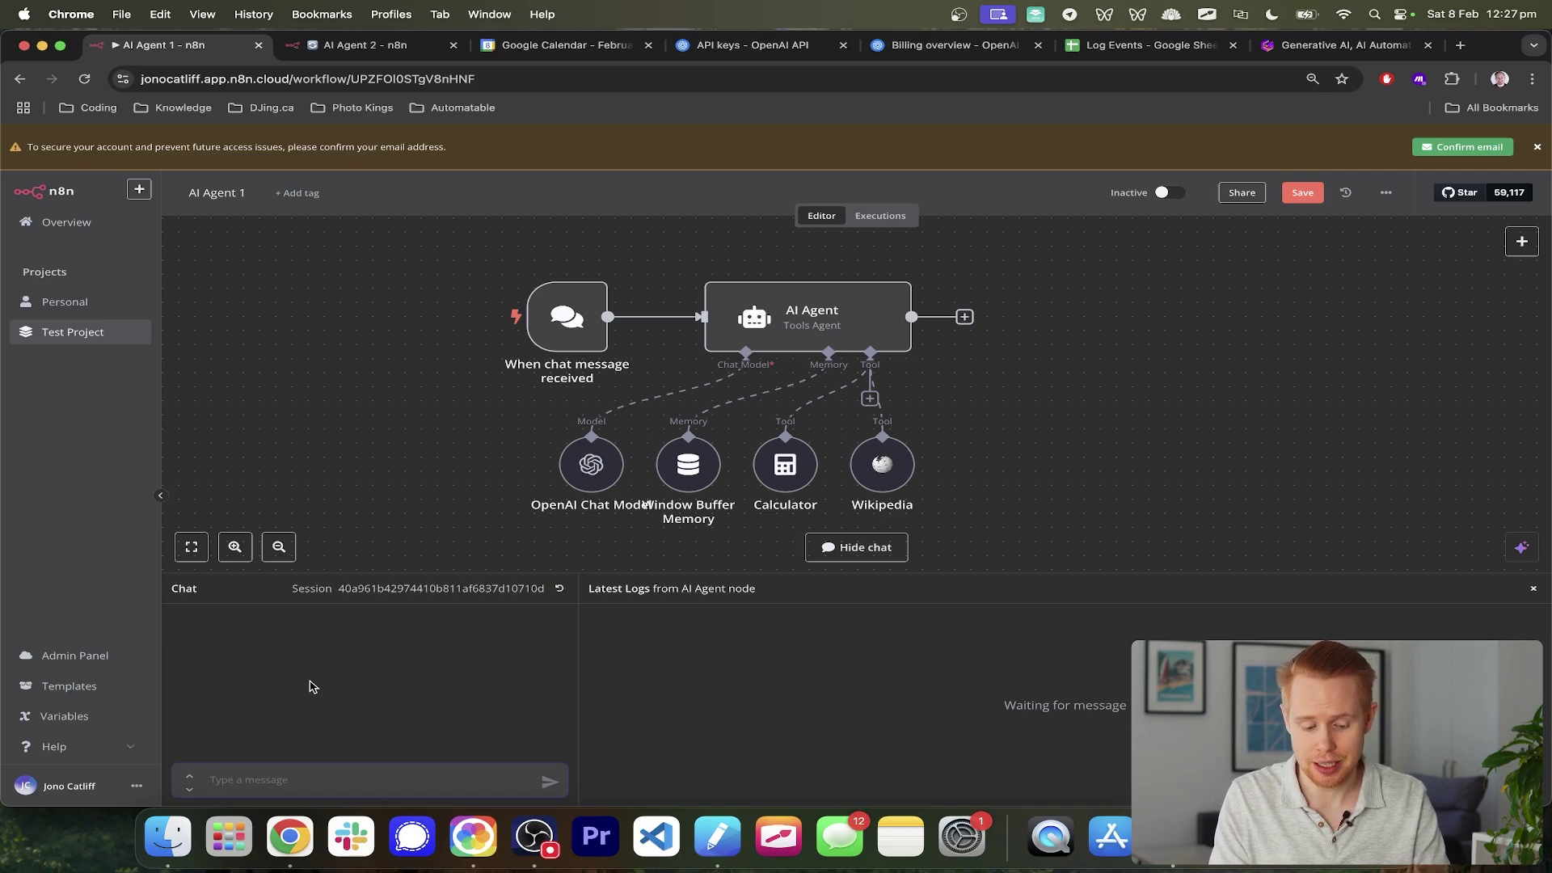
# - Ask the AI Agent 1 chat 'What is 45*3', get 135, then move to AI Agent 2
pyautogui.write('45')
pyautogui.press('BackSpace')
pyautogui.write('What')
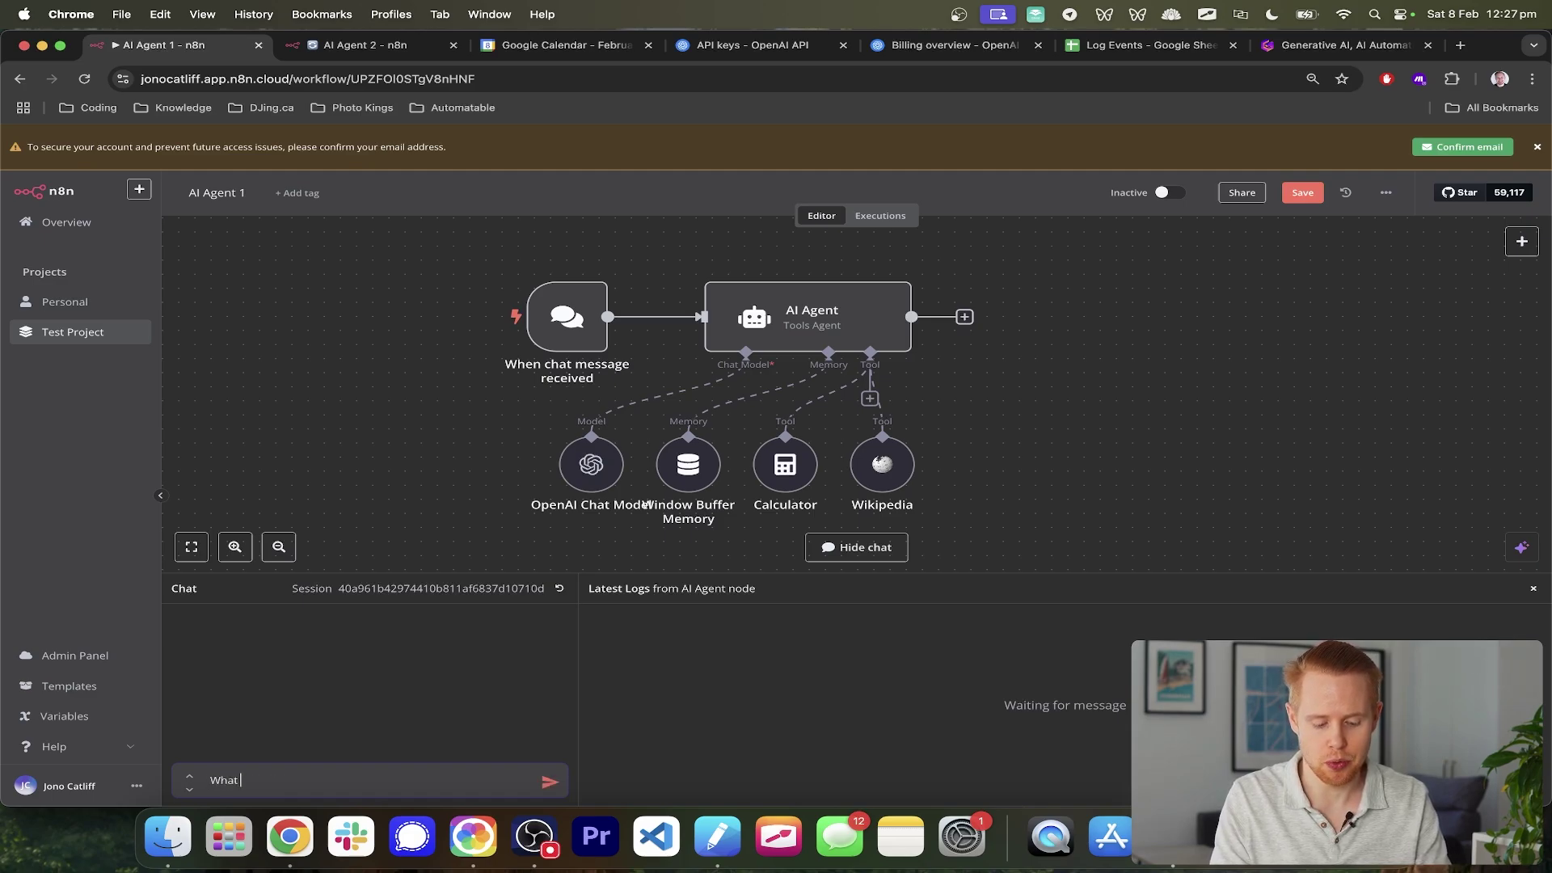
pyautogui.write(' is 45*3')
pyautogui.press('Return')
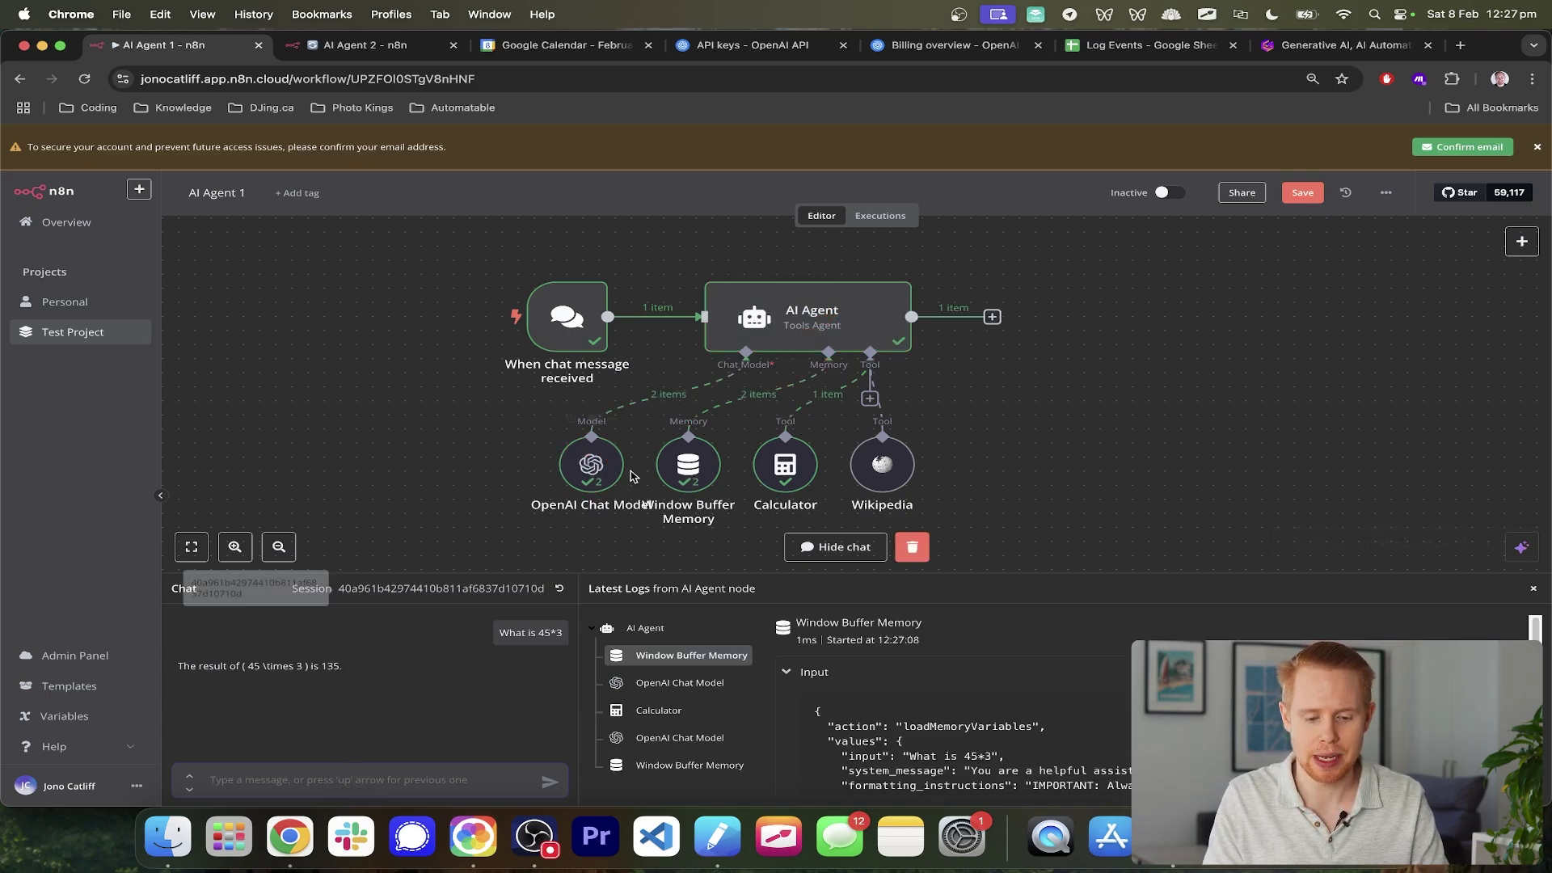
pyautogui.moveTo(889, 434)
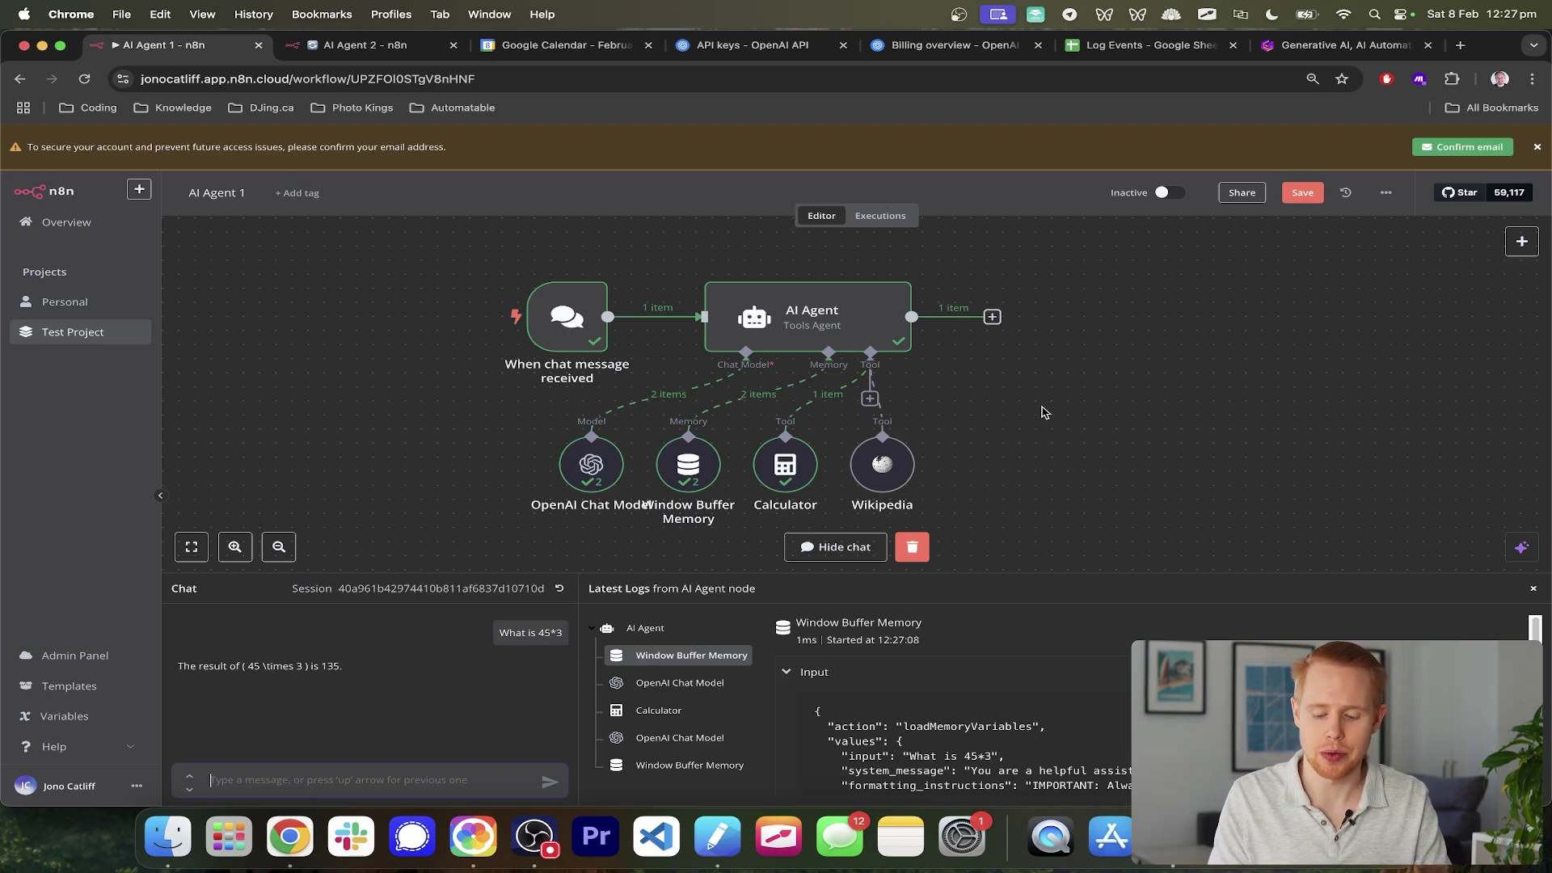
pyautogui.hotkey('ctrl', 'Tab')
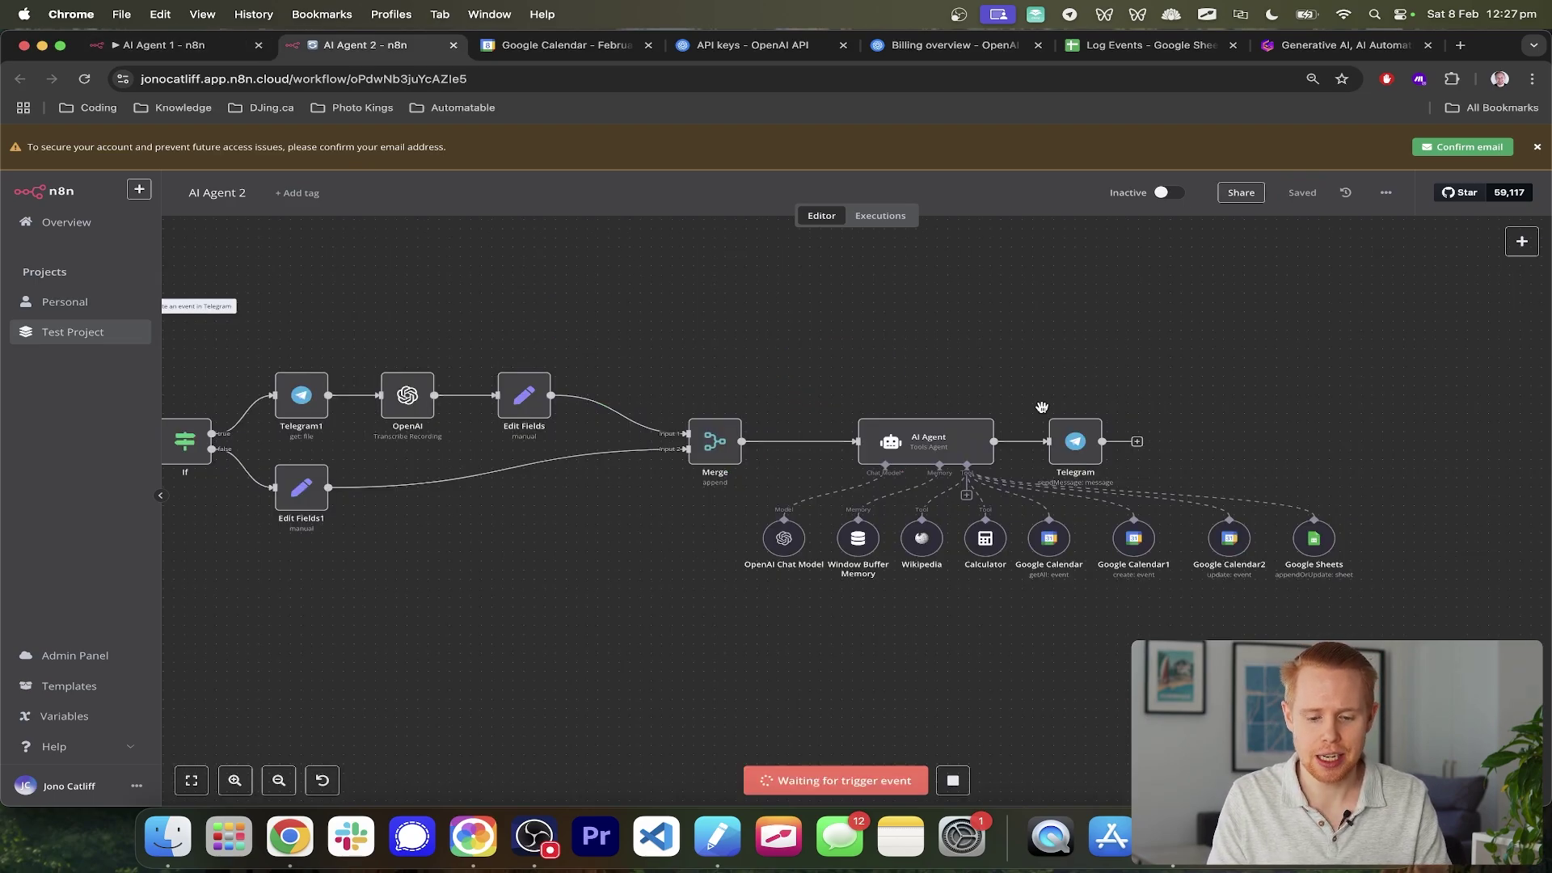
pyautogui.hscroll(-5, 728, 437)
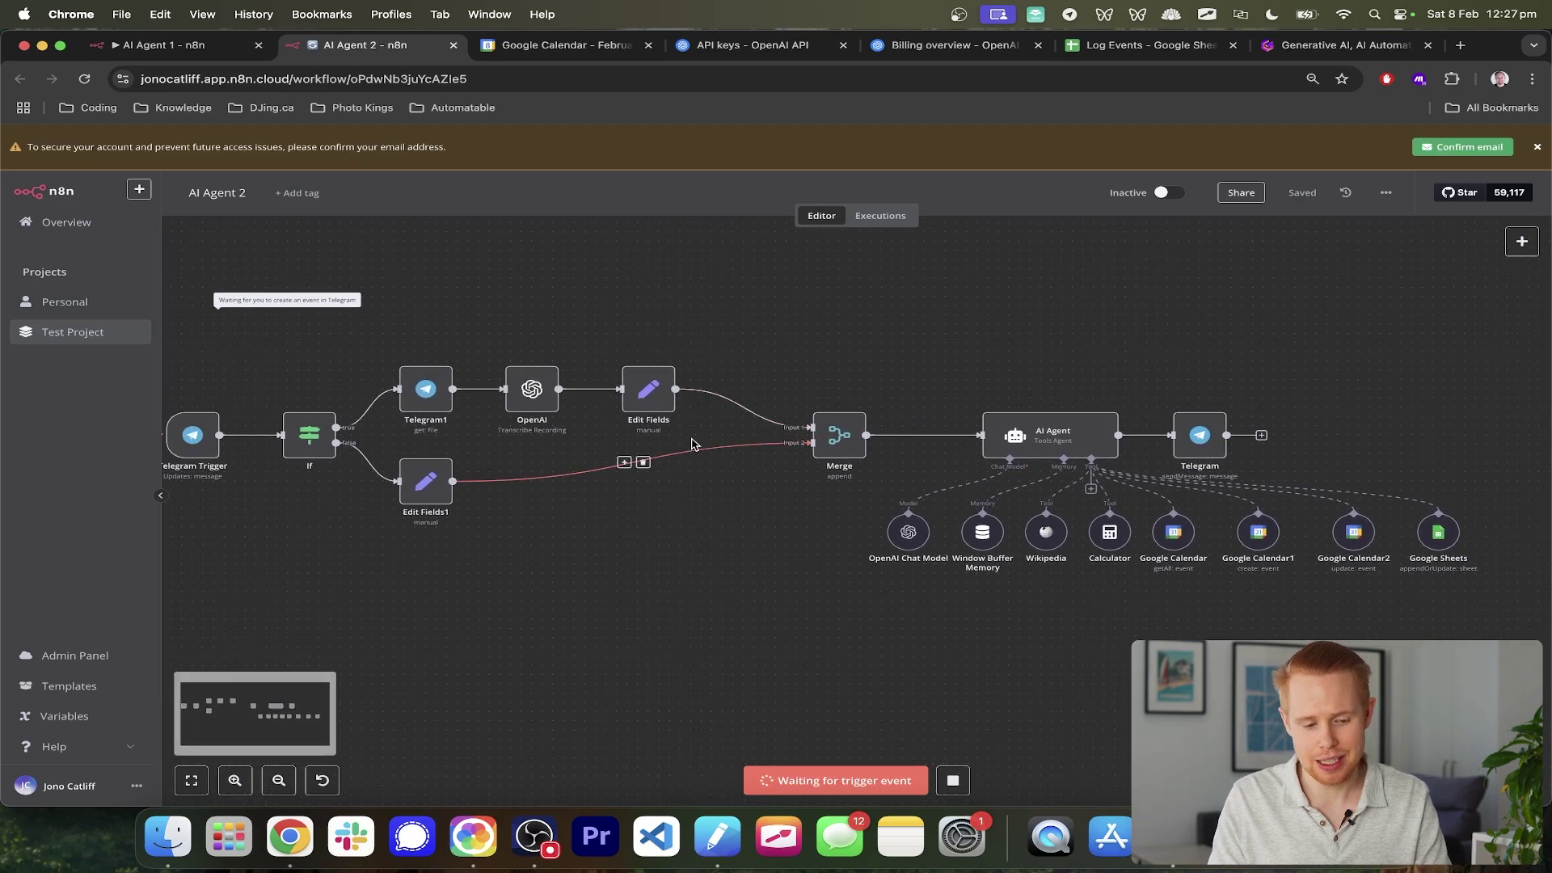
pyautogui.hscroll(-5, 691, 444)
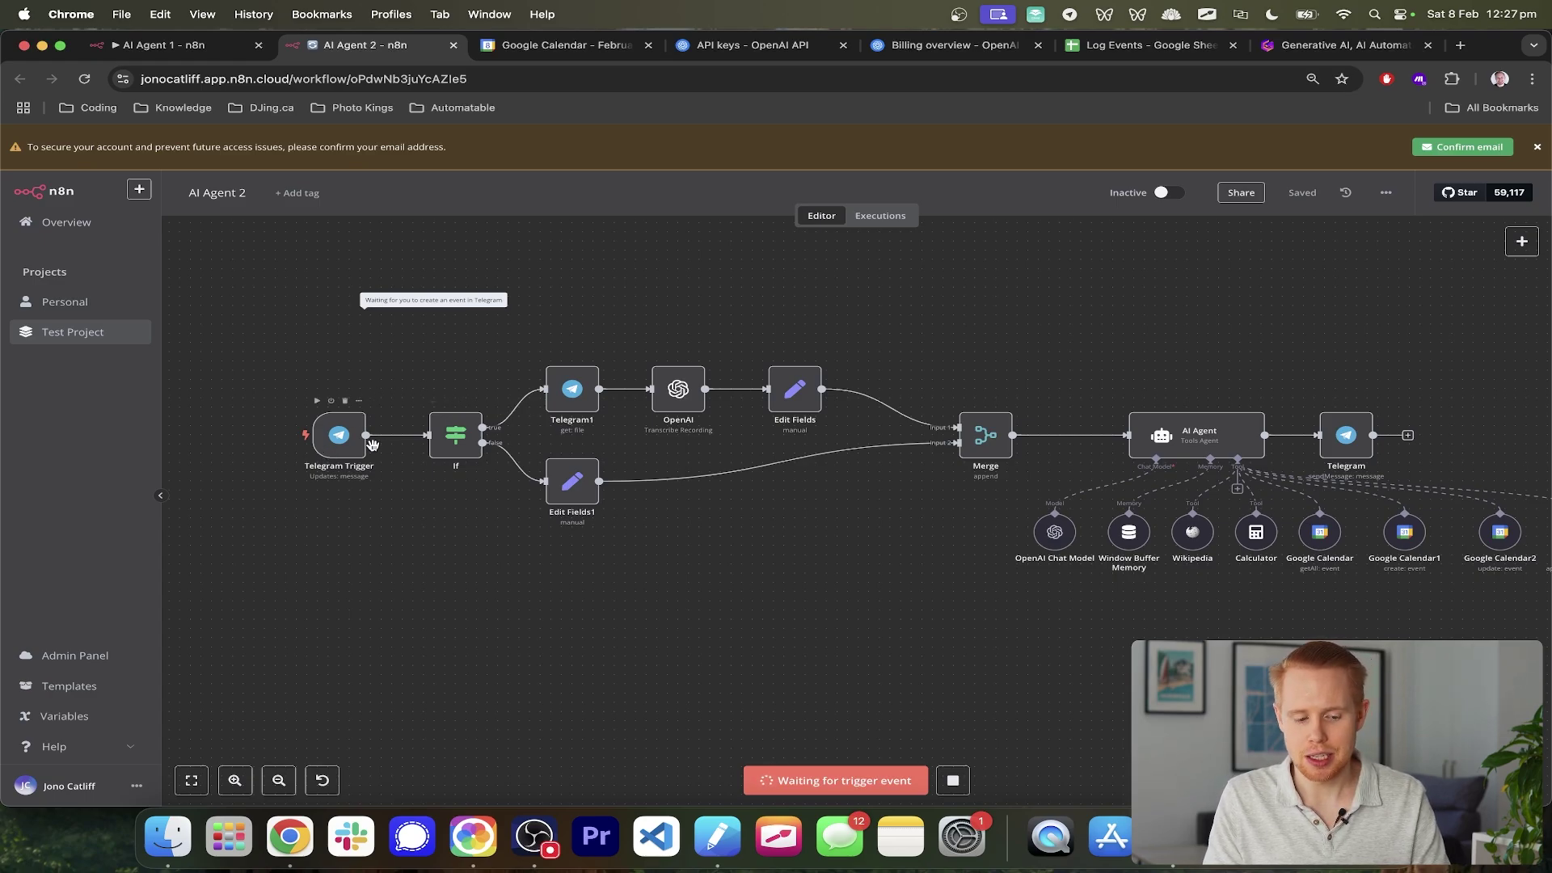
pyautogui.press('super+Tab')
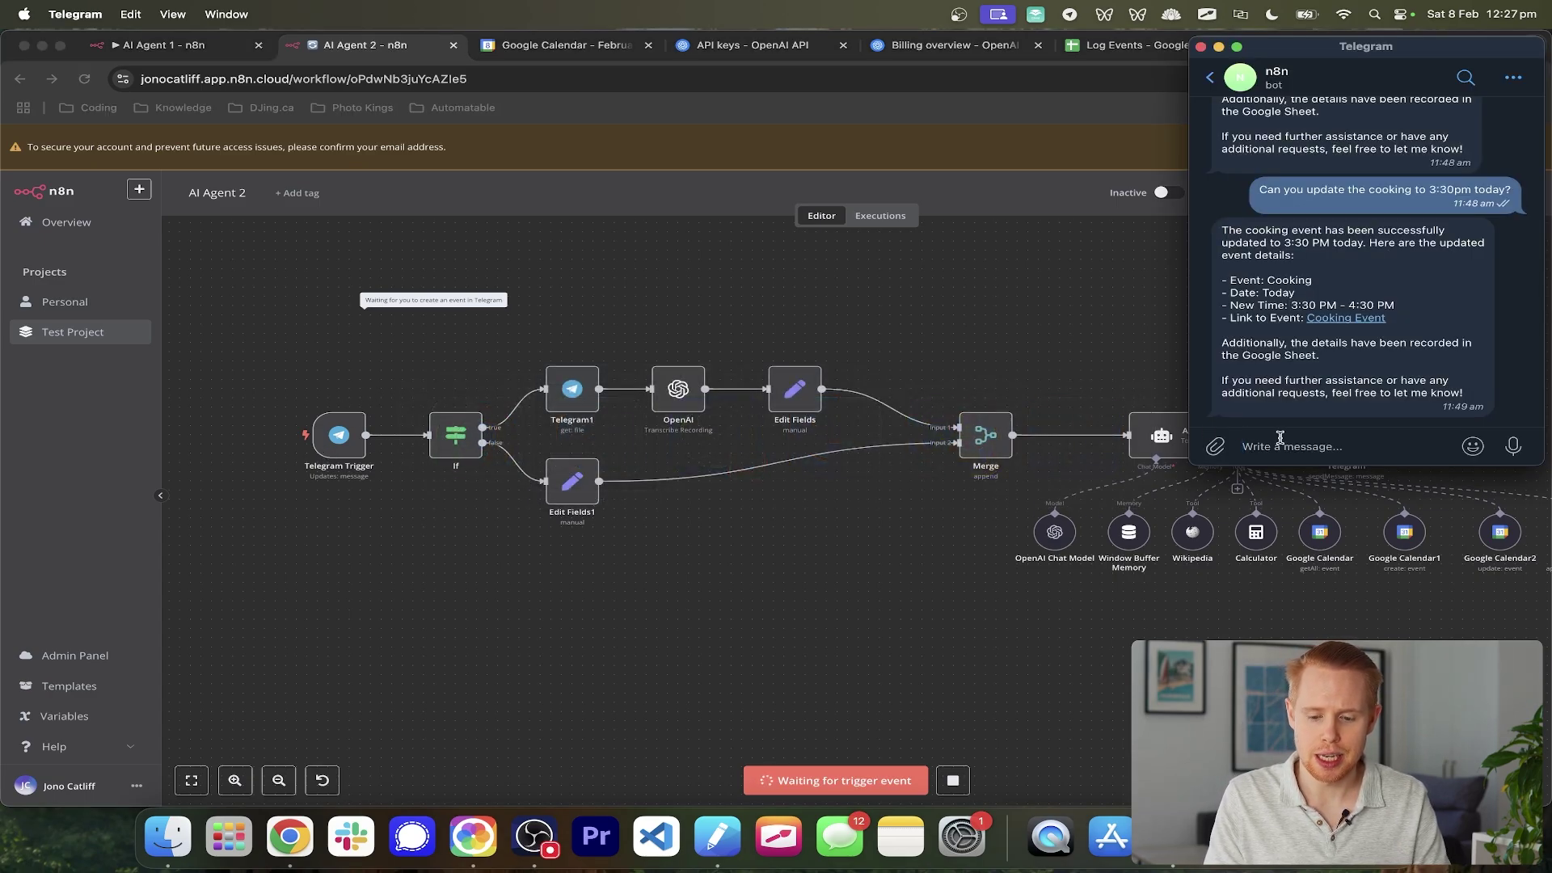
# - Send the n8n bot 'Please create a calendar event for me today at 5pm to cook'
pyautogui.write('Please ')
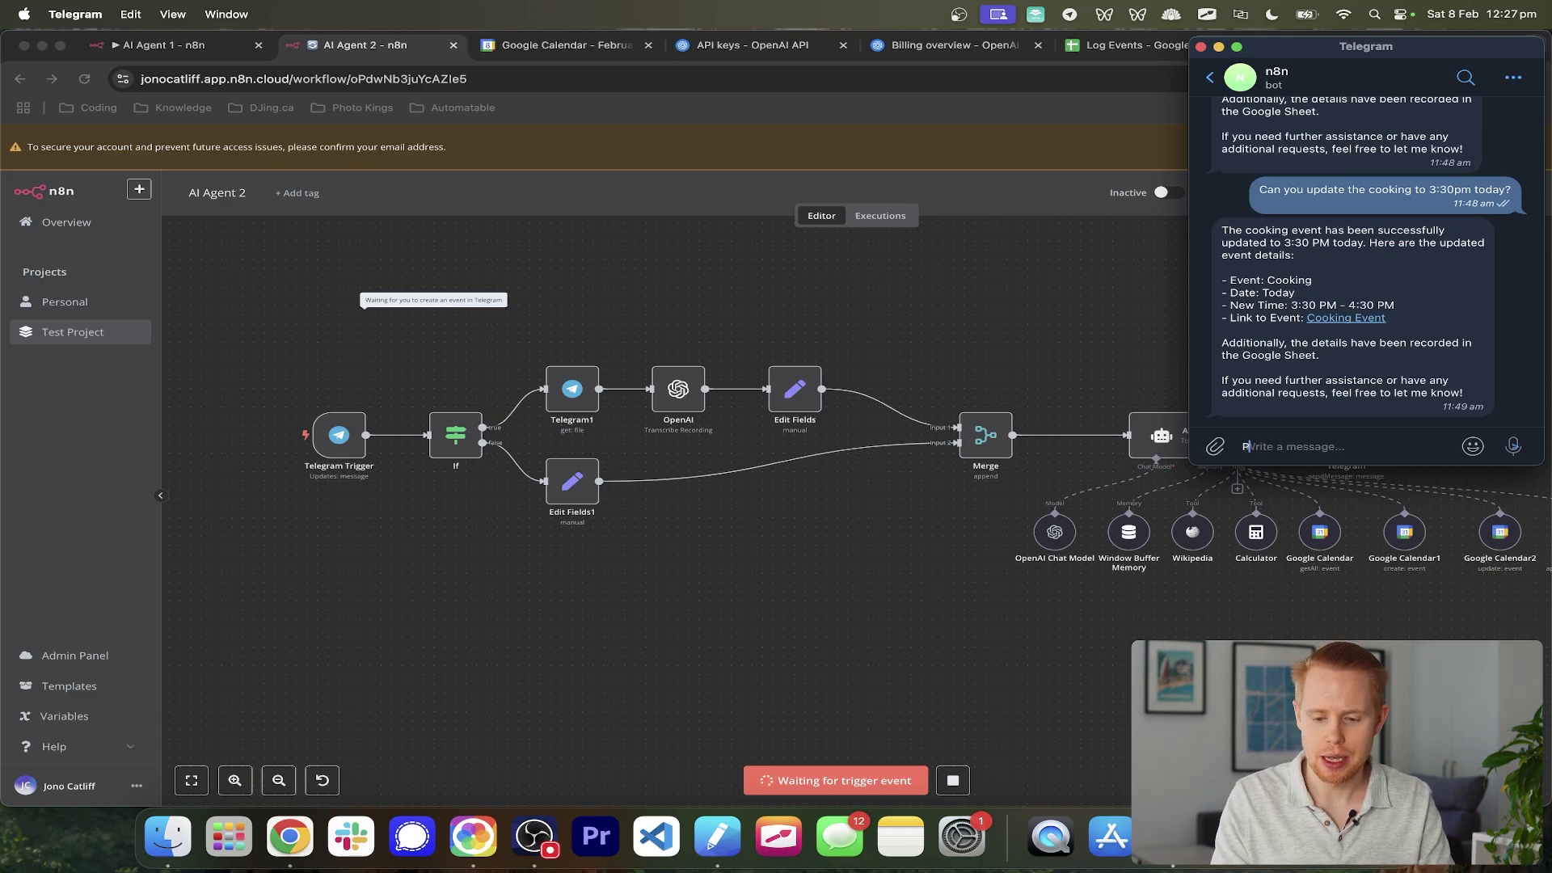
pyautogui.write('create a calenda')
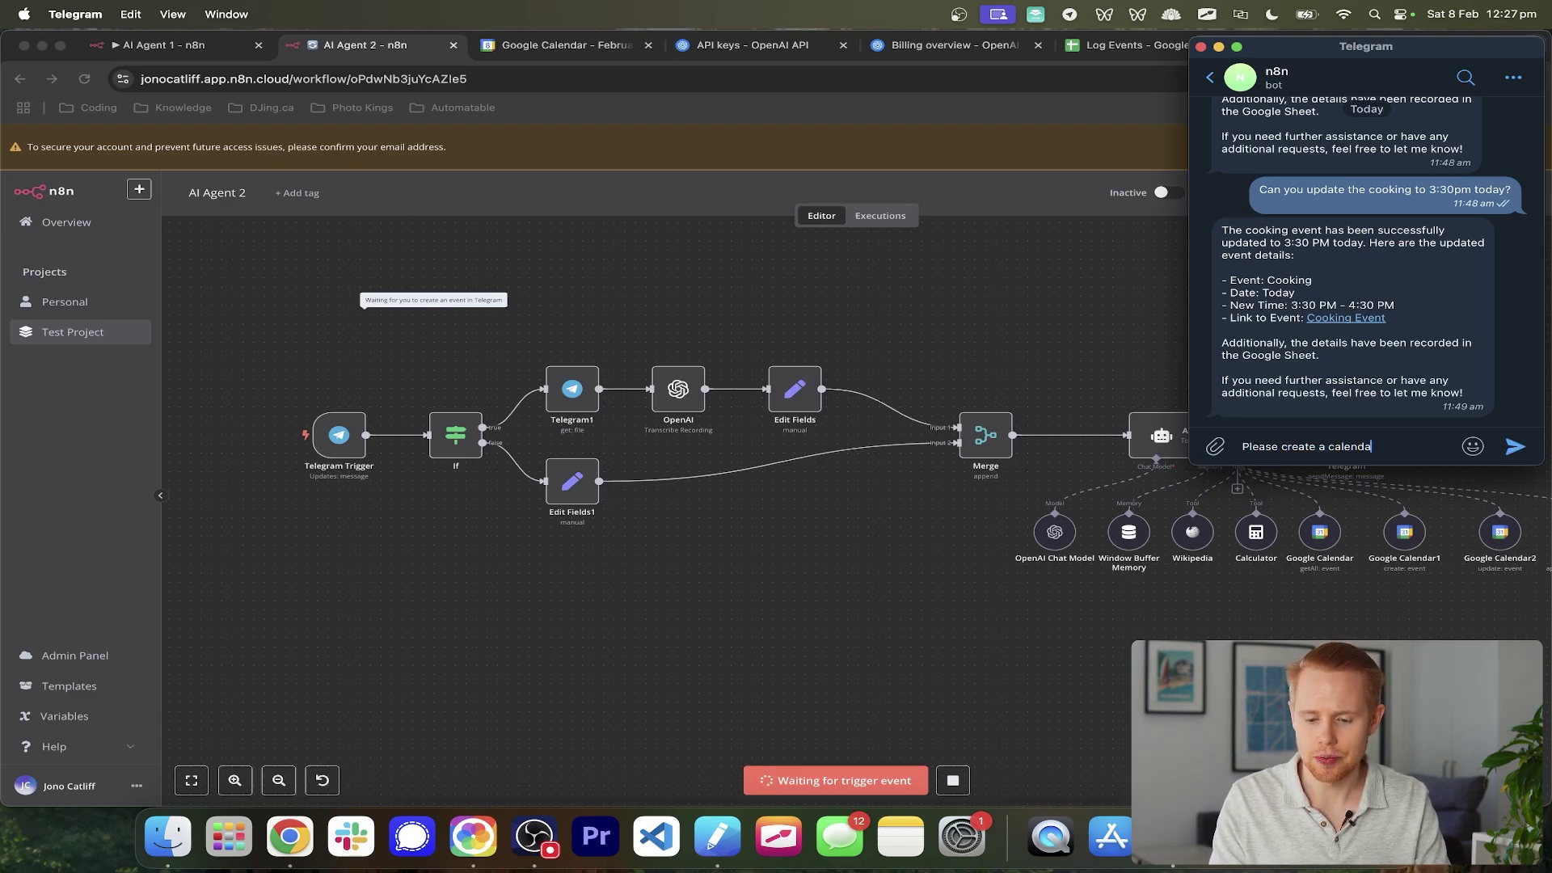
pyautogui.write('r event for me today')
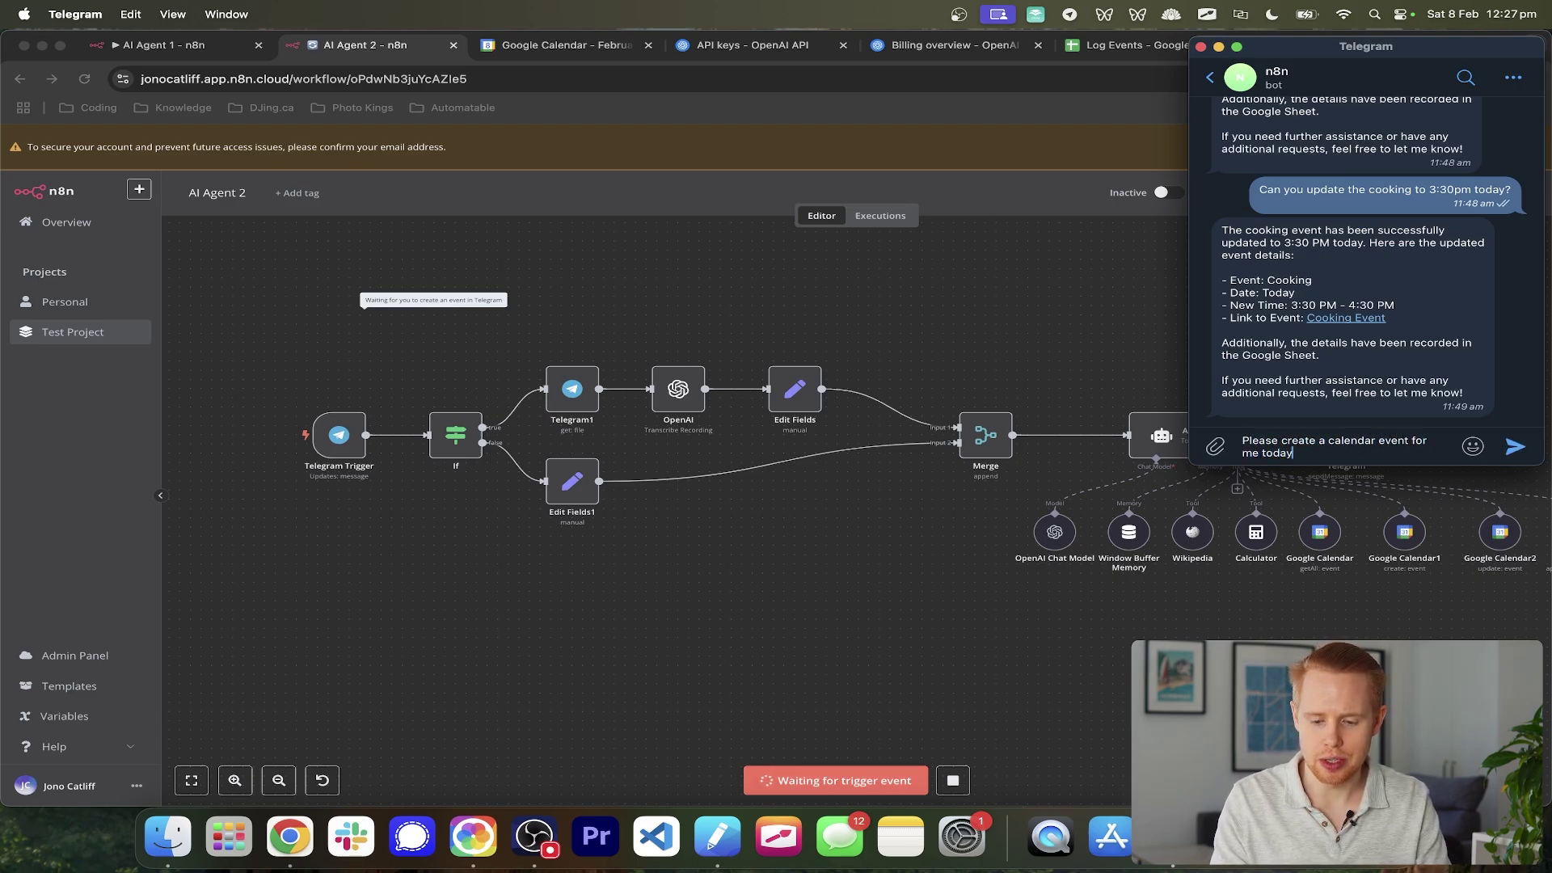
pyautogui.write(' at 5pm to cook')
pyautogui.press('Return')
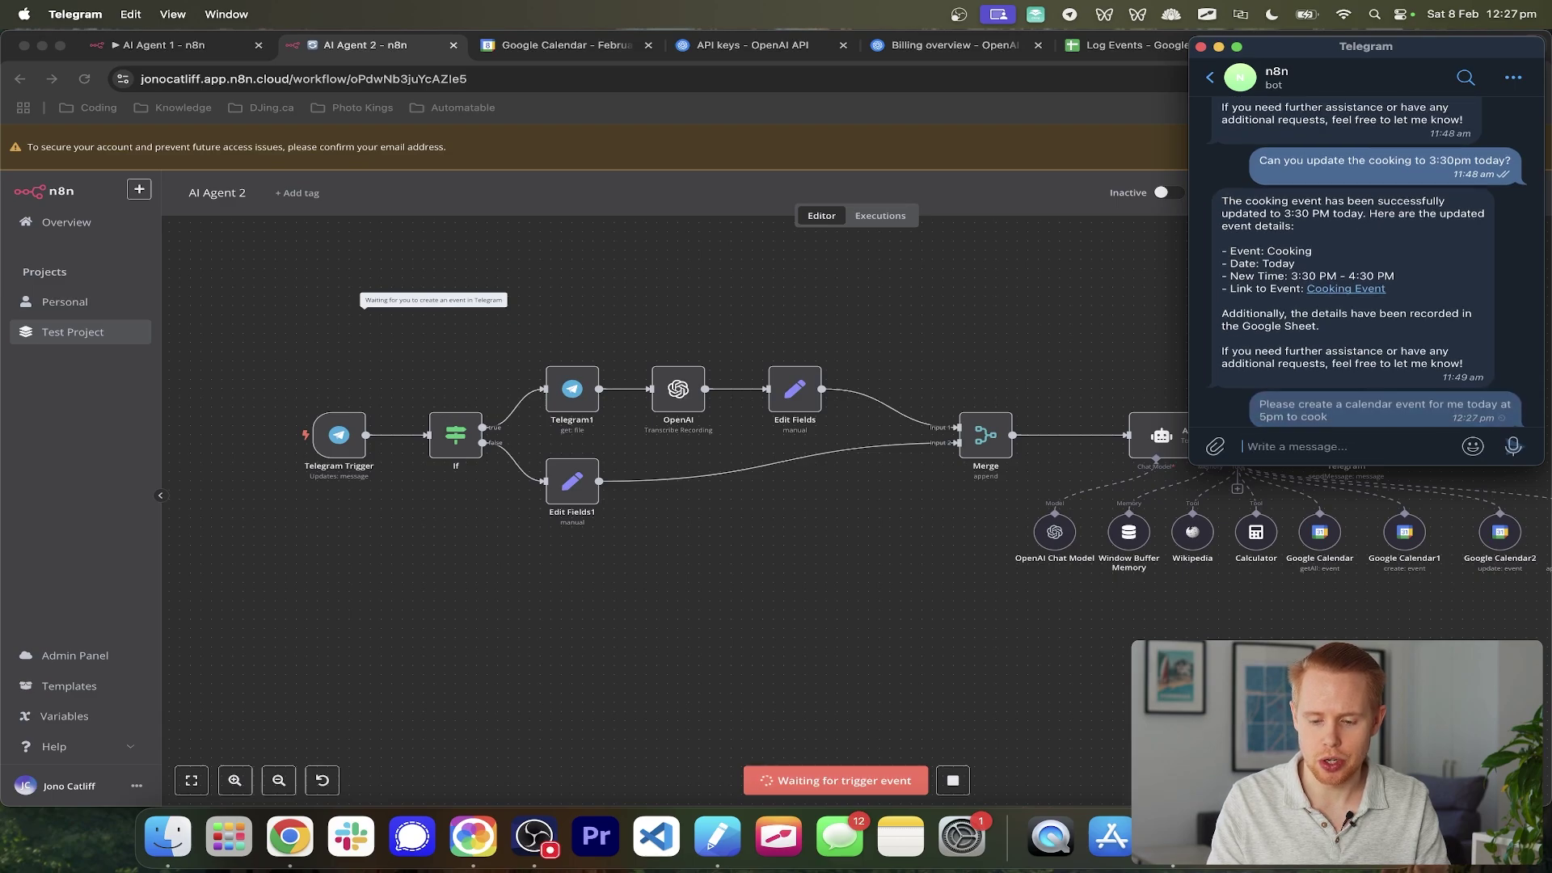
pyautogui.click(834, 530)
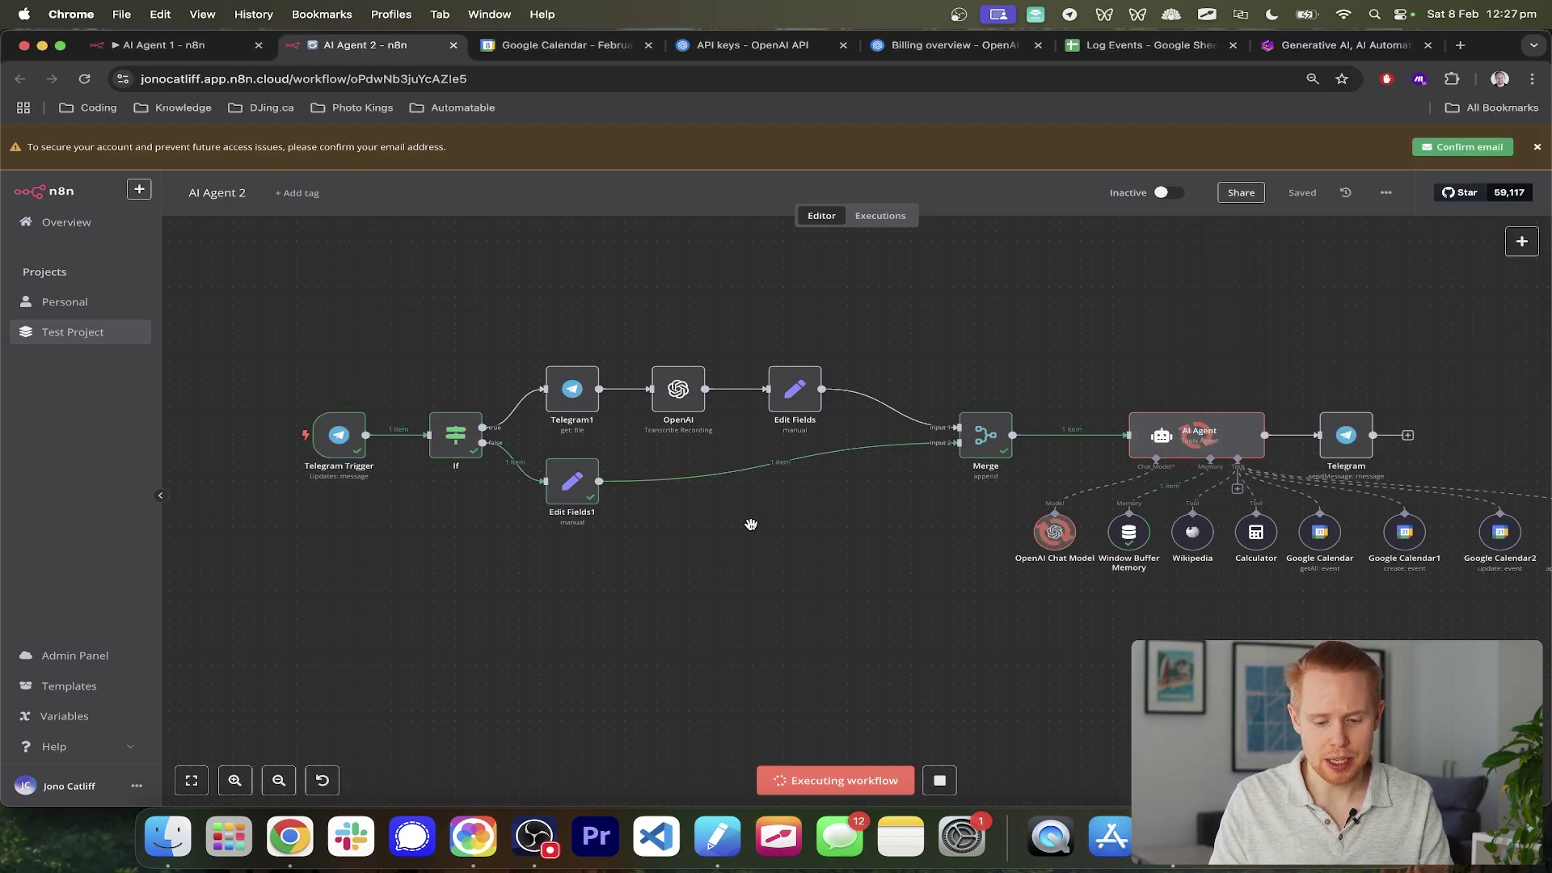
# - After the run finishes, verify the 5pm Cooking event on Saturday February 8 in Google Calendar
pyautogui.hscroll(3, 1122, 549)
pyautogui.hscroll(3, 1122, 549)
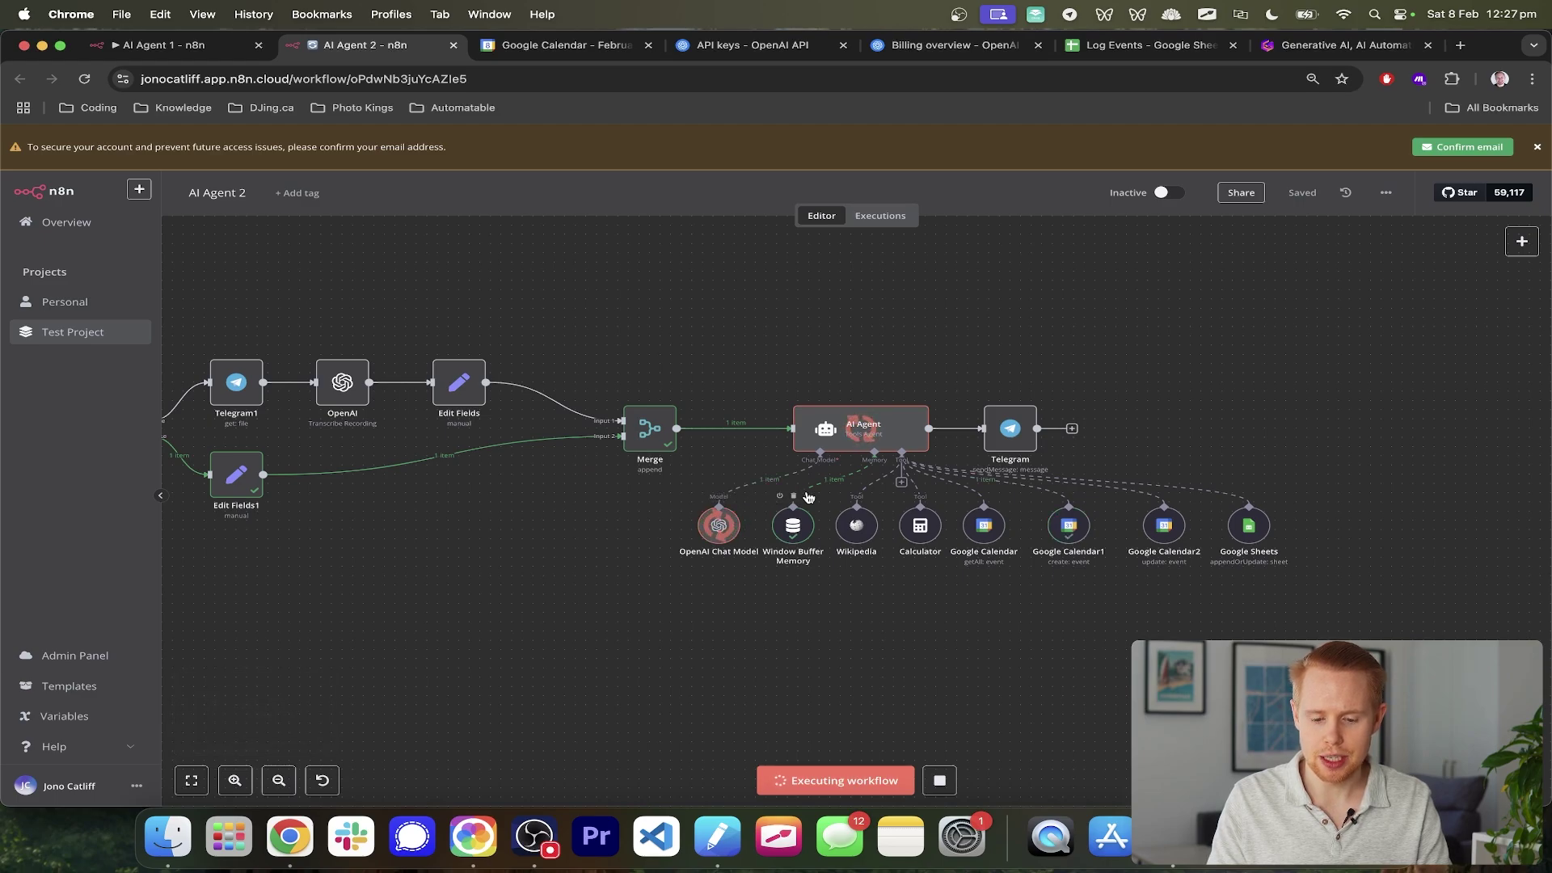
pyautogui.scroll(3, 1066, 568)
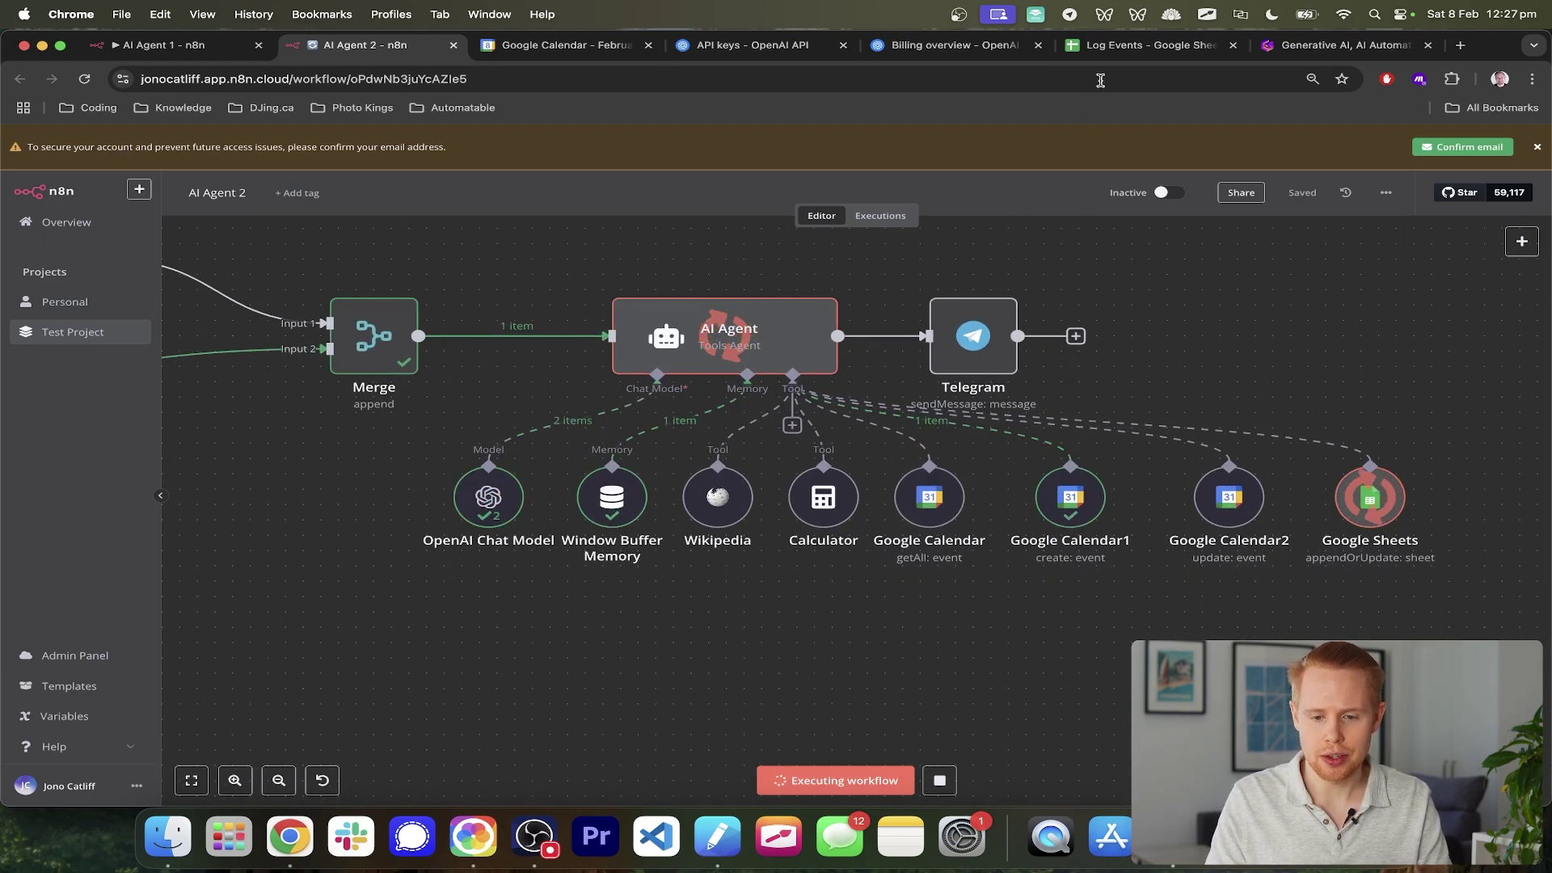
pyautogui.click(515, 49)
pyautogui.click(1364, 339)
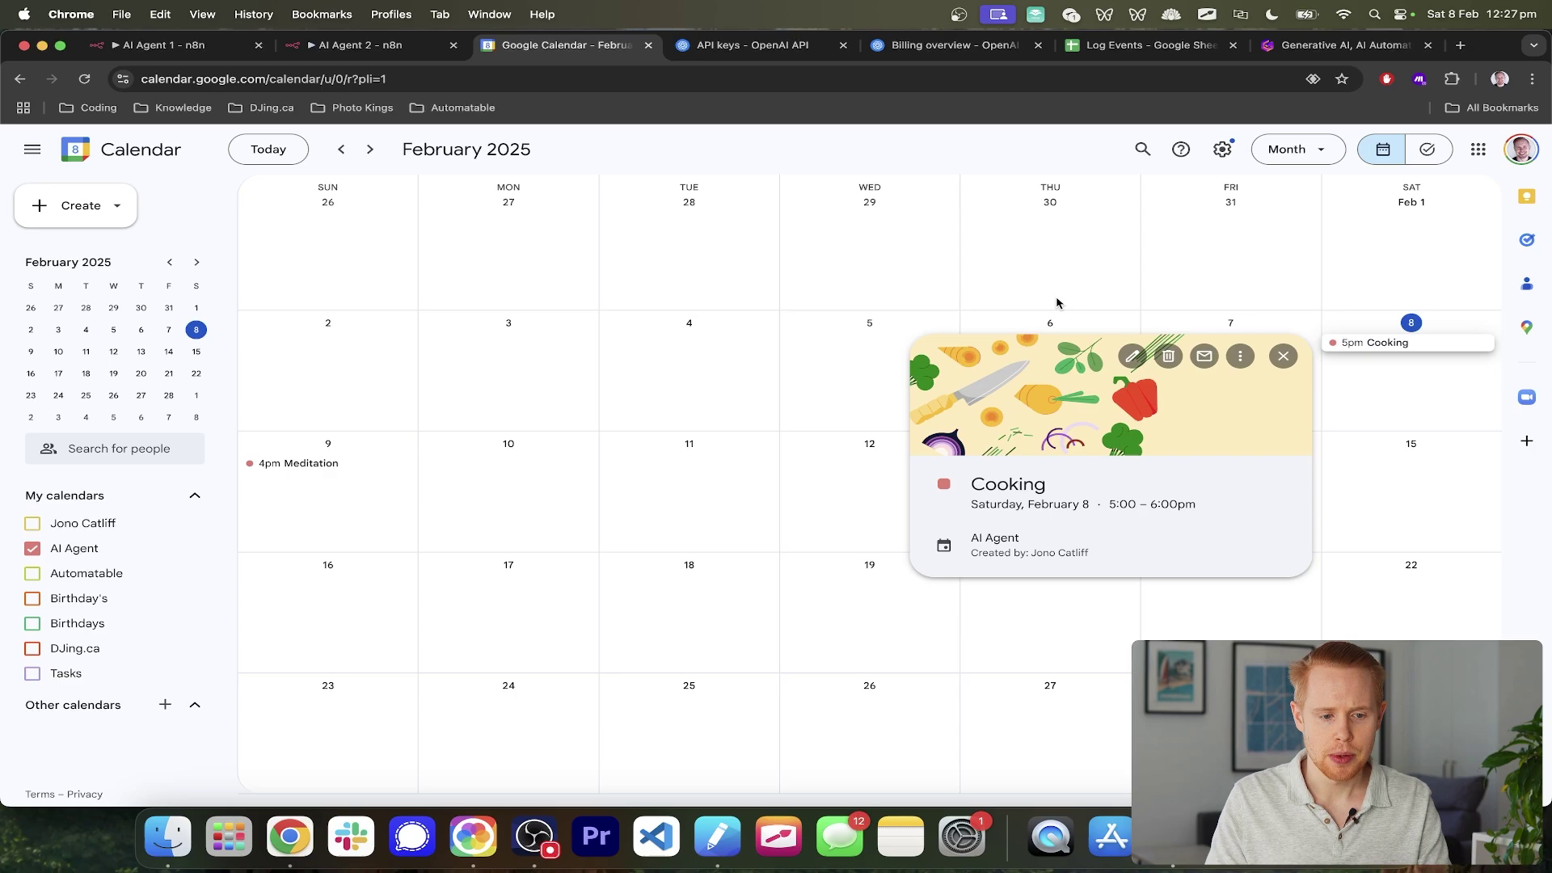
pyautogui.hotkey('ctrl', 'shift', 'Tab')
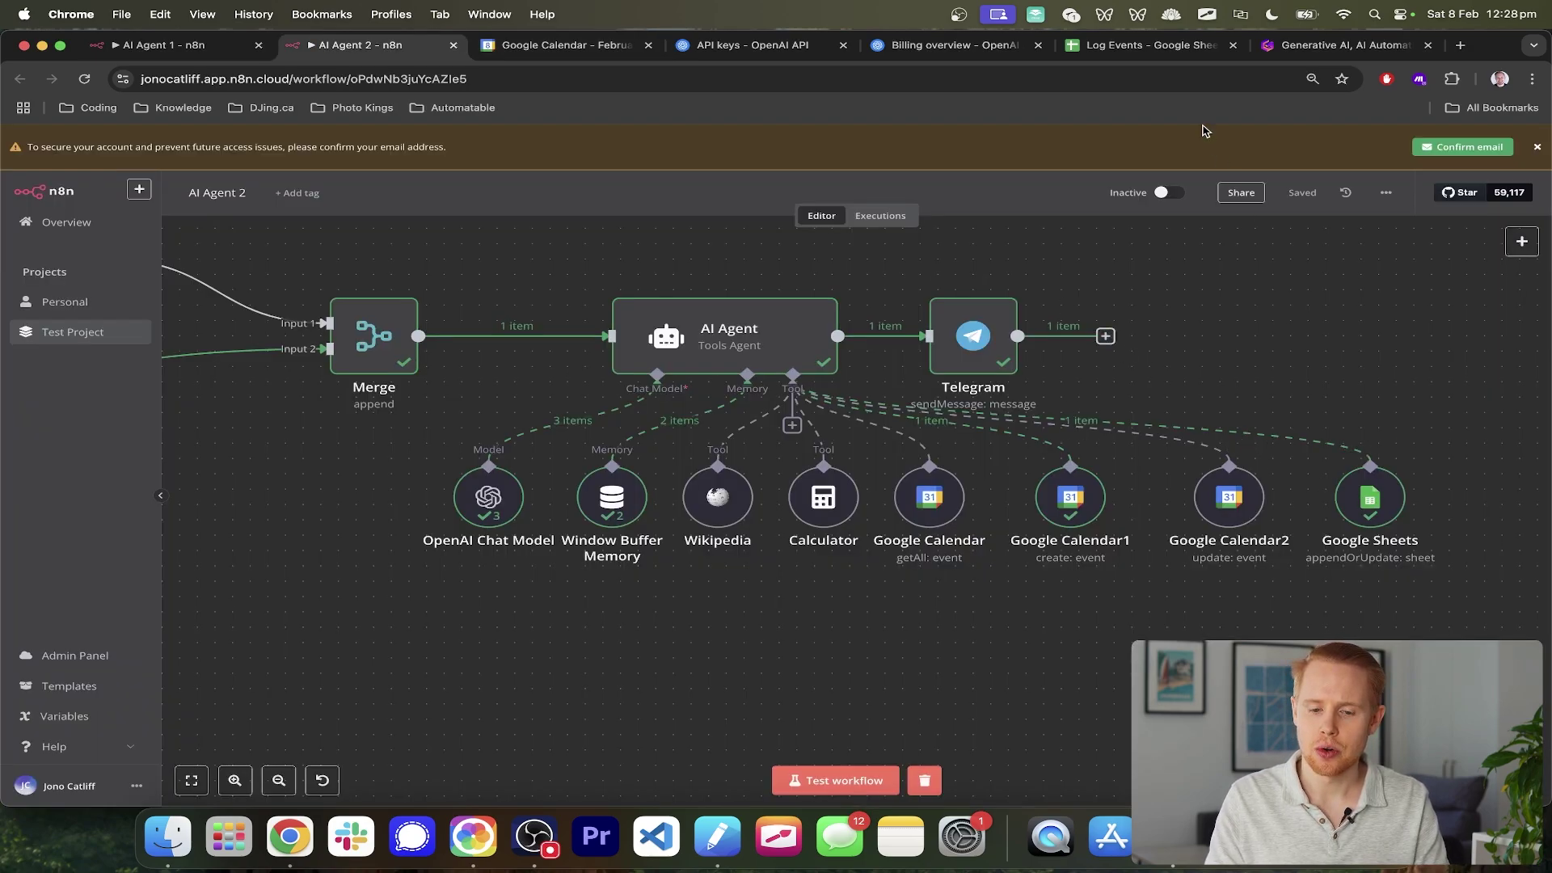
pyautogui.click(1122, 48)
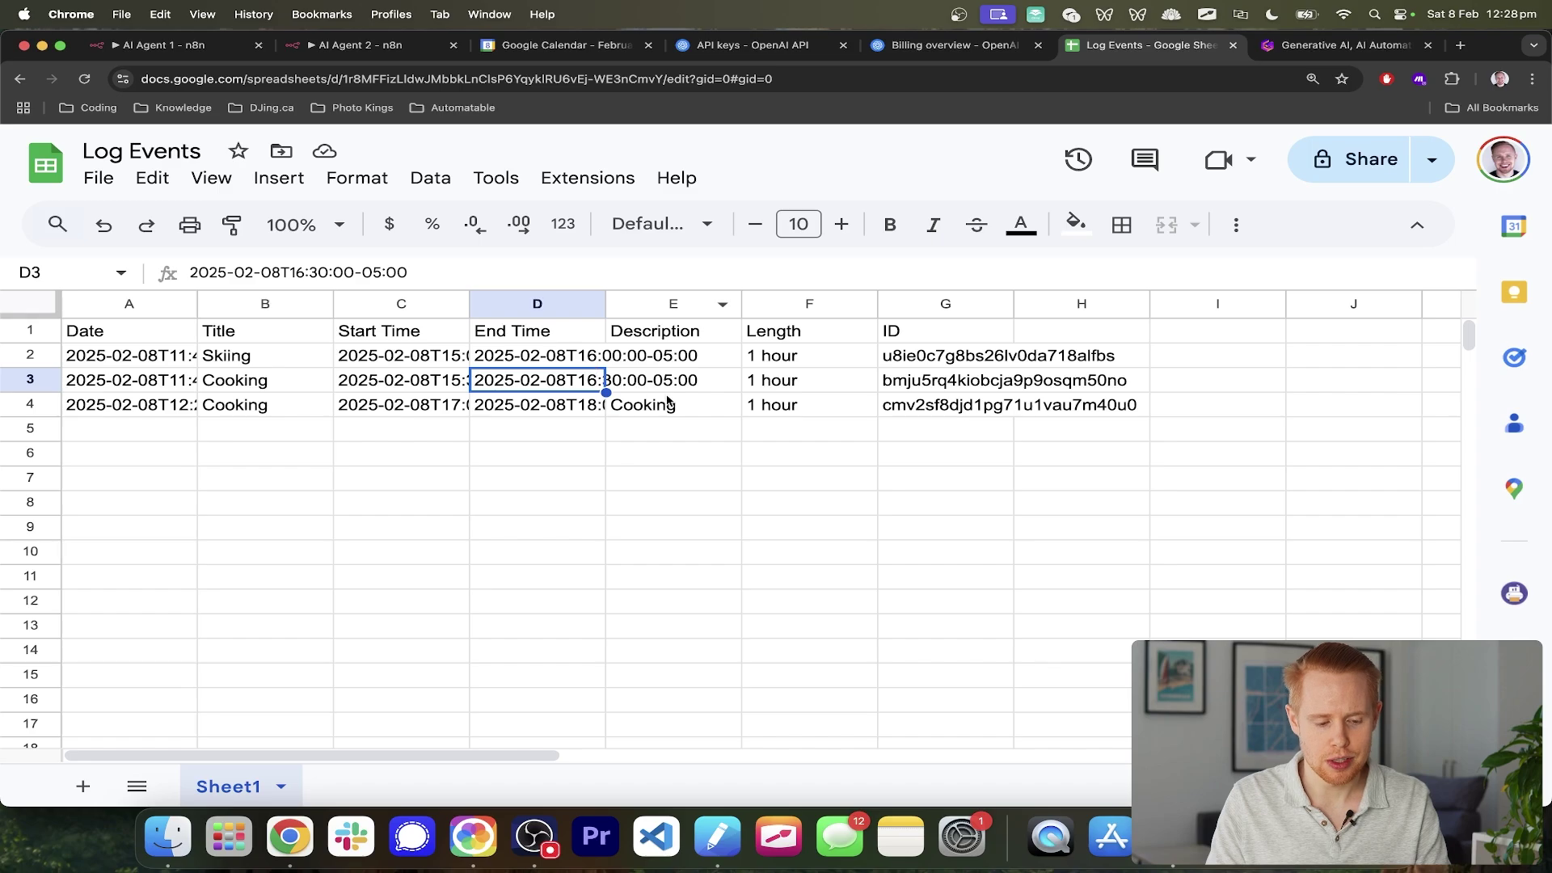
# - Select the new Cooking entry in row 4 of Log Events, then return to AI Agent 1
pyautogui.moveTo(945, 413); pyautogui.dragTo(114, 418)
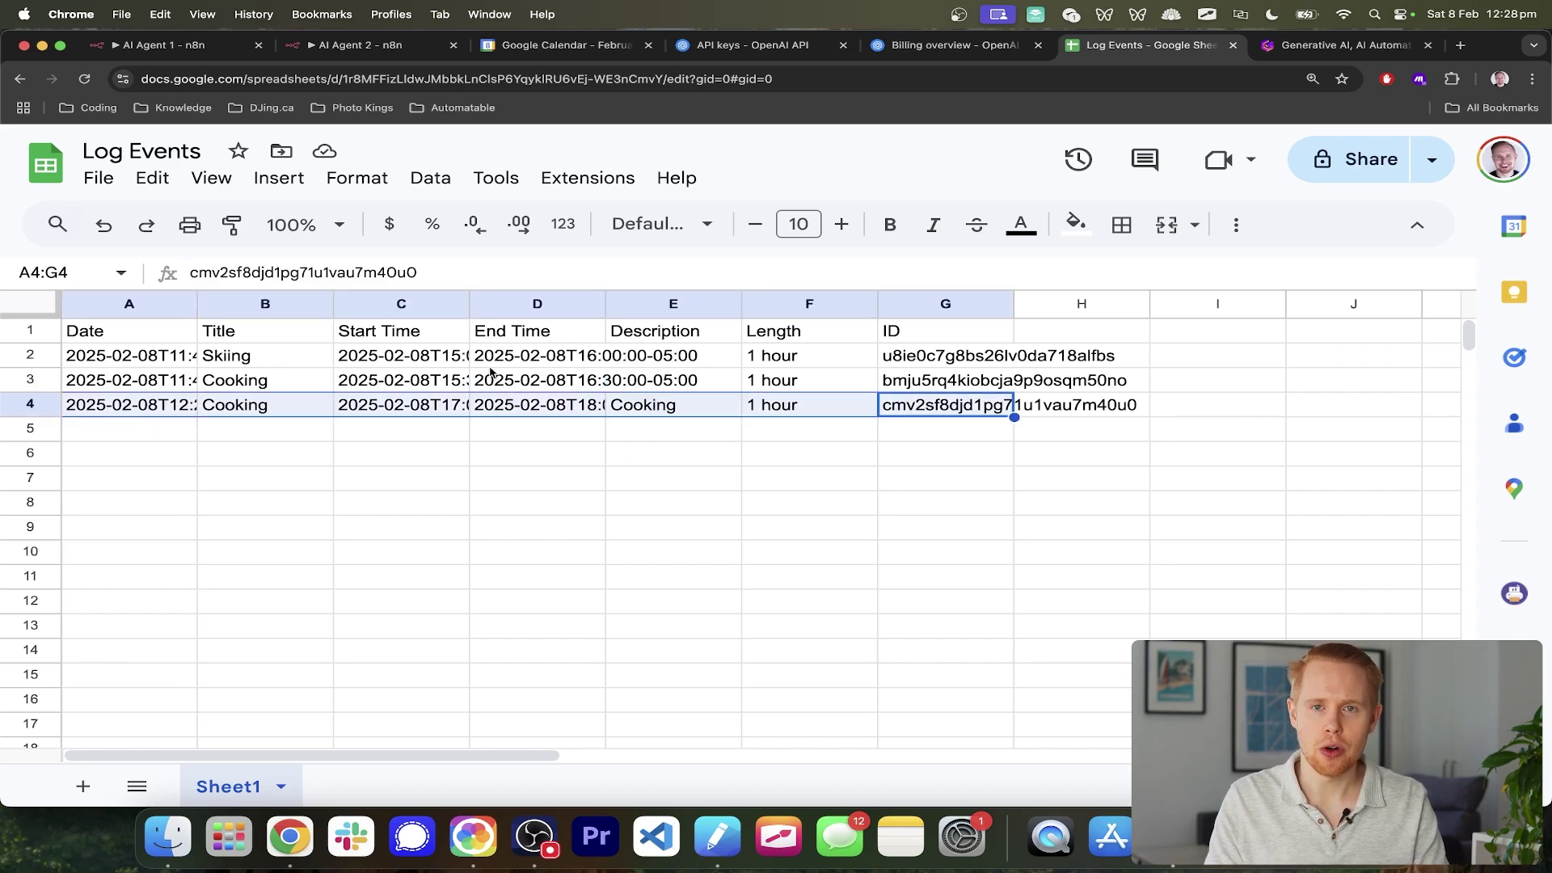
pyautogui.press('super+1')
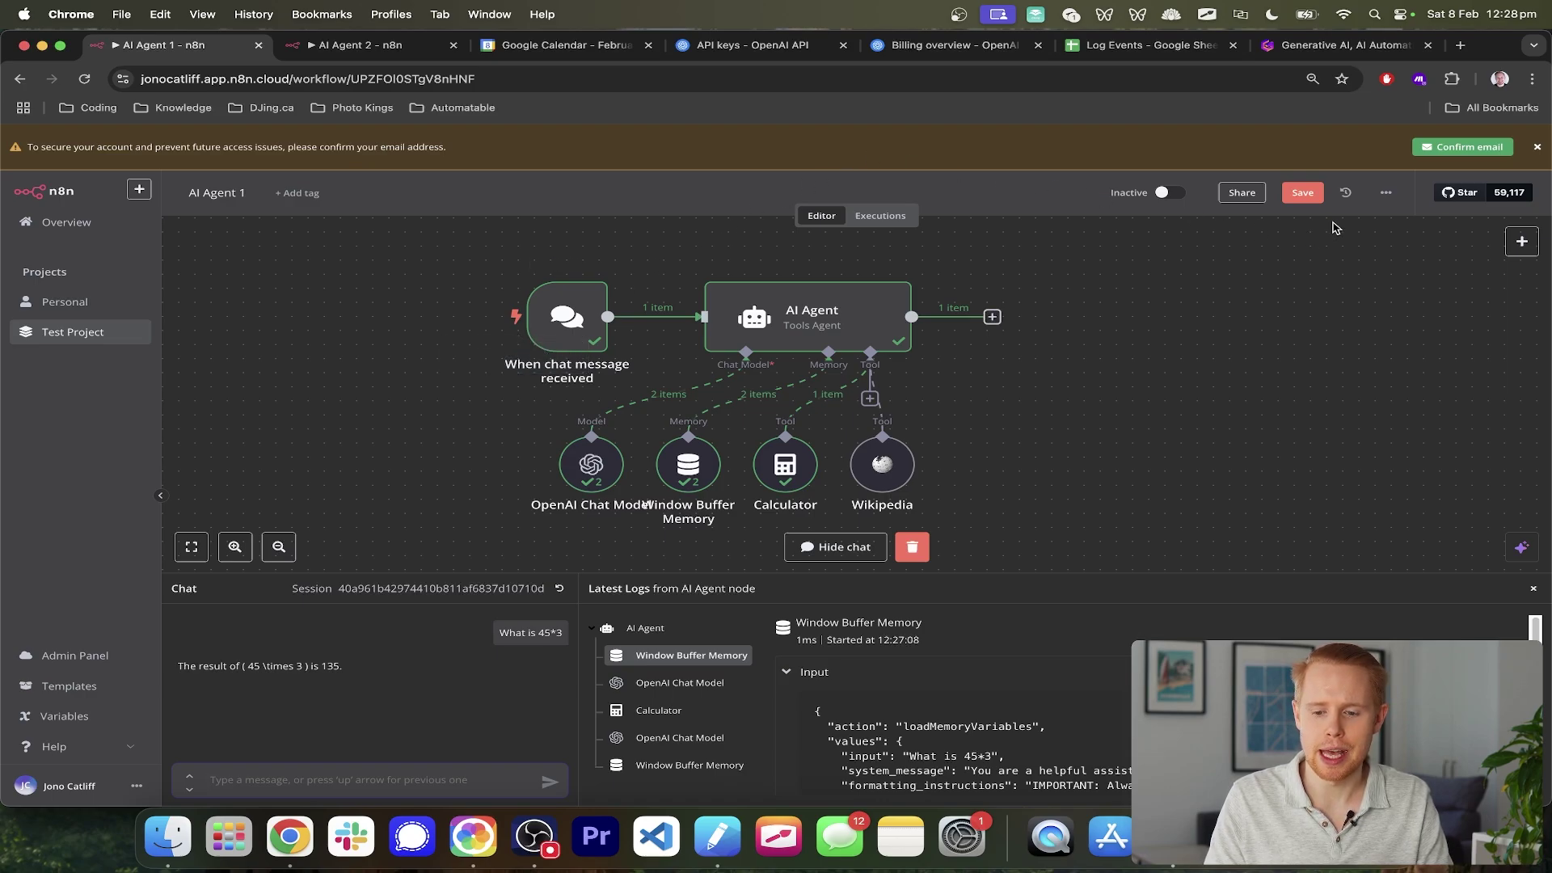
# - Leave AI Agent 1 without saving and go to the Personal project's empty Workflows page
pyautogui.click(1385, 196)
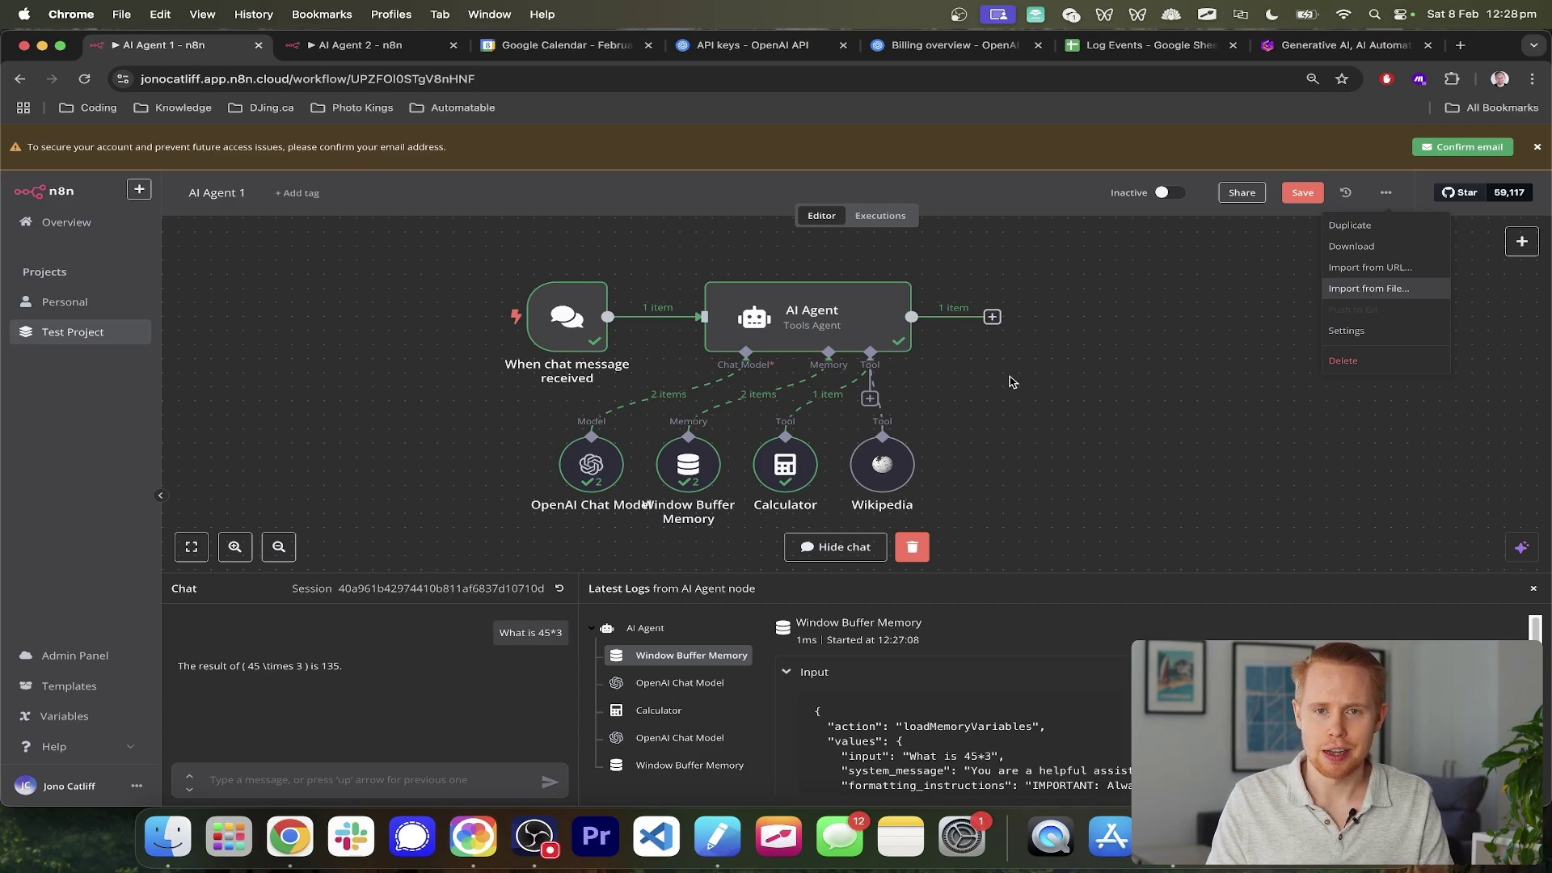
pyautogui.click(1010, 382)
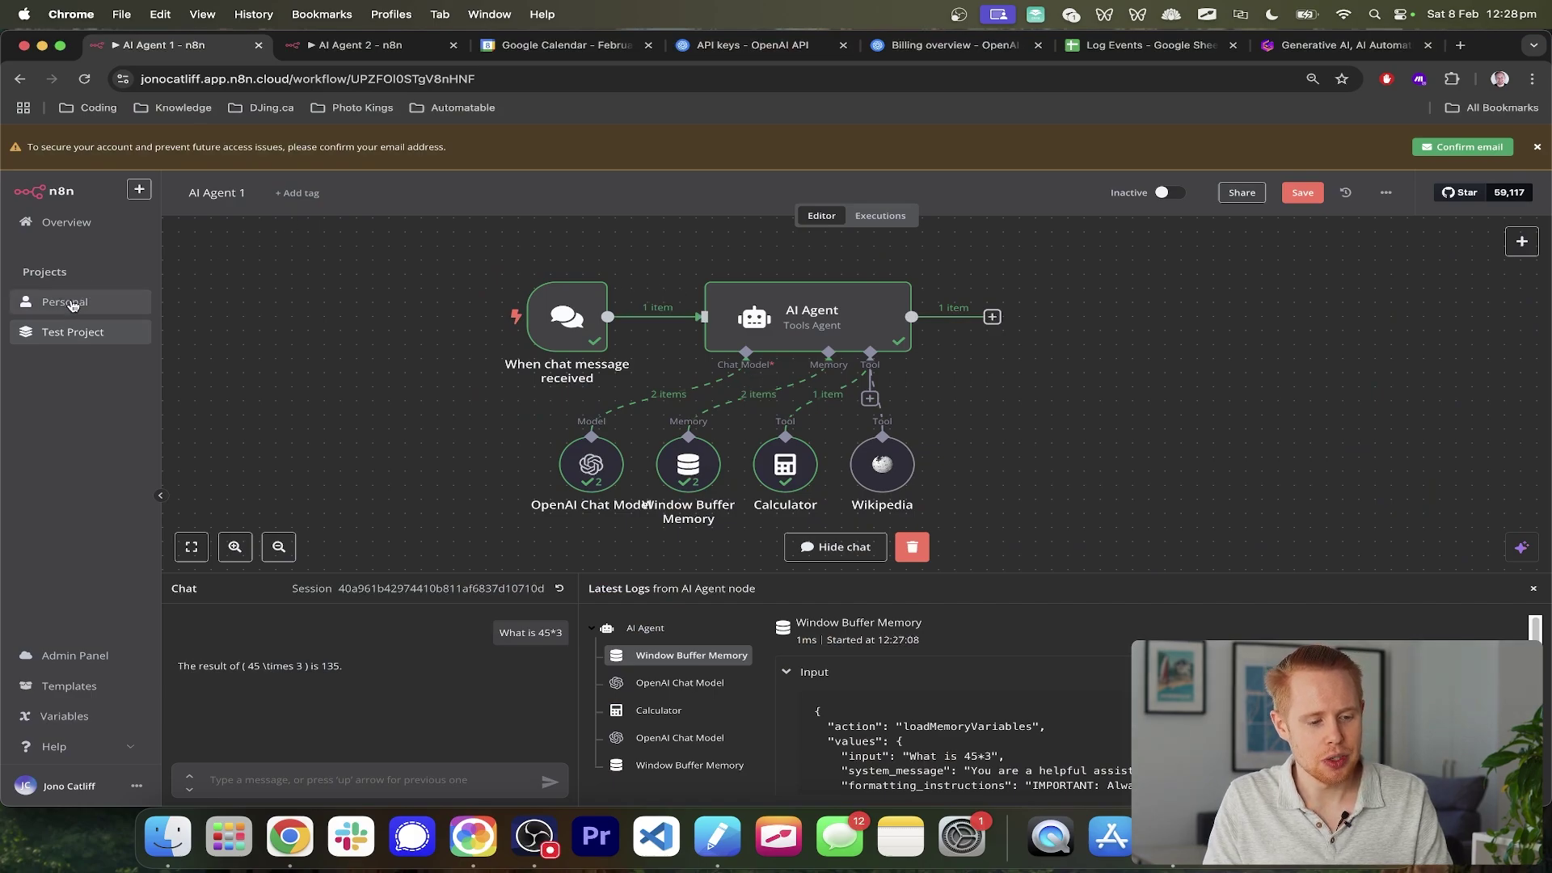
pyautogui.click(72, 303)
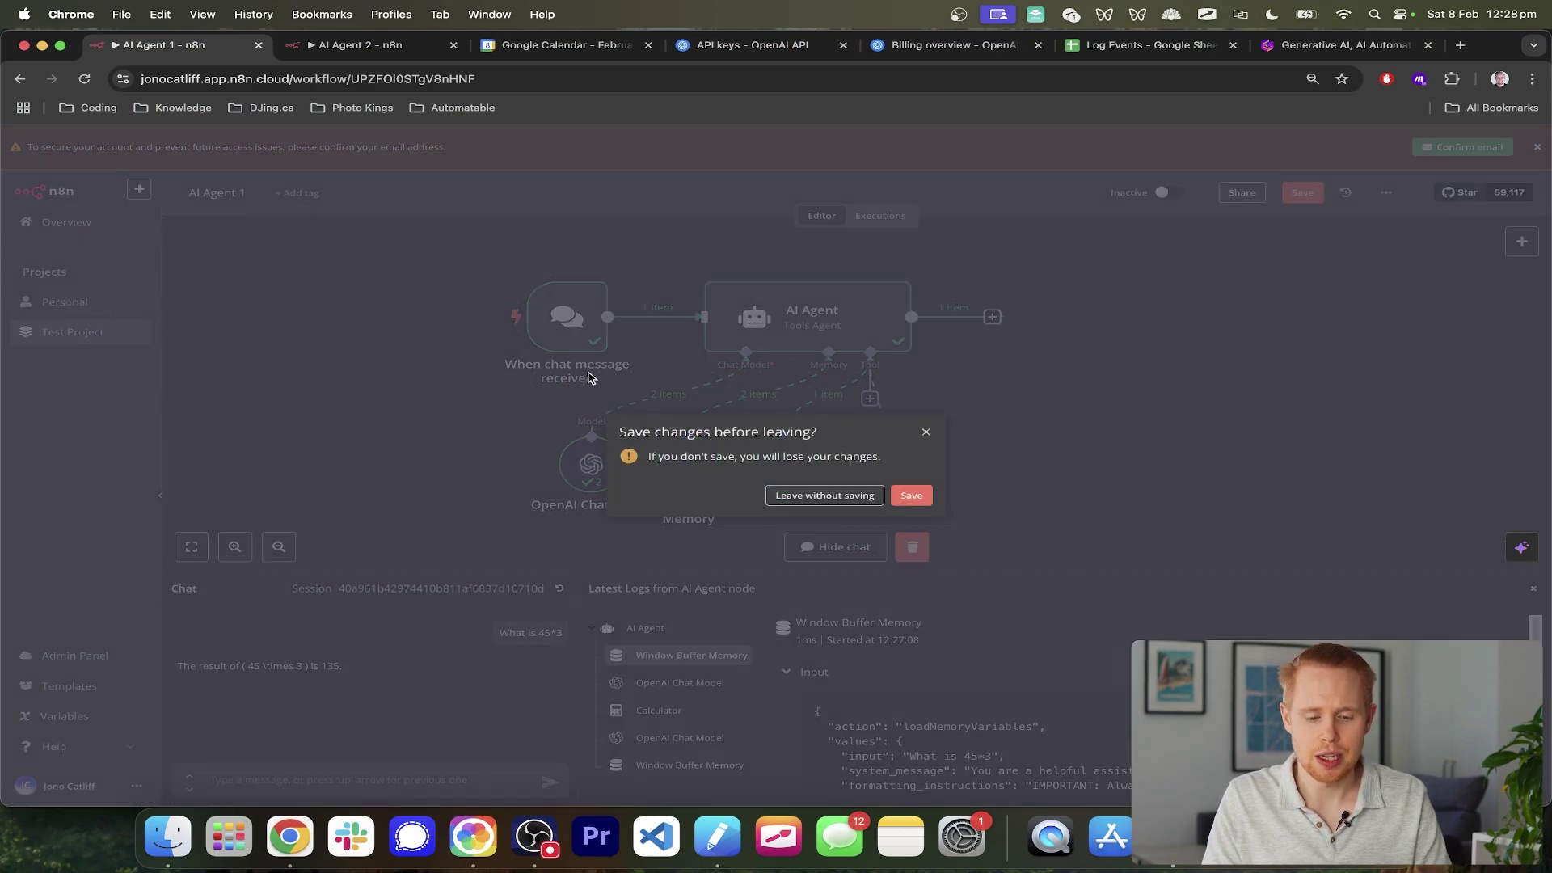
pyautogui.click(826, 495)
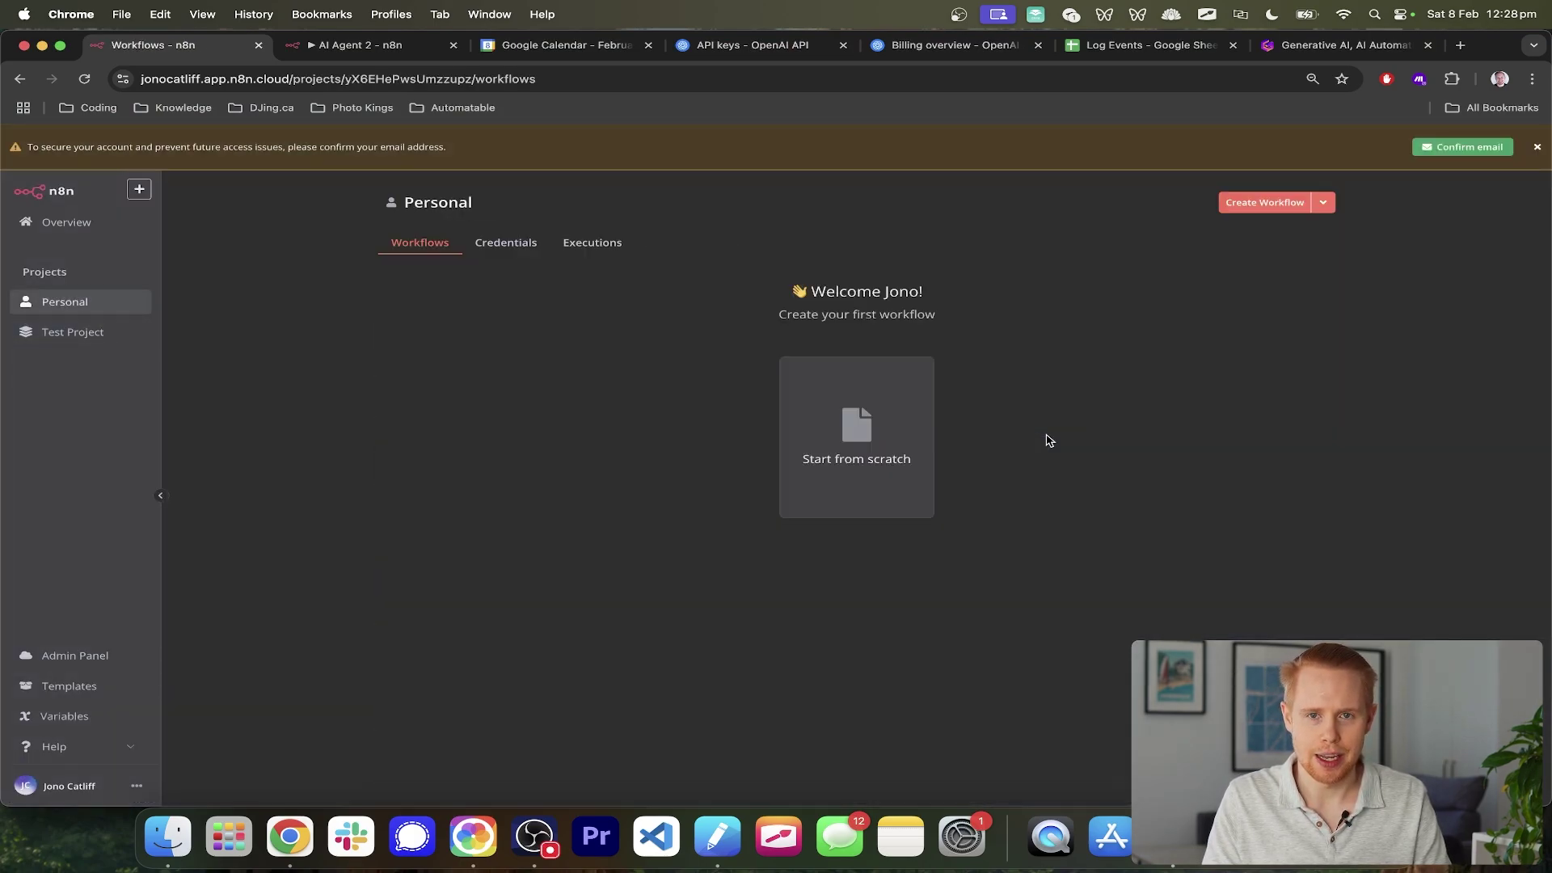
pyautogui.press('super+t')
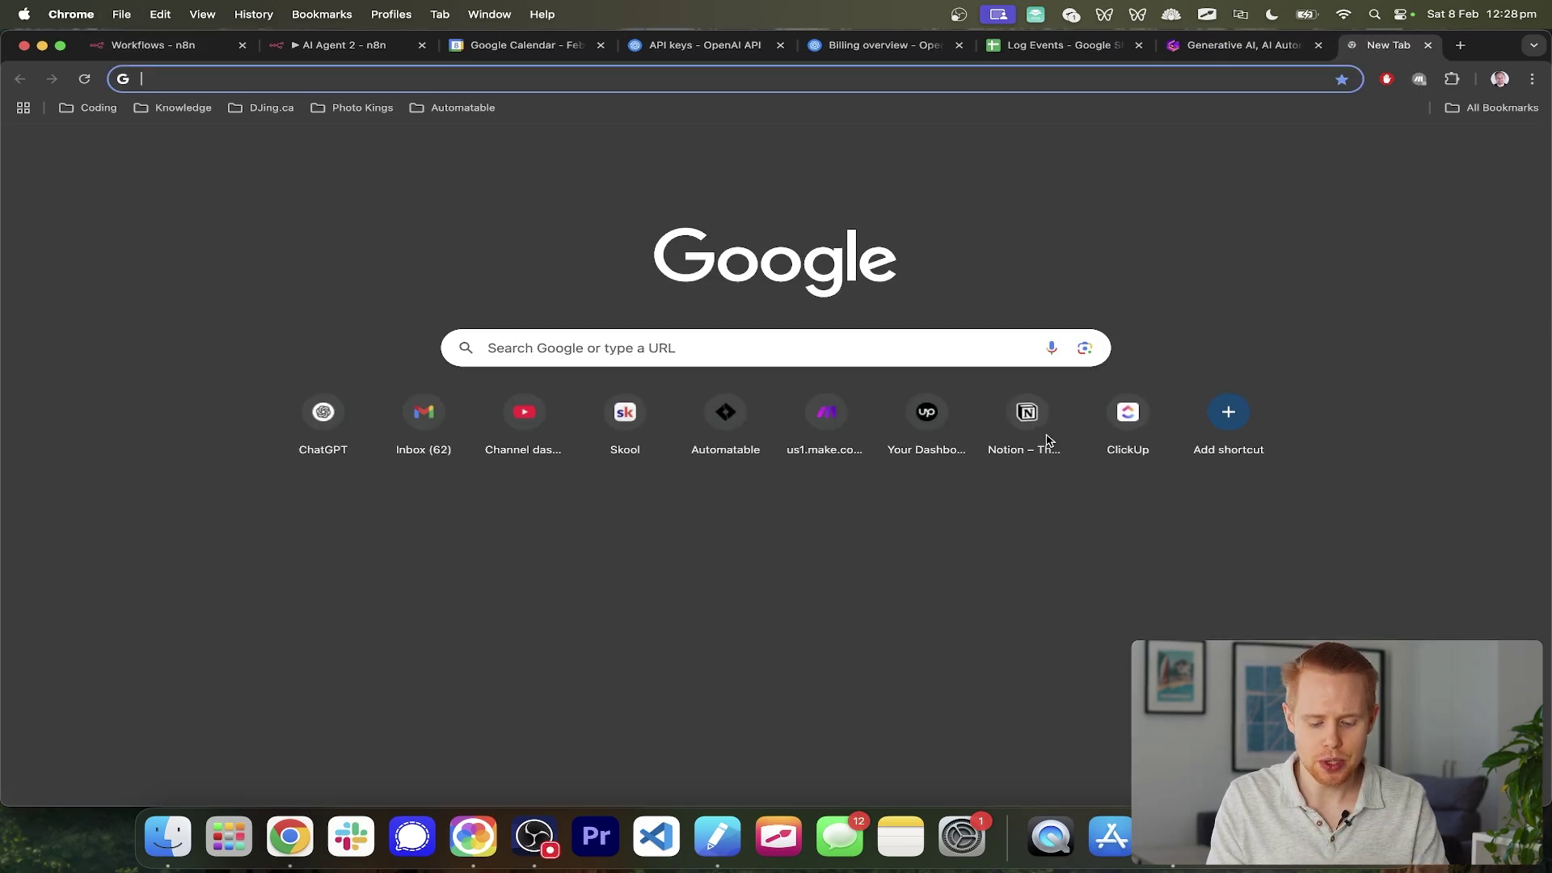
pyautogui.write('n8n')
pyautogui.press('Return')
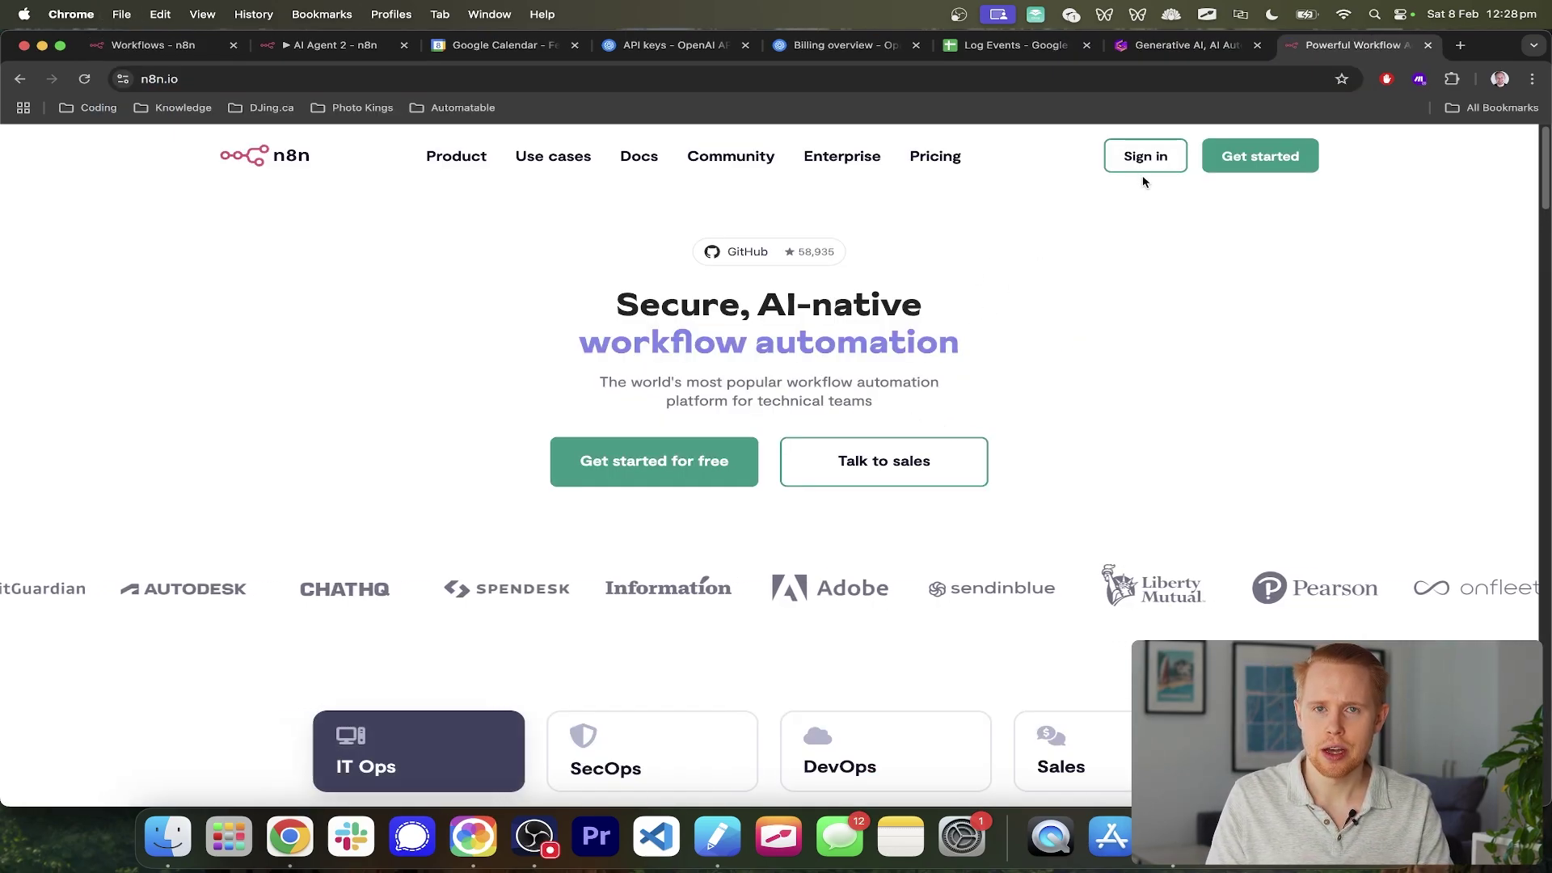
pyautogui.press('super+w')
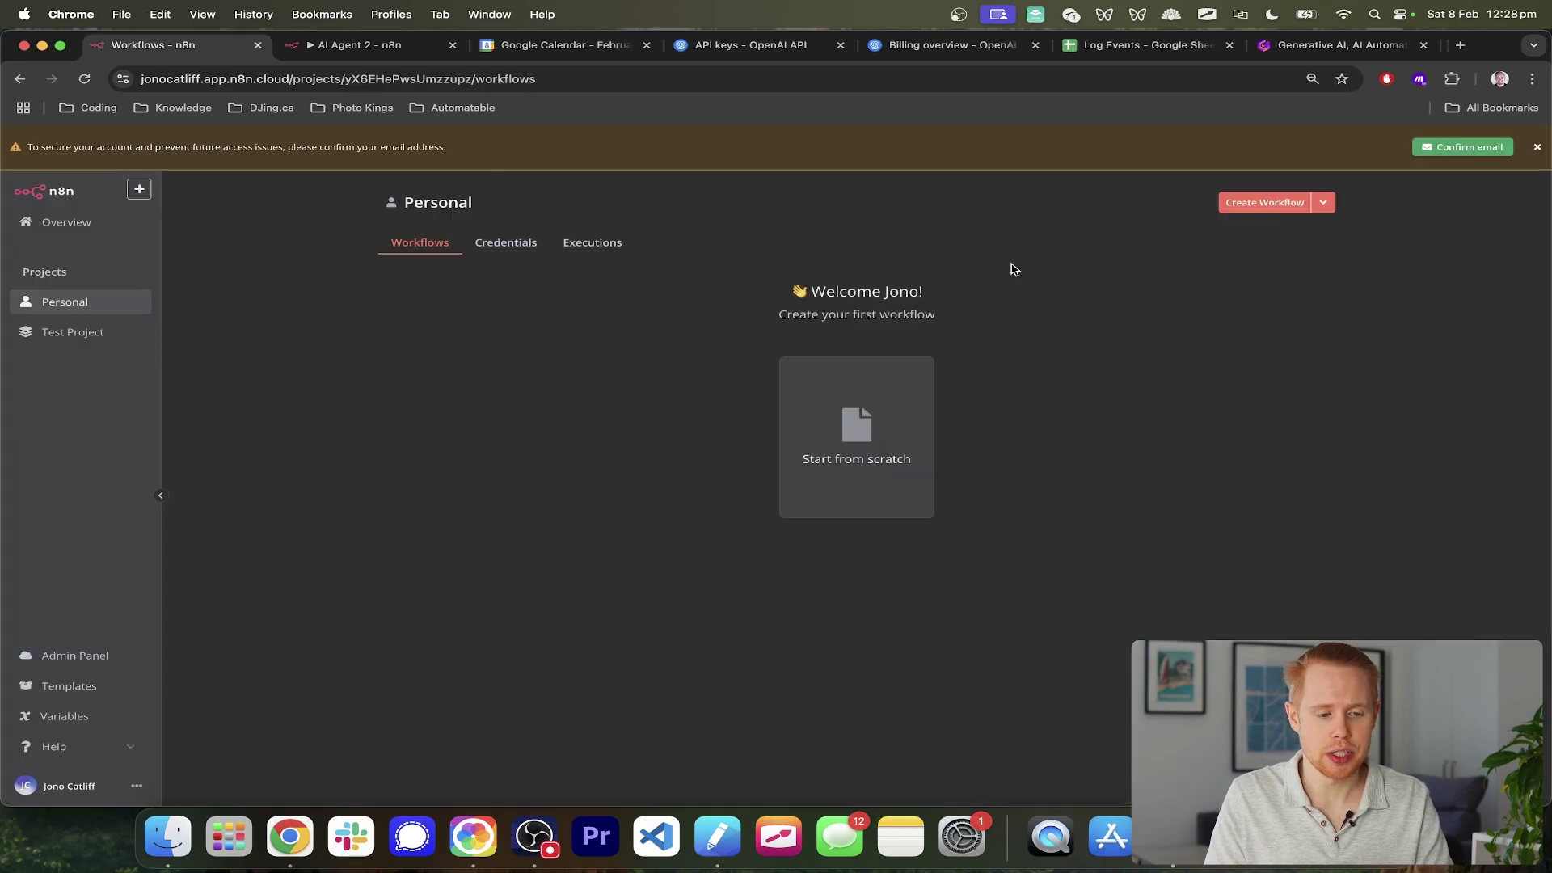
# - Create a new blank workflow, My workflow 5, with an 'On chat message' trigger
pyautogui.click(1281, 203)
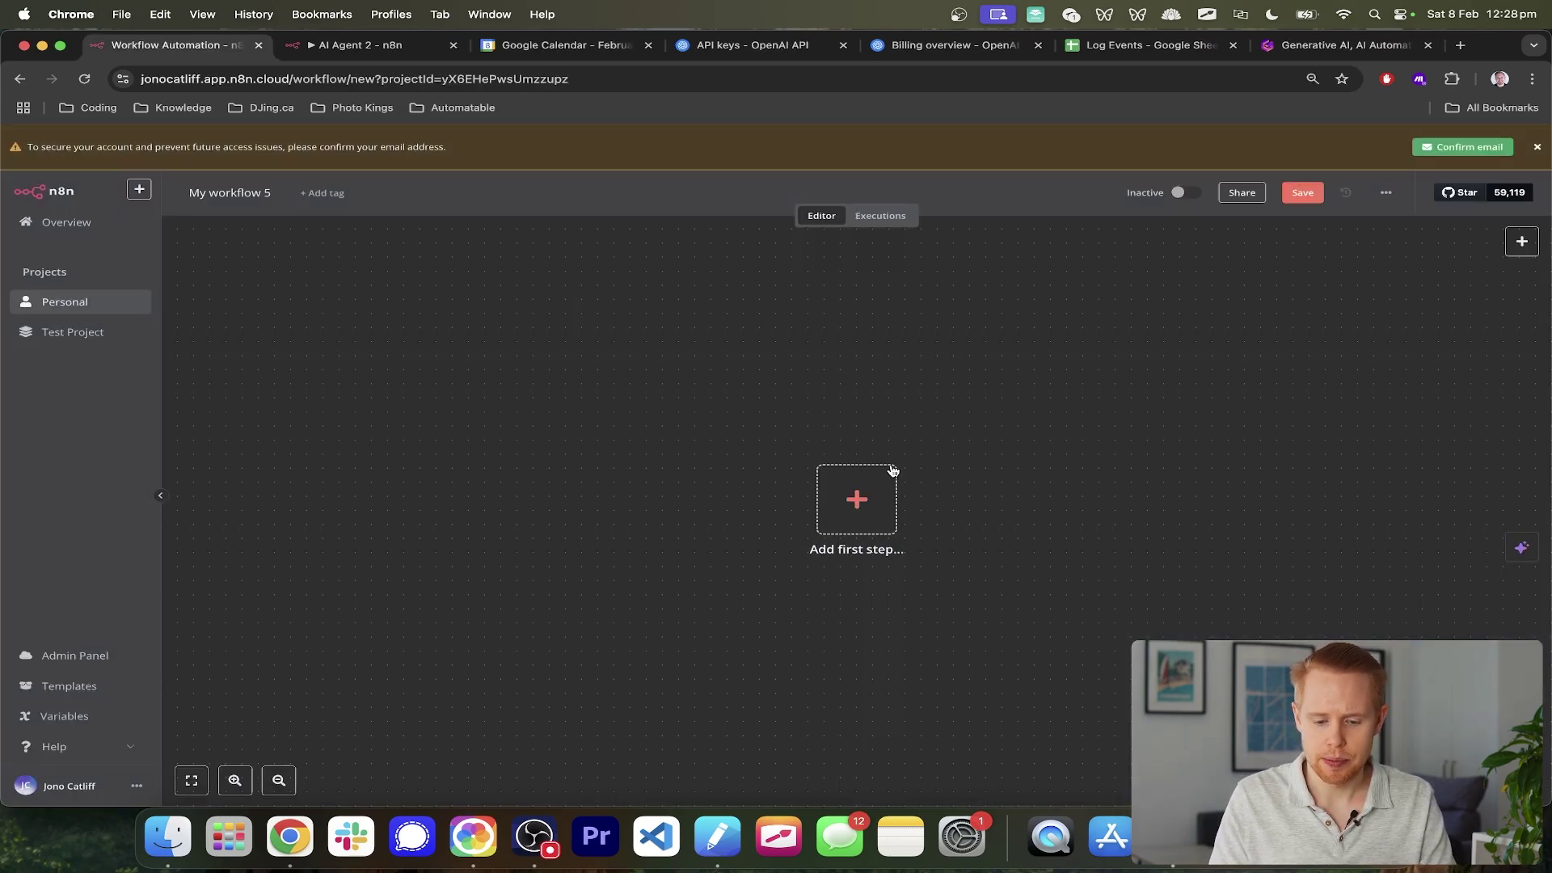
pyautogui.hscroll(2, 890, 467)
pyautogui.scroll(-2, 892, 469)
pyautogui.hscroll(2, 891, 469)
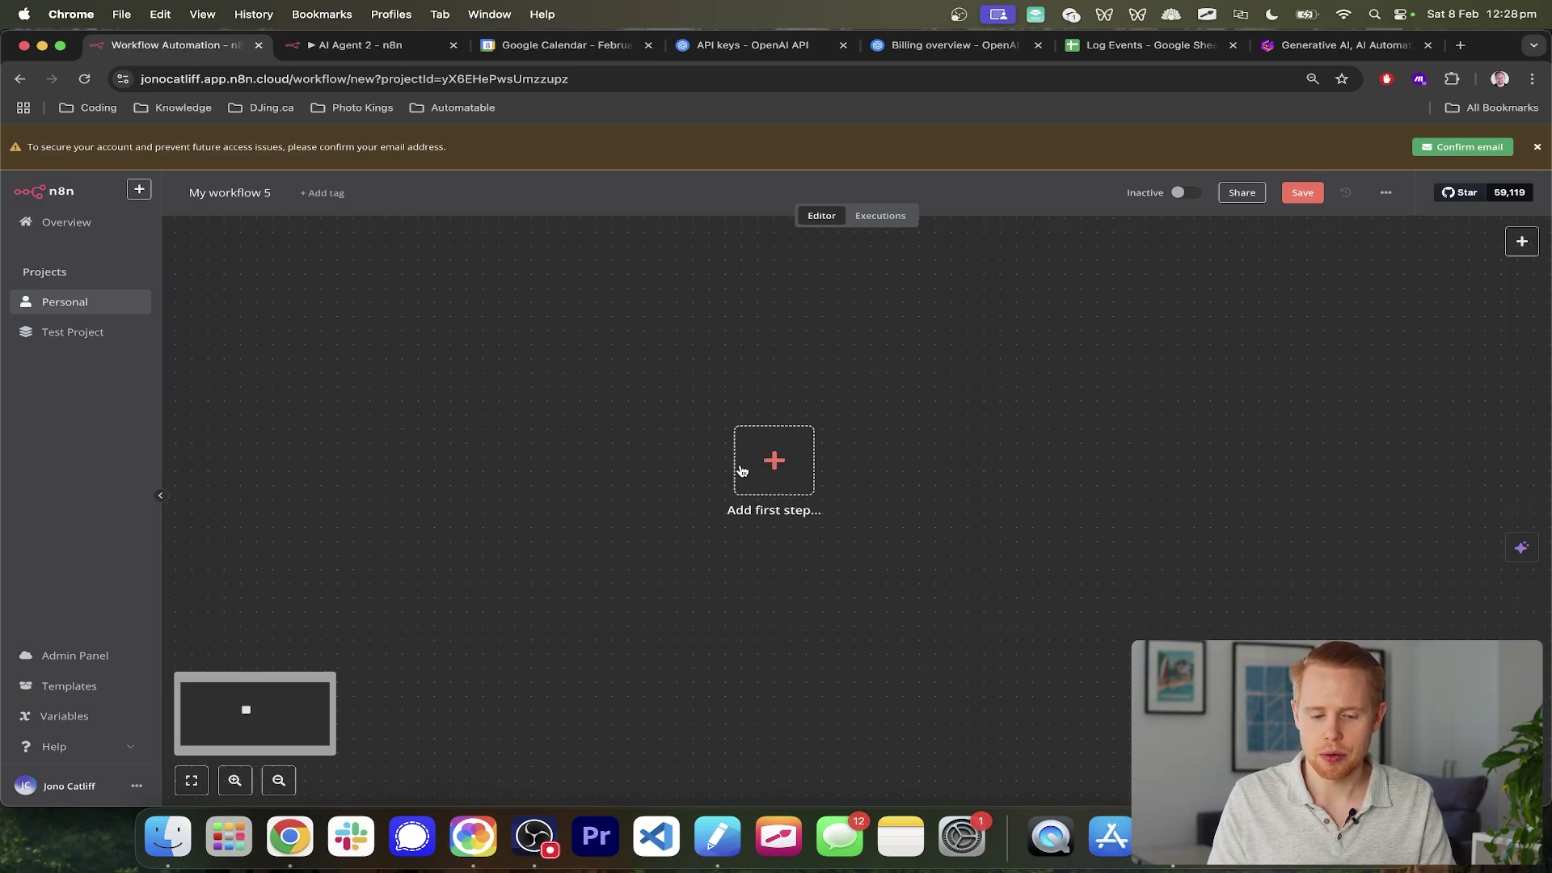
pyautogui.click(772, 462)
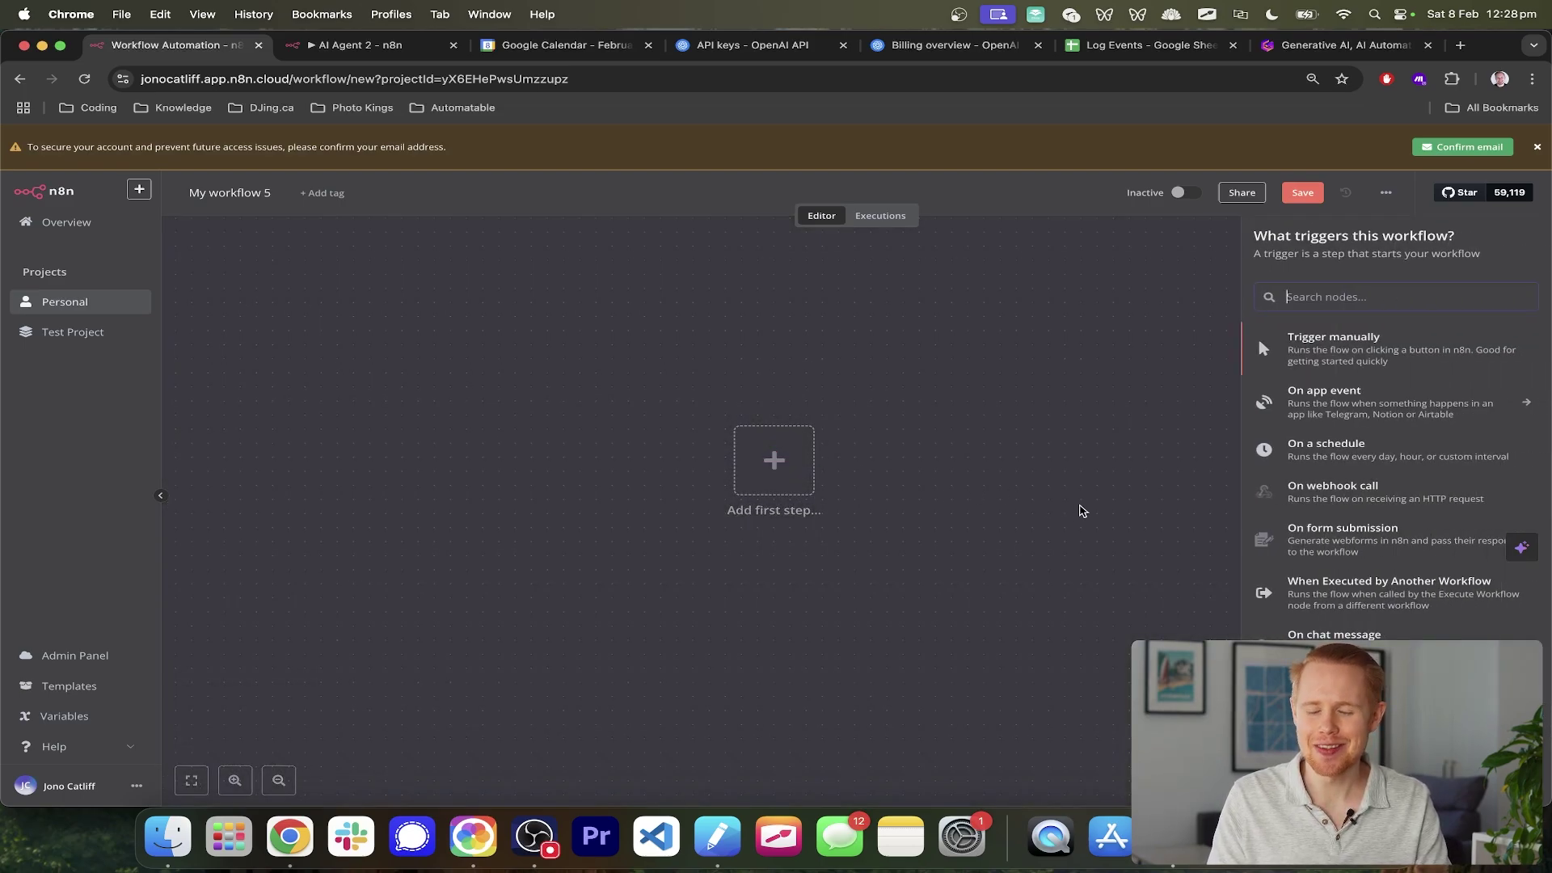
pyautogui.scroll(5, 1474, 605)
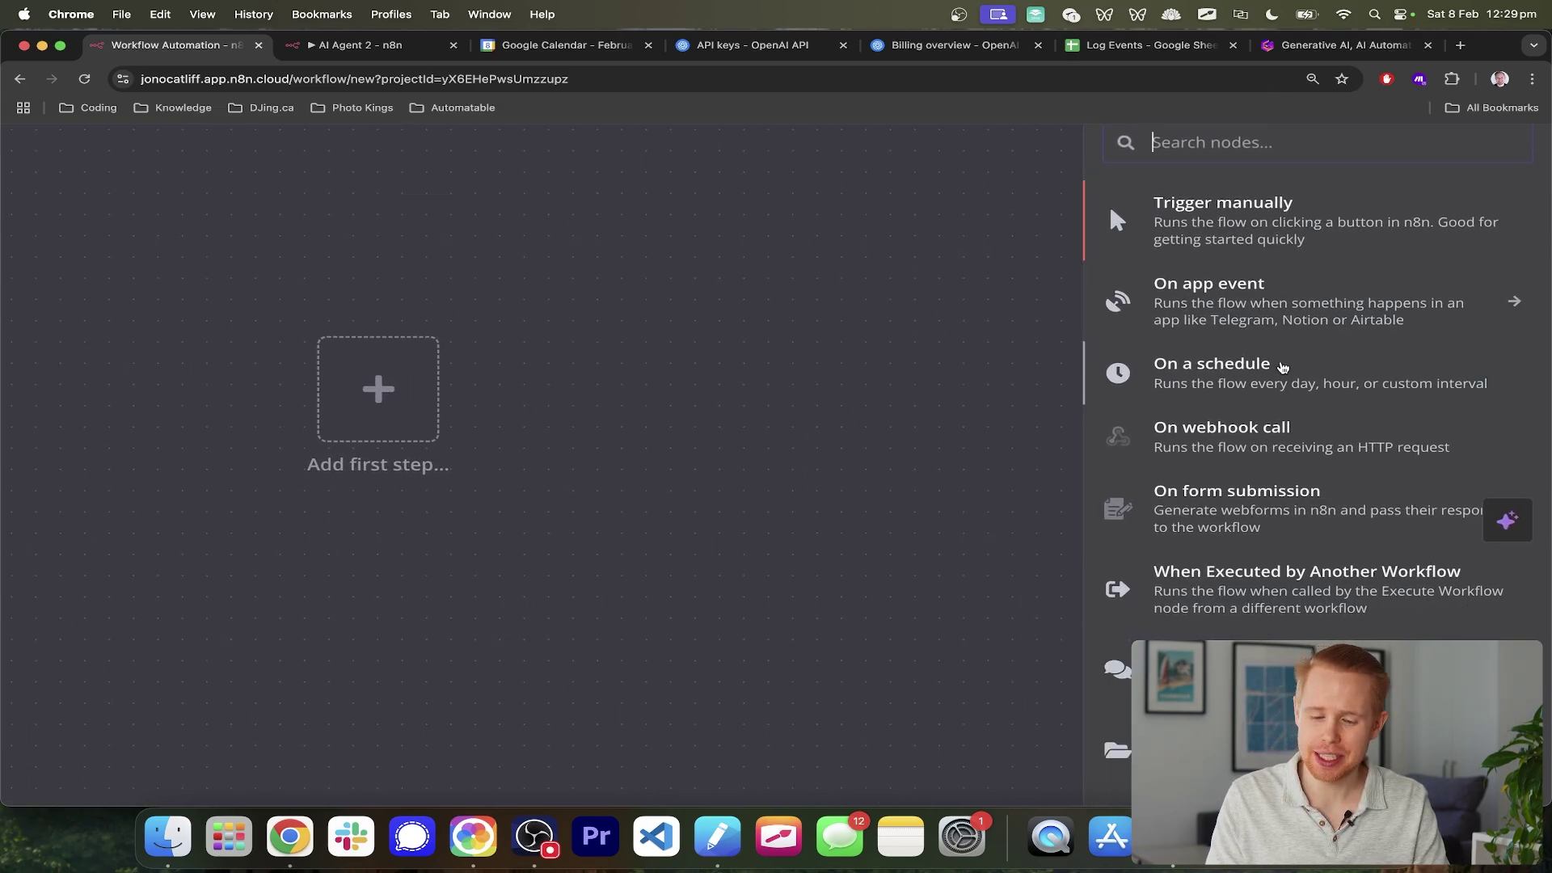
pyautogui.scroll(-5, 1321, 240)
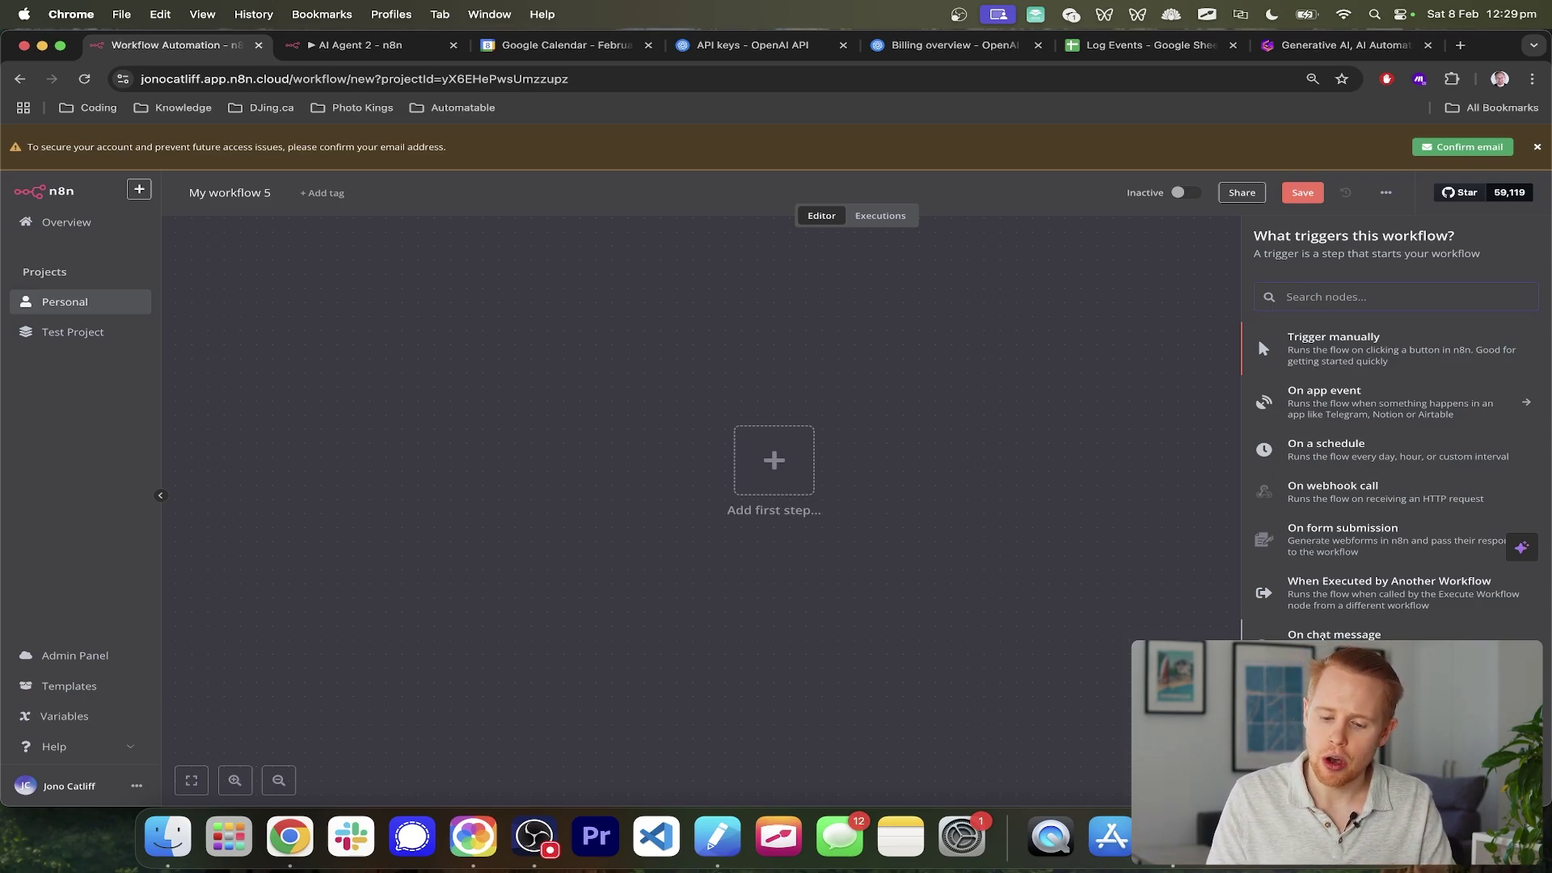
pyautogui.click(1322, 636)
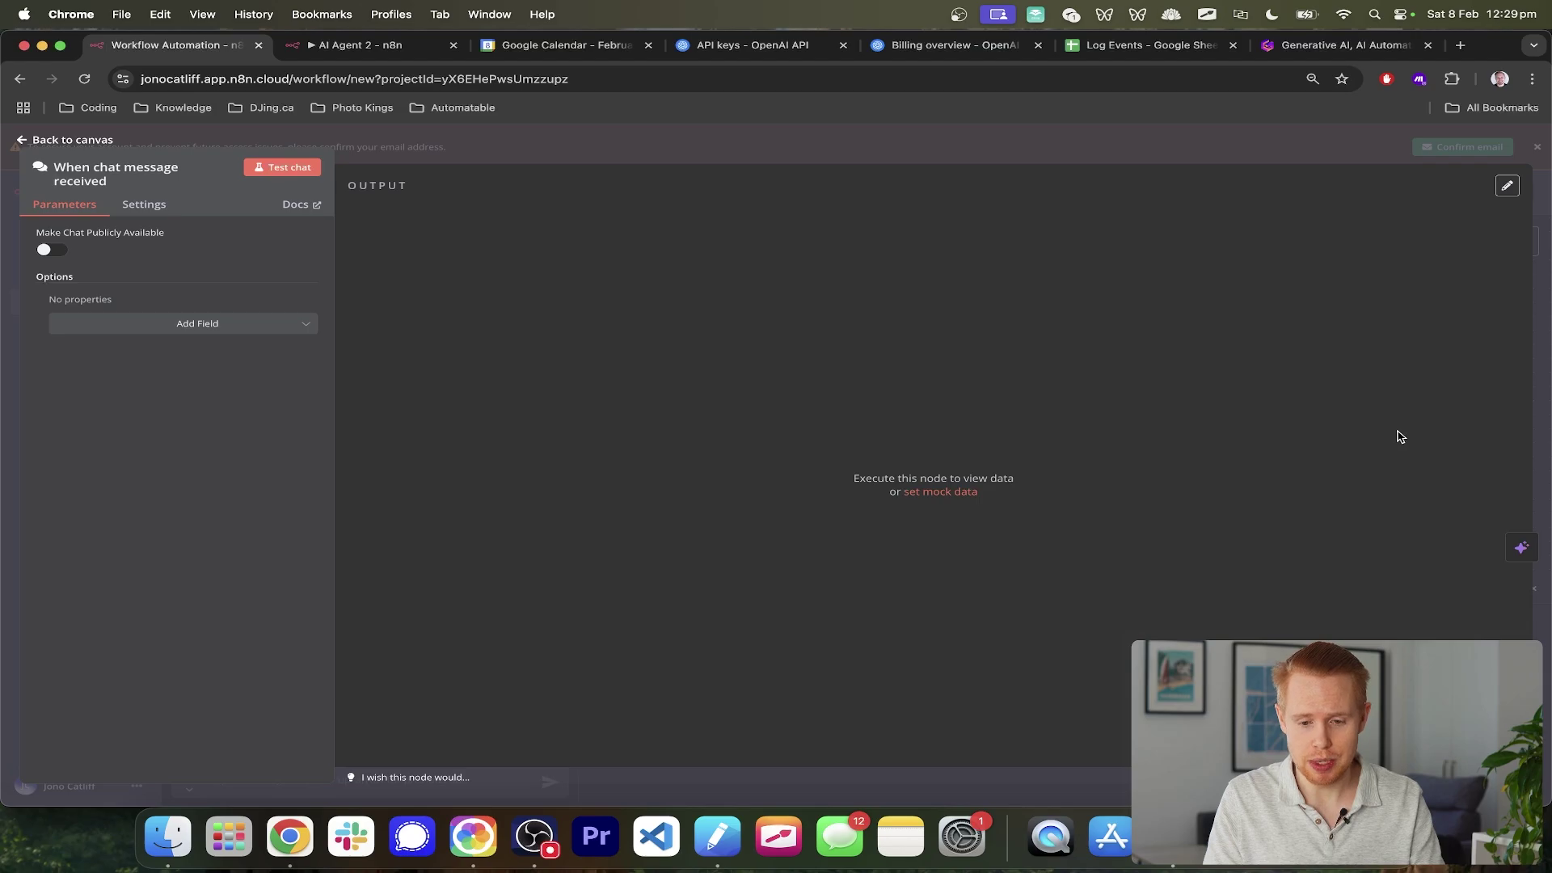
# - Reset the old chat session and send 'Hey', so the trigger outputs 1 item
pyautogui.press('Escape')
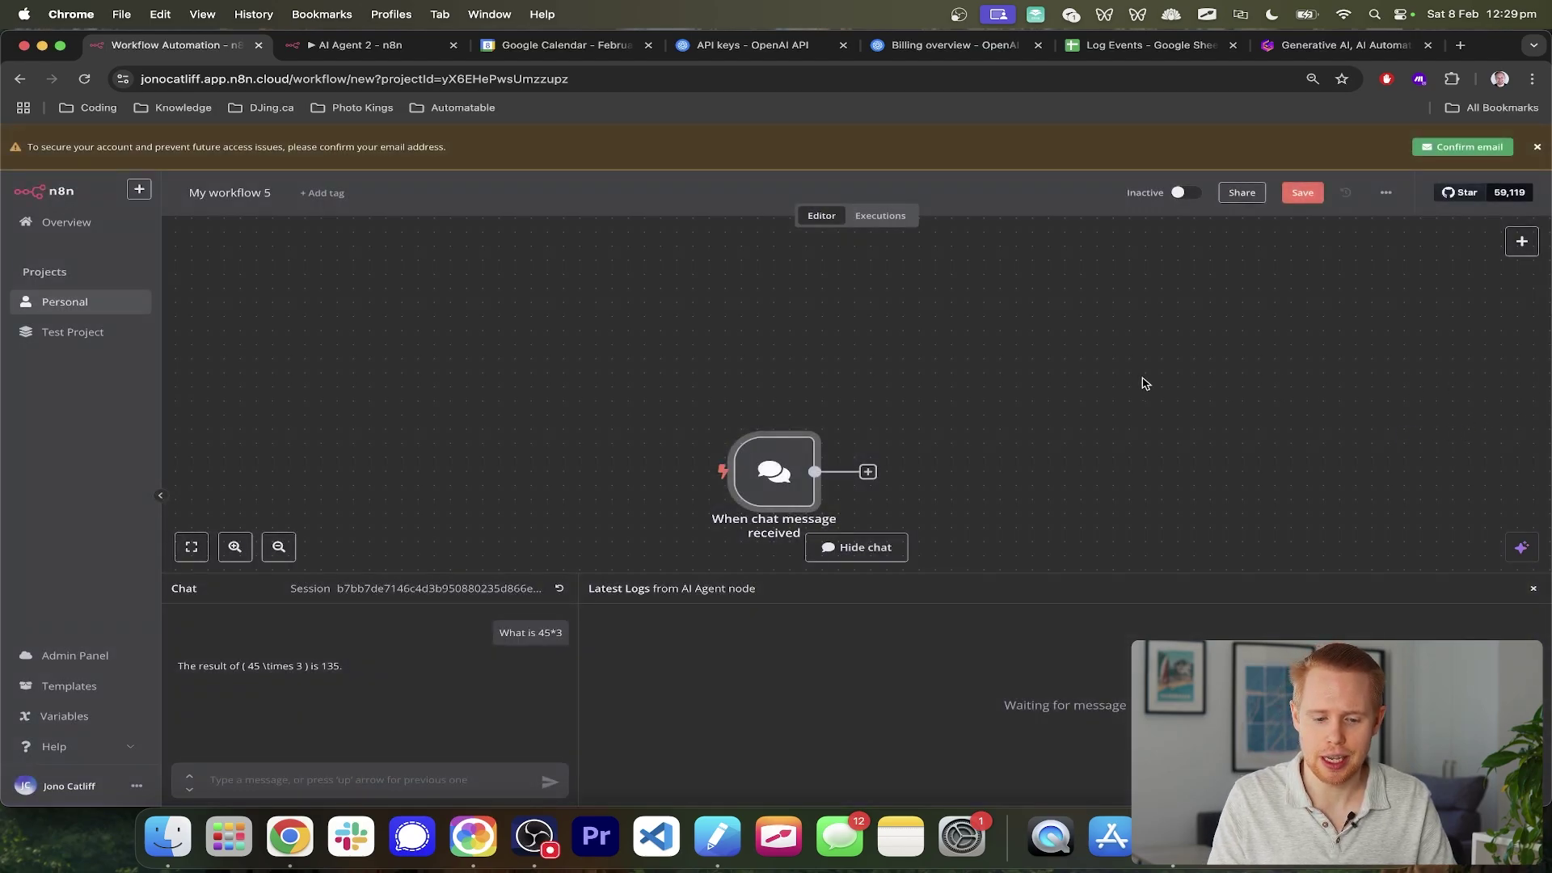
pyautogui.scroll(-2, 1041, 417)
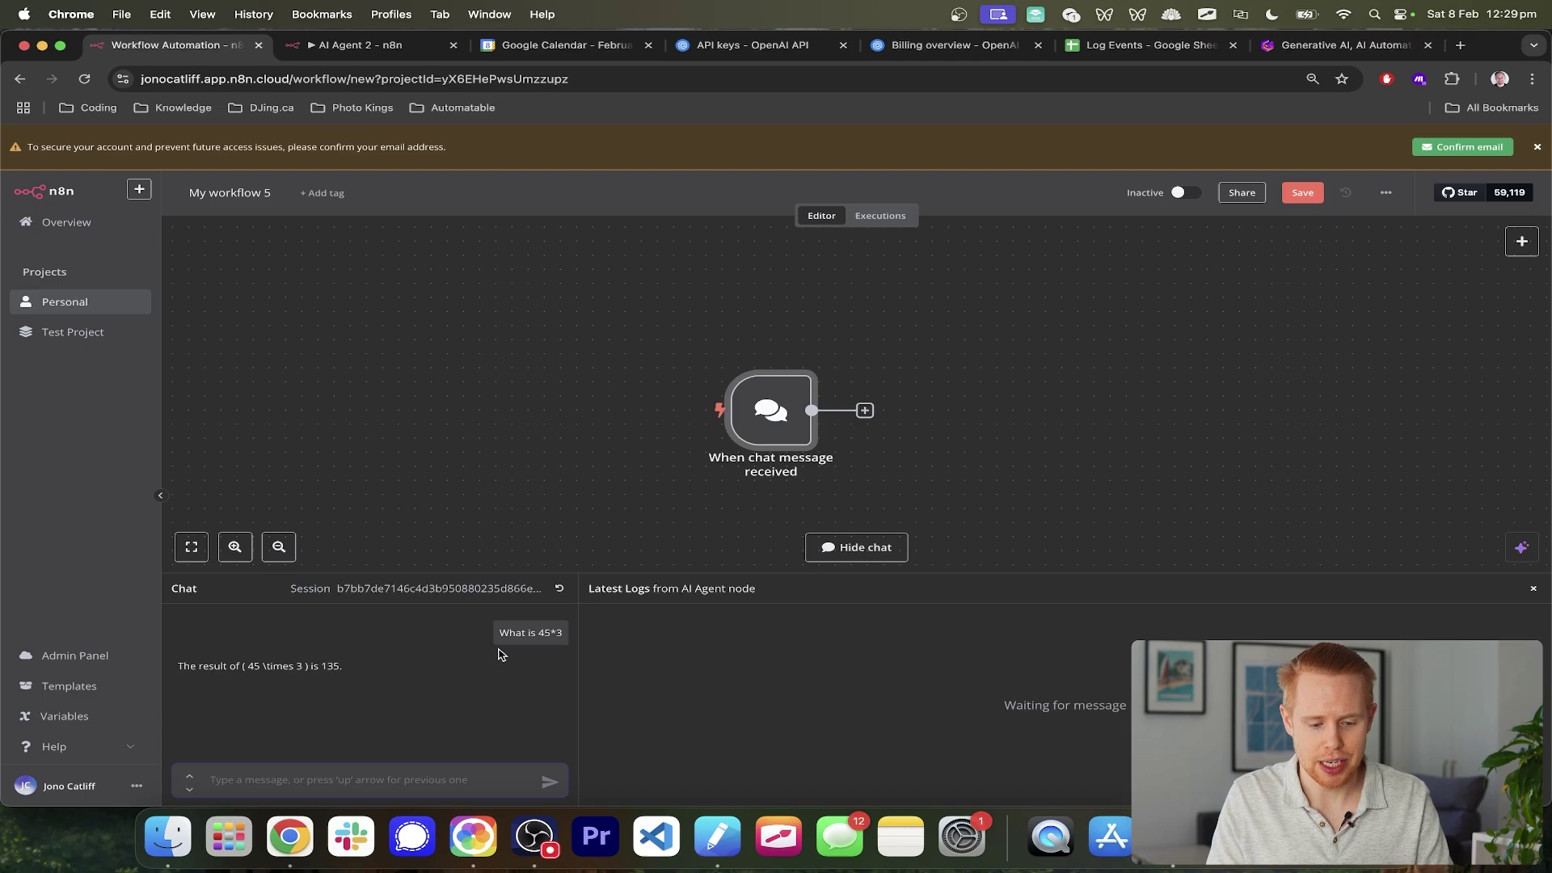
pyautogui.click(559, 587)
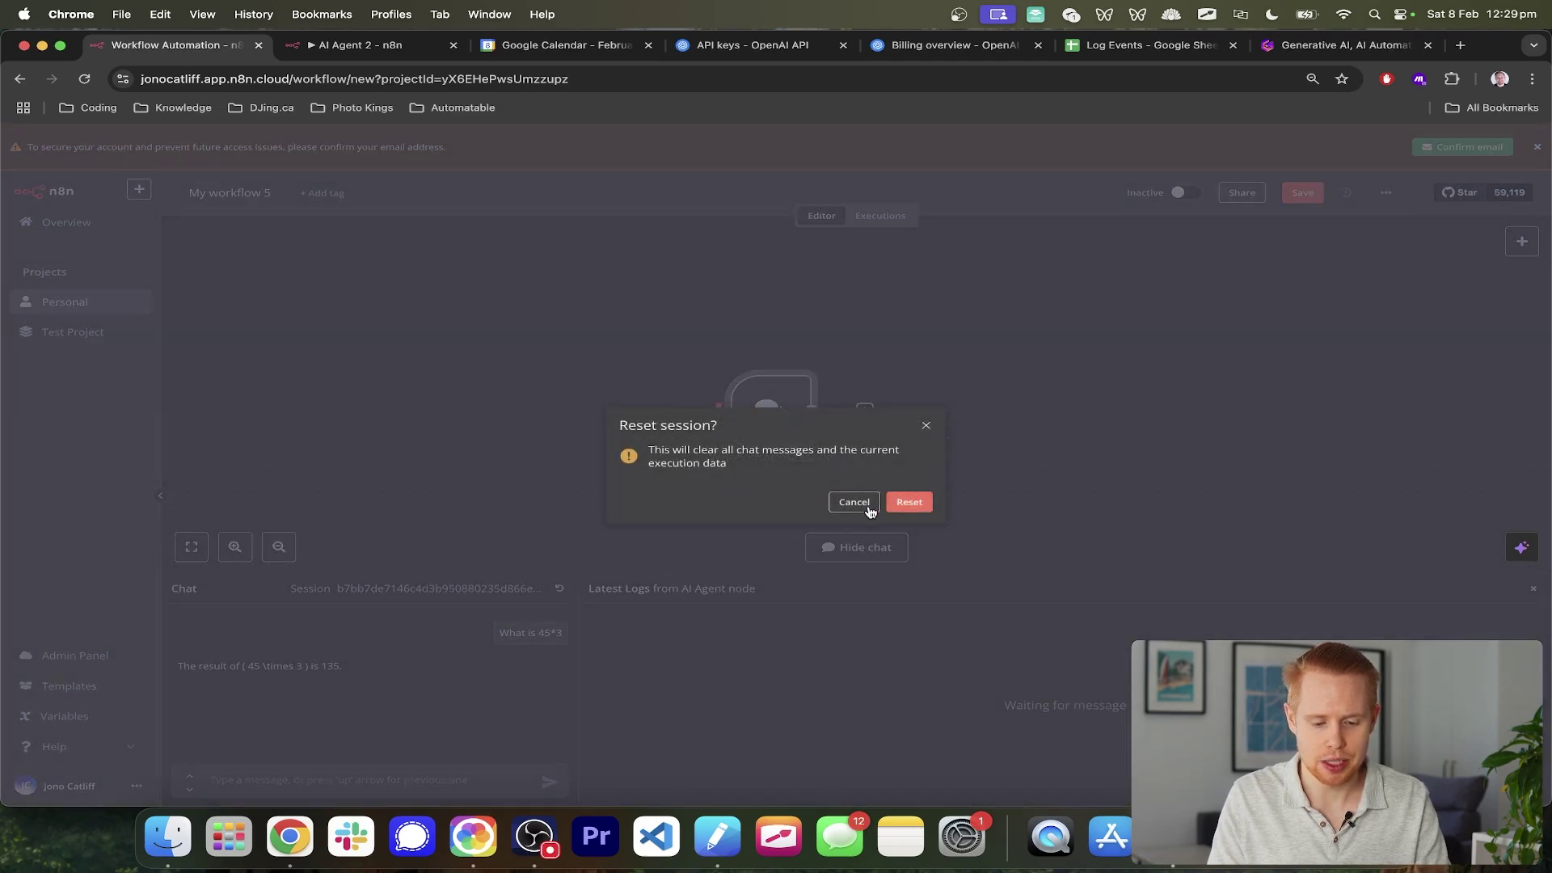
pyautogui.click(911, 504)
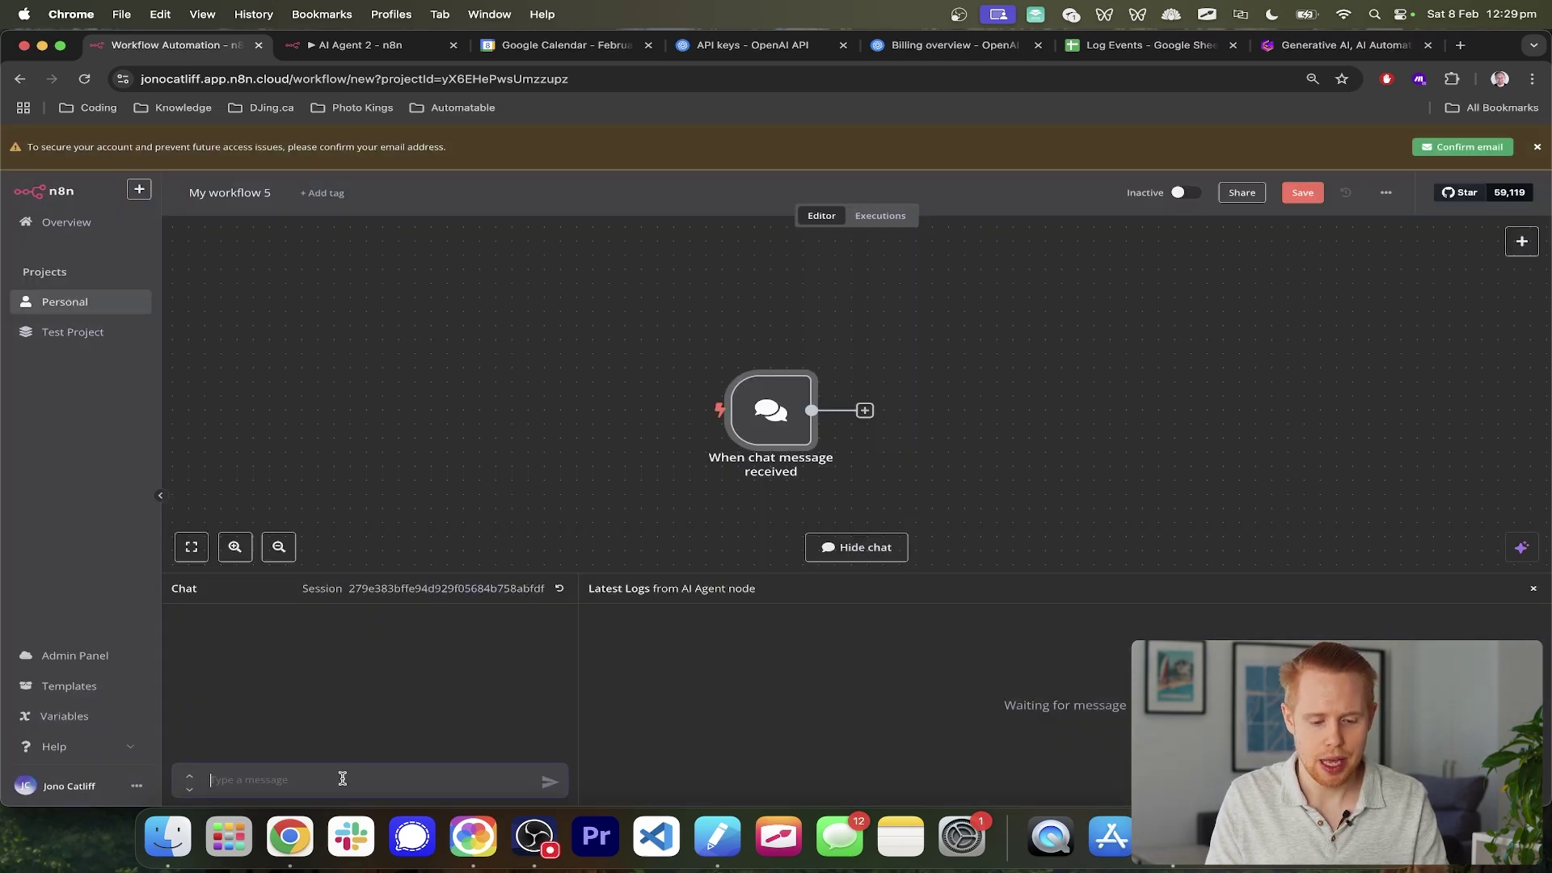
pyautogui.write('Hey')
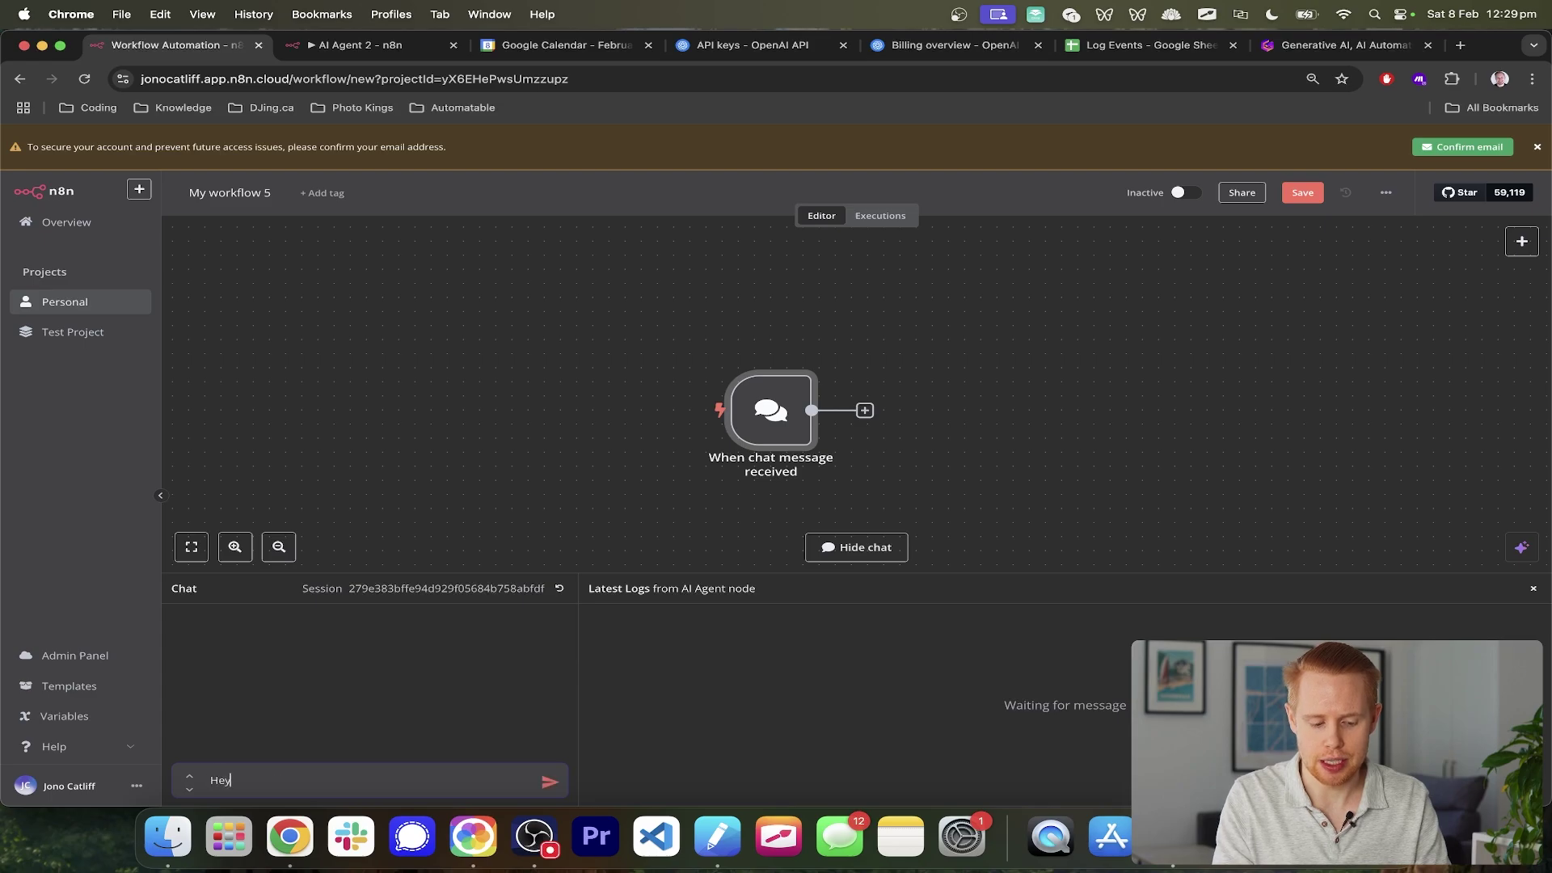
pyautogui.press('Return')
pyautogui.hscroll(2, 493, 482)
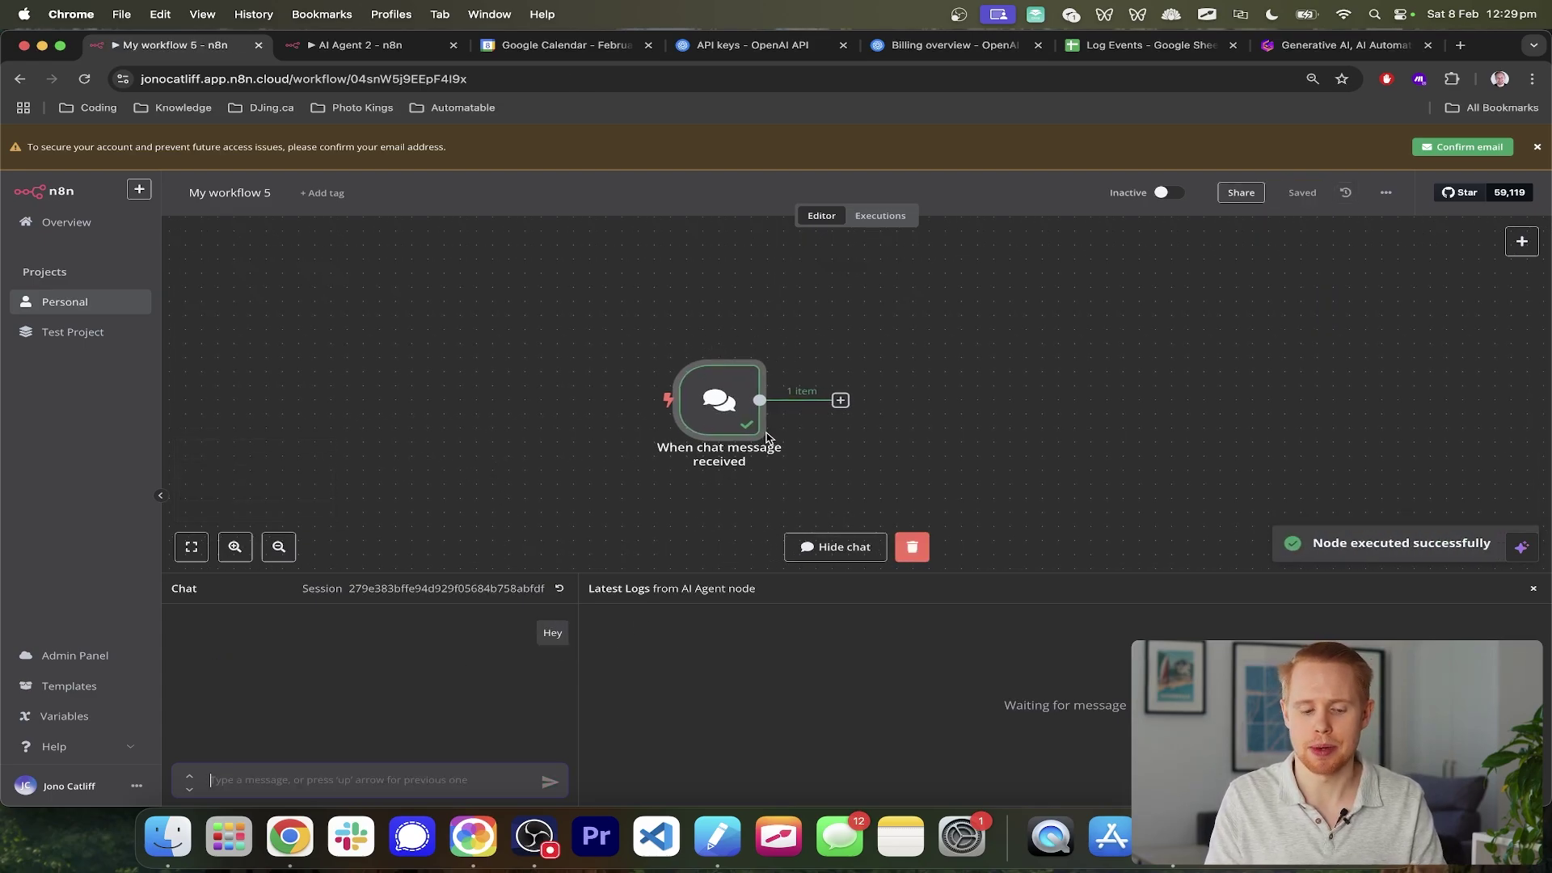
pyautogui.hscroll(3, 767, 437)
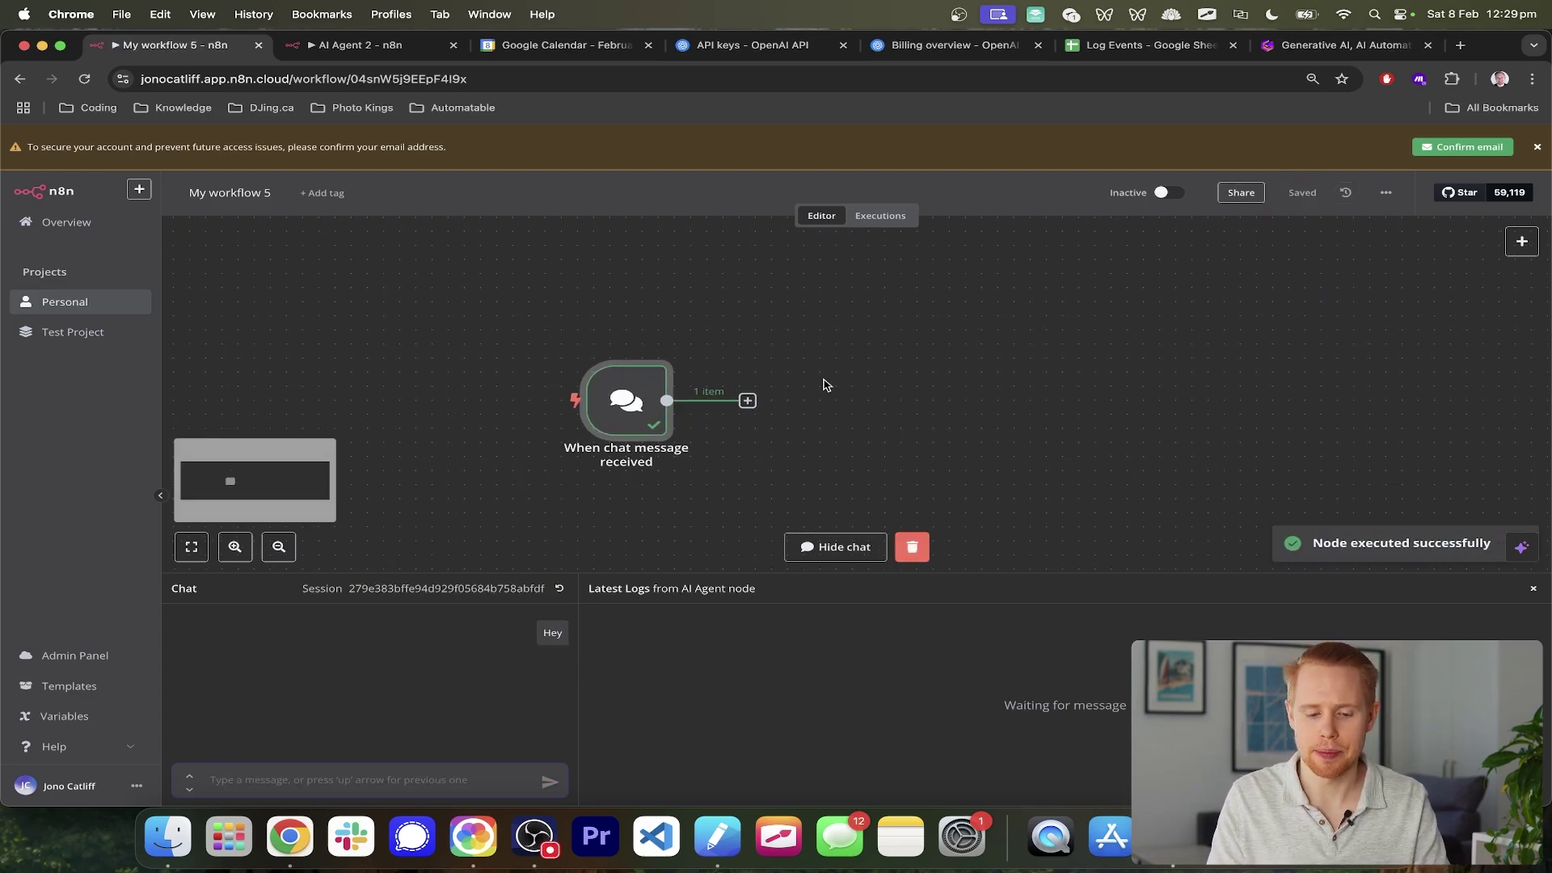
# - Add an AI Agent node after the chat trigger, a Tools Agent using 'Hey' as its prompt
pyautogui.click(755, 397)
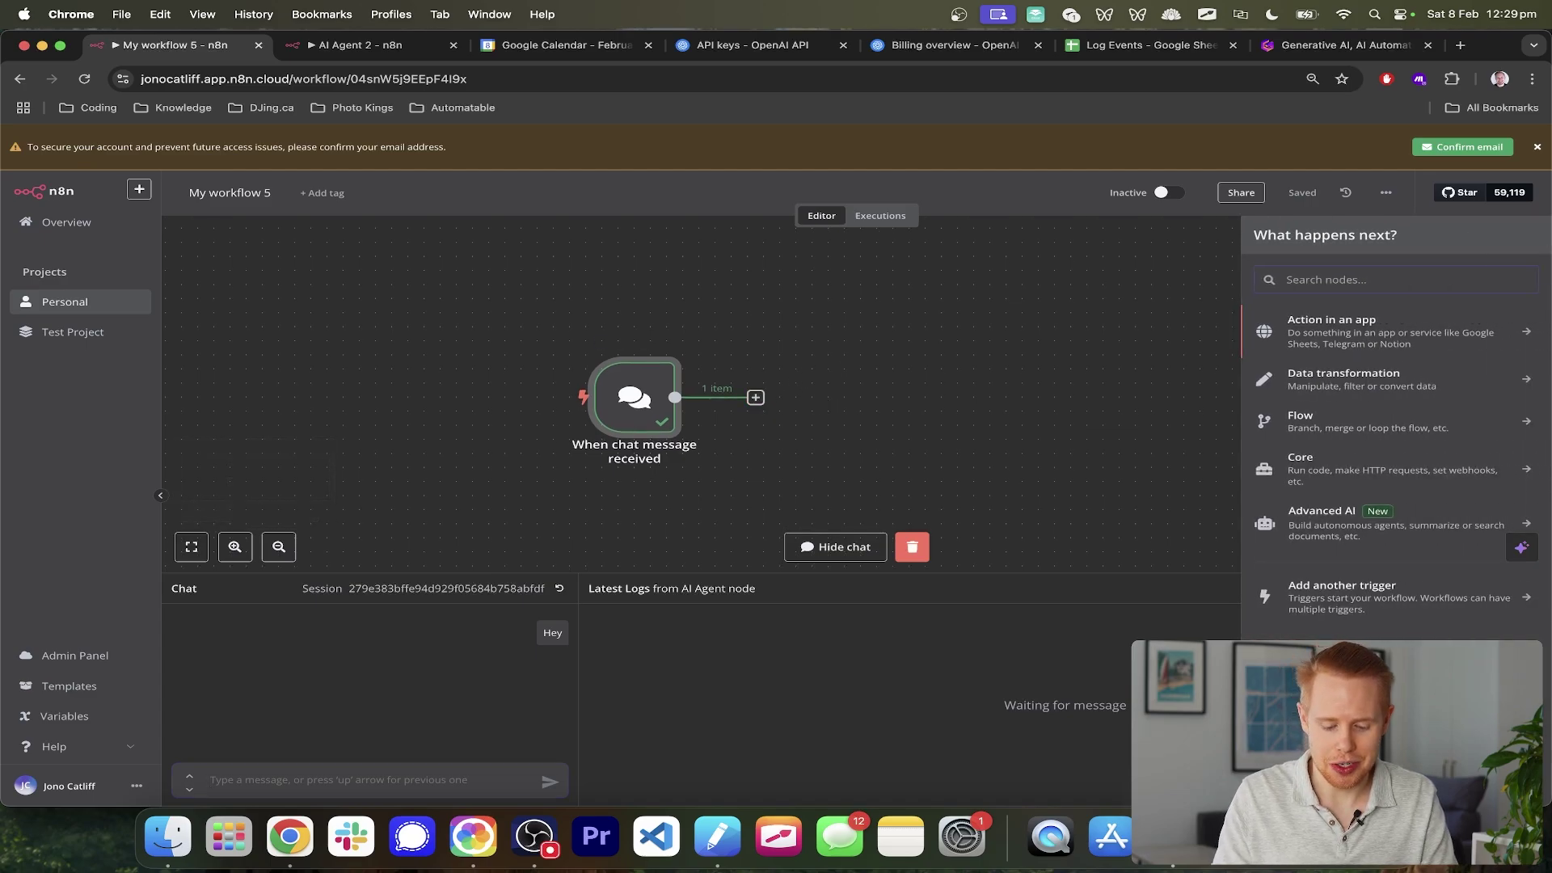
pyautogui.write('ai agent')
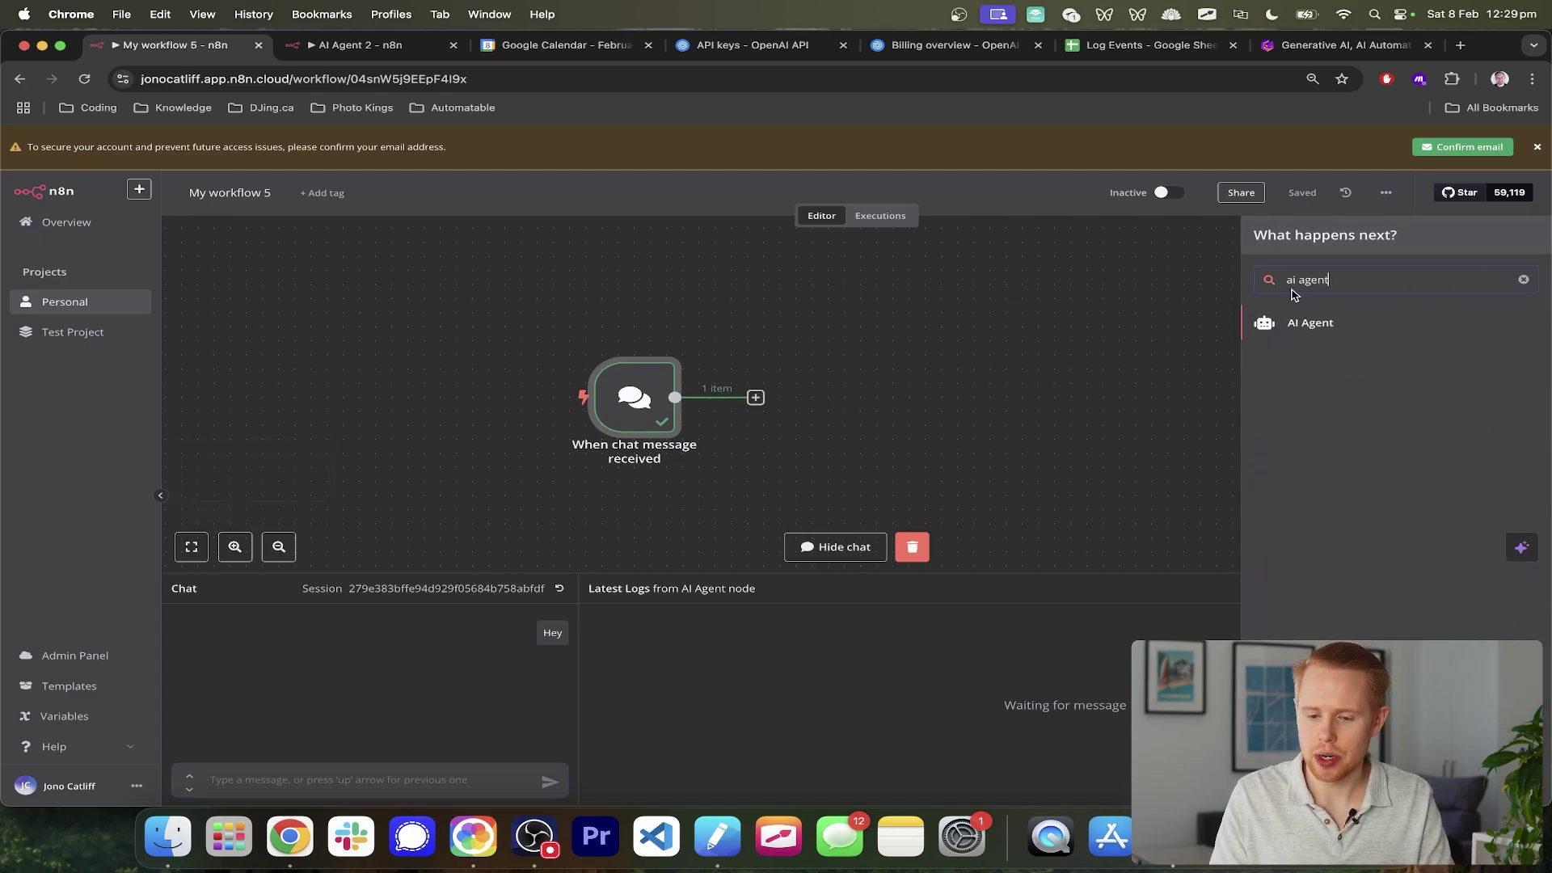
pyautogui.click(1307, 333)
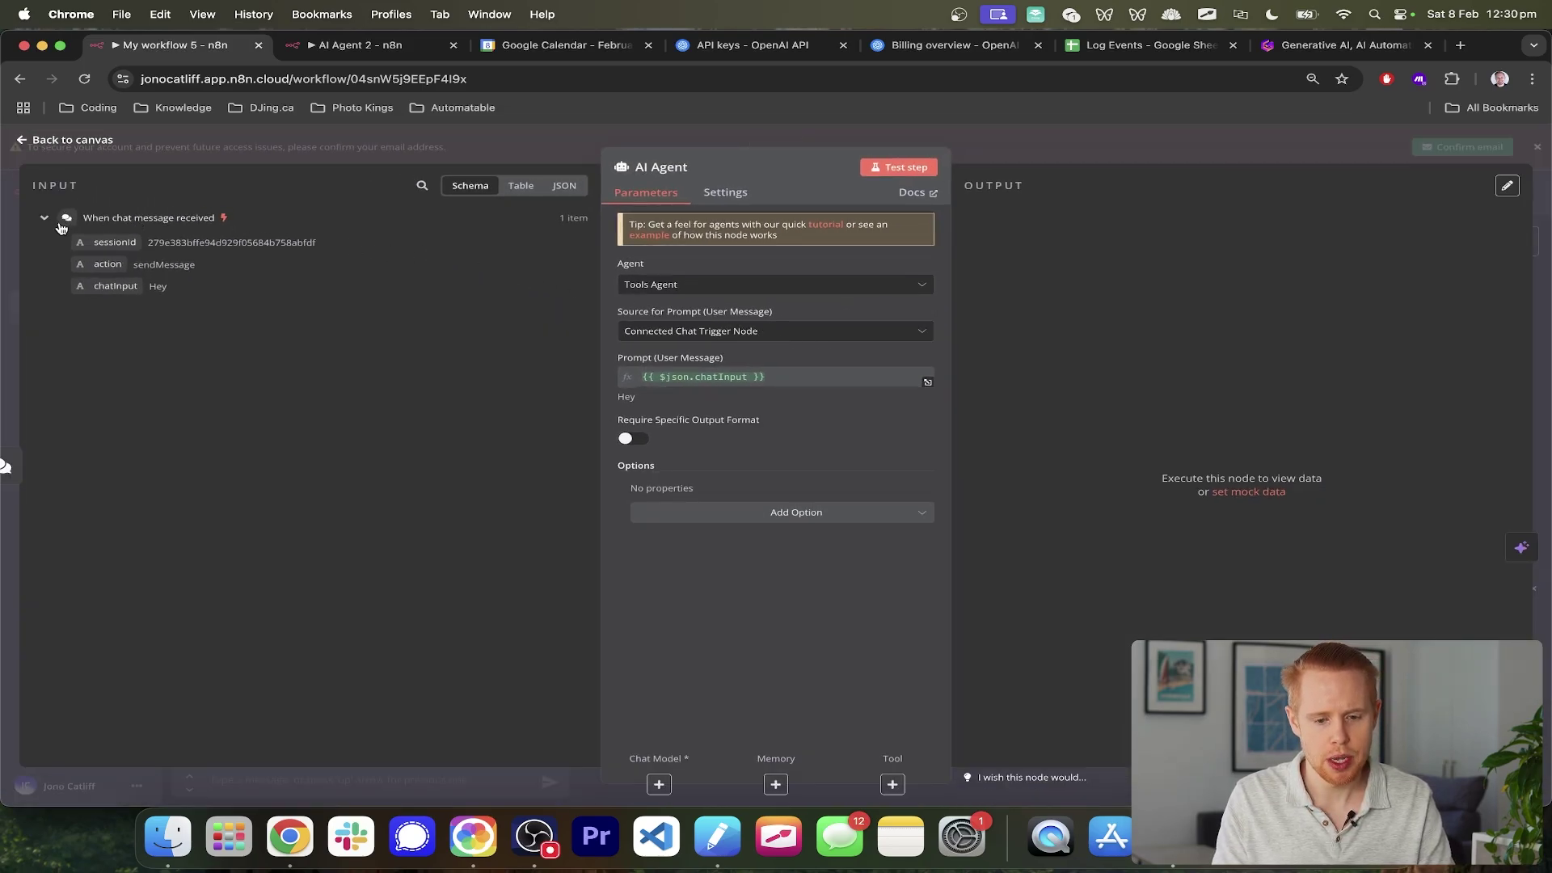
pyautogui.doubleClick(61, 186)
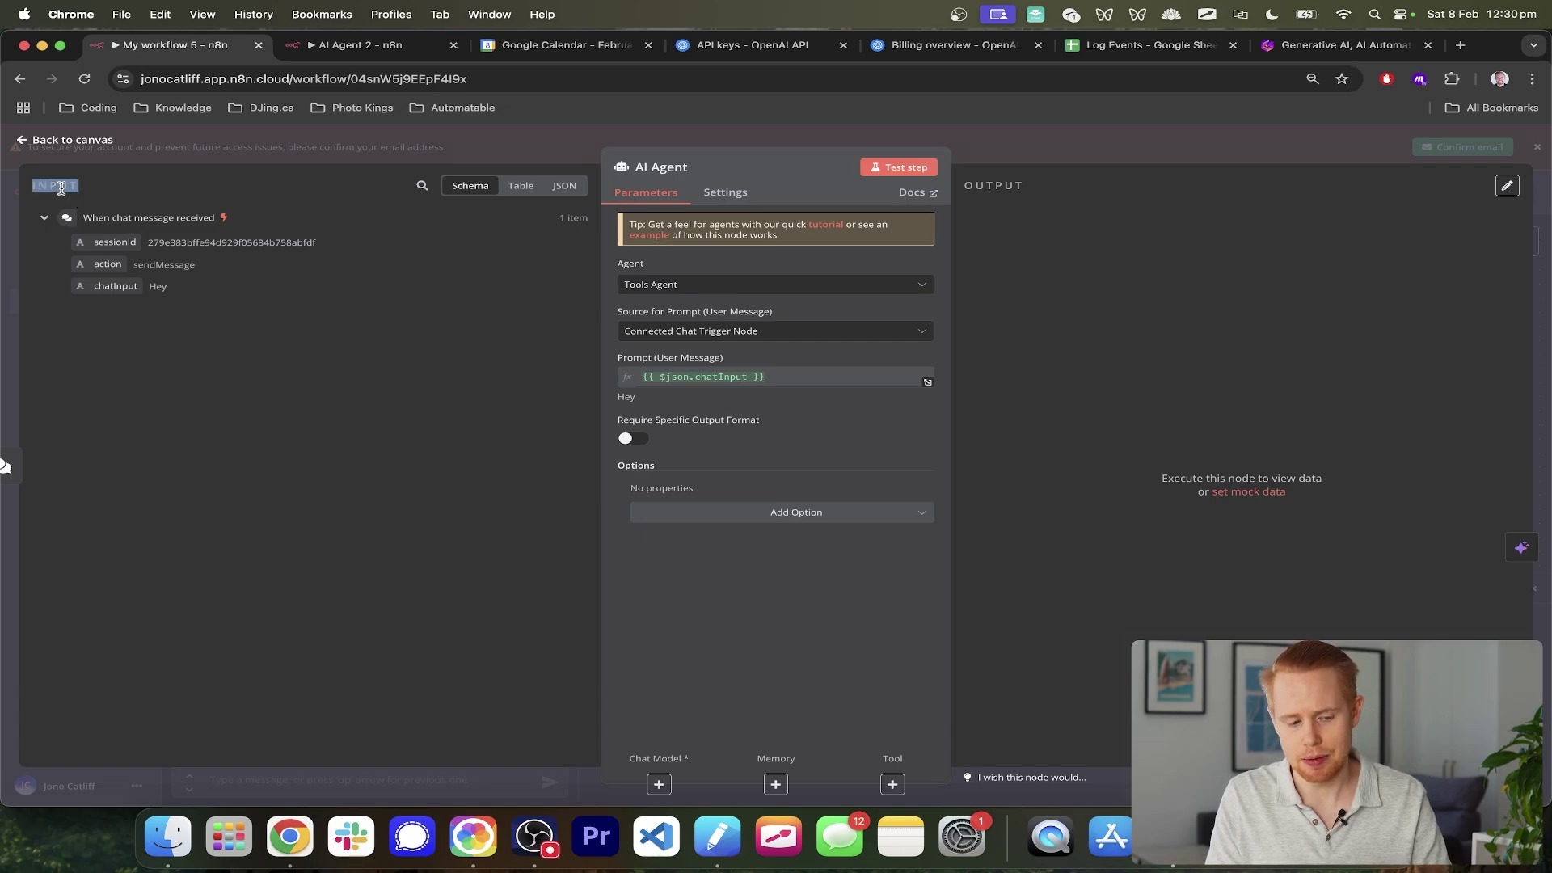
pyautogui.scroll(10, 125, 279)
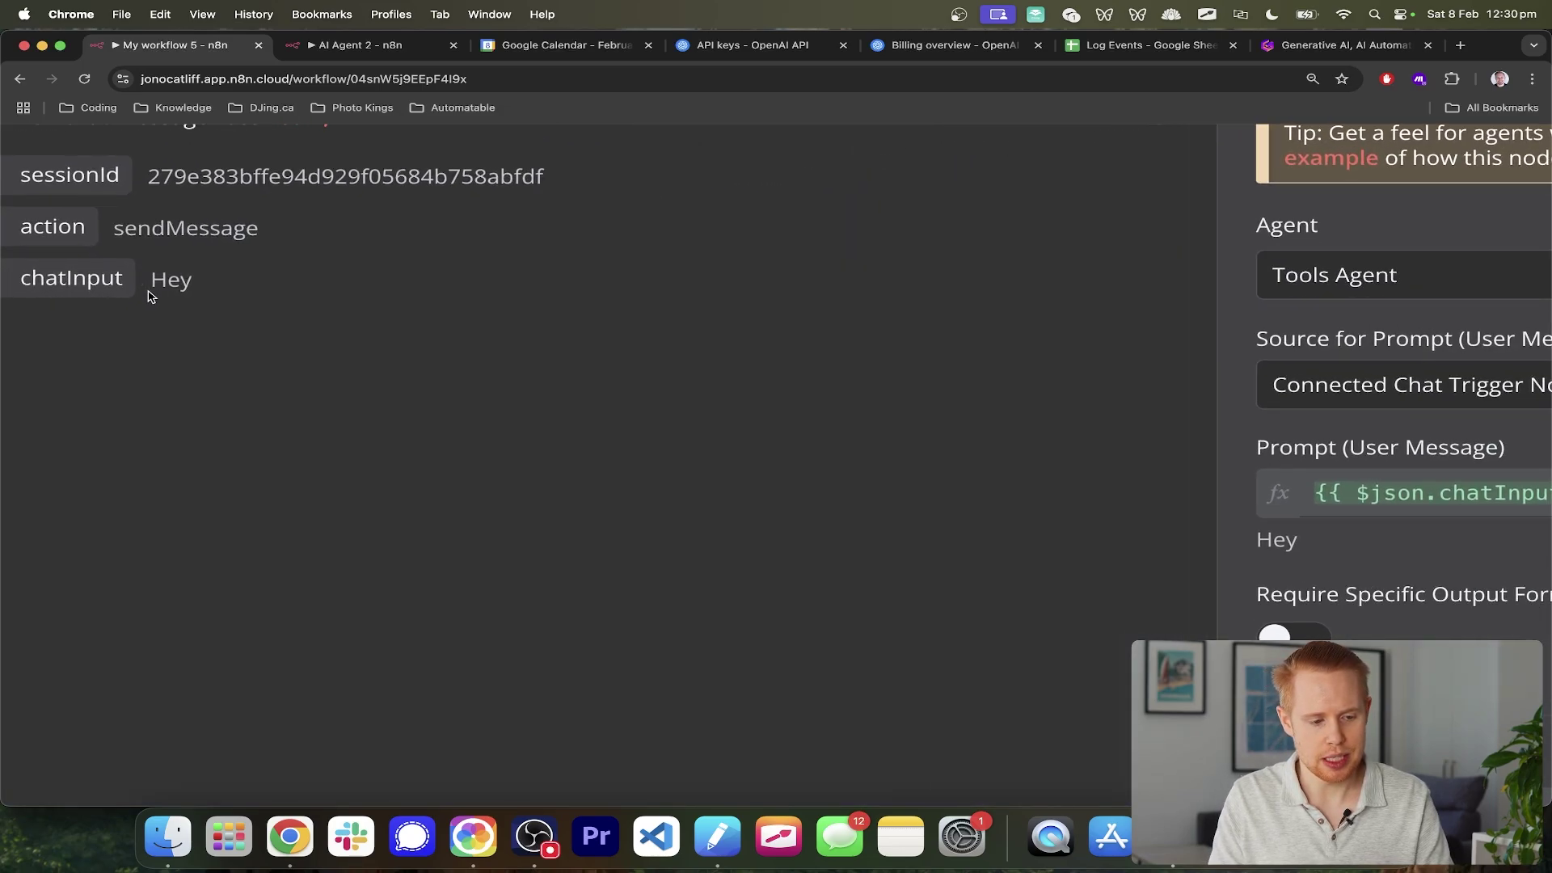
pyautogui.scroll(1, 366, 241)
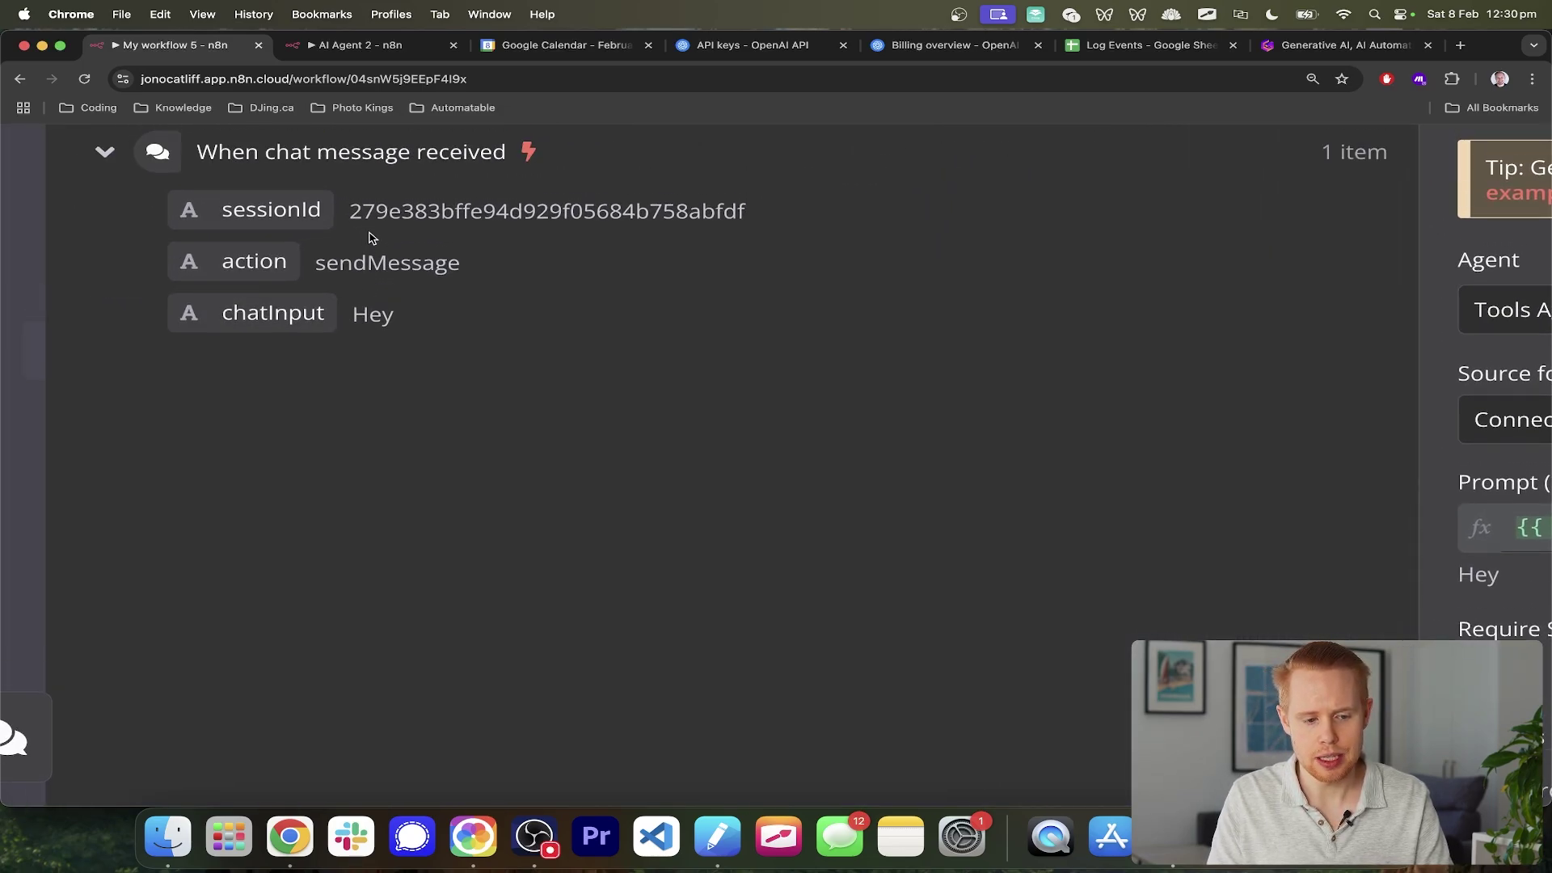
pyautogui.scroll(-10, 350, 256)
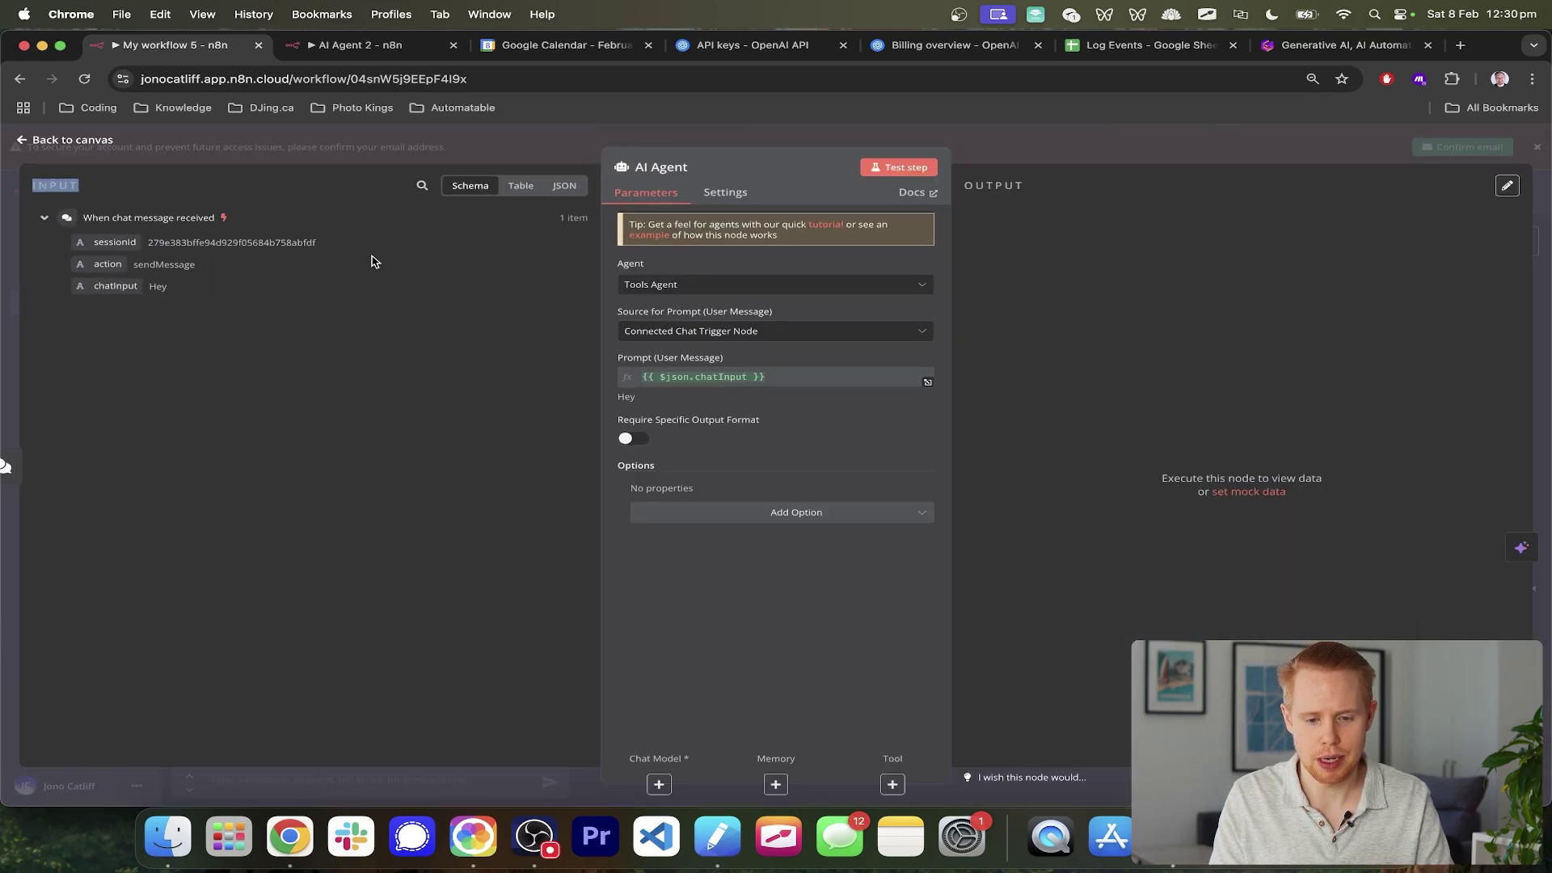
pyautogui.scroll(10, 1288, 292)
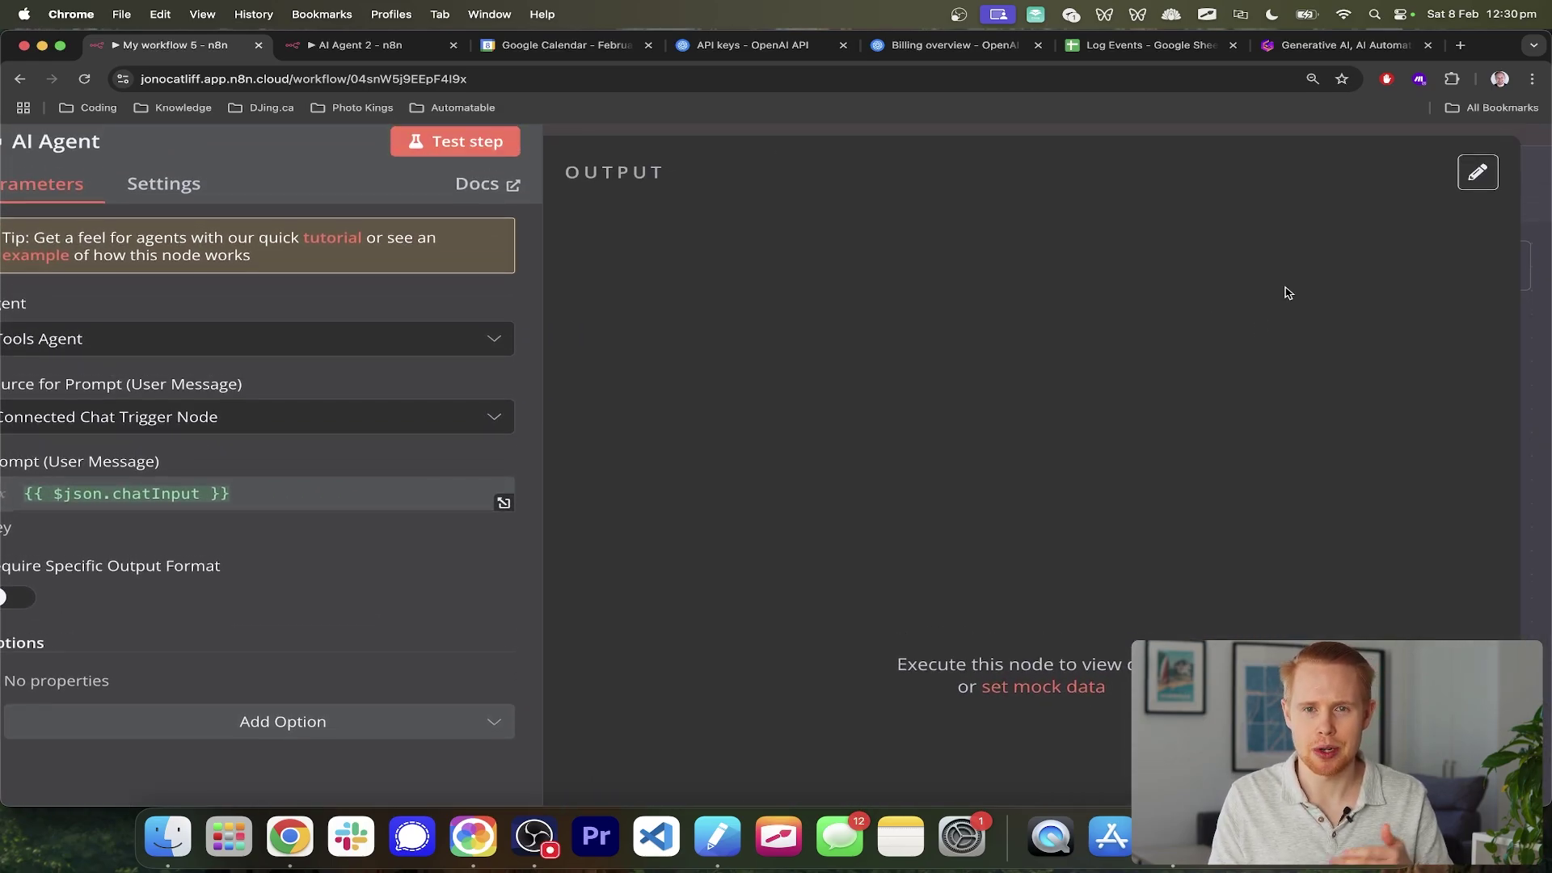
pyautogui.scroll(-10, 1288, 293)
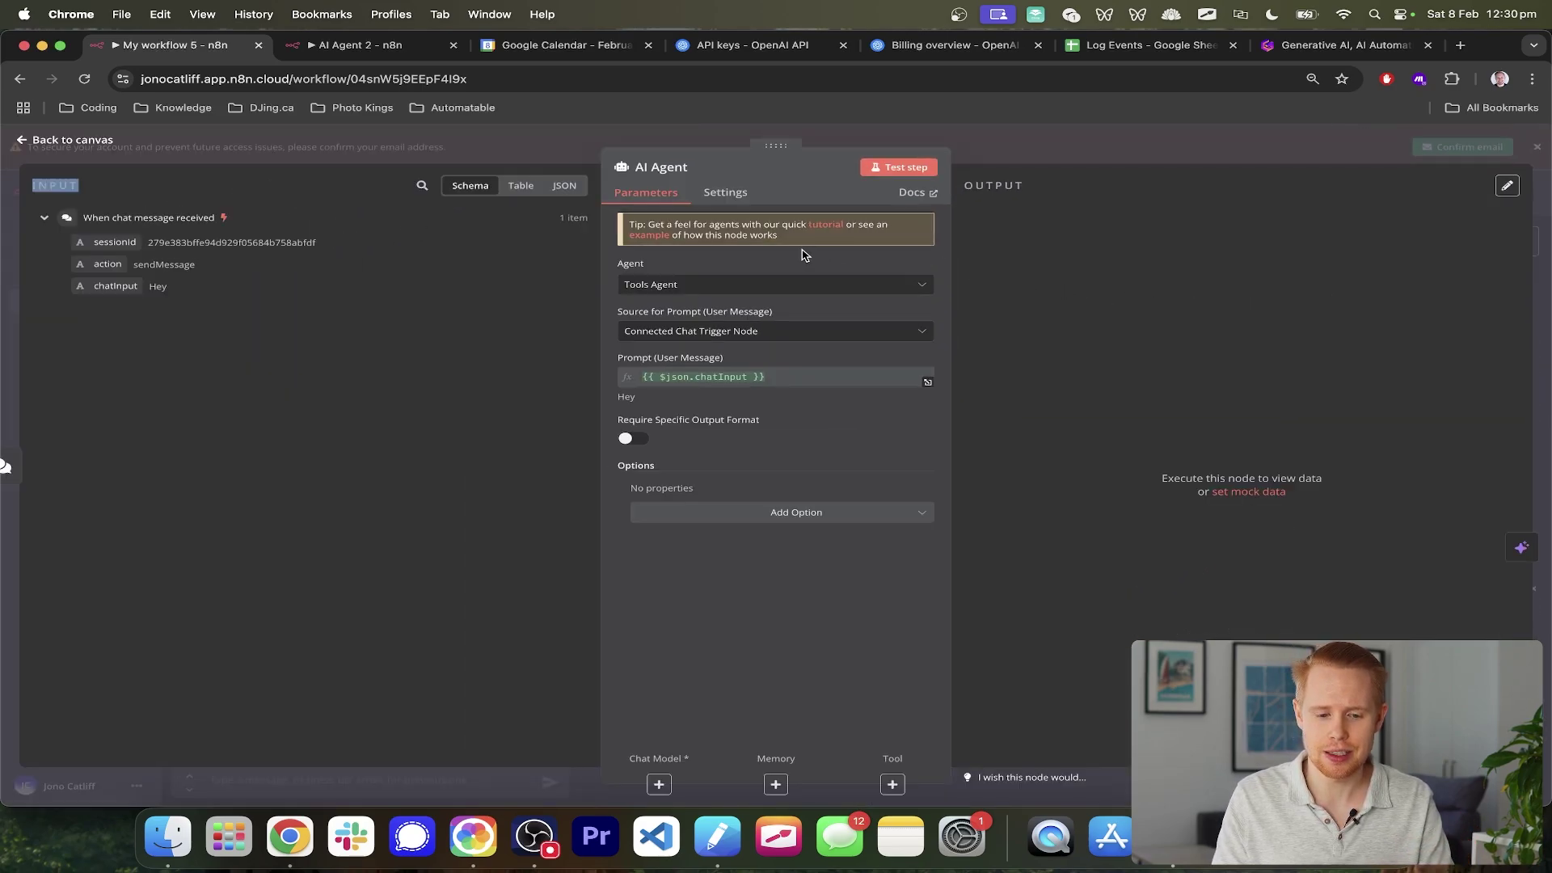
pyautogui.scroll(5, 744, 303)
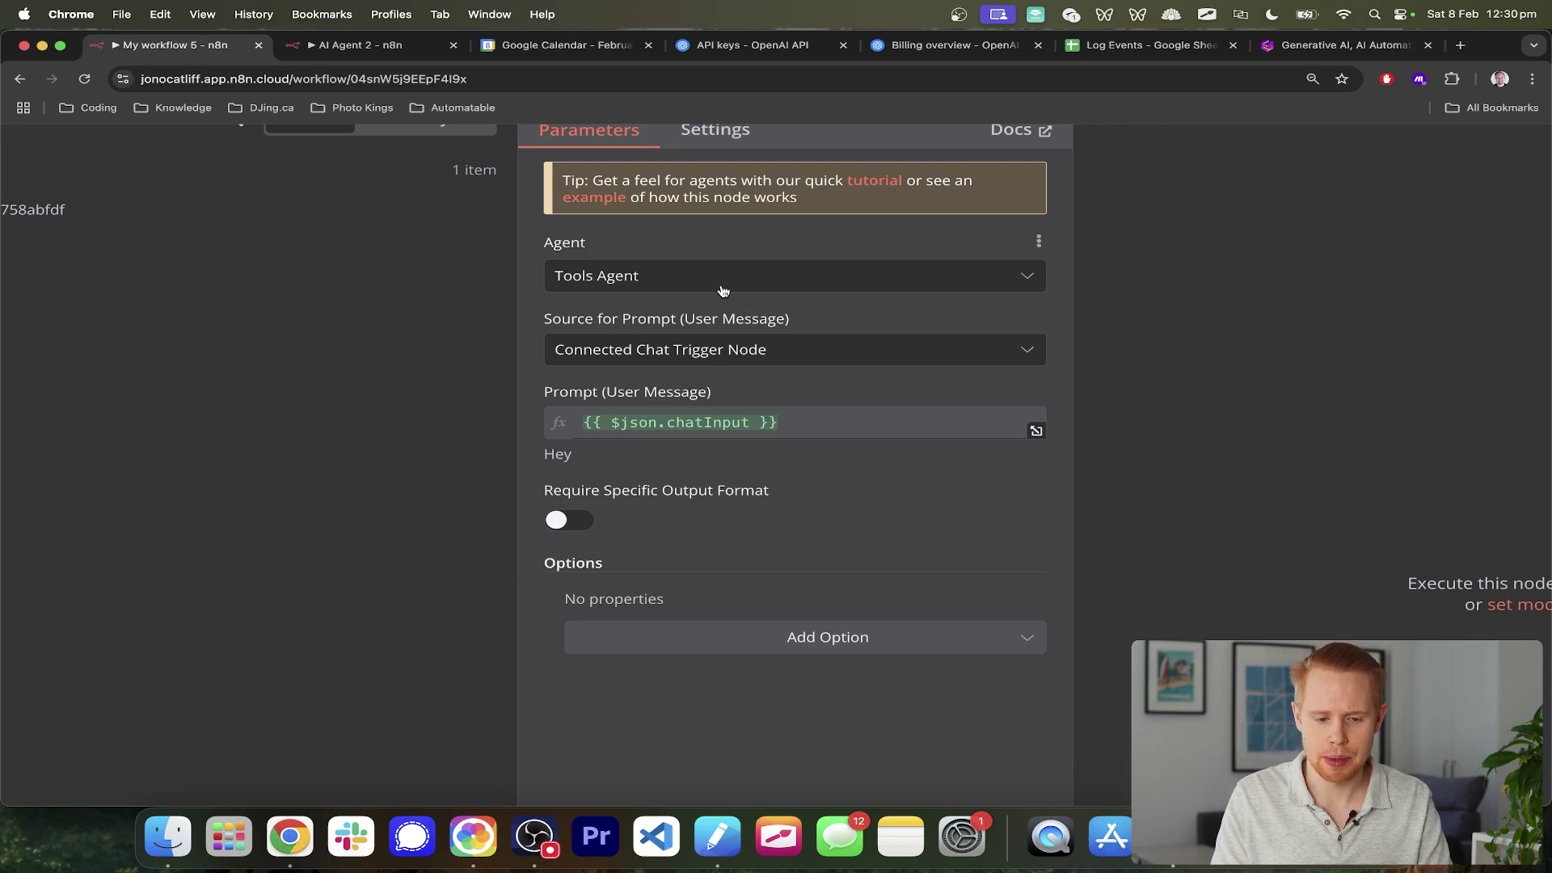
pyautogui.click(724, 283)
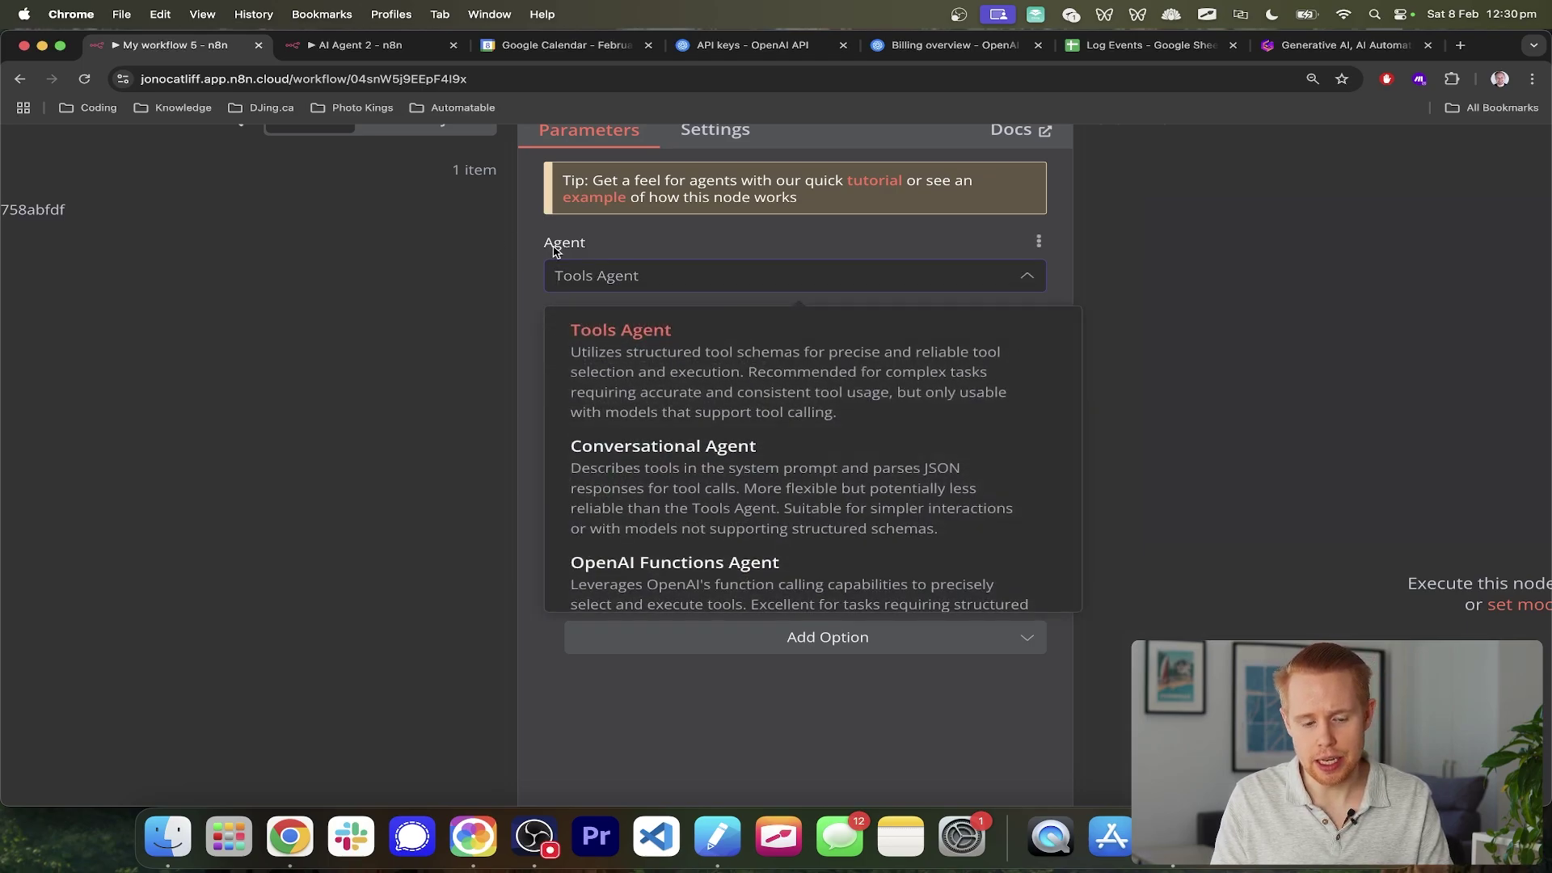
pyautogui.scroll(-3, 687, 501)
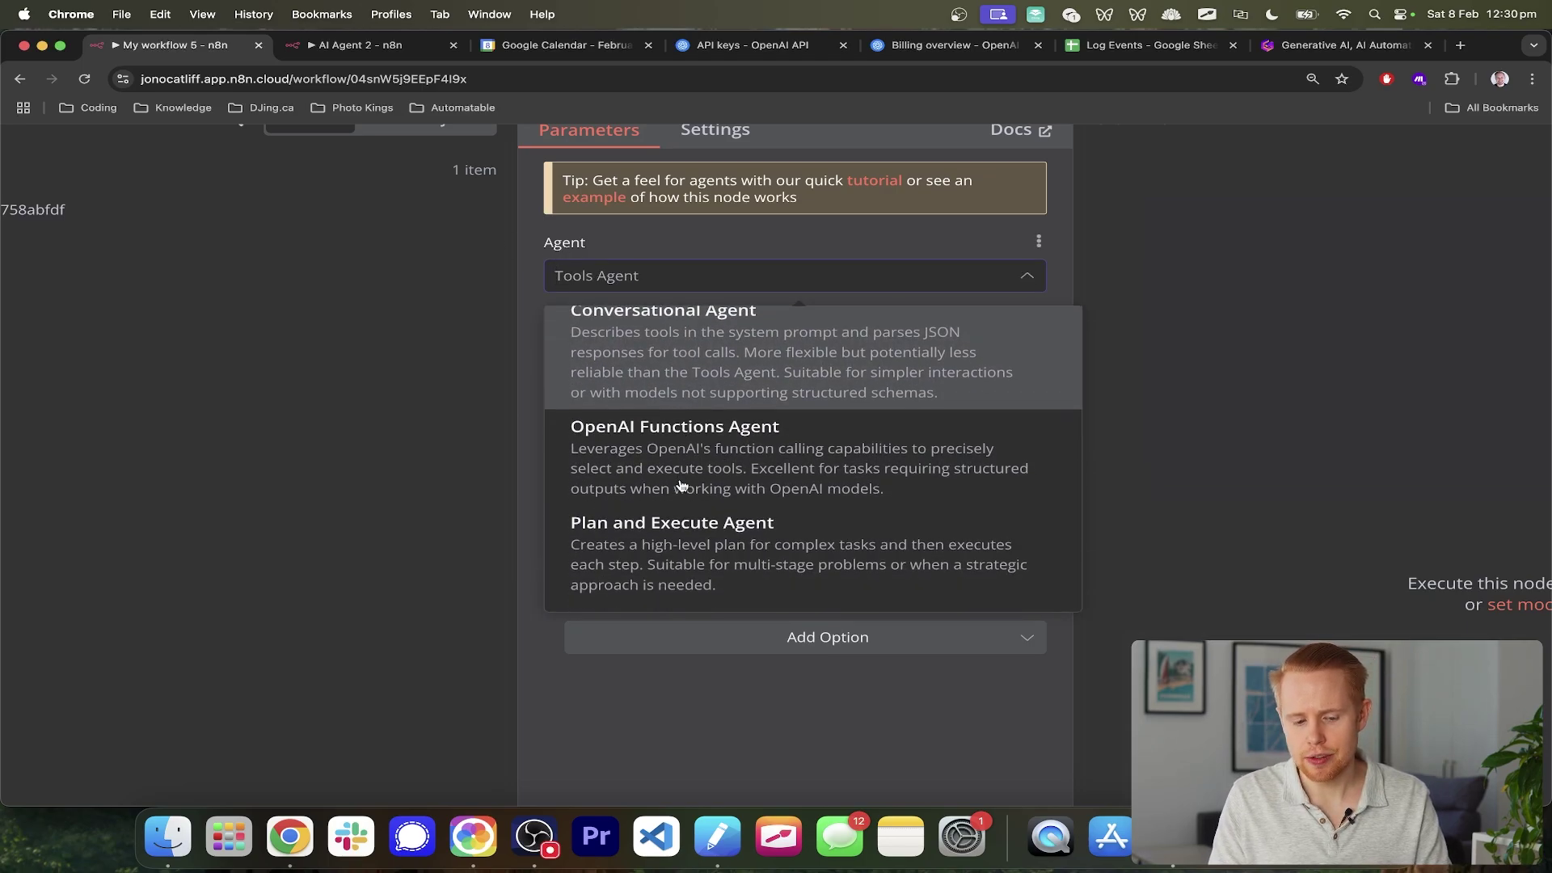
pyautogui.scroll(-3, 681, 485)
pyautogui.scroll(6, 682, 477)
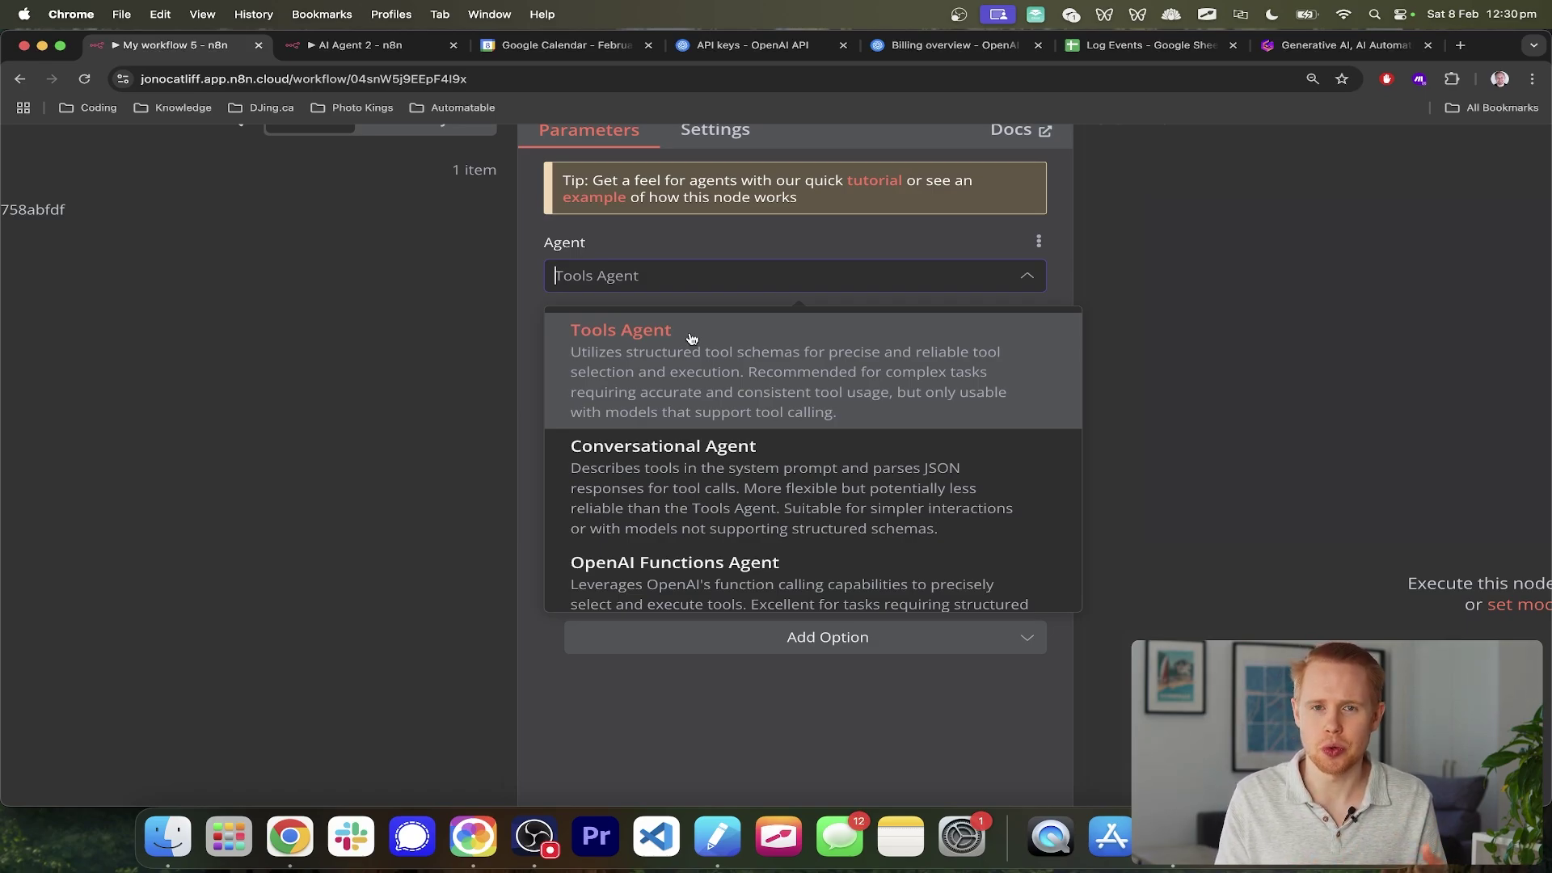
pyautogui.scroll(-5, 691, 338)
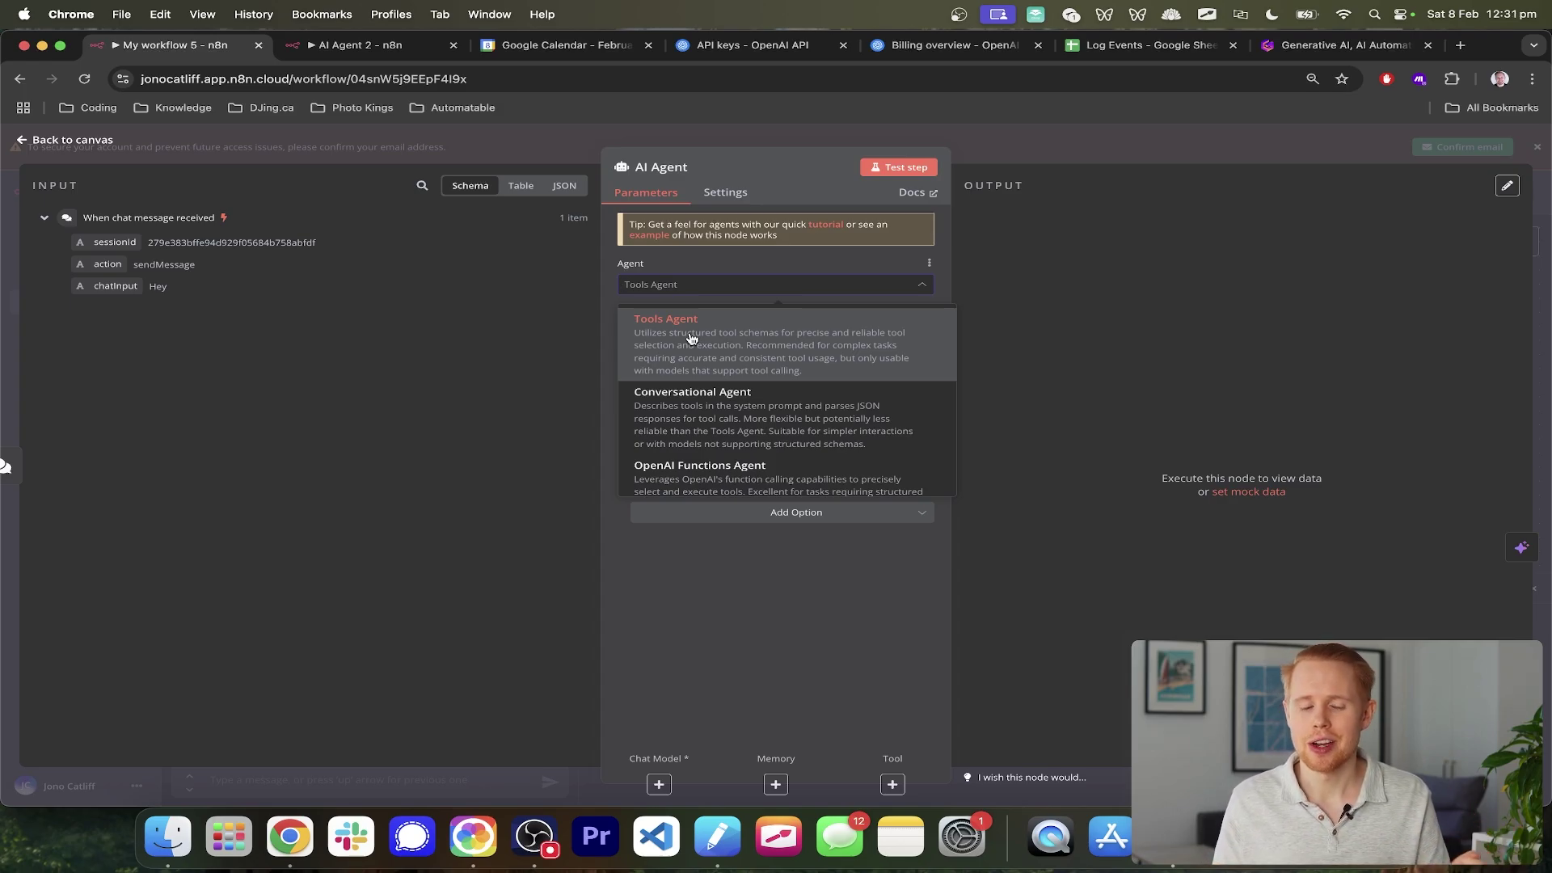
pyautogui.click(760, 340)
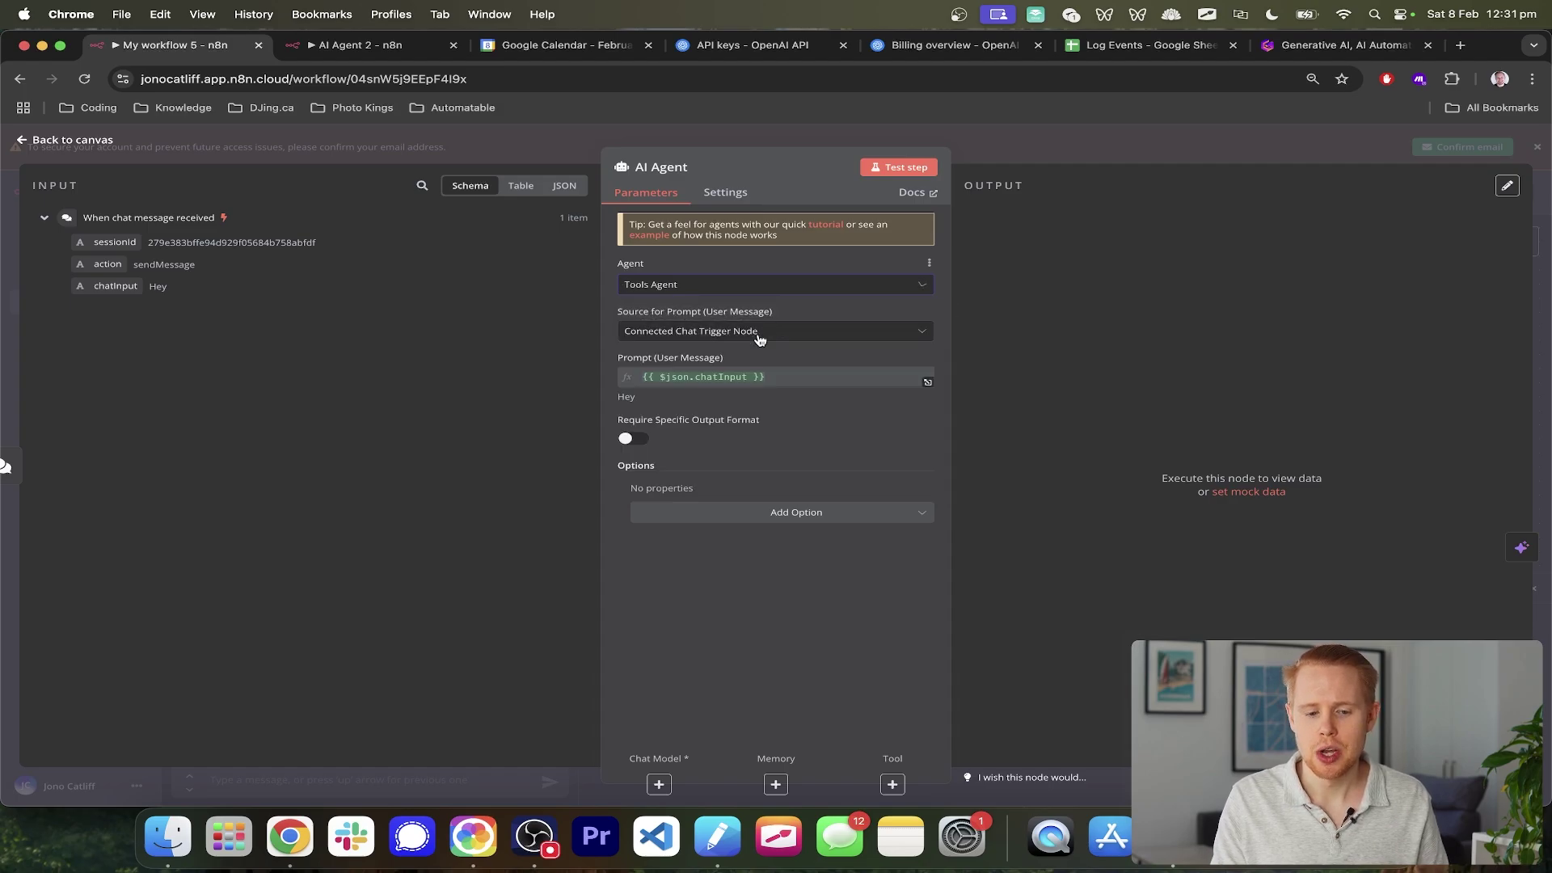
# - Close the AI Agent panel and zoom the canvas to show the trigger linked to the agent
pyautogui.click(1545, 330)
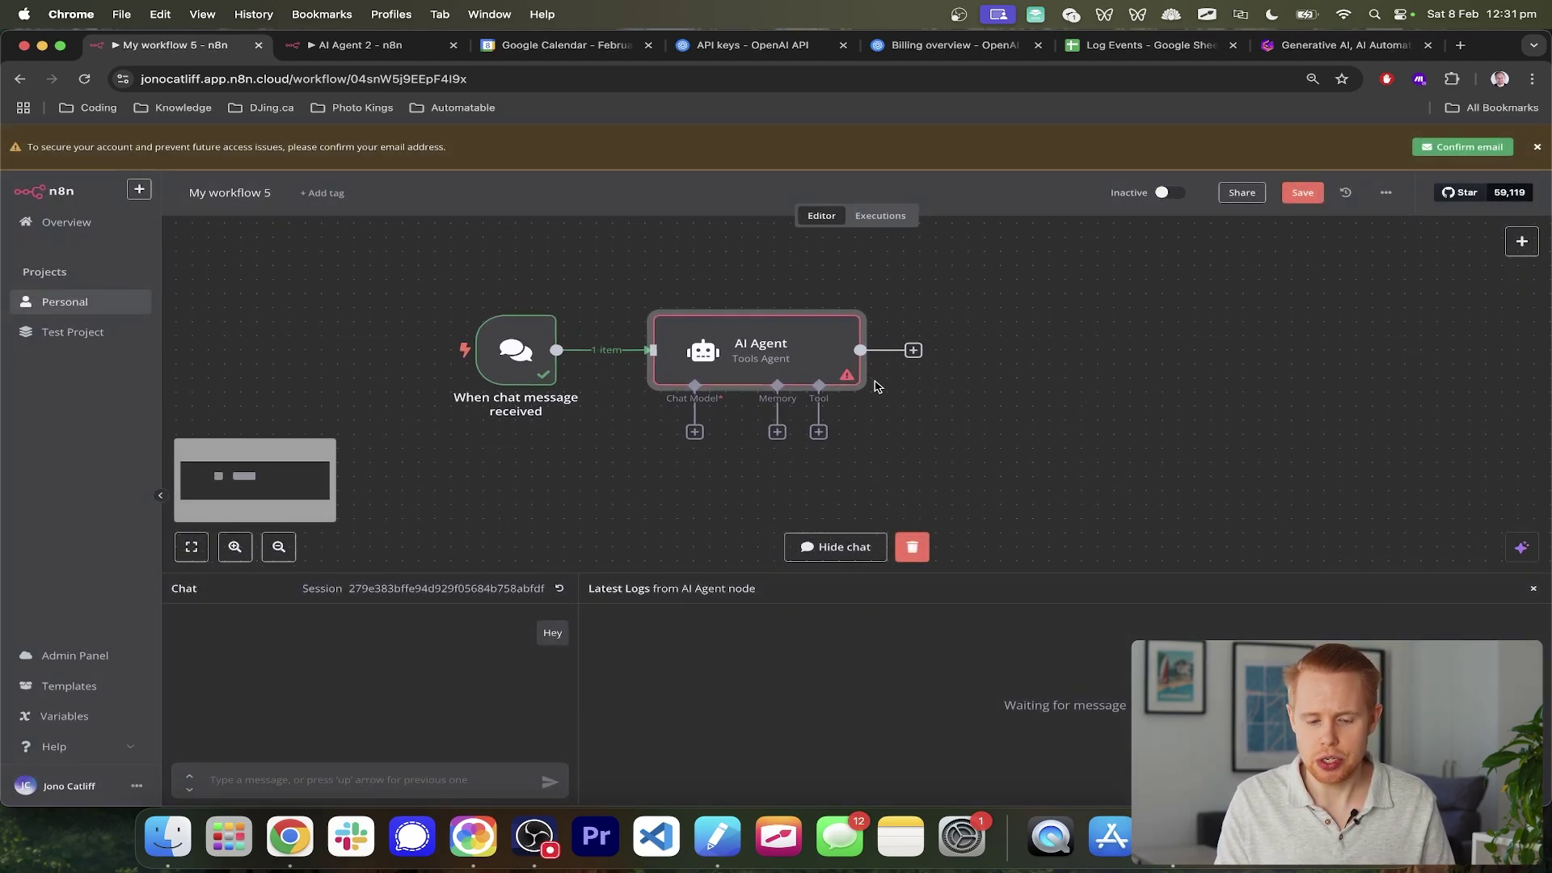
pyautogui.scroll(5, 693, 416)
pyautogui.scroll(2, 694, 412)
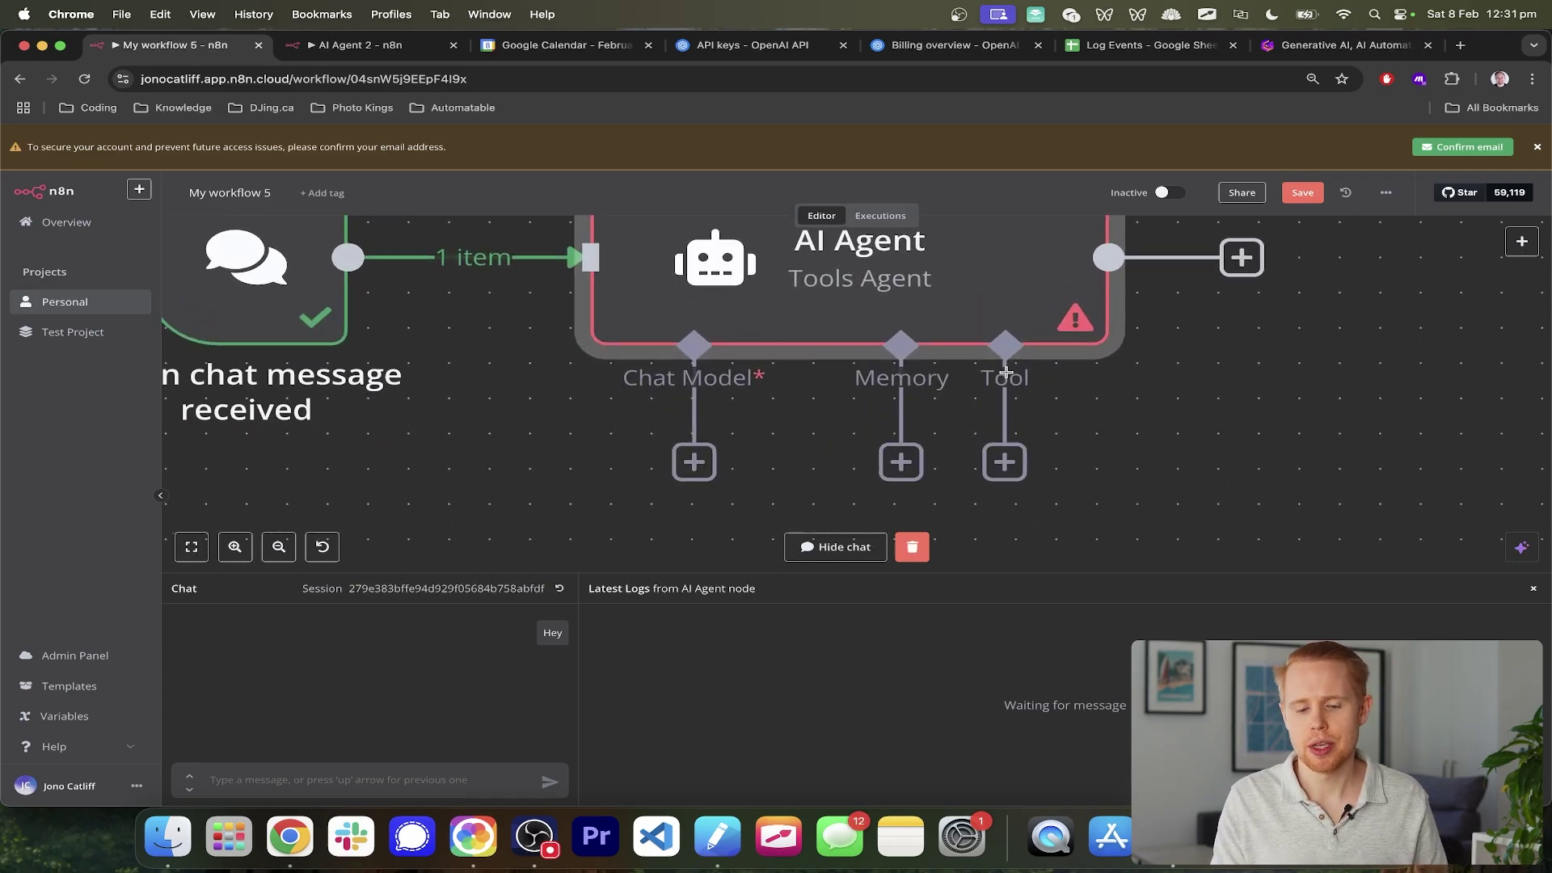
pyautogui.scroll(-4, 1005, 380)
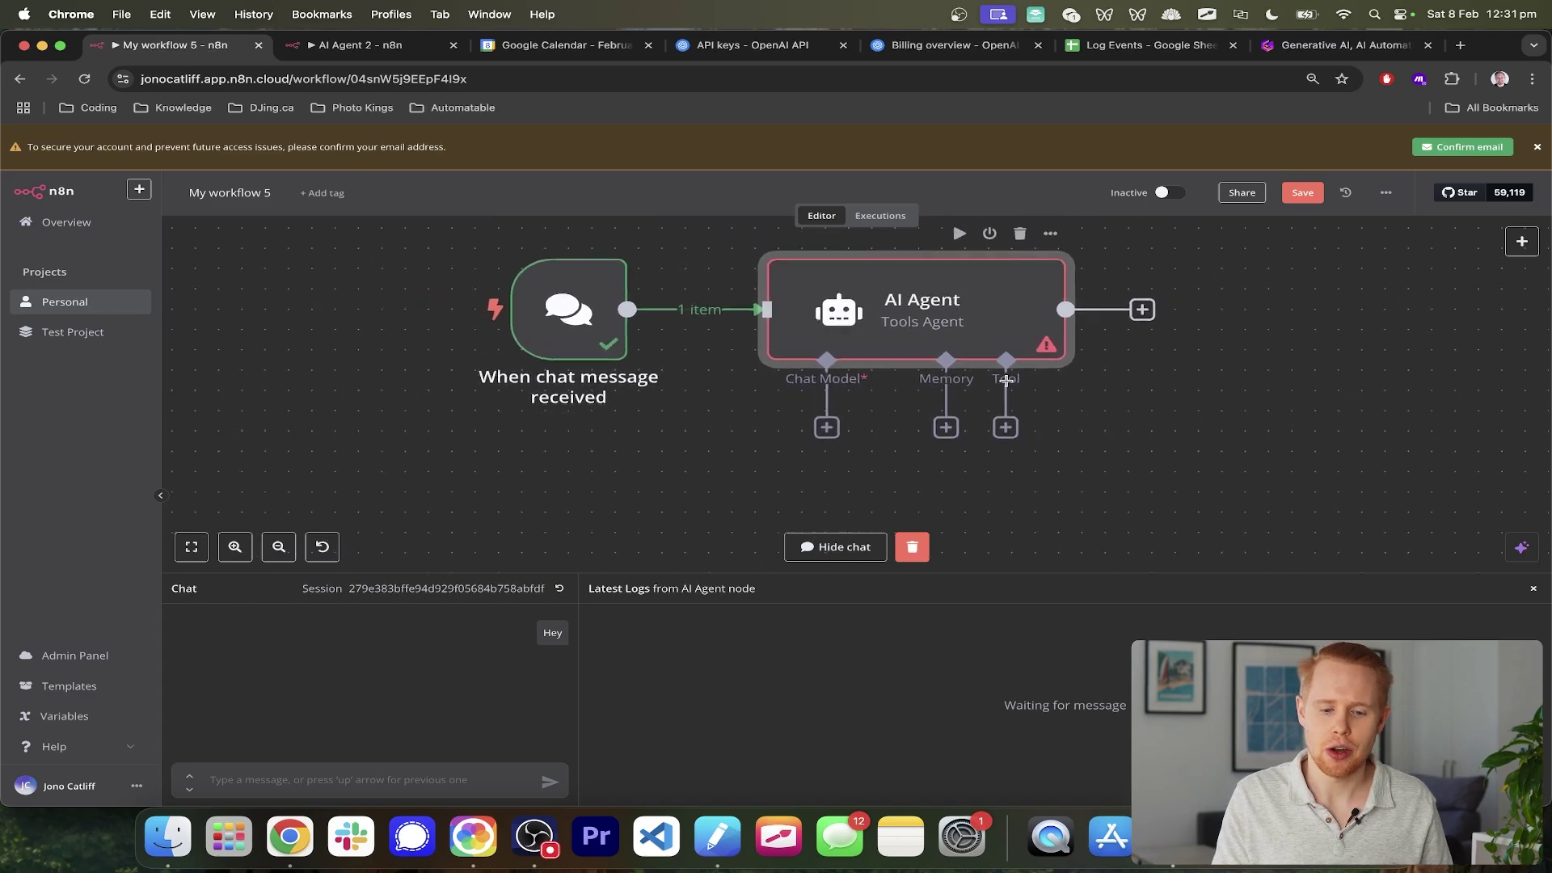
pyautogui.hscroll(5, 1006, 383)
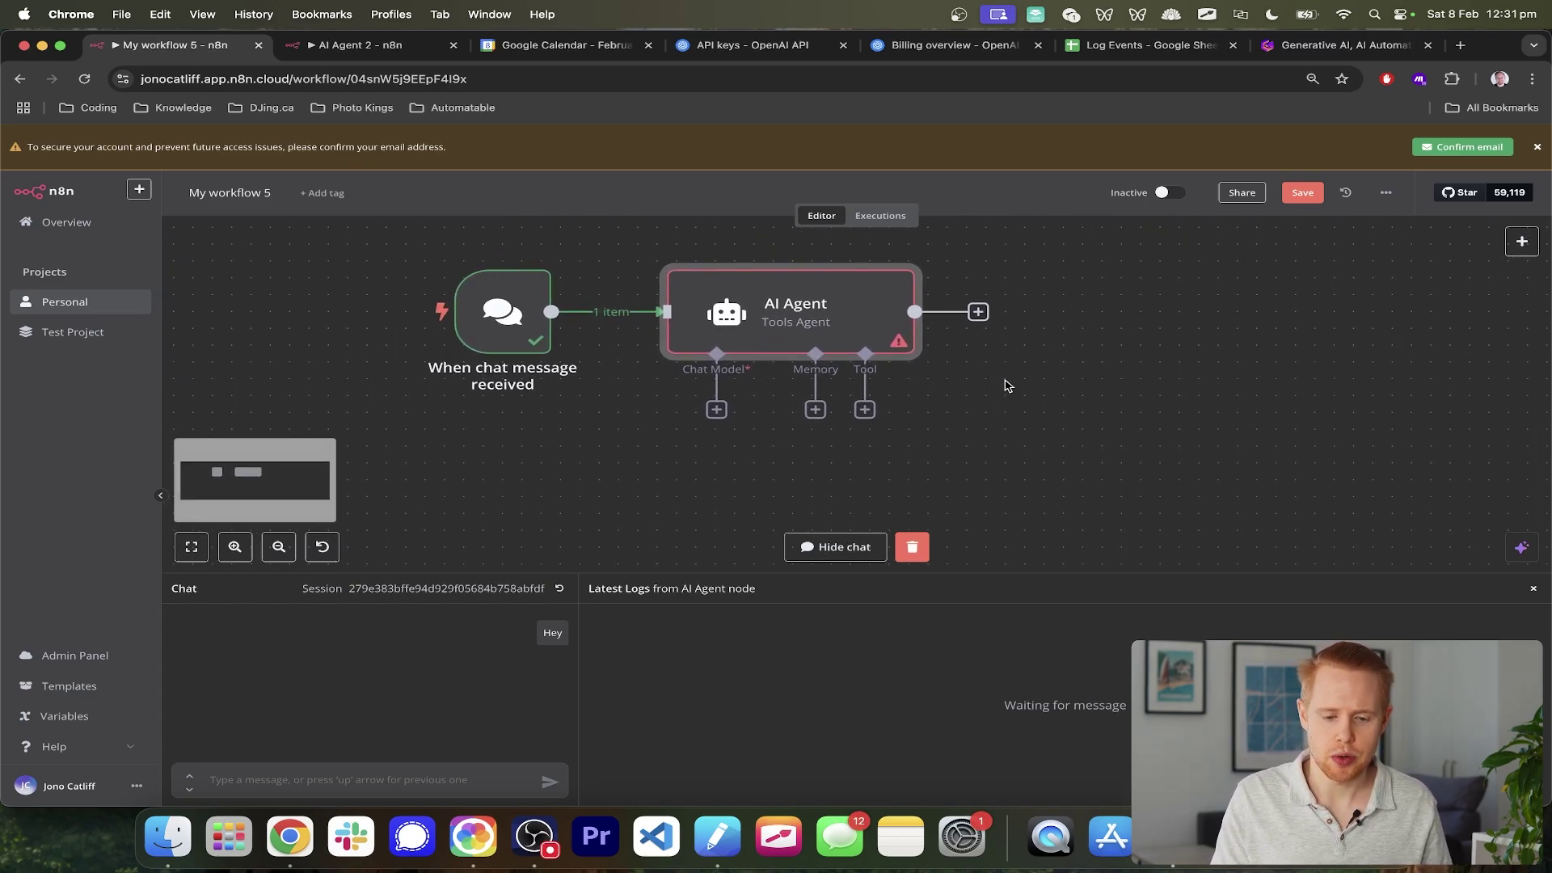
# - Attach an OpenAI Chat Model using OpenAi account 2 and gpt-4o-mini to the AI Agent
pyautogui.click(717, 410)
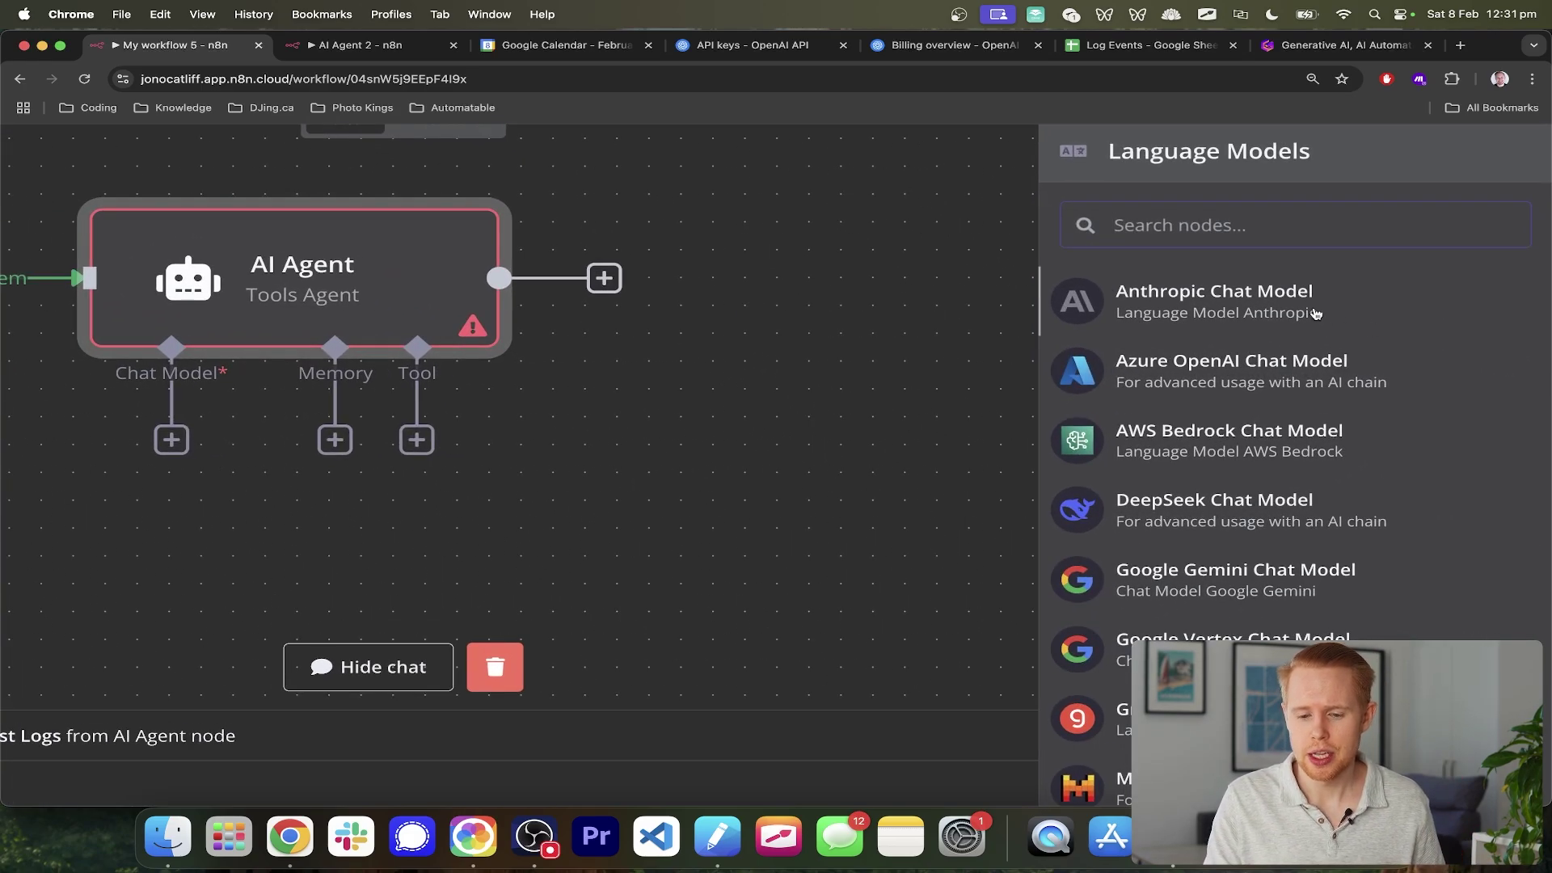
pyautogui.scroll(-5, 1237, 307)
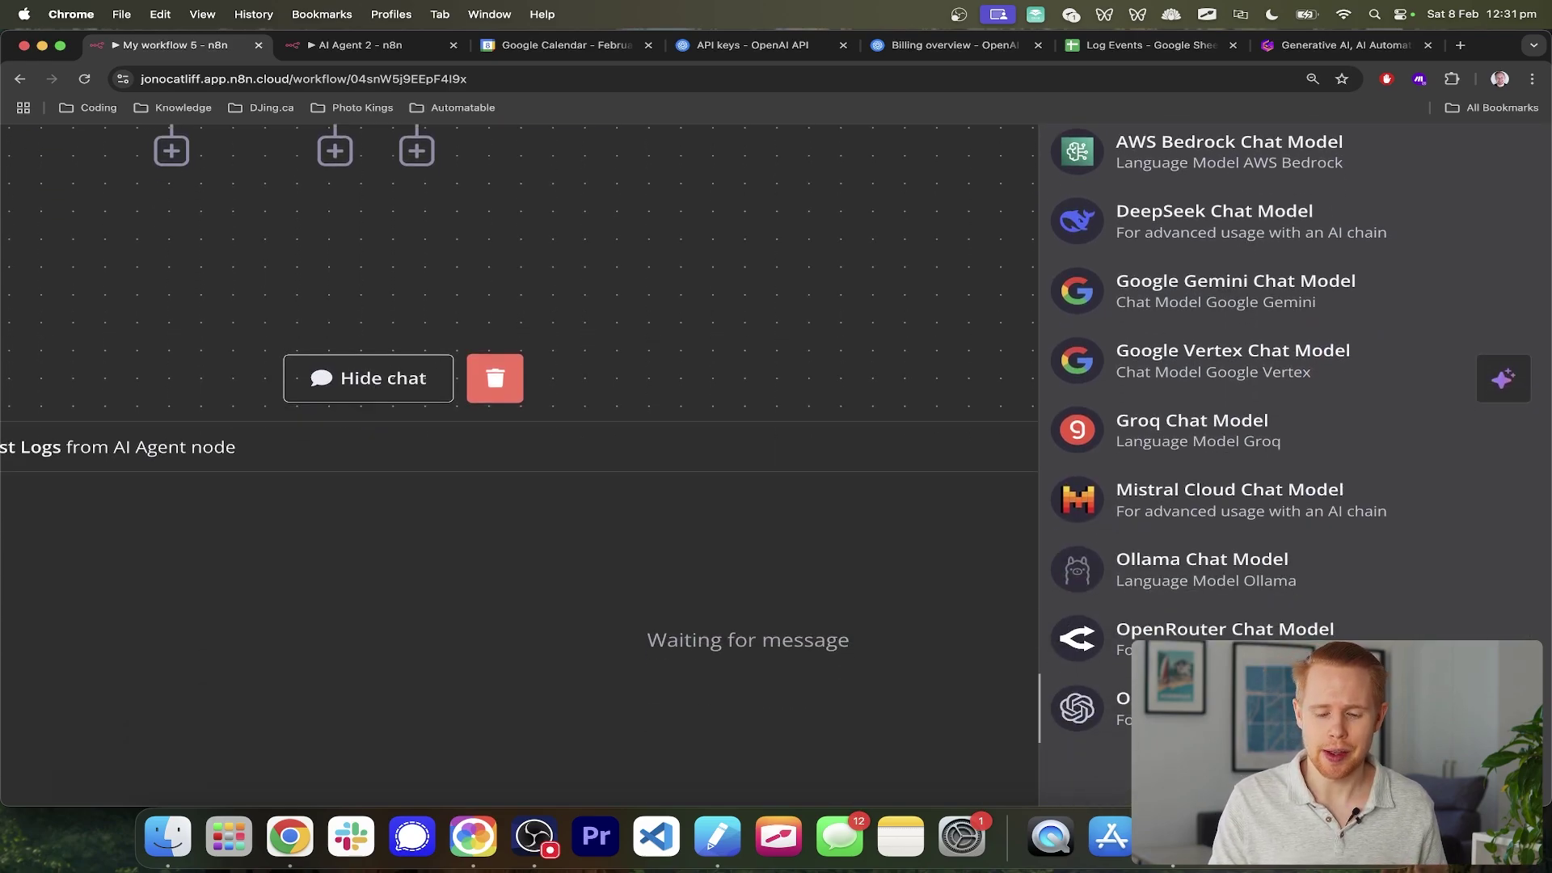
pyautogui.click(1164, 709)
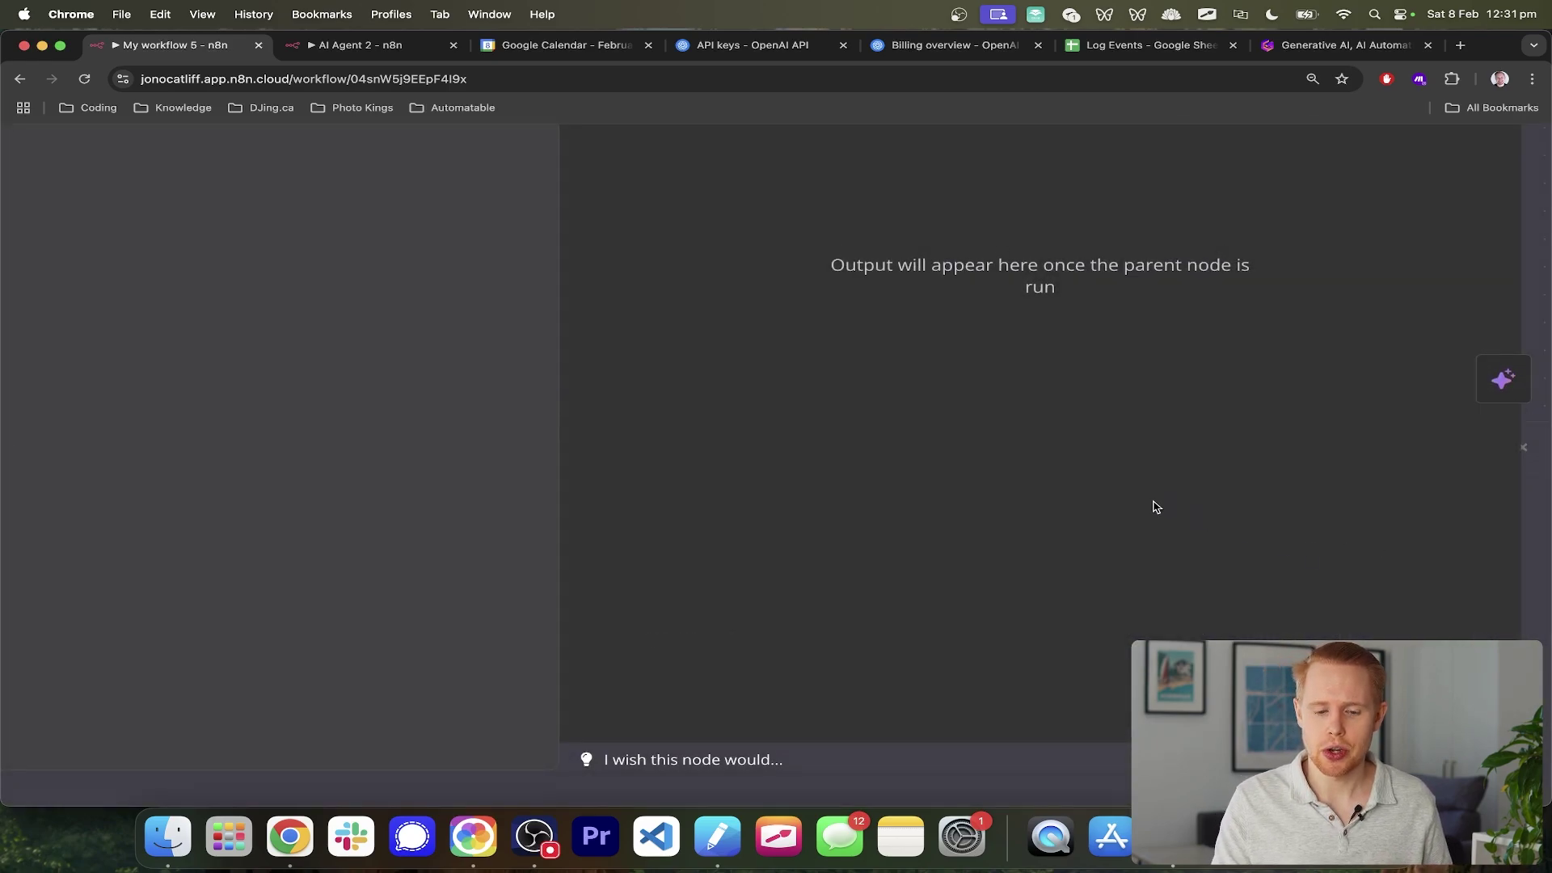
pyautogui.scroll(-5, 1157, 527)
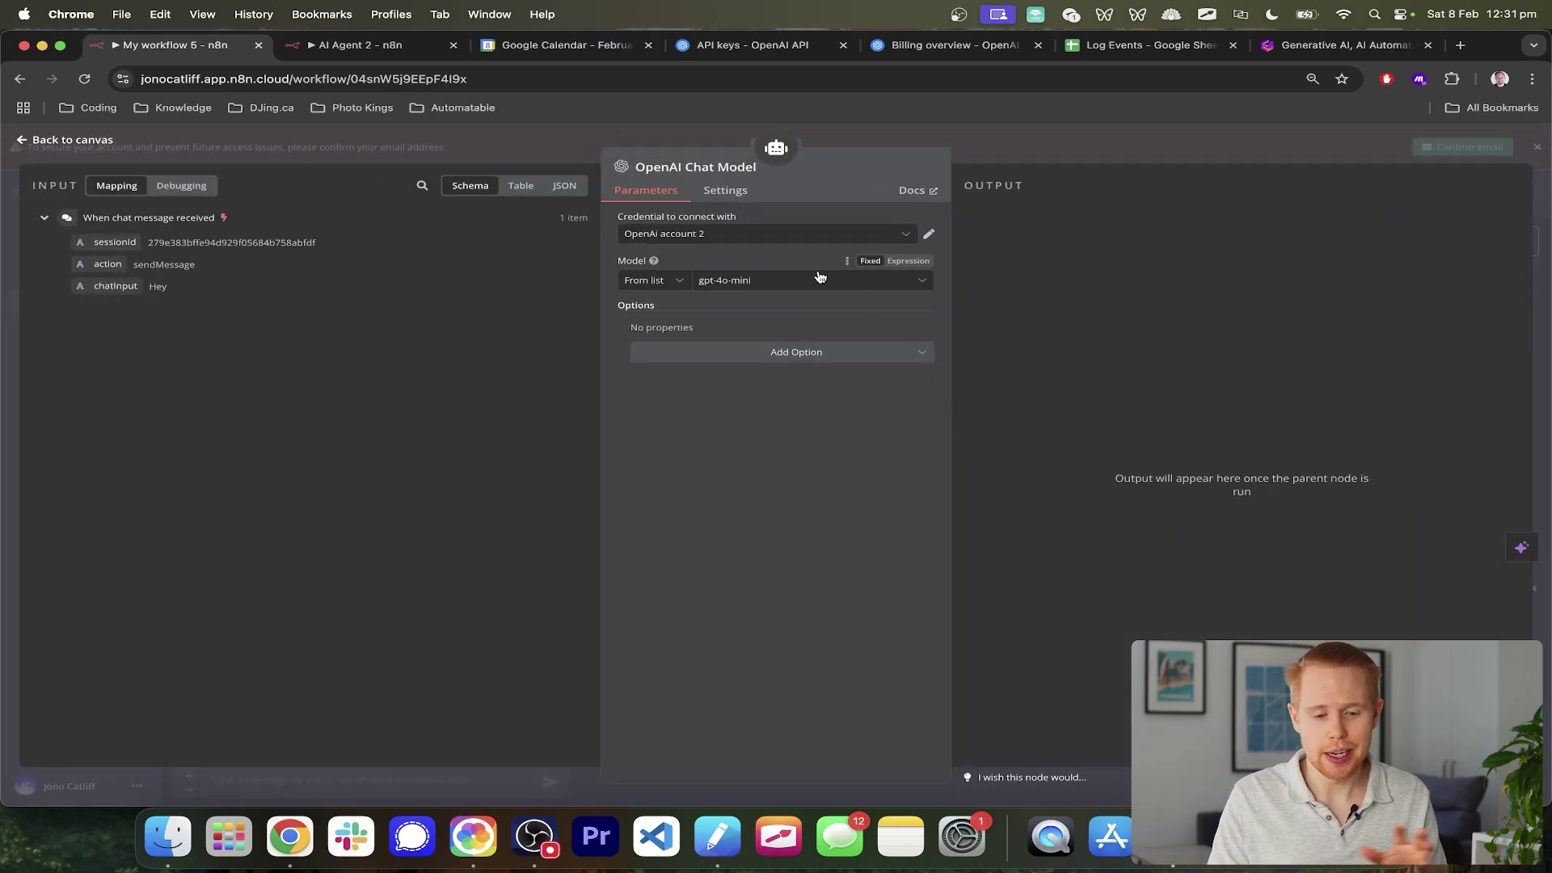
# - Start a new 'OpenAi account 3' credential with an empty API Key, then search 'platform openai' in a new tab
pyautogui.scroll(5, 736, 241)
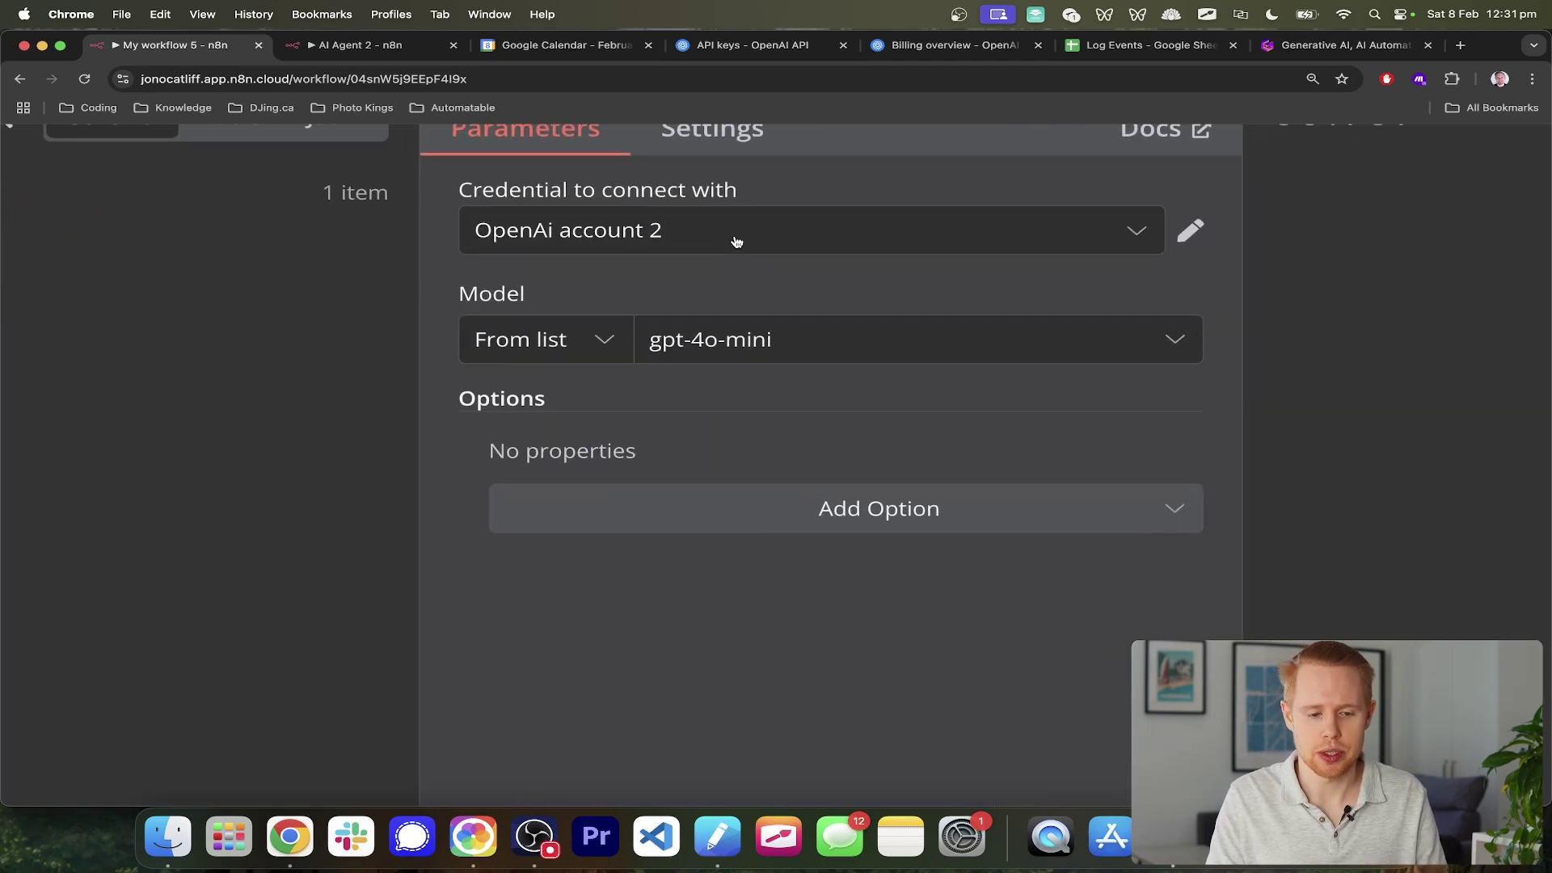
pyautogui.moveTo(451, 239); pyautogui.dragTo(750, 236)
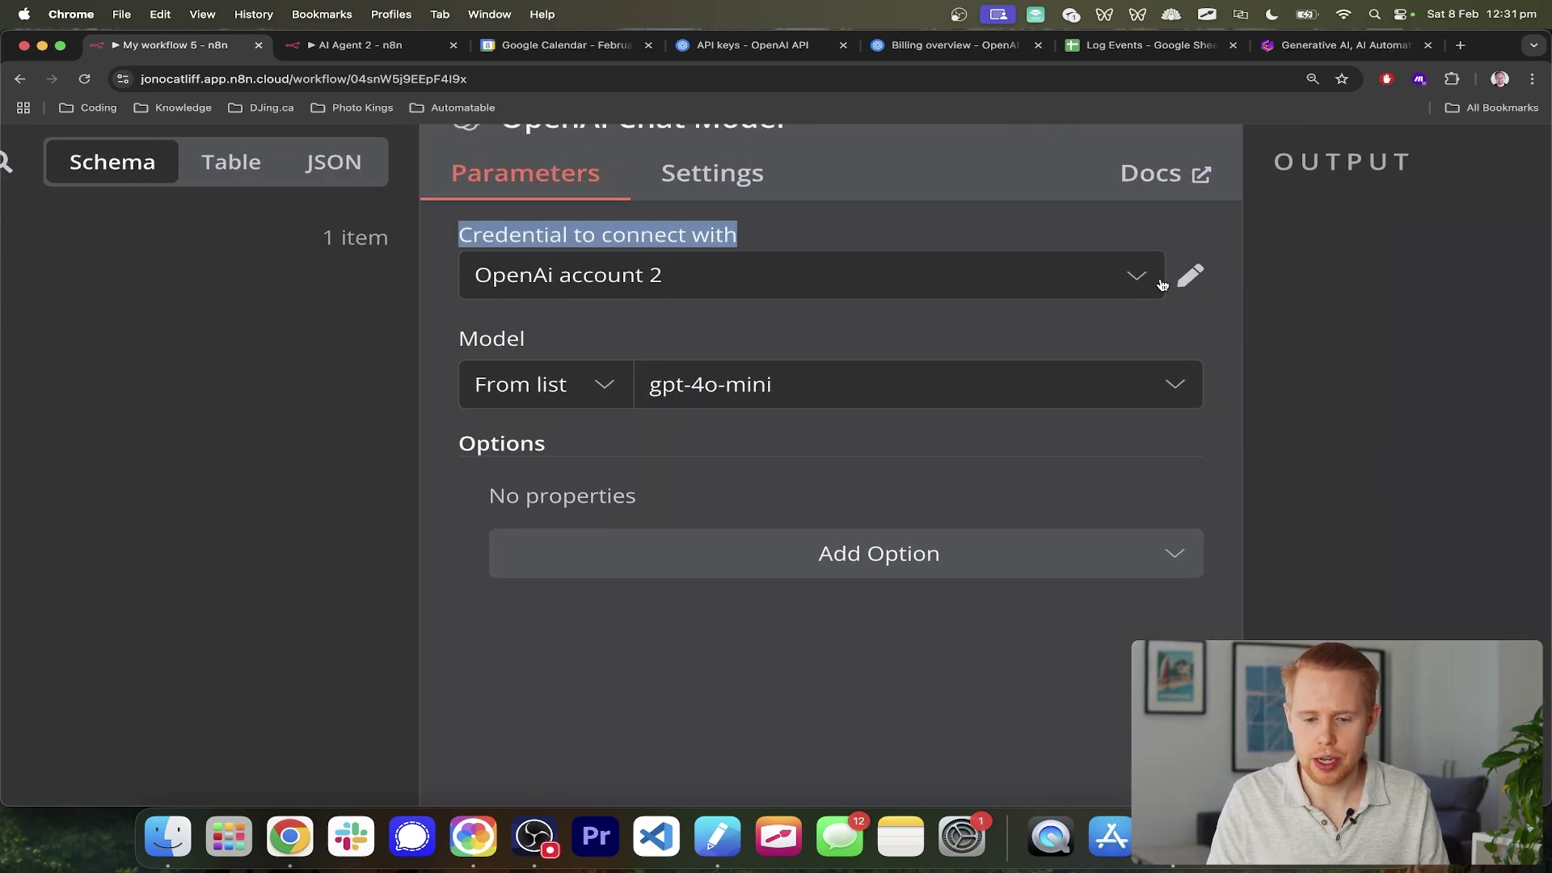
pyautogui.click(1132, 281)
pyautogui.click(736, 459)
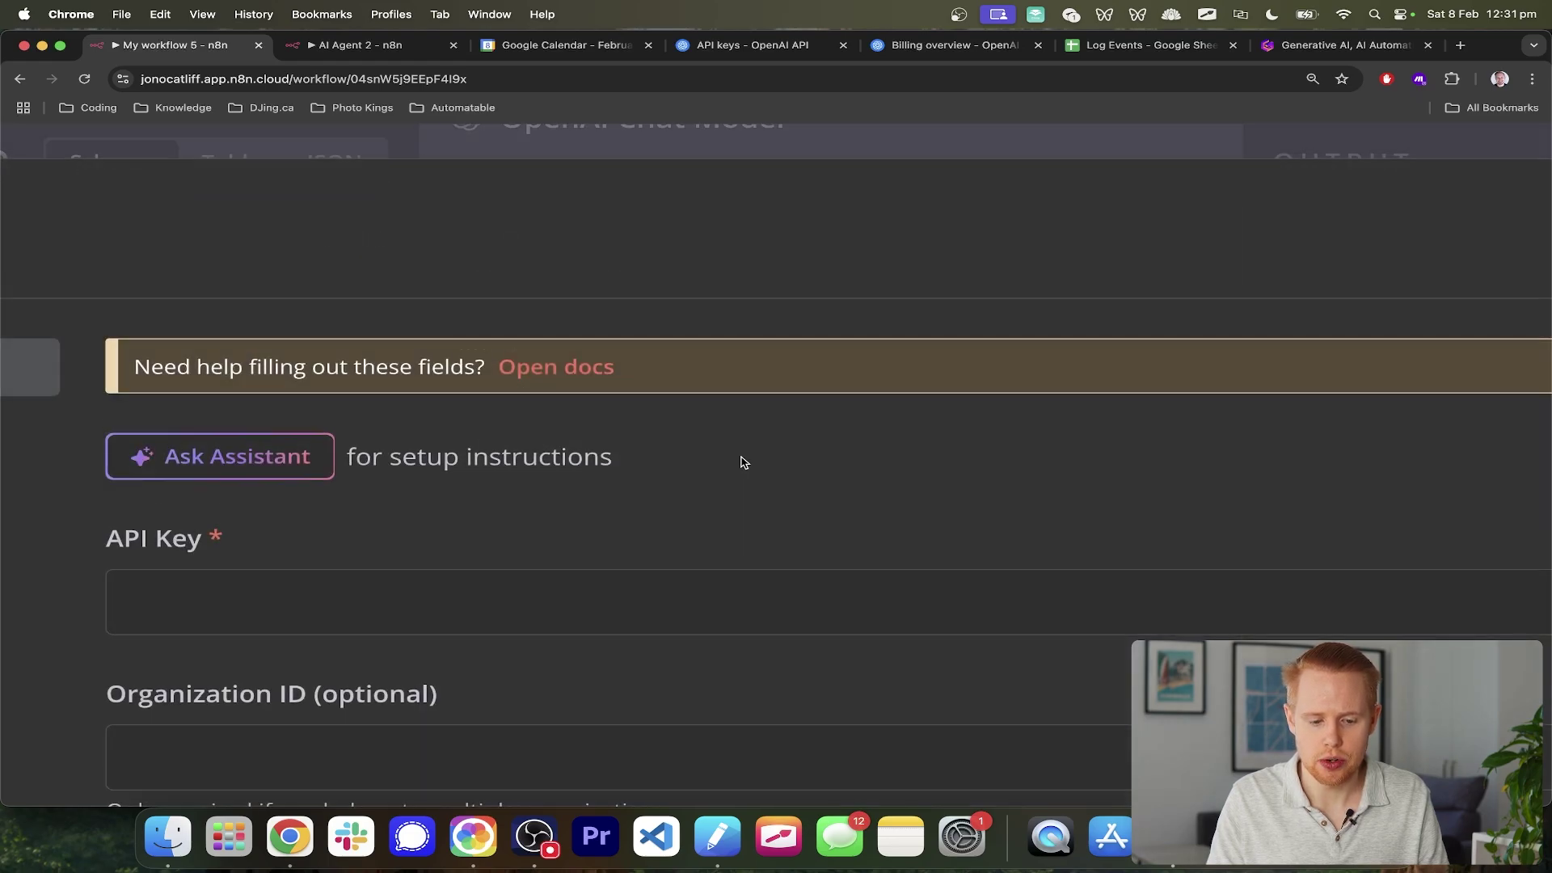
pyautogui.scroll(-5, 750, 462)
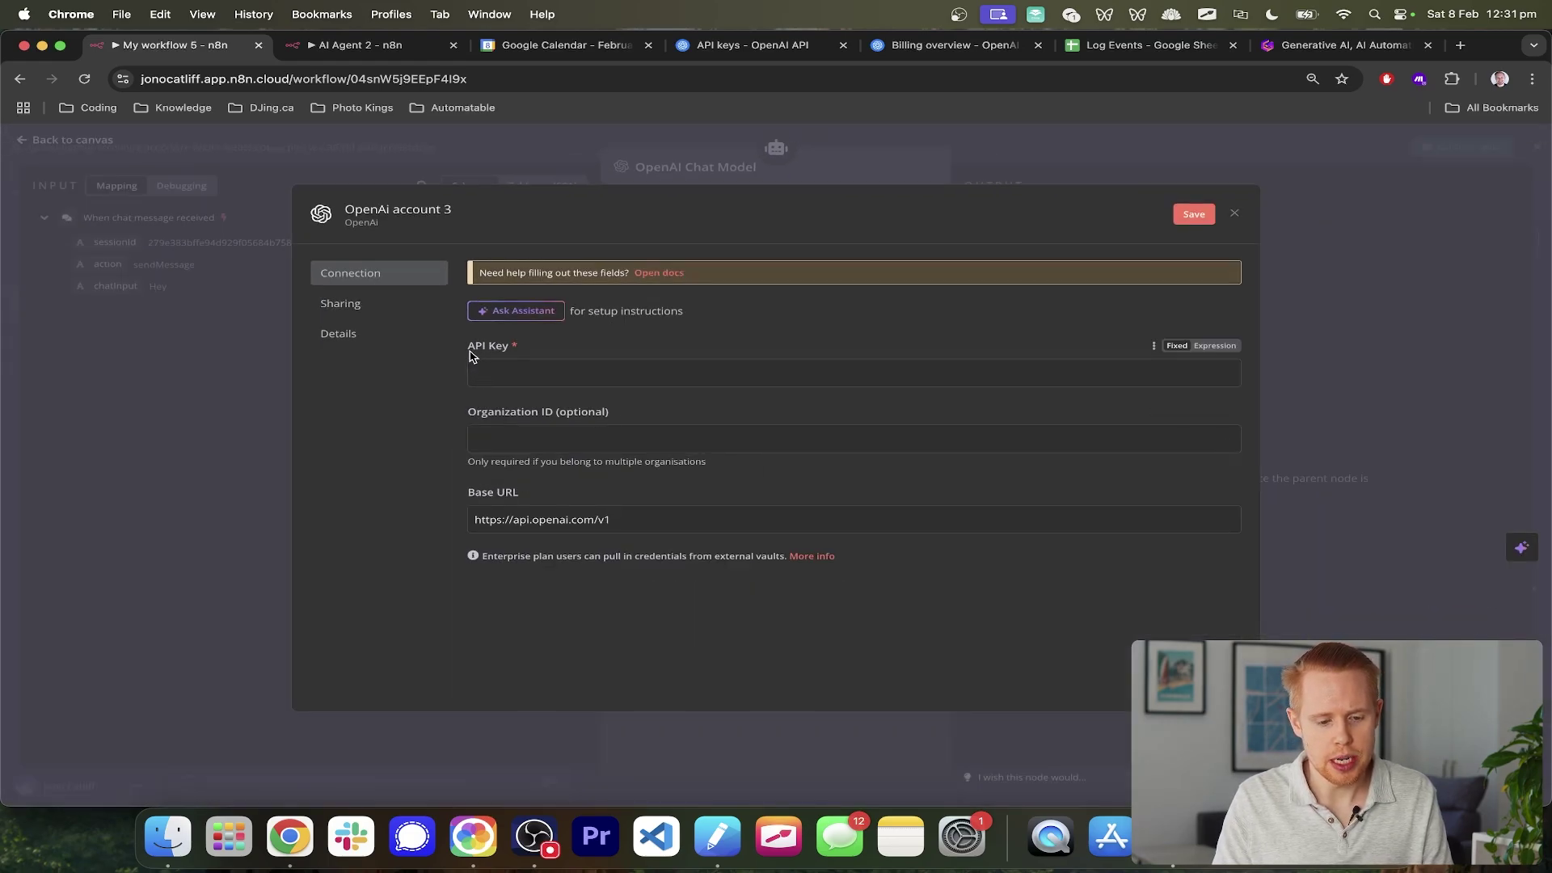
pyautogui.moveTo(467, 347); pyautogui.dragTo(518, 351)
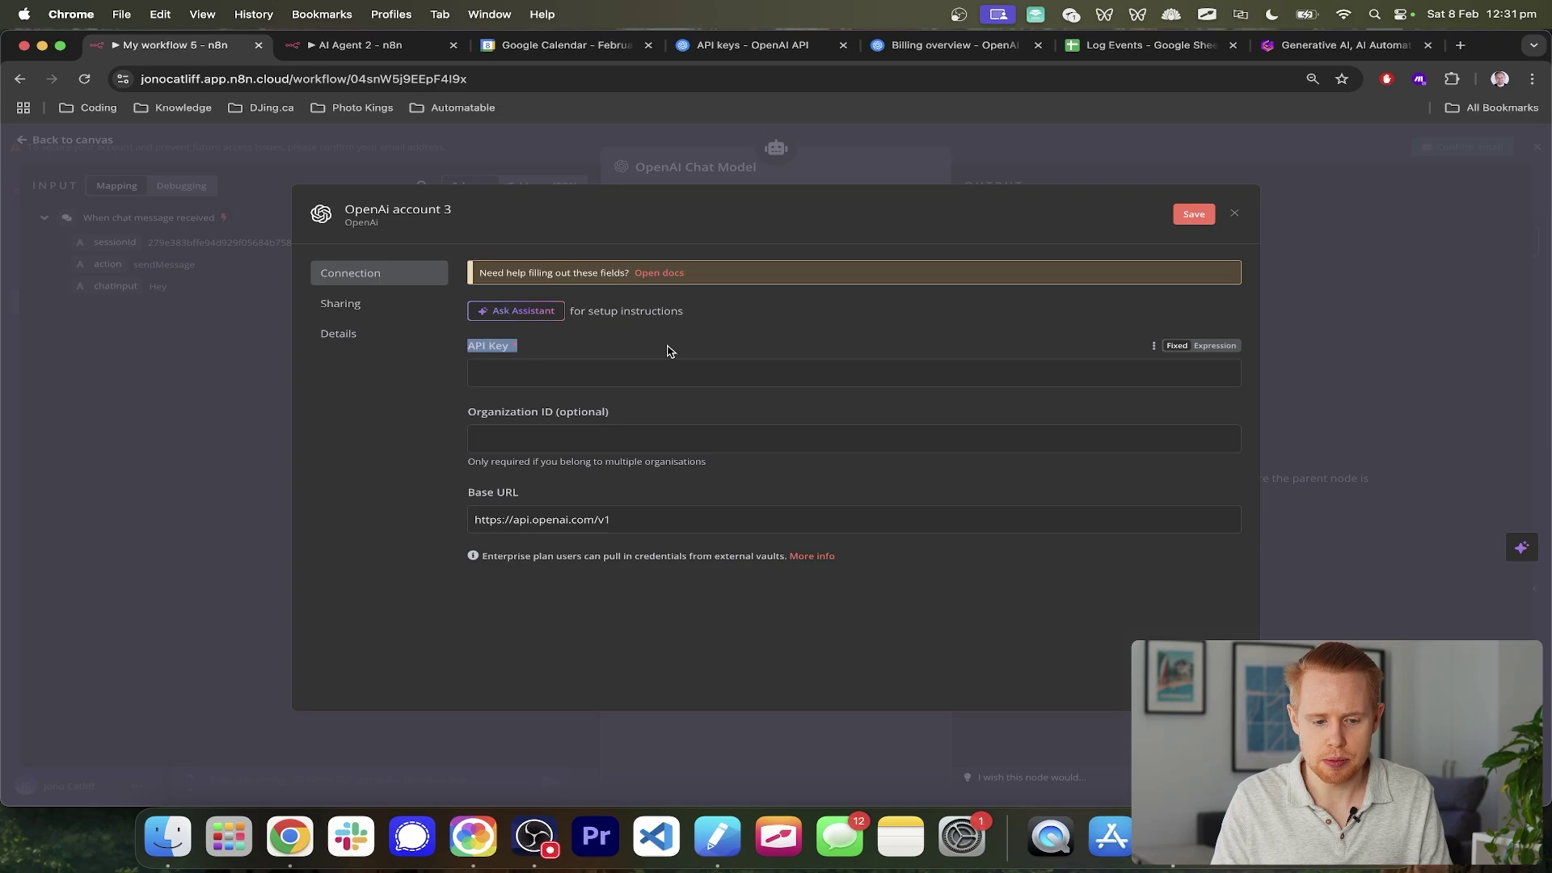
pyautogui.press('super+t')
pyautogui.write('platform')
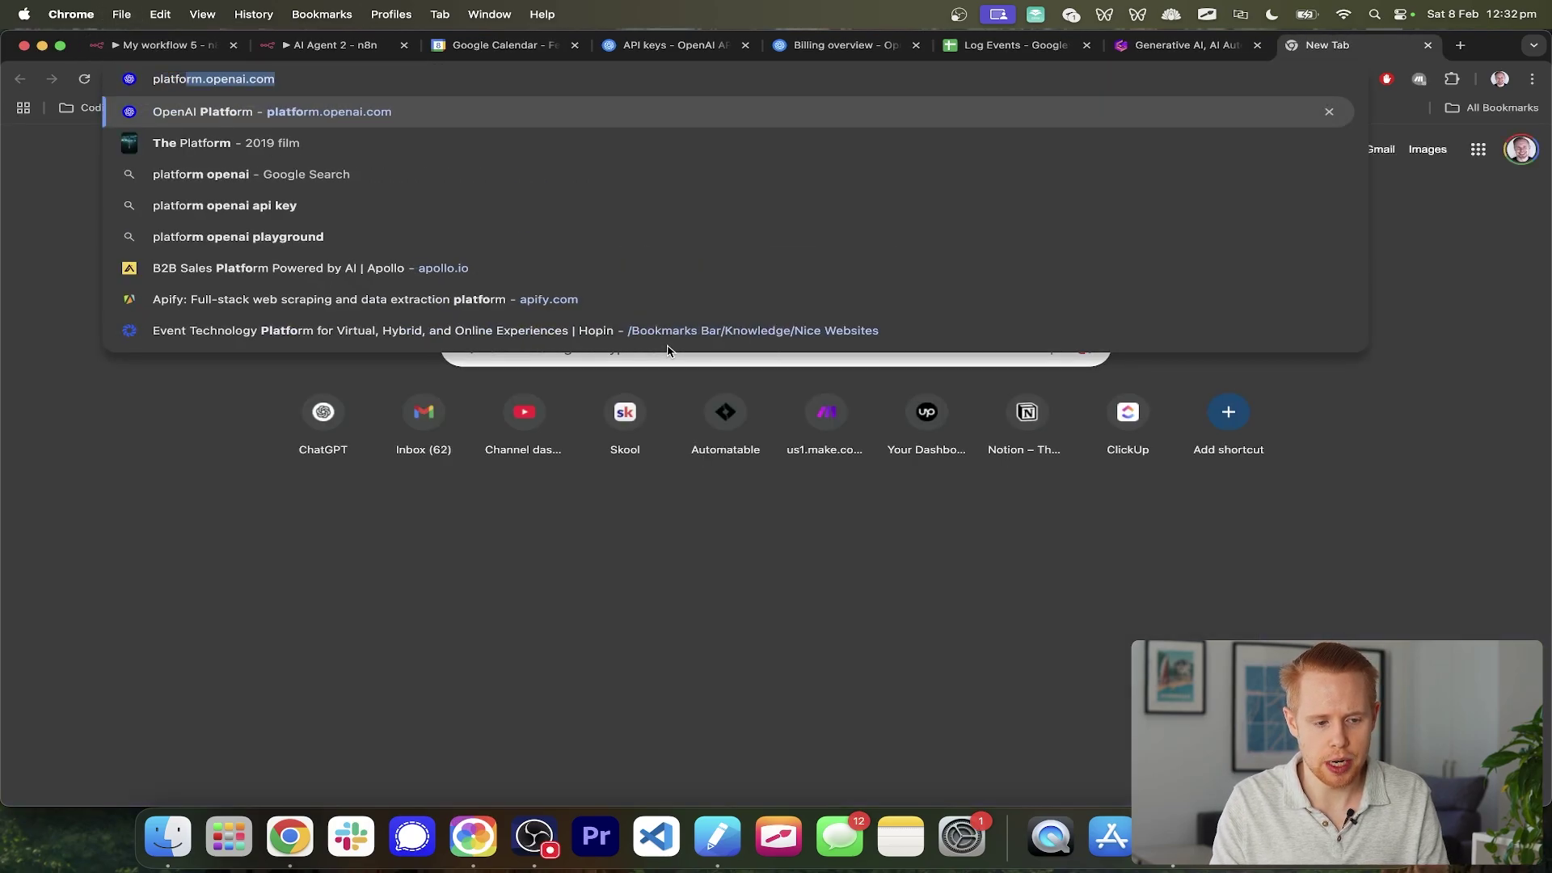
pyautogui.write(' openai')
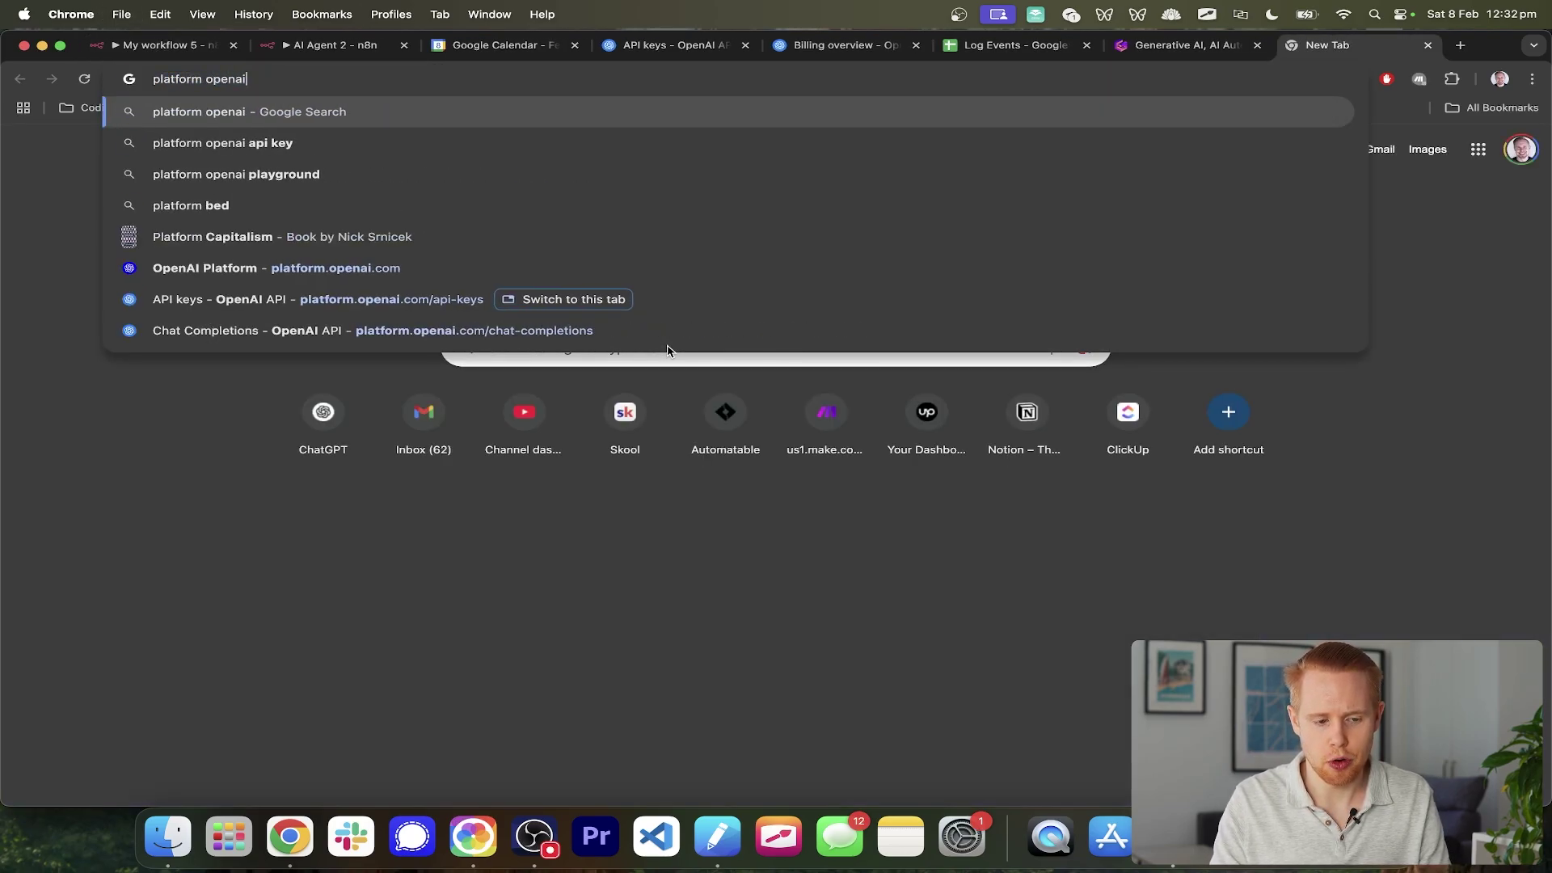
# - Go from the OpenAI API search result to the Dashboard's API keys page
pyautogui.press('Return')
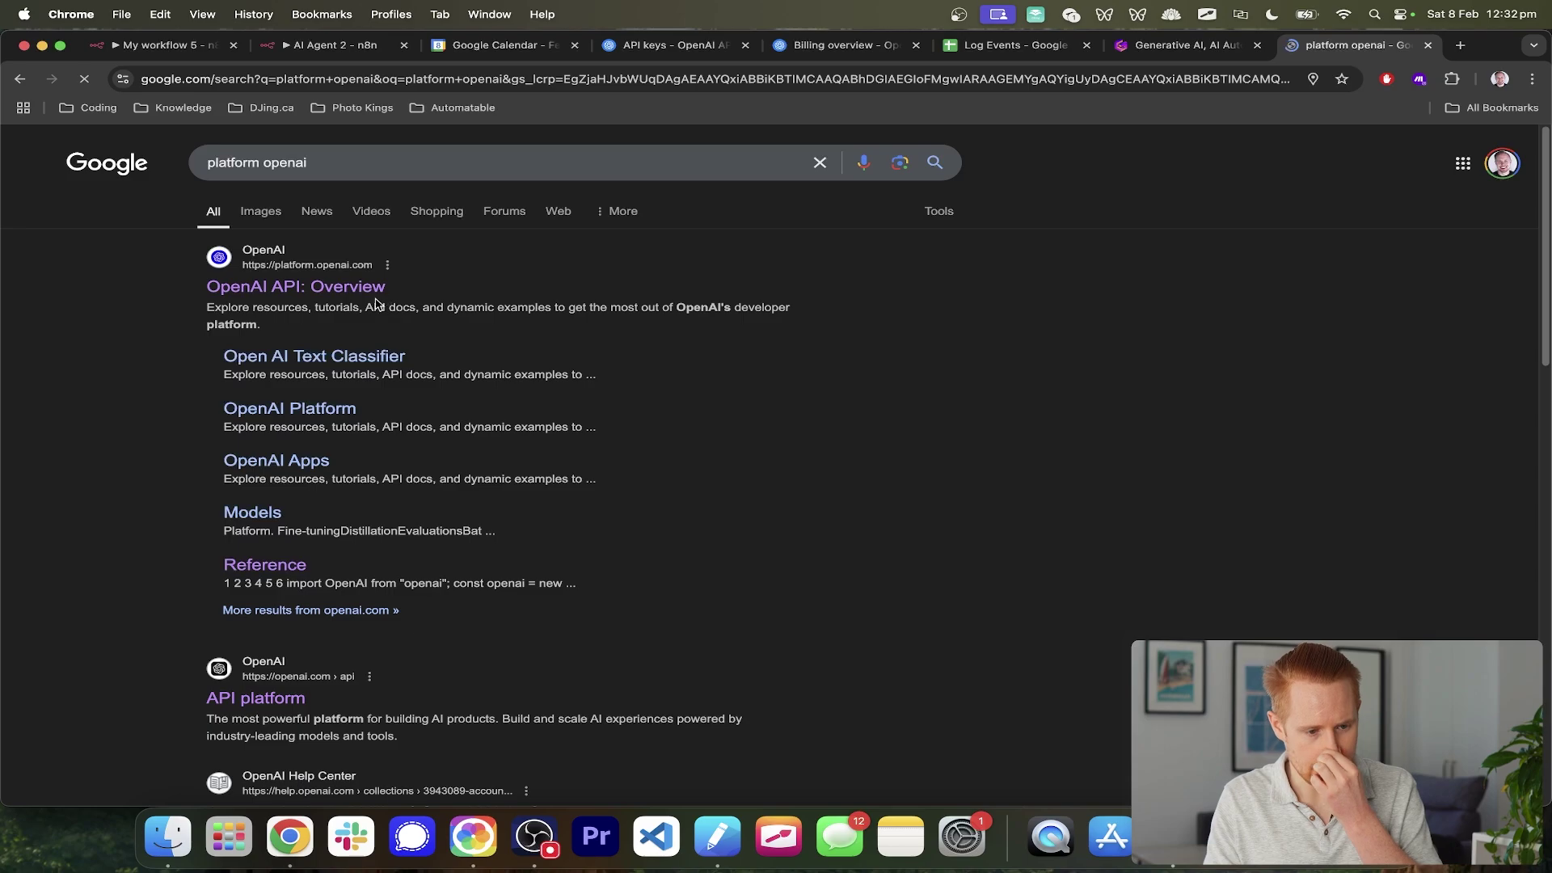
pyautogui.click(353, 289)
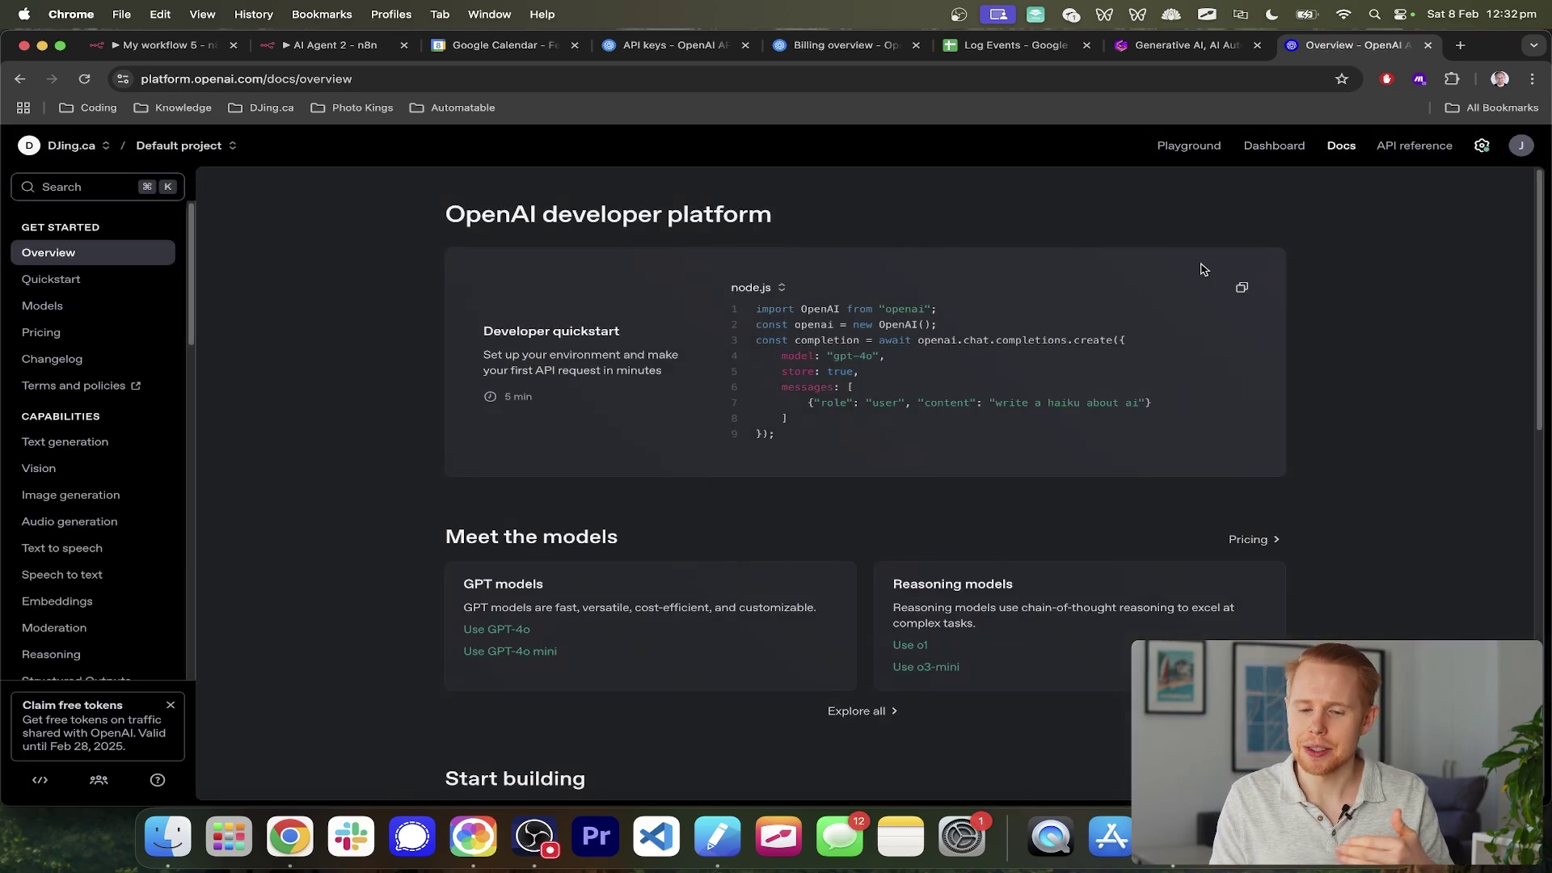
pyautogui.click(1285, 148)
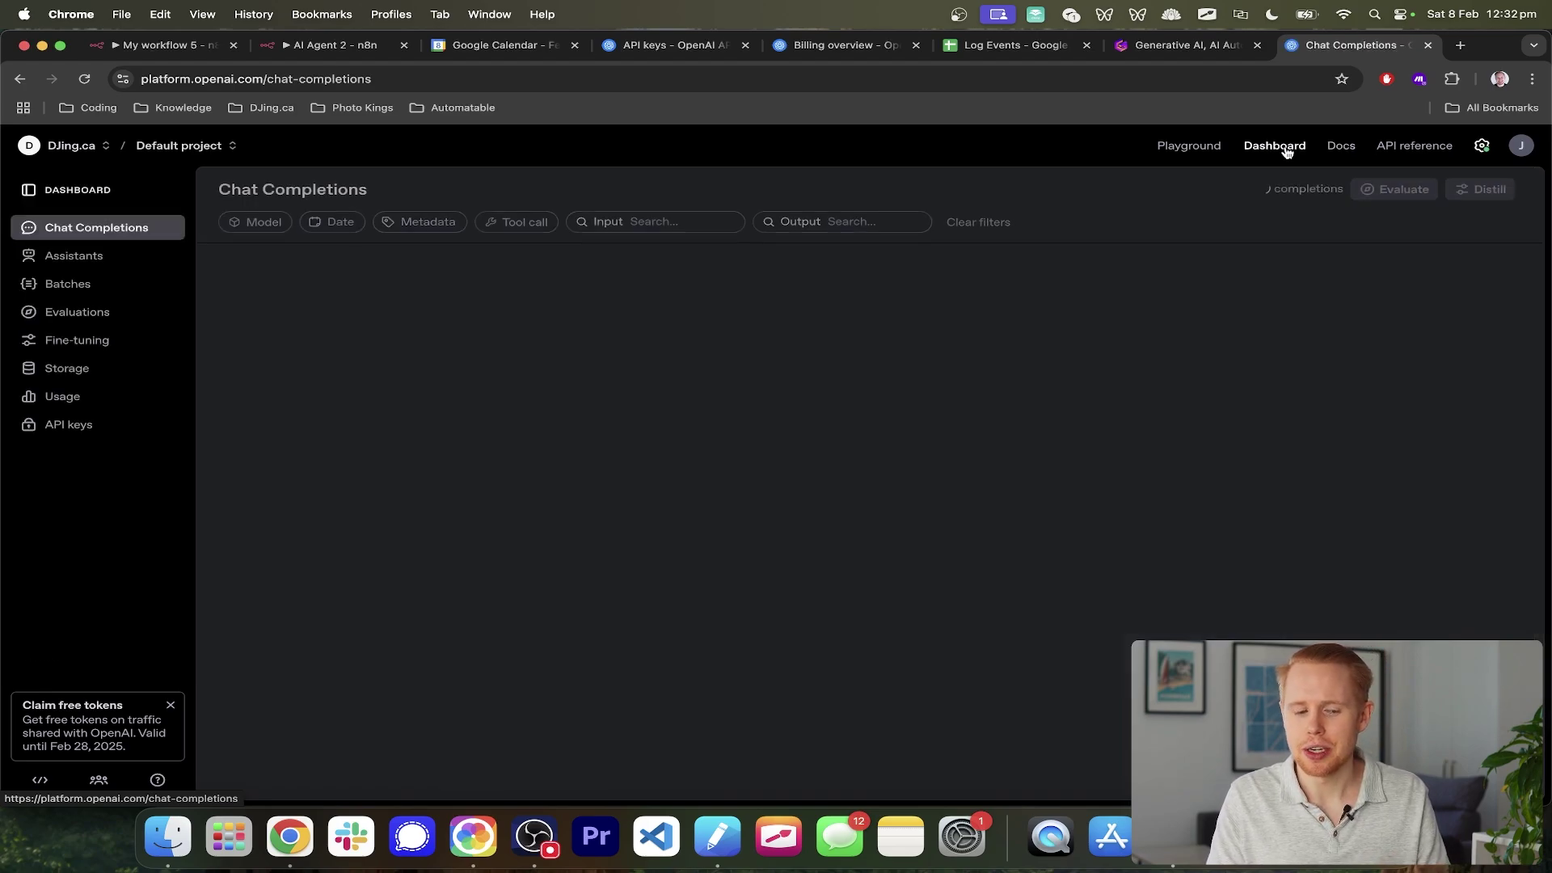
pyautogui.click(89, 425)
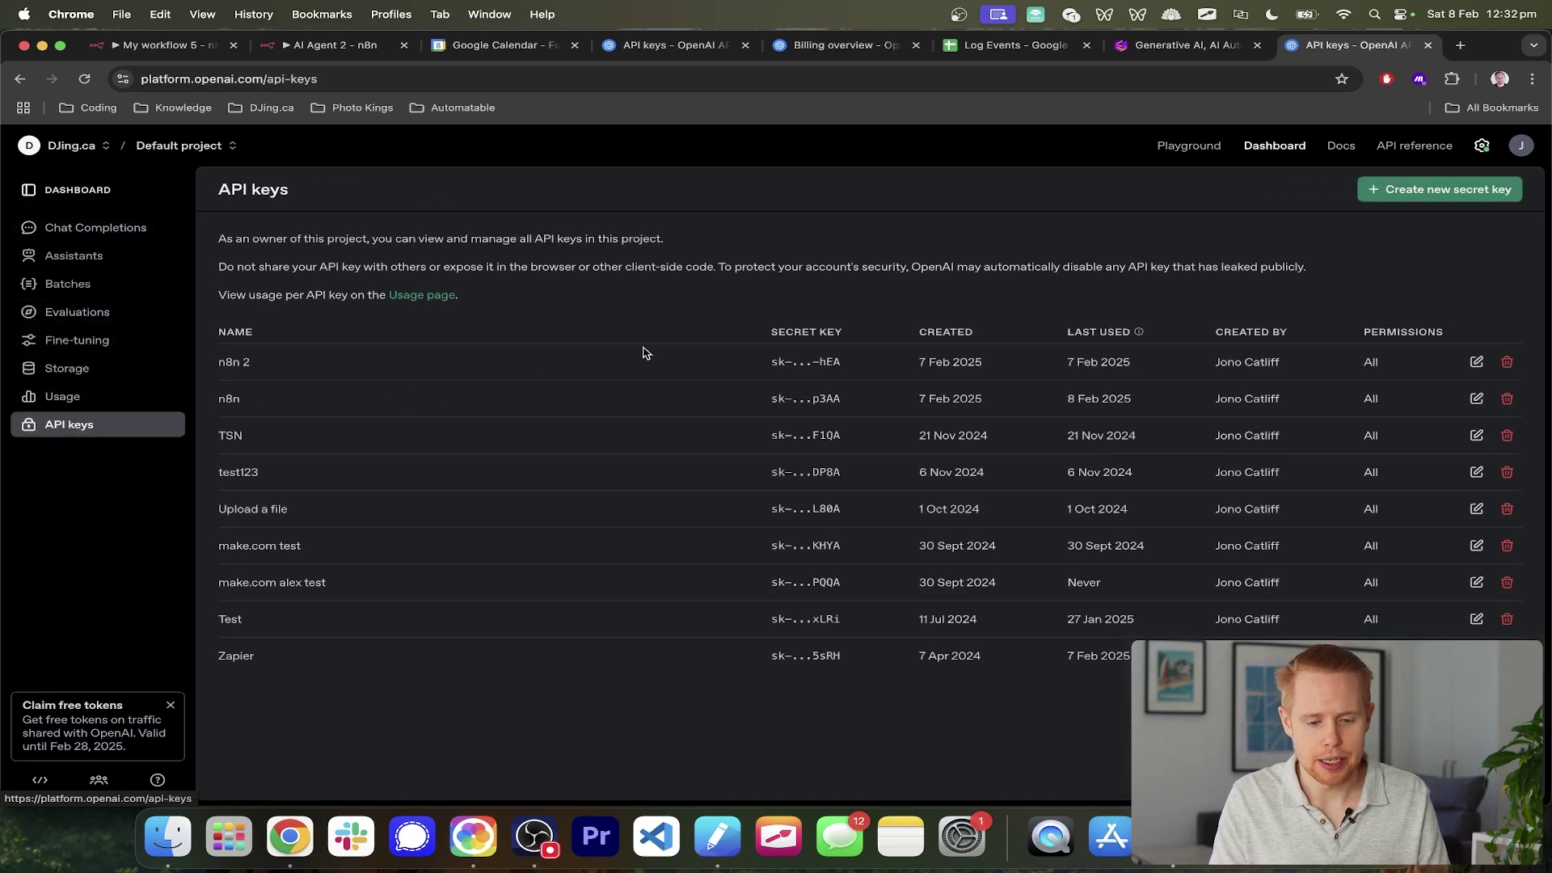
# - Create a secret key named 'test n8n', copy it, and return to n8n
pyautogui.click(1512, 192)
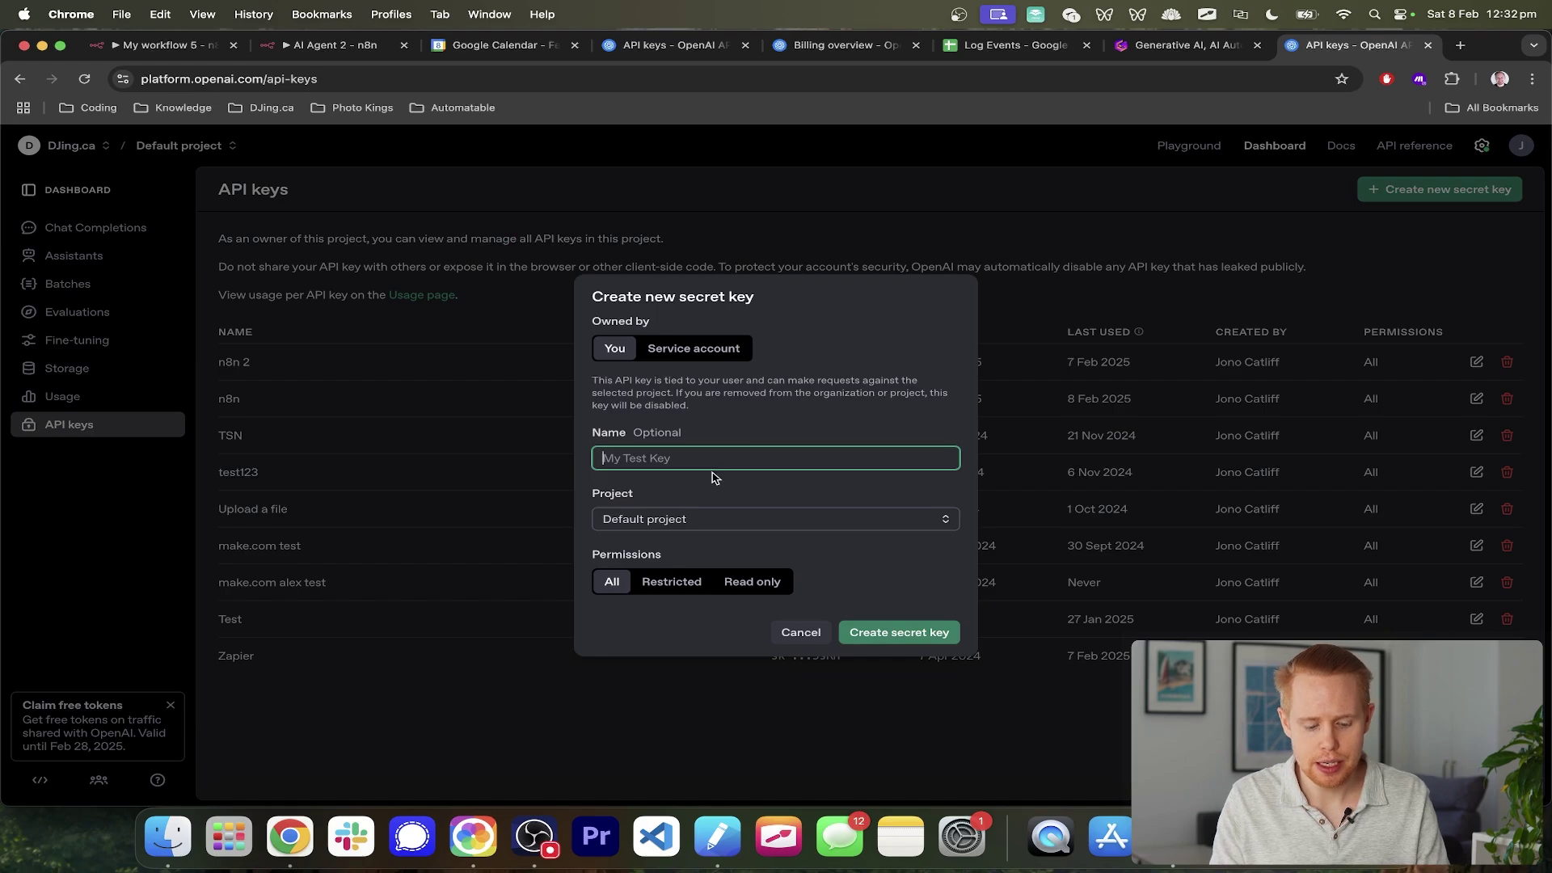
pyautogui.write('test n8n')
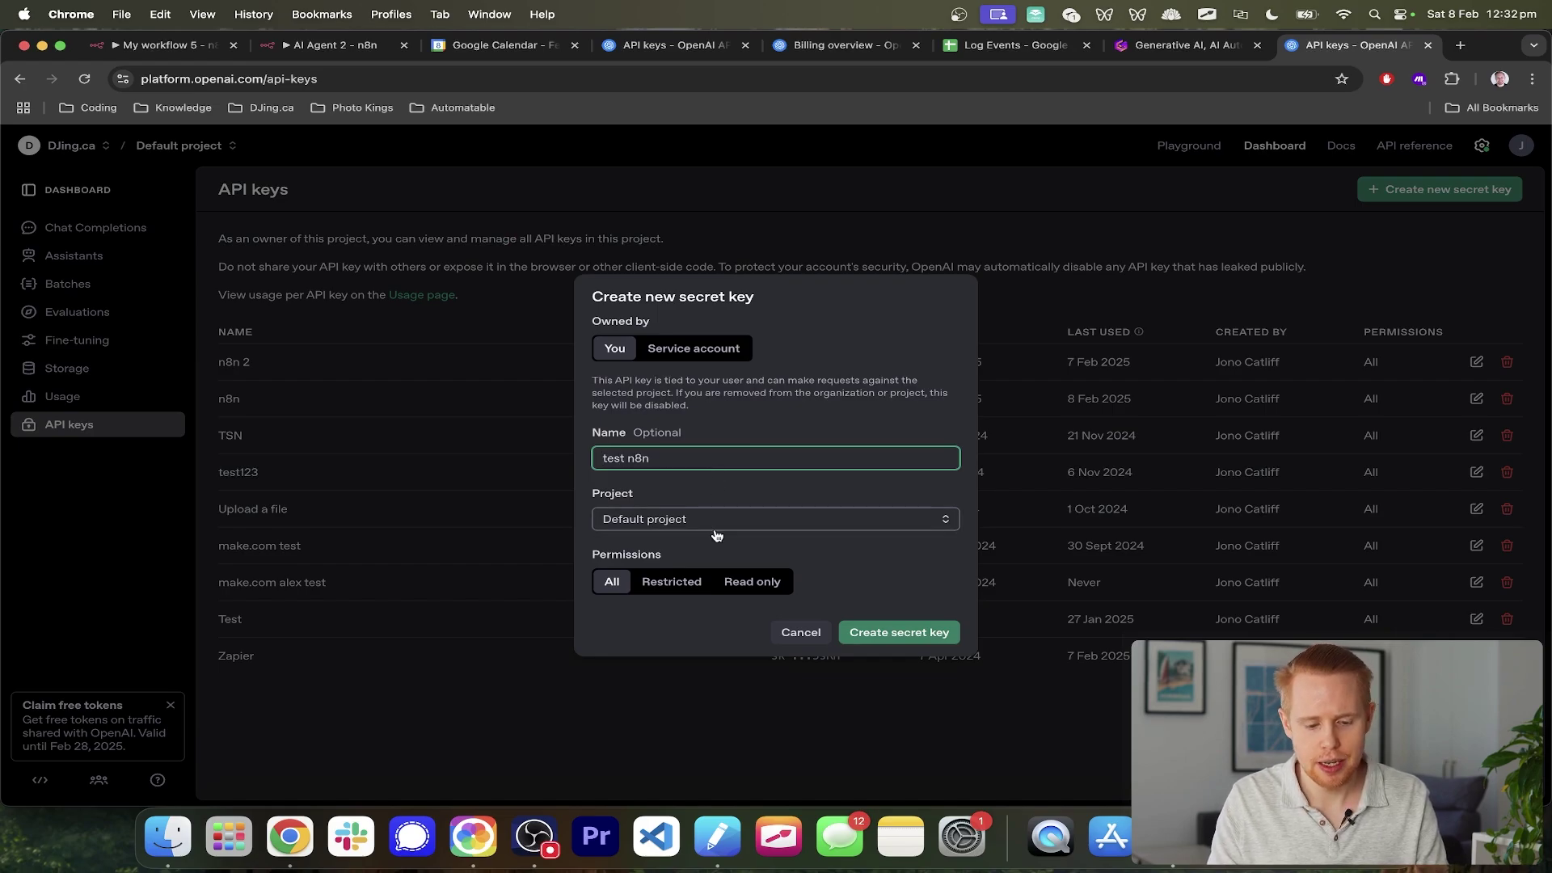
pyautogui.click(869, 624)
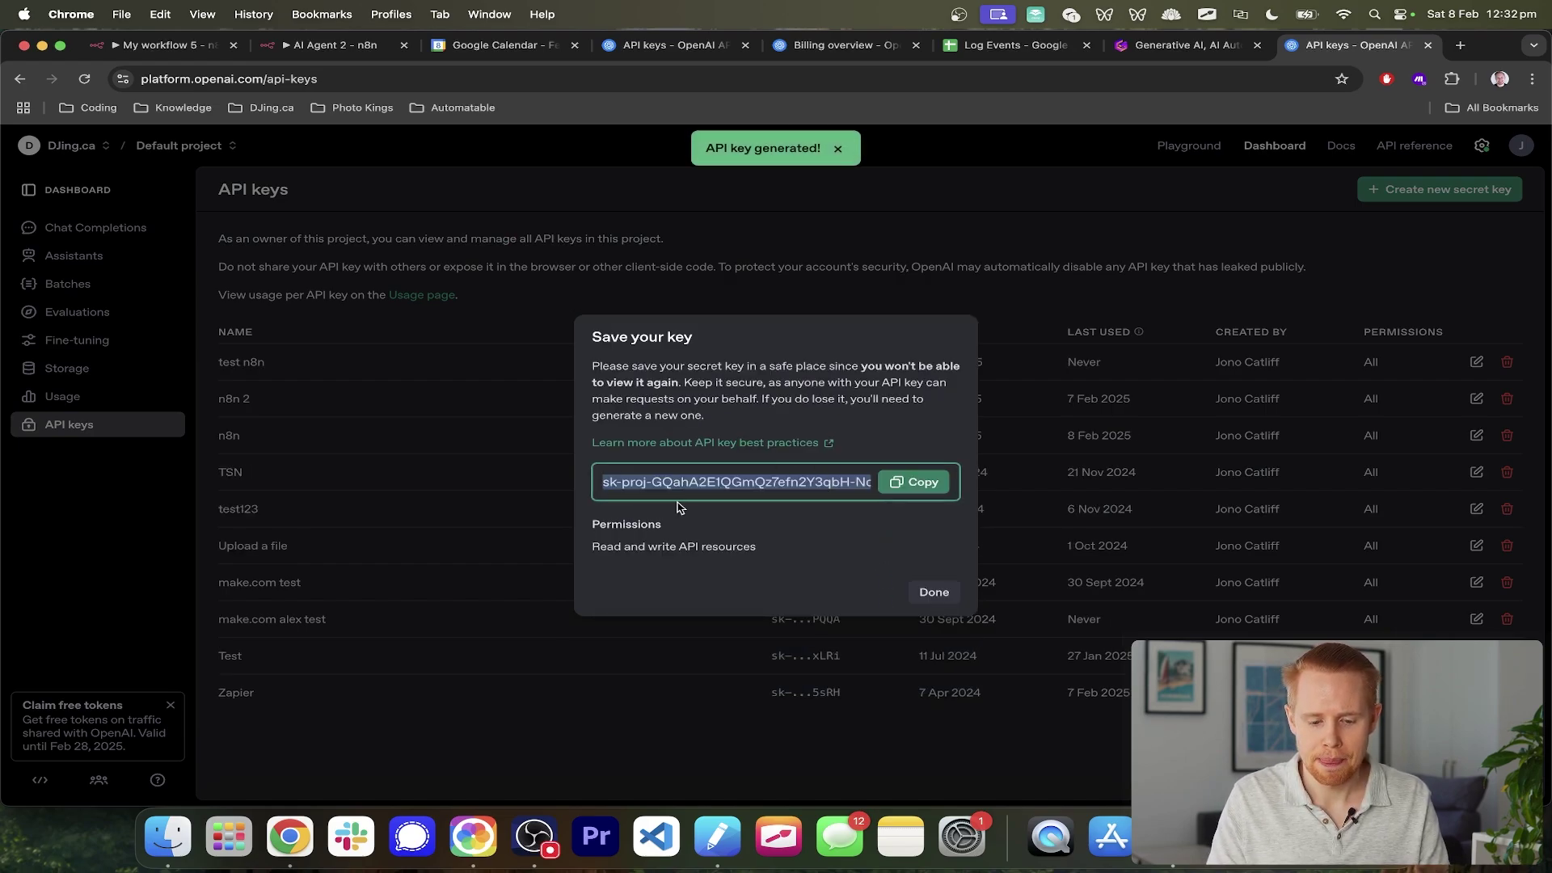
pyautogui.click(929, 481)
pyautogui.press('super+1')
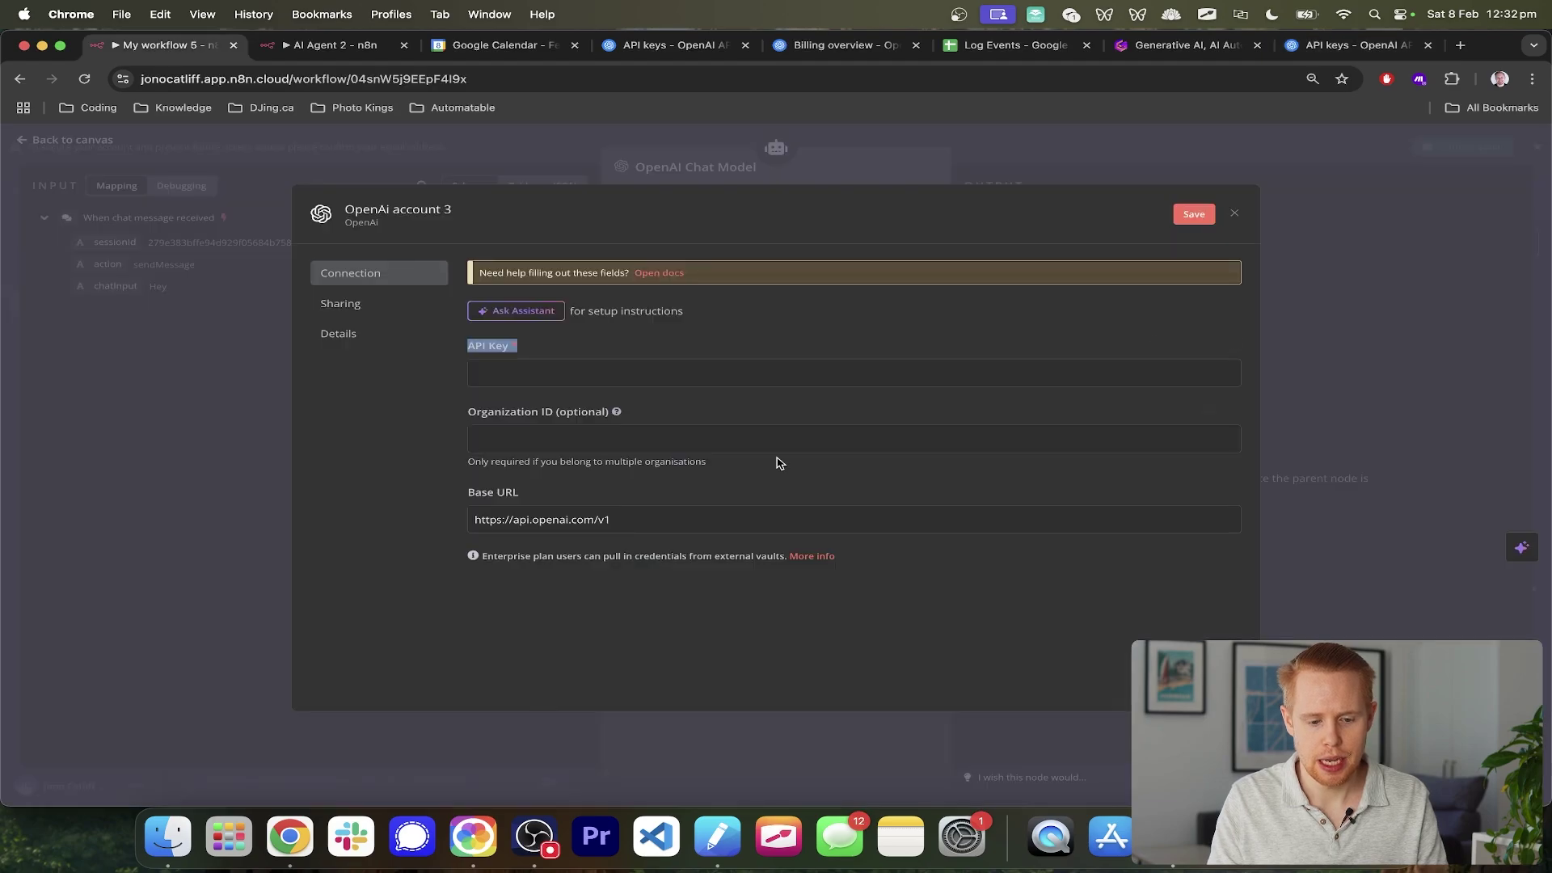
# - Paste the copied key into the credential's API Key field, then view OpenAI's Billing overview
pyautogui.click(660, 376)
pyautogui.press('super+v')
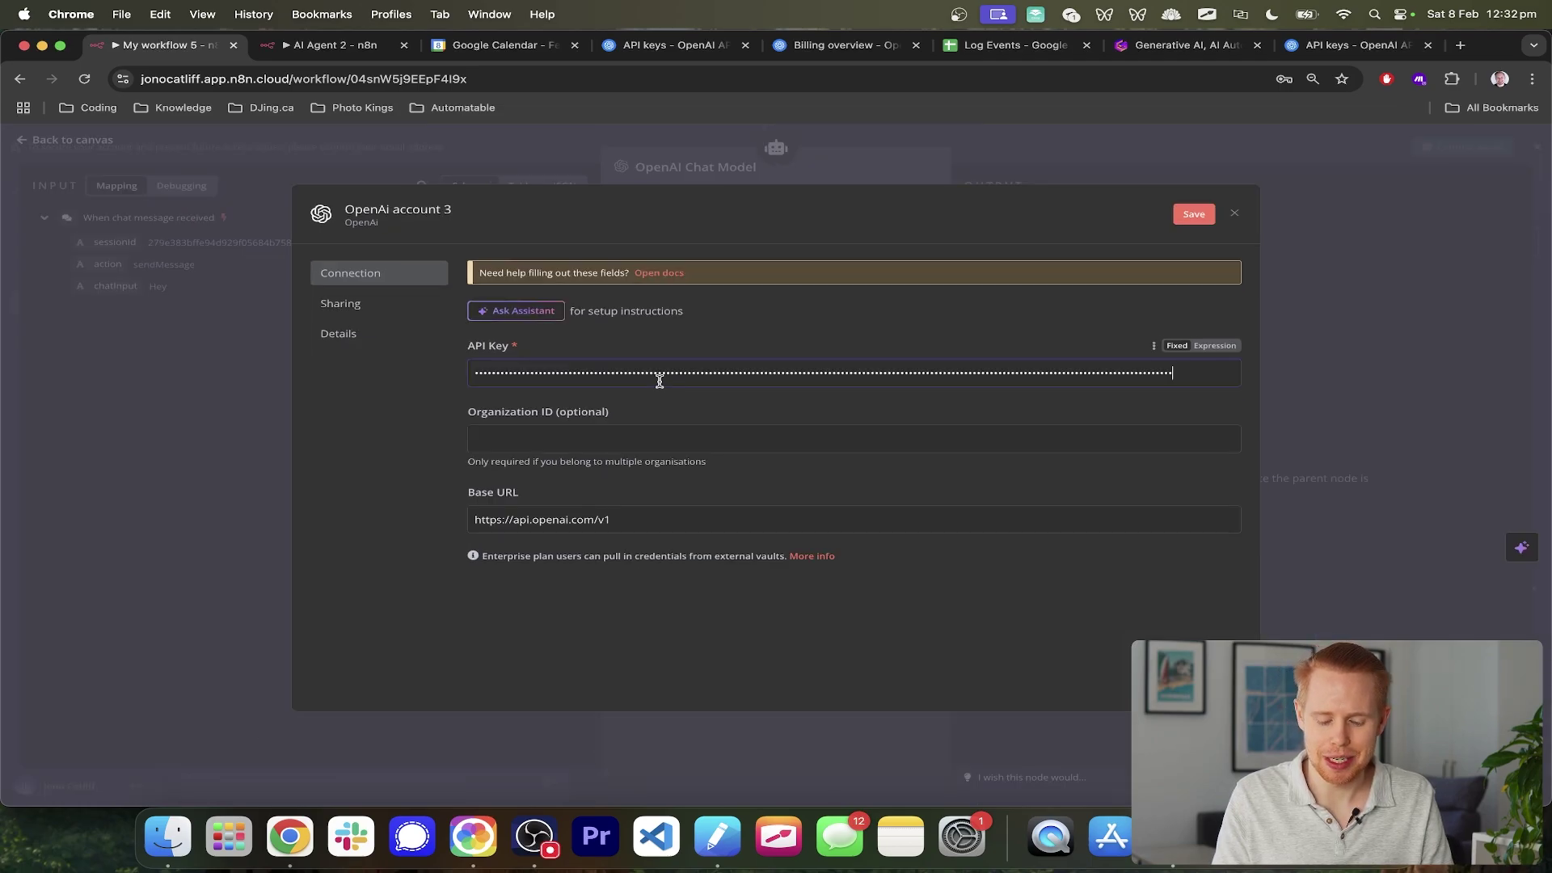
pyautogui.click(845, 49)
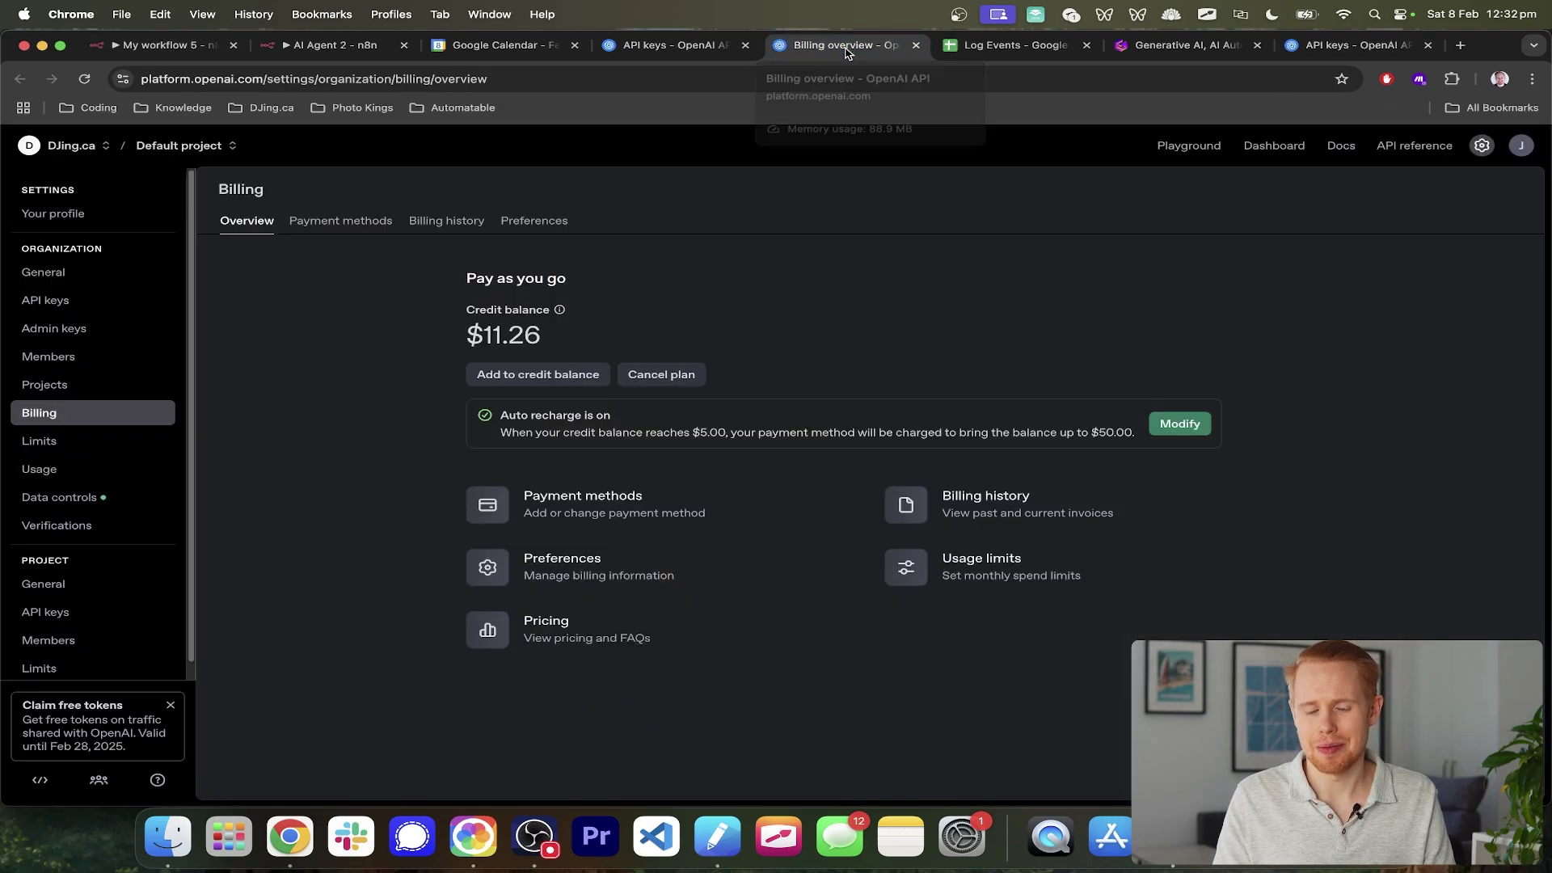
# - Confirm the OpenAI credit balance reads $11.26, then return to the n8n credential form
pyautogui.click(1517, 151)
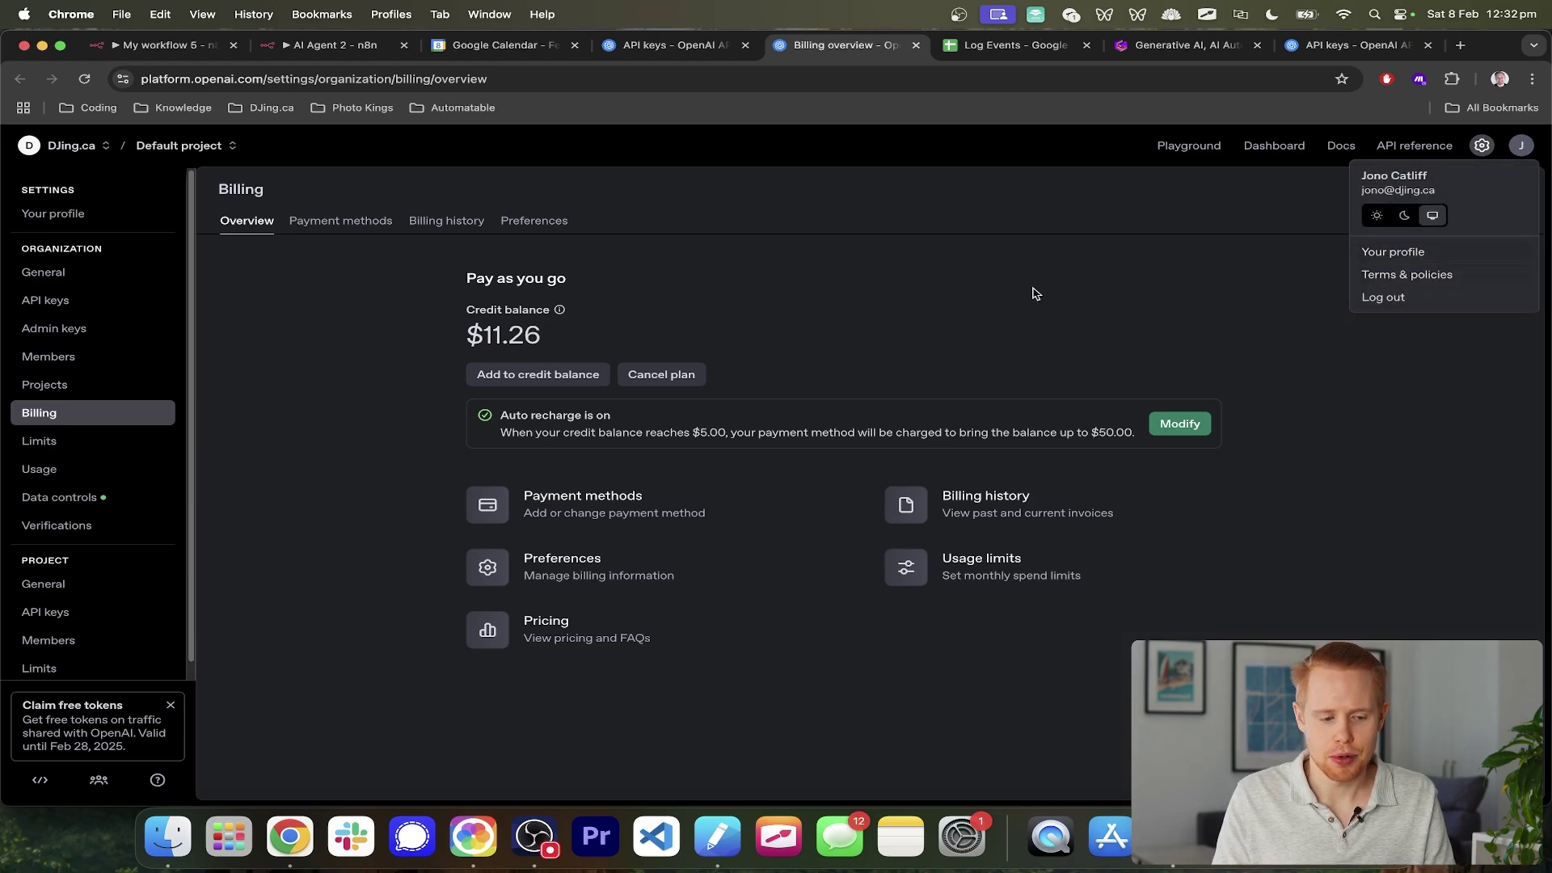
pyautogui.click(442, 331)
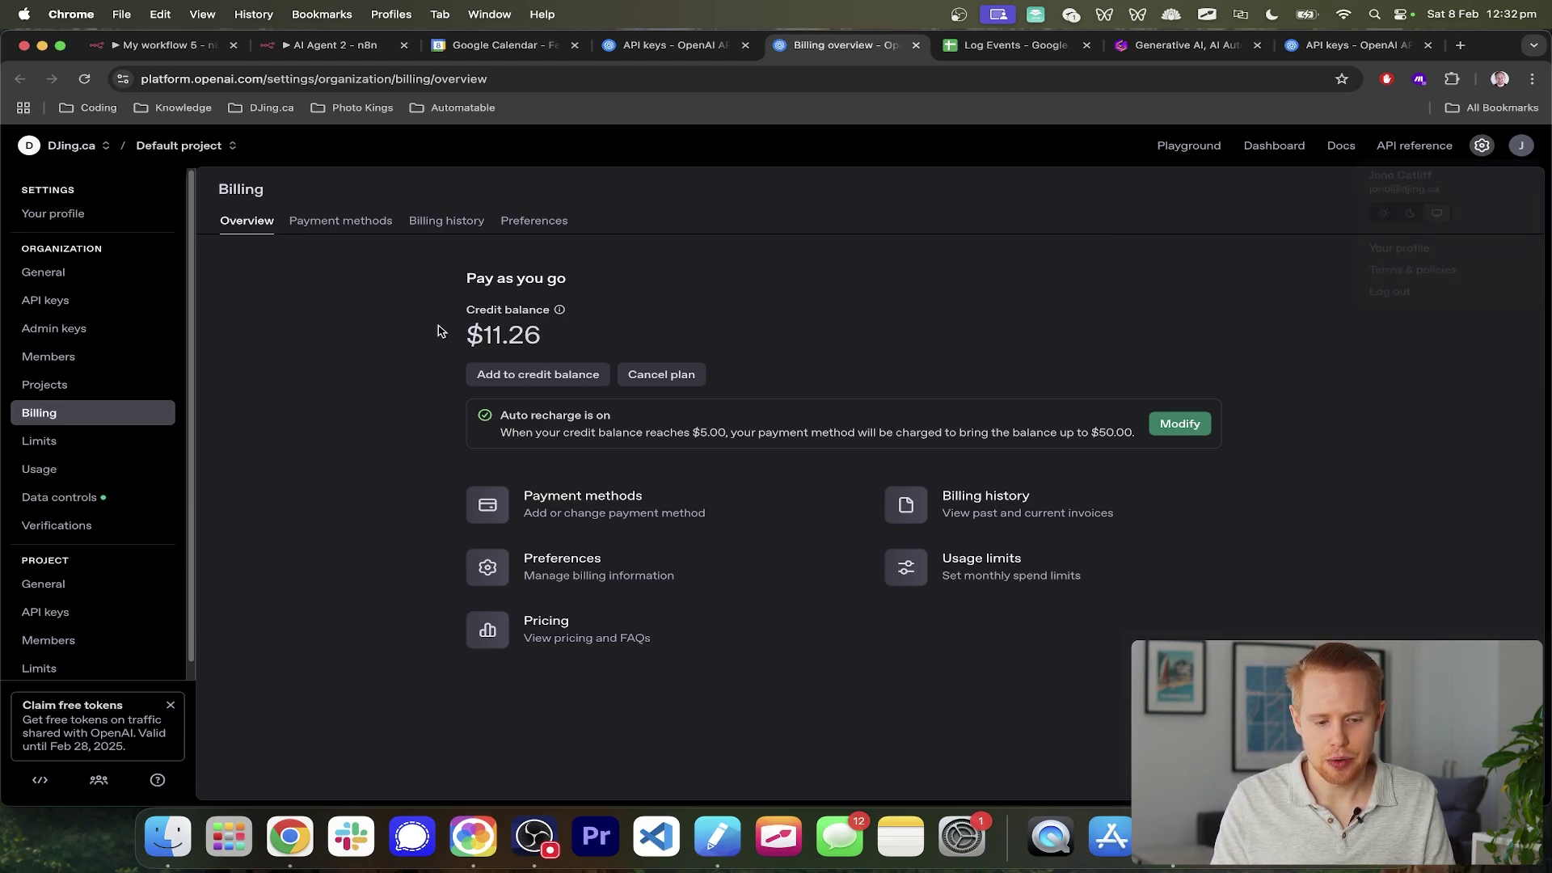
pyautogui.moveTo(442, 330); pyautogui.dragTo(584, 341)
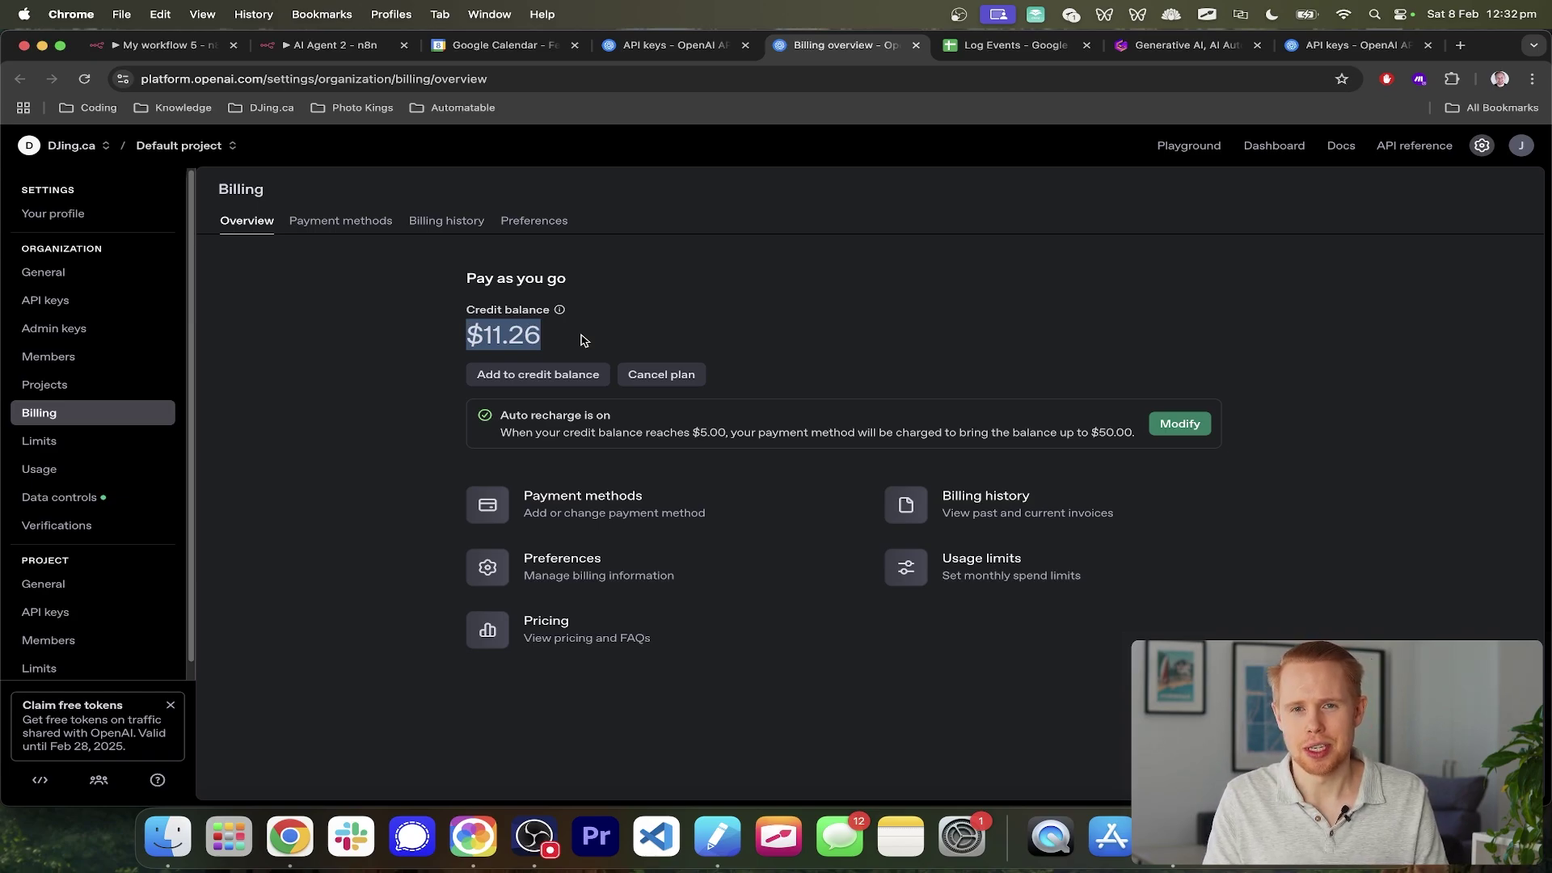
pyautogui.press('super+1')
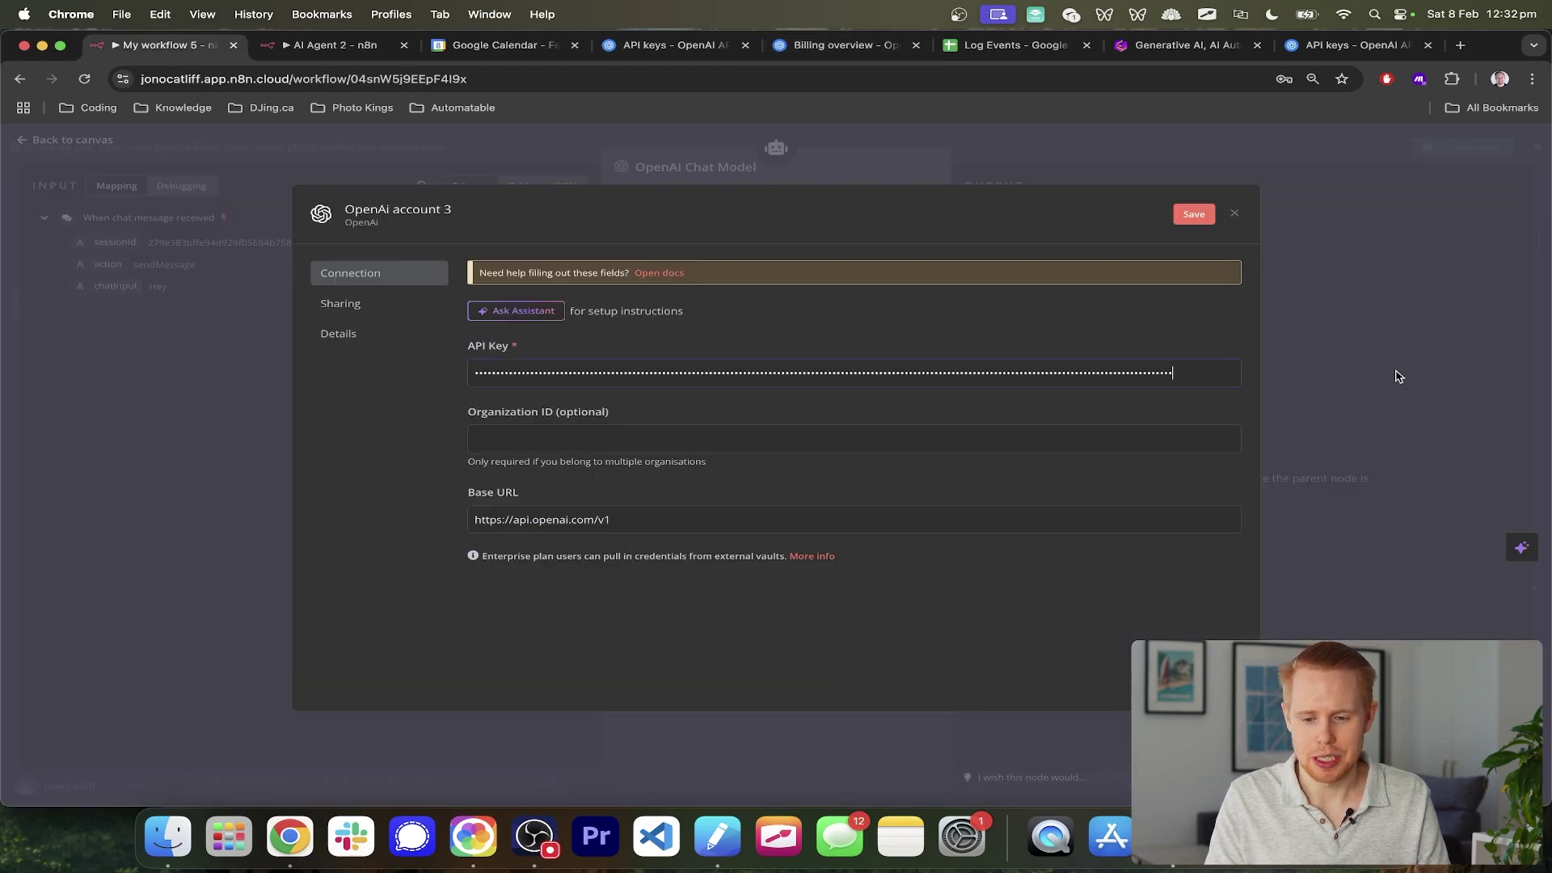
# - Discard the unsaved credential and keep gpt-4o-mini as the OpenAI Chat Model's model
pyautogui.click(1399, 377)
pyautogui.click(824, 502)
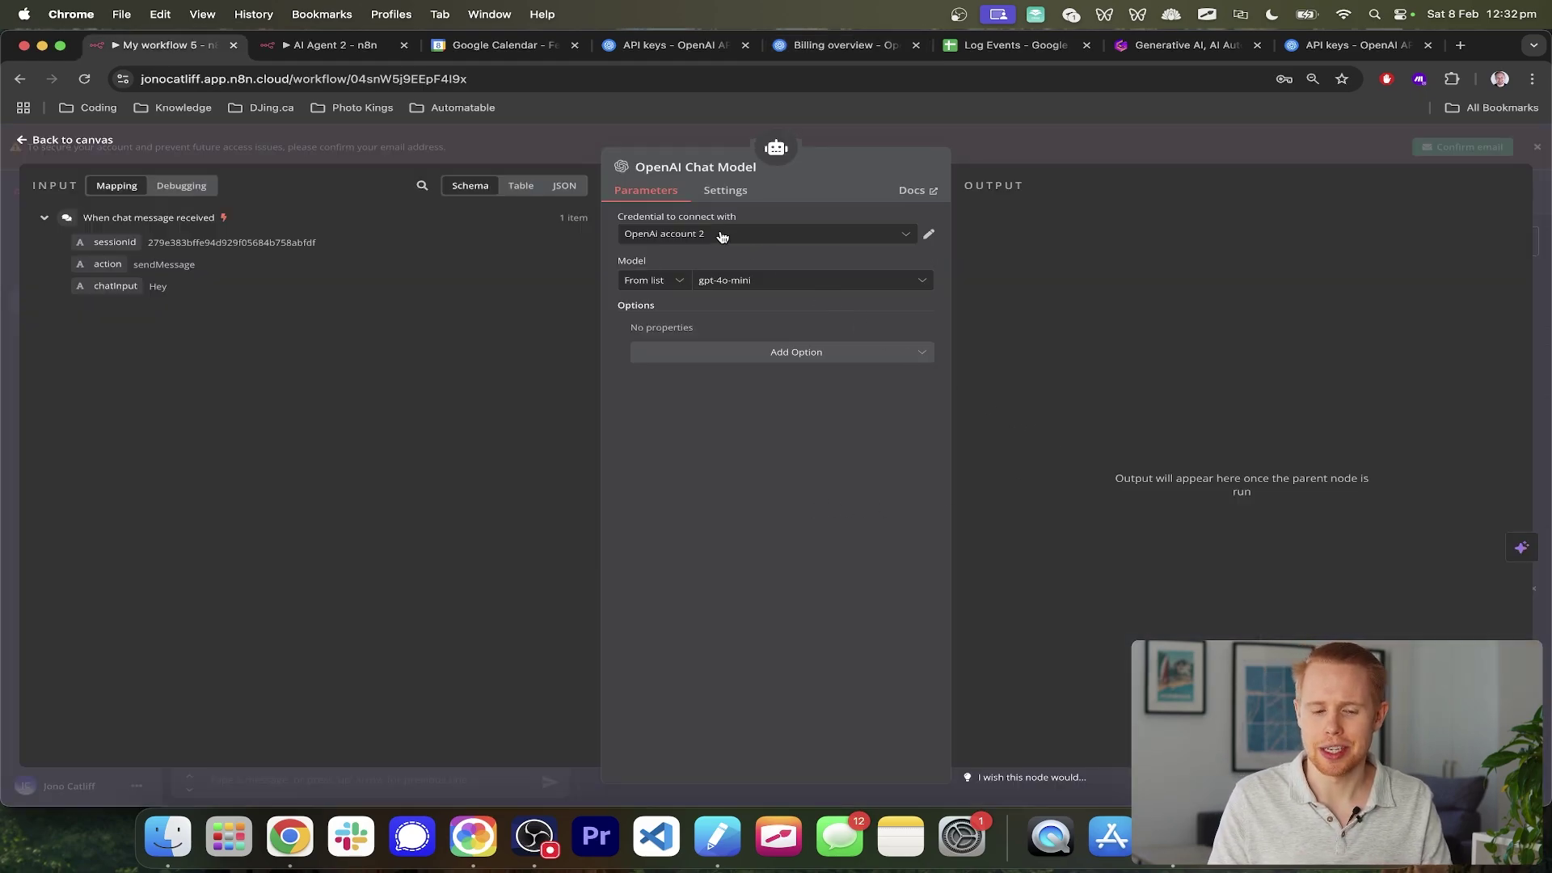
pyautogui.click(745, 280)
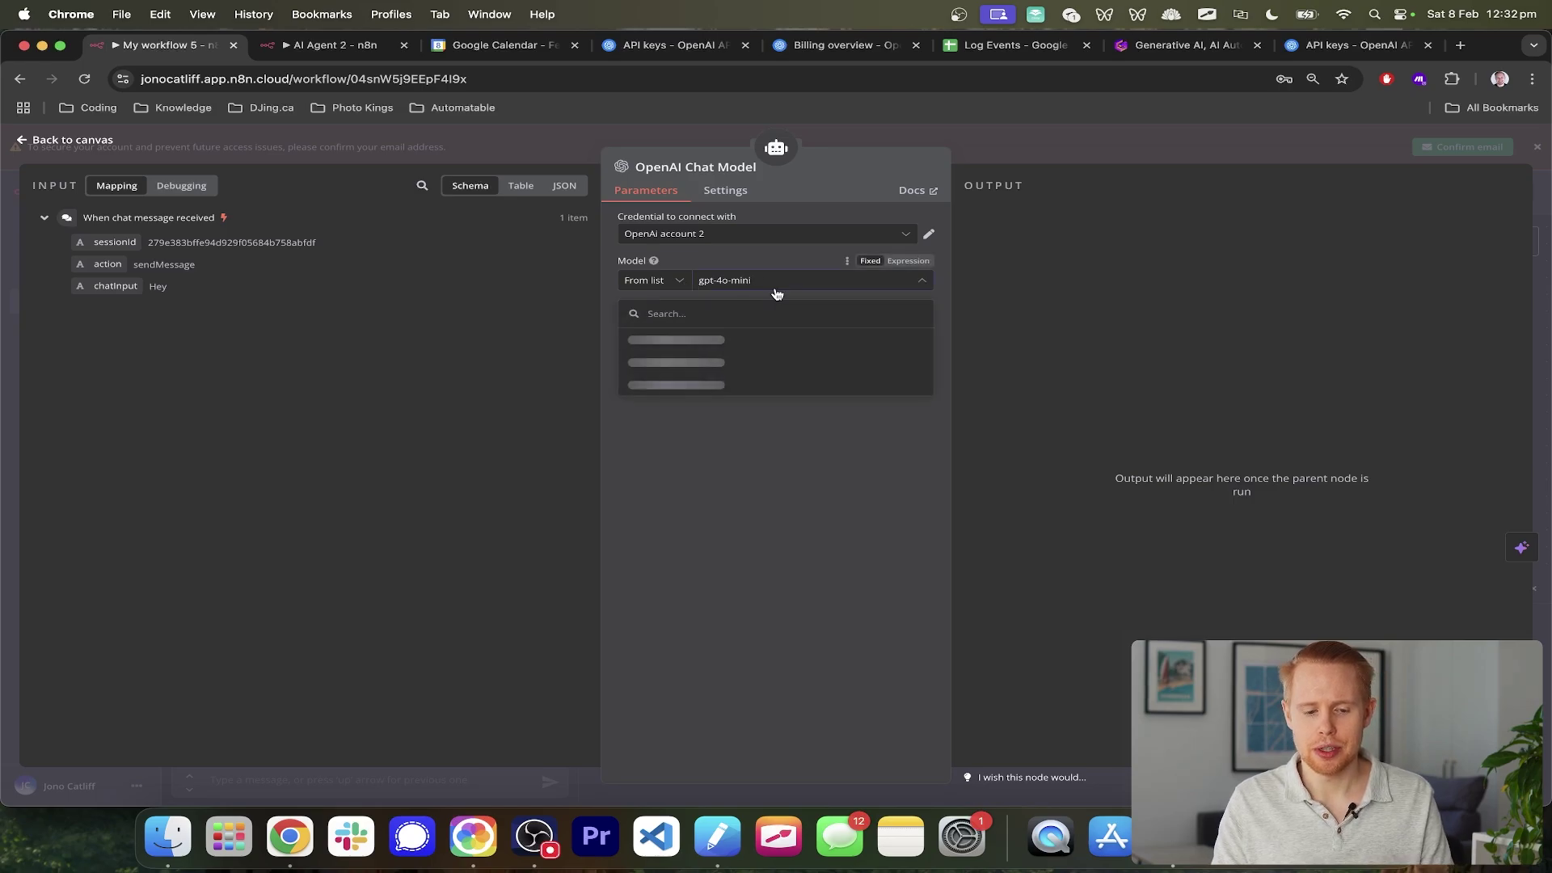
pyautogui.scroll(5, 752, 259)
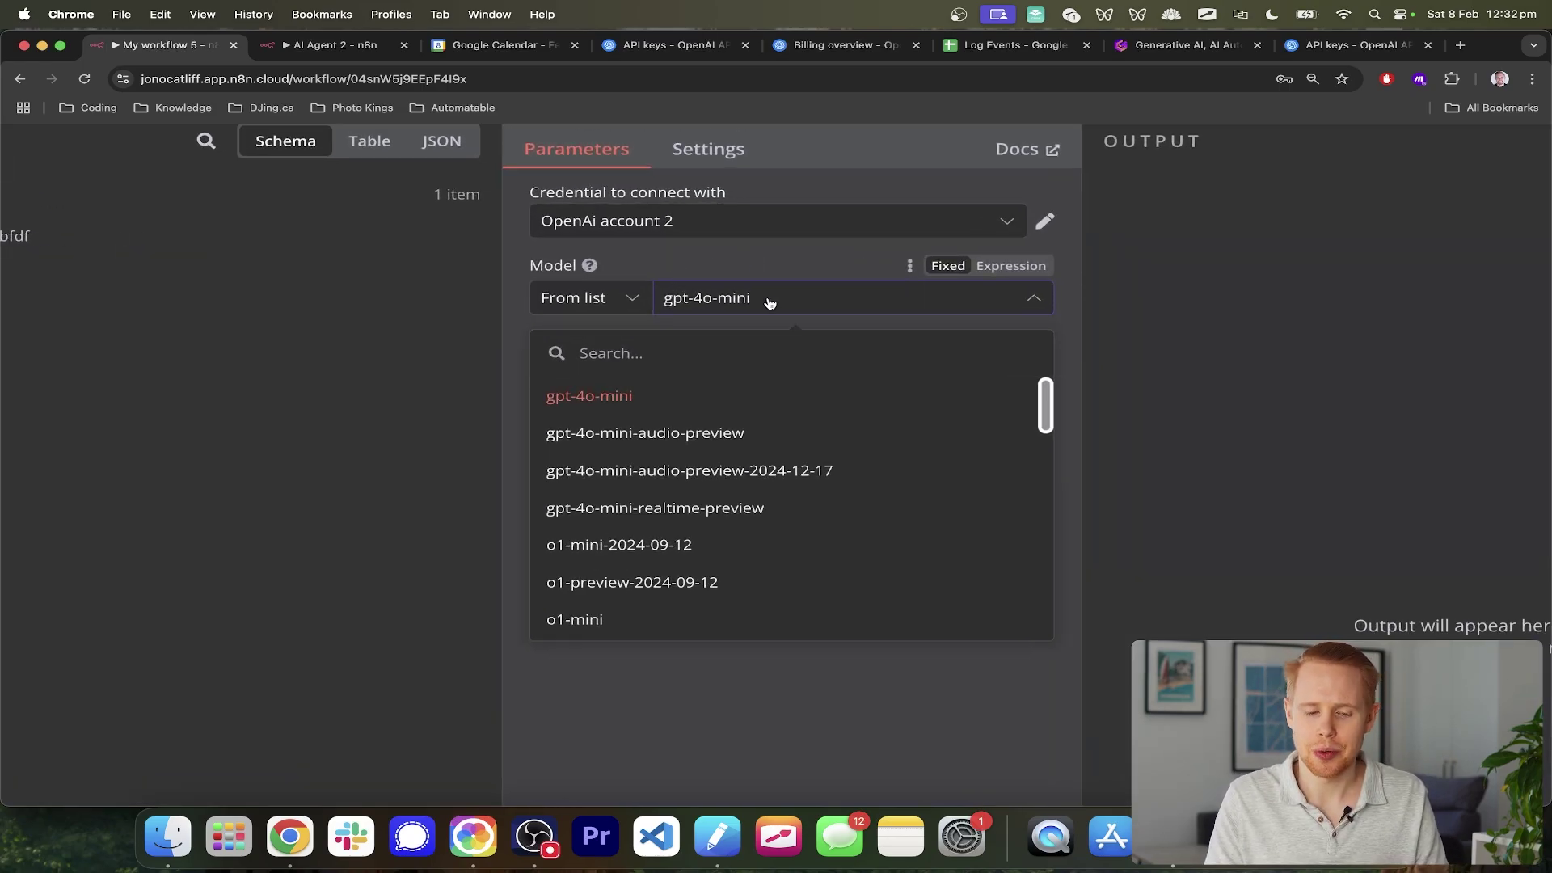
pyautogui.scroll(-2, 752, 498)
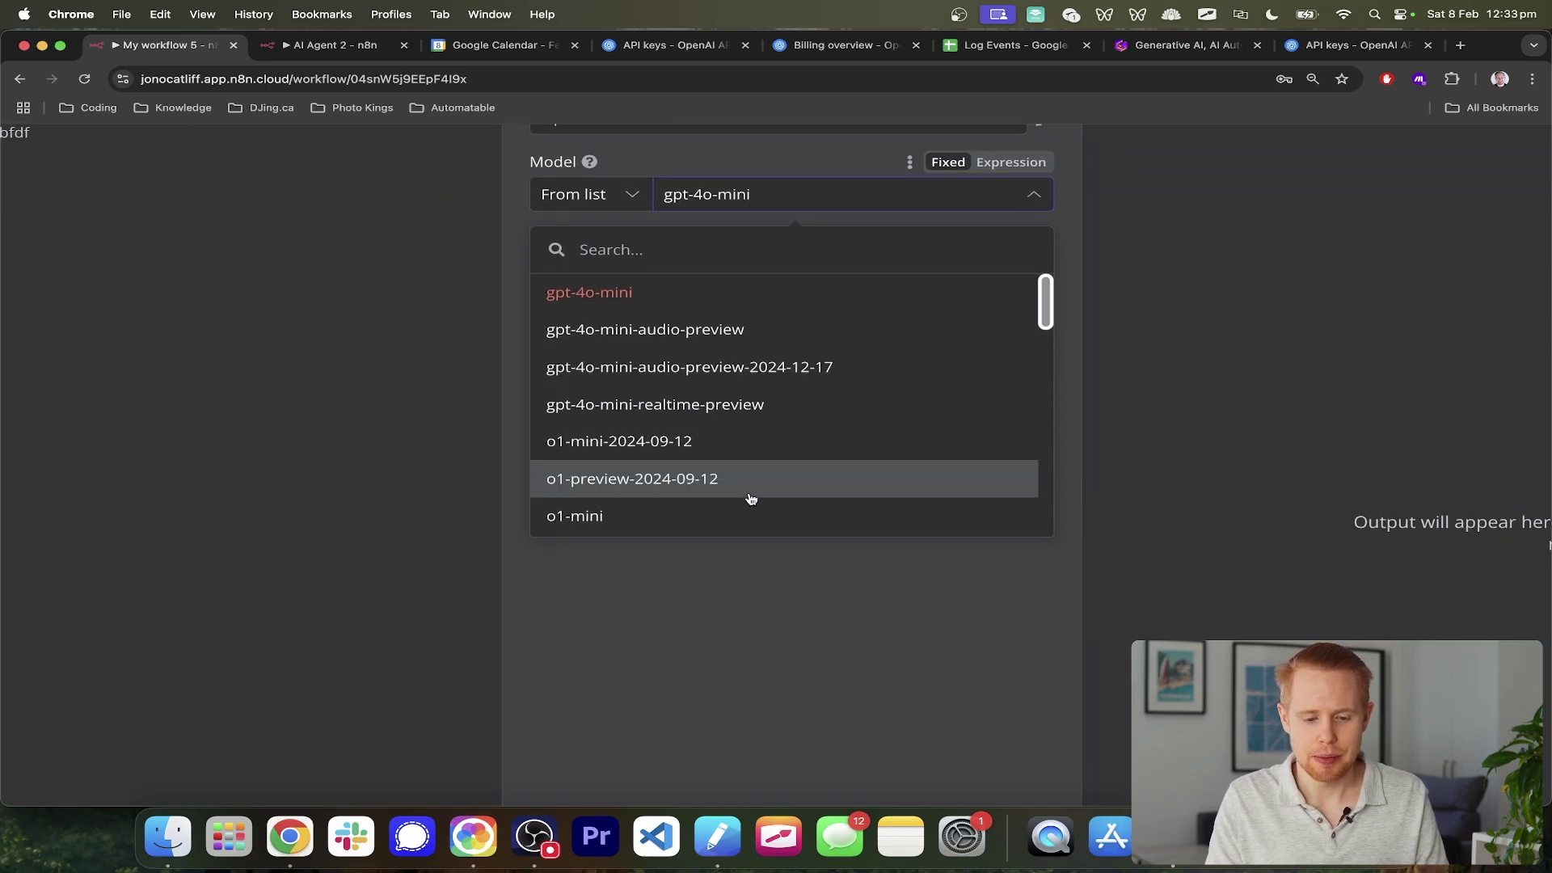
pyautogui.scroll(-5, 752, 501)
pyautogui.click(1091, 385)
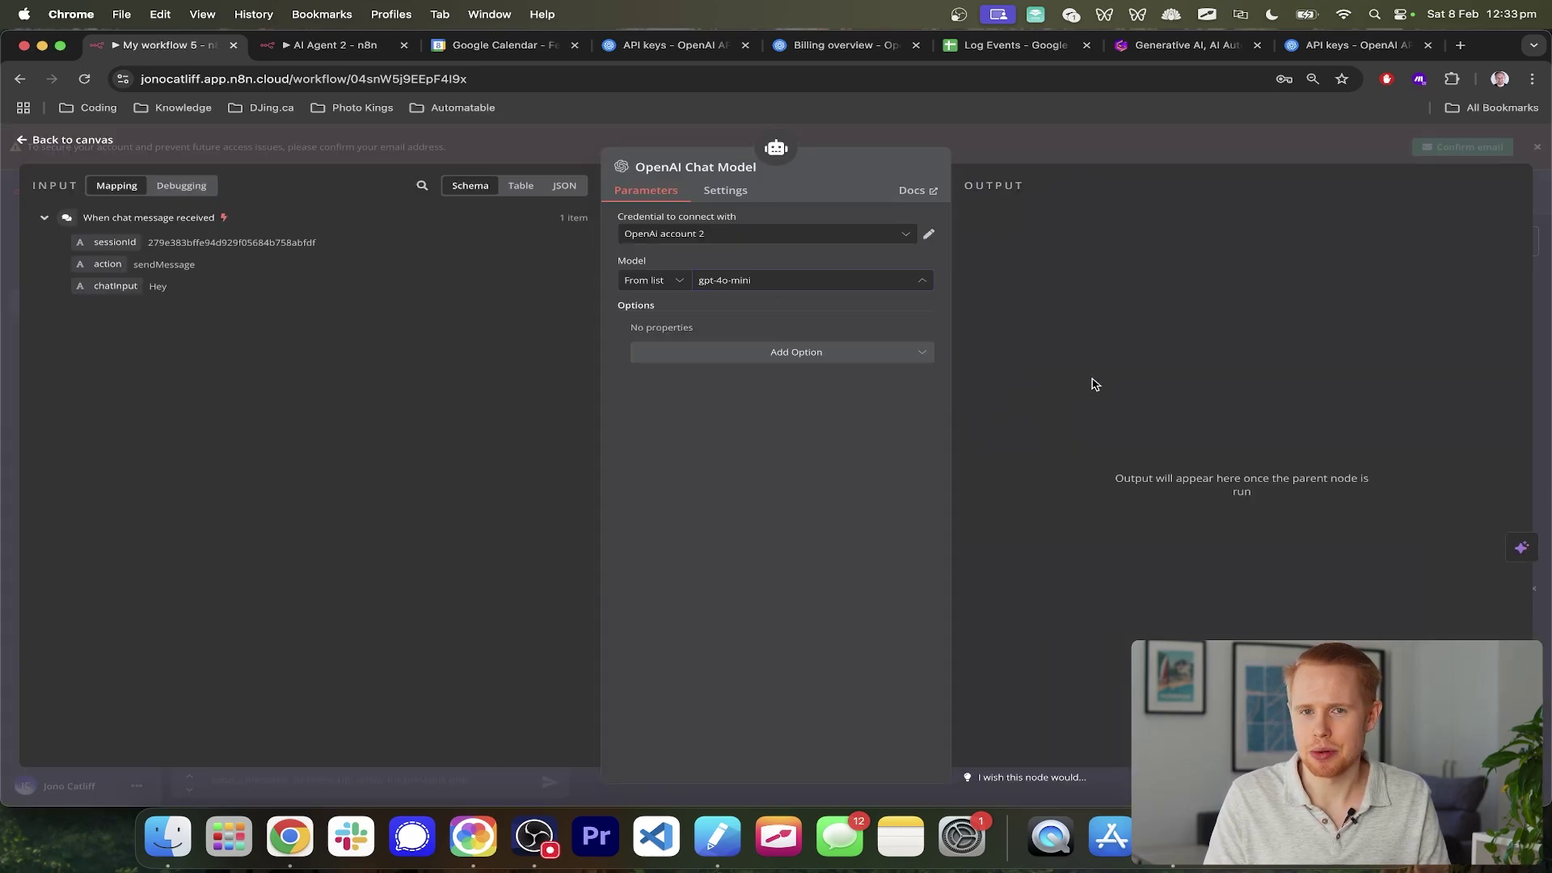
pyautogui.click(1545, 278)
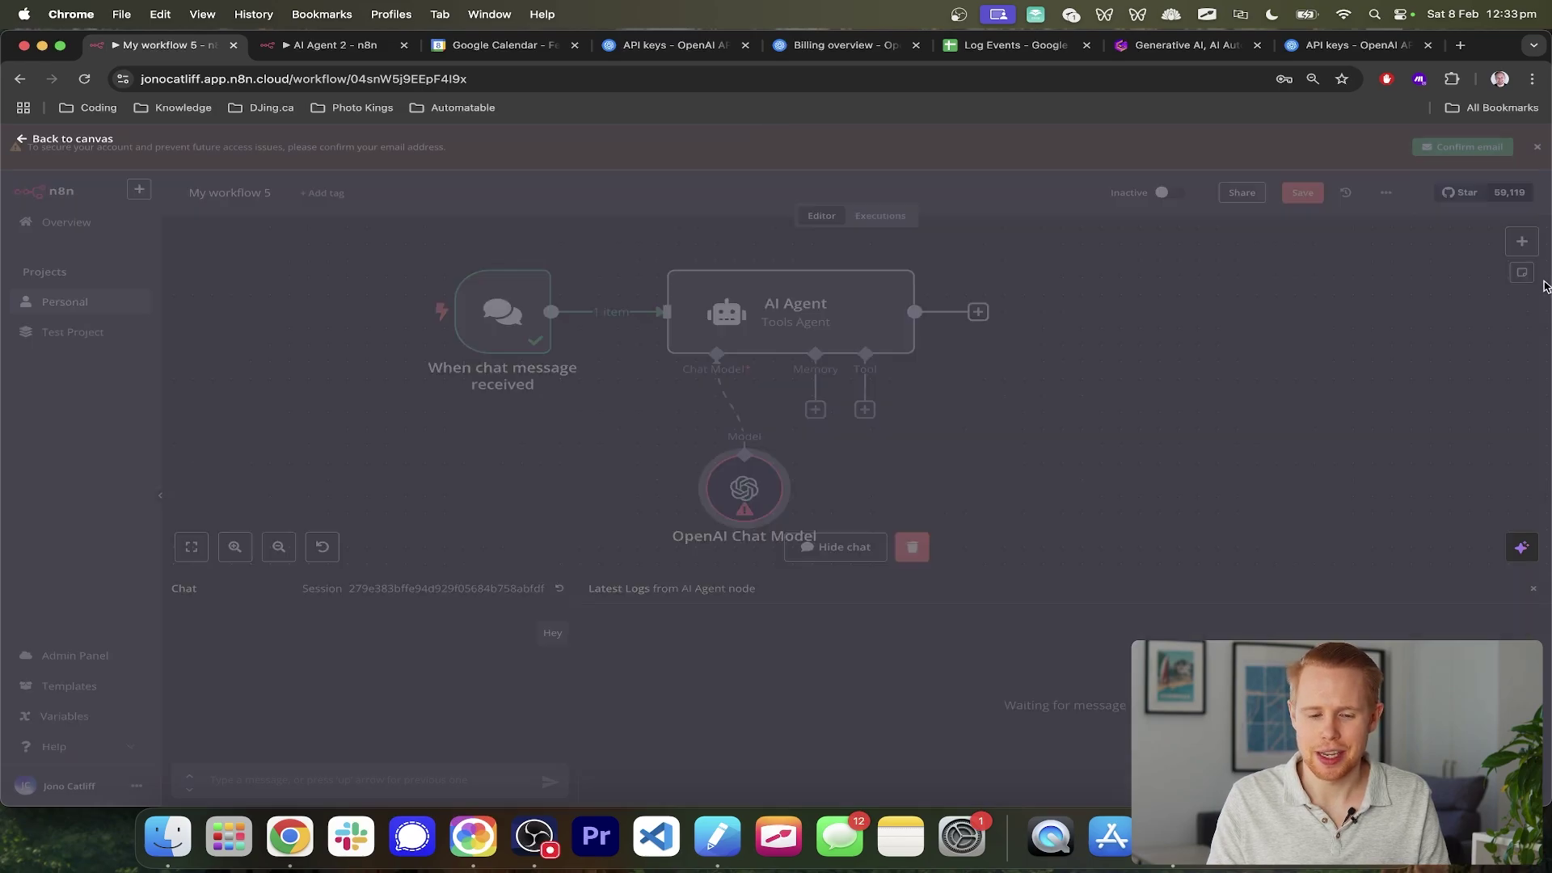
# - Drag the OpenAI Chat Model node left, under the AI Agent's Chat Model connector
pyautogui.scroll(-2, 1003, 414)
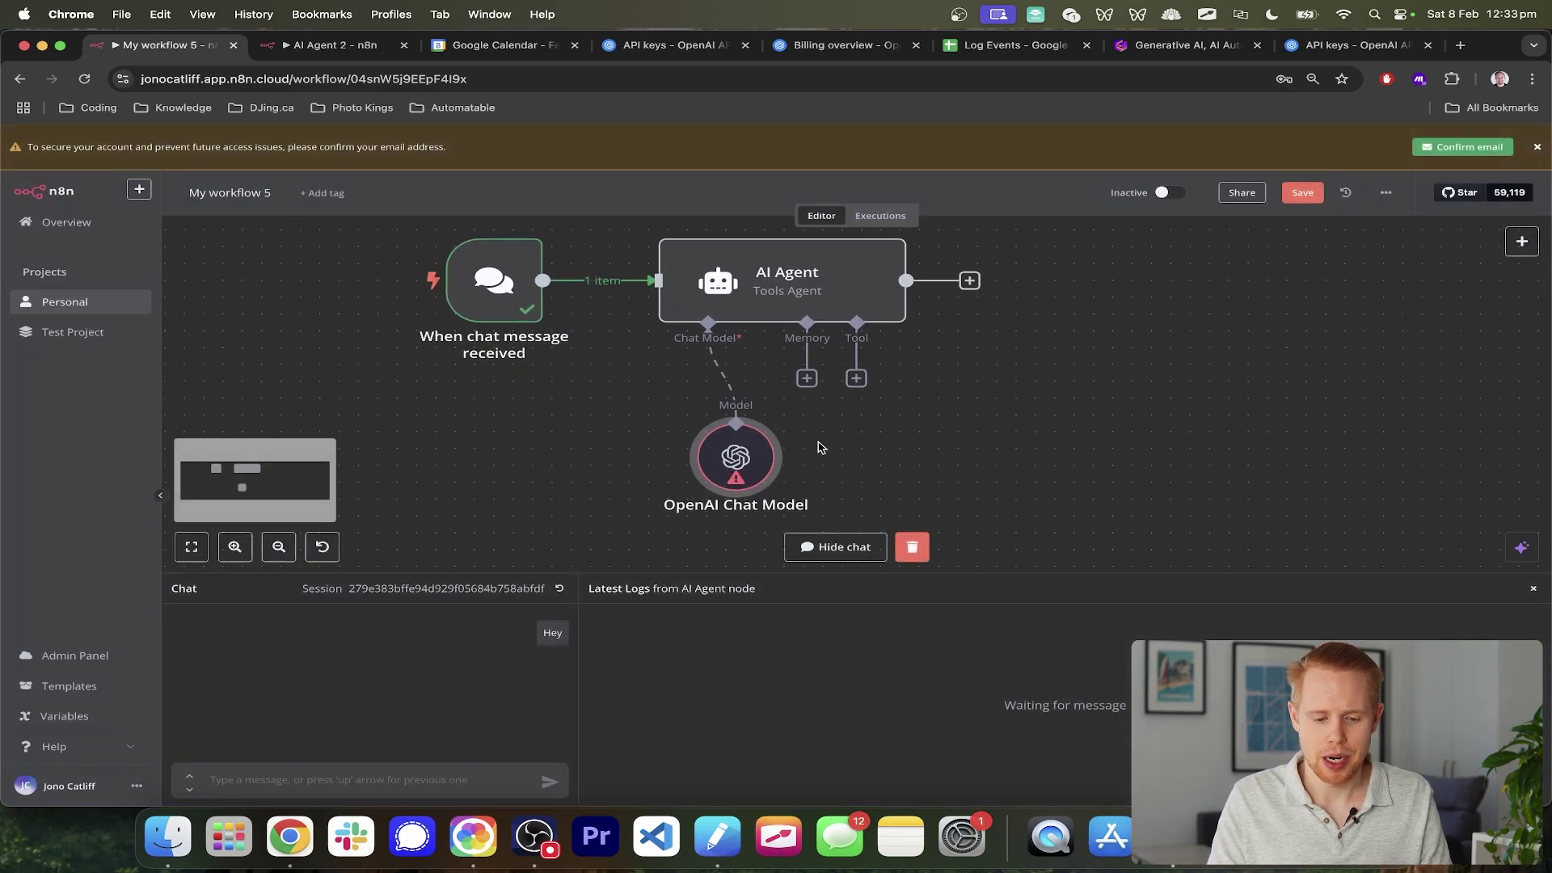
pyautogui.moveTo(739, 465)
pyautogui.scroll(5, 747, 468)
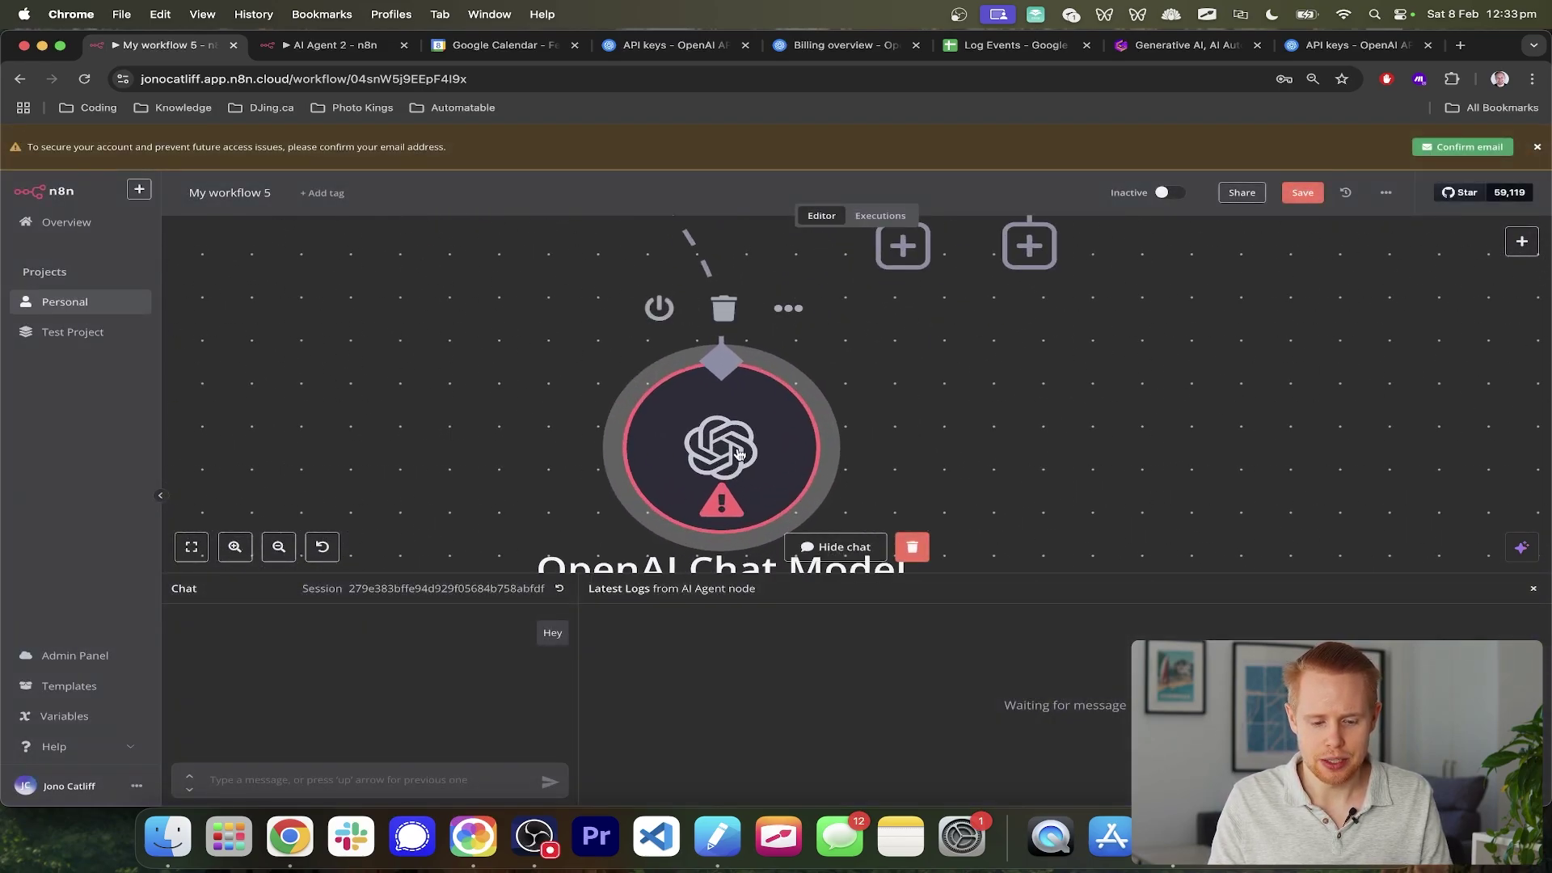
pyautogui.scroll(-6, 739, 451)
pyautogui.moveTo(737, 451); pyautogui.dragTo(553, 450)
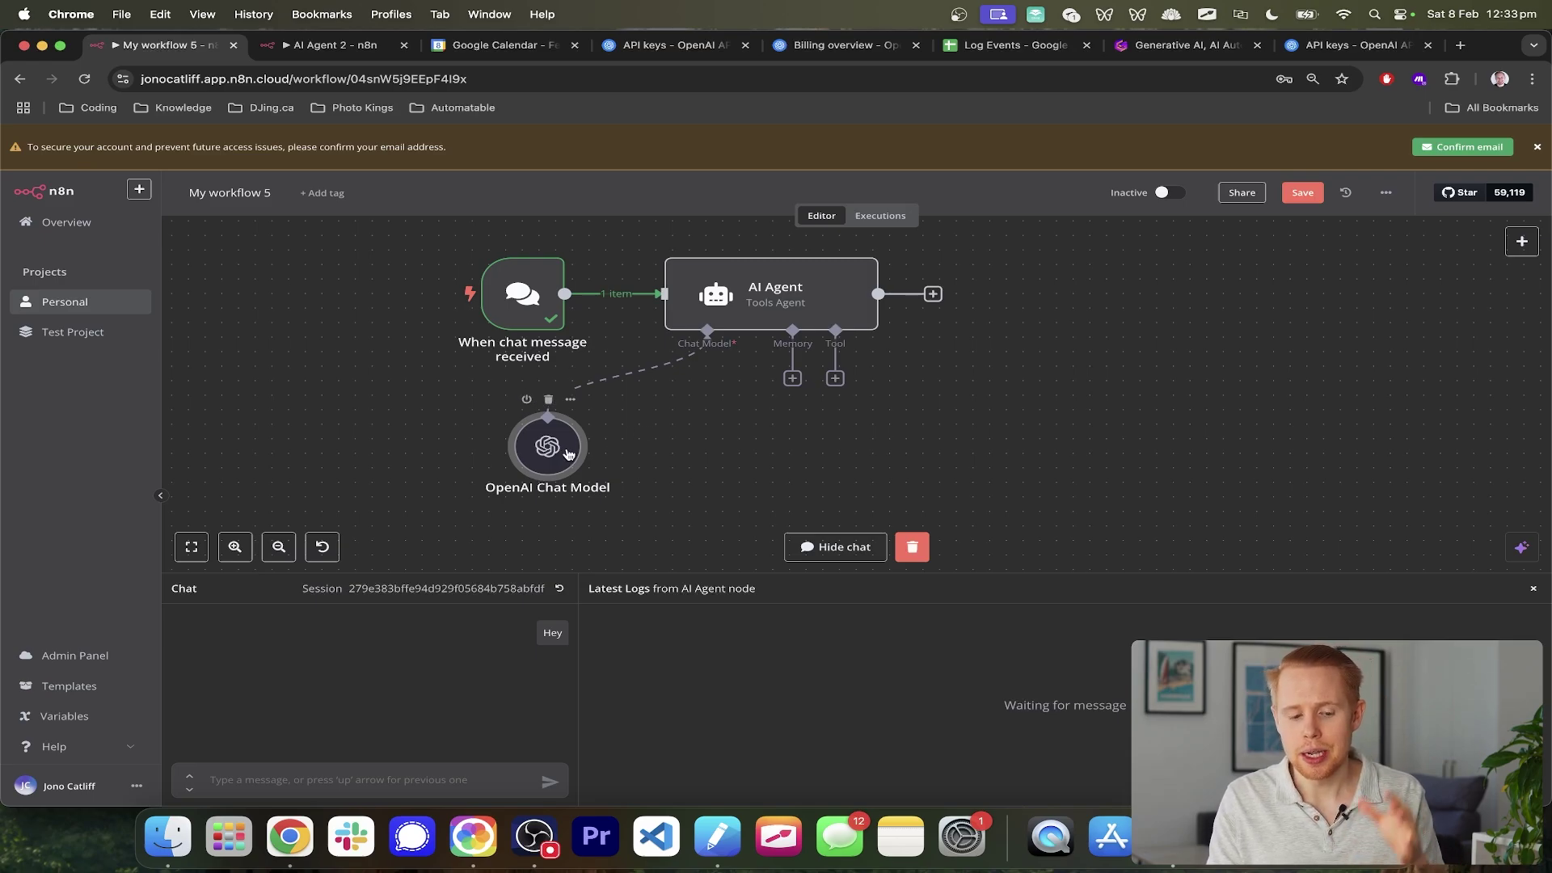
# - Add Window Buffer Memory to the AI Agent's memory input and place it beside the OpenAI Chat Model
pyautogui.click(793, 379)
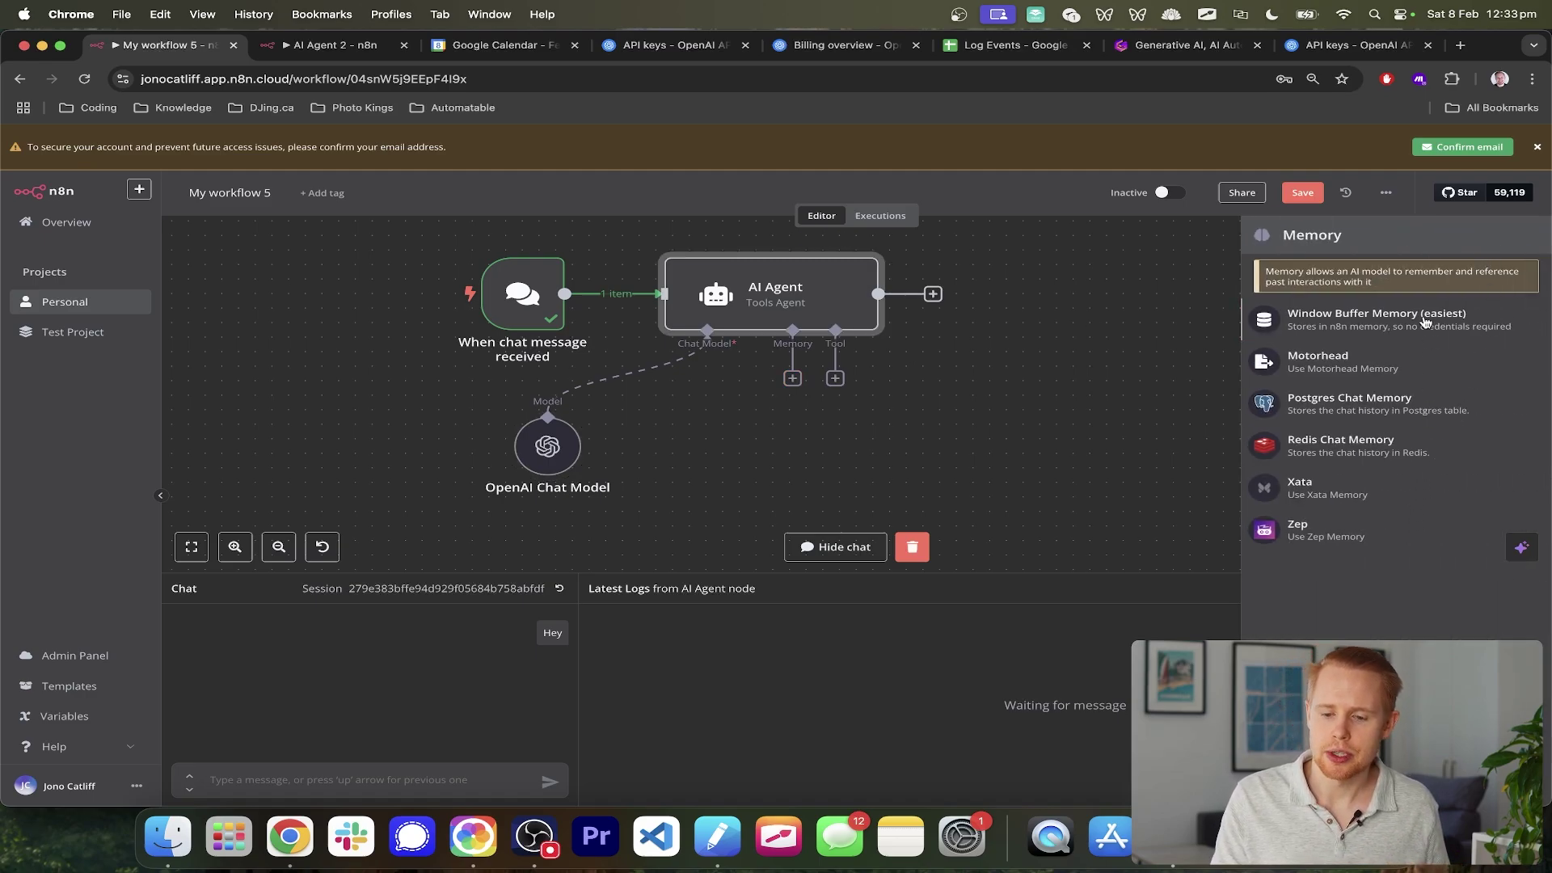
pyautogui.scroll(5, 1453, 318)
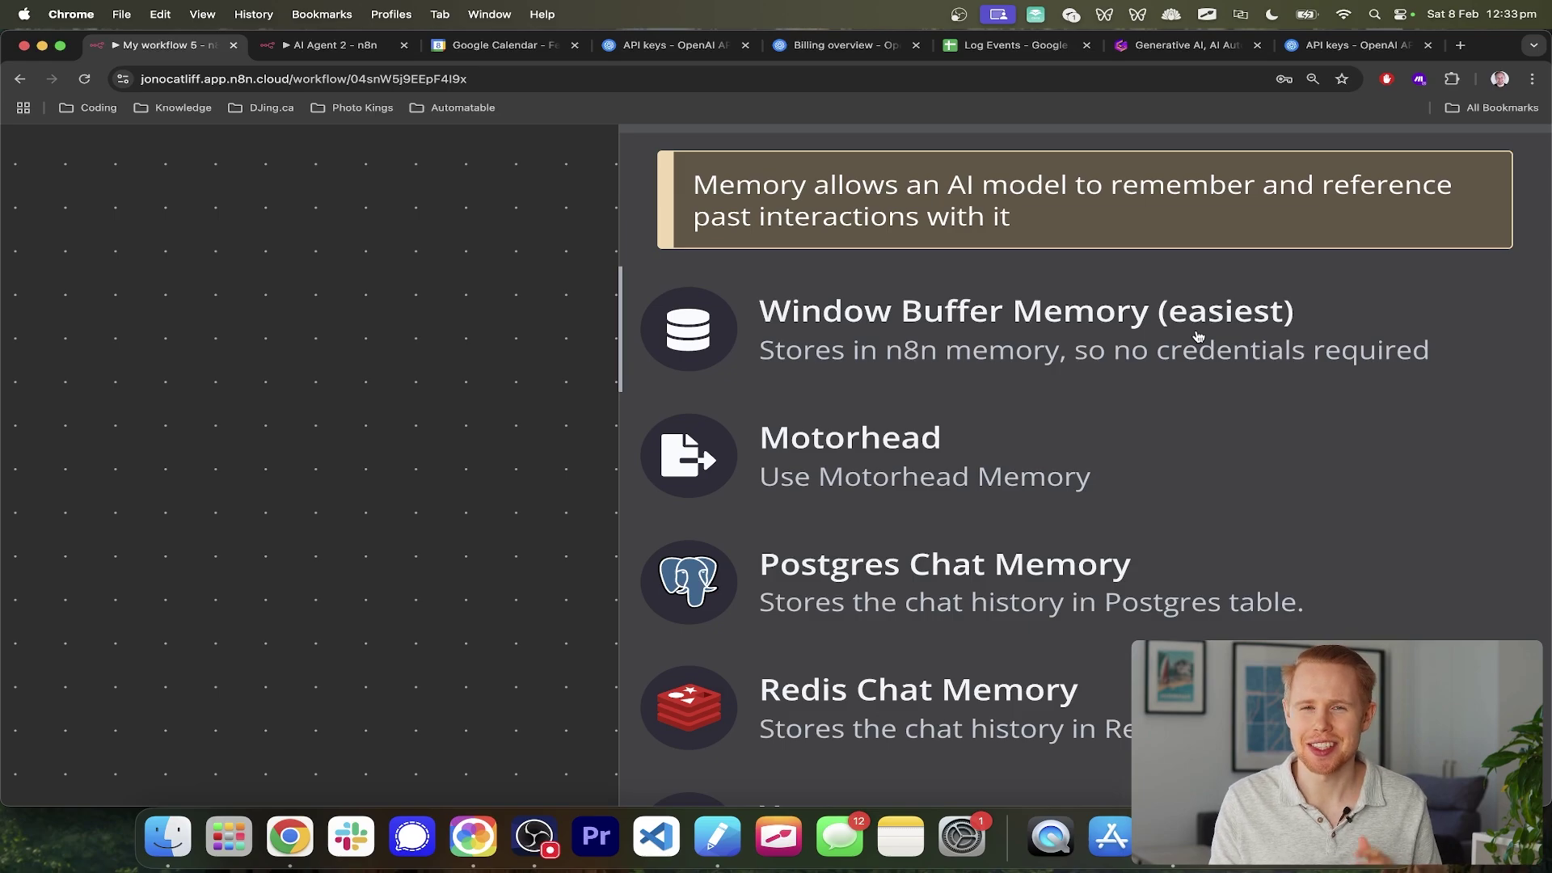
pyautogui.scroll(-5, 1198, 337)
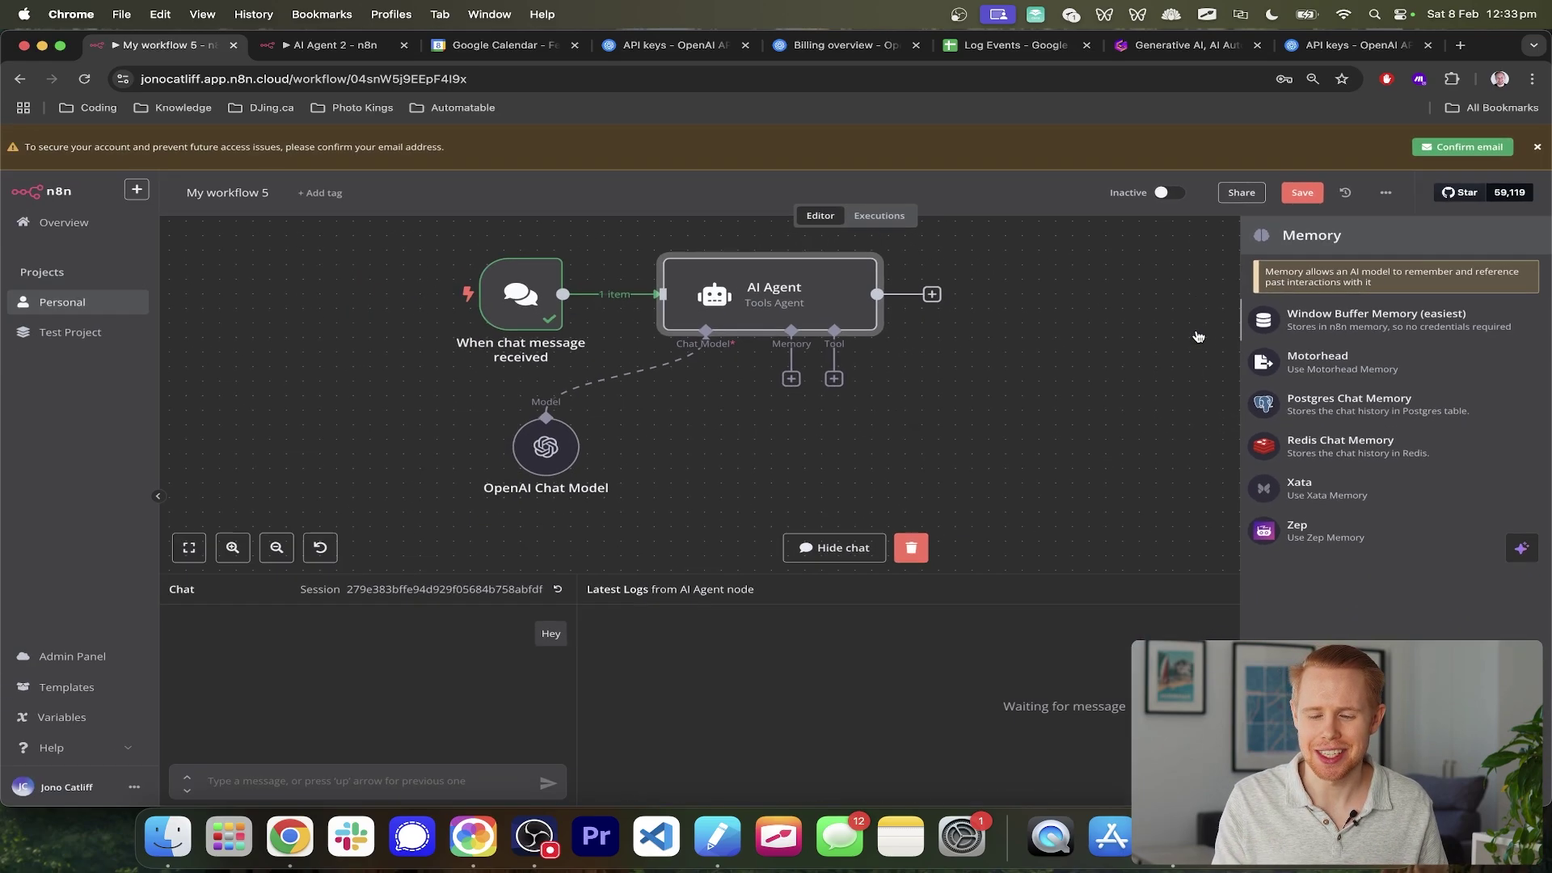
pyautogui.click(1323, 334)
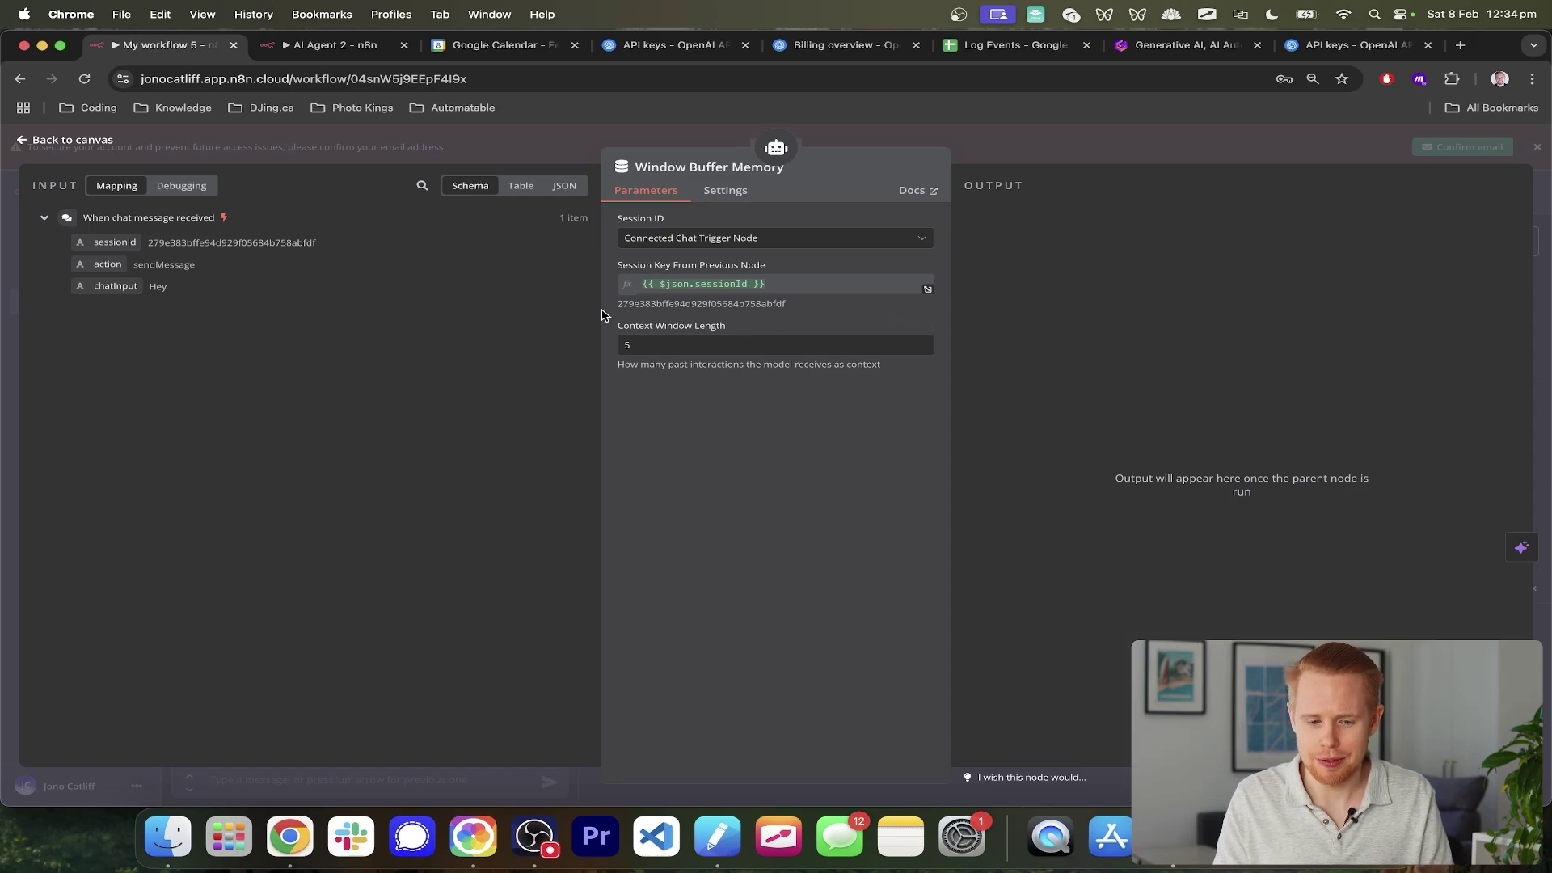
pyautogui.click(1544, 313)
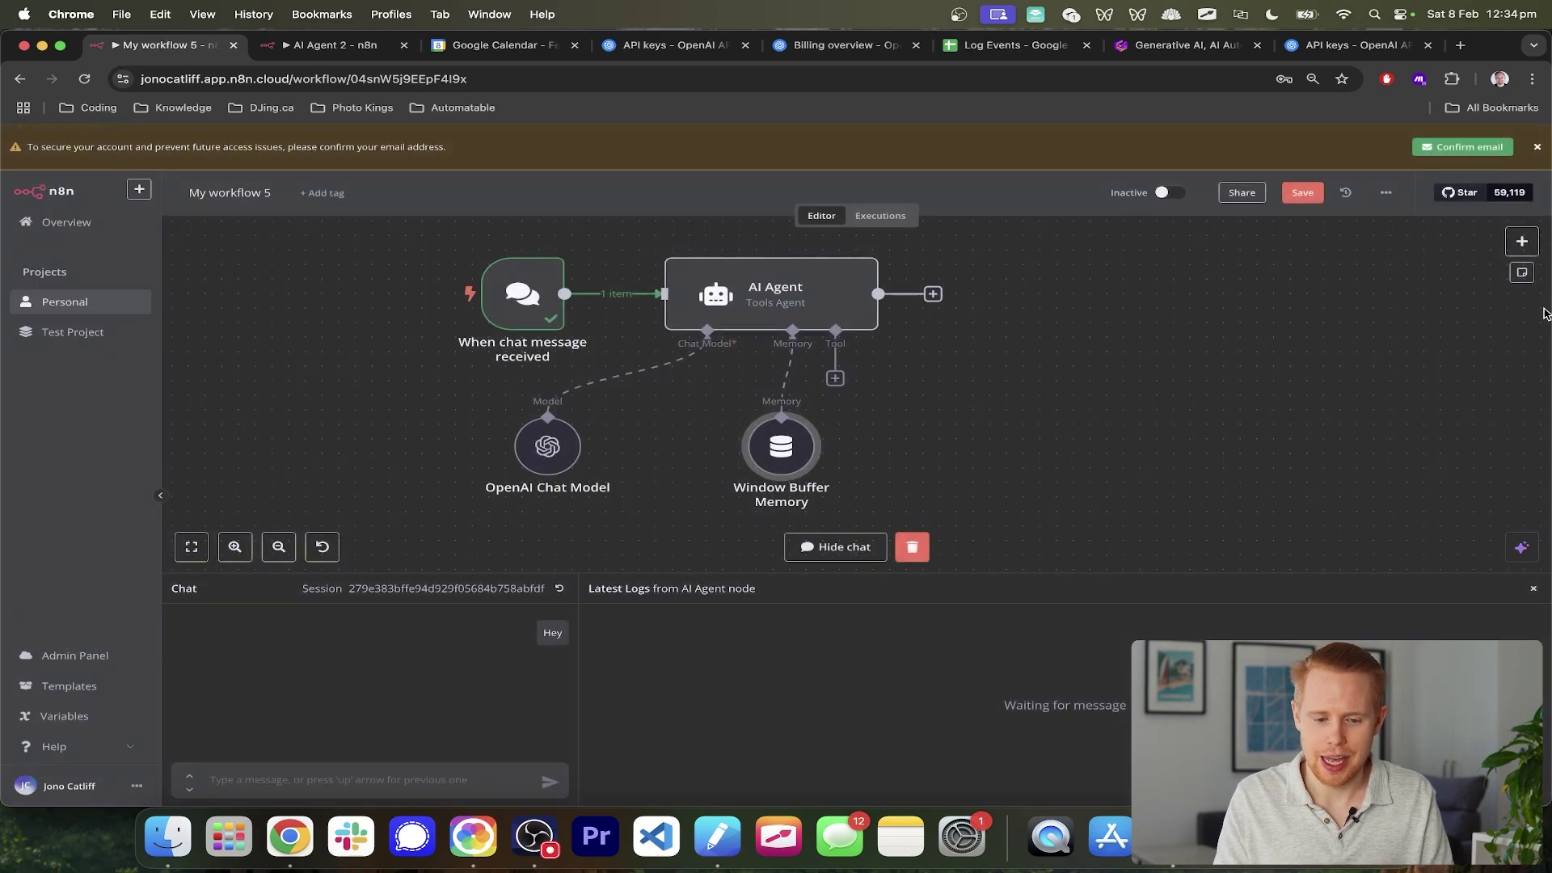
pyautogui.moveTo(789, 453); pyautogui.dragTo(690, 452)
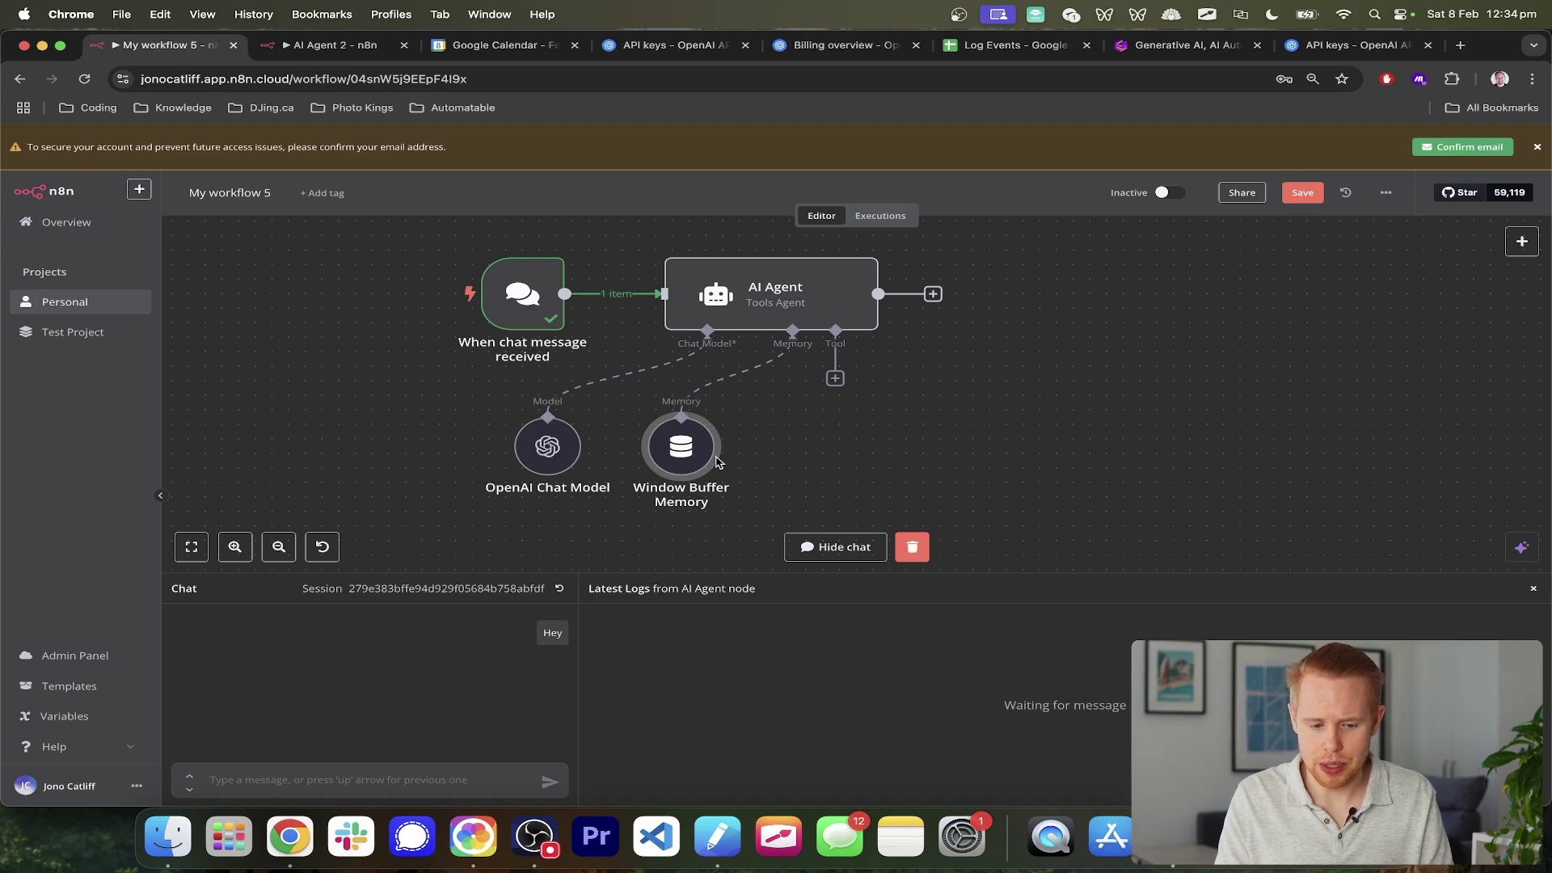
# - Ask the agent 'Hey, what is the capital city of Ontario?' in the chat
pyautogui.click(374, 782)
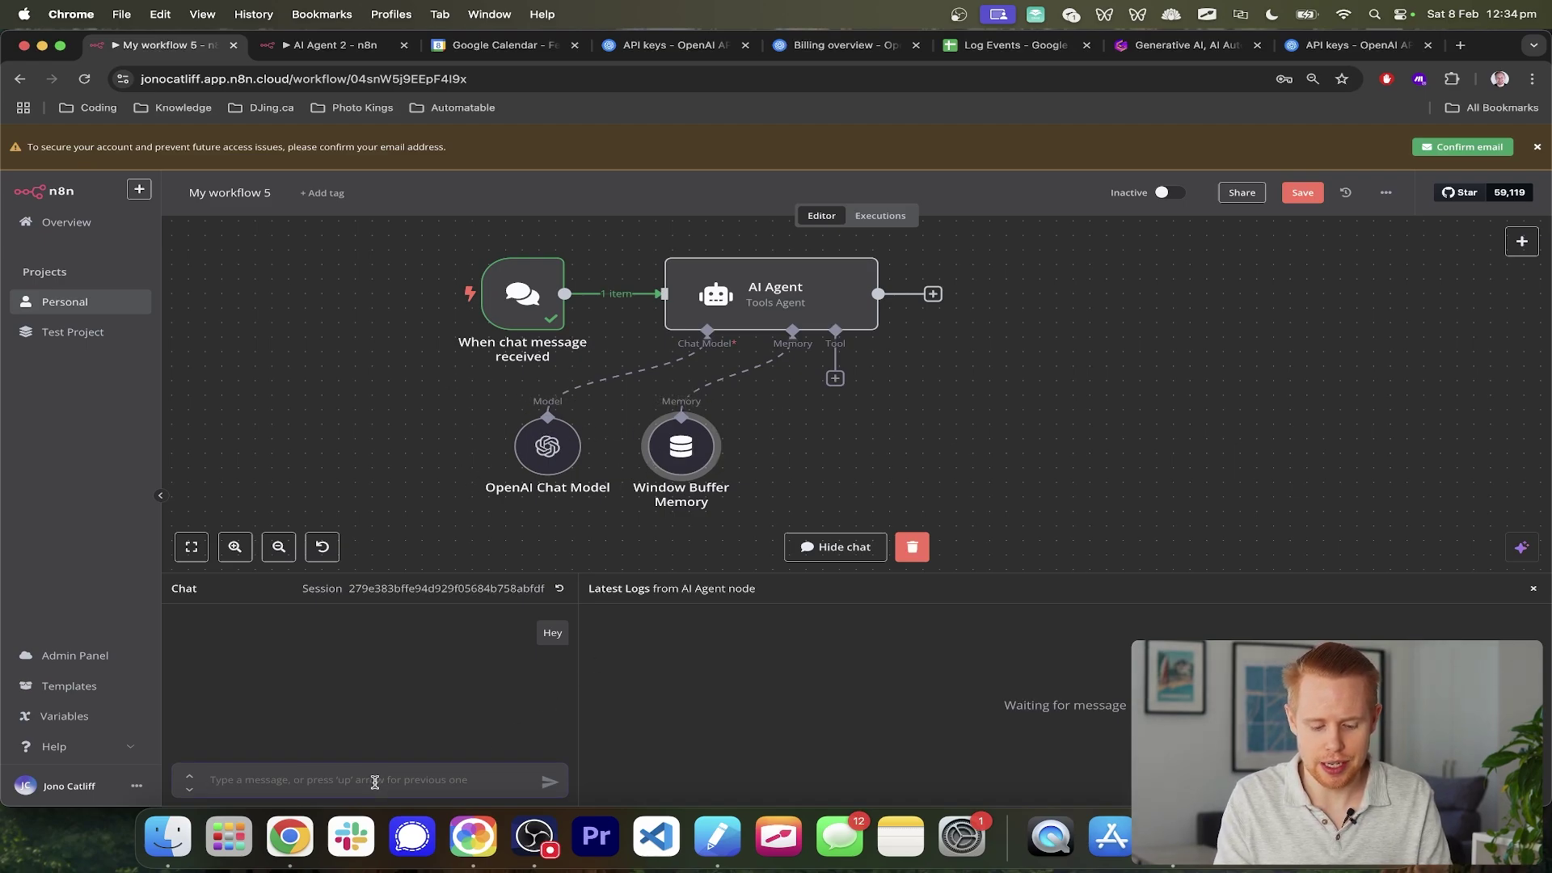
pyautogui.write('Hey, hows it going')
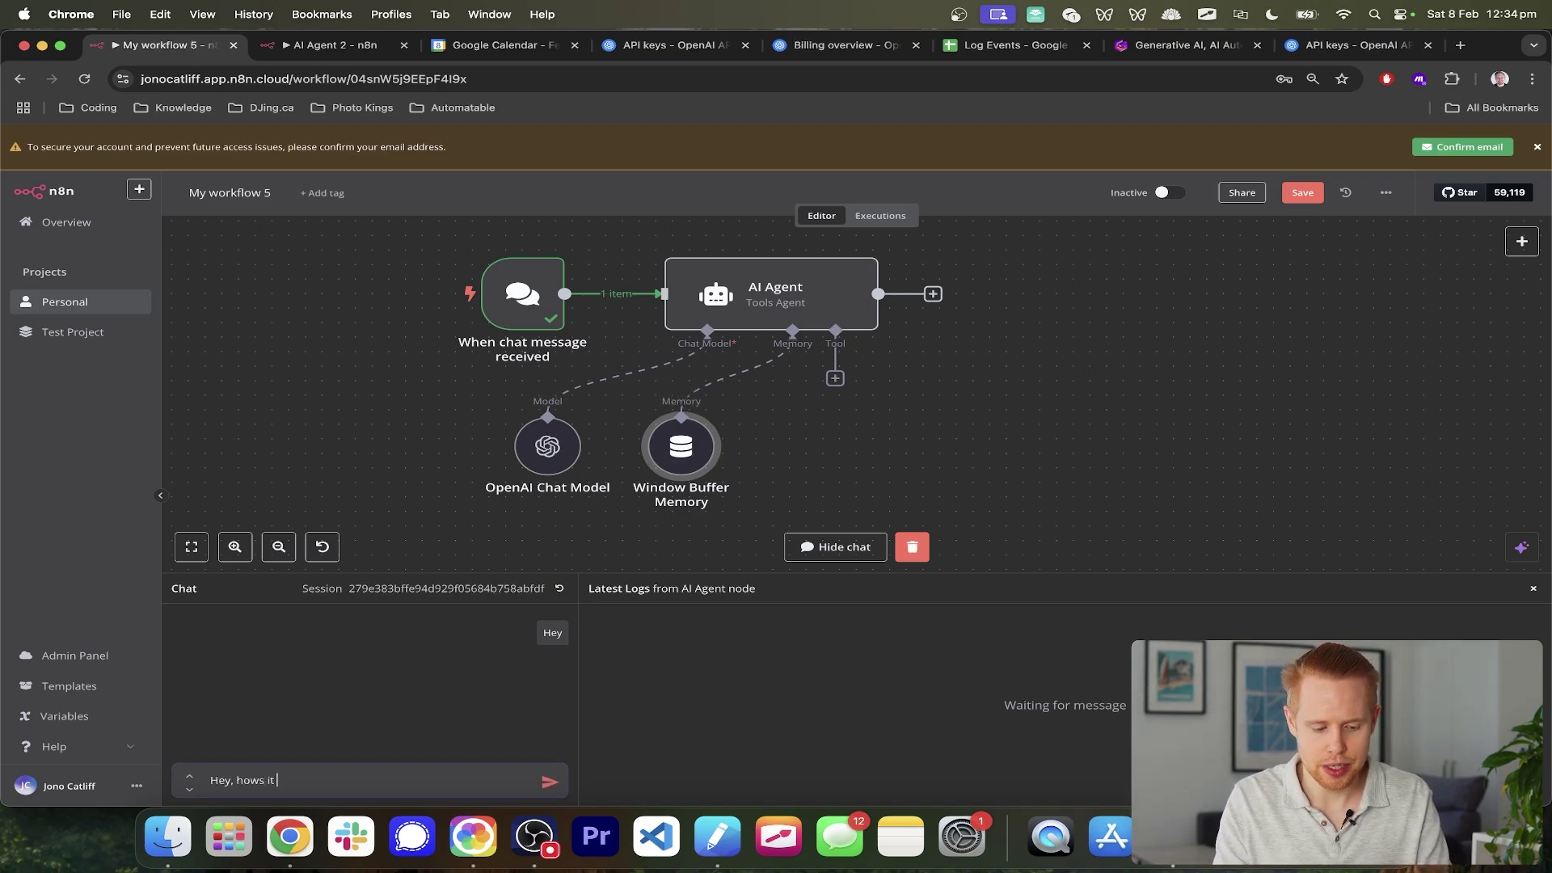
pyautogui.hotkey('alt', 'BackSpace')
pyautogui.hotkey('alt', 'BackSpace')
pyautogui.hotkey('alt', 'BackSpace')
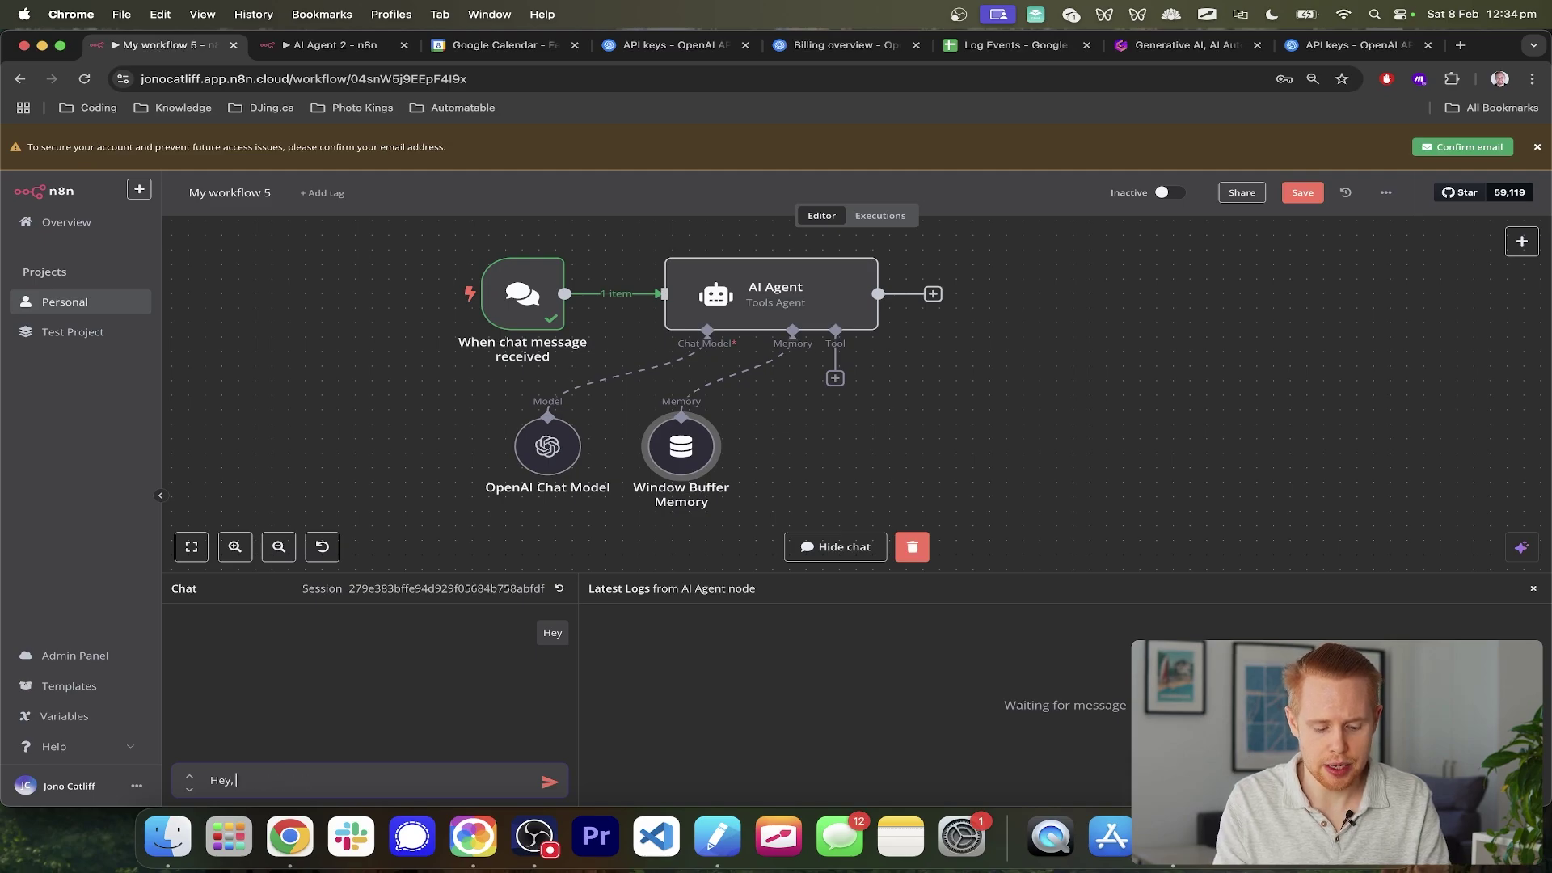
pyautogui.write('what is the cap')
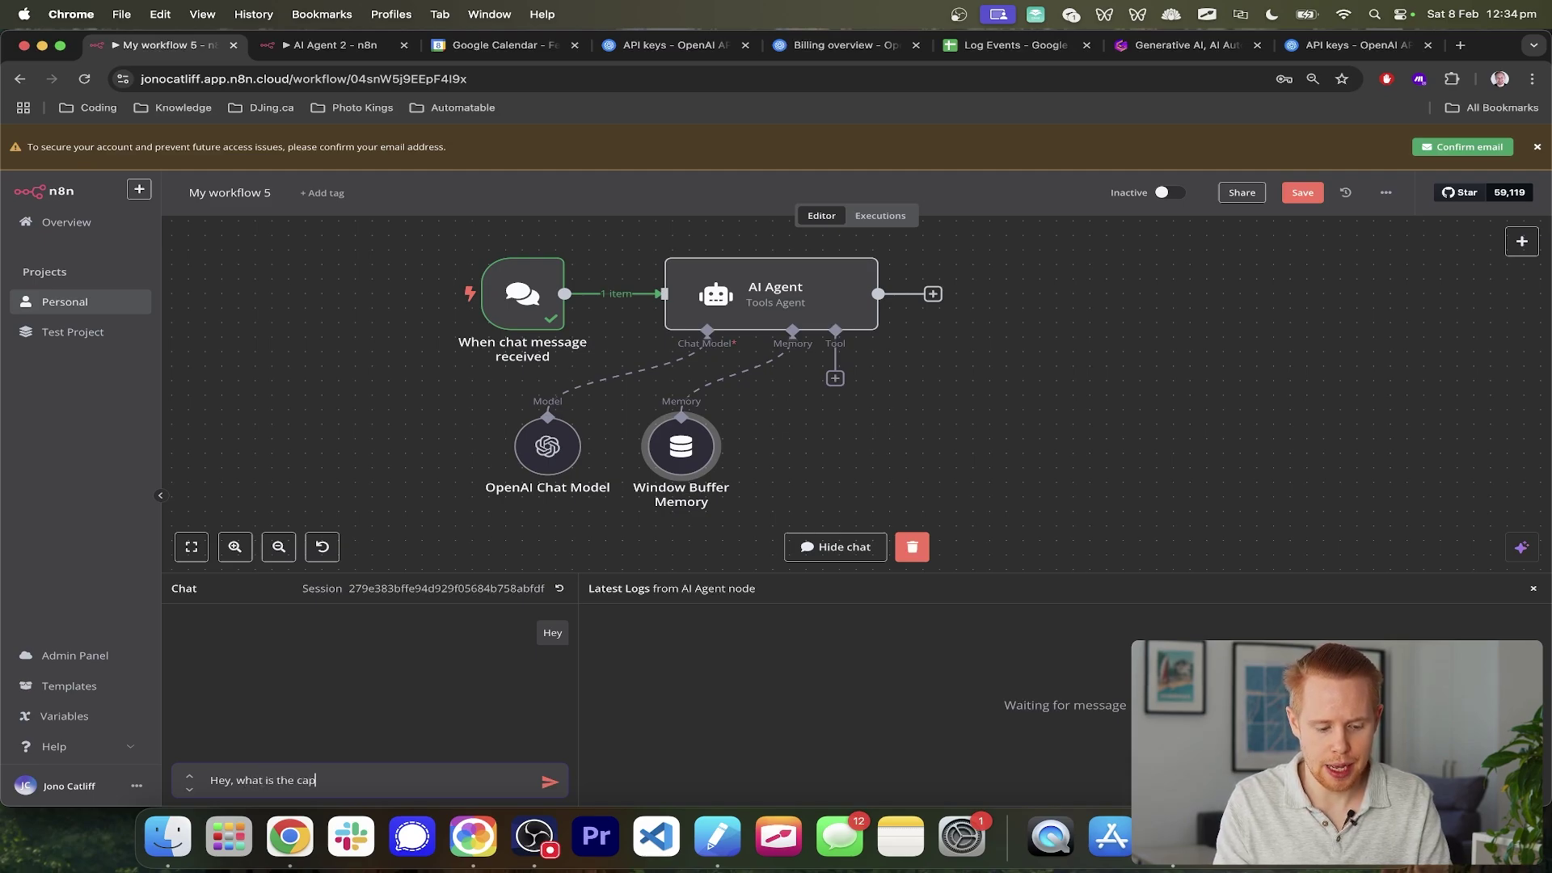
pyautogui.write('ital city of ')
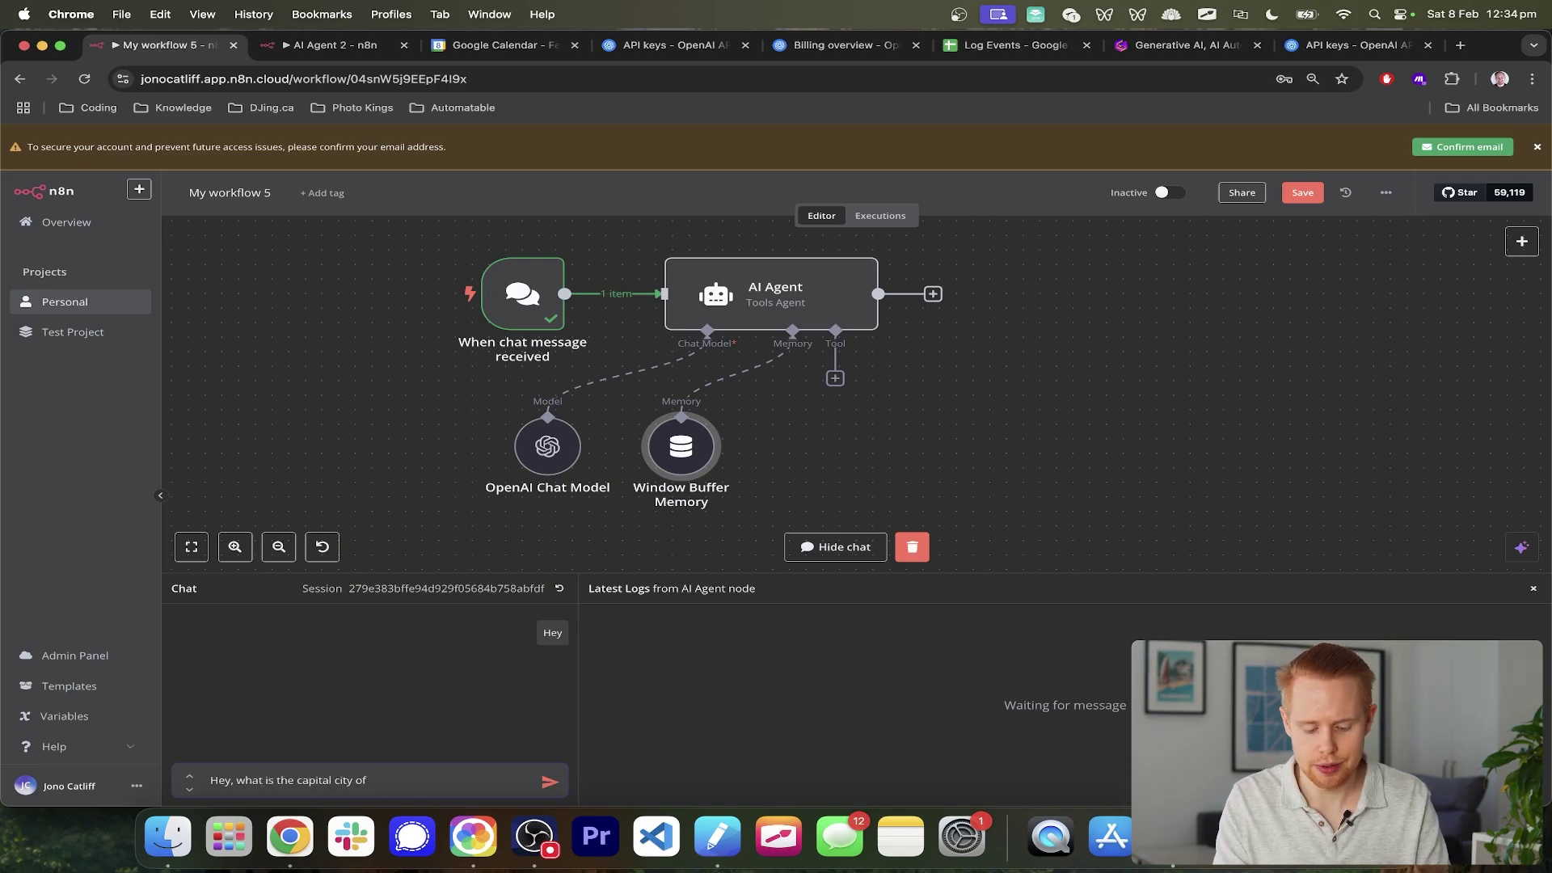
pyautogui.write('Ontario?')
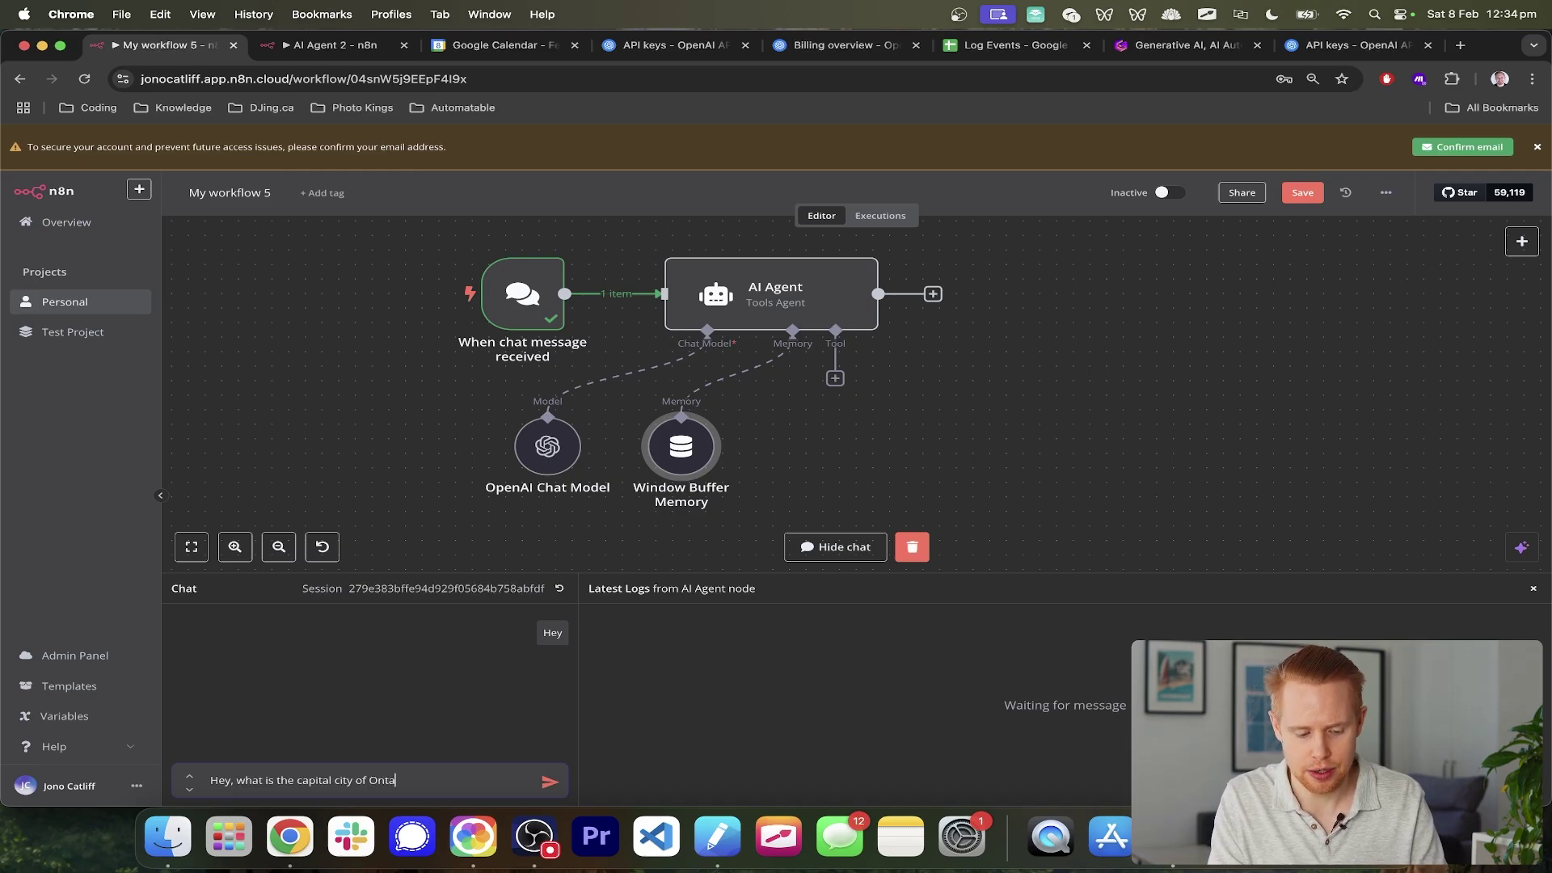
pyautogui.press('Return')
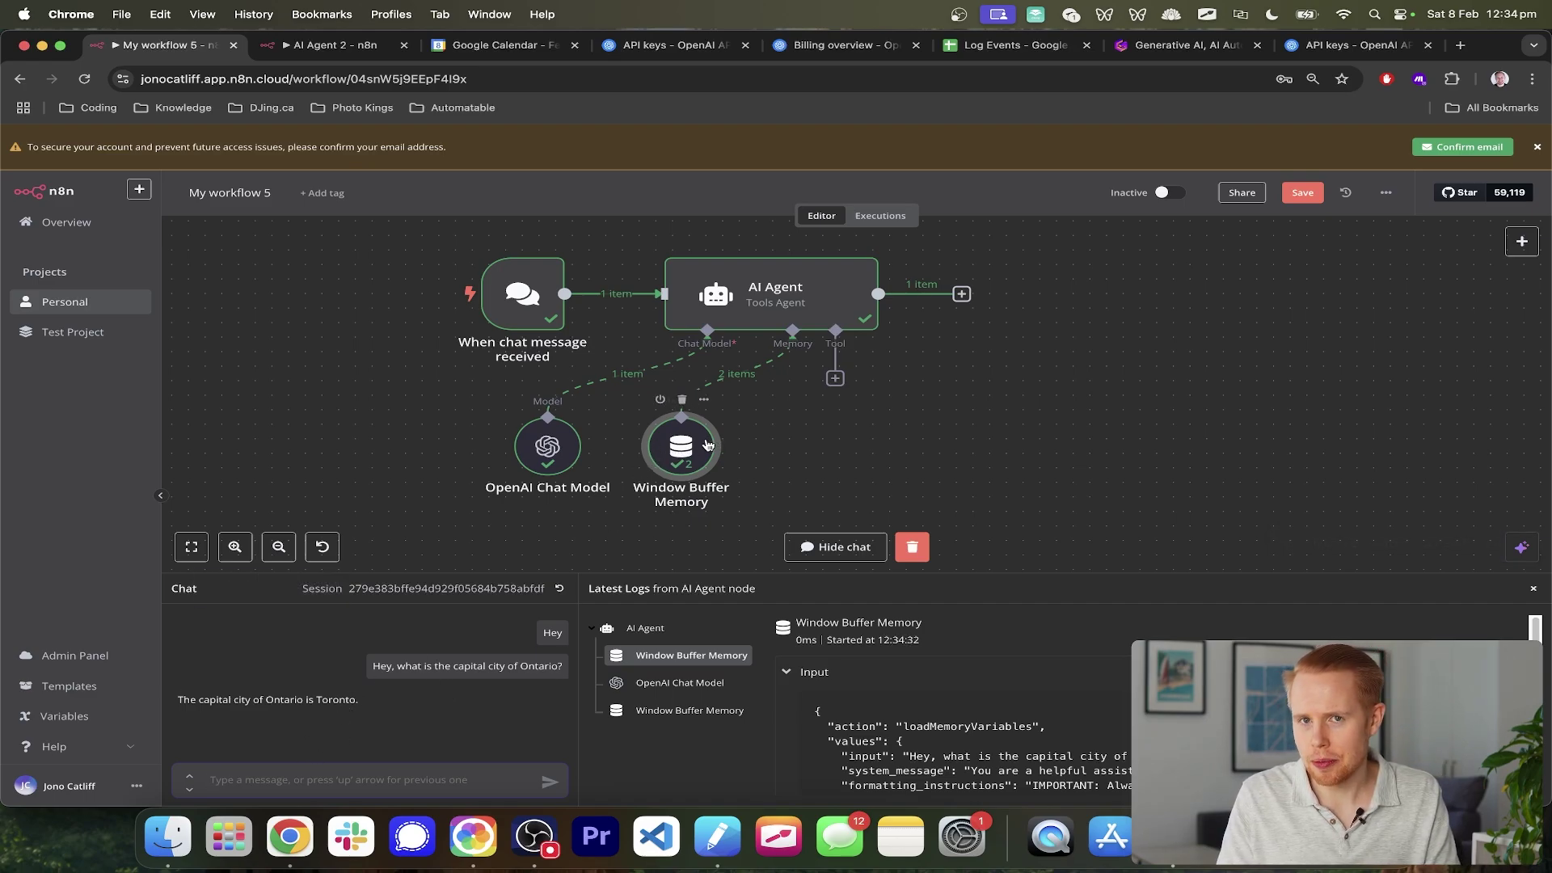
# - Send the follow-up 'What's the average temperature there' and review Toronto's seasonal averages
pyautogui.click(368, 768)
pyautogui.write("What's ")
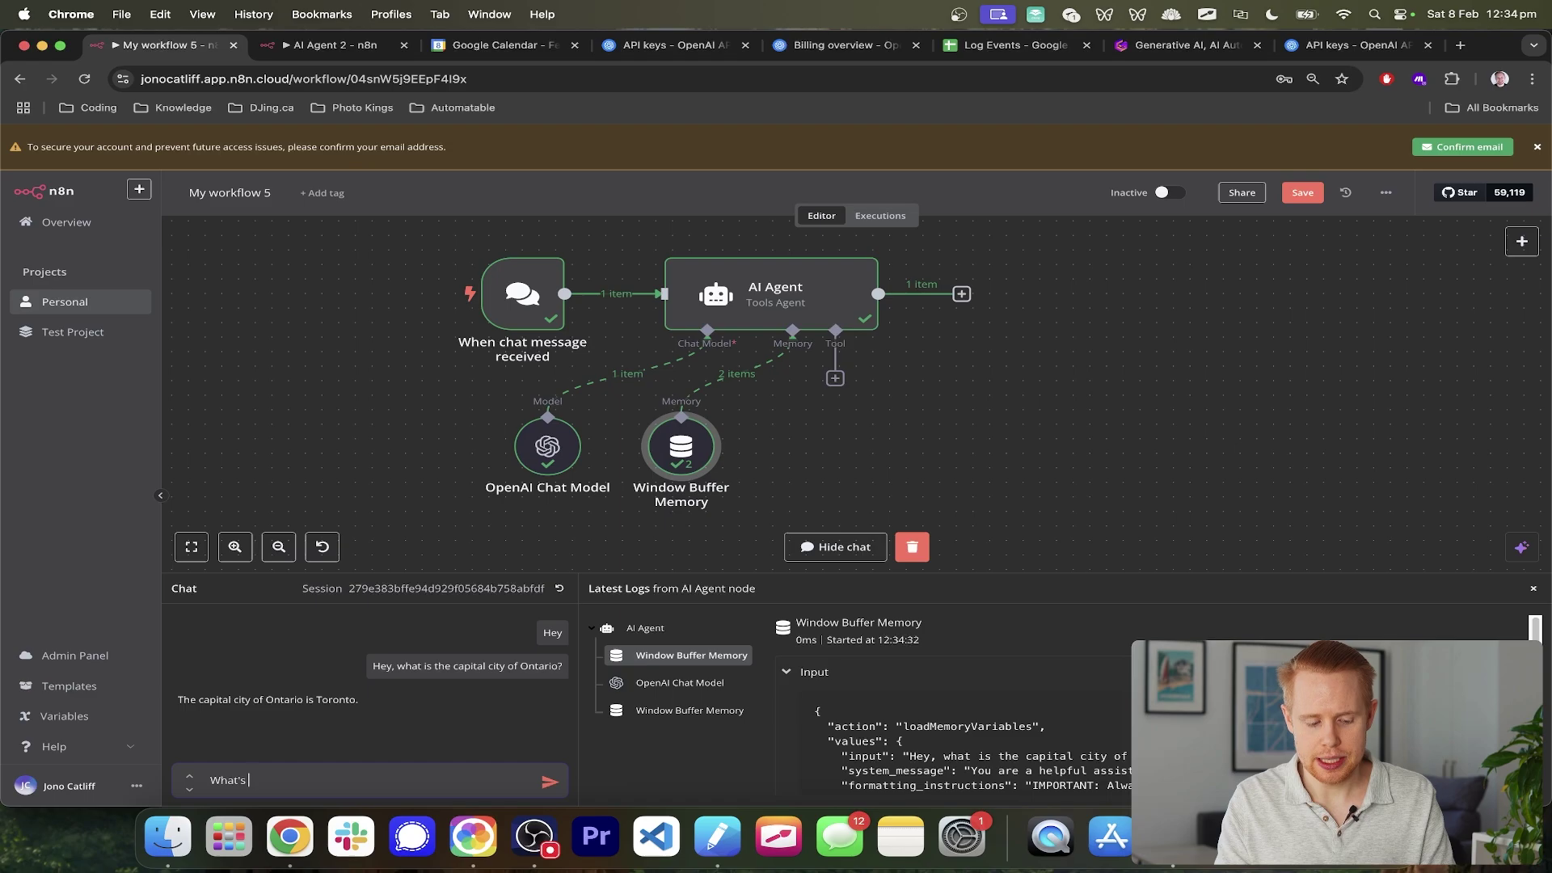
pyautogui.write('the ')
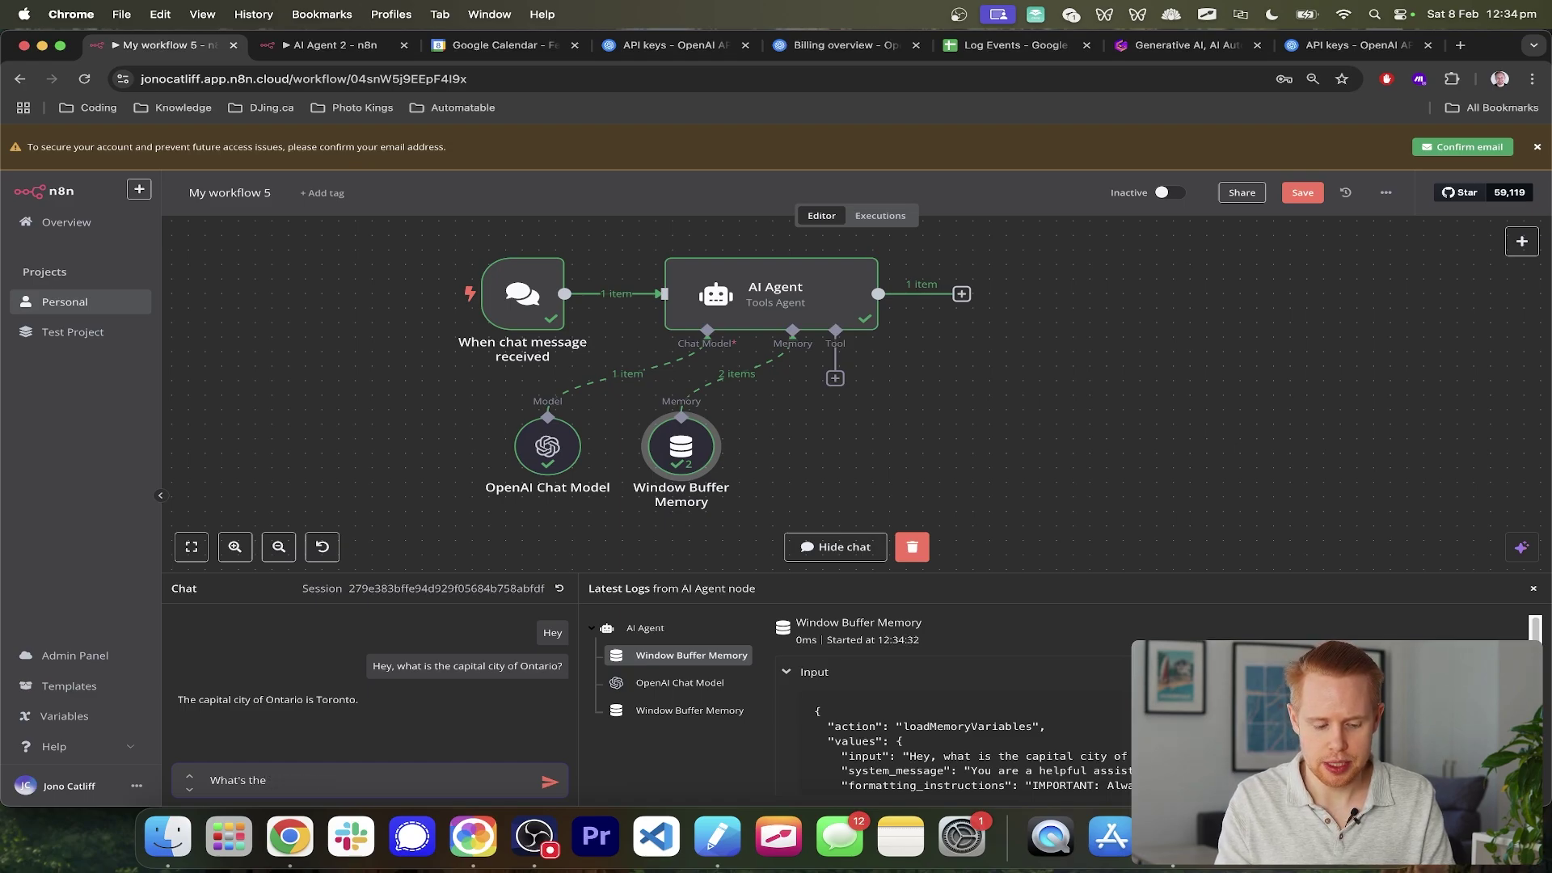
pyautogui.write('average temperatur')
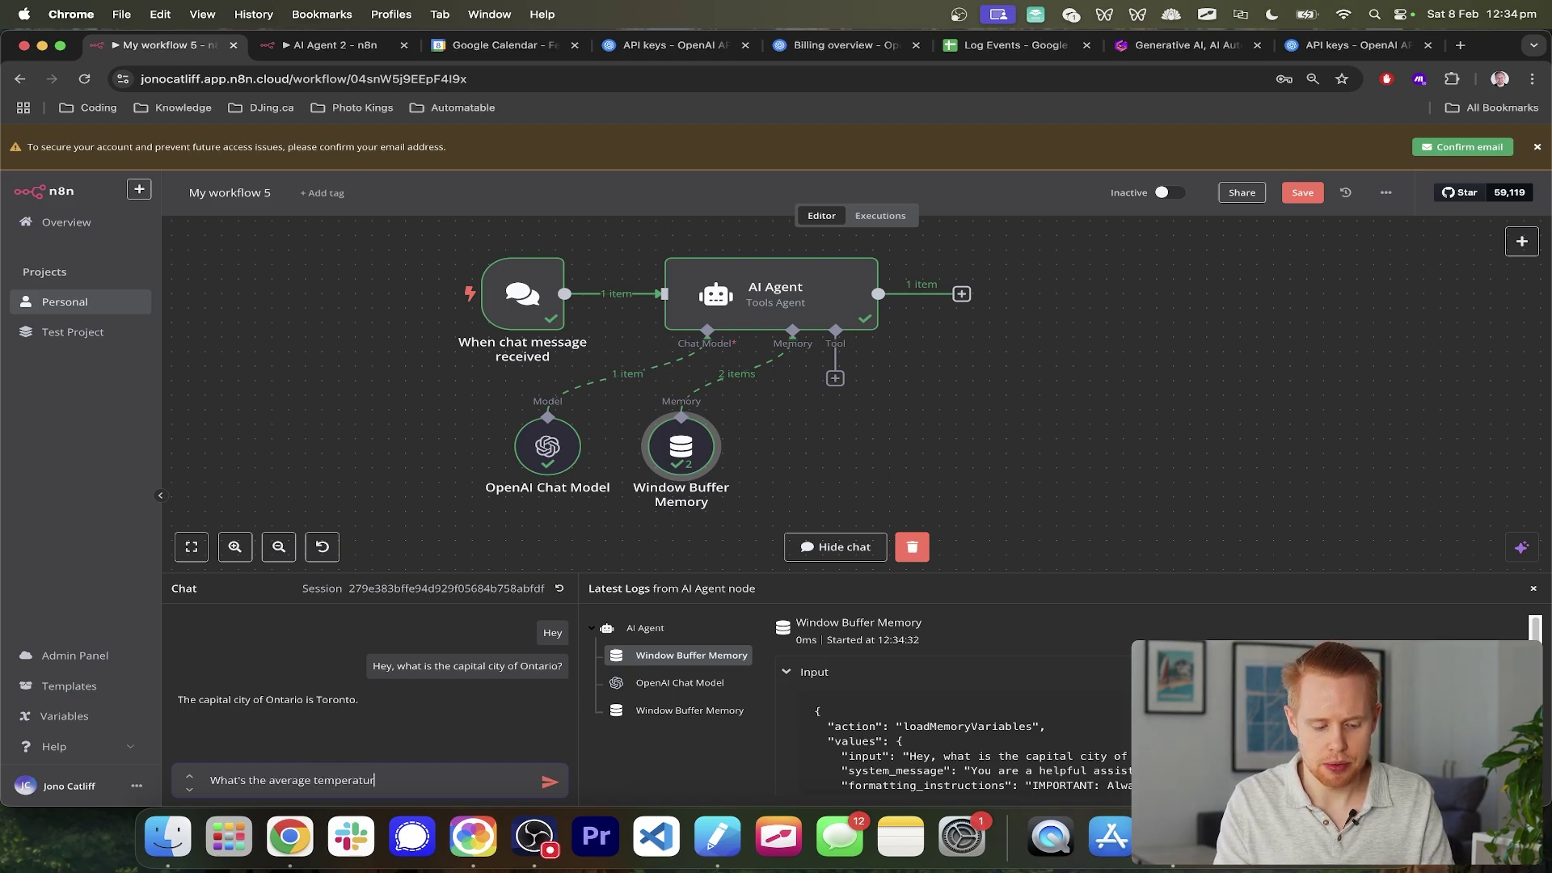
pyautogui.write('e there?')
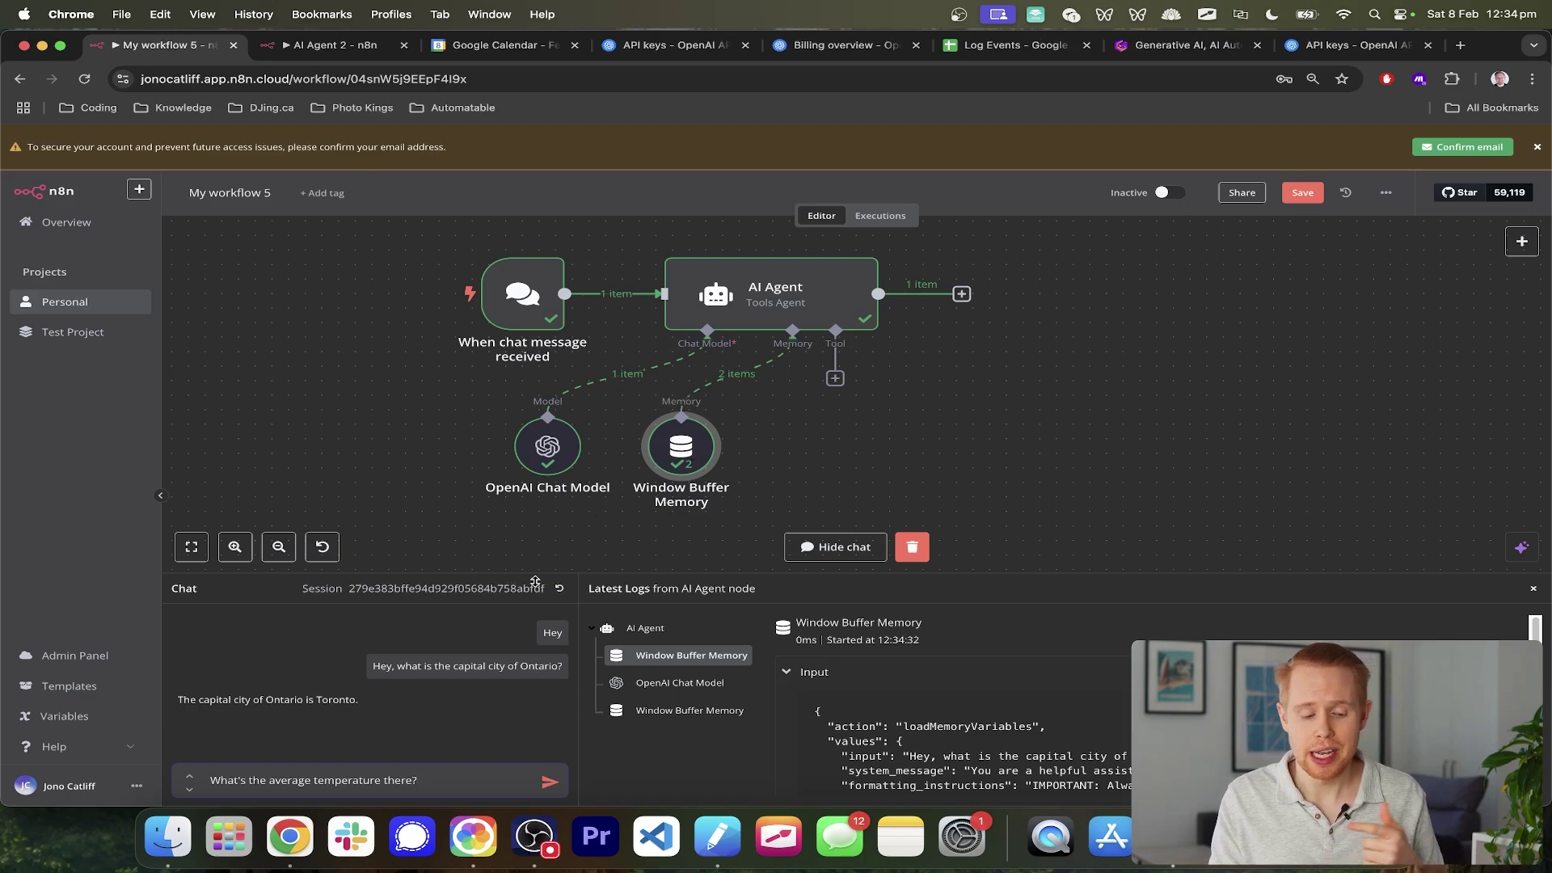
pyautogui.tripleClick(444, 668)
pyautogui.tripleClick(295, 702)
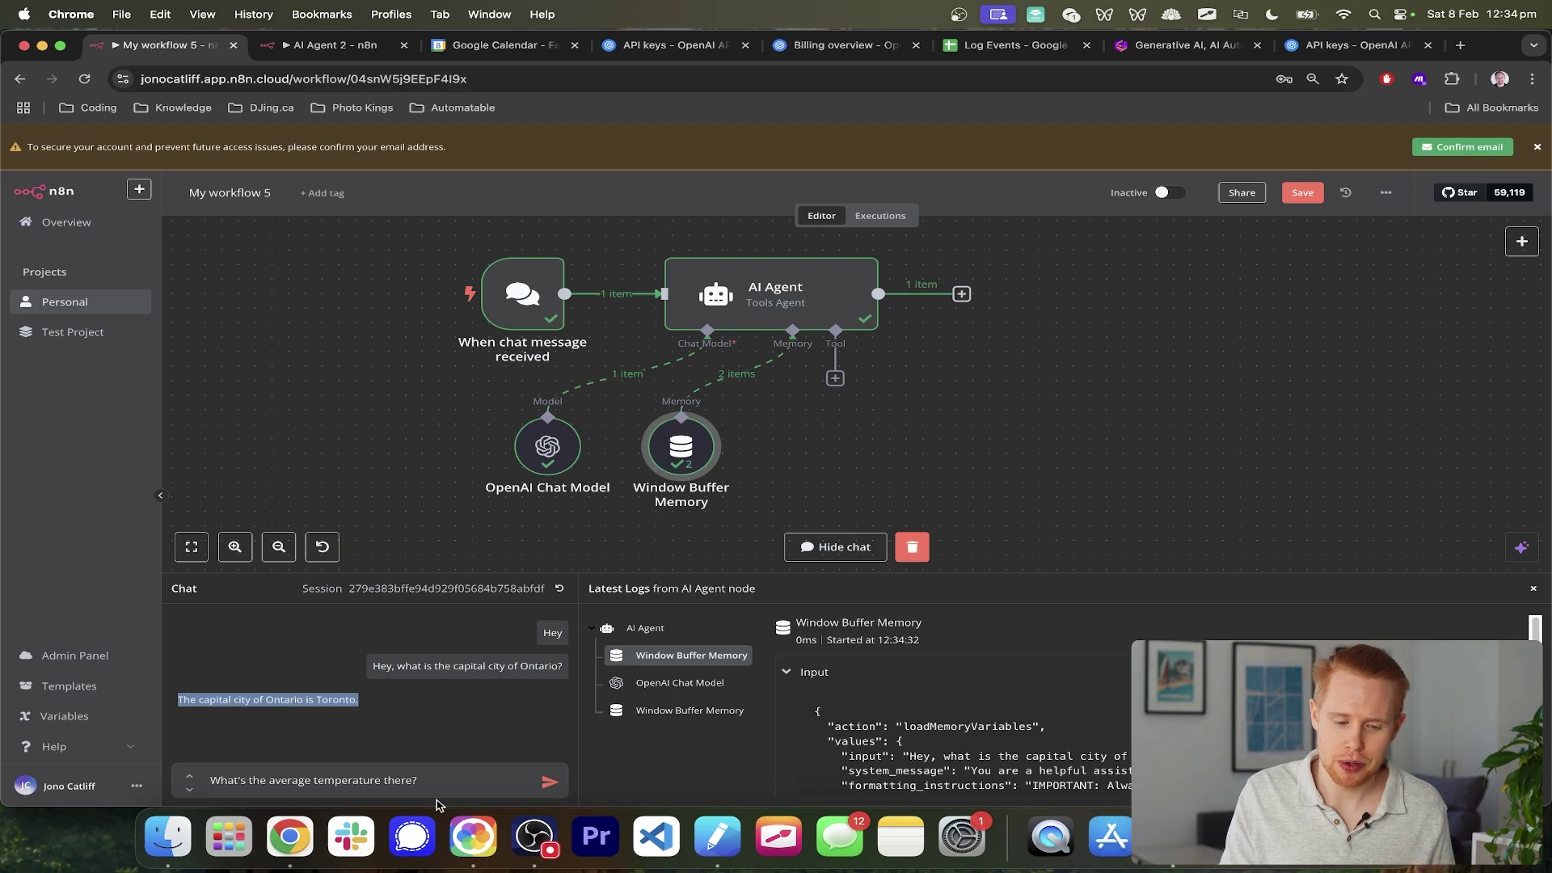
pyautogui.click(412, 781)
pyautogui.press('Return')
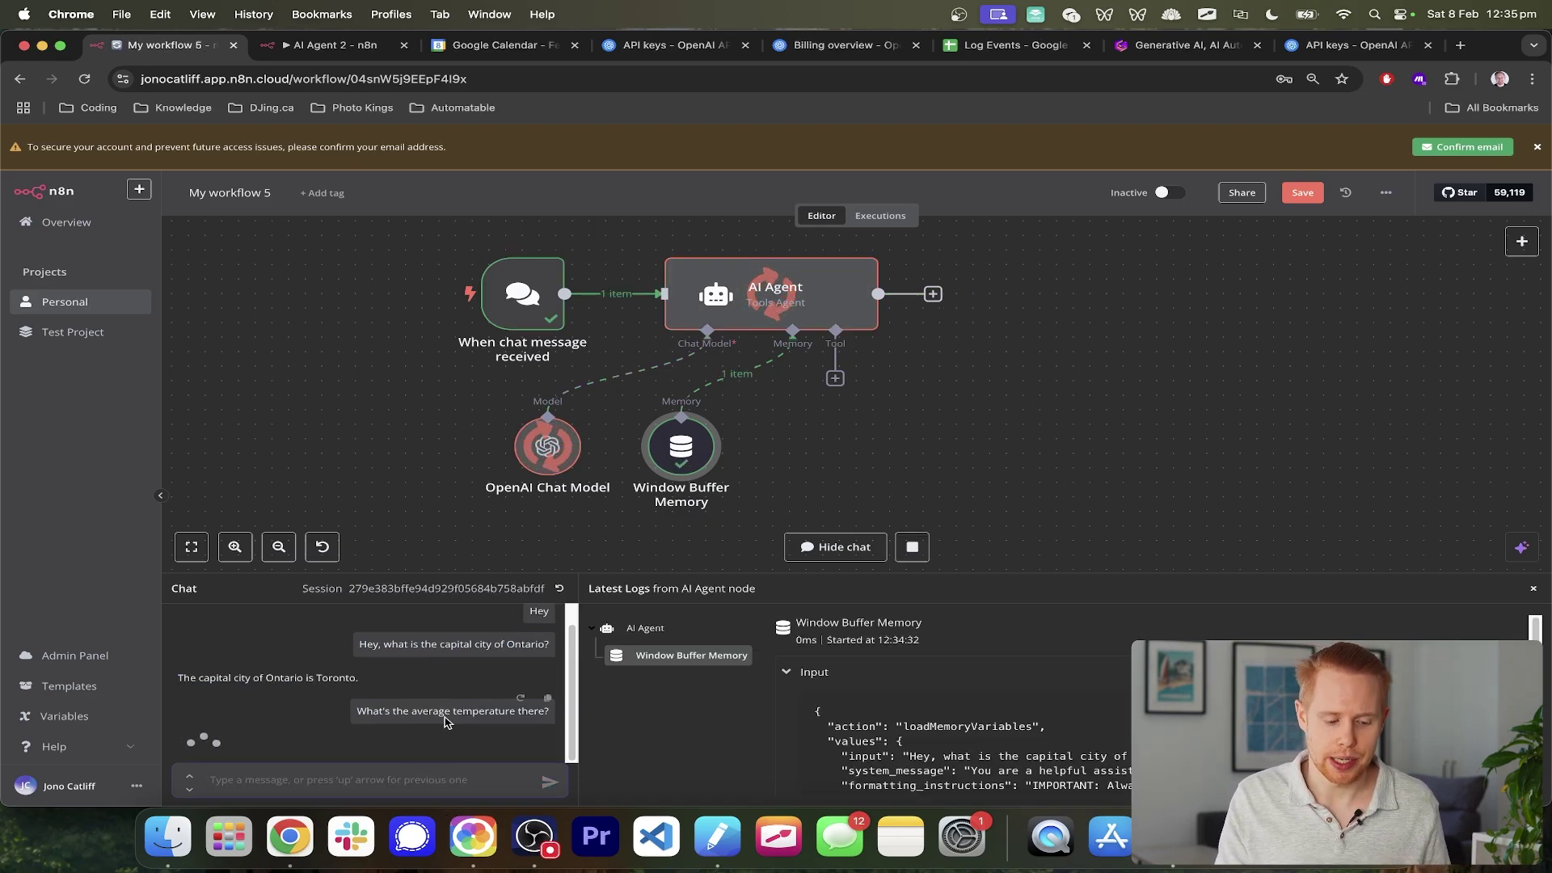
pyautogui.scroll(-1, 347, 726)
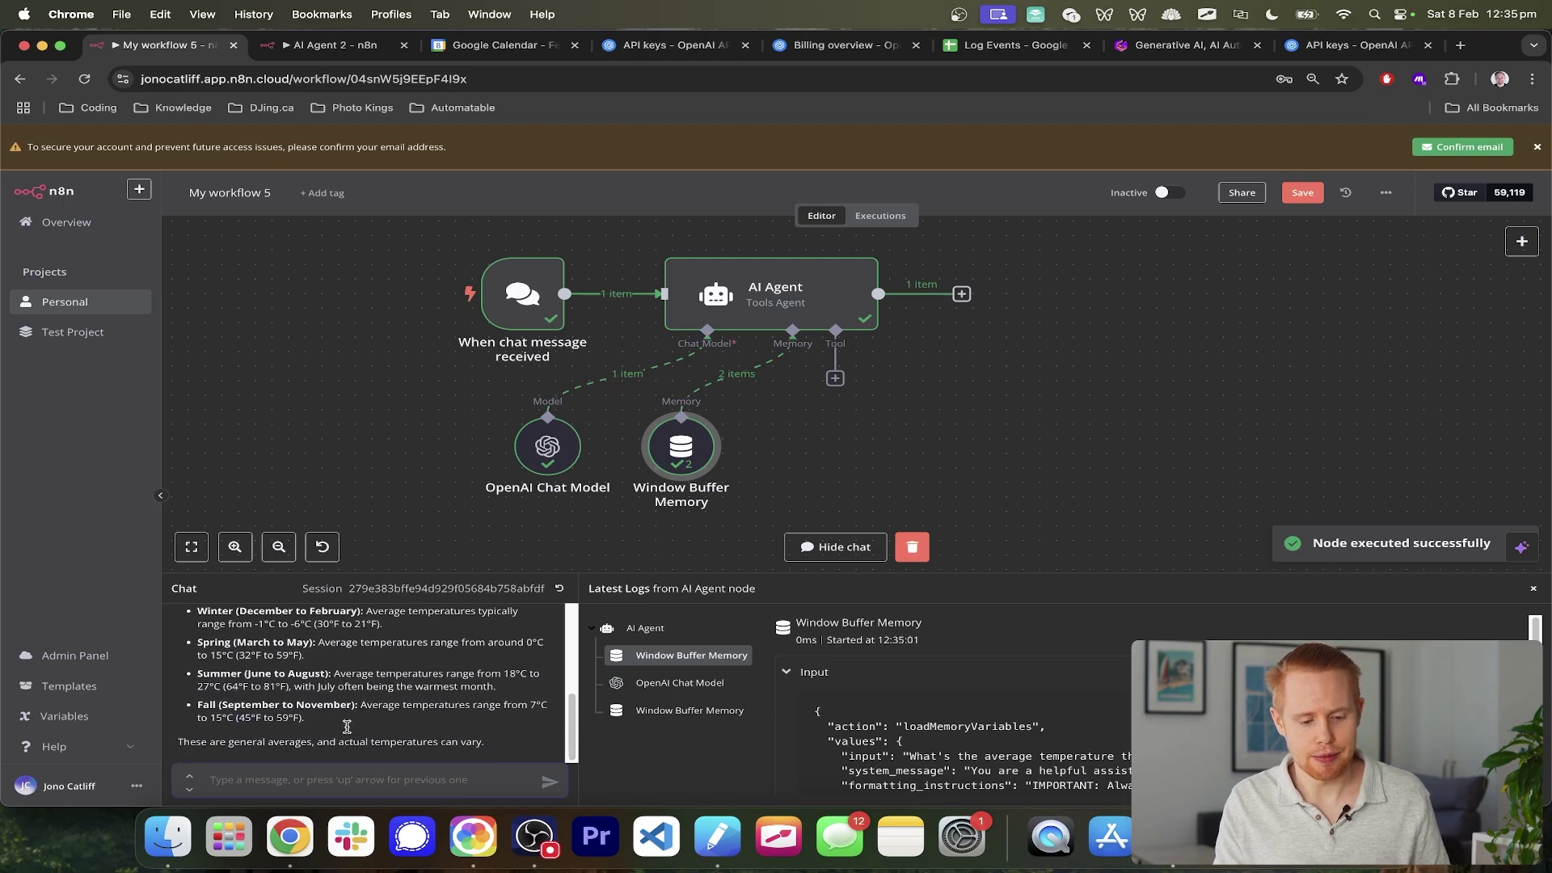
pyautogui.scroll(3, 348, 728)
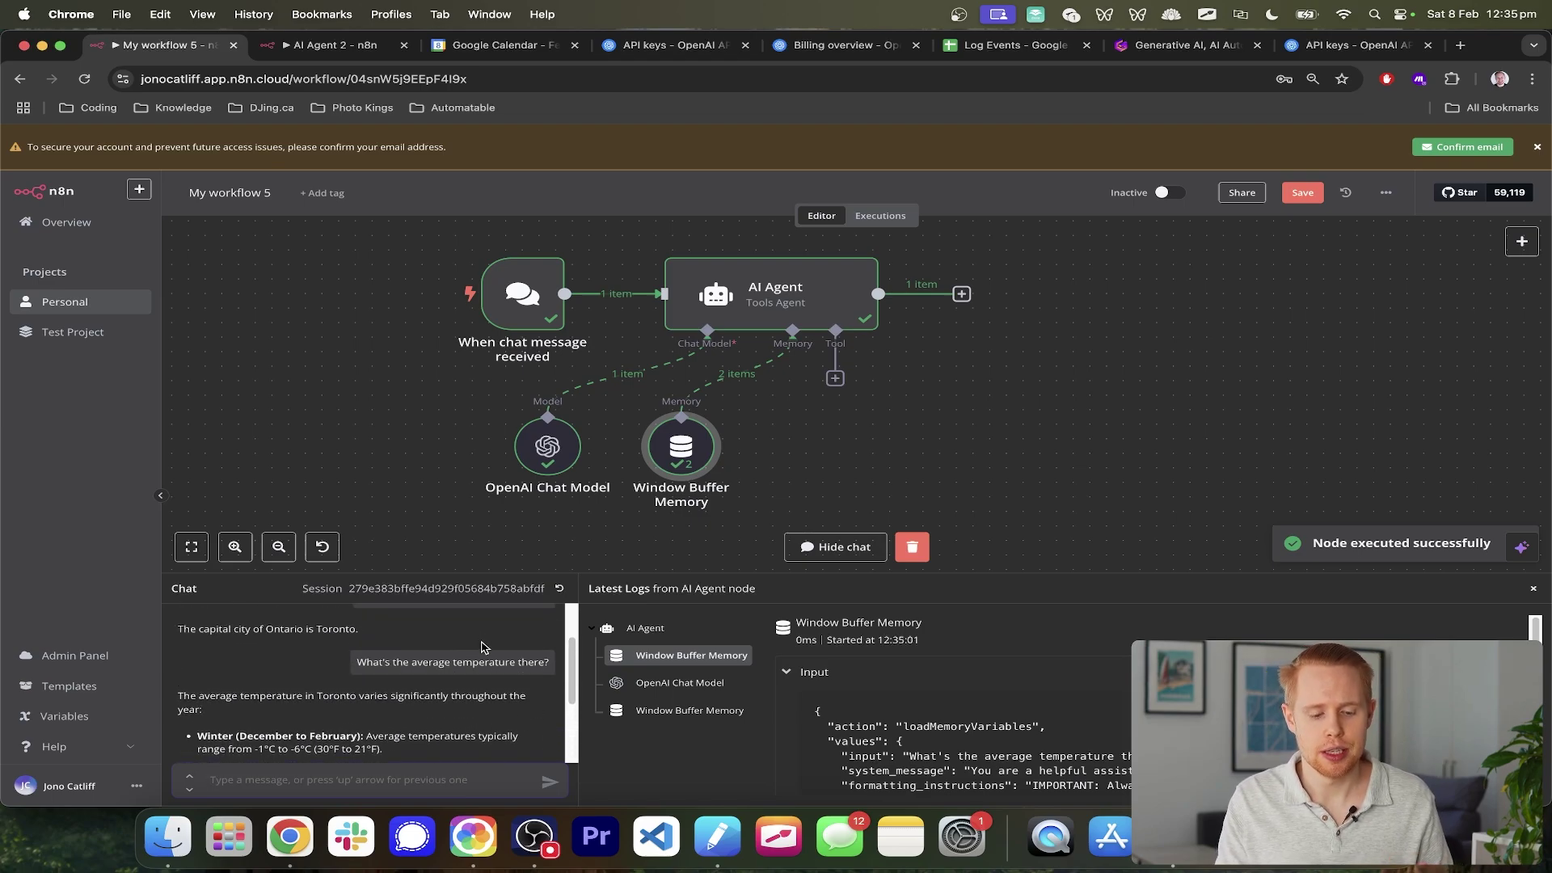
# - Set the Window Buffer Memory's context window length to 5
pyautogui.doubleClick(687, 464)
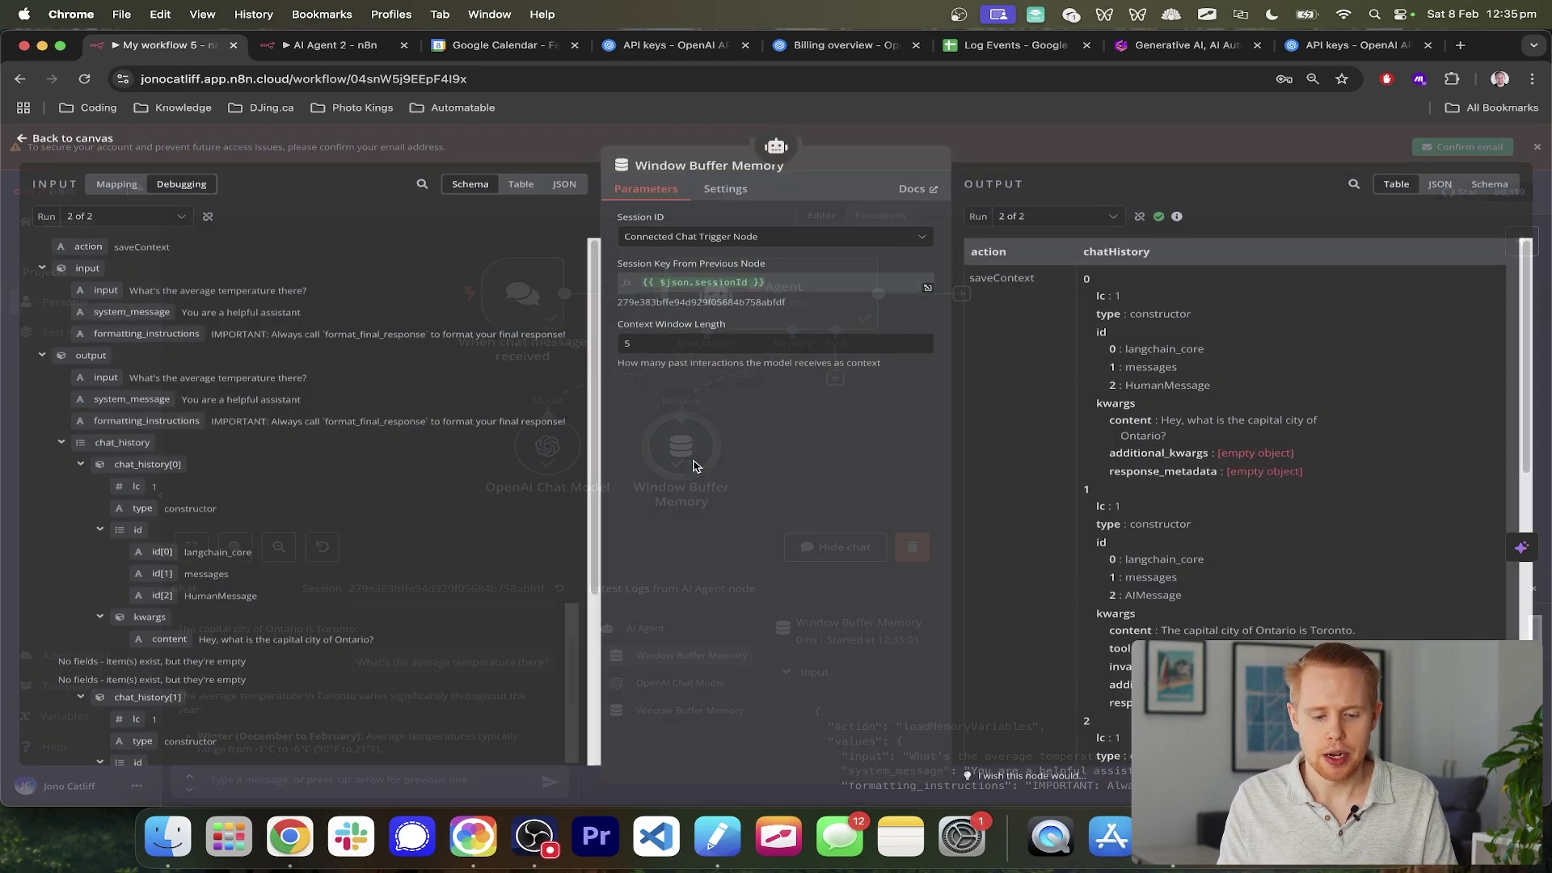
pyautogui.click(676, 345)
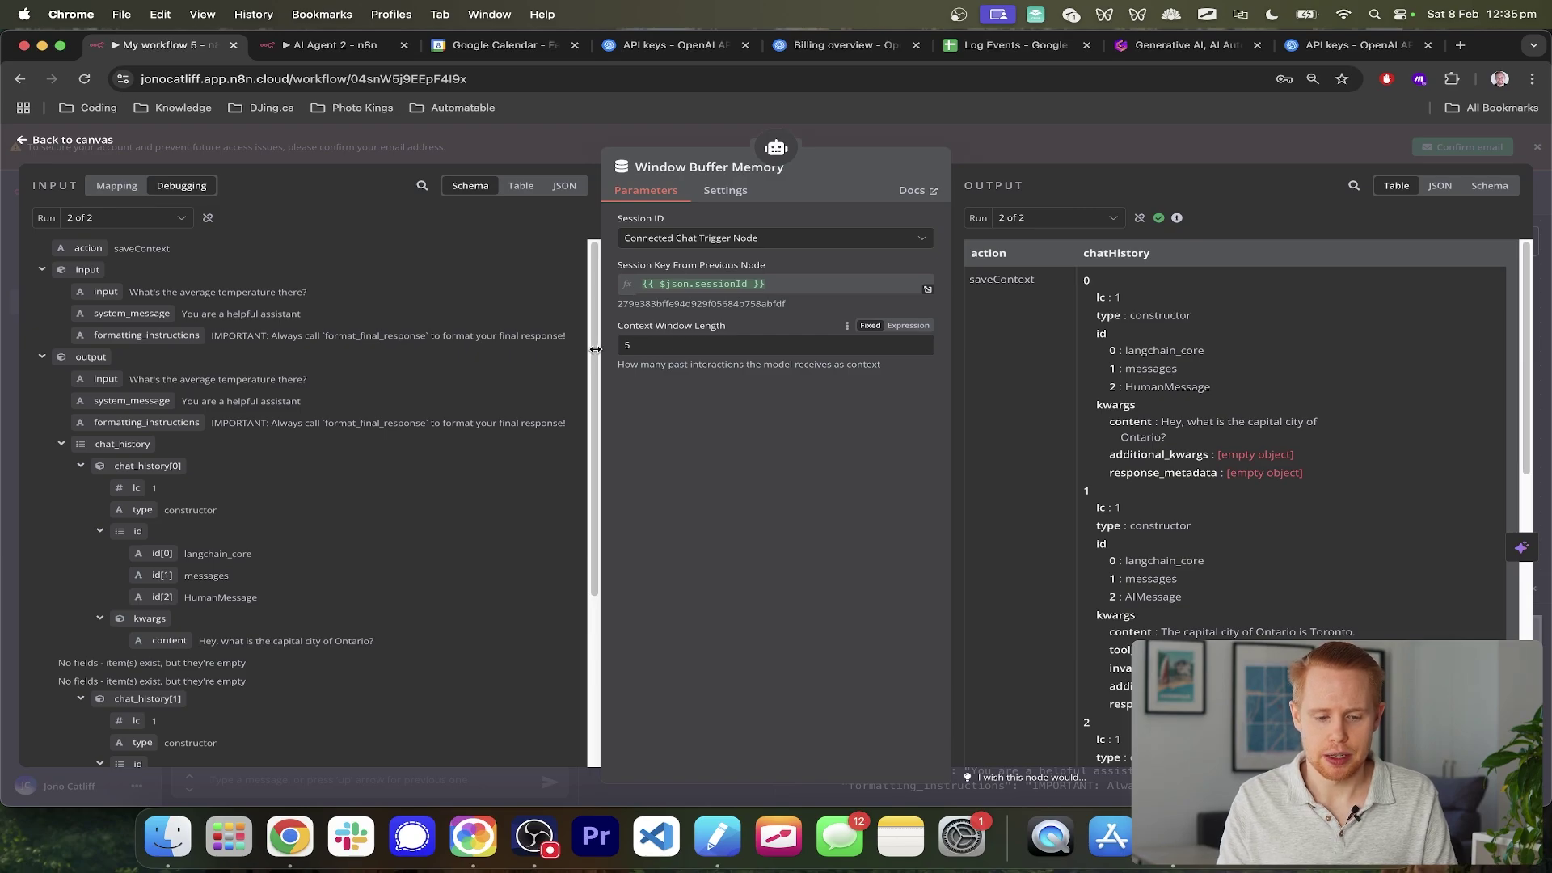
pyautogui.press('BackSpace')
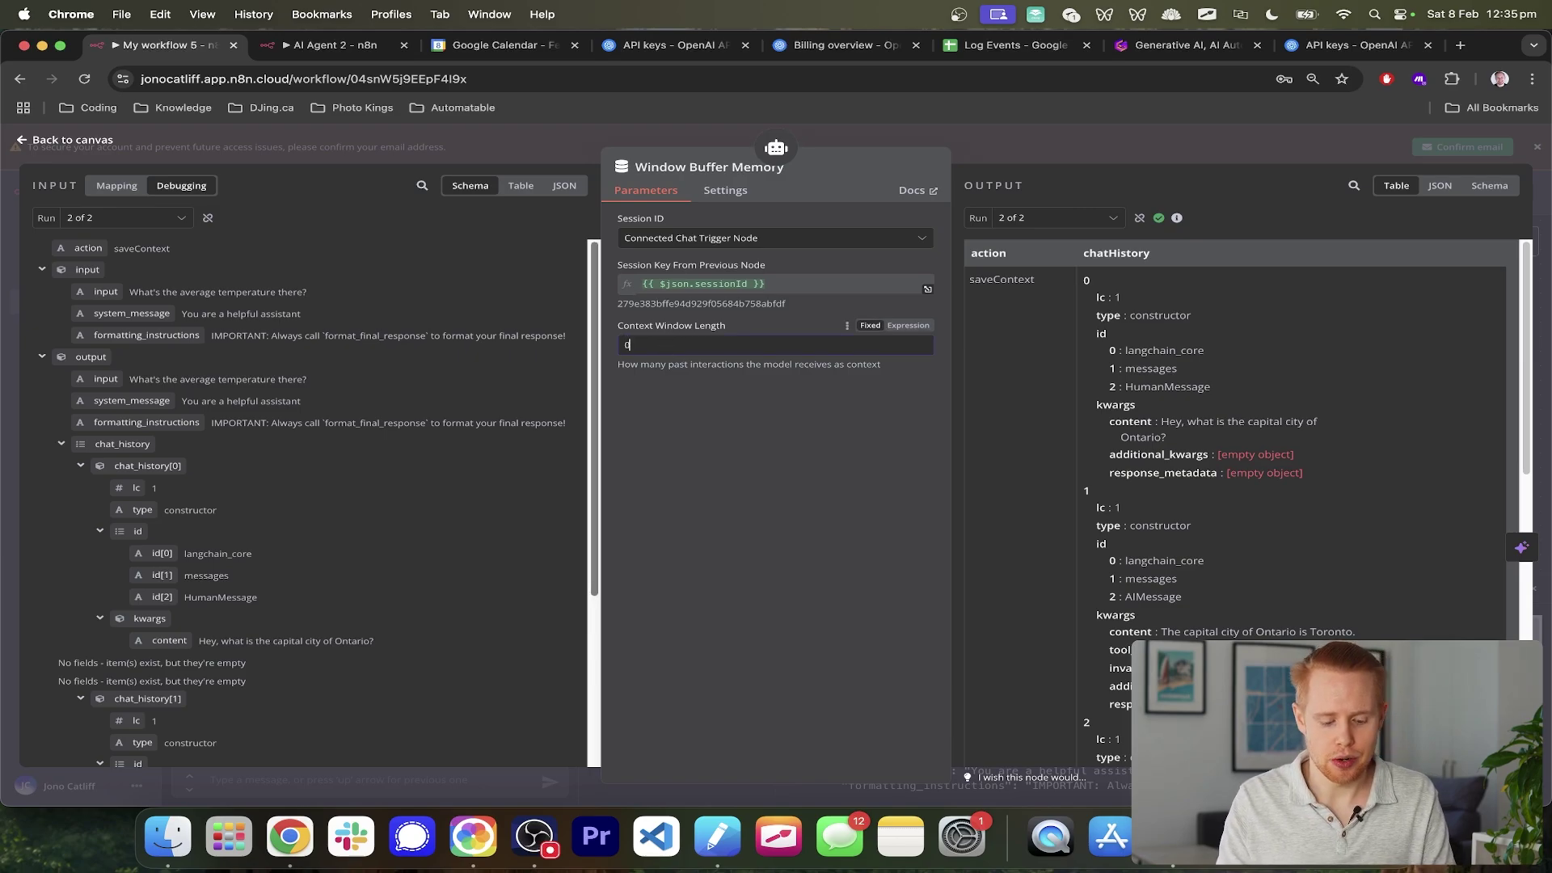
pyautogui.write('5')
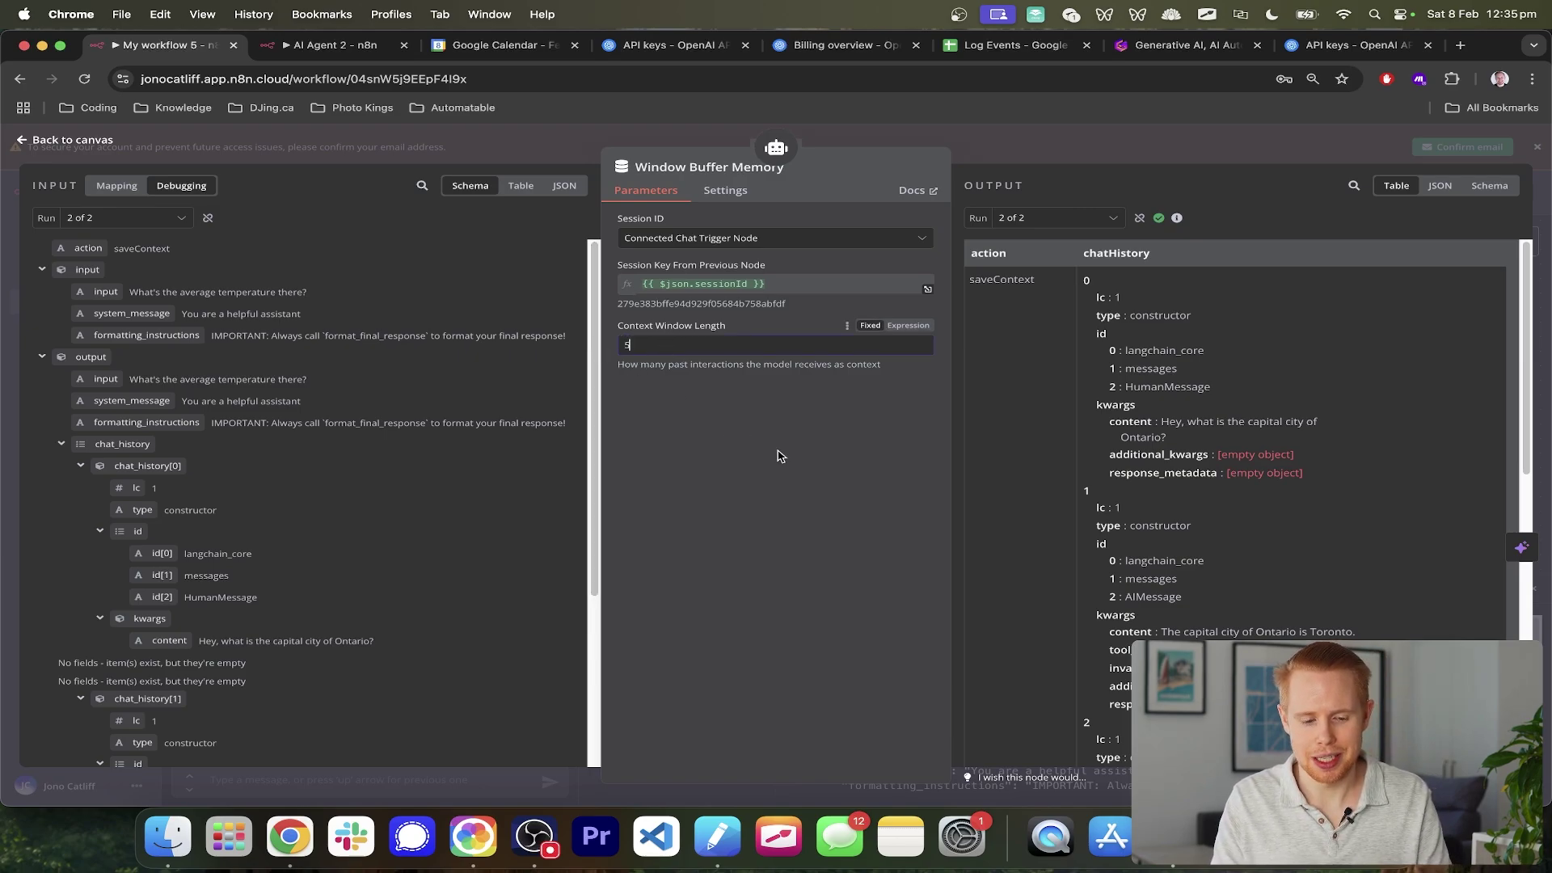
pyautogui.click(1544, 285)
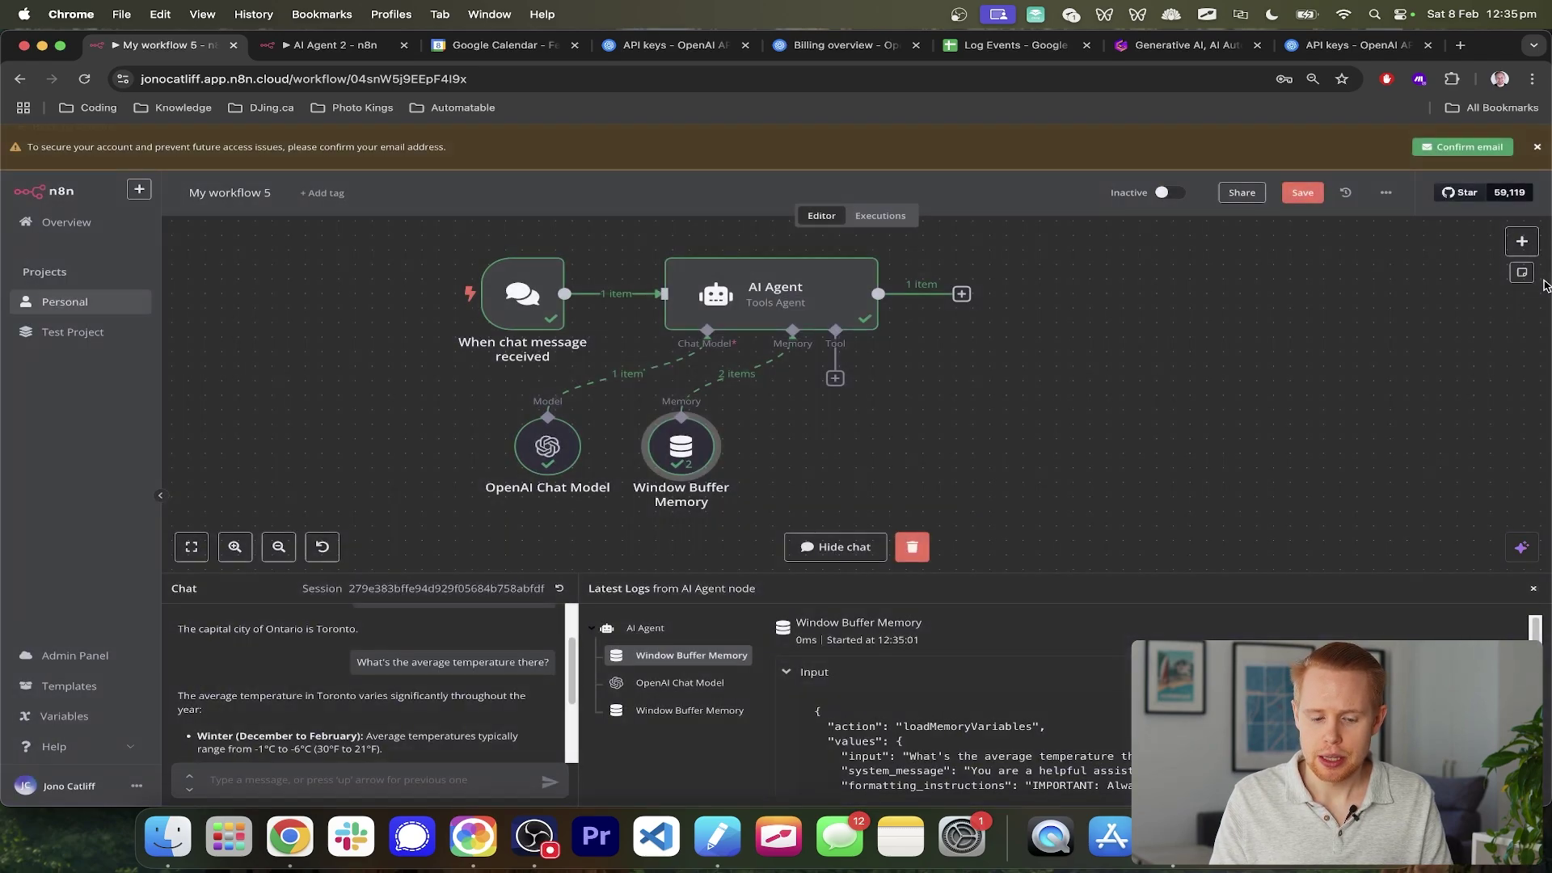
# - Move the Window Buffer Memory node beside the chat model and pan the canvas
pyautogui.moveTo(665, 454); pyautogui.dragTo(632, 453)
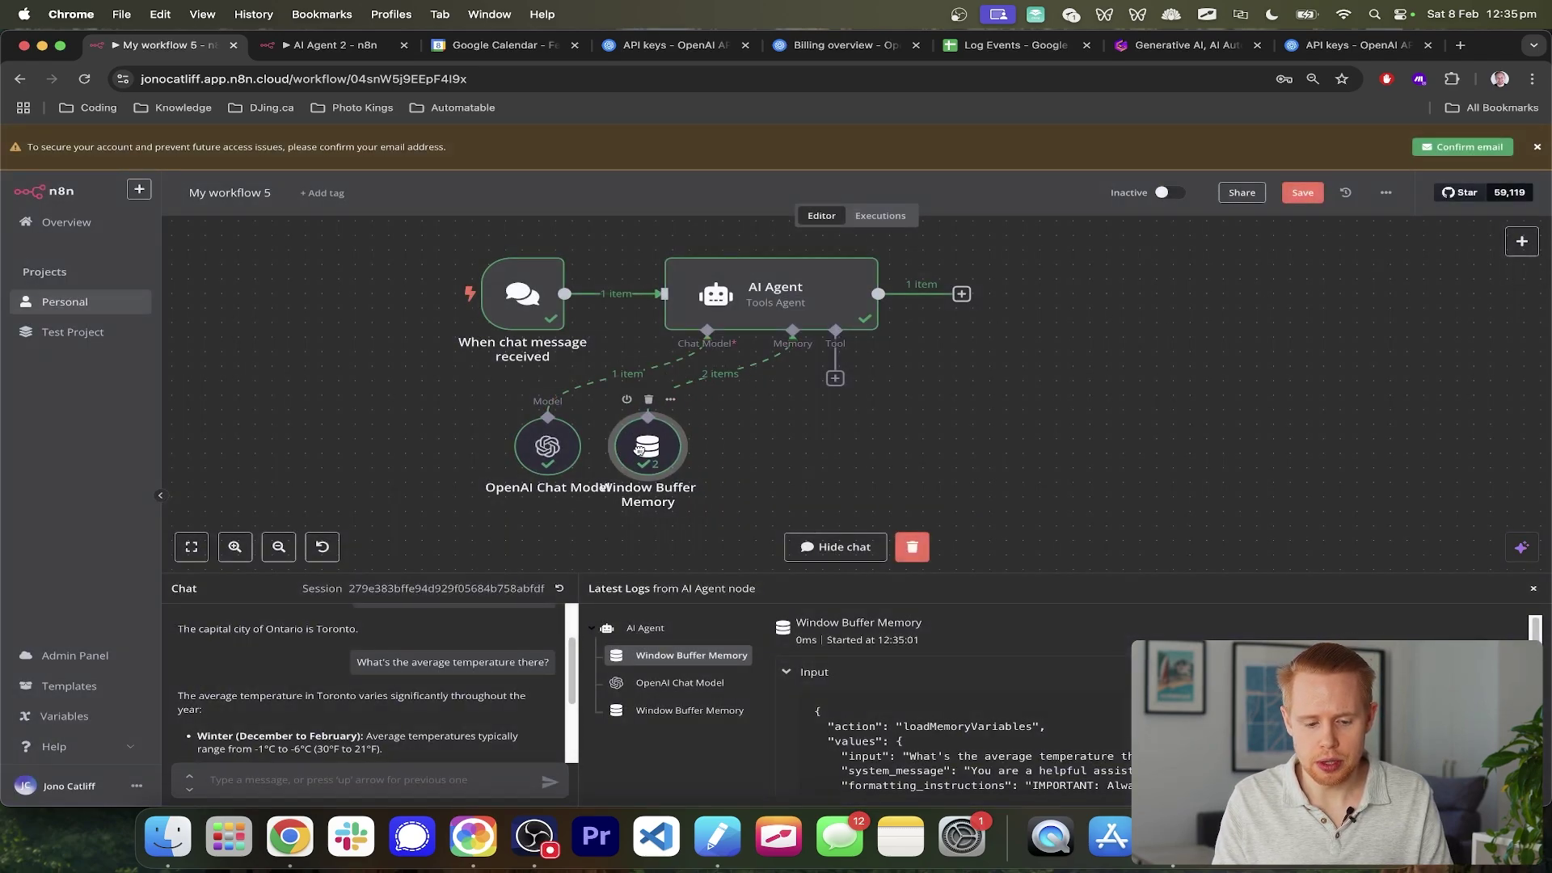
pyautogui.moveTo(471, 416); pyautogui.dragTo(758, 489)
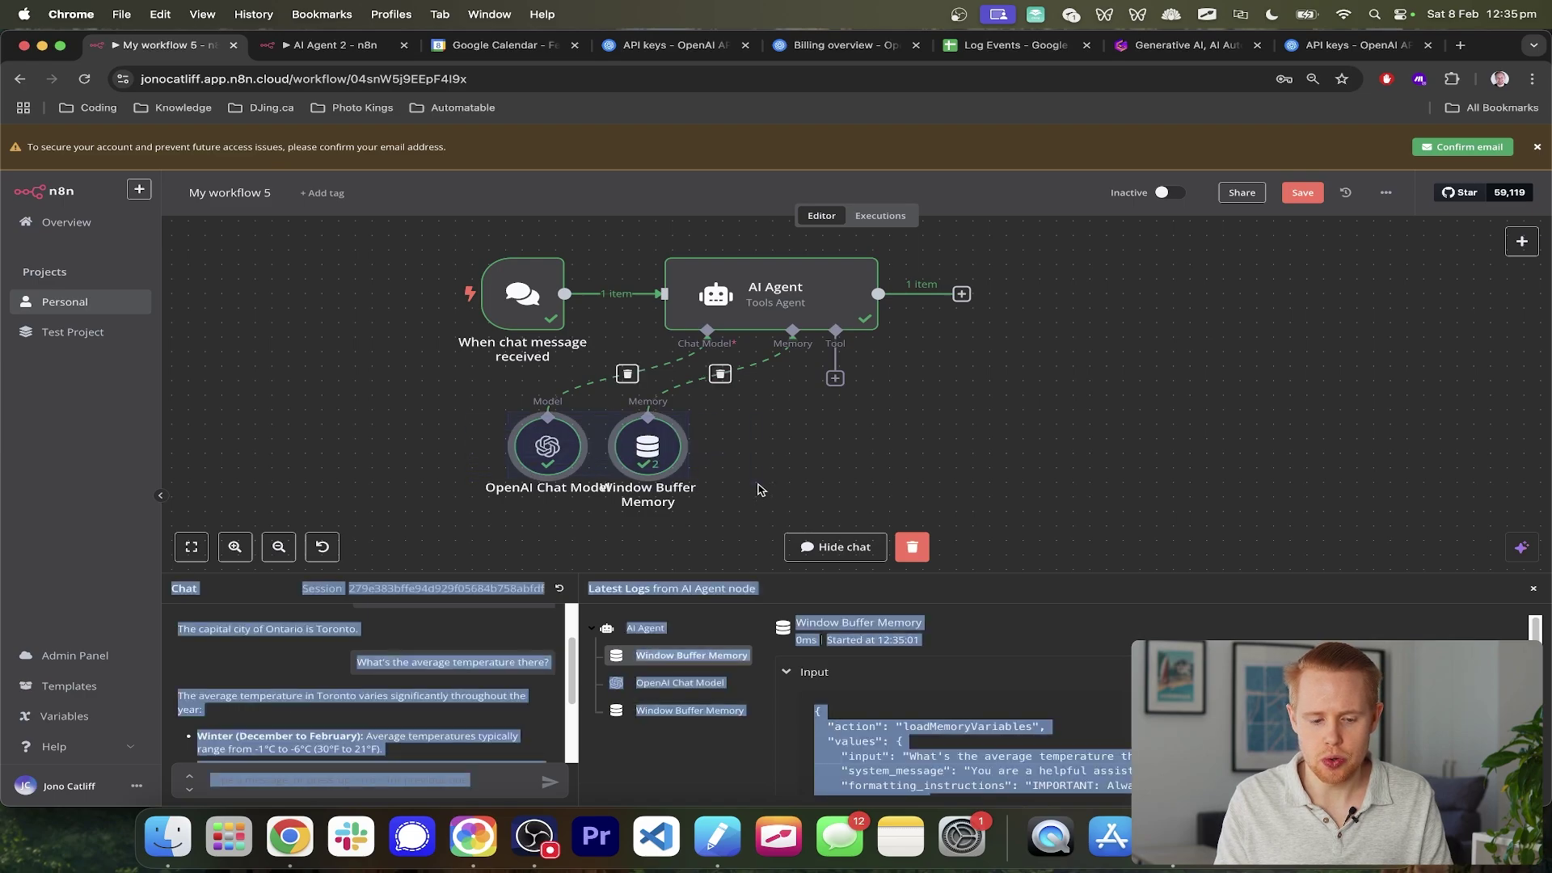
pyautogui.click(780, 489)
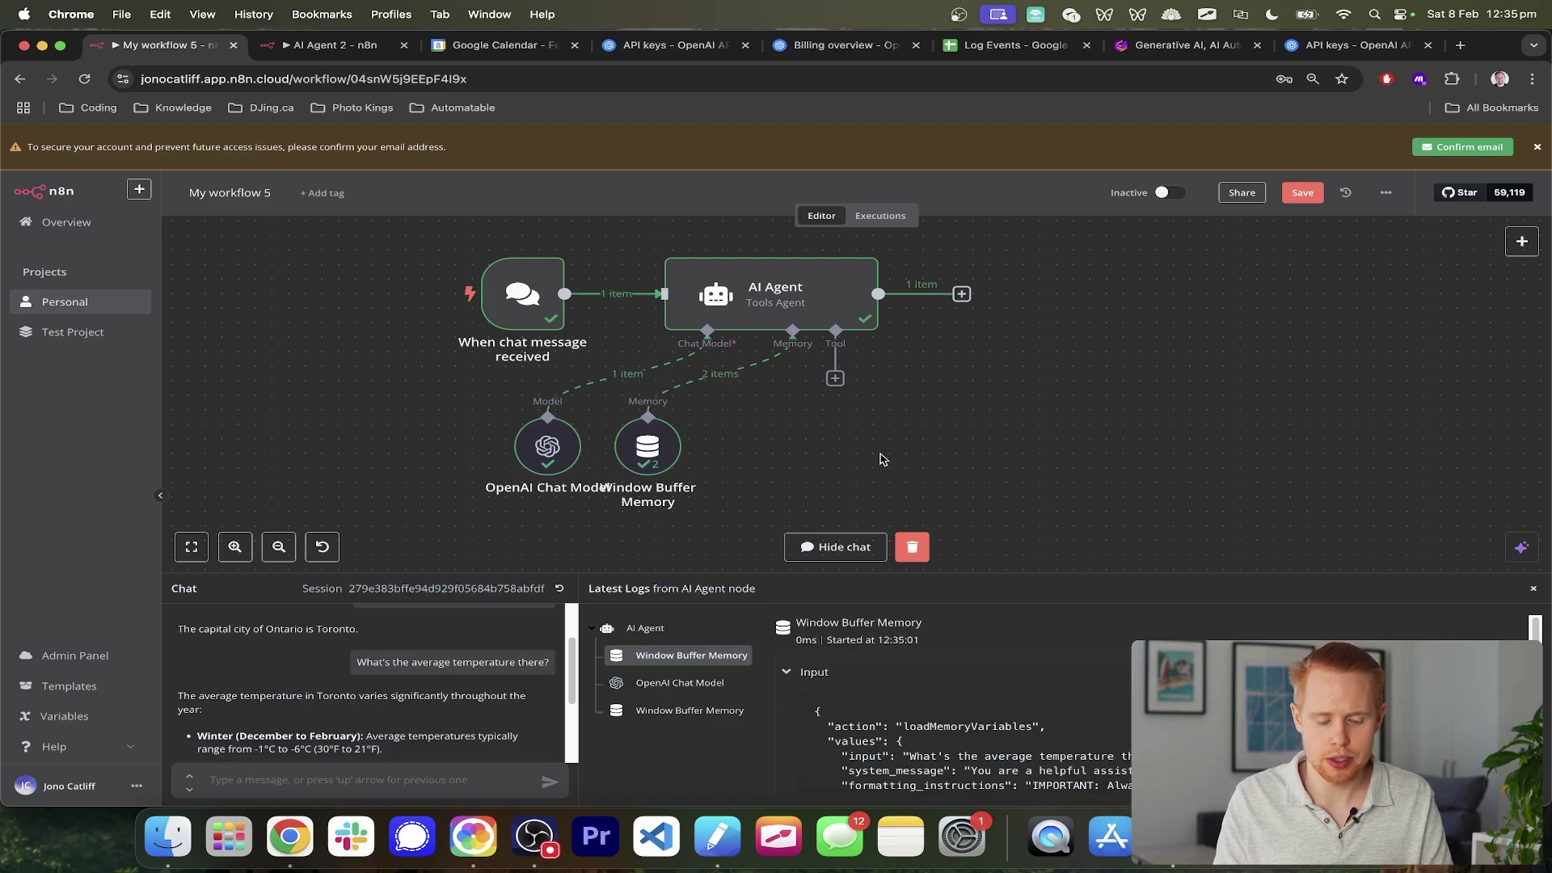
pyautogui.hscroll(3, 865, 469)
pyautogui.hscroll(2, 883, 459)
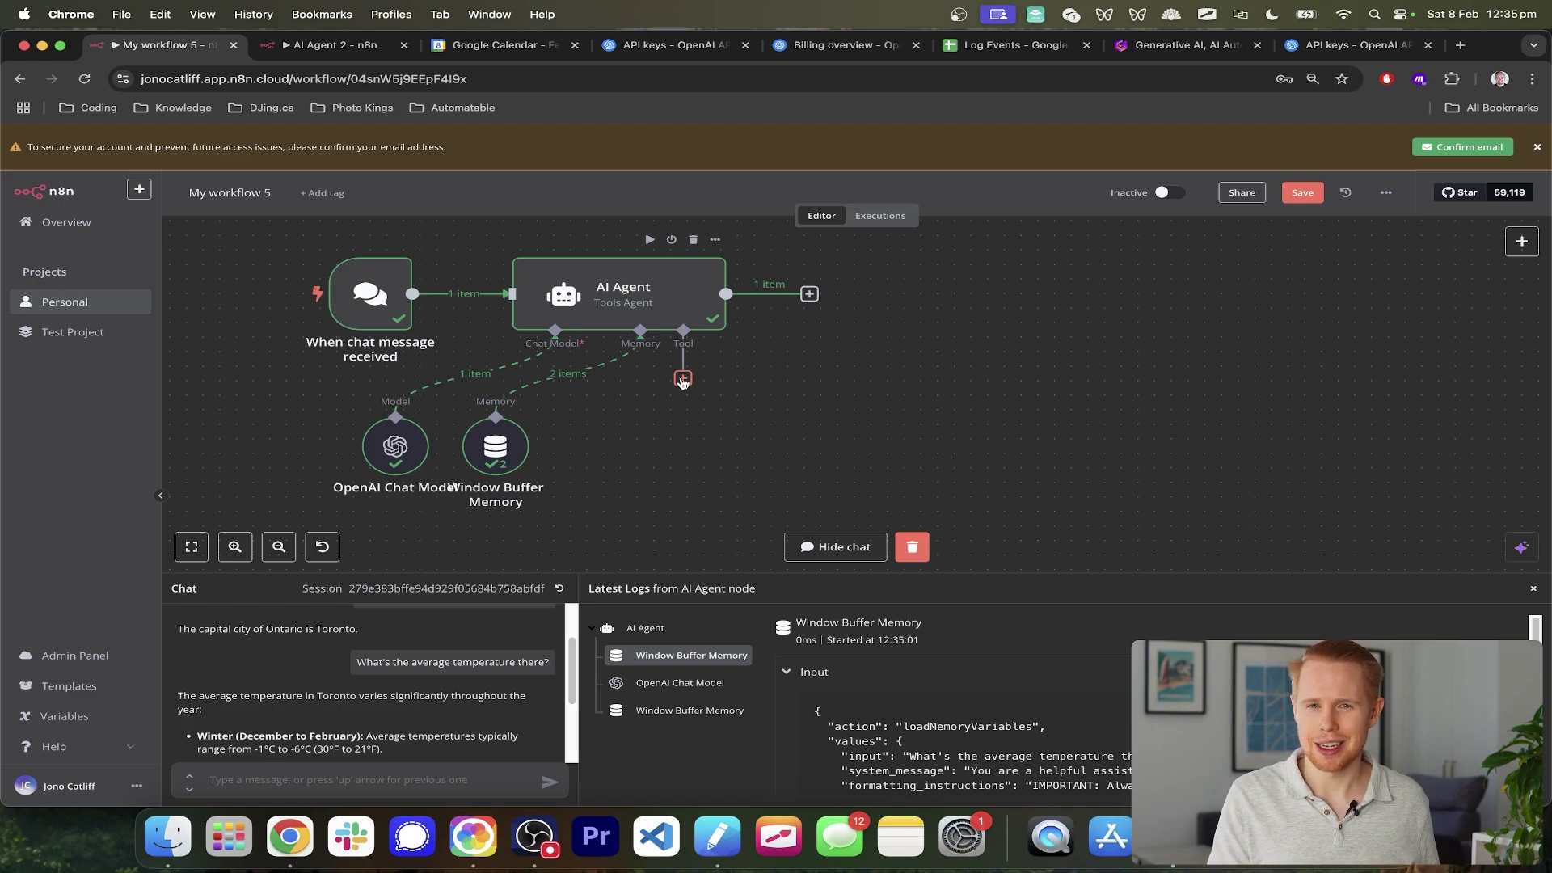
# - Attach a Calculator tool to the AI Agent's Tool input and position it under the Tool connector
pyautogui.click(683, 380)
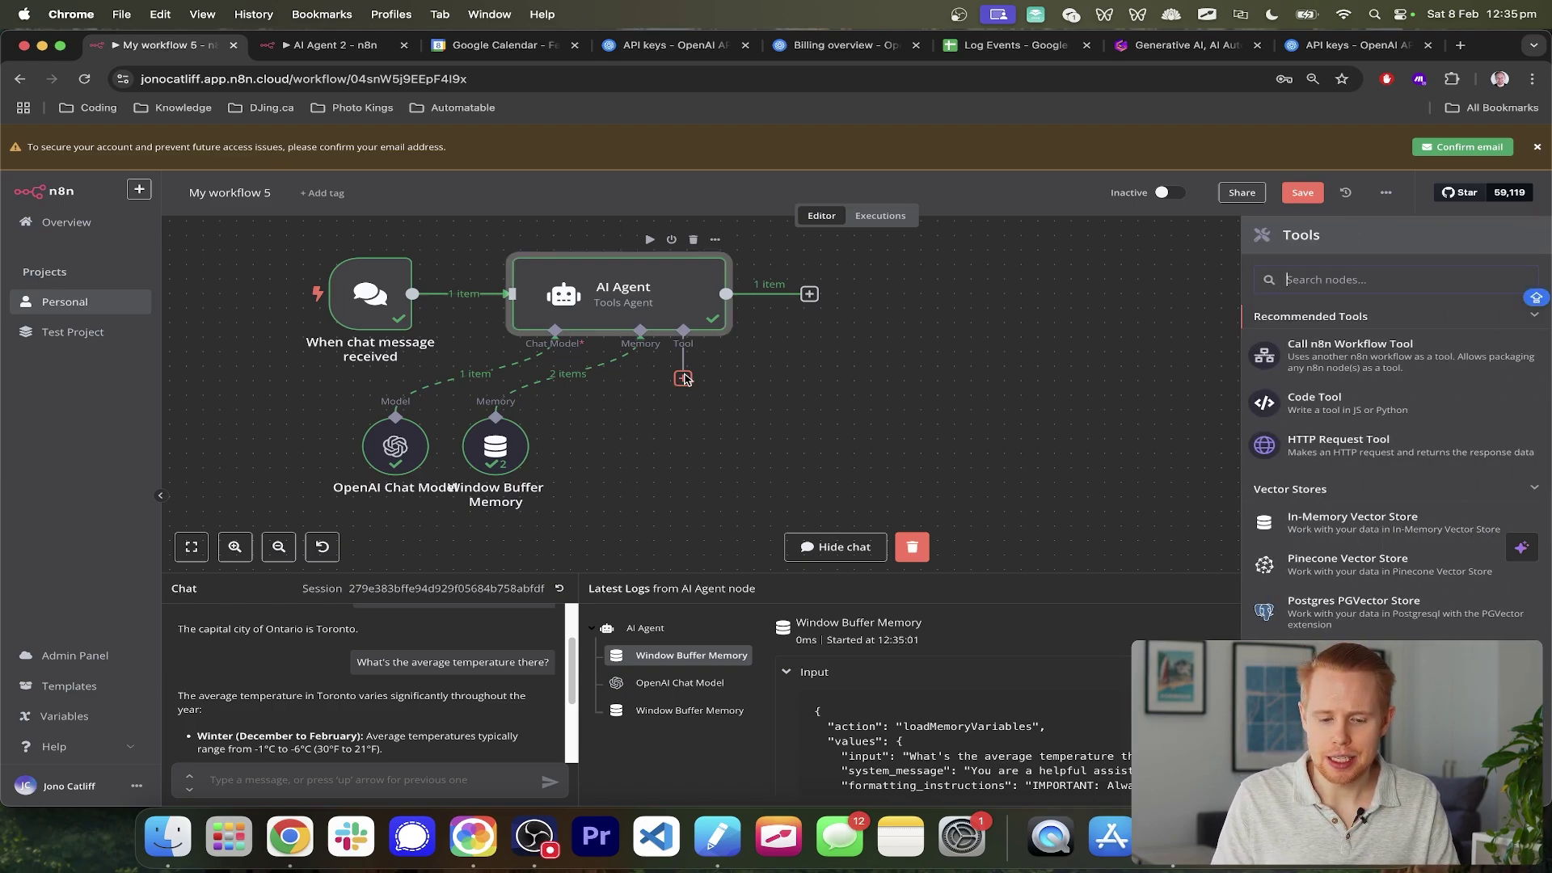
pyautogui.scroll(-10, 1401, 566)
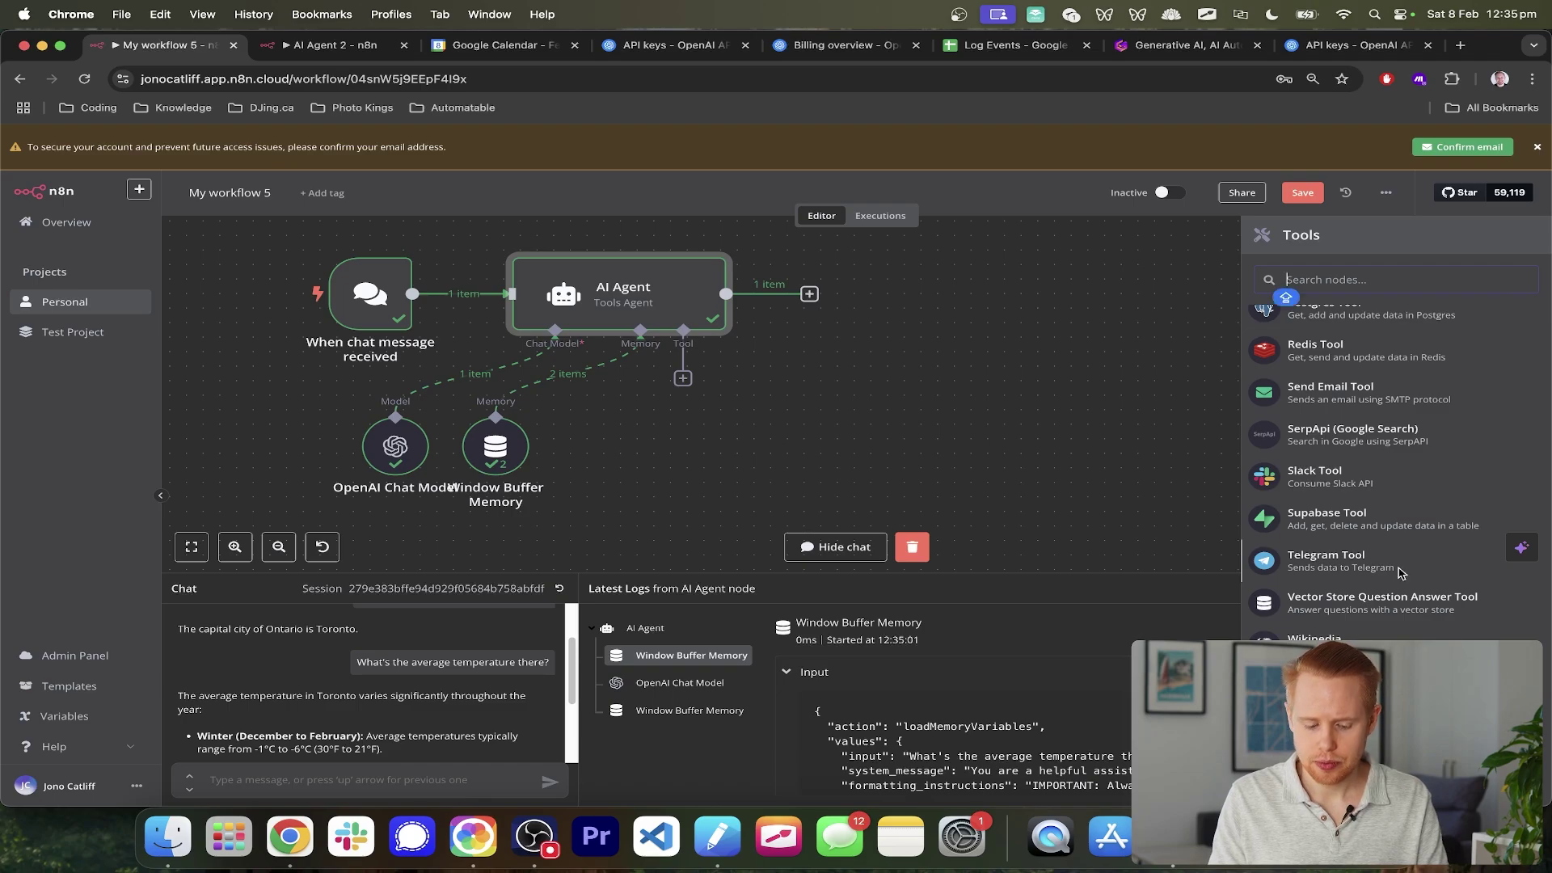
pyautogui.write('calc')
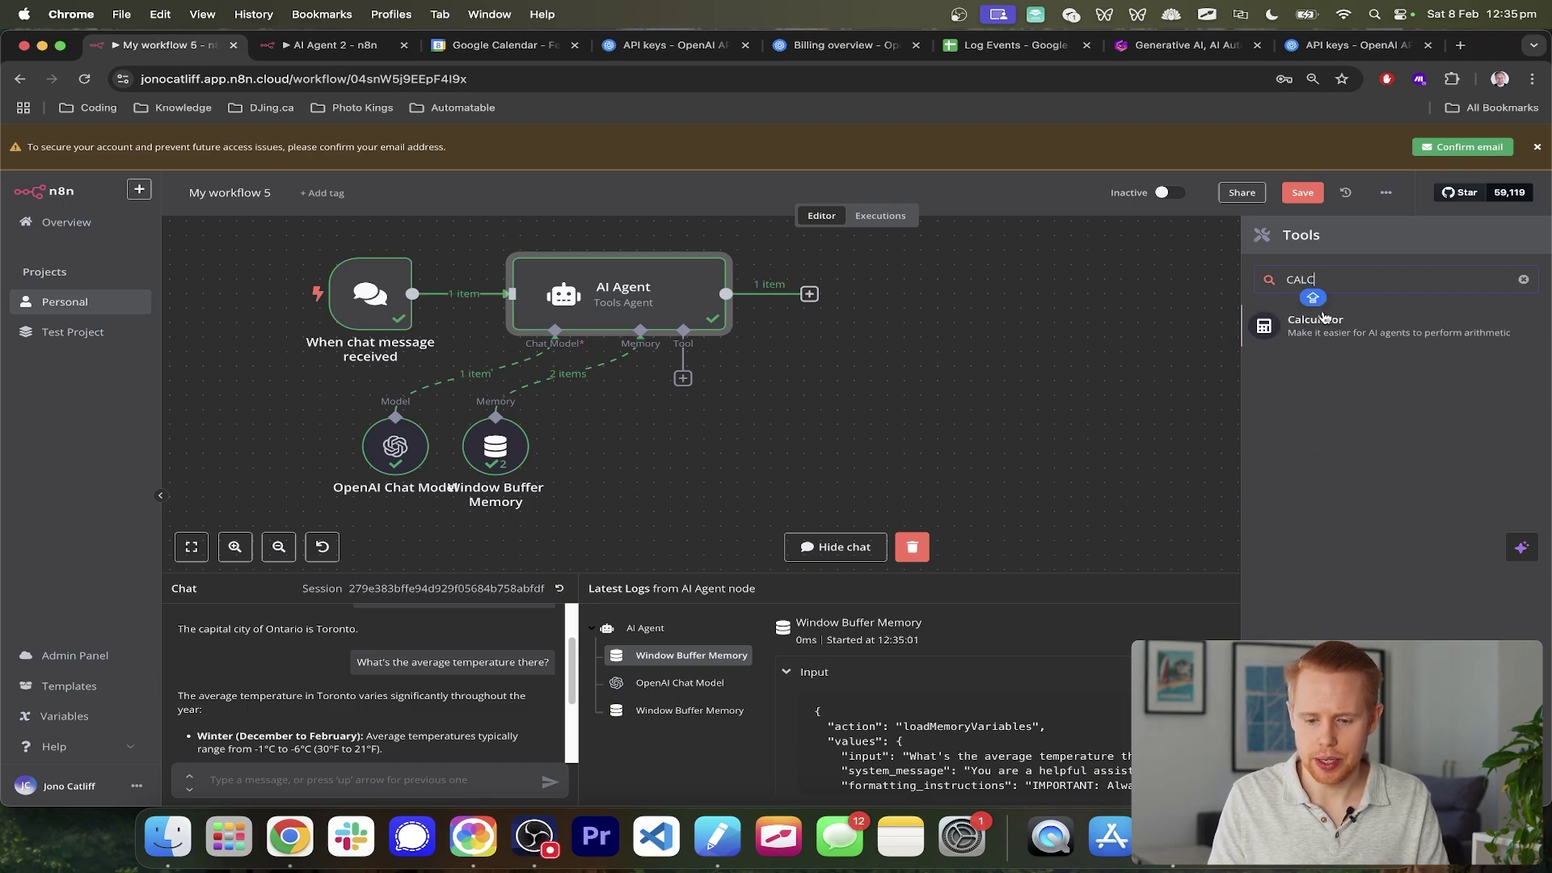
pyautogui.click(1315, 321)
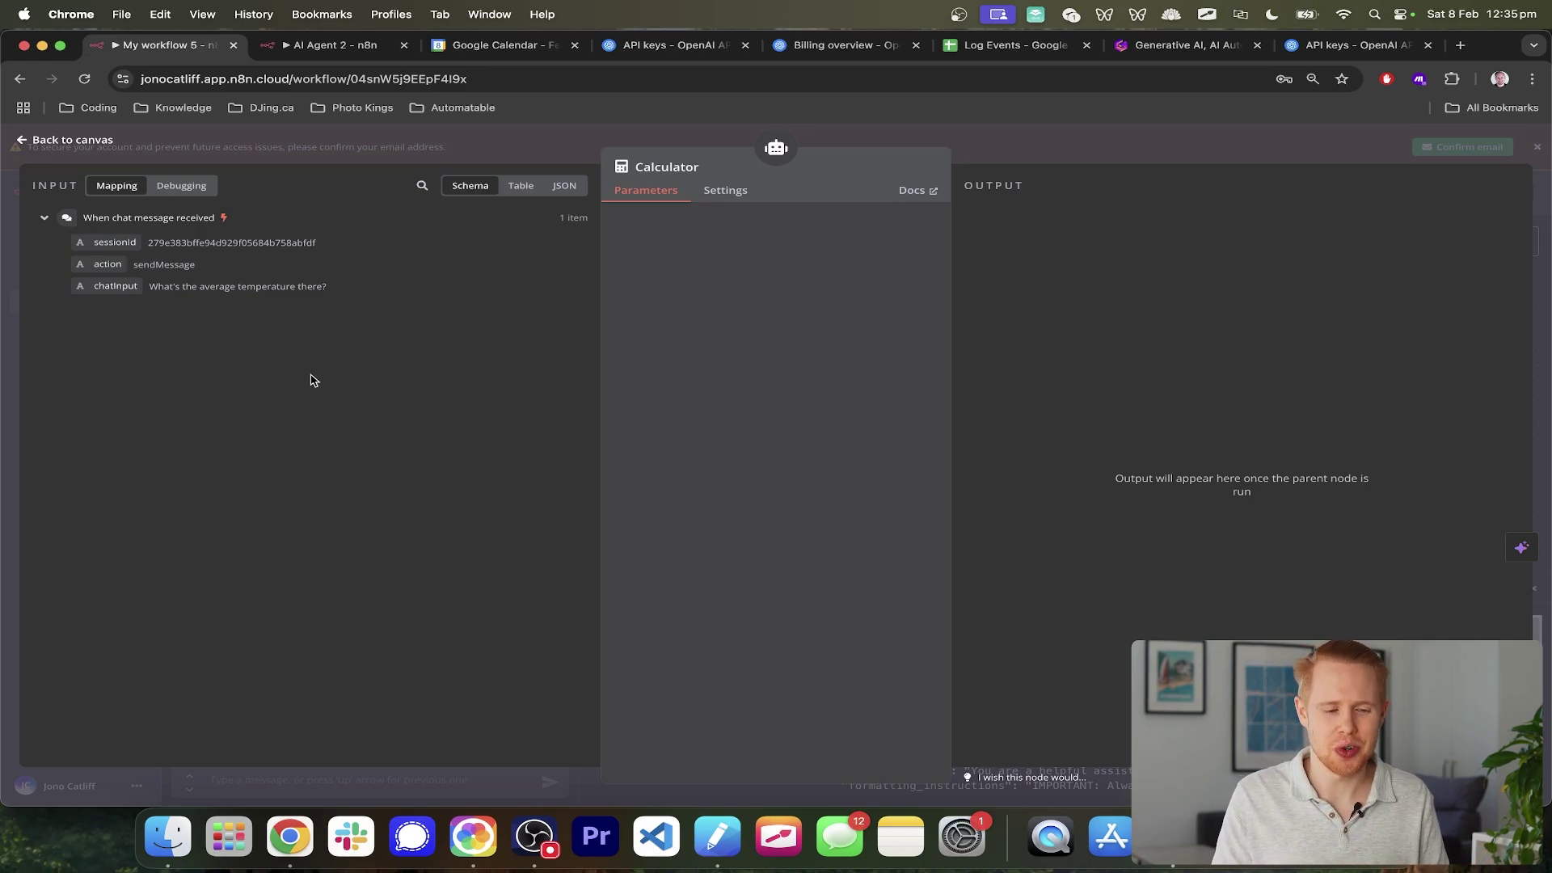
pyautogui.click(1543, 220)
pyautogui.moveTo(680, 456)
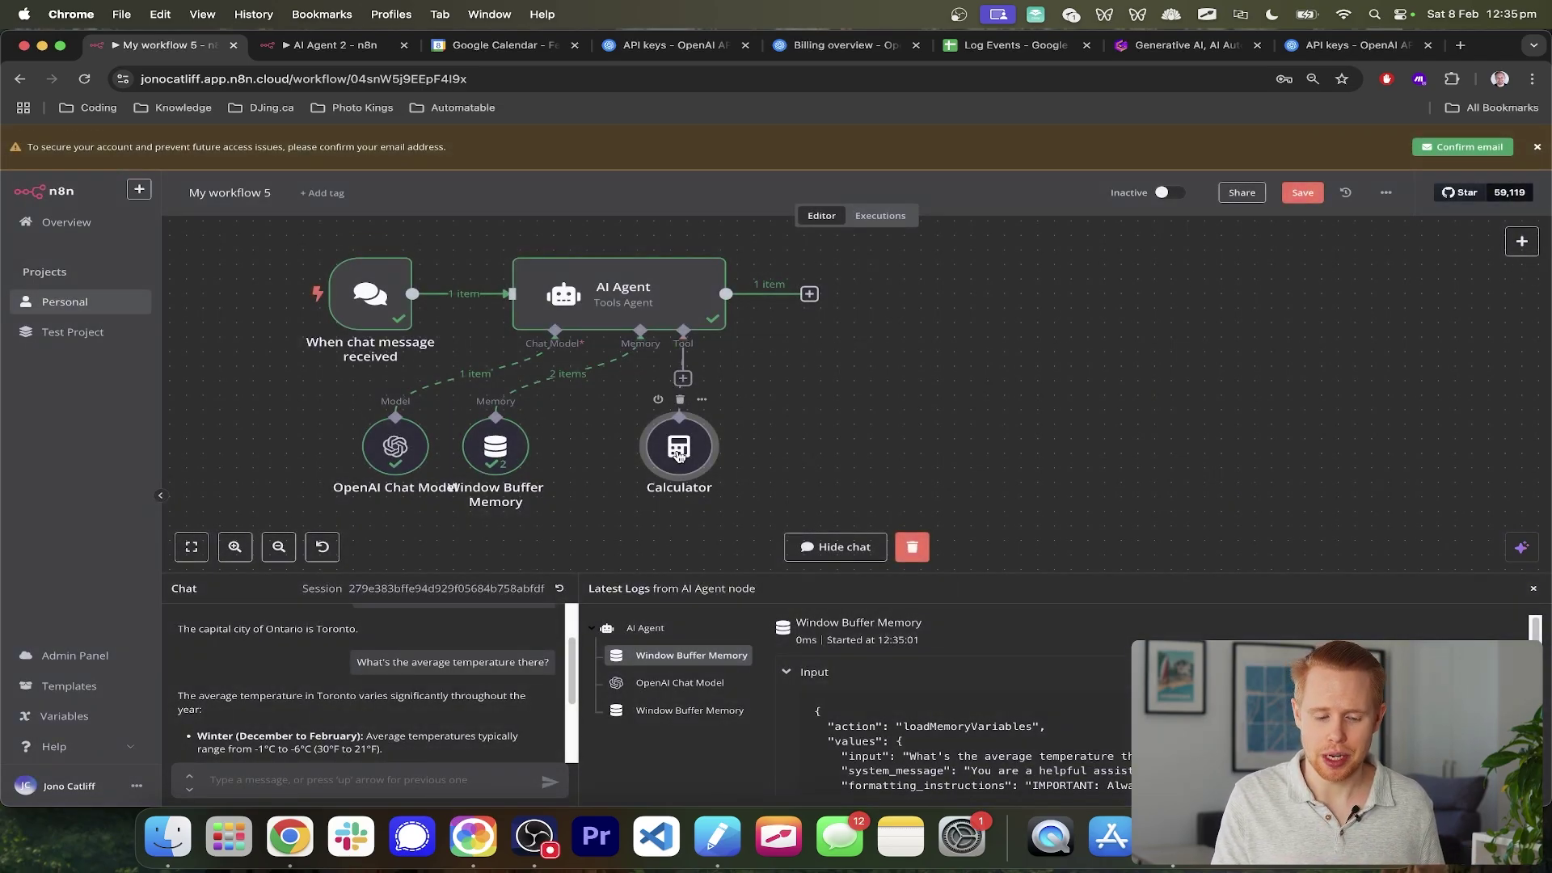
pyautogui.moveTo(679, 456); pyautogui.dragTo(612, 455)
pyautogui.scroll(-3, 402, 730)
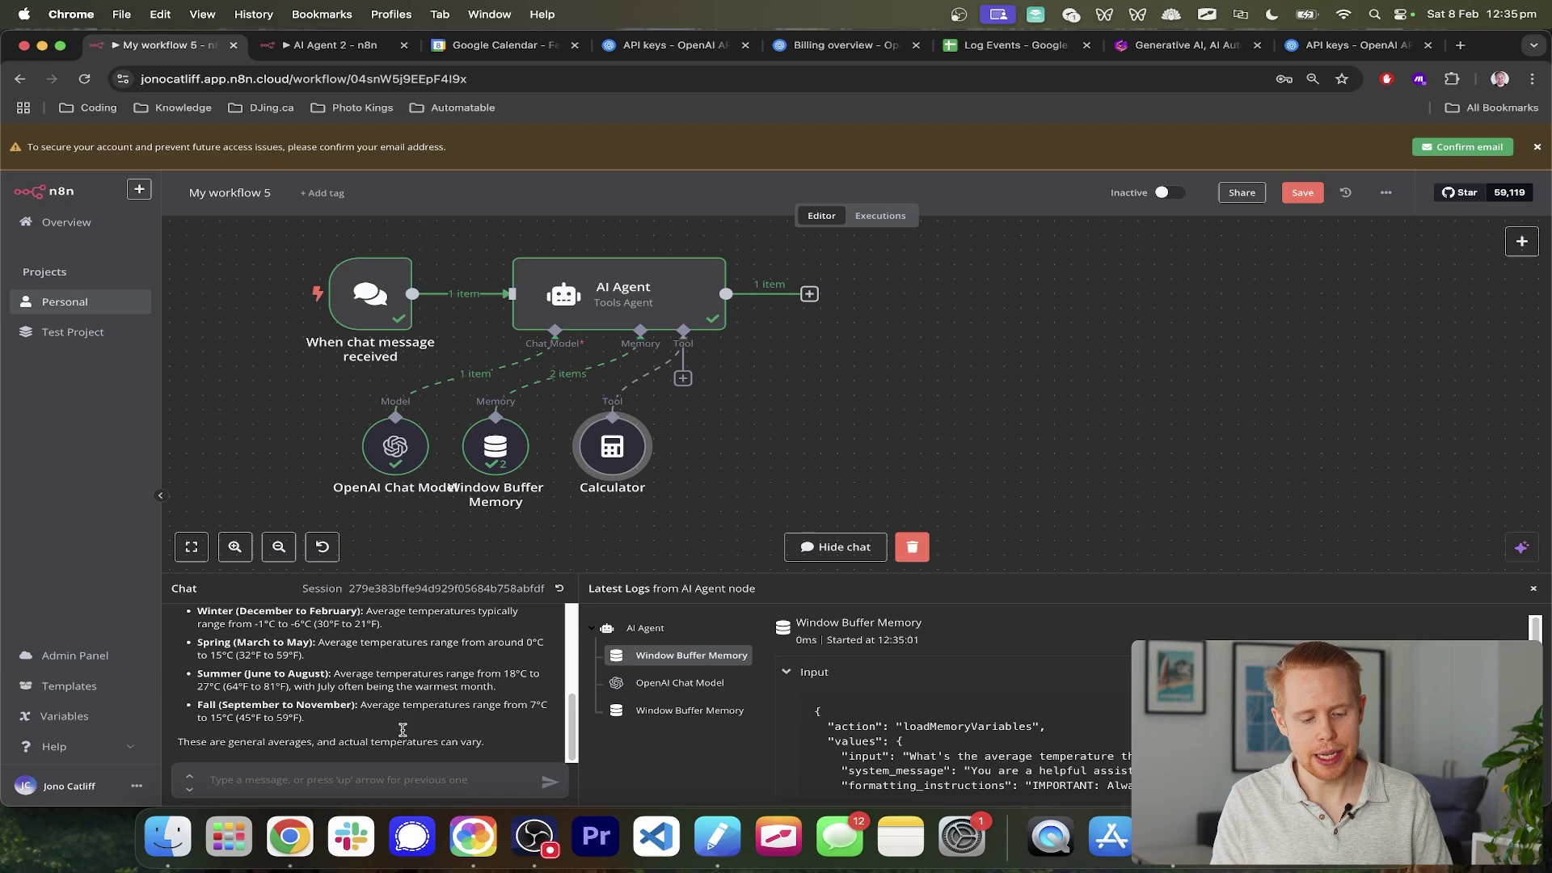
pyautogui.click(331, 782)
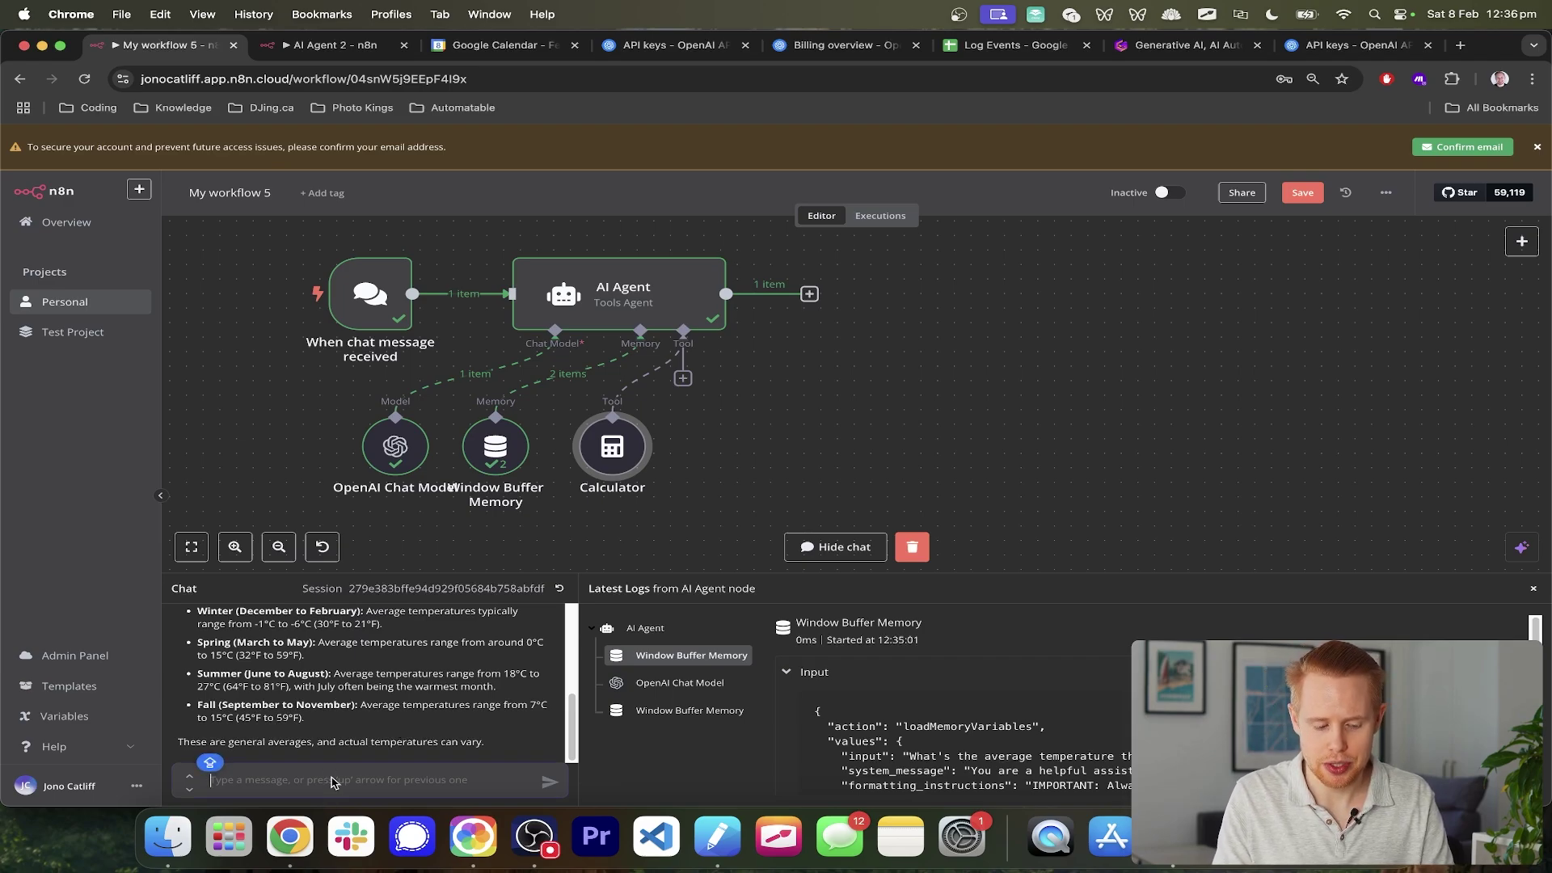
# - Ask the agent 'What is 54/42.3?' and check its Calculator-based answer of about 1.28
pyautogui.write('WHA')
pyautogui.press('BackSpace')
pyautogui.press('BackSpace')
pyautogui.press('BackSpace')
pyautogui.press('BackSpace')
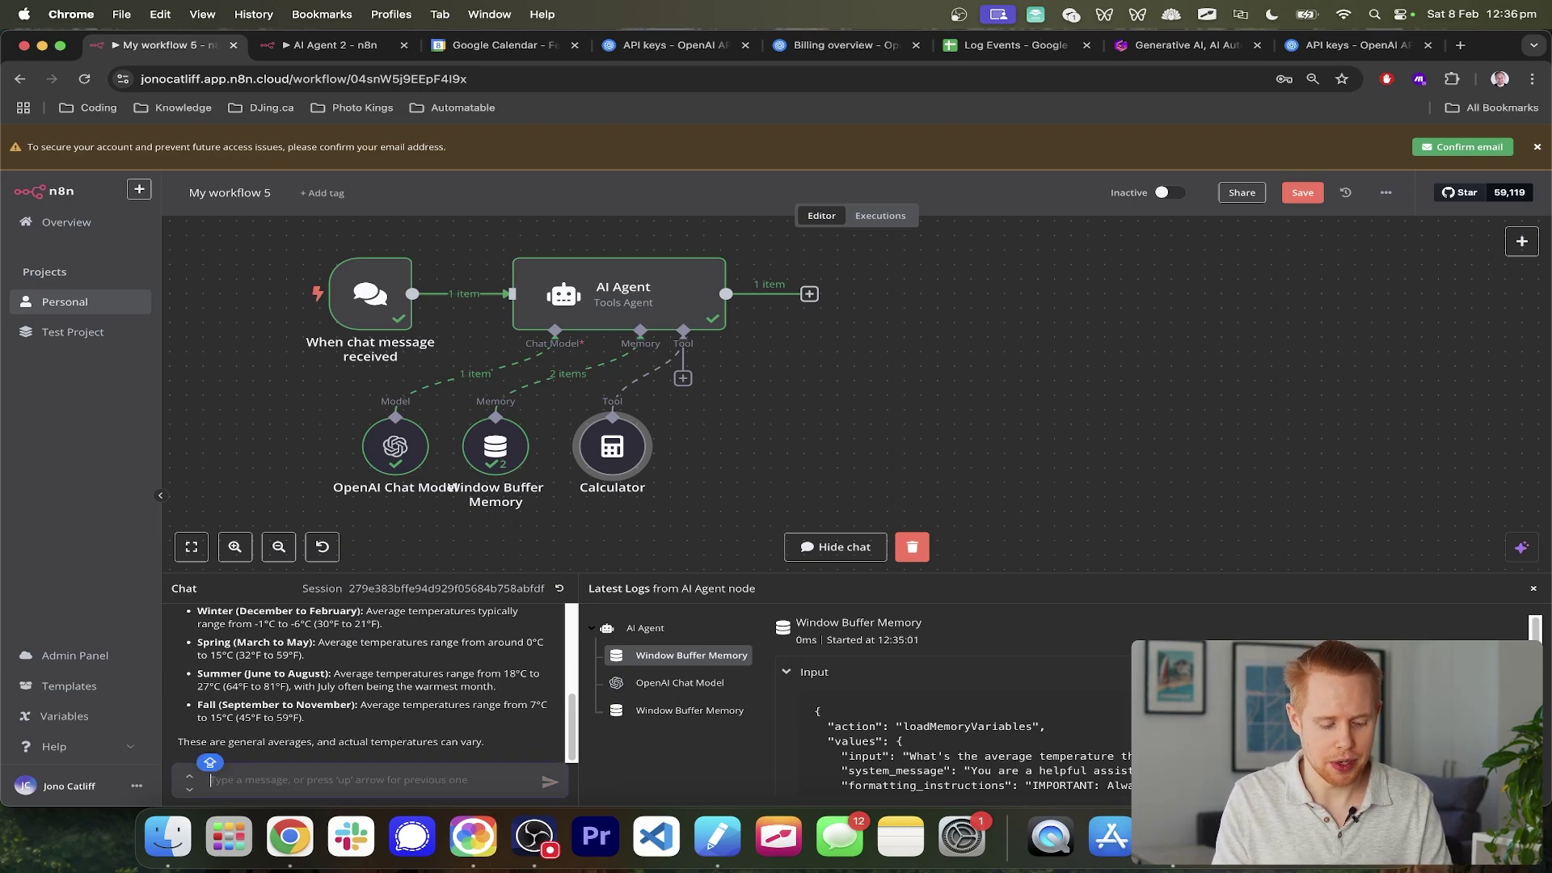
pyautogui.write('What is 54/42.3')
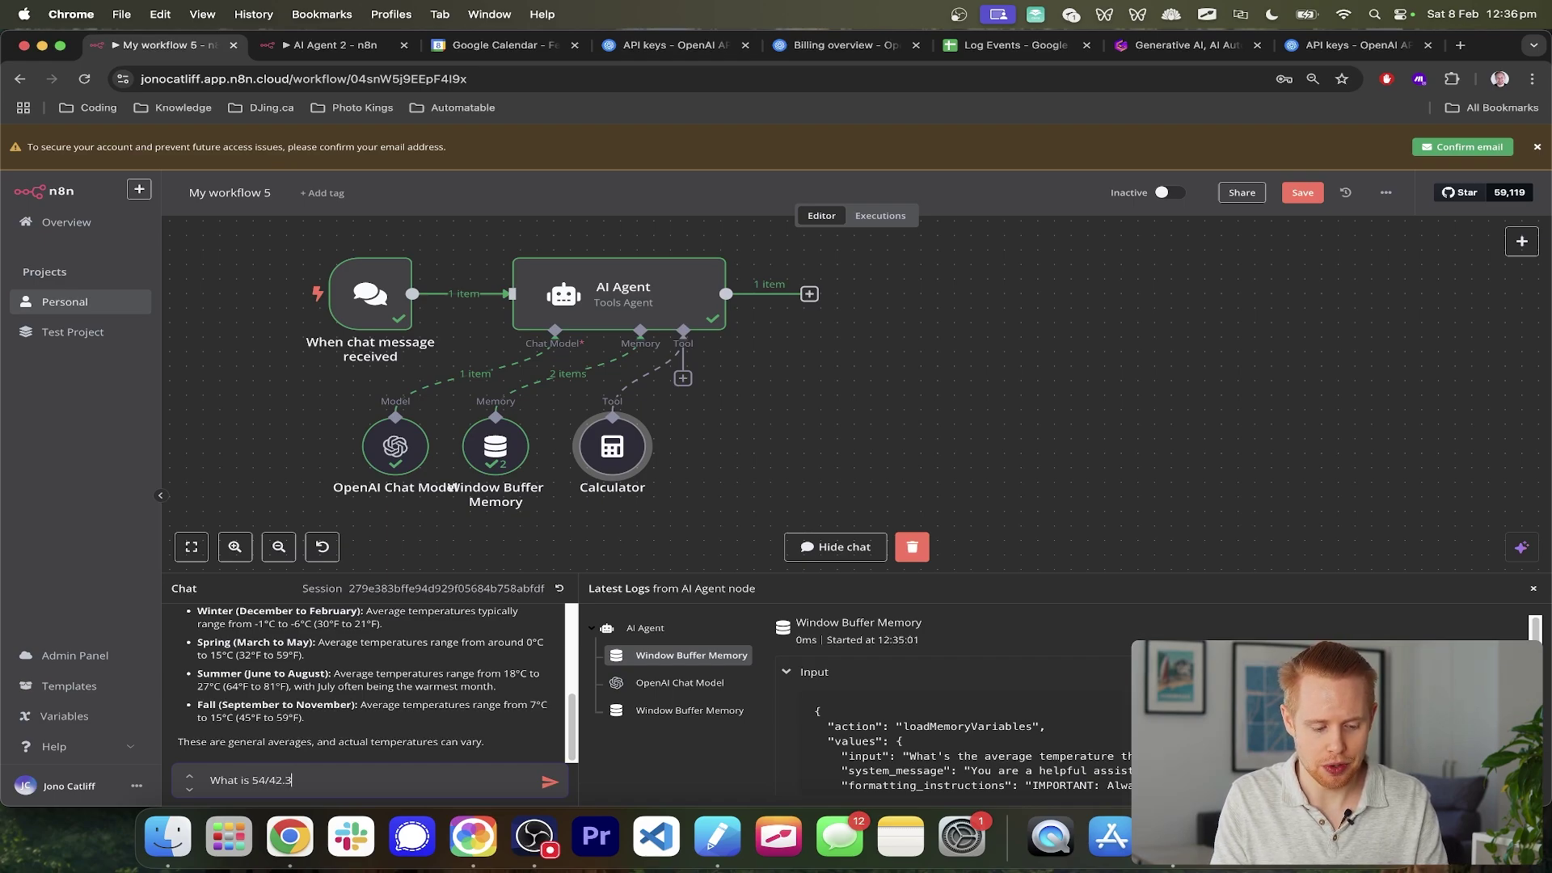
pyautogui.write('?')
pyautogui.press('Return')
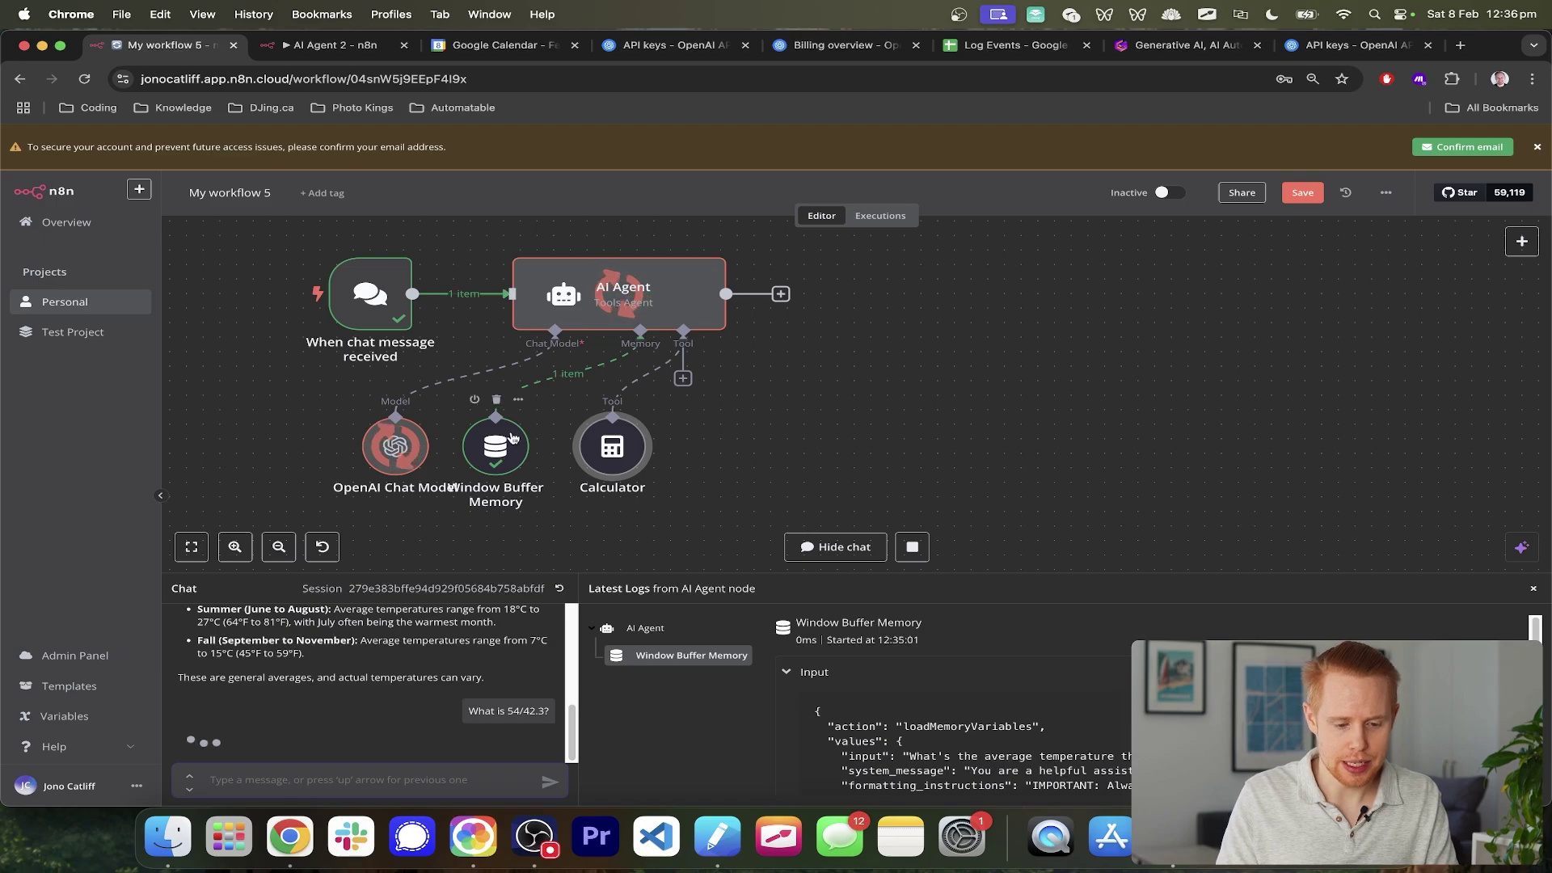
pyautogui.scroll(5, 622, 477)
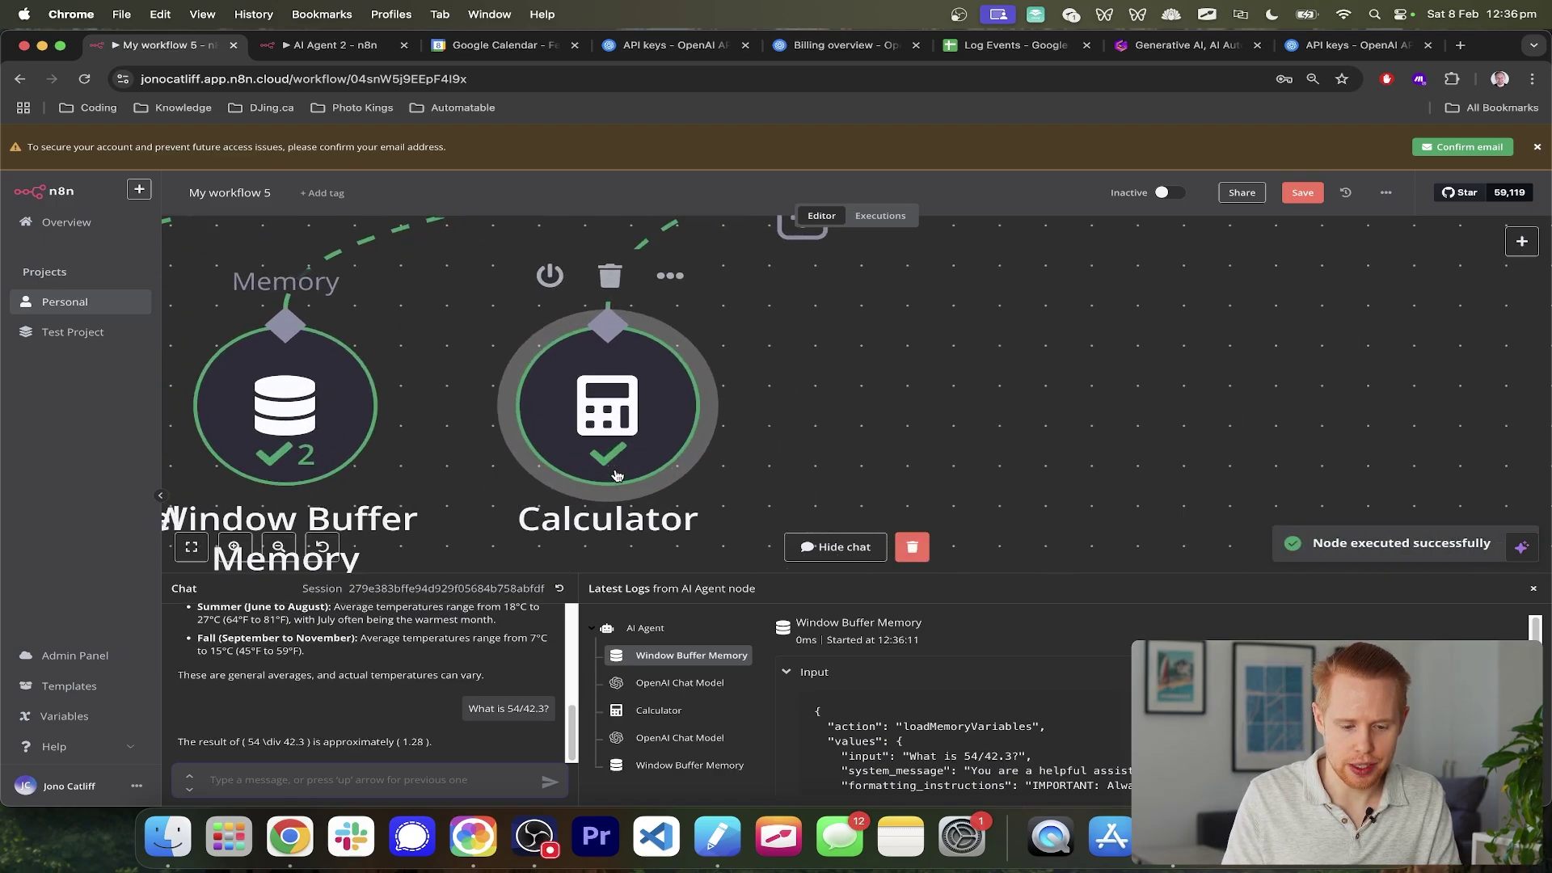
pyautogui.scroll(-5, 616, 475)
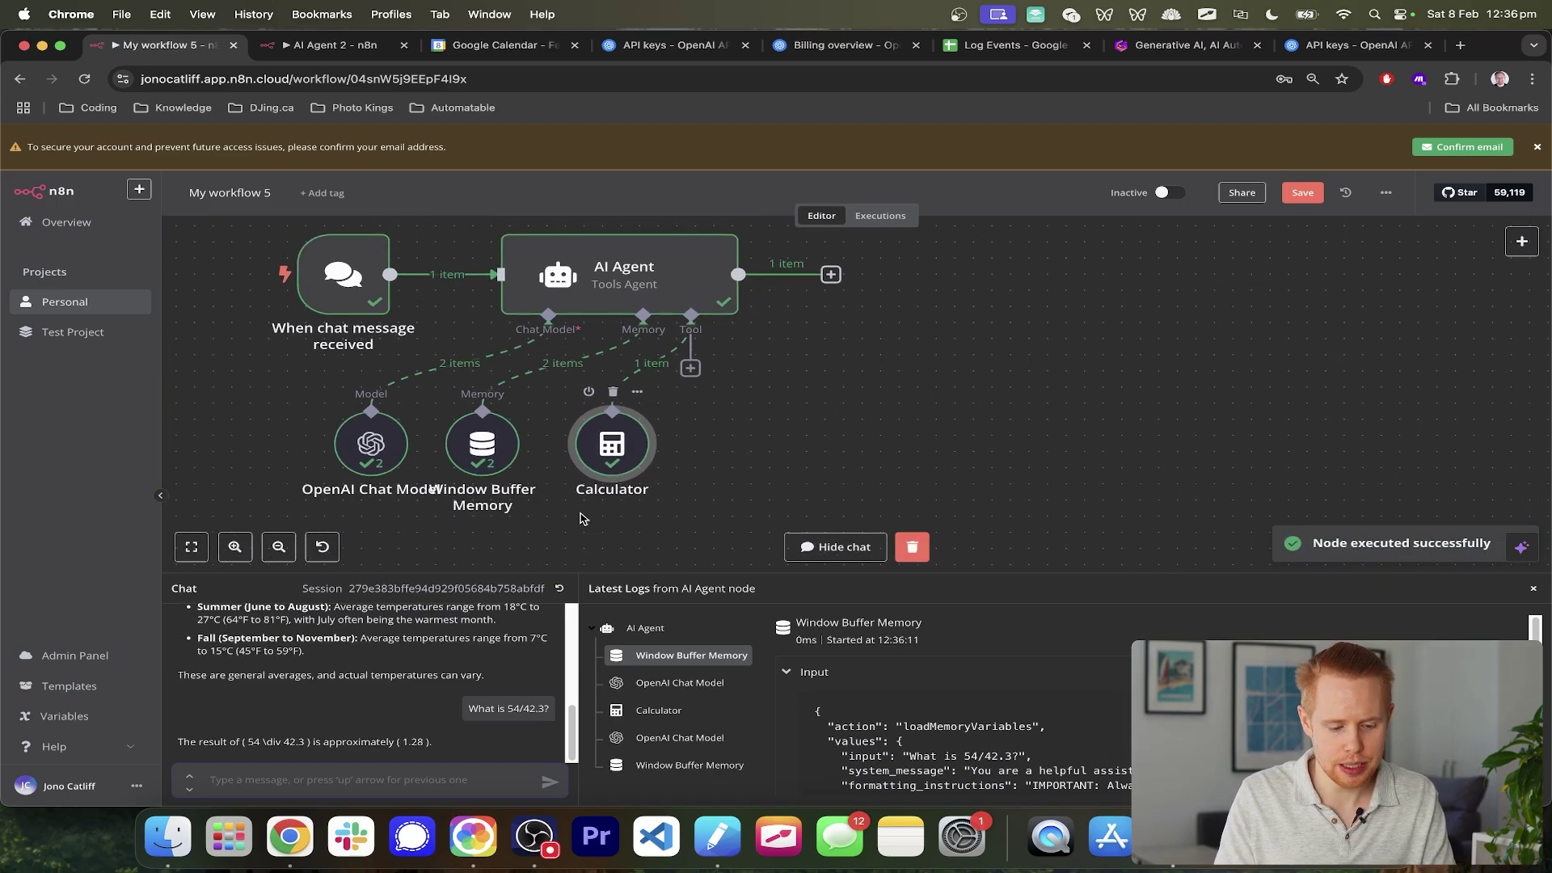
pyautogui.moveTo(403, 741); pyautogui.dragTo(425, 742)
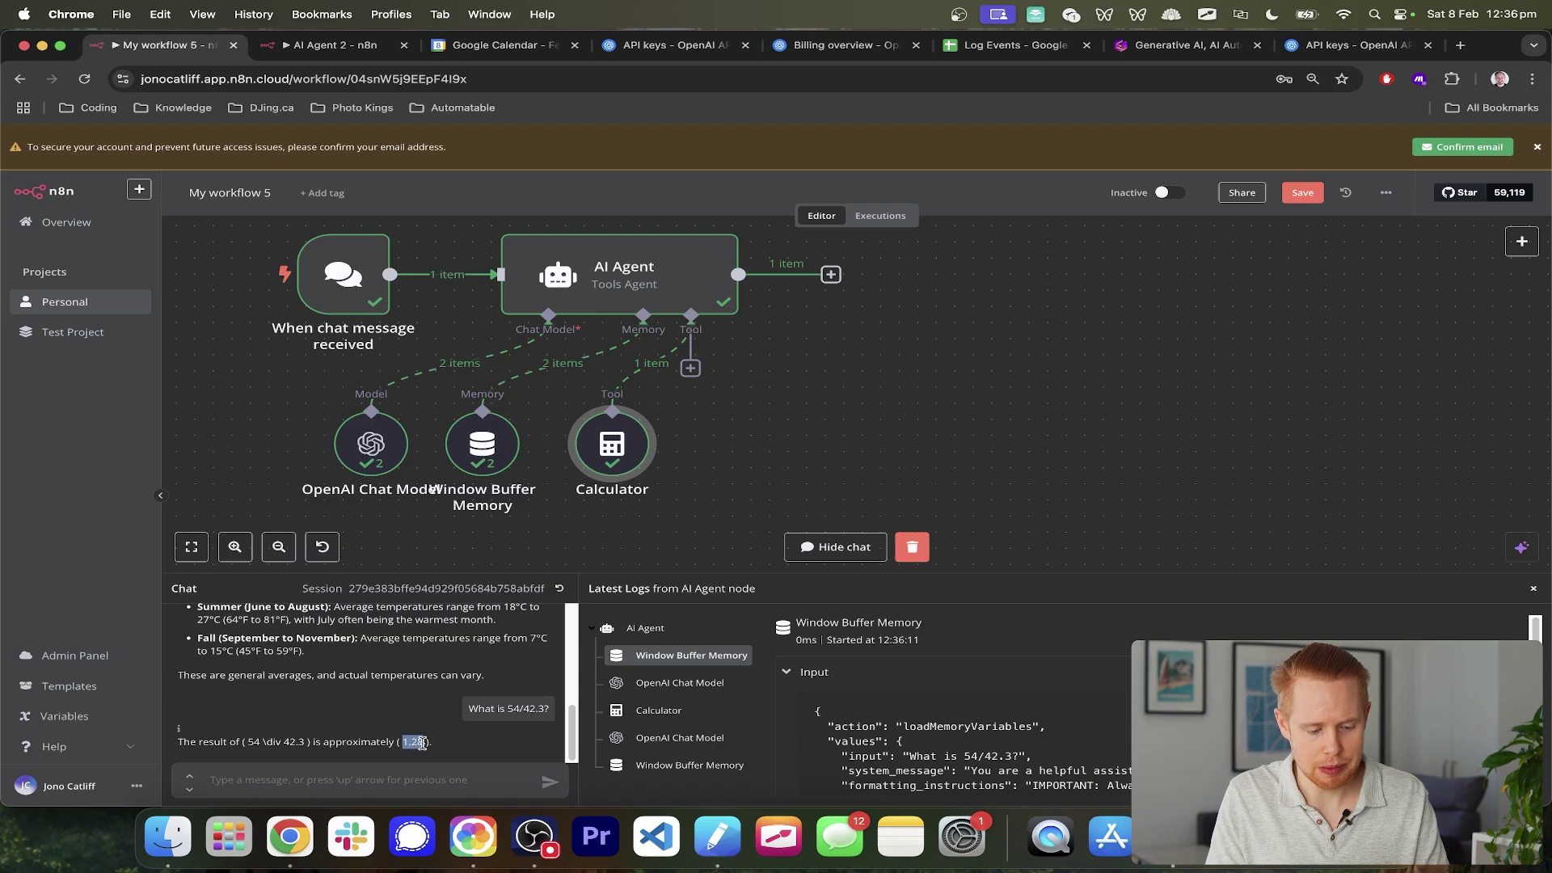
# - Search 'wi' and attach the Wikipedia tool to the AI Agent's tool input beside the Calculator
pyautogui.click(691, 368)
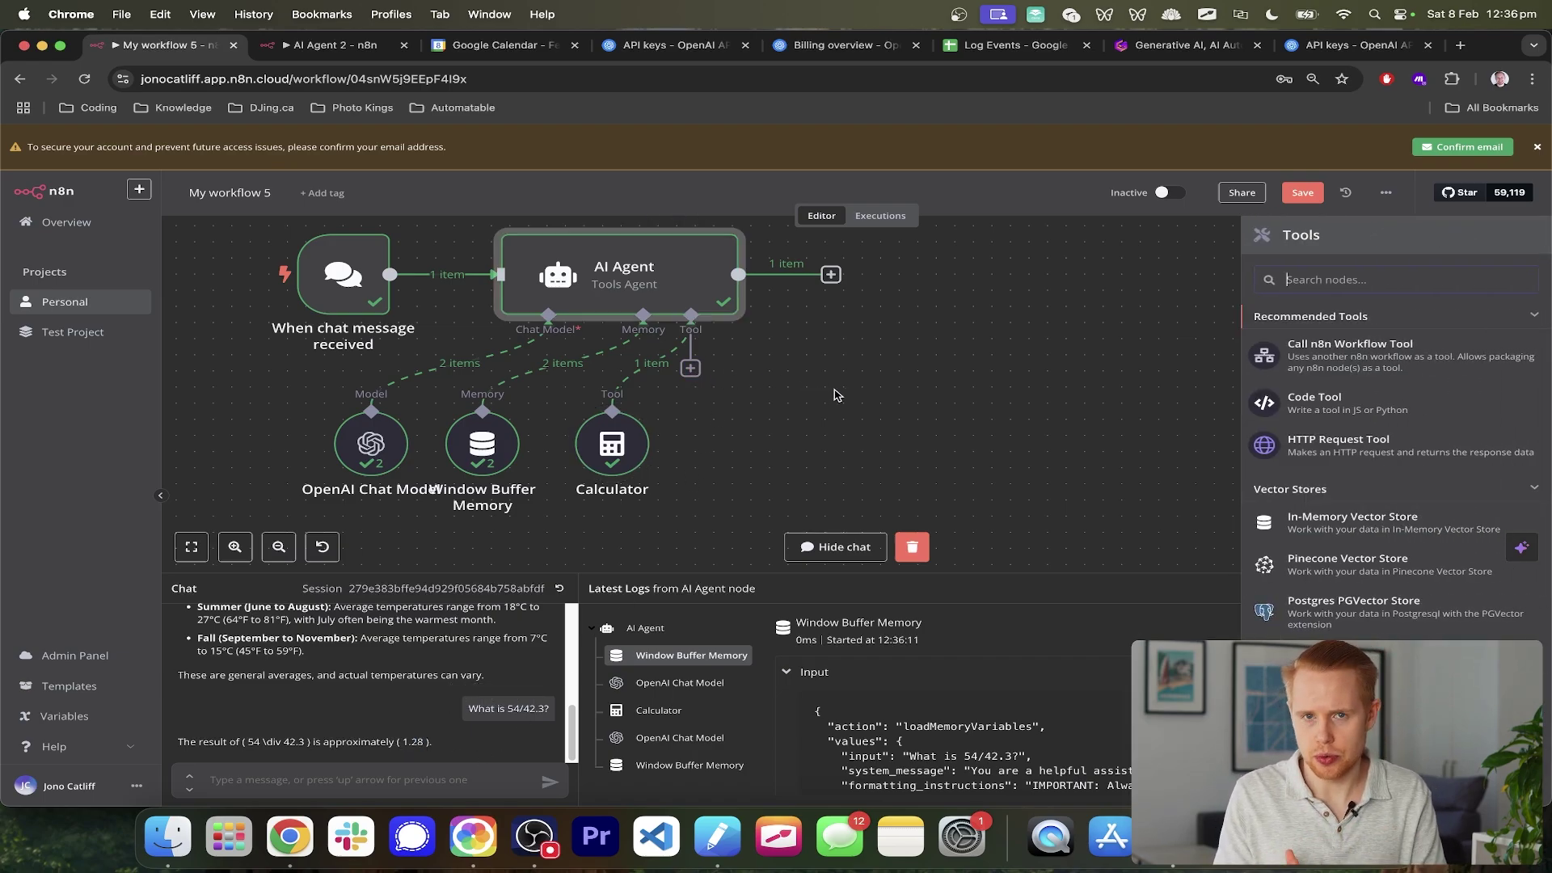
pyautogui.write('wiki')
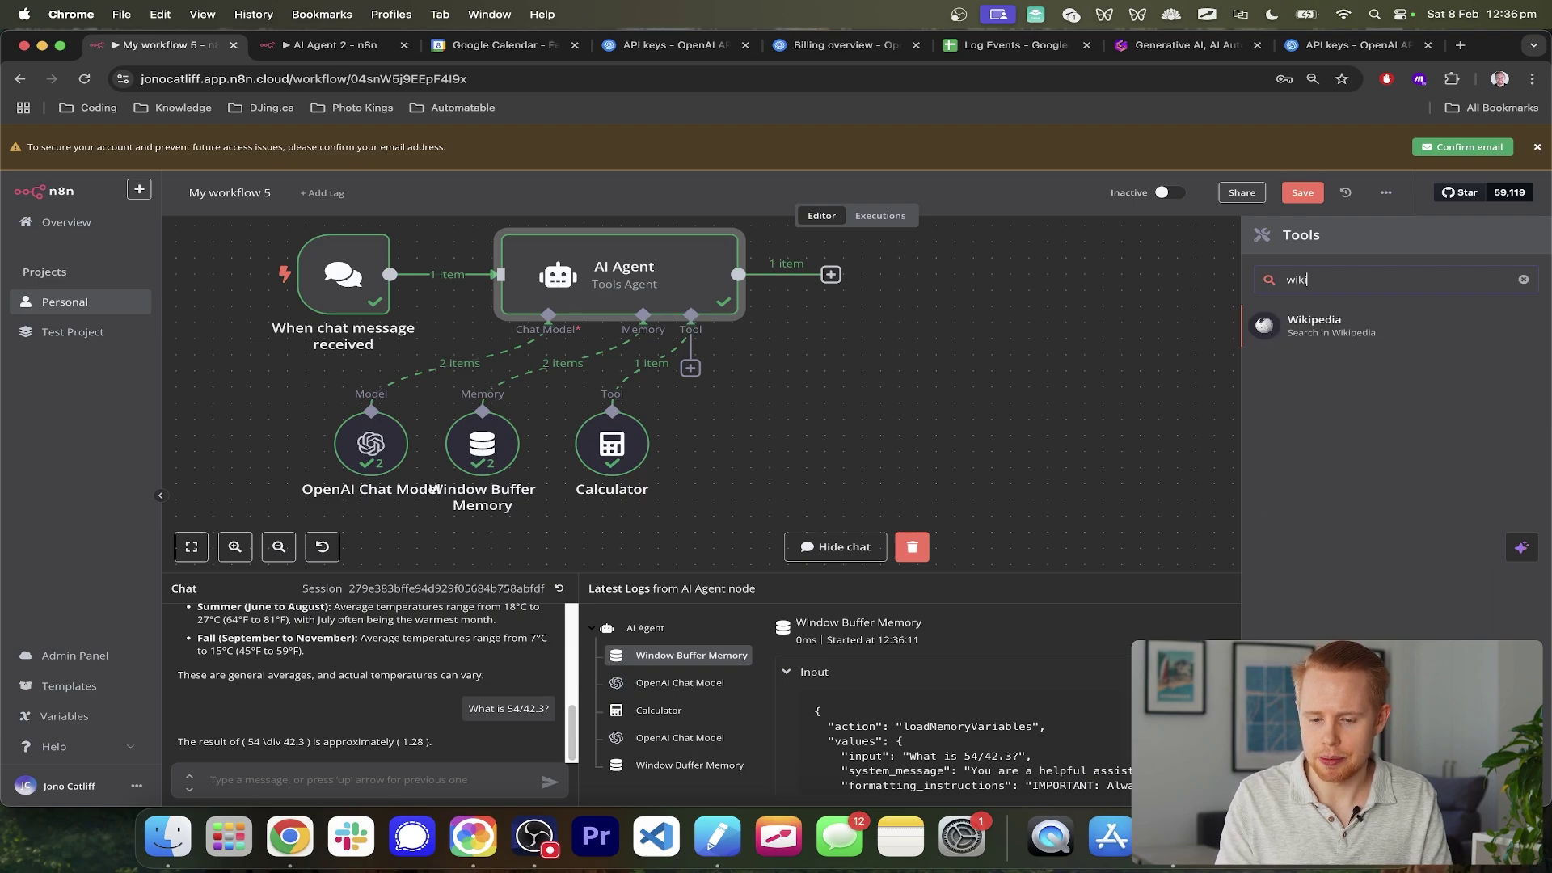
pyautogui.click(1339, 324)
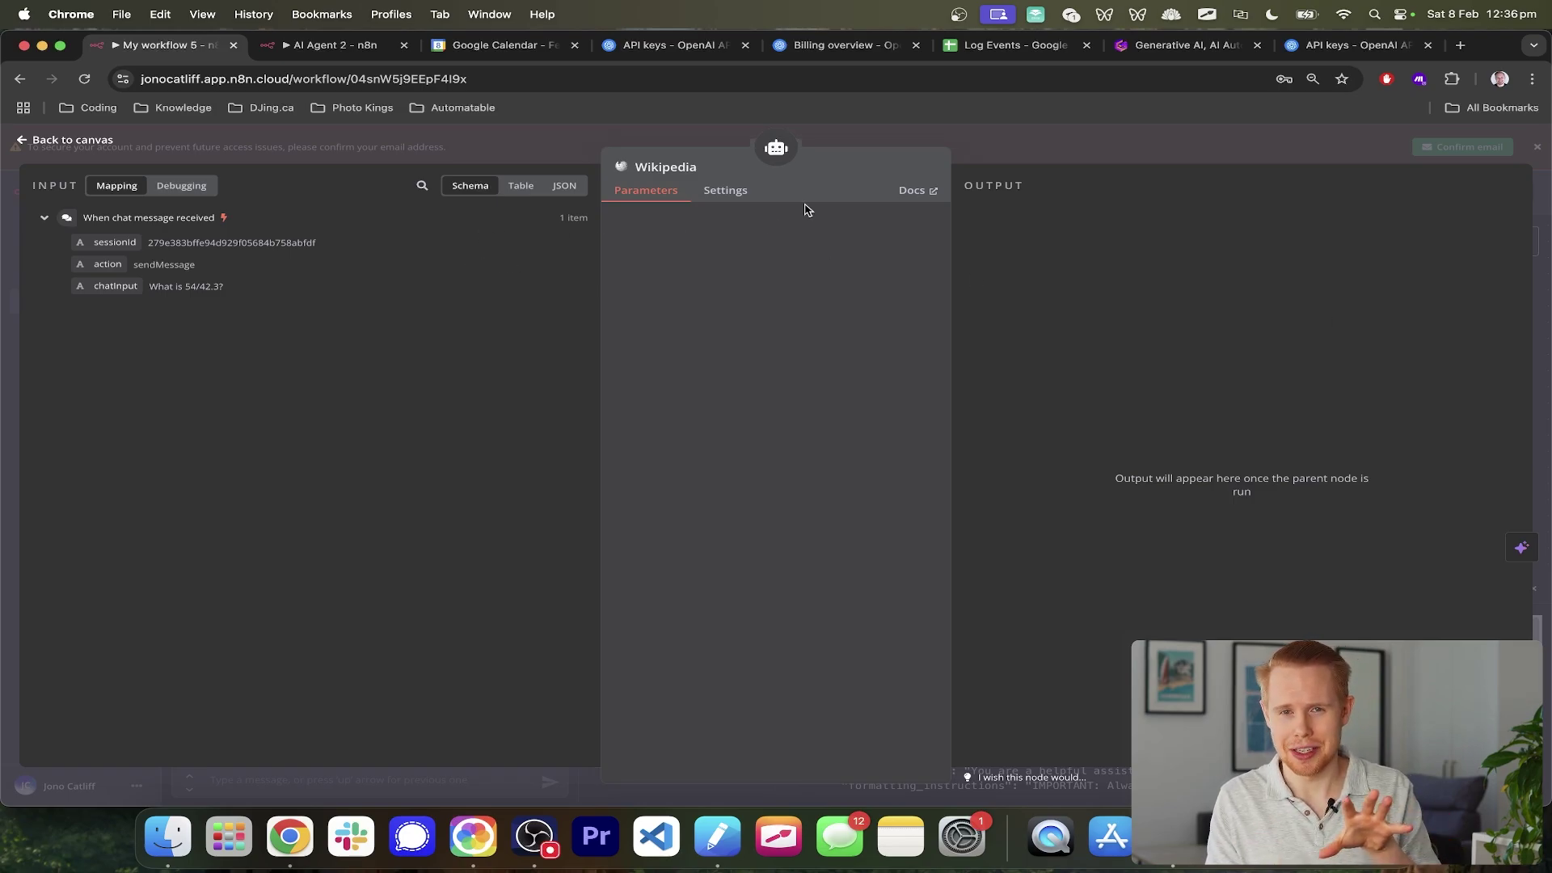
pyautogui.click(1533, 240)
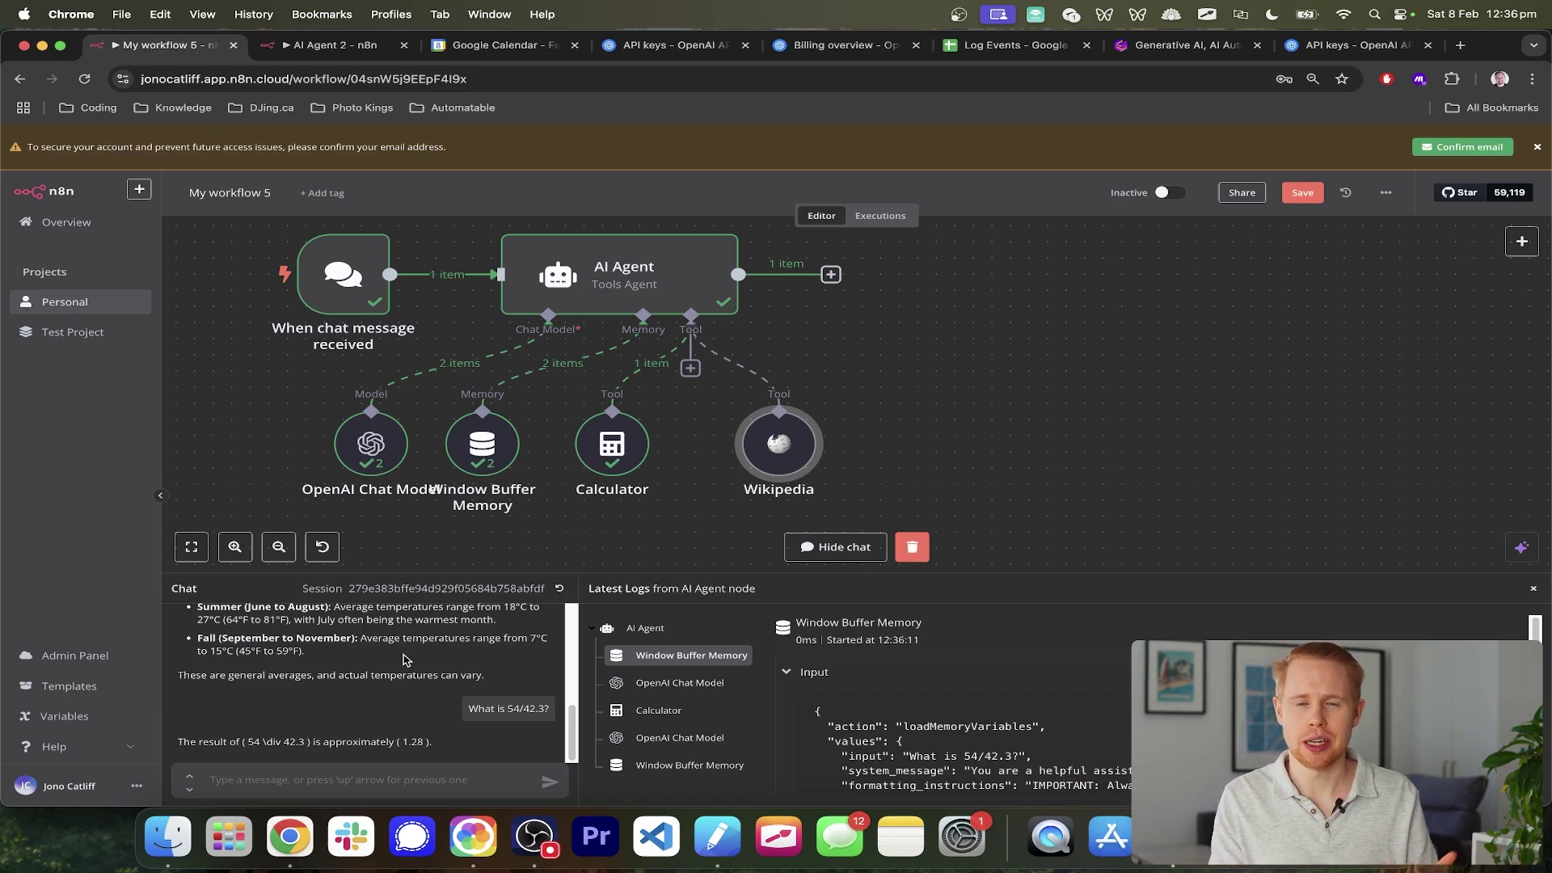
pyautogui.click(347, 767)
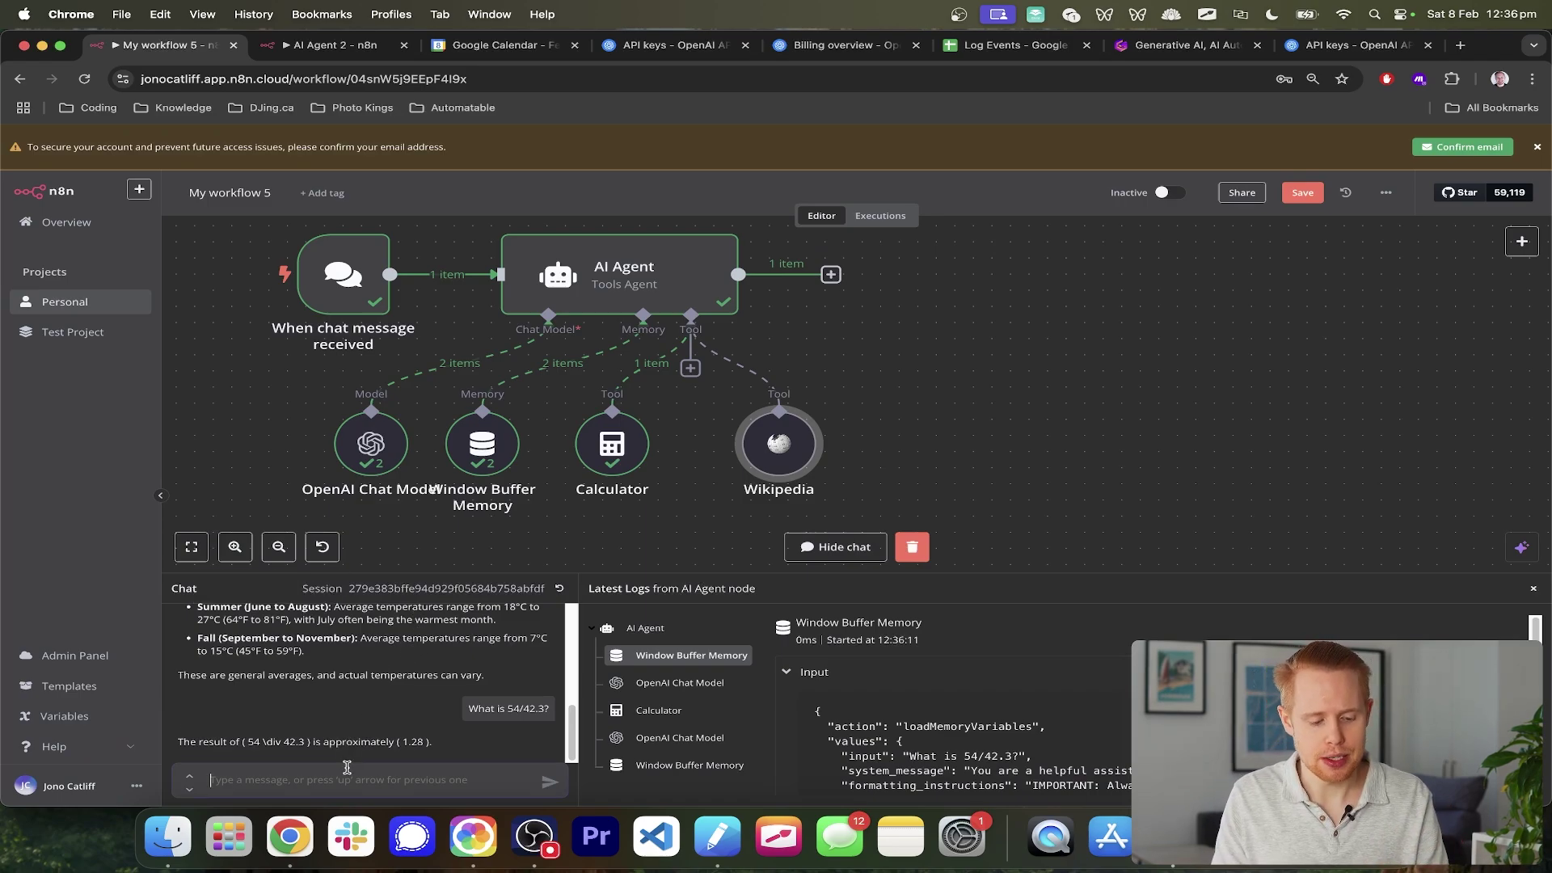
# - Ask the agent 'What is the diameter of the moon according to wikipedia?' and review the ~3,474 km reply
pyautogui.write('What')
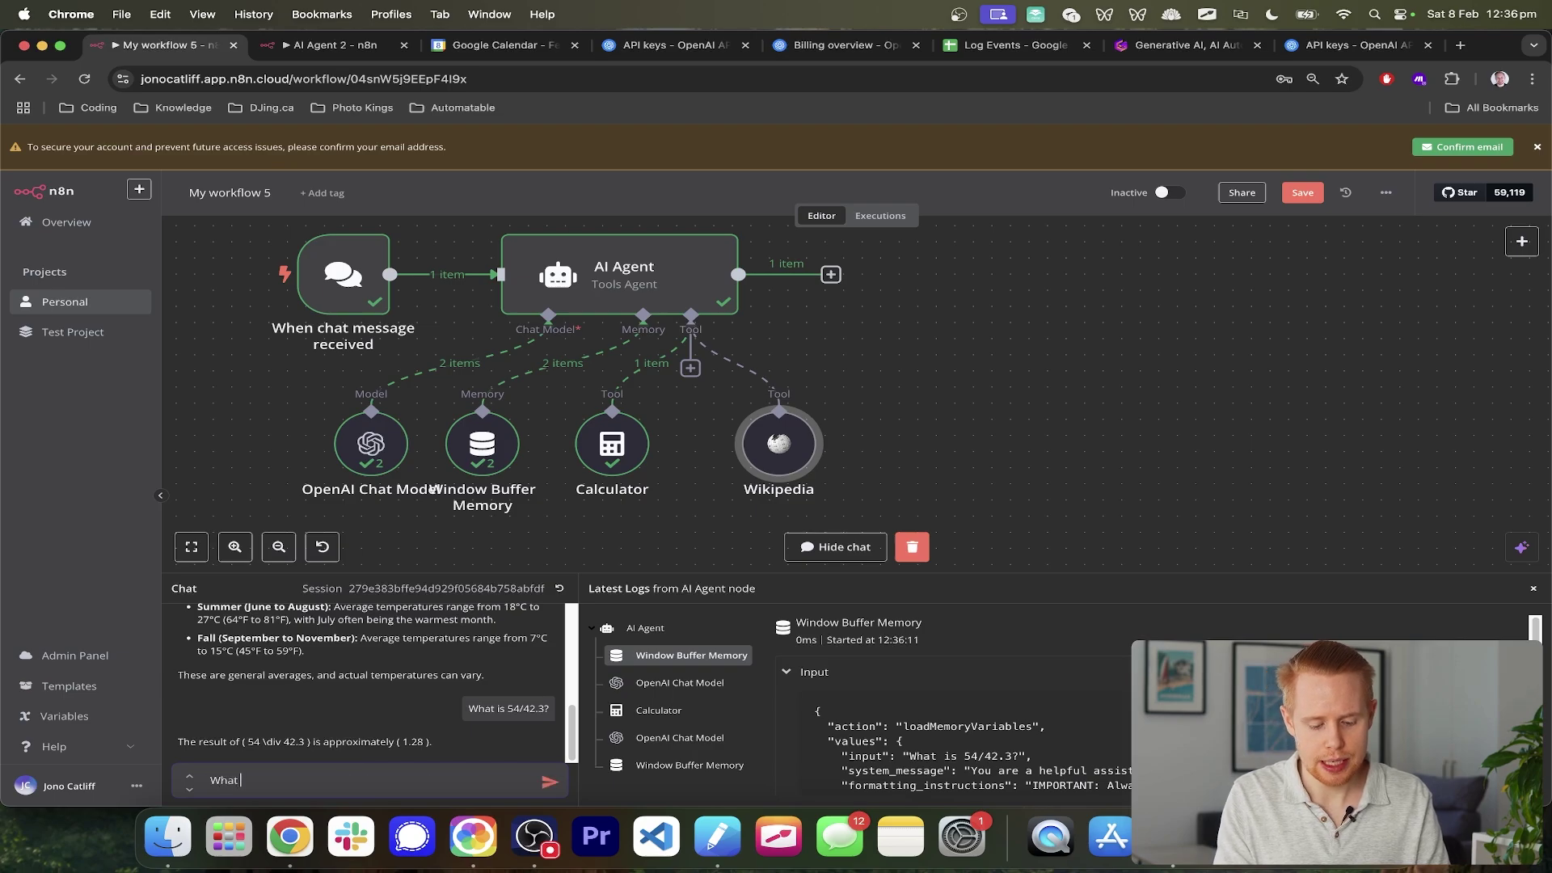
pyautogui.write(' is the dia')
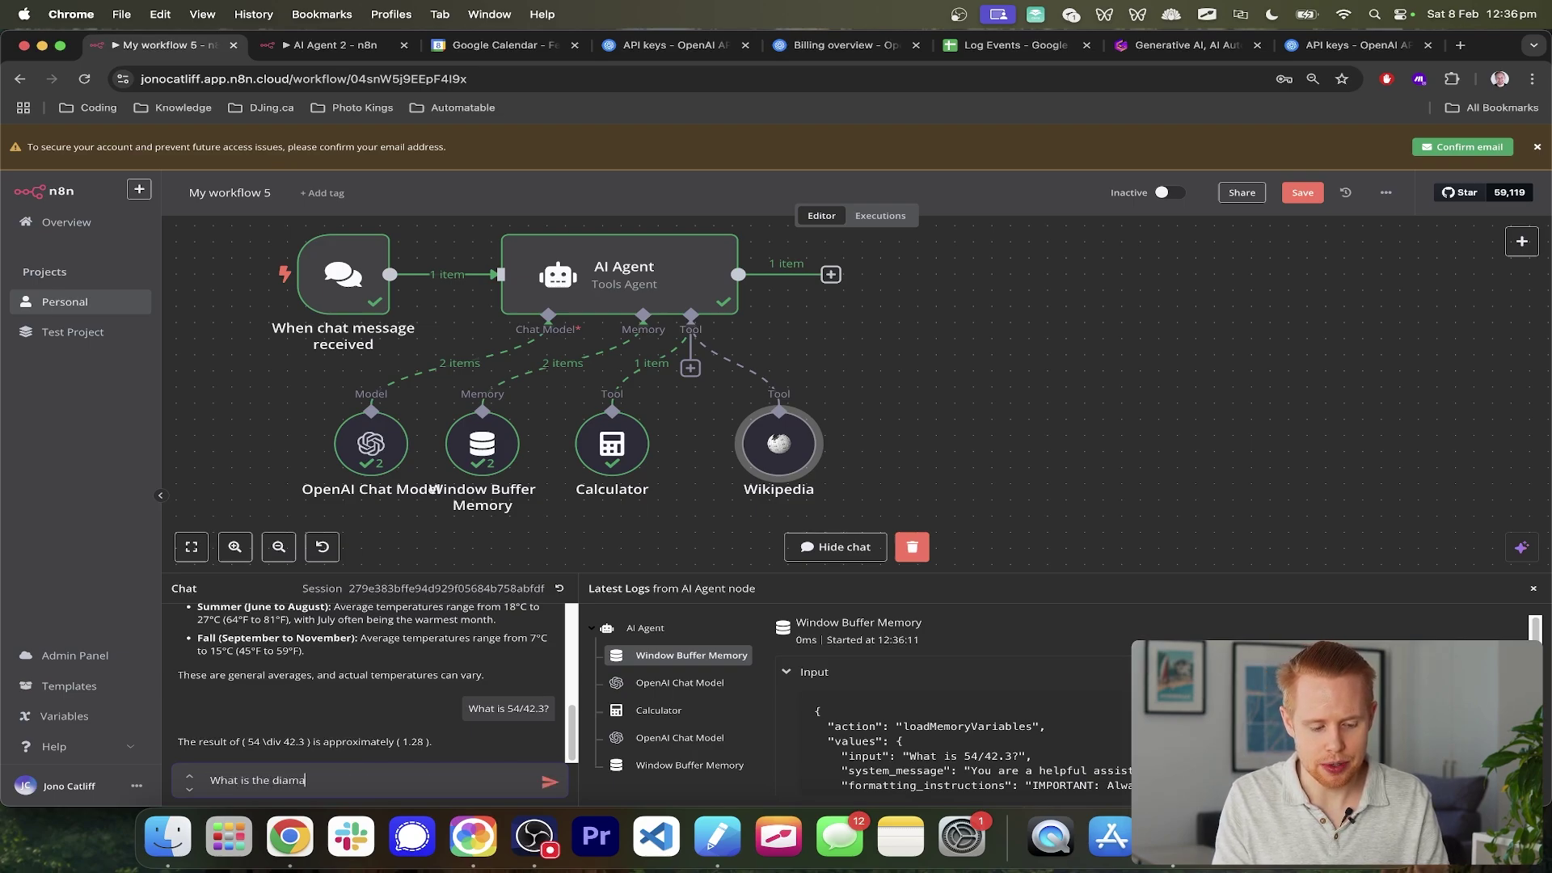
pyautogui.write('meter of th')
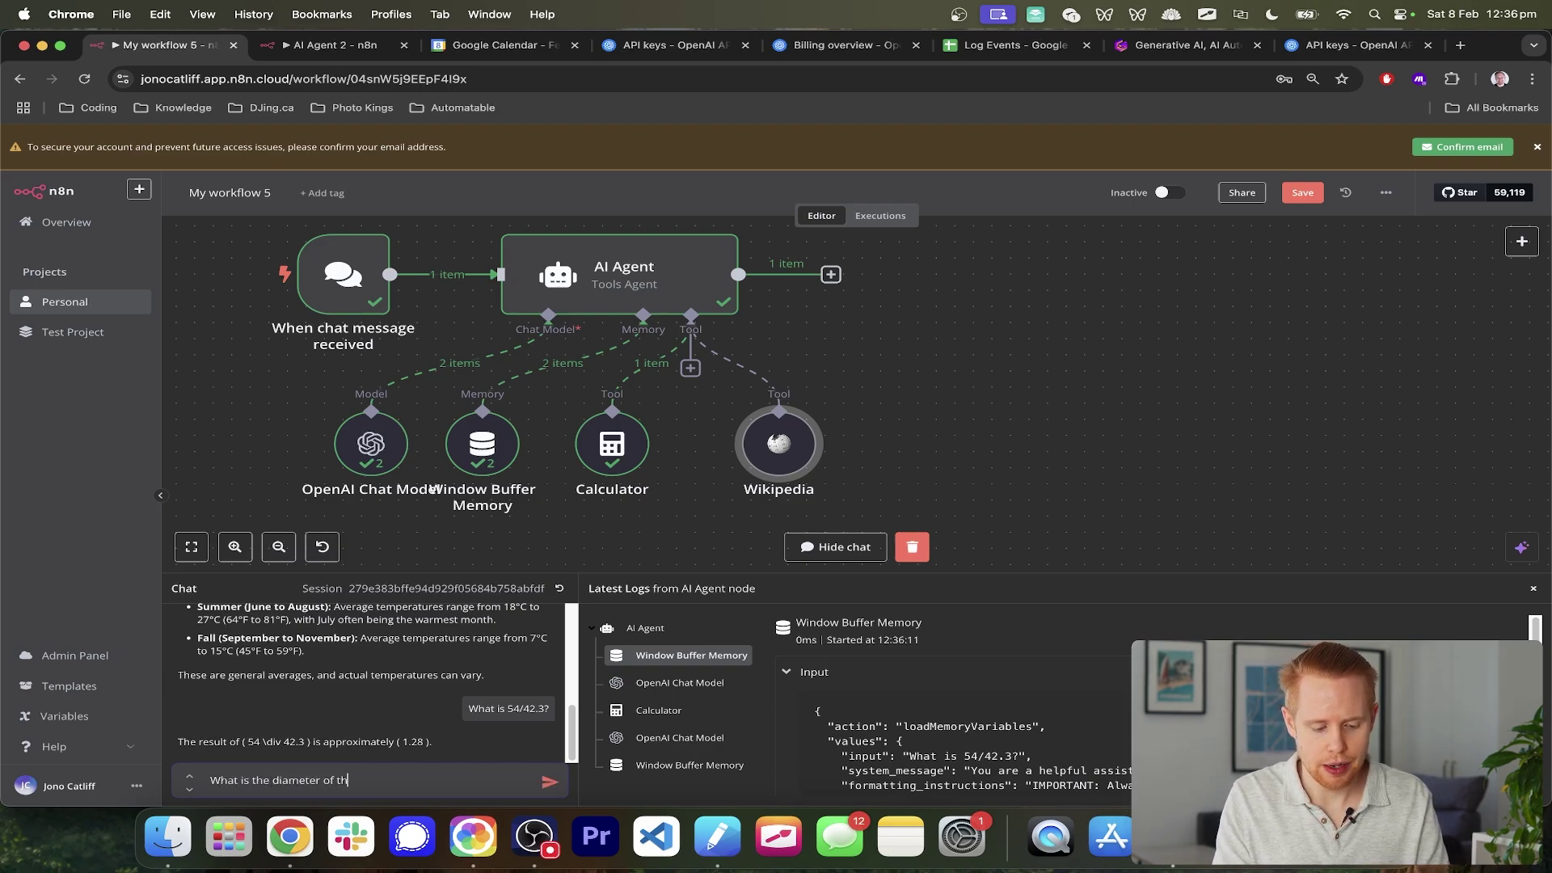
pyautogui.write('e moon according to w')
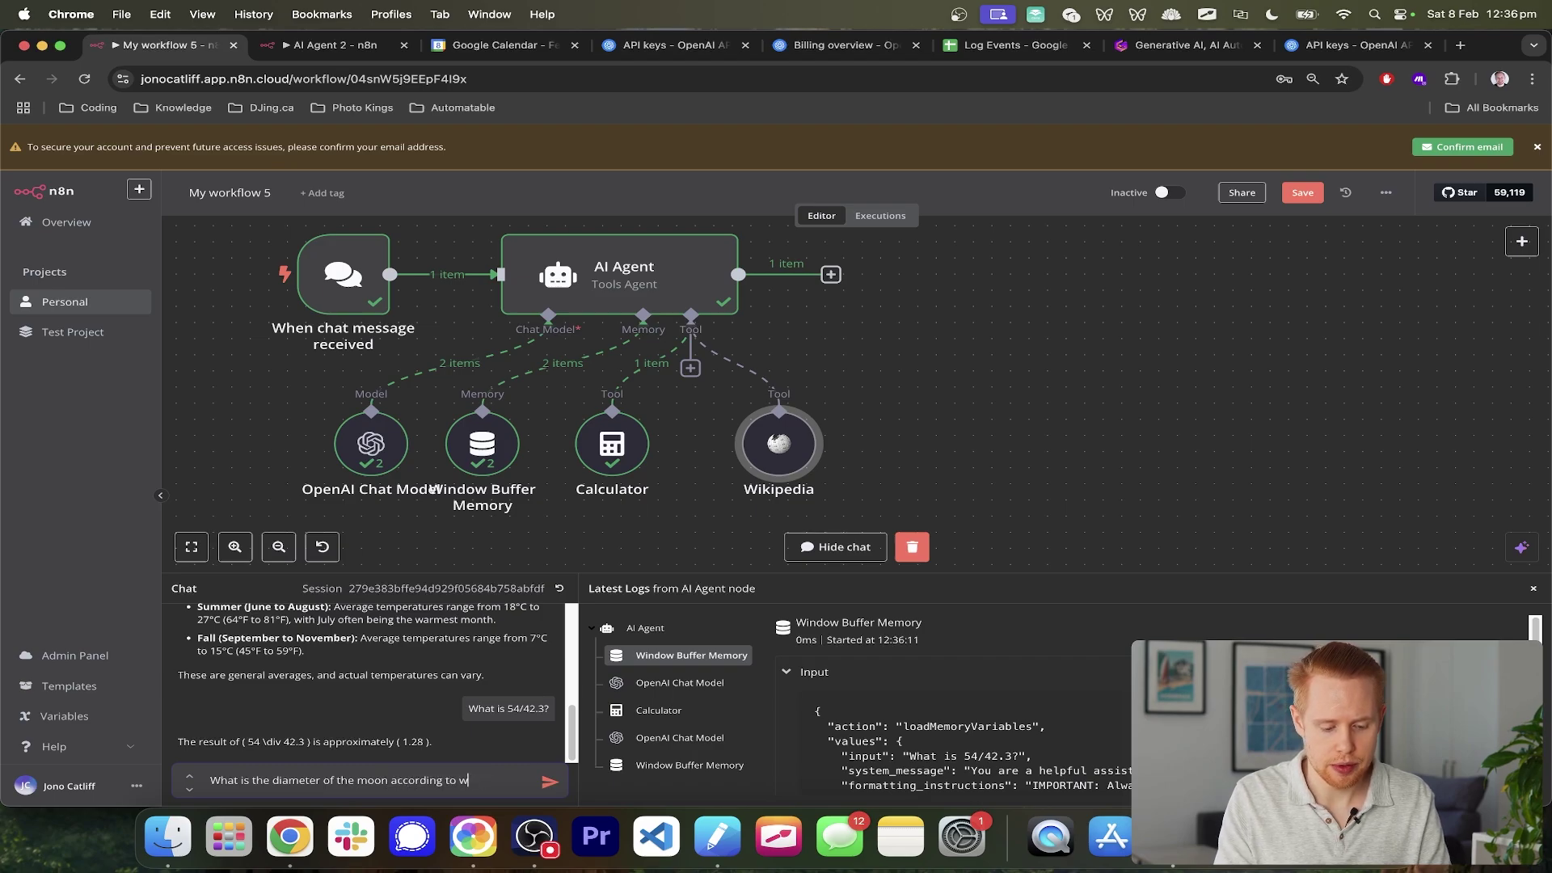
pyautogui.write('ikipedia?')
pyautogui.press('Return')
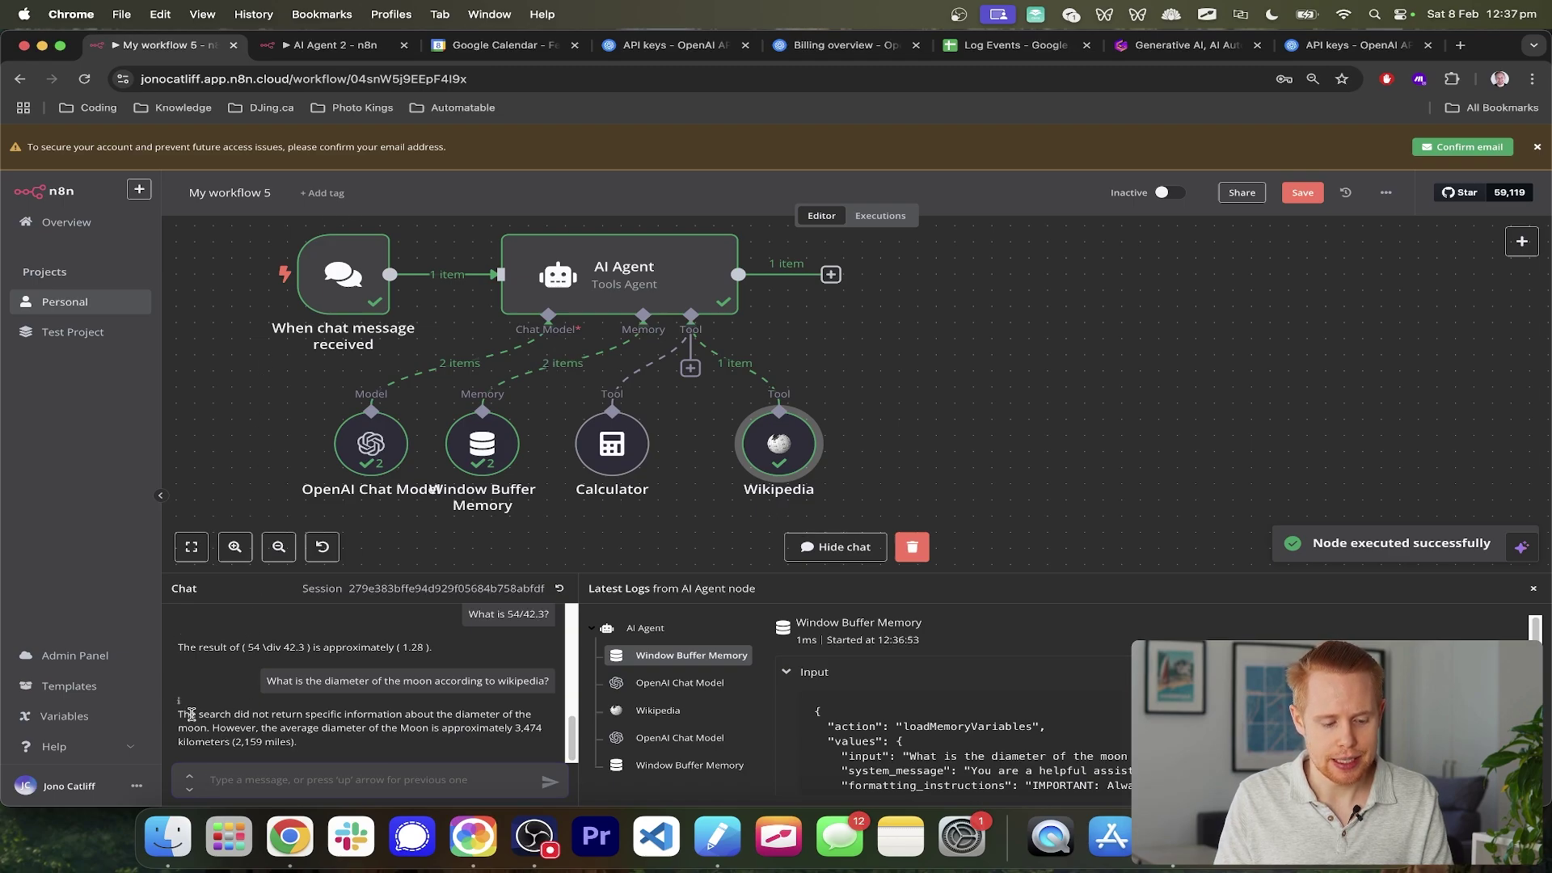
pyautogui.moveTo(191, 715); pyautogui.dragTo(441, 728)
pyautogui.moveTo(296, 727); pyautogui.dragTo(518, 731)
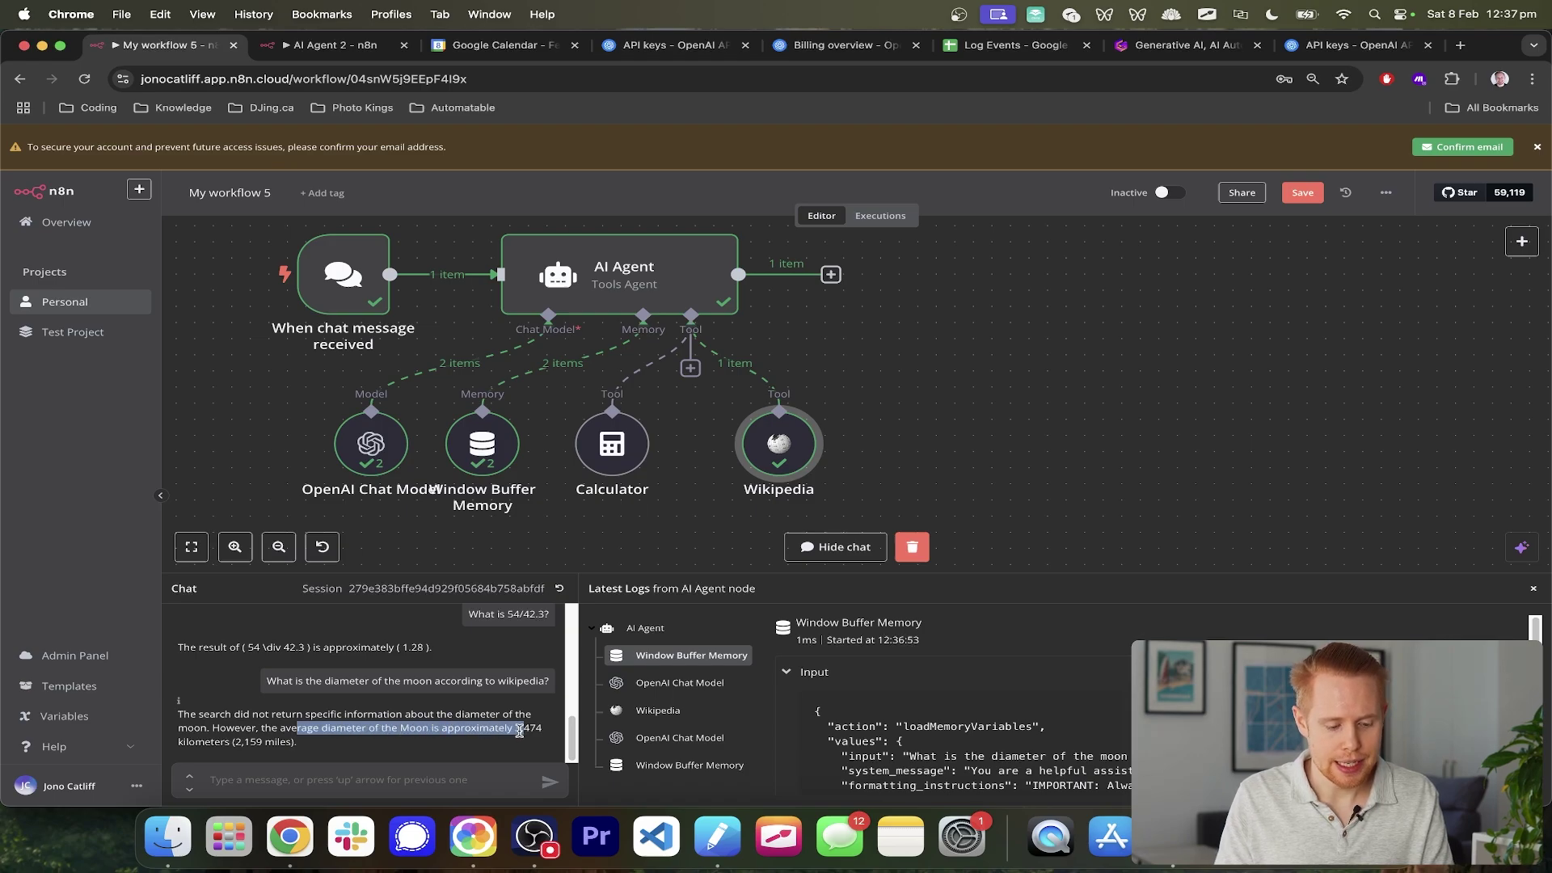
pyautogui.click(342, 780)
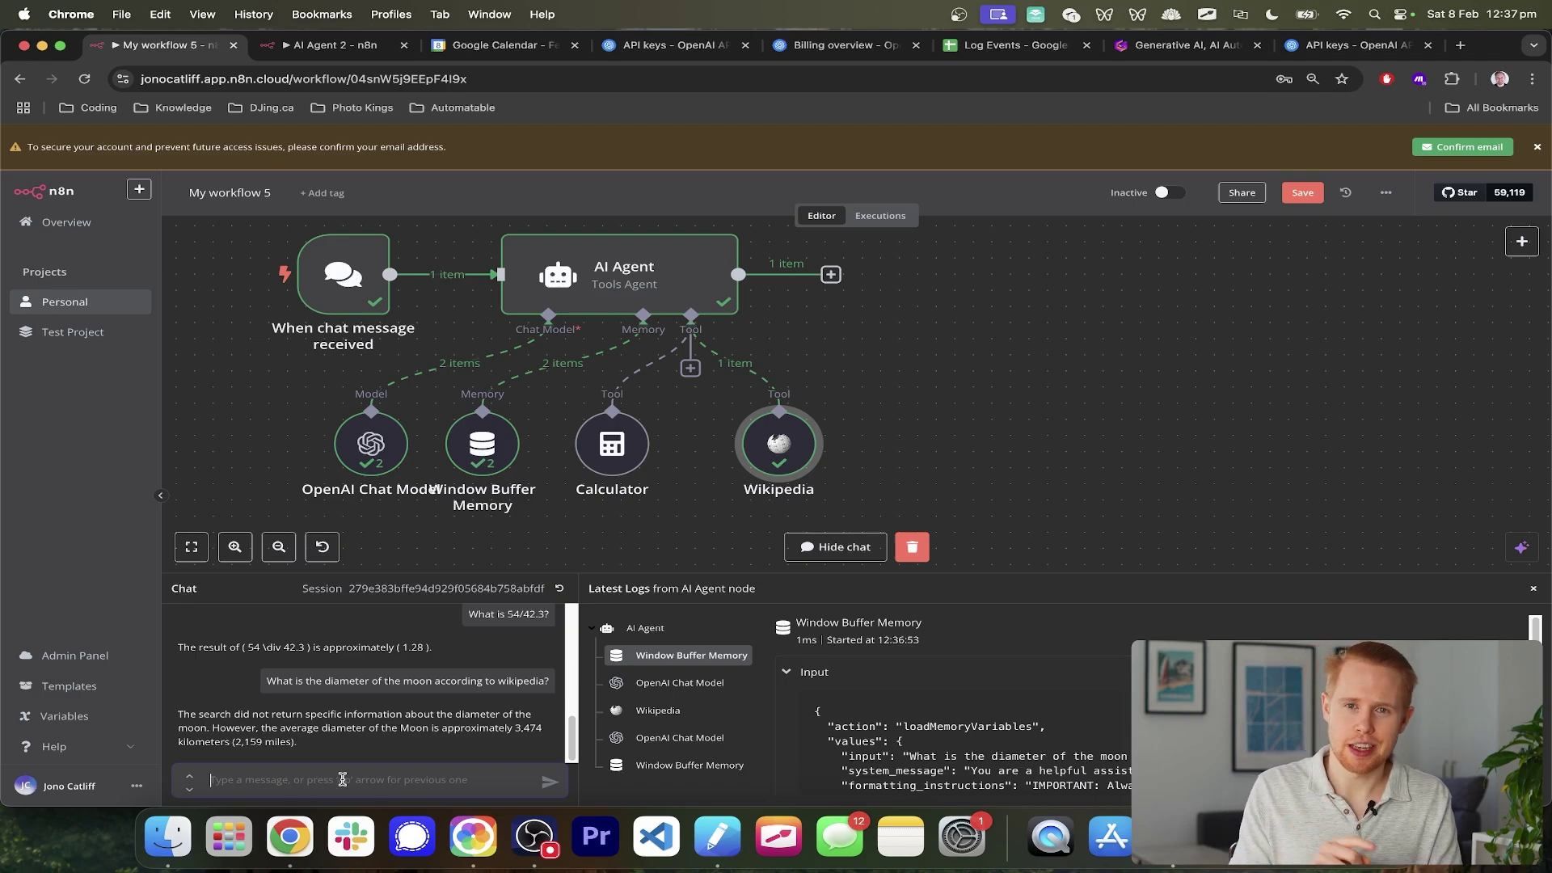
pyautogui.moveTo(865, 409)
pyautogui.mouseDown()
pyautogui.moveTo(622, 442)
pyautogui.moveTo(565, 485)
pyautogui.mouseUp()
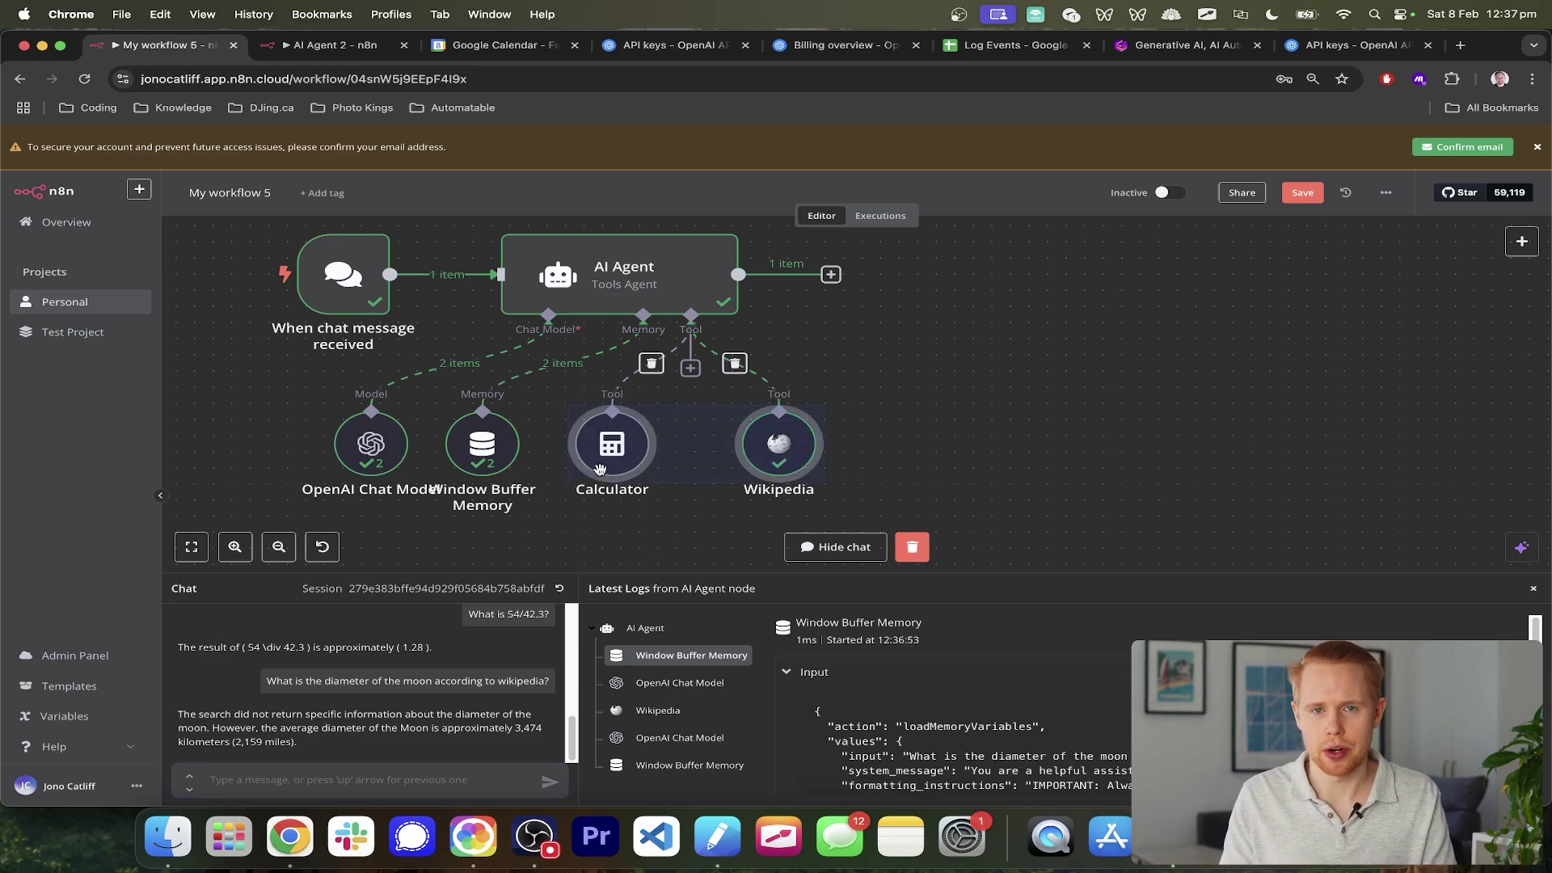
# - Ask the agent 'What is the size of the sun divided by 54?' and get roughly 25,800 km
pyautogui.write('What is the')
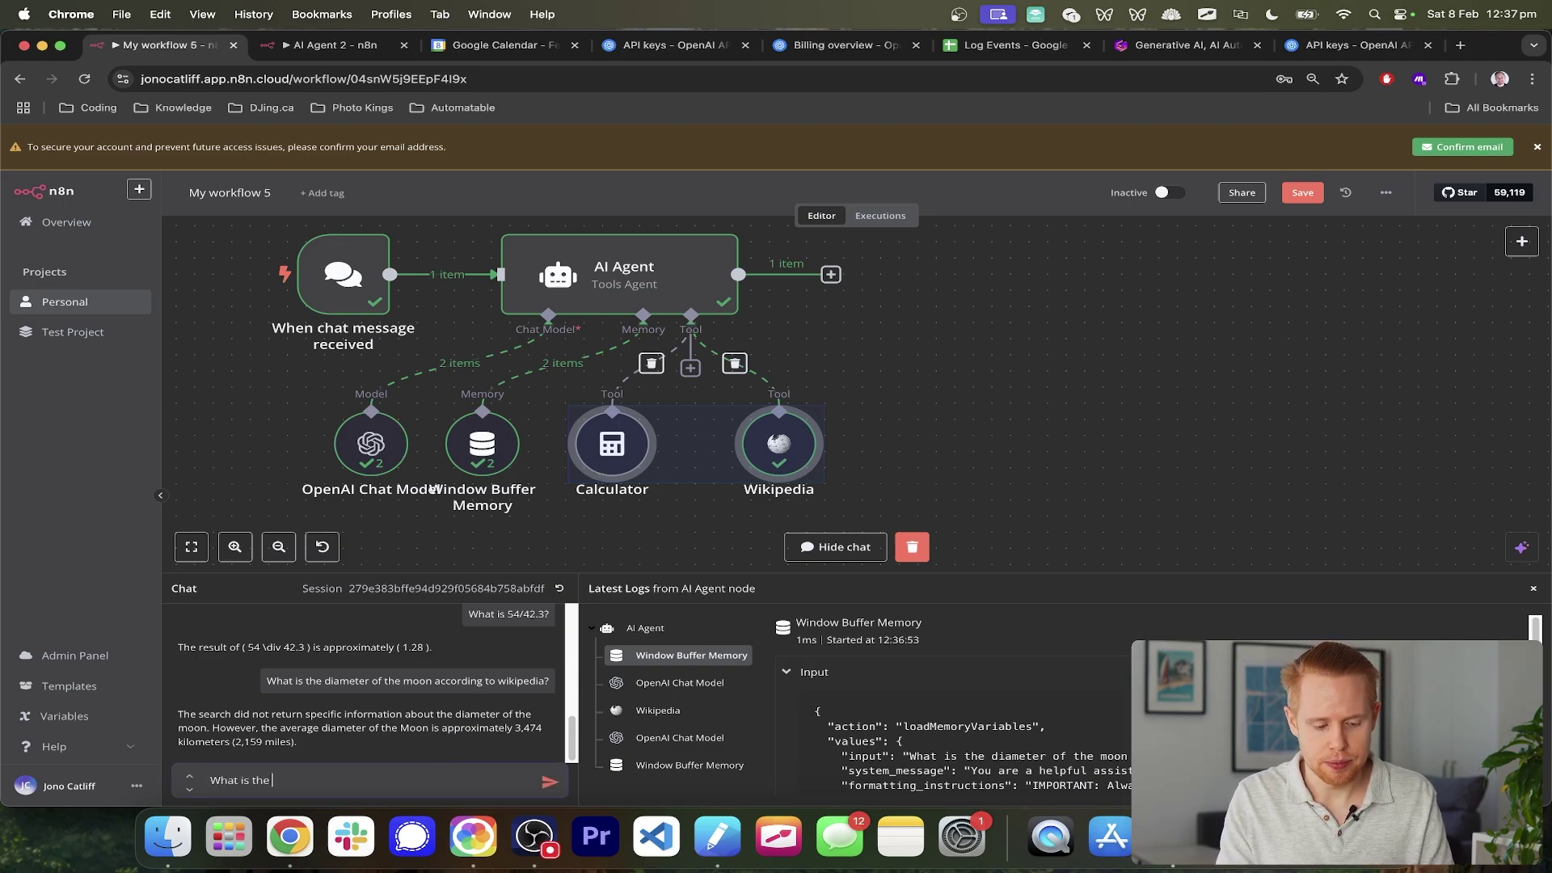
pyautogui.write(' dize')
pyautogui.press('BackSpace')
pyautogui.press('BackSpace')
pyautogui.press('BackSpace')
pyautogui.press('BackSpace')
pyautogui.write('s')
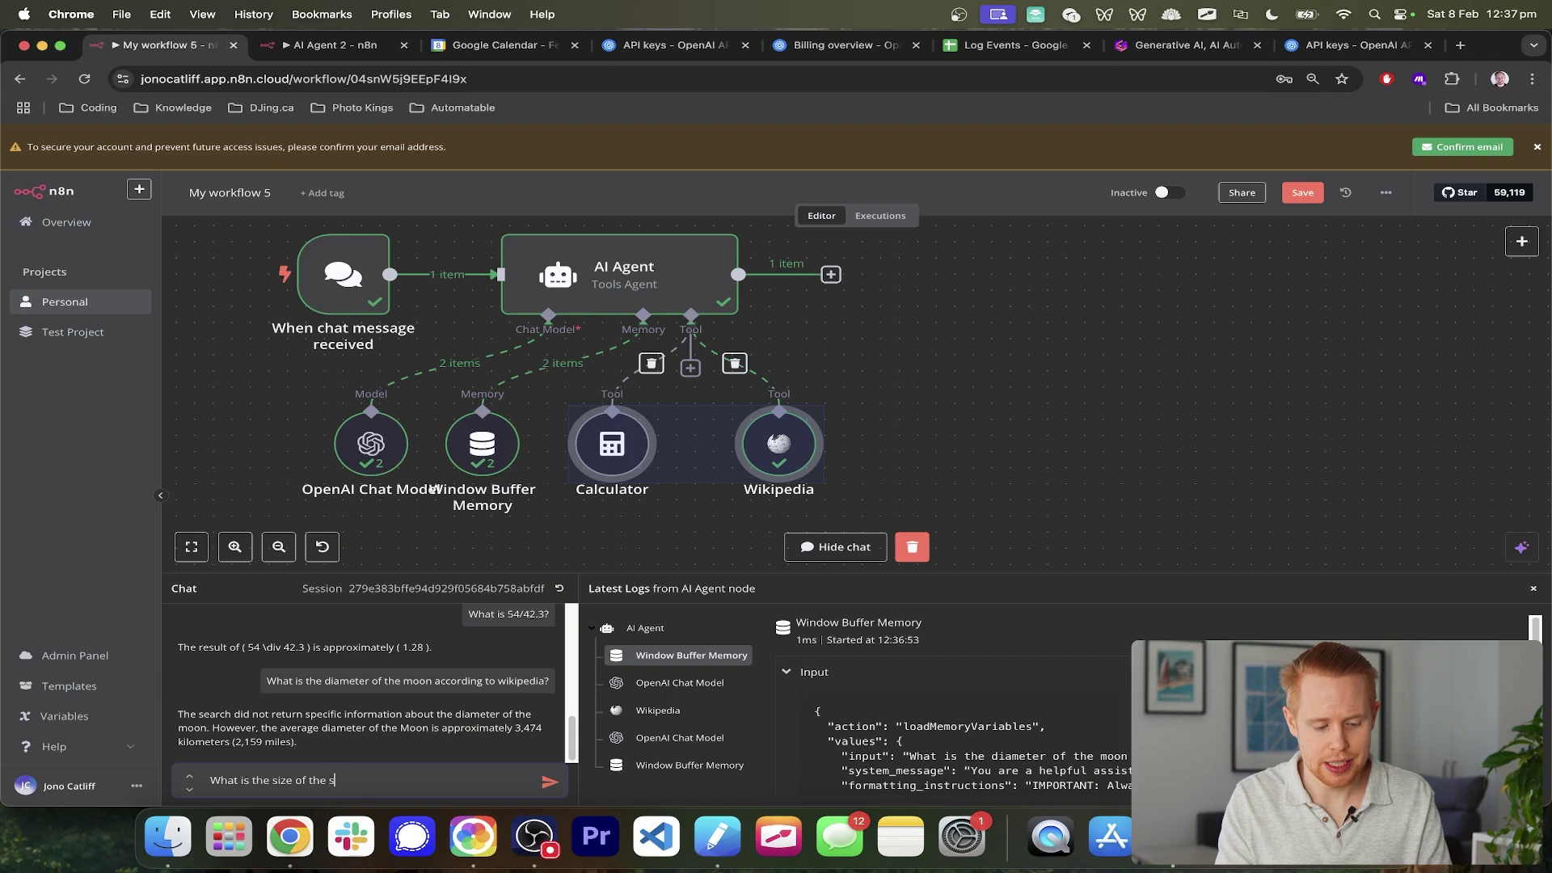
pyautogui.write('ize of the sun divided by 54?')
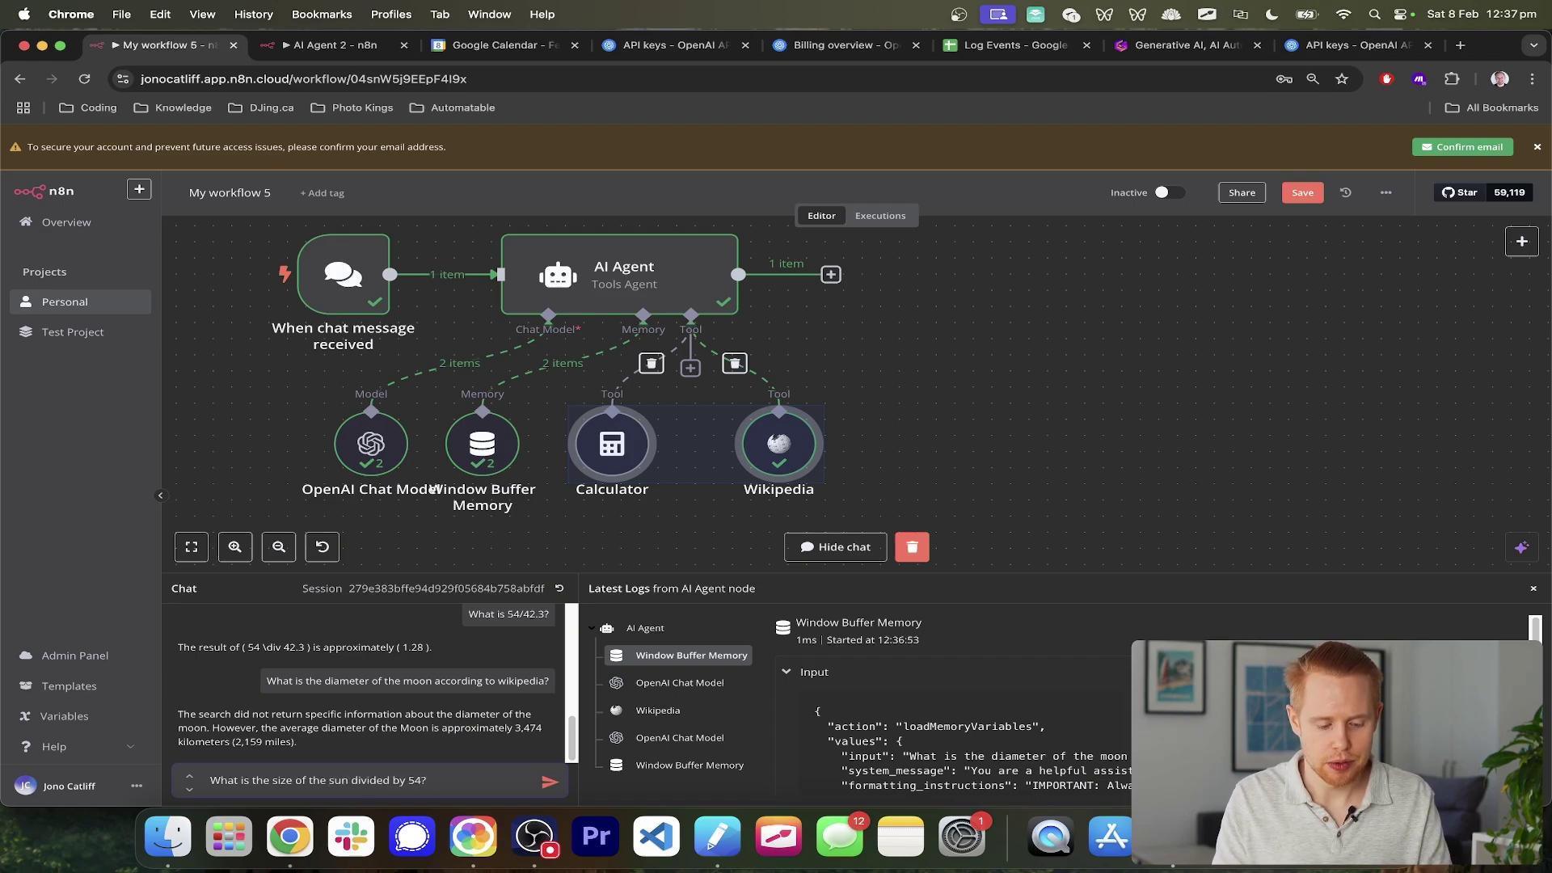
pyautogui.press('Return')
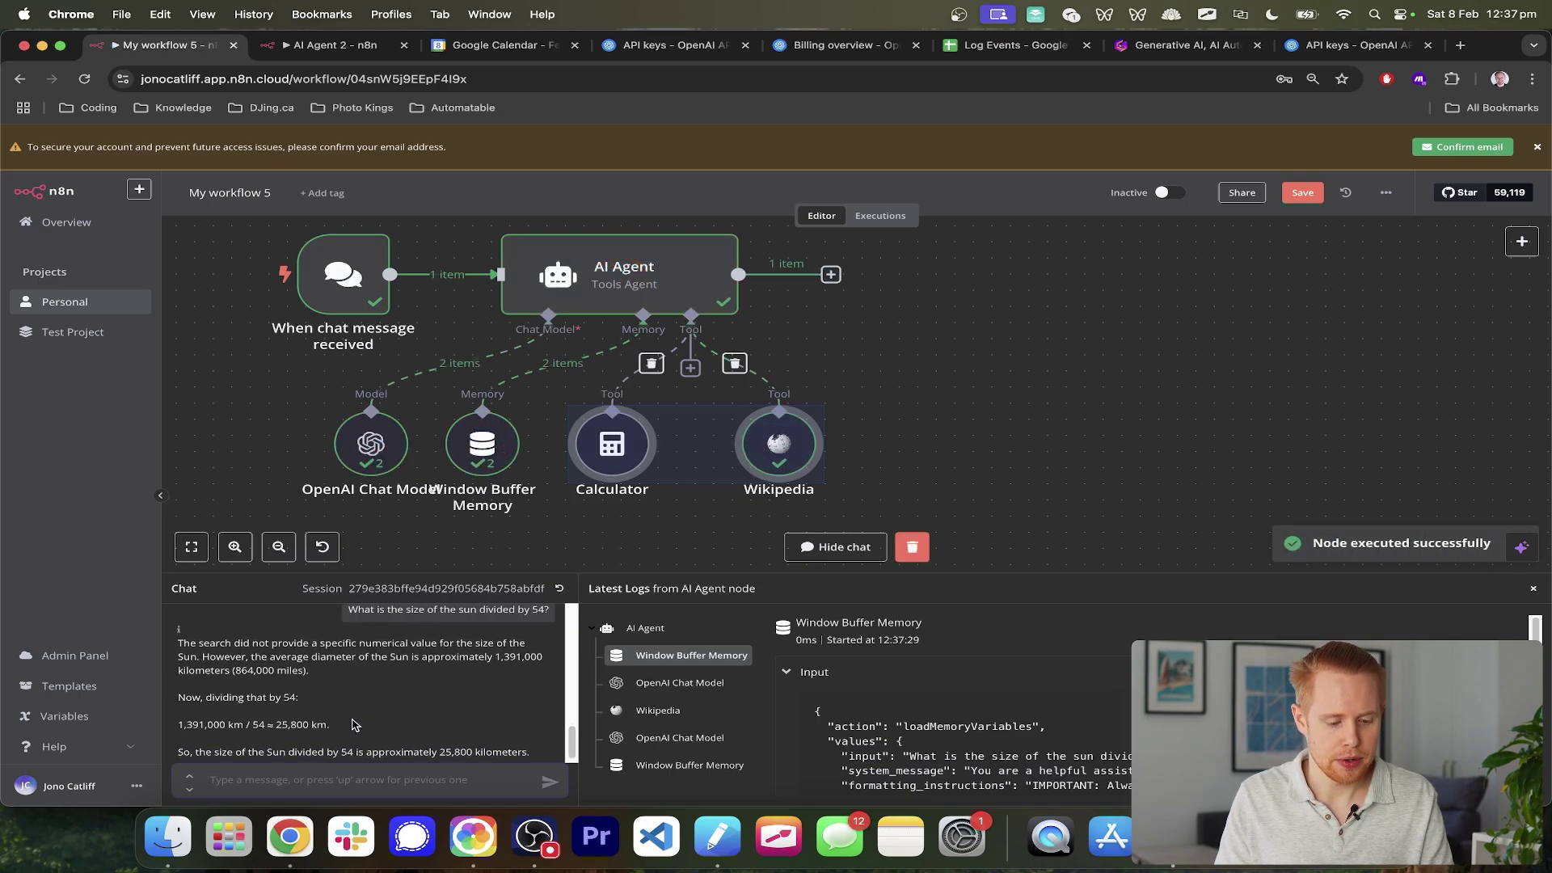
pyautogui.click(690, 511)
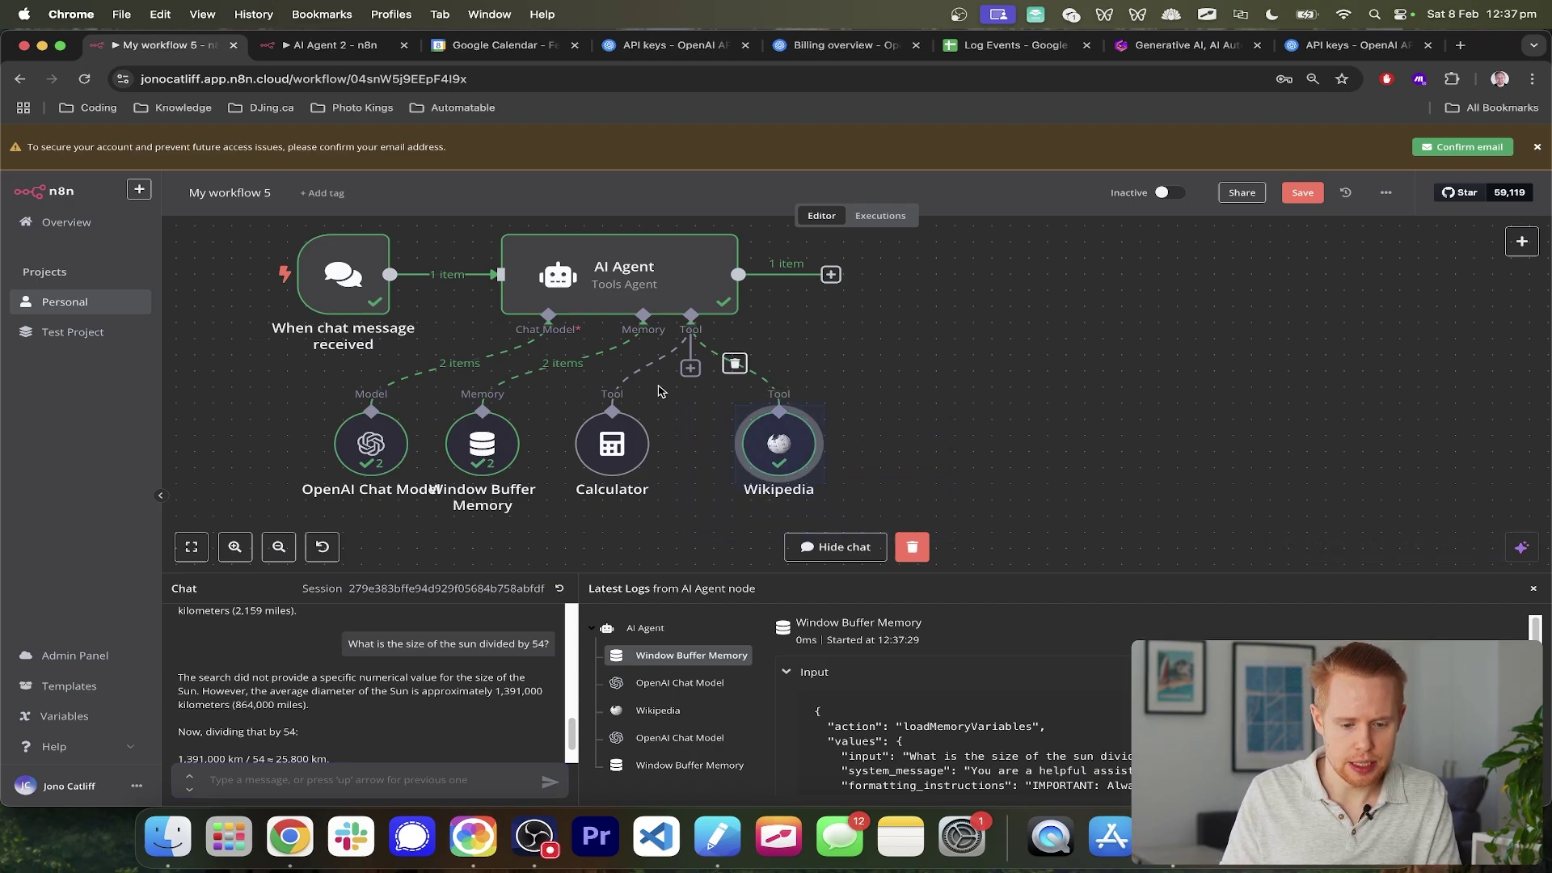
pyautogui.scroll(-2, 340, 703)
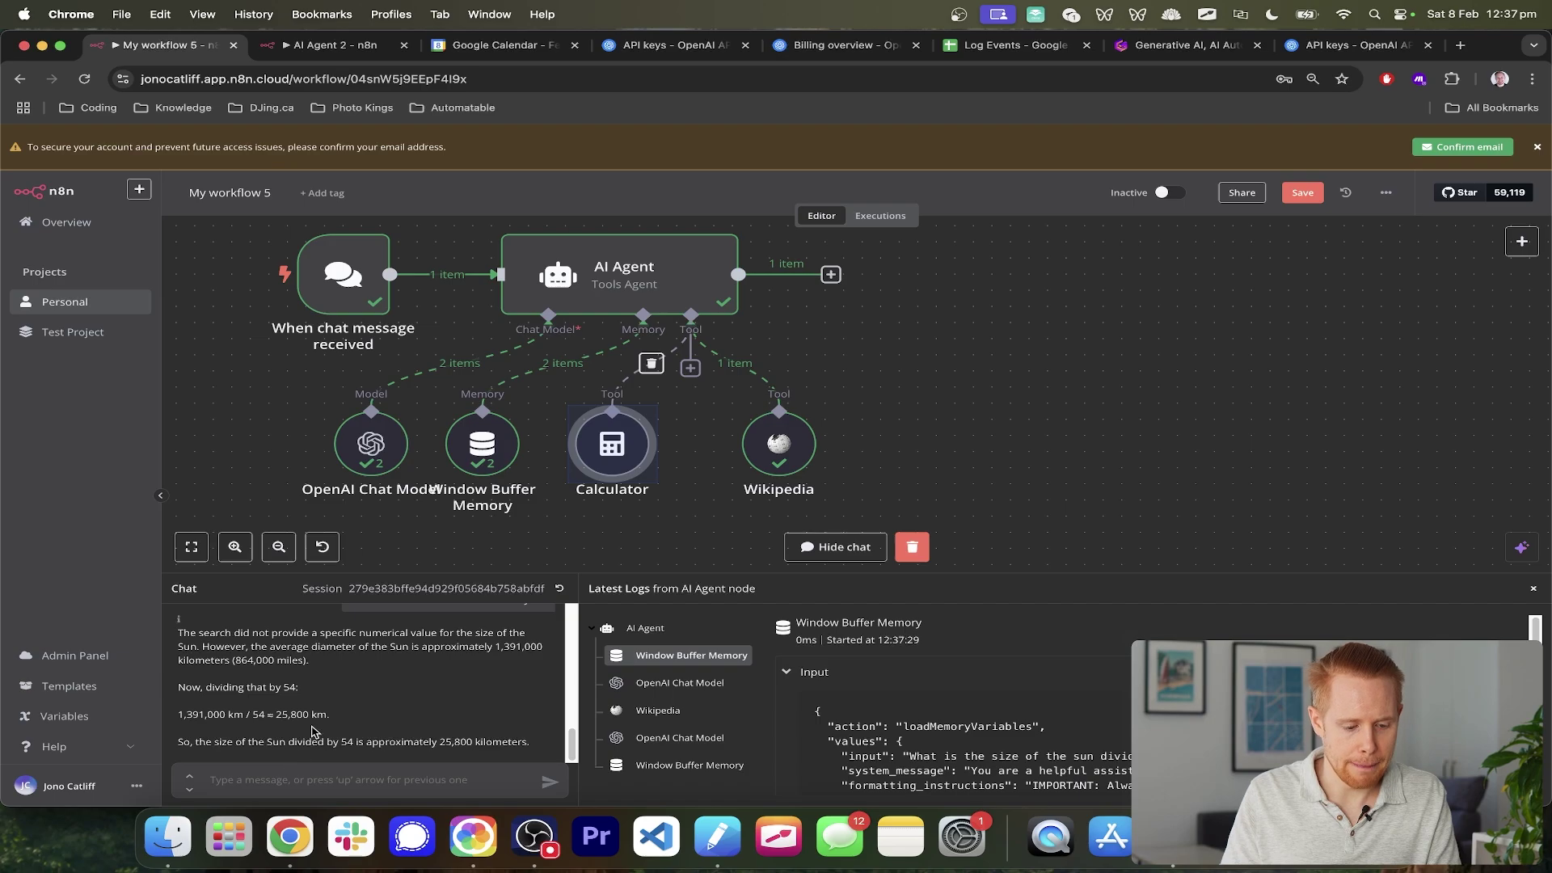
pyautogui.scroll(1, 314, 732)
pyautogui.moveTo(193, 665); pyautogui.dragTo(527, 664)
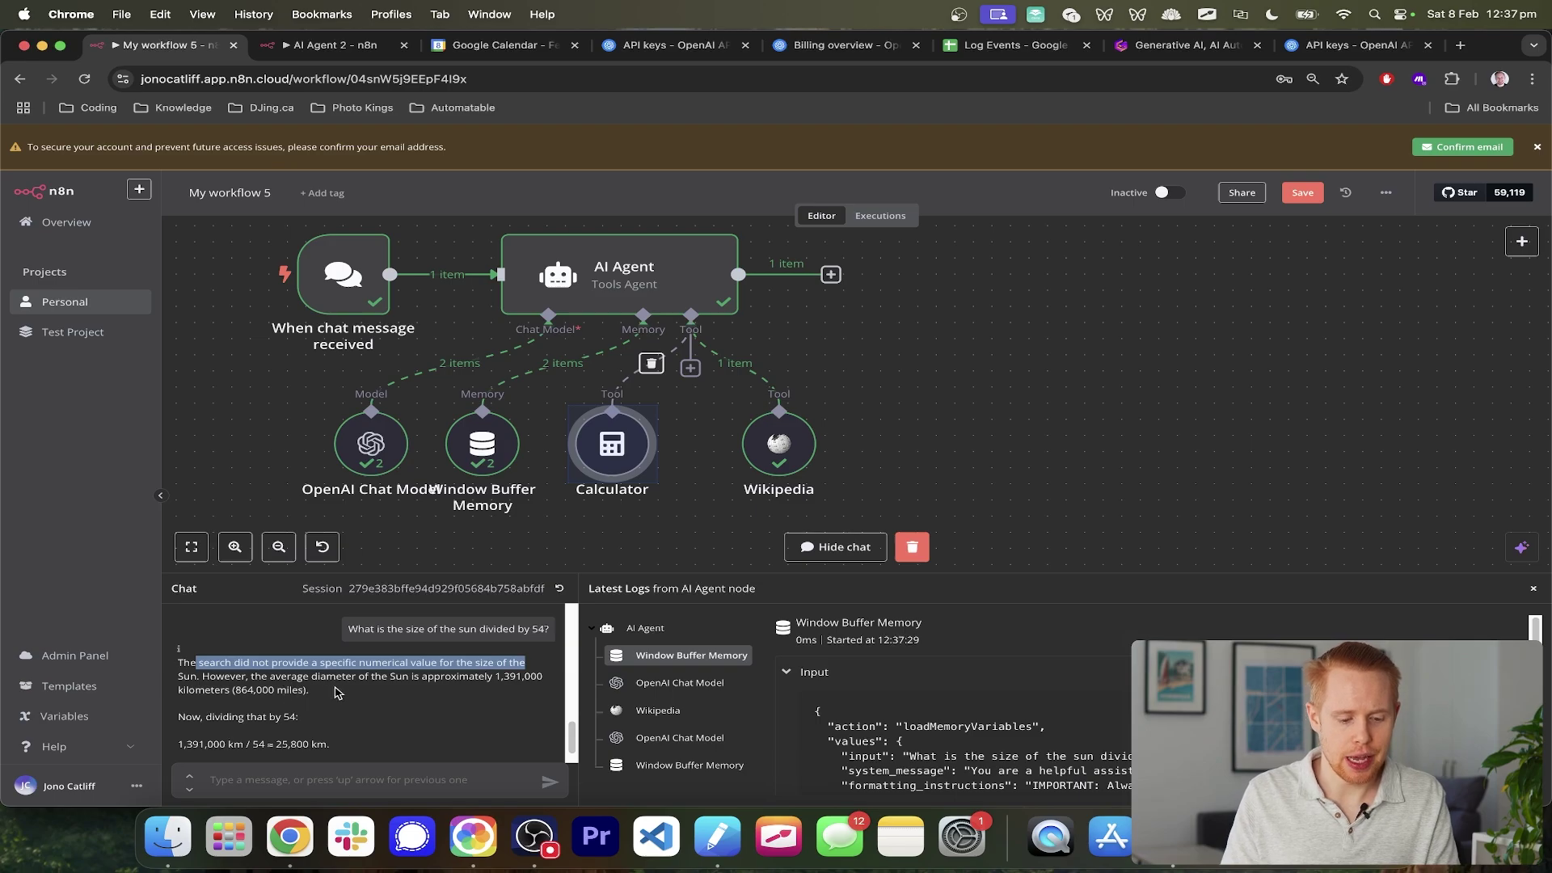
pyautogui.scroll(-2, 518, 676)
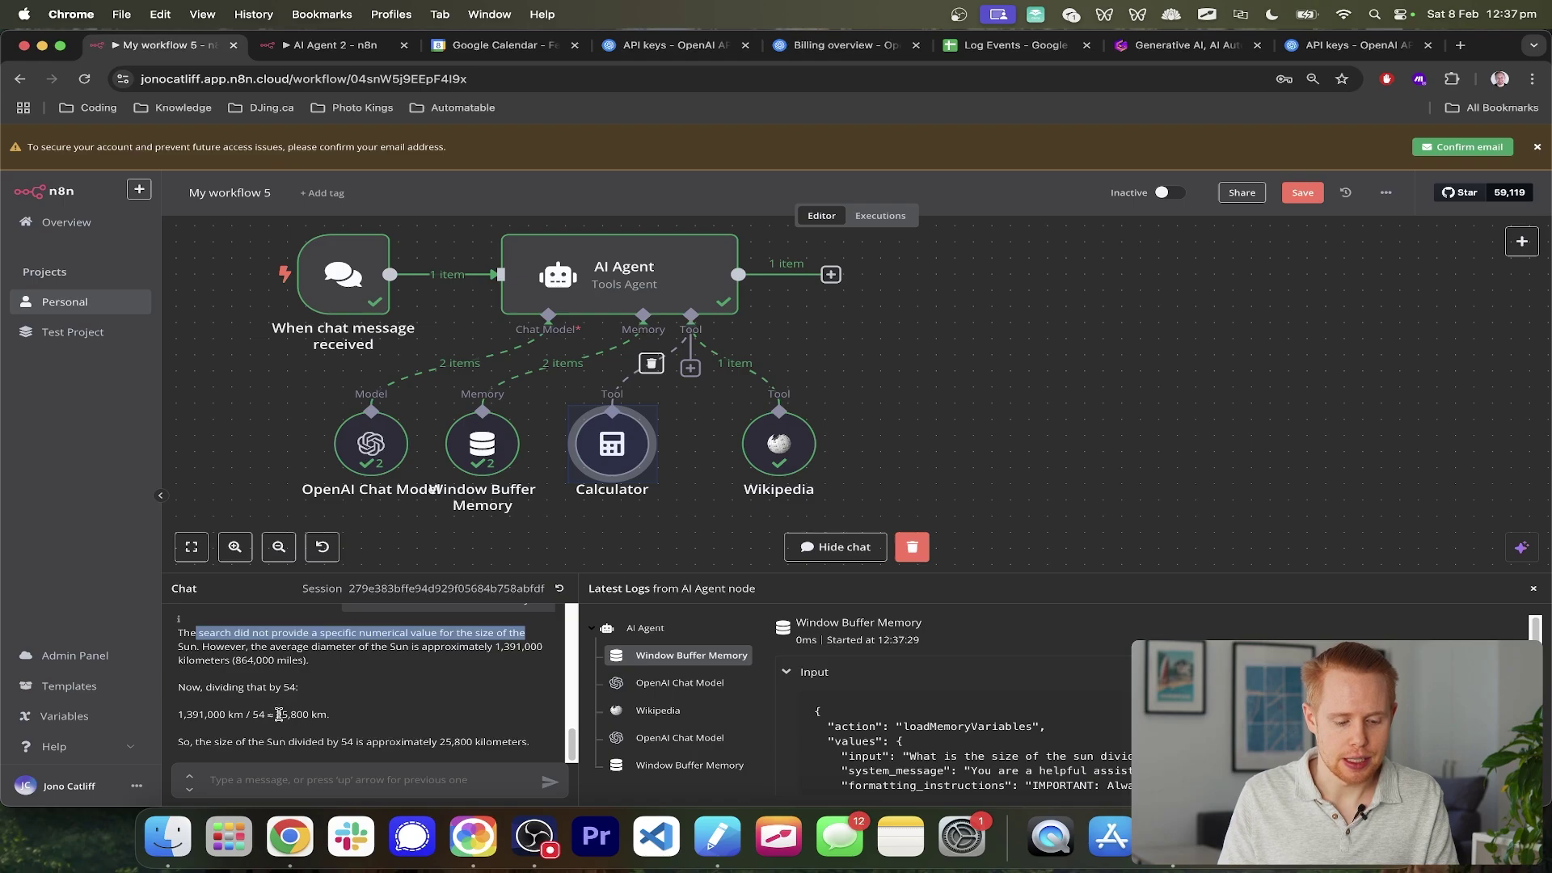
pyautogui.moveTo(279, 714); pyautogui.dragTo(319, 715)
pyautogui.moveTo(215, 742); pyautogui.dragTo(492, 742)
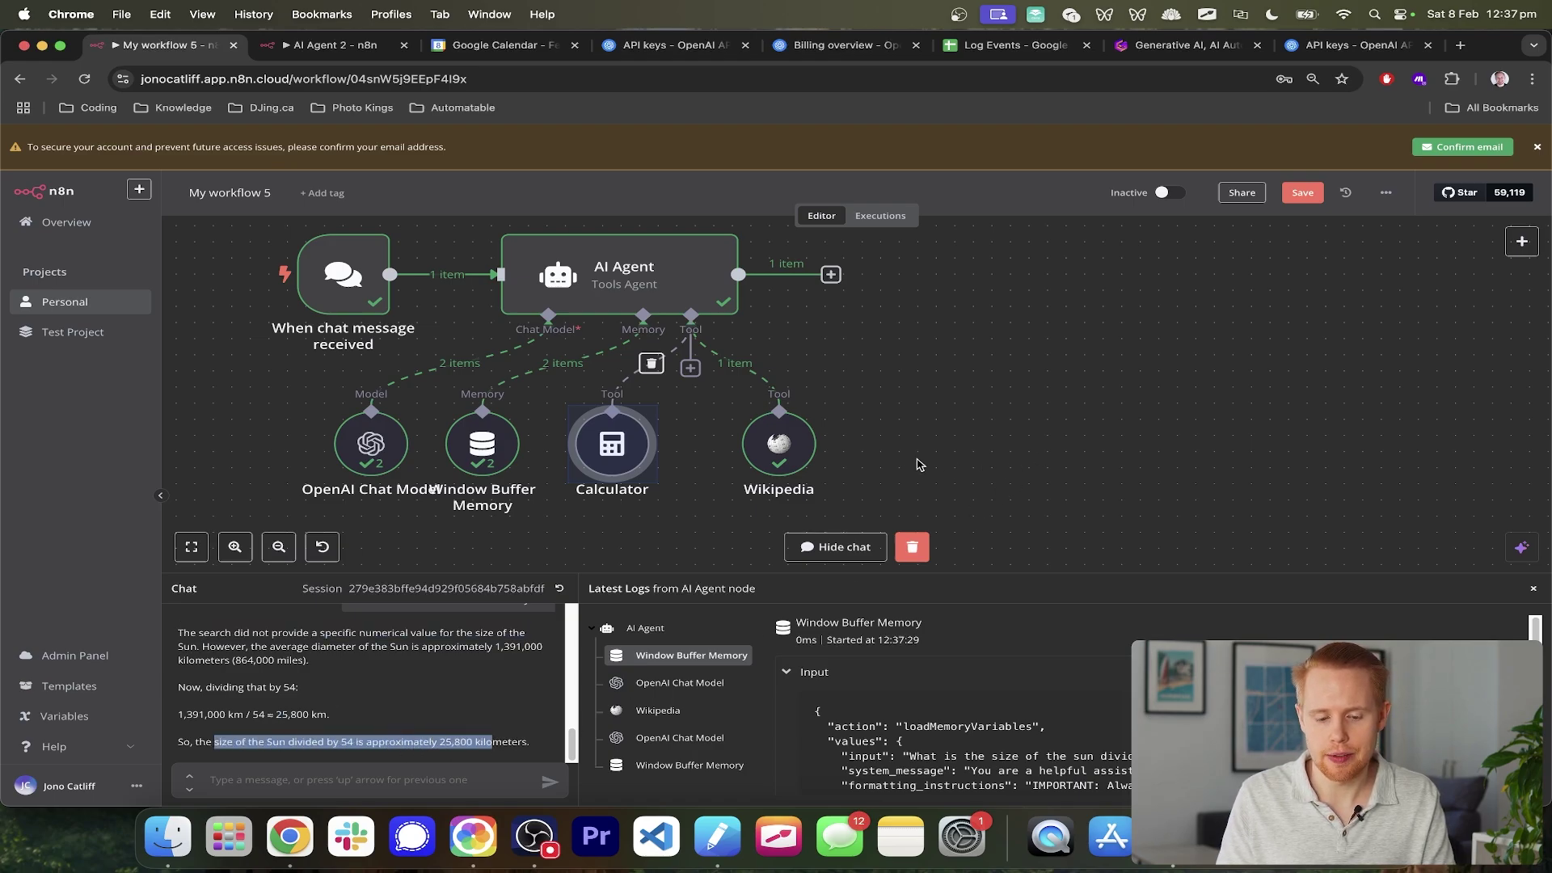
pyautogui.scroll(-2, 920, 465)
pyautogui.click(865, 467)
pyautogui.moveTo(305, 343); pyautogui.dragTo(429, 472)
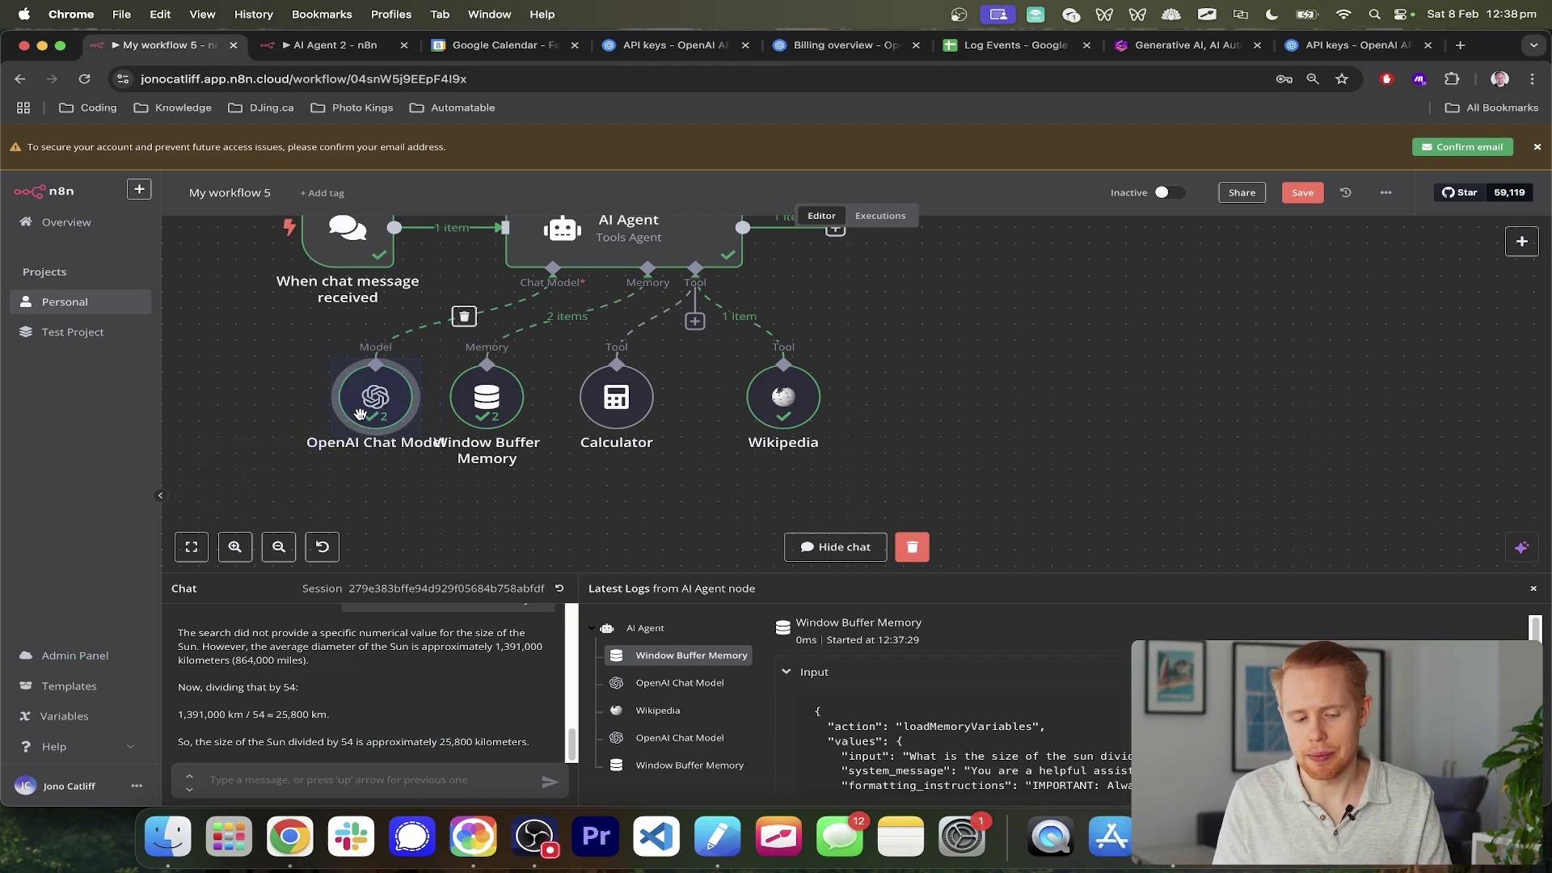
pyautogui.scroll(2, 716, 382)
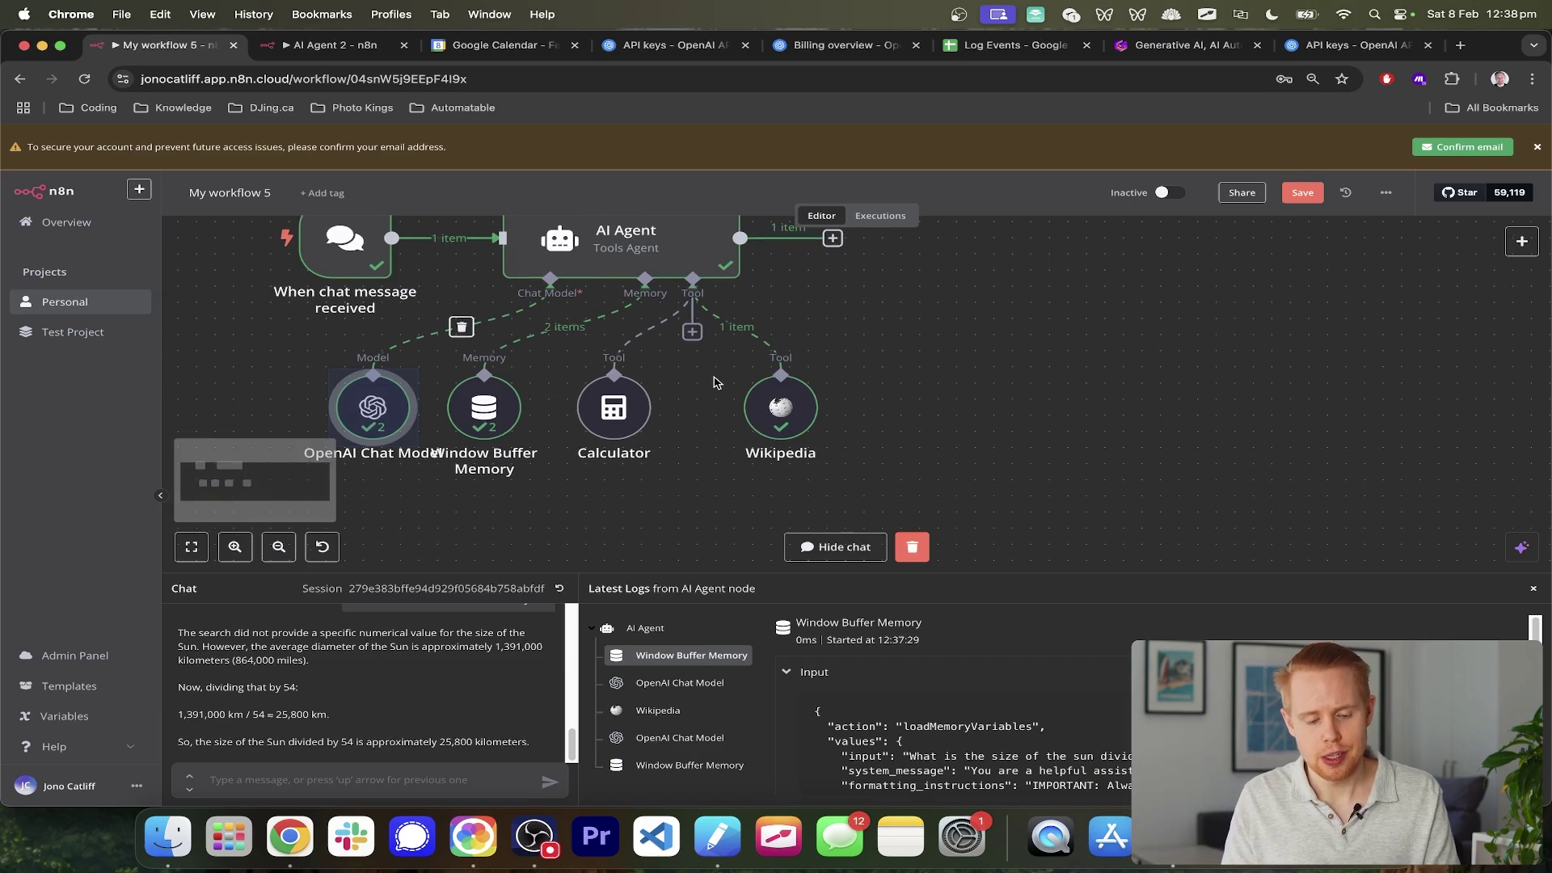
pyautogui.moveTo(912, 349); pyautogui.dragTo(733, 464)
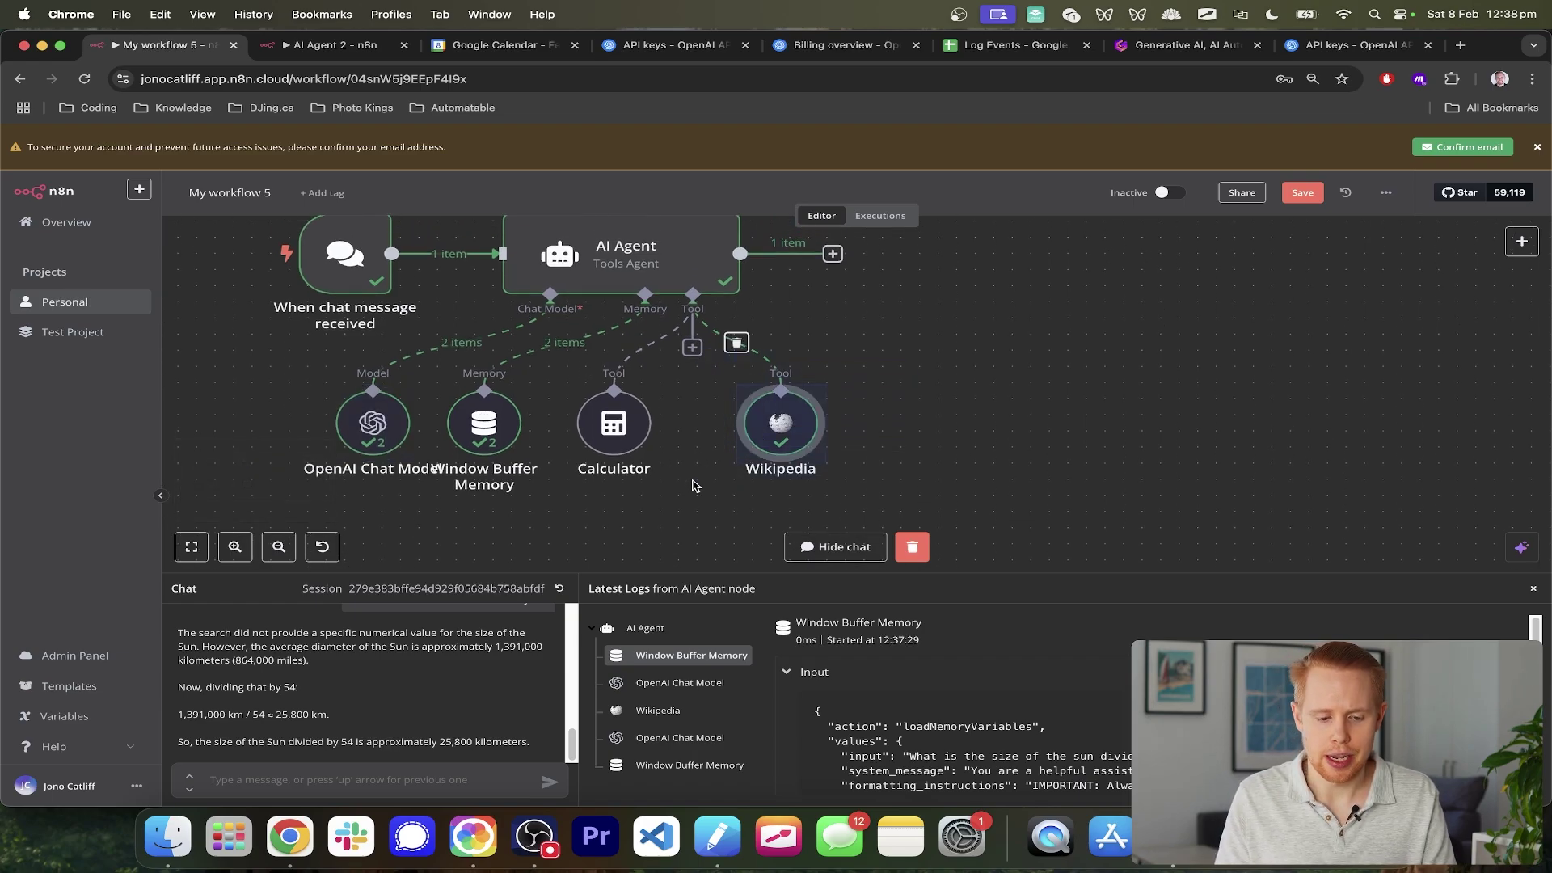
pyautogui.click(292, 351)
pyautogui.click(391, 423)
pyautogui.scroll(2, 364, 347)
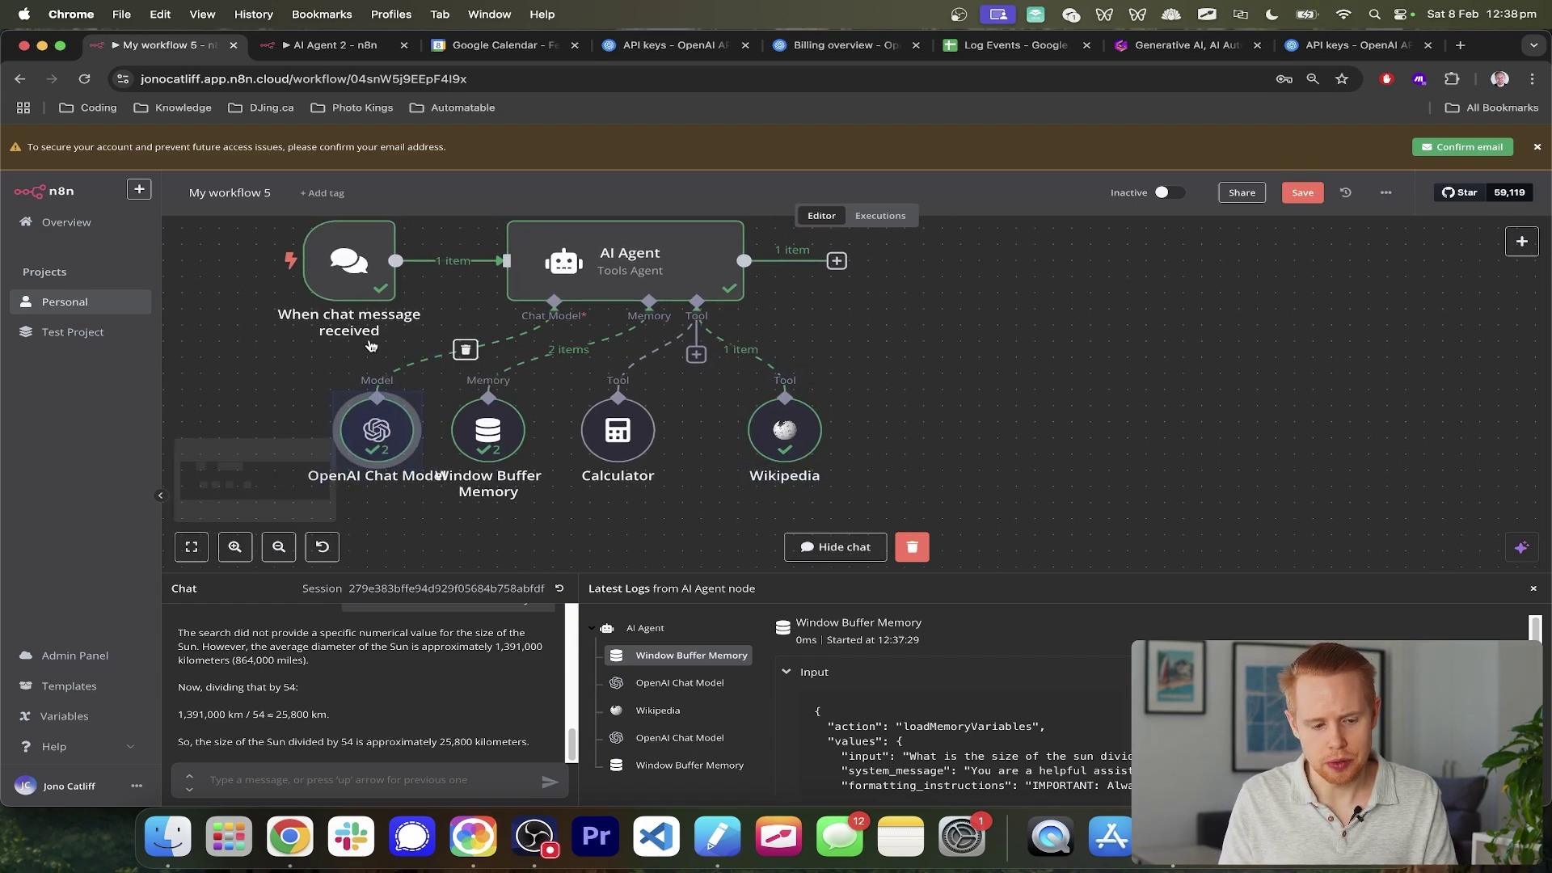
pyautogui.click(296, 258)
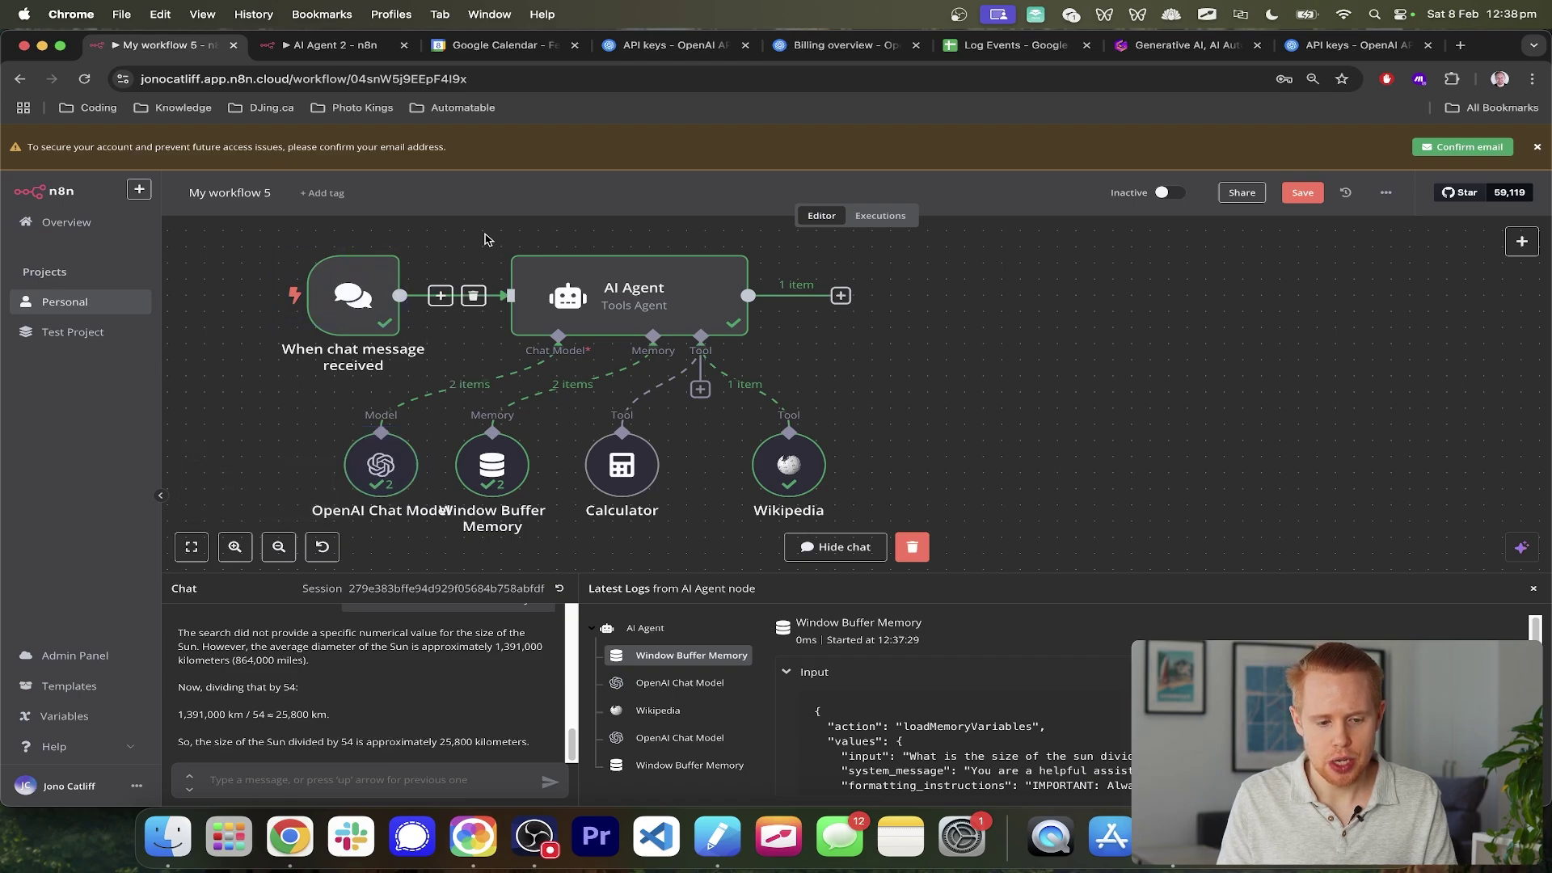
pyautogui.moveTo(491, 232); pyautogui.dragTo(534, 257)
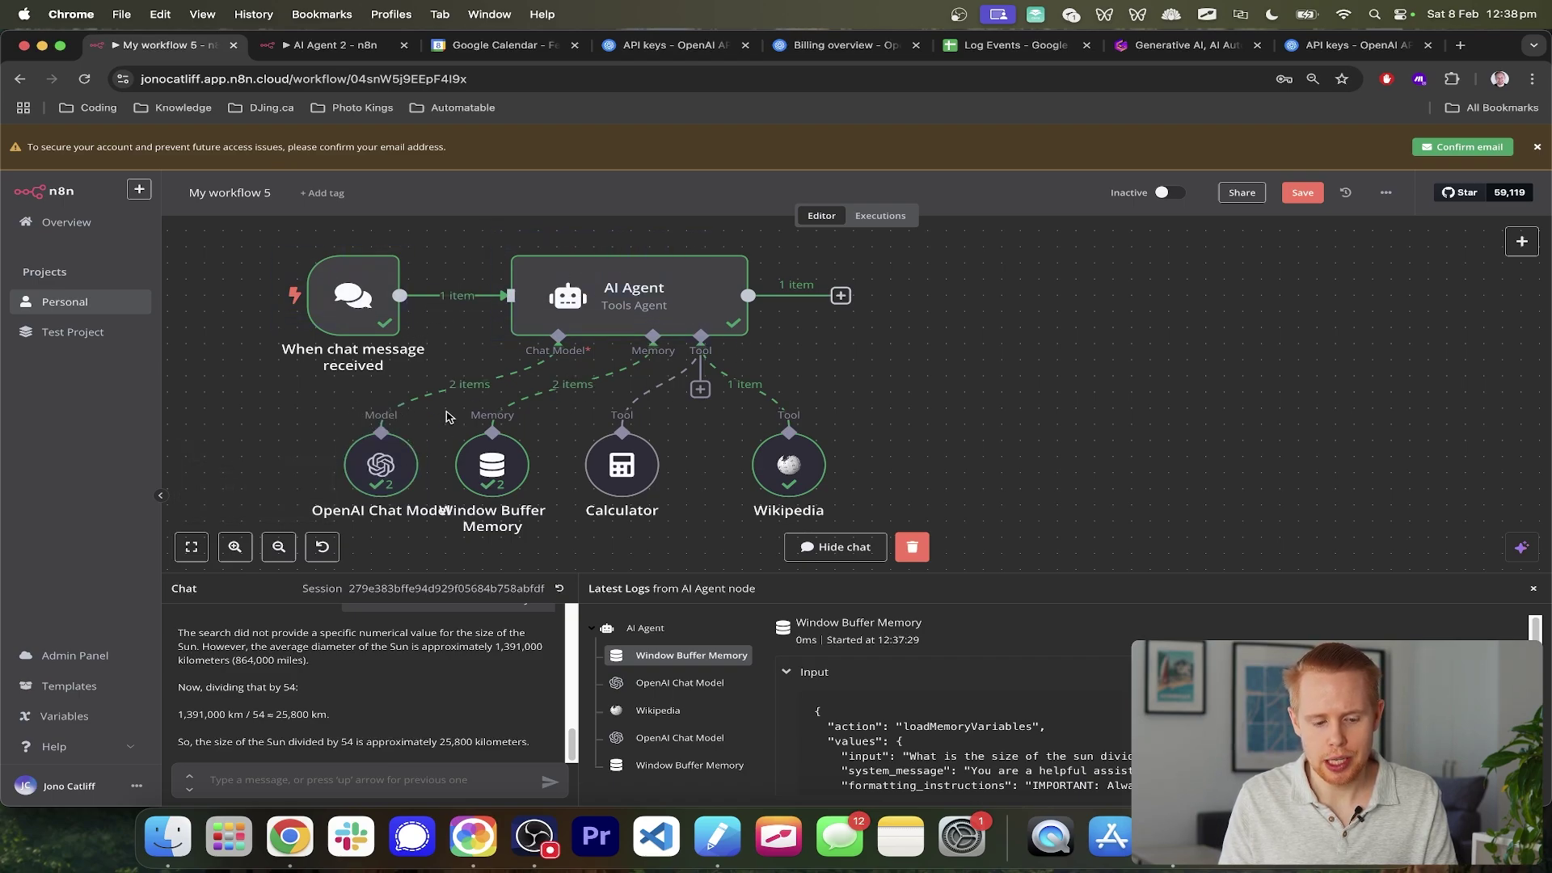
pyautogui.moveTo(446, 411); pyautogui.dragTo(547, 521)
pyautogui.scroll(-1, 549, 483)
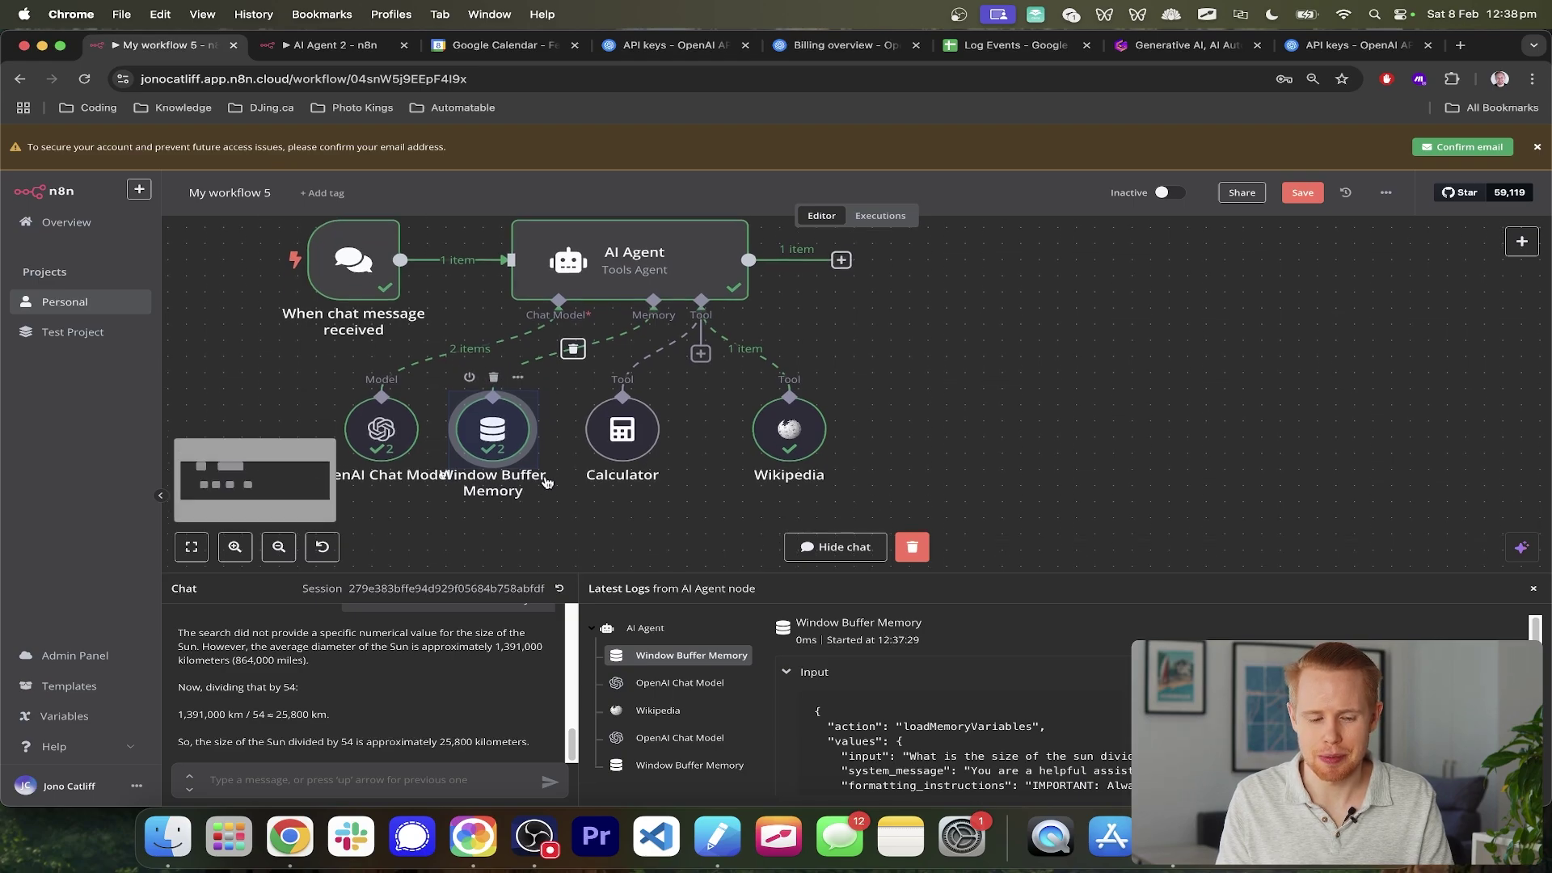
pyautogui.scroll(5, 377, 723)
pyautogui.scroll(3, 377, 724)
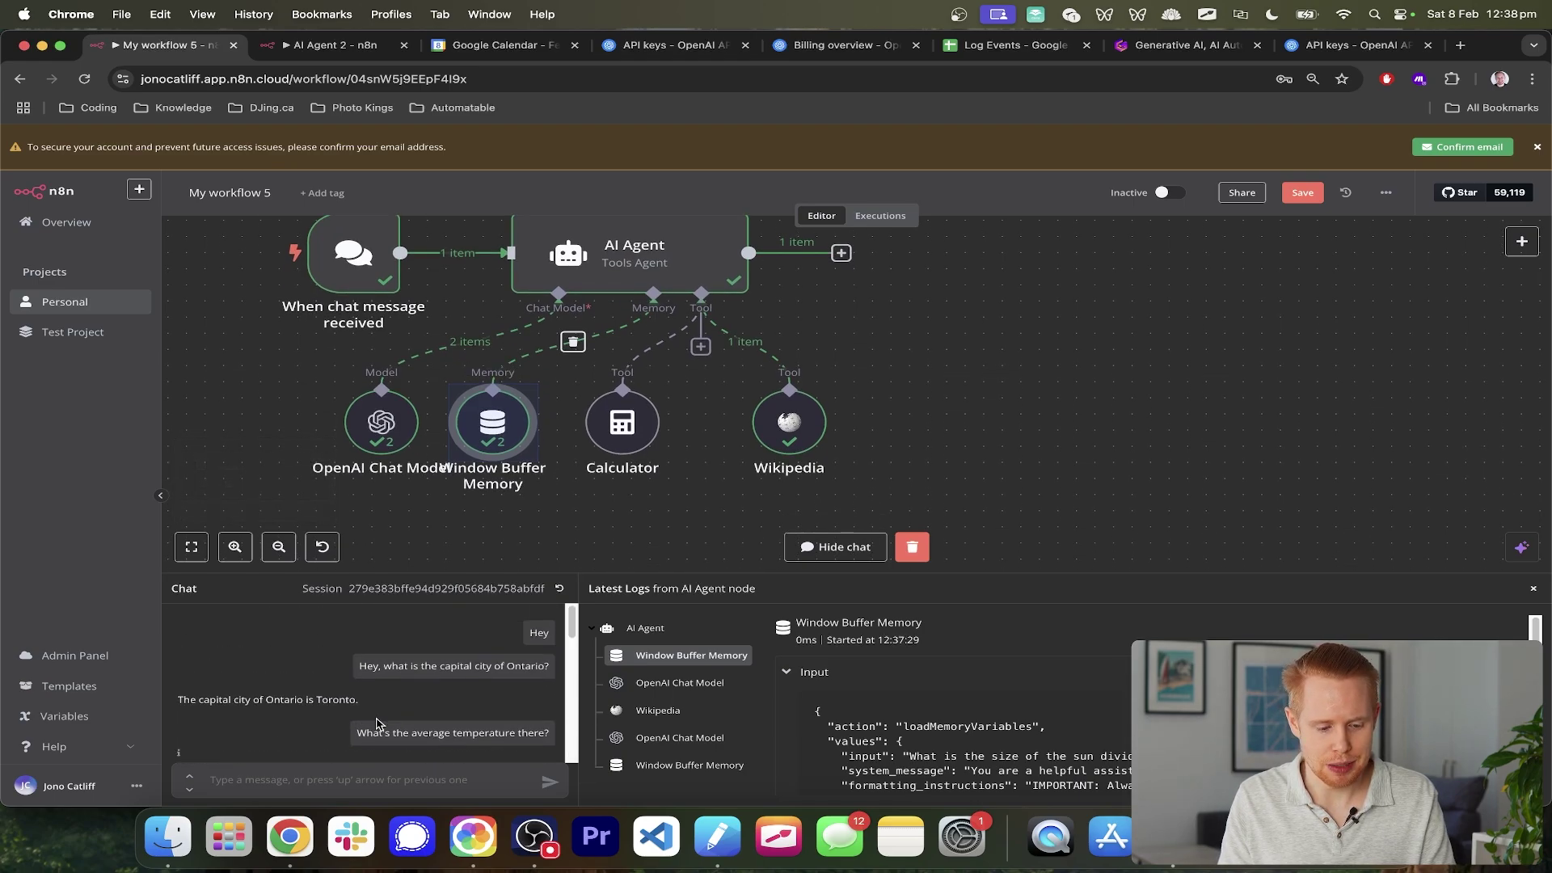
pyautogui.scroll(-8, 377, 723)
pyautogui.moveTo(322, 369); pyautogui.dragTo(442, 500)
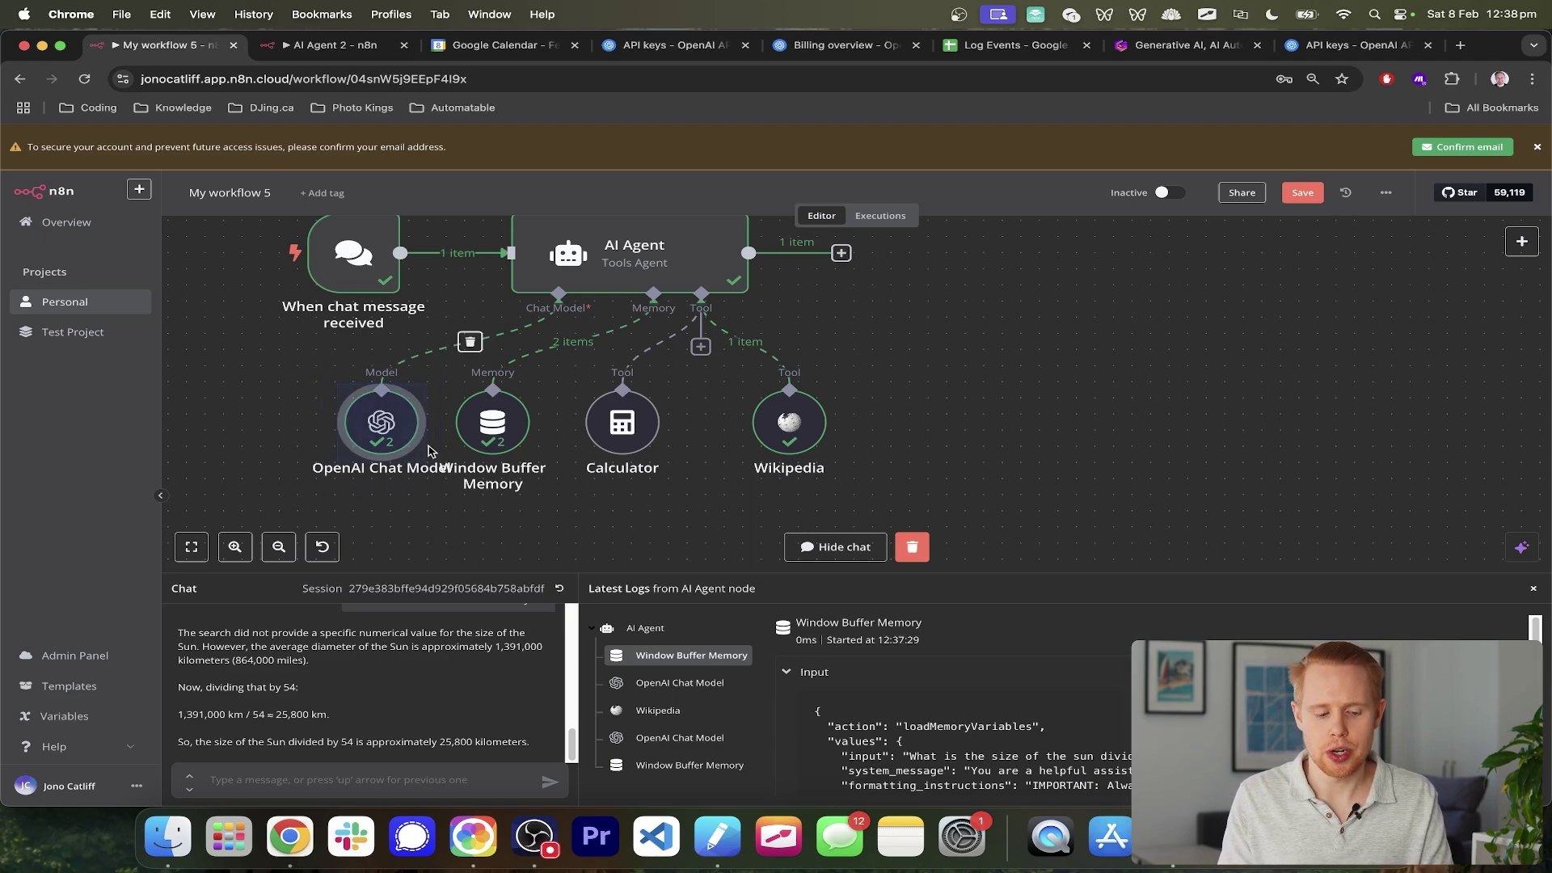
pyautogui.scroll(2, 411, 689)
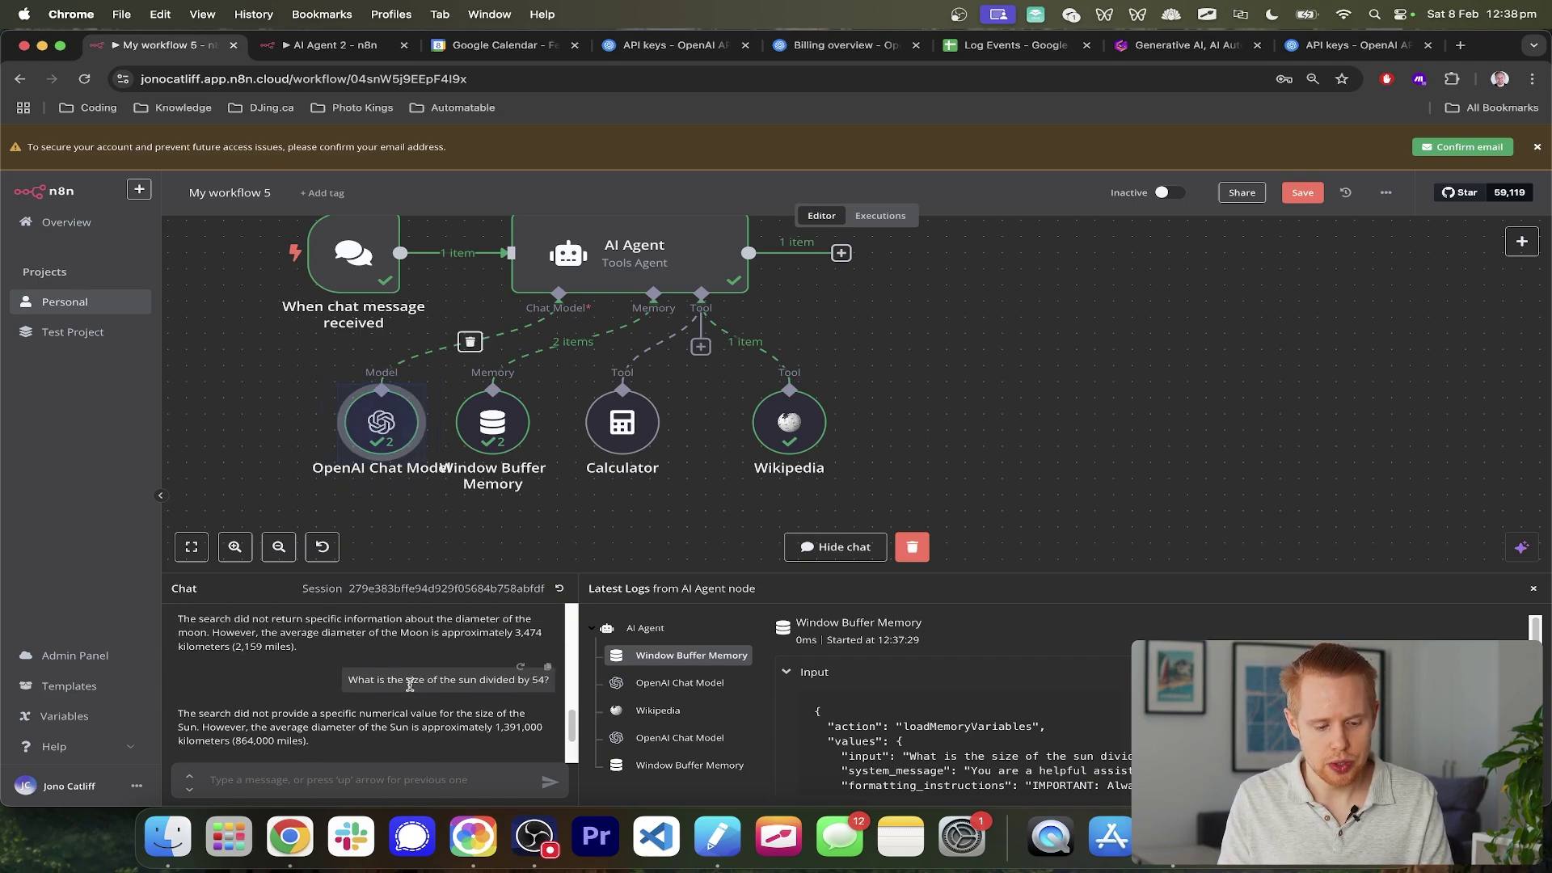
pyautogui.tripleClick(411, 685)
pyautogui.scroll(5, 415, 684)
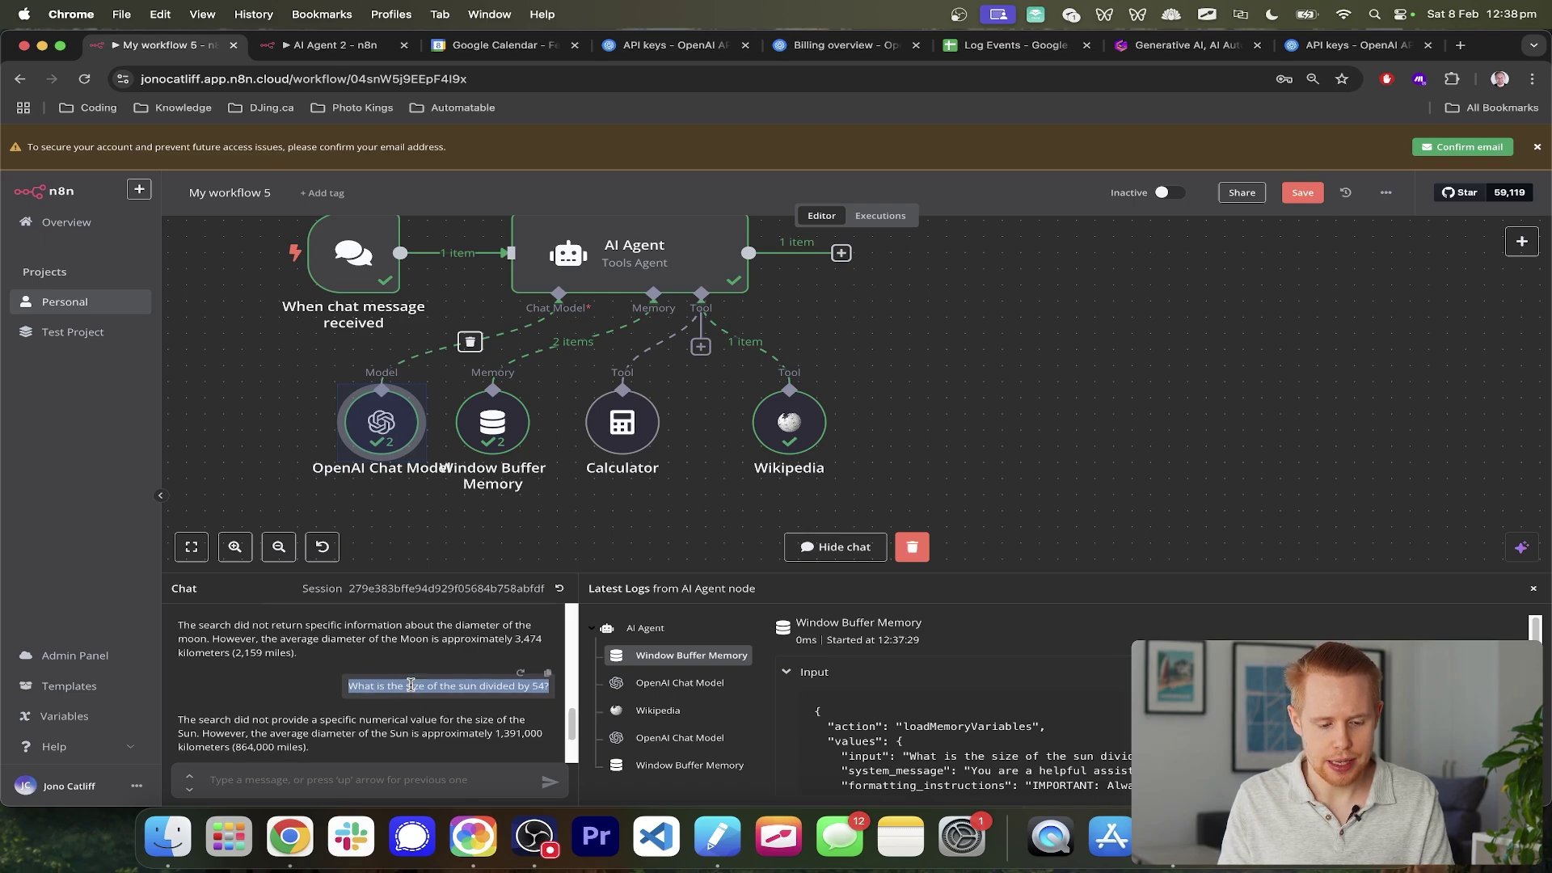
pyautogui.scroll(-5, 411, 661)
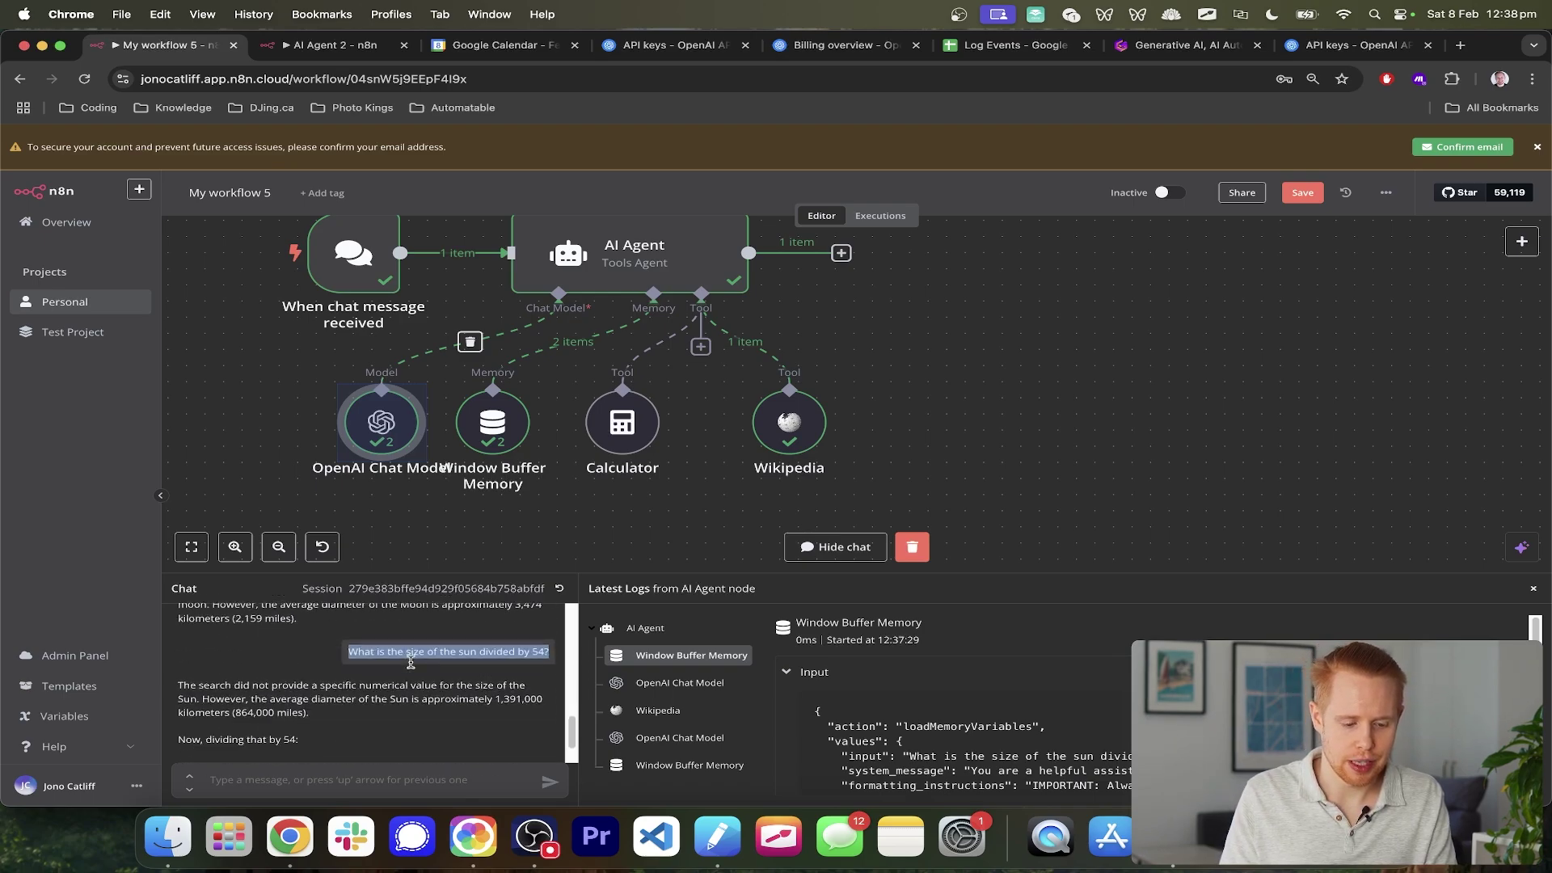
pyautogui.scroll(-2, 617, 271)
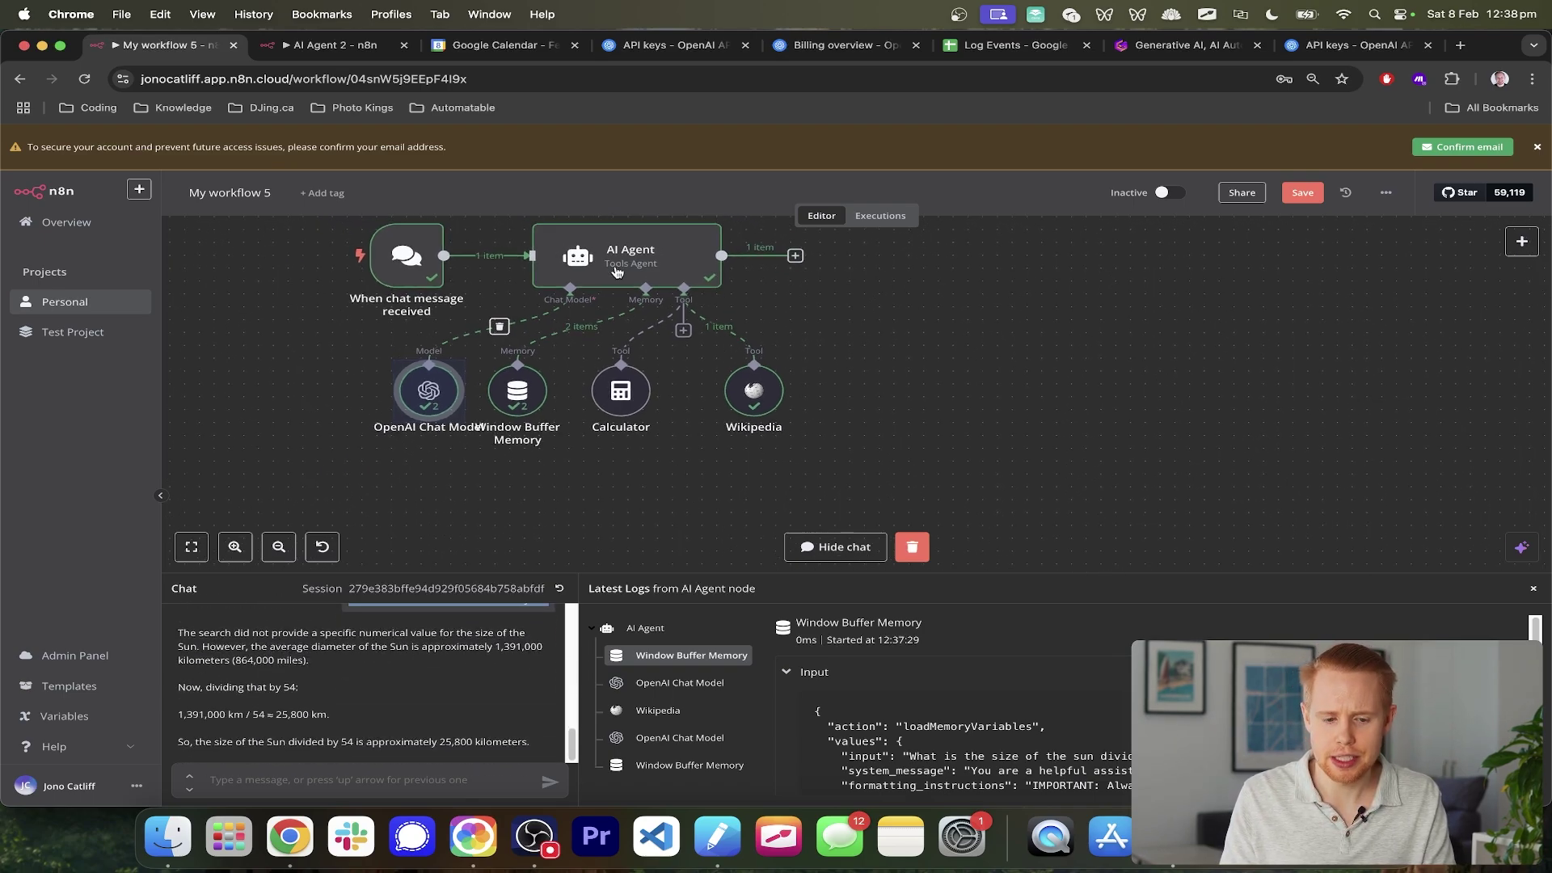
pyautogui.scroll(1, 597, 286)
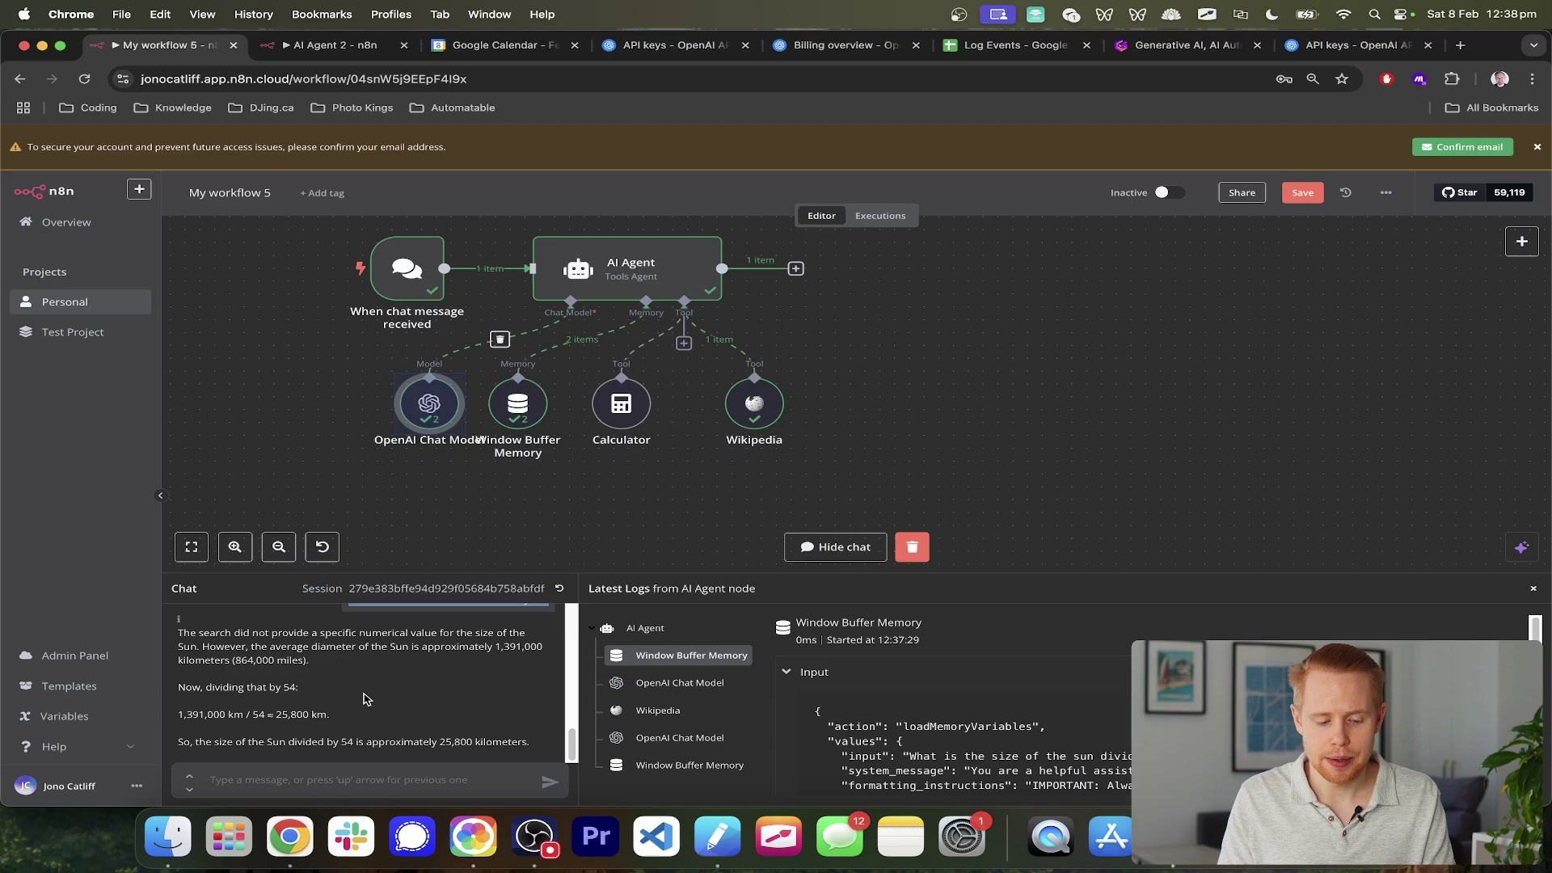
pyautogui.scroll(1, 383, 730)
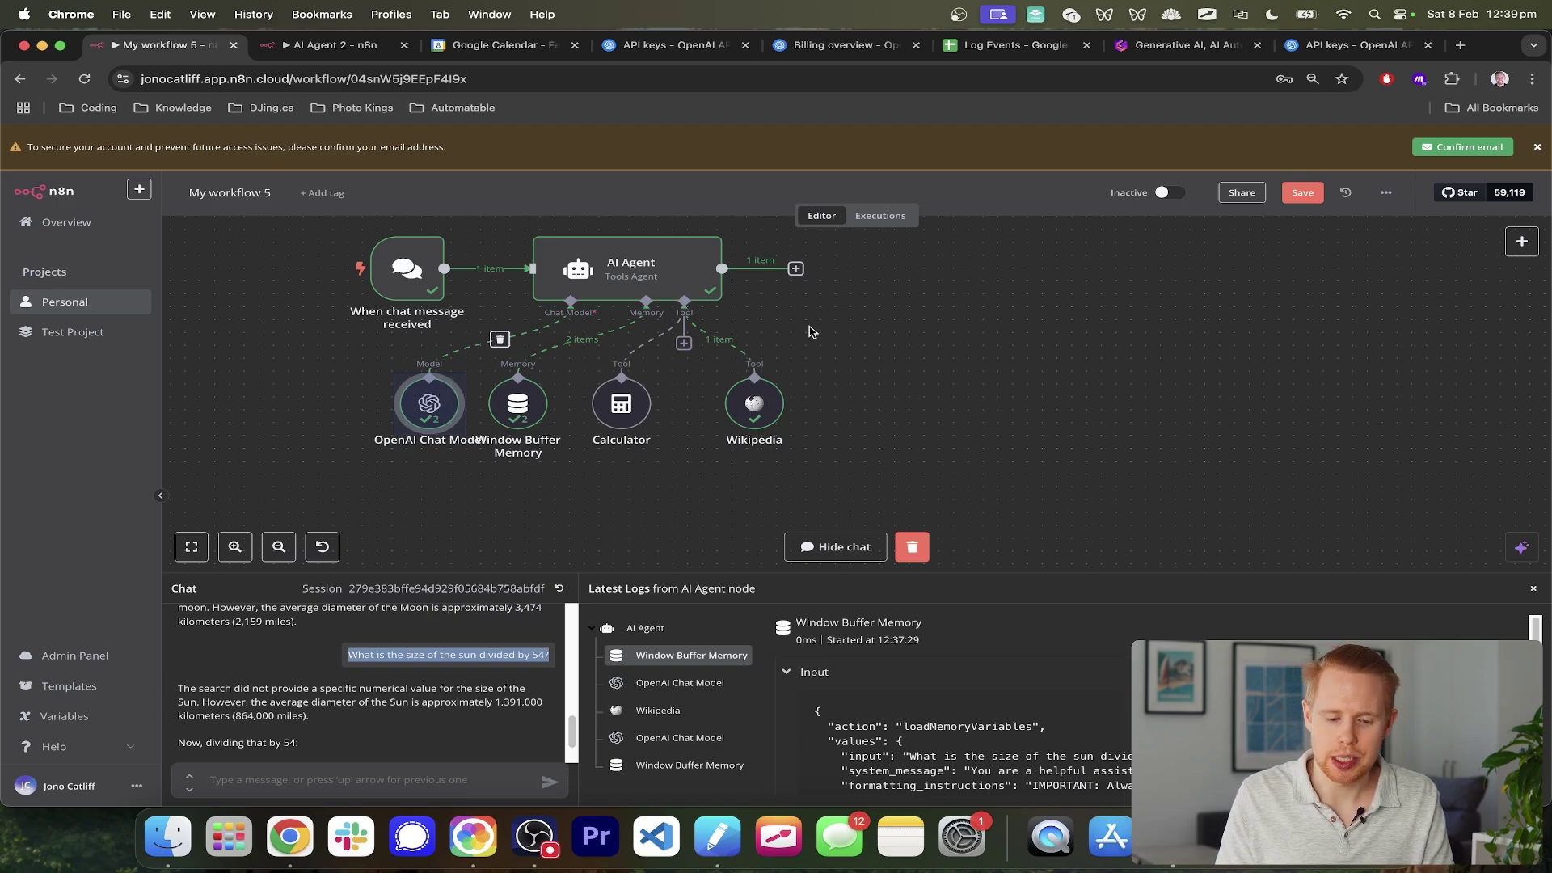
pyautogui.hscroll(-3, 769, 392)
pyautogui.scroll(2, 770, 392)
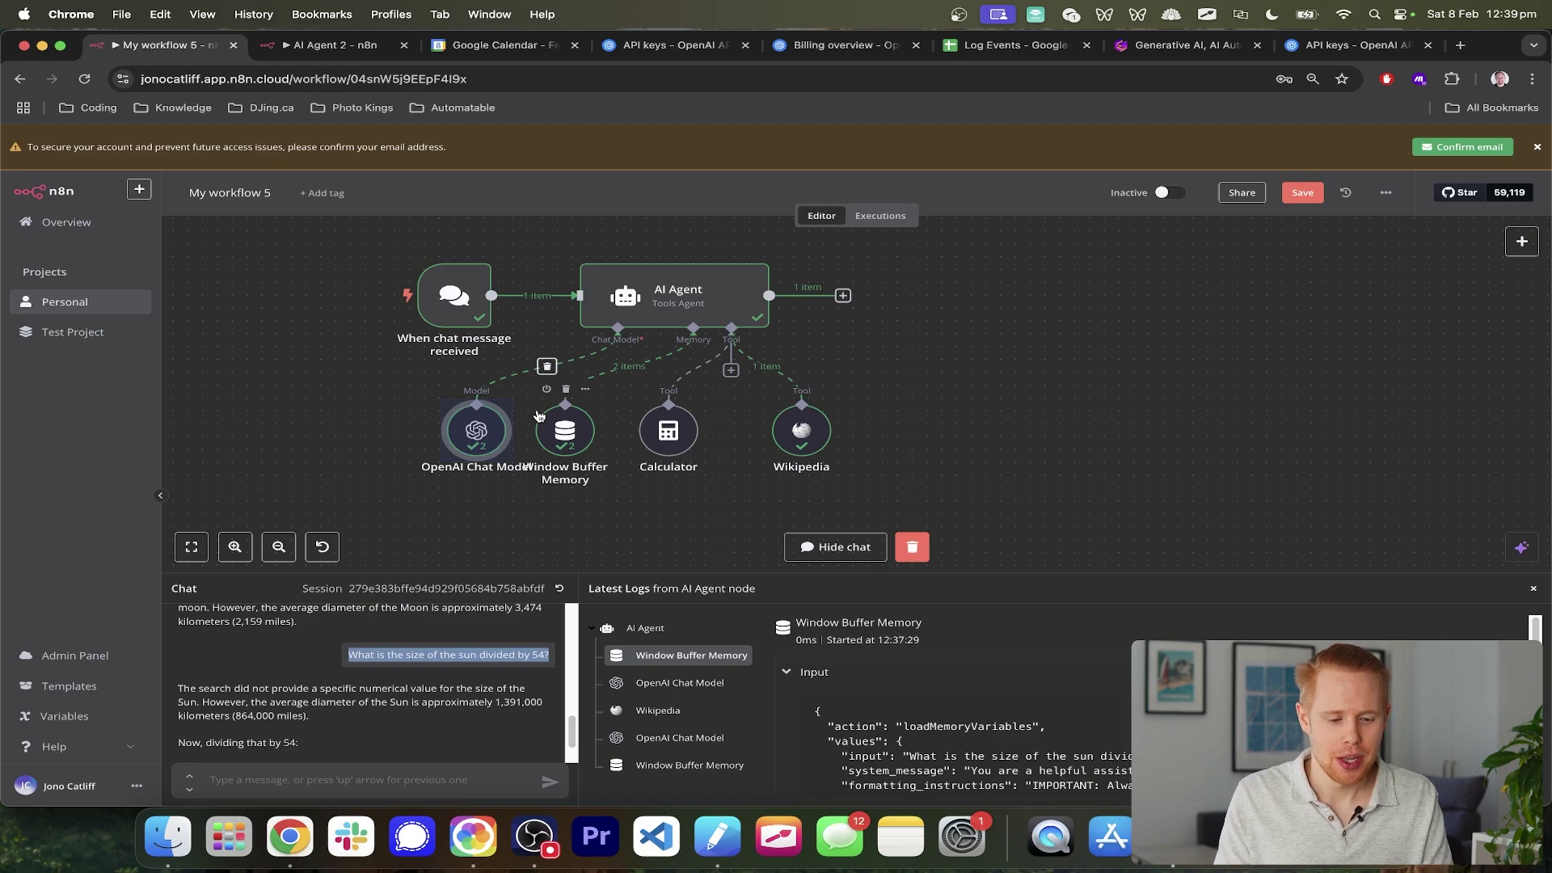
# - Save the workflow, dismissing the browser's save-page prompt
pyautogui.press('super+s')
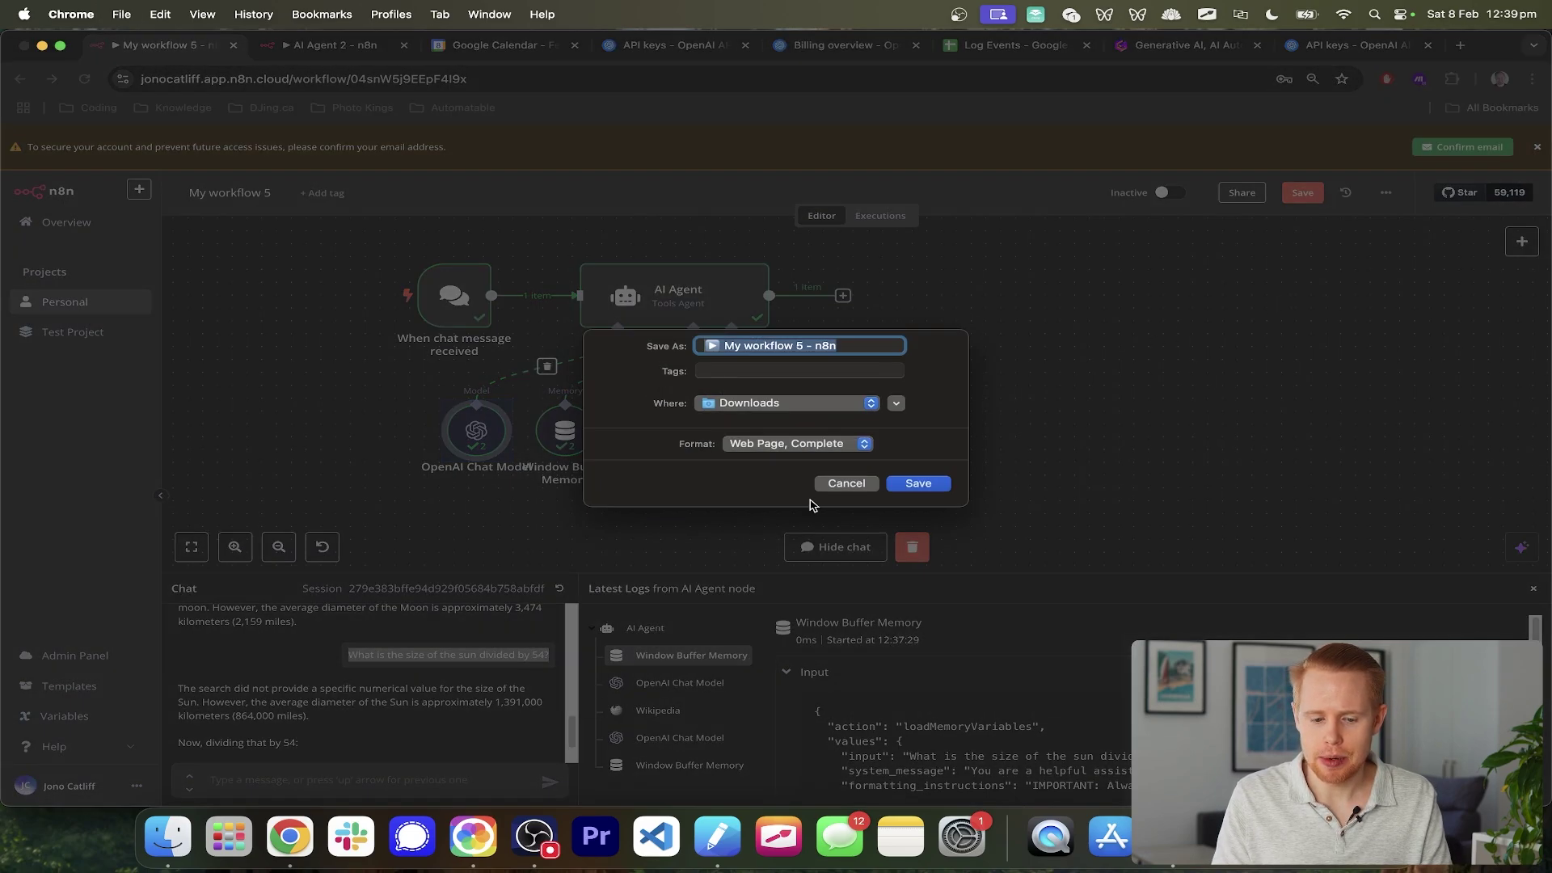
pyautogui.click(846, 484)
pyautogui.press('super+s')
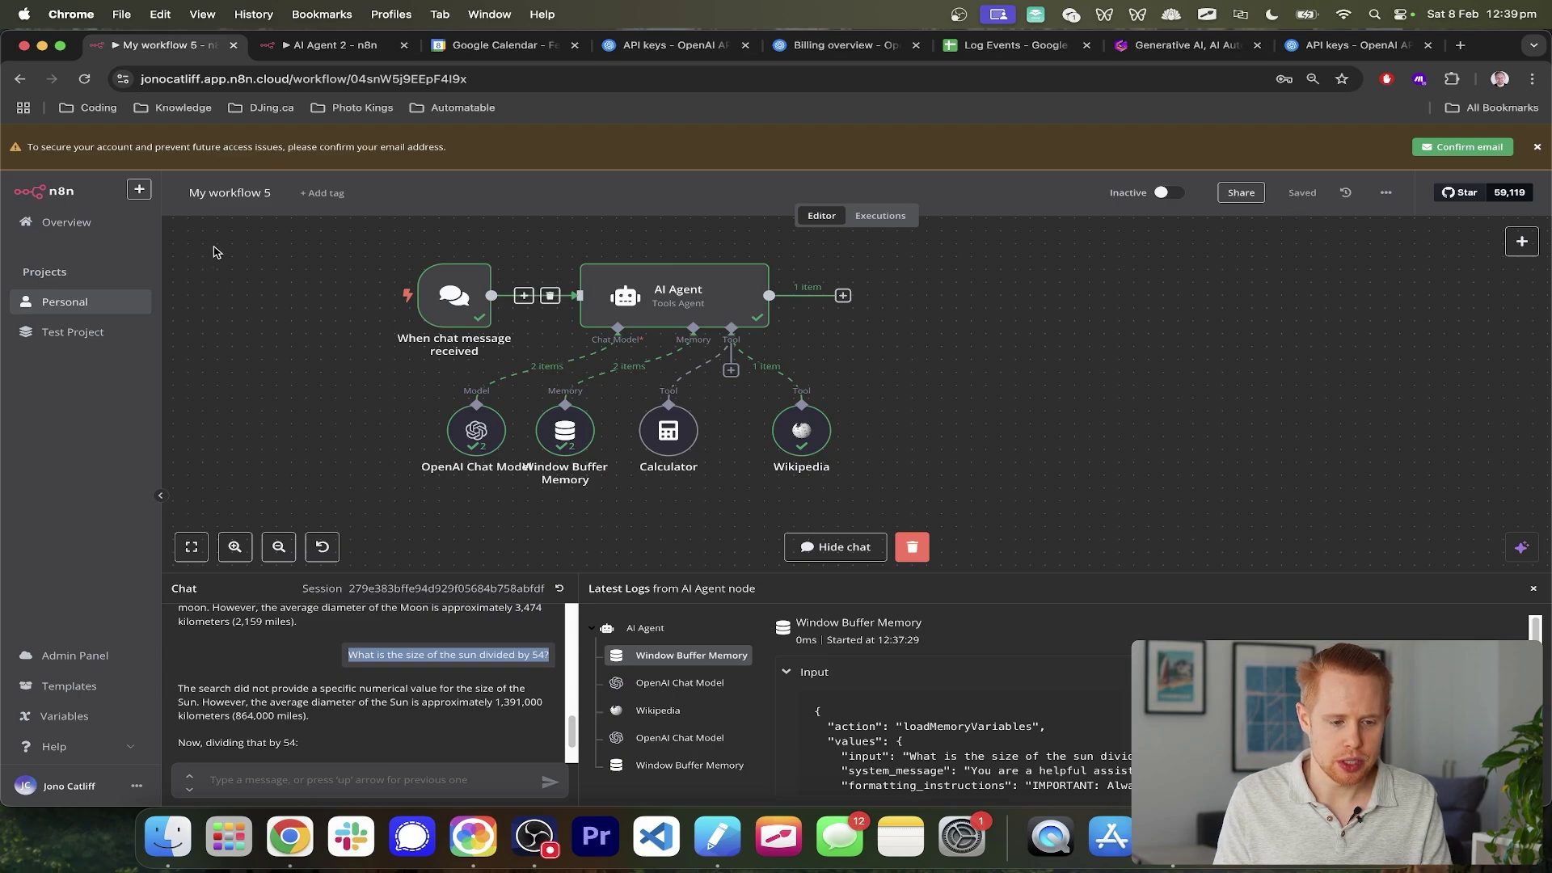
# - Rename the workflow from My workflow 5 to 'AI Agent #1'
pyautogui.click(206, 194)
pyautogui.write('AI A')
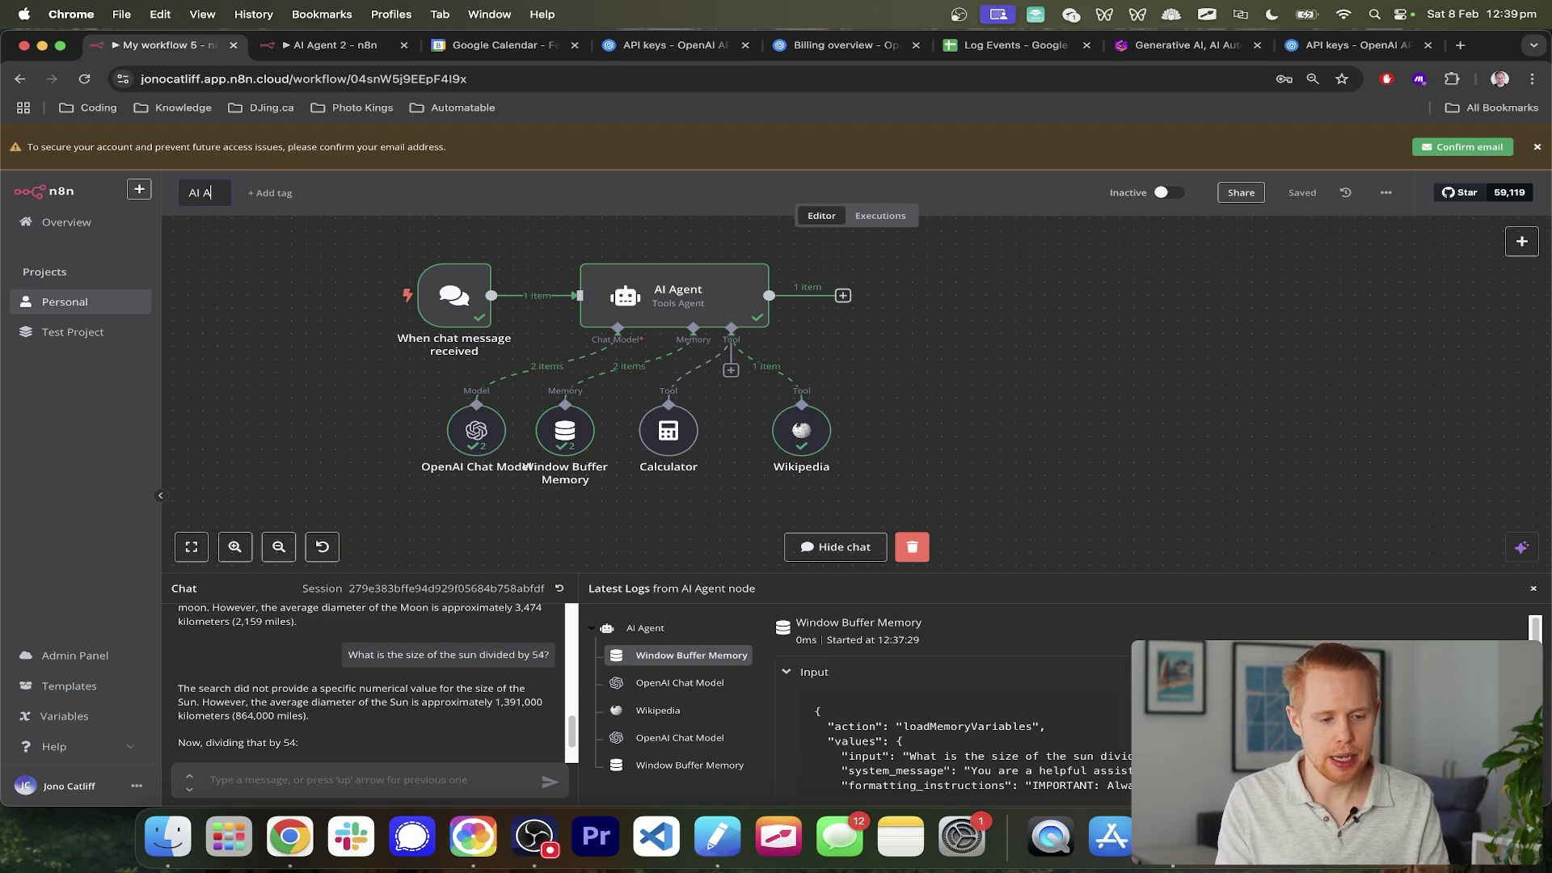
pyautogui.write('gent #')
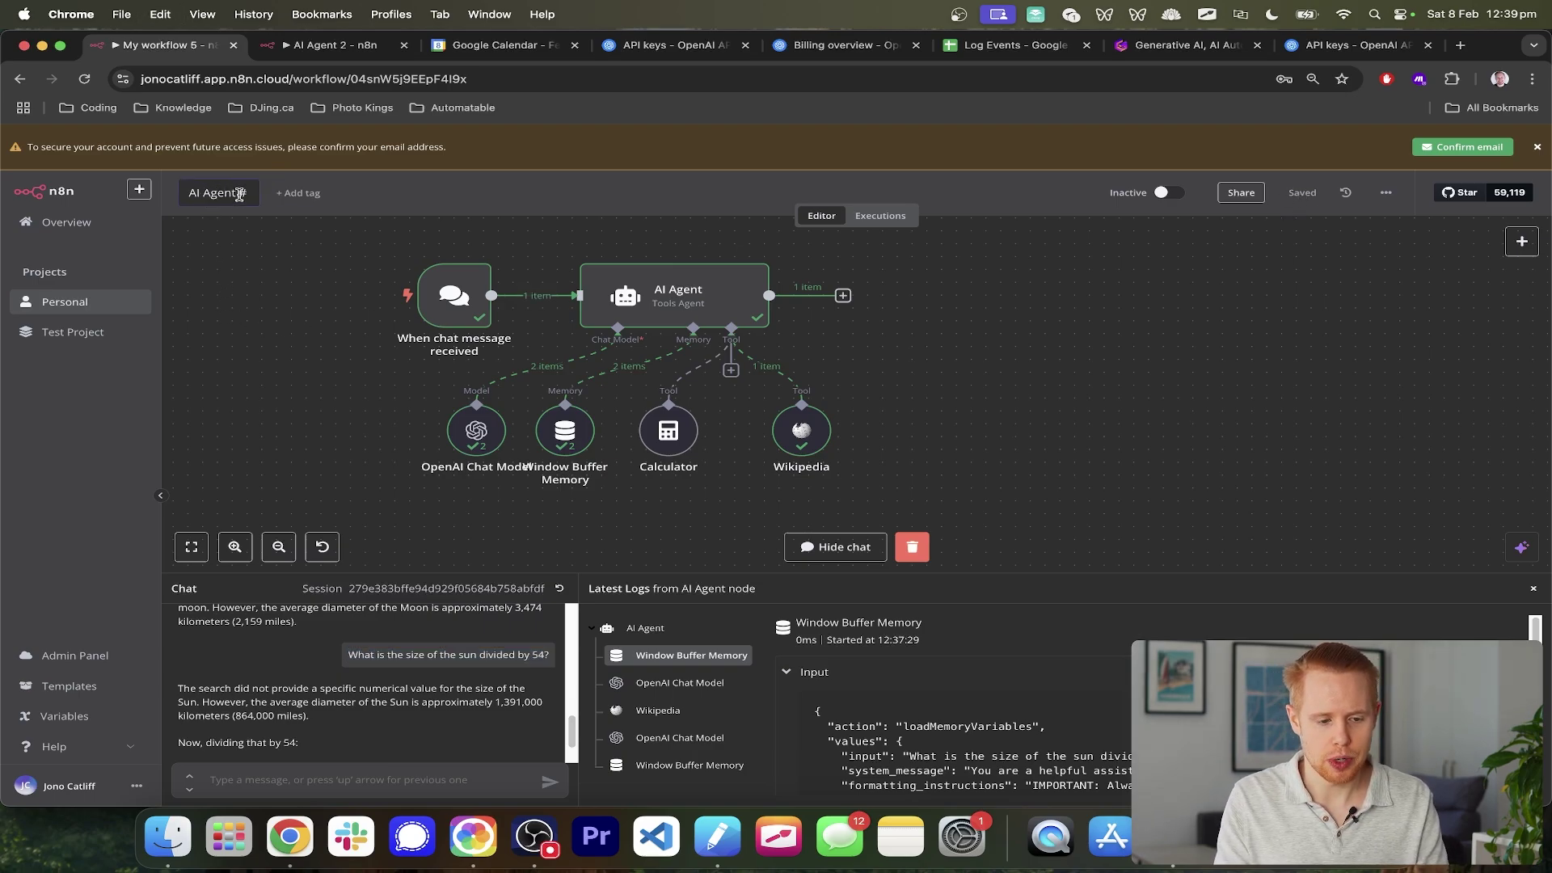
pyautogui.press('Return')
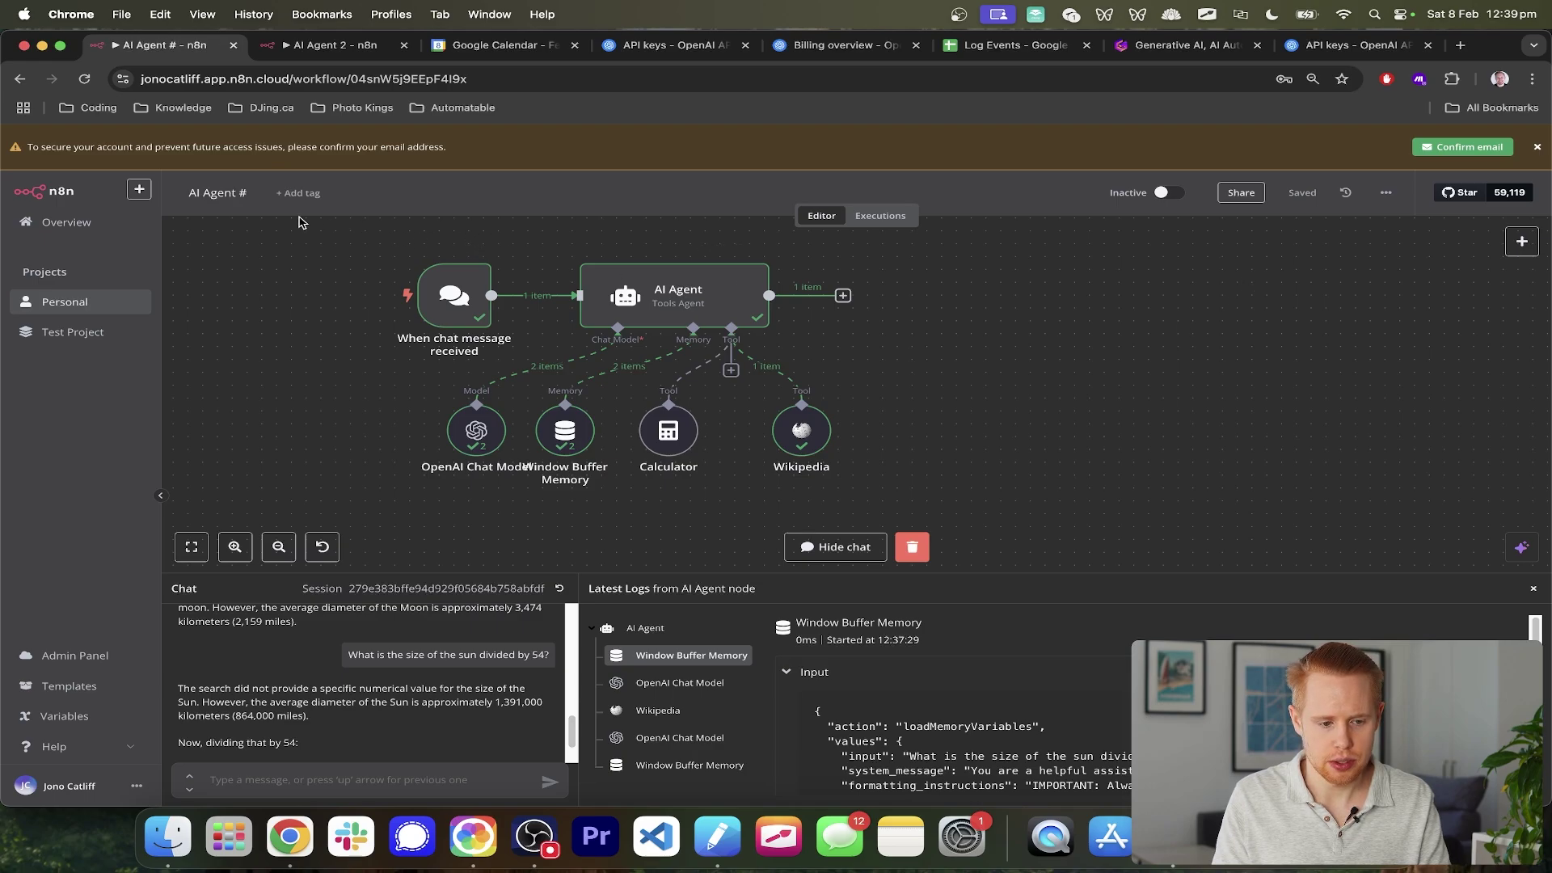
pyautogui.click(237, 201)
pyautogui.write('1')
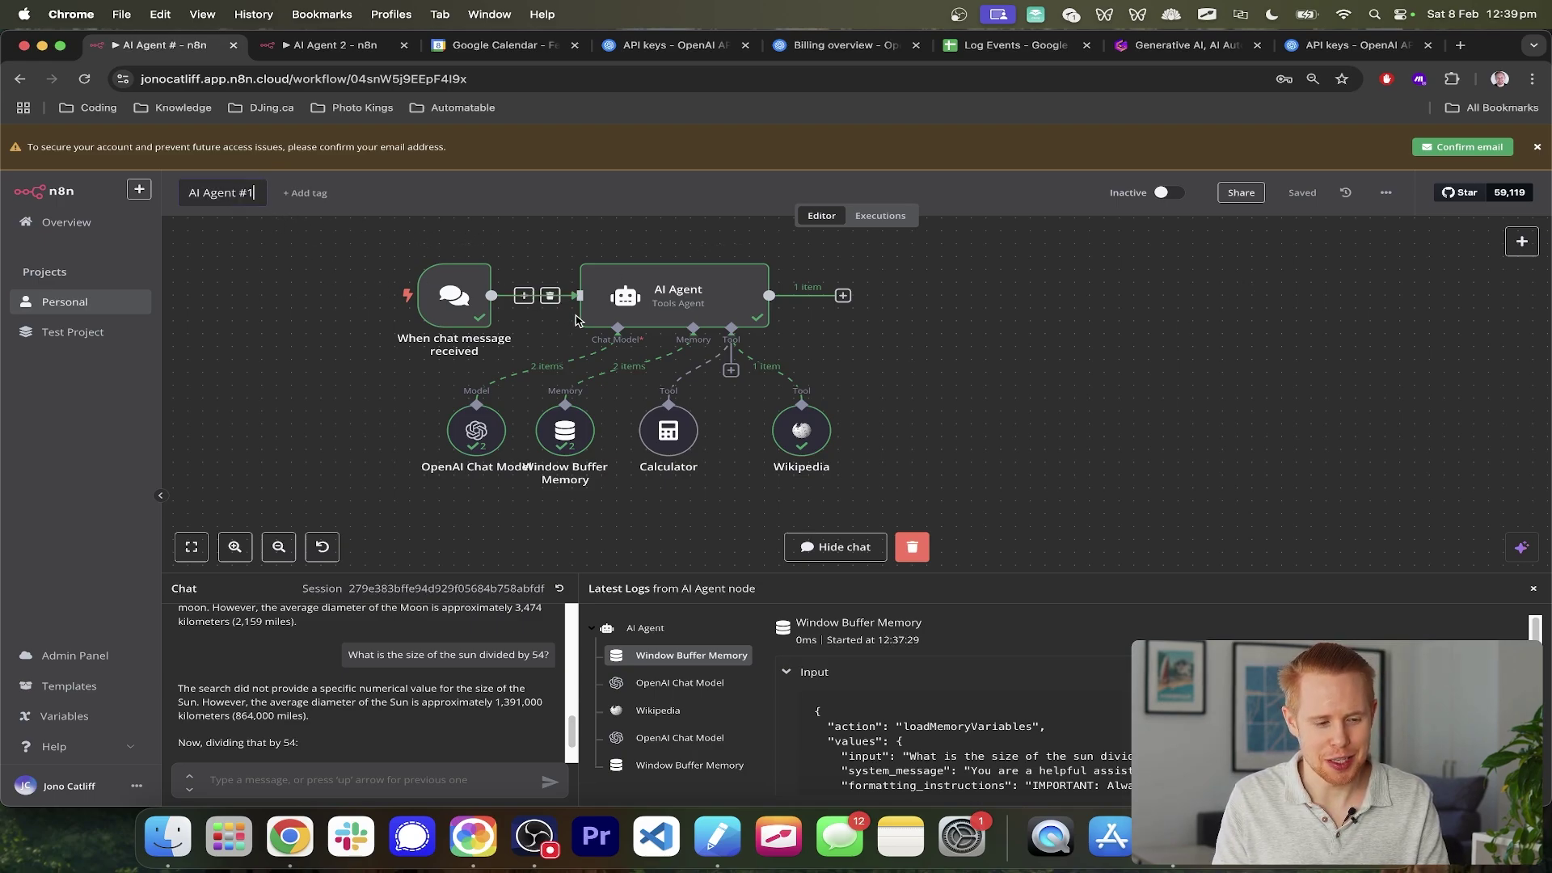
pyautogui.press('Return')
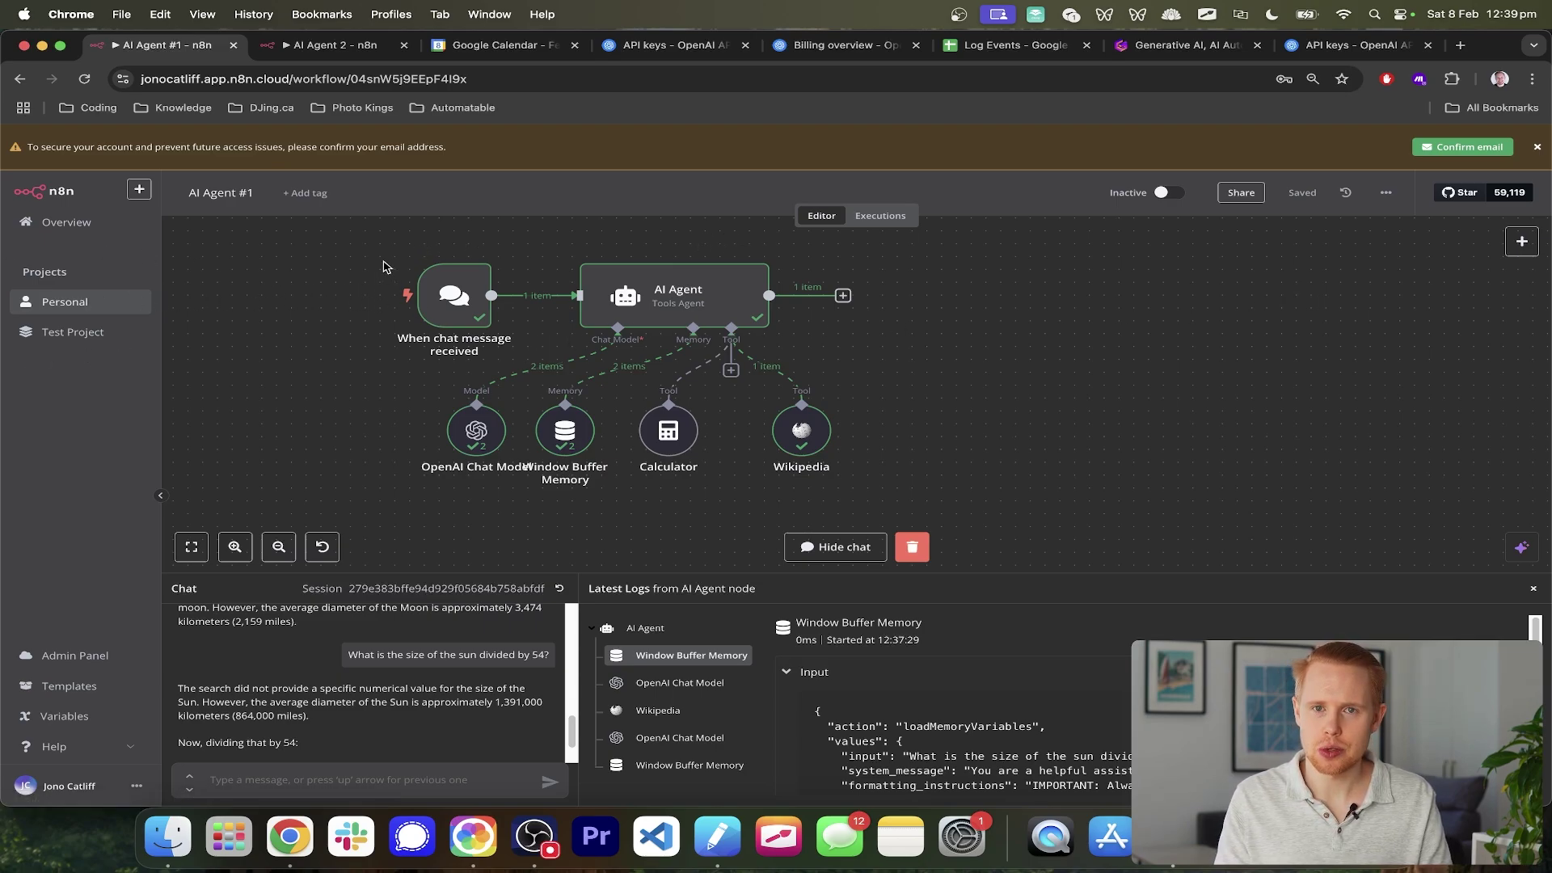
pyautogui.scroll(-3, 385, 267)
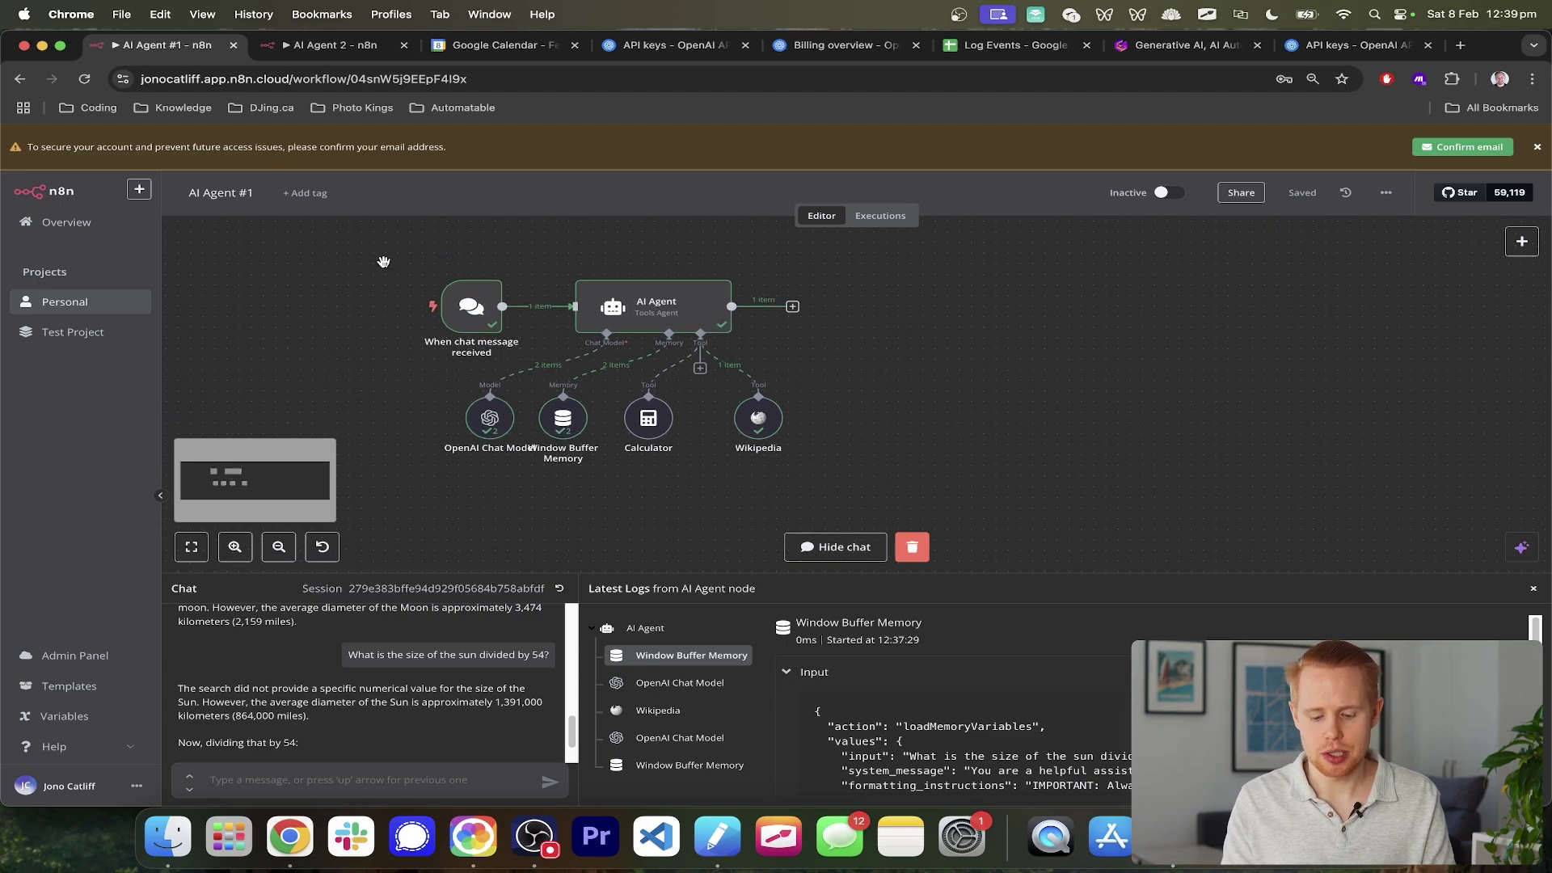
pyautogui.hotkey('ctrl', 'Tab')
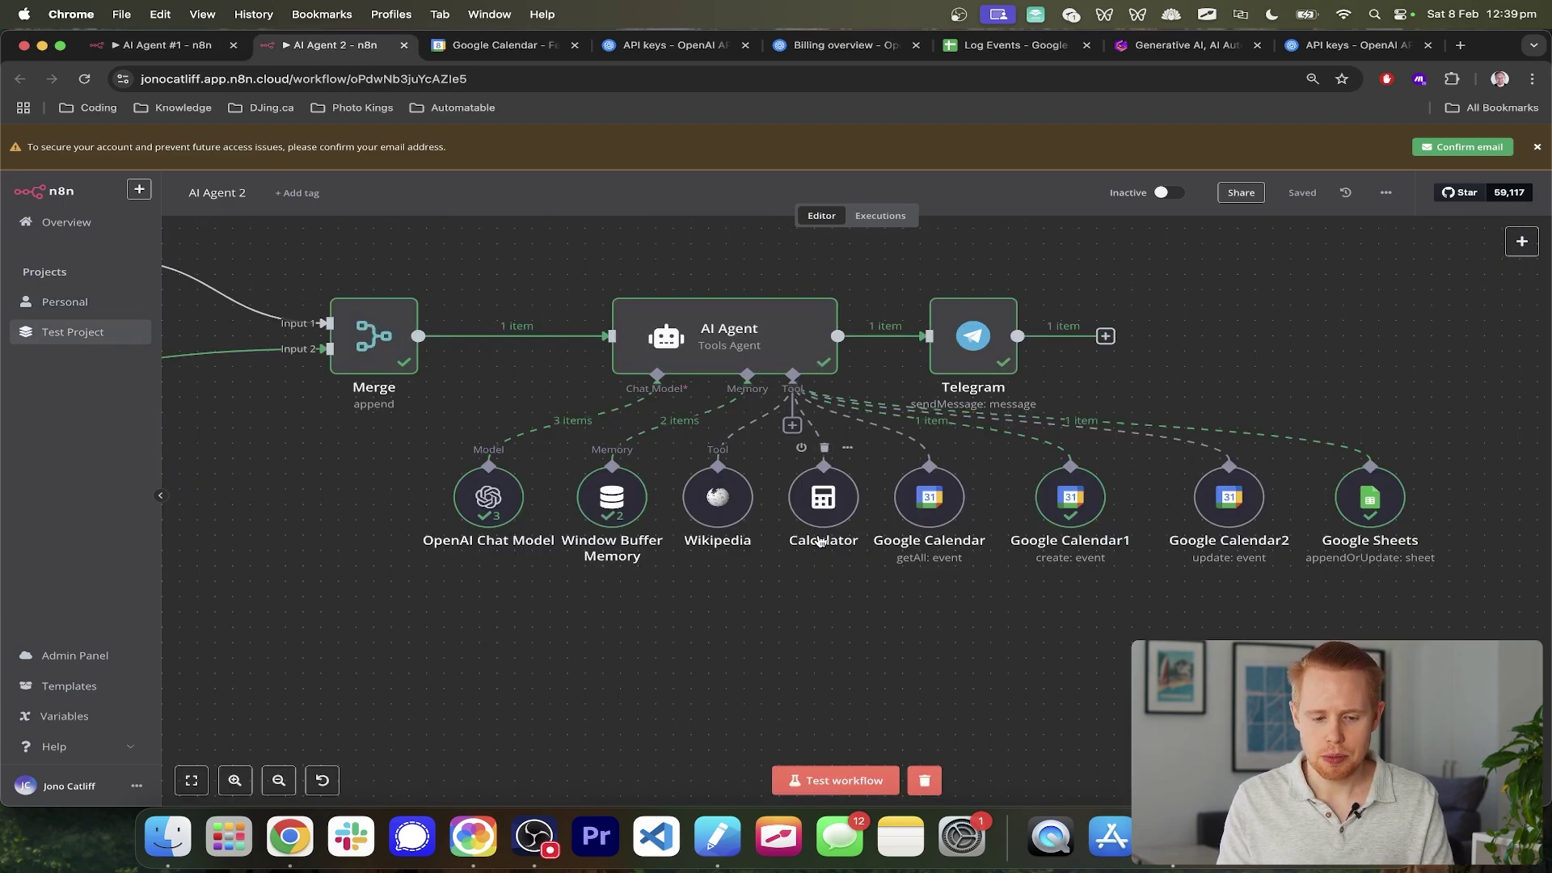
pyautogui.scroll(-5, 821, 542)
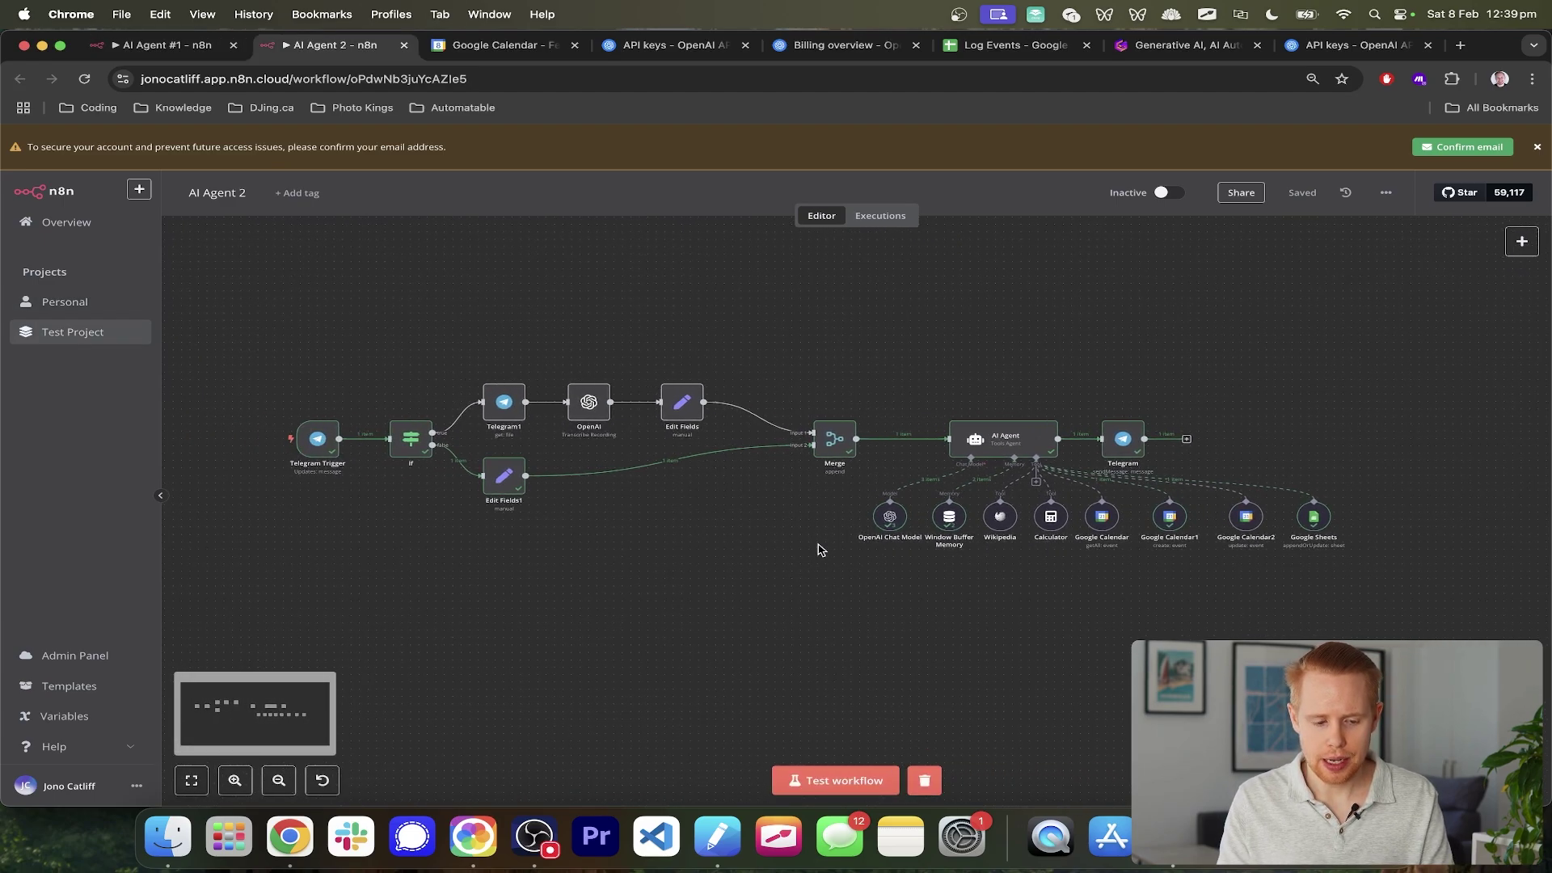
pyautogui.moveTo(250, 396); pyautogui.dragTo(361, 481)
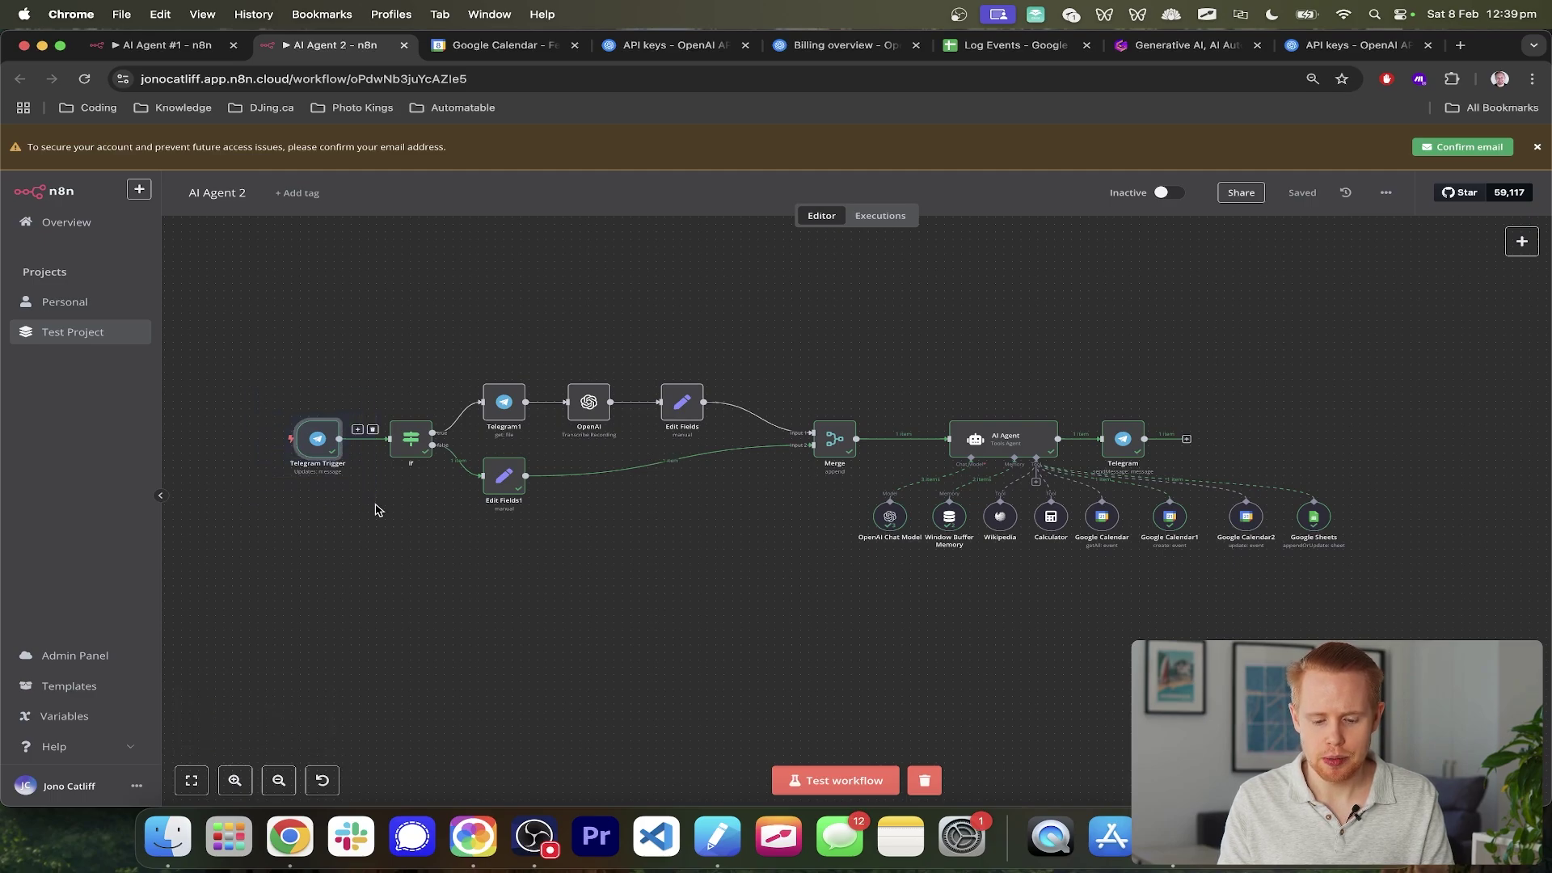
pyautogui.hotkey('ctrl', 'shift', 'Tab')
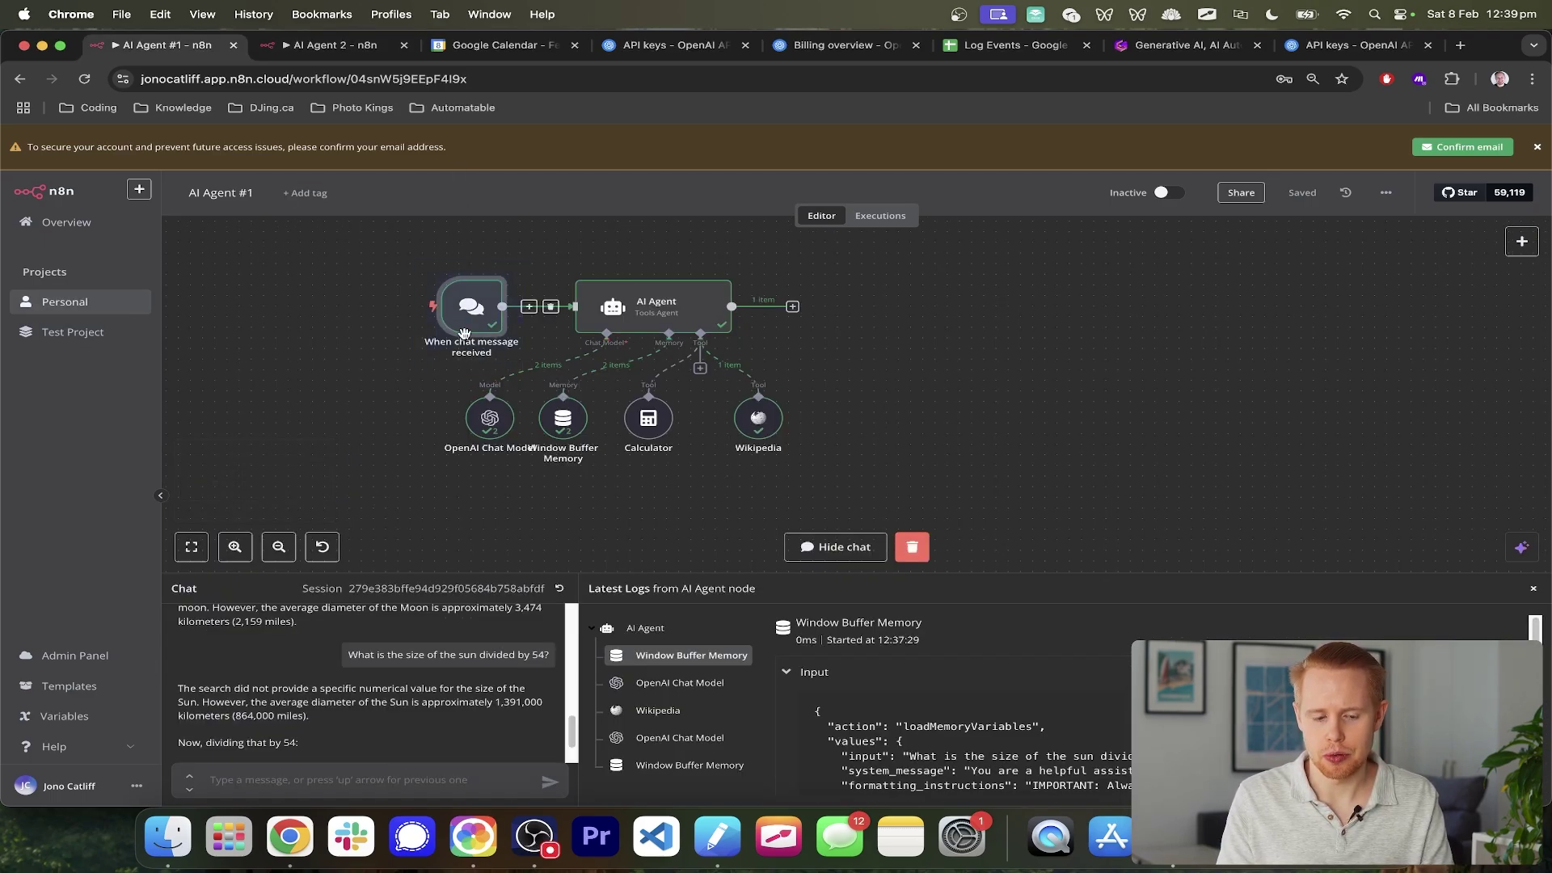
pyautogui.scroll(4, 465, 333)
pyautogui.scroll(1, 465, 333)
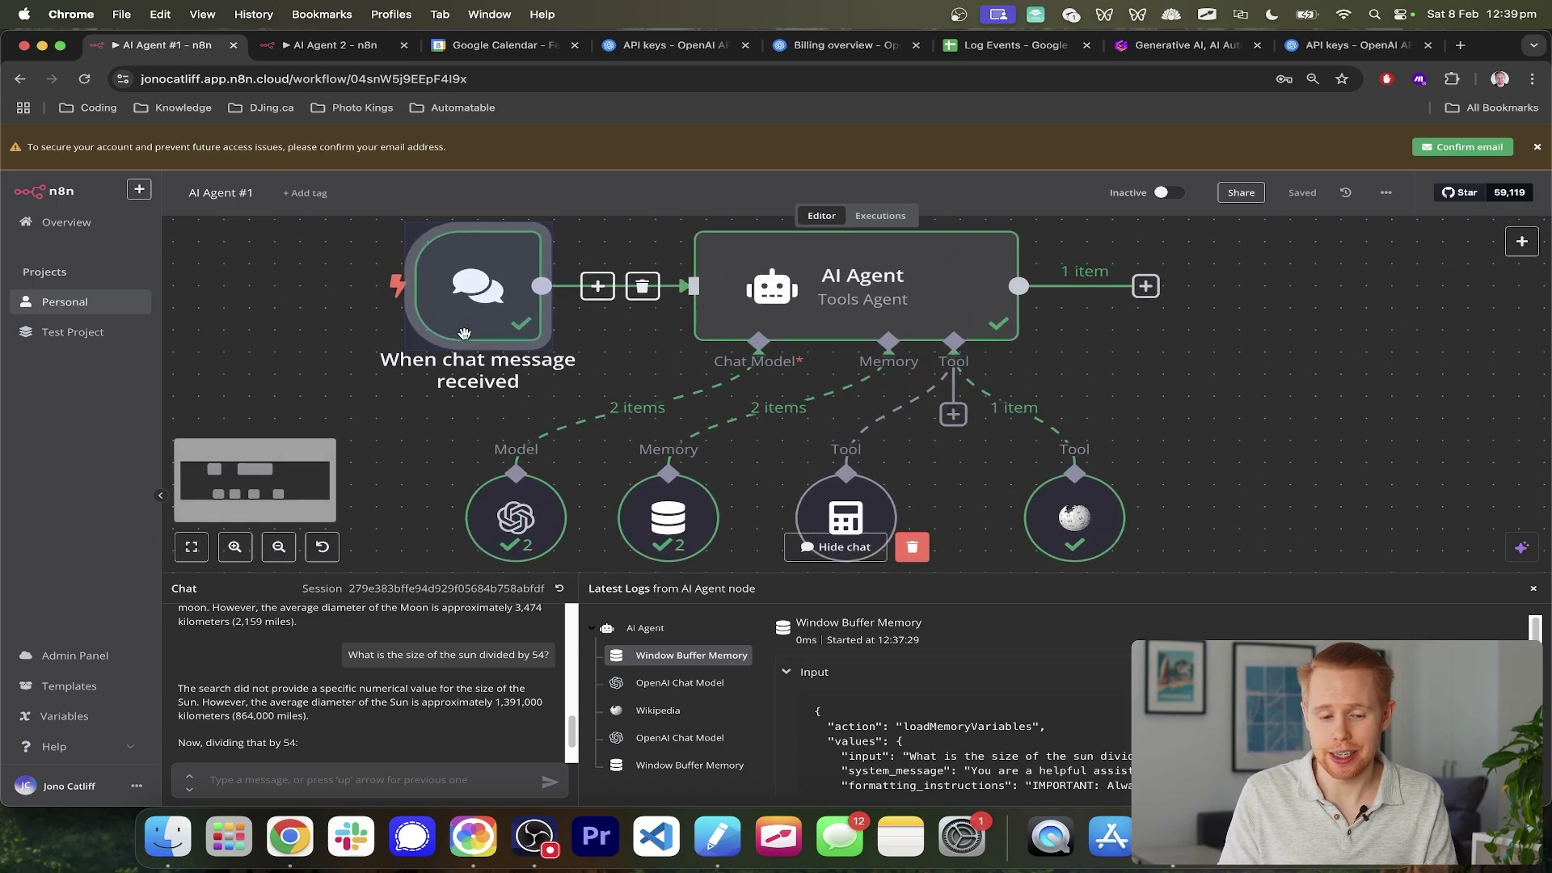
pyautogui.scroll(2, 465, 333)
pyautogui.hotkey('ctrl', 'Tab')
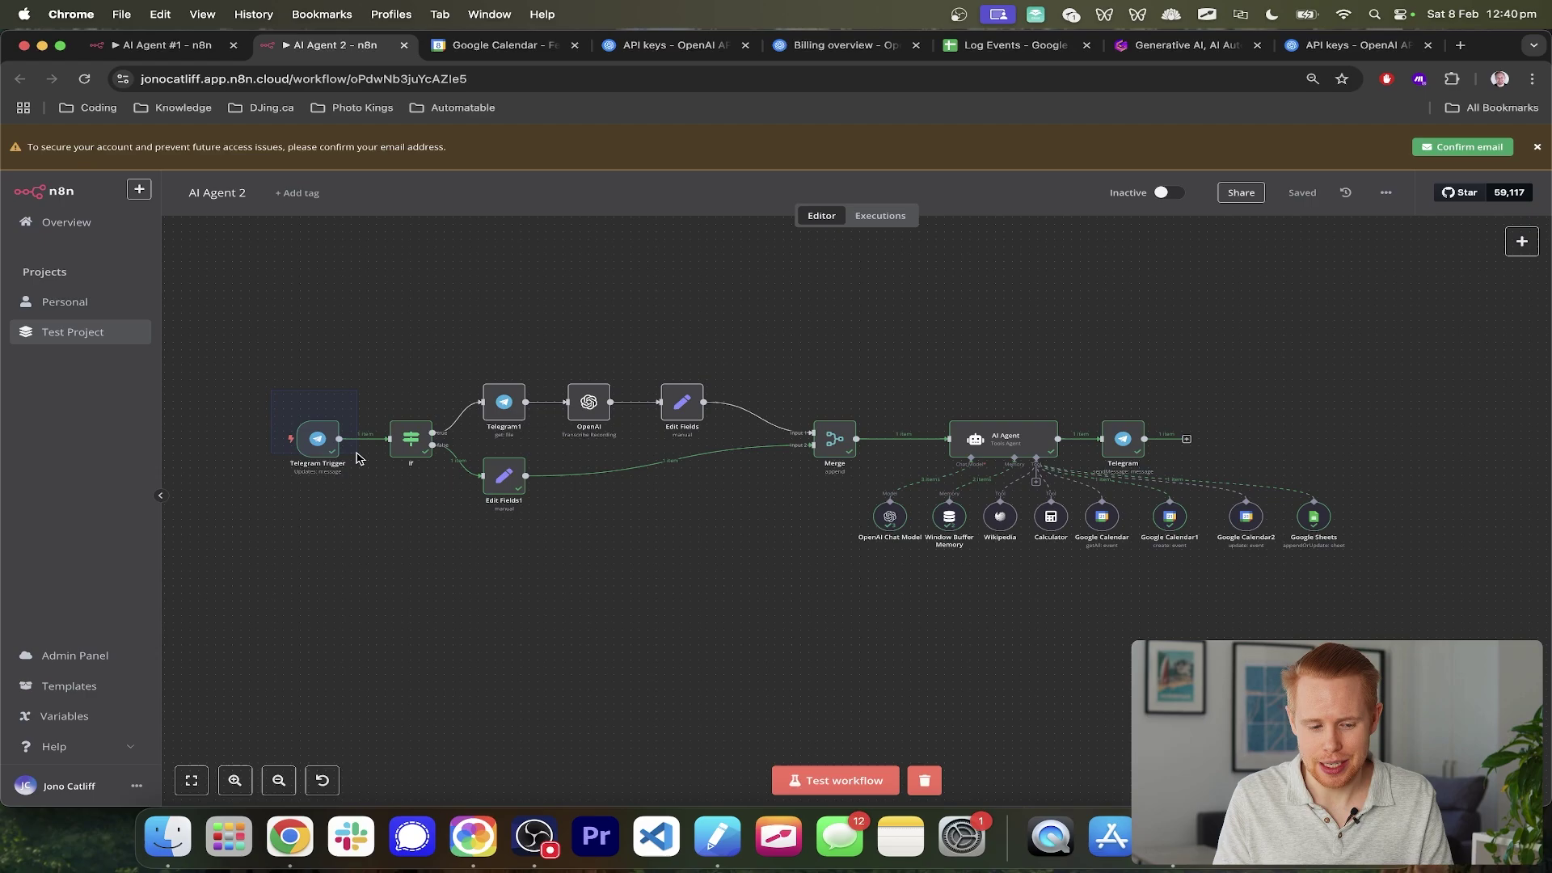
pyautogui.moveTo(360, 458); pyautogui.dragTo(368, 481)
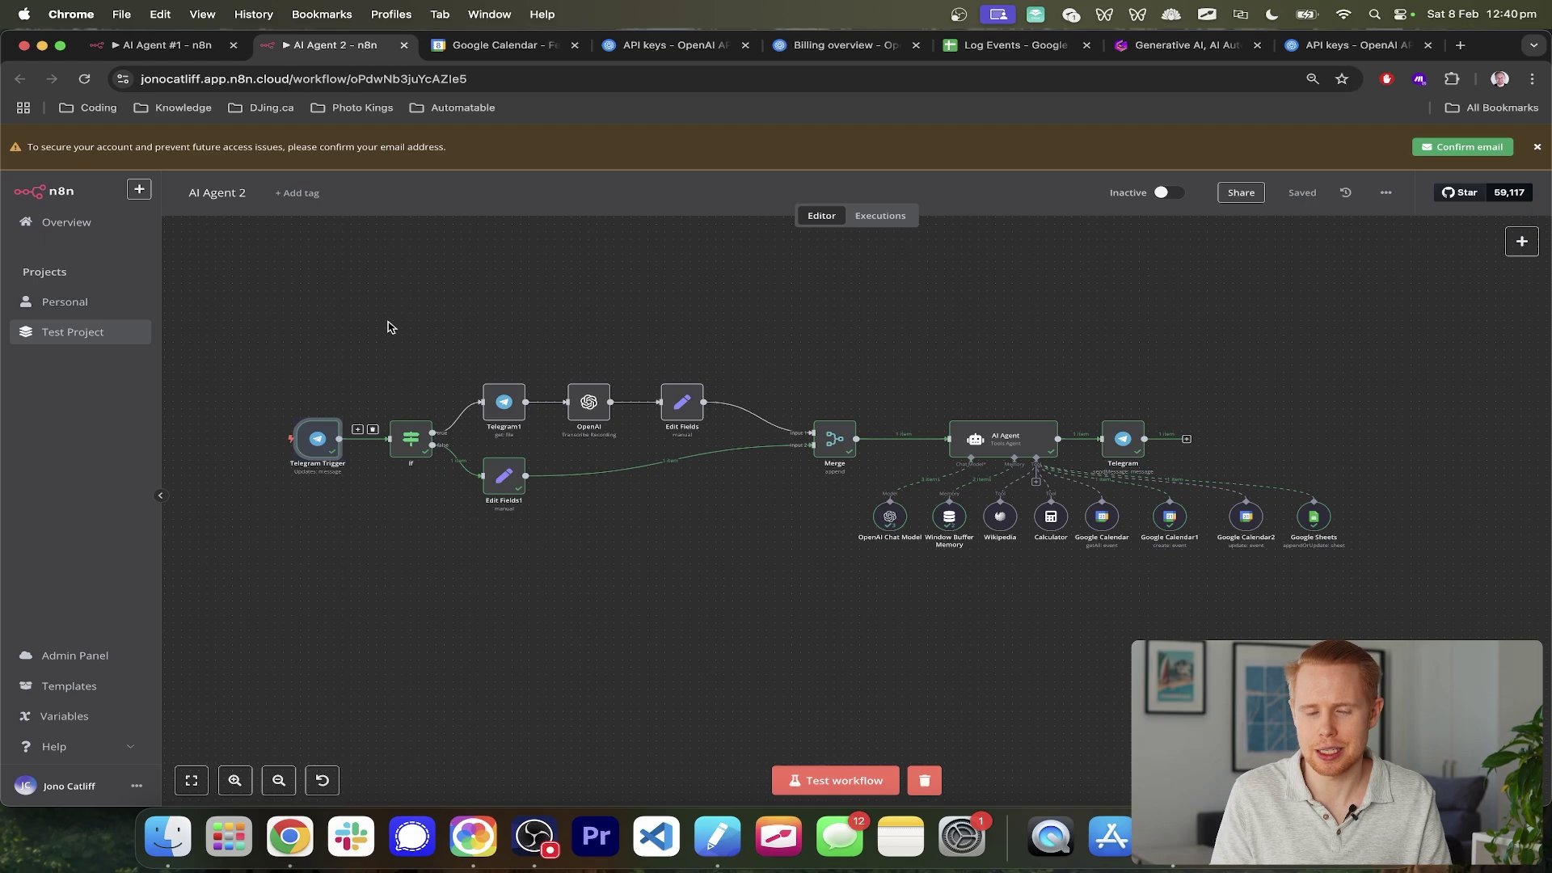
pyautogui.scroll(-2, 421, 356)
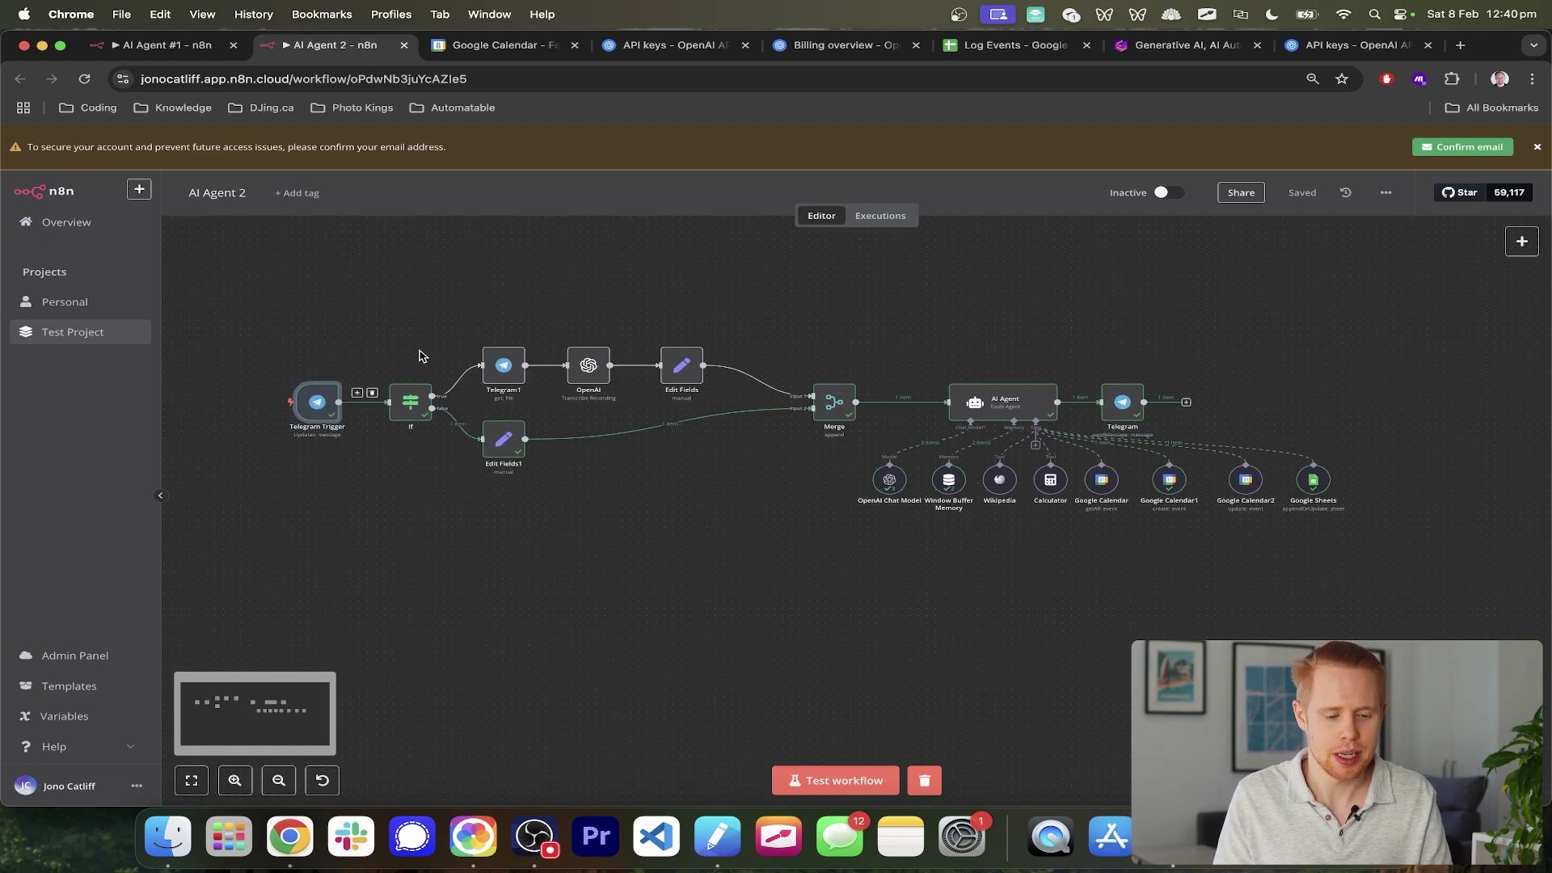
pyautogui.moveTo(1084, 360); pyautogui.dragTo(1162, 435)
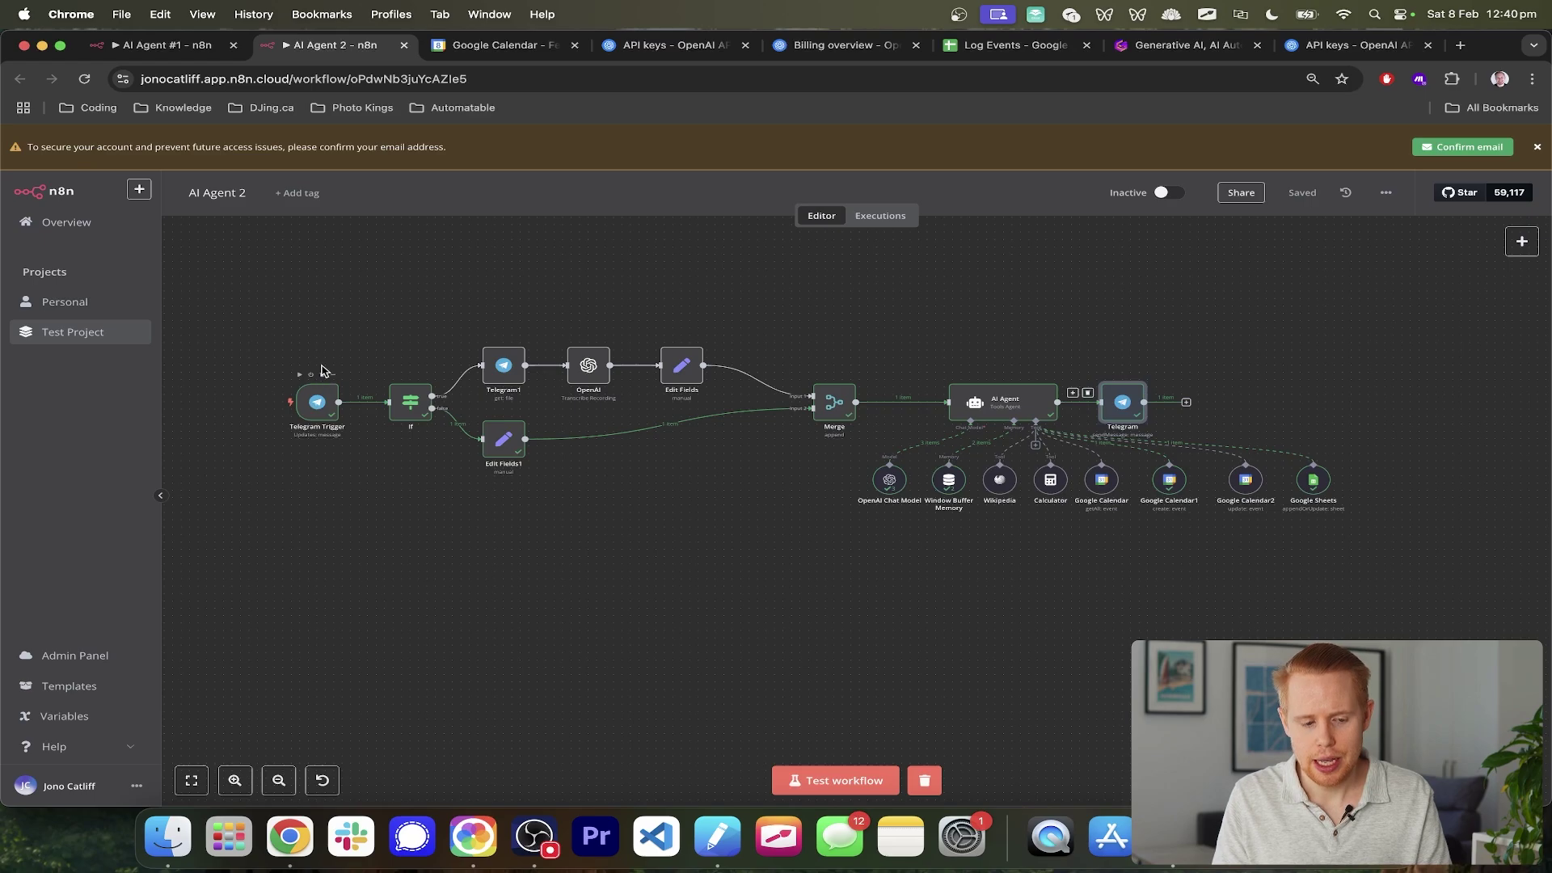
pyautogui.moveTo(259, 327); pyautogui.dragTo(757, 481)
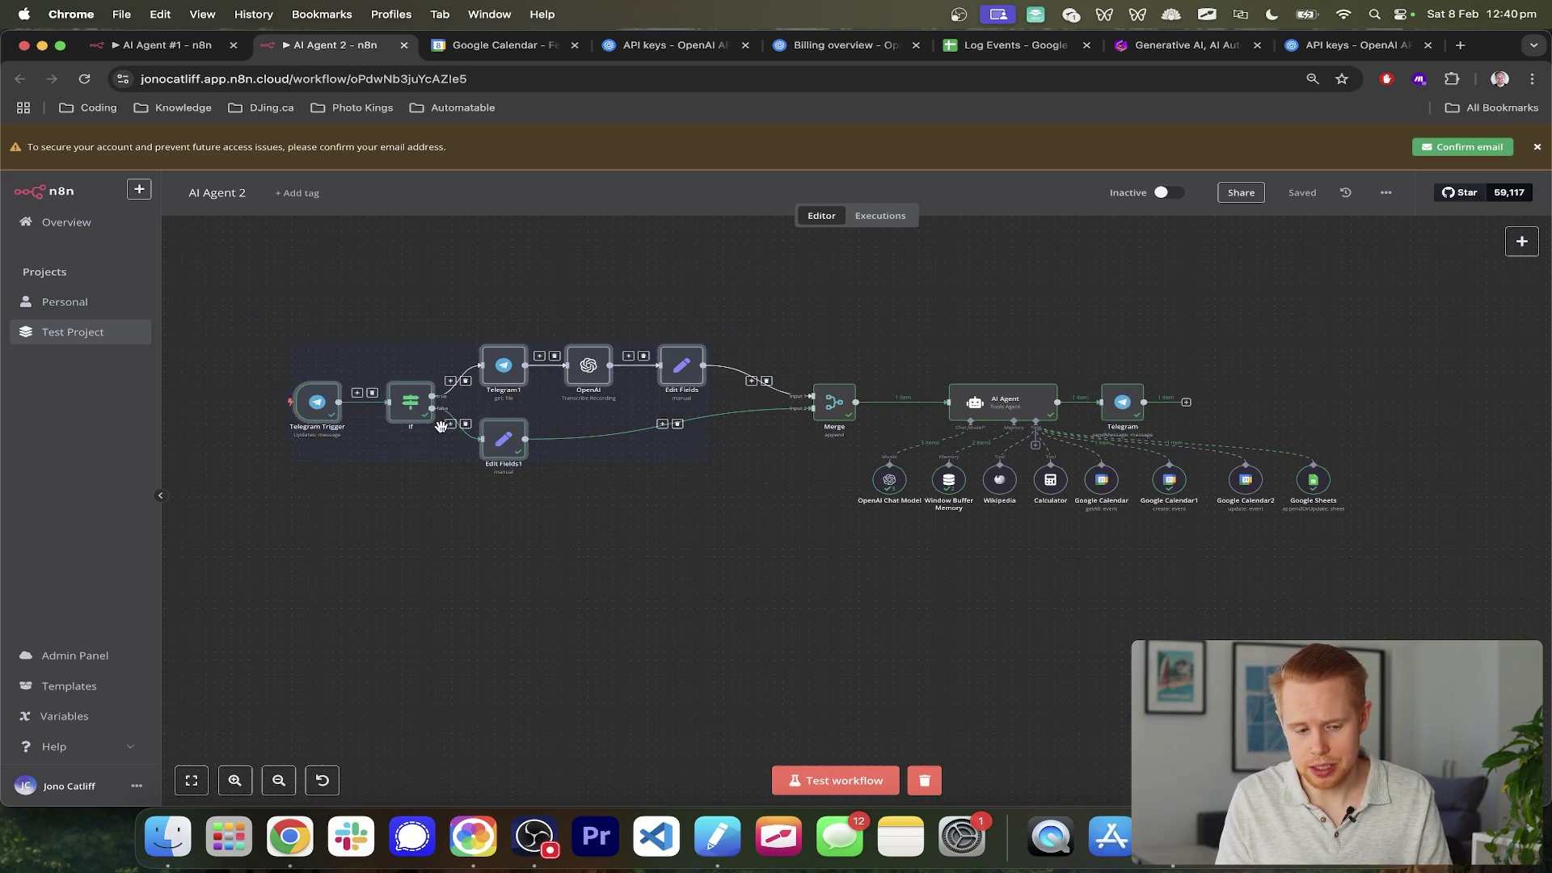
pyautogui.scroll(3, 517, 373)
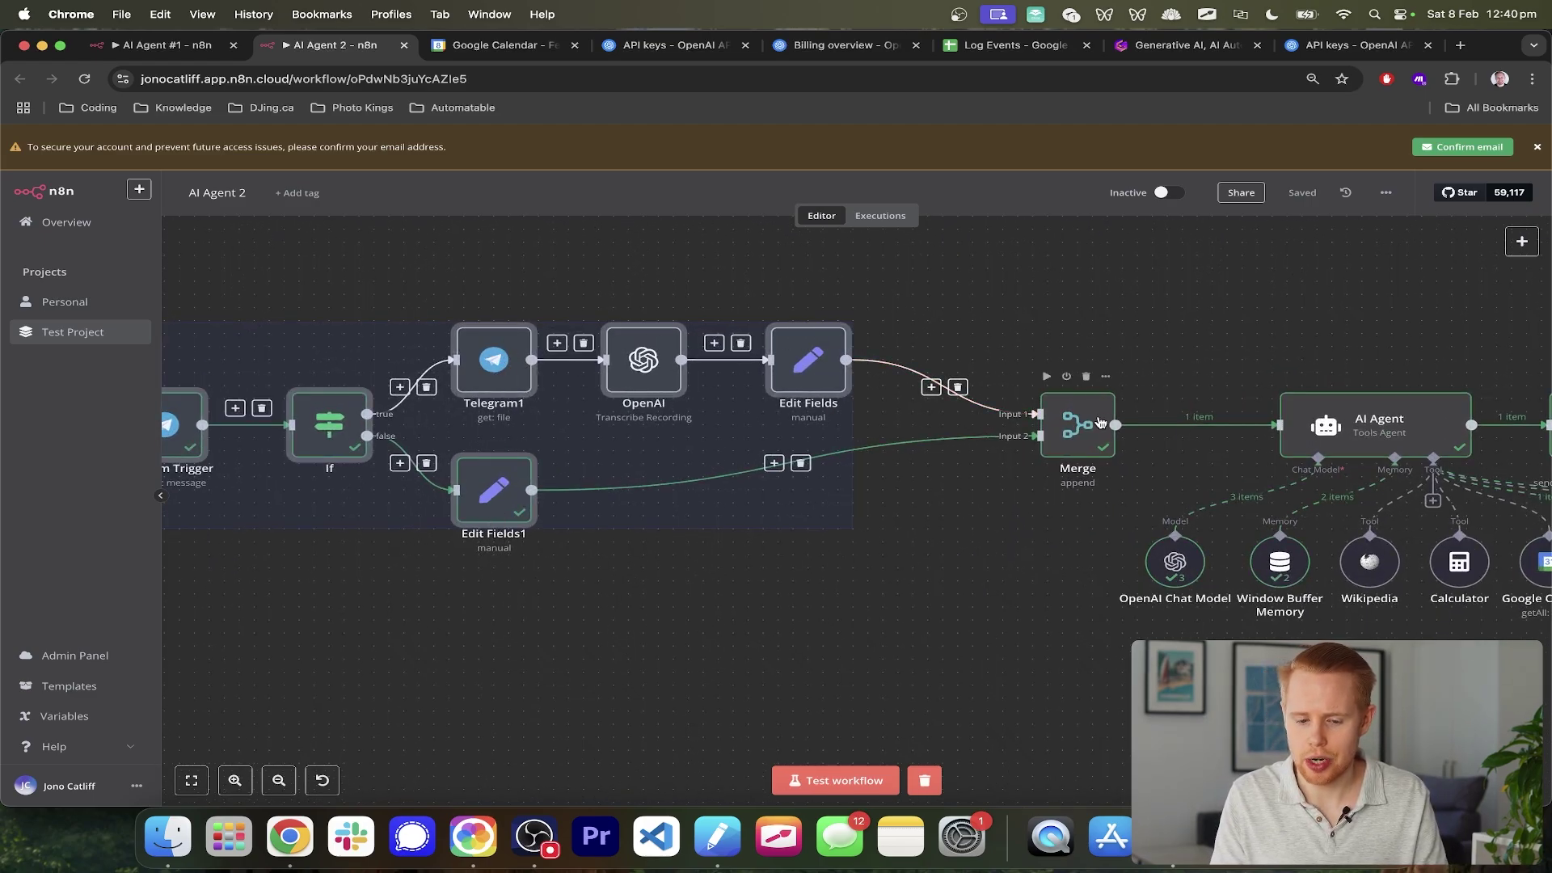
pyautogui.hscroll(3, 1100, 421)
pyautogui.hscroll(5, 1099, 421)
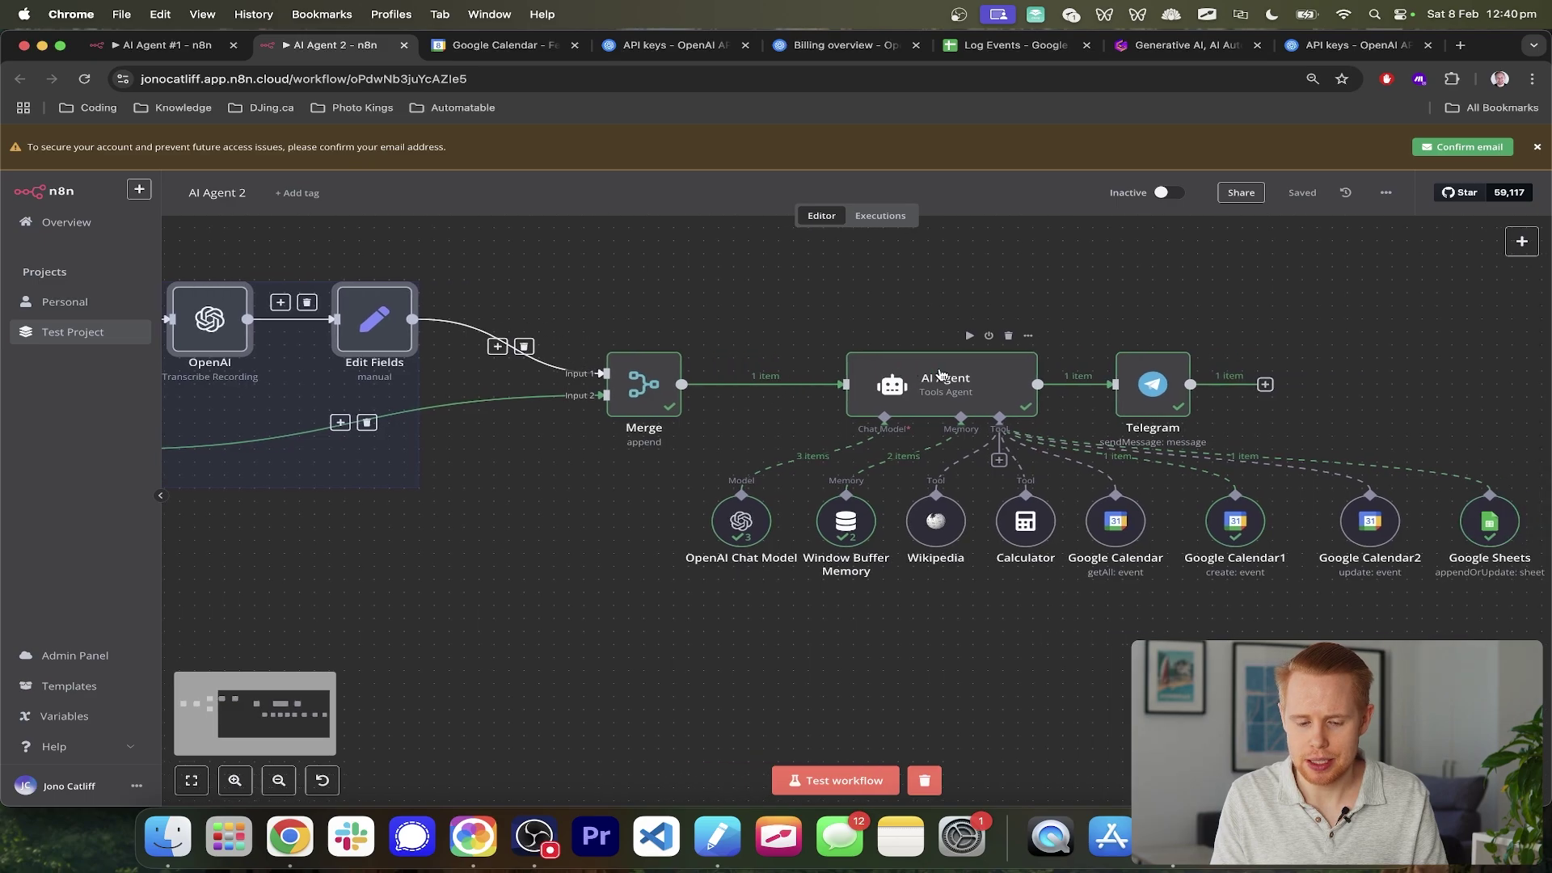
pyautogui.click(710, 294)
pyautogui.moveTo(661, 312); pyautogui.dragTo(1493, 620)
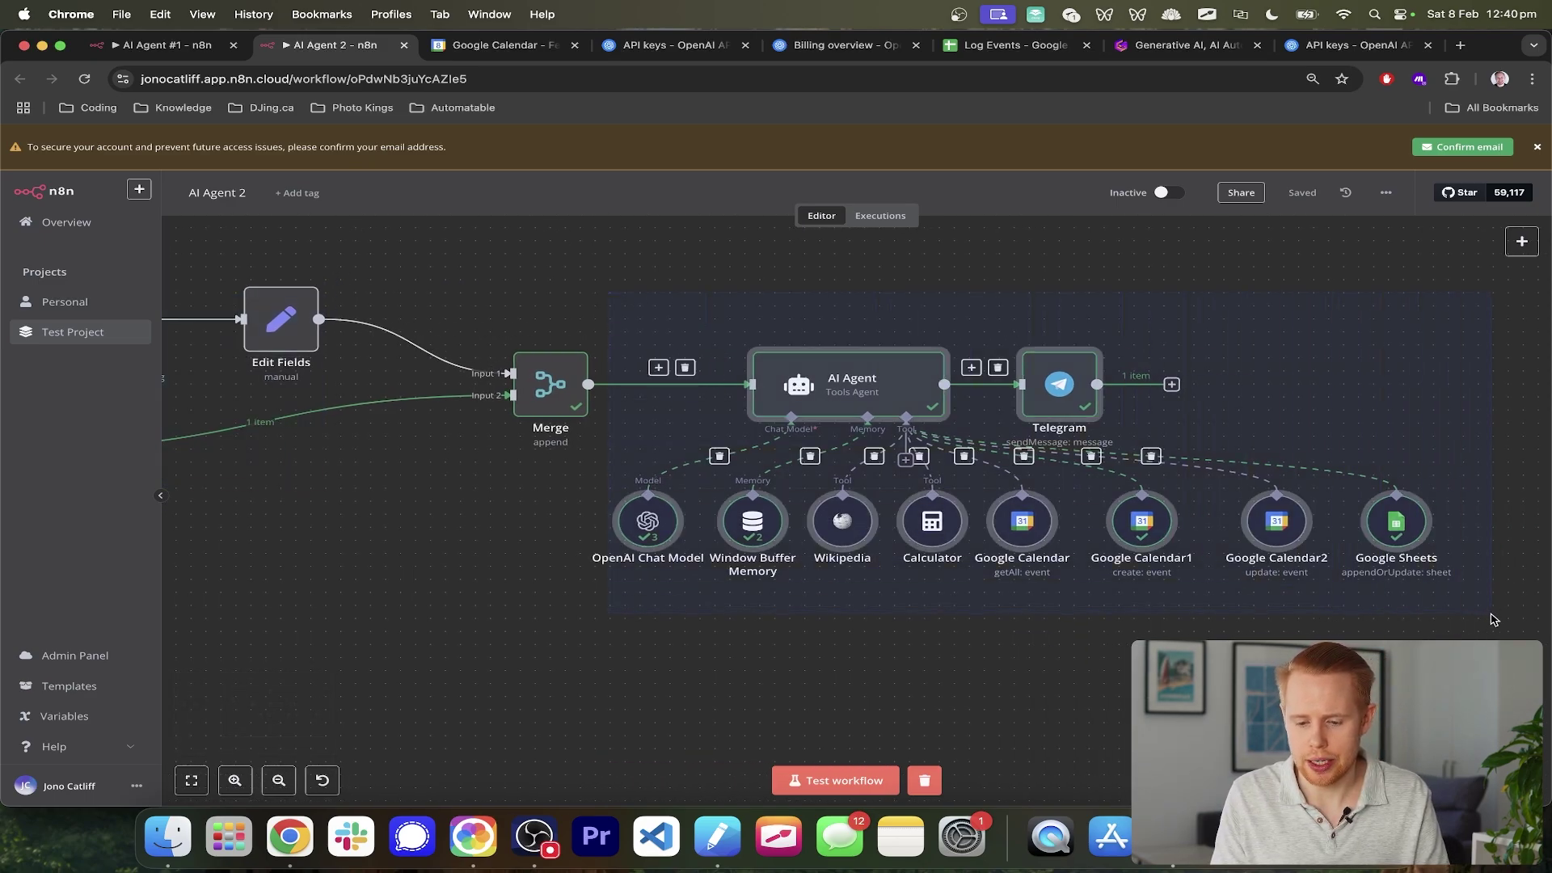
pyautogui.hscroll(2, 1206, 620)
pyautogui.click(1206, 621)
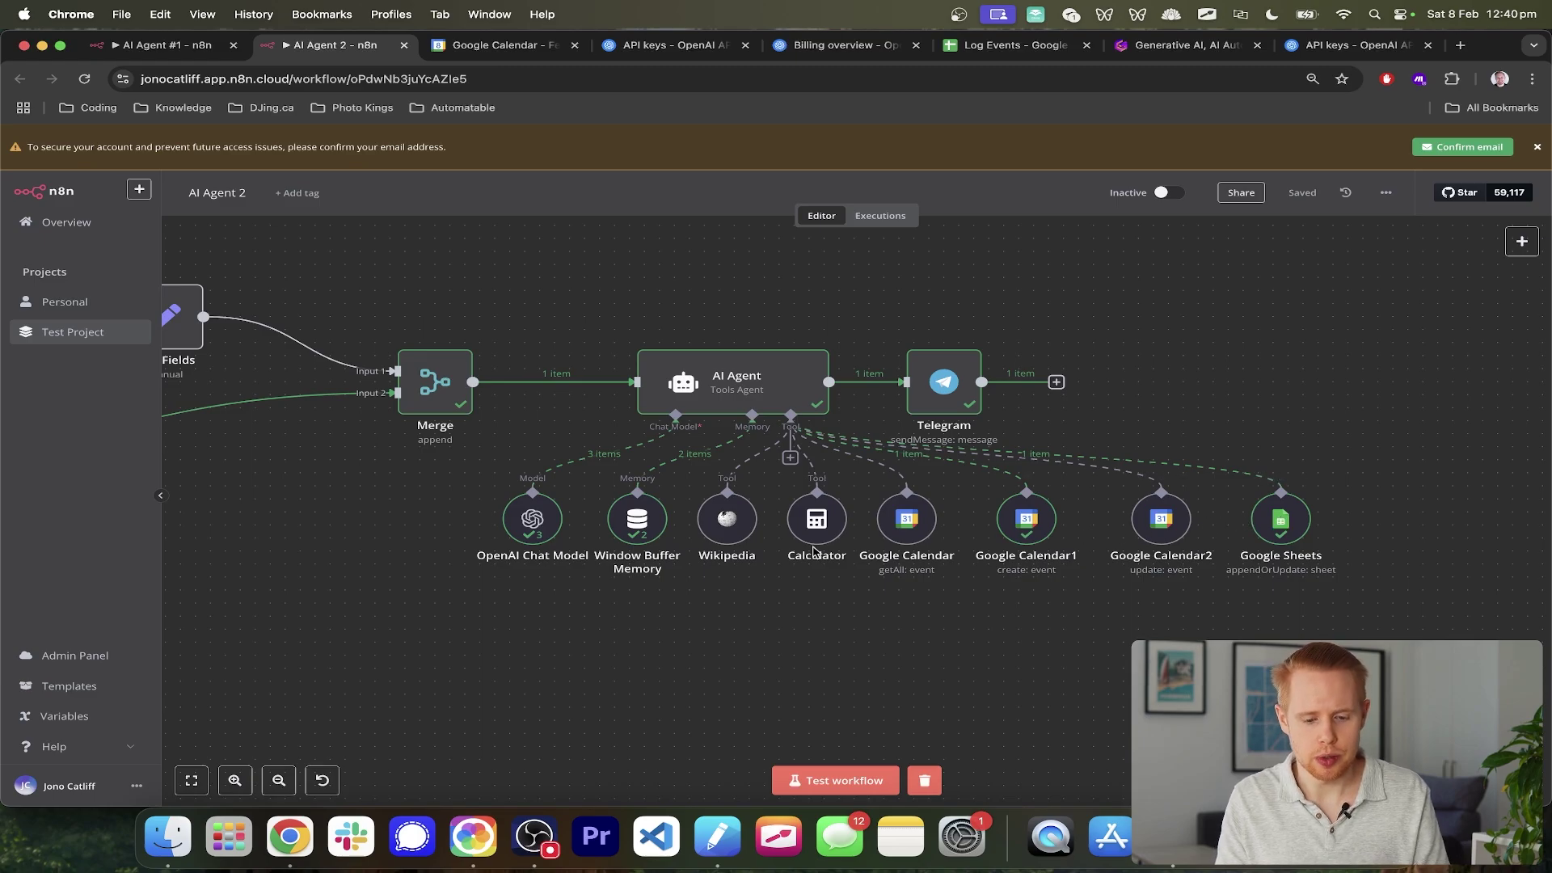
pyautogui.scroll(-5, 814, 552)
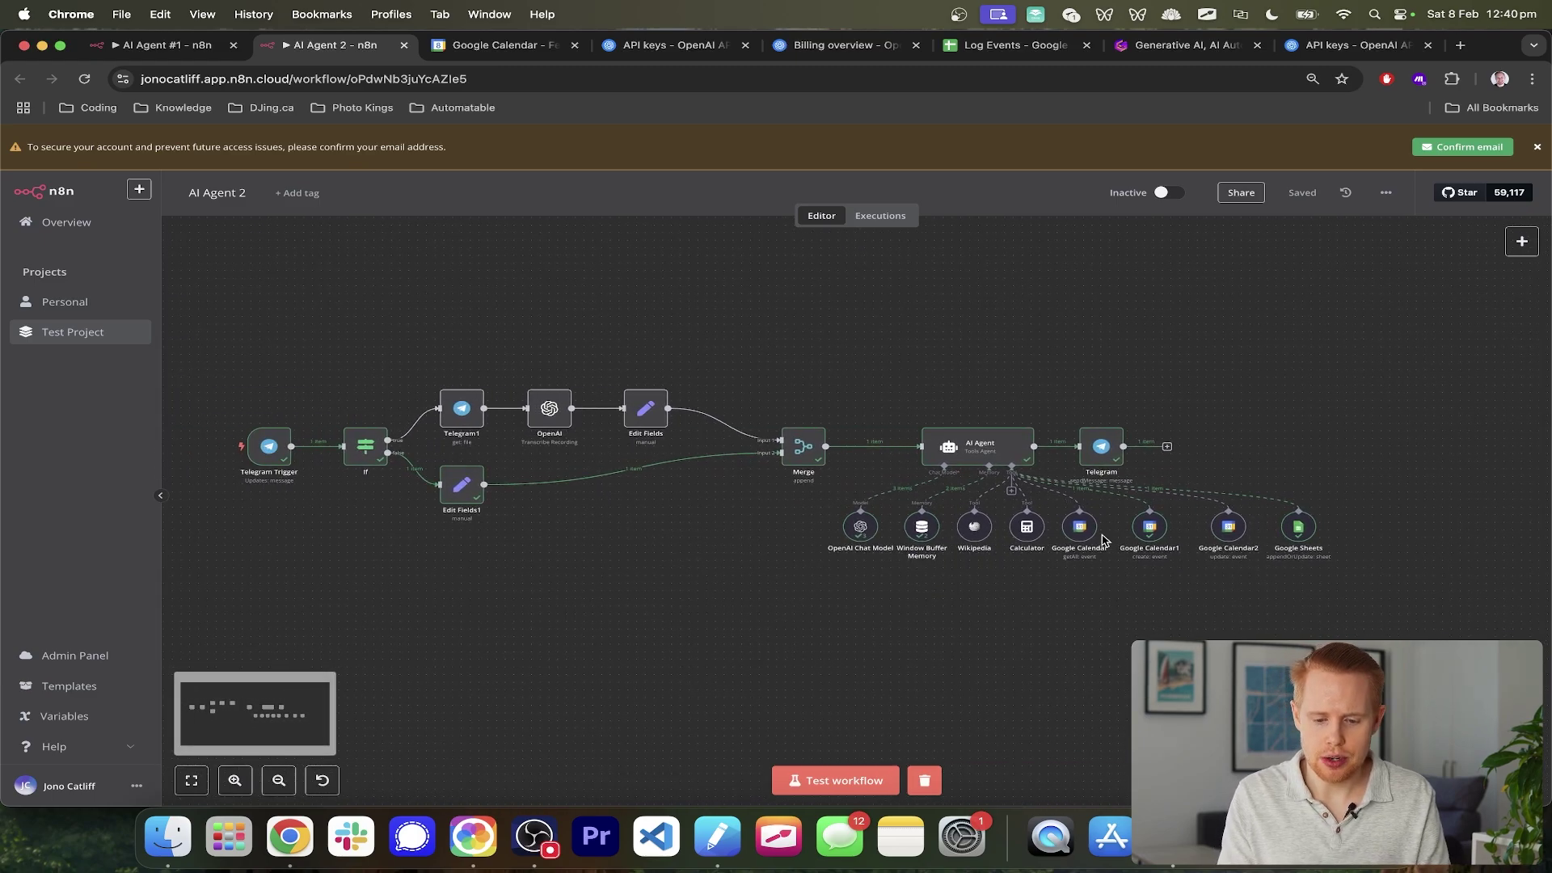
pyautogui.scroll(3, 1104, 540)
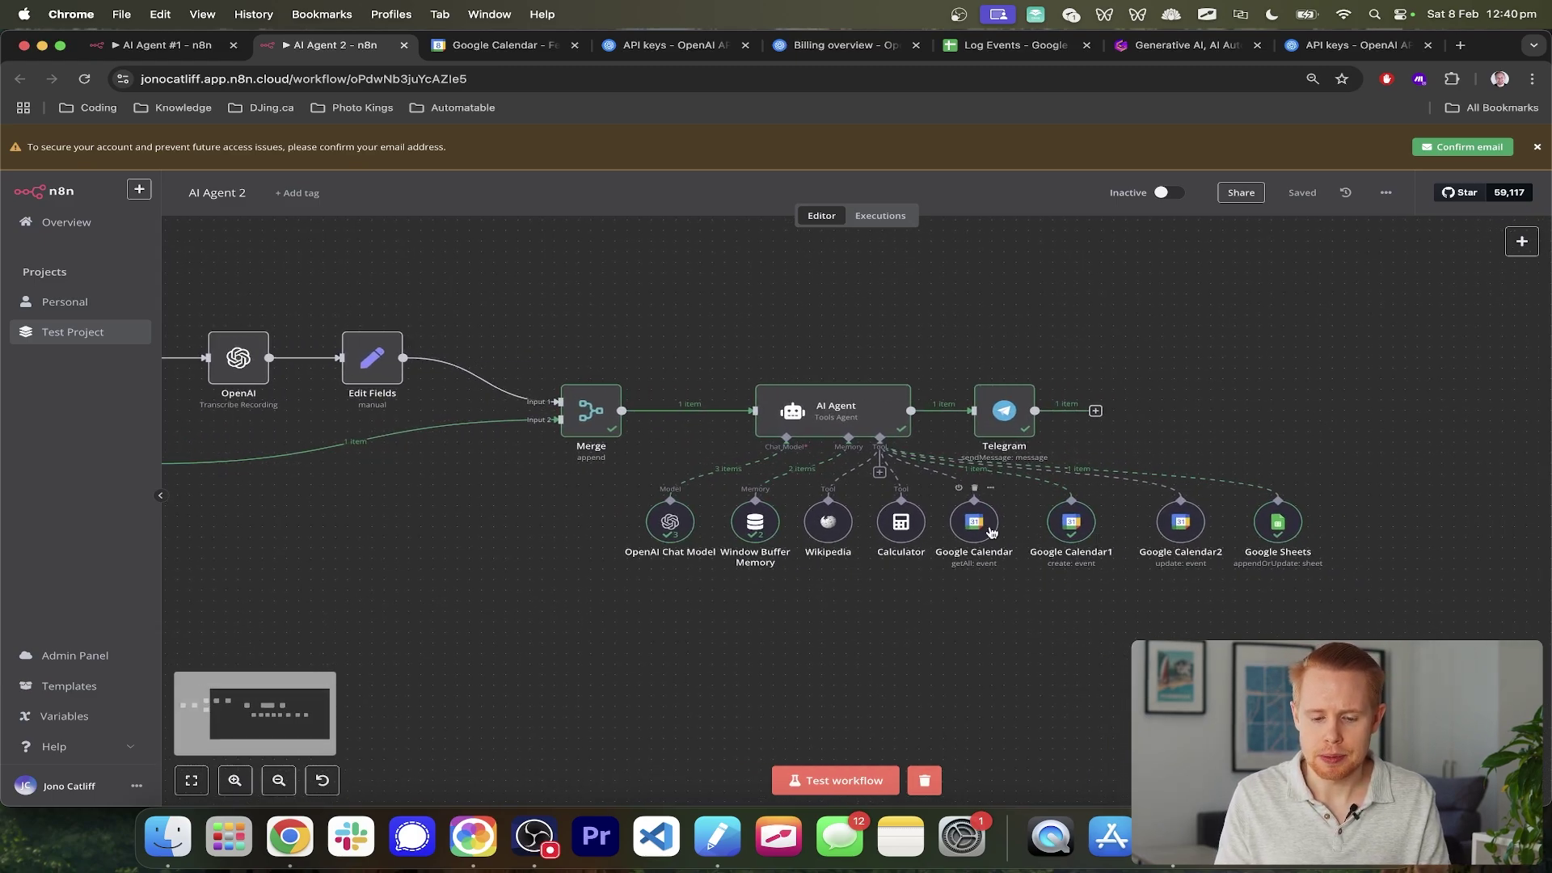
pyautogui.scroll(5, 1040, 526)
pyautogui.hscroll(2, 994, 532)
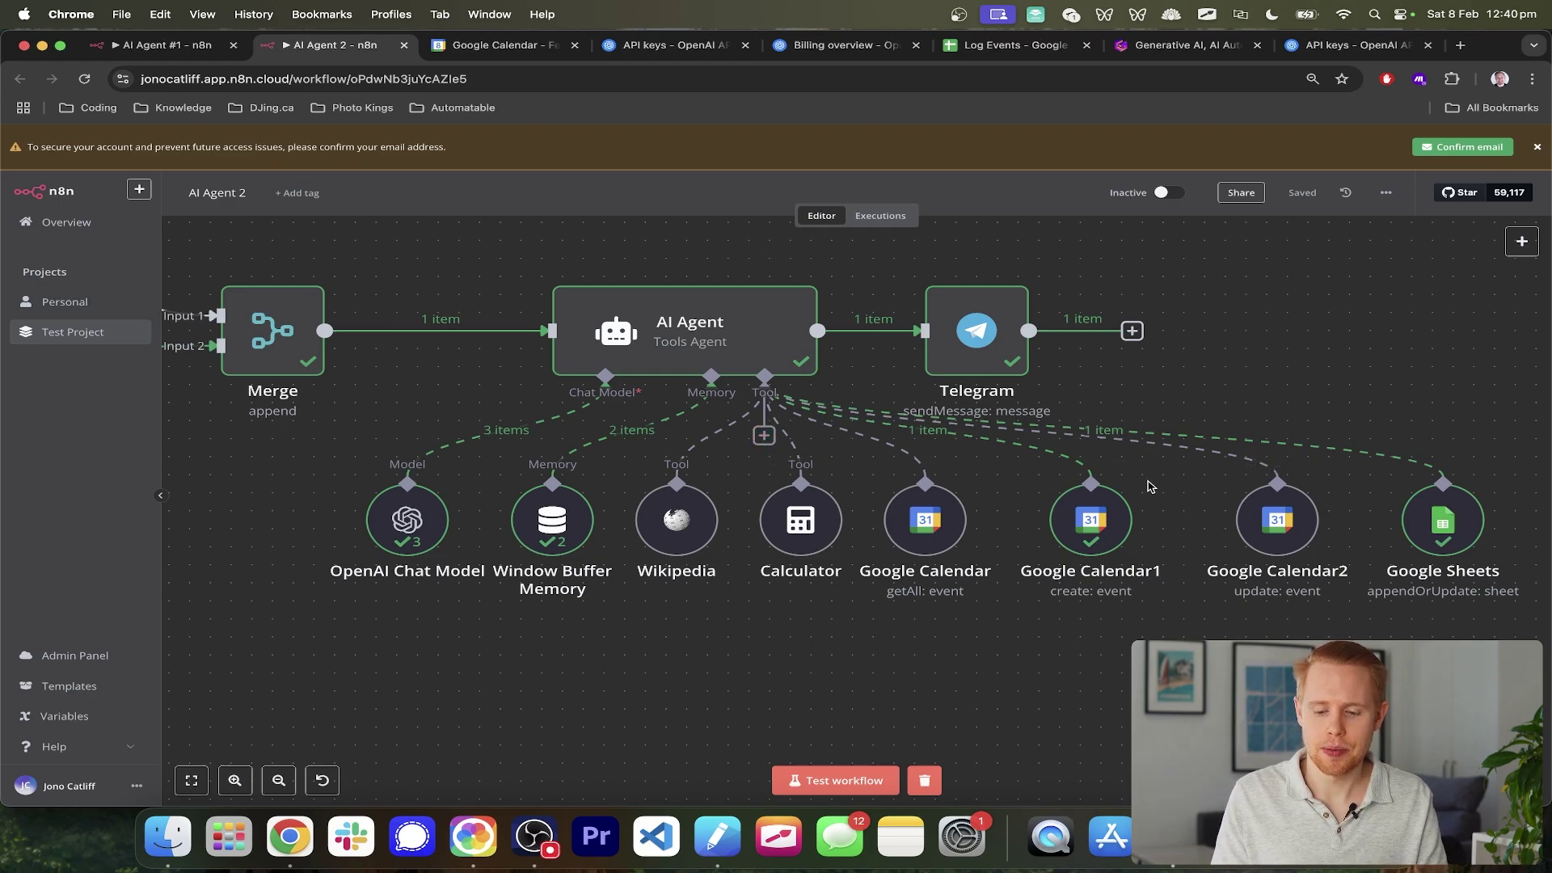
pyautogui.scroll(-2, 1149, 484)
pyautogui.hotkey('ctrl', 'shift', 'Tab')
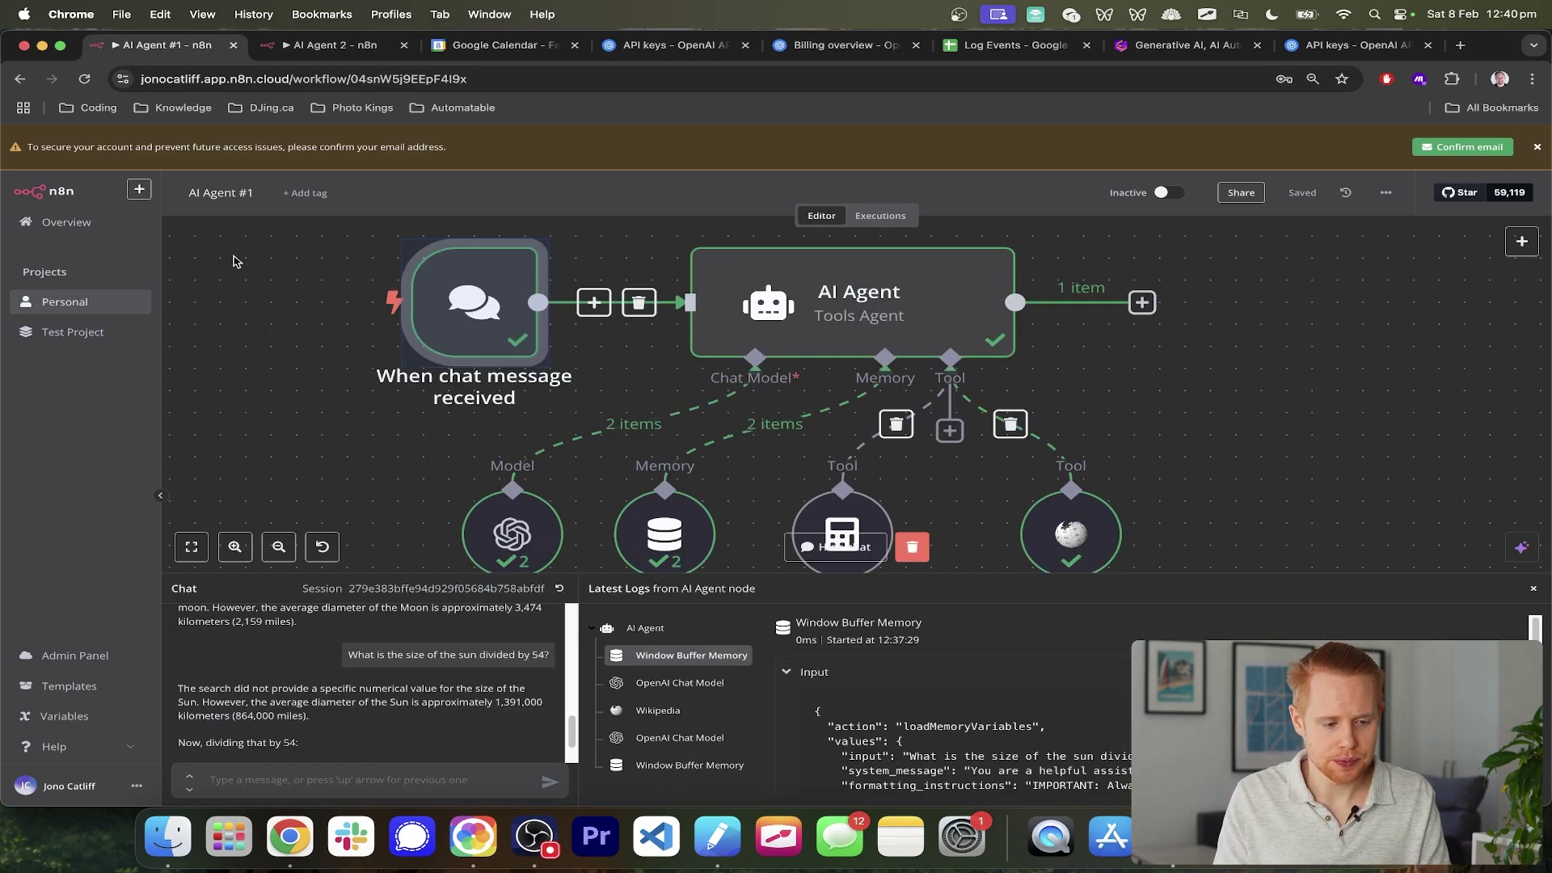
# - Create a blank workflow in the Personal project and show the trigger options for its first step
pyautogui.click(71, 308)
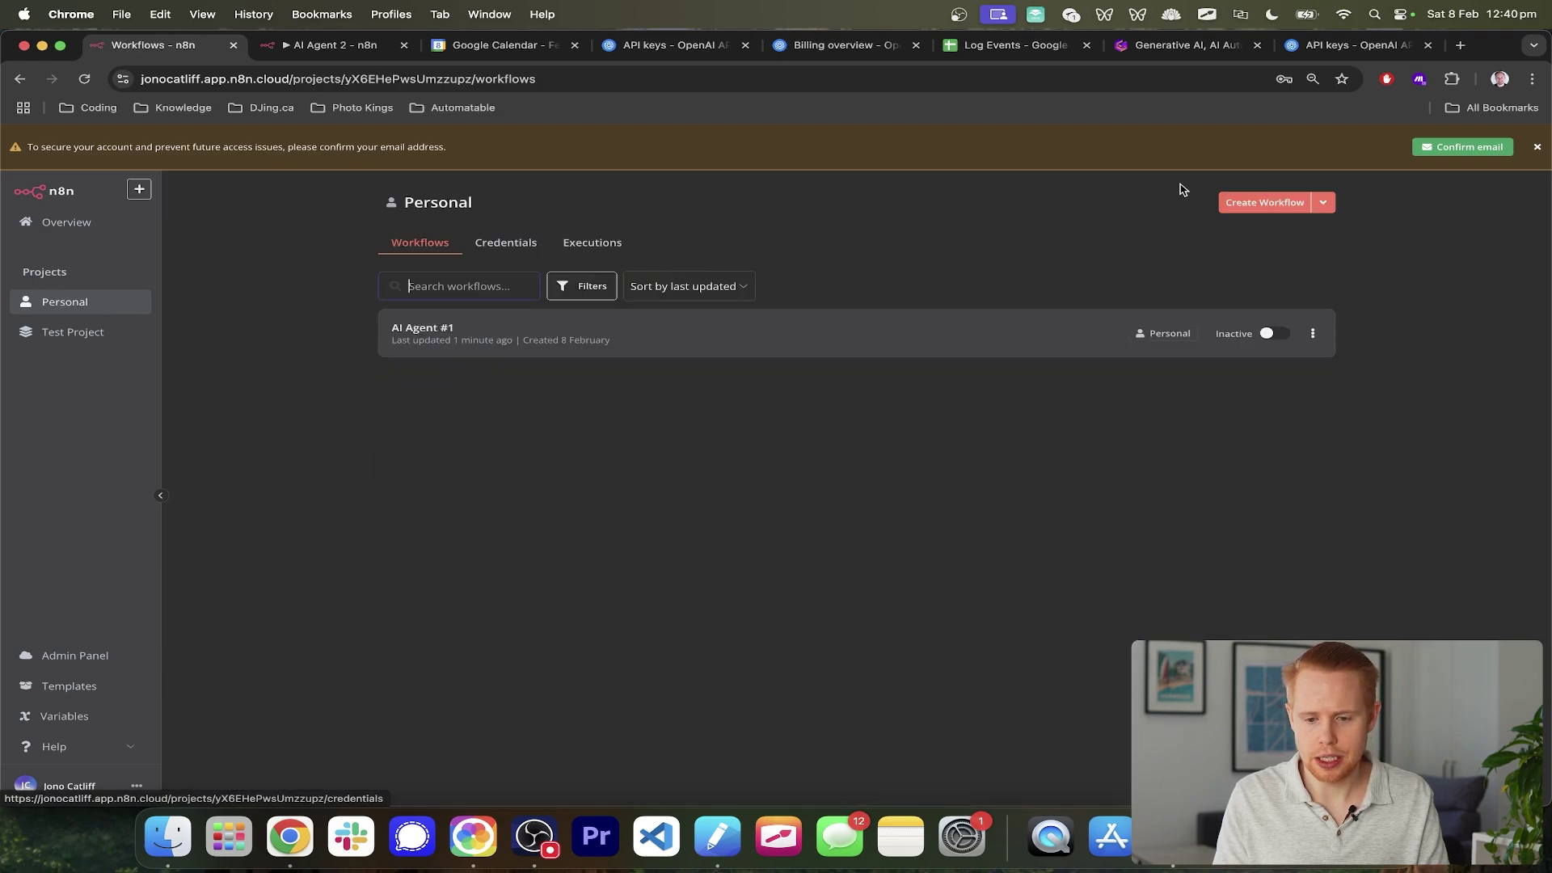
pyautogui.click(1250, 202)
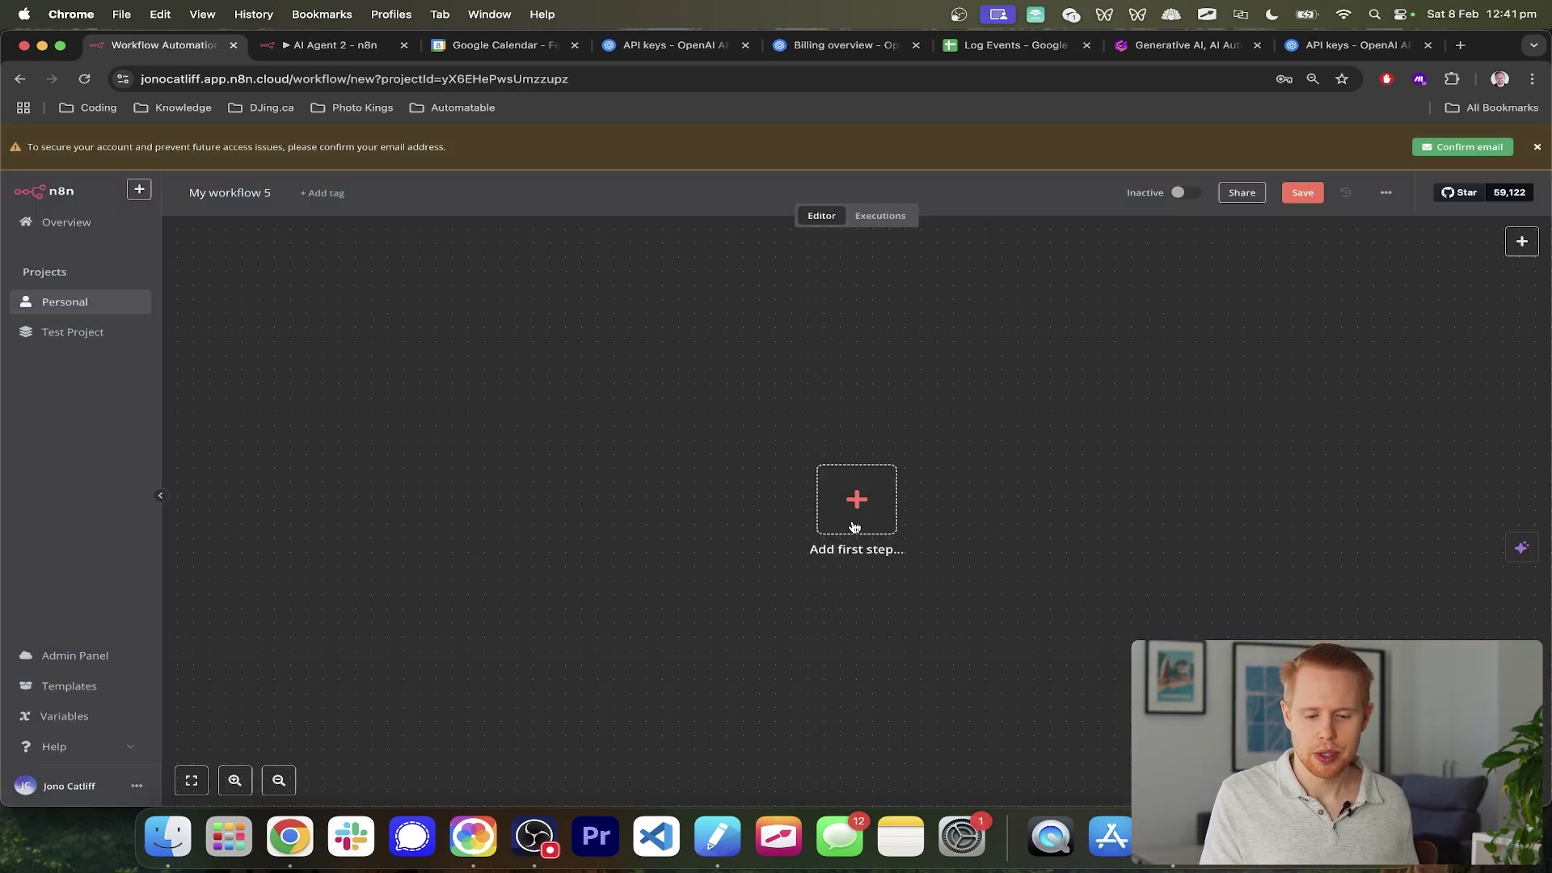
pyautogui.scroll(10, 872, 518)
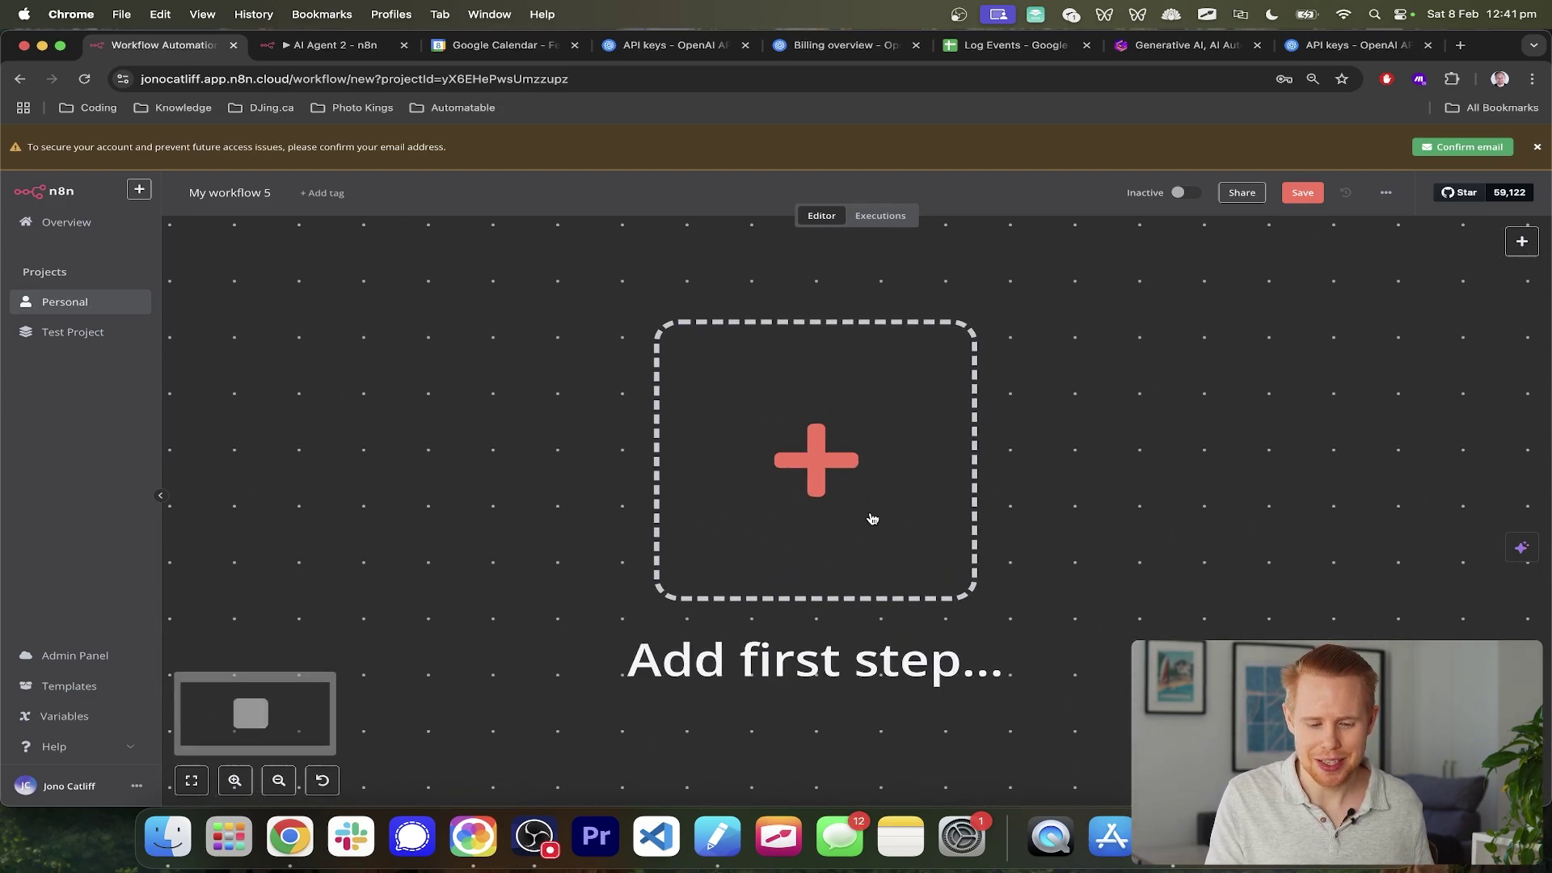
pyautogui.press('super+equal')
pyautogui.press('super+equal')
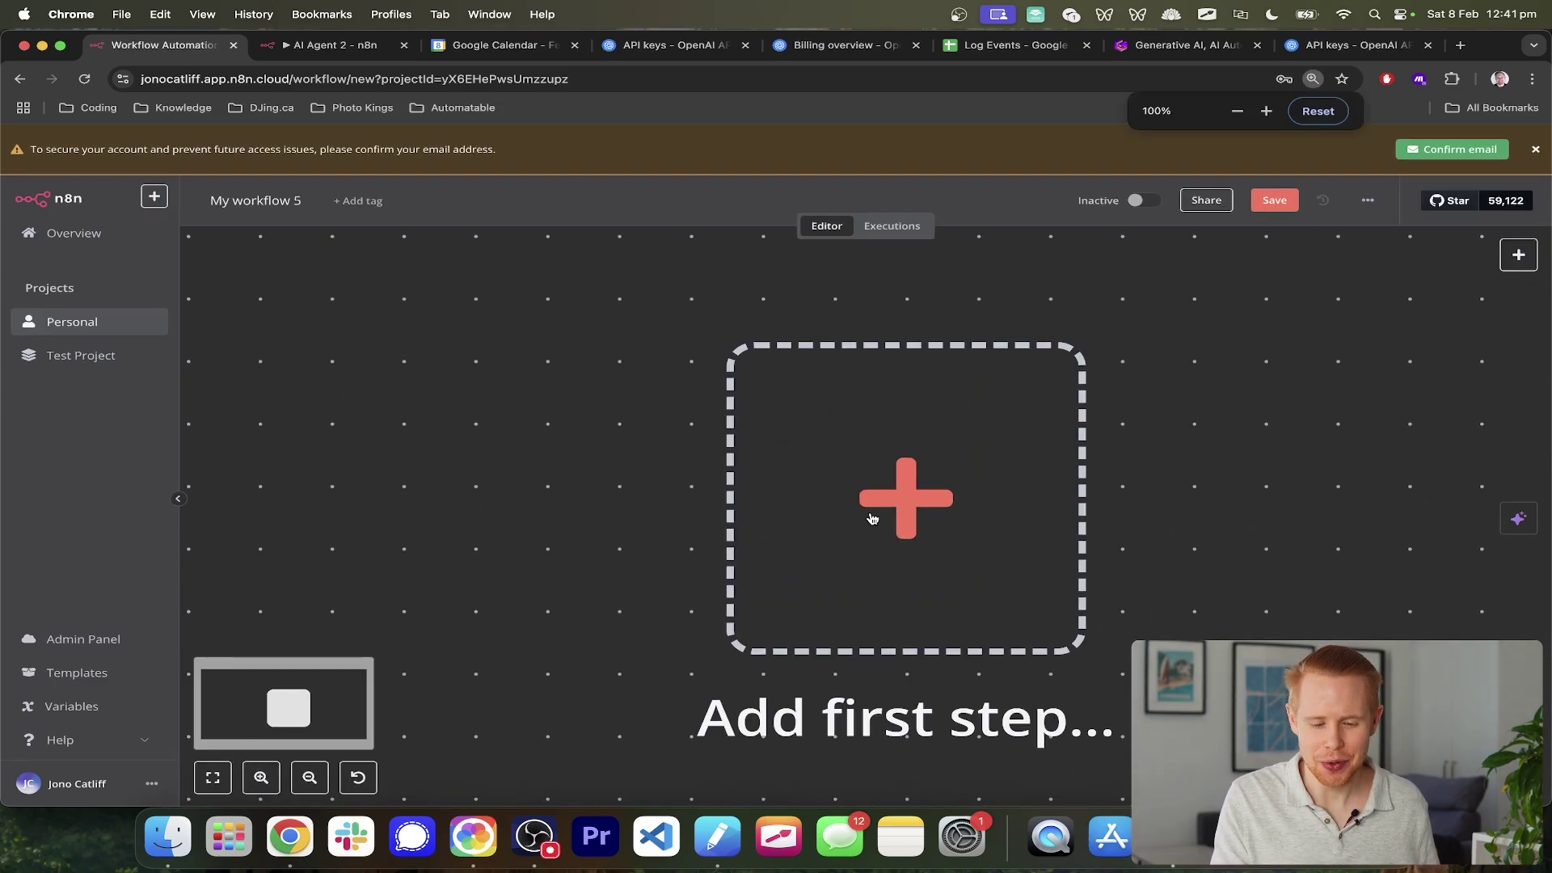
pyautogui.press('1')
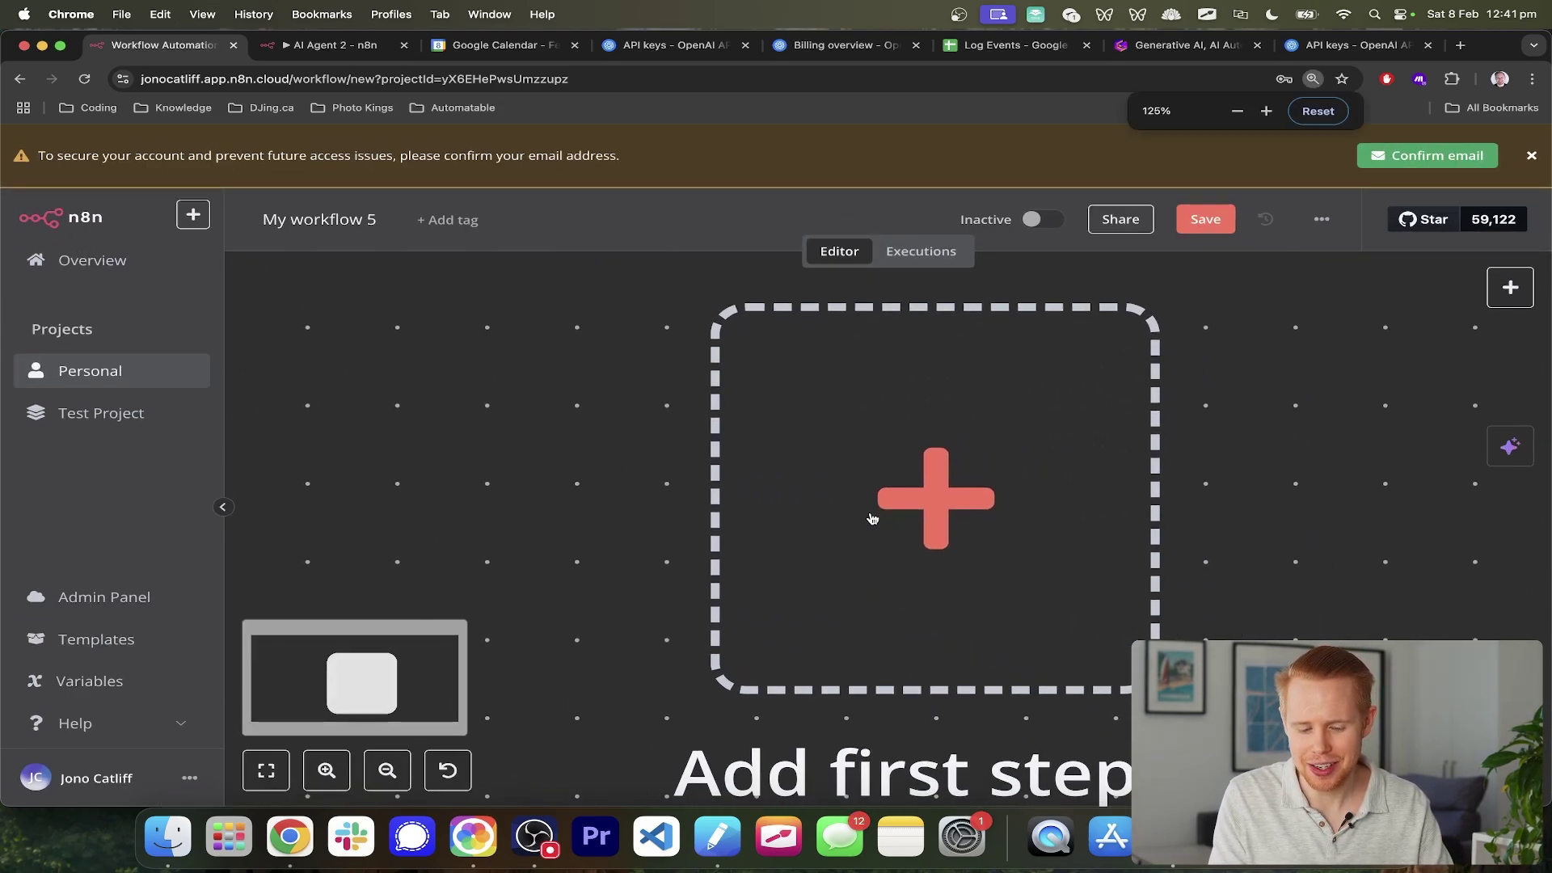
pyautogui.press('super+minus')
pyautogui.press('super+minus')
pyautogui.press('super+minus')
pyautogui.press('super+minus')
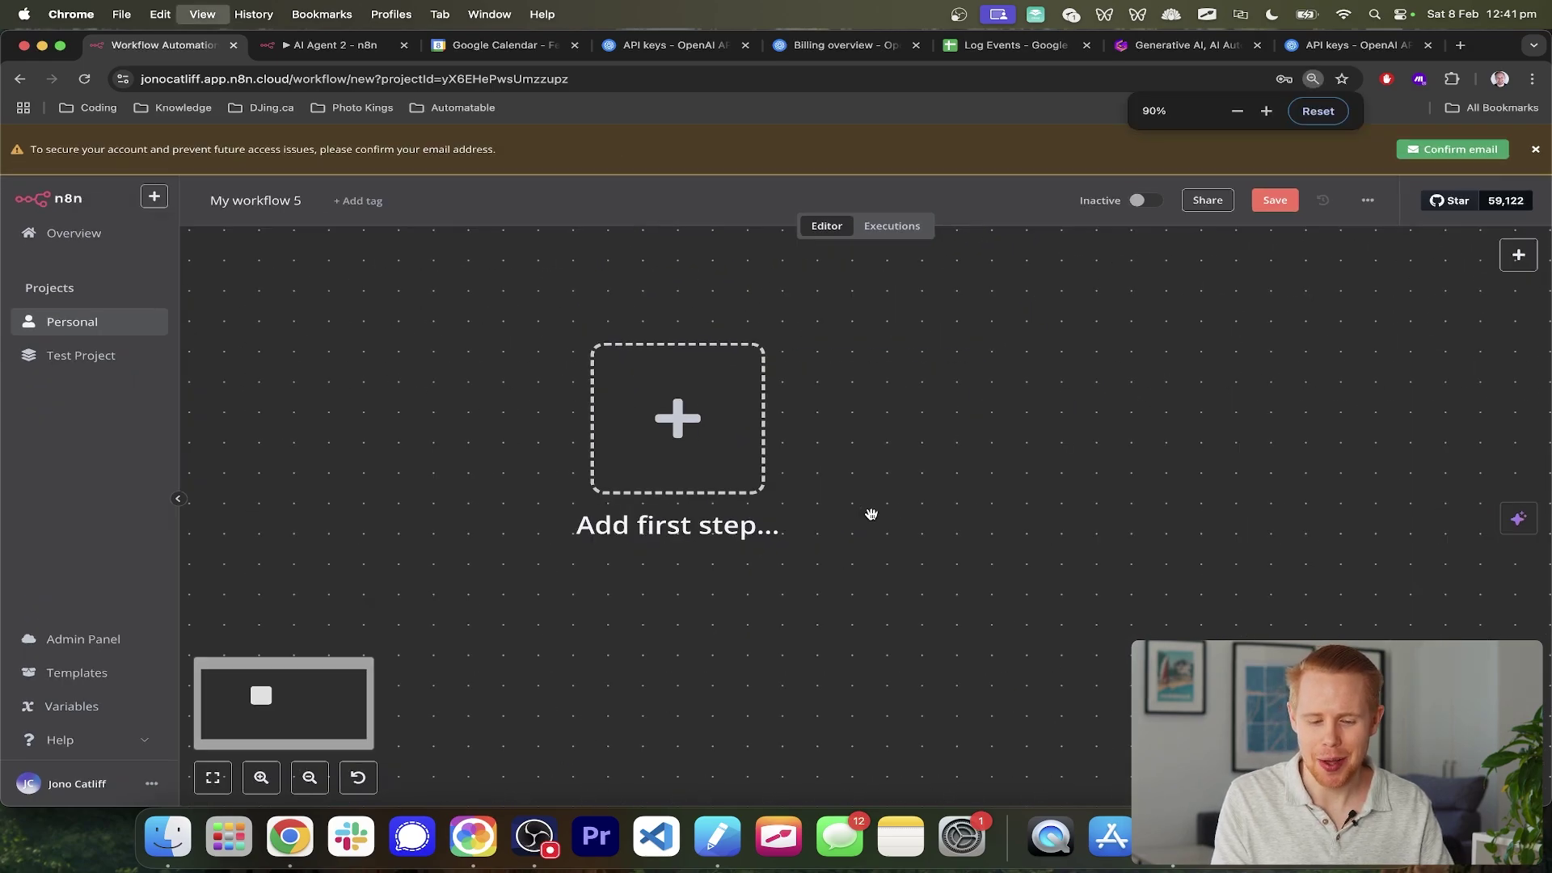
pyautogui.click(530, 406)
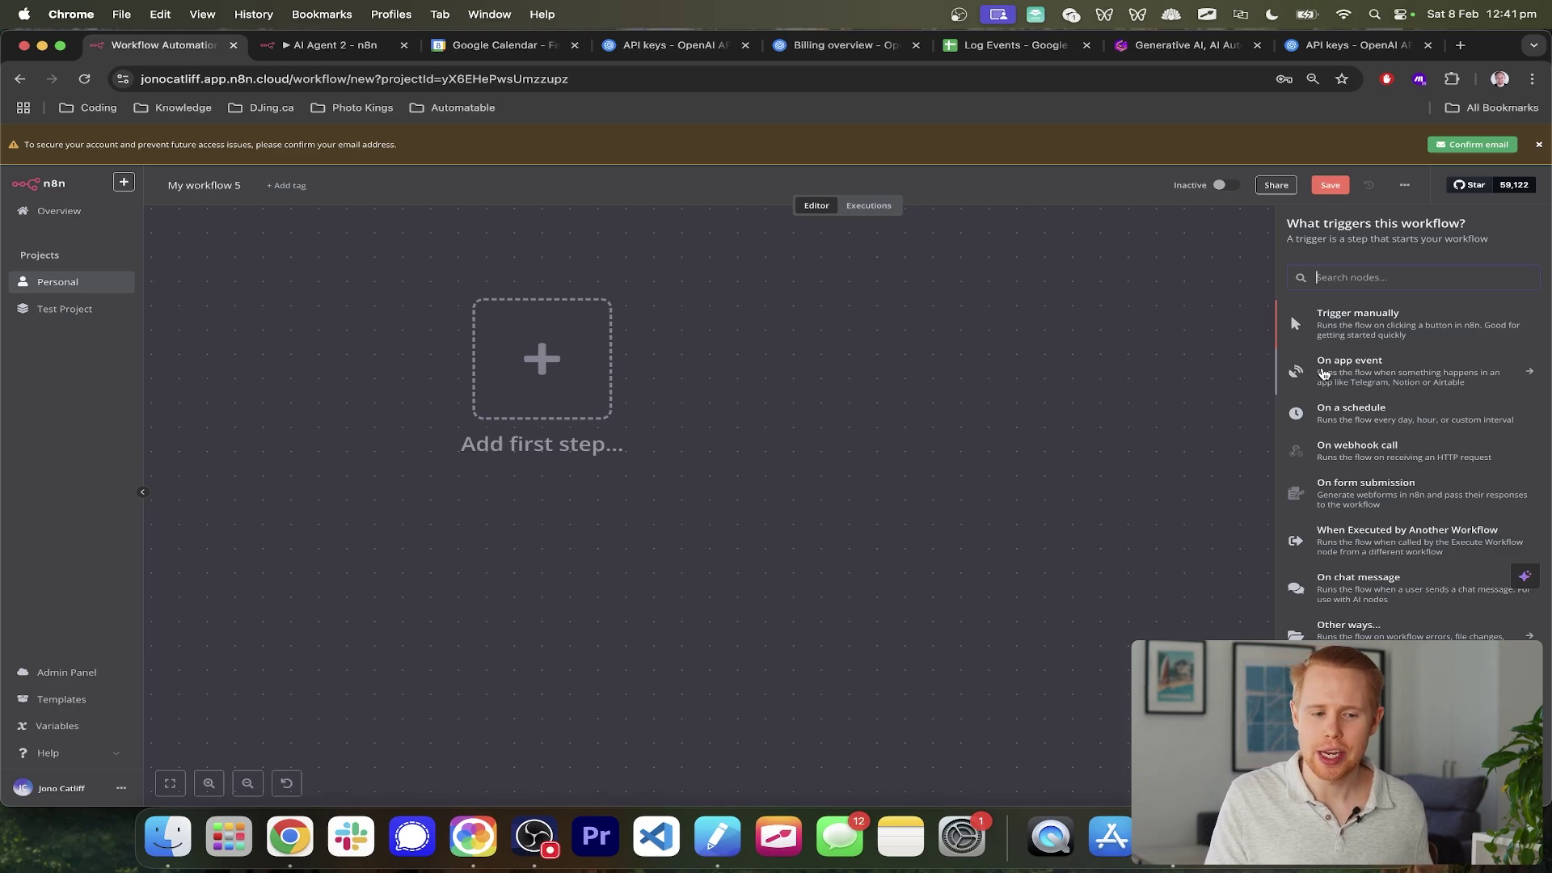
# - Look at the Telegram Trigger node in the AI Agent 2 workflow for reference
pyautogui.hotkey('ctrl', 'Tab')
pyautogui.hscroll(-5, 823, 358)
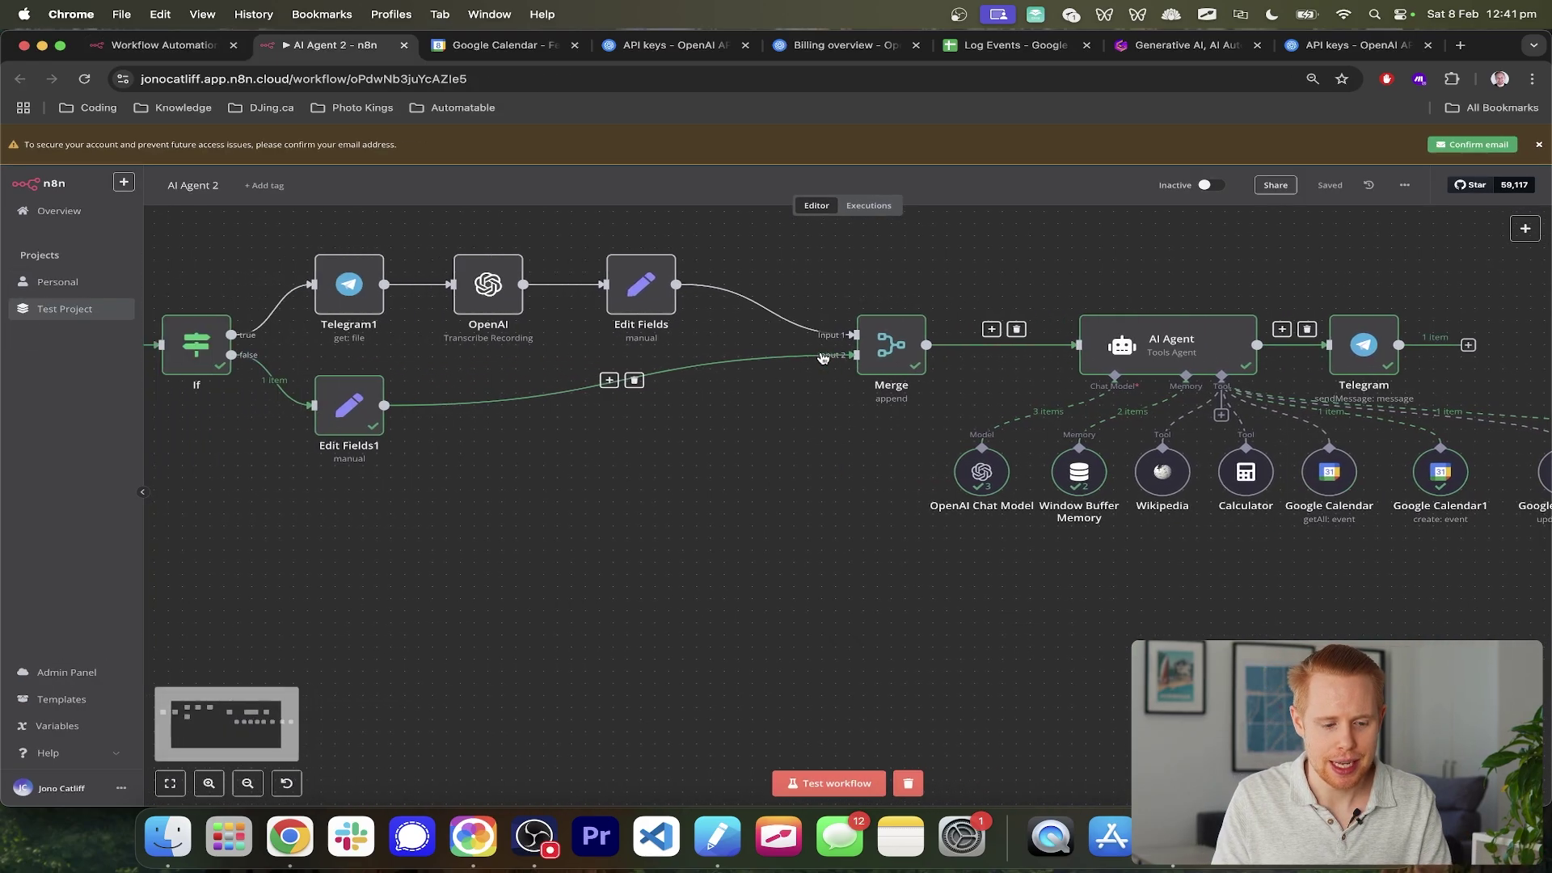
pyautogui.hscroll(-6, 823, 359)
pyautogui.moveTo(393, 260); pyautogui.dragTo(579, 419)
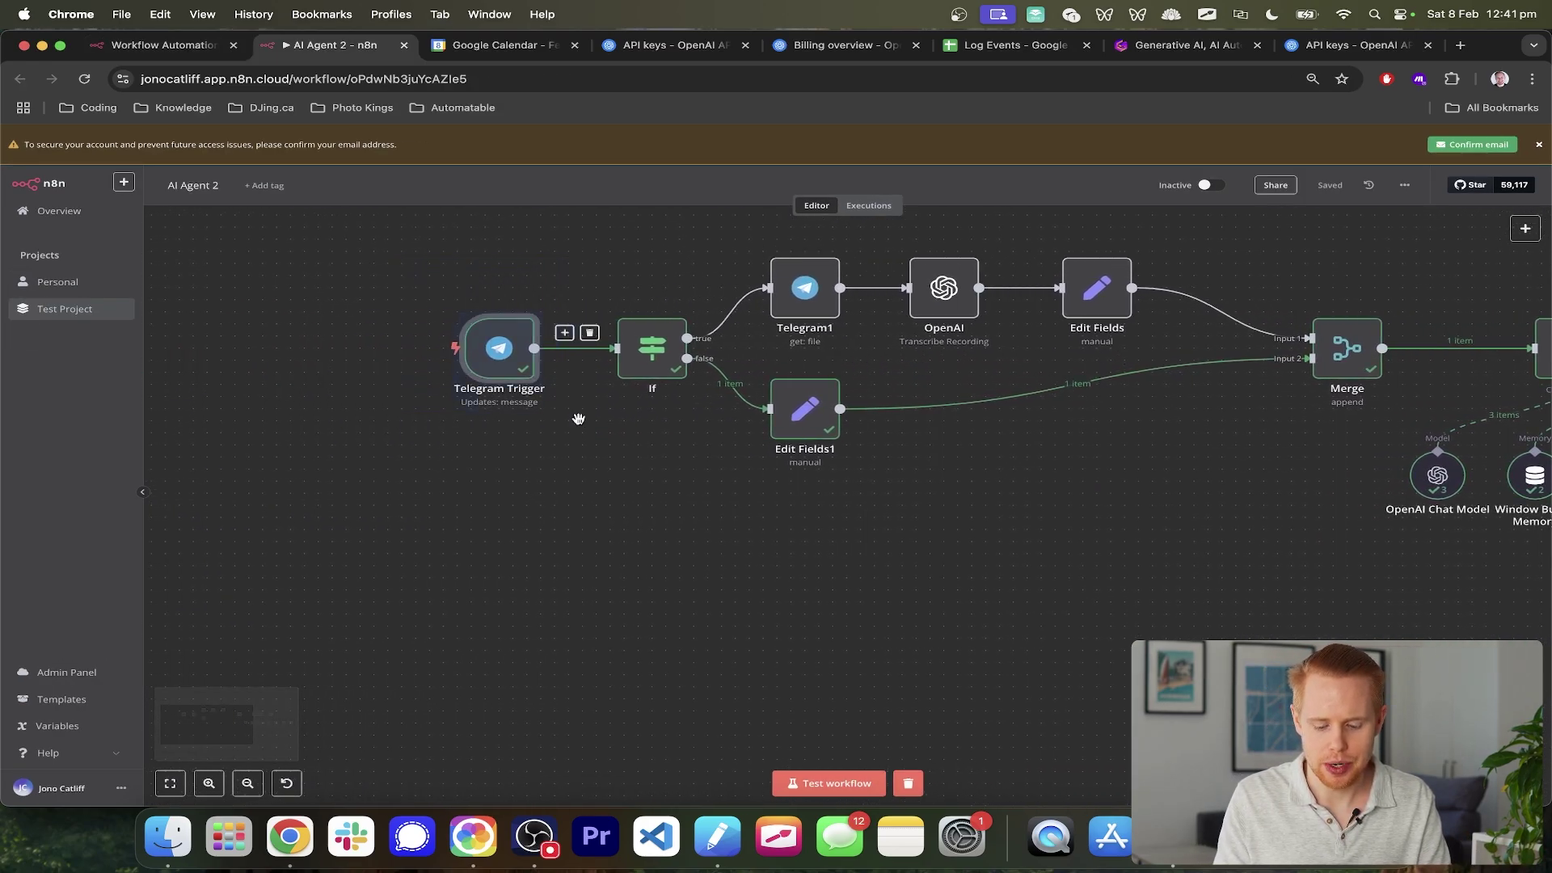
pyautogui.hotkey('ctrl', 'shift', 'Tab')
# - Add a Telegram Trigger that fires On message as the first step
pyautogui.click(1411, 368)
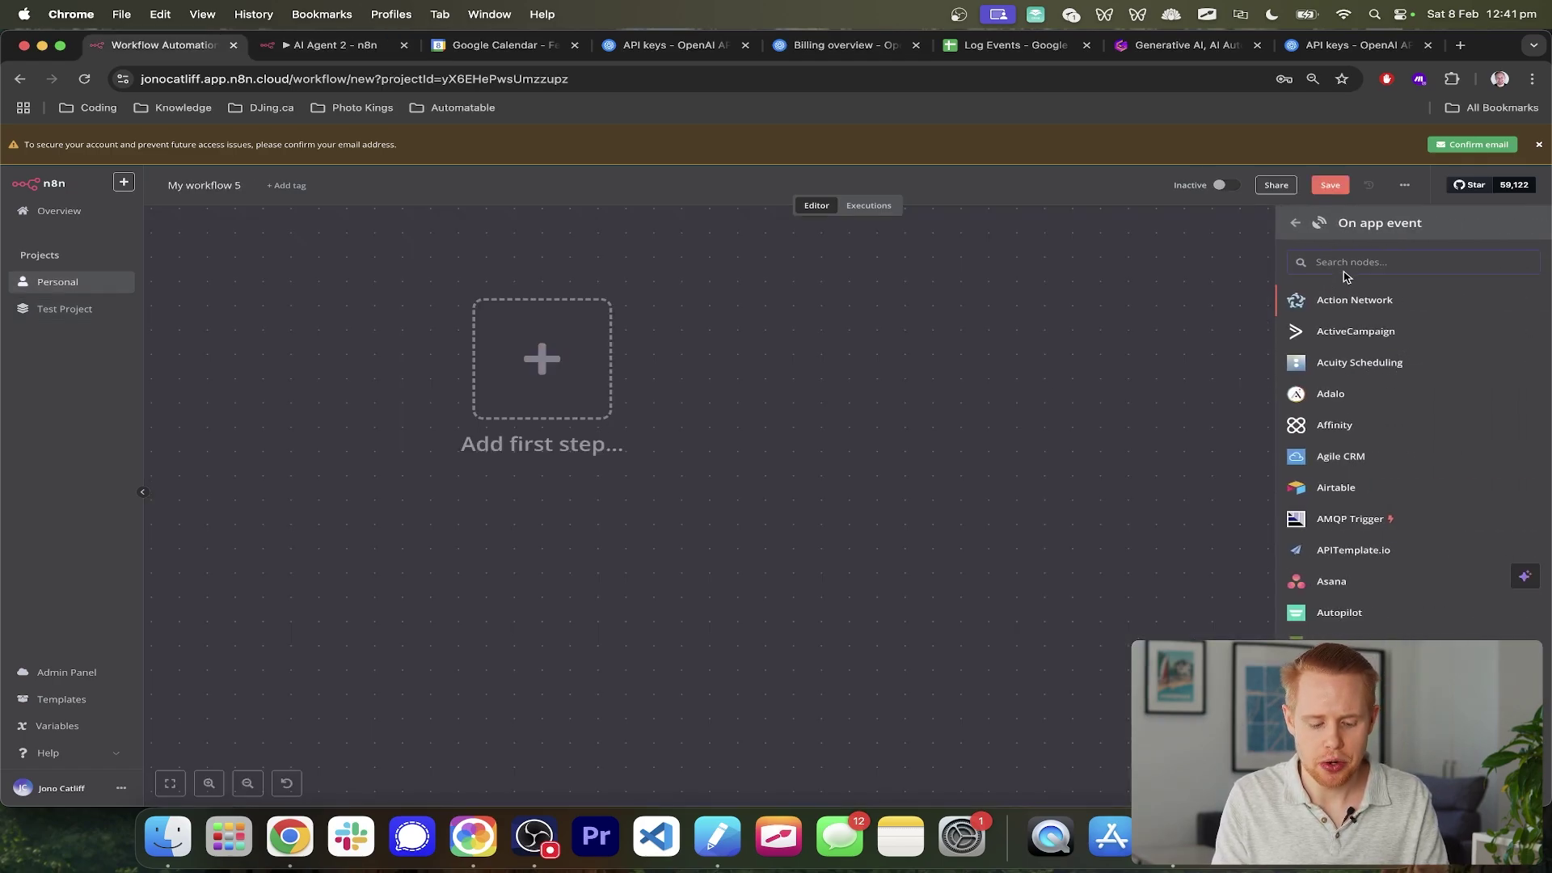
pyautogui.write('tele')
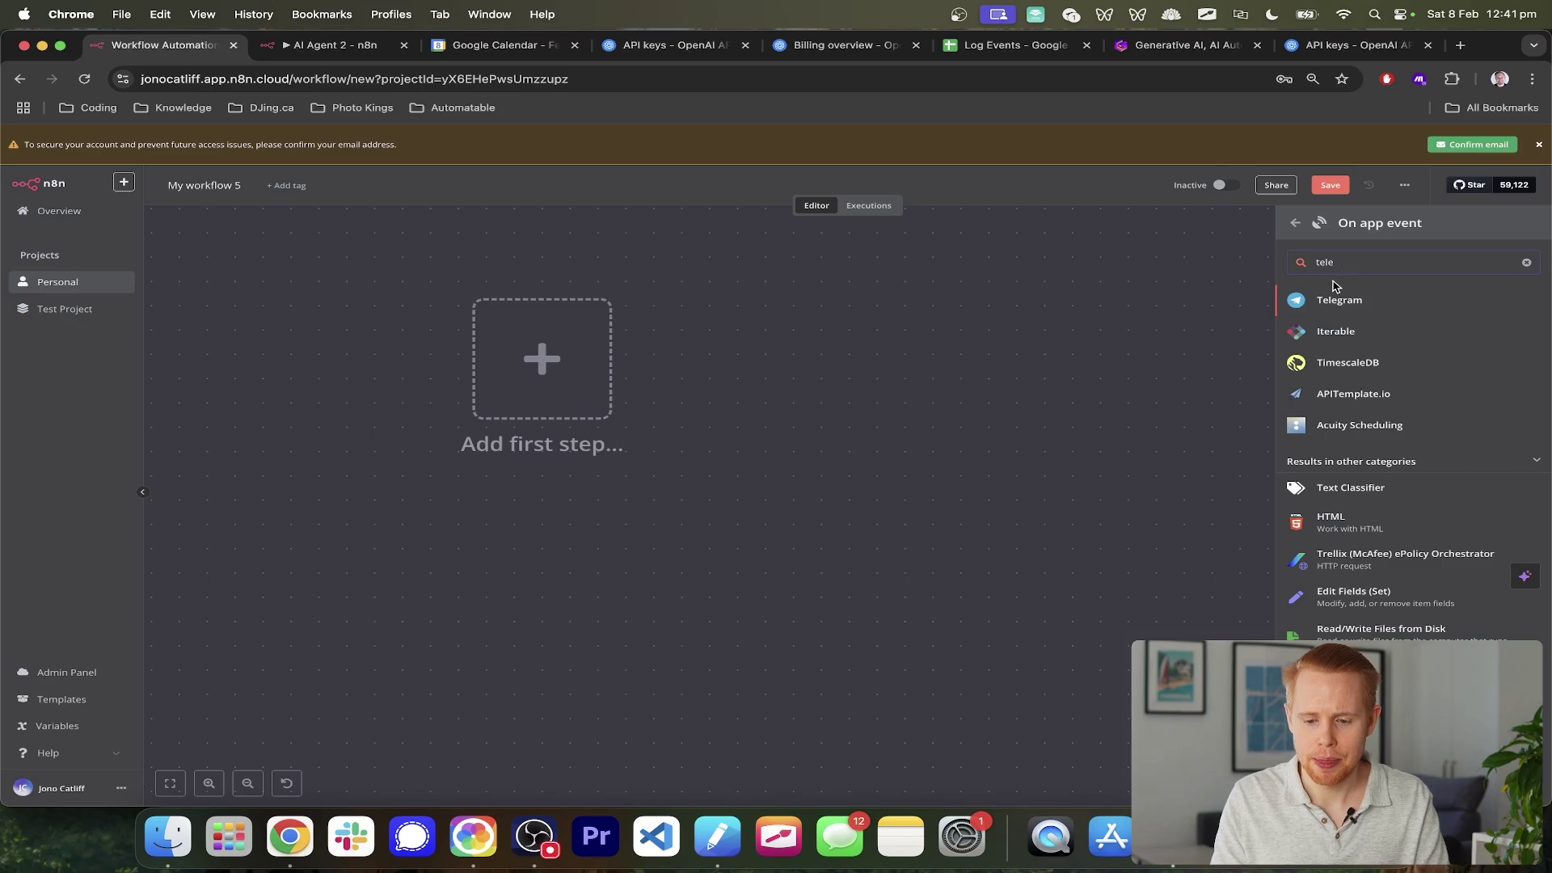
pyautogui.click(1339, 300)
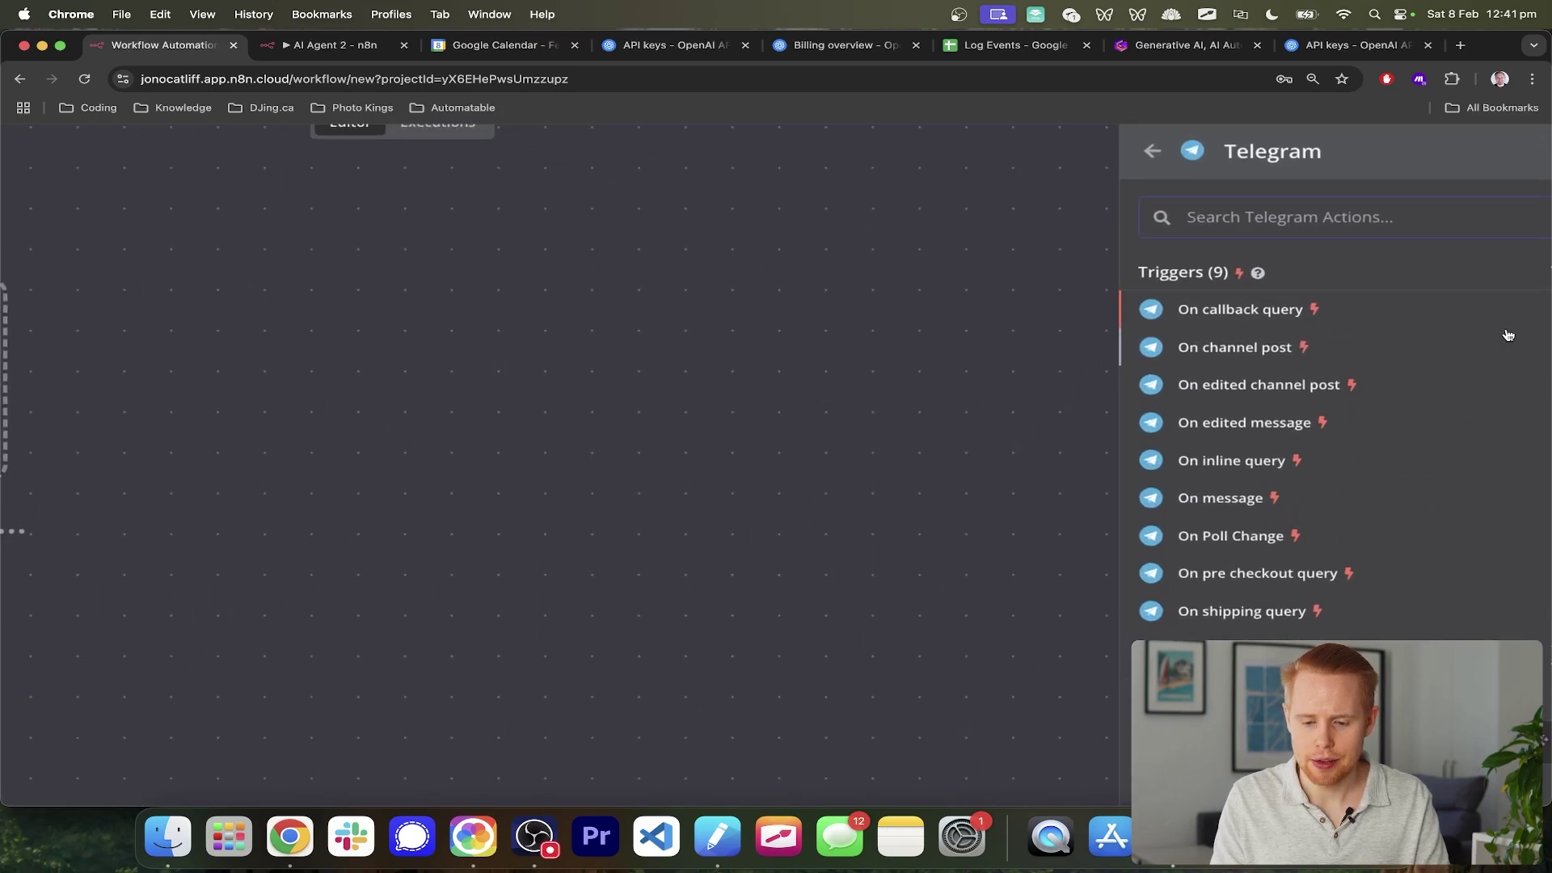
pyautogui.scroll(2, 1508, 335)
pyautogui.hscroll(1, 1509, 335)
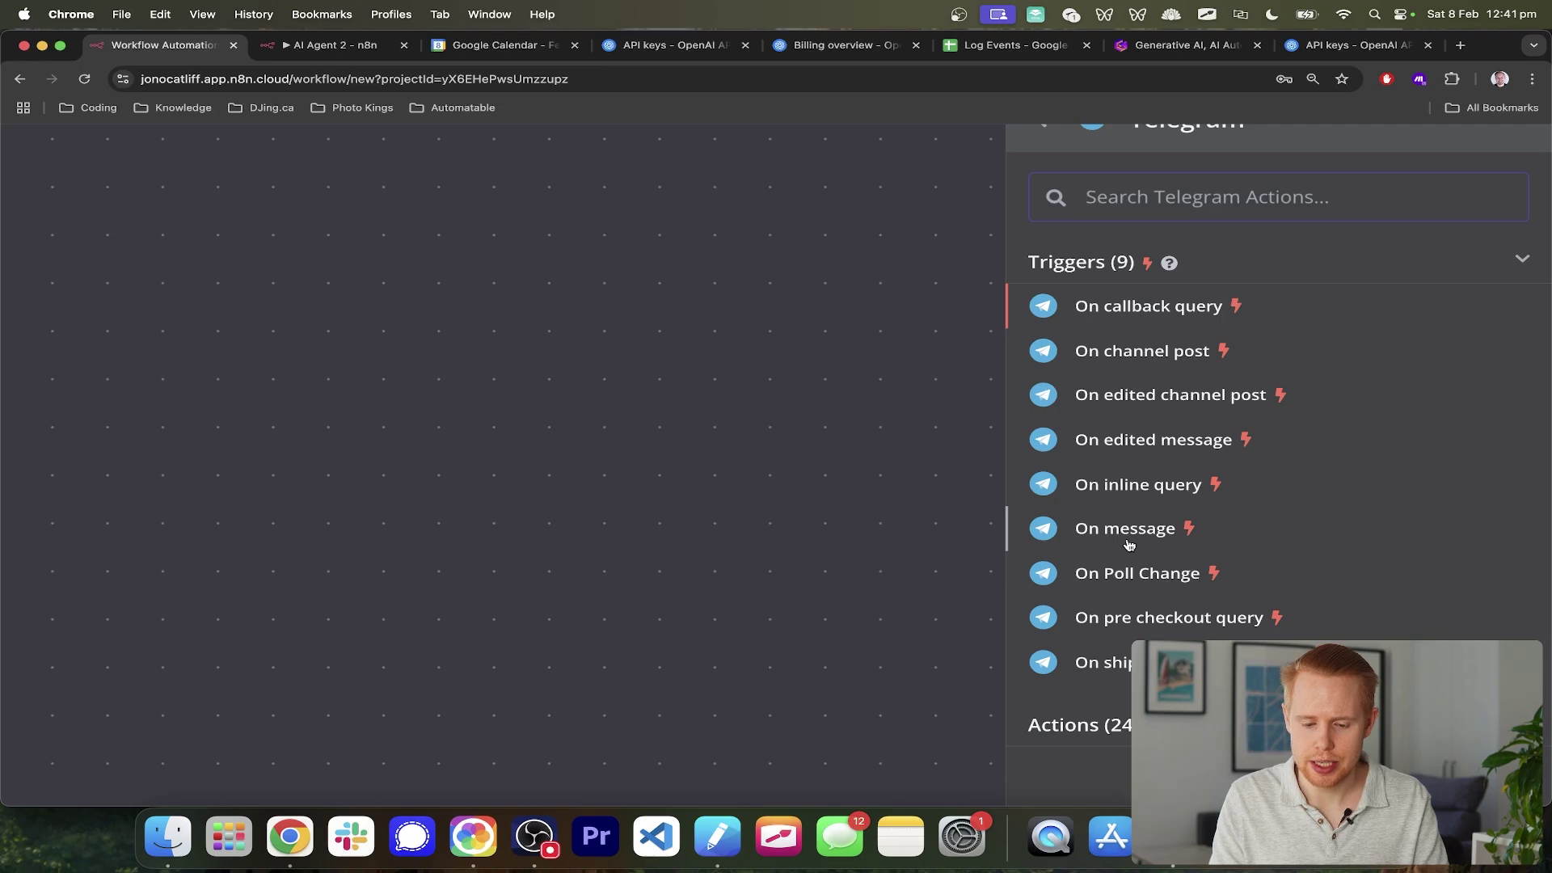
pyautogui.scroll(-3, 1129, 545)
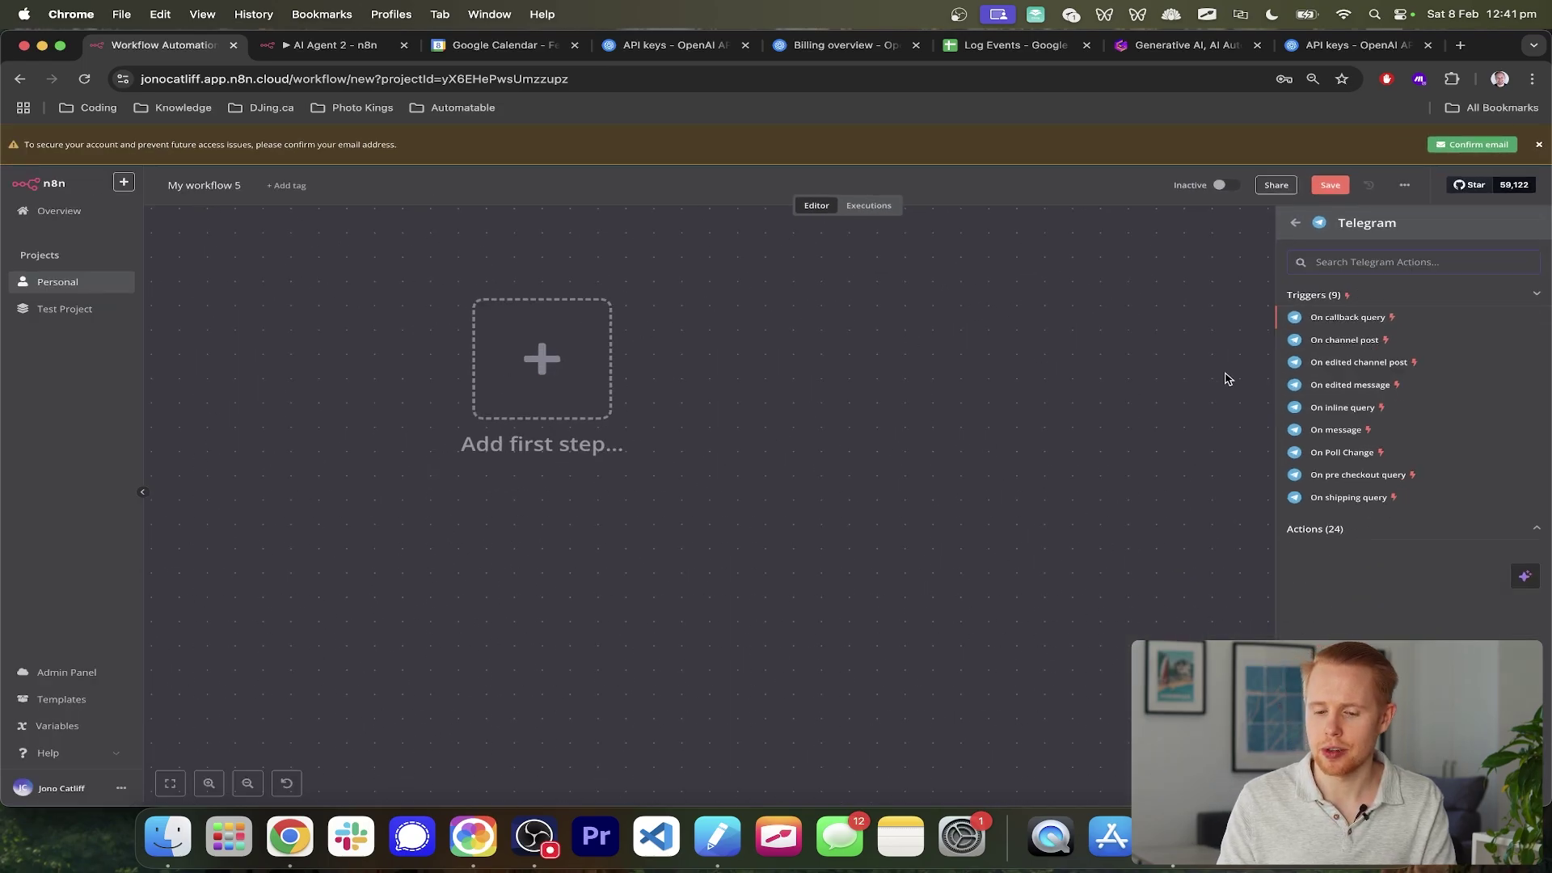
pyautogui.click(1341, 431)
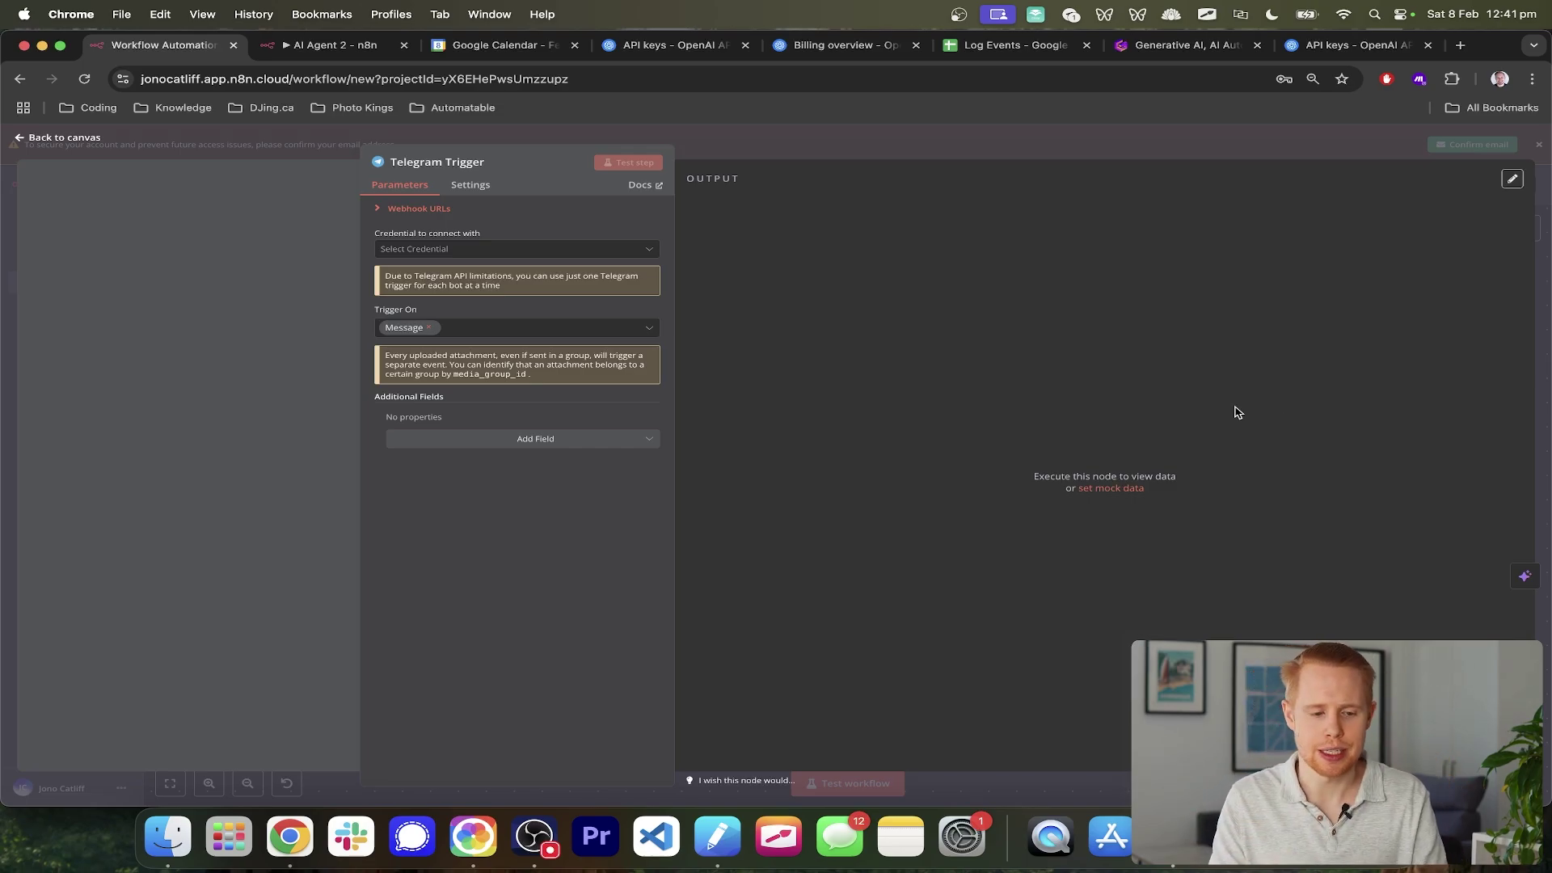
# - Create a new Telegram API credential, opening the empty Telegram account 2 form
pyautogui.press('super+equal')
pyautogui.press('super+equal')
pyautogui.press('super+equal')
pyautogui.press('super+equal')
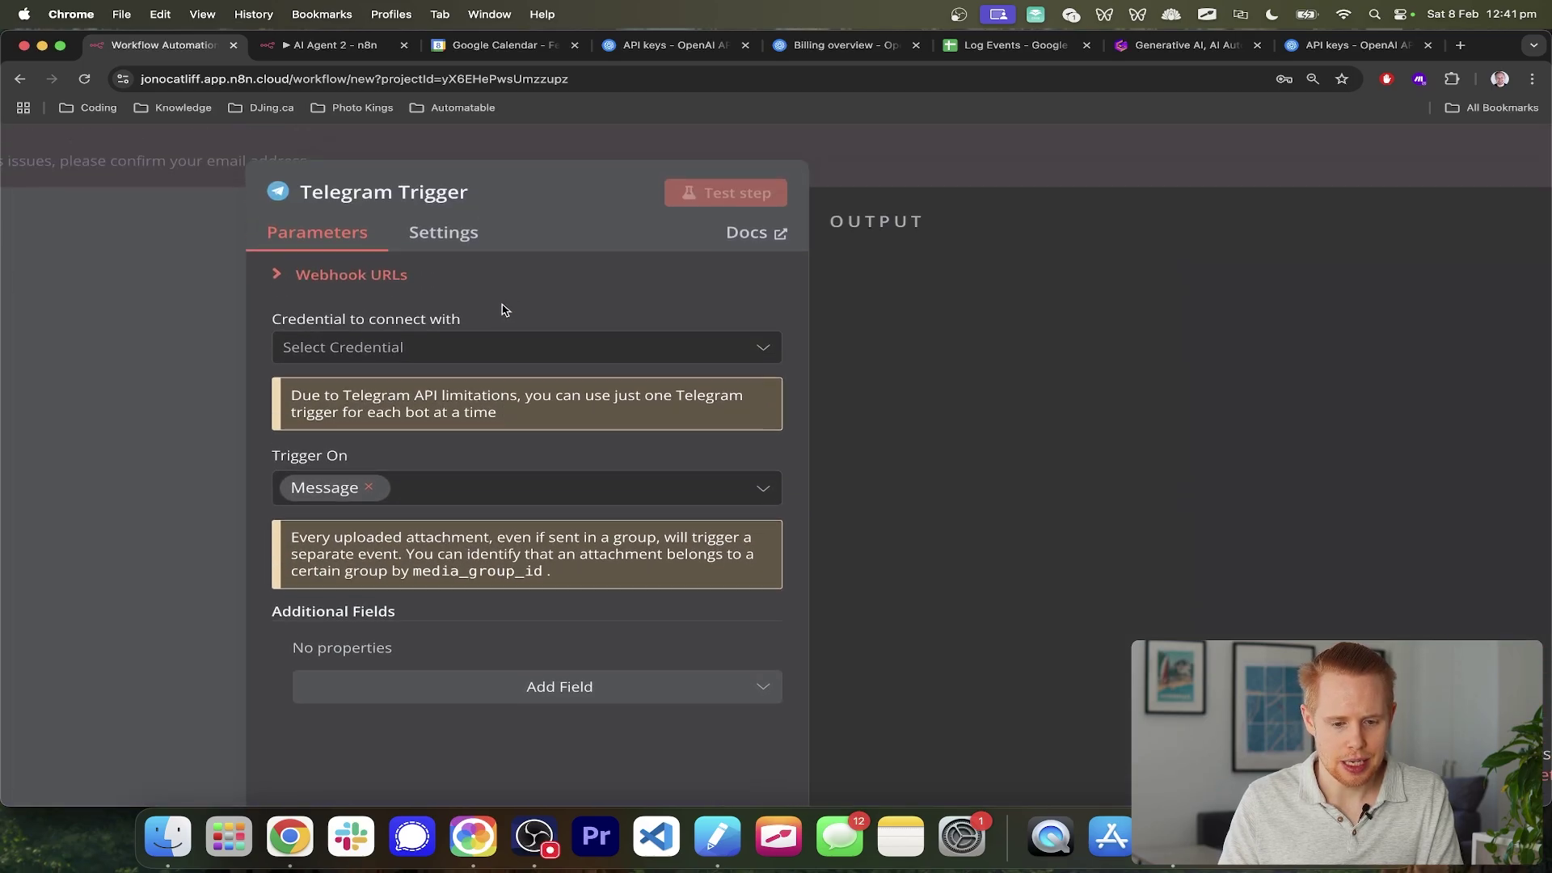
pyautogui.click(487, 348)
pyautogui.press('super+0')
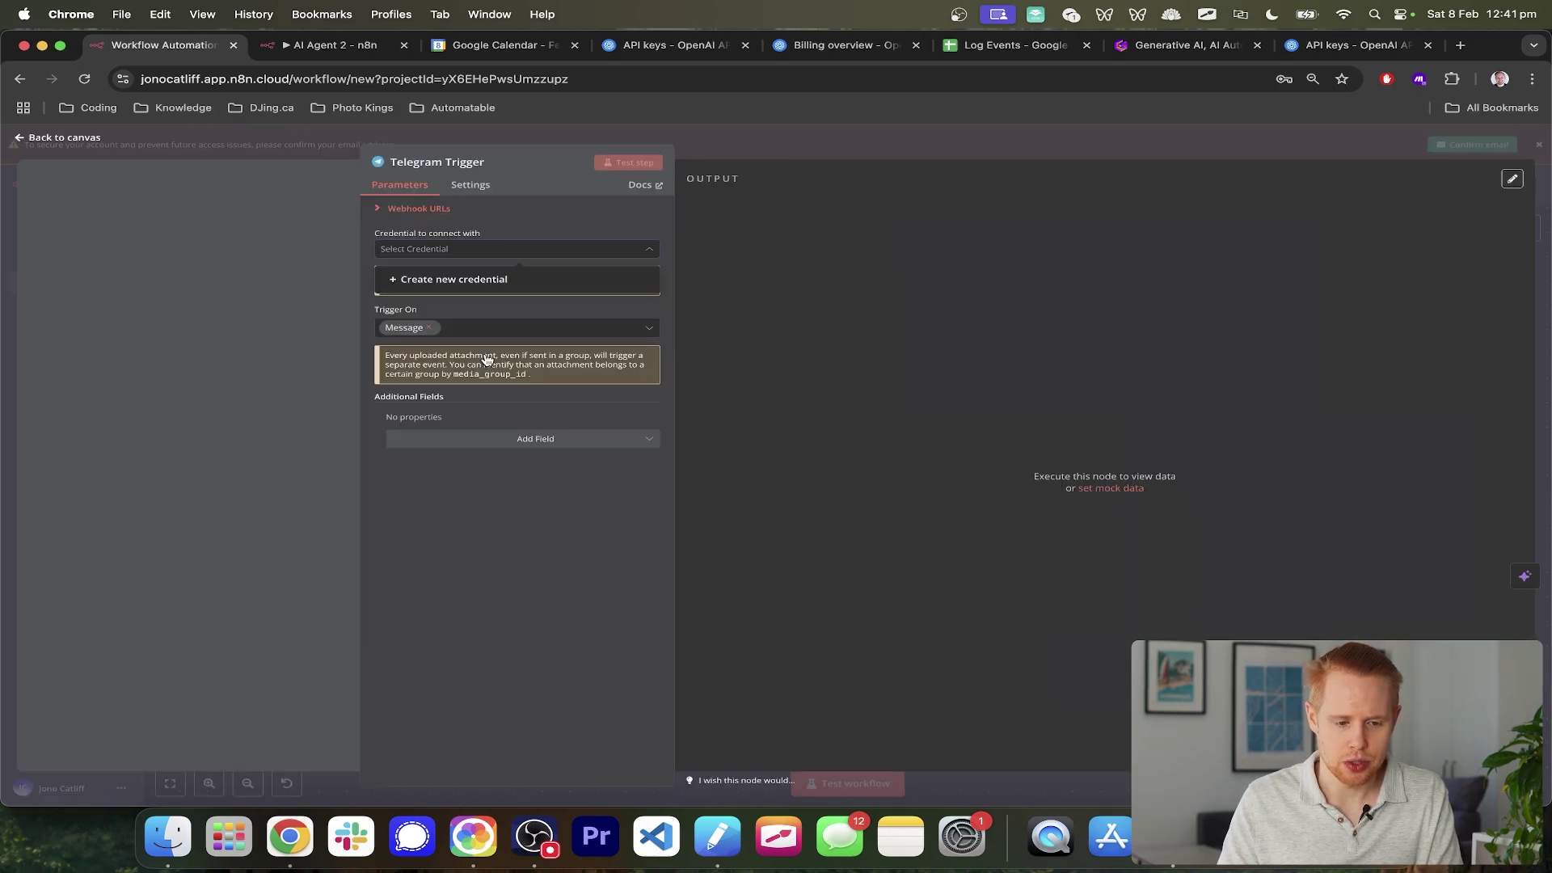
pyautogui.click(405, 279)
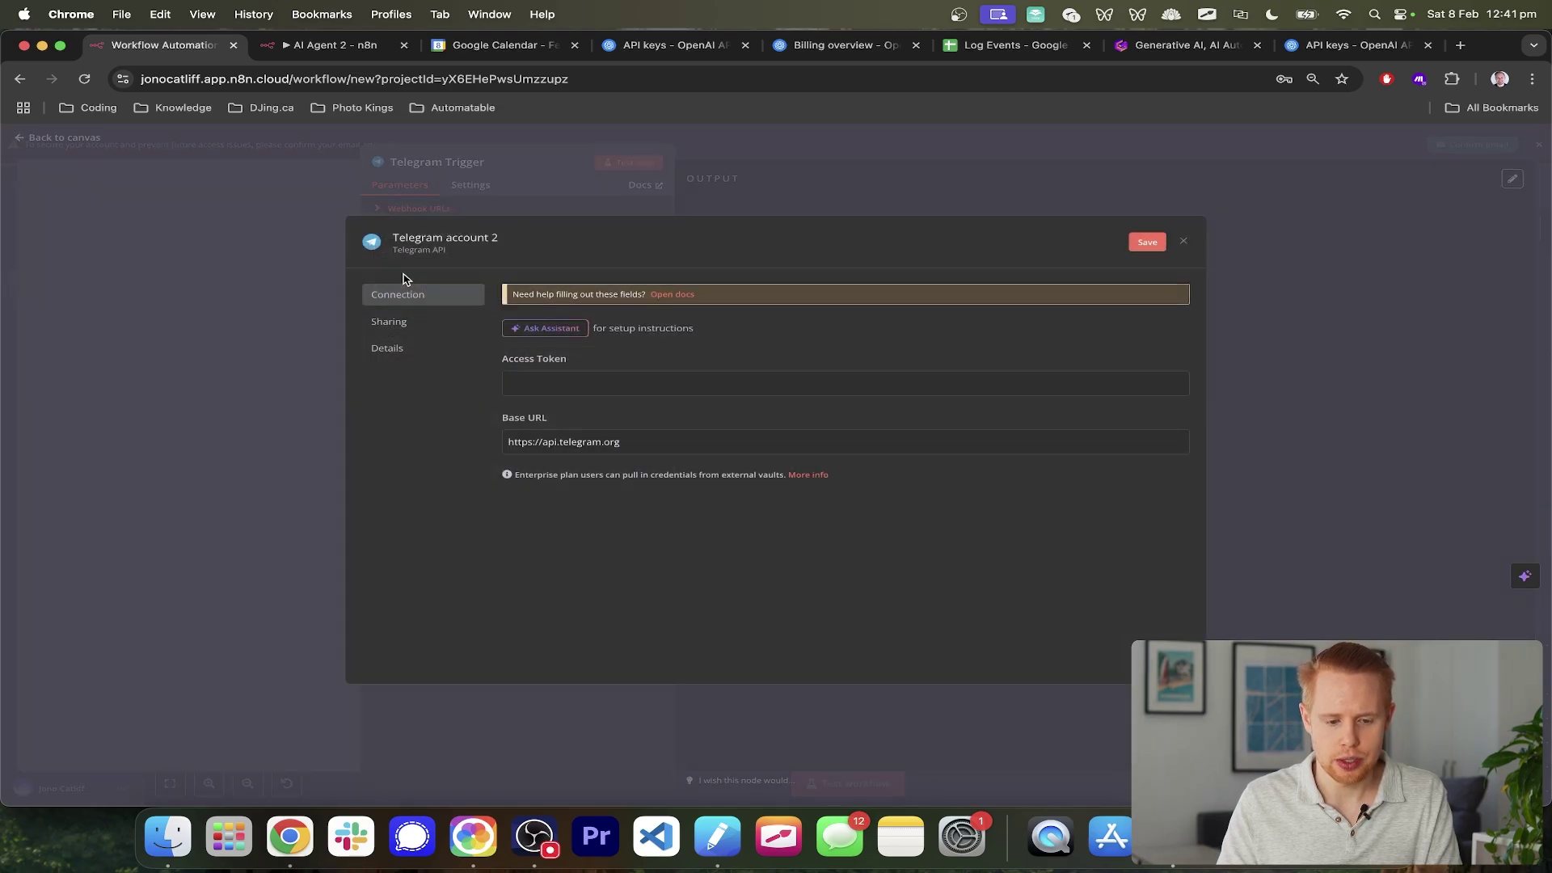
pyautogui.press('super+equal')
pyautogui.press('super+equal')
pyautogui.press('super+equal')
pyautogui.press('super+equal')
pyautogui.press('super+equal')
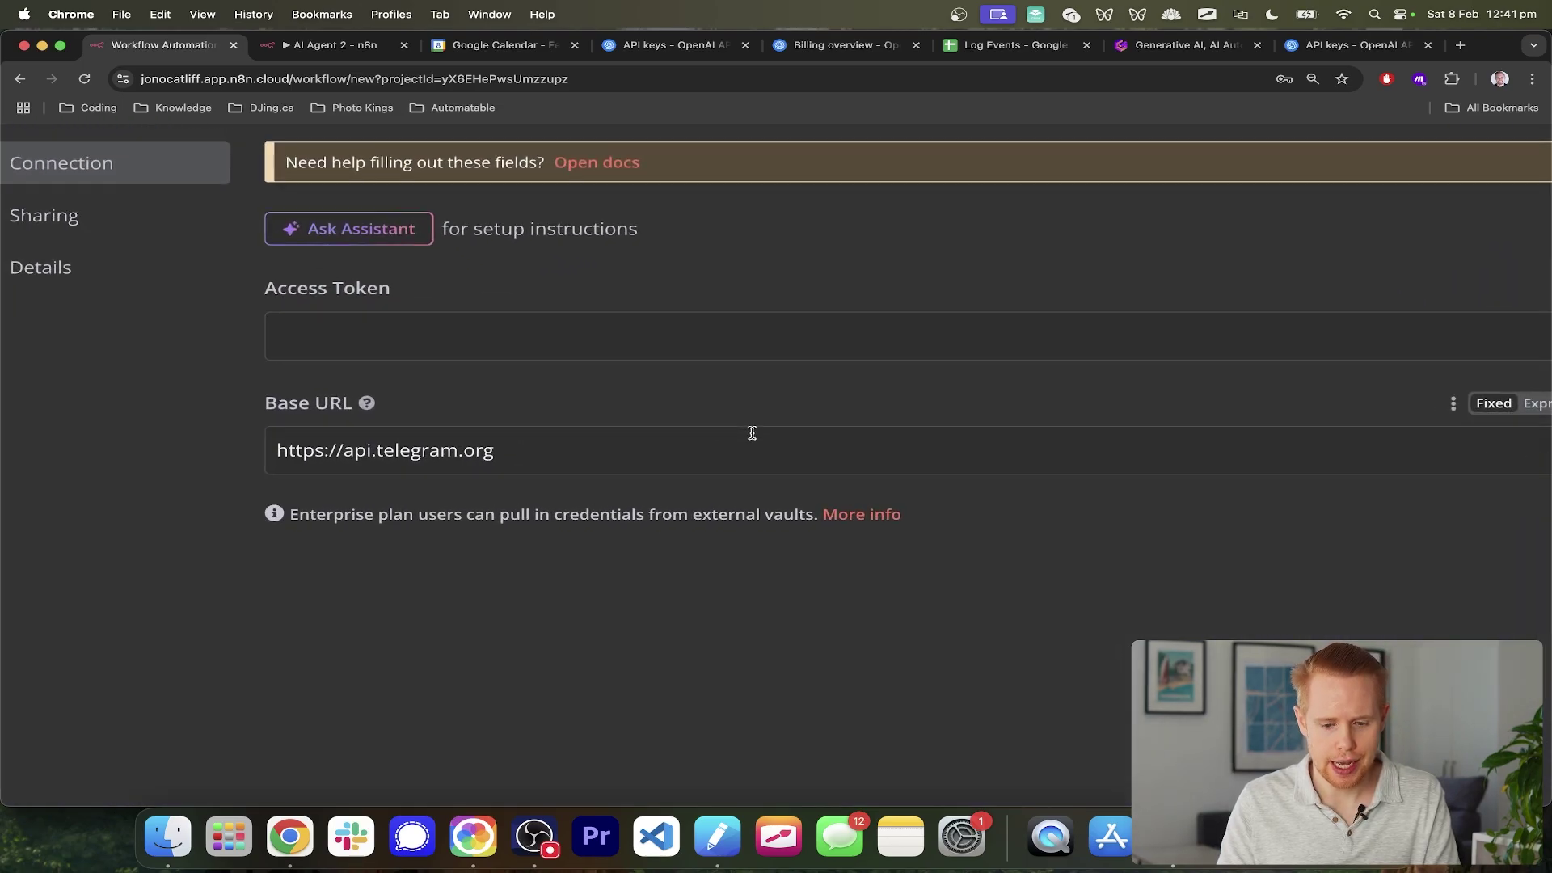
pyautogui.press('super+minus')
pyautogui.press('super+minus')
pyautogui.press('super+minus')
pyautogui.press('super+minus')
pyautogui.press('super+minus')
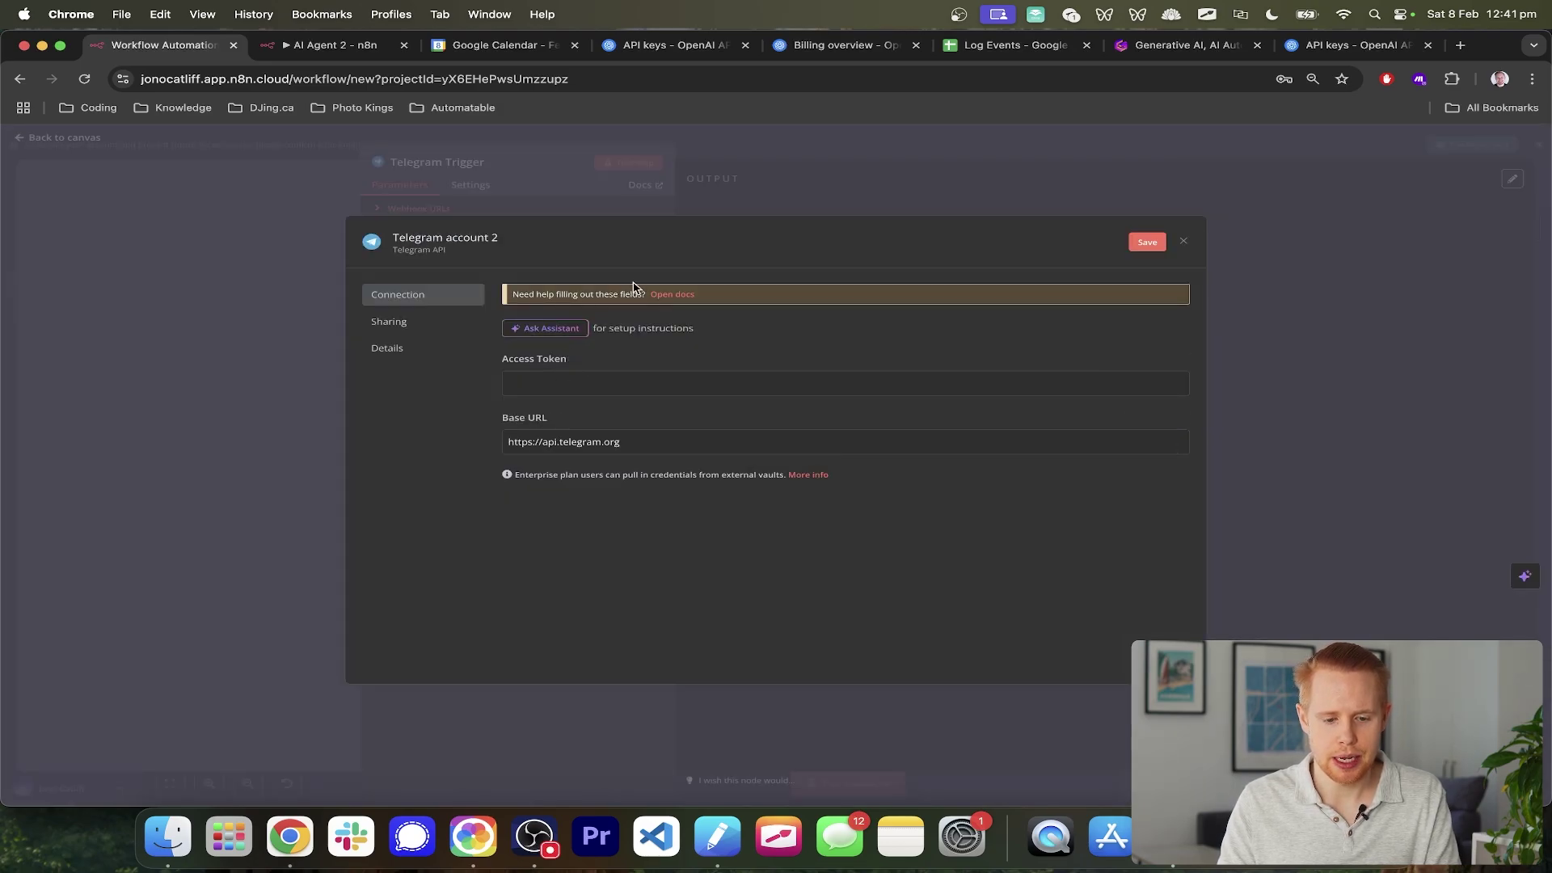
pyautogui.press('super+equal')
pyautogui.press('super+equal')
pyautogui.press('super+equal')
pyautogui.press('super+equal')
pyautogui.press('super+equal')
pyautogui.press('super+equal')
pyautogui.press('super+equal')
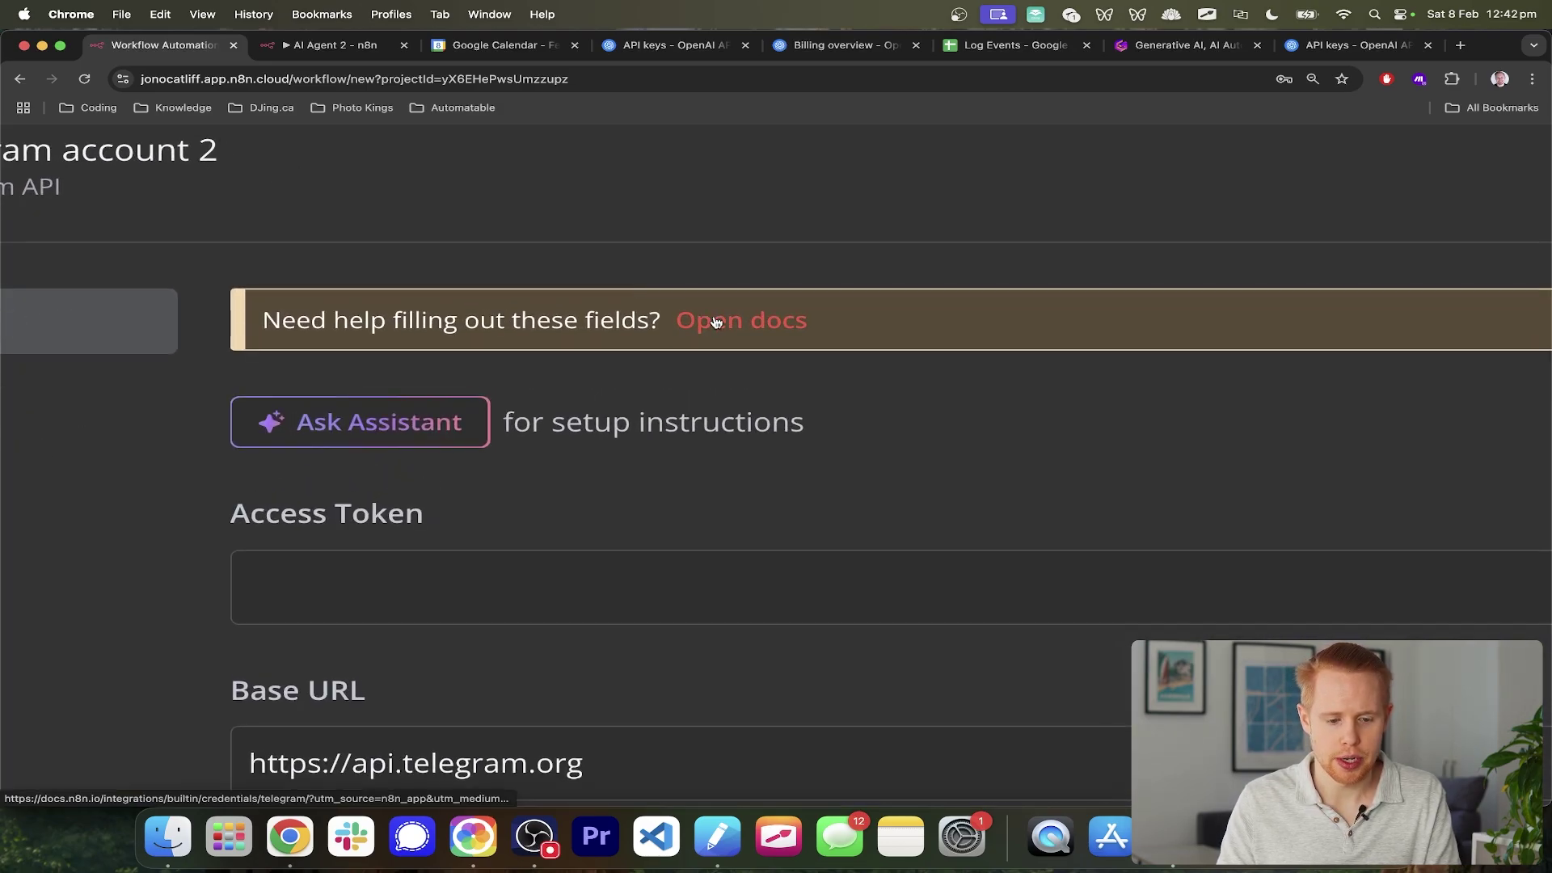
# - Open the Telegram credentials docs and scroll to the 'Using API bot access token' steps
pyautogui.click(717, 321)
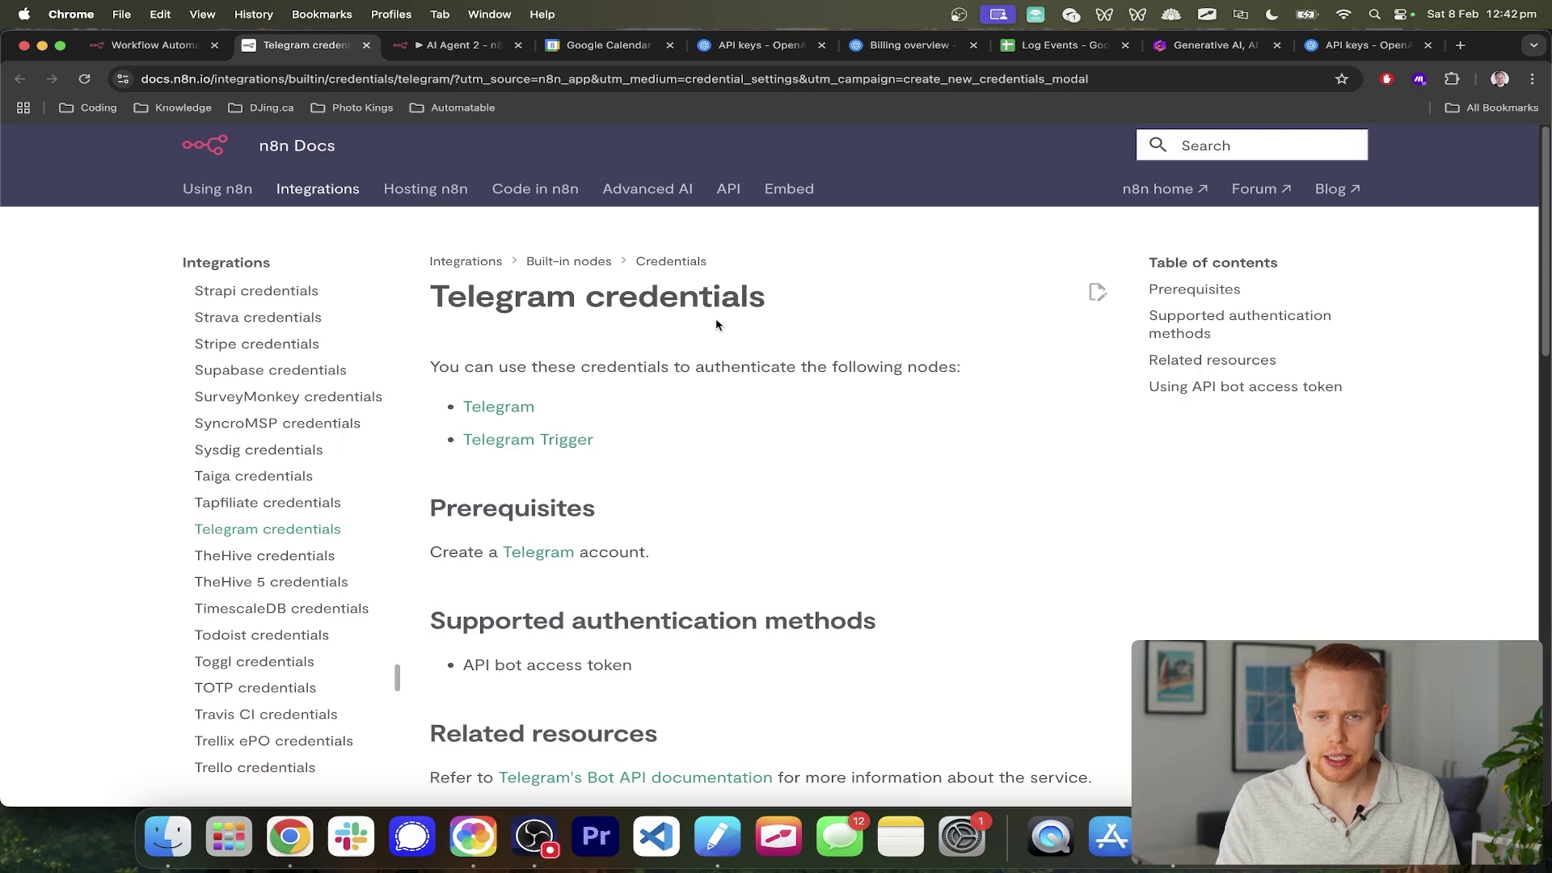
pyautogui.scroll(-4, 755, 382)
pyautogui.scroll(-6, 757, 390)
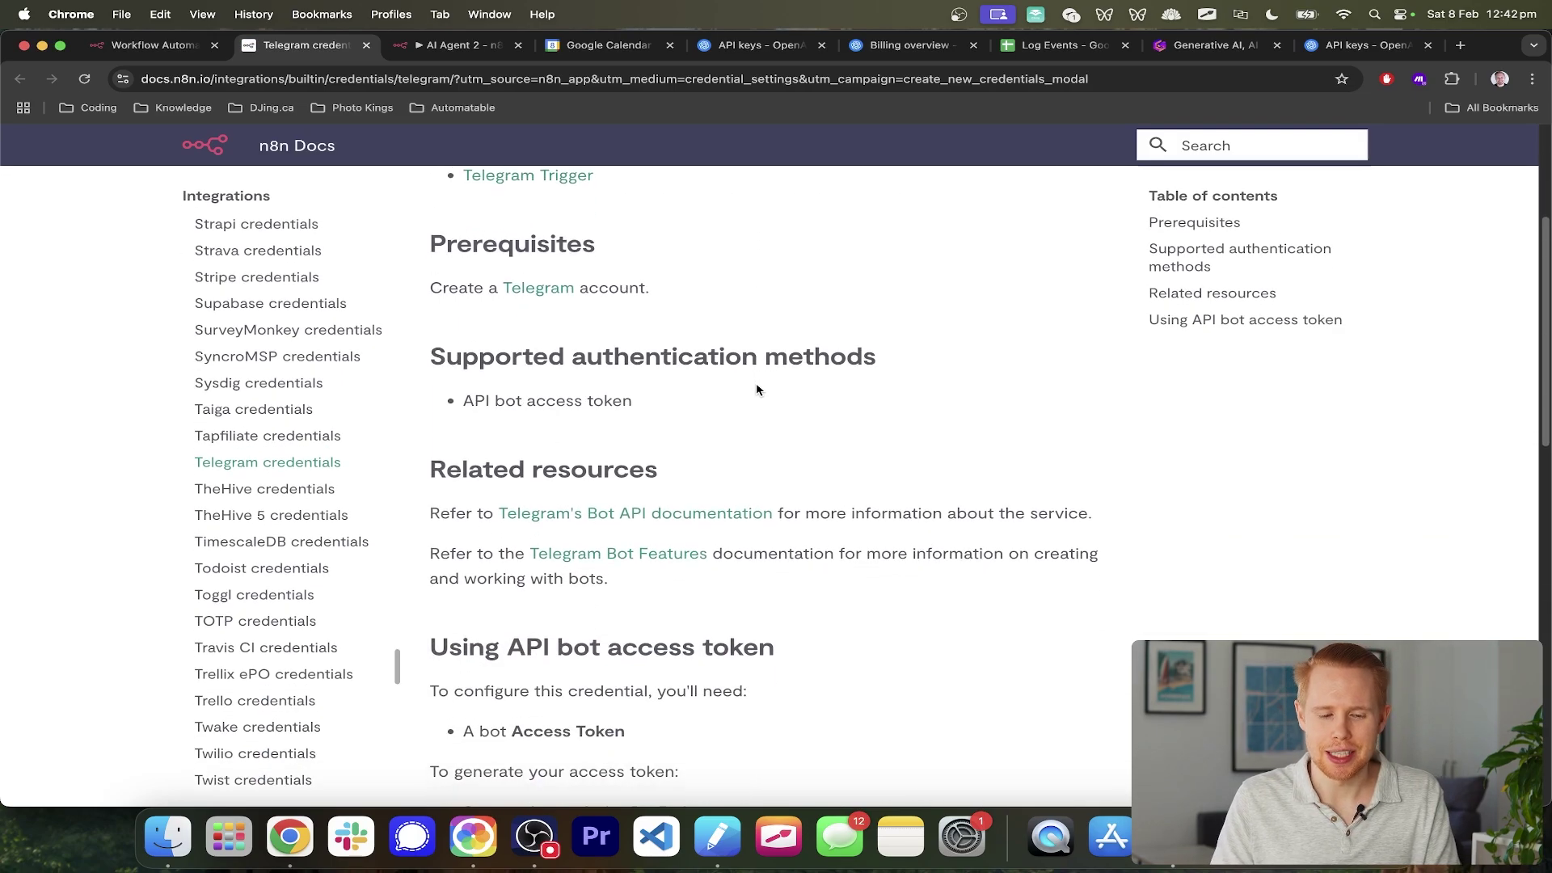
pyautogui.scroll(10, 756, 390)
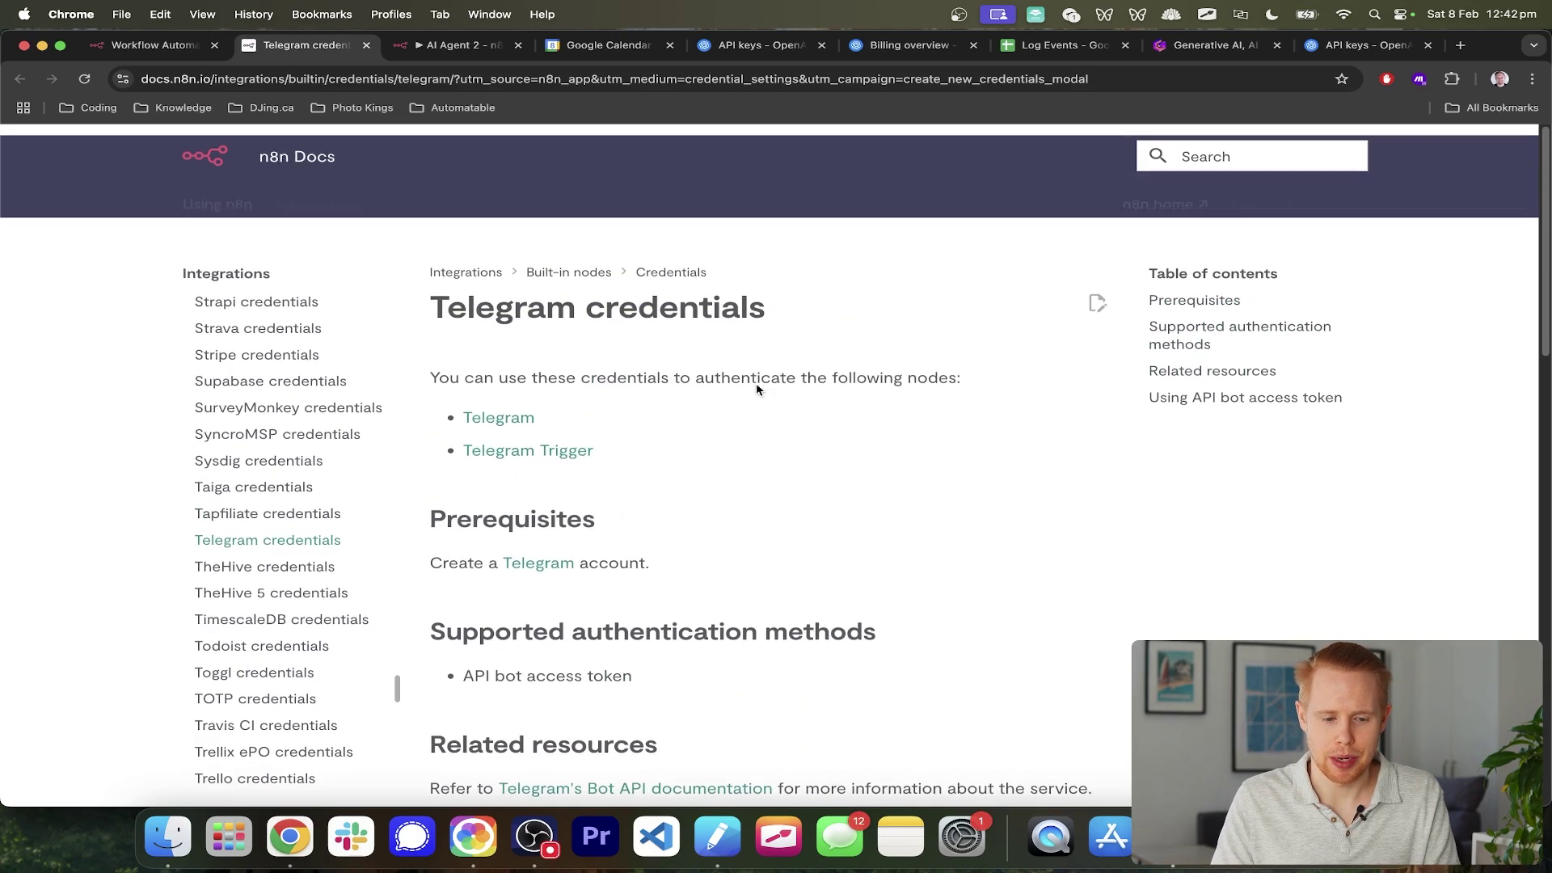
pyautogui.scroll(-5, 757, 389)
pyautogui.scroll(-3, 756, 389)
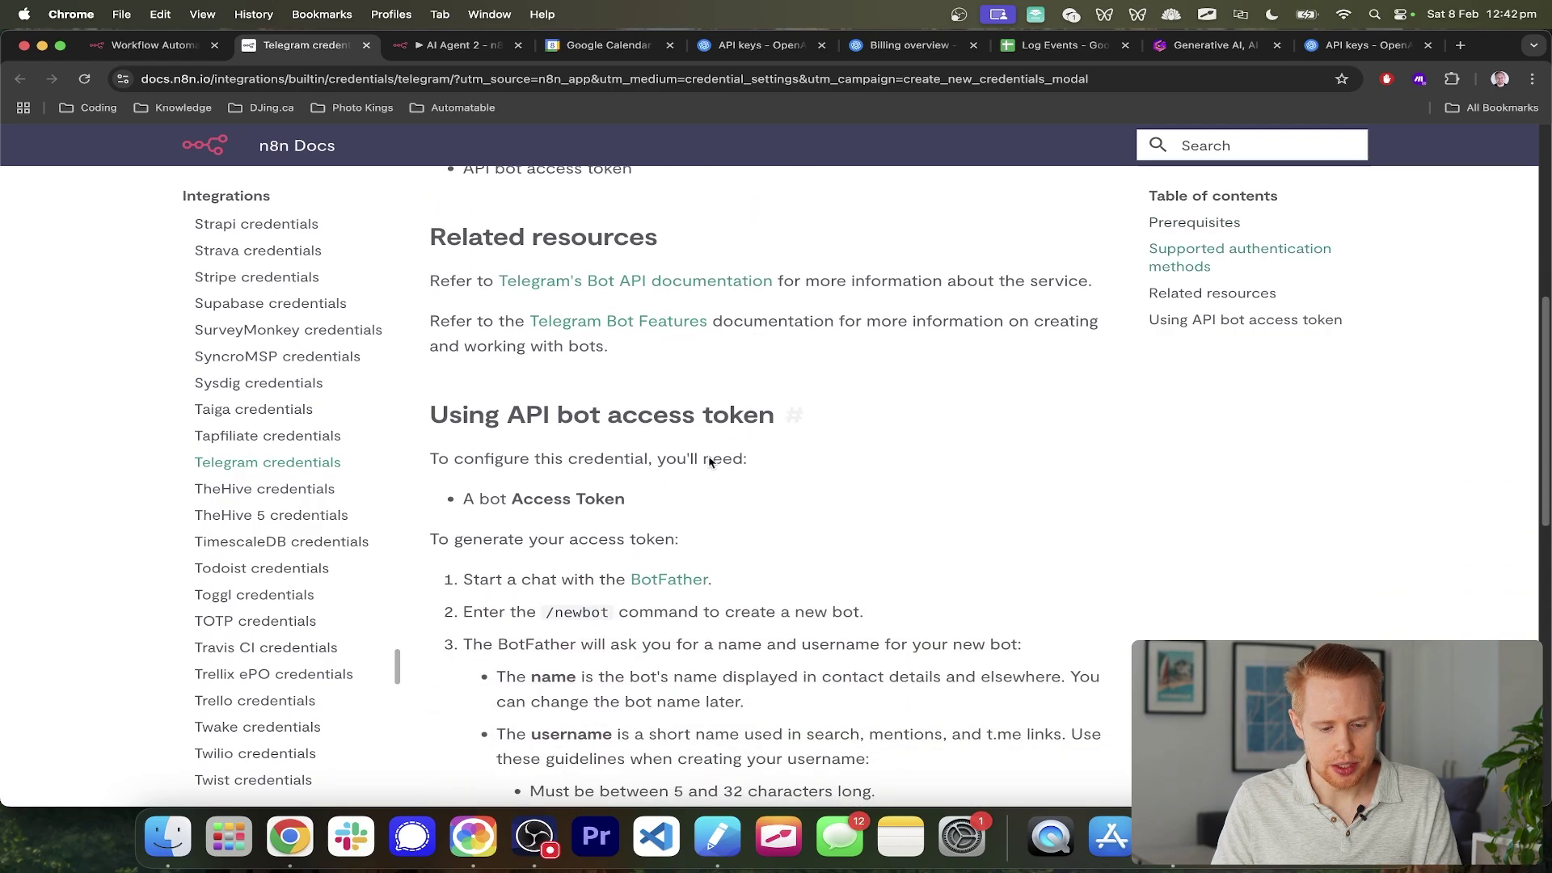
# - Follow the docs' BotFather link and open the chat in the Telegram app
pyautogui.keyDown('super'); pyautogui.click(647, 582); pyautogui.keyUp('super')
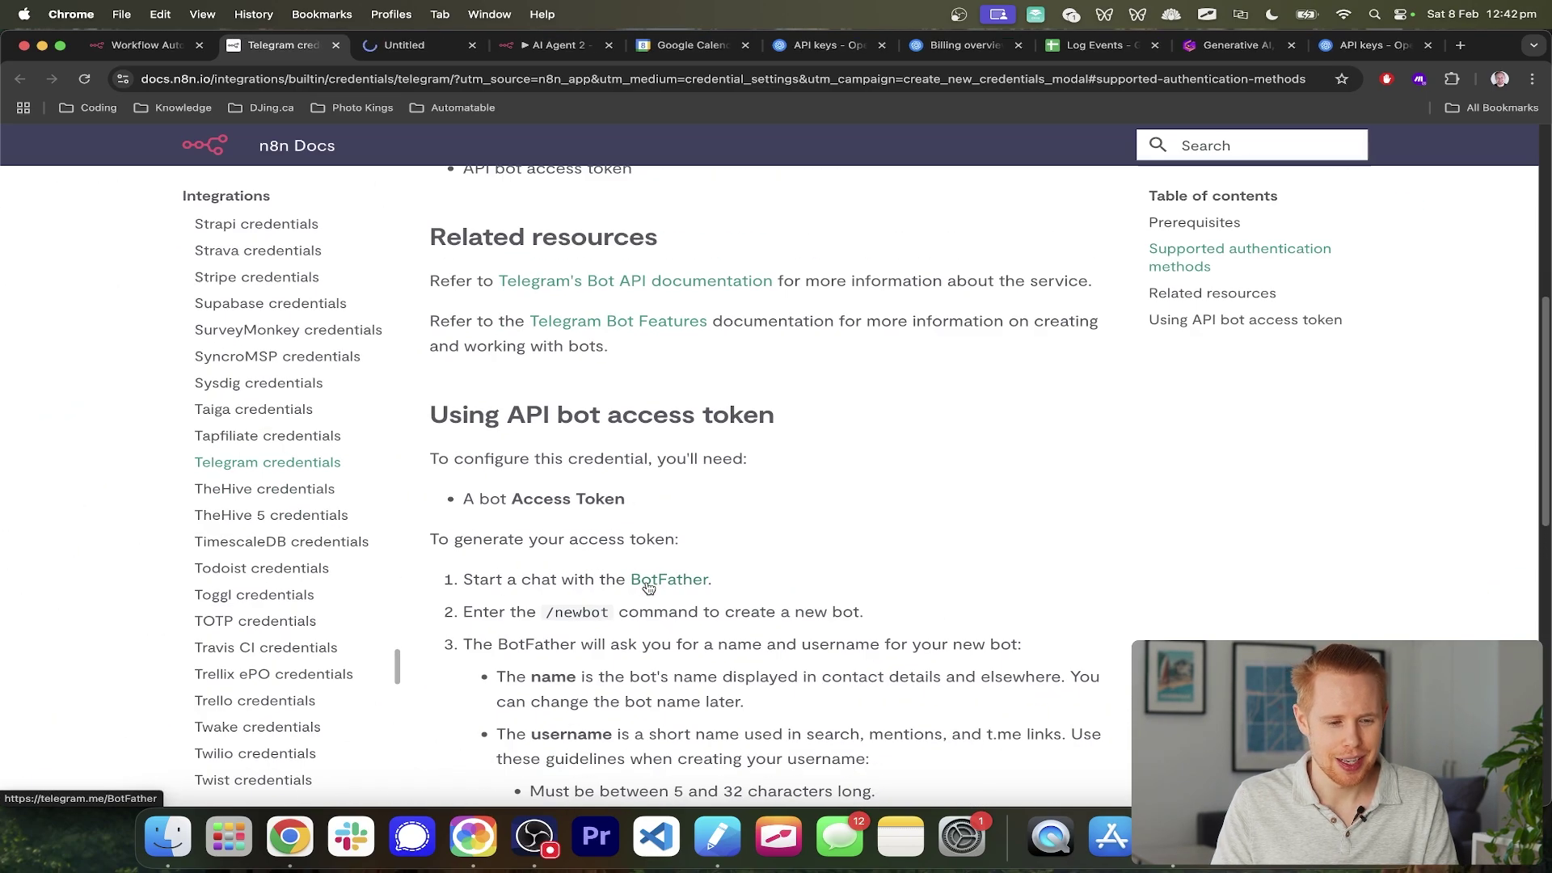
pyautogui.hotkey('ctrl', 'Tab')
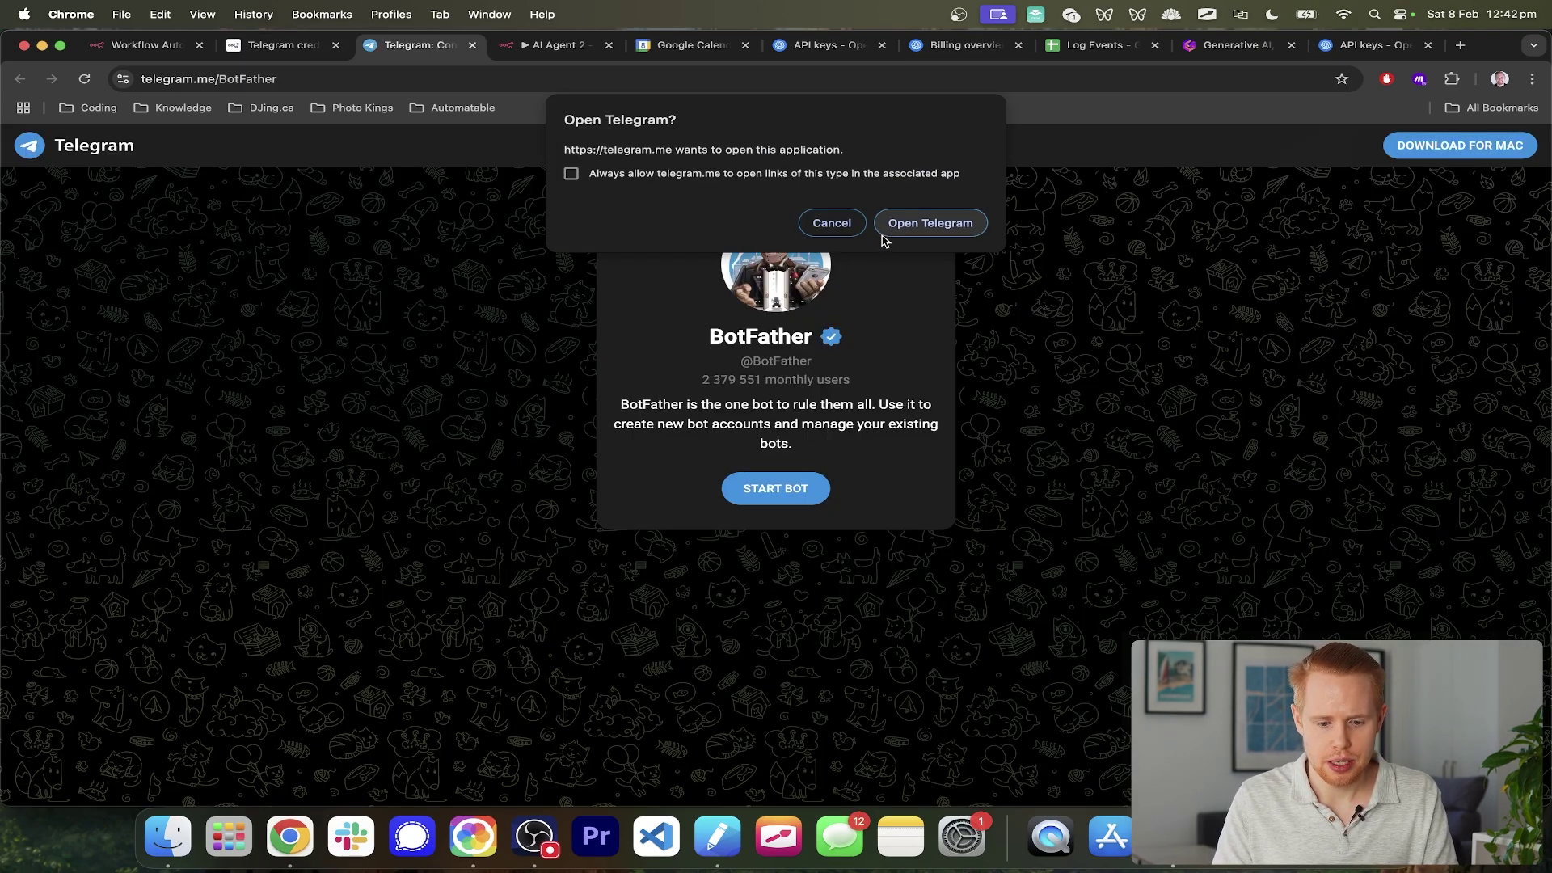
pyautogui.click(912, 226)
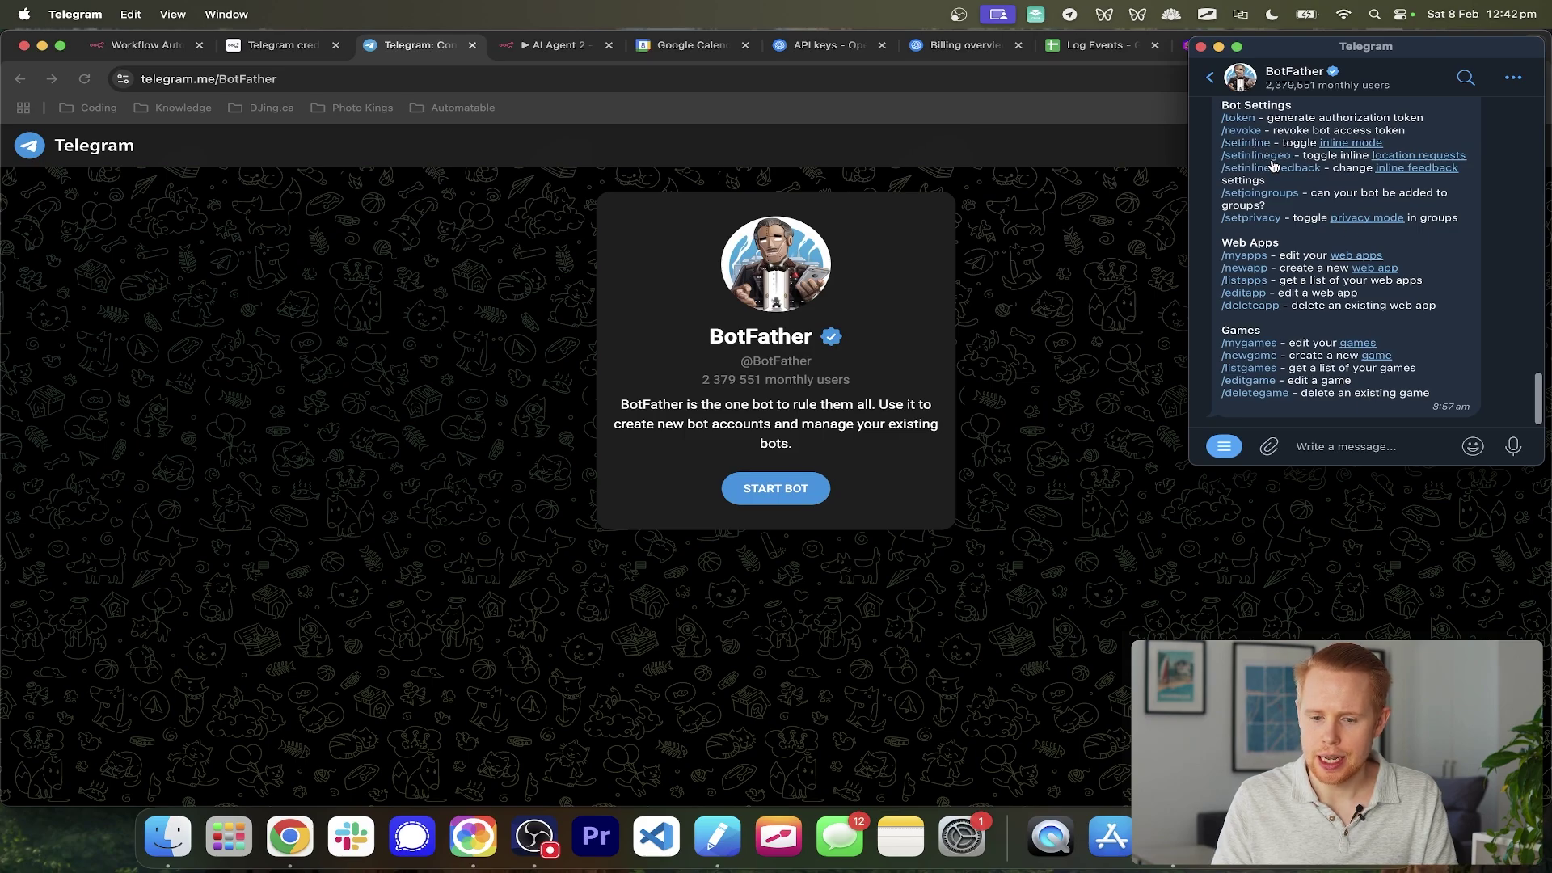
pyautogui.scroll(4, 1274, 166)
pyautogui.scroll(-4, 1293, 202)
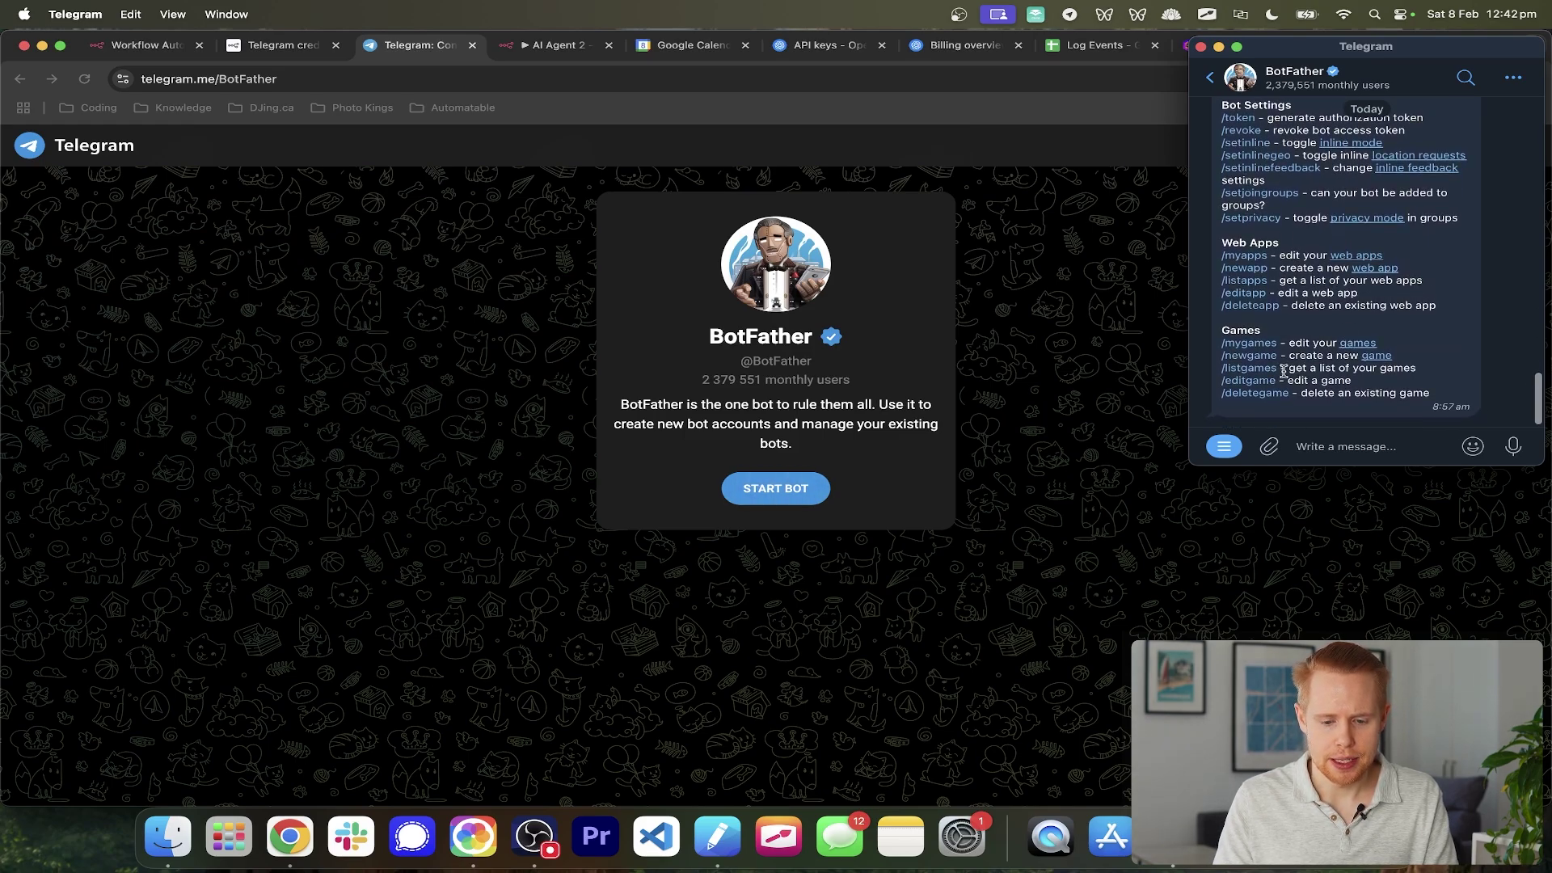
pyautogui.click(1026, 332)
# - Copy the /newbot command from the n8n Docs and switch to Telegram
pyautogui.hotkey('ctrl', 'shift', 'Tab')
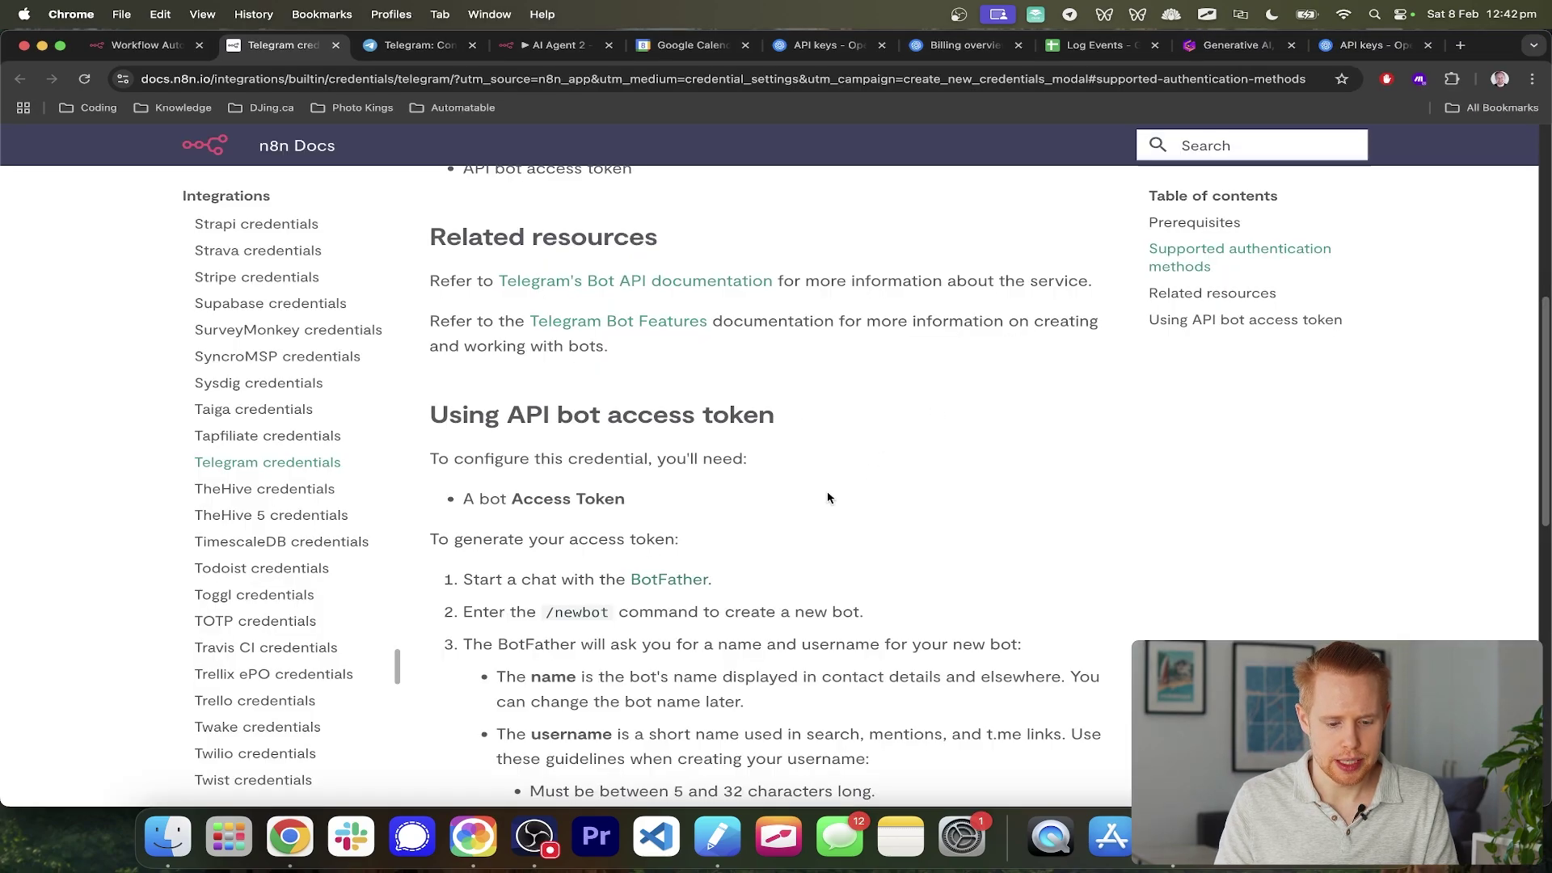
pyautogui.moveTo(529, 579); pyautogui.dragTo(709, 579)
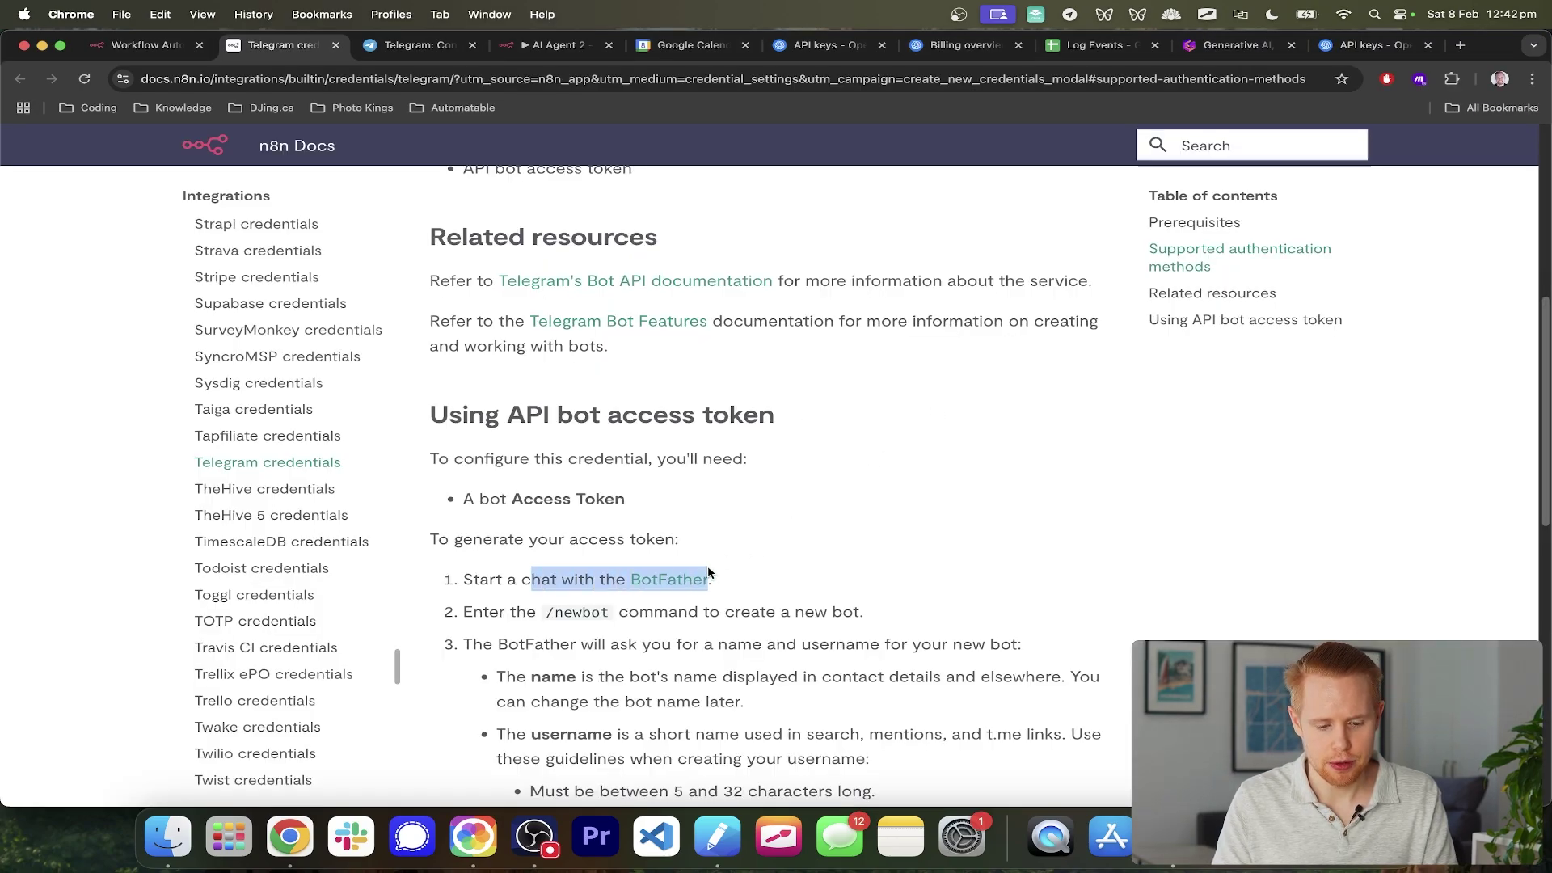
pyautogui.click(612, 614)
pyautogui.moveTo(612, 615); pyautogui.dragTo(548, 614)
pyautogui.press('super+c')
pyautogui.press('super+Tab')
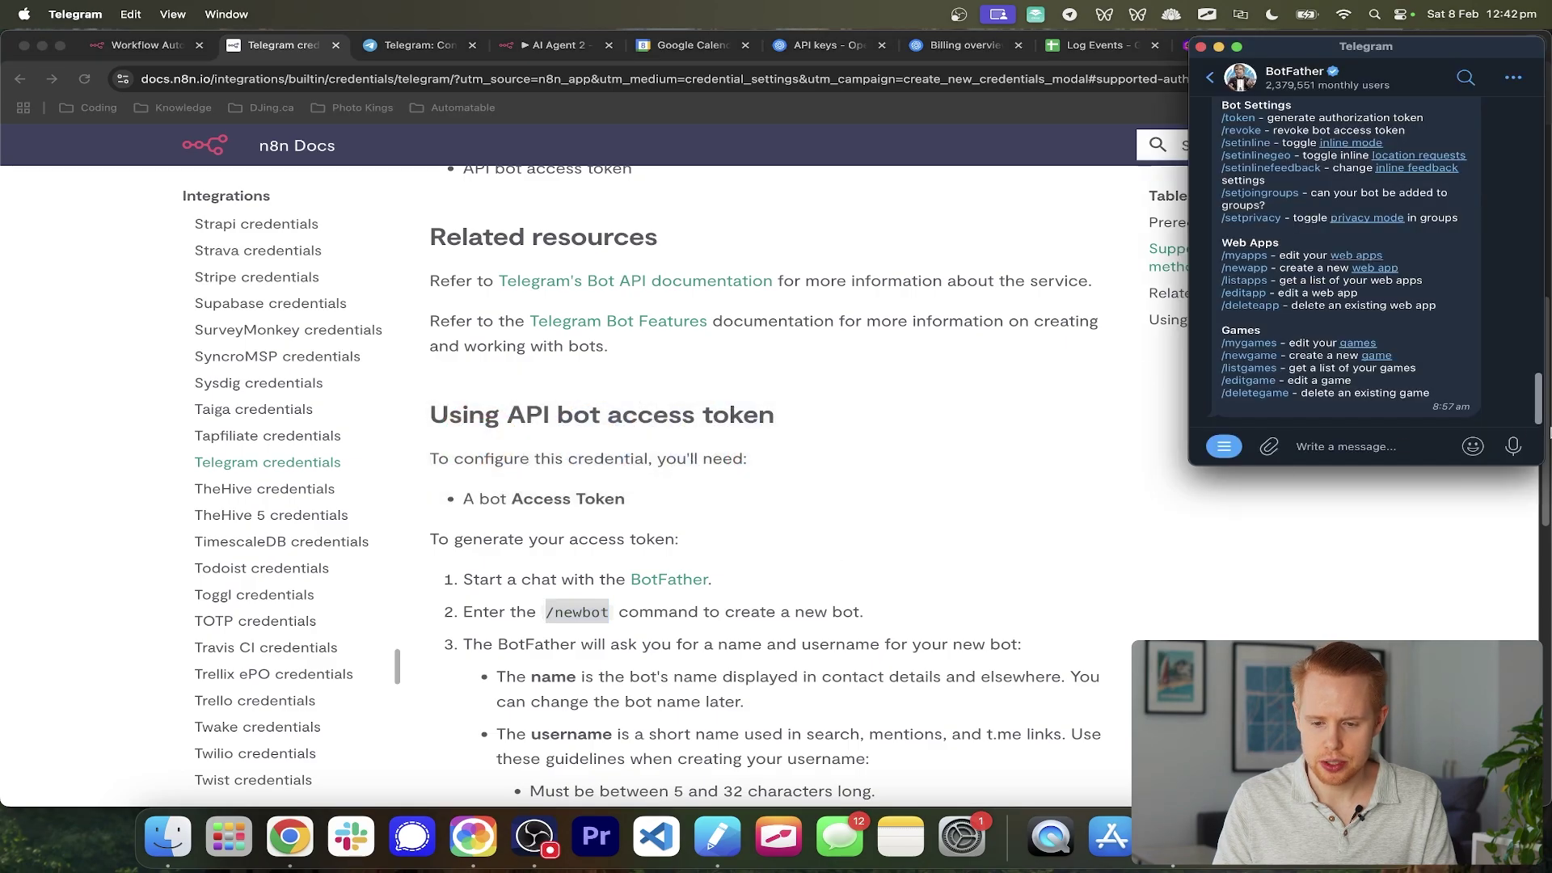
# - Send /newbot to BotFather and give test_1234324_bot as the bot's name and username
pyautogui.click(1352, 448)
pyautogui.press('super+v')
pyautogui.press('Return')
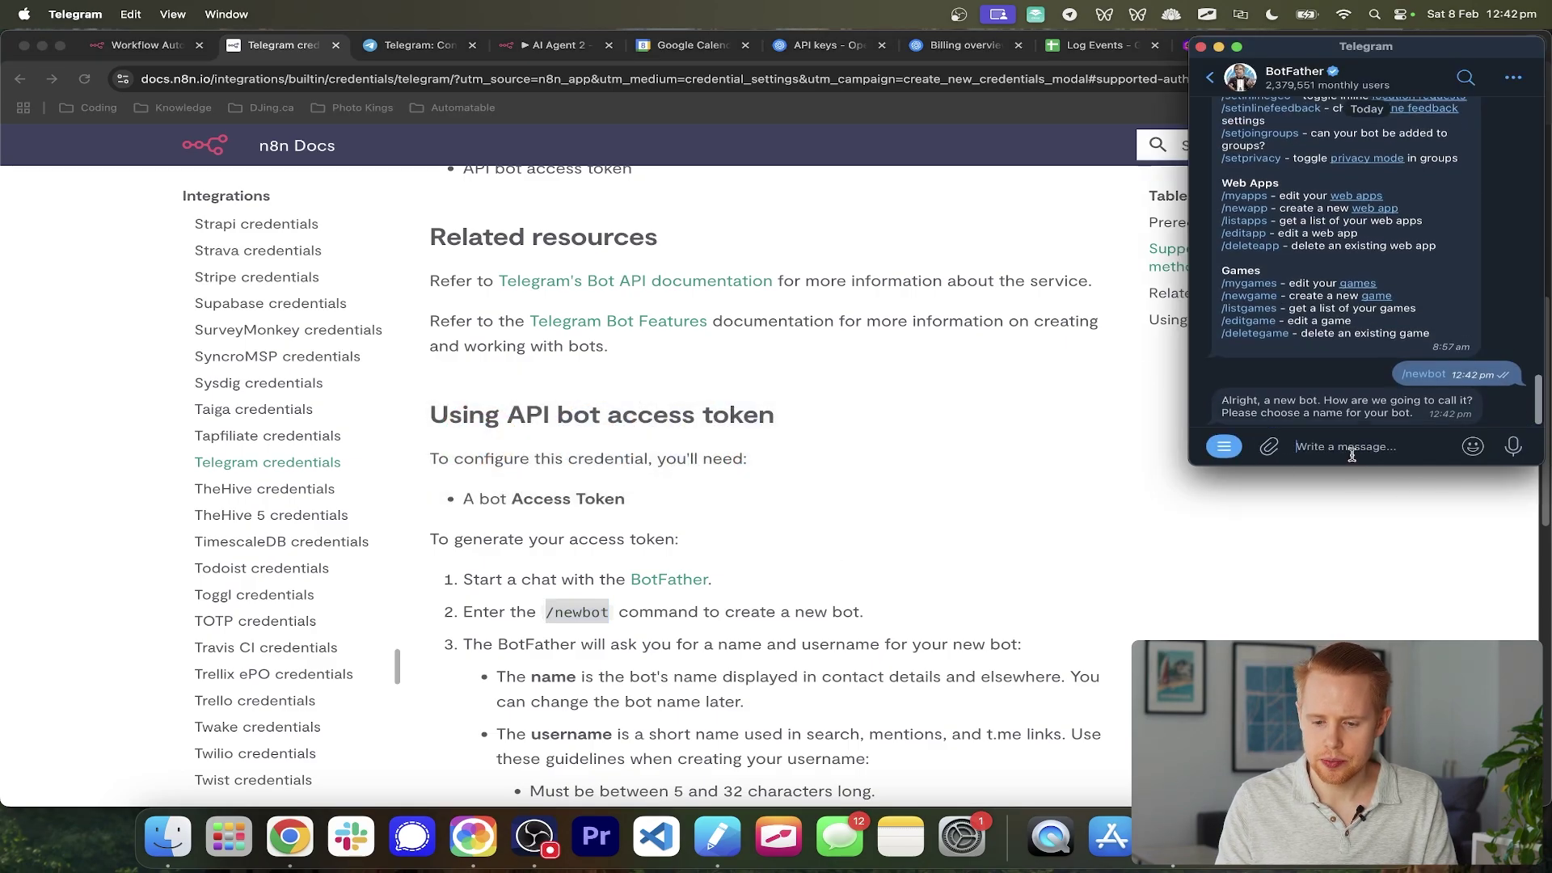
pyautogui.scroll(-4, 773, 522)
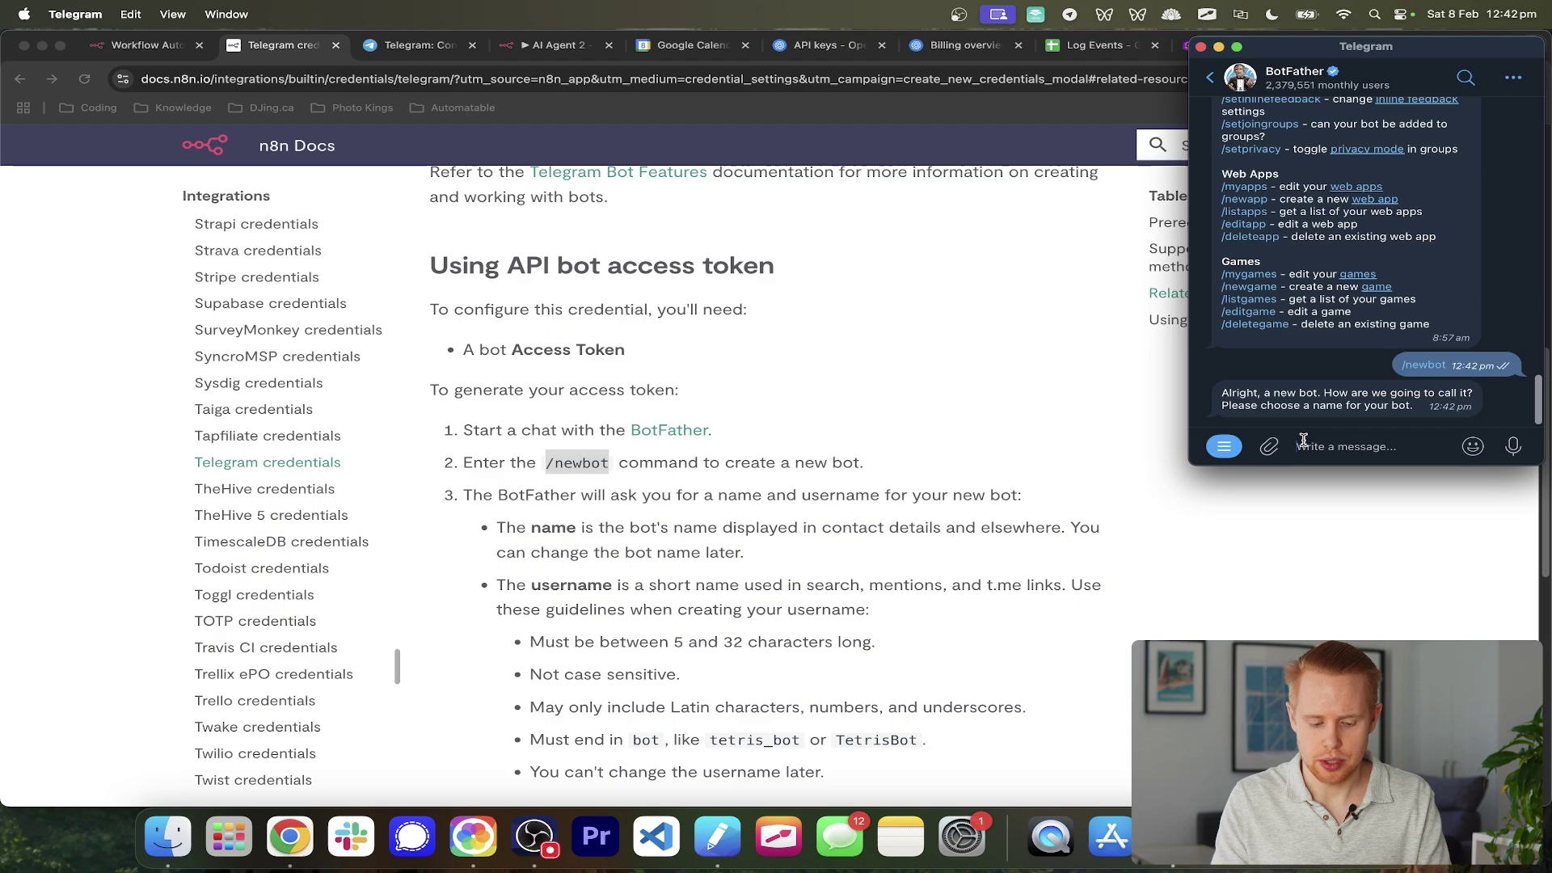
pyautogui.write('test_bot')
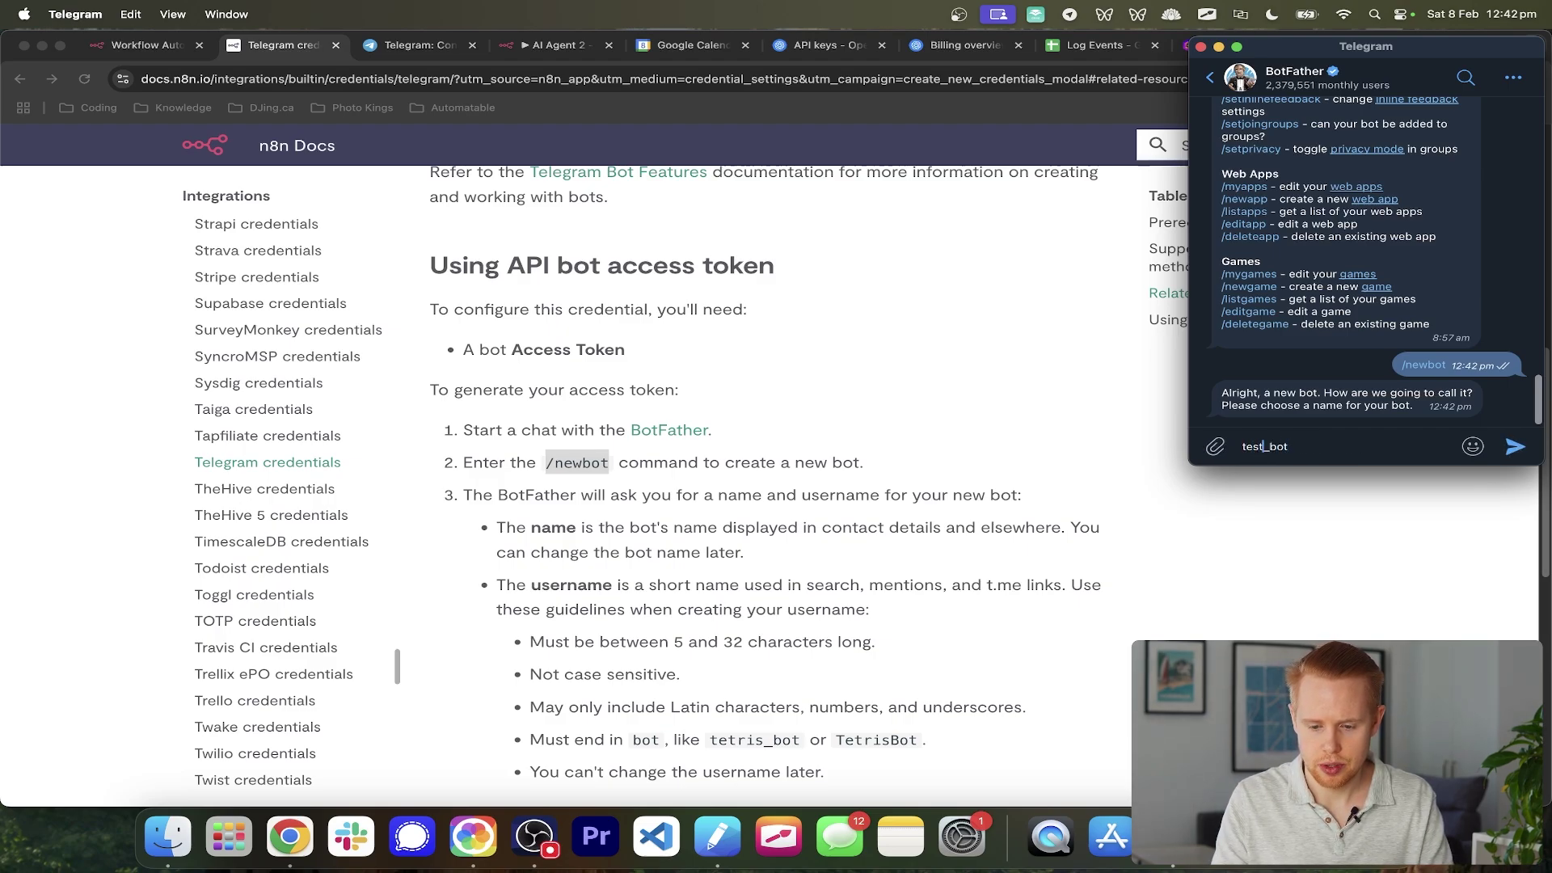
pyautogui.write('_1234324')
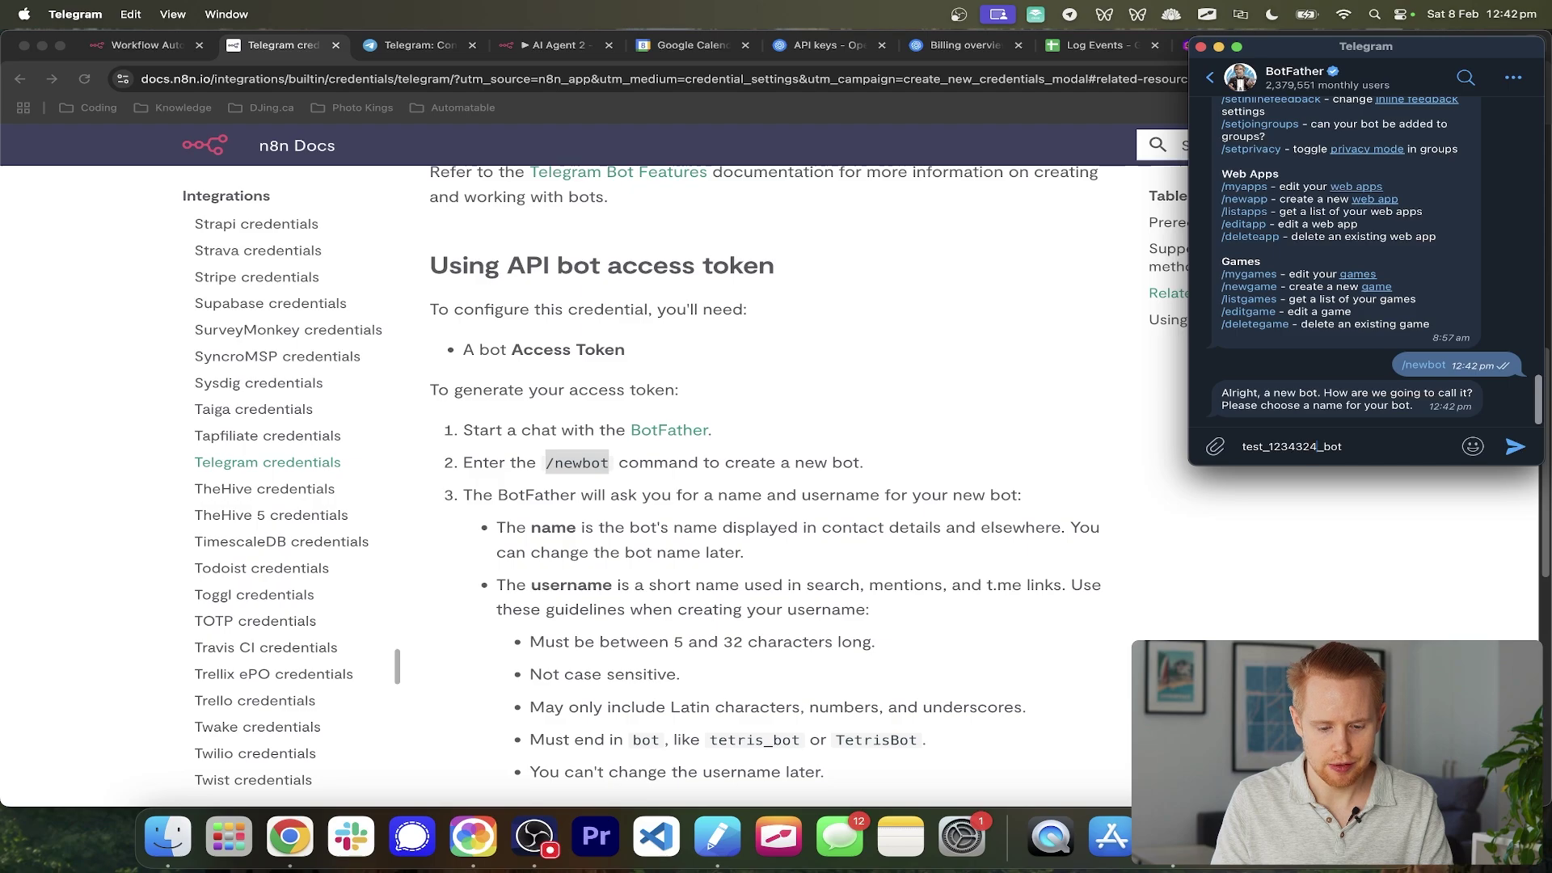
pyautogui.press('Return')
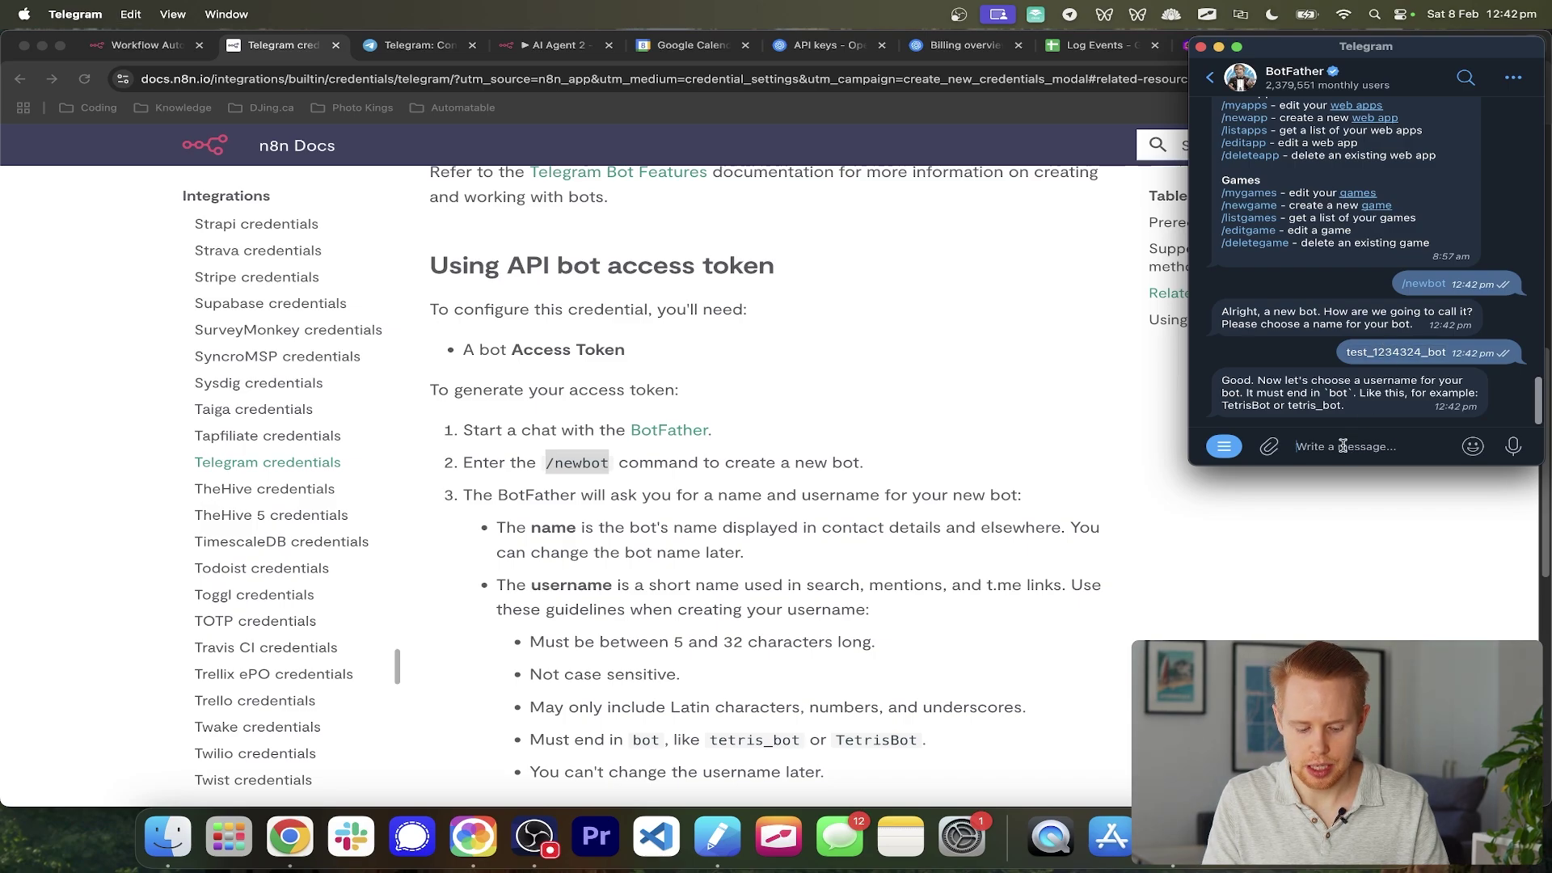
pyautogui.press('super+v')
pyautogui.press('Return')
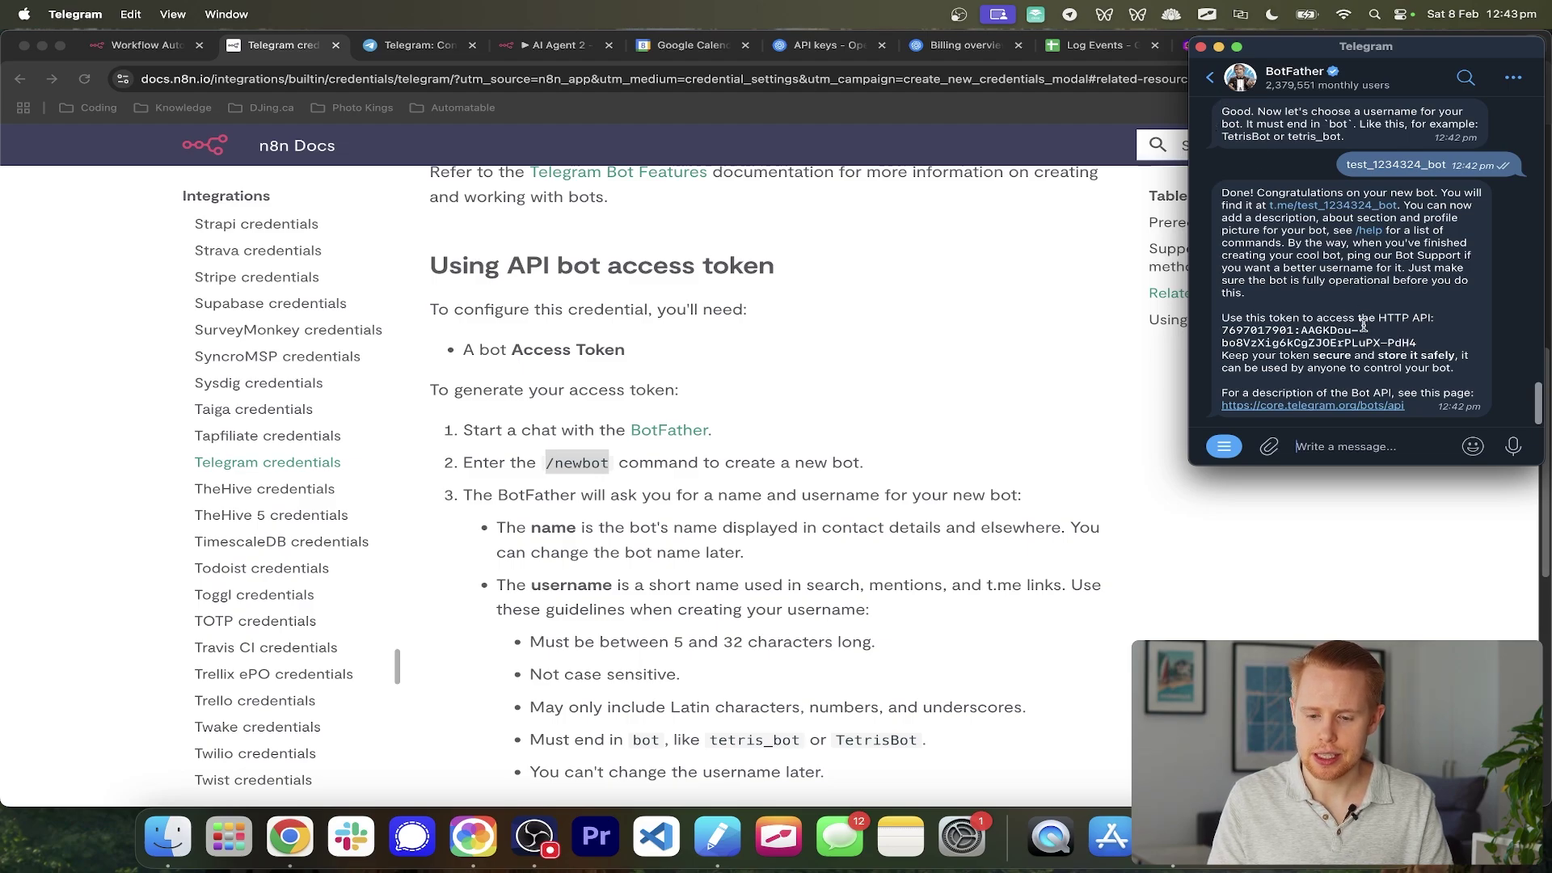
# - Copy the new bot's access token and return to the n8n credential form
pyautogui.moveTo(1421, 343); pyautogui.dragTo(1215, 330)
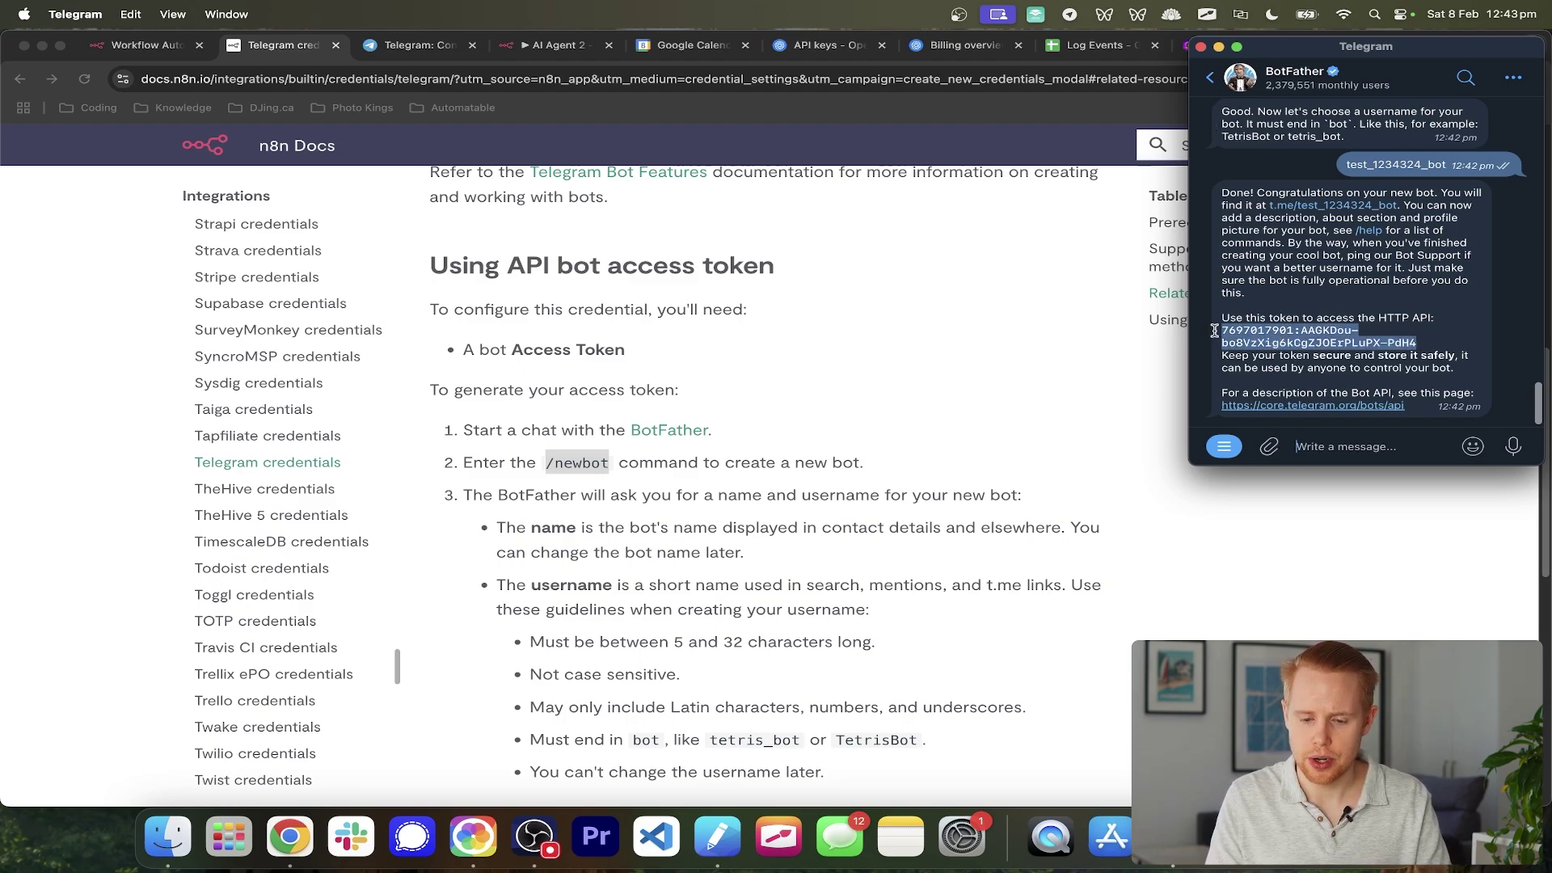
pyautogui.press('super+c')
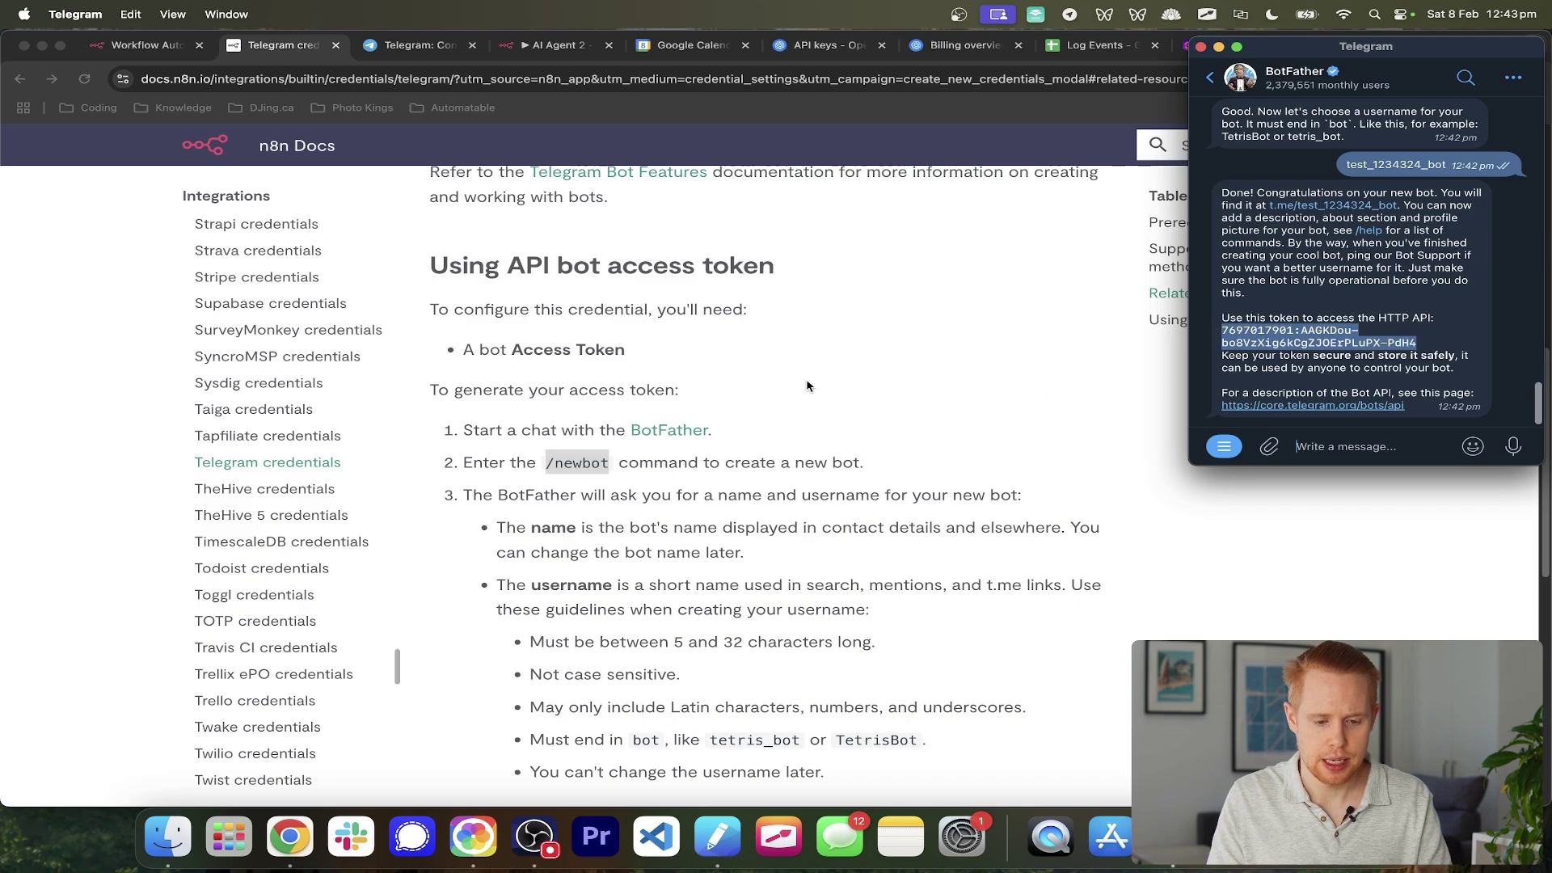
pyautogui.click(806, 380)
pyautogui.hotkey('ctrl', 'shift', 'Tab')
pyautogui.press('super+0')
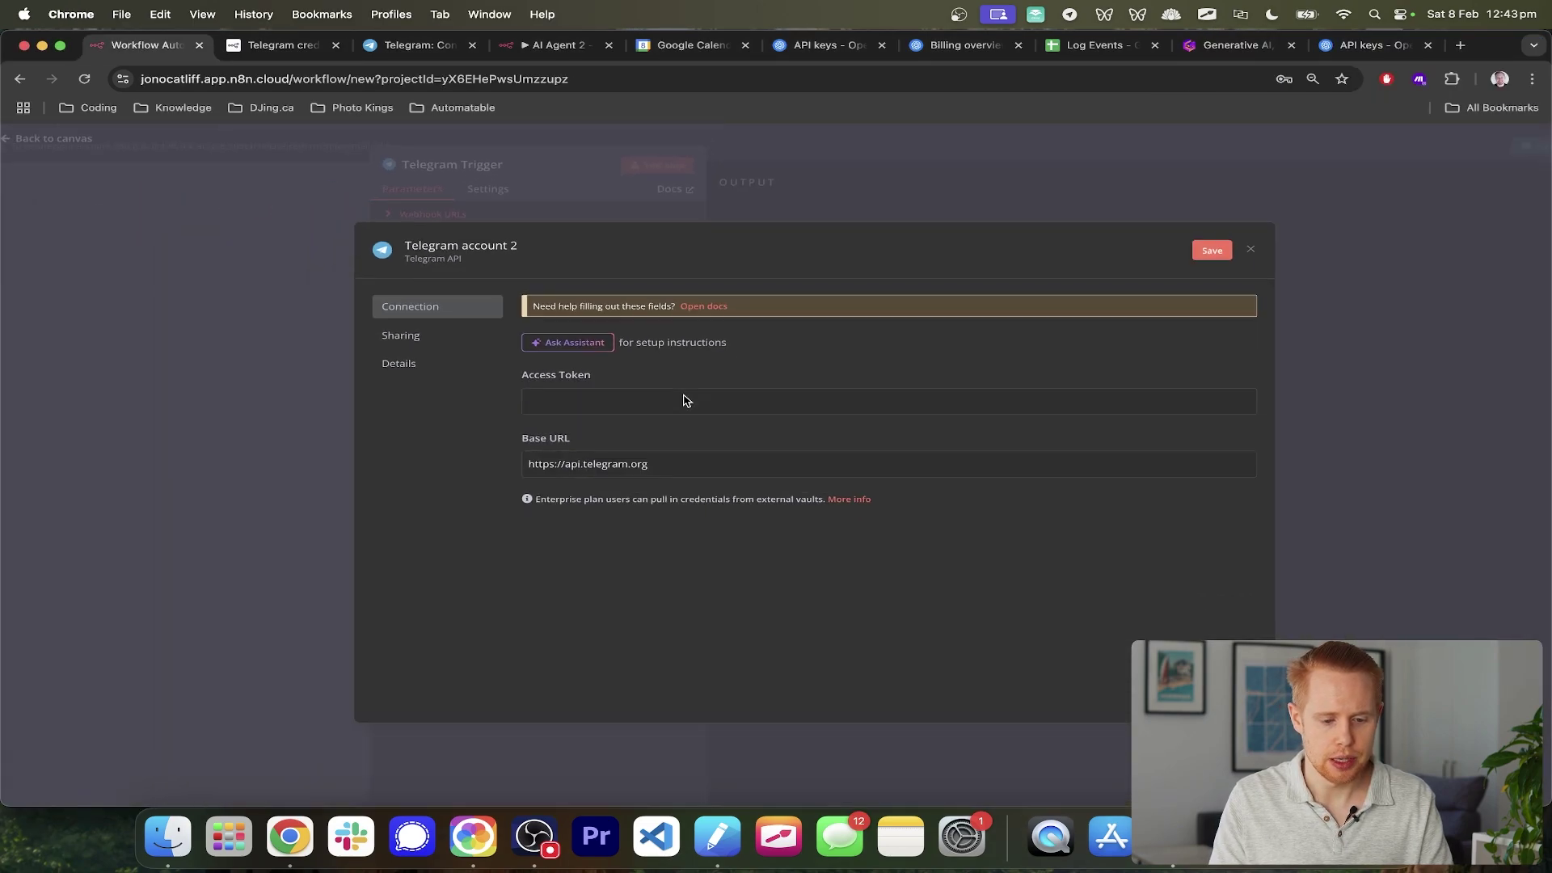
# - Paste the bot token into Access Token and save the Telegram account 2 credential, confirming the successful test
pyautogui.click(653, 392)
pyautogui.press('super+v')
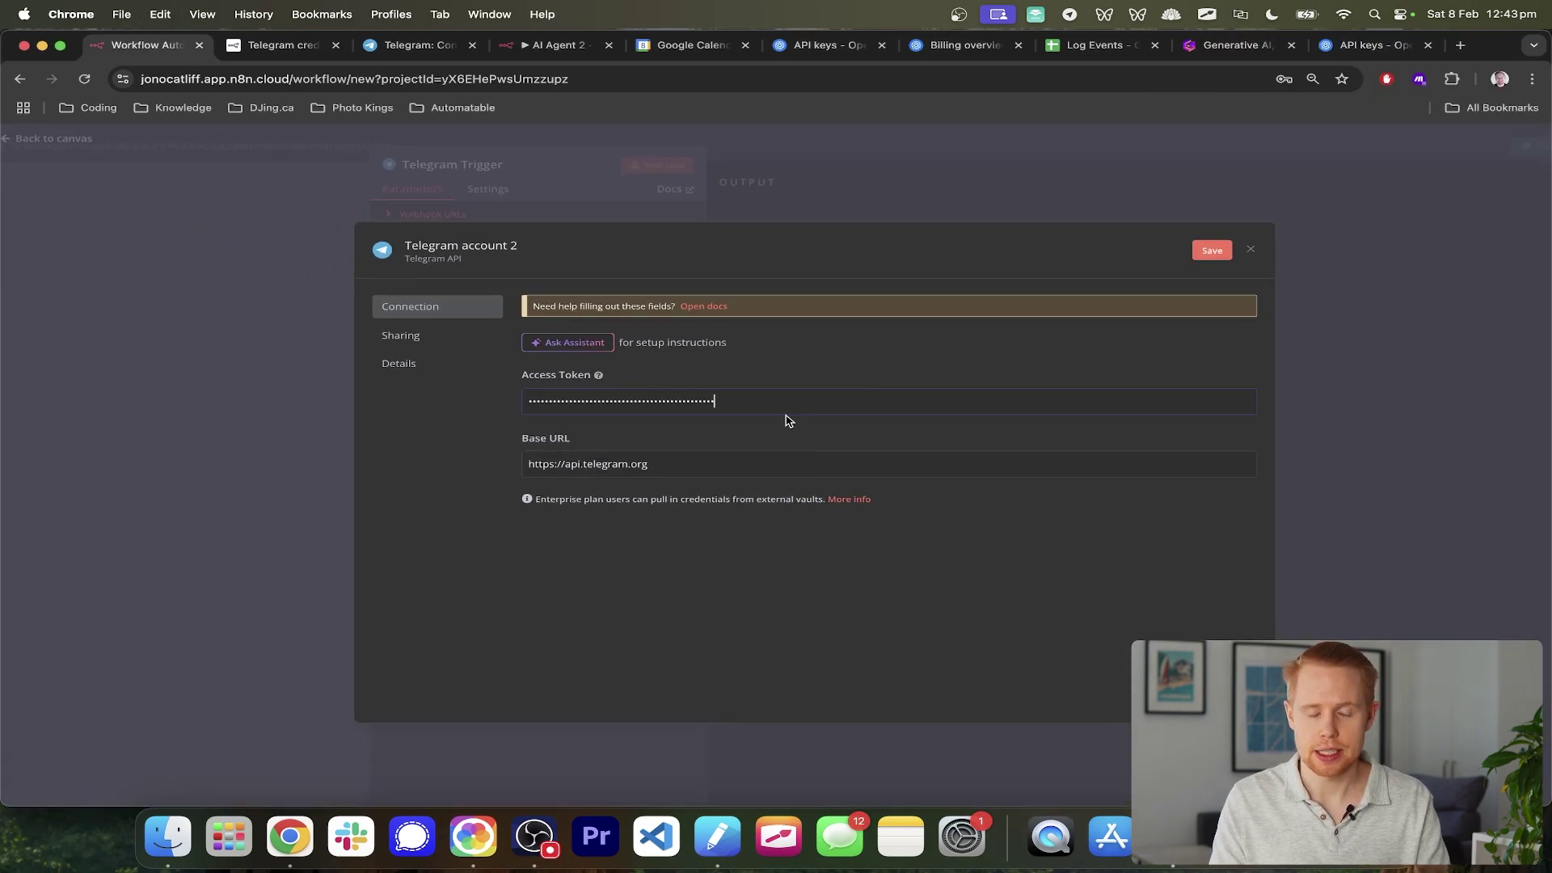
pyautogui.click(1210, 252)
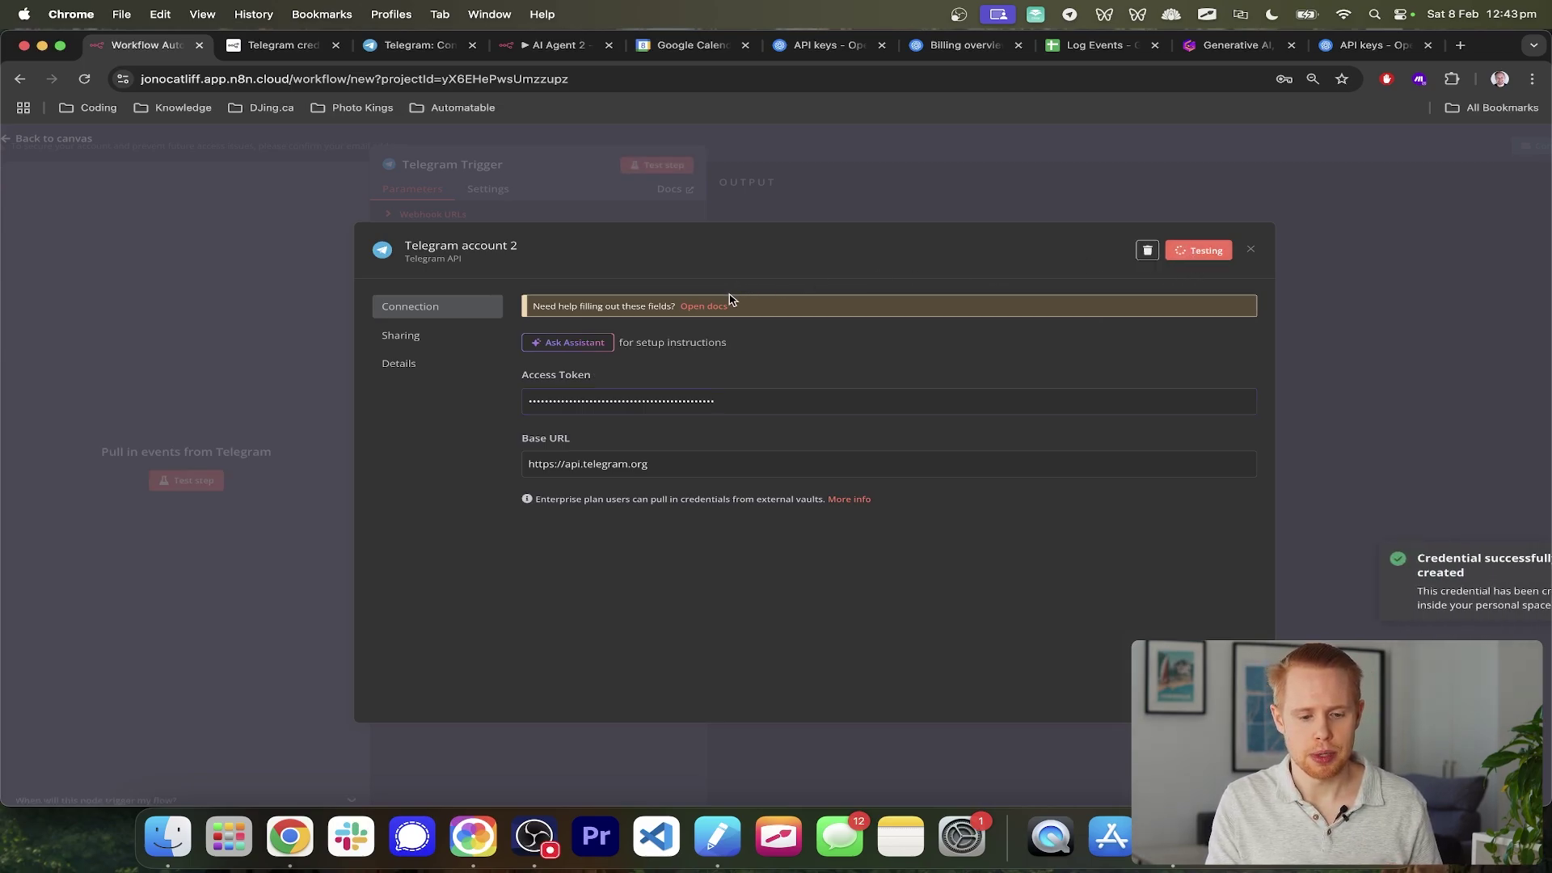
pyautogui.moveTo(513, 296); pyautogui.dragTo(731, 315)
pyautogui.press('super+equal')
pyautogui.press('super+equal')
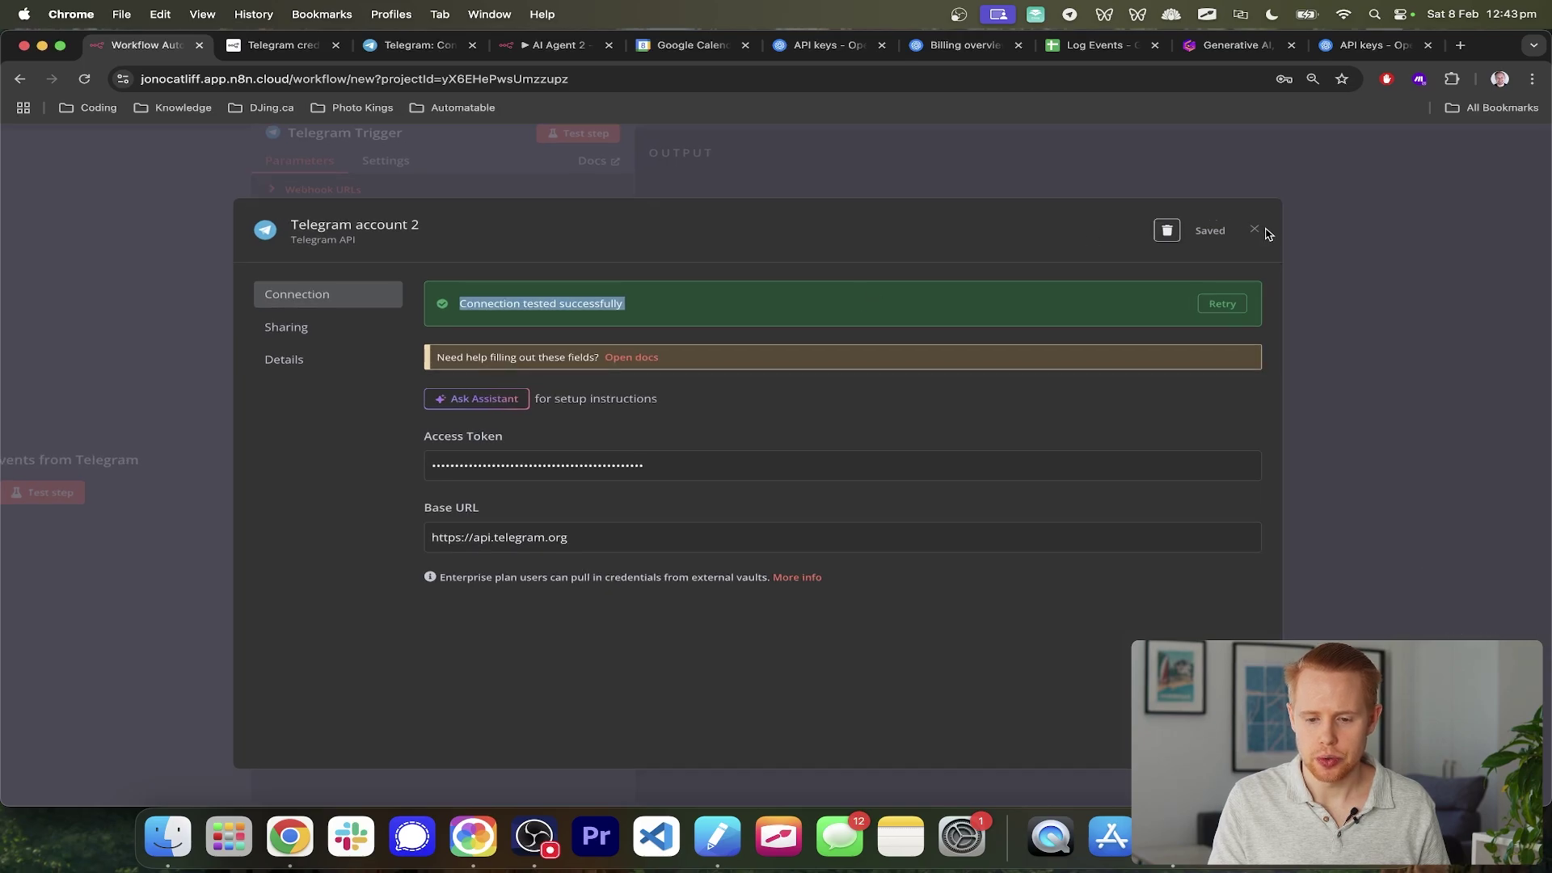
# - Close the credential dialog, decline Chrome's password prompt, and return to the canvas
pyautogui.click(1254, 229)
pyautogui.press('super+minus')
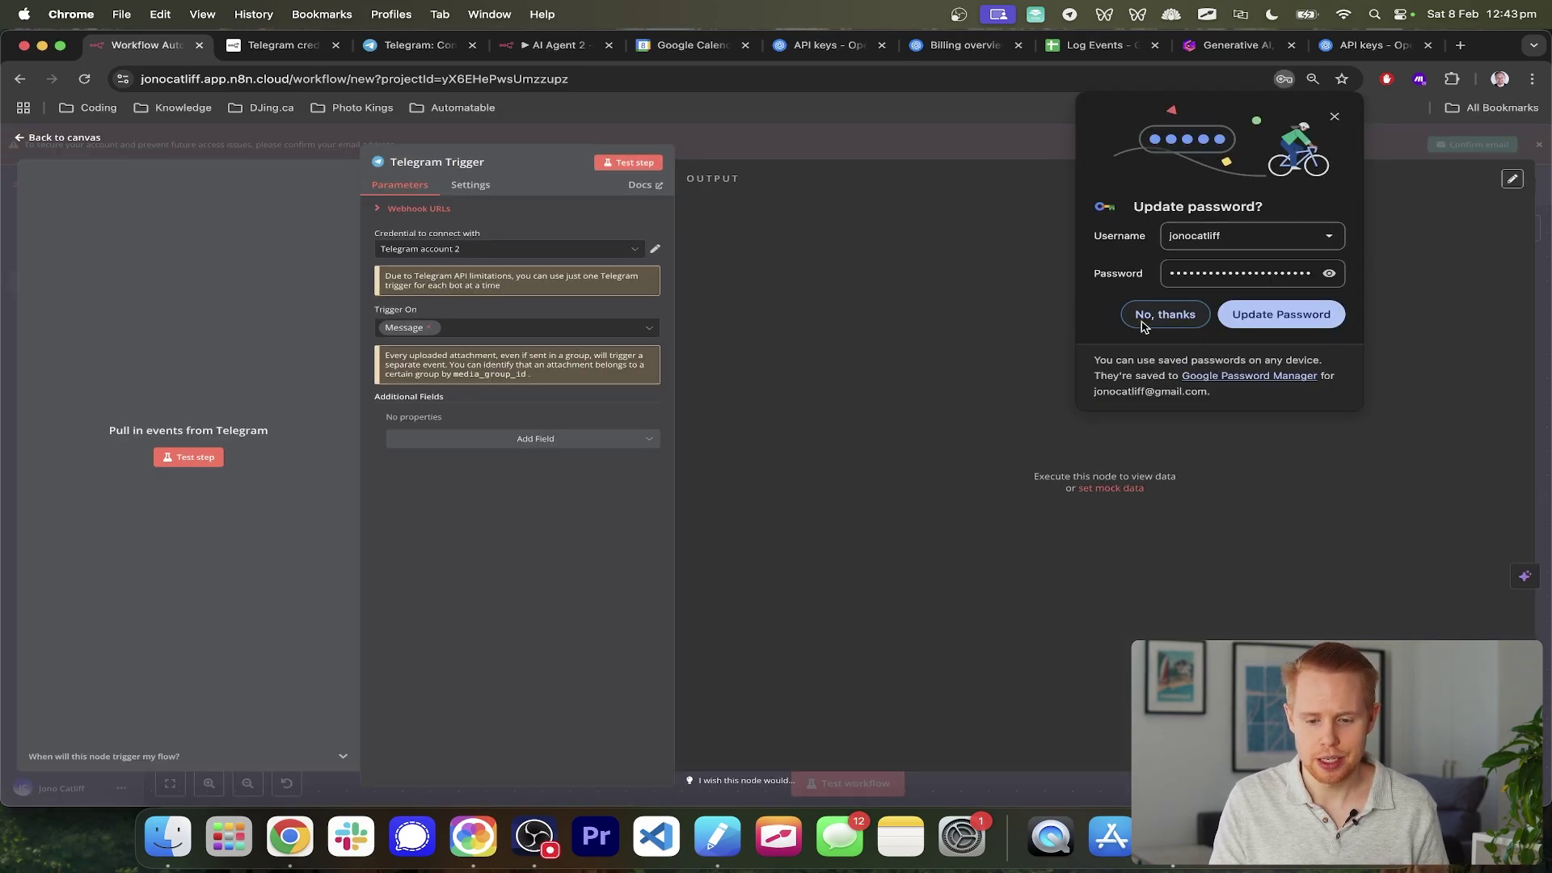
pyautogui.click(1161, 316)
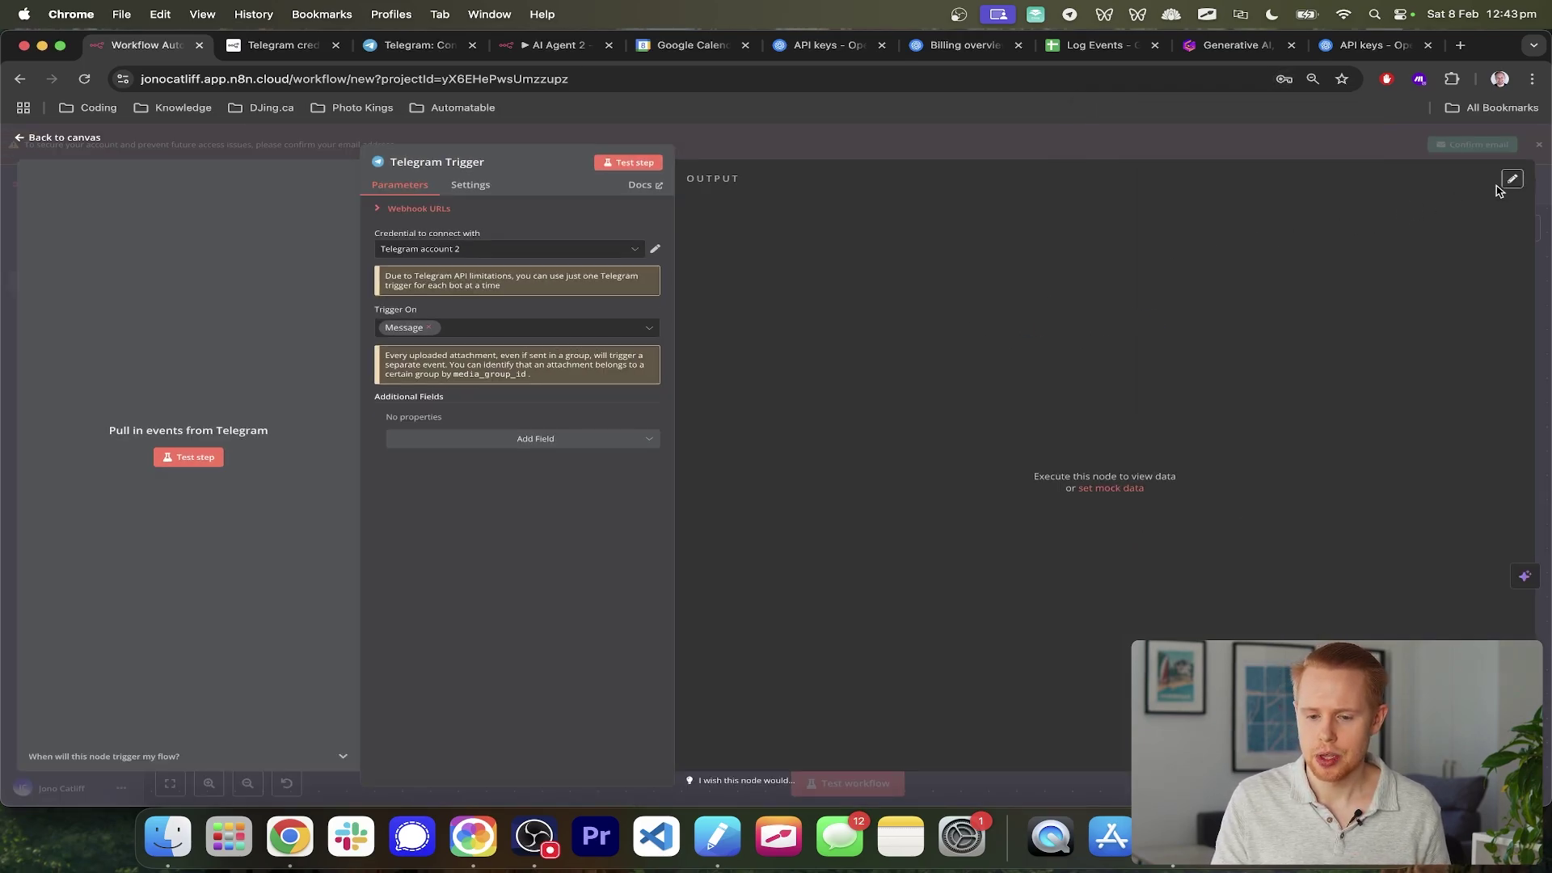
pyautogui.click(1544, 247)
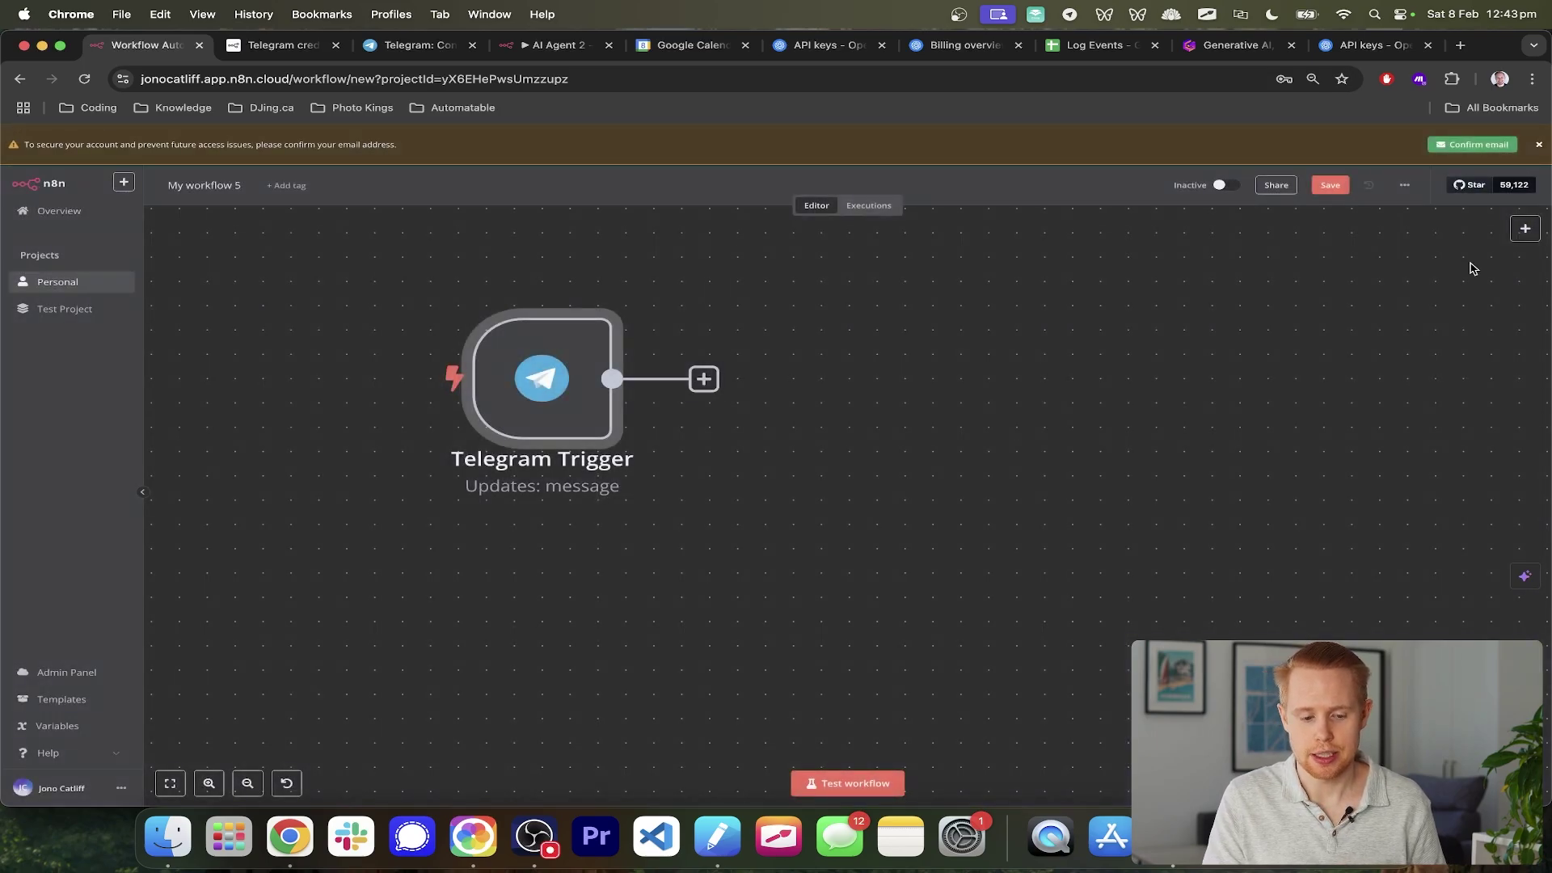
# - Test the workflow and send /start and 'Hey' to test_1234324_bot from Telegram
pyautogui.scroll(-2, 841, 579)
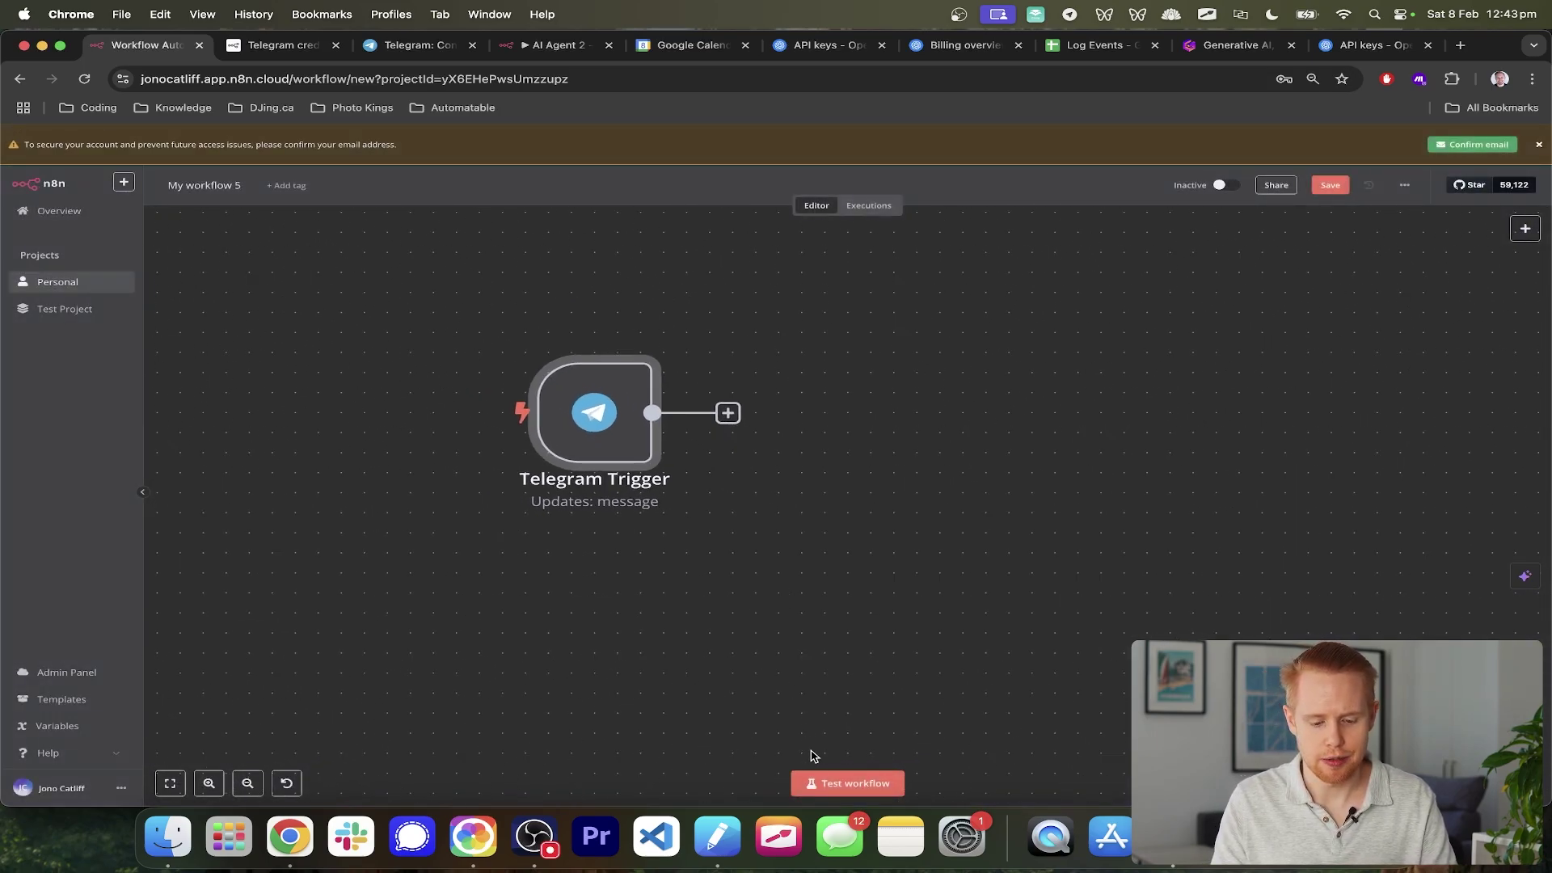
pyautogui.click(812, 786)
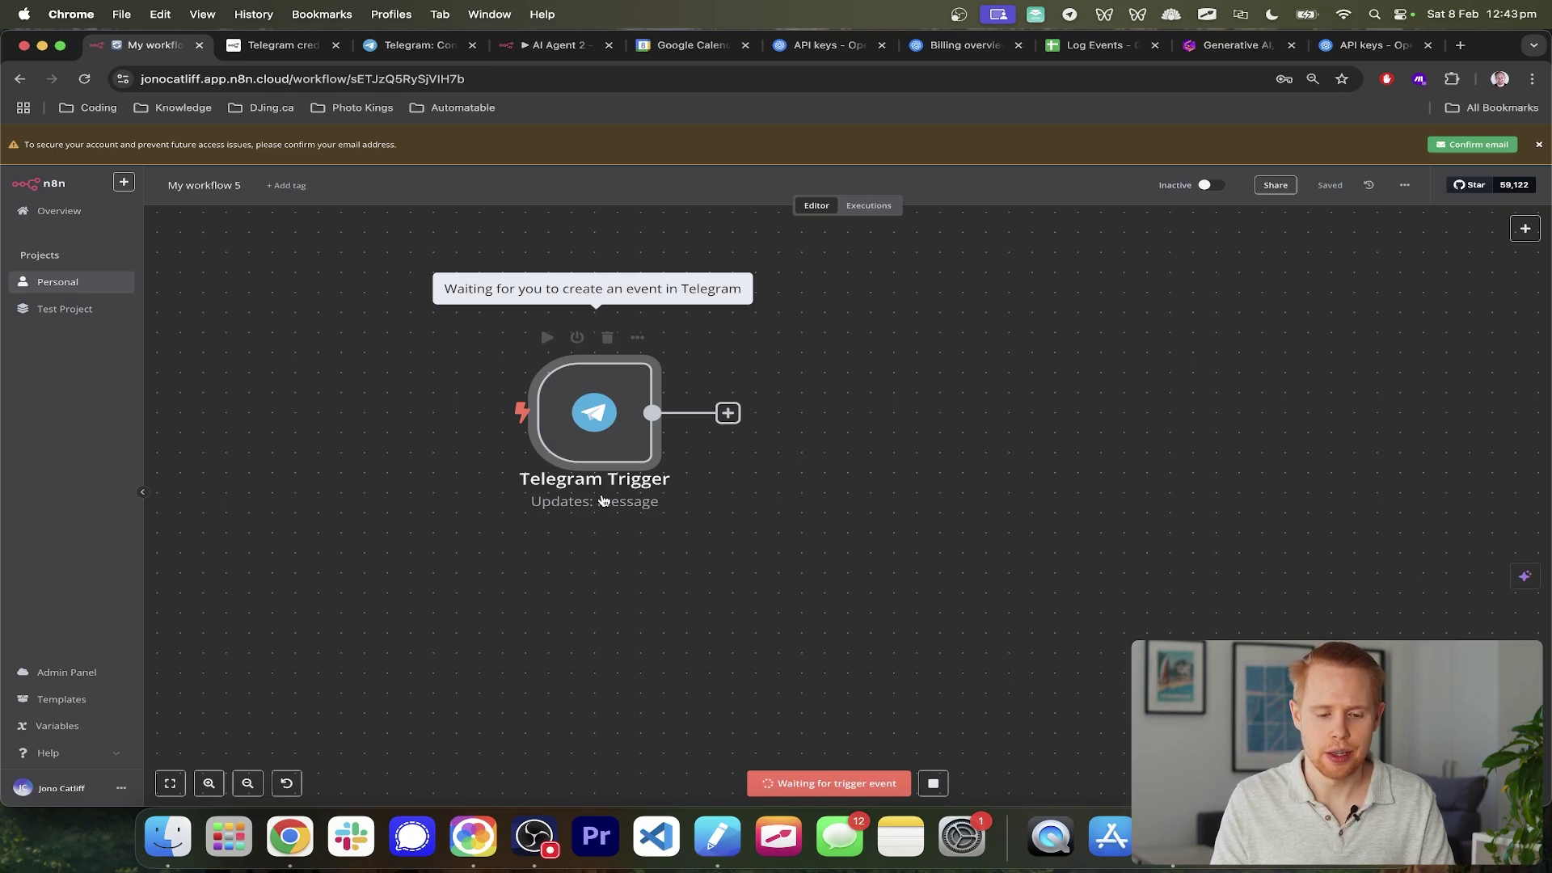
pyautogui.press('super+Tab')
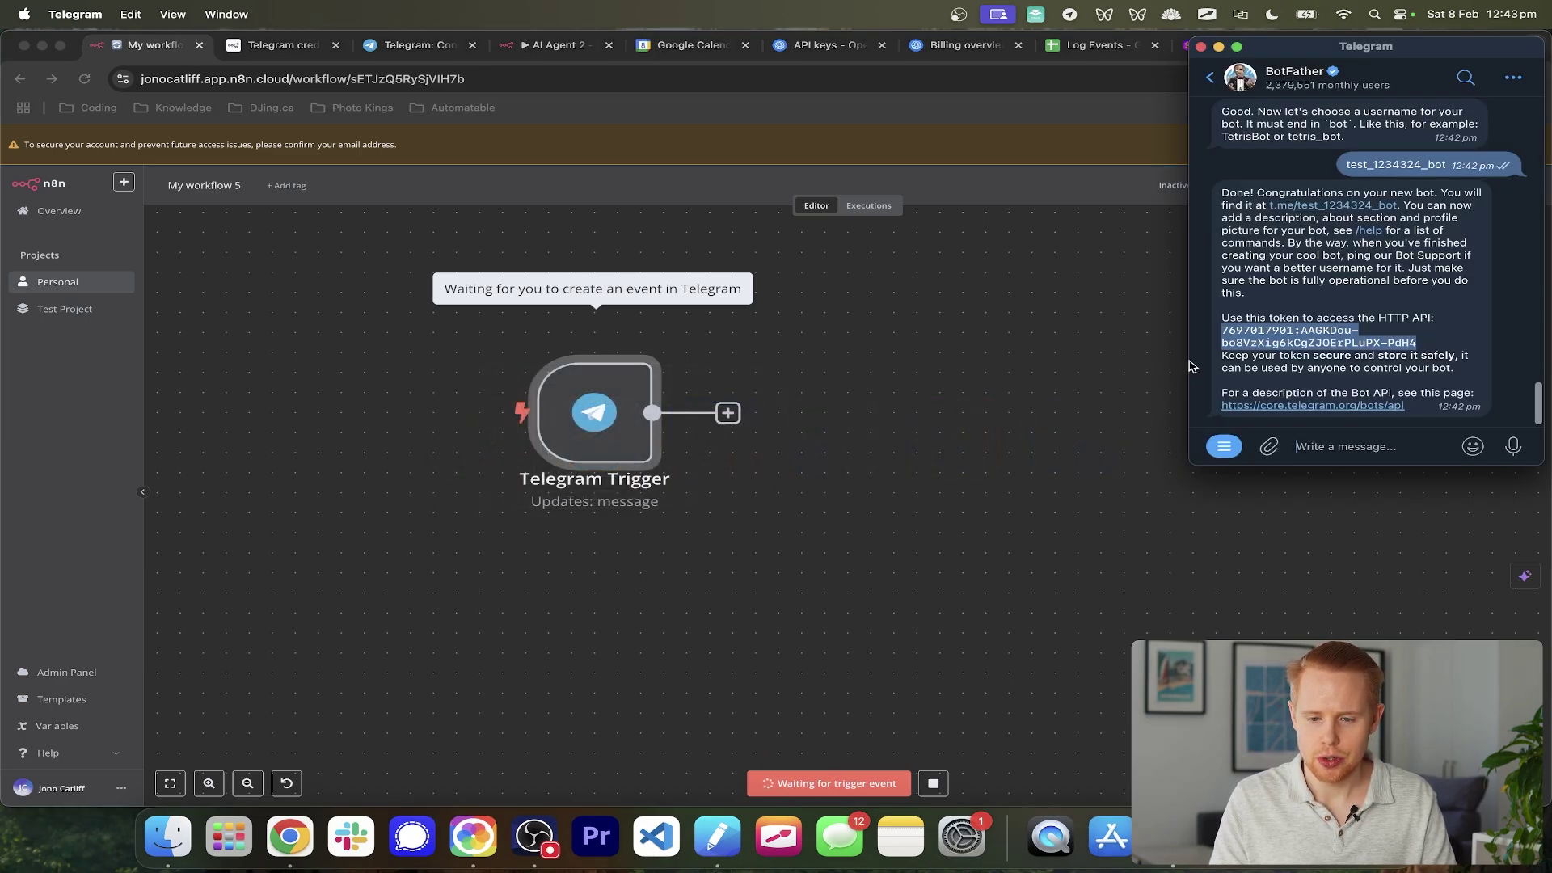
pyautogui.click(1211, 78)
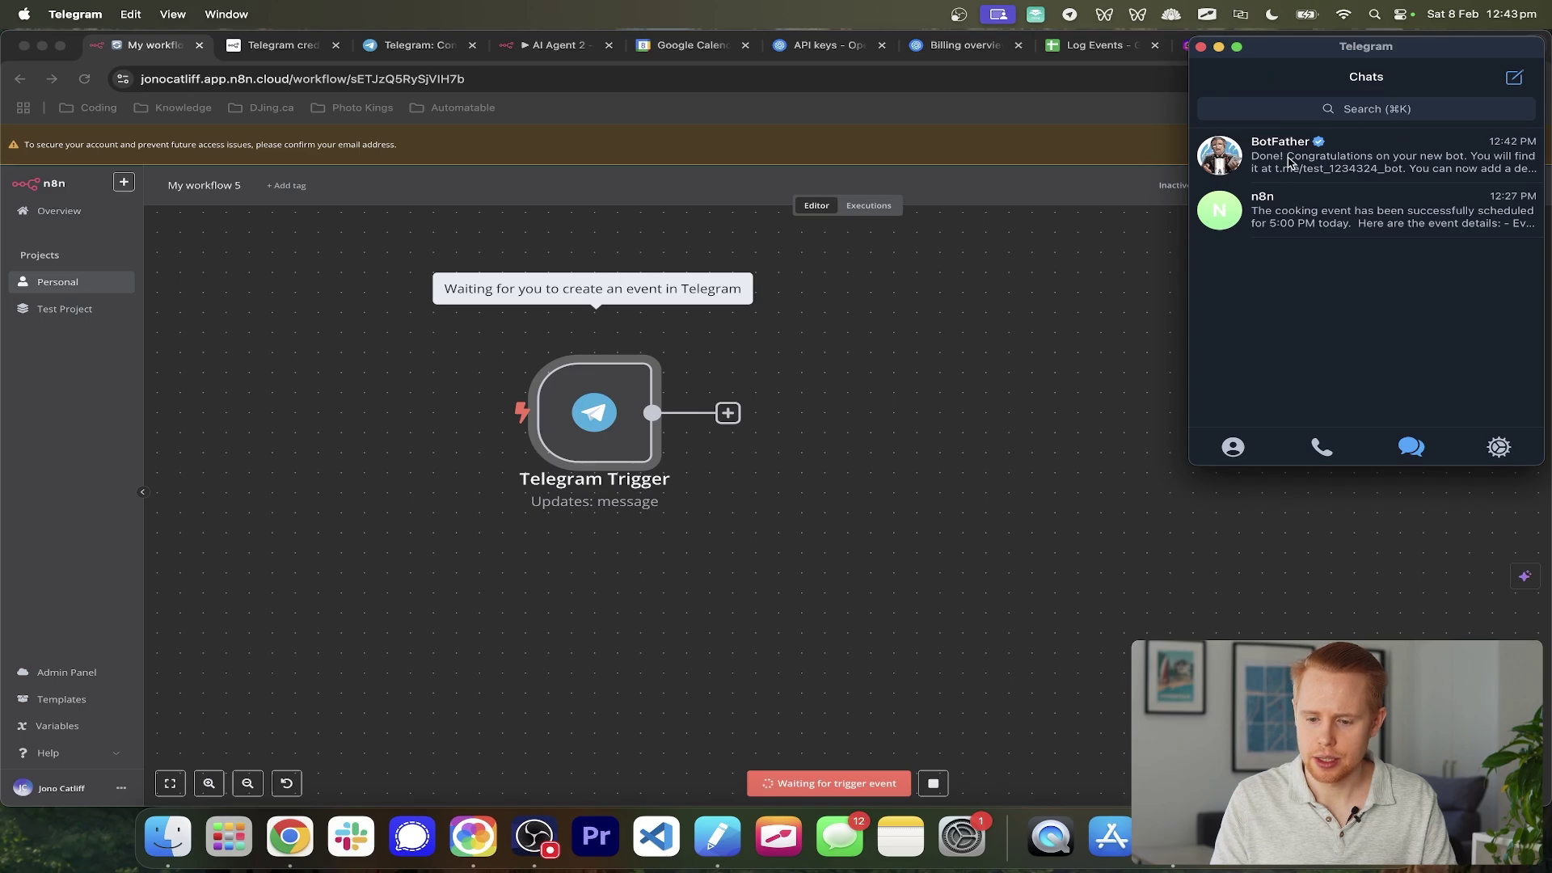
pyautogui.click(1289, 162)
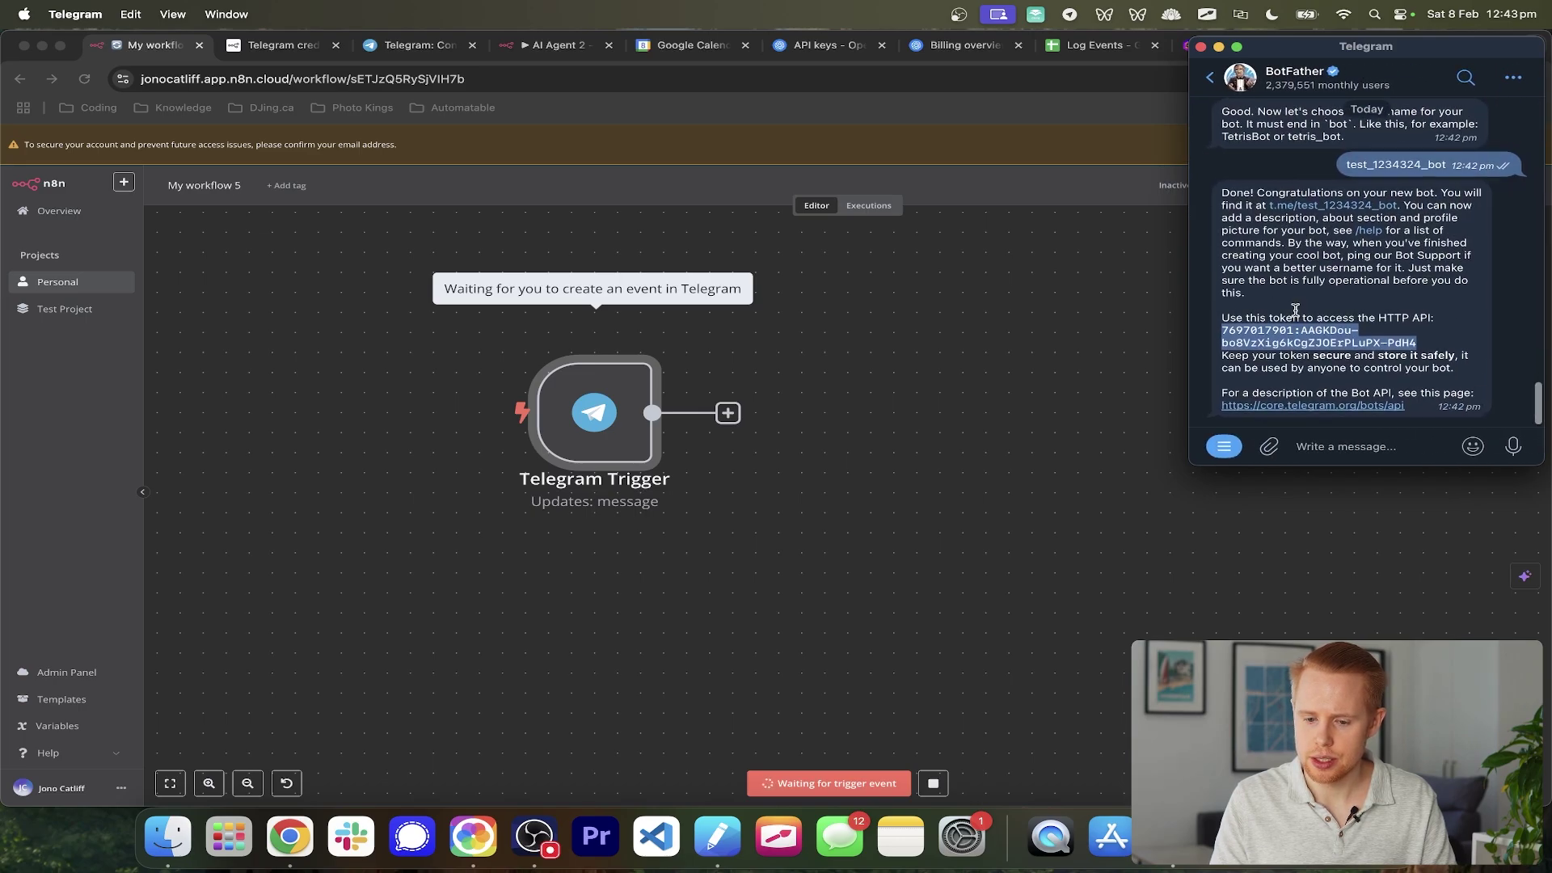
pyautogui.click(1302, 207)
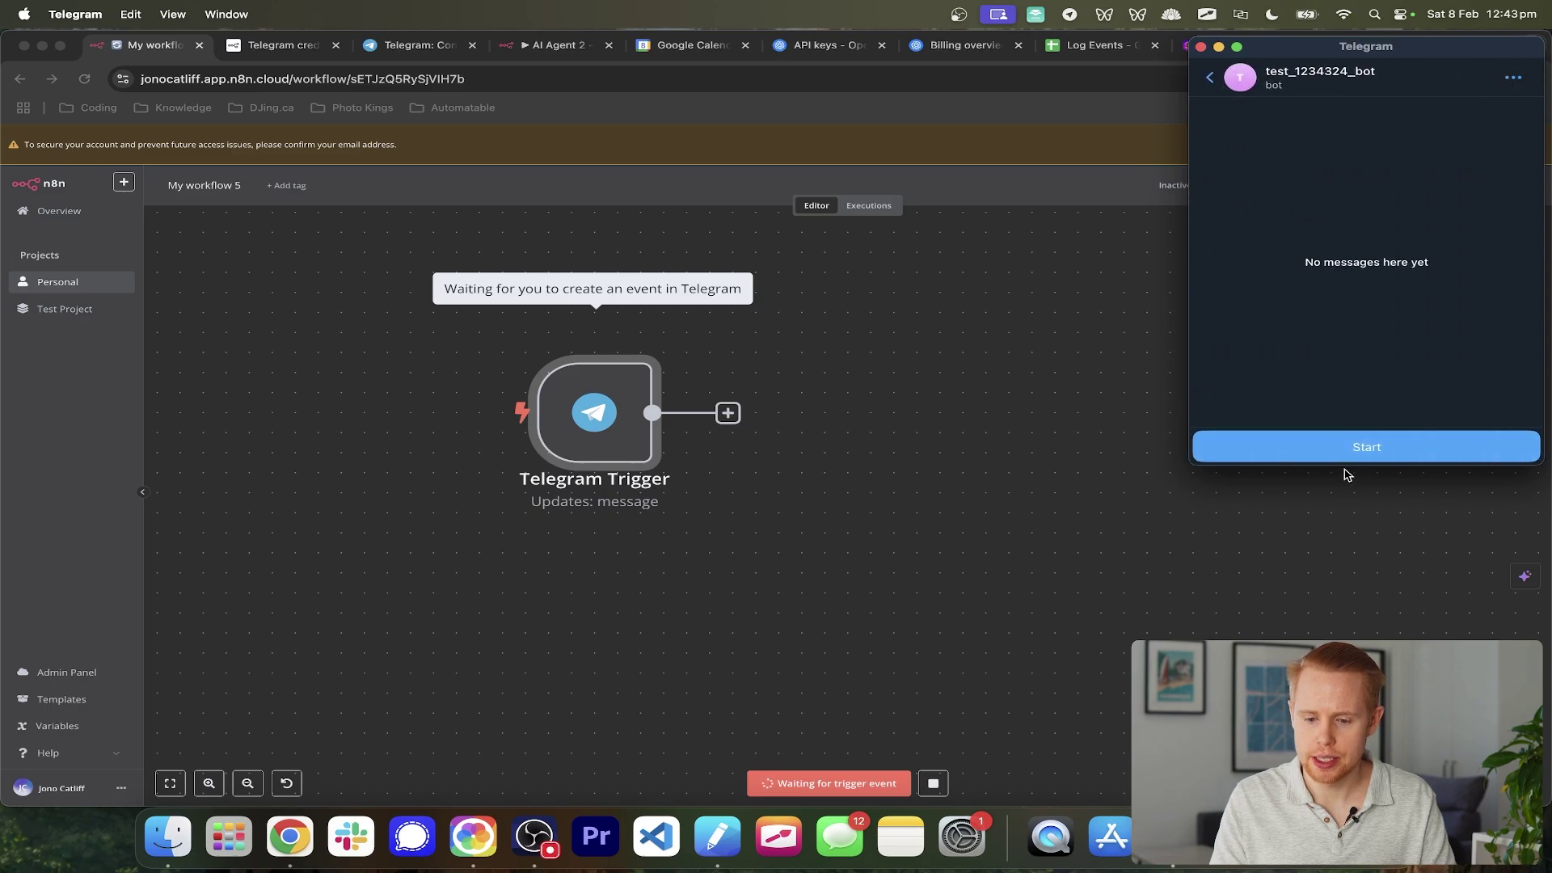
pyautogui.click(1344, 449)
pyautogui.write('Hey')
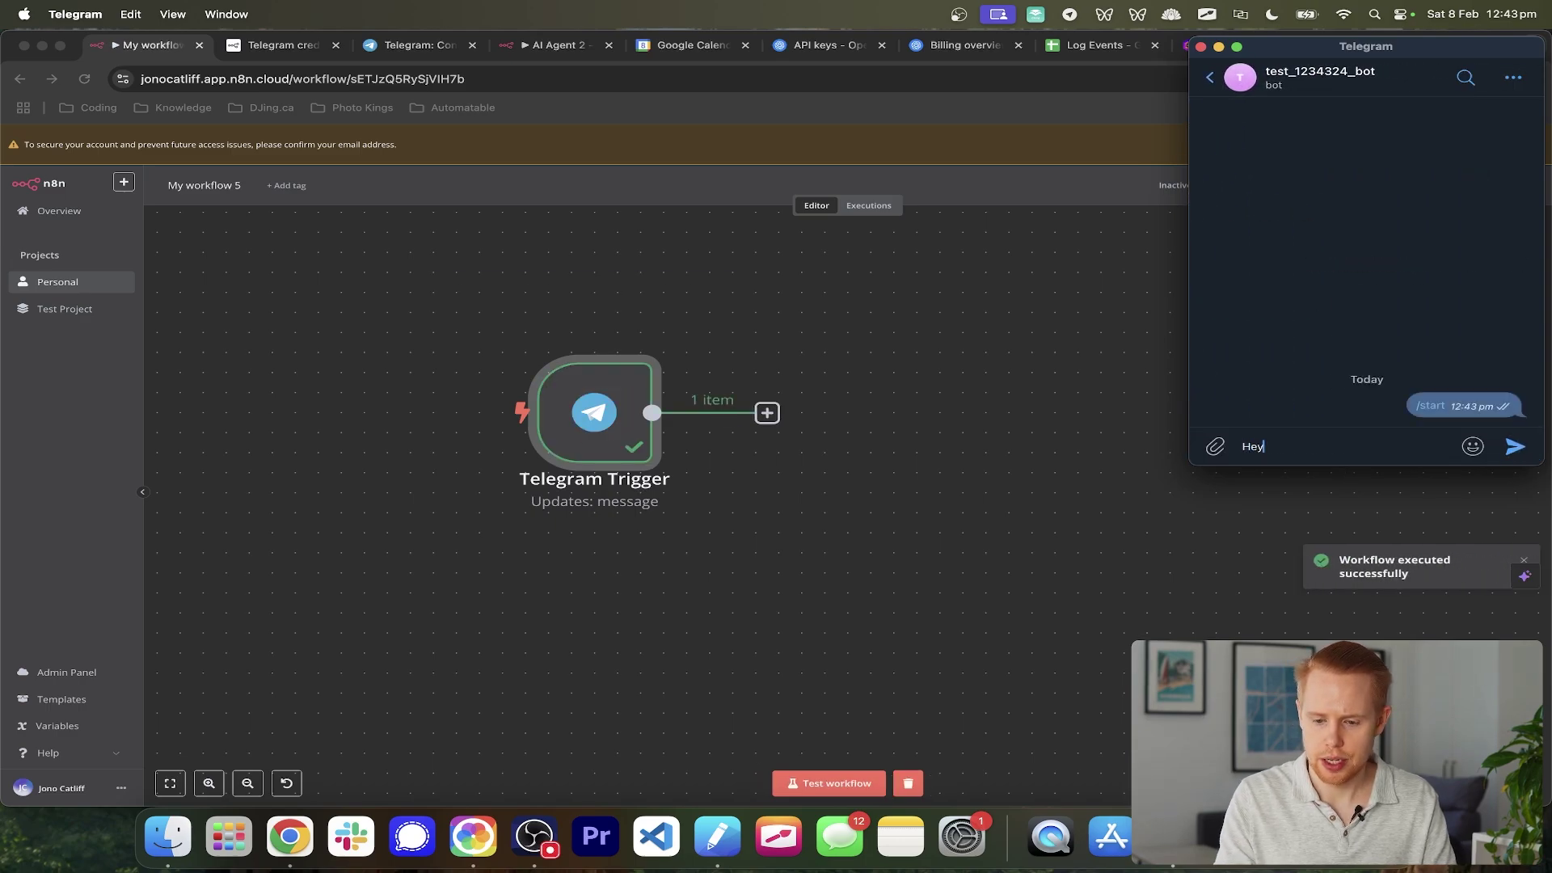
pyautogui.press('Return')
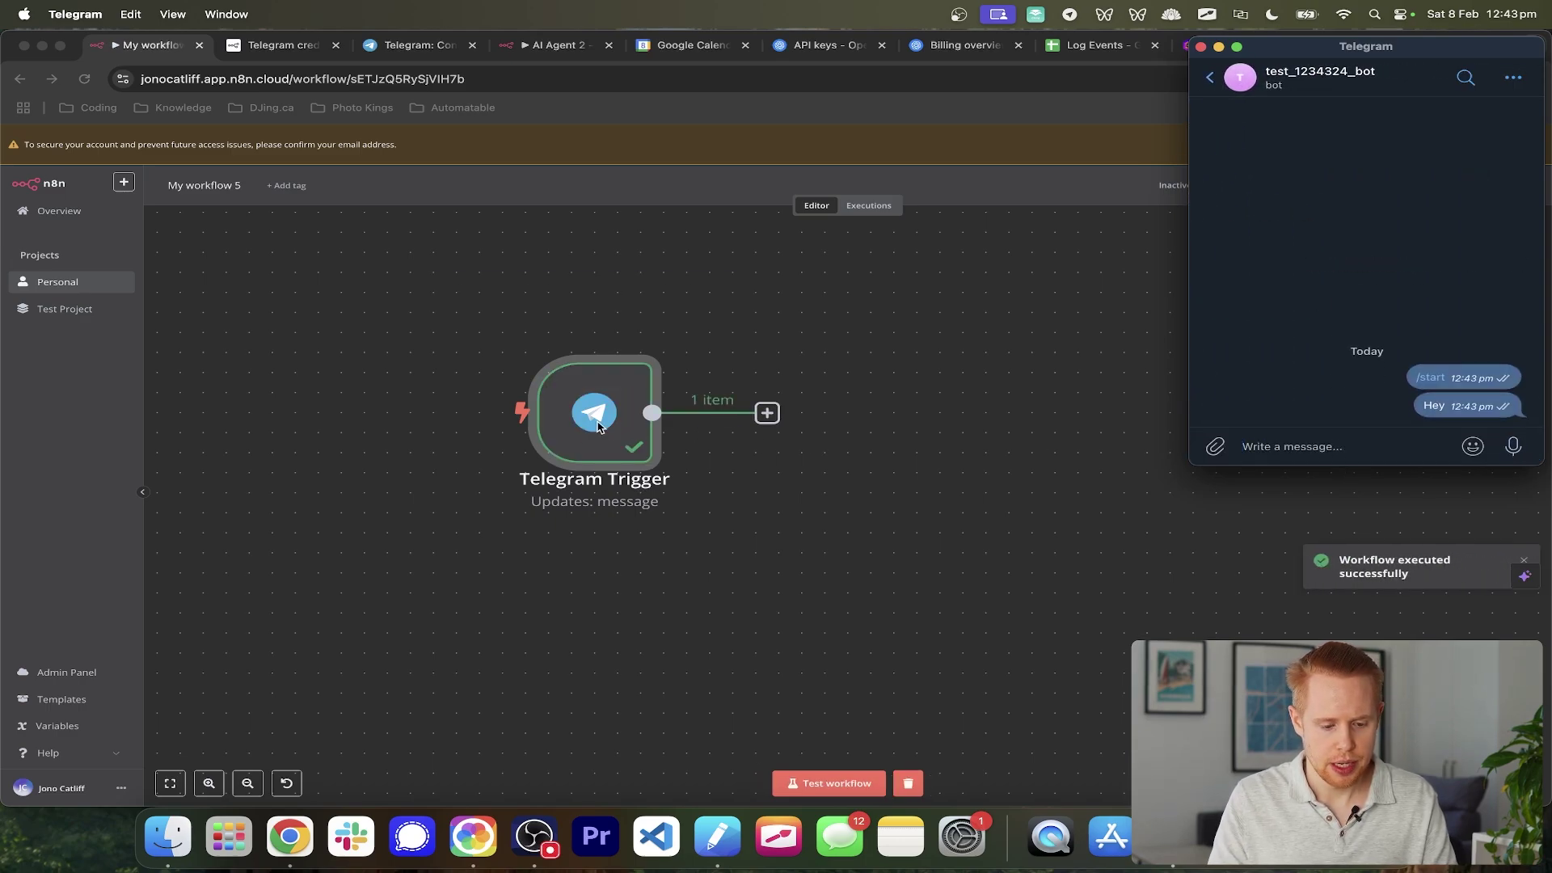
pyautogui.click(598, 426)
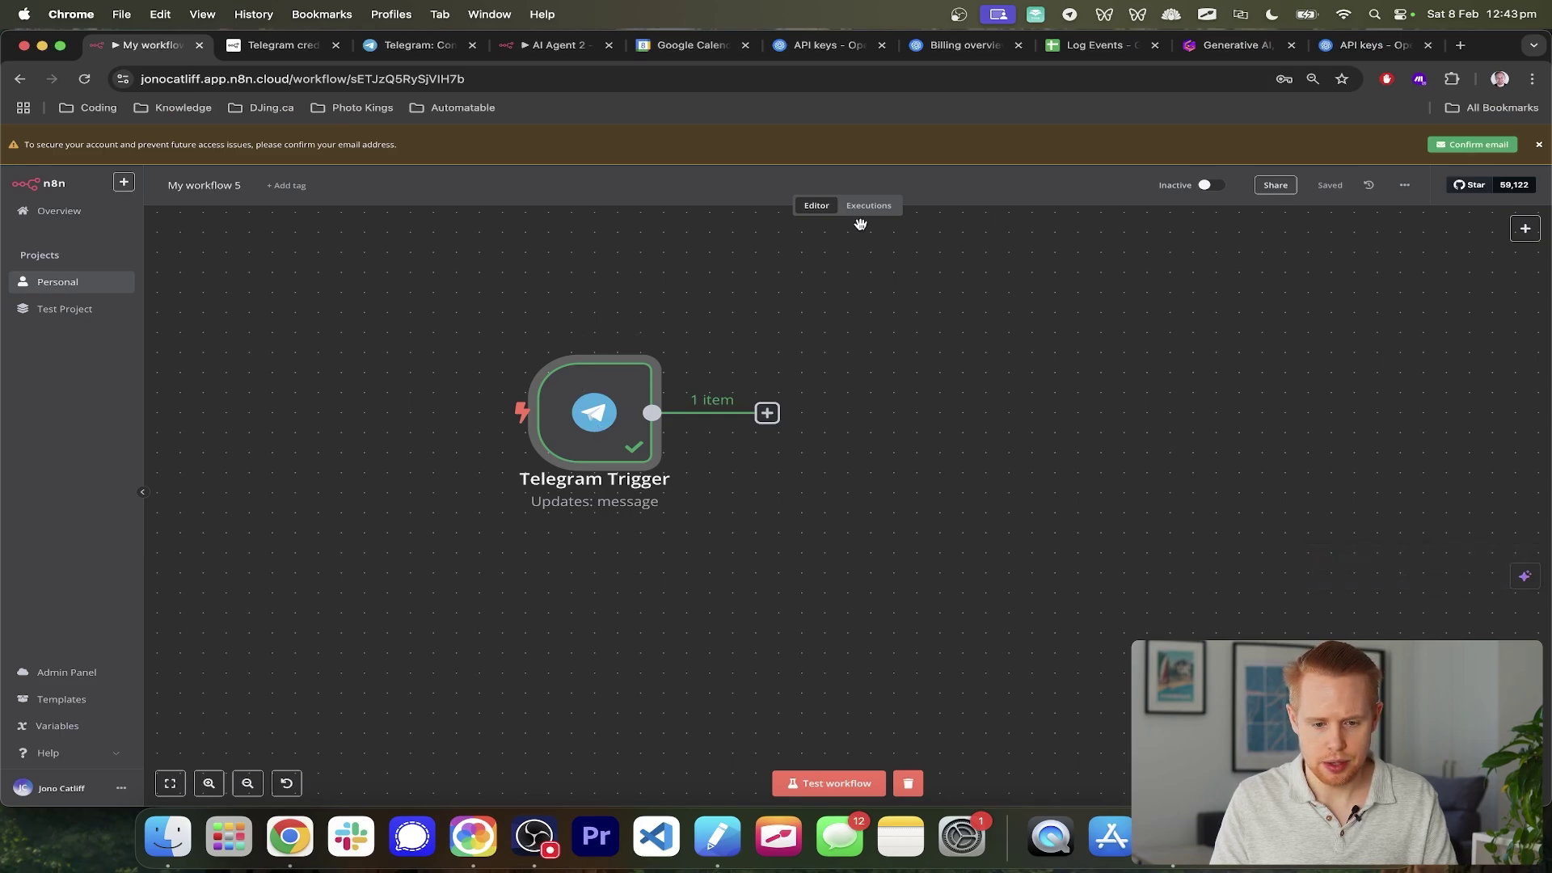
pyautogui.doubleClick(608, 408)
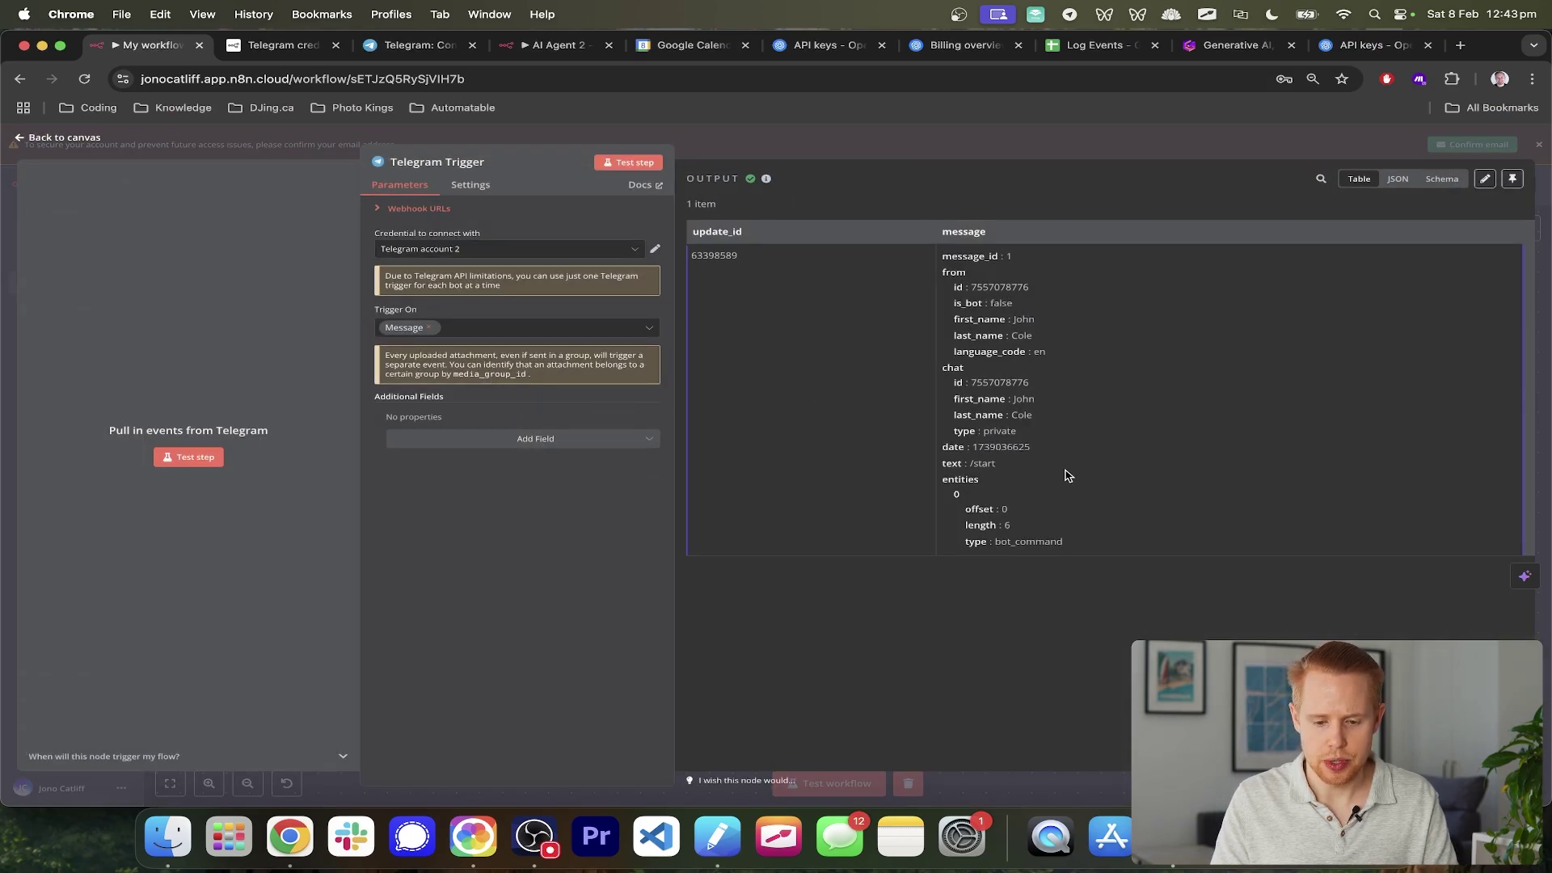
pyautogui.scroll(5, 1065, 475)
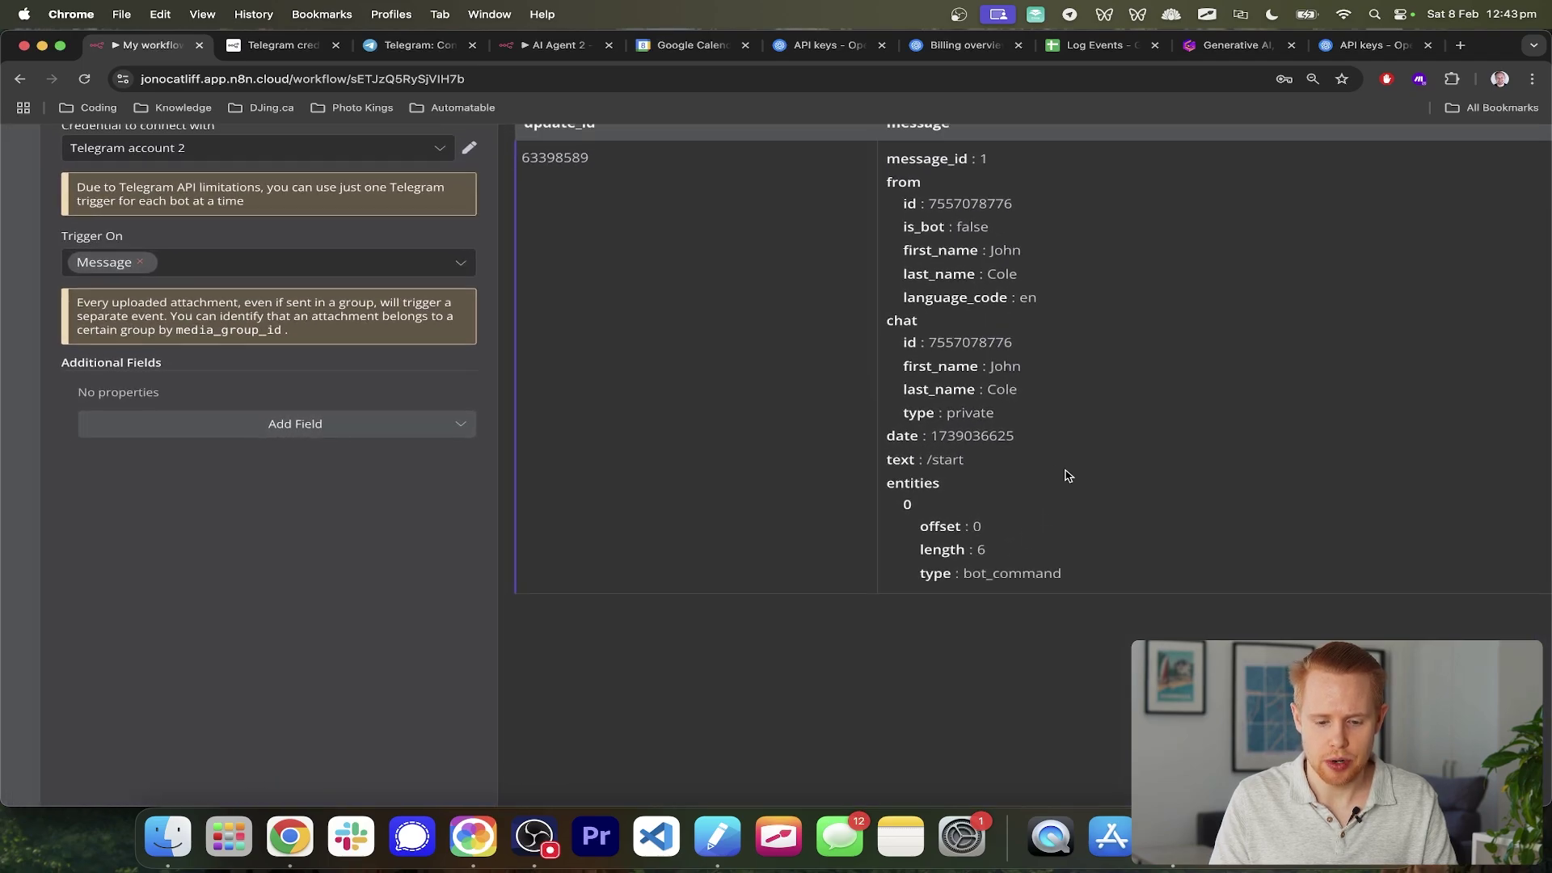
pyautogui.moveTo(963, 460); pyautogui.dragTo(927, 462)
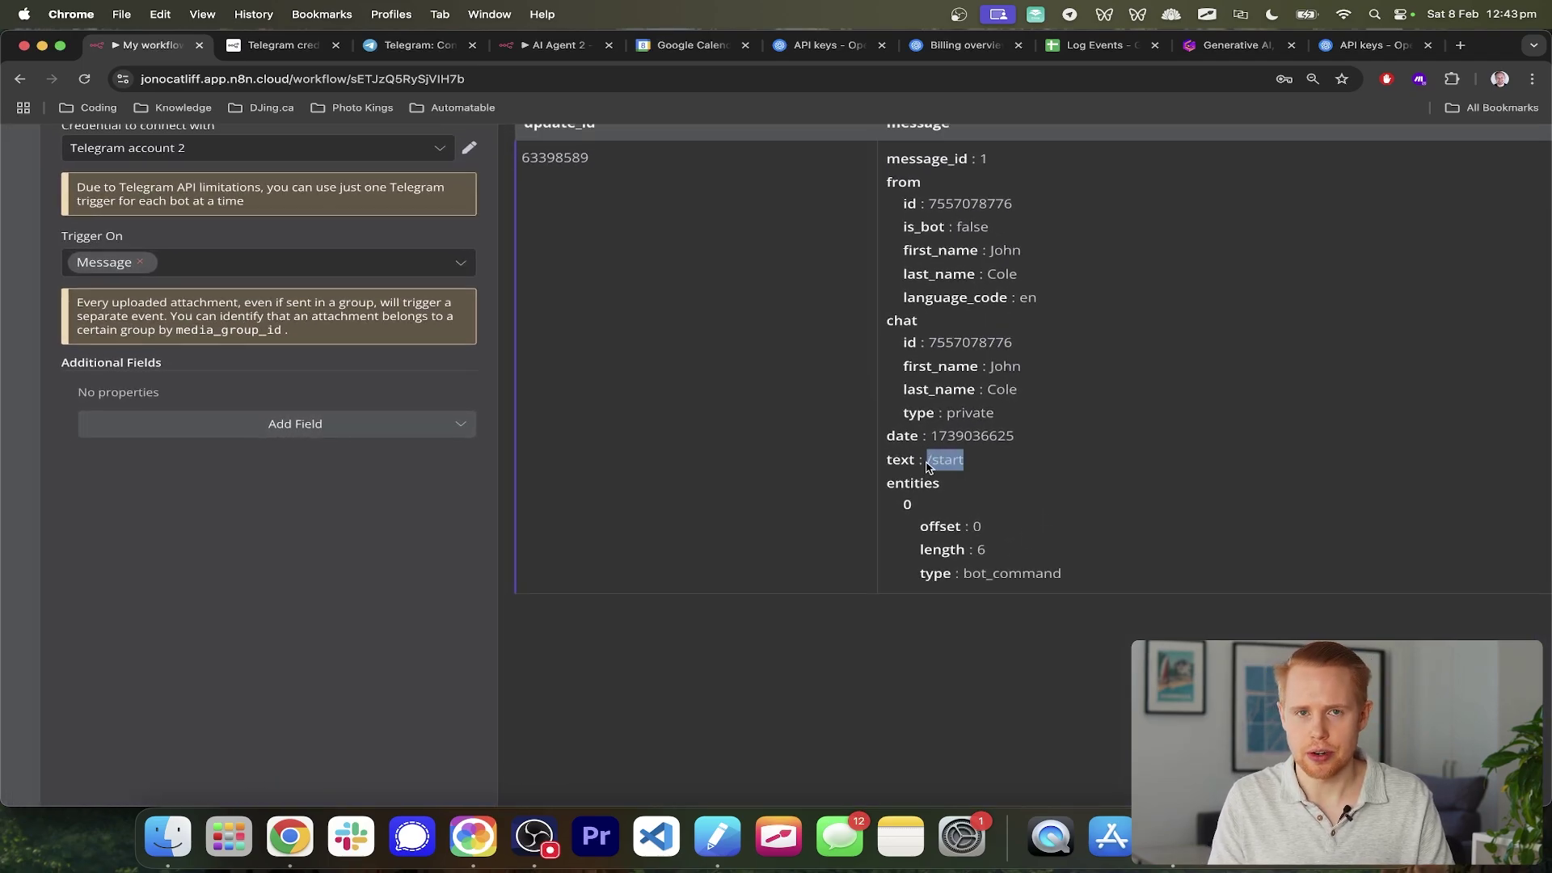
pyautogui.scroll(-5, 928, 467)
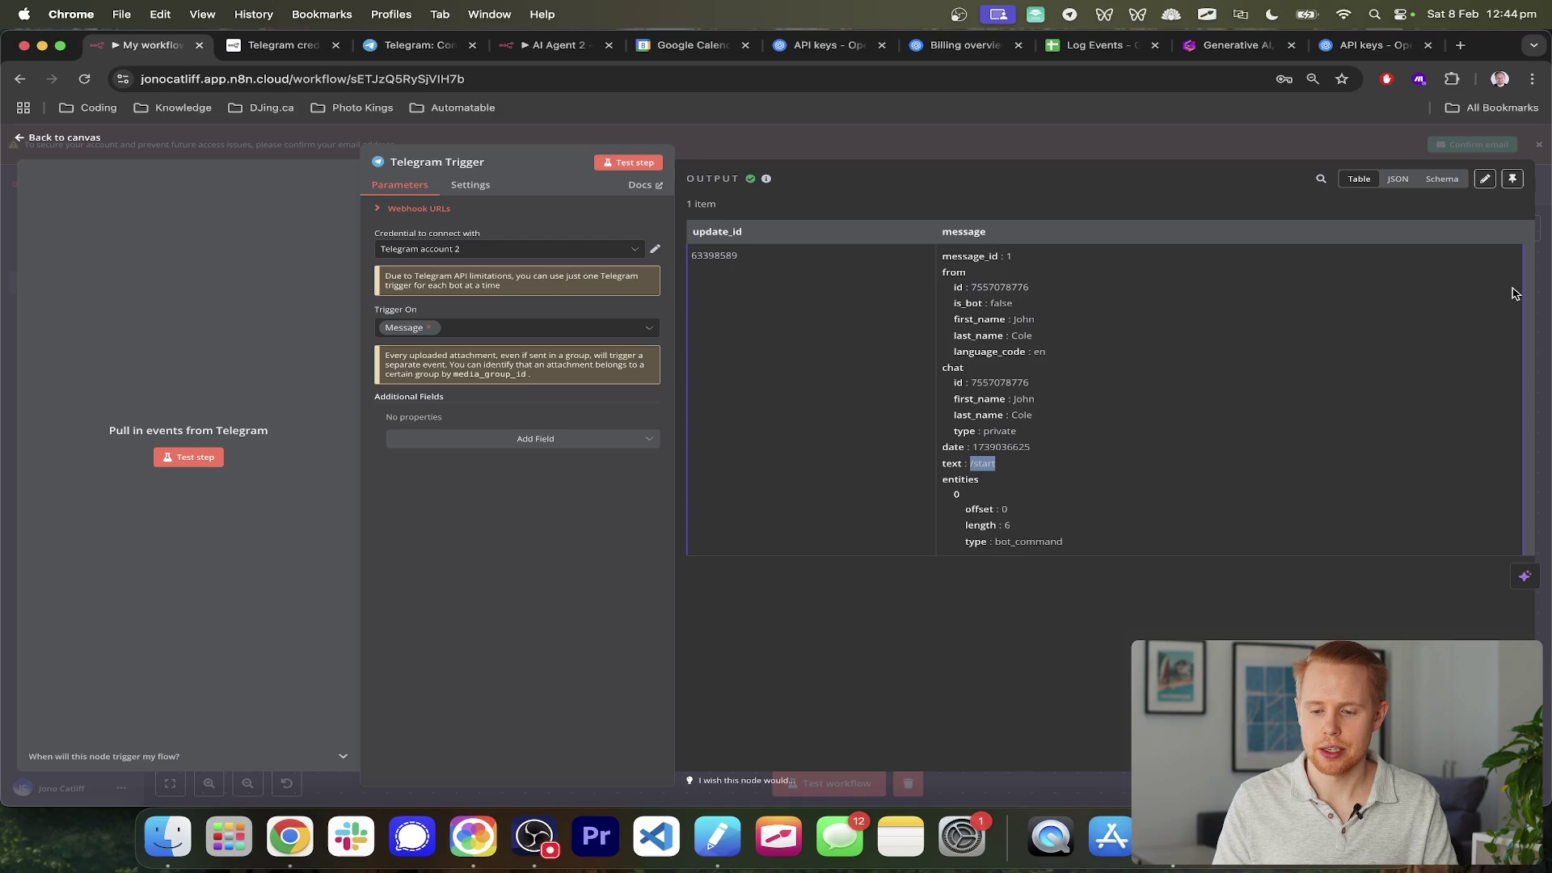
pyautogui.click(1544, 281)
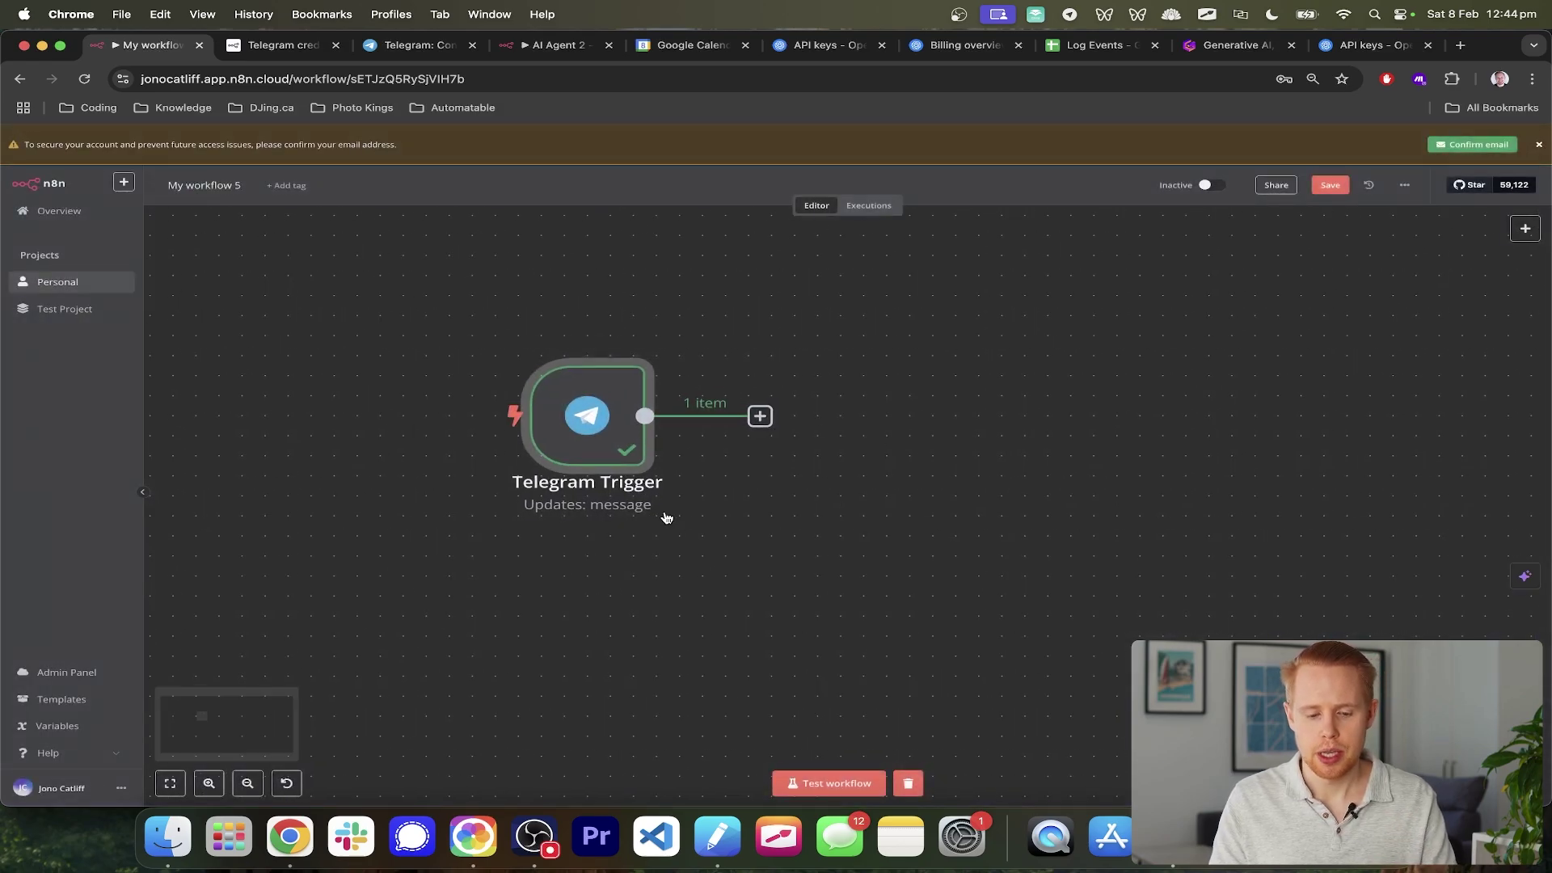
pyautogui.hscroll(3, 667, 517)
pyautogui.scroll(1, 667, 518)
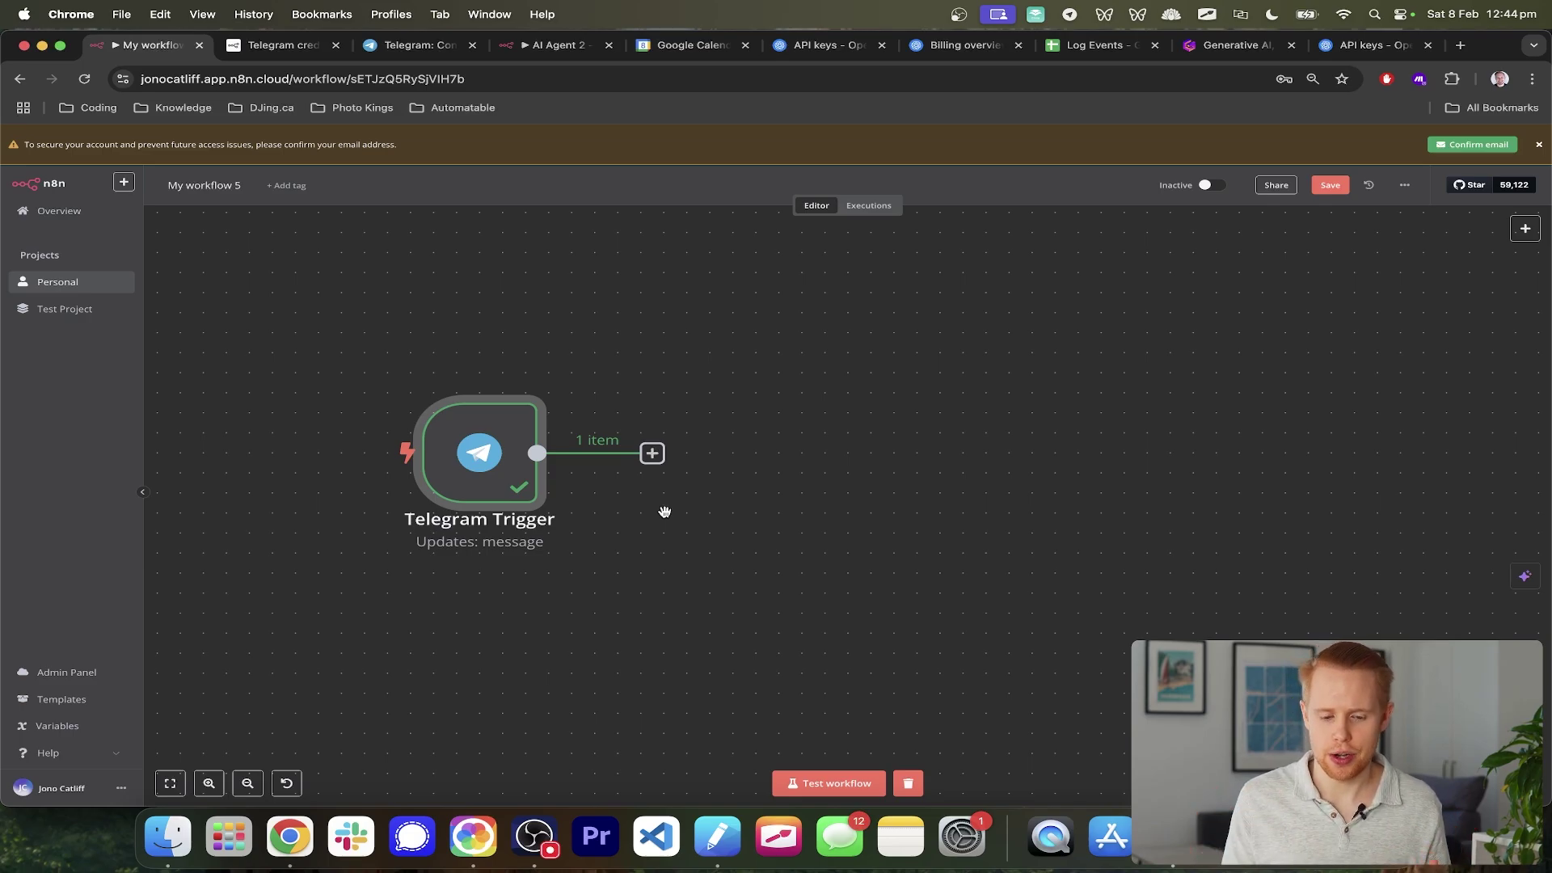
# - Add a Flow > If node after the Telegram Trigger
pyautogui.click(652, 454)
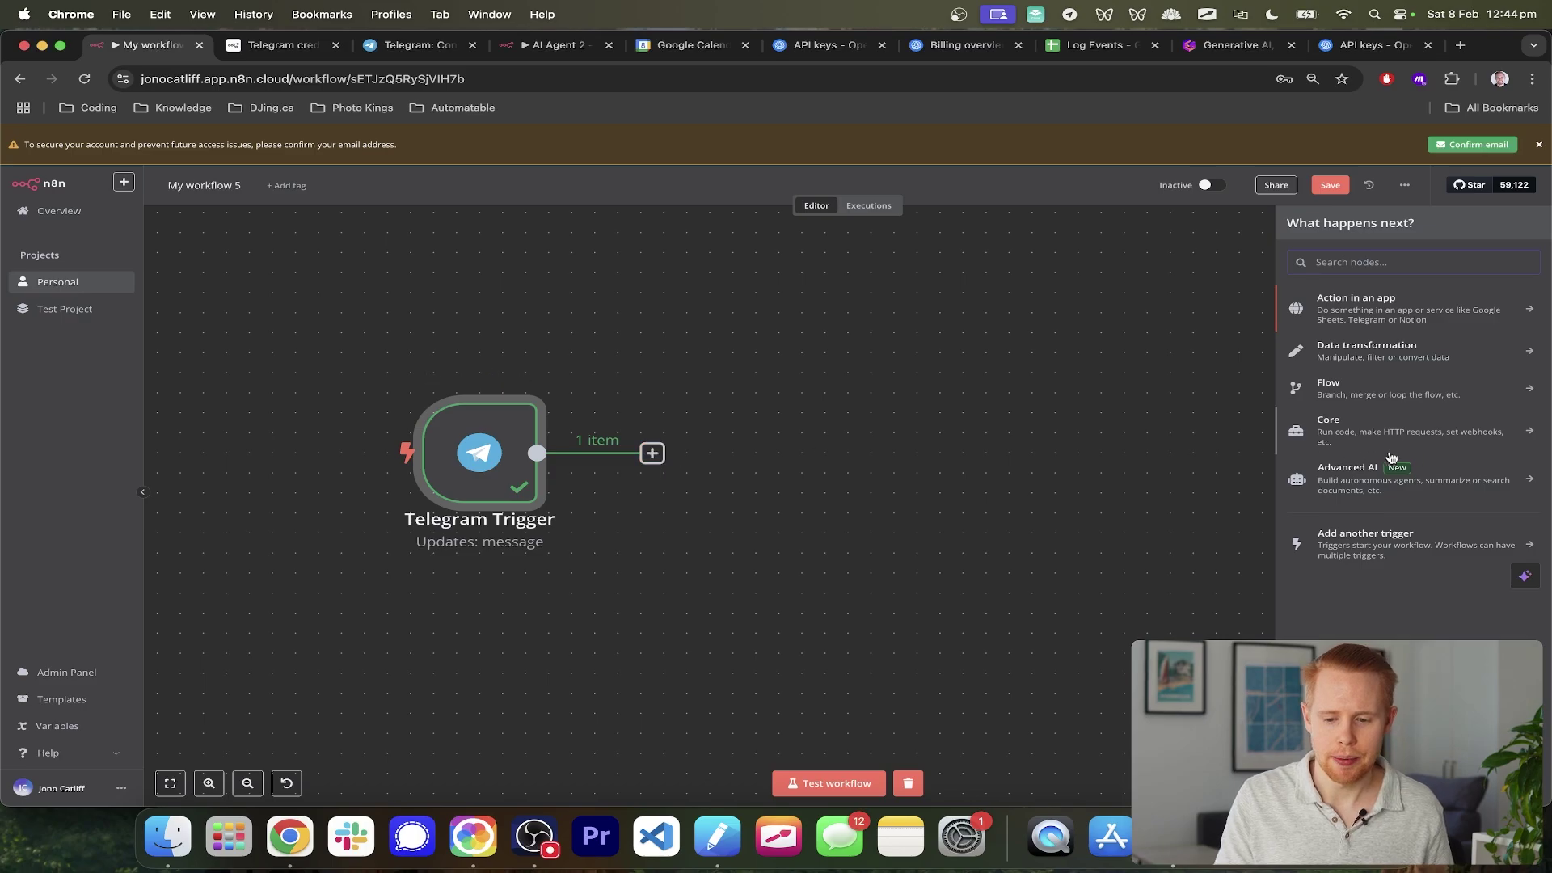
pyautogui.click(1361, 396)
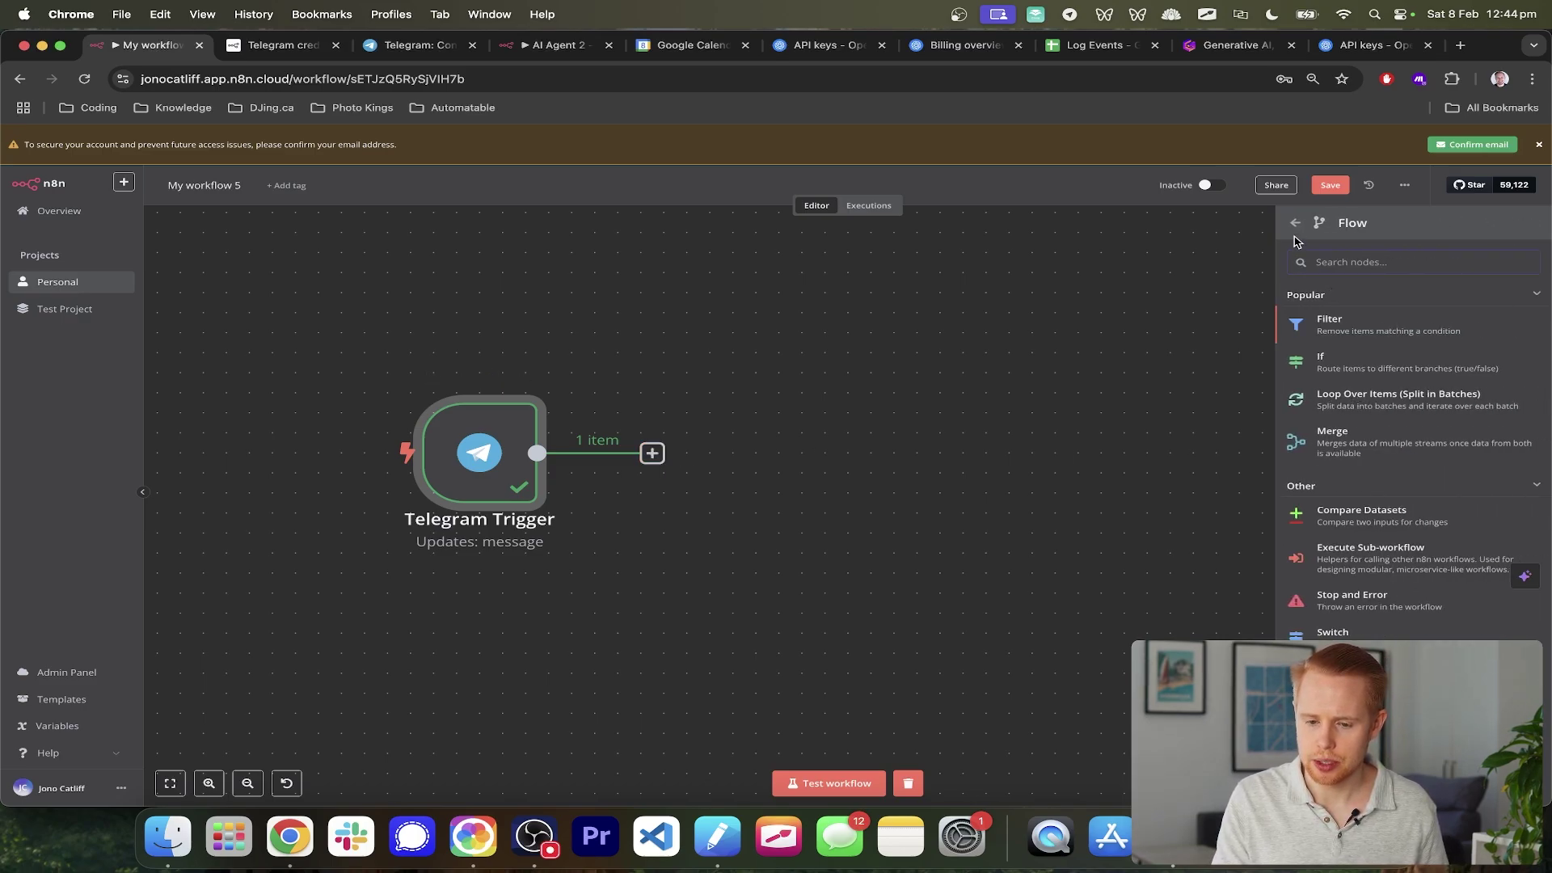
pyautogui.click(1335, 372)
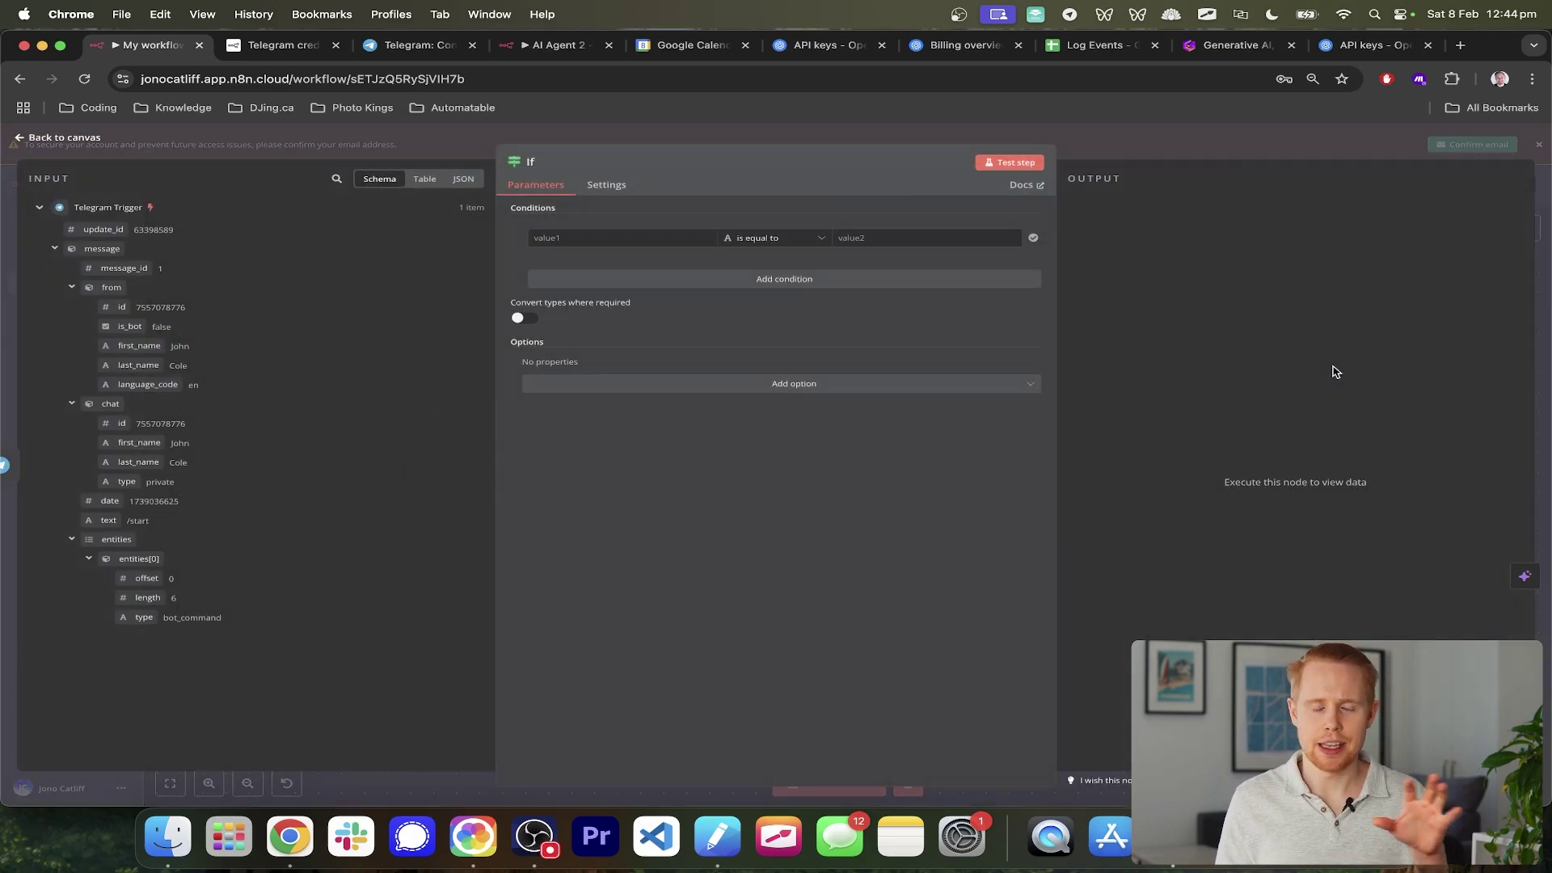
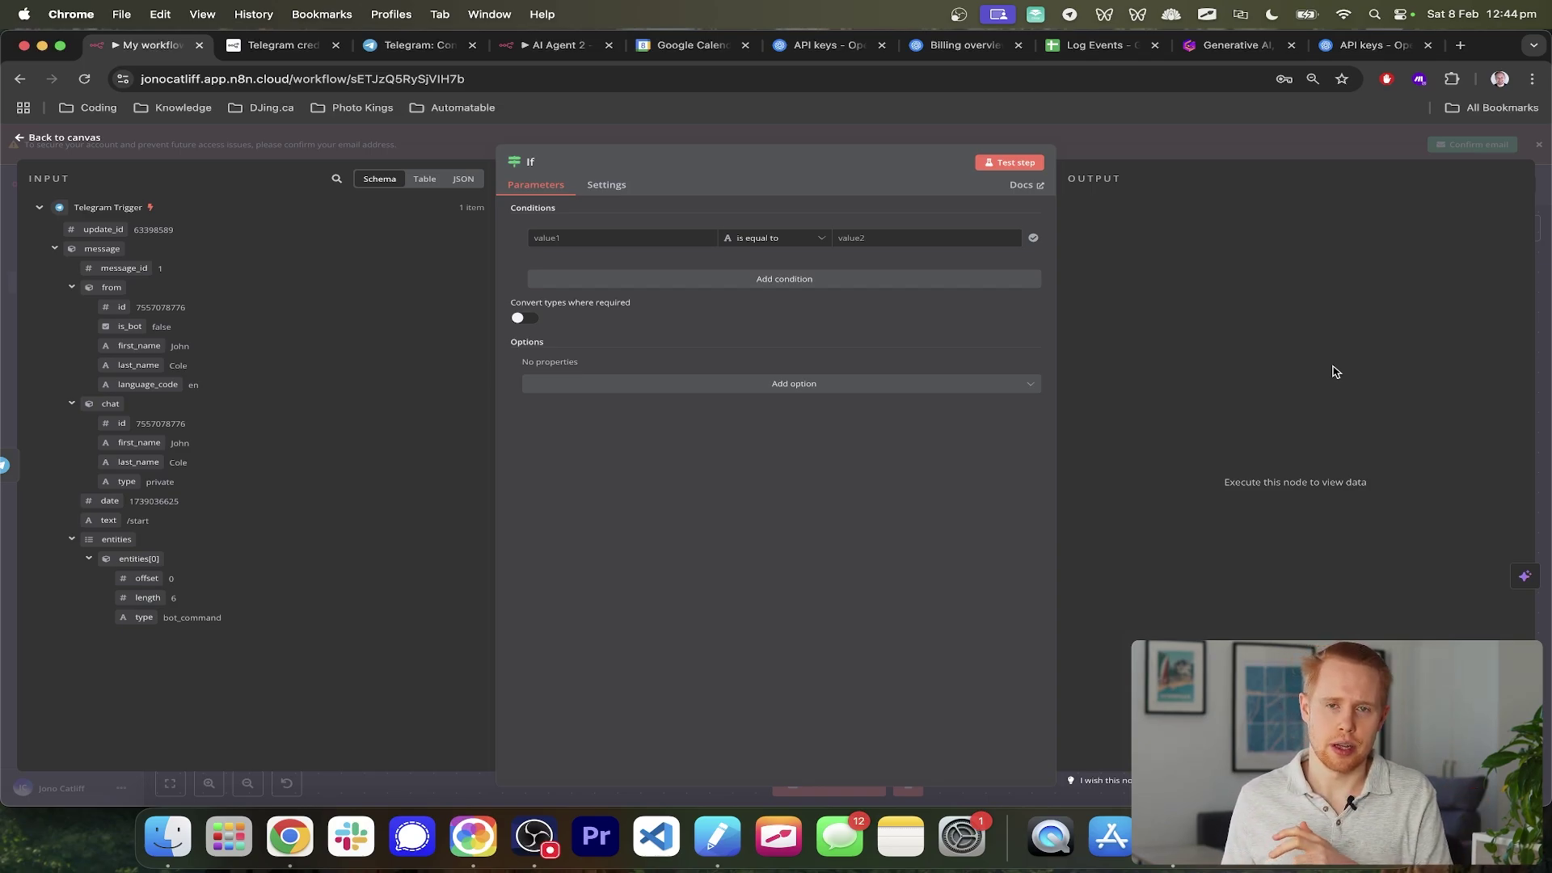
# - Start a test run and send the bot a voice note from Telegram
pyautogui.click(1536, 291)
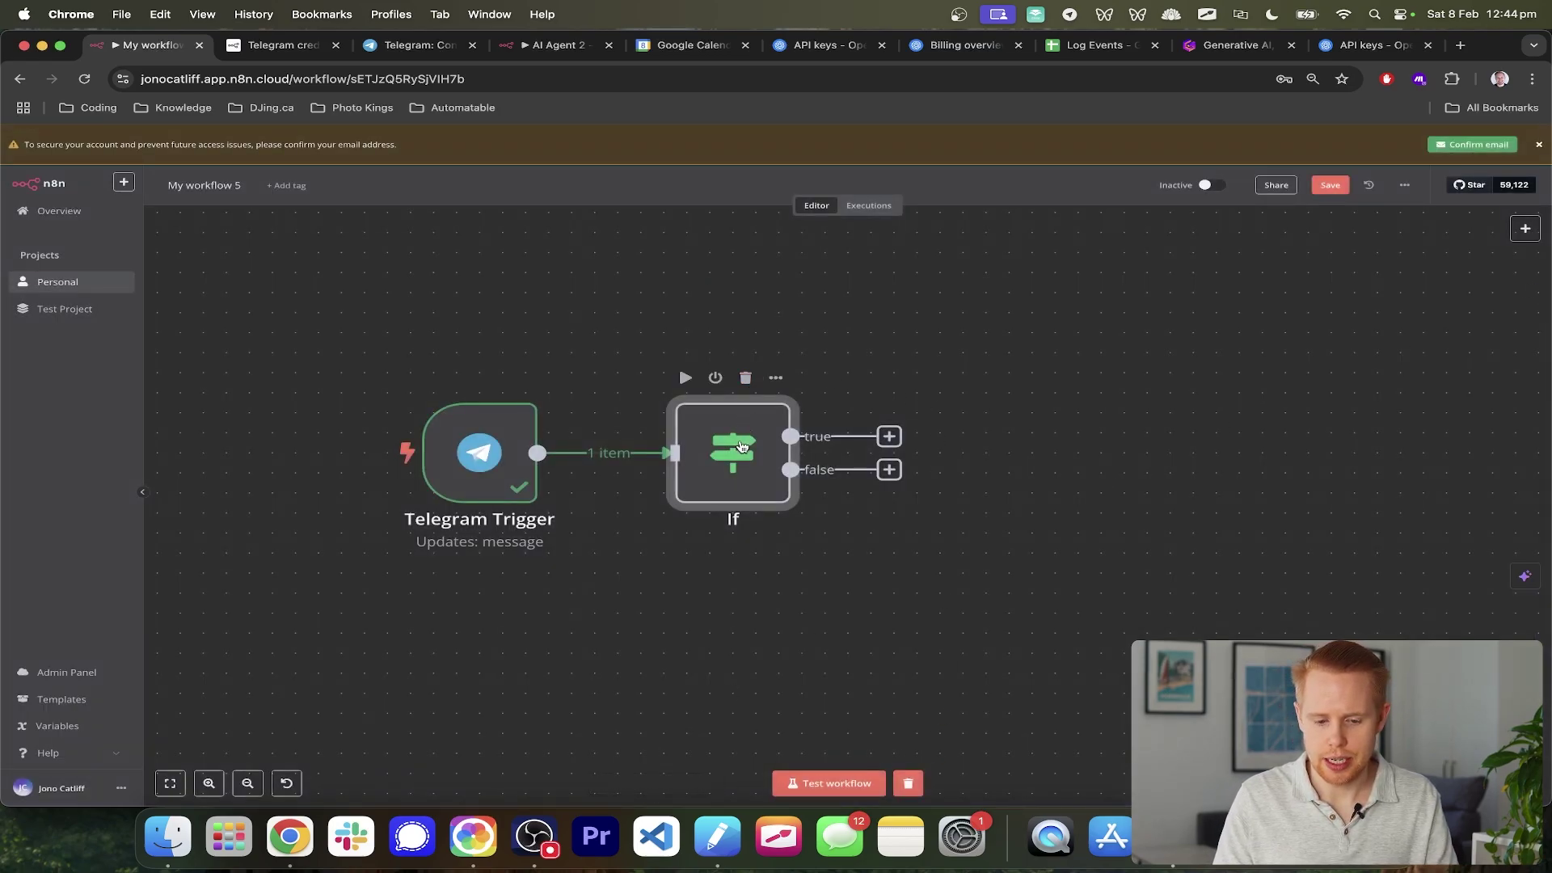
pyautogui.click(840, 782)
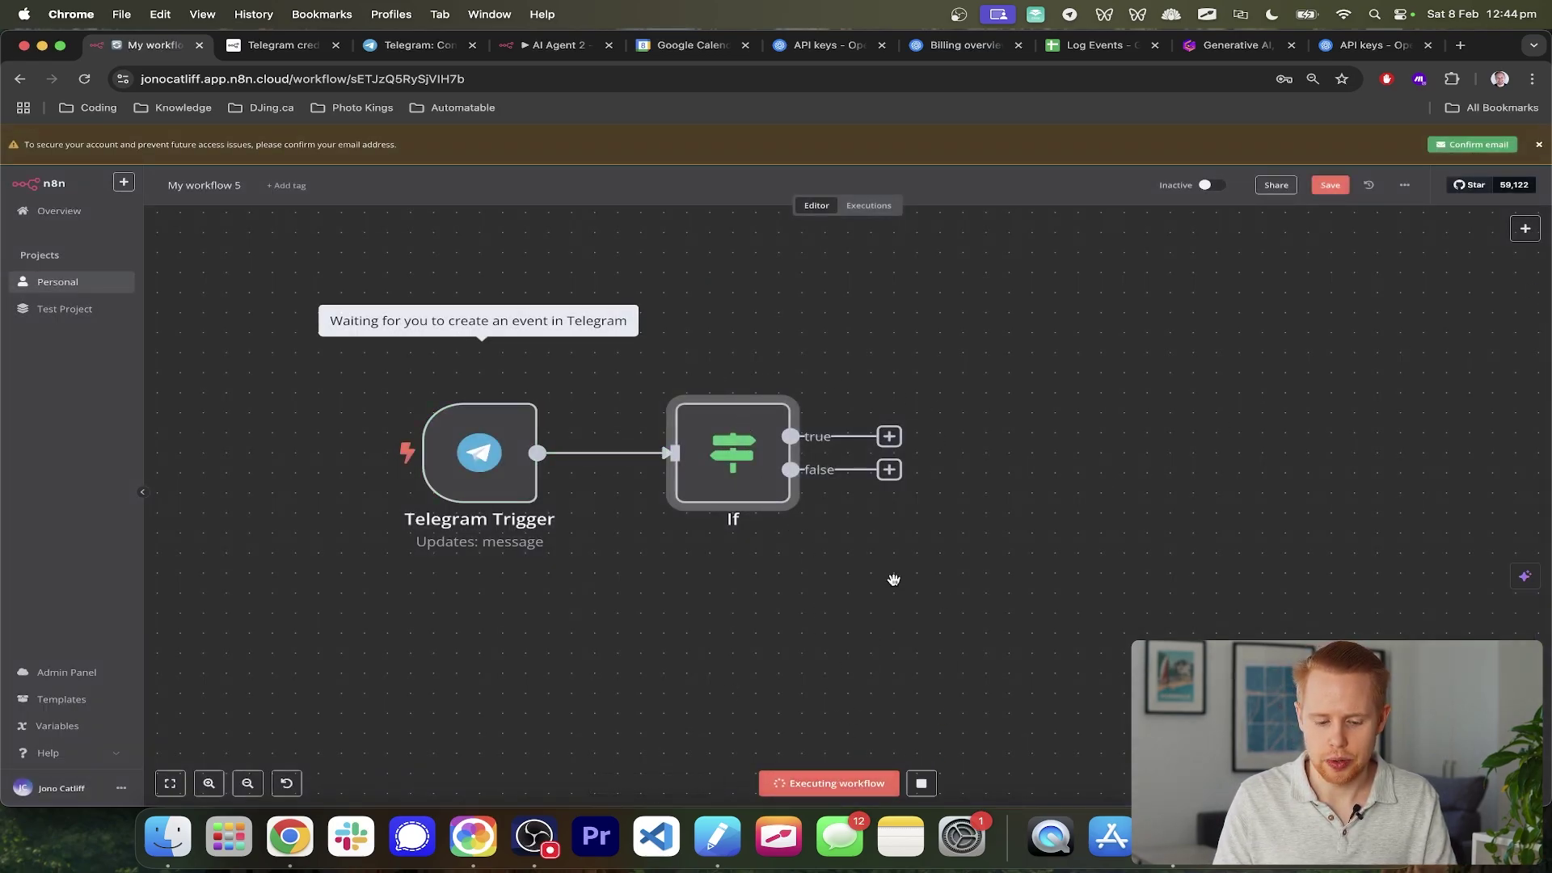
pyautogui.press('super+Tab')
pyautogui.press('Escape')
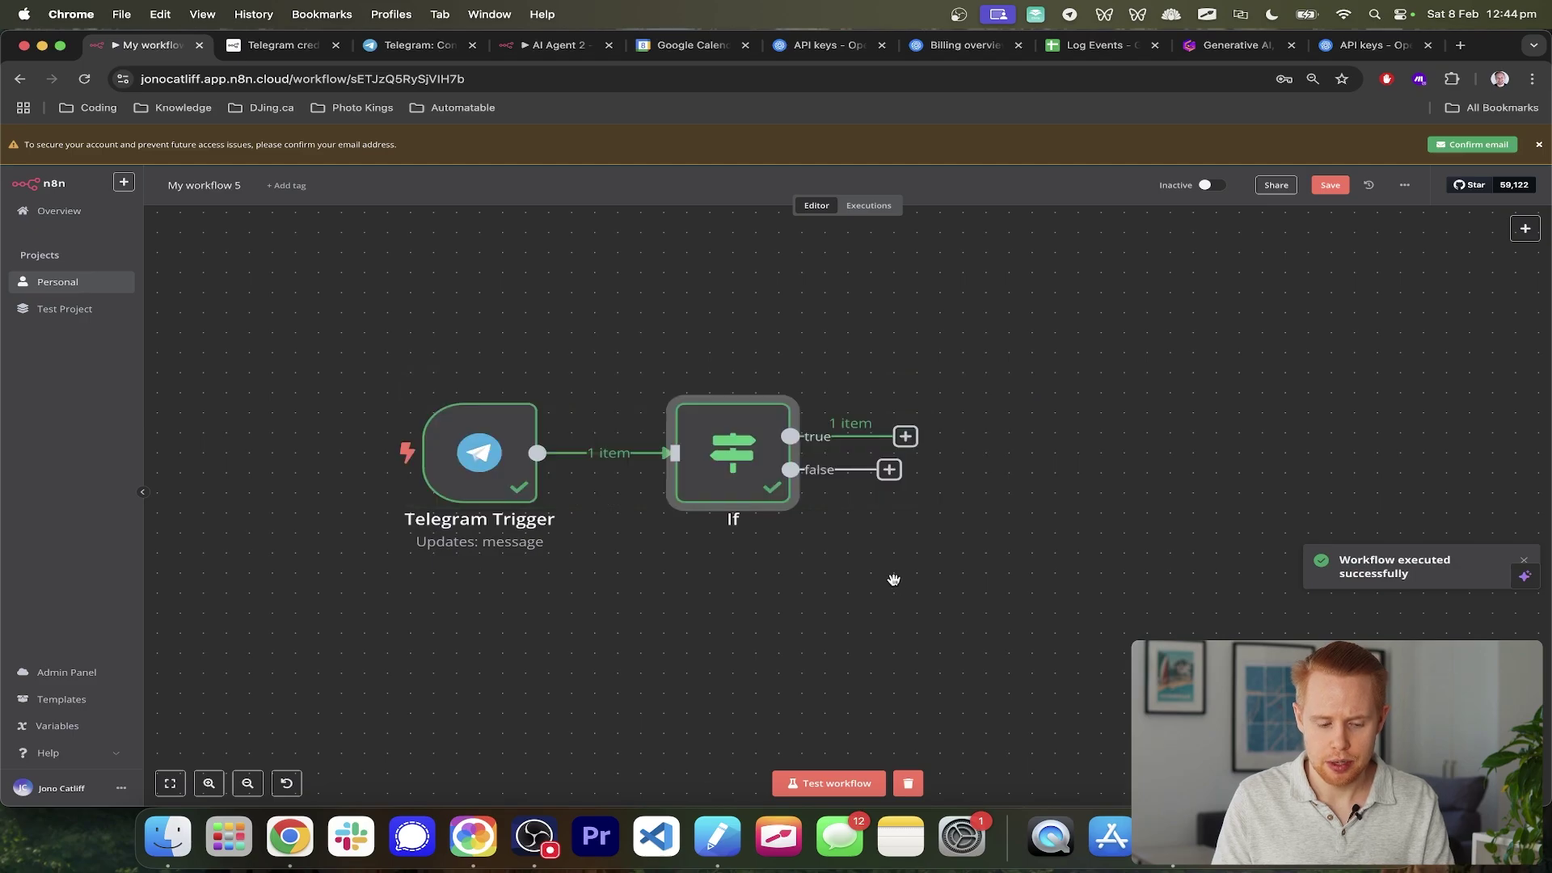
pyautogui.click(841, 783)
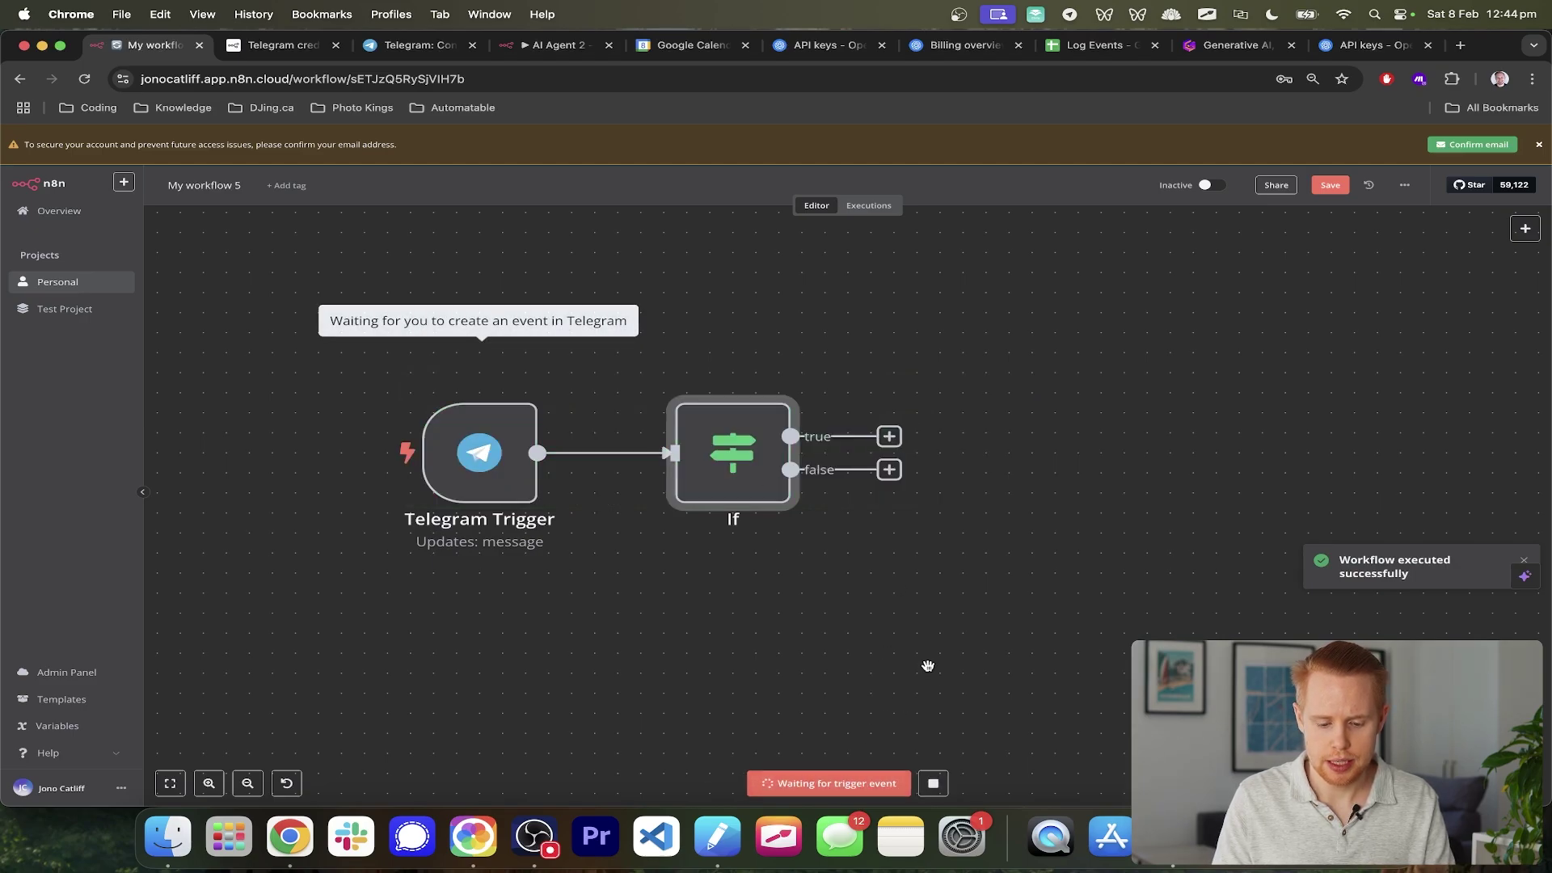
pyautogui.press('super+Tab')
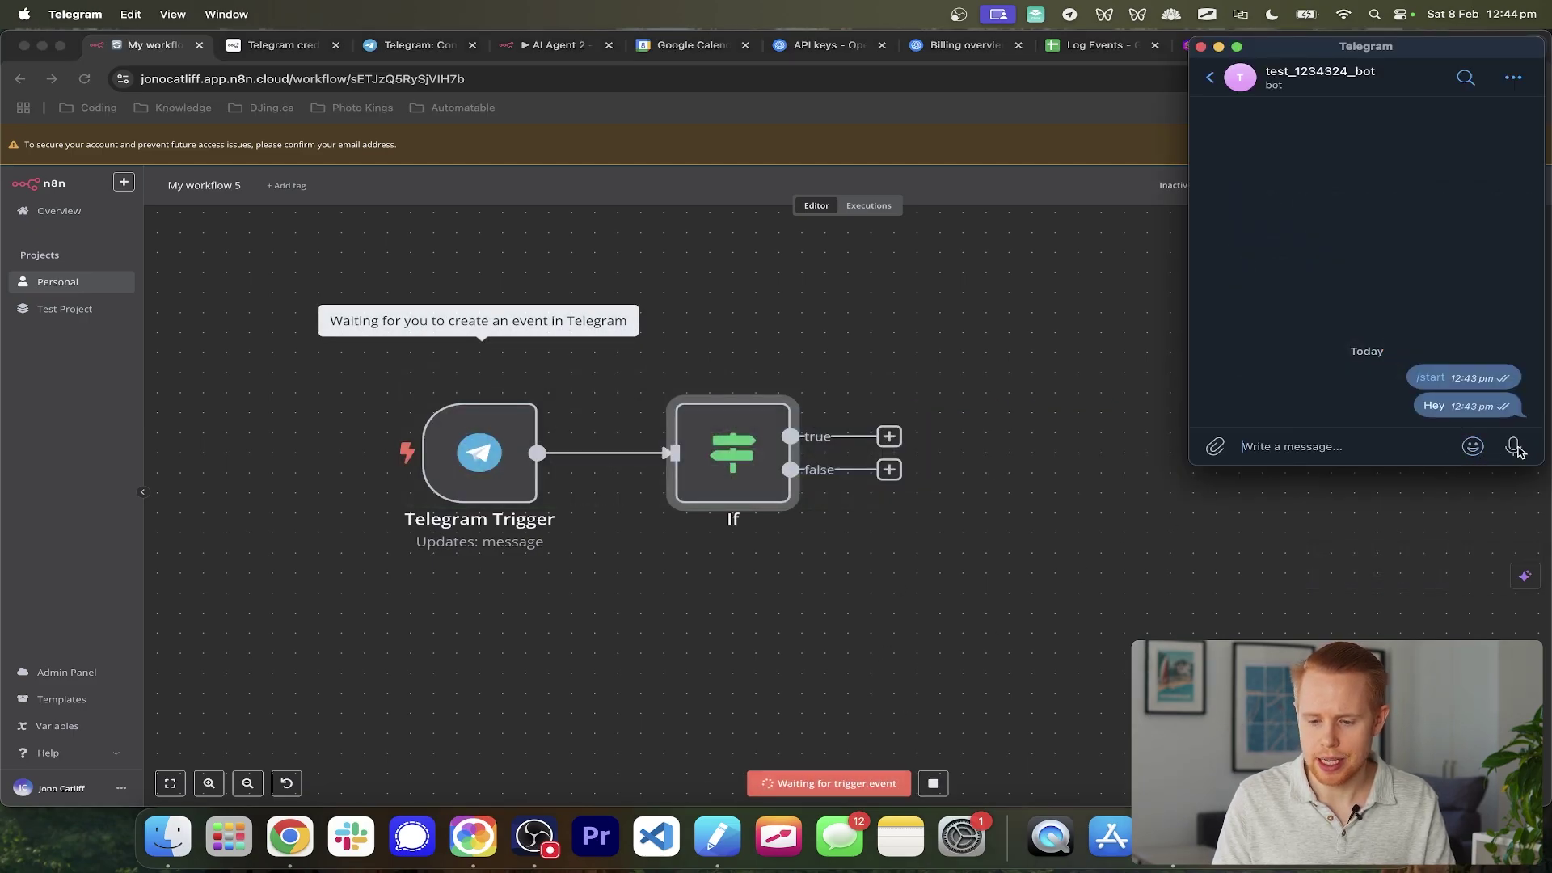
pyautogui.moveTo(1515, 450); pyautogui.dragTo(1513, 447)
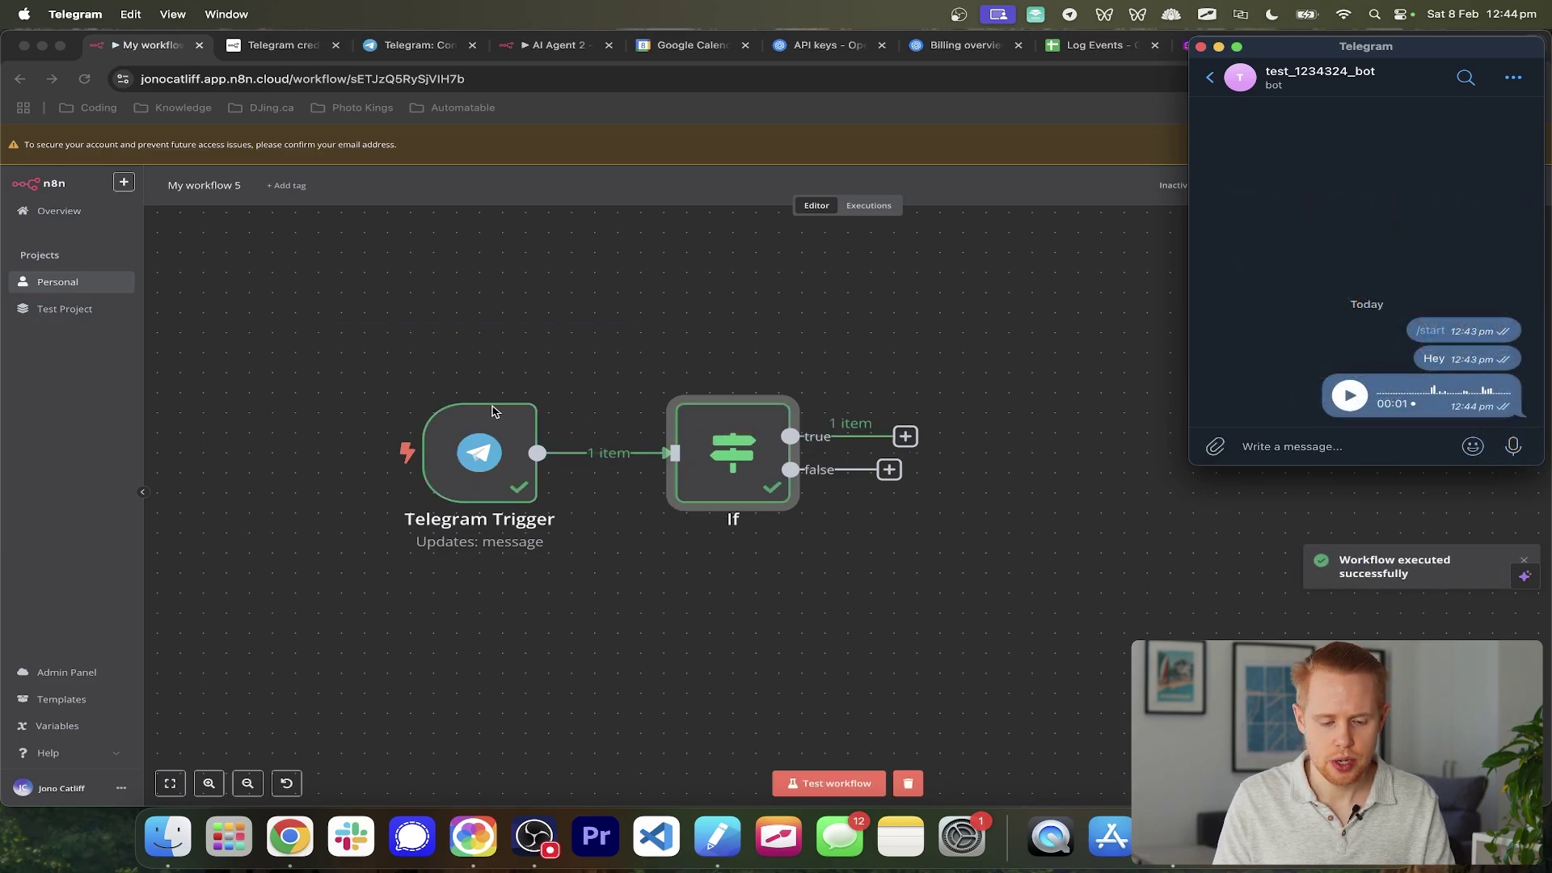
pyautogui.click(576, 340)
# - Inspect the voice file_id in the Telegram Trigger output, then open the If node
pyautogui.doubleClick(473, 482)
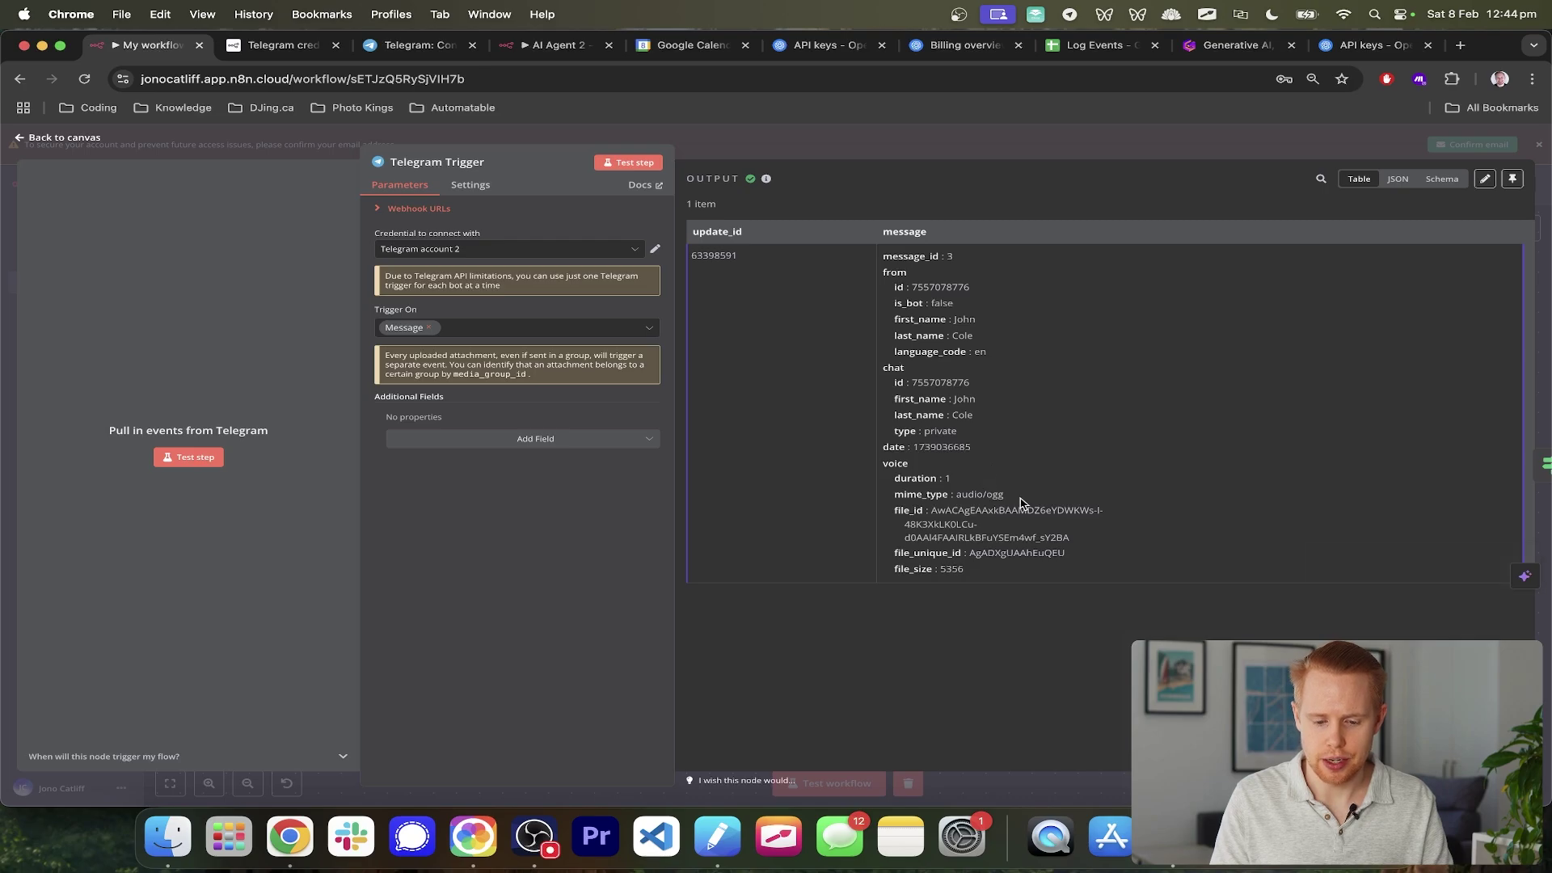
pyautogui.moveTo(1010, 495); pyautogui.dragTo(958, 494)
pyautogui.doubleClick(967, 524)
pyautogui.tripleClick(967, 524)
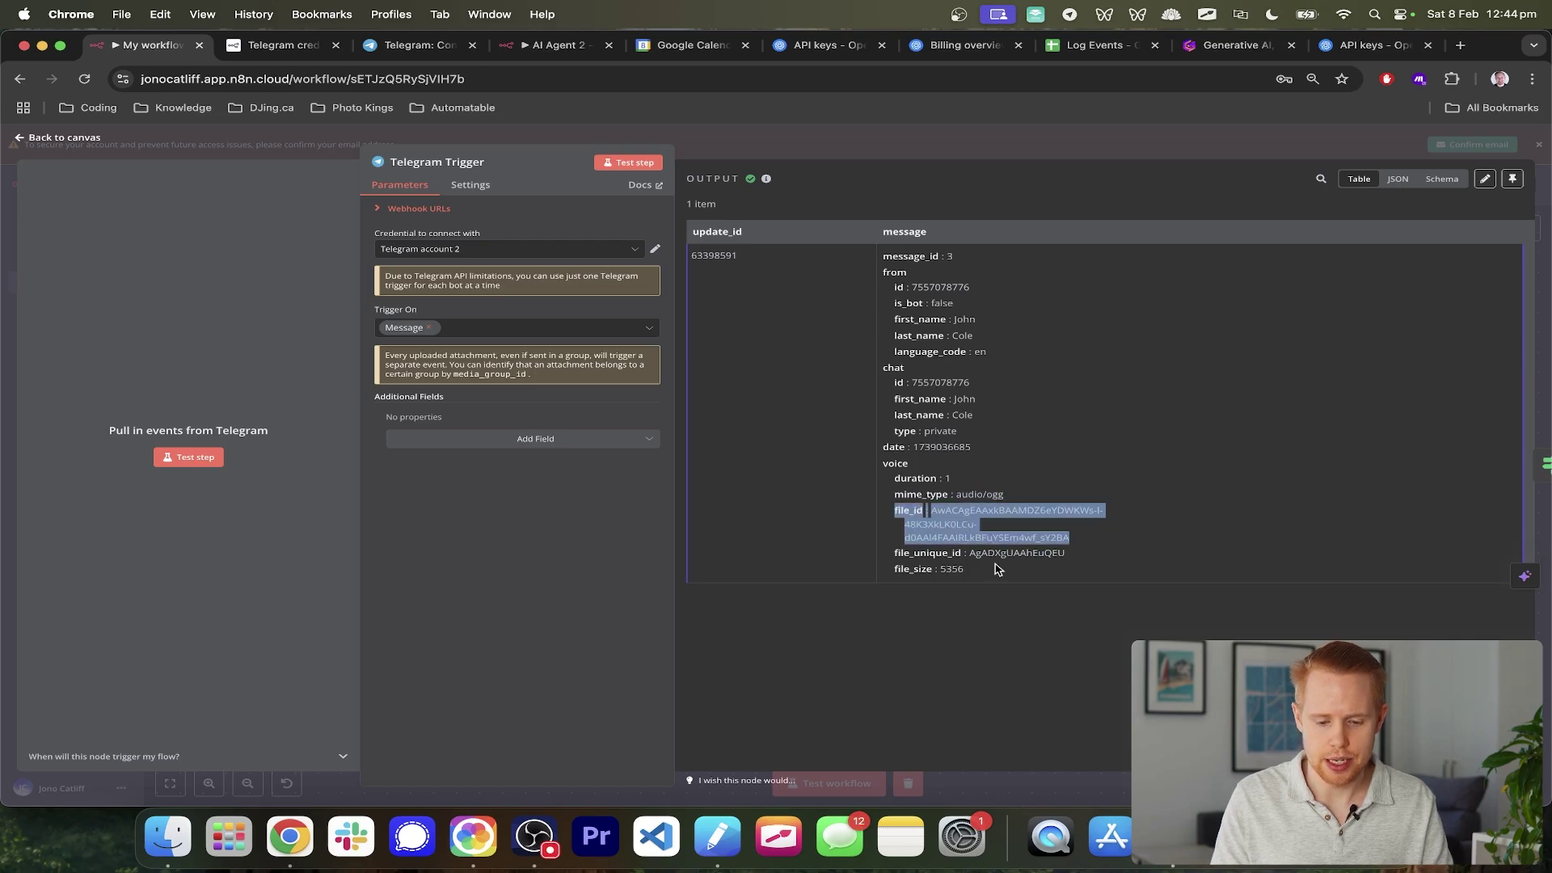
pyautogui.press('Escape')
pyautogui.doubleClick(748, 431)
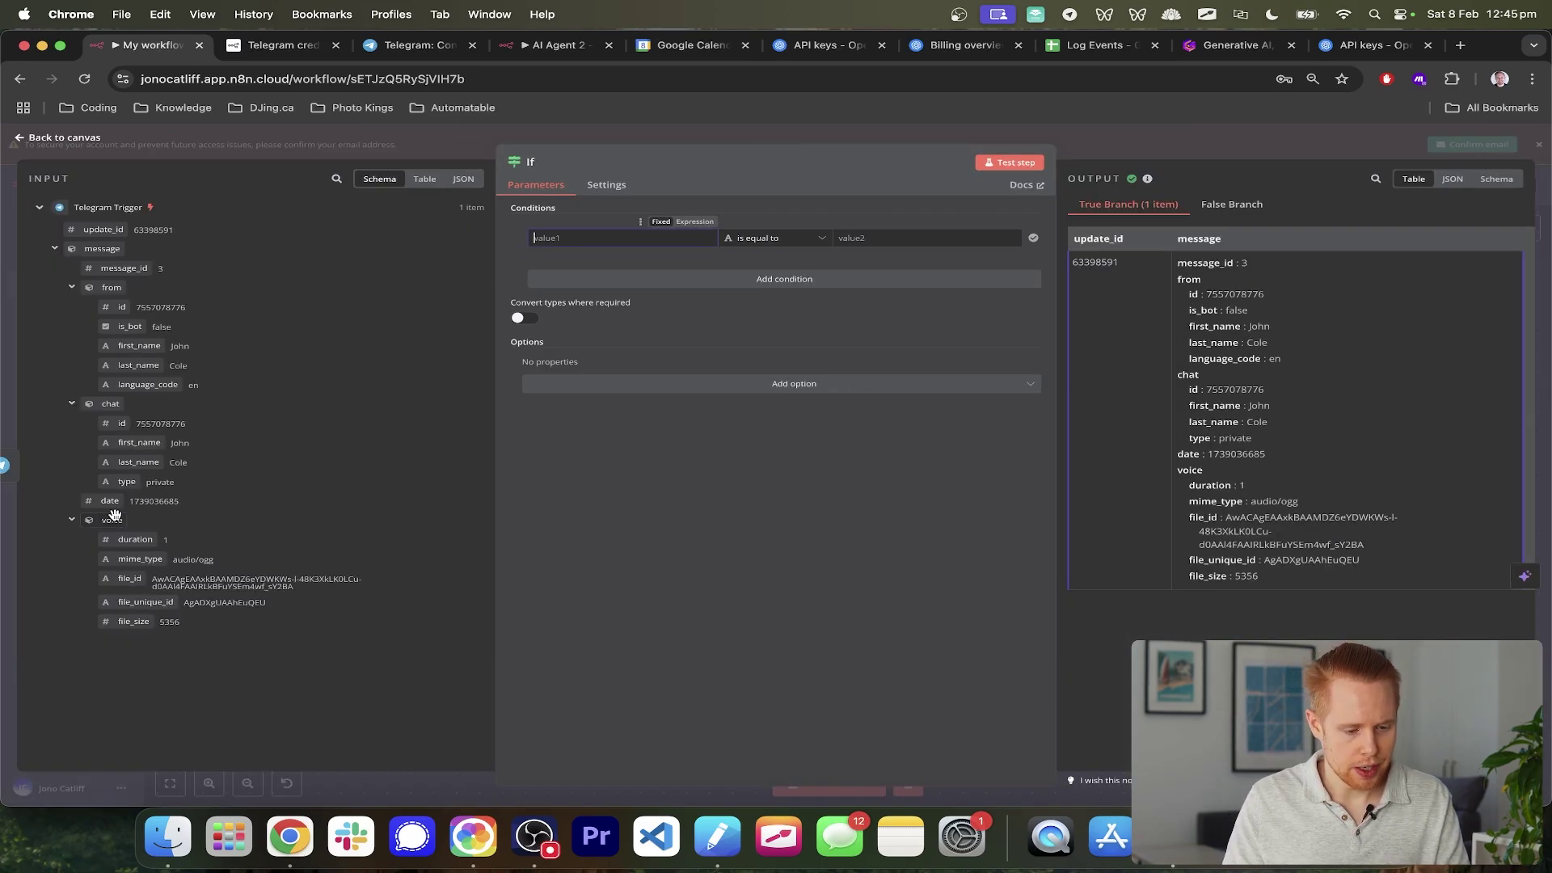
# - Set the If condition to {{ $json.message.voice }} with the Object > exists operator
pyautogui.moveTo(112, 520); pyautogui.dragTo(558, 243)
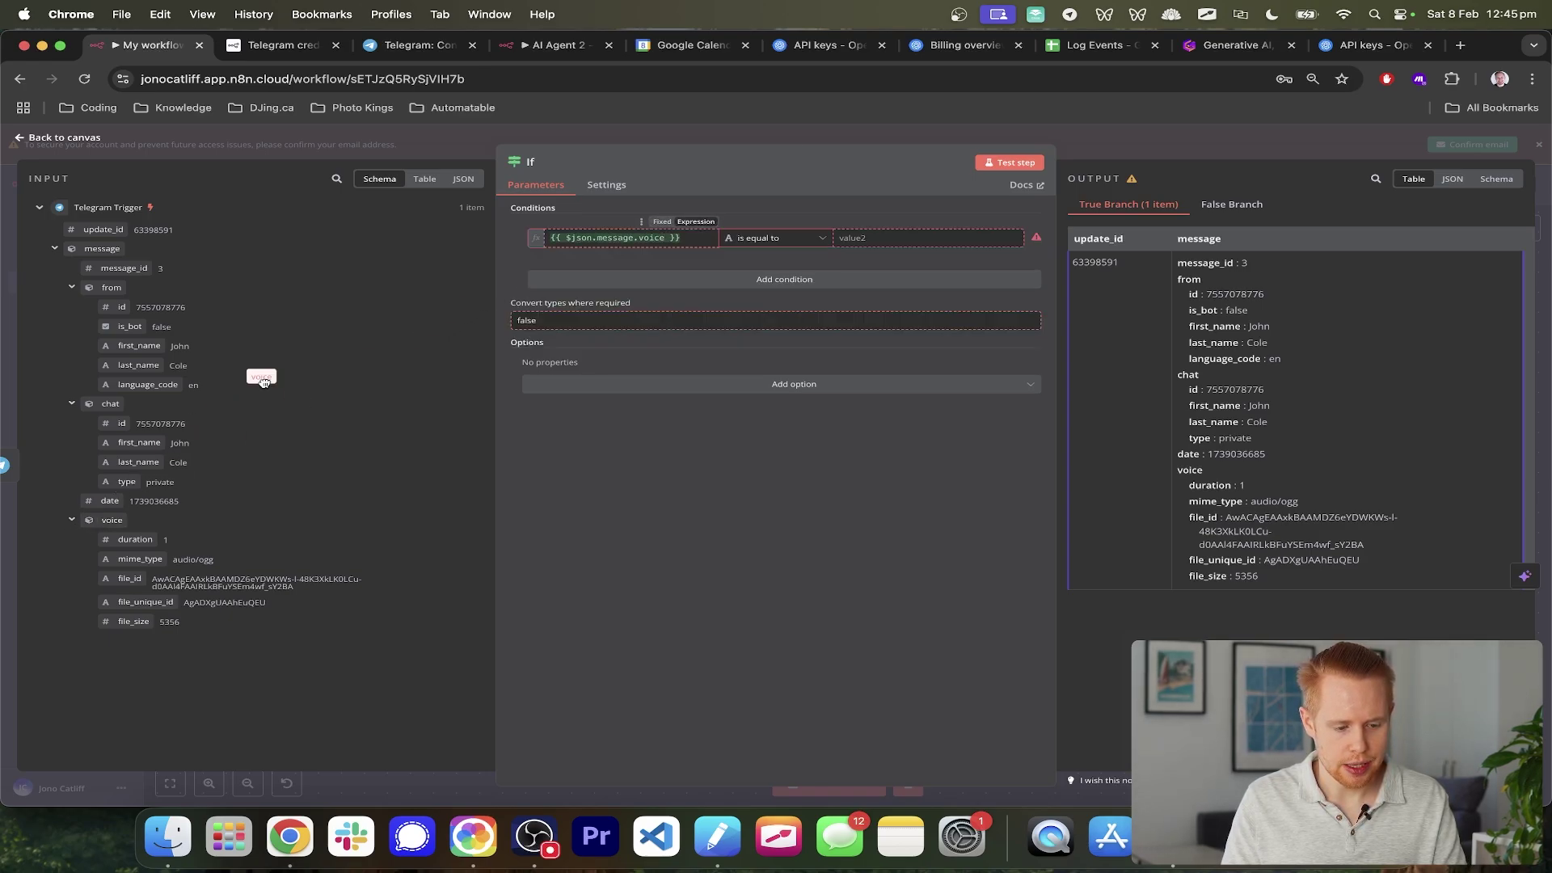
pyautogui.click(260, 377)
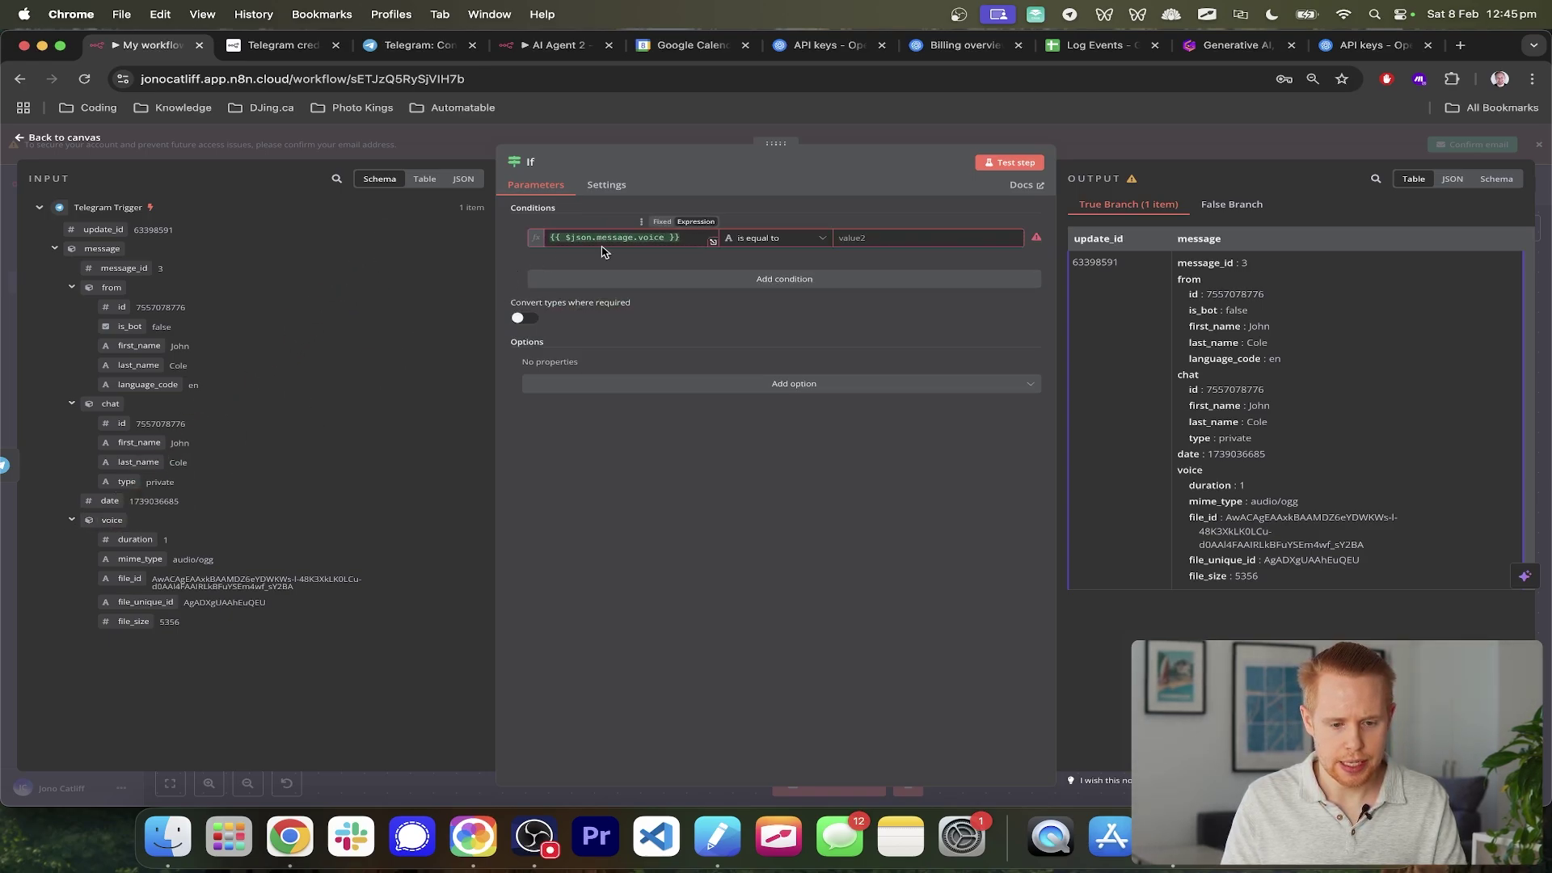
pyautogui.scroll(5, 550, 236)
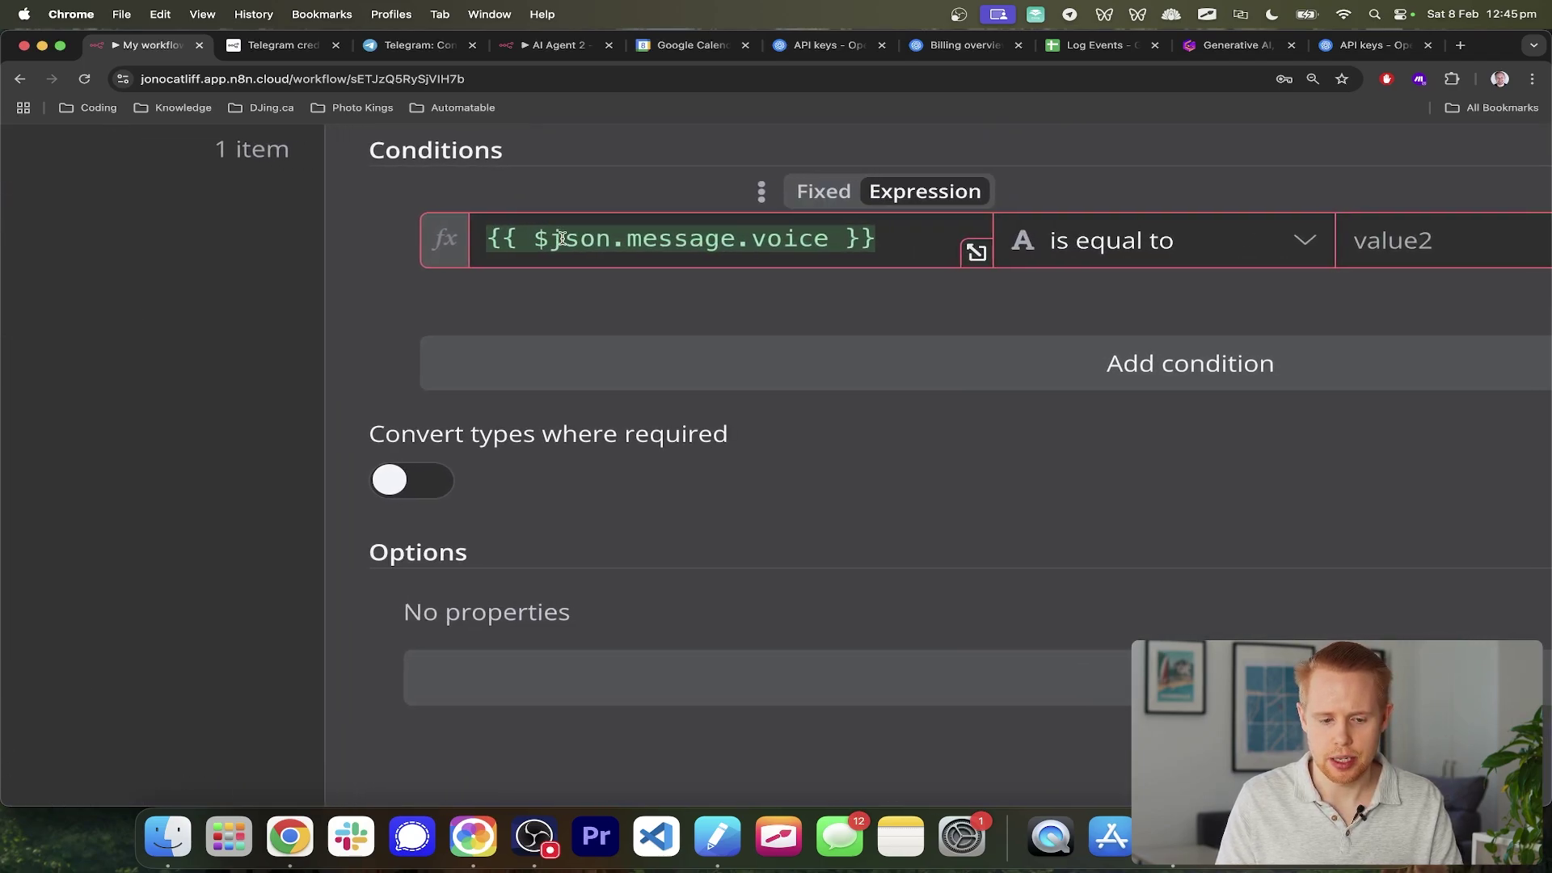
pyautogui.scroll(-5, 787, 239)
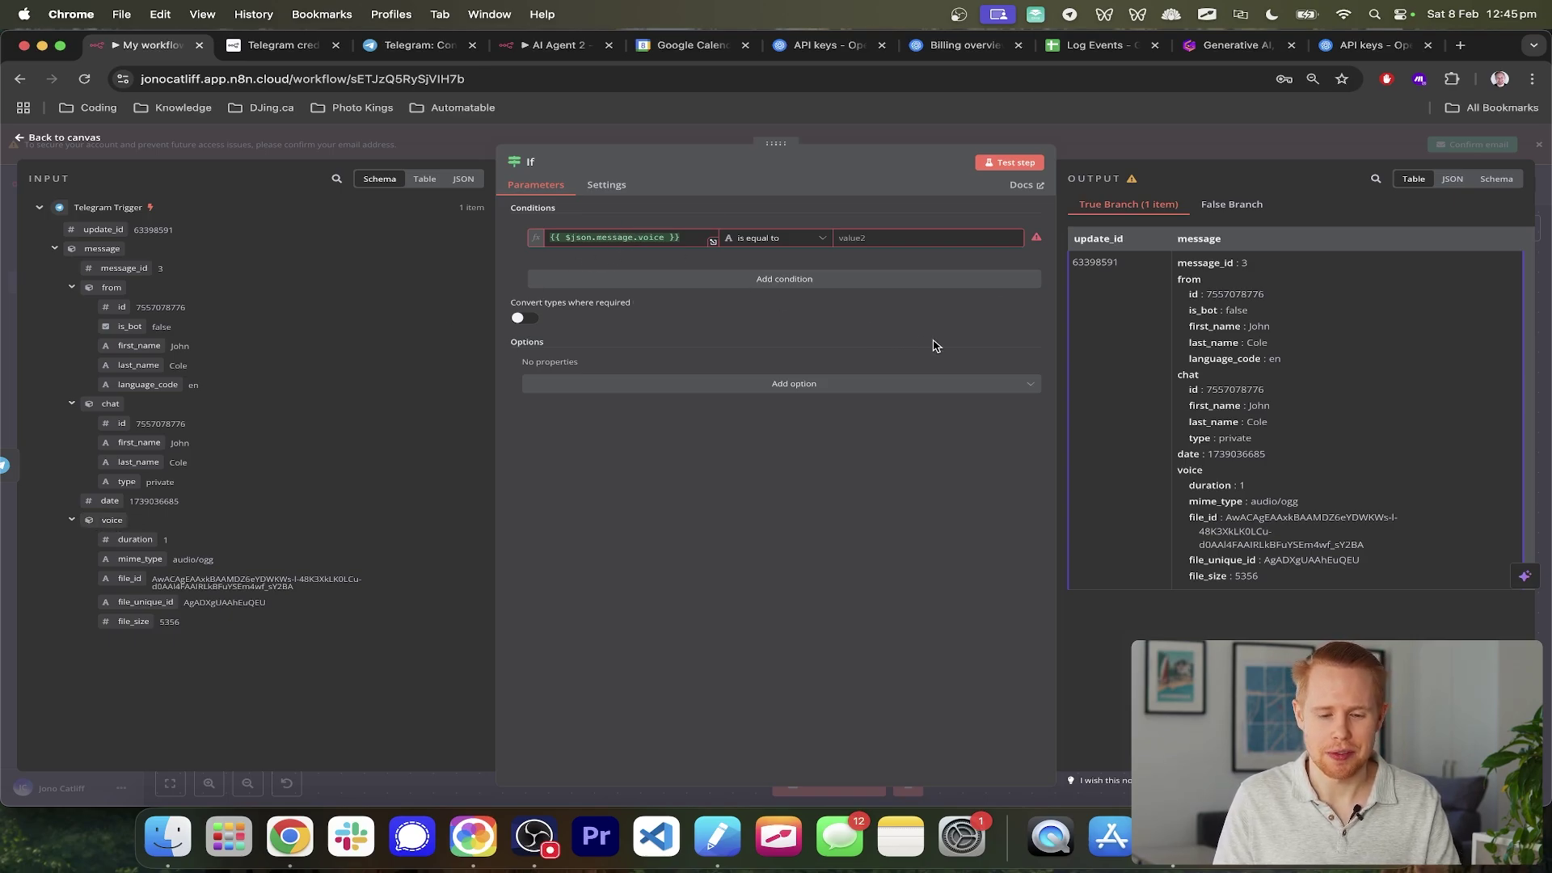
pyautogui.click(780, 239)
pyautogui.moveTo(799, 378)
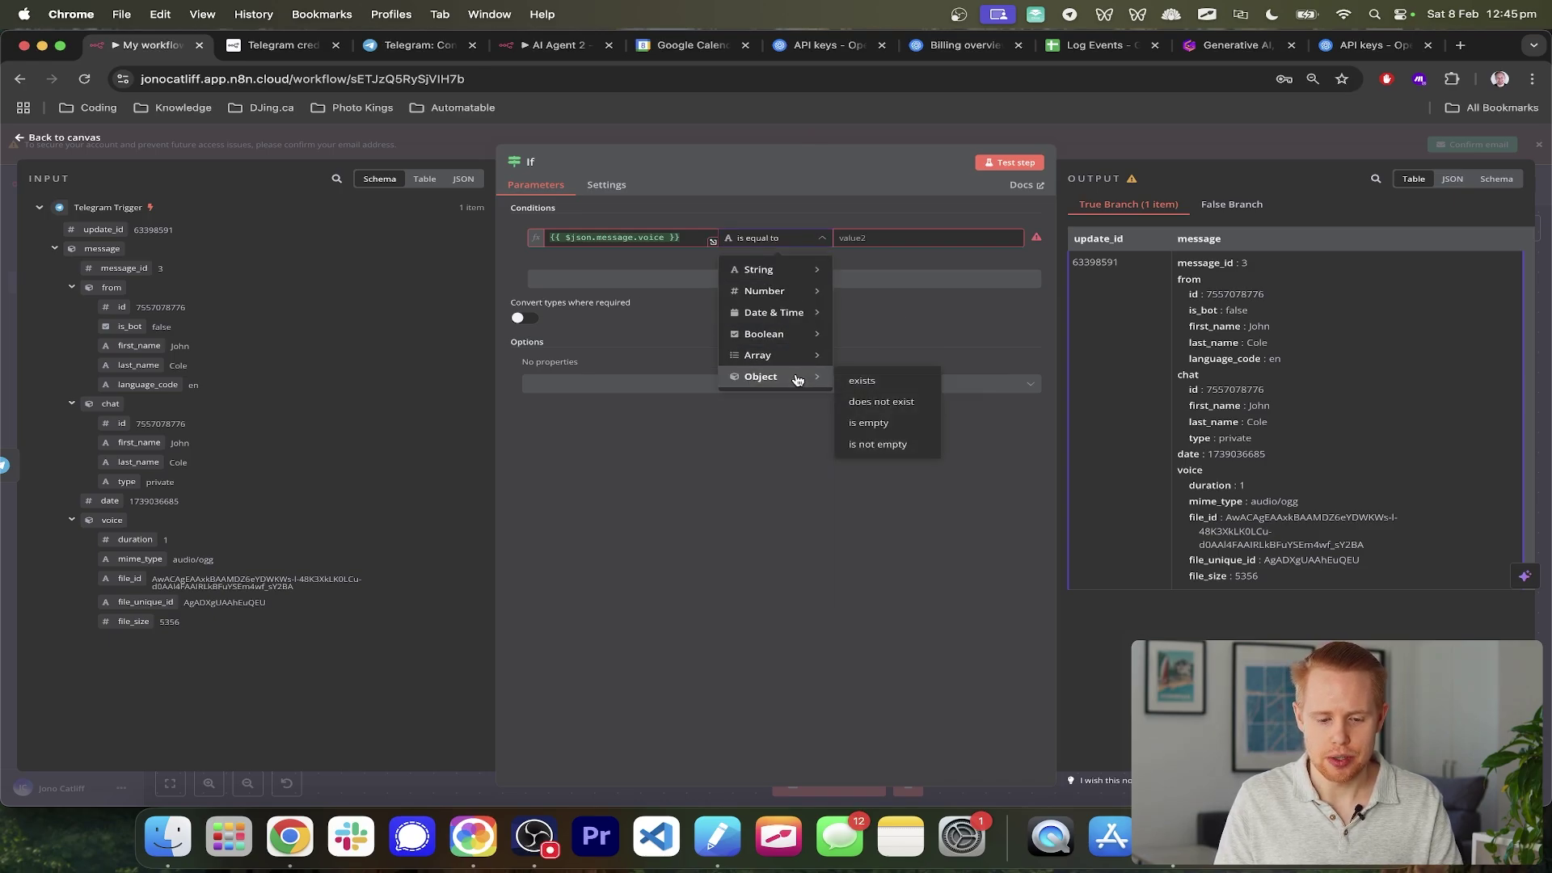
pyautogui.click(871, 380)
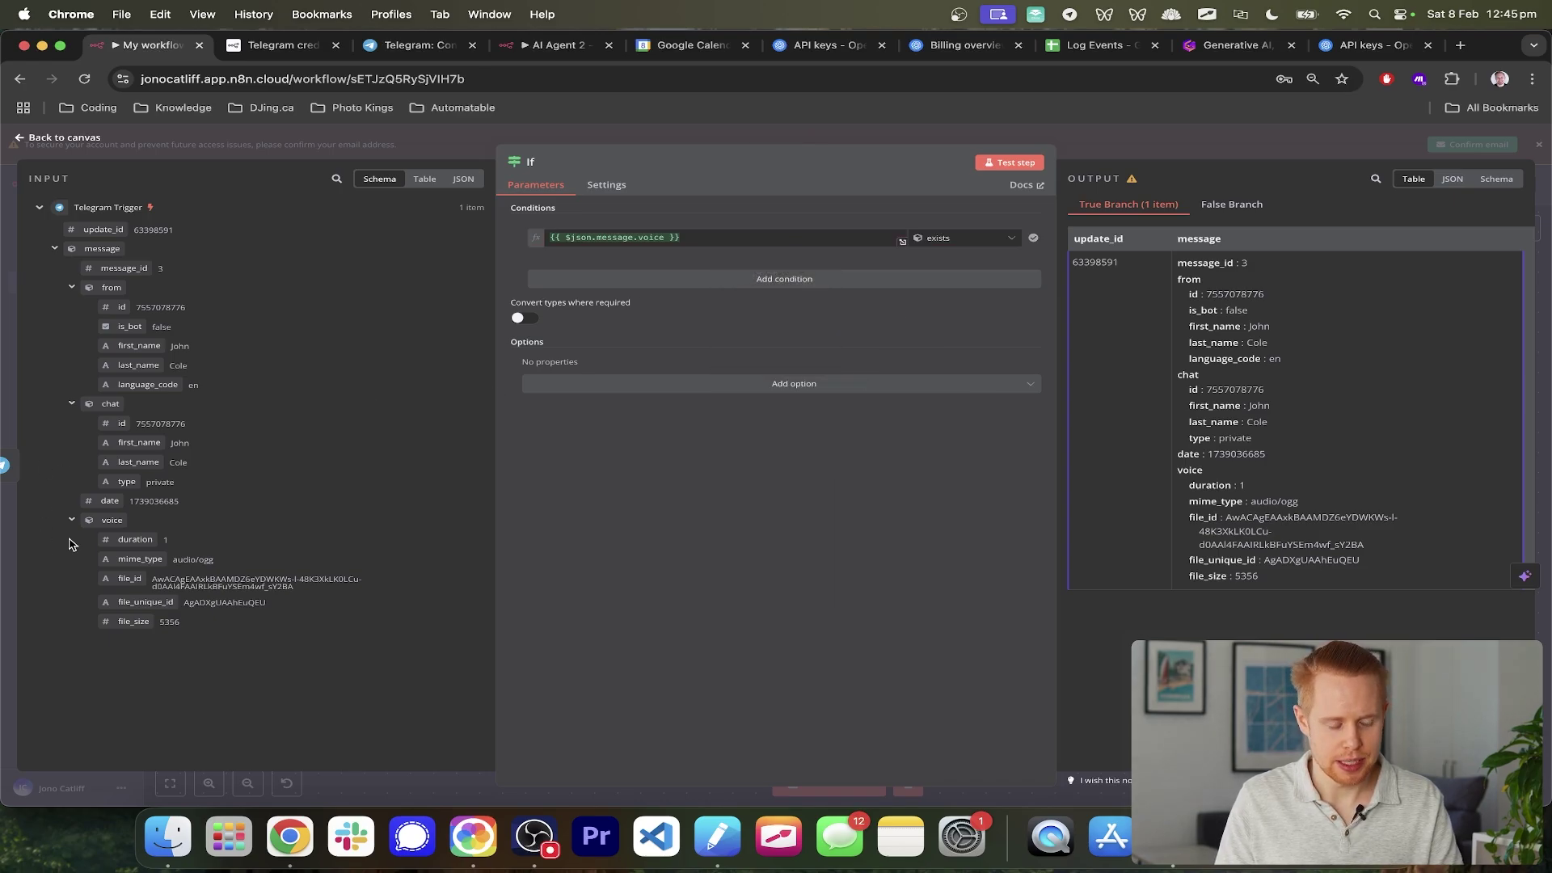
pyautogui.scroll(10, 76, 533)
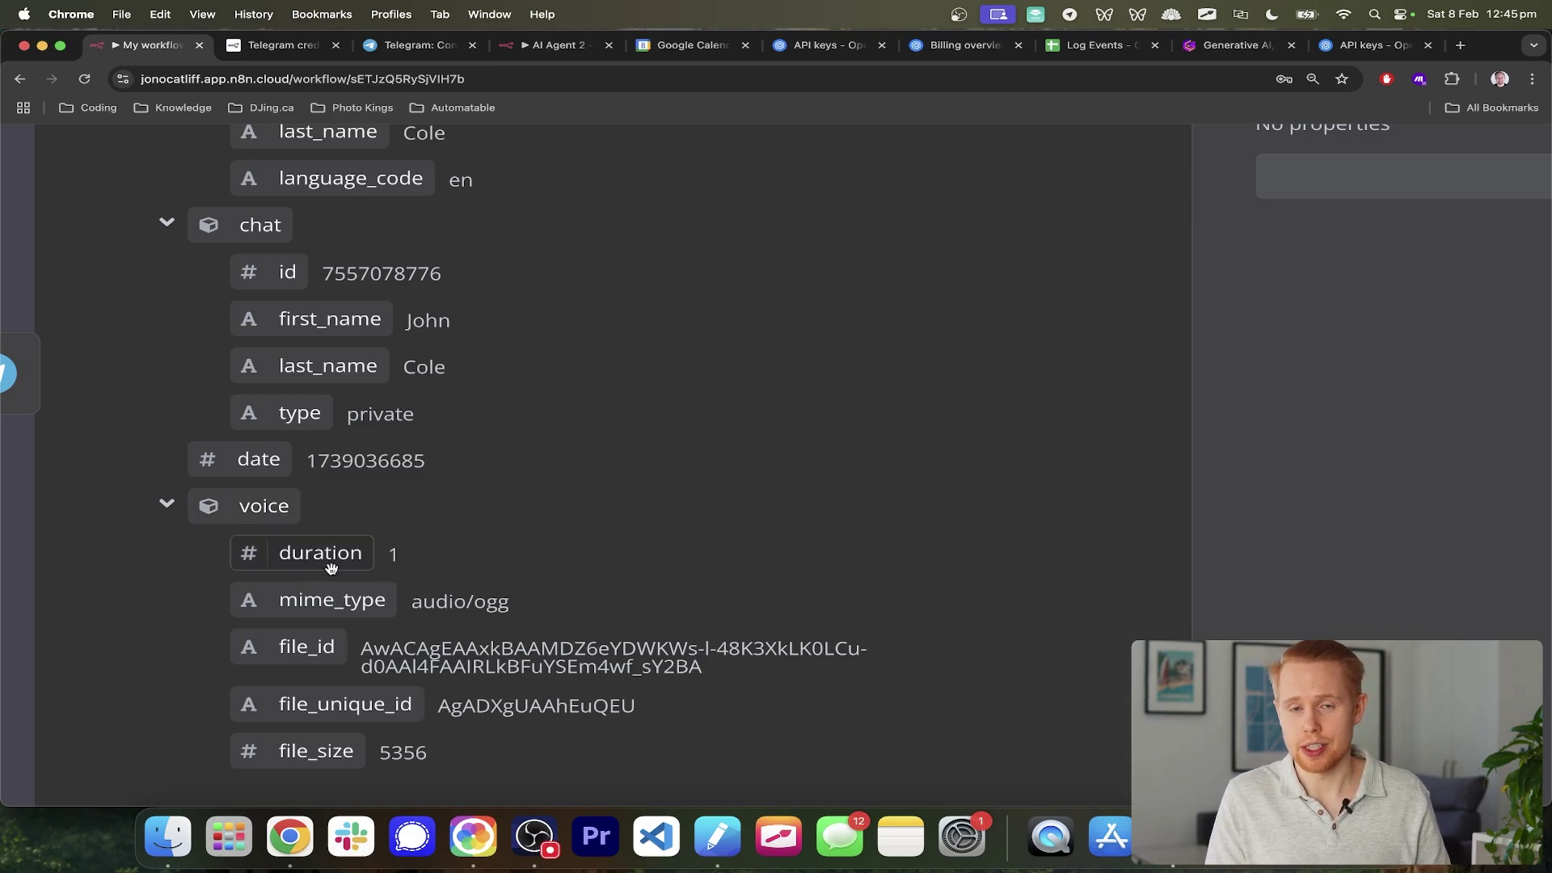
pyautogui.scroll(-5, 331, 568)
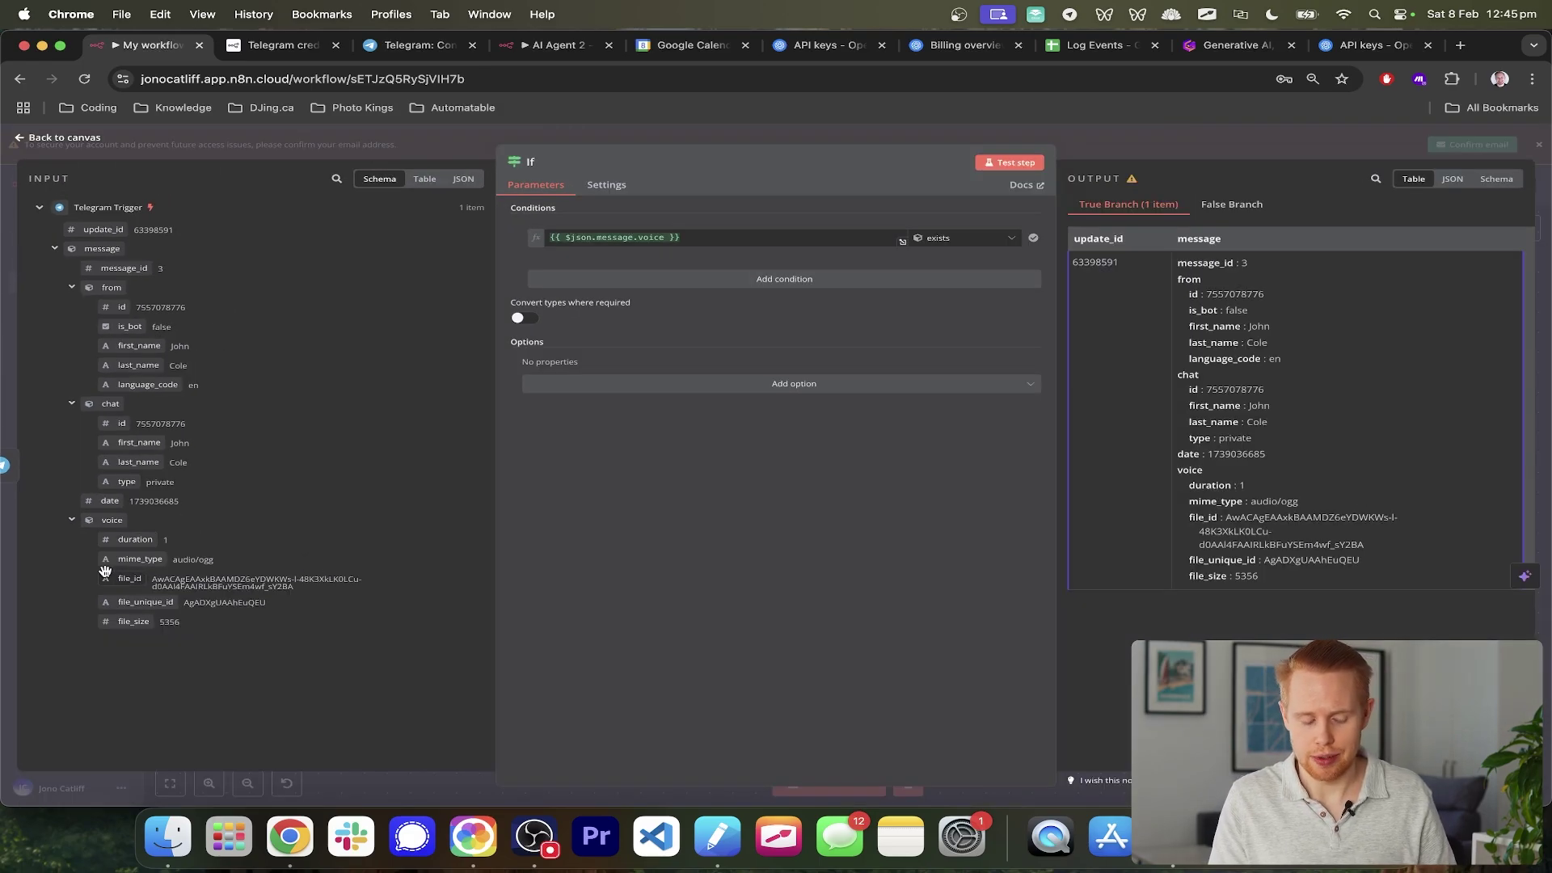
pyautogui.scroll(4, 105, 571)
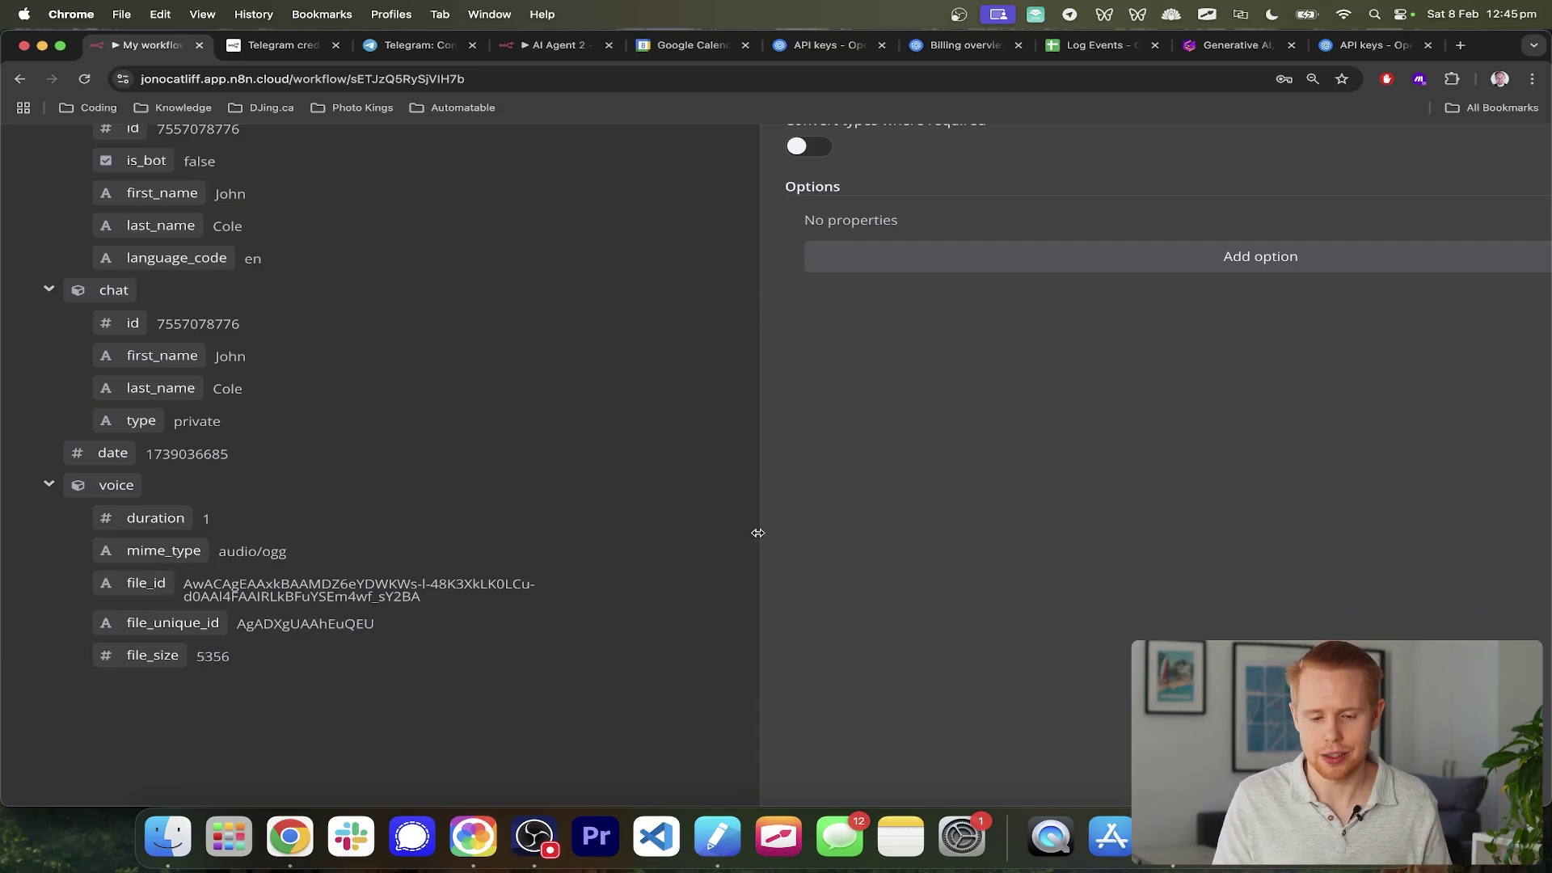
pyautogui.scroll(-5, 757, 533)
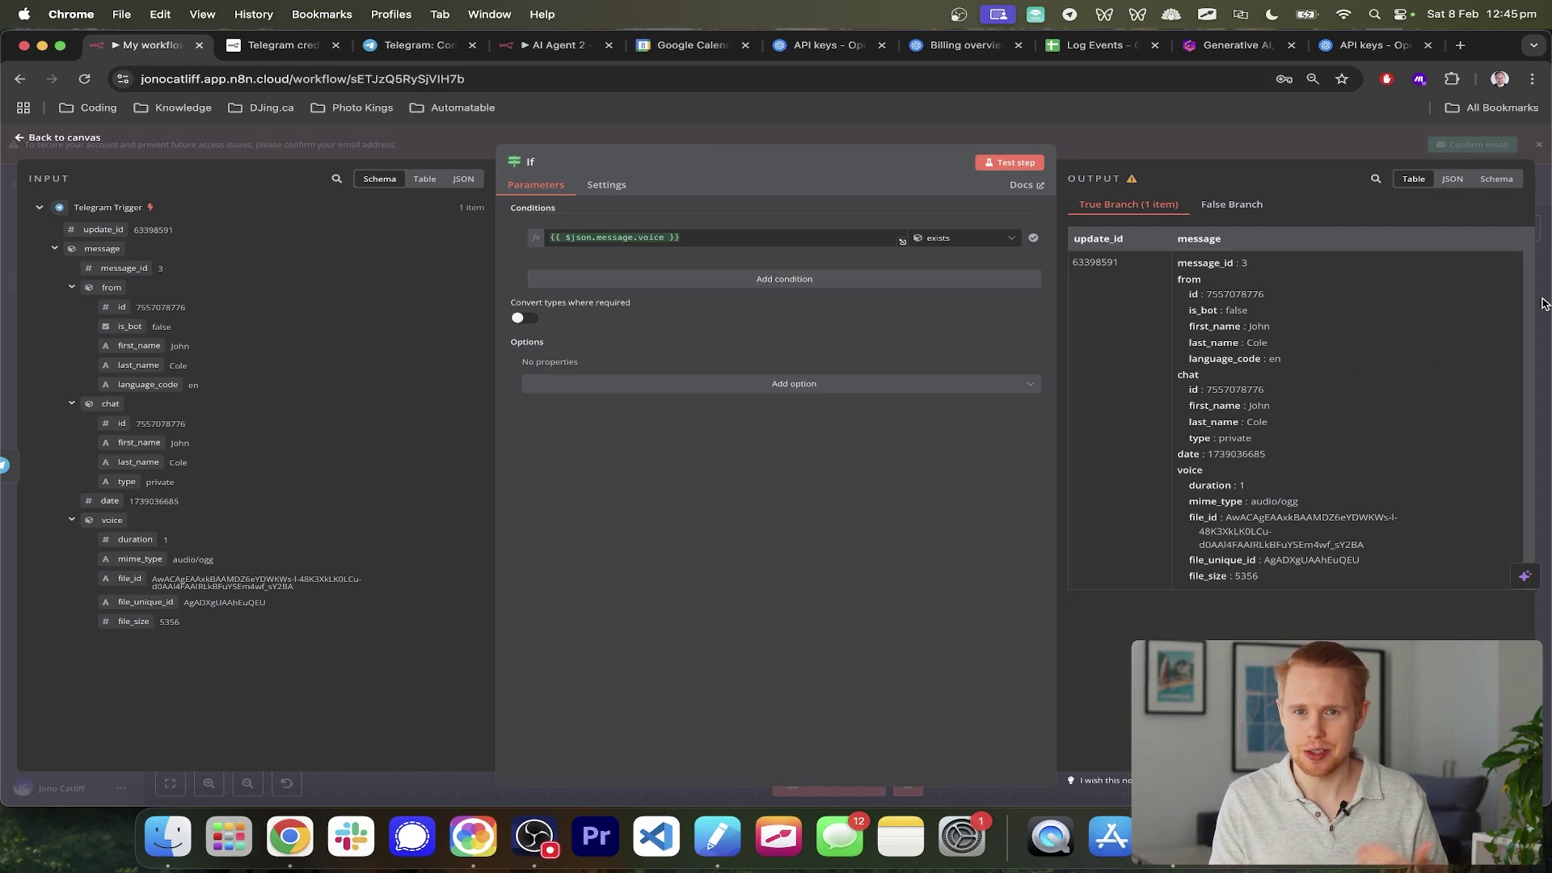
# - Reopen the If node to confirm the voice-exists condition, then return to the canvas
pyautogui.click(1544, 303)
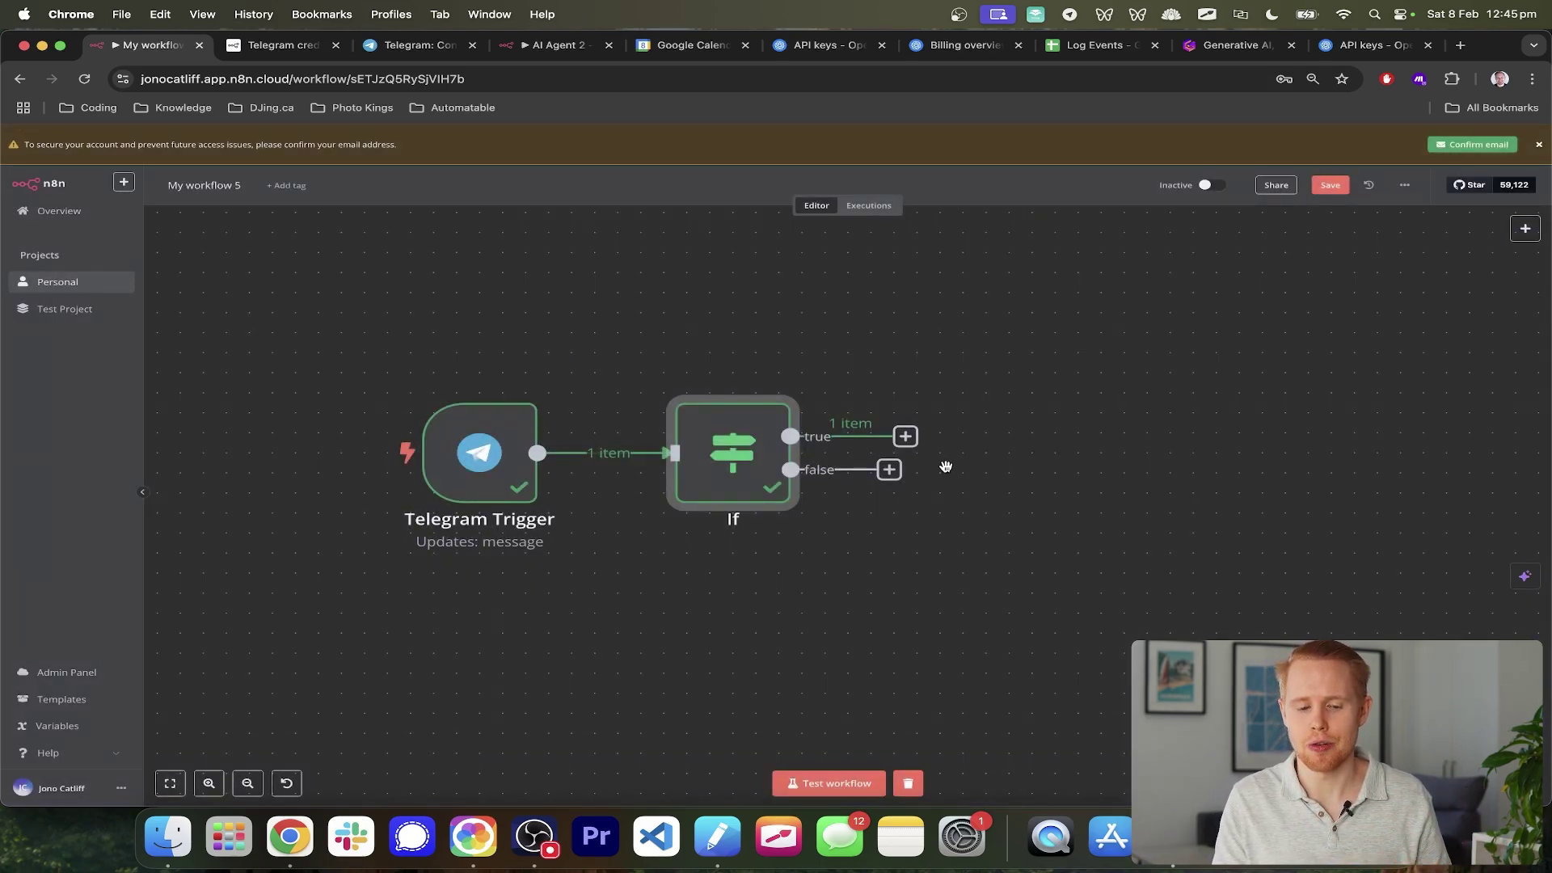
pyautogui.doubleClick(735, 487)
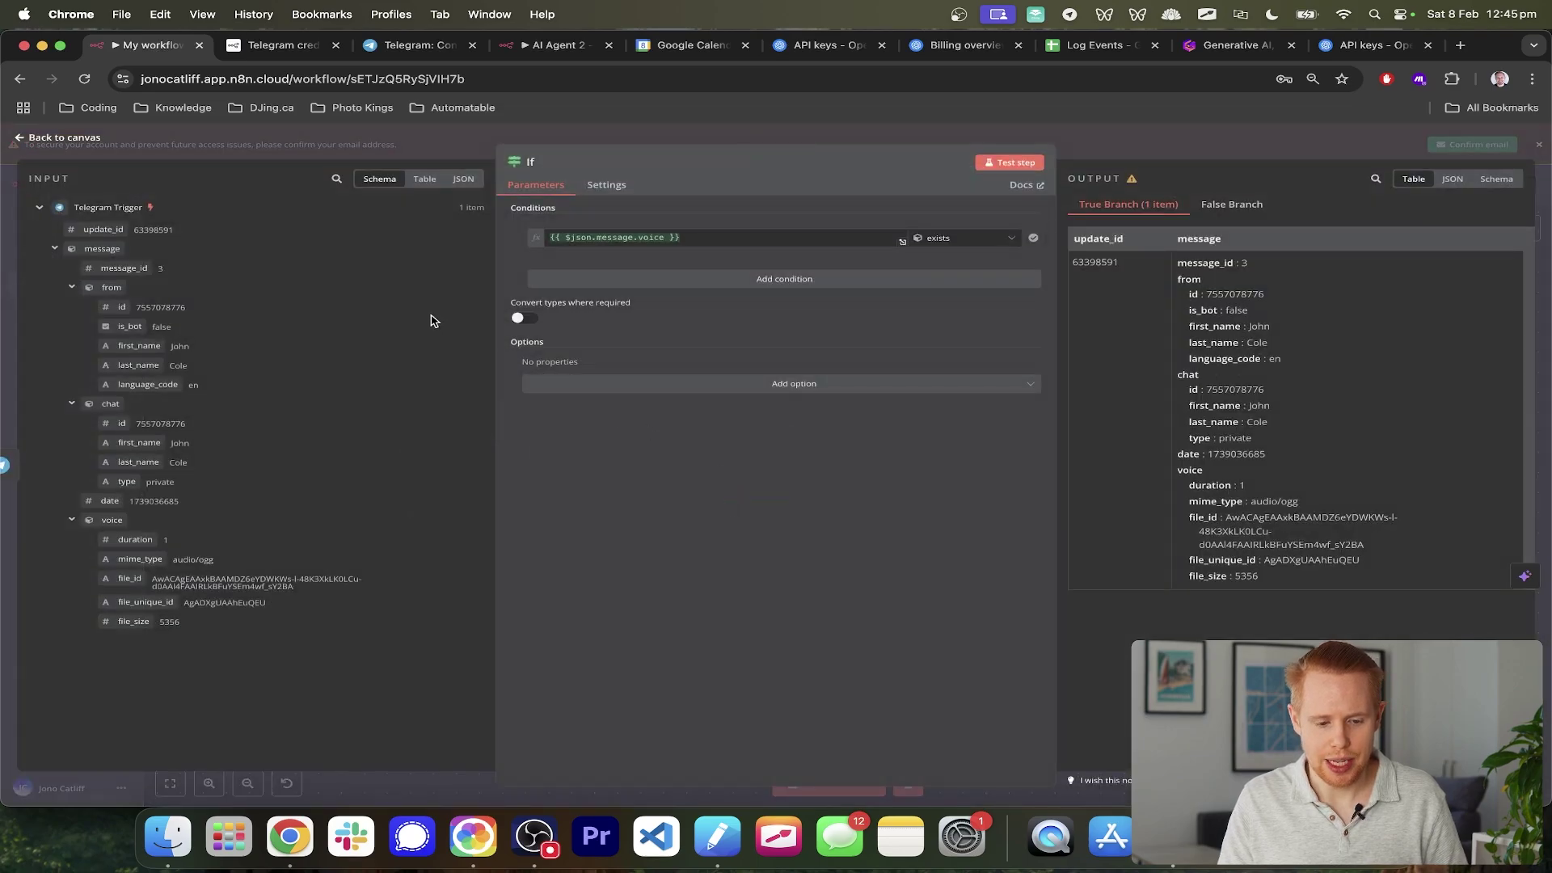
pyautogui.moveTo(575, 234)
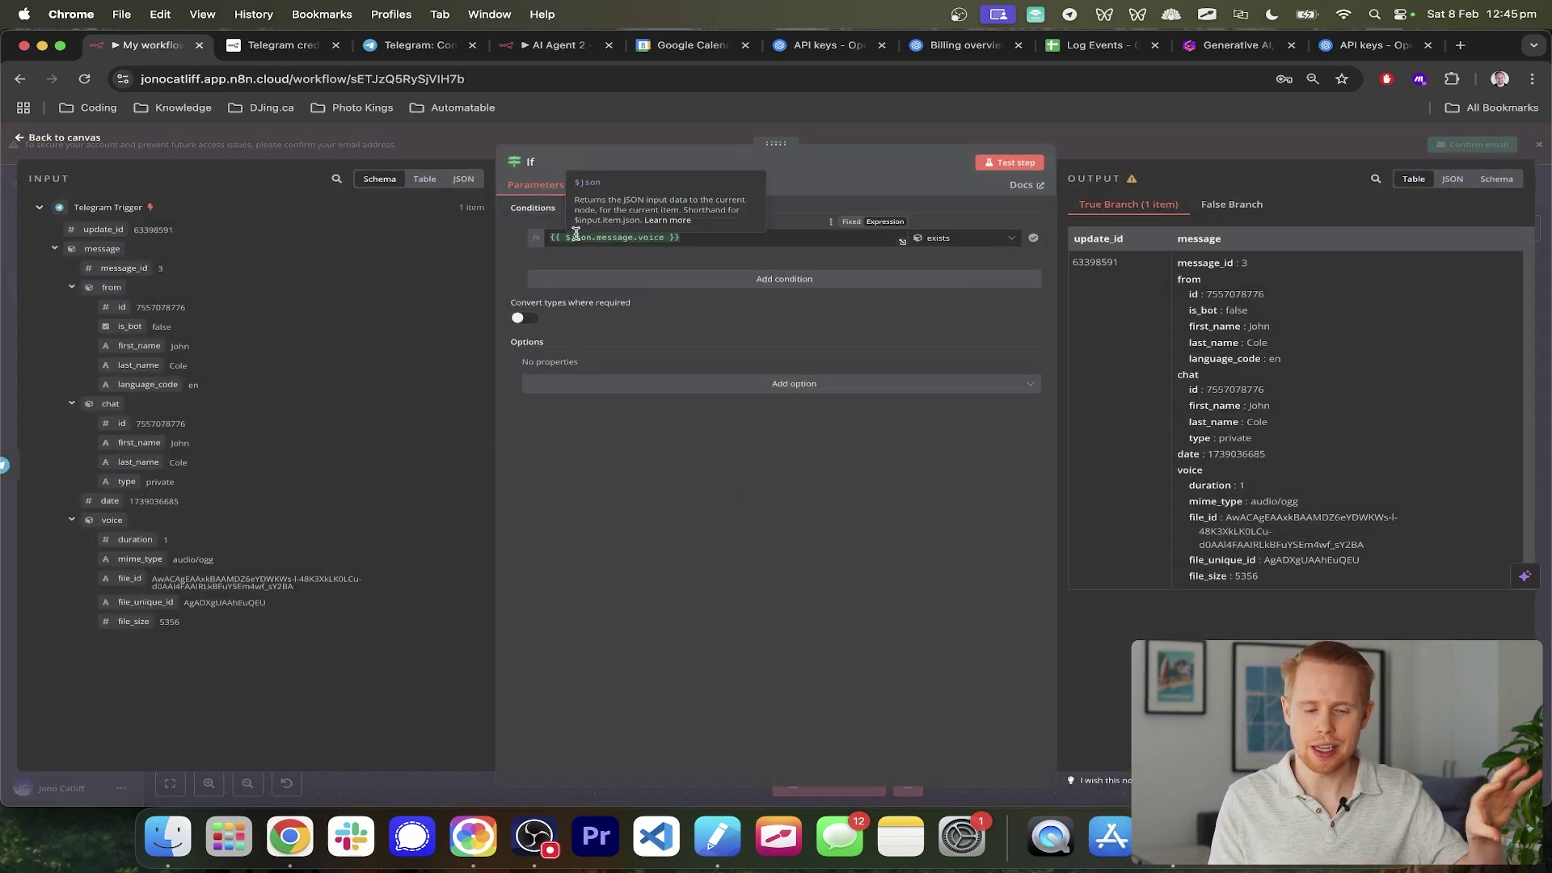
pyautogui.click(1536, 225)
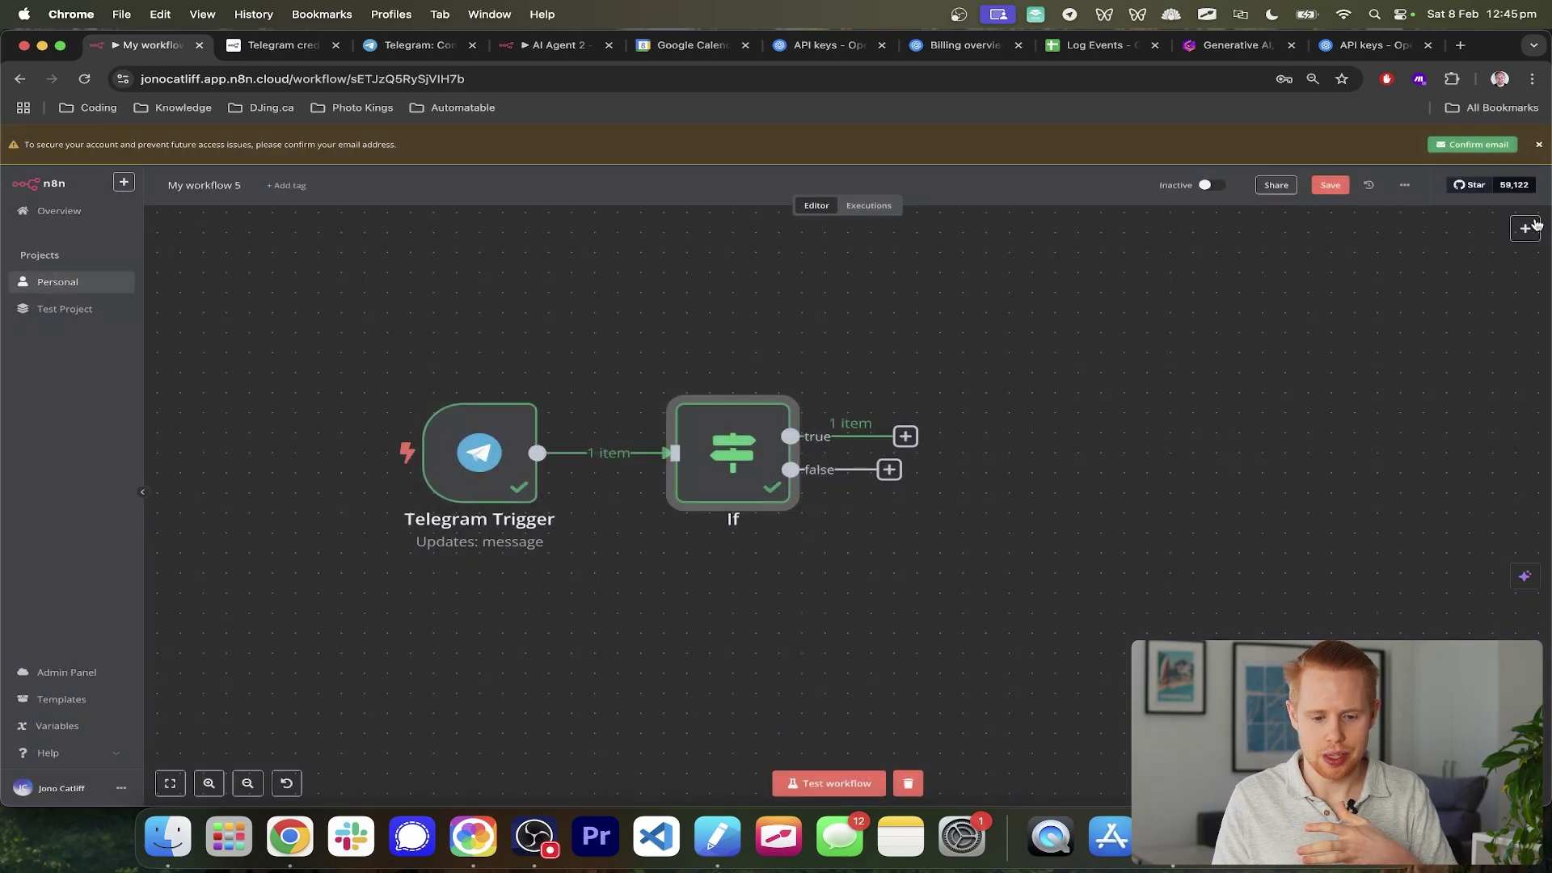
# - Add a Telegram 'get: file' node on the If node's true branch
pyautogui.click(906, 437)
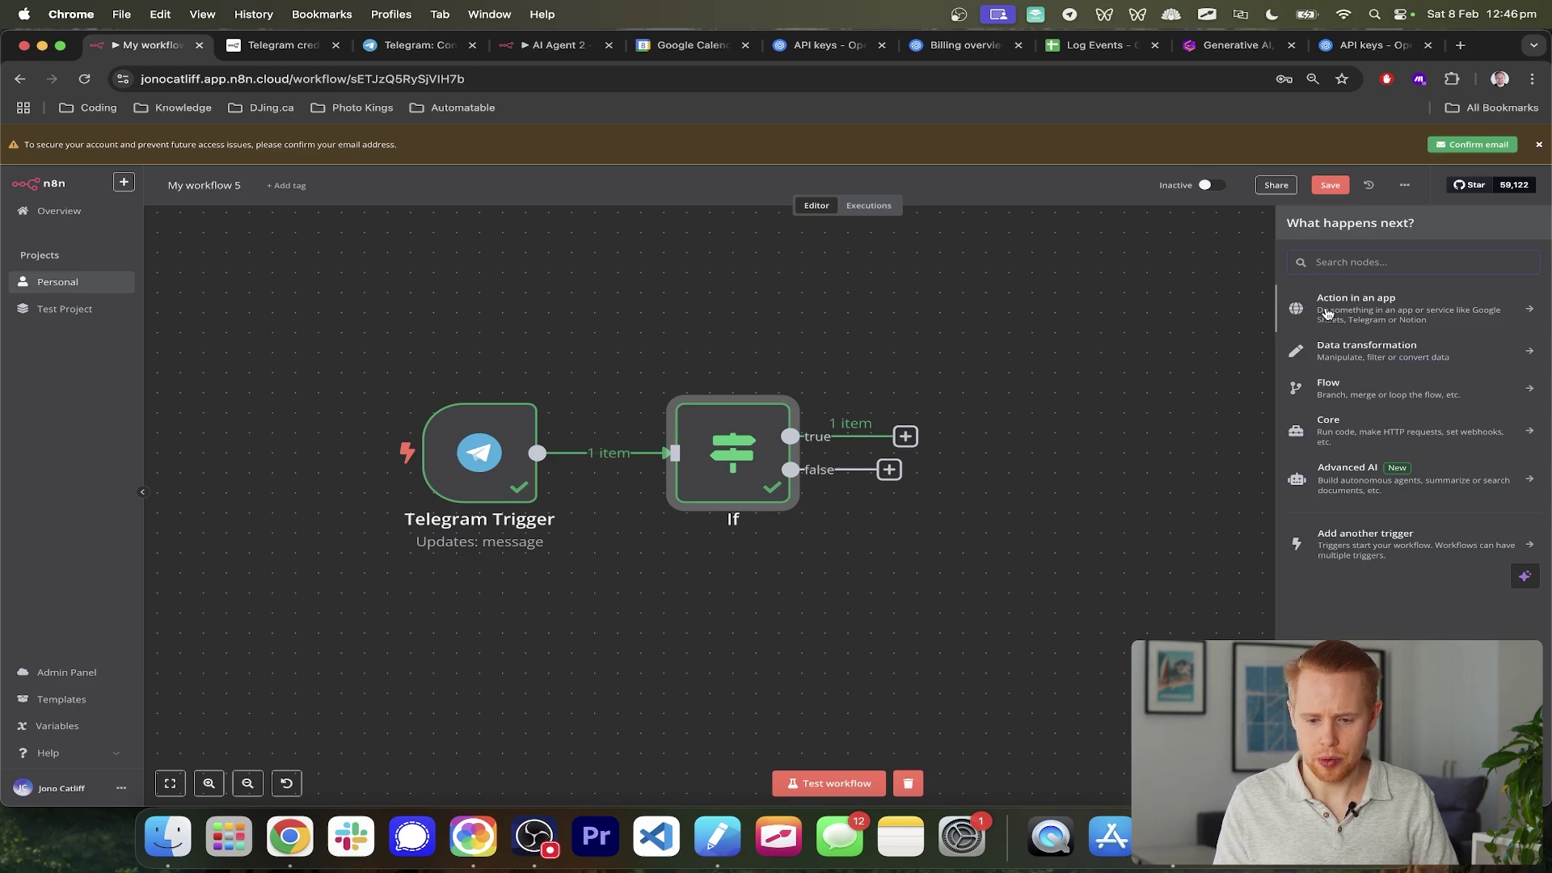
pyautogui.write('telegram')
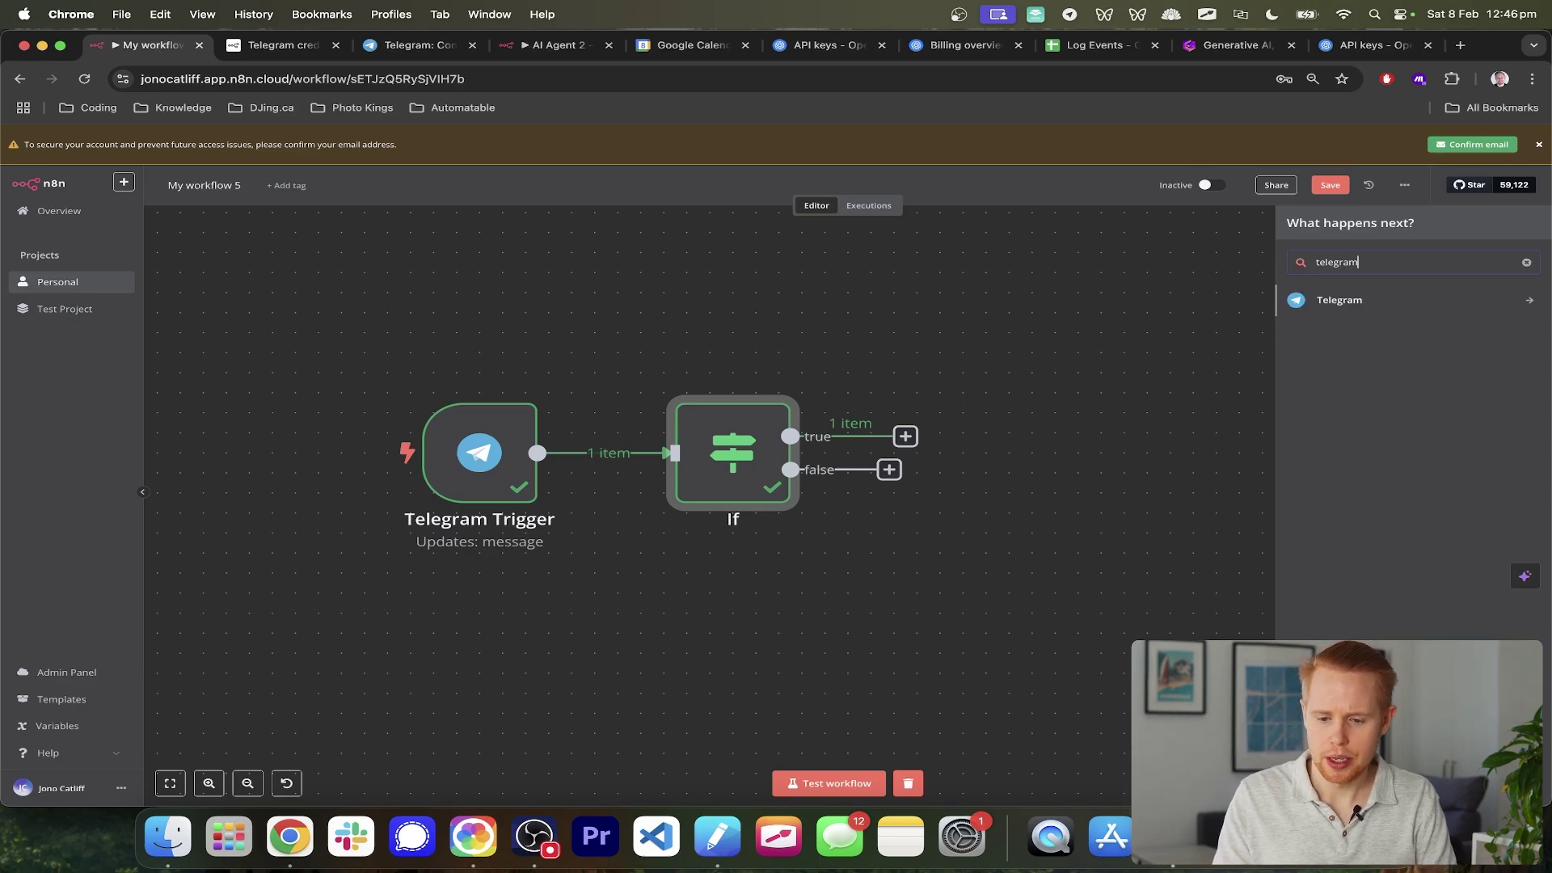
pyautogui.click(1367, 303)
pyautogui.write('d')
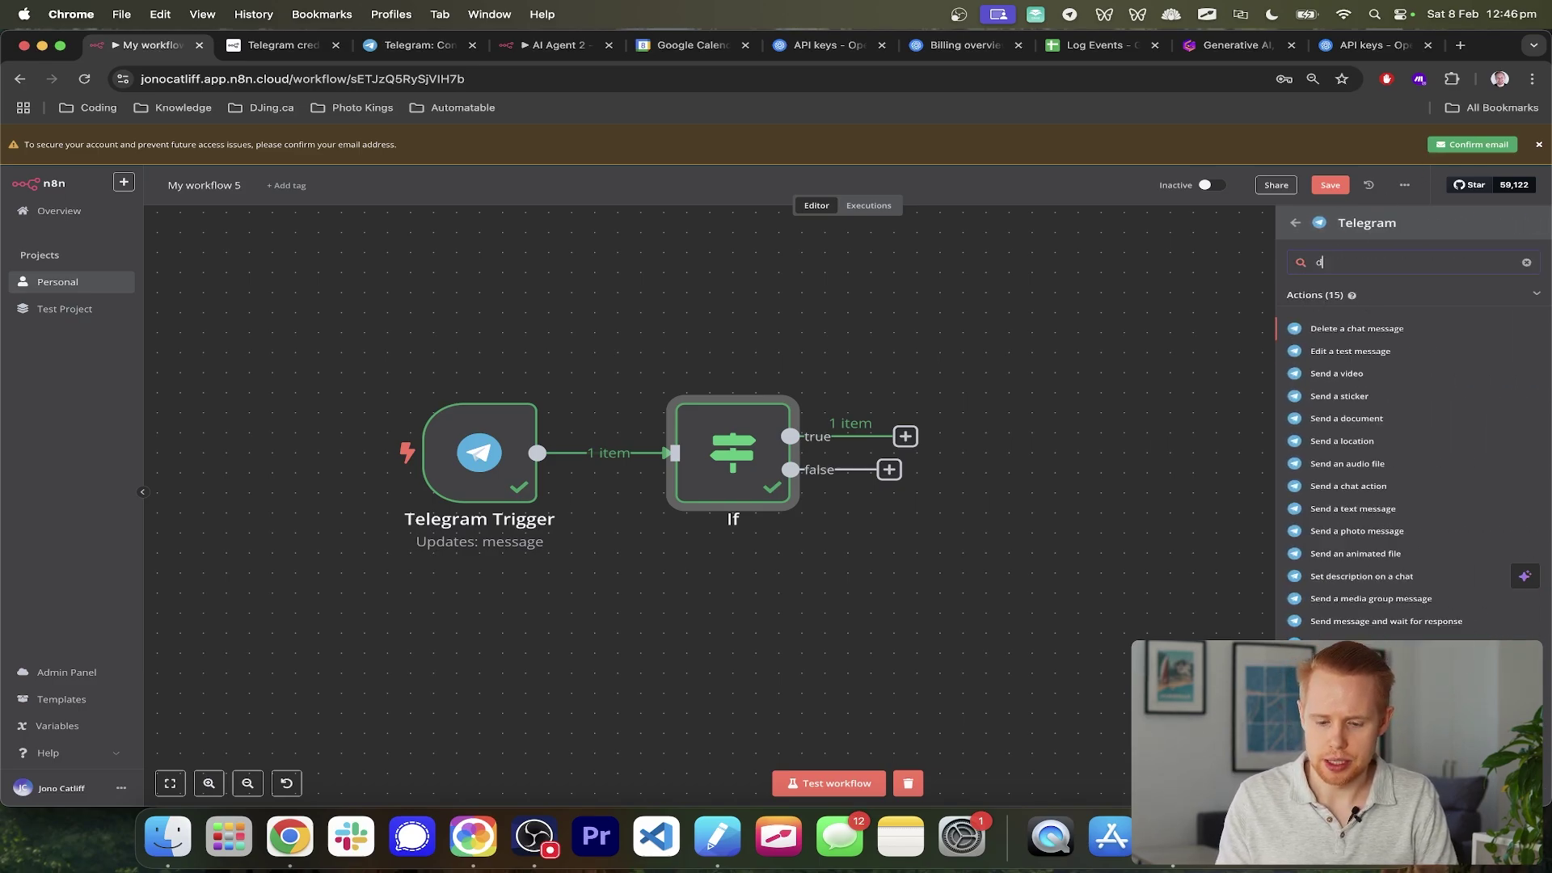
pyautogui.write('own')
pyautogui.hotkey('alt', 'BackSpace')
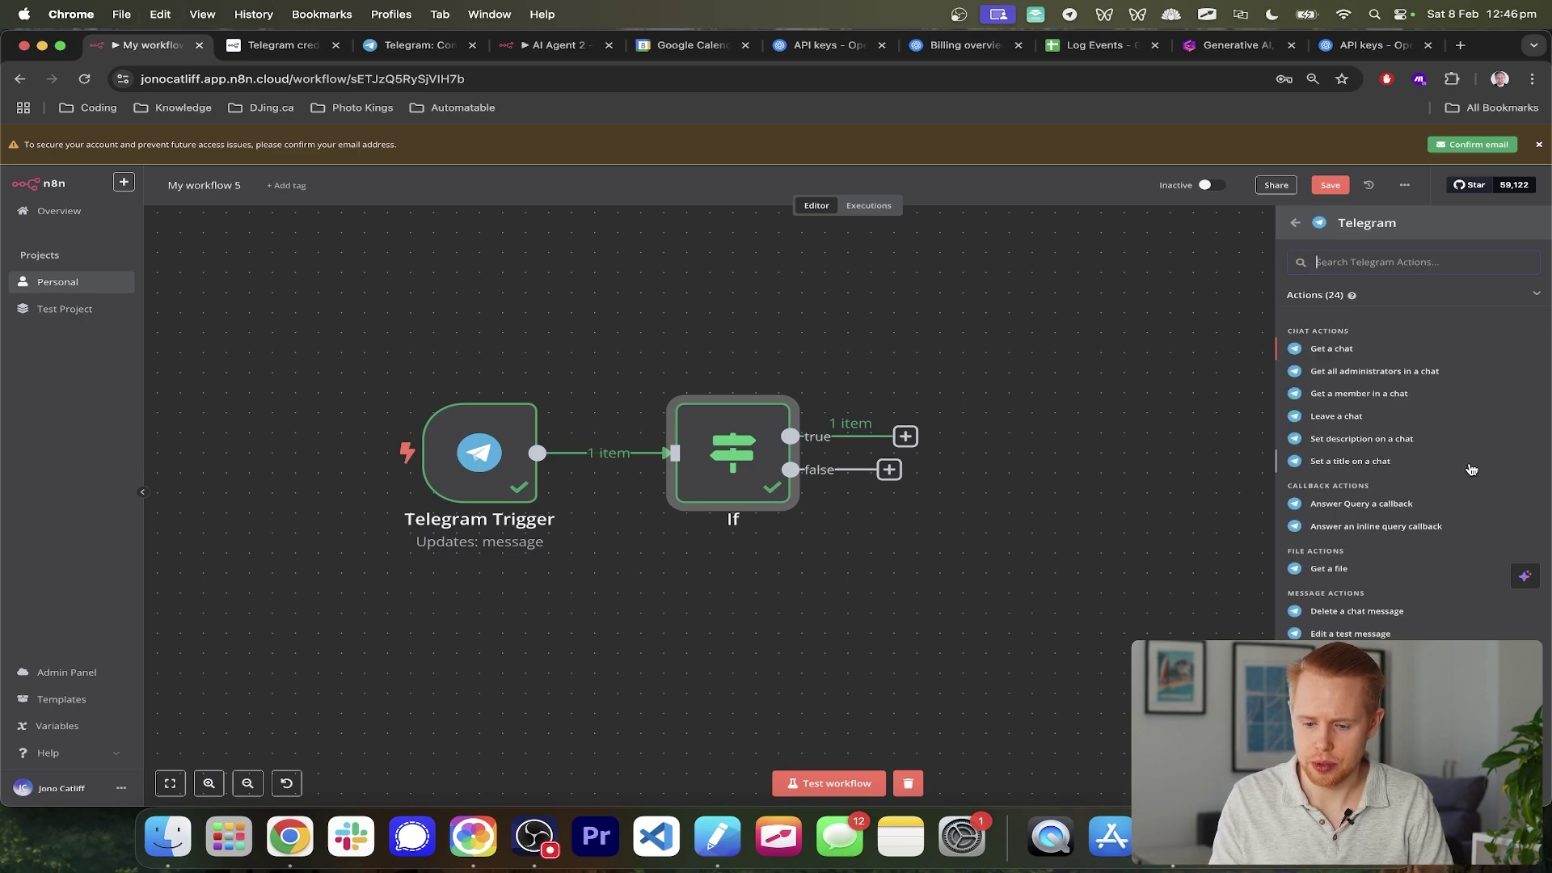
pyautogui.click(1329, 569)
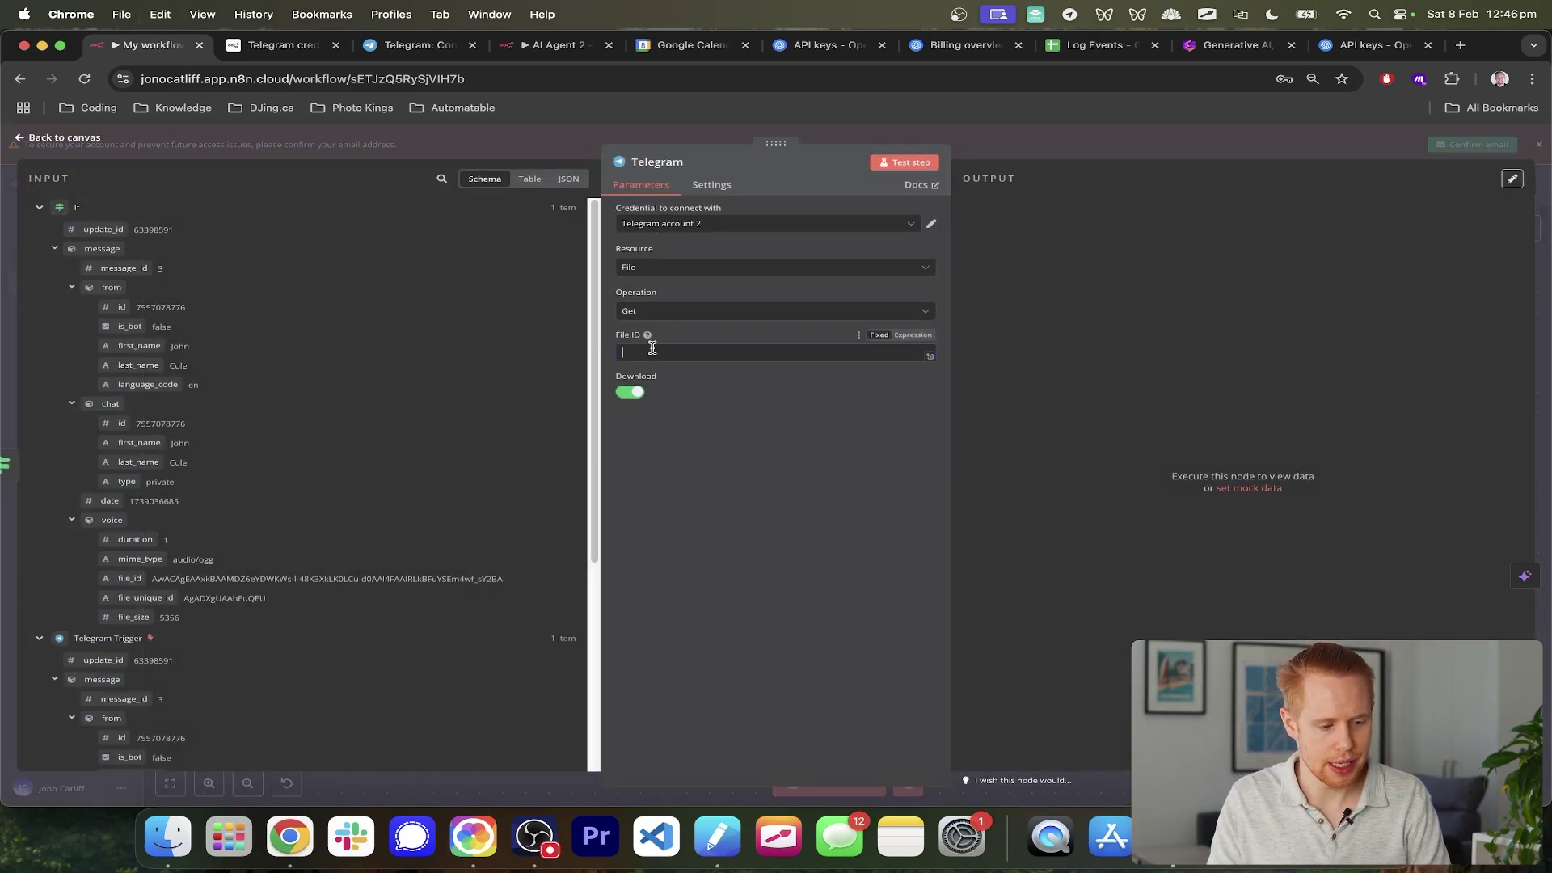
# - Map the Telegram Trigger's message.voice.file_id into the node's File ID field
pyautogui.click(653, 349)
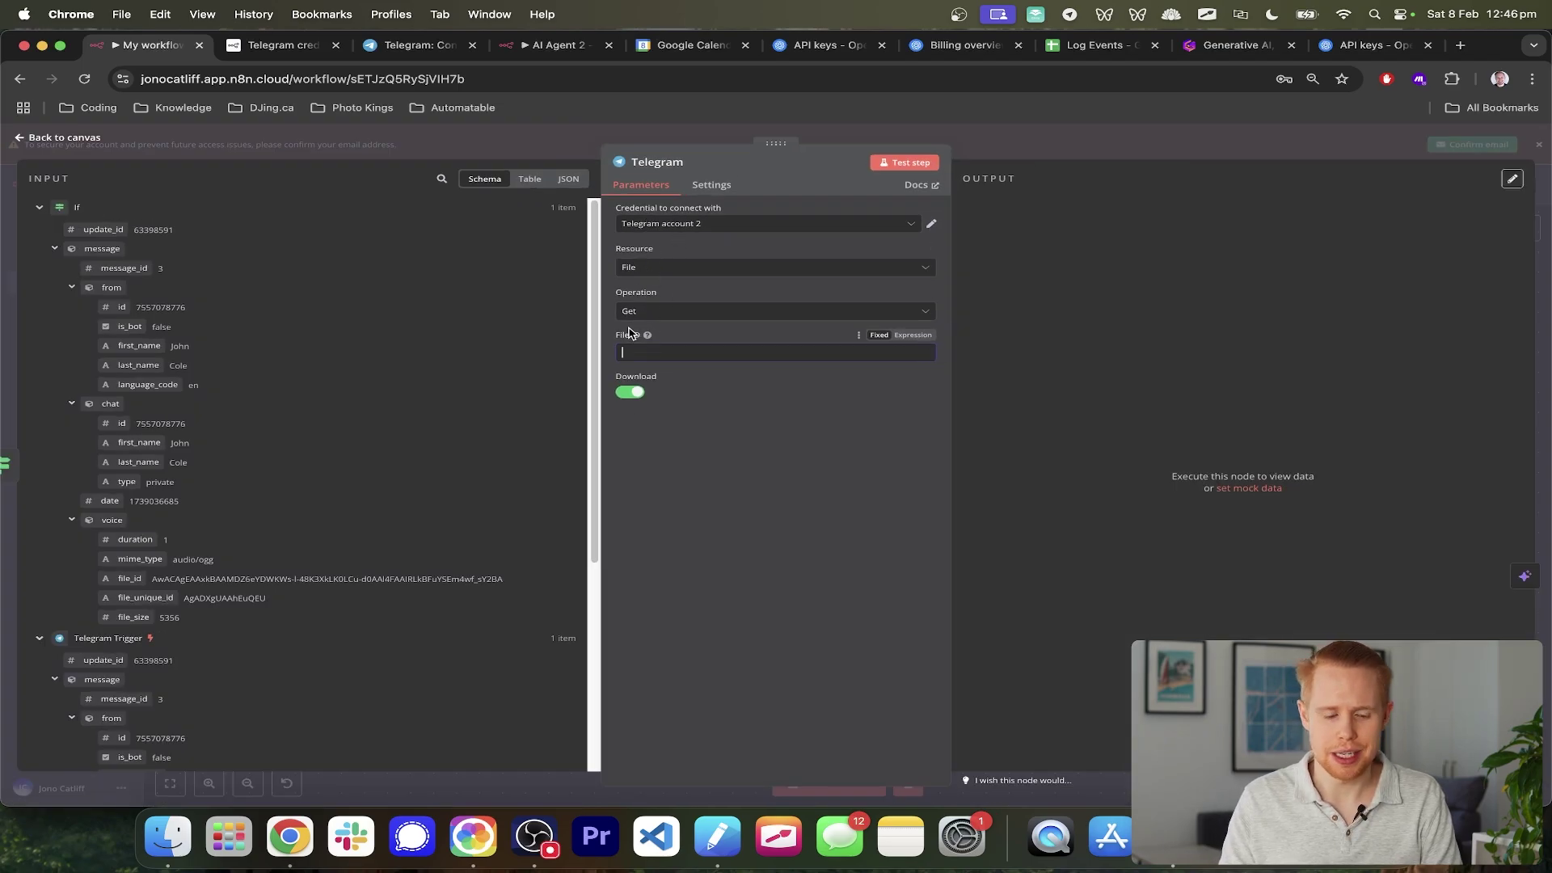
pyautogui.scroll(-3, 210, 562)
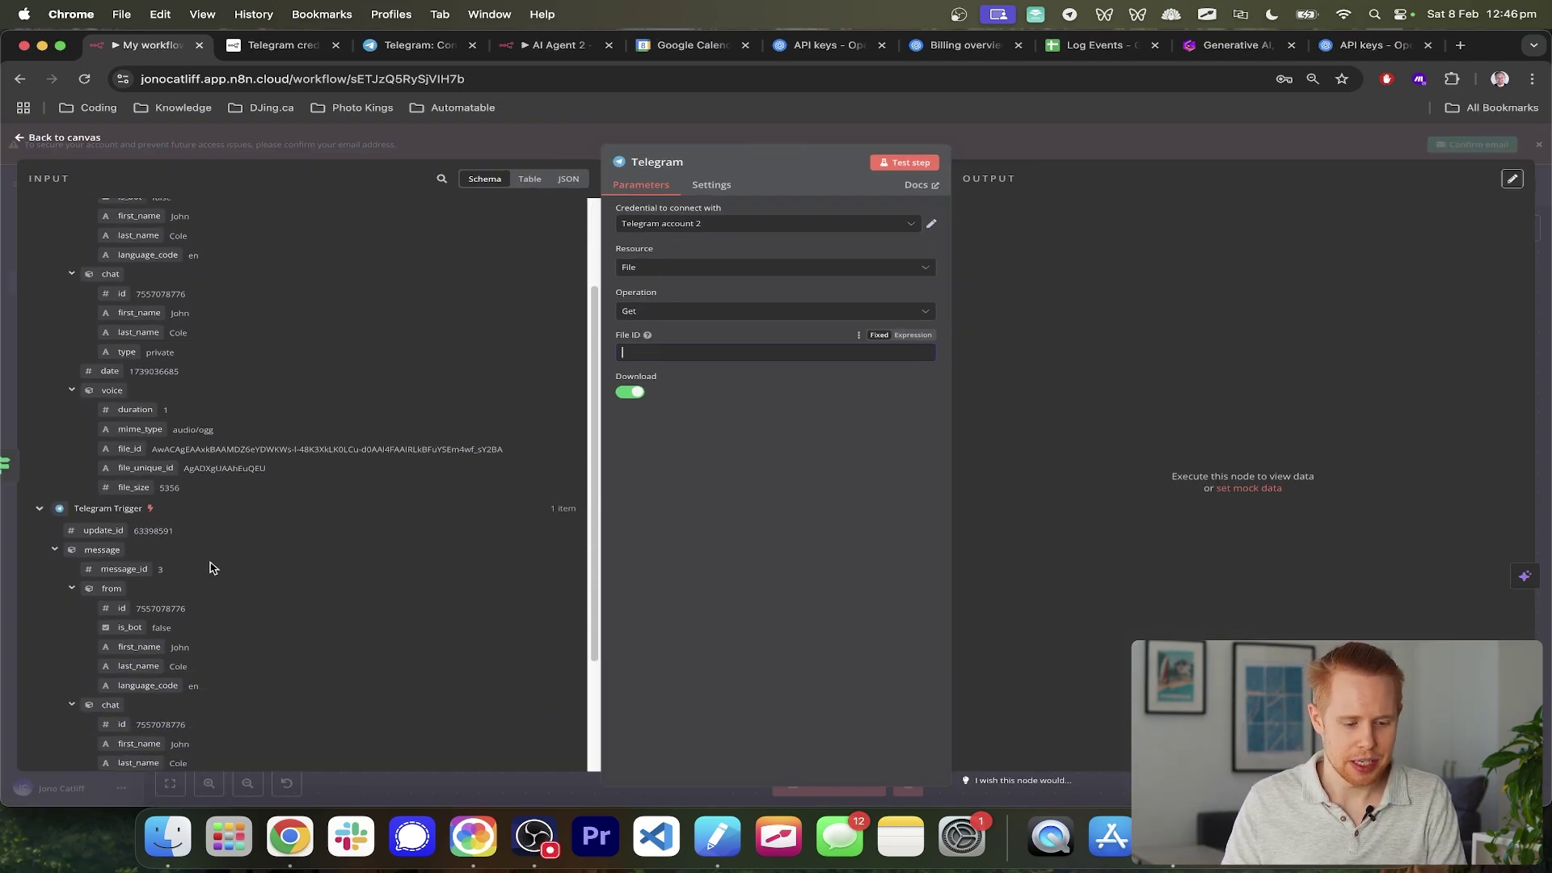
pyautogui.scroll(3, 165, 572)
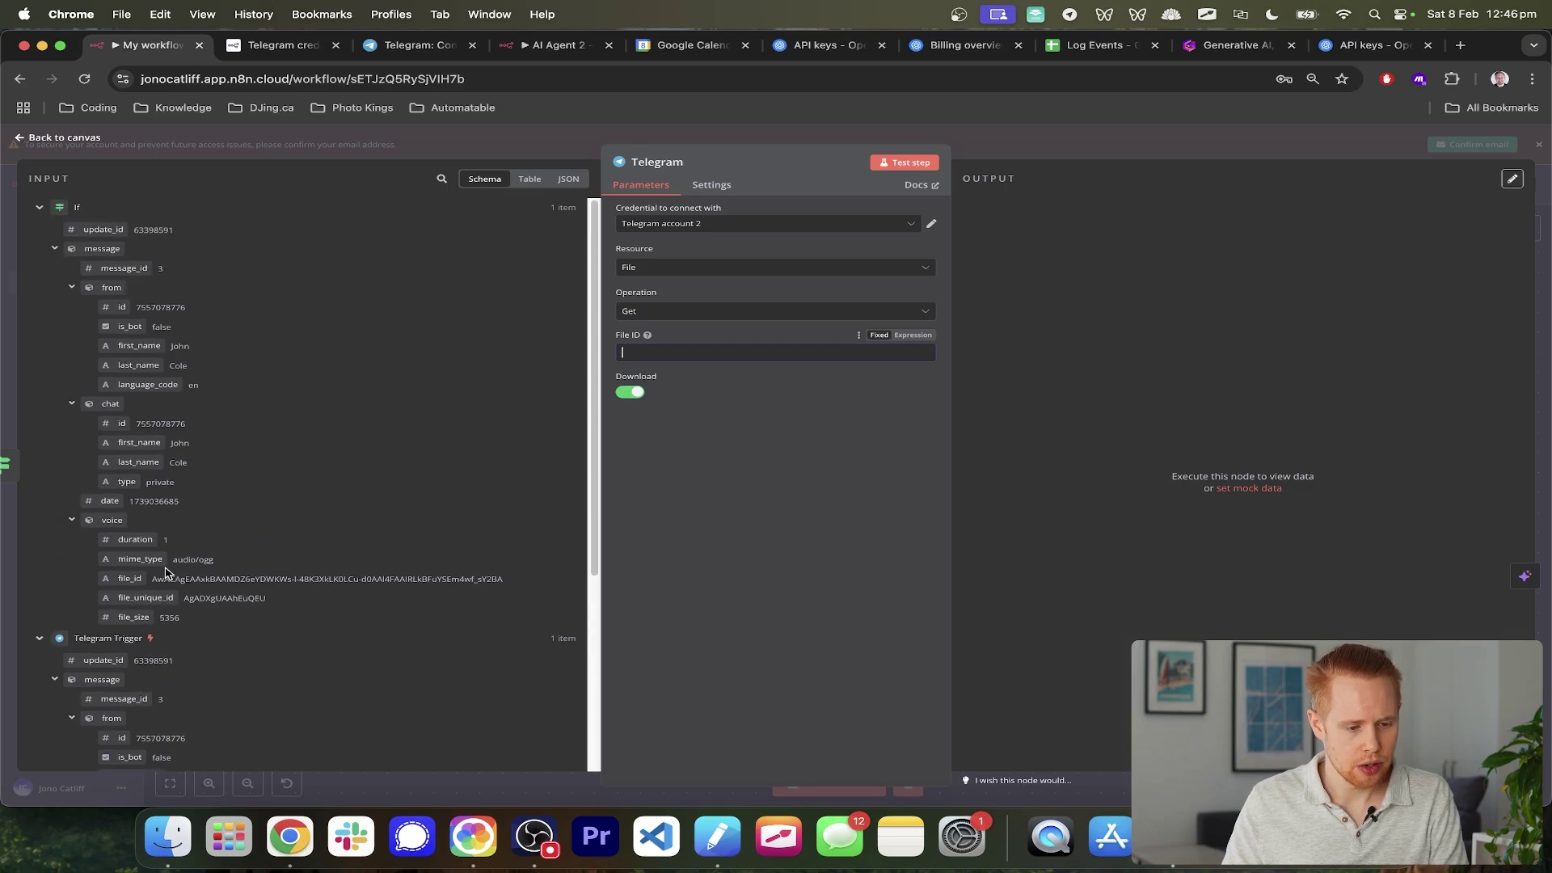
pyautogui.scroll(-7, 165, 572)
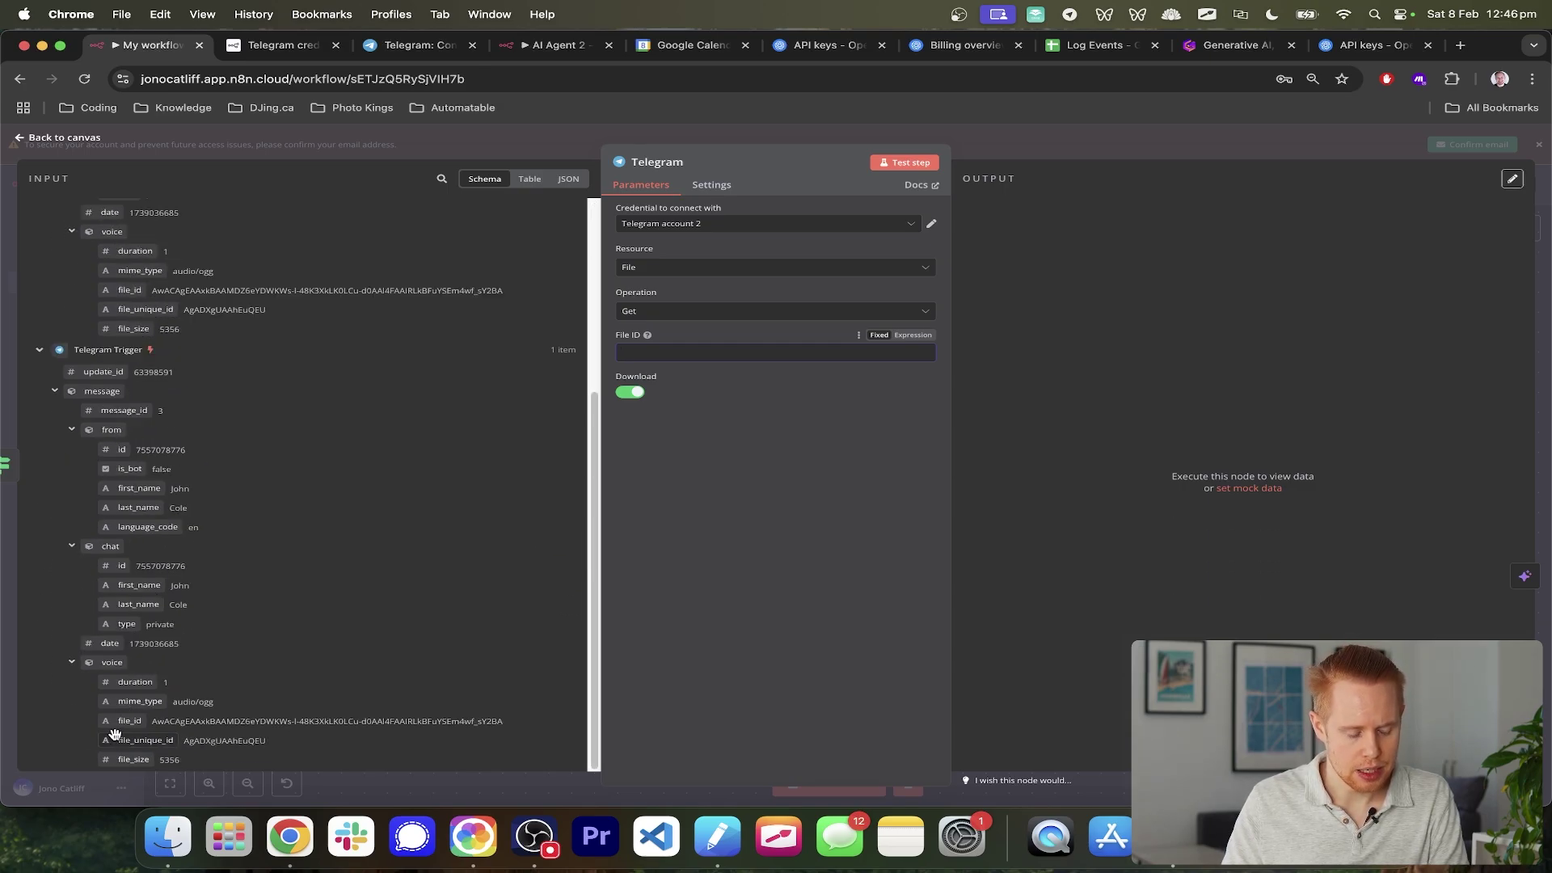
pyautogui.scroll(5, 114, 733)
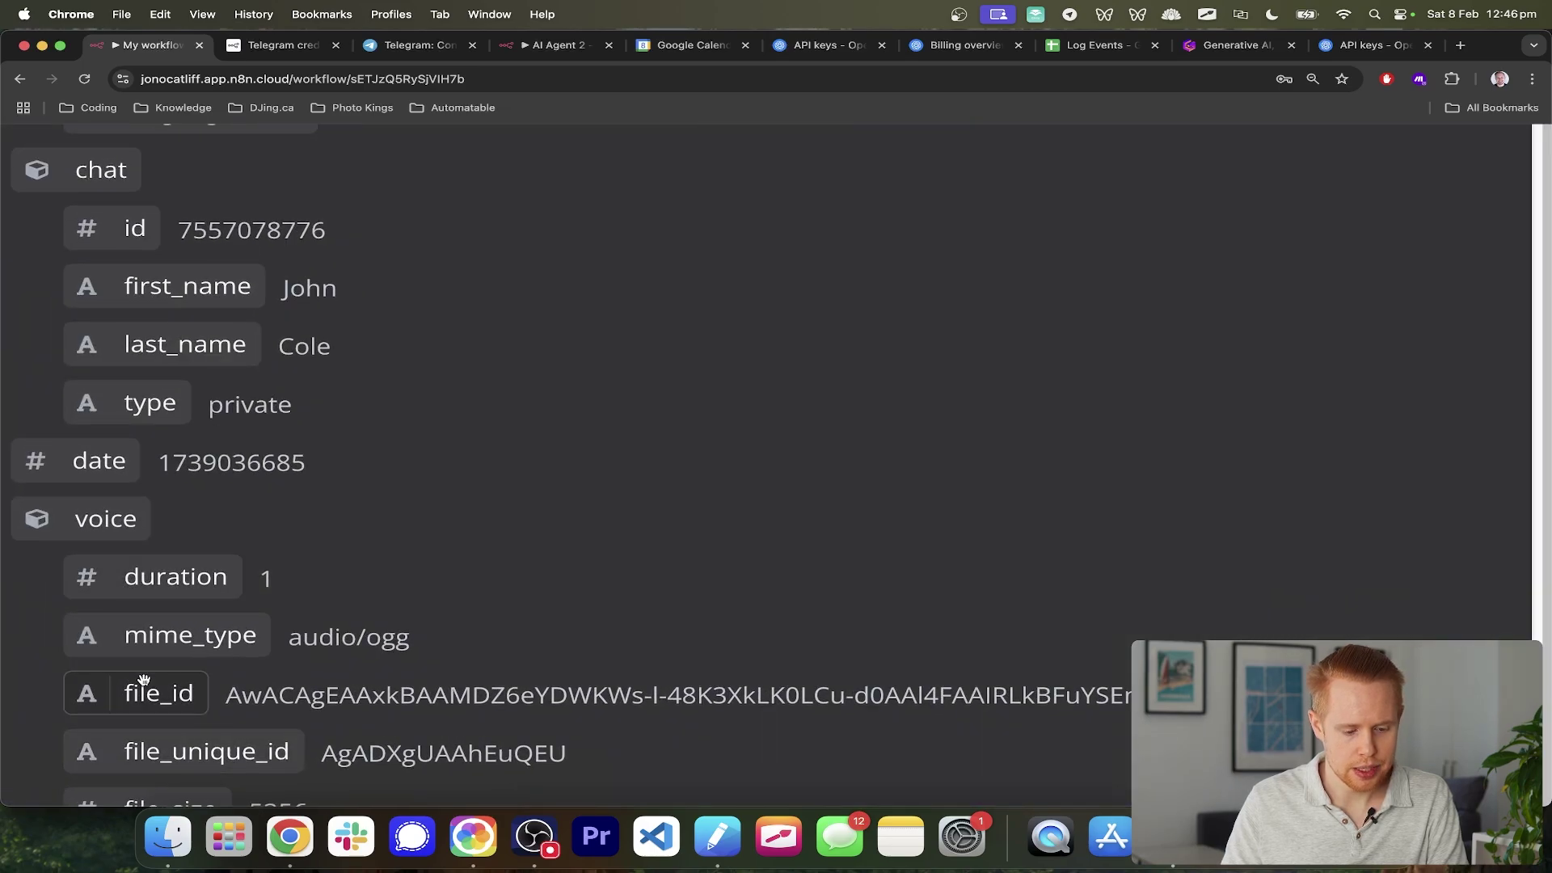
pyautogui.scroll(-5, 144, 679)
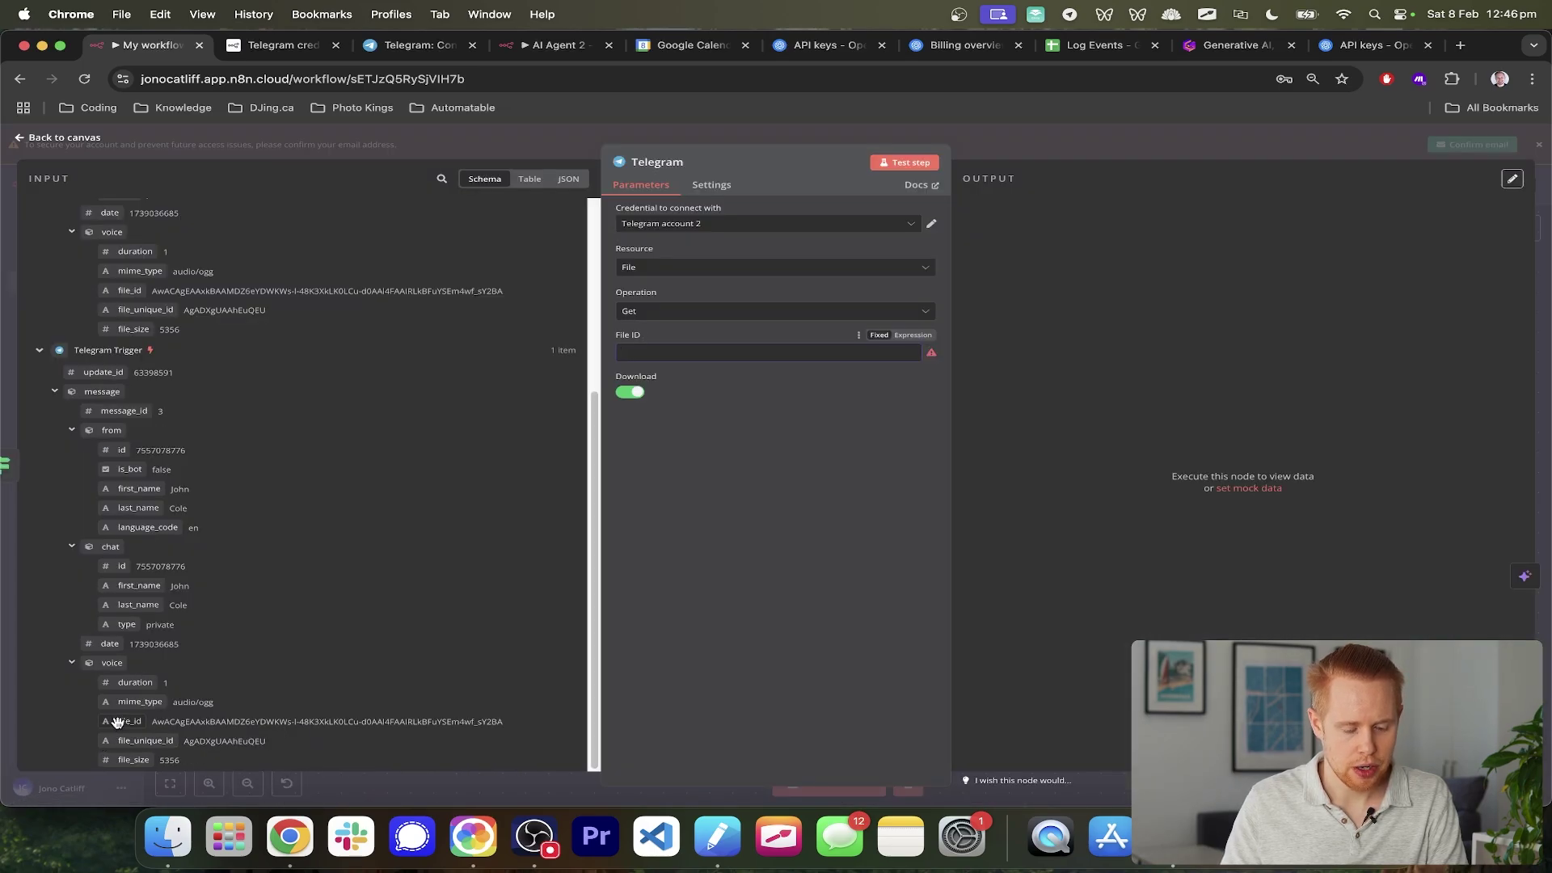
pyautogui.moveTo(134, 721); pyautogui.dragTo(687, 356)
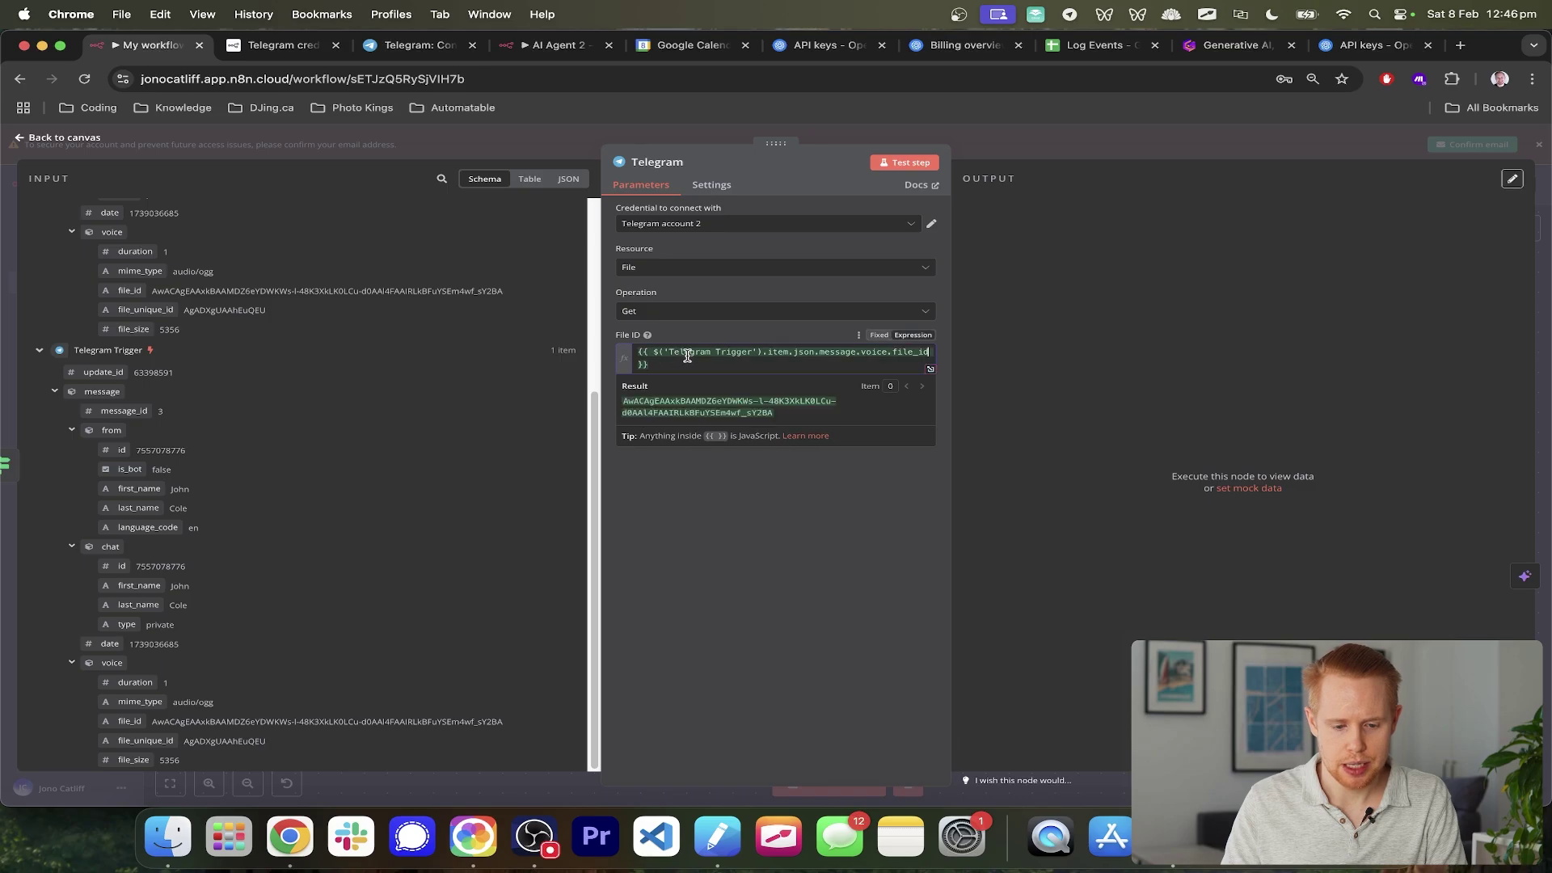
pyautogui.click(1539, 175)
pyautogui.hscroll(5, 841, 404)
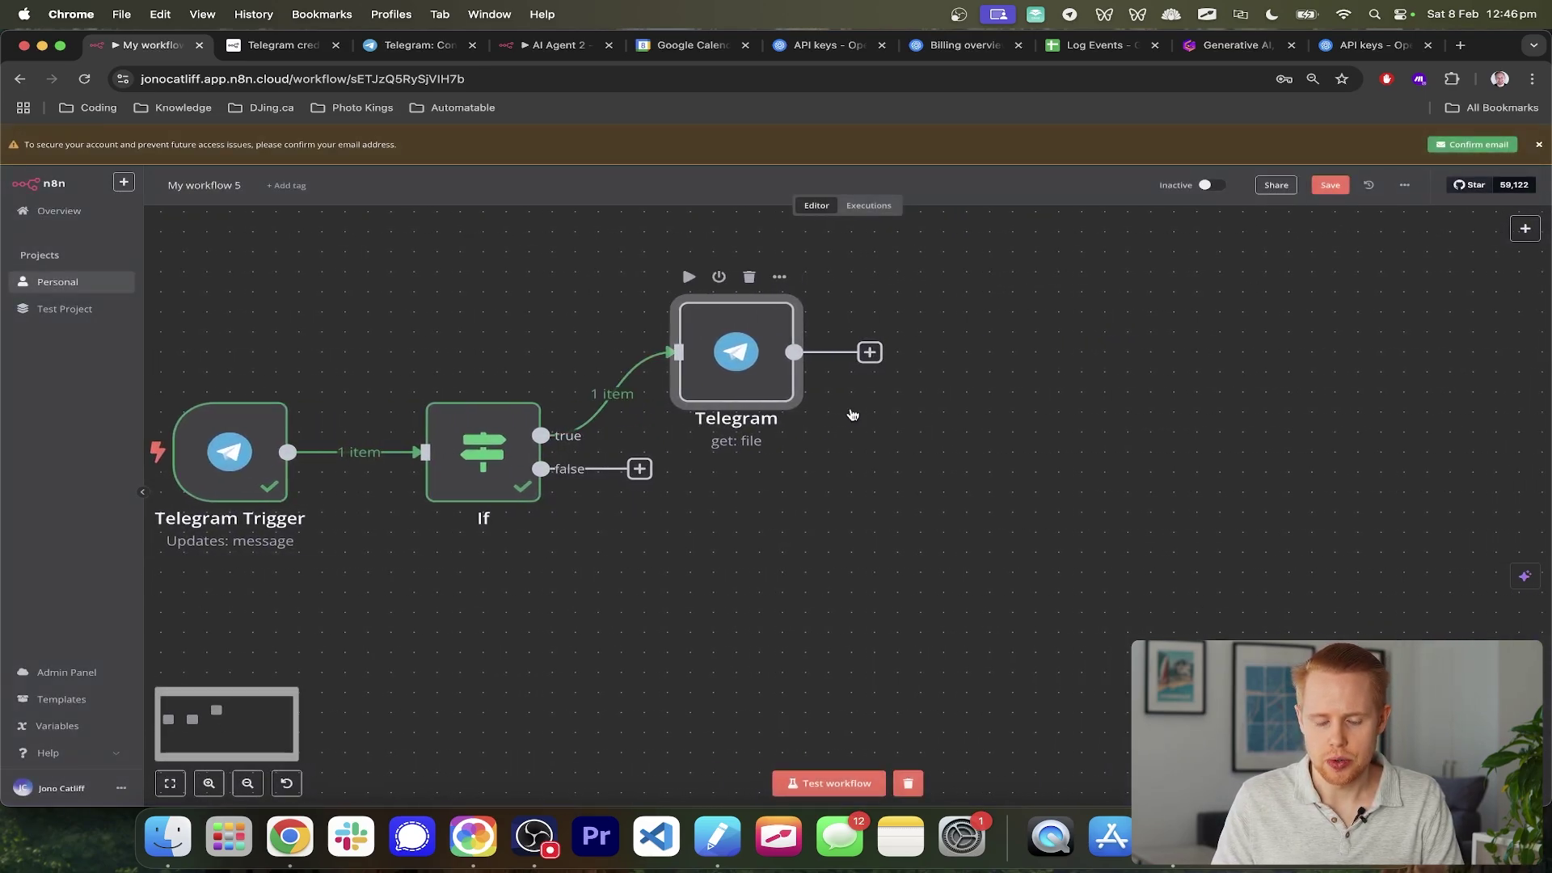
# - Add an OpenAI 'Transcribe a Recording' node after the Telegram get-file node
pyautogui.scroll(-4, 869, 358)
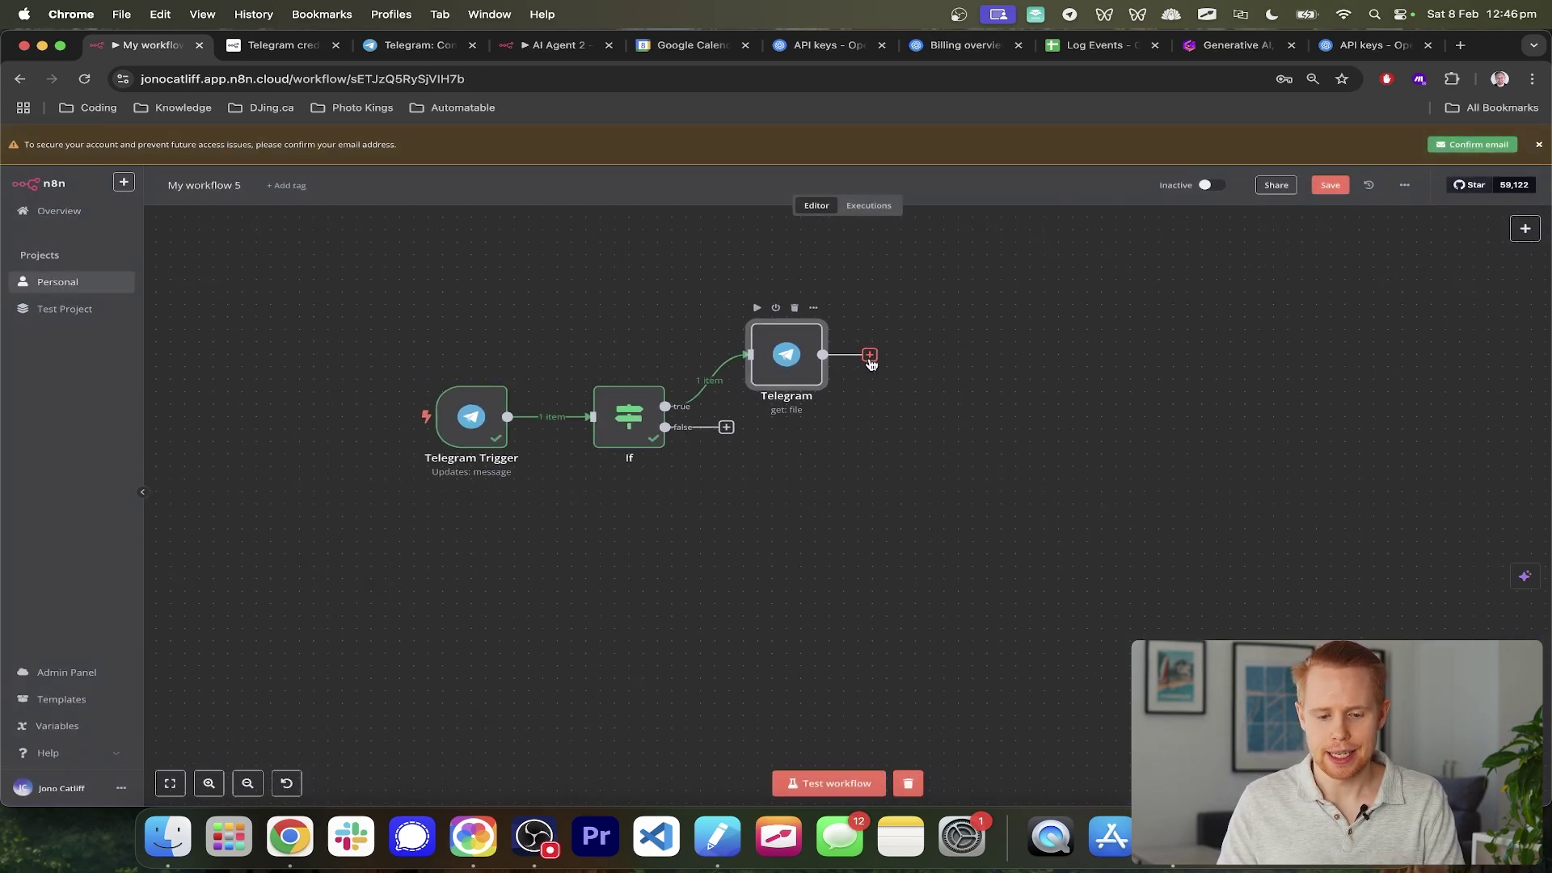
pyautogui.click(869, 355)
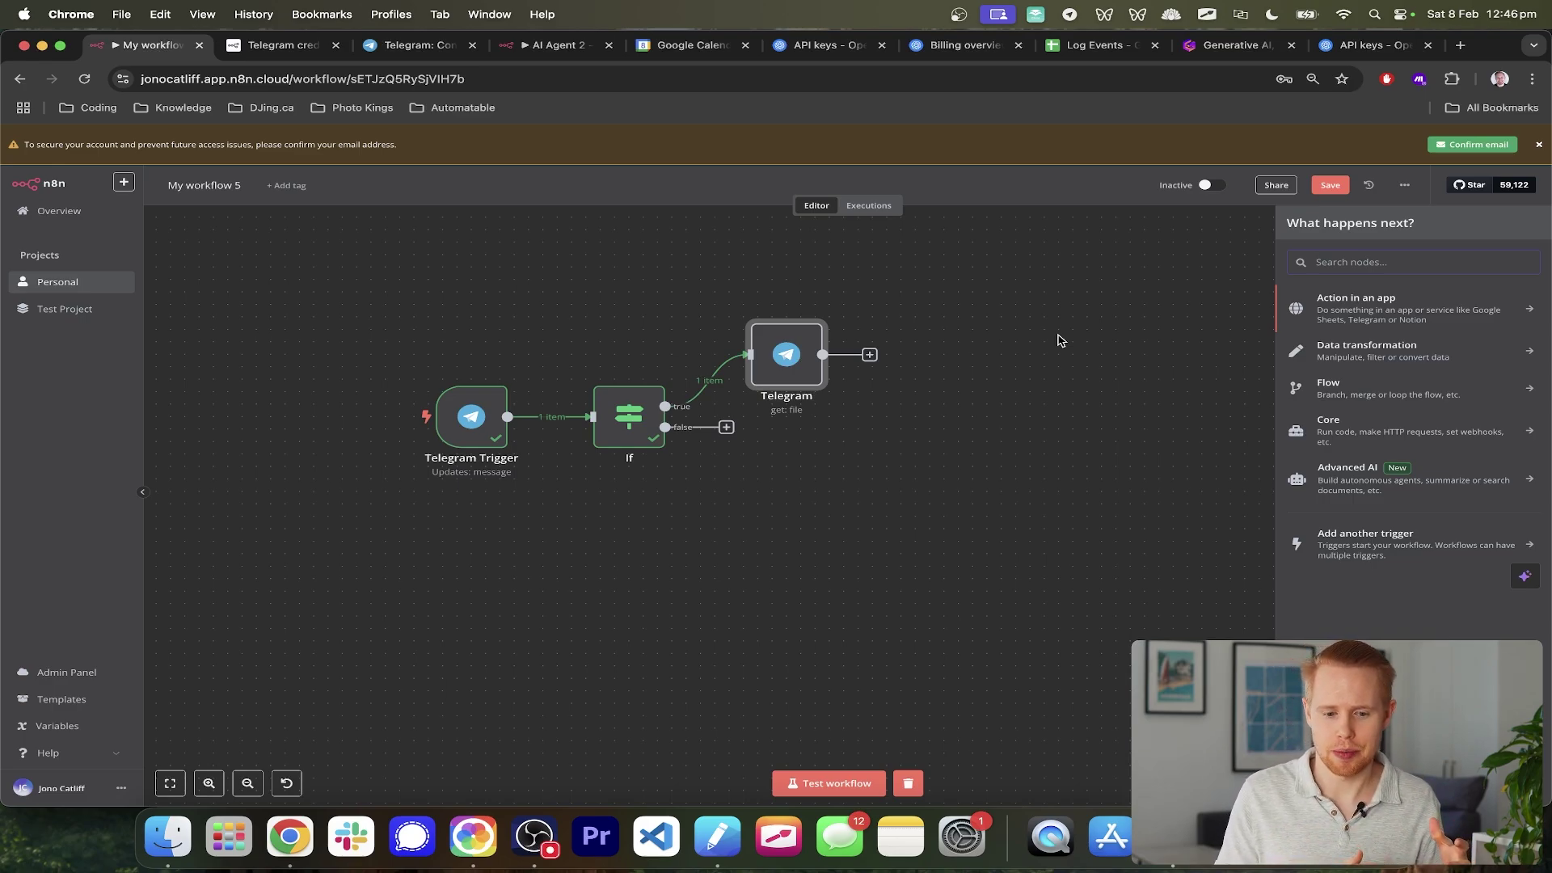
pyautogui.write('openai')
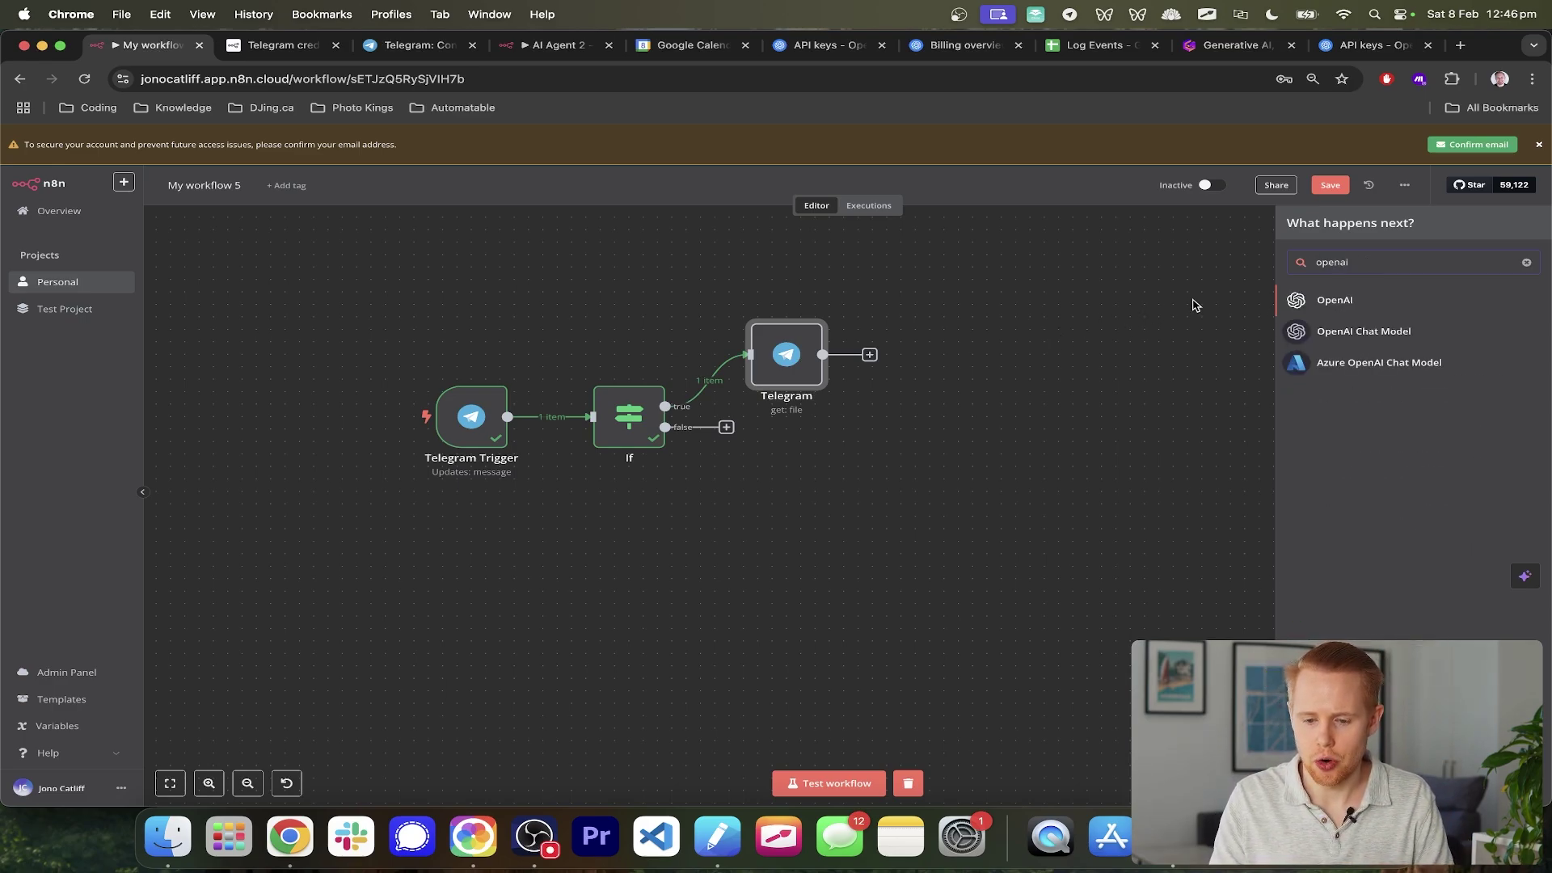
pyautogui.click(1334, 301)
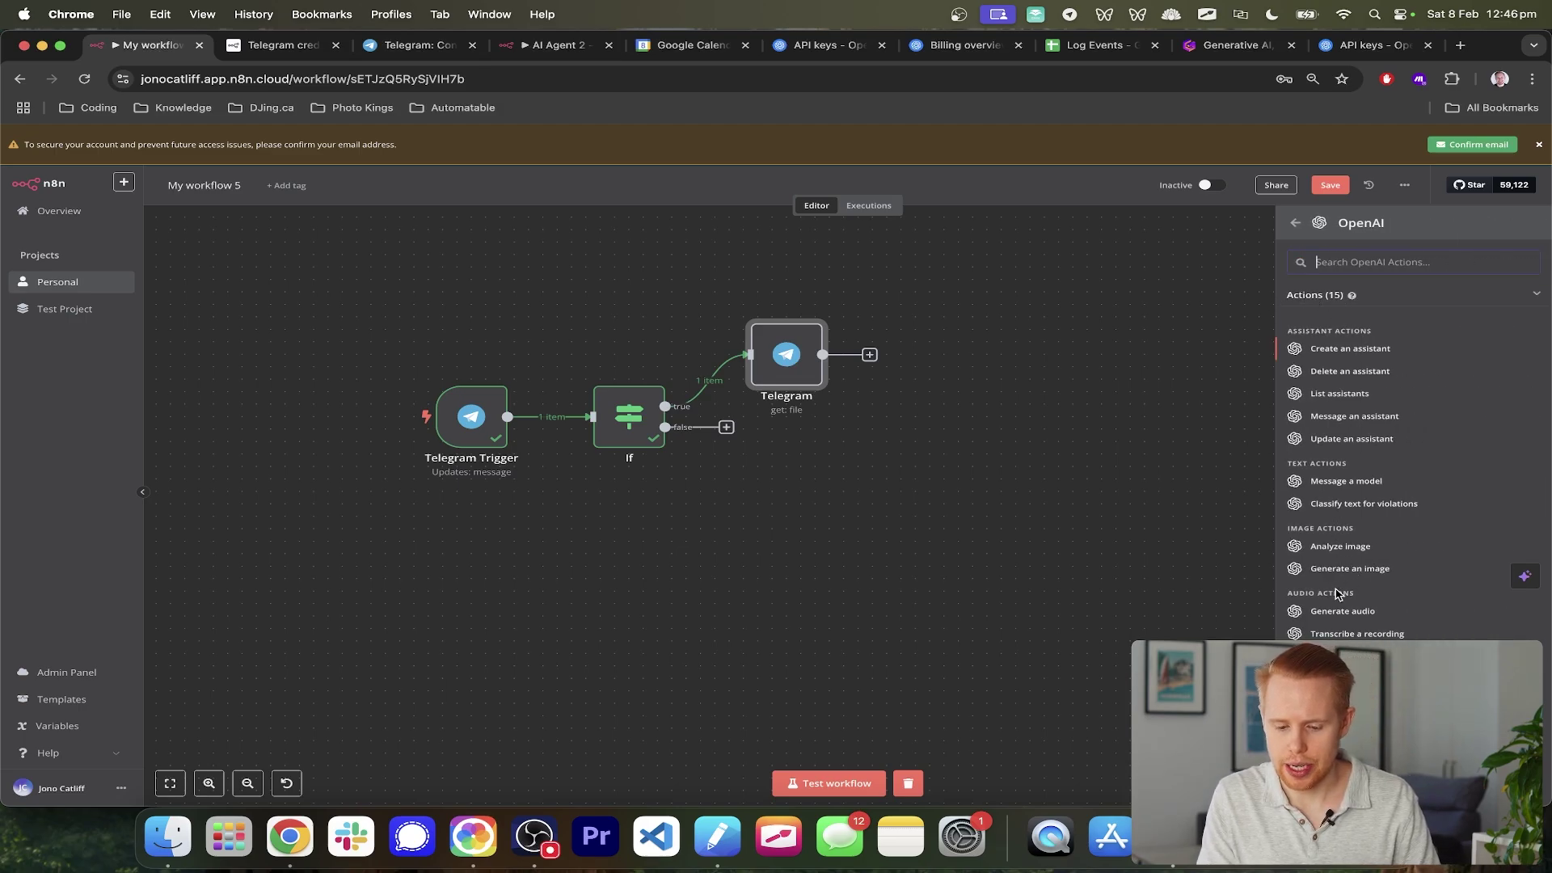
pyautogui.write('tran')
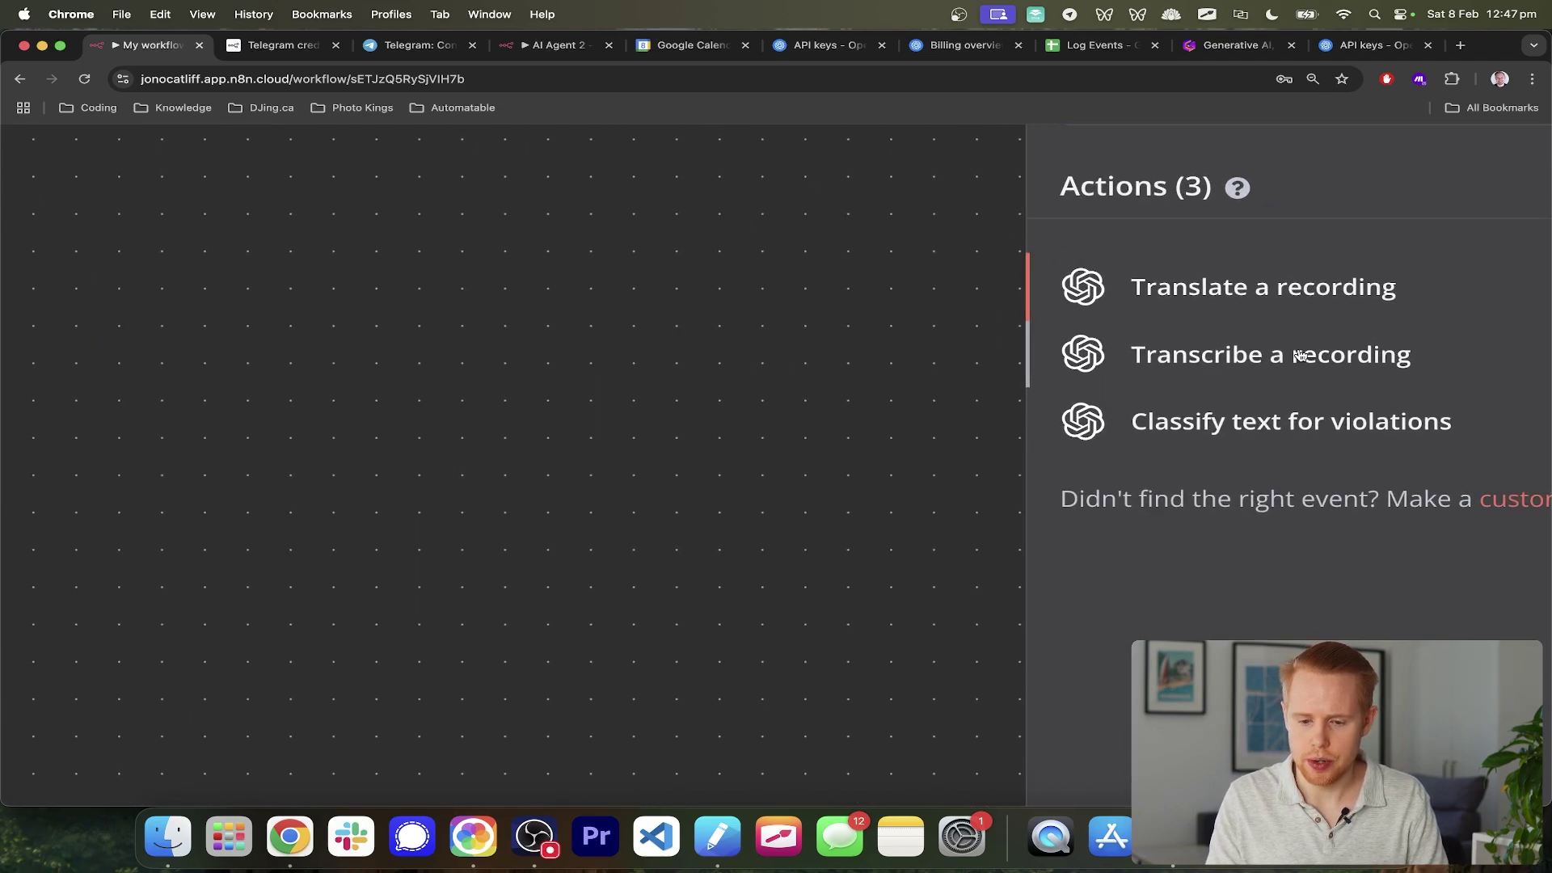
pyautogui.click(1368, 350)
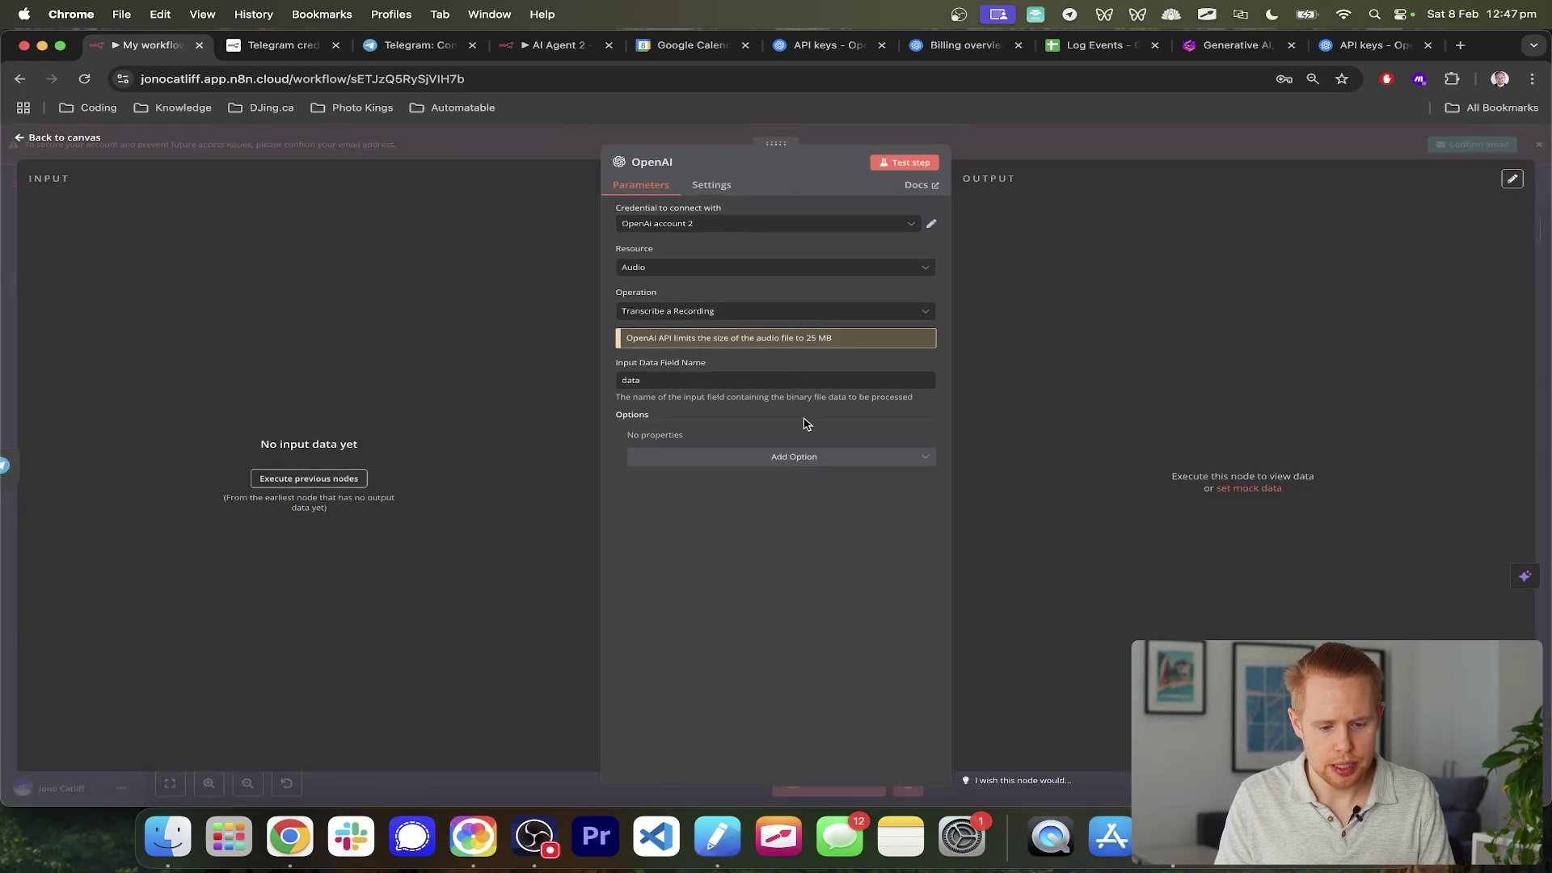
# - Keep Input Data Field Name 'data' with no extra options and close the node
pyautogui.click(800, 458)
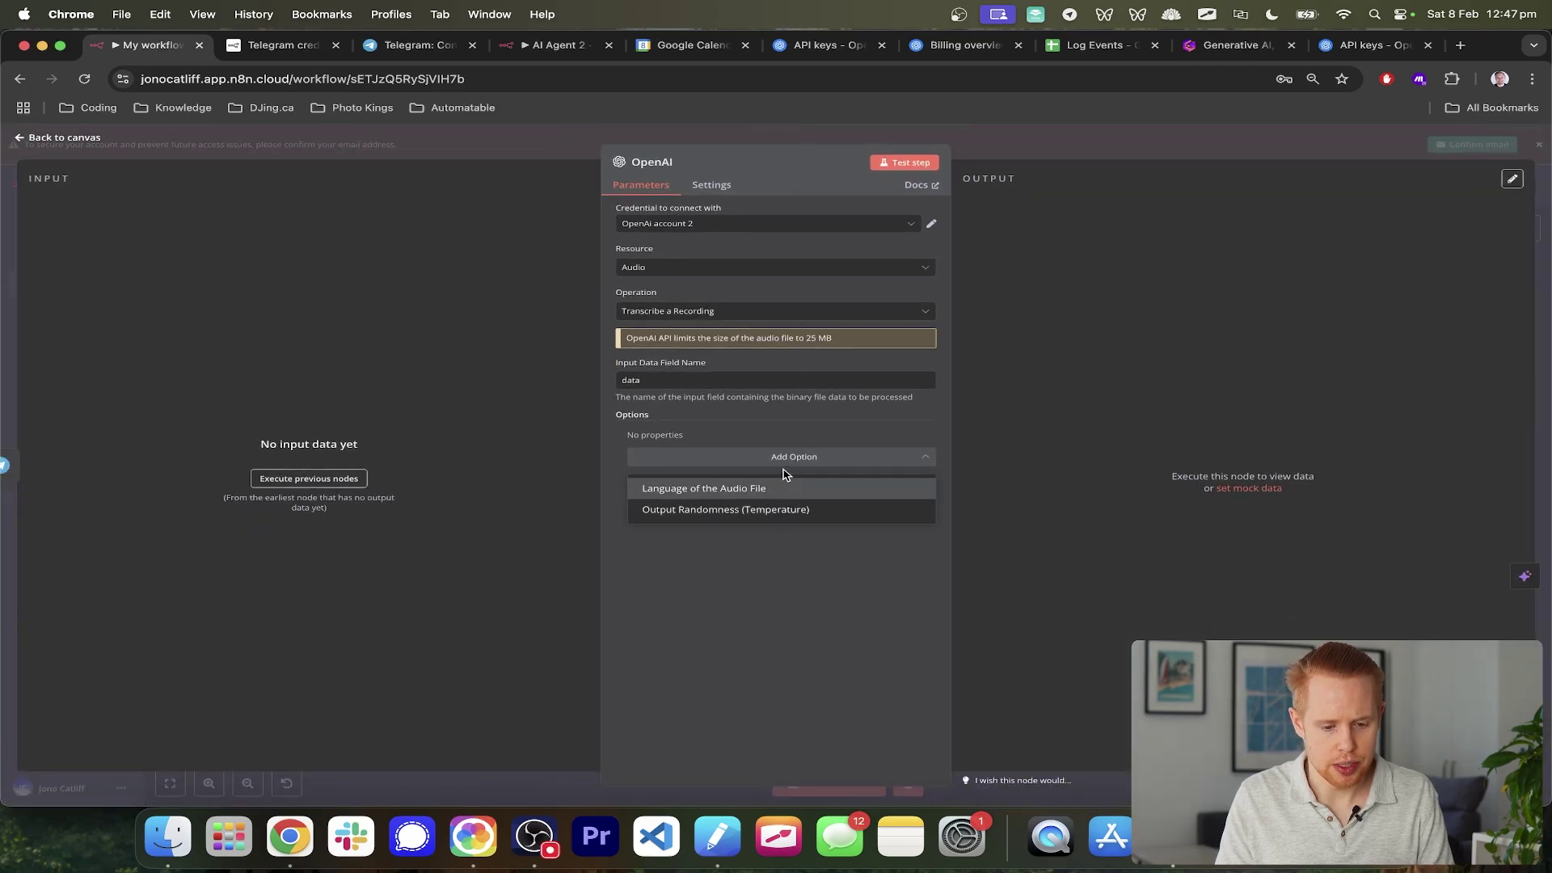
pyautogui.click(768, 441)
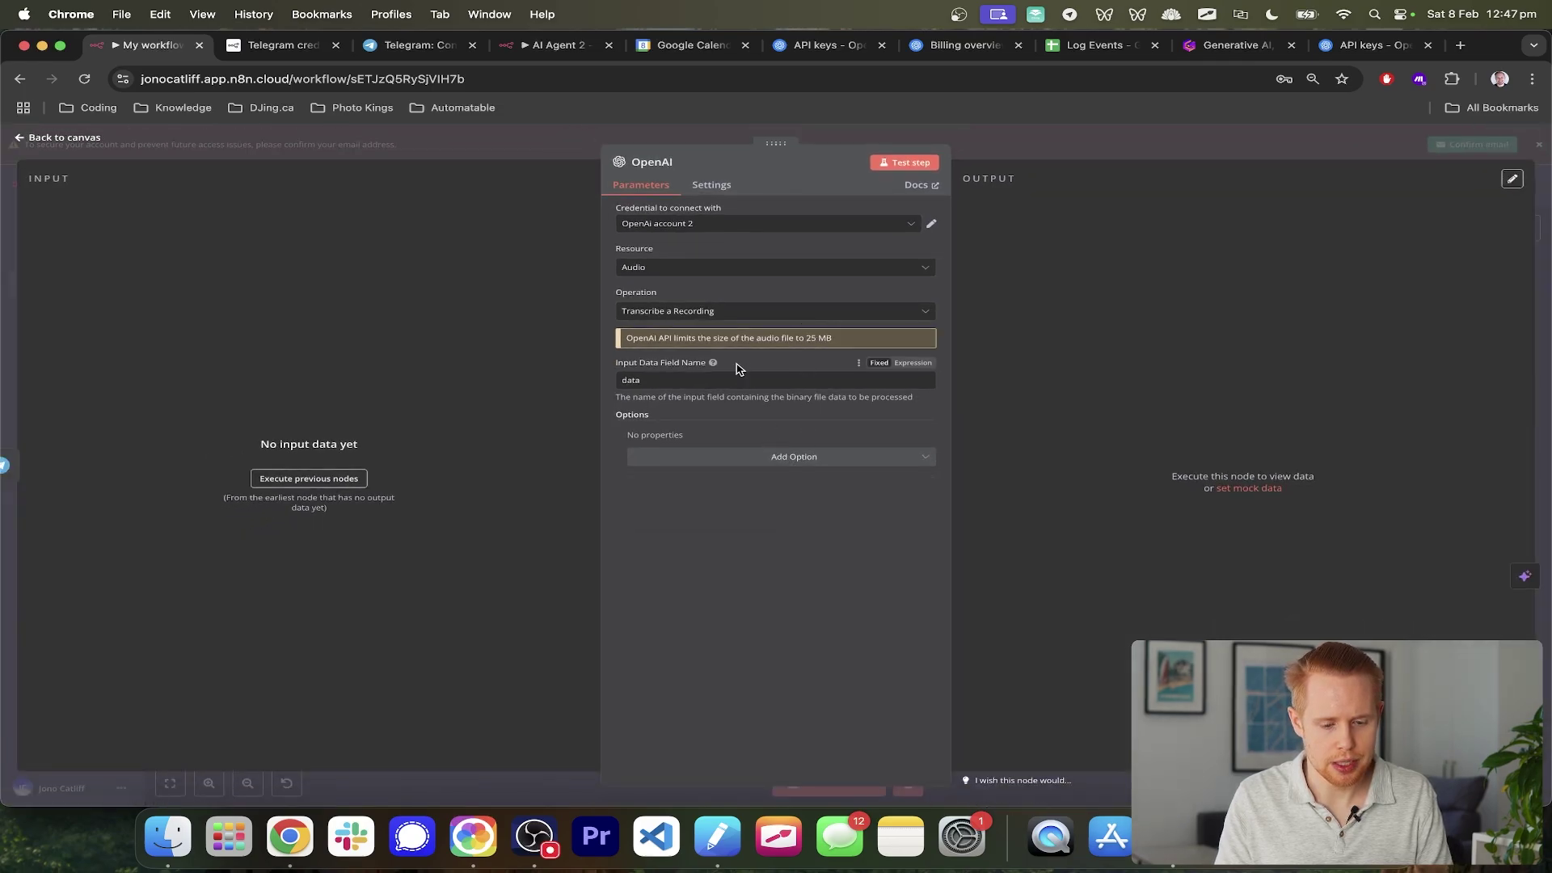
pyautogui.moveTo(233, 451); pyautogui.dragTo(378, 528)
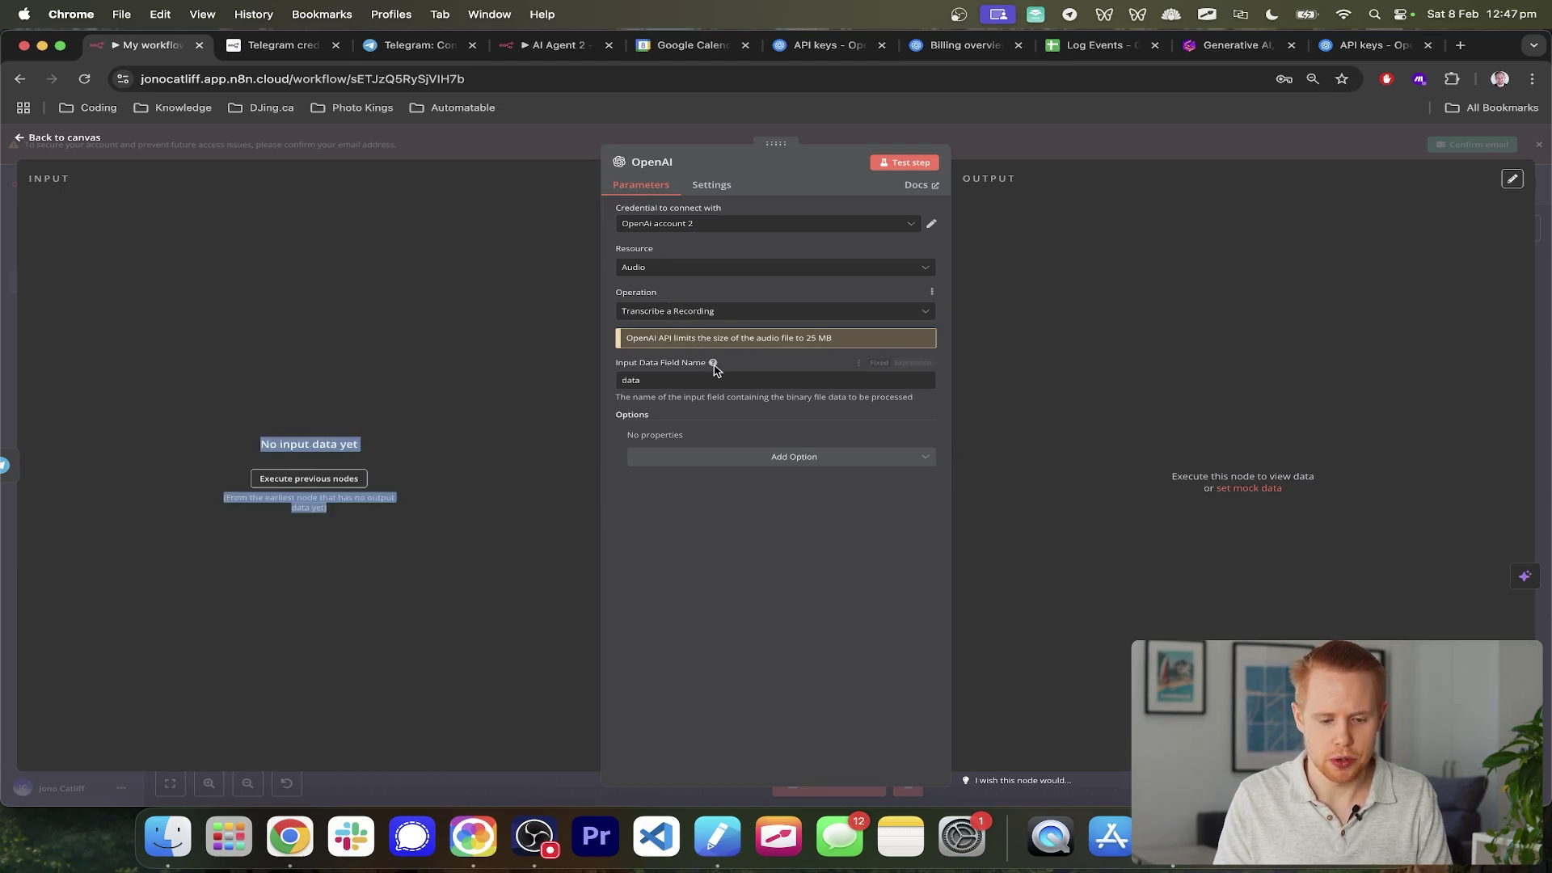
pyautogui.click(781, 379)
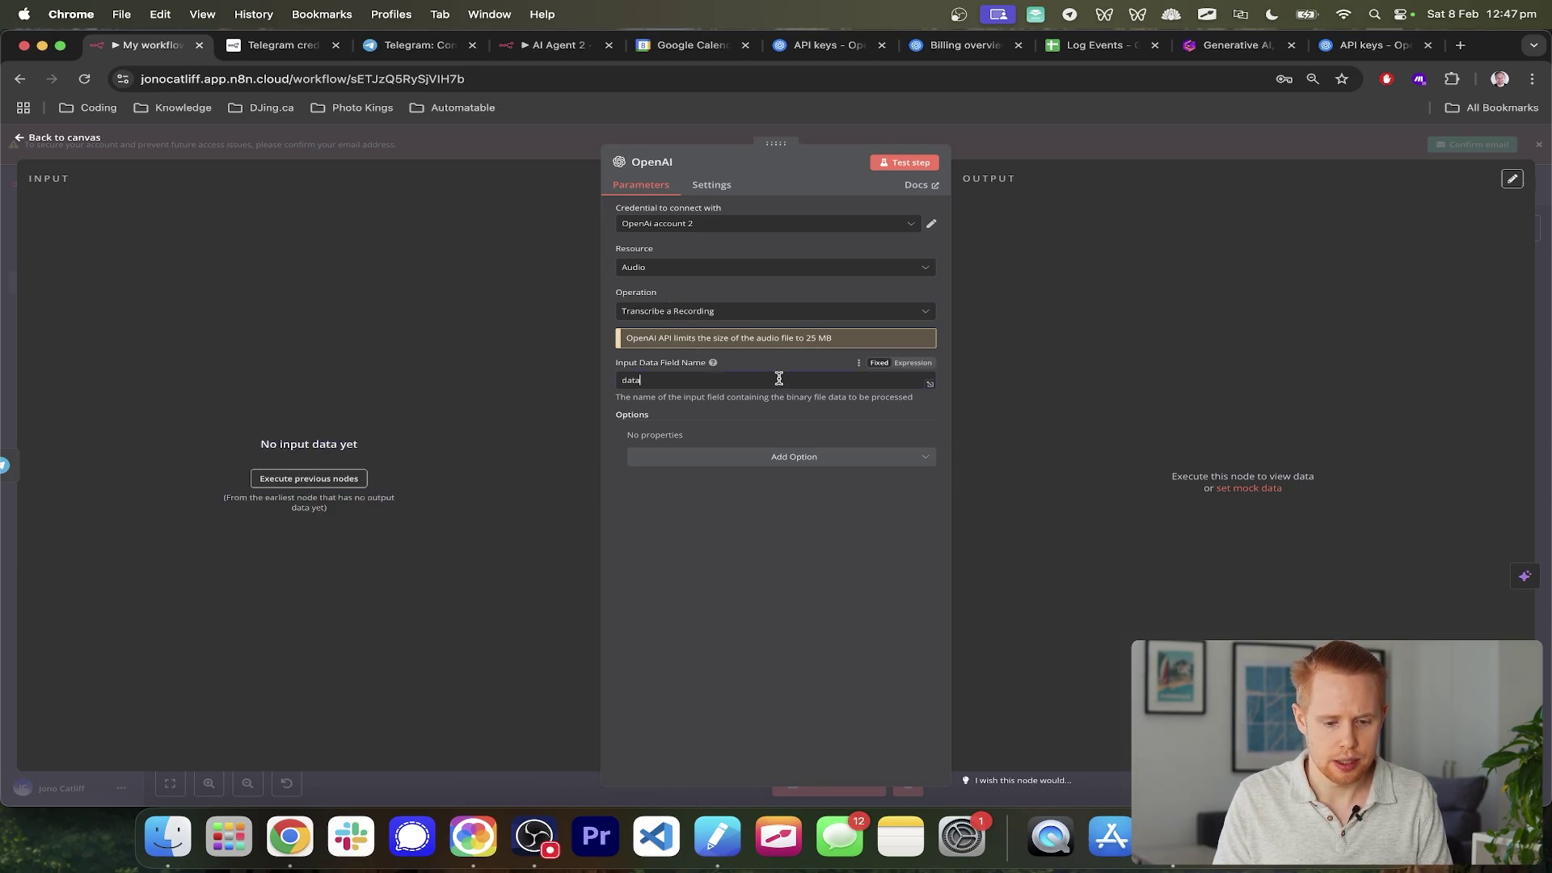
pyautogui.click(1546, 332)
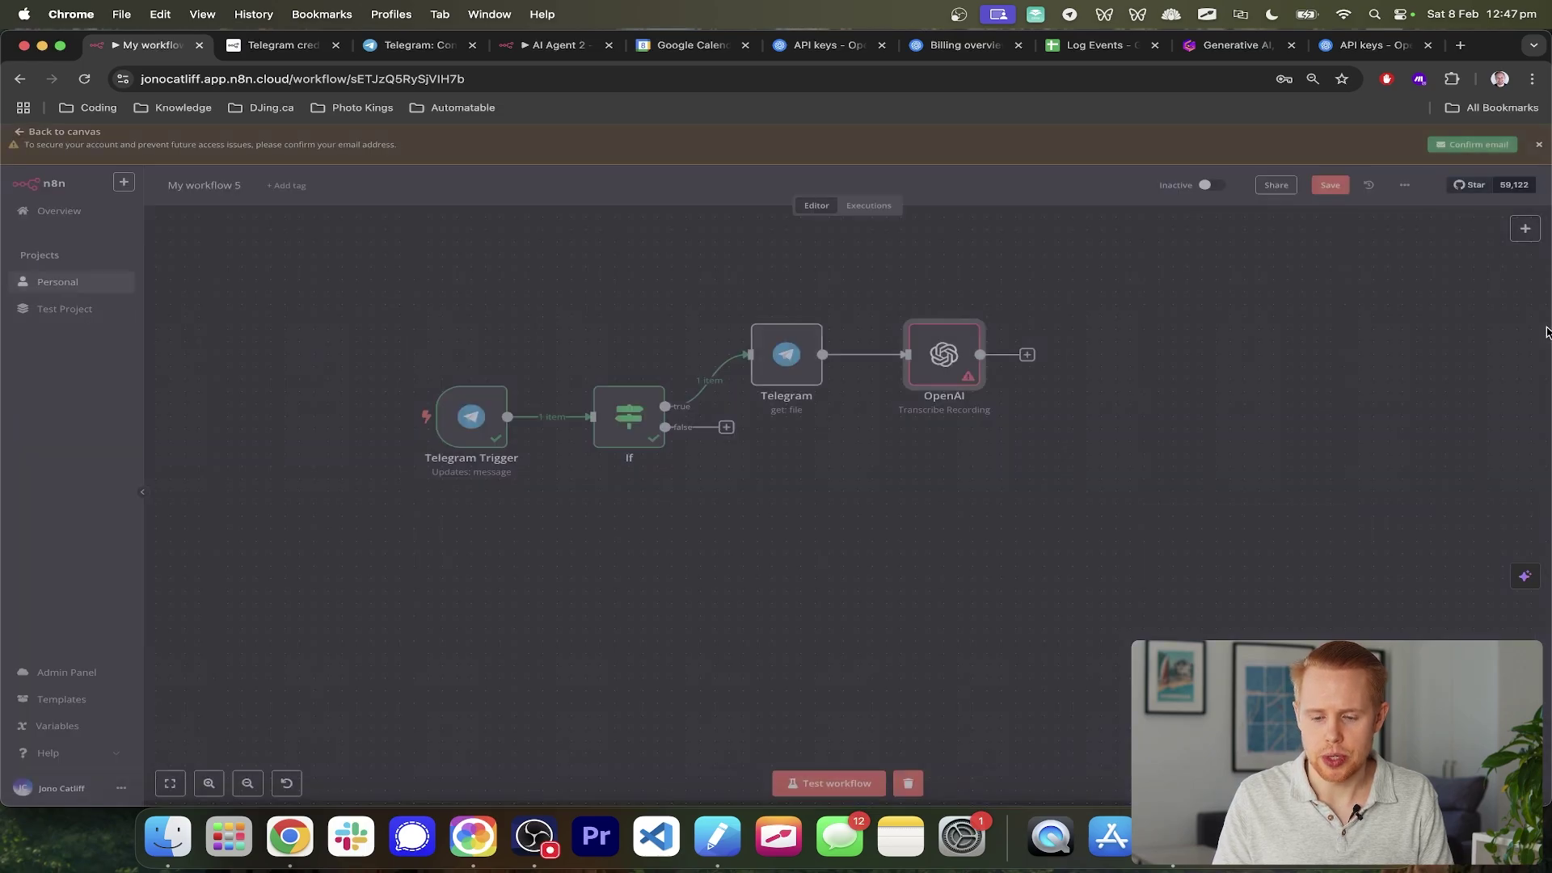
# - Start a test run and send a new voice note to the bot
pyautogui.click(819, 782)
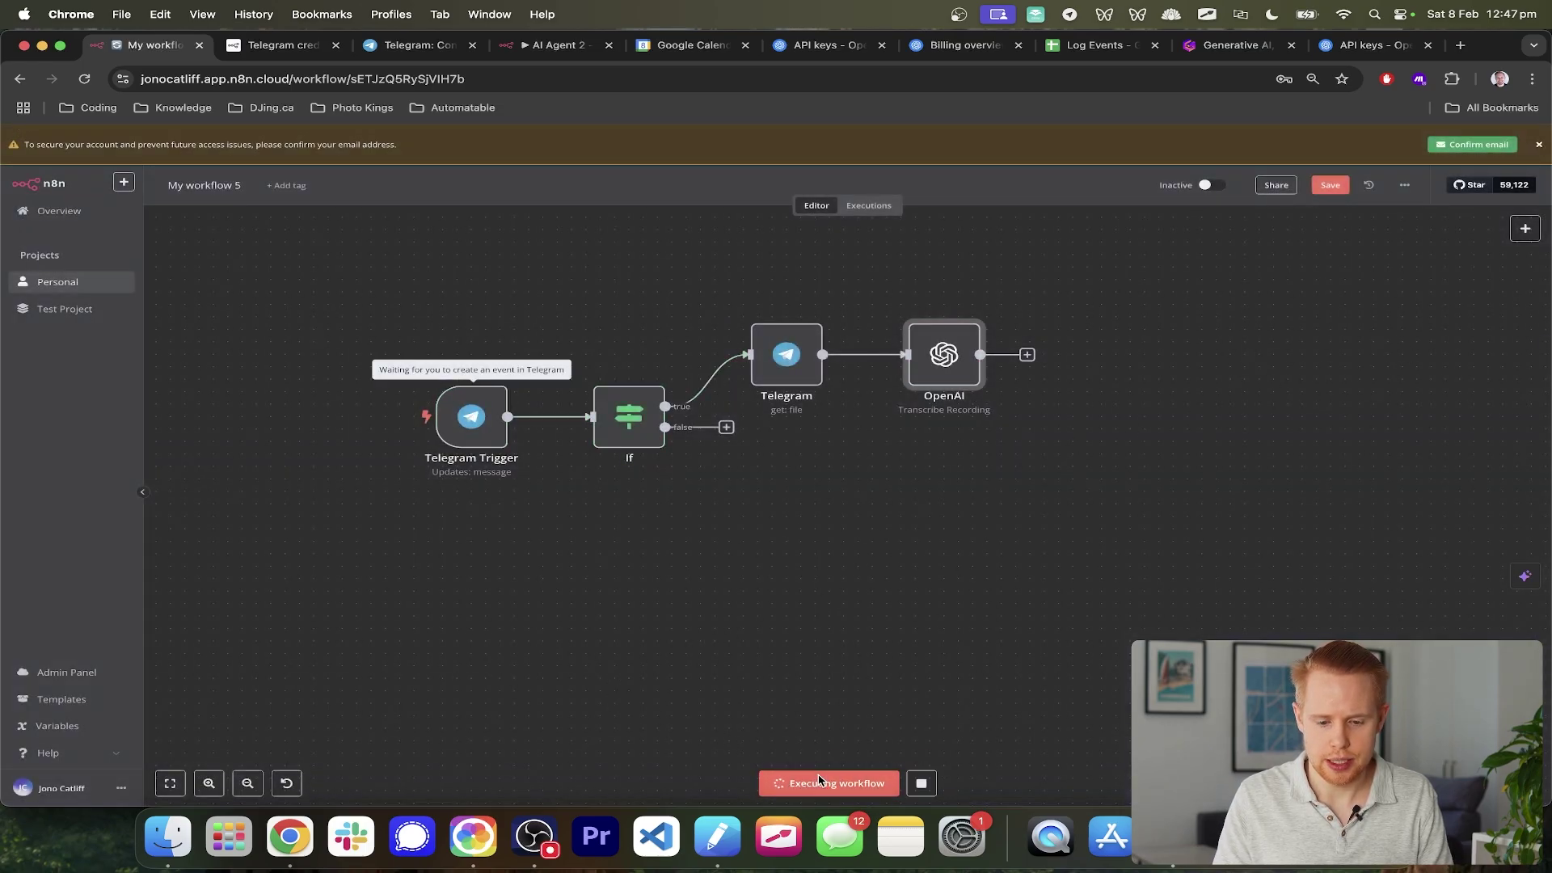
pyautogui.press('super+Tab')
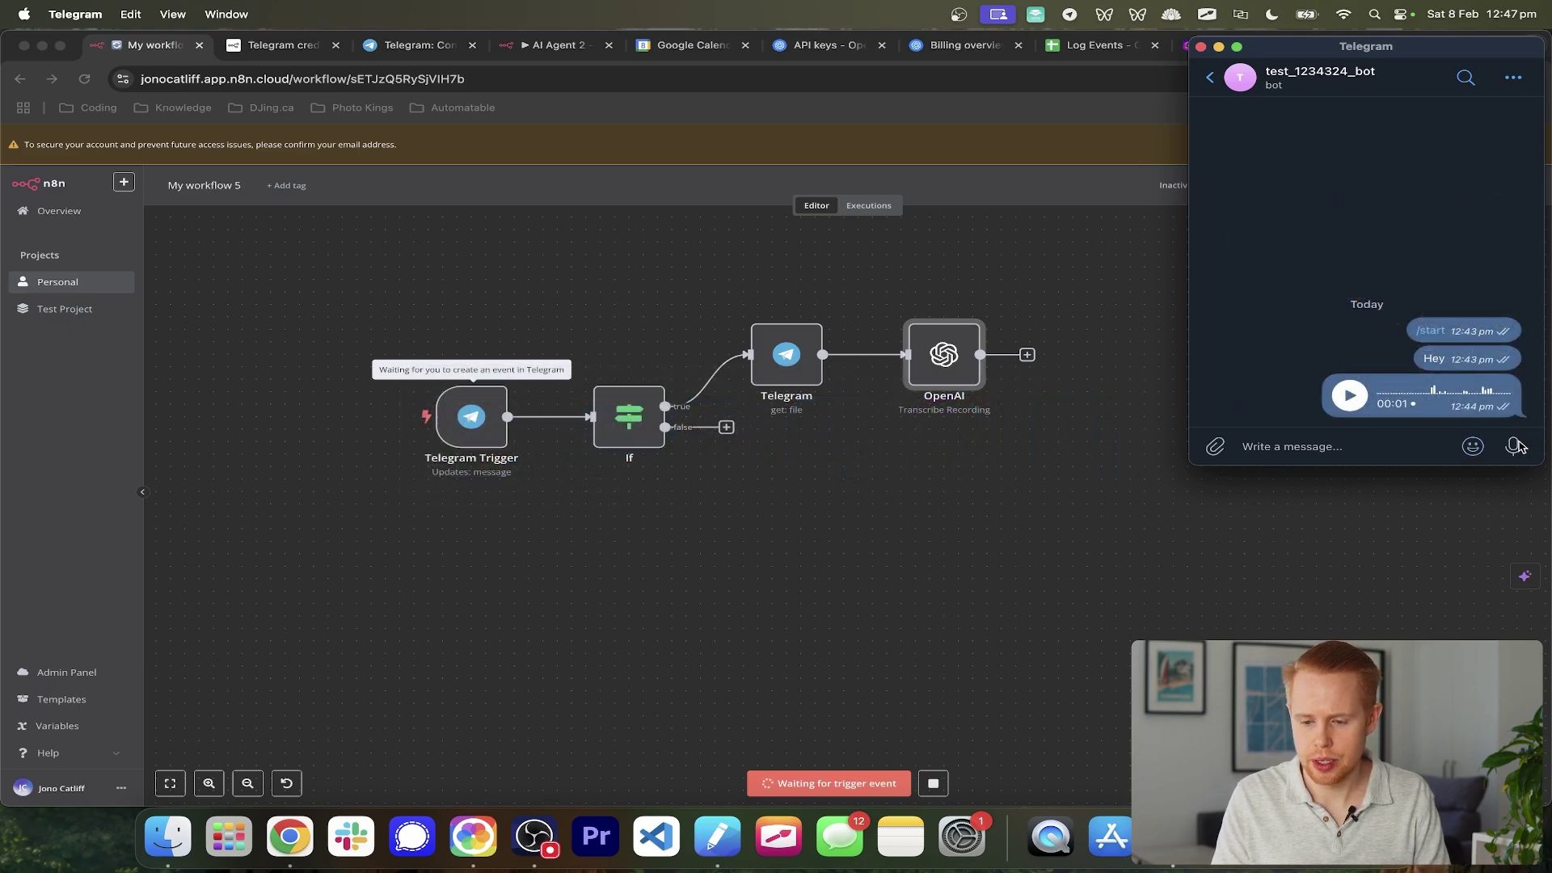
pyautogui.moveTo(1518, 446); pyautogui.dragTo(1511, 445)
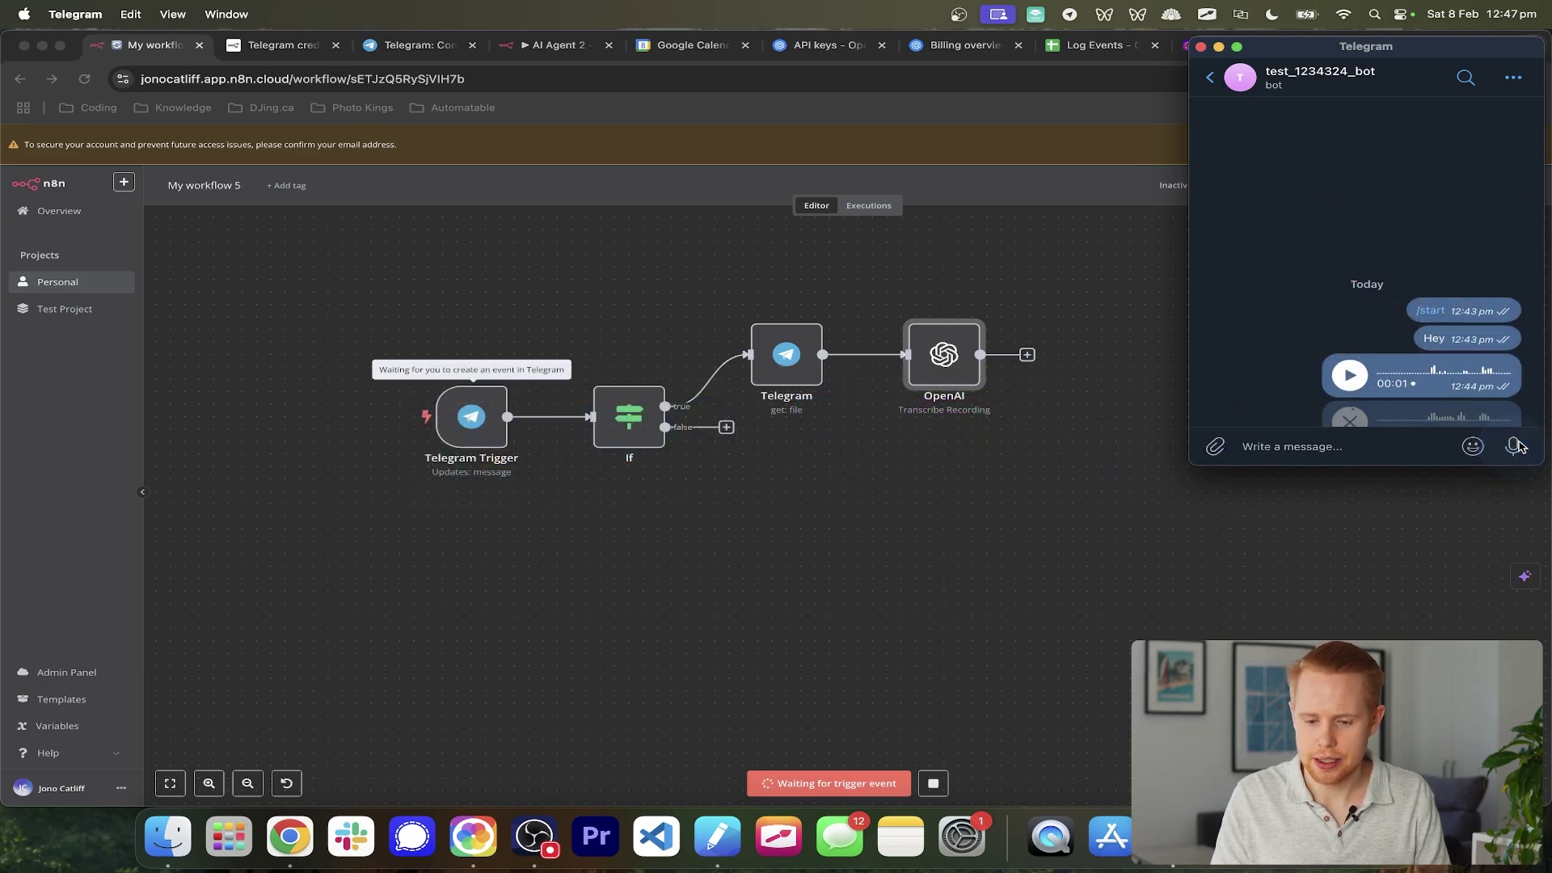
pyautogui.click(987, 484)
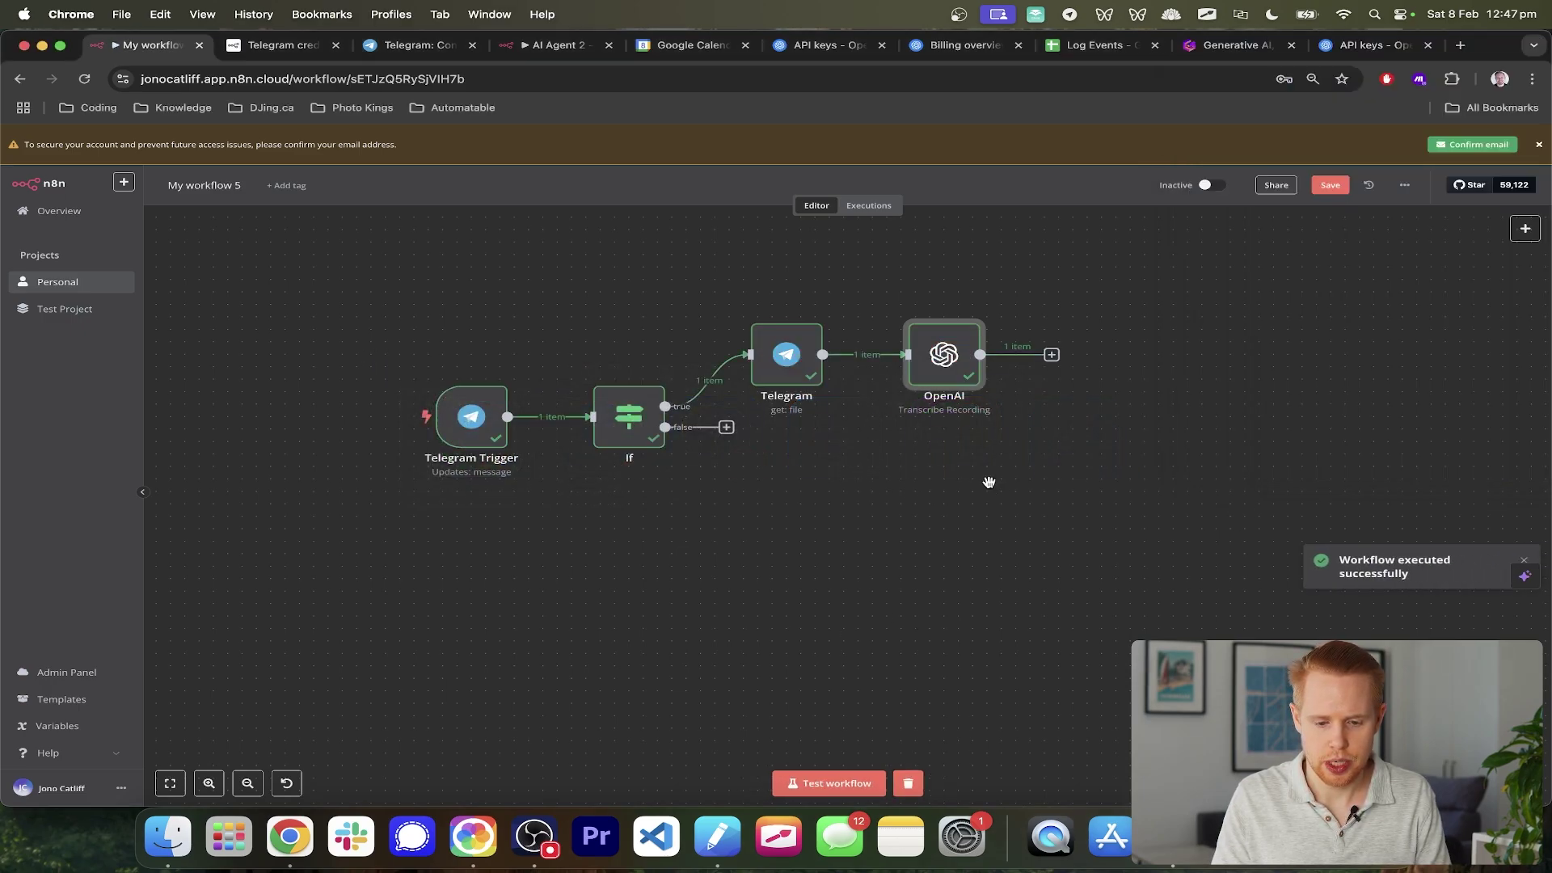
pyautogui.moveTo(1083, 462); pyautogui.dragTo(974, 471)
# - Confirm the OpenAI node transcribed the voice note as 'This is a test.'
pyautogui.doubleClick(836, 349)
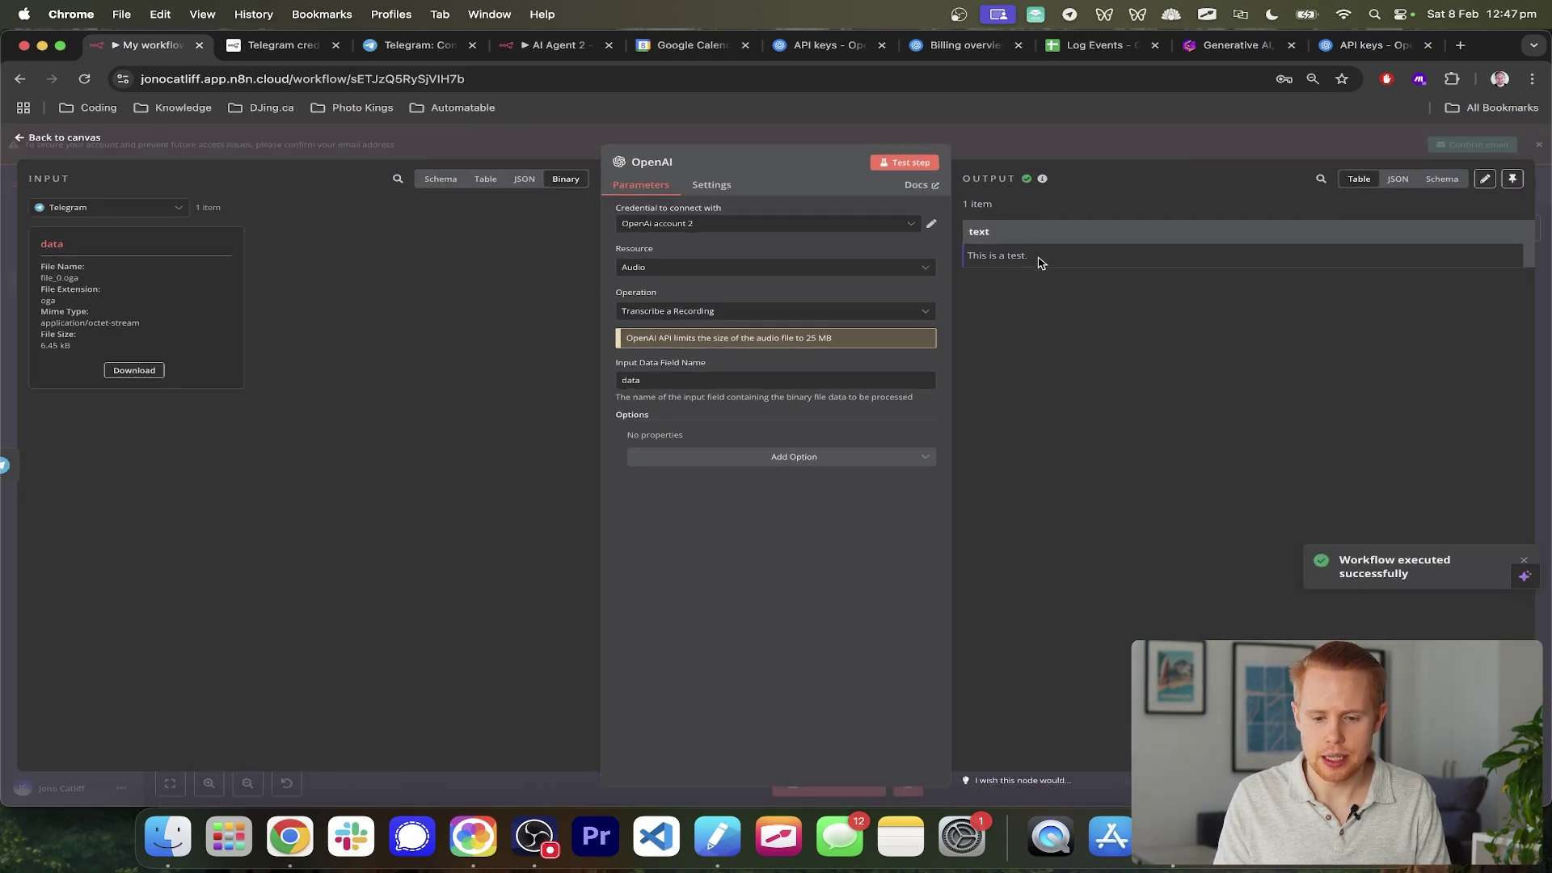
pyautogui.moveTo(1040, 258); pyautogui.dragTo(977, 257)
pyautogui.scroll(5, 1027, 262)
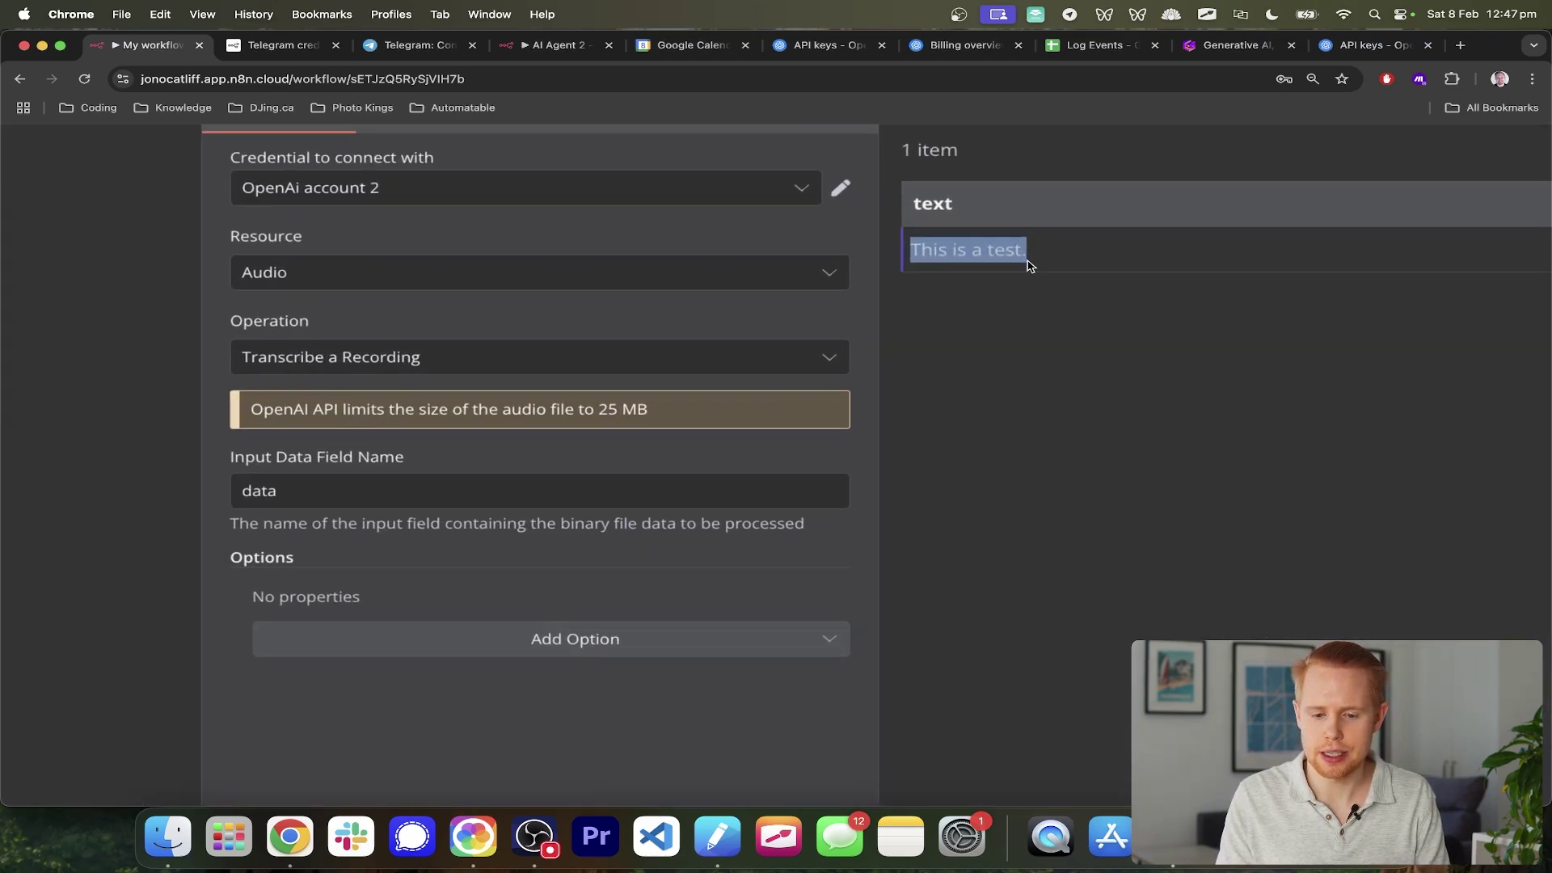
pyautogui.scroll(-5, 1028, 262)
pyautogui.click(1544, 263)
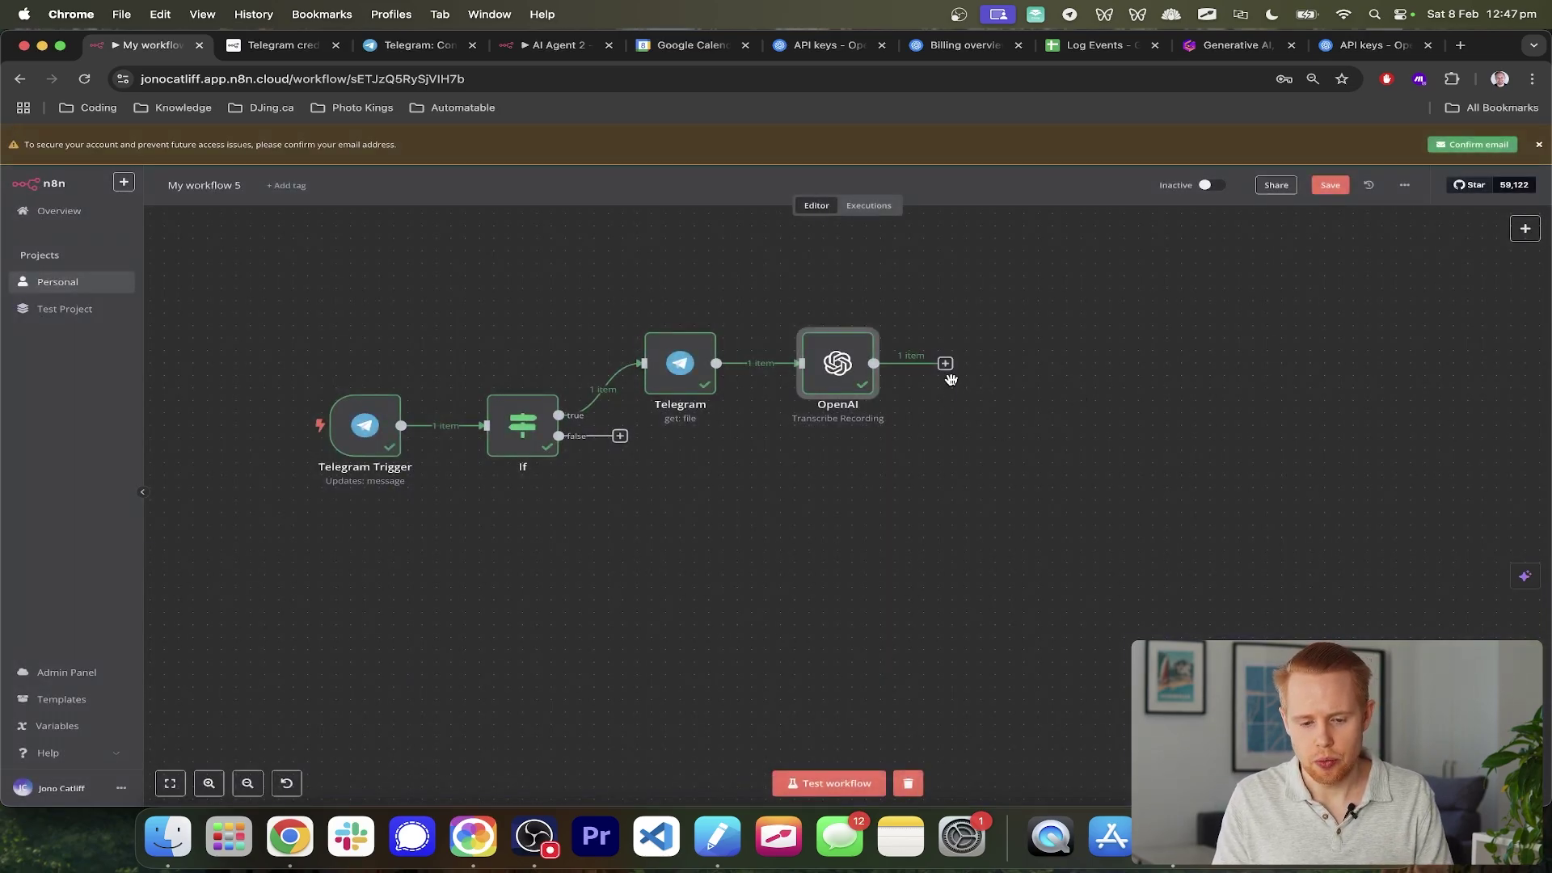
pyautogui.click(620, 438)
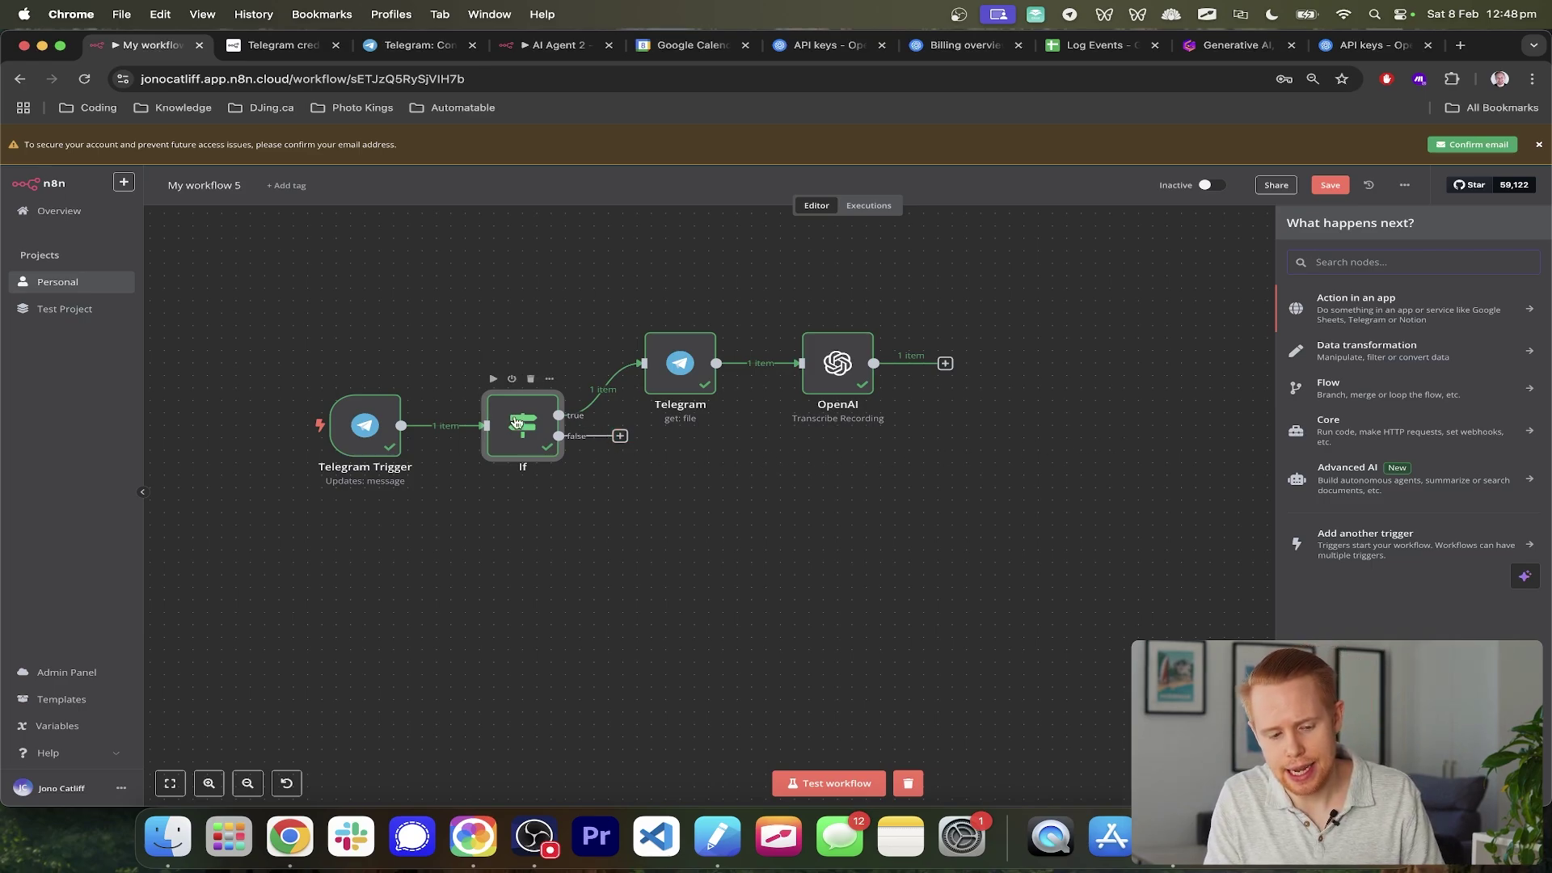
# - Add an Edit Fields node on the false branch with a field named 'text'
pyautogui.click(1325, 352)
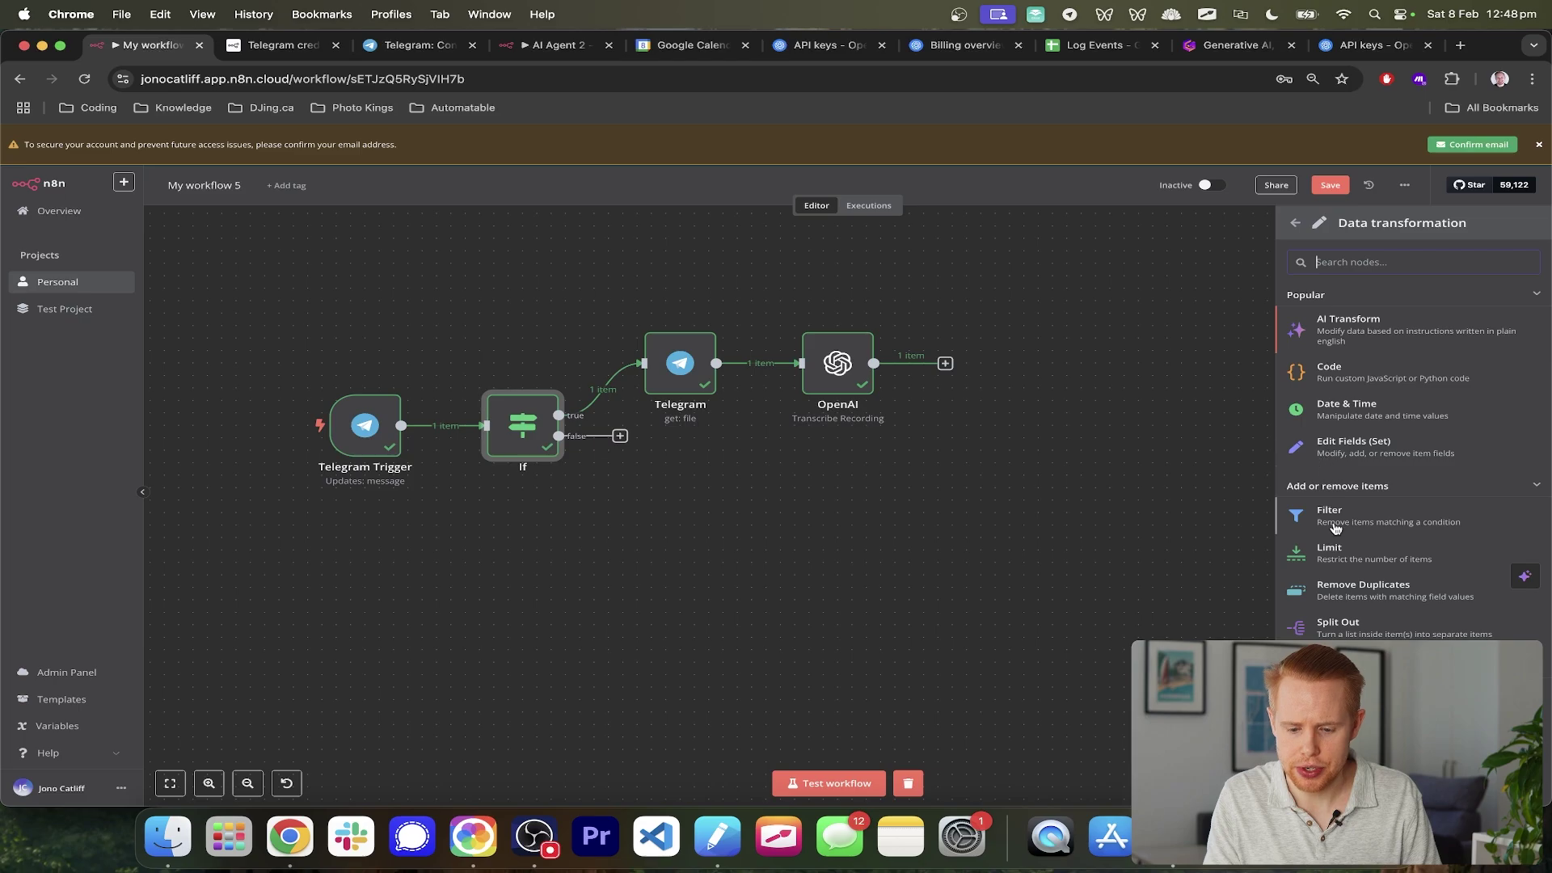
pyautogui.click(1350, 444)
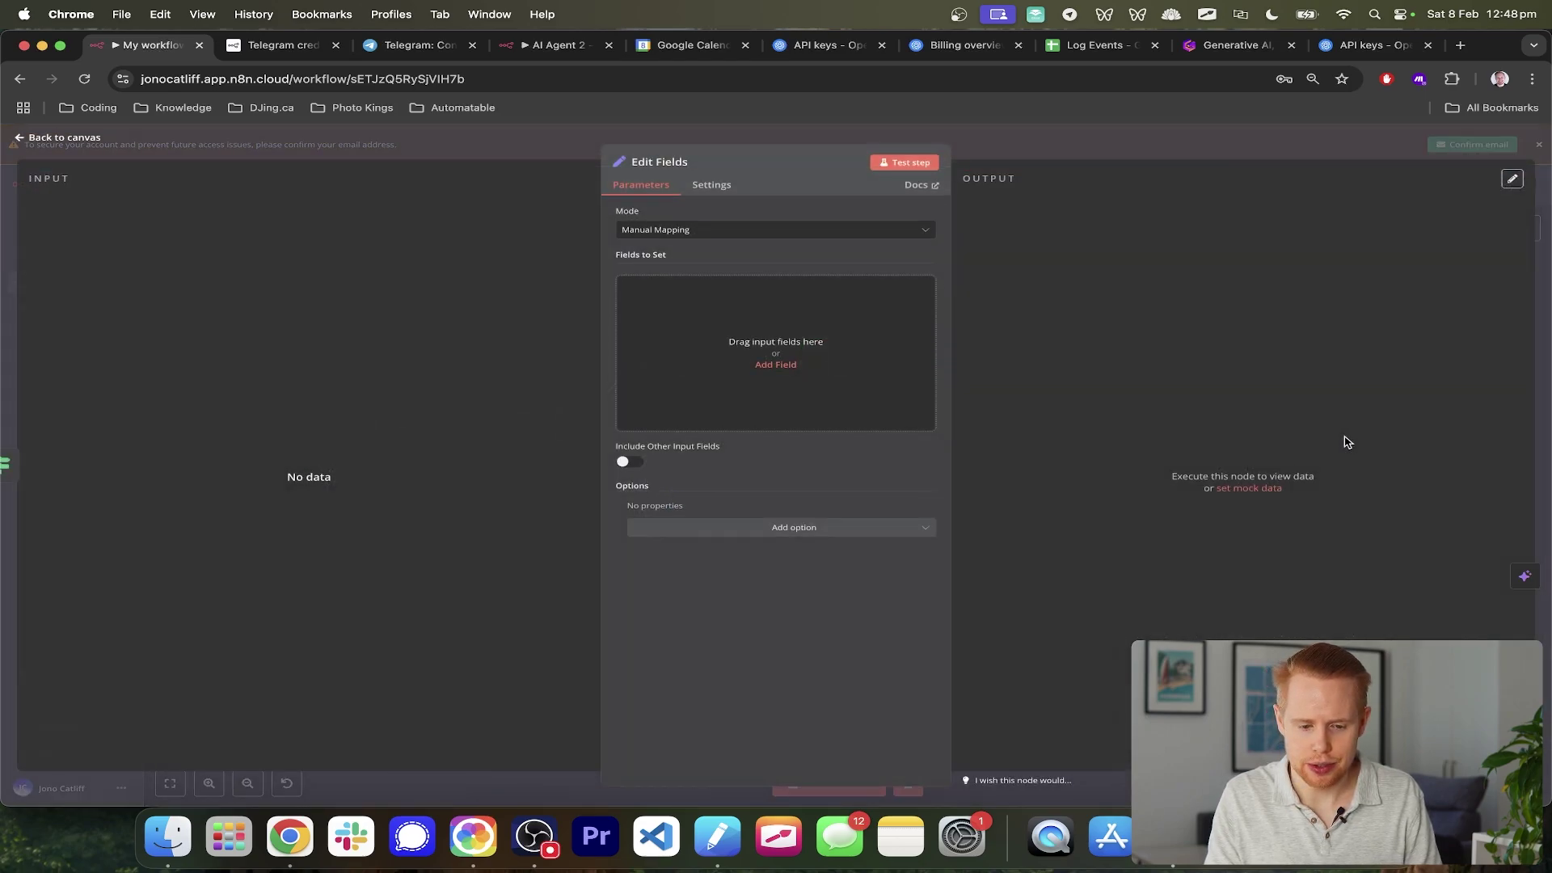
pyautogui.click(769, 365)
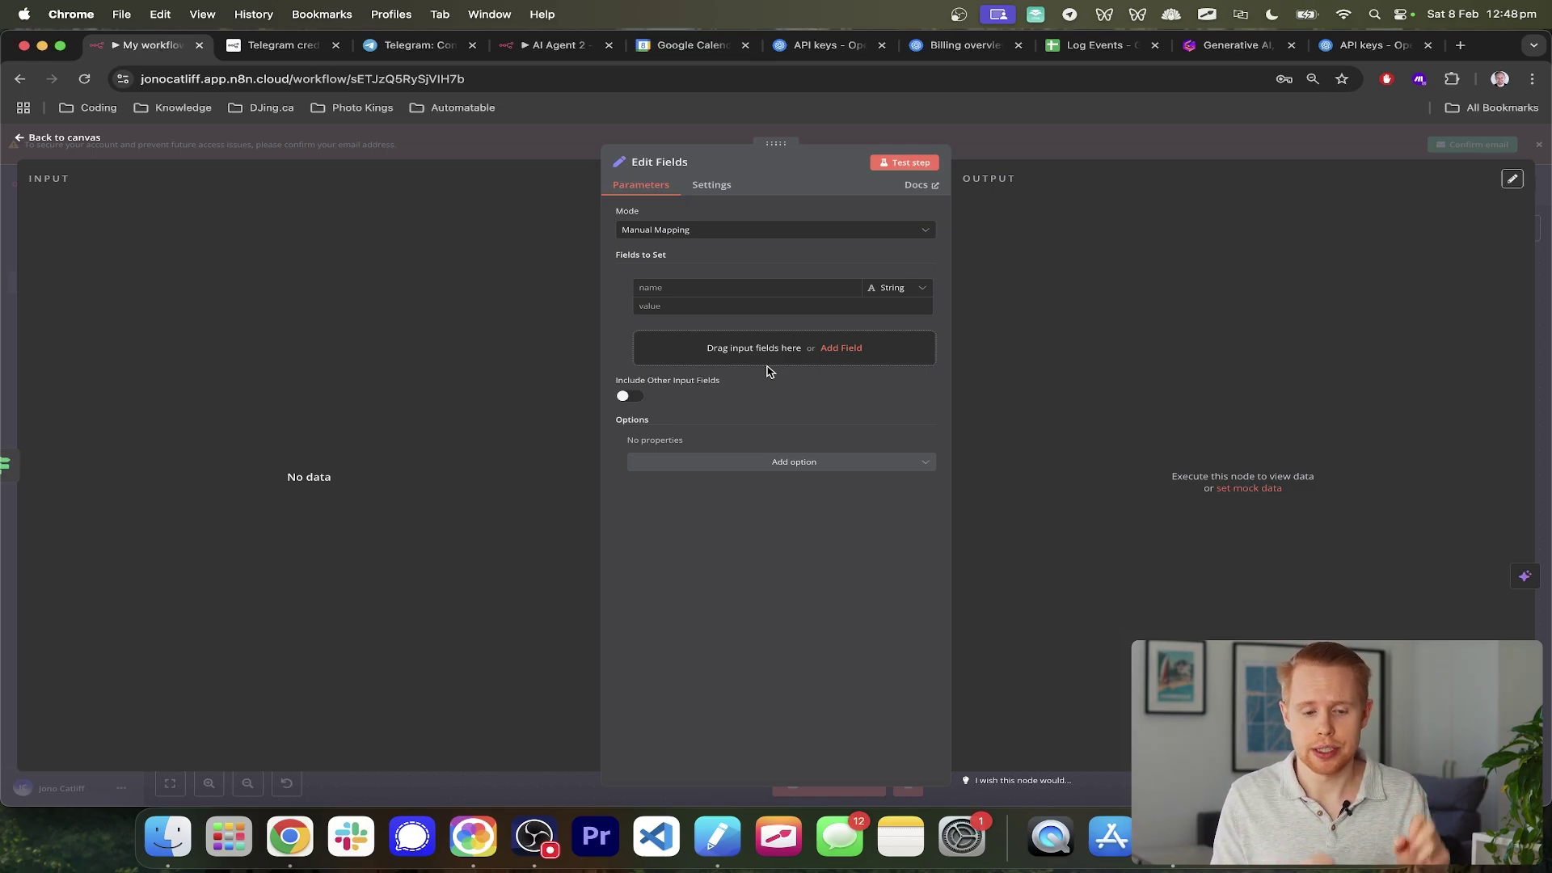
pyautogui.click(682, 292)
pyautogui.write('text')
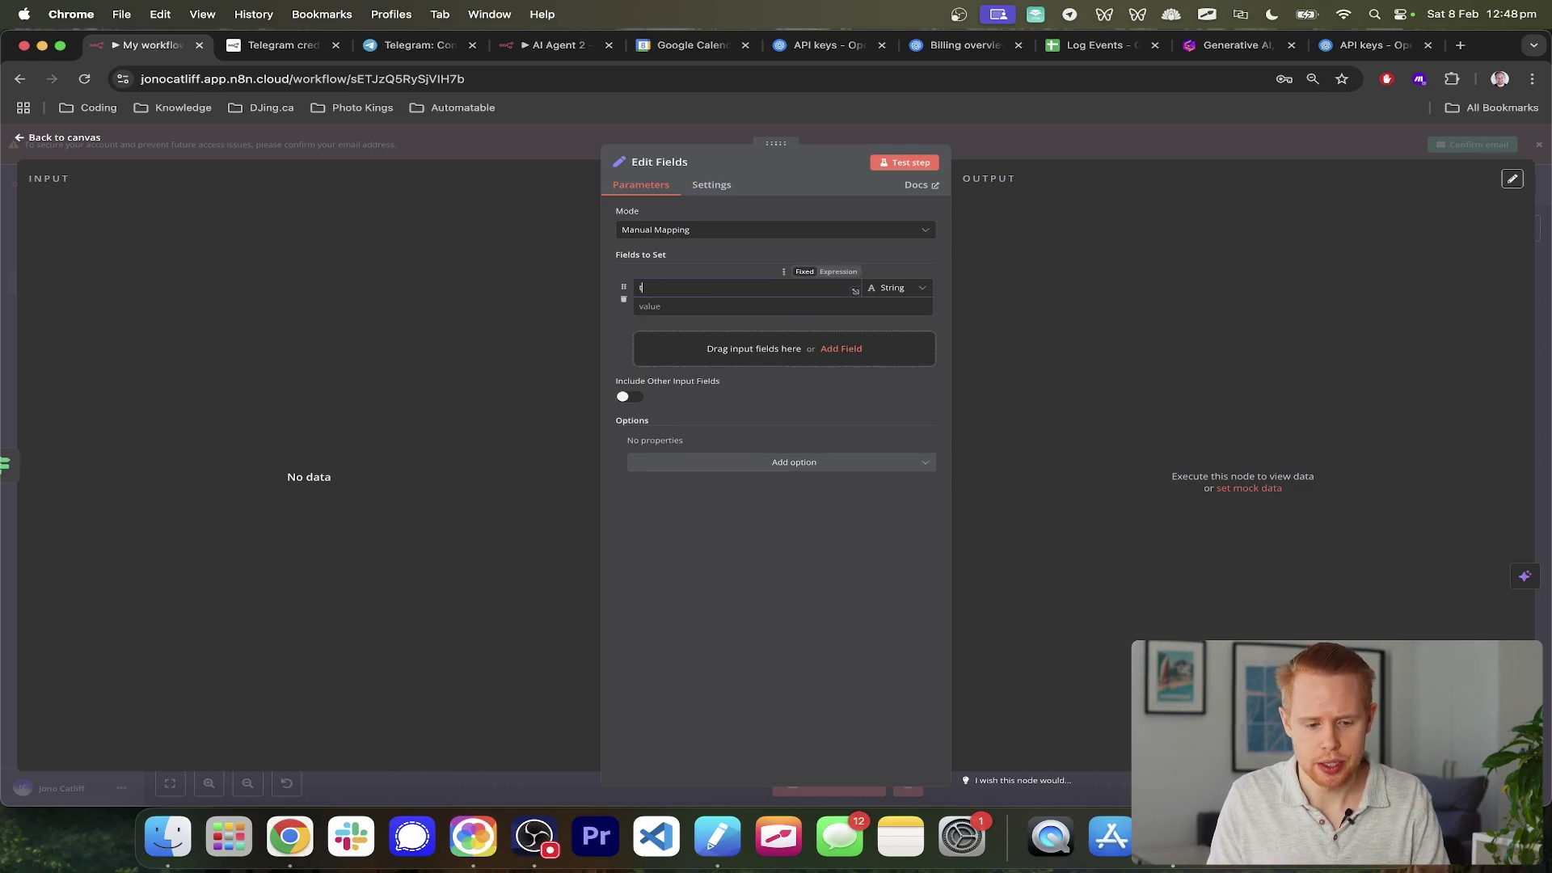
pyautogui.click(733, 306)
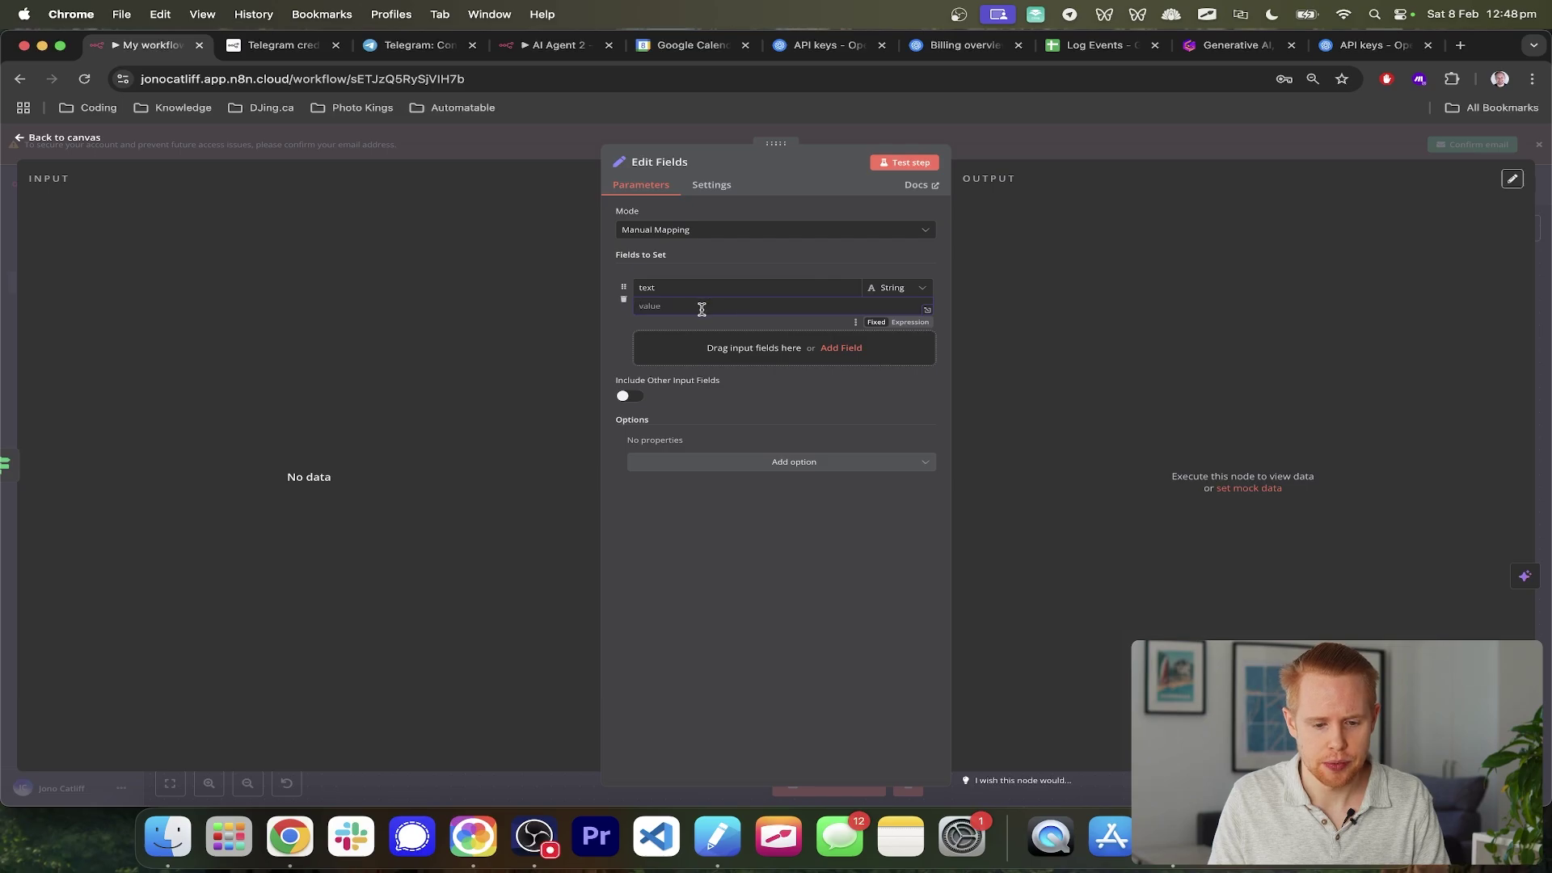
pyautogui.click(1548, 290)
# - Reopen the false-branch Edit Fields node to confirm its 'text' String field
pyautogui.hscroll(3, 967, 471)
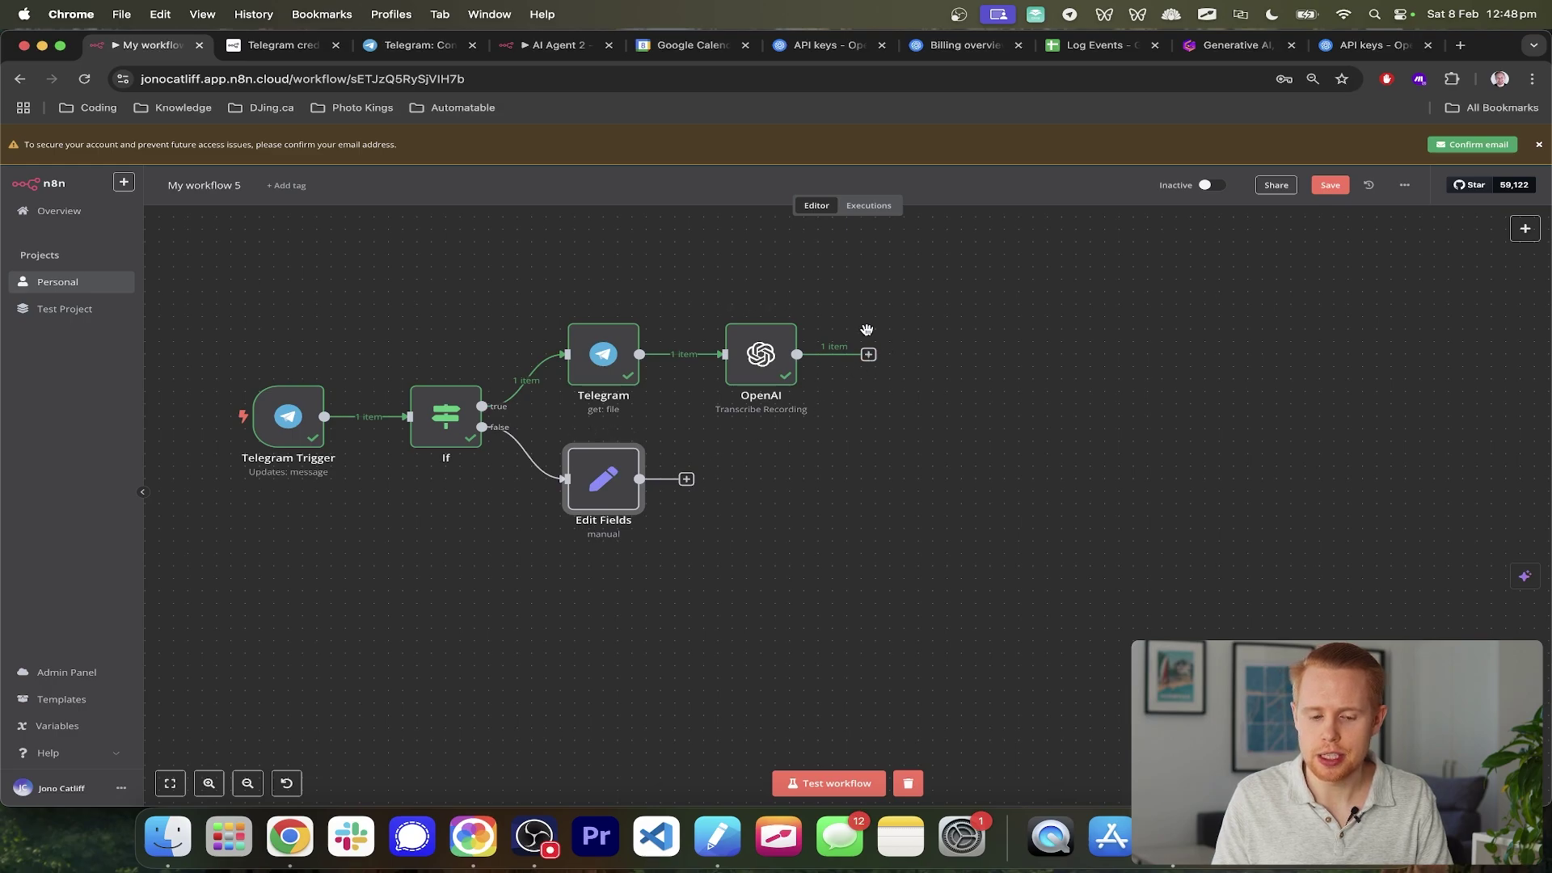
pyautogui.doubleClick(599, 480)
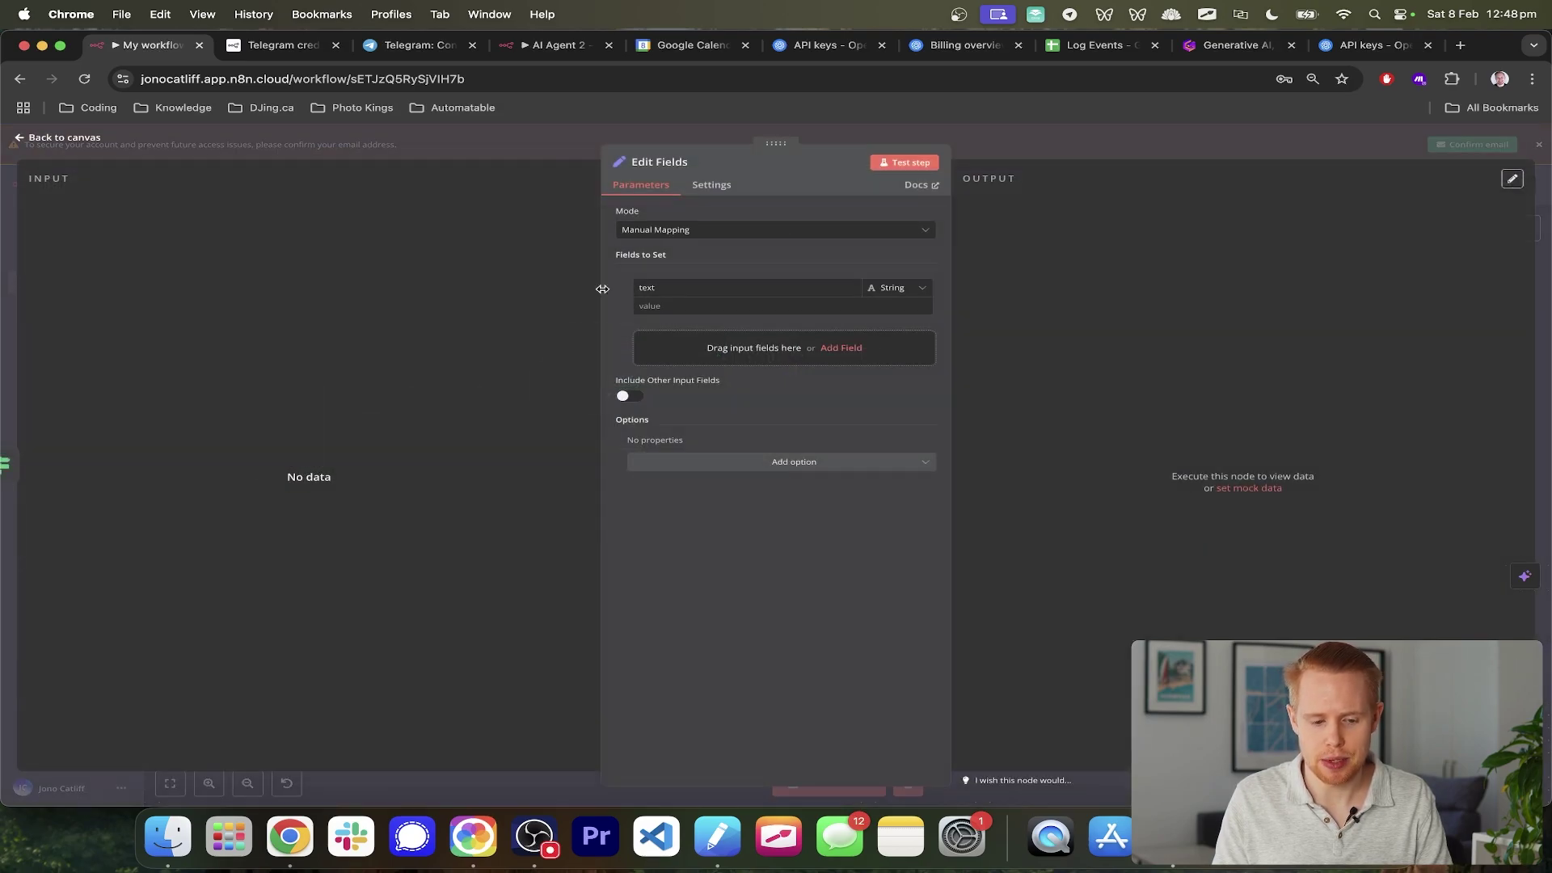
pyautogui.doubleClick(647, 288)
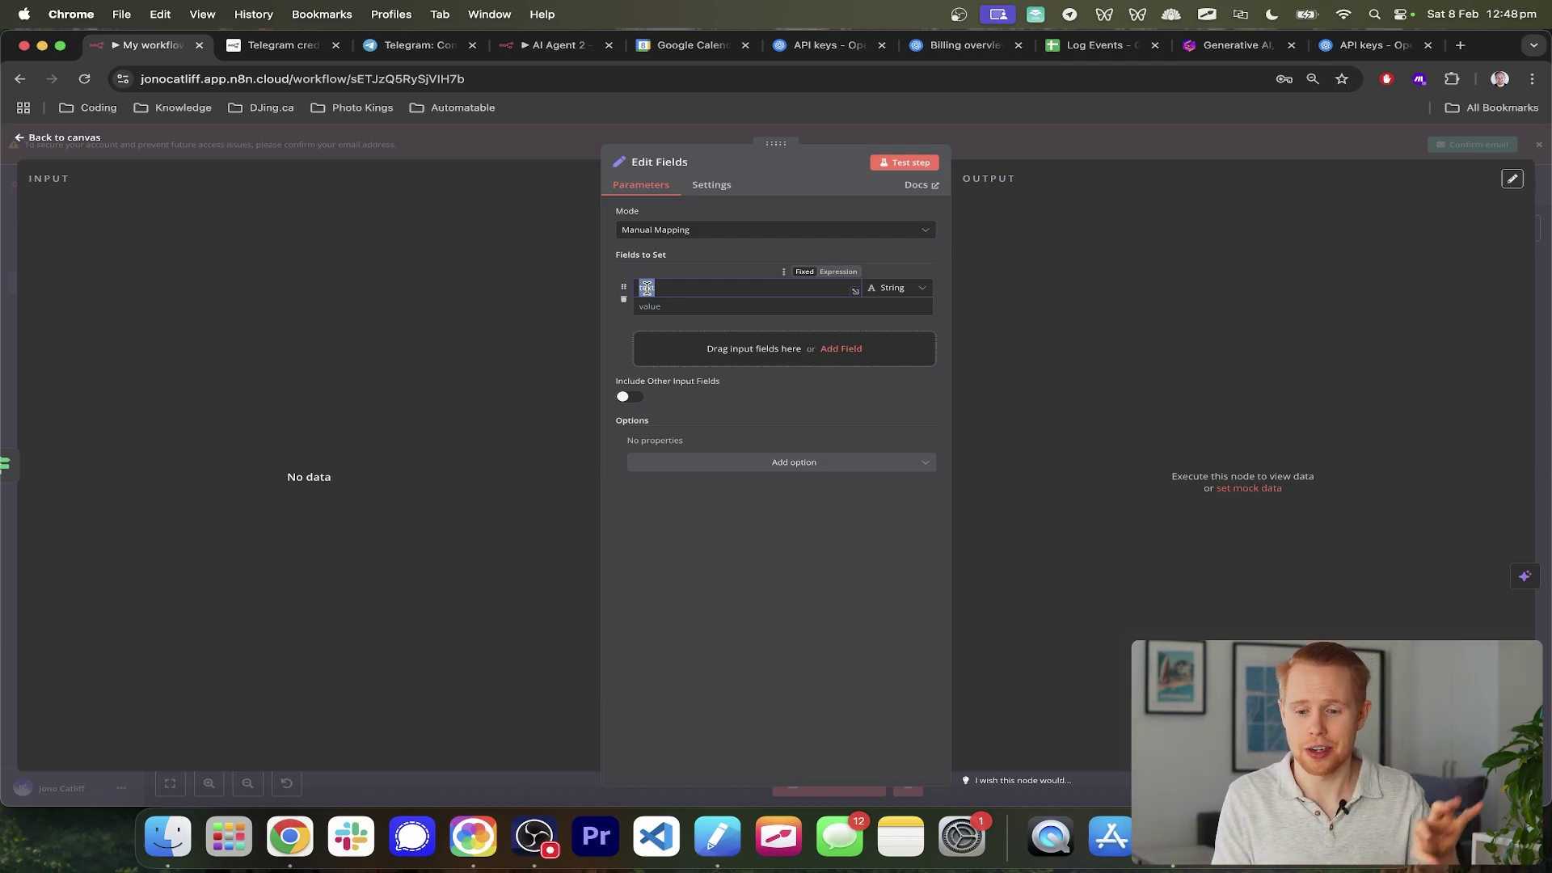
pyautogui.click(1548, 254)
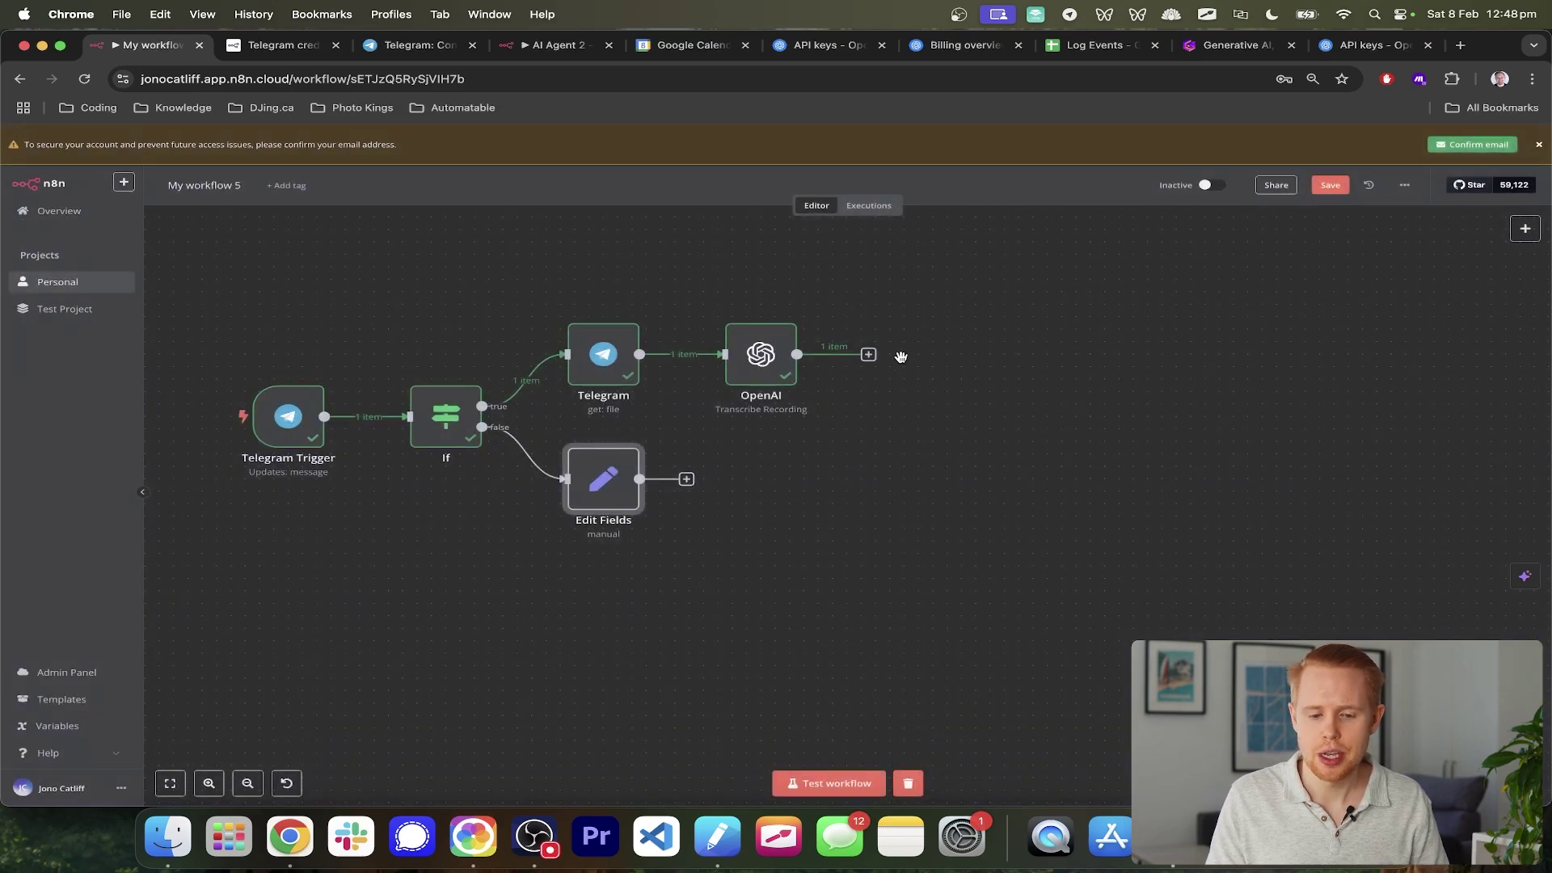
pyautogui.click(868, 355)
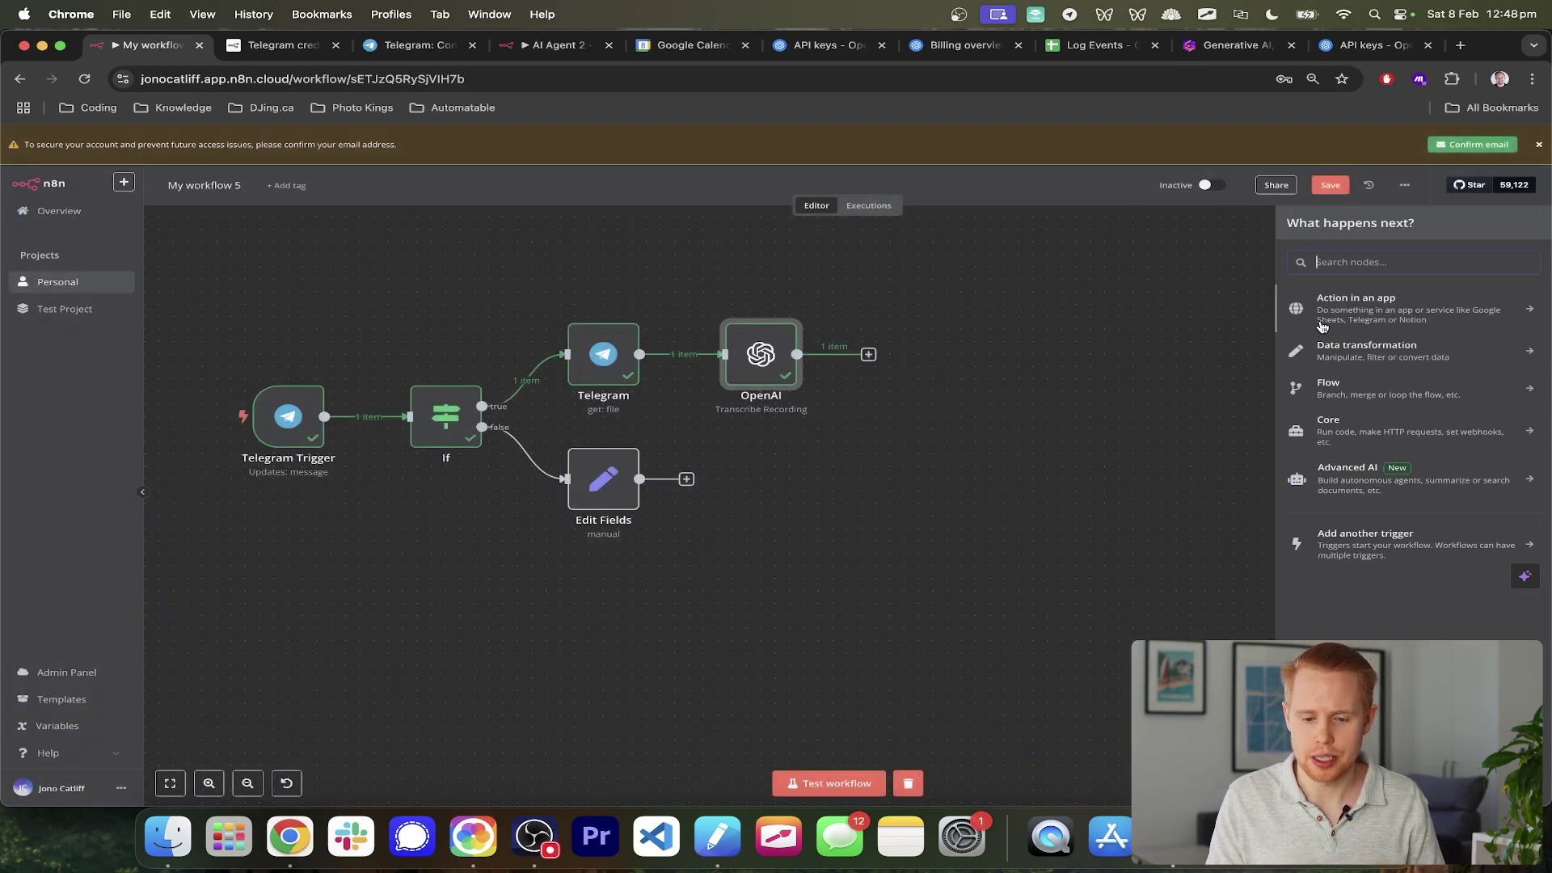
# - Add Edit Fields1 after OpenAI setting 'text' to {{ $json.text }}, then start a test run
pyautogui.click(1349, 356)
pyautogui.click(1334, 452)
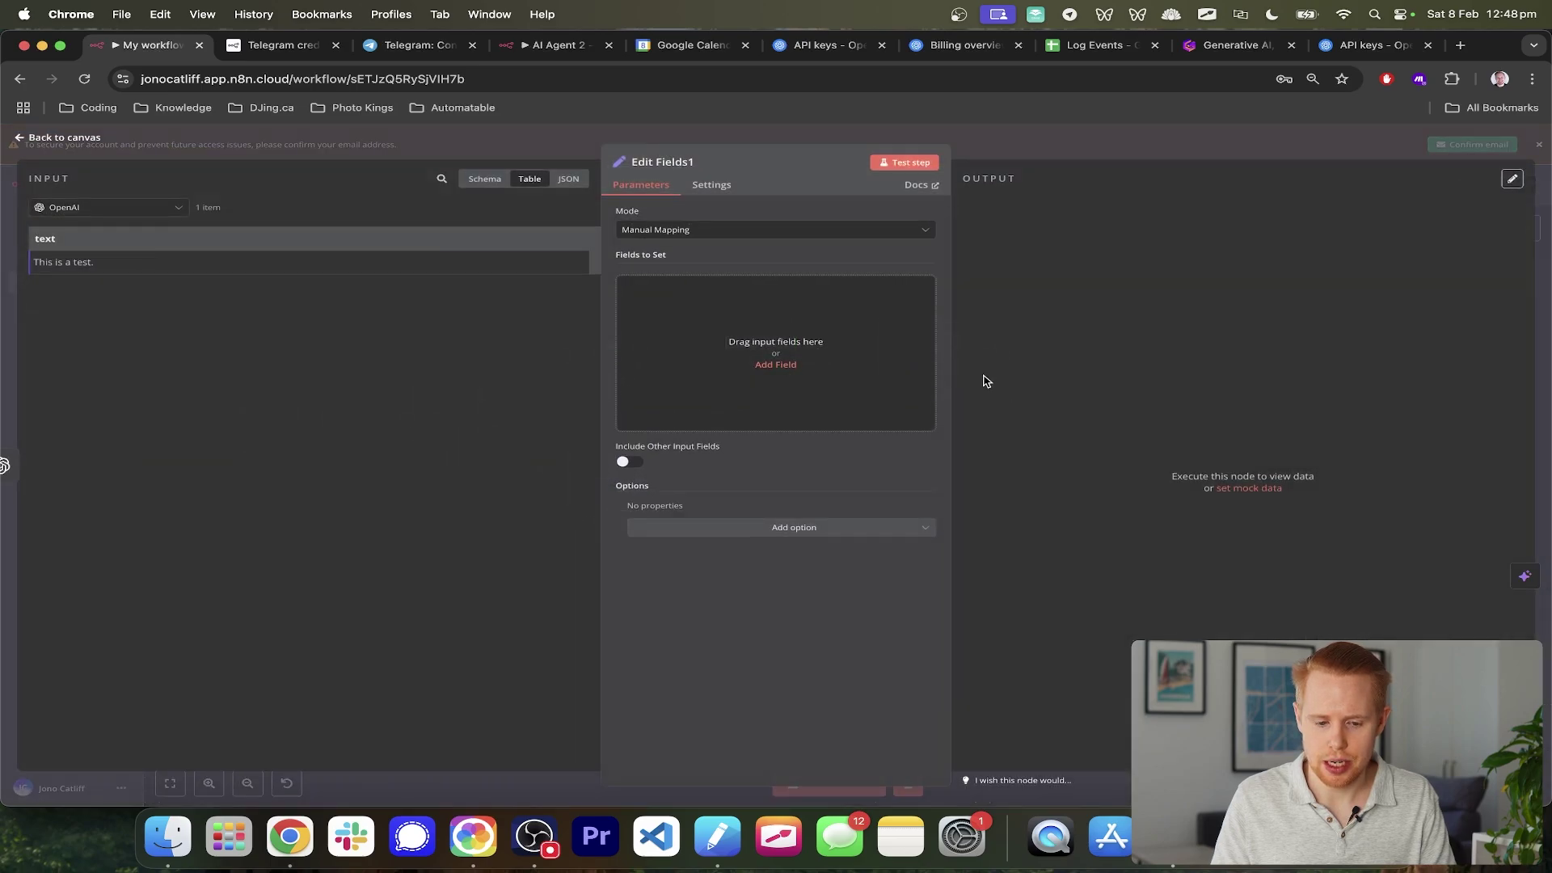
pyautogui.moveTo(707, 356); pyautogui.dragTo(707, 355)
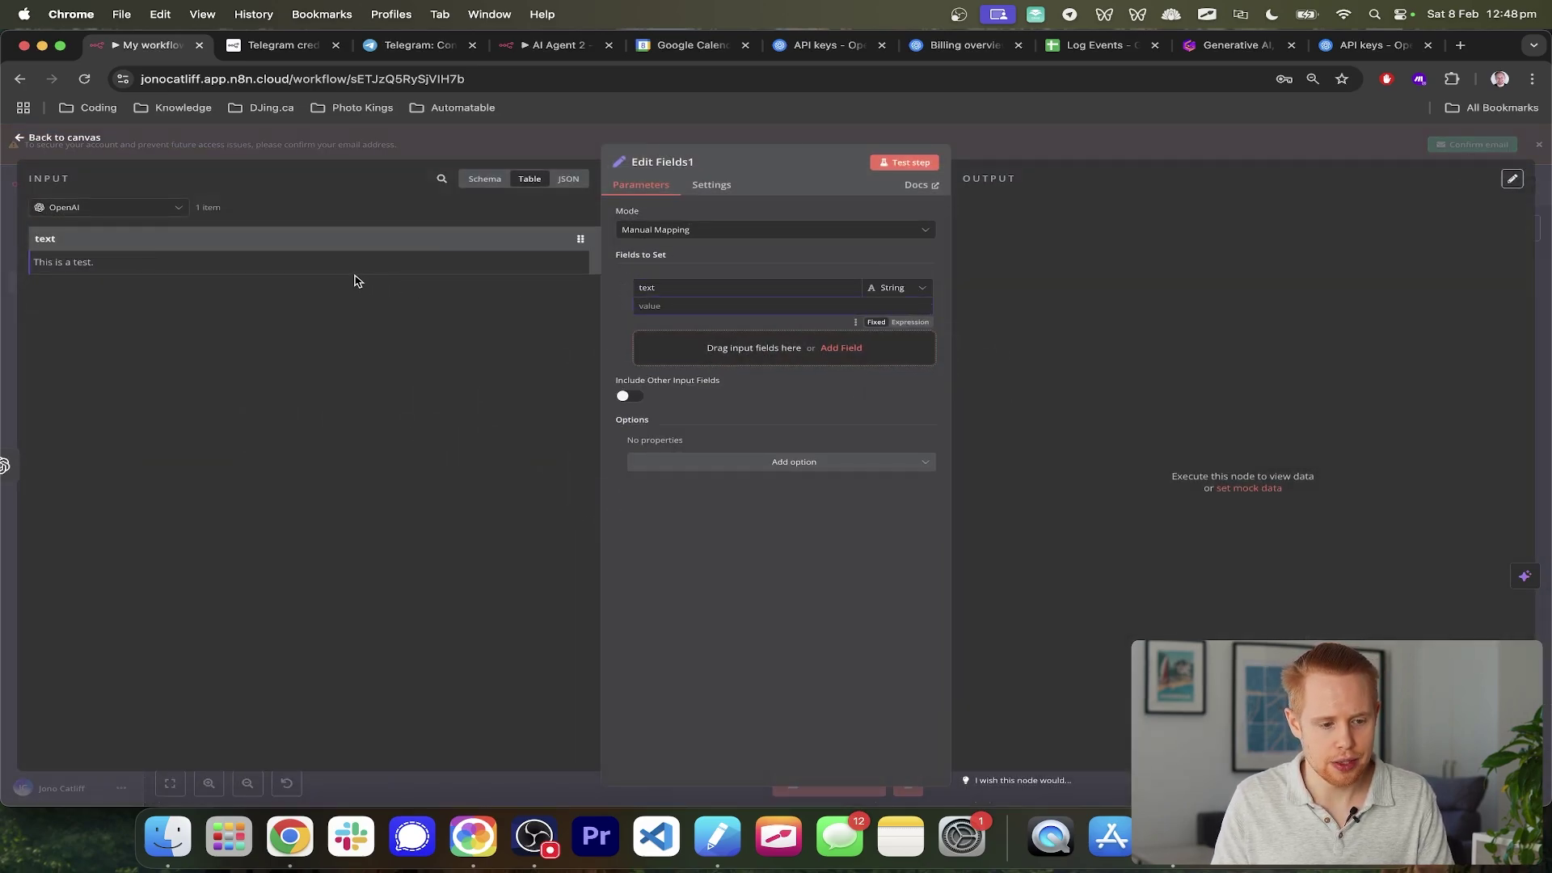
pyautogui.click(568, 178)
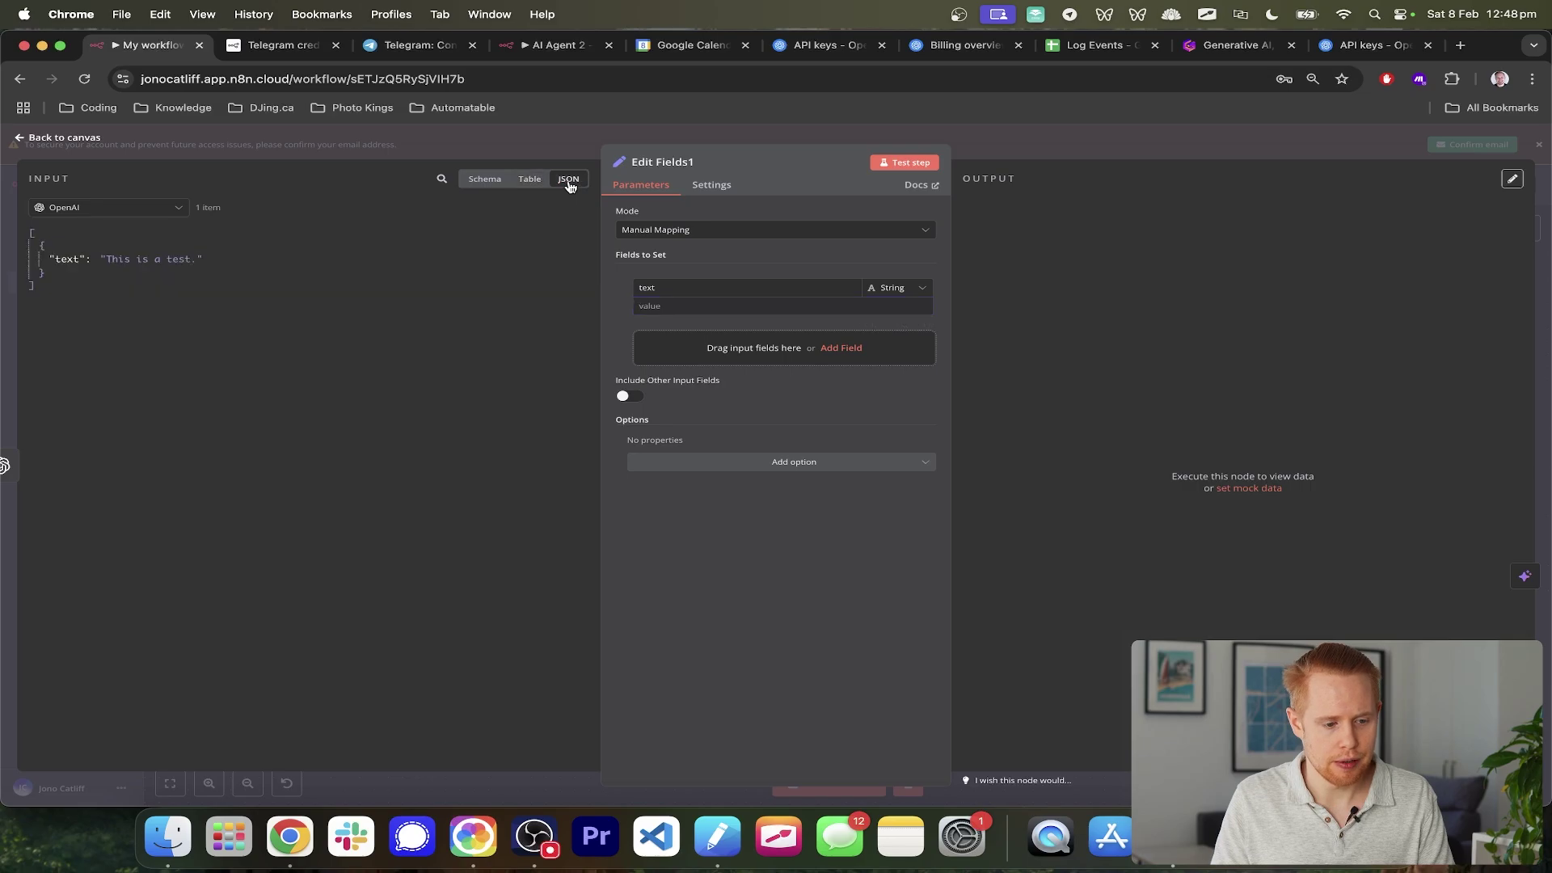
pyautogui.click(485, 179)
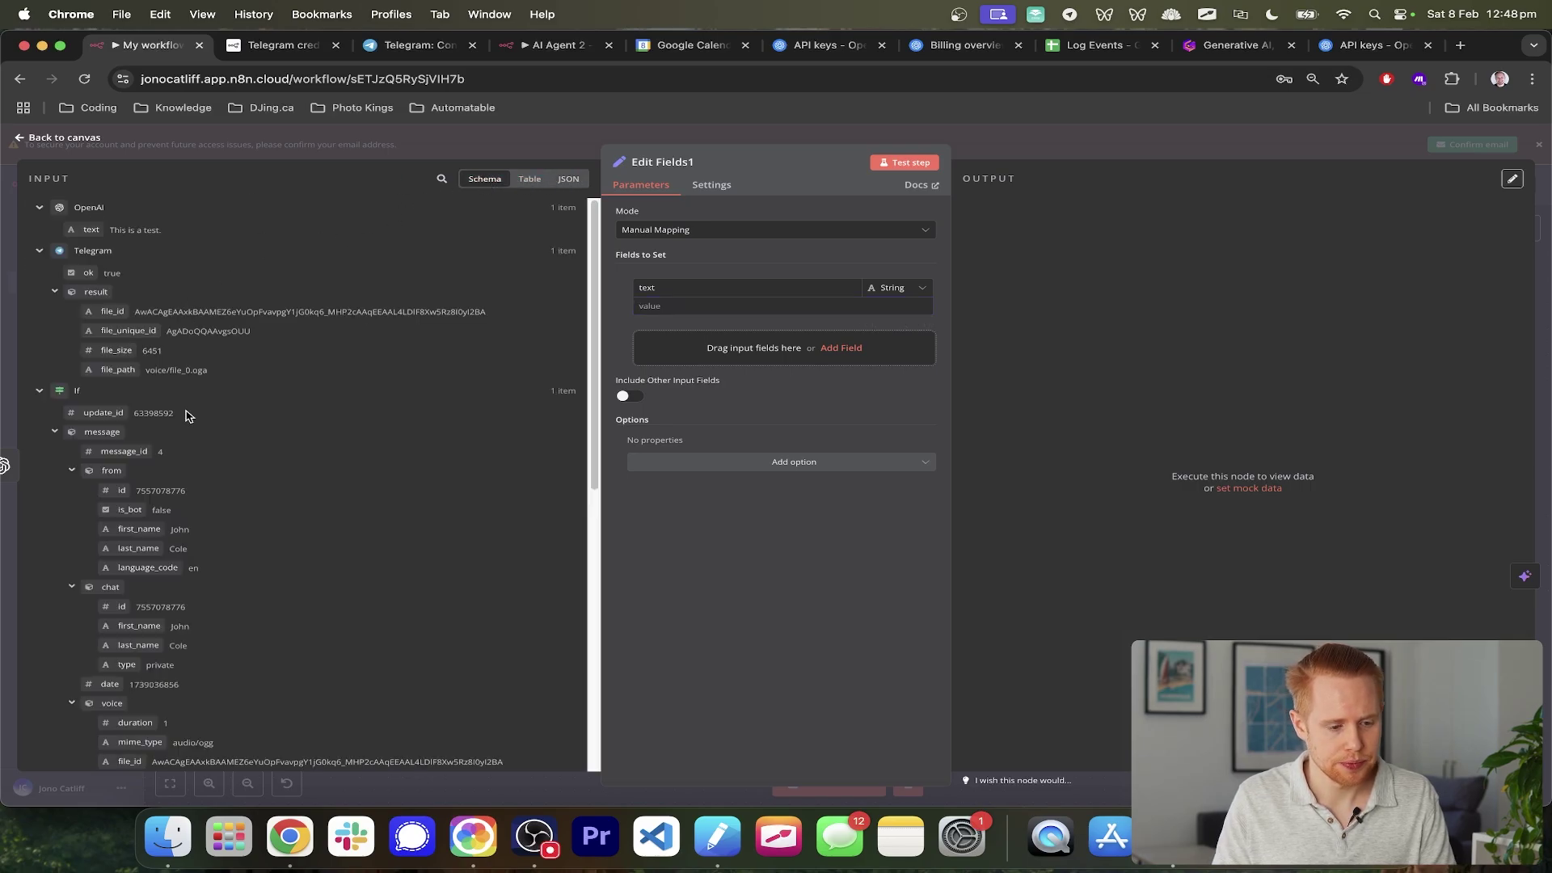
pyautogui.moveTo(91, 230); pyautogui.dragTo(684, 315)
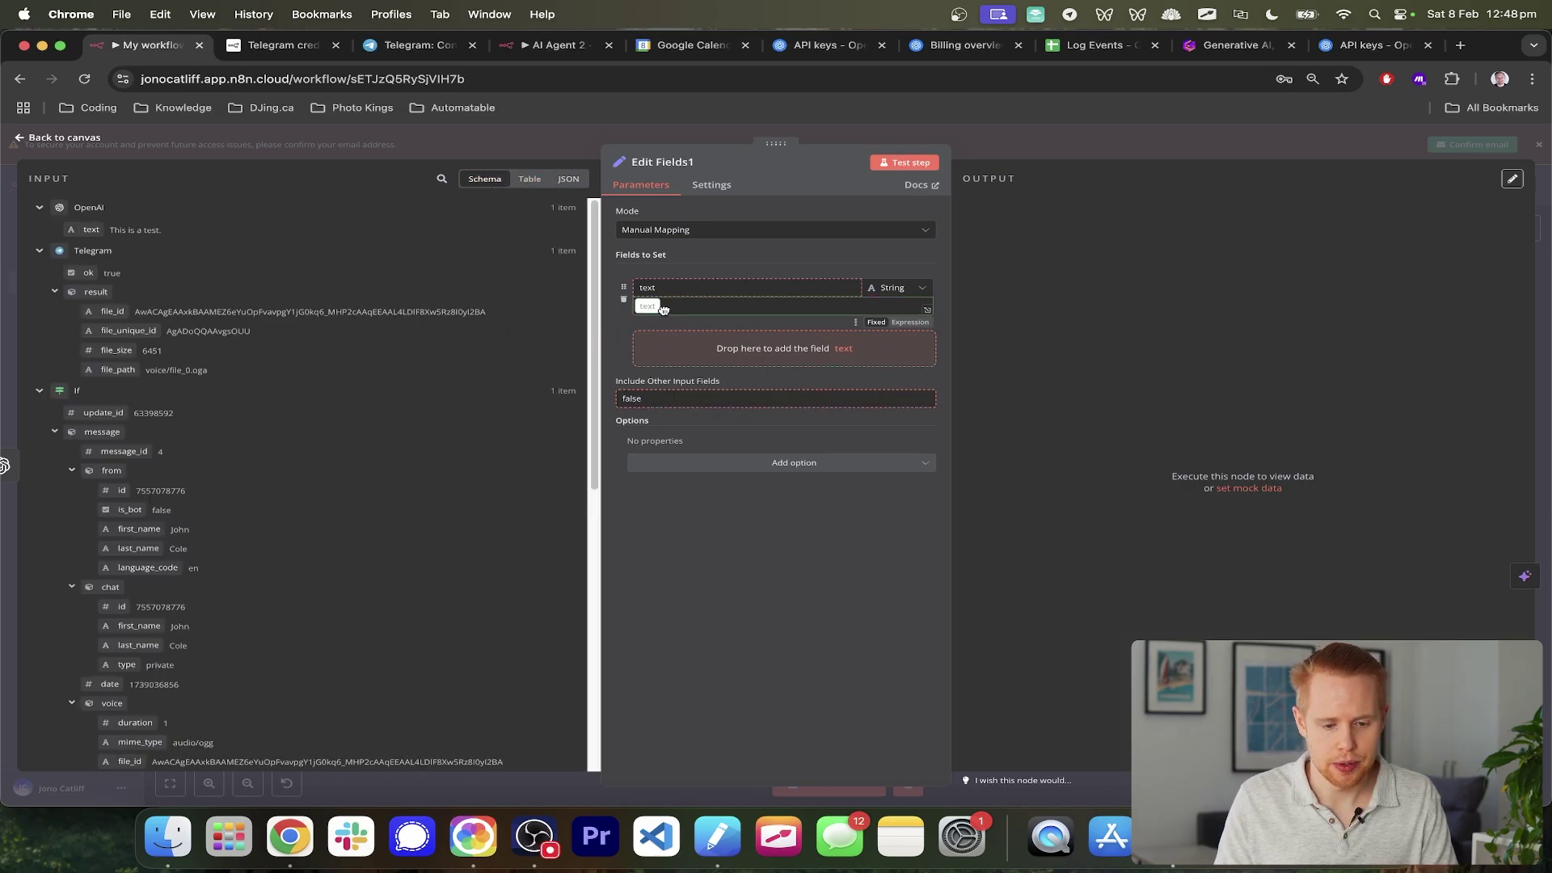
pyautogui.click(1542, 234)
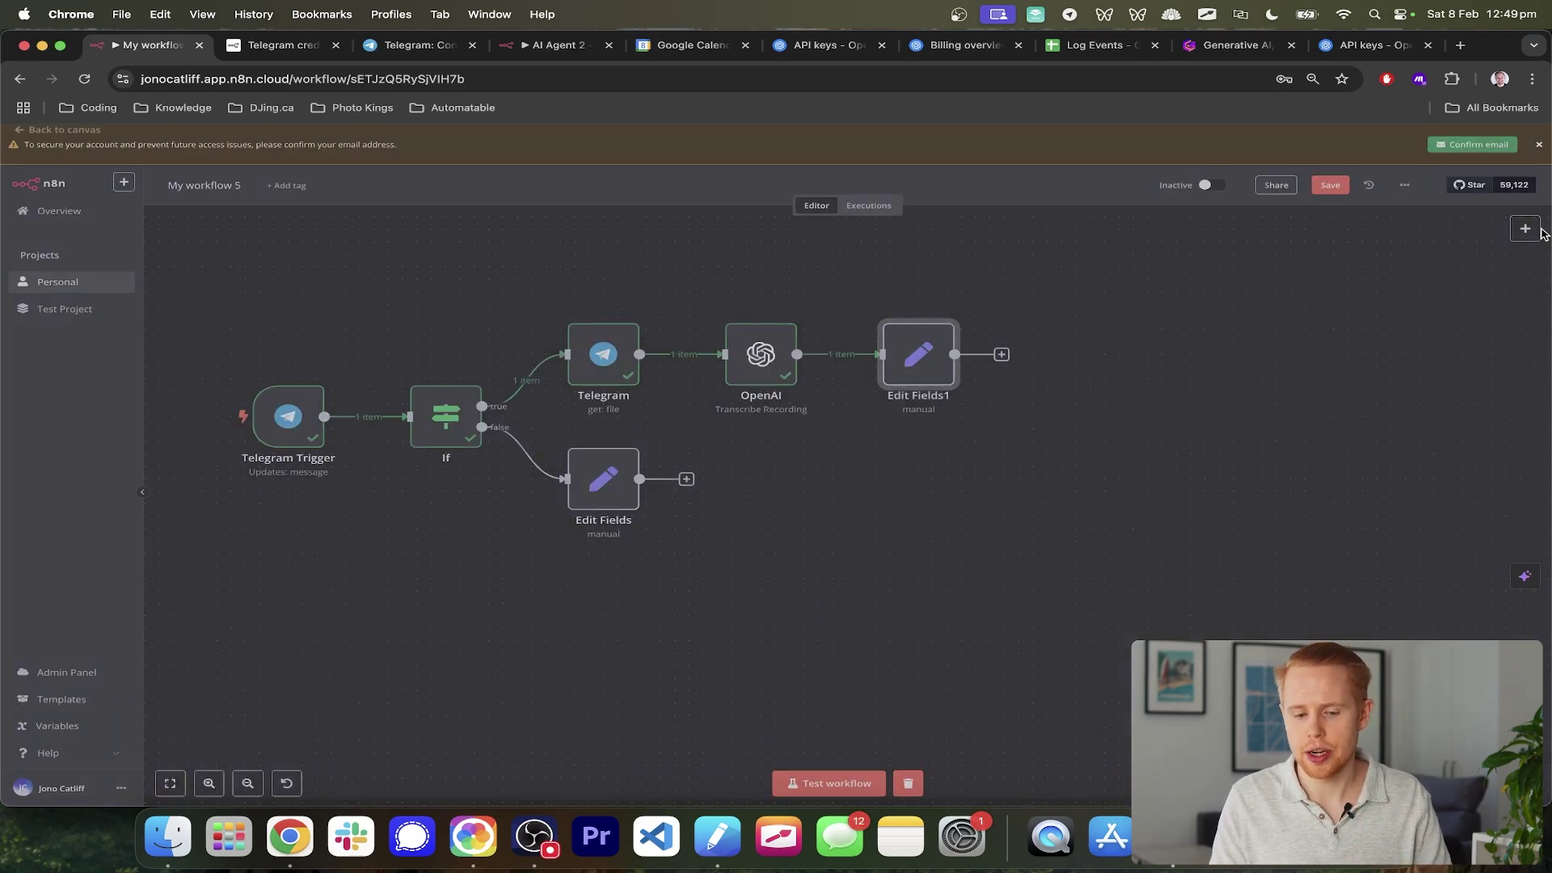
pyautogui.click(833, 784)
# - Send the text message 'test 2' to the bot from Telegram
pyautogui.press('super+Tab')
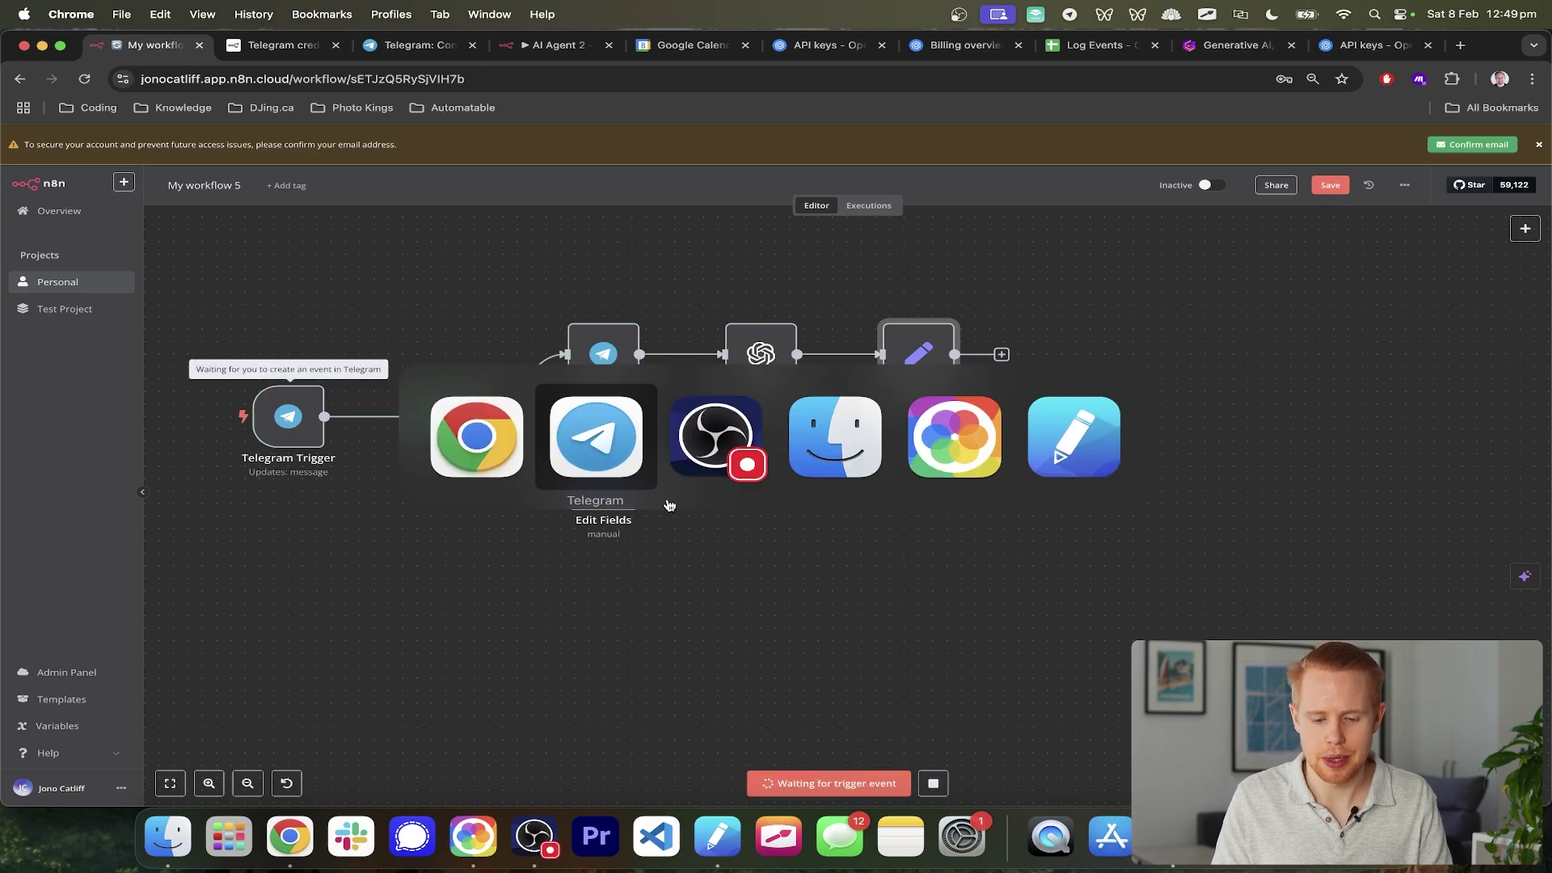
pyautogui.click(1247, 448)
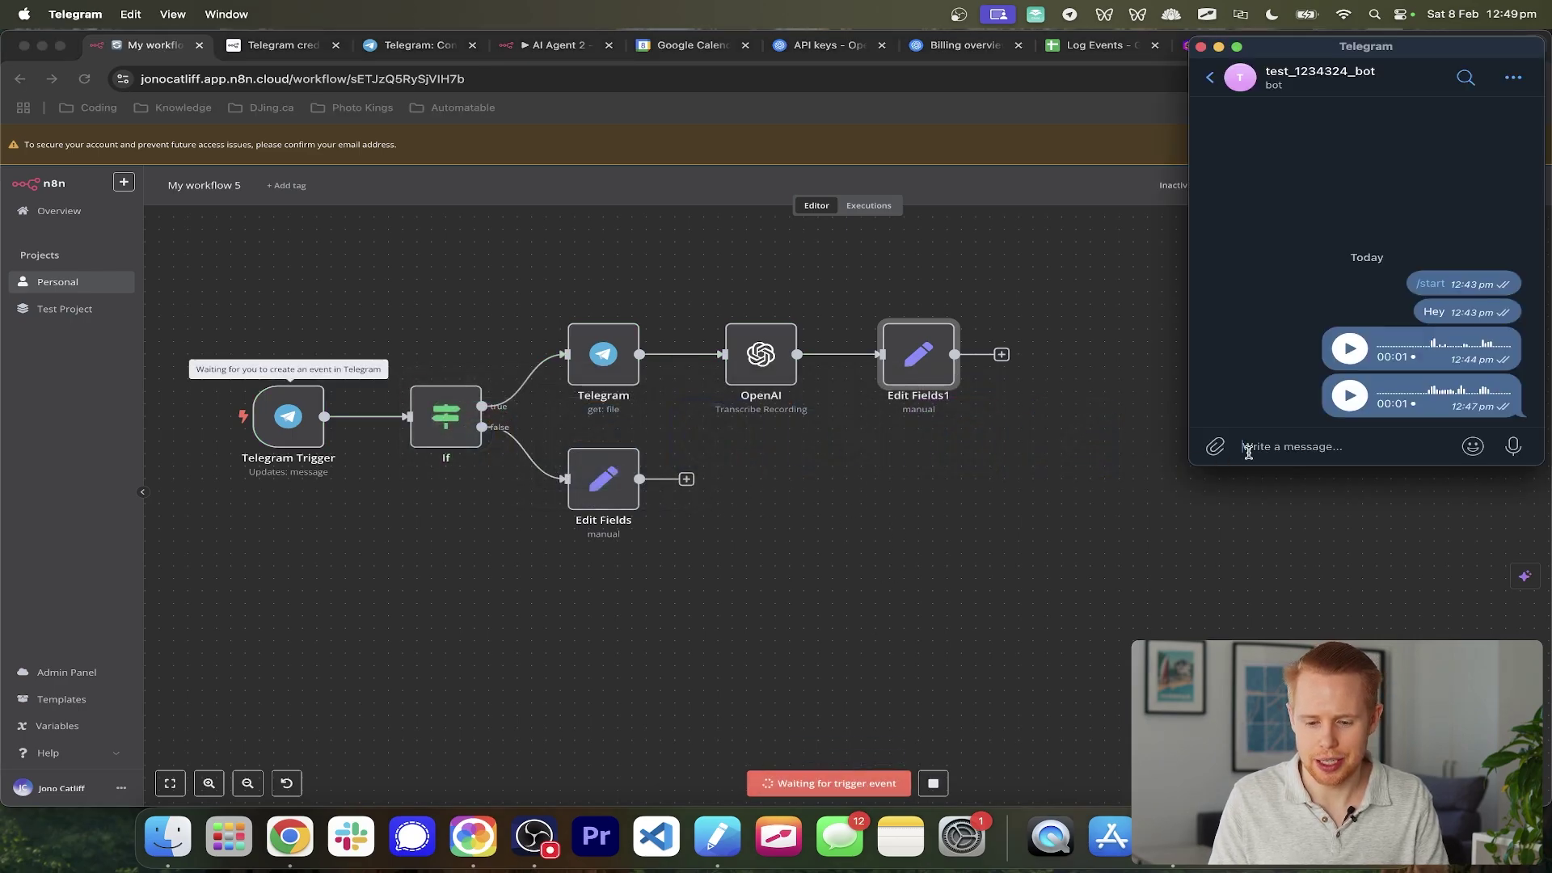
pyautogui.write('test 2')
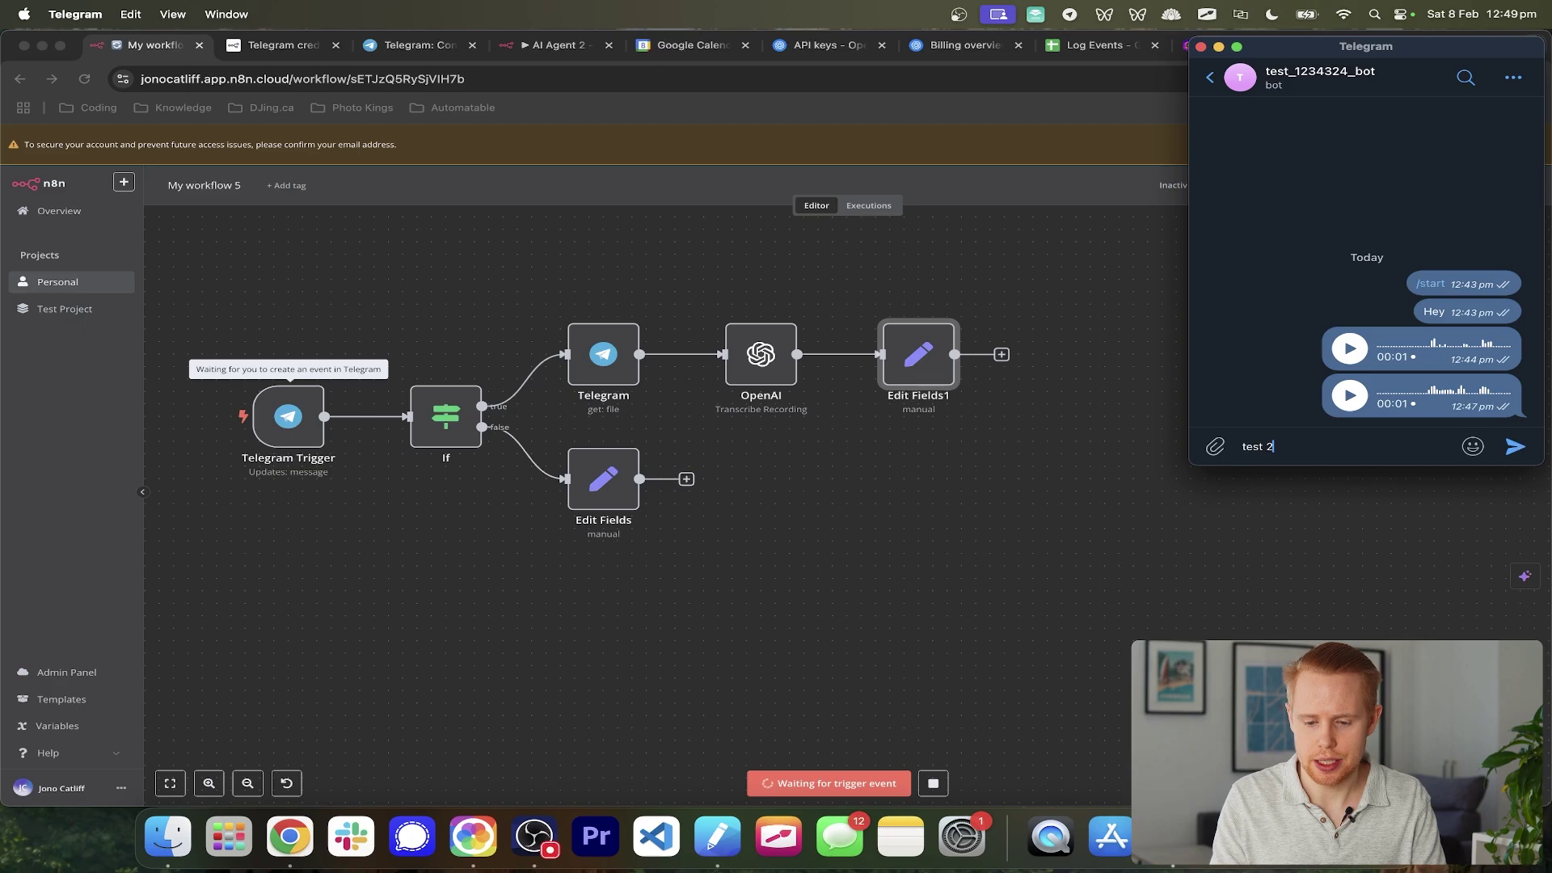
pyautogui.press('Return')
pyautogui.click(732, 544)
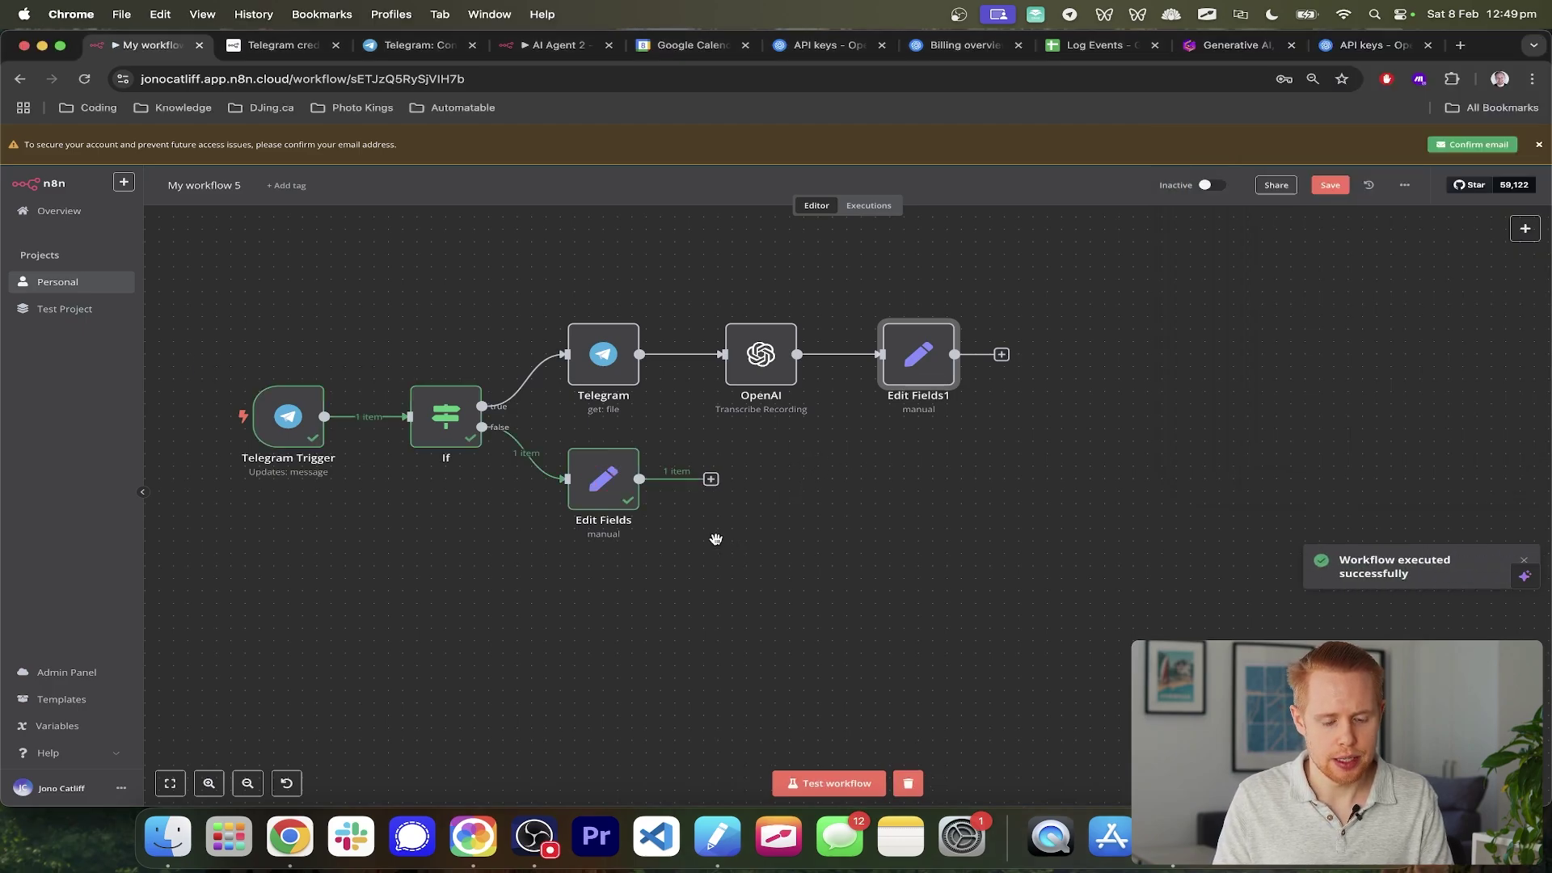
# - Set the false-branch Edit Fields 'text' value to {{ $json.message.text }}, then check Edit Fields1
pyautogui.doubleClick(596, 487)
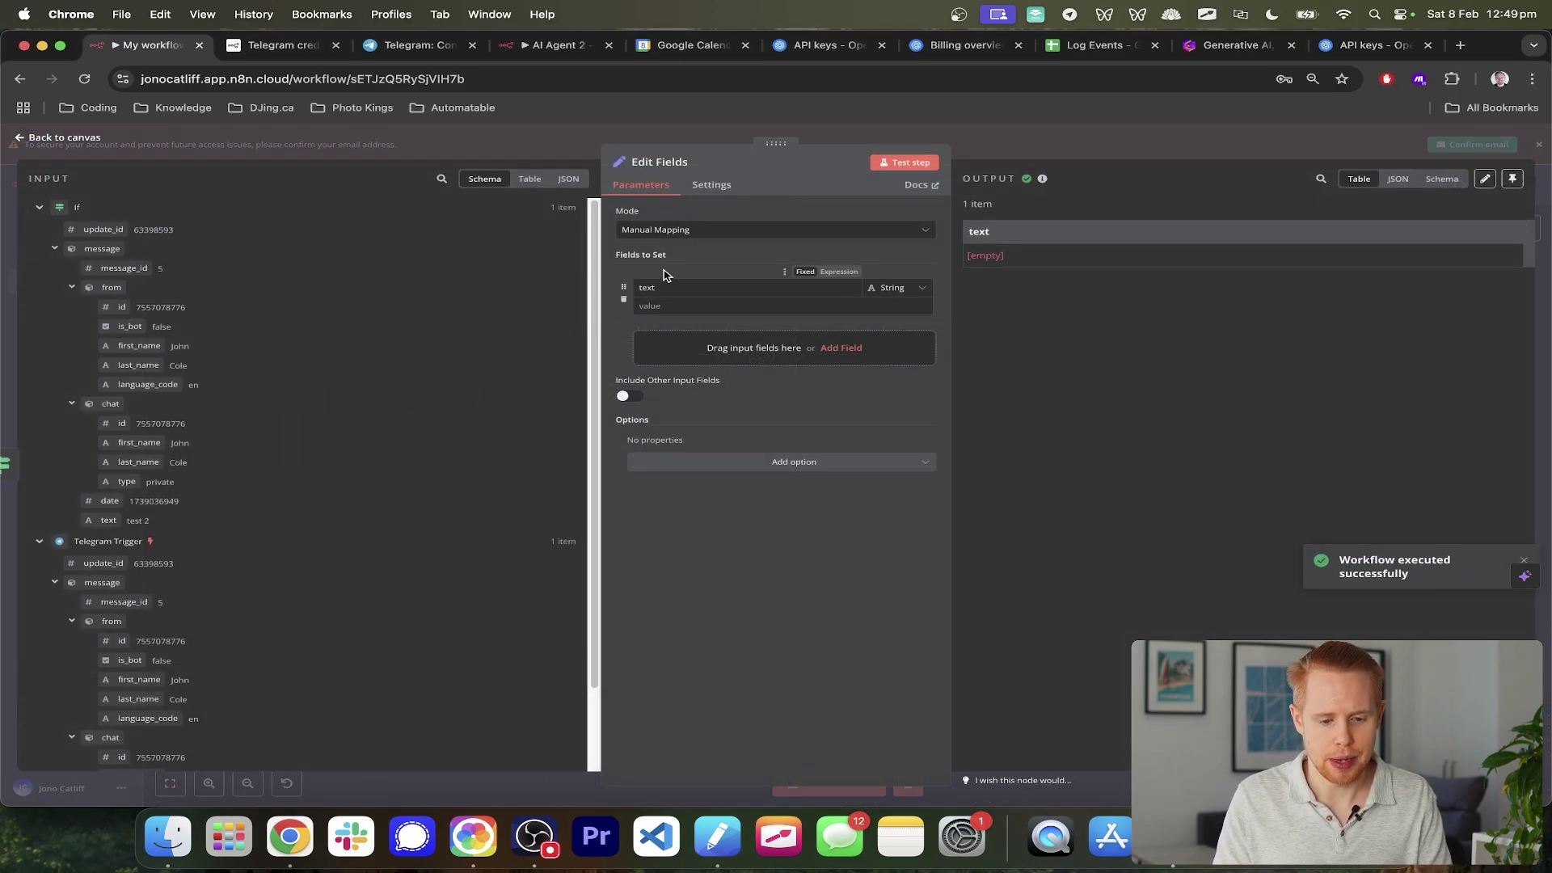
pyautogui.click(652, 306)
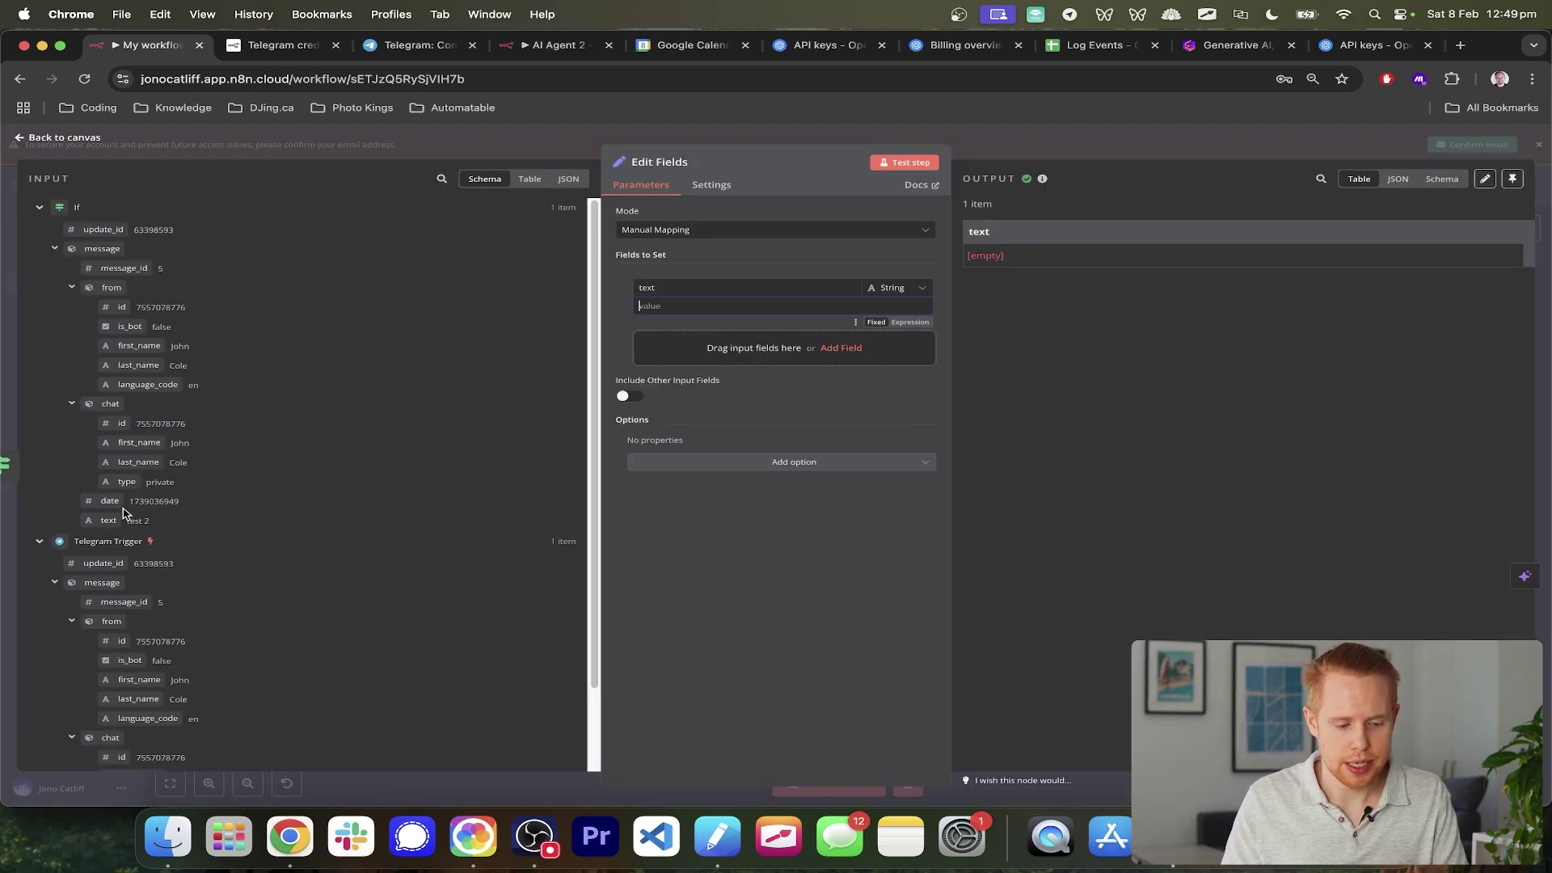
pyautogui.moveTo(123, 514); pyautogui.dragTo(656, 314)
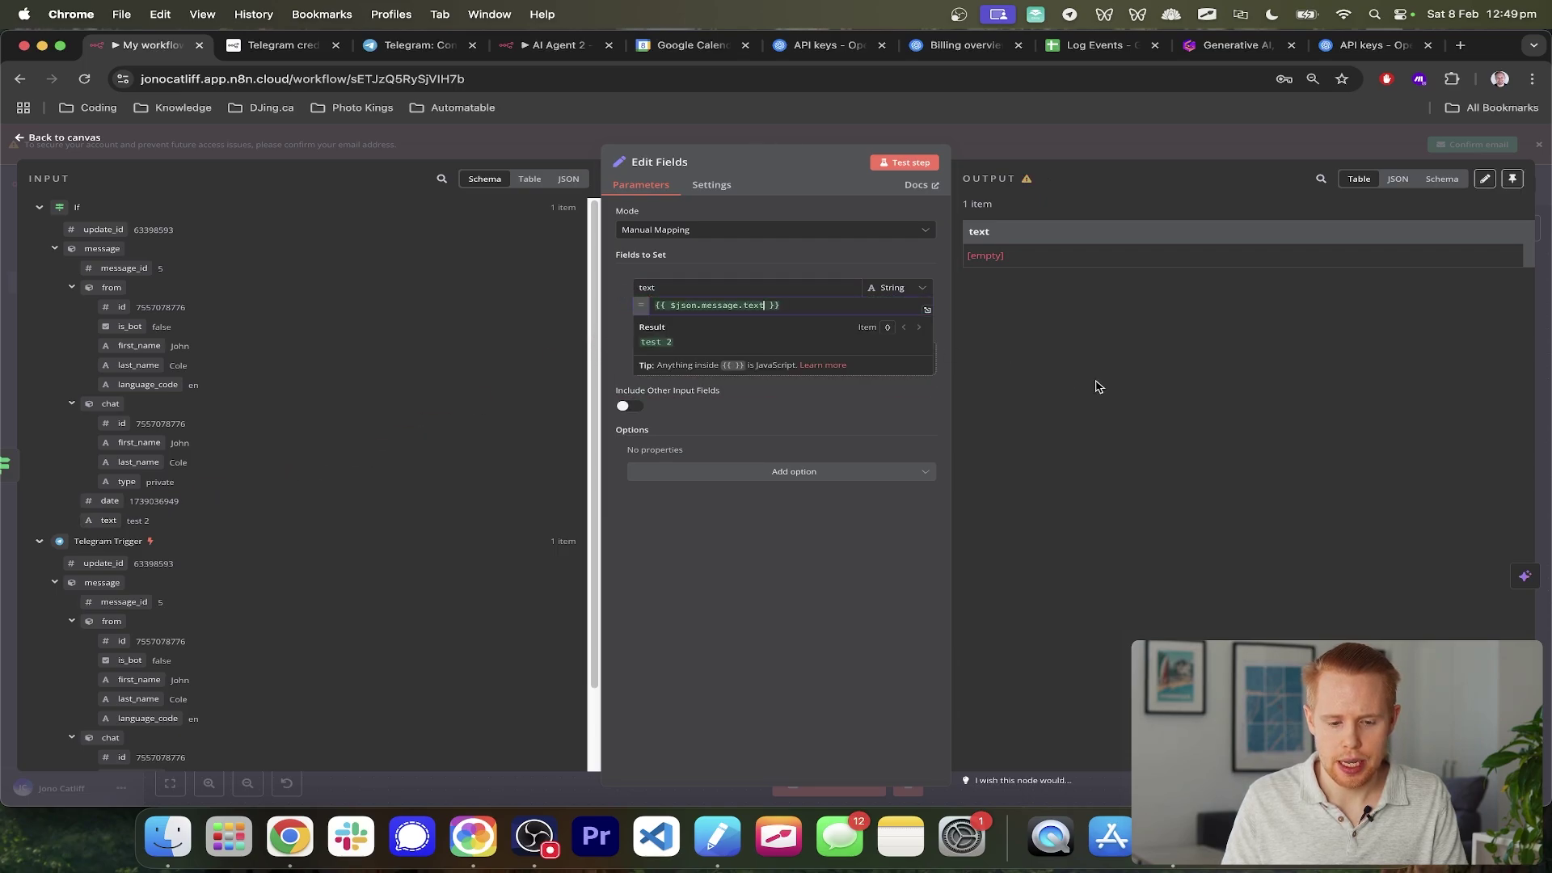
pyautogui.doubleClick(670, 290)
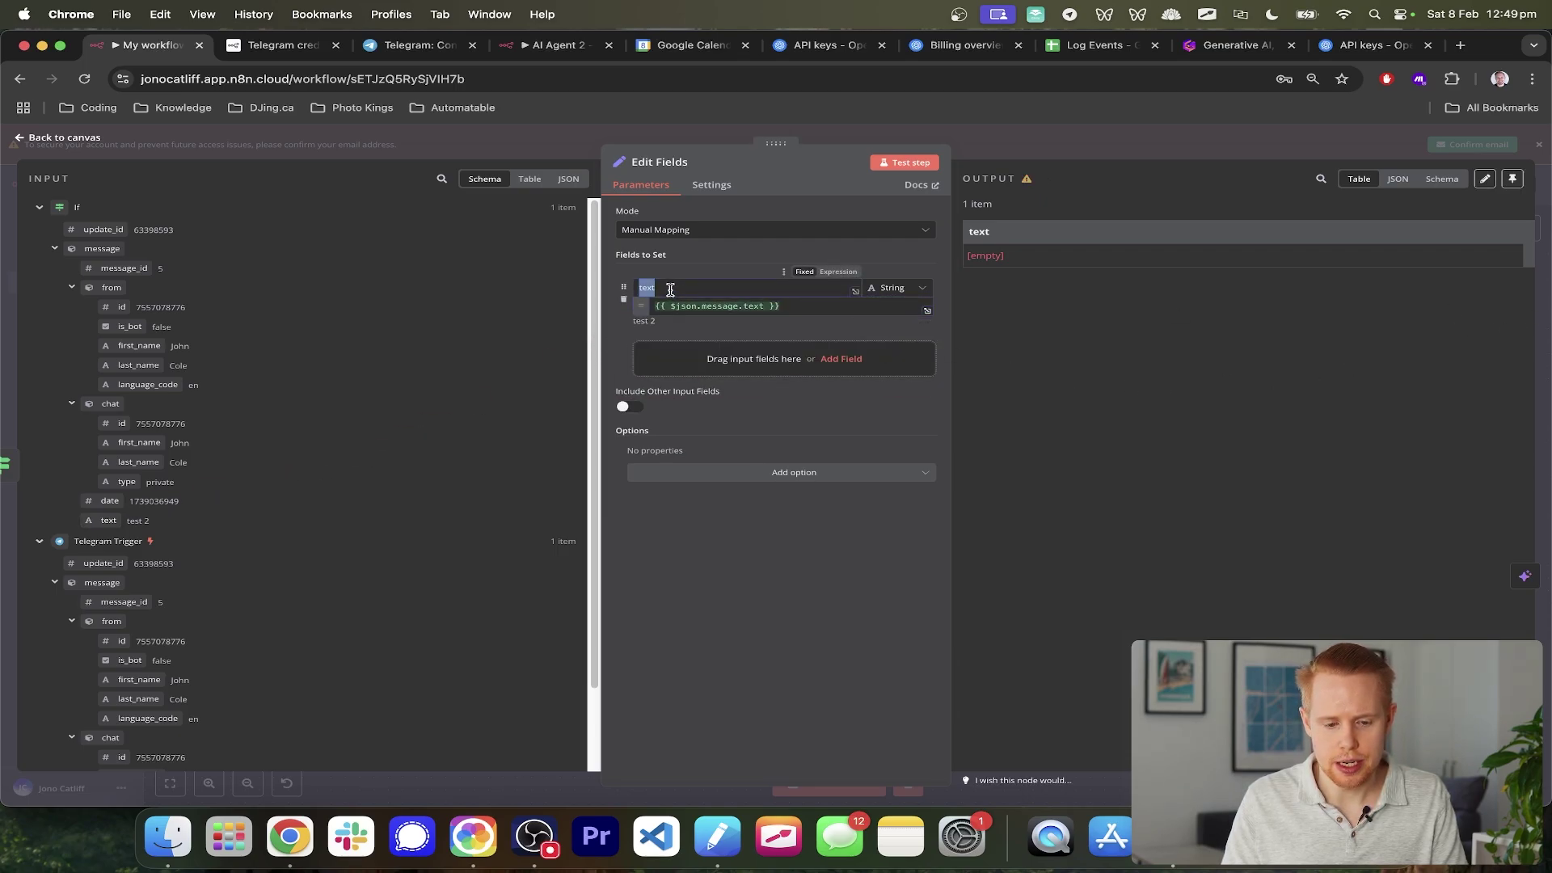
pyautogui.click(1541, 193)
pyautogui.doubleClick(904, 353)
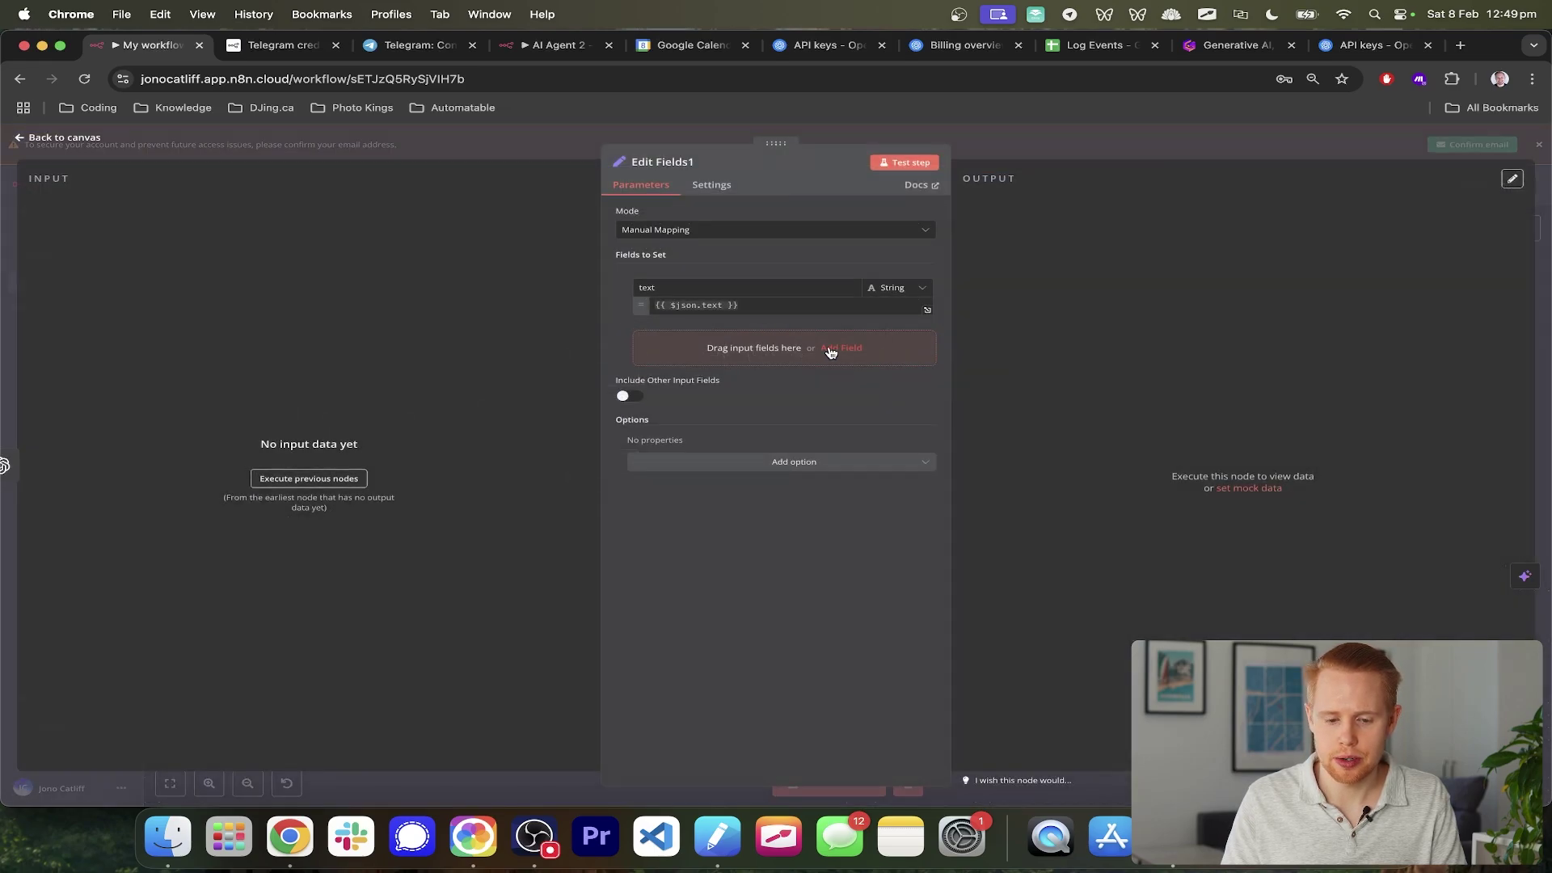
pyautogui.press('Escape')
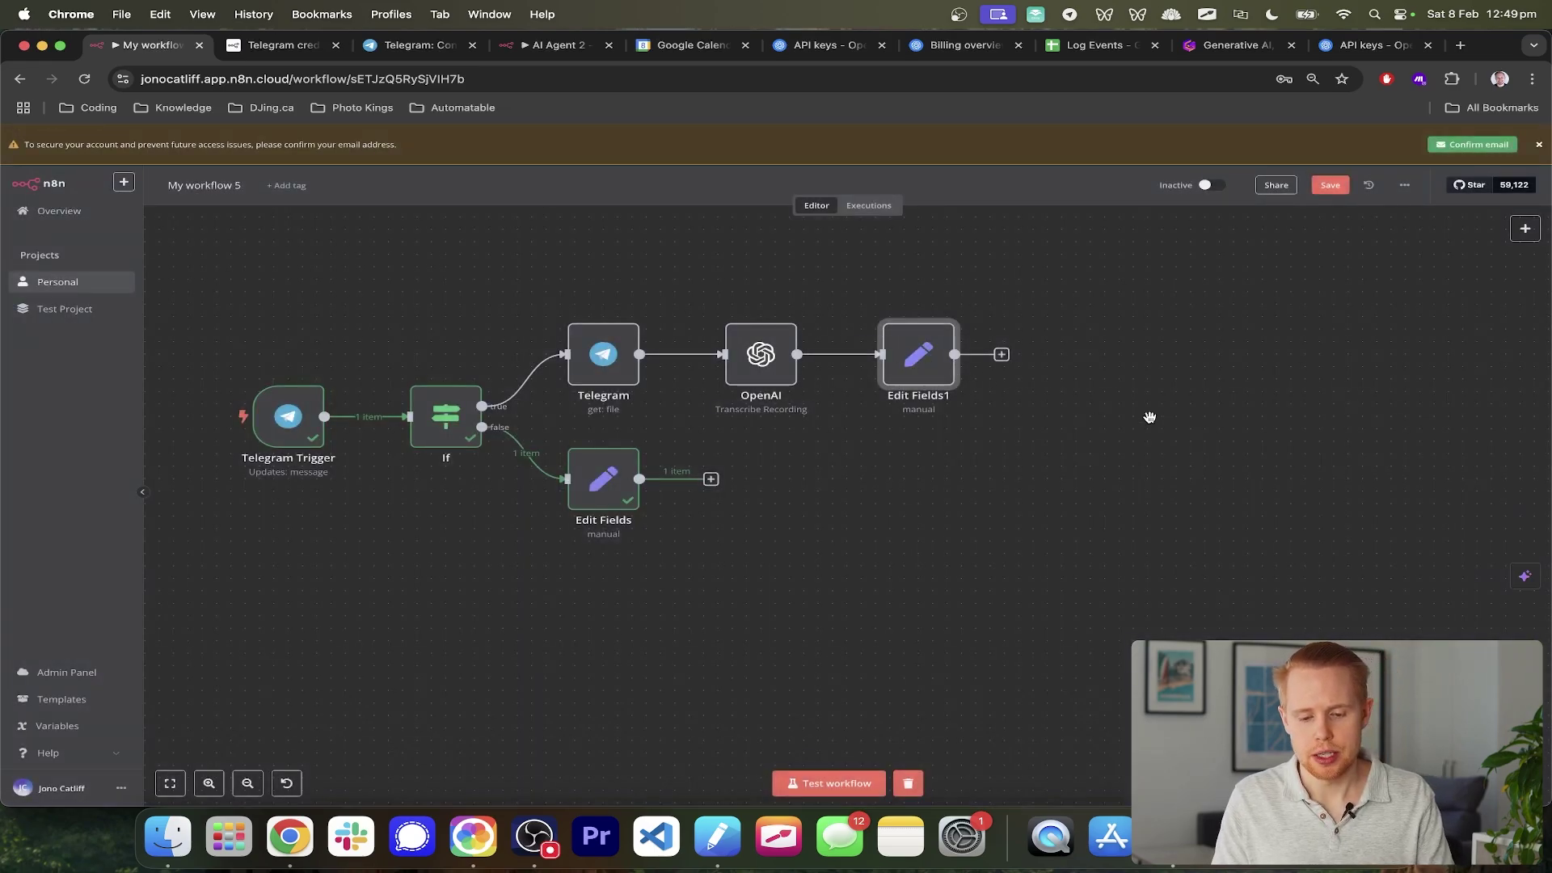
pyautogui.hscroll(3, 1149, 418)
# - Add a Merge node after Edit Fields1, wire Edit Fields into Input 2, and save
pyautogui.hscroll(-2, 822, 365)
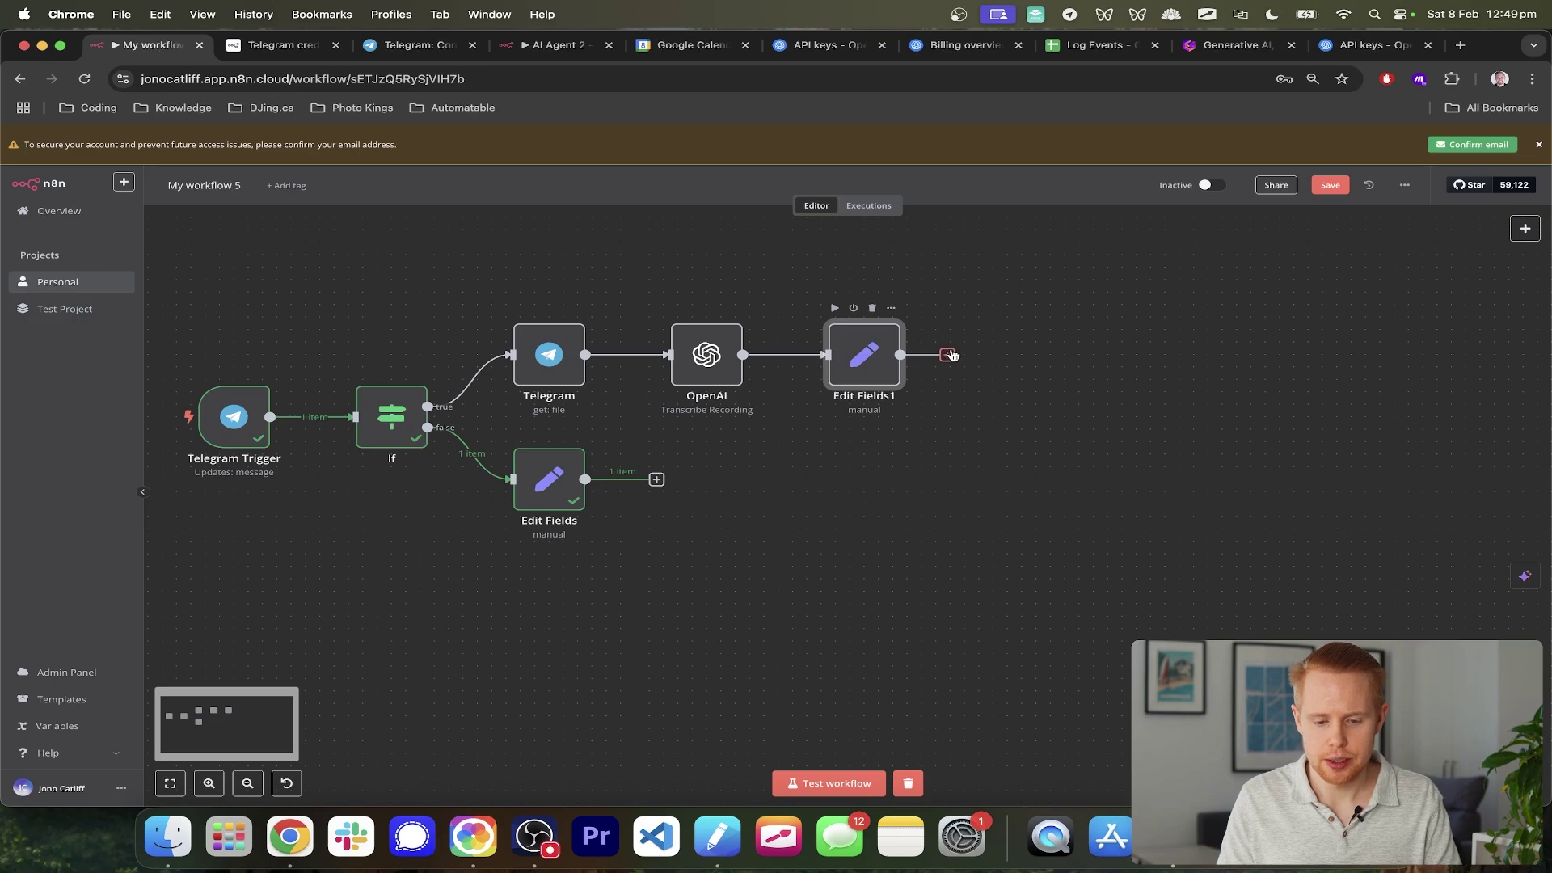
pyautogui.click(948, 355)
pyautogui.write('merge')
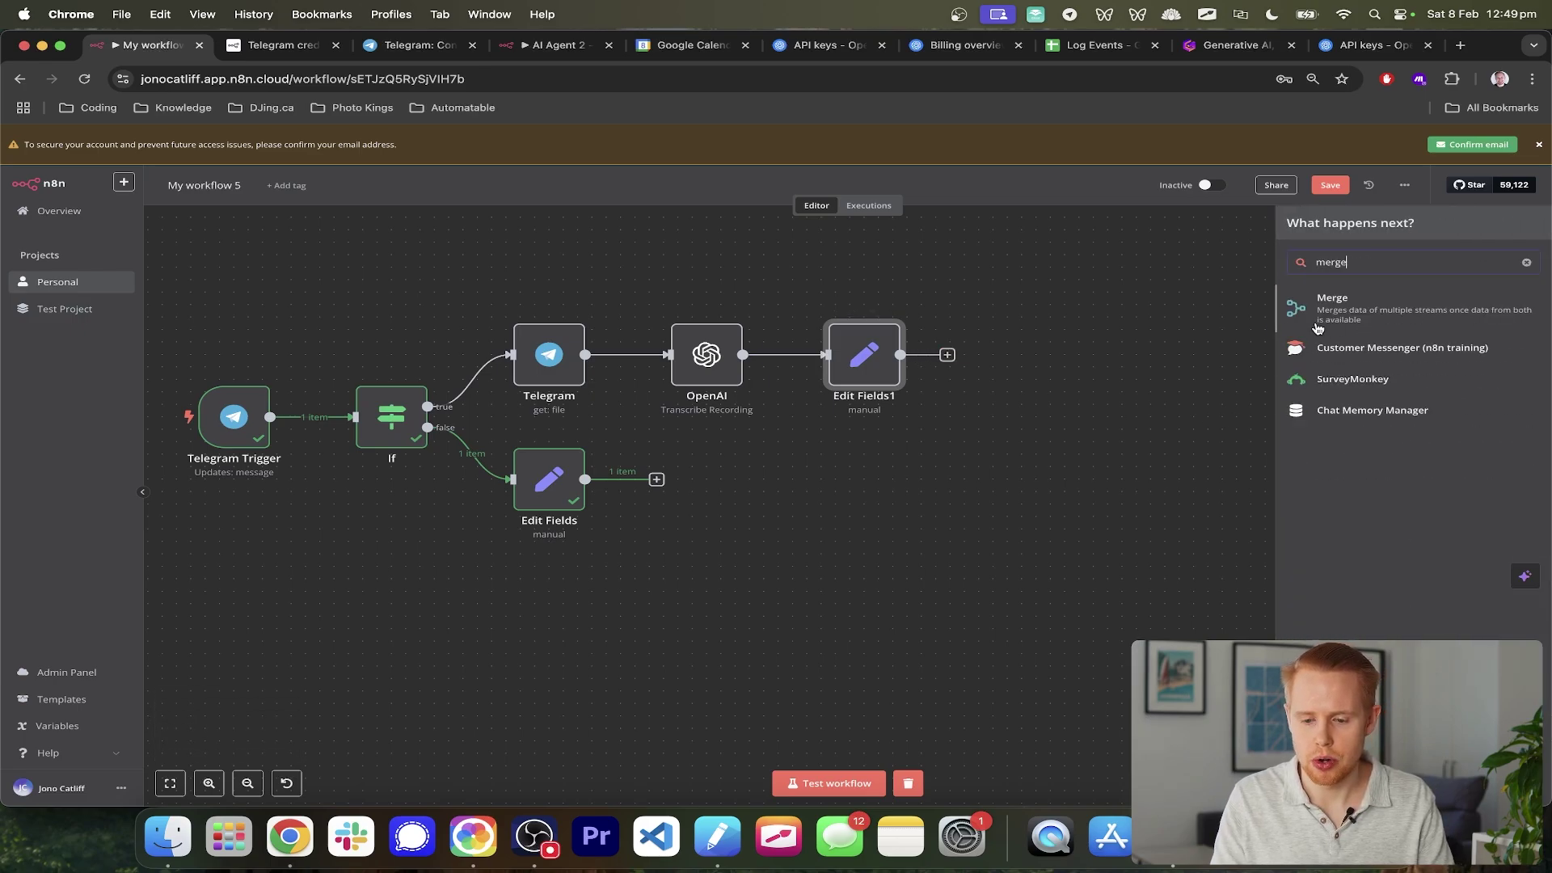
pyautogui.press('Return')
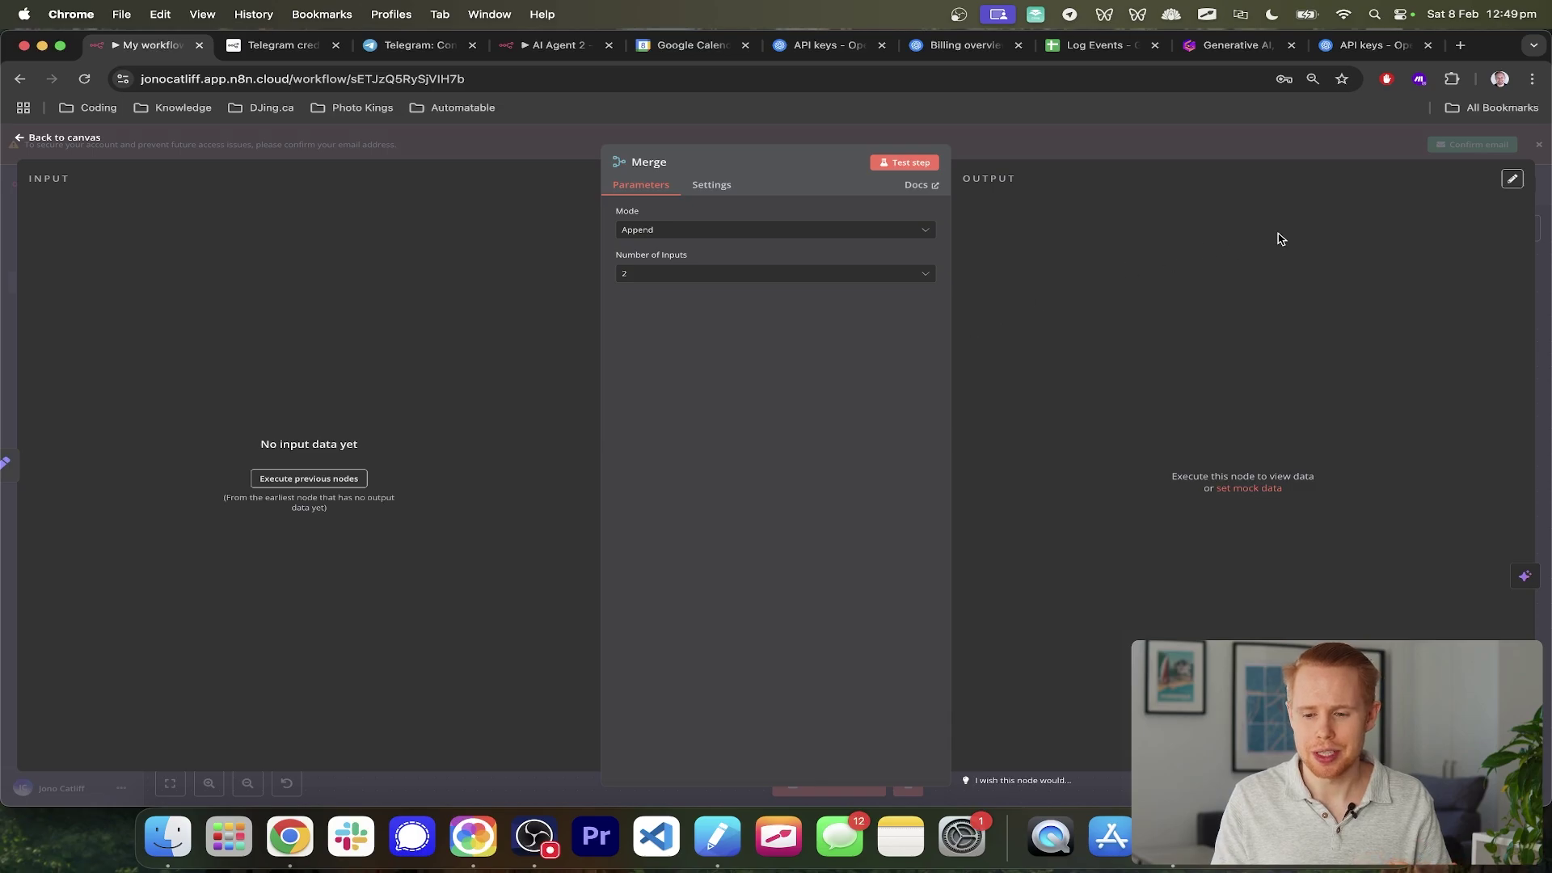
pyautogui.press('Escape')
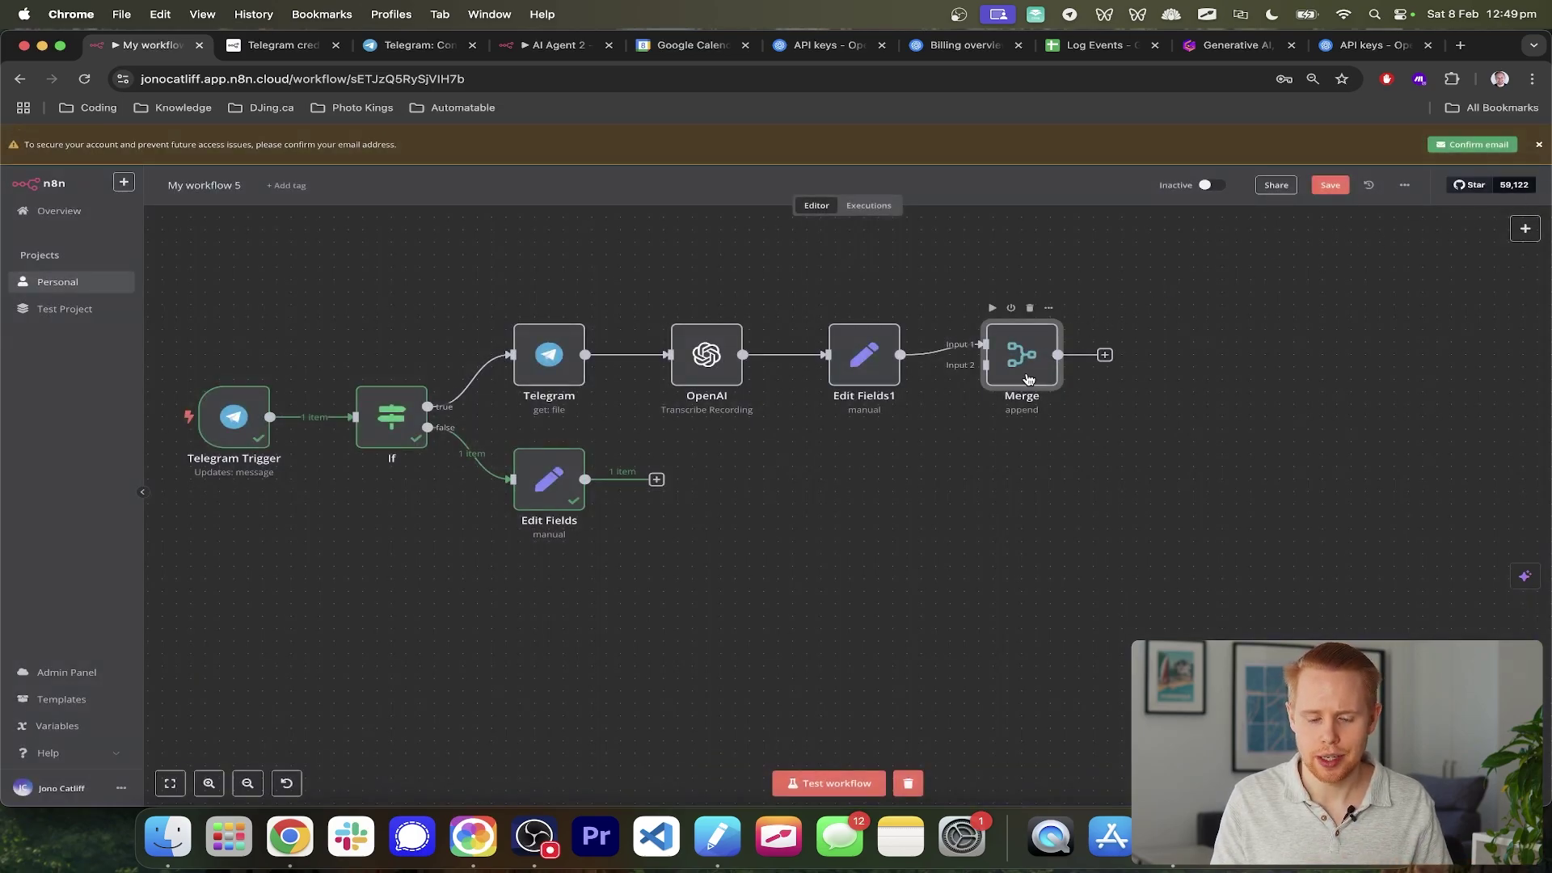
pyautogui.moveTo(1018, 416); pyautogui.dragTo(1020, 441)
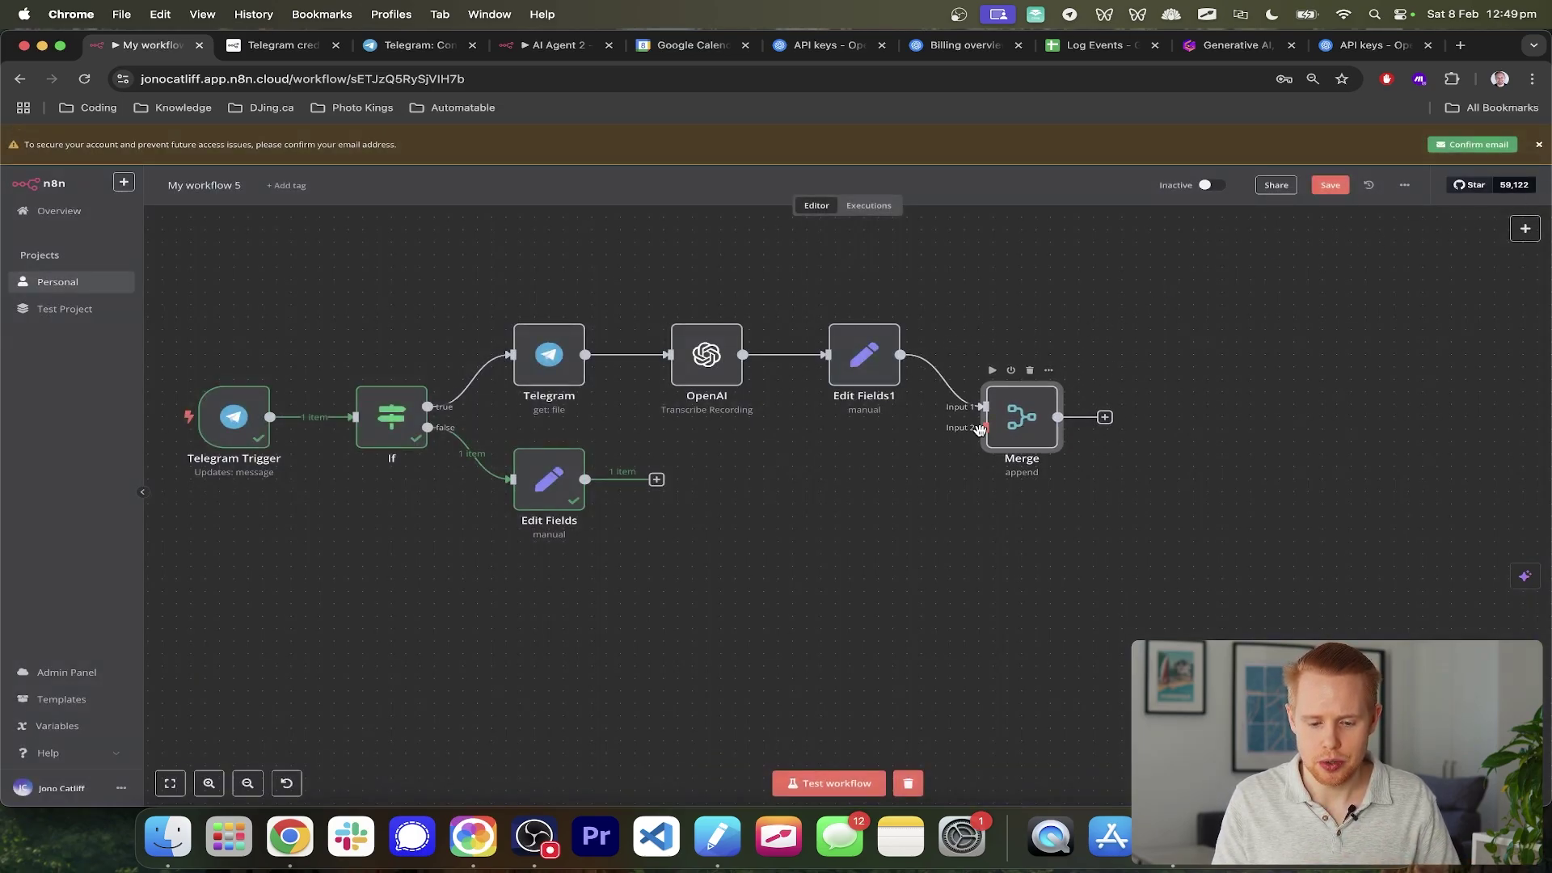
pyautogui.moveTo(657, 479); pyautogui.dragTo(995, 431)
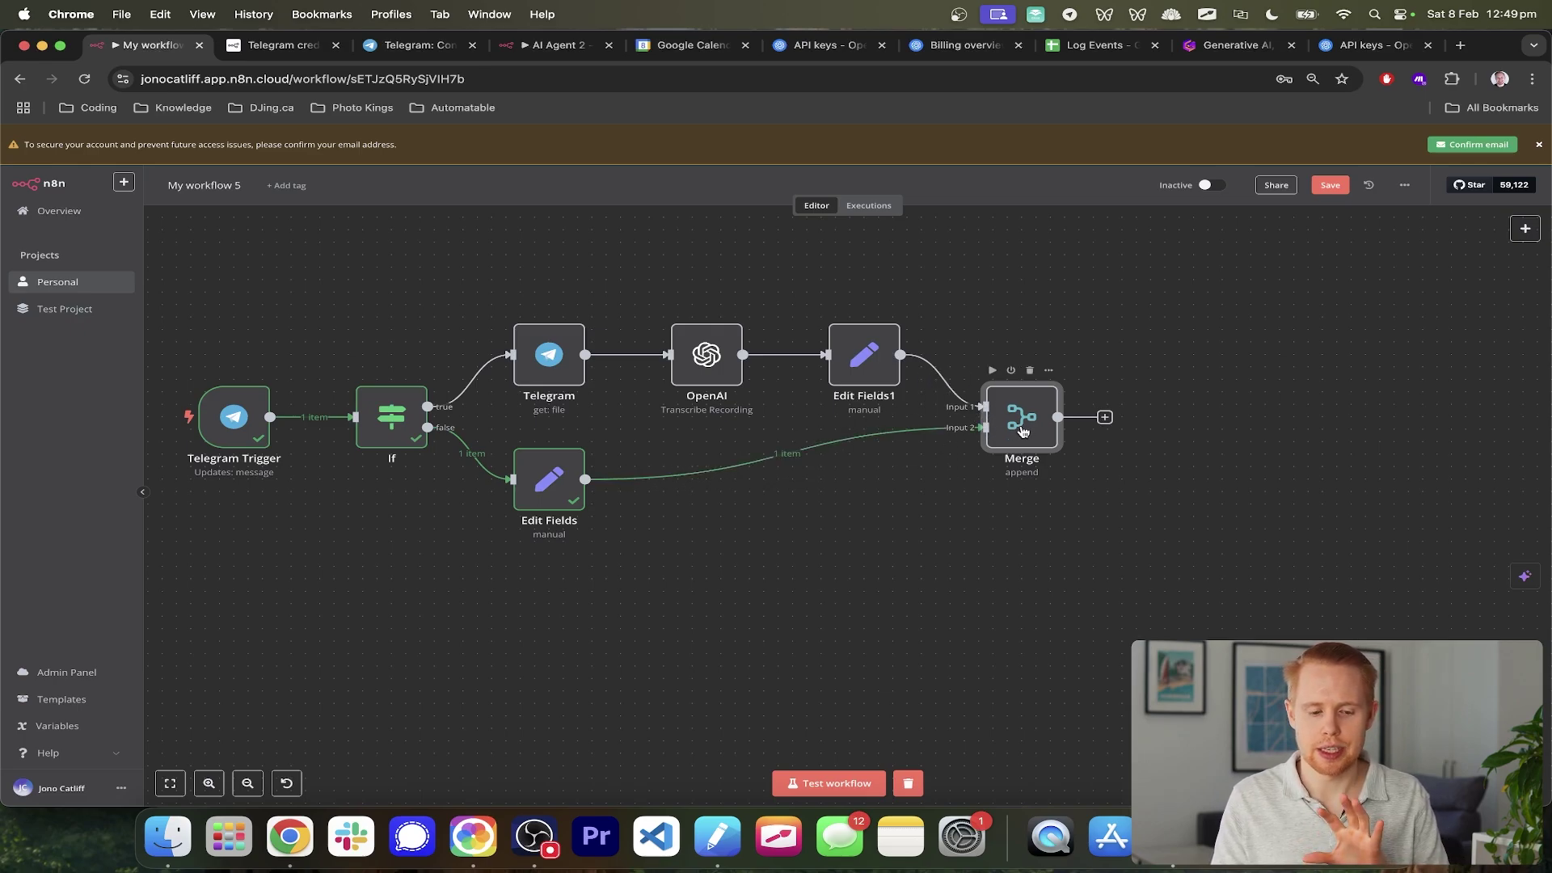
pyautogui.press('super+s')
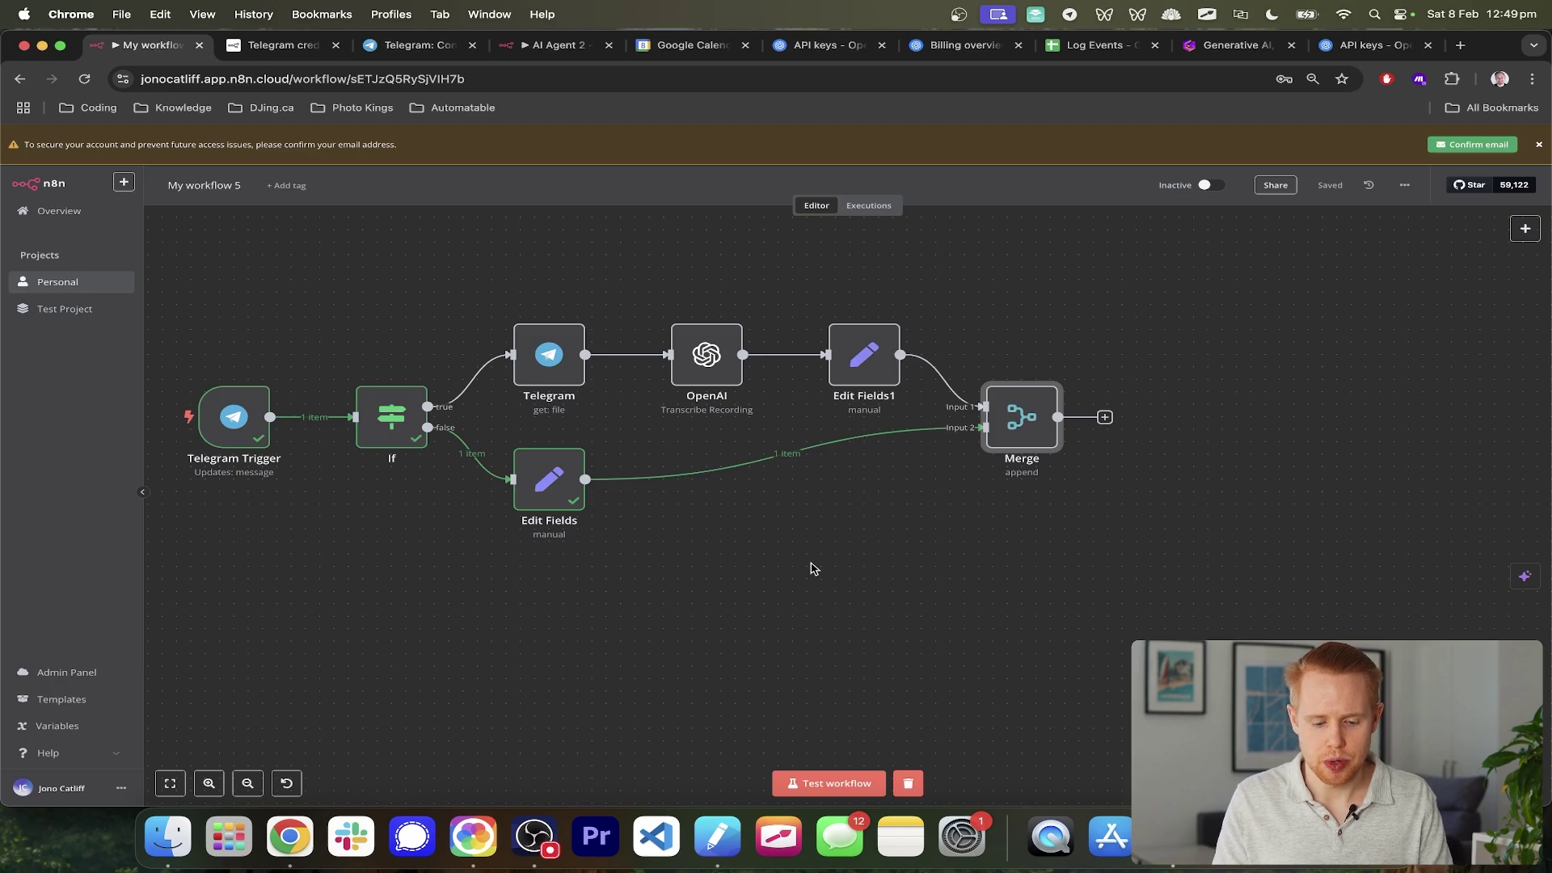
pyautogui.click(829, 782)
# - Send 'Test123' to the bot and confirm Merge outputs it as text
pyautogui.press('super+Tab')
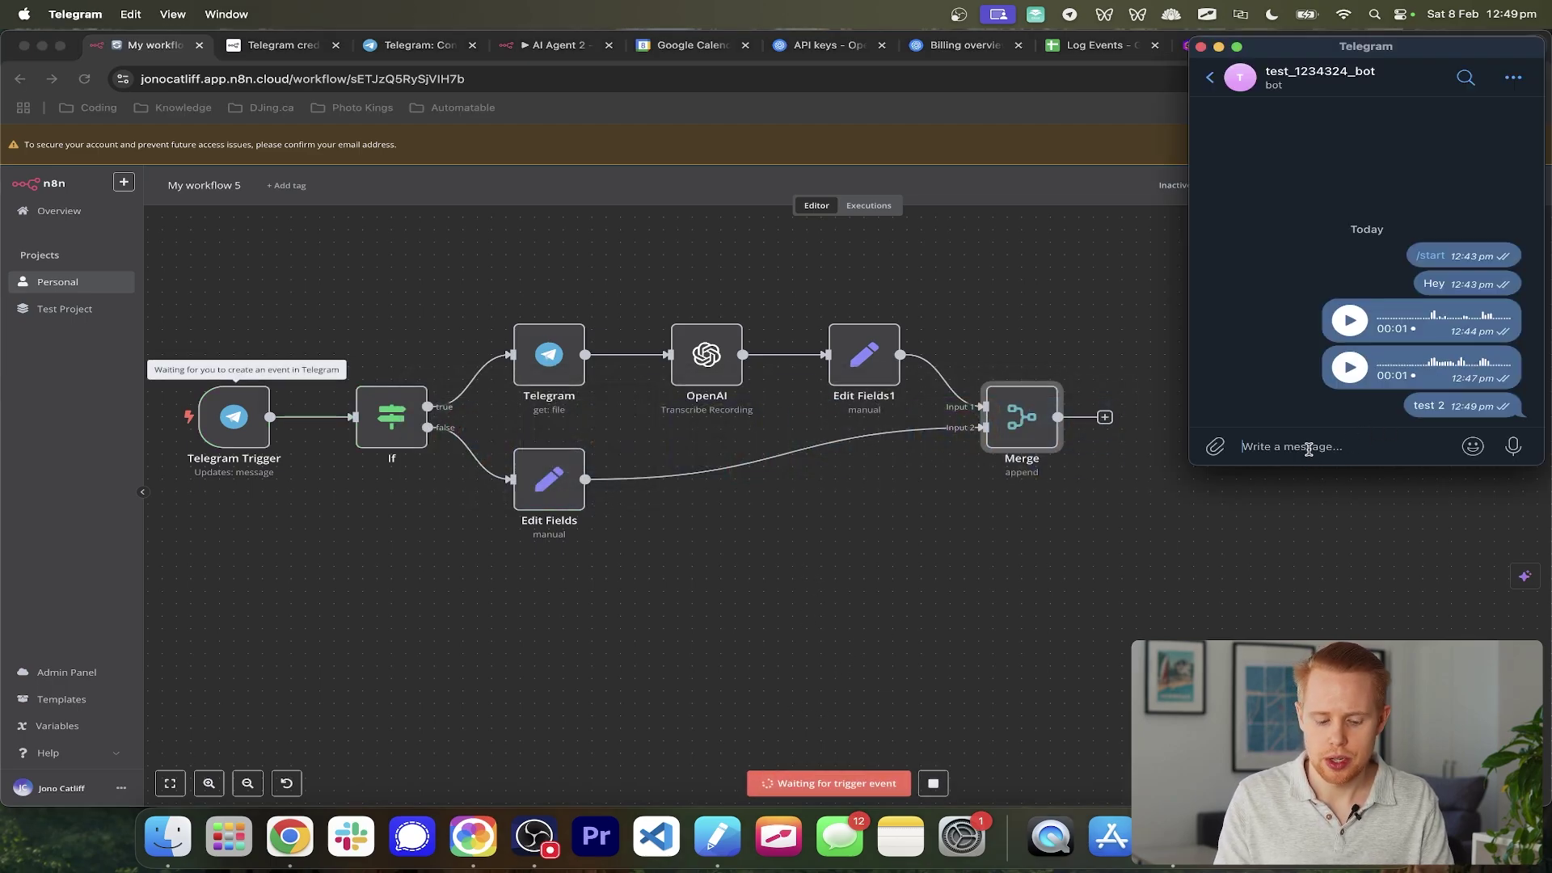
pyautogui.write('Test123')
pyautogui.press('Return')
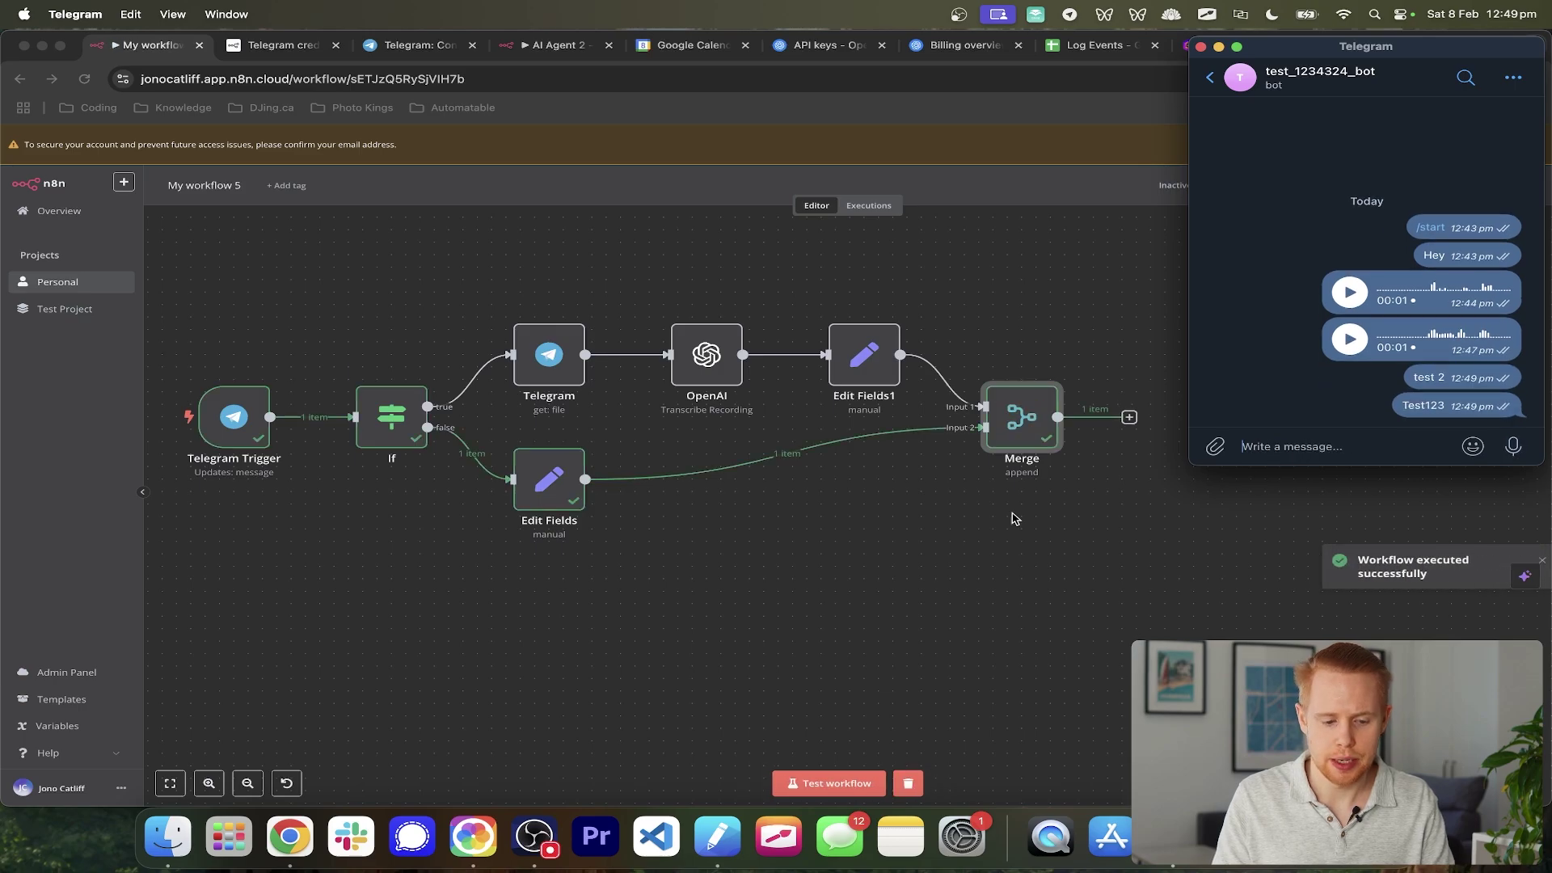
pyautogui.click(1015, 518)
pyautogui.doubleClick(1025, 422)
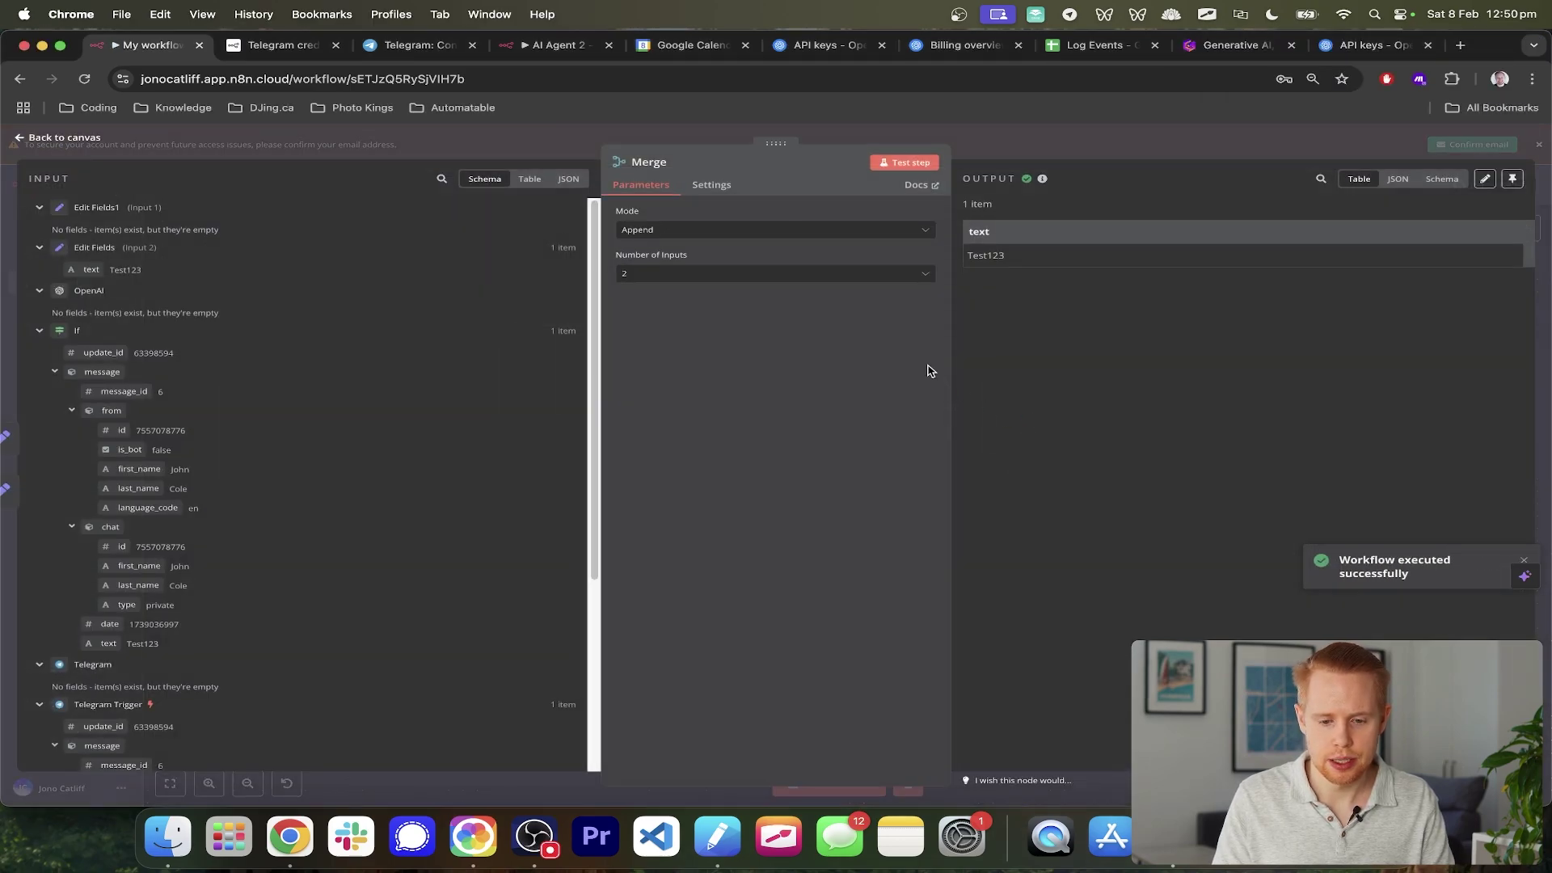
pyautogui.doubleClick(982, 251)
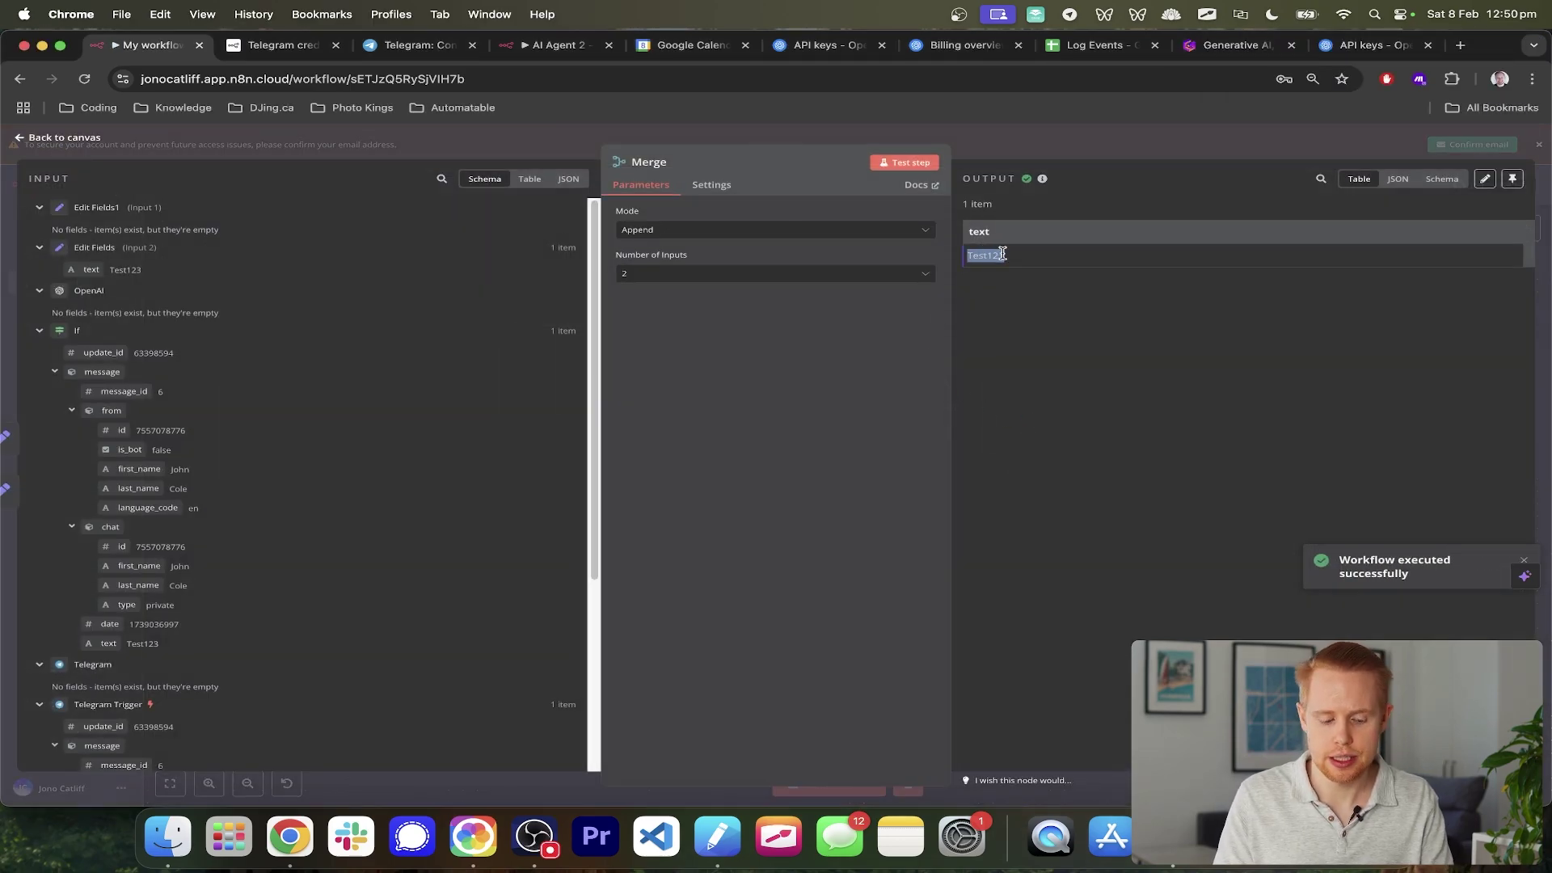
pyautogui.press('Escape')
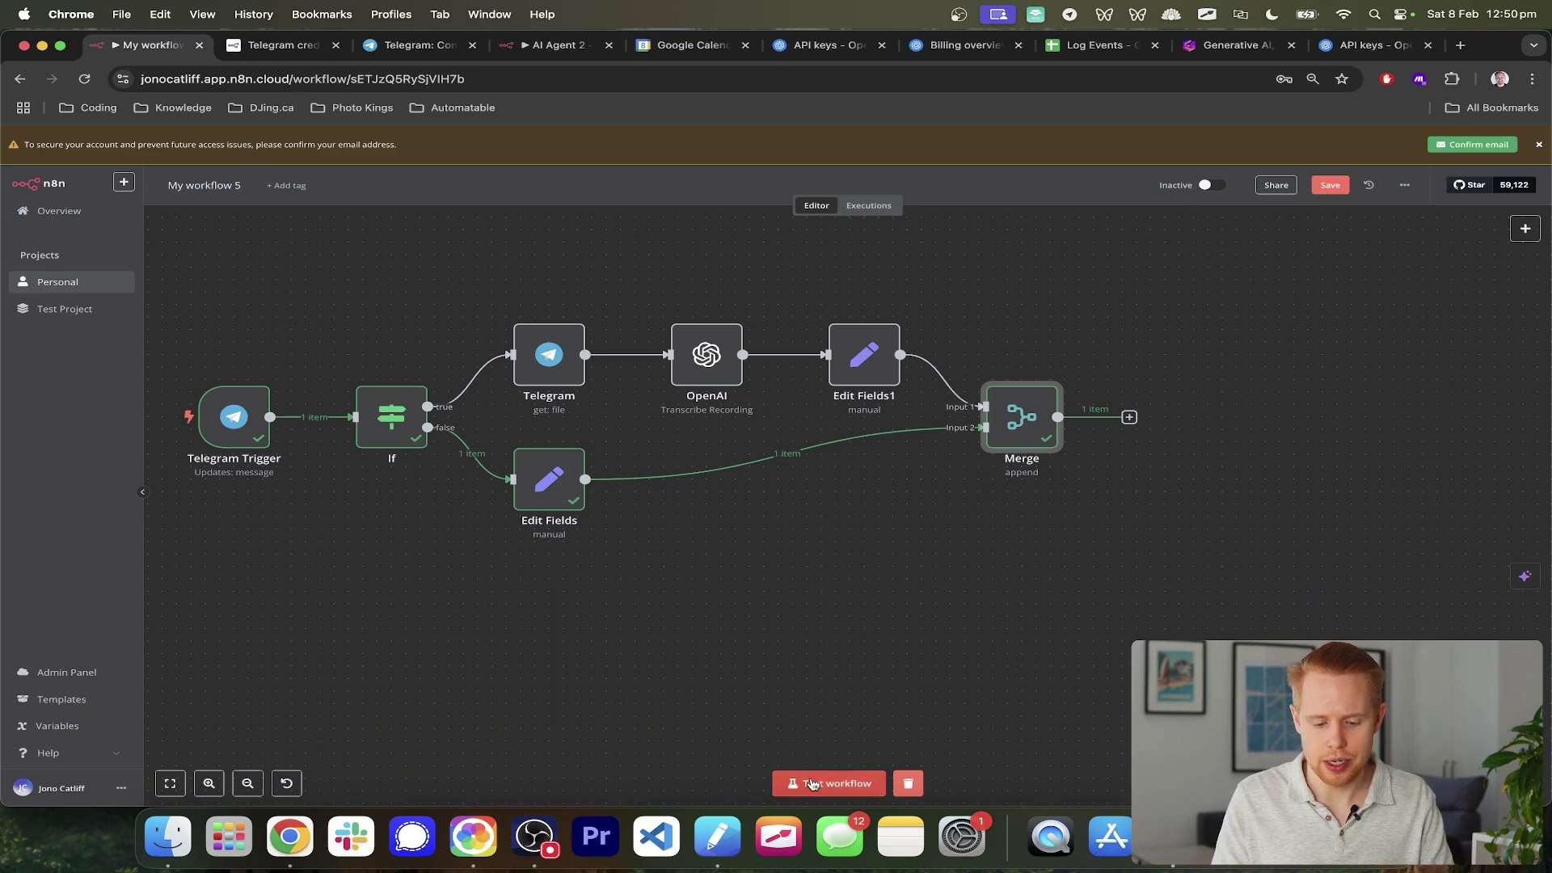
# - Run a voice-note test and confirm Merge outputs 'gonna say, hey this is a test.'
pyautogui.click(812, 783)
pyautogui.press('super+Tab')
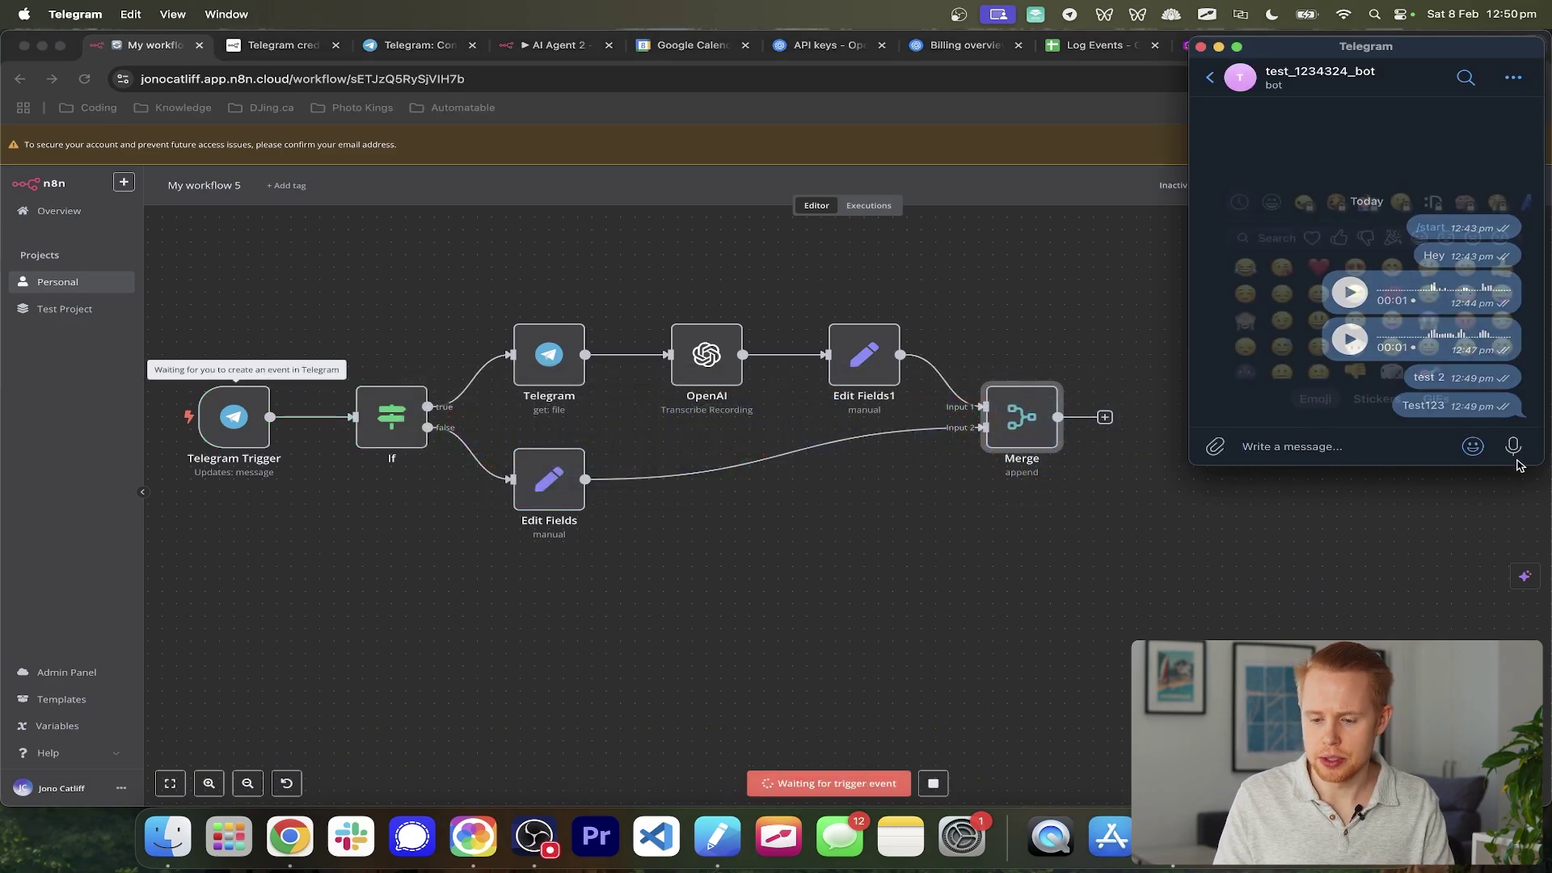
pyautogui.moveTo(1515, 447); pyautogui.dragTo(1517, 447)
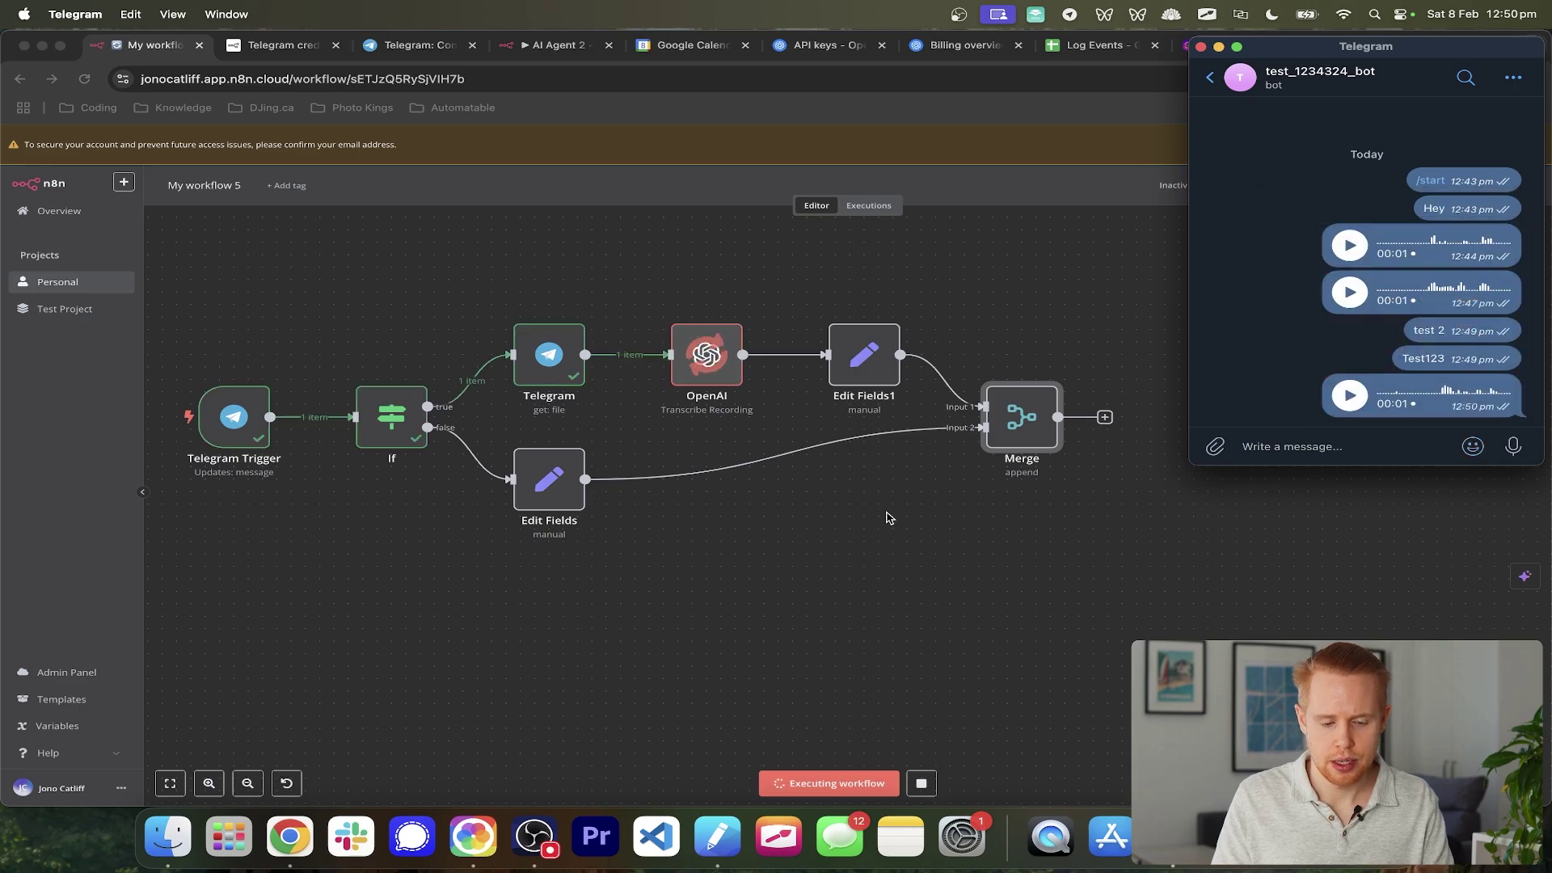
pyautogui.click(887, 517)
pyautogui.doubleClick(1019, 410)
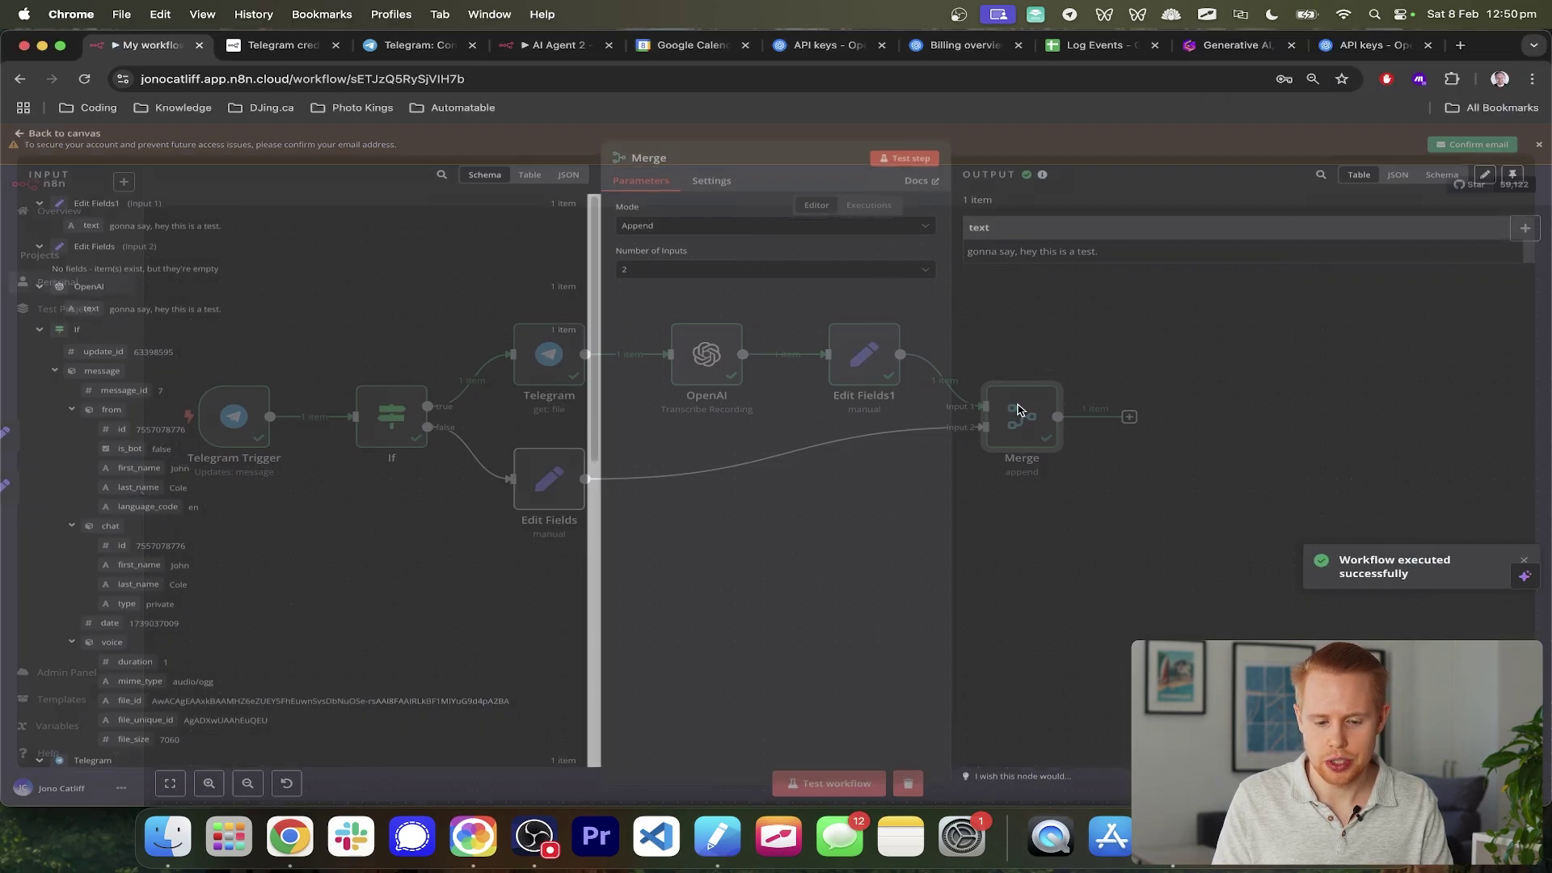
pyautogui.doubleClick(980, 231)
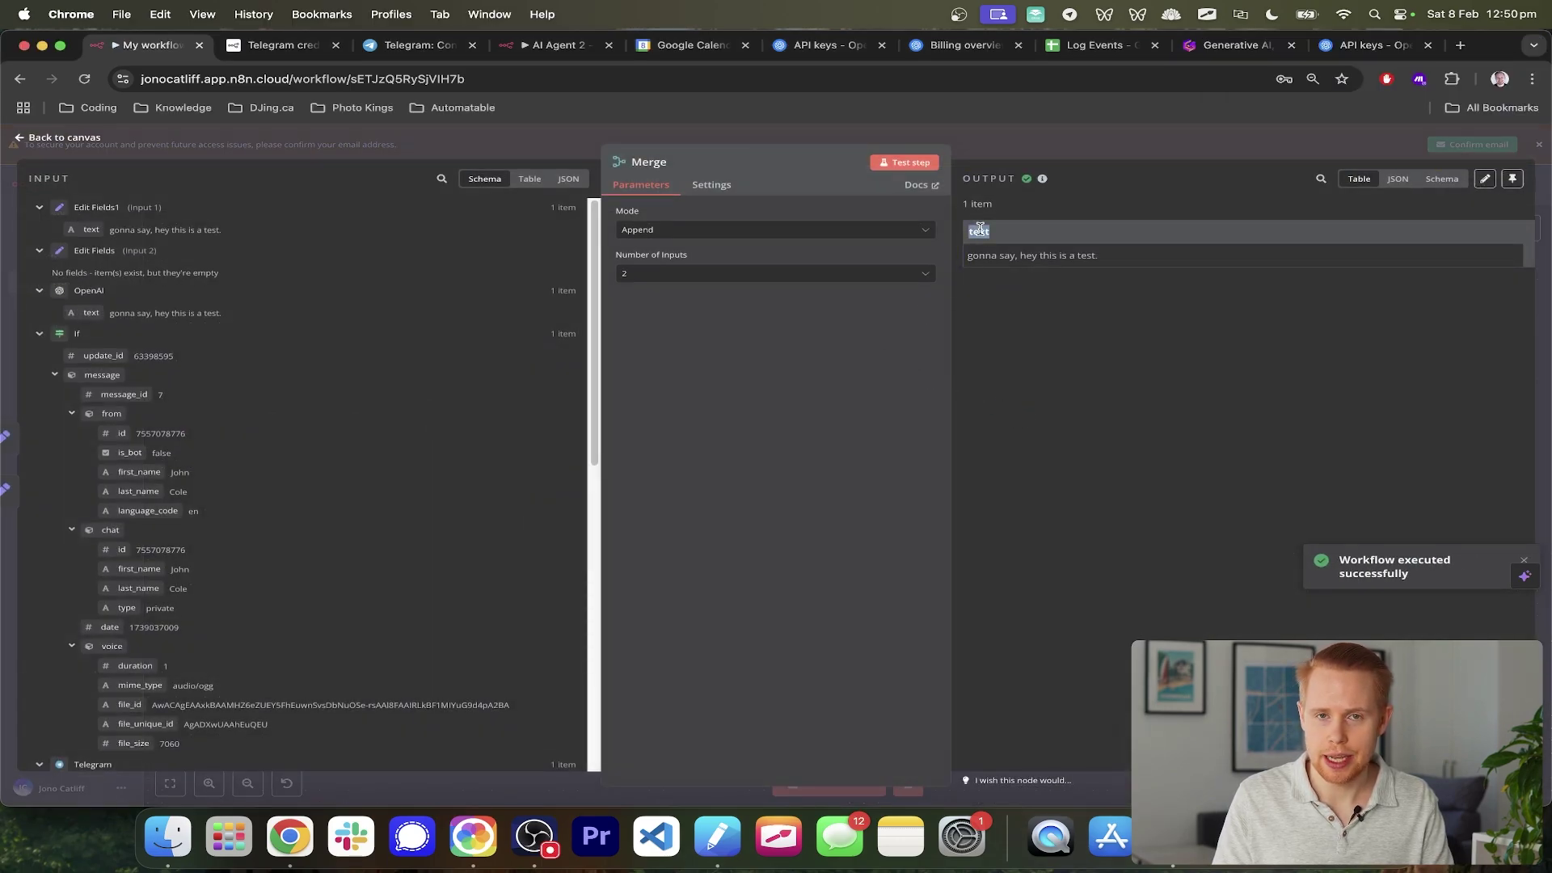
pyautogui.press('Escape')
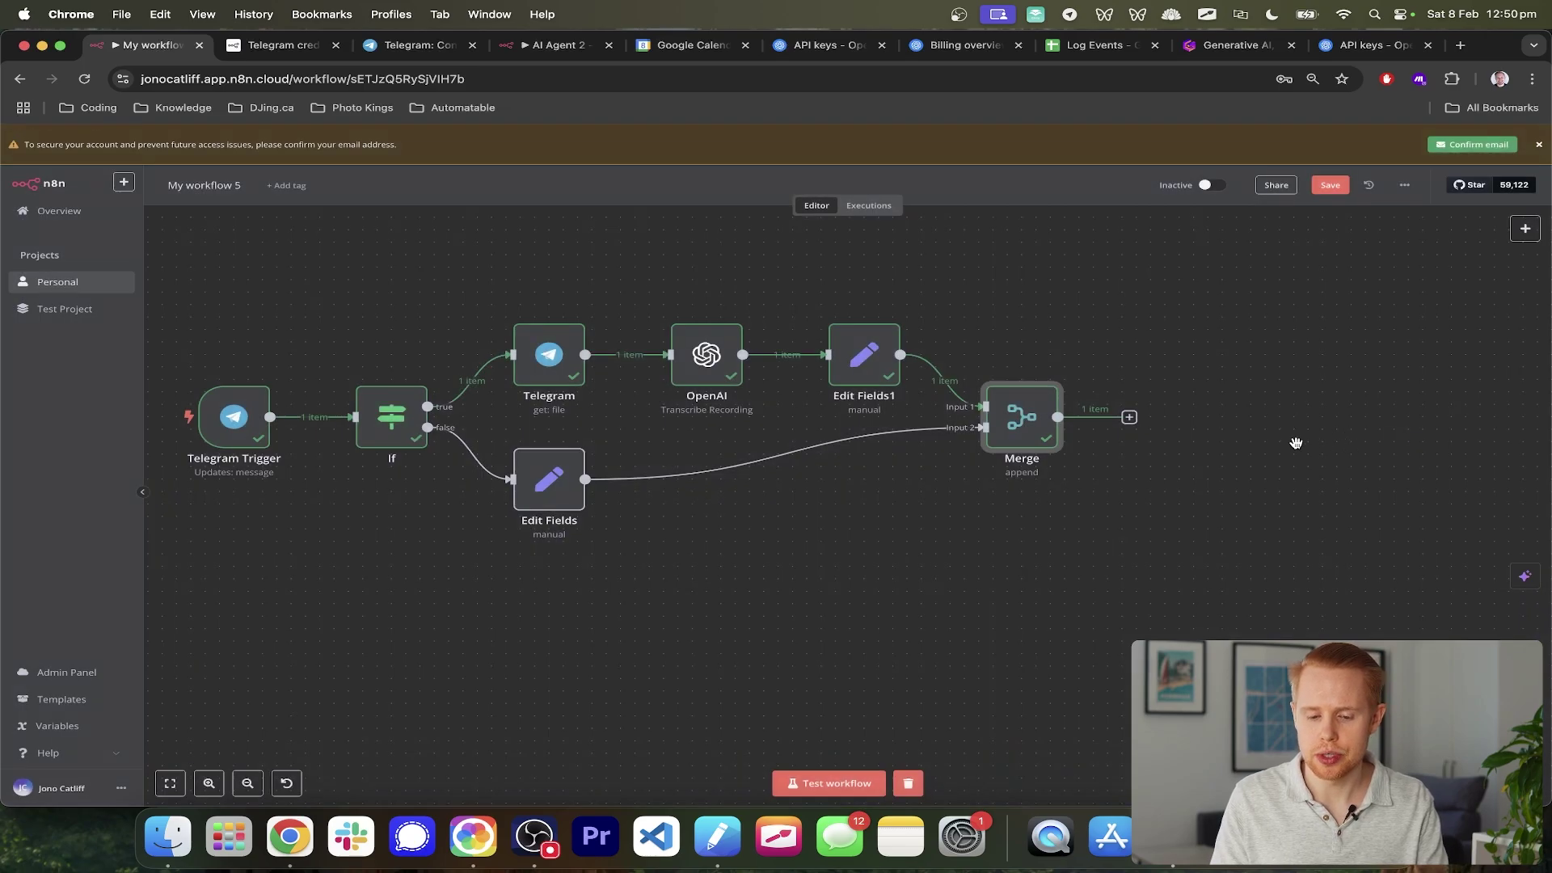
pyautogui.hscroll(5, 1293, 441)
# - Add an AI Agent node after the Merge node
pyautogui.click(914, 421)
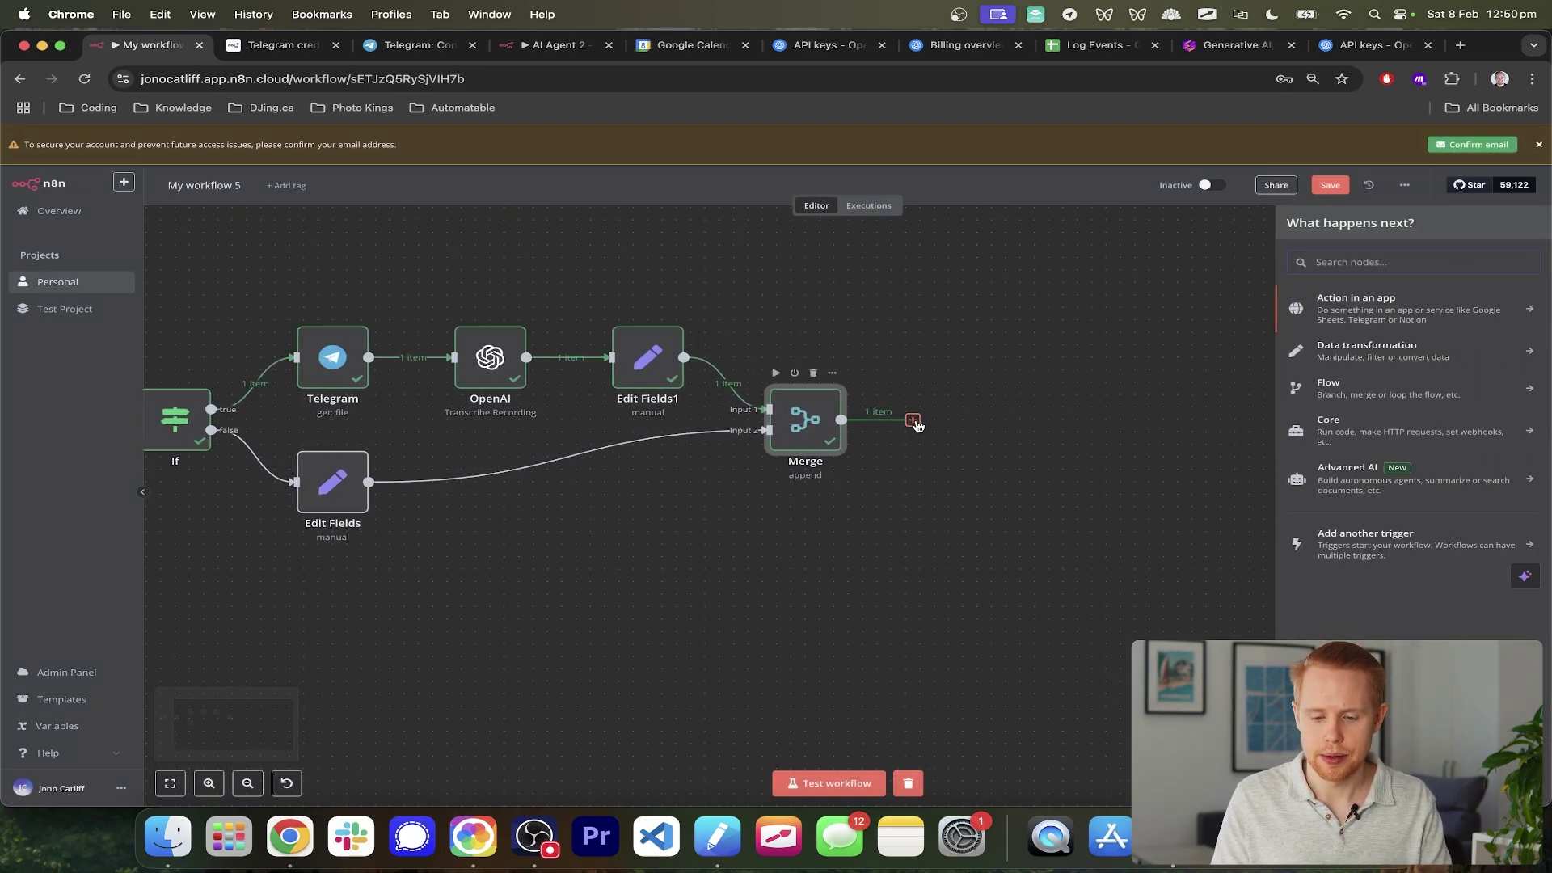
pyautogui.write('ai agent')
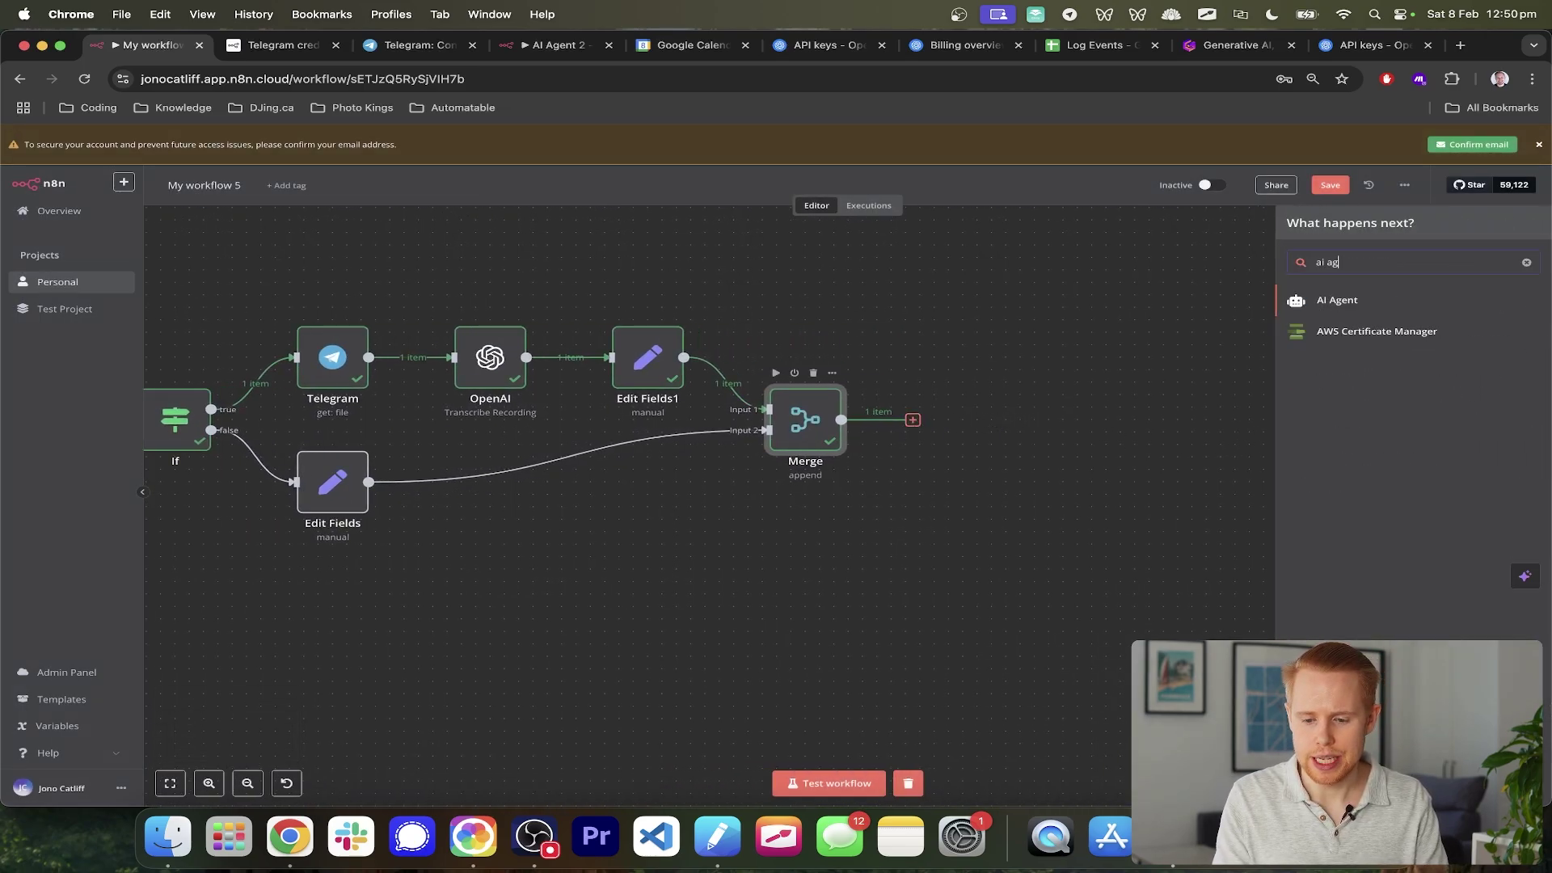
pyautogui.click(1338, 302)
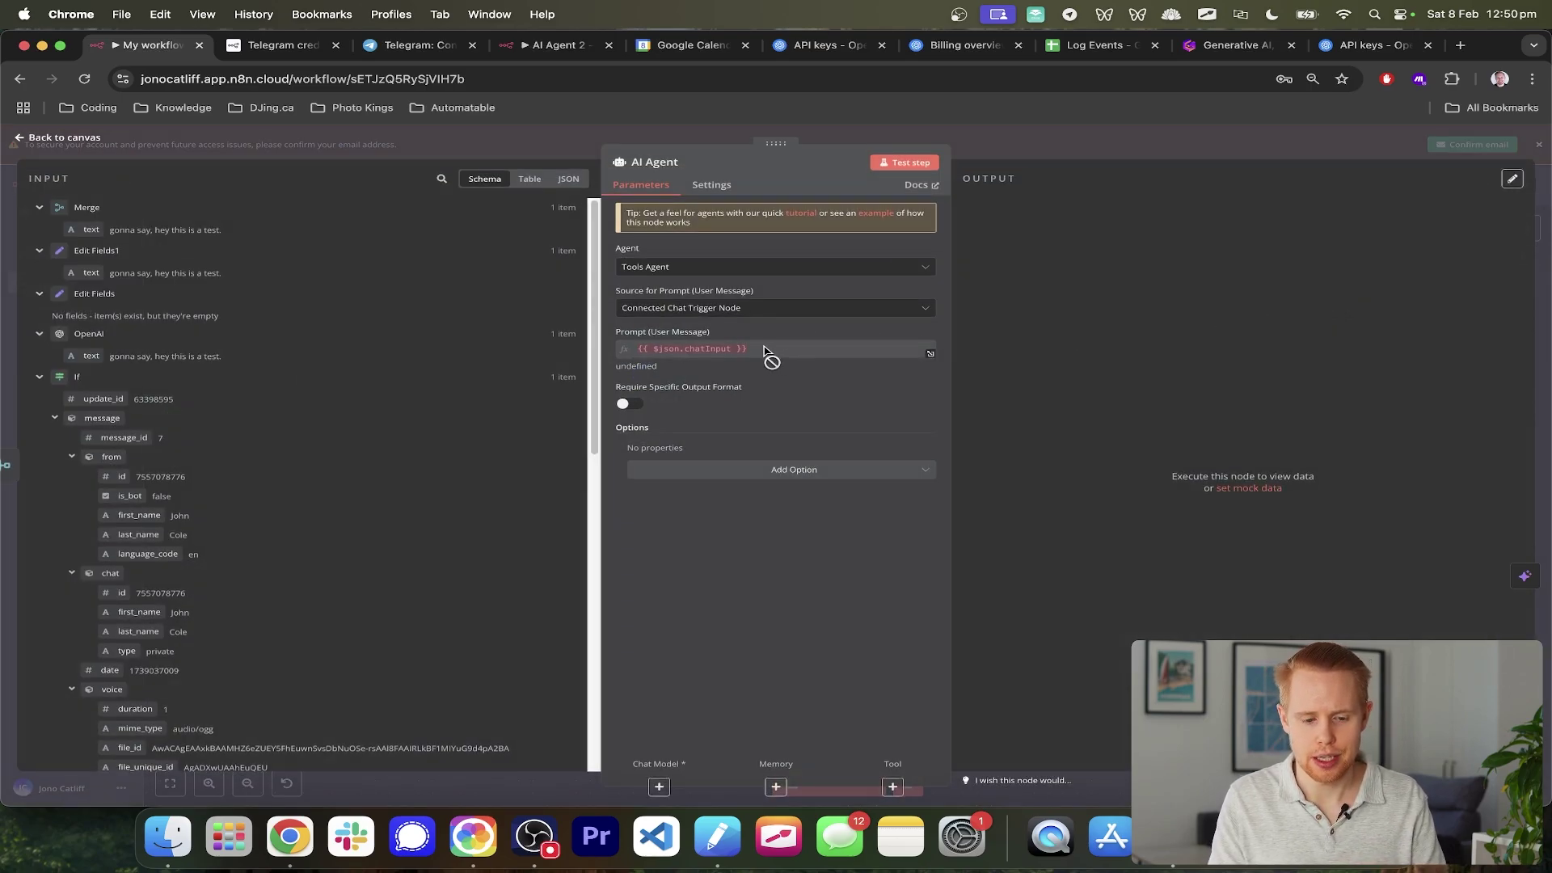
pyautogui.press('super+equal')
pyautogui.press('super+equal')
pyautogui.press('super+equal')
pyautogui.press('super+equal')
pyautogui.press('super+equal')
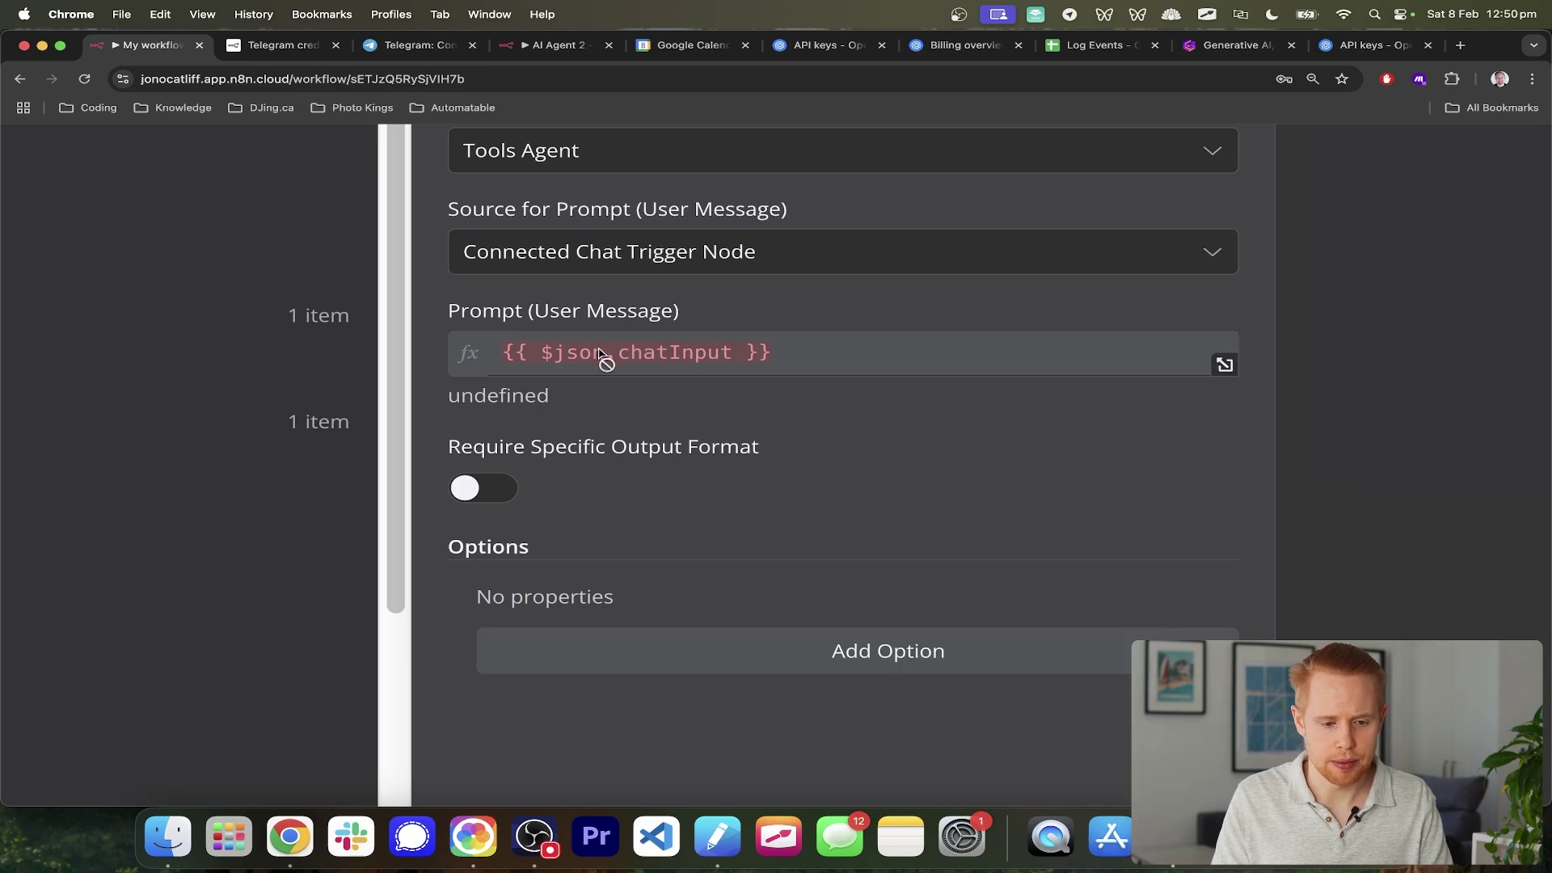
pyautogui.scroll(-5, 603, 356)
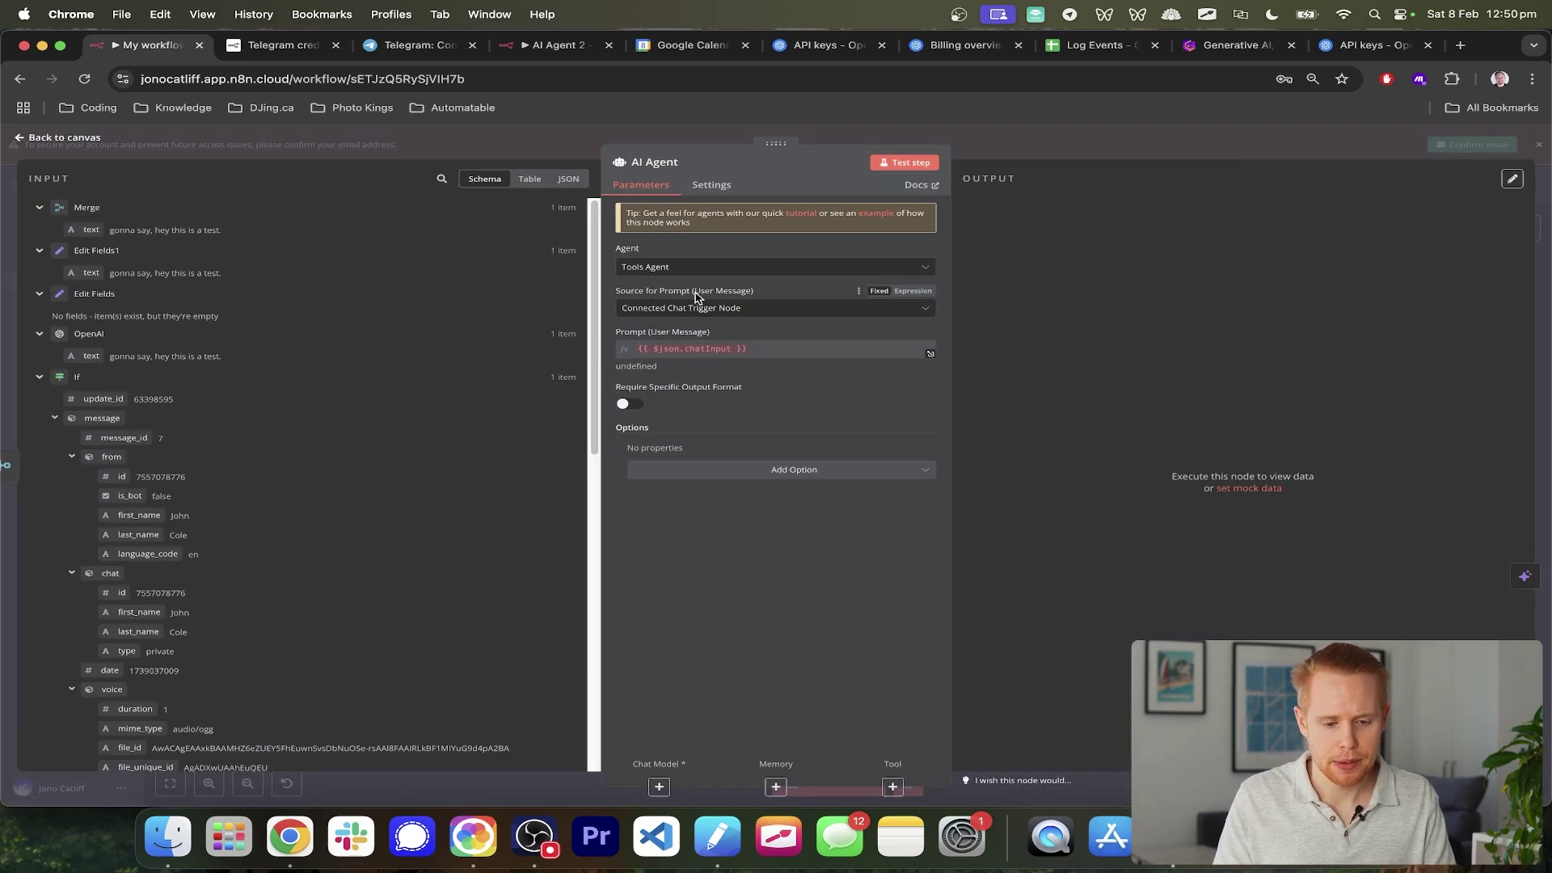
pyautogui.scroll(5, 697, 297)
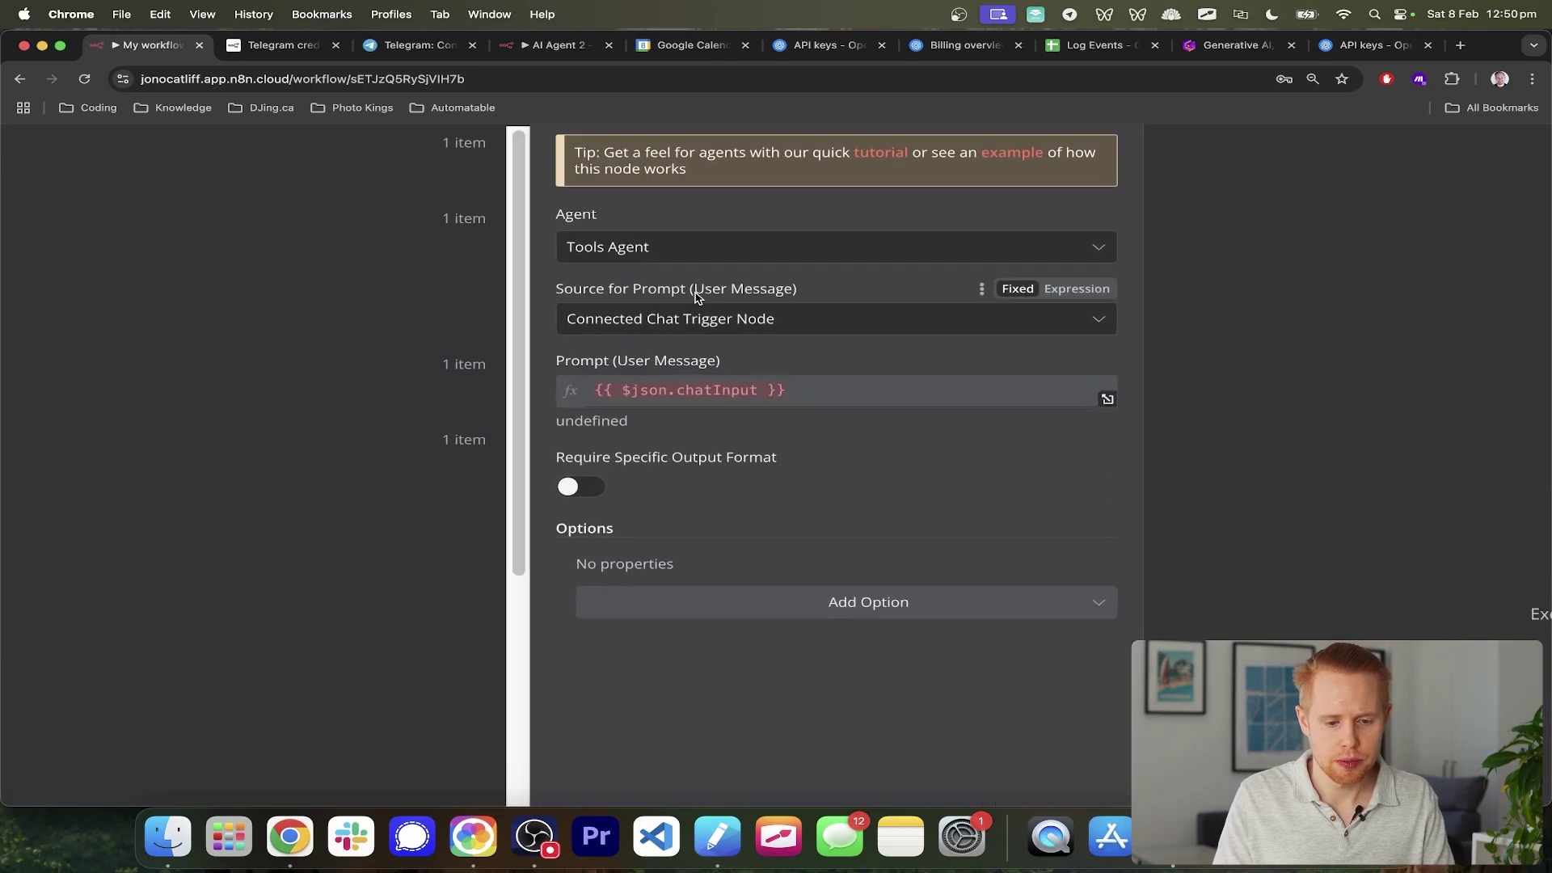
pyautogui.scroll(-5, 650, 252)
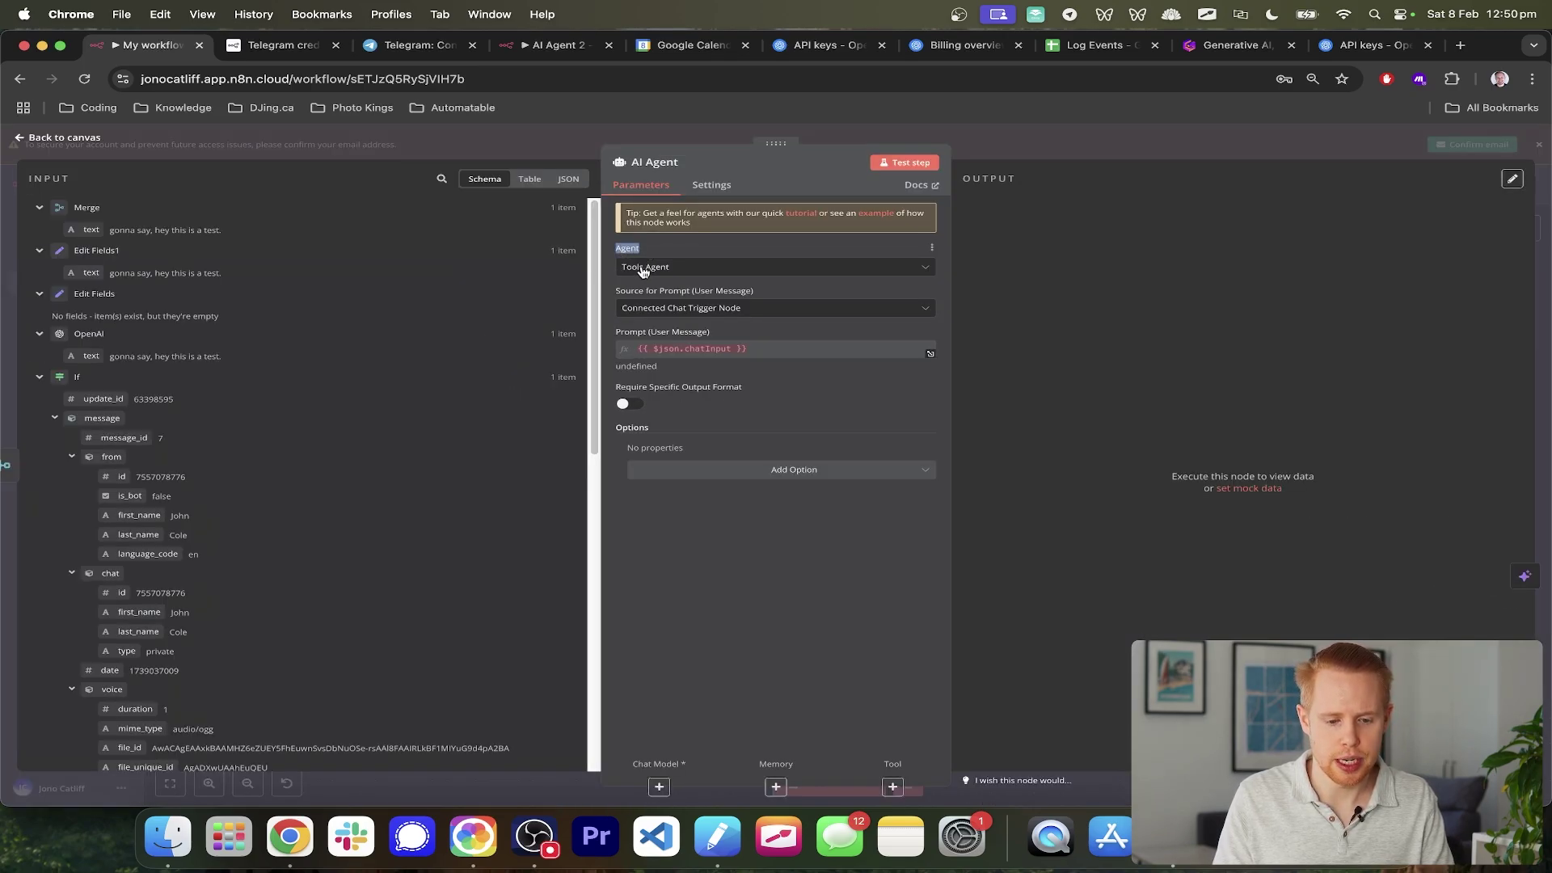
pyautogui.scroll(5, 657, 301)
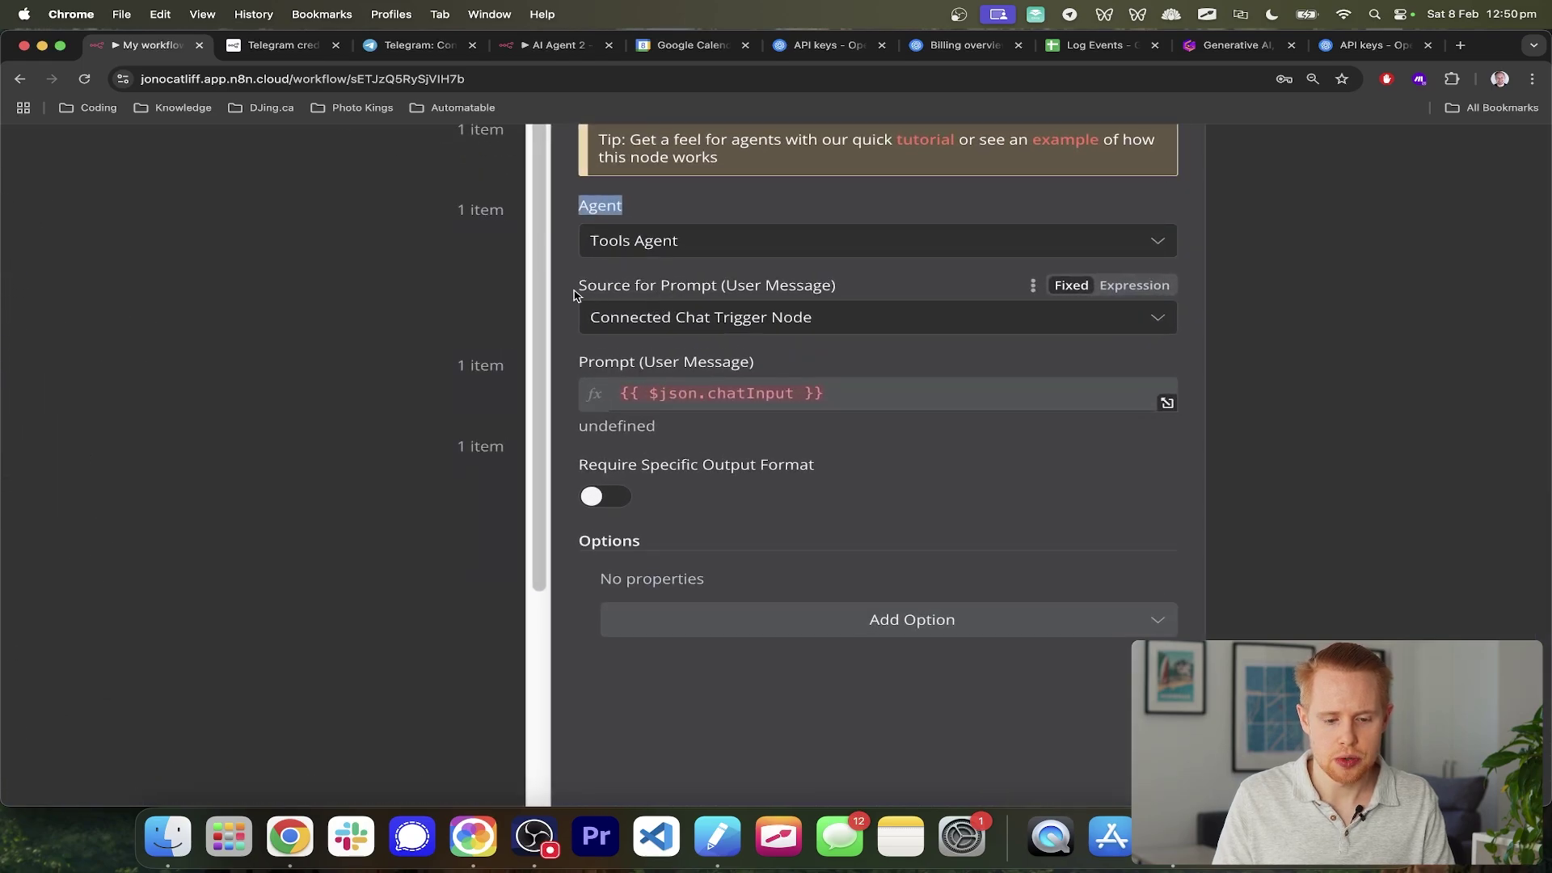
# - Set the agent's prompt source to Define below with Text {{ $json.text }} from the merged field
pyautogui.moveTo(574, 295); pyautogui.dragTo(866, 291)
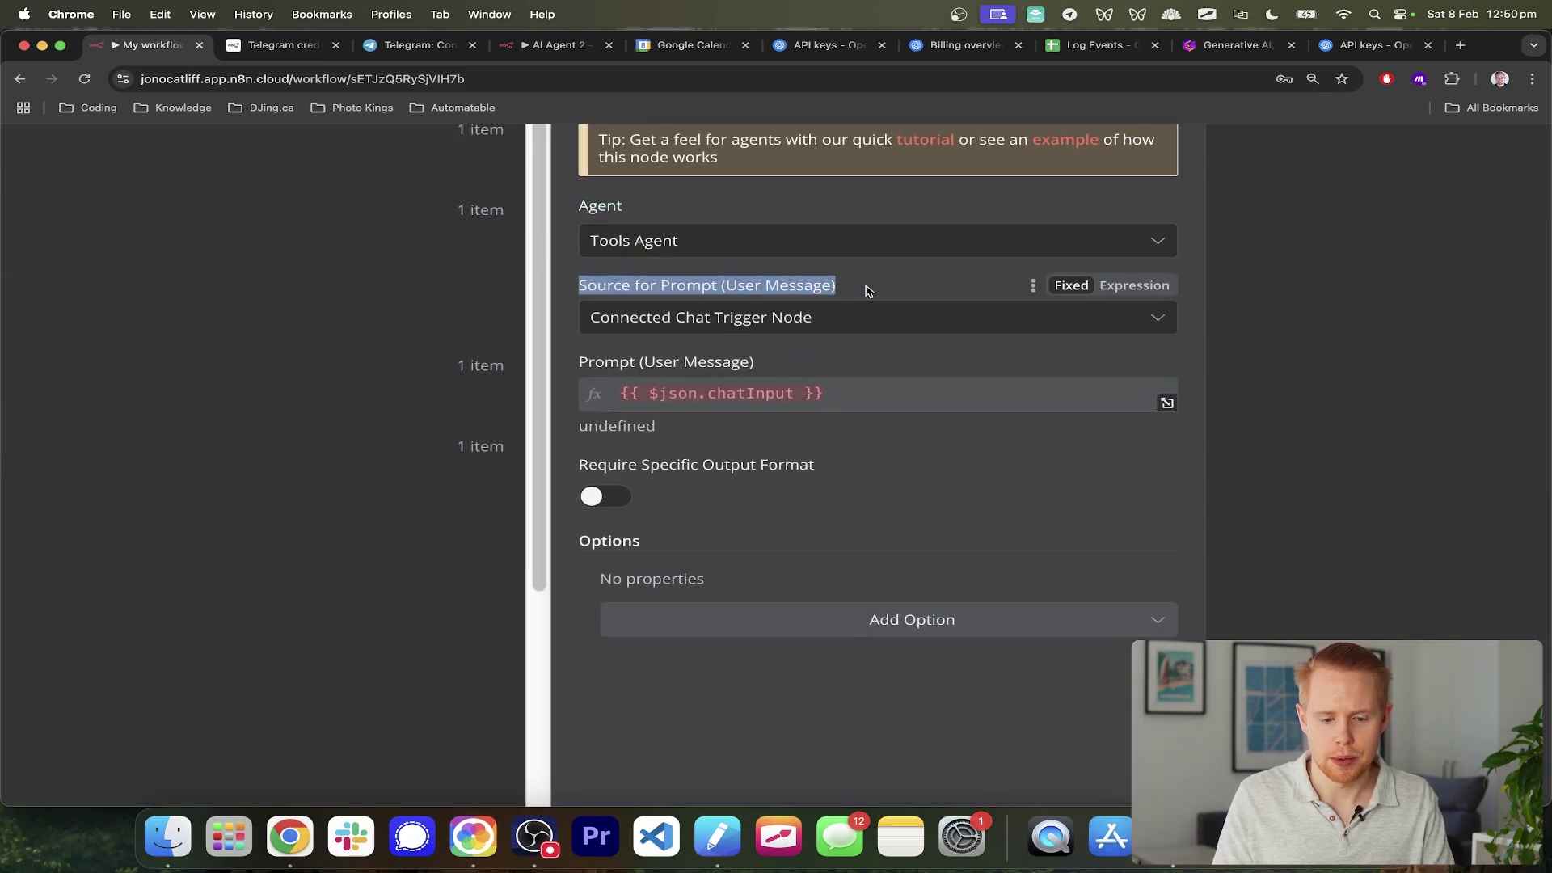
pyautogui.click(677, 326)
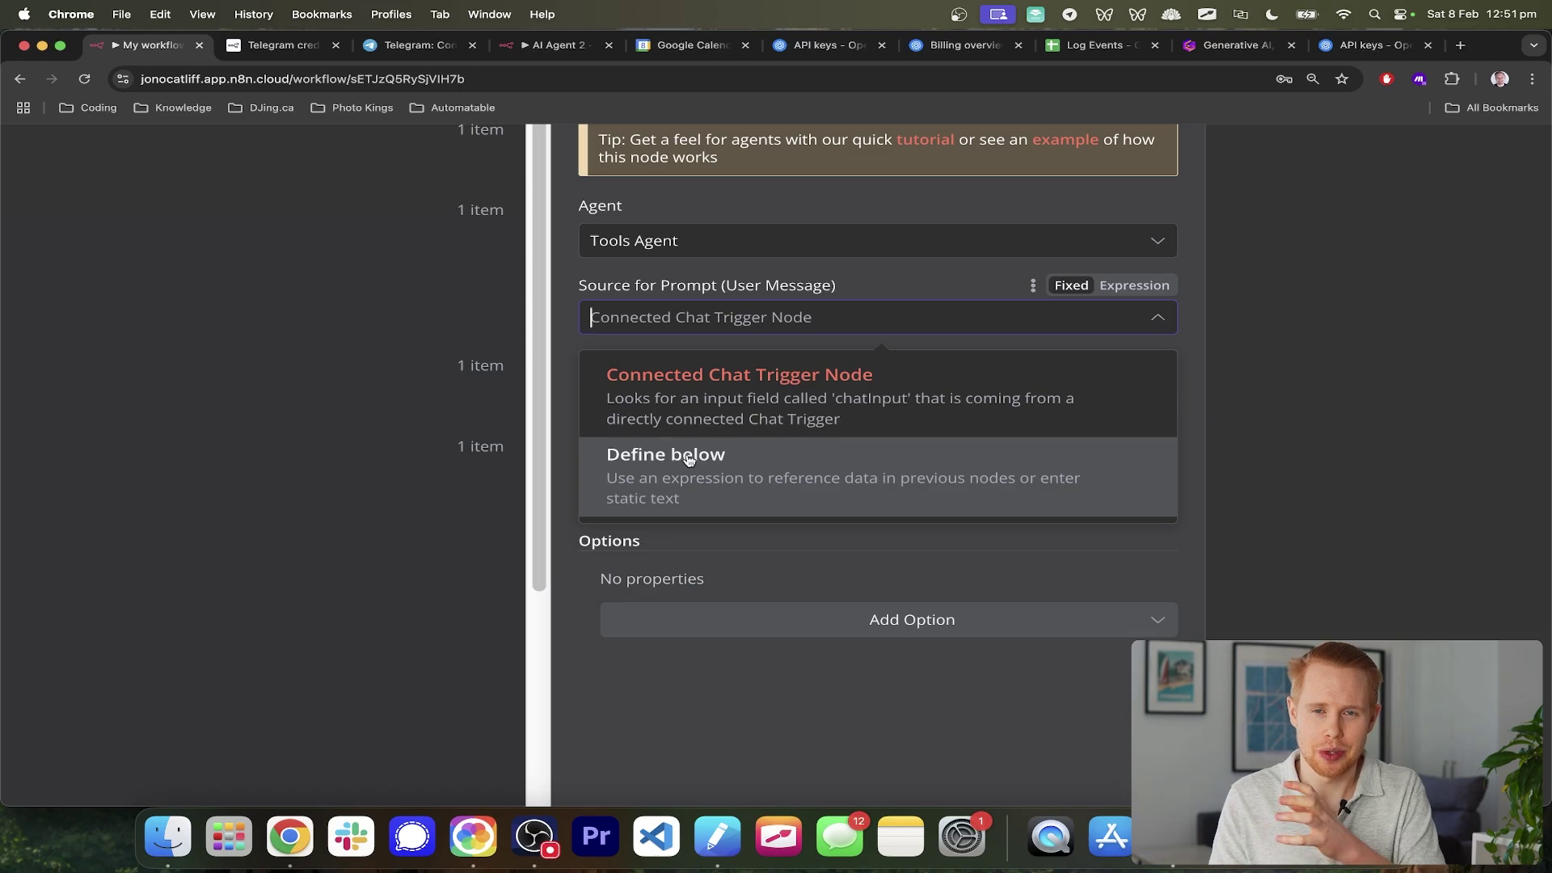
pyautogui.click(688, 460)
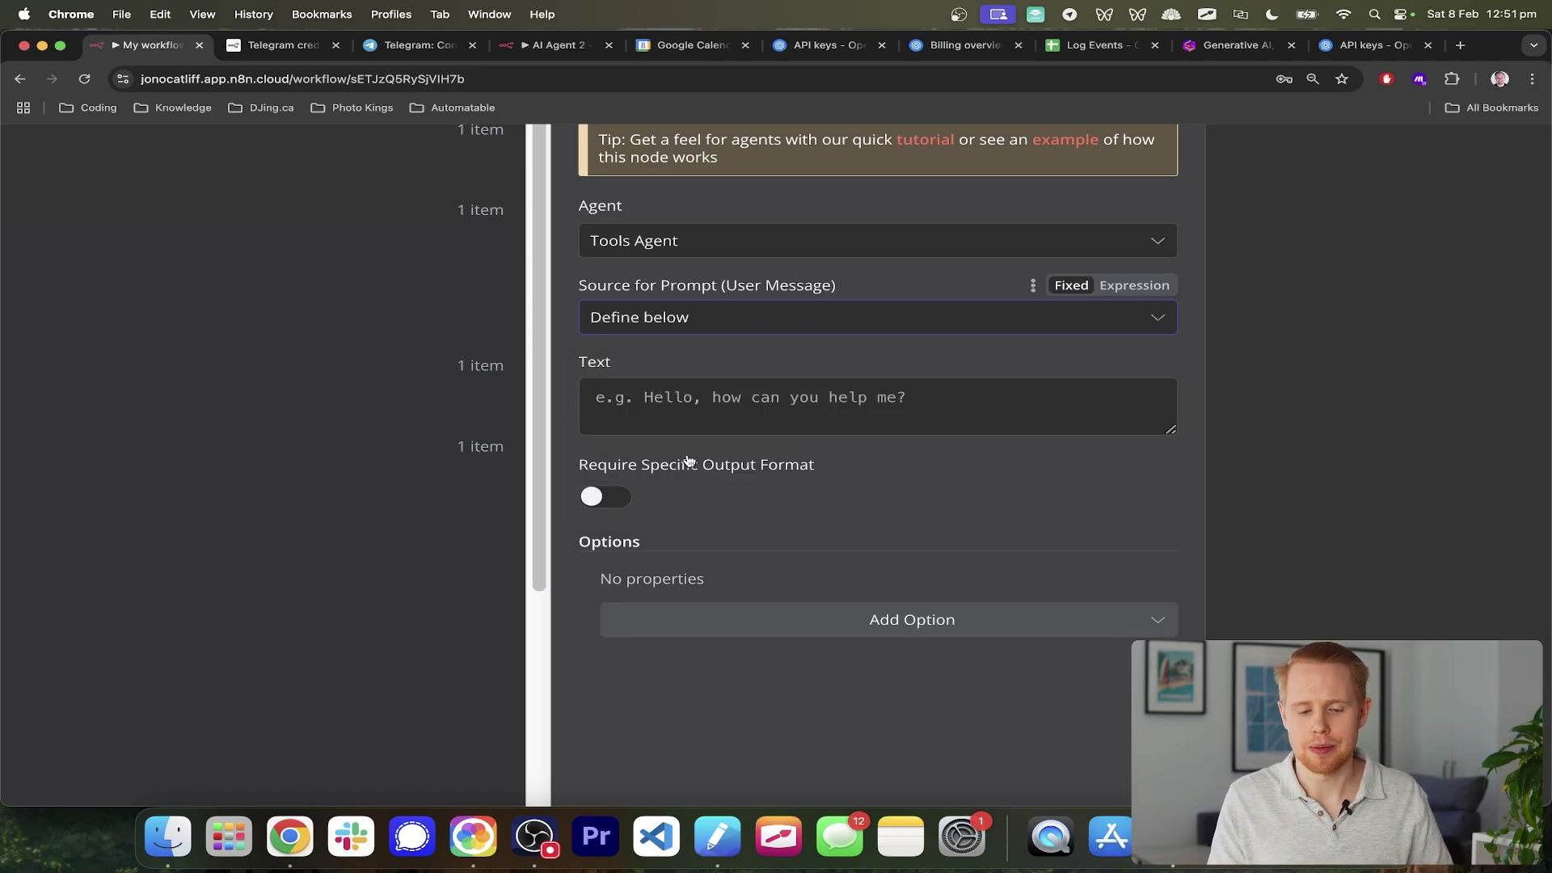
pyautogui.click(744, 397)
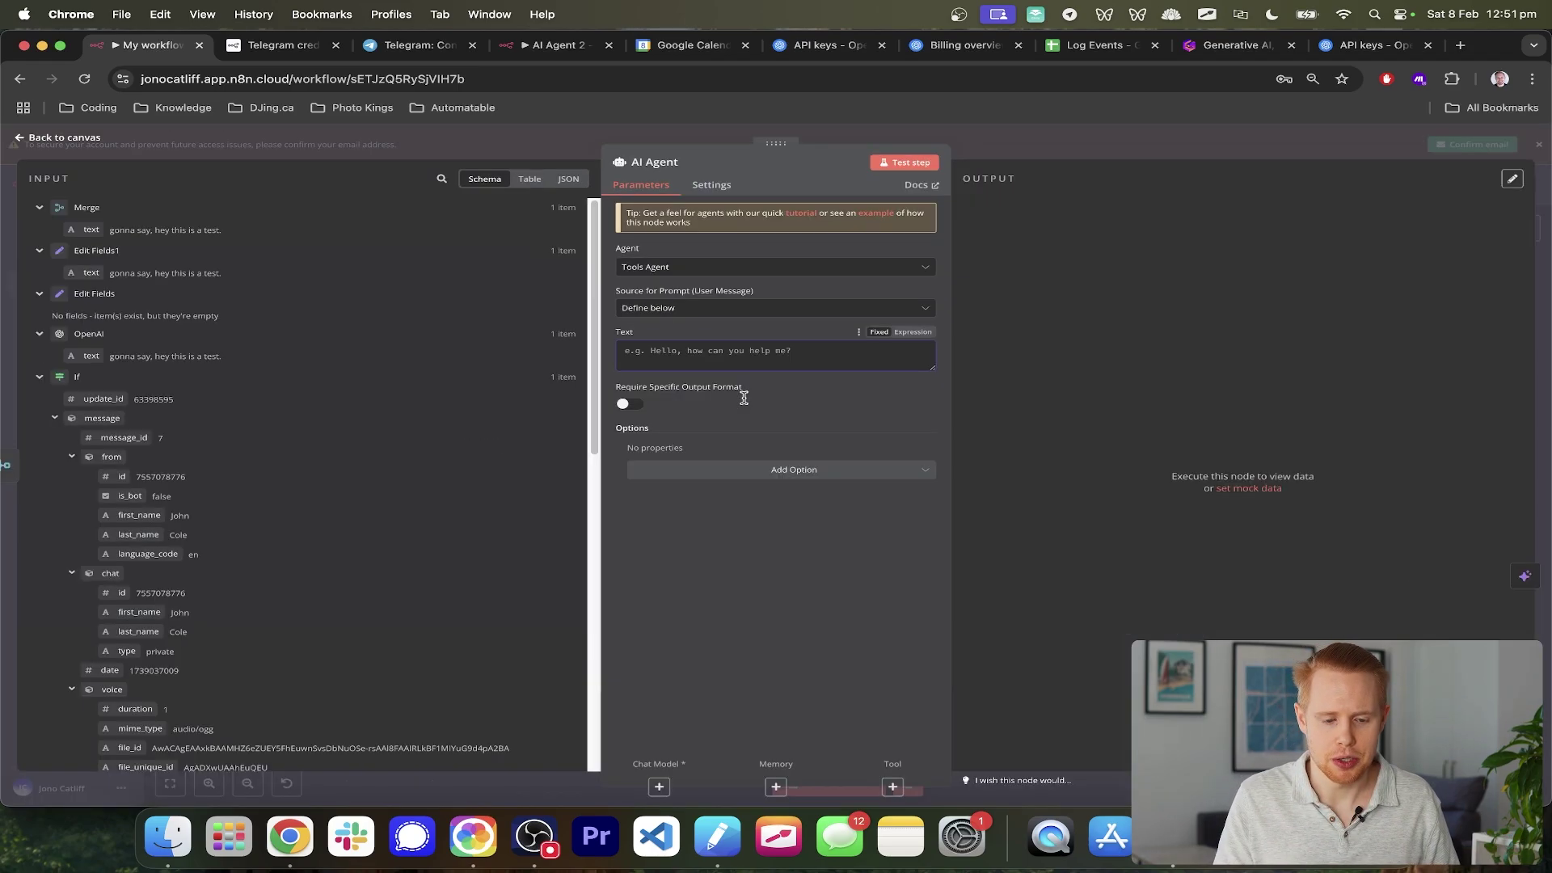
pyautogui.moveTo(78, 230); pyautogui.dragTo(647, 354)
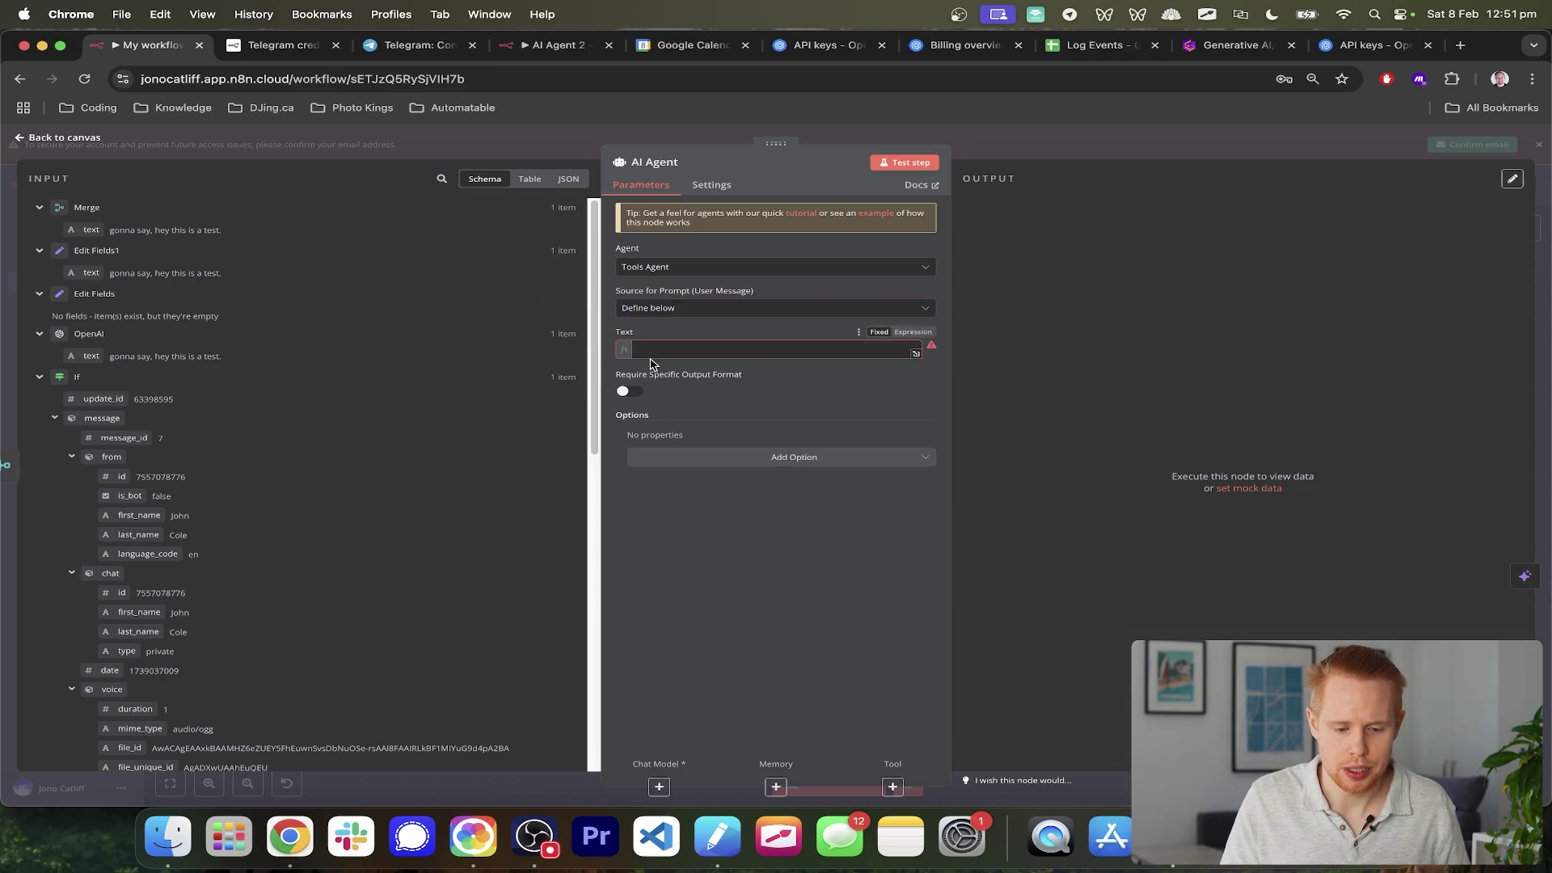
pyautogui.click(1543, 244)
pyautogui.hscroll(-5, 416, 339)
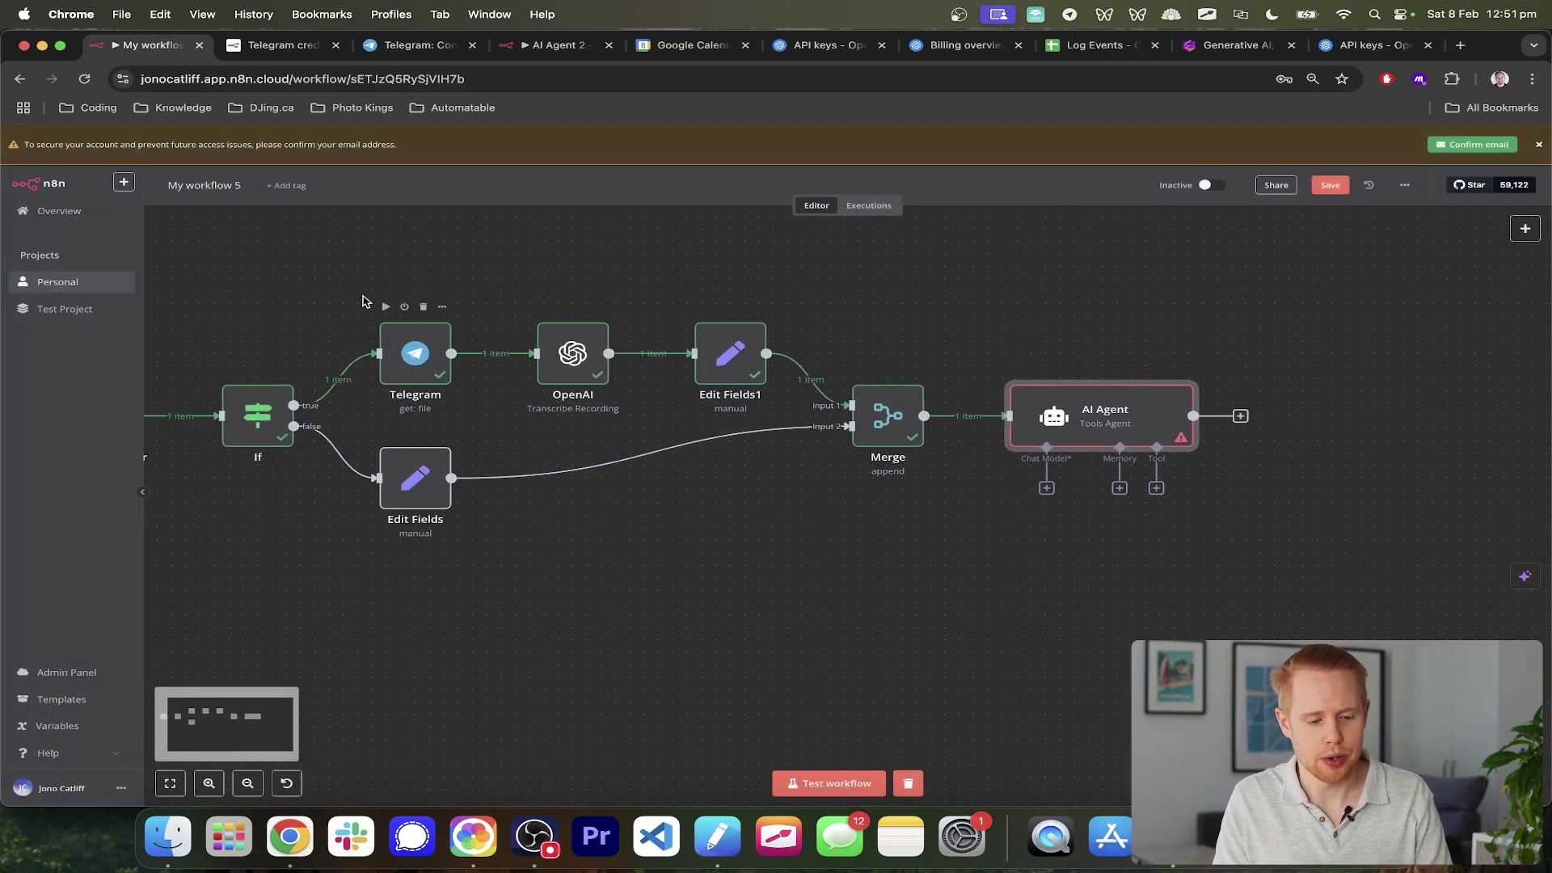
# - Attach an OpenAI Chat Model to the AI Agent and place it below Merge
pyautogui.moveTo(455, 293); pyautogui.dragTo(571, 544)
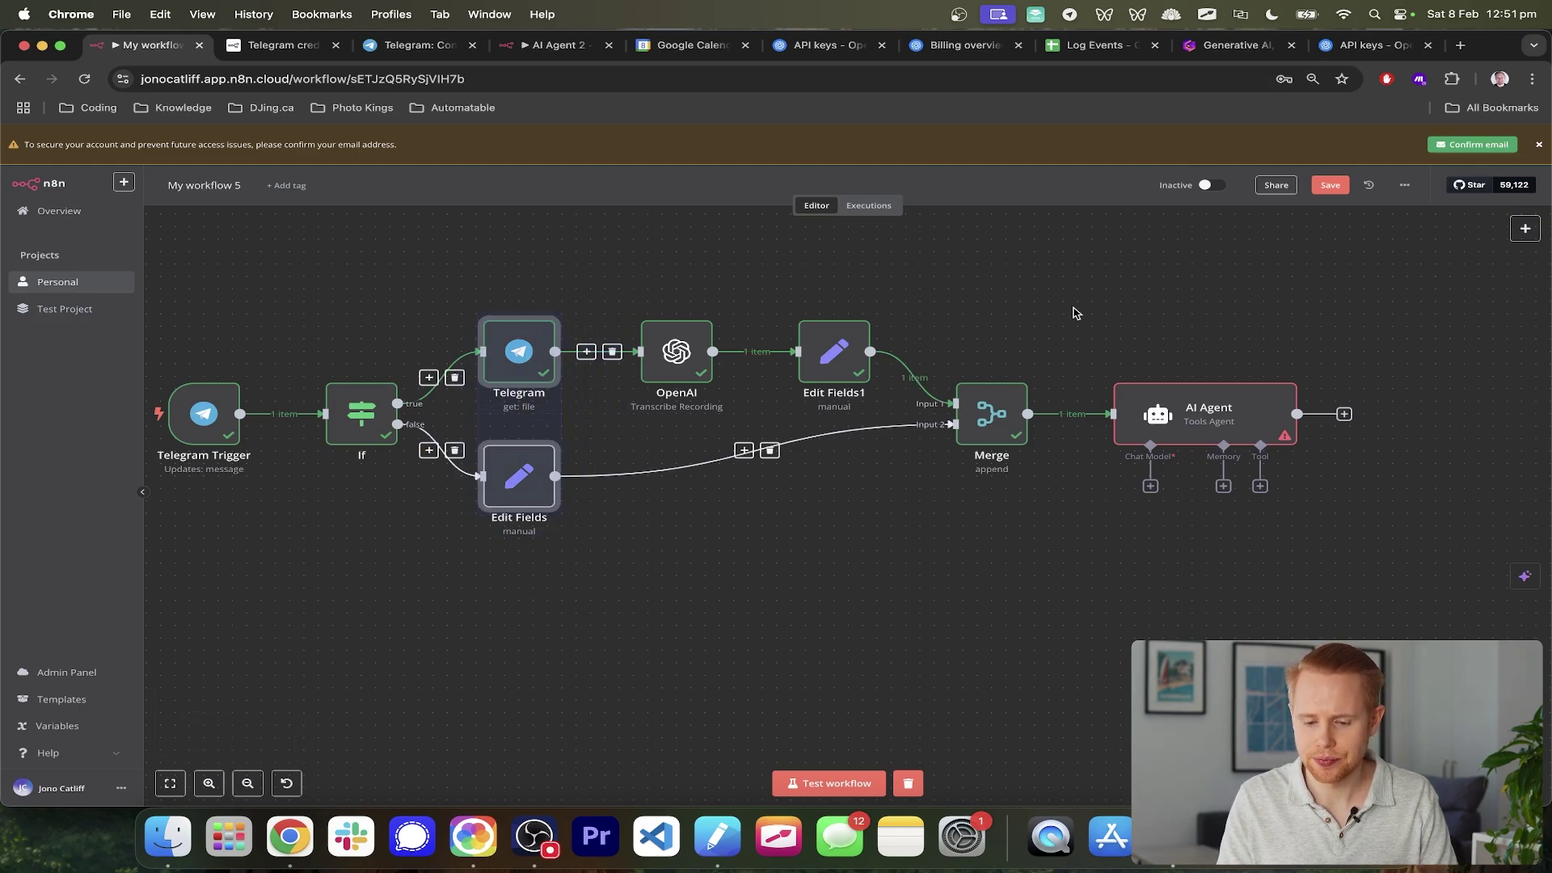
pyautogui.moveTo(1073, 309); pyautogui.dragTo(1363, 544)
pyautogui.hscroll(5, 1374, 557)
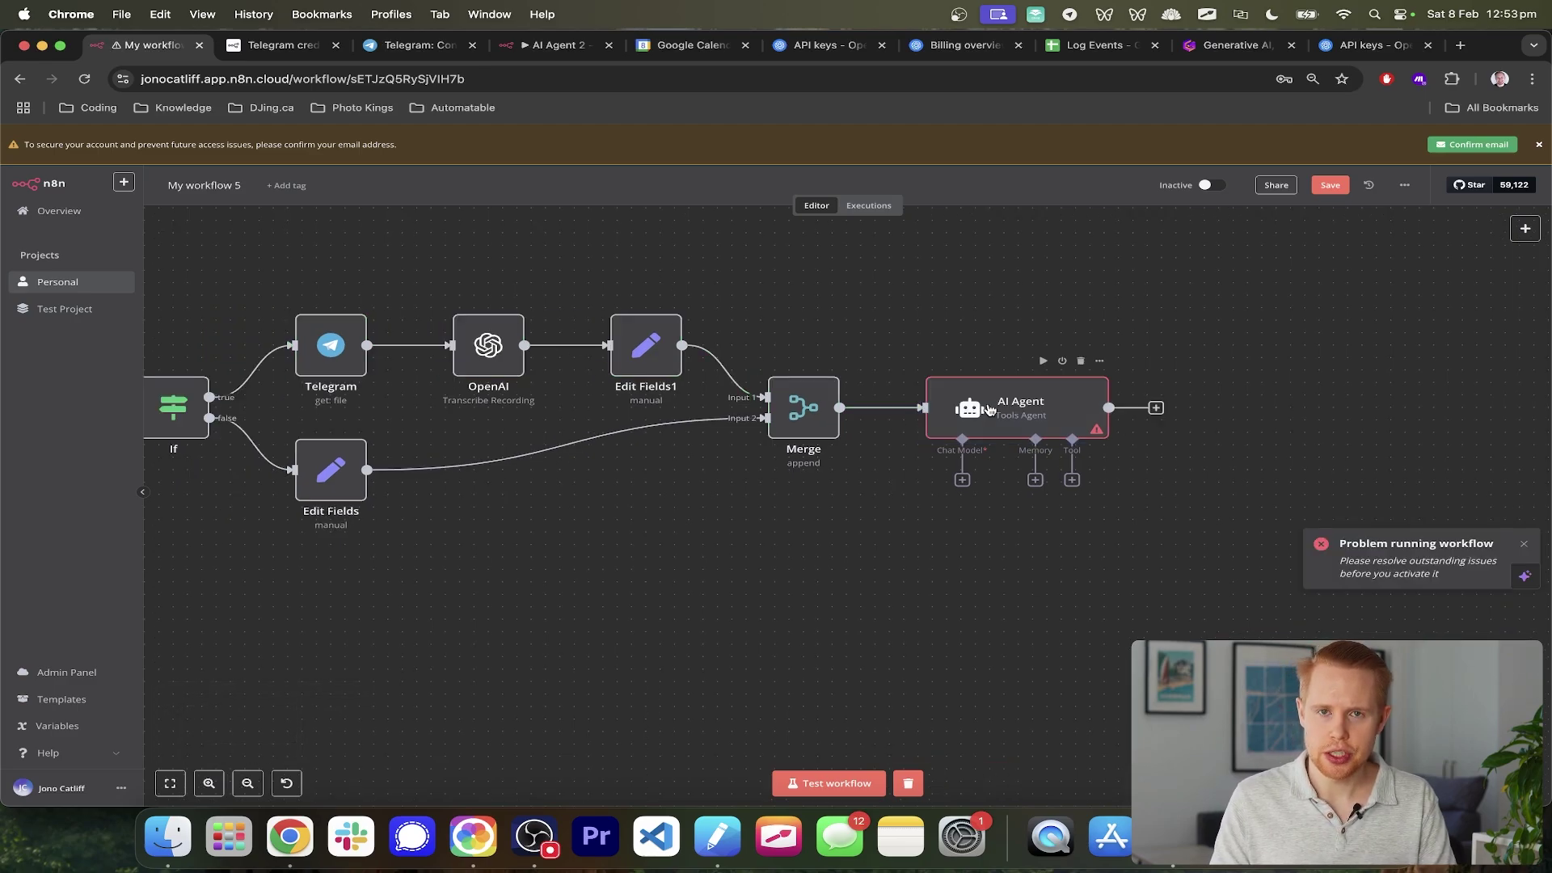
pyautogui.click(962, 481)
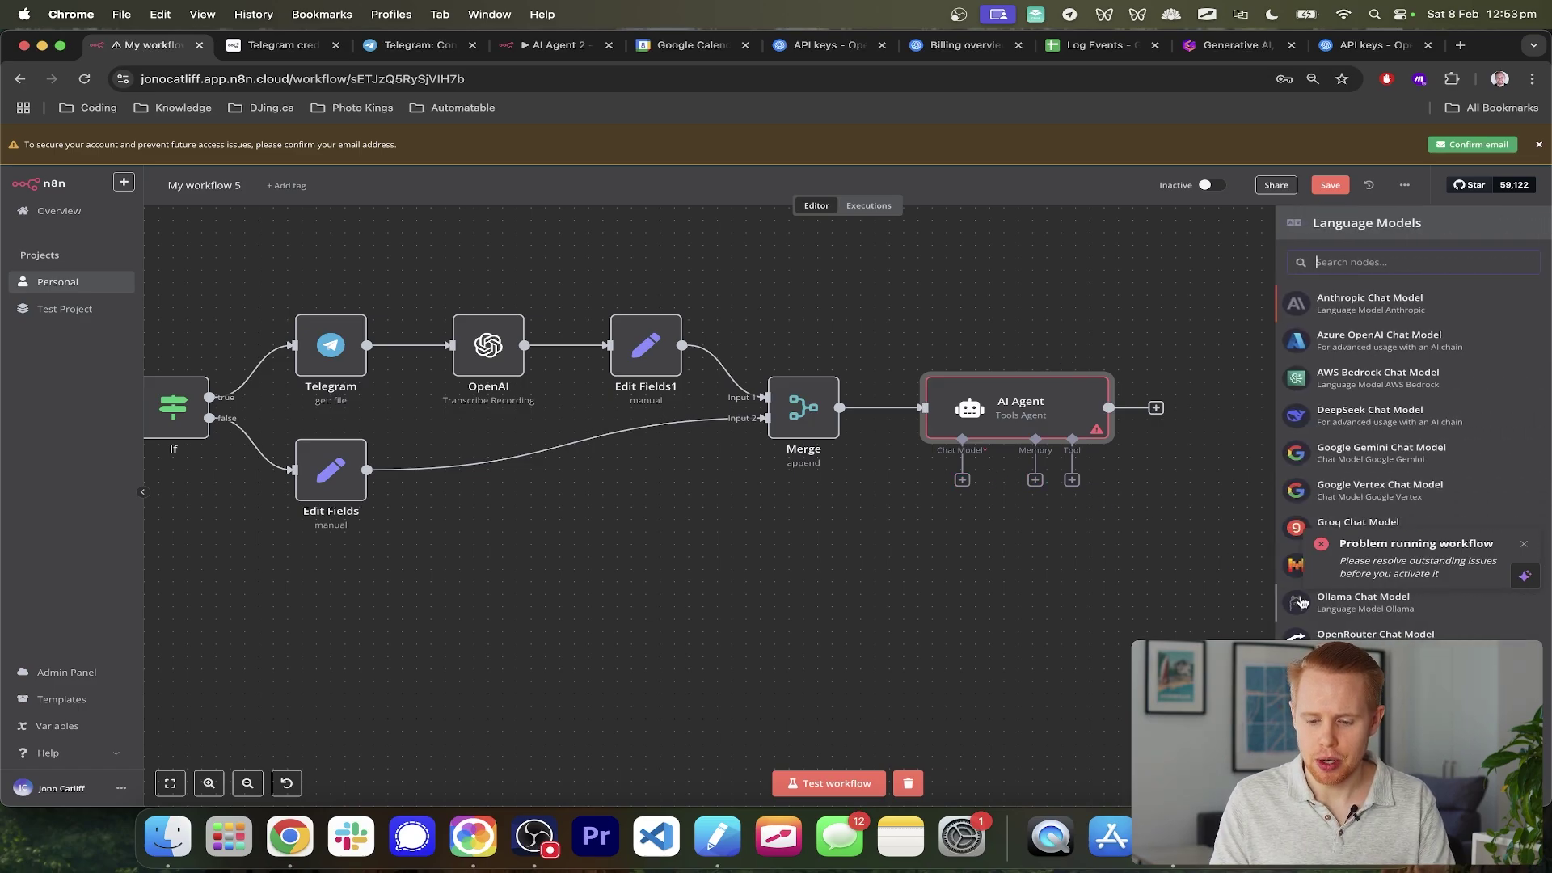
pyautogui.click(1374, 671)
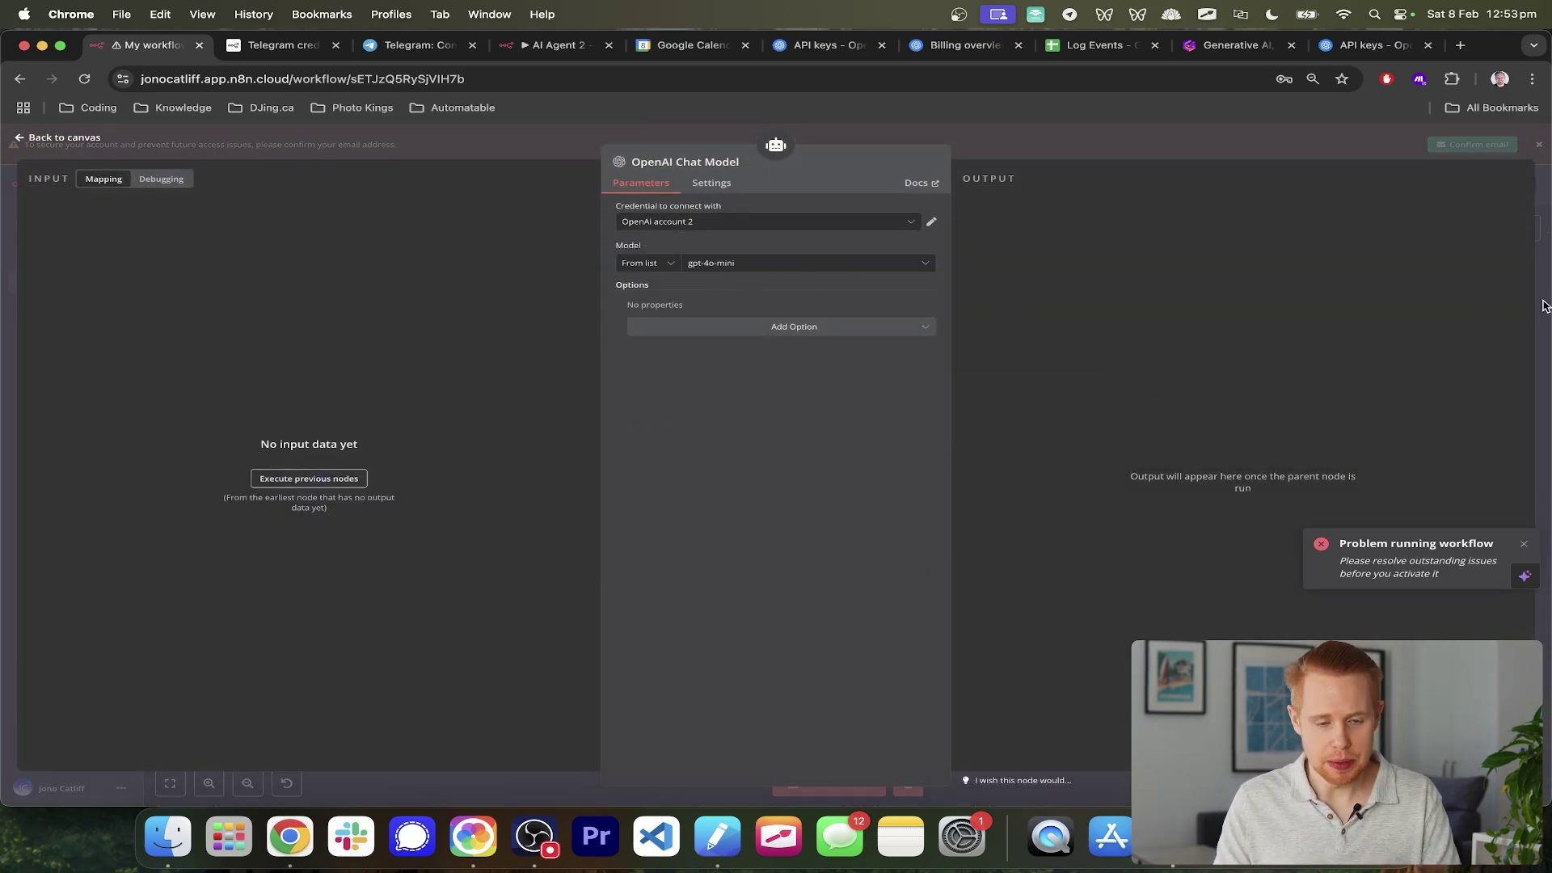
pyautogui.click(1544, 306)
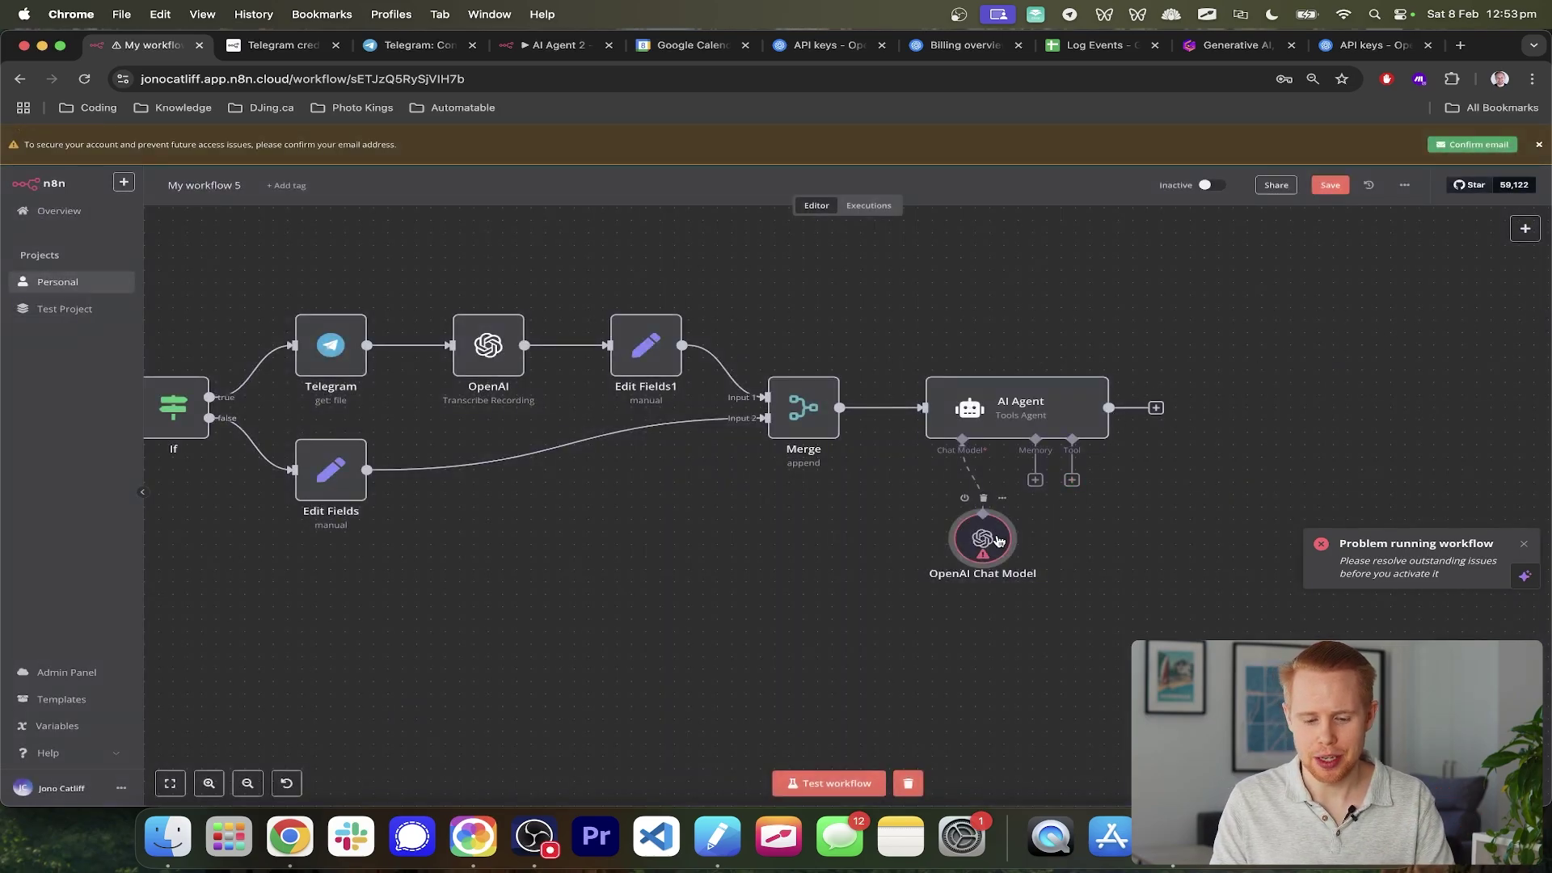
pyautogui.moveTo(987, 536); pyautogui.dragTo(843, 538)
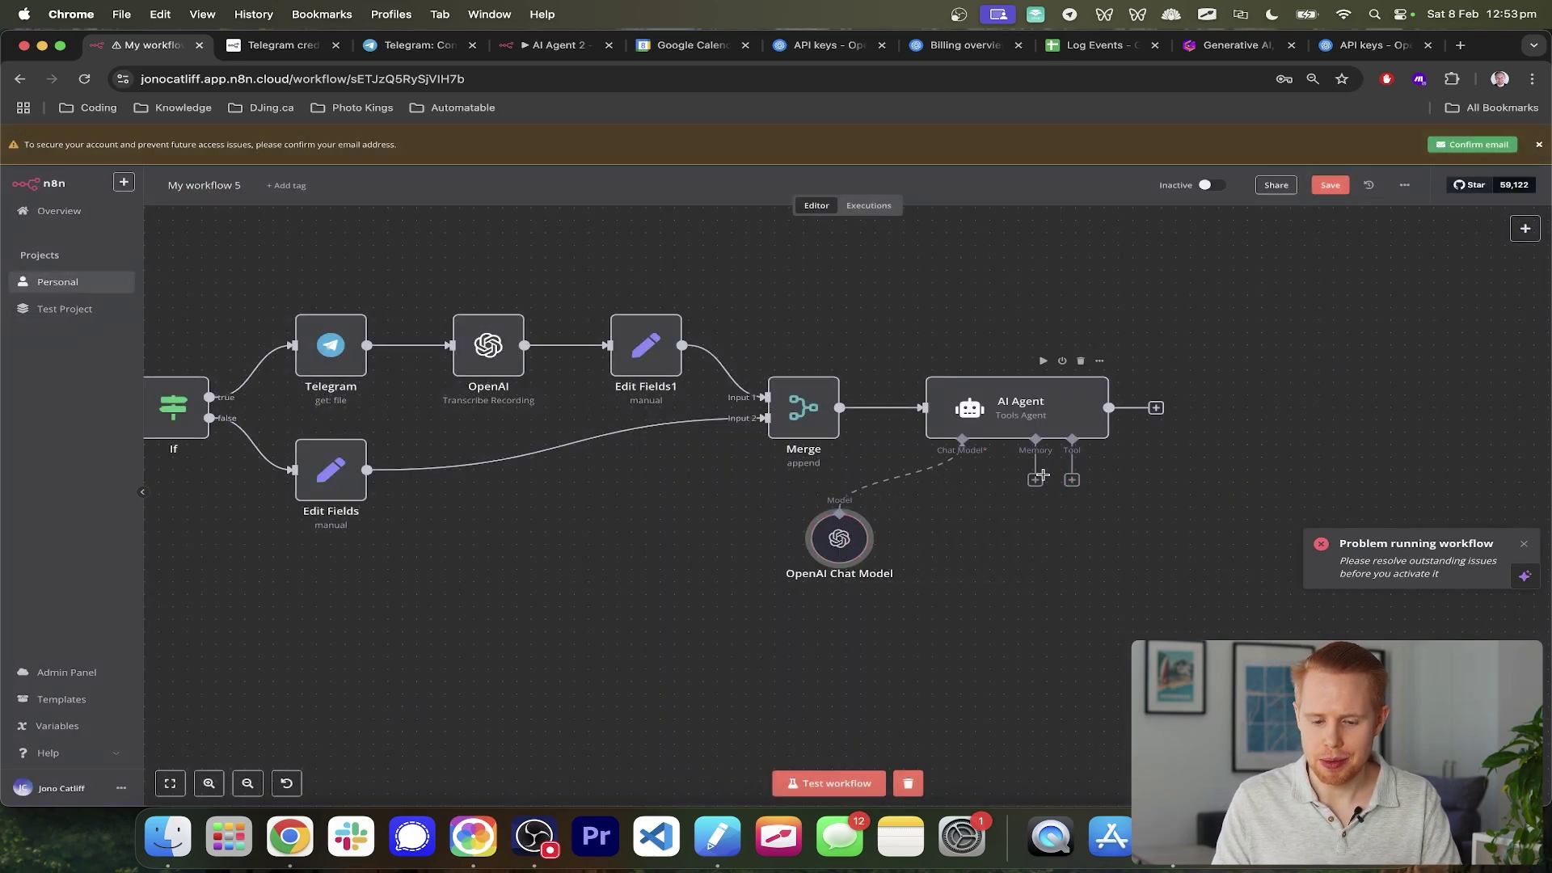
# - Attach a Window Buffer Memory with a context window length of 5
pyautogui.click(1036, 480)
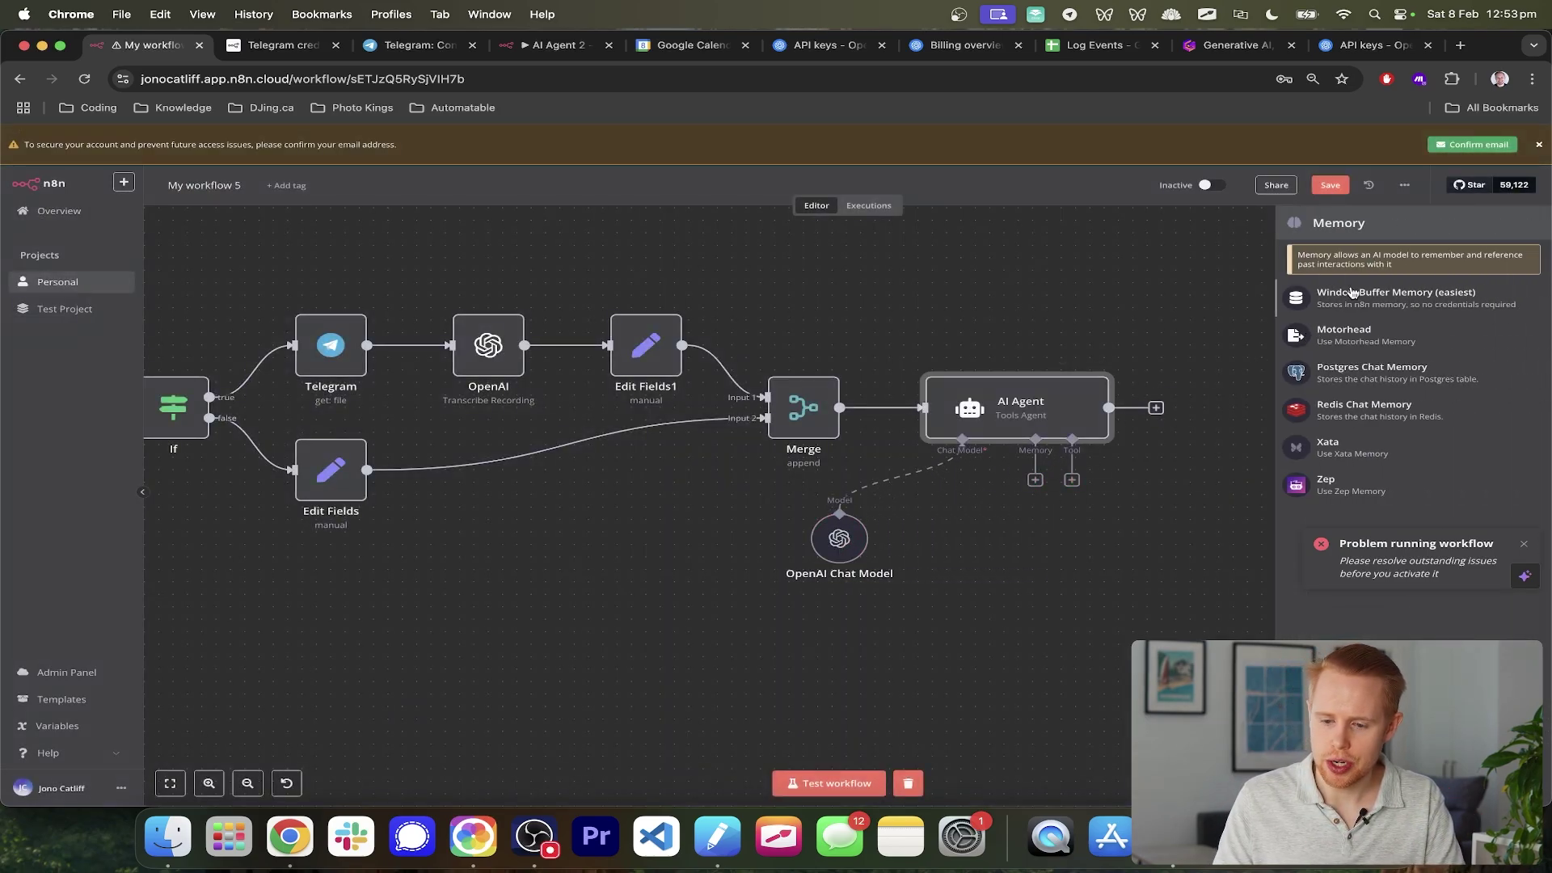
pyautogui.click(1353, 293)
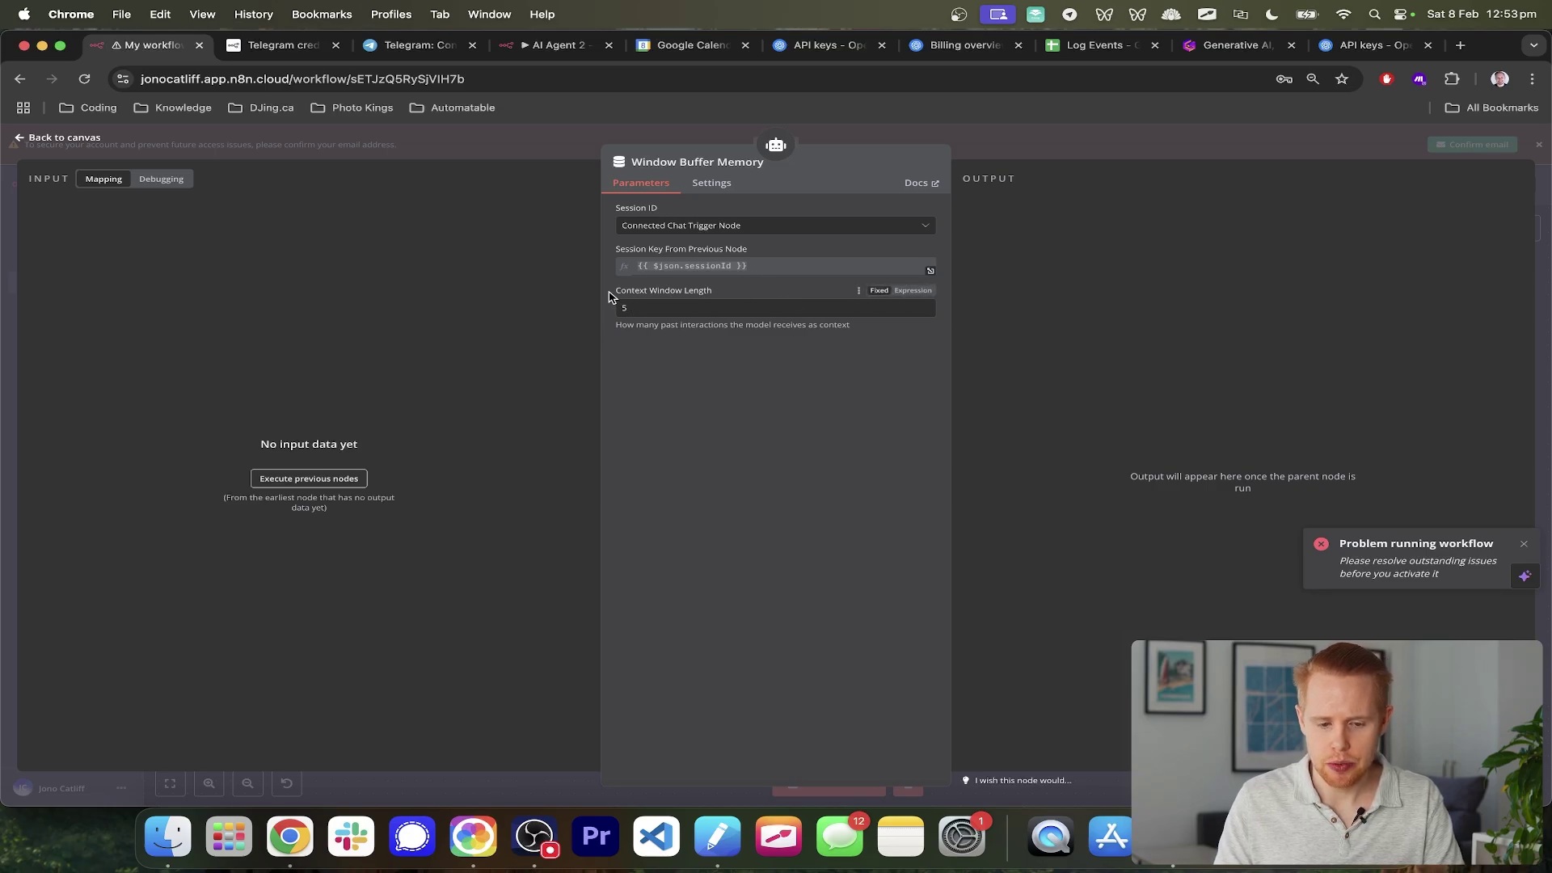
pyautogui.moveTo(616, 297); pyautogui.dragTo(729, 296)
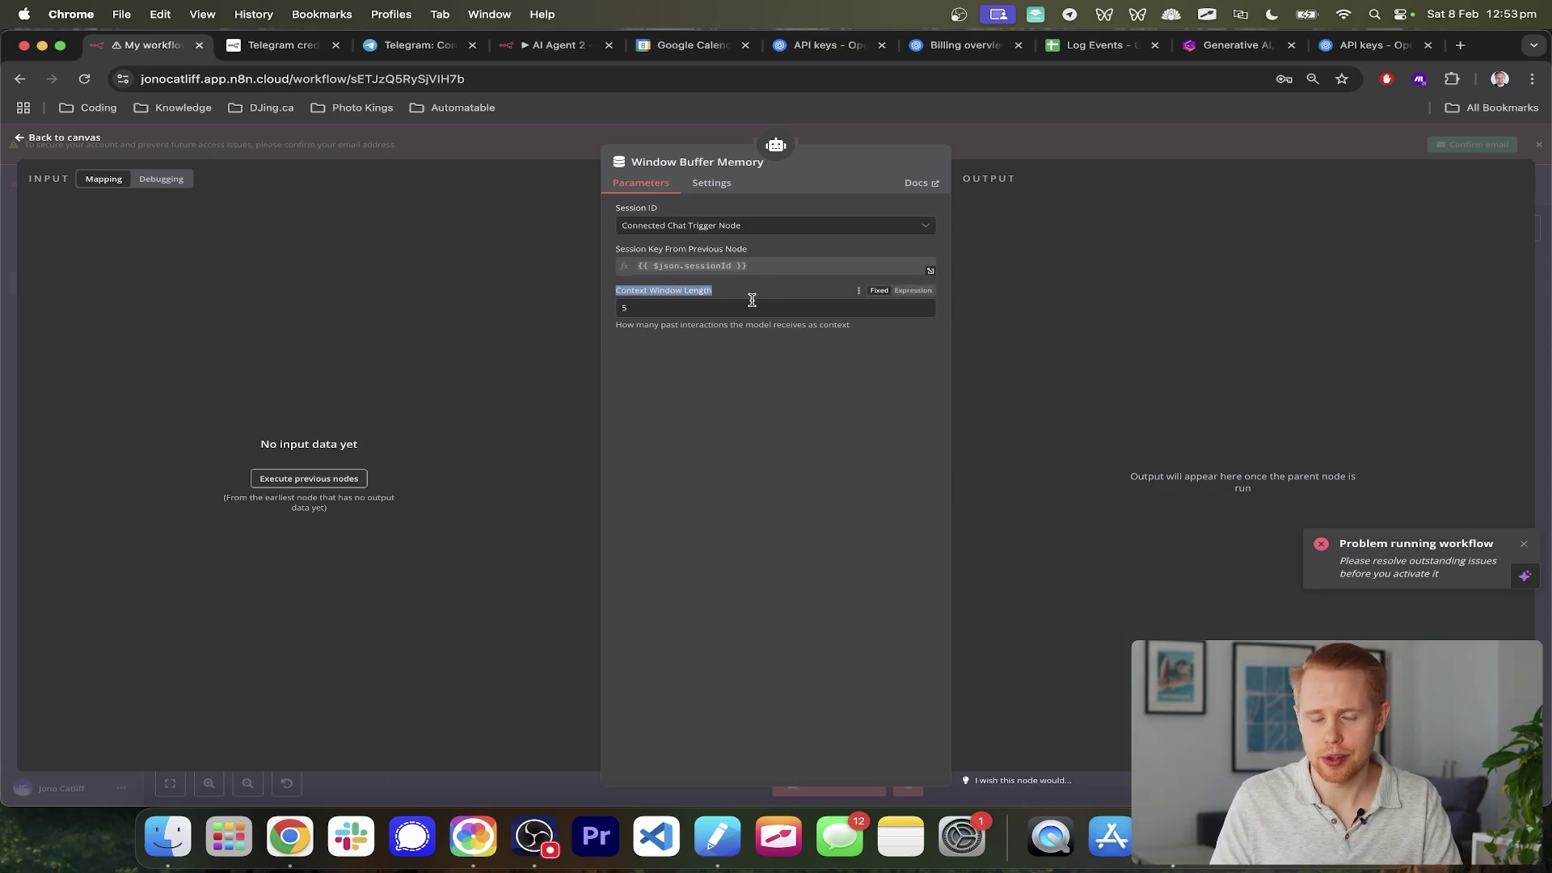
pyautogui.doubleClick(732, 305)
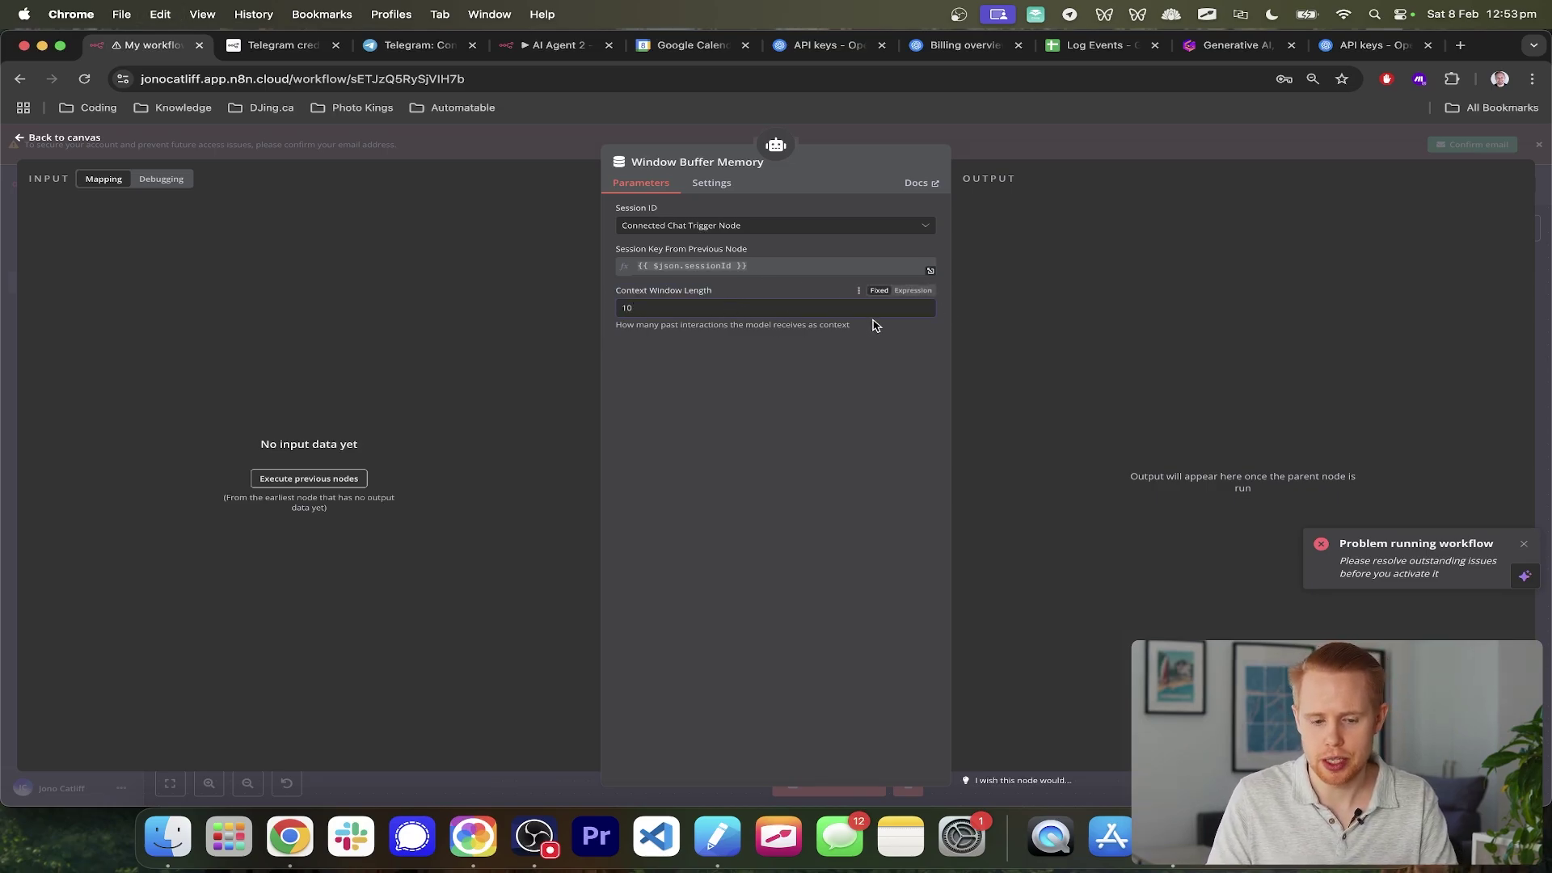
pyautogui.press('BackSpace')
pyautogui.press('BackSpace')
pyautogui.write('5')
pyautogui.click(1546, 303)
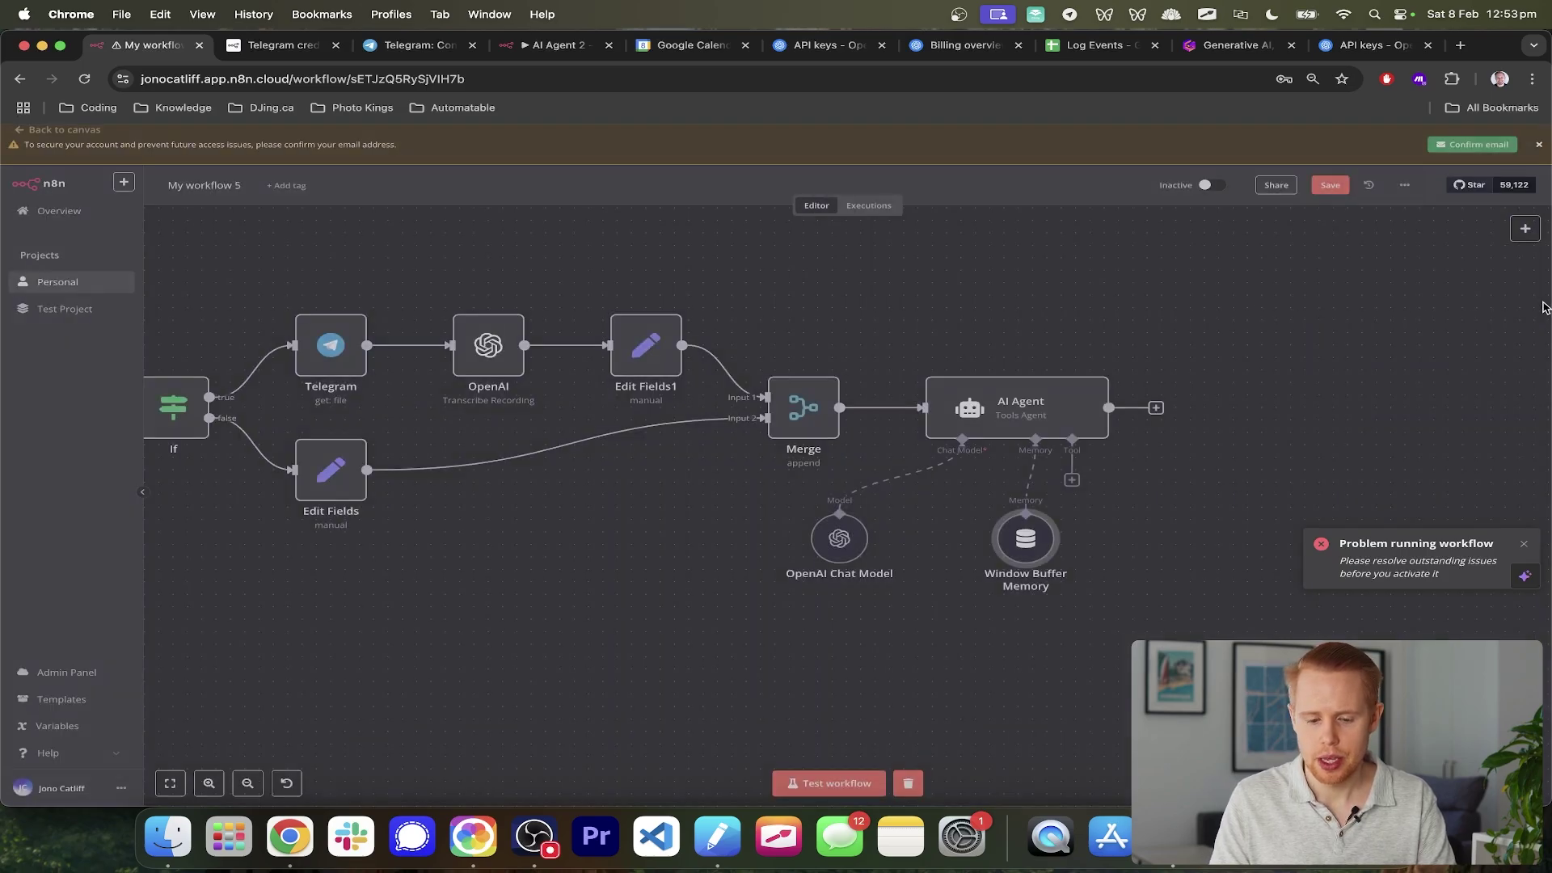
# - Move the Window Buffer Memory node next to the OpenAI Chat Model
pyautogui.moveTo(1012, 544); pyautogui.dragTo(912, 544)
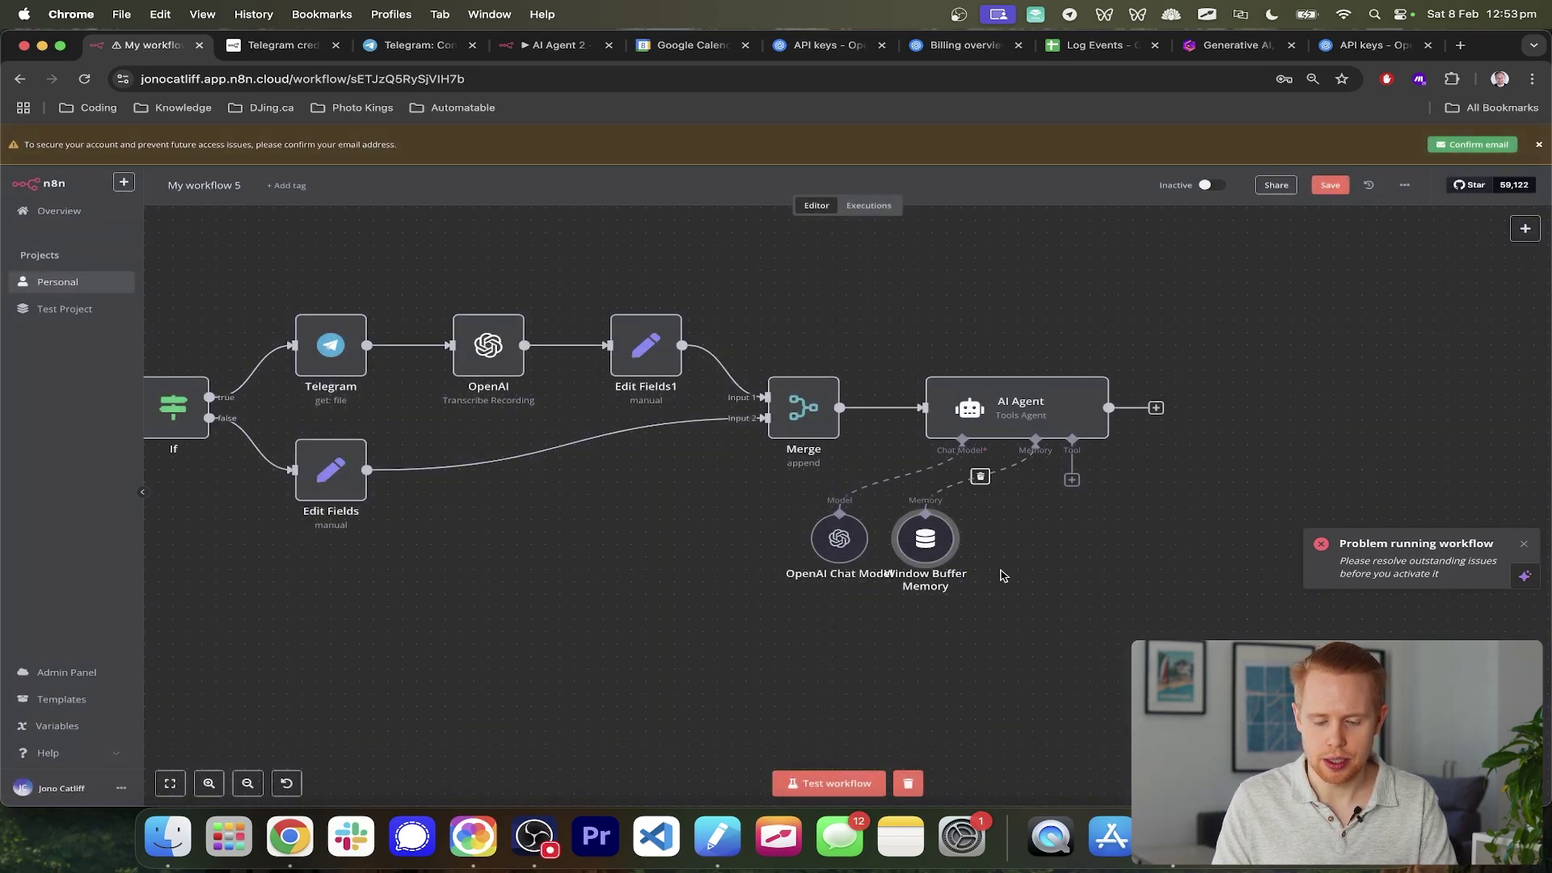
pyautogui.hscroll(-3, 543, 556)
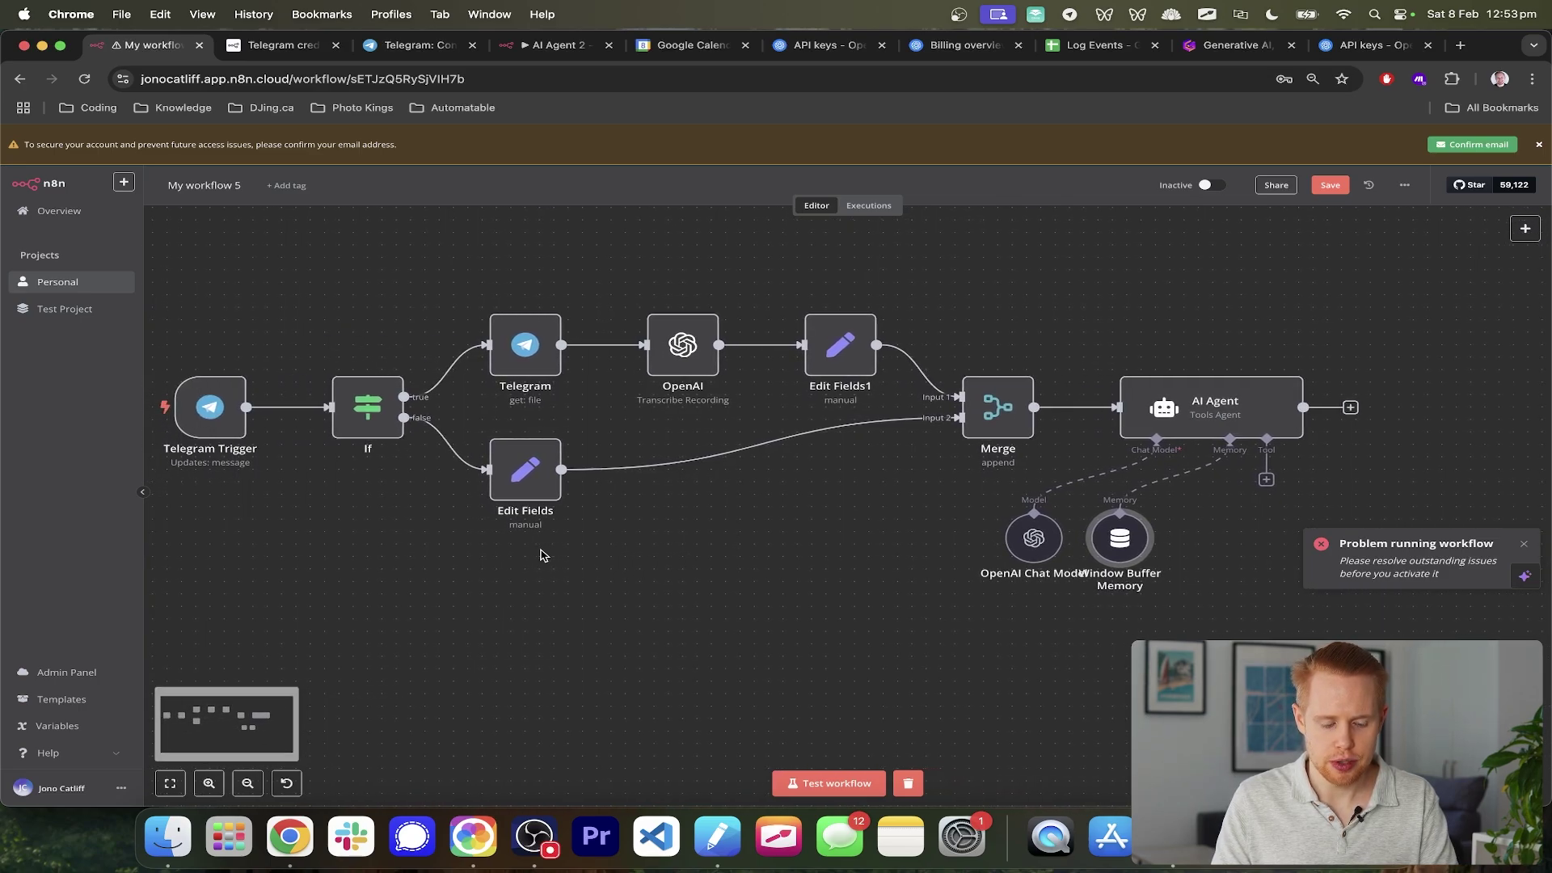
pyautogui.hscroll(4, 544, 555)
pyautogui.hscroll(-1, 544, 556)
pyautogui.hscroll(-2, 543, 555)
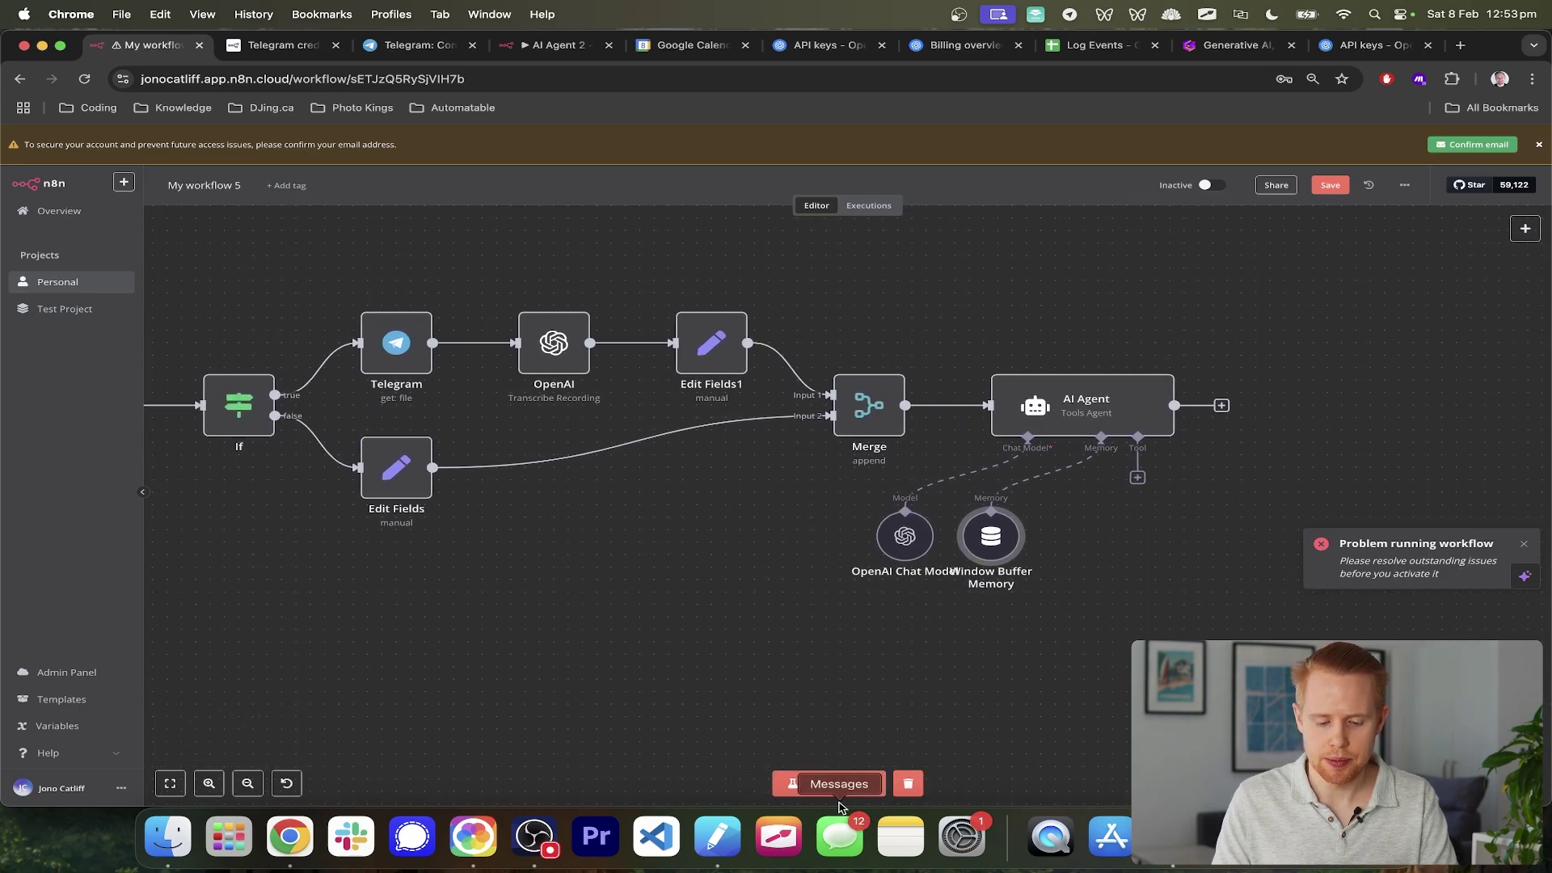
# - Test-run the workflow by sending 'This is a test' to the Telegram bot
pyautogui.click(832, 784)
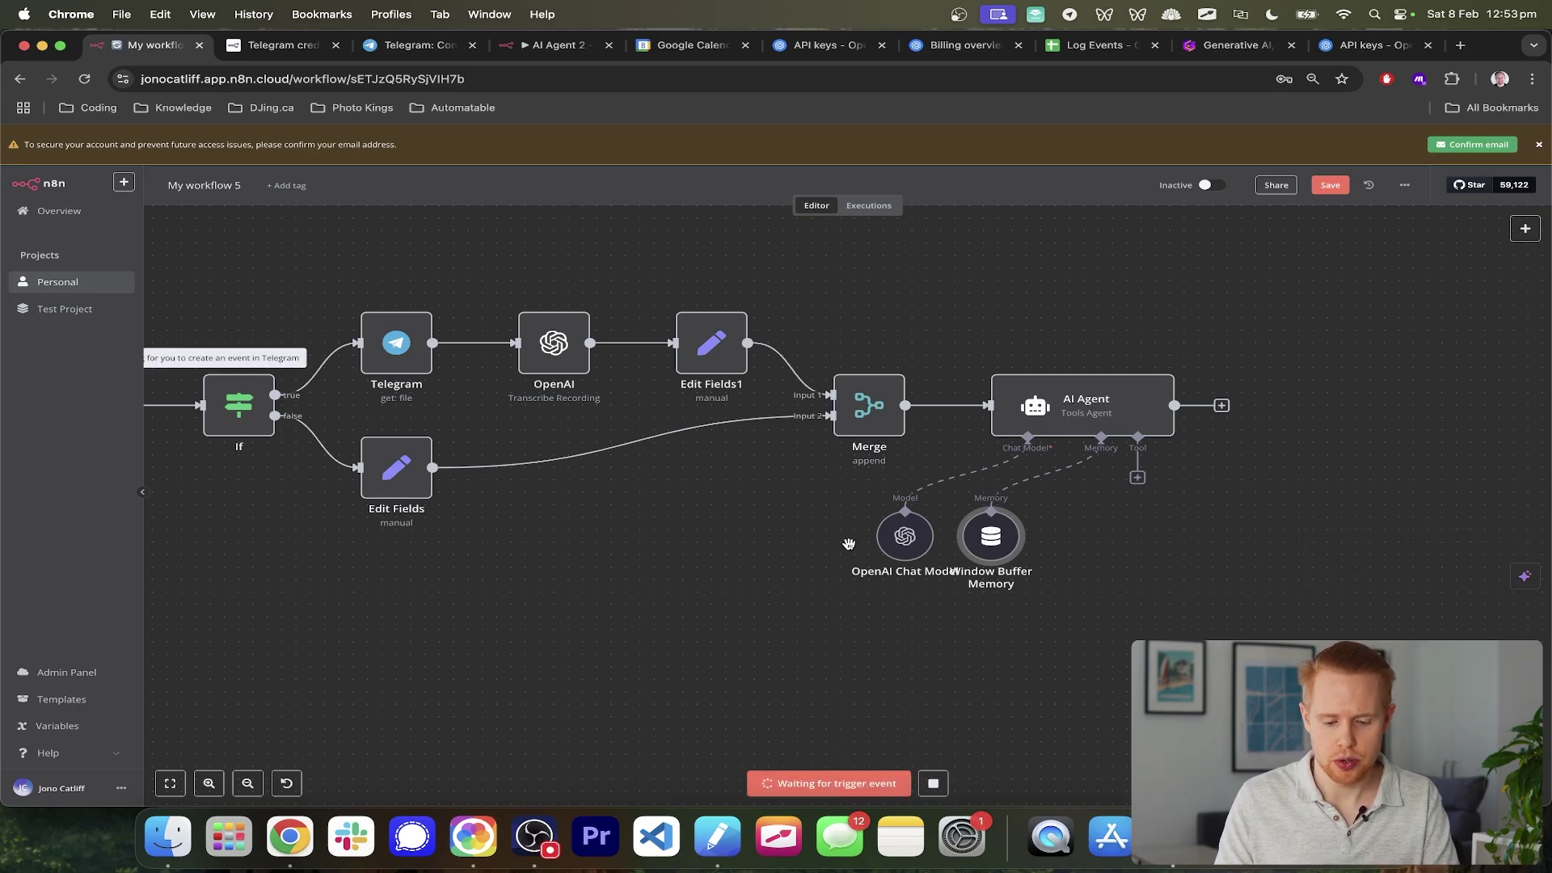
pyautogui.press('super+Tab')
pyautogui.press('super+Tab')
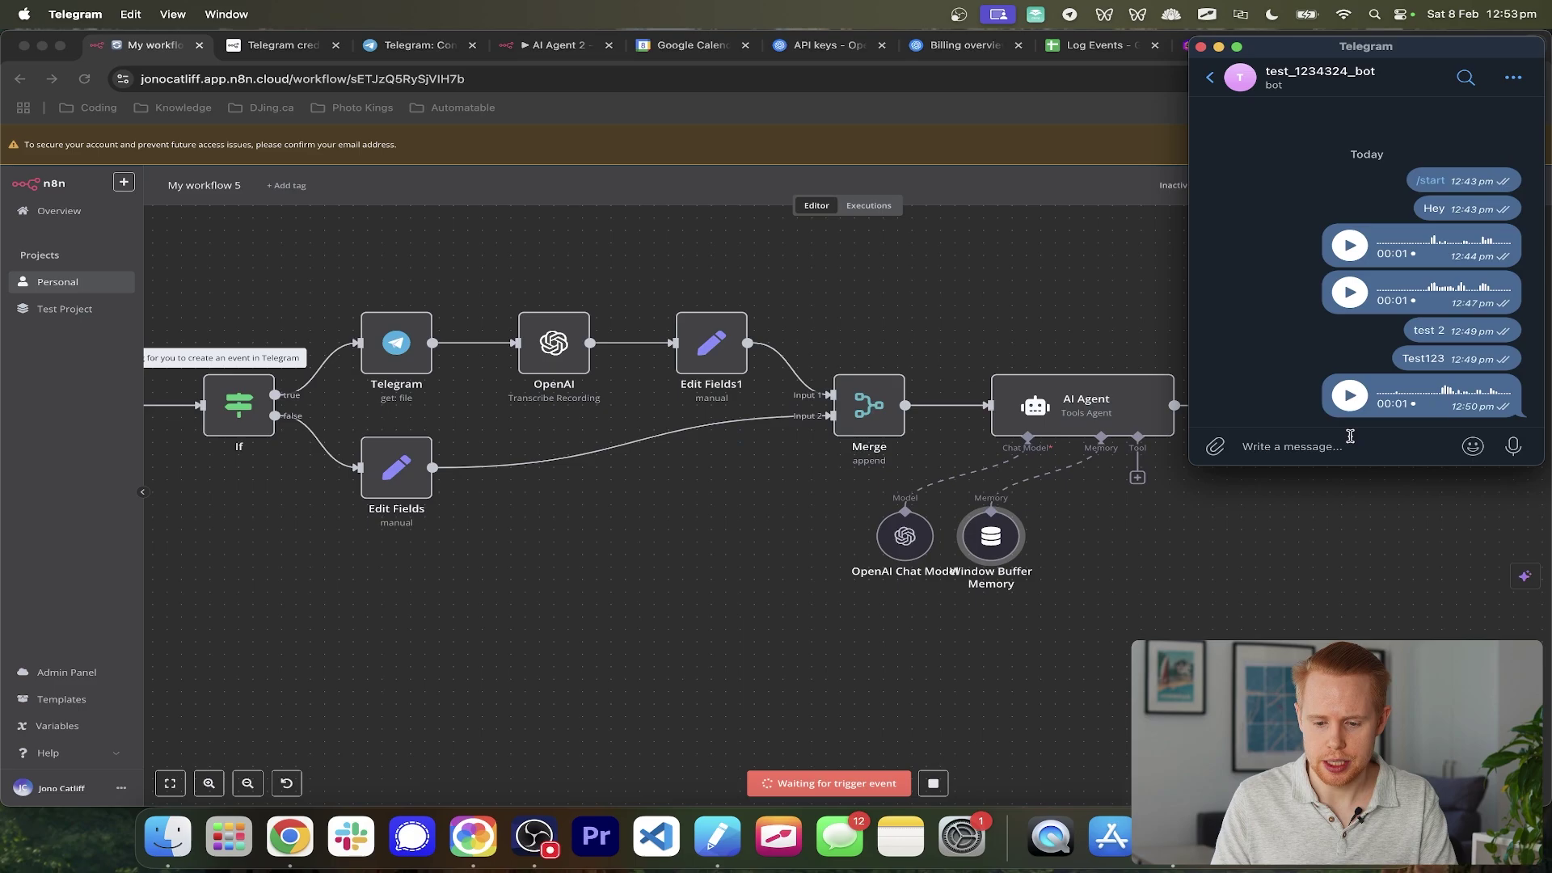
pyautogui.write('Th')
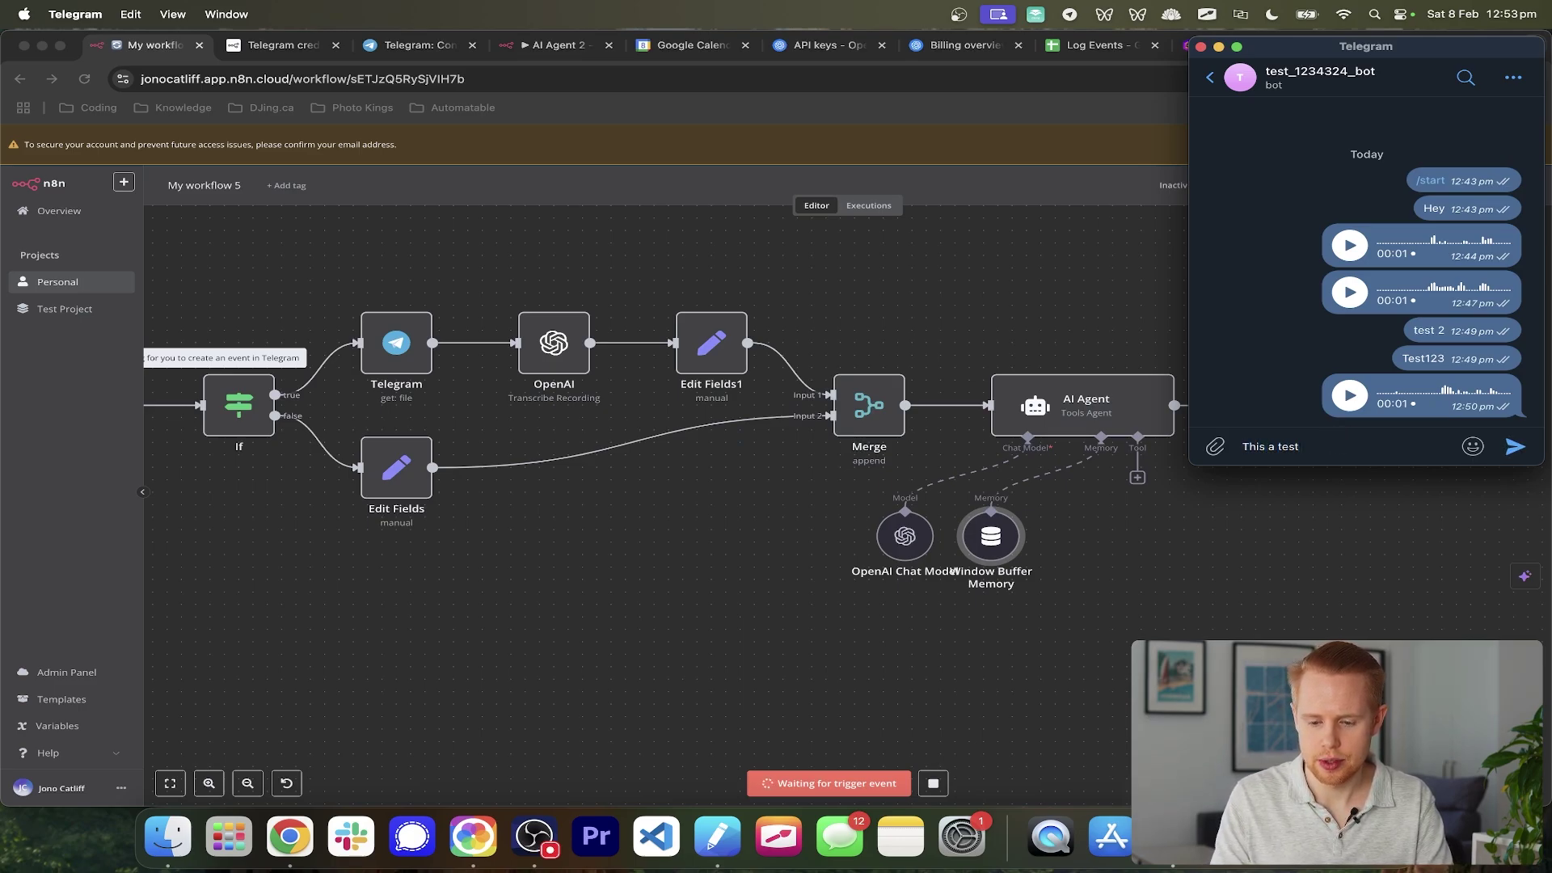
pyautogui.write('is')
pyautogui.press('Return')
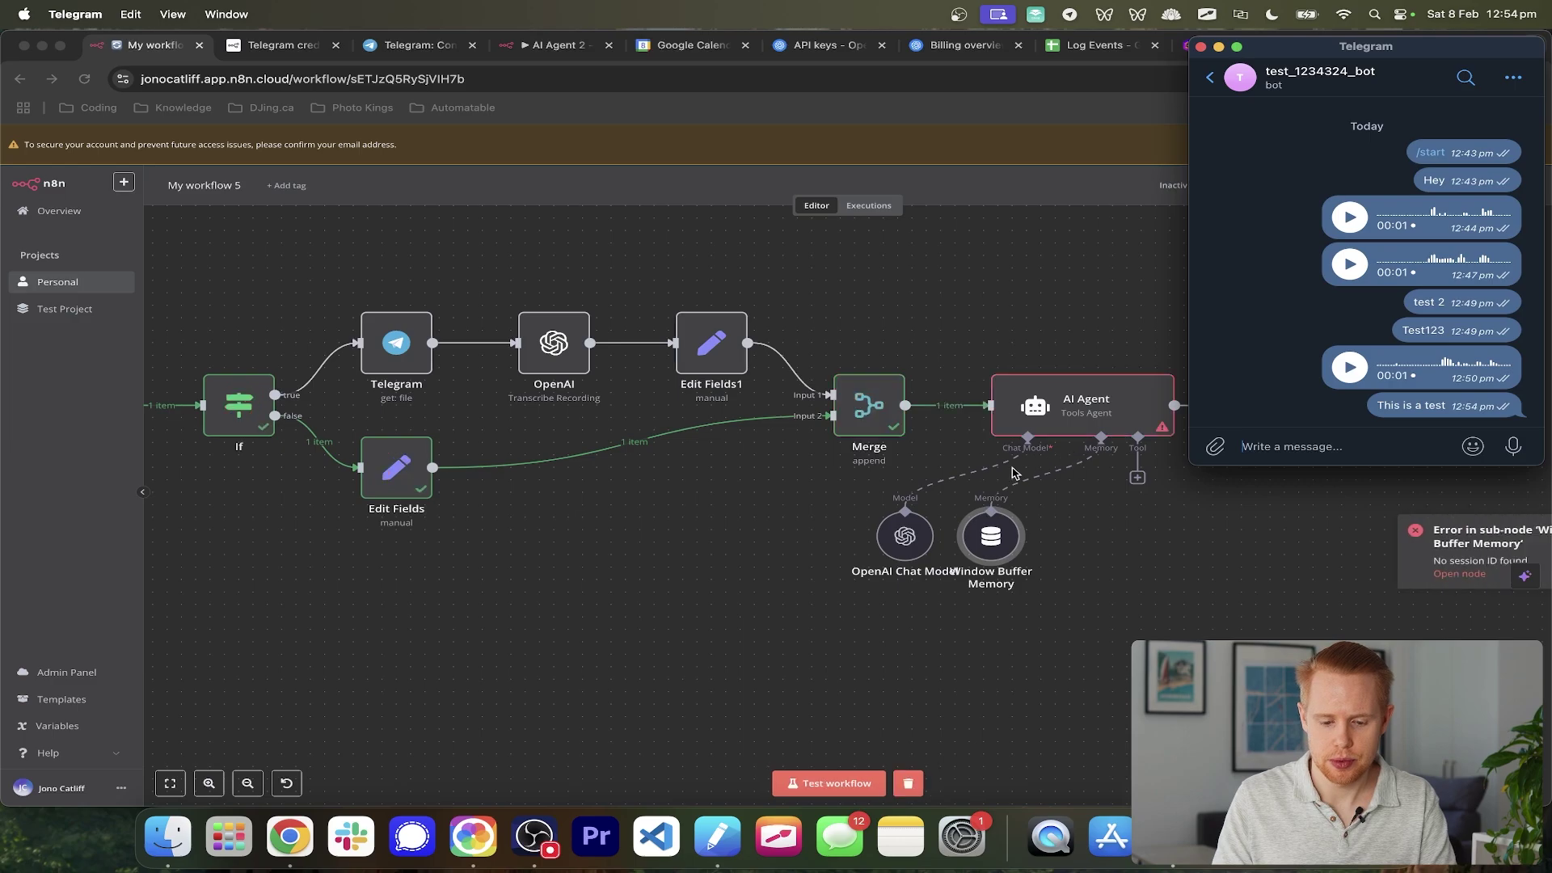
pyautogui.click(938, 483)
pyautogui.hscroll(3, 1002, 493)
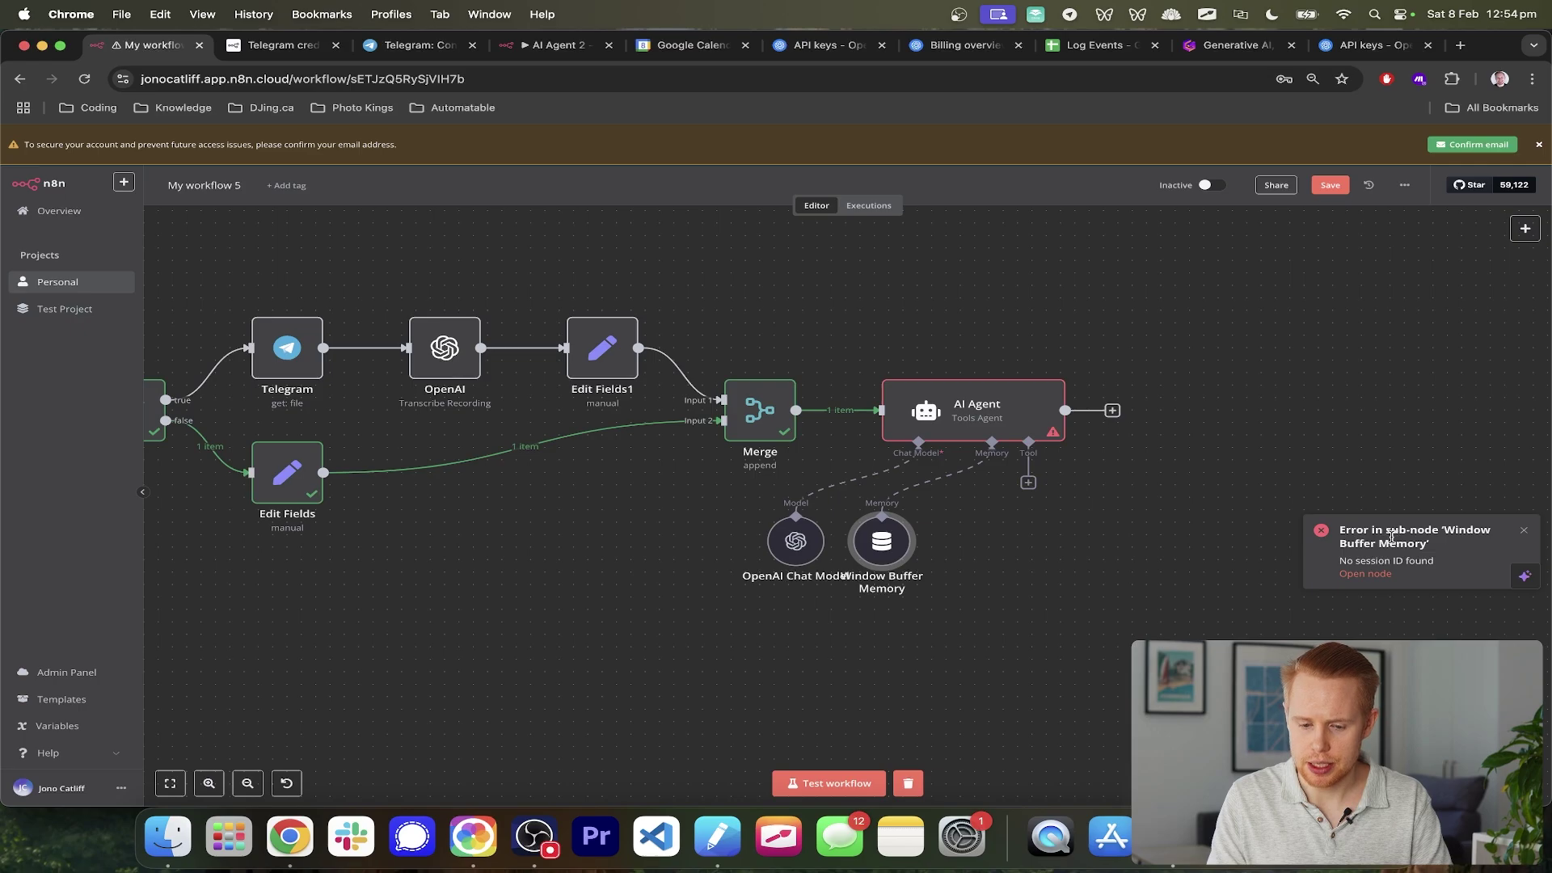
# - Define the memory's session Key as {{ $('Telegram Trigger').item.json.message.chat.id }}
pyautogui.doubleClick(863, 545)
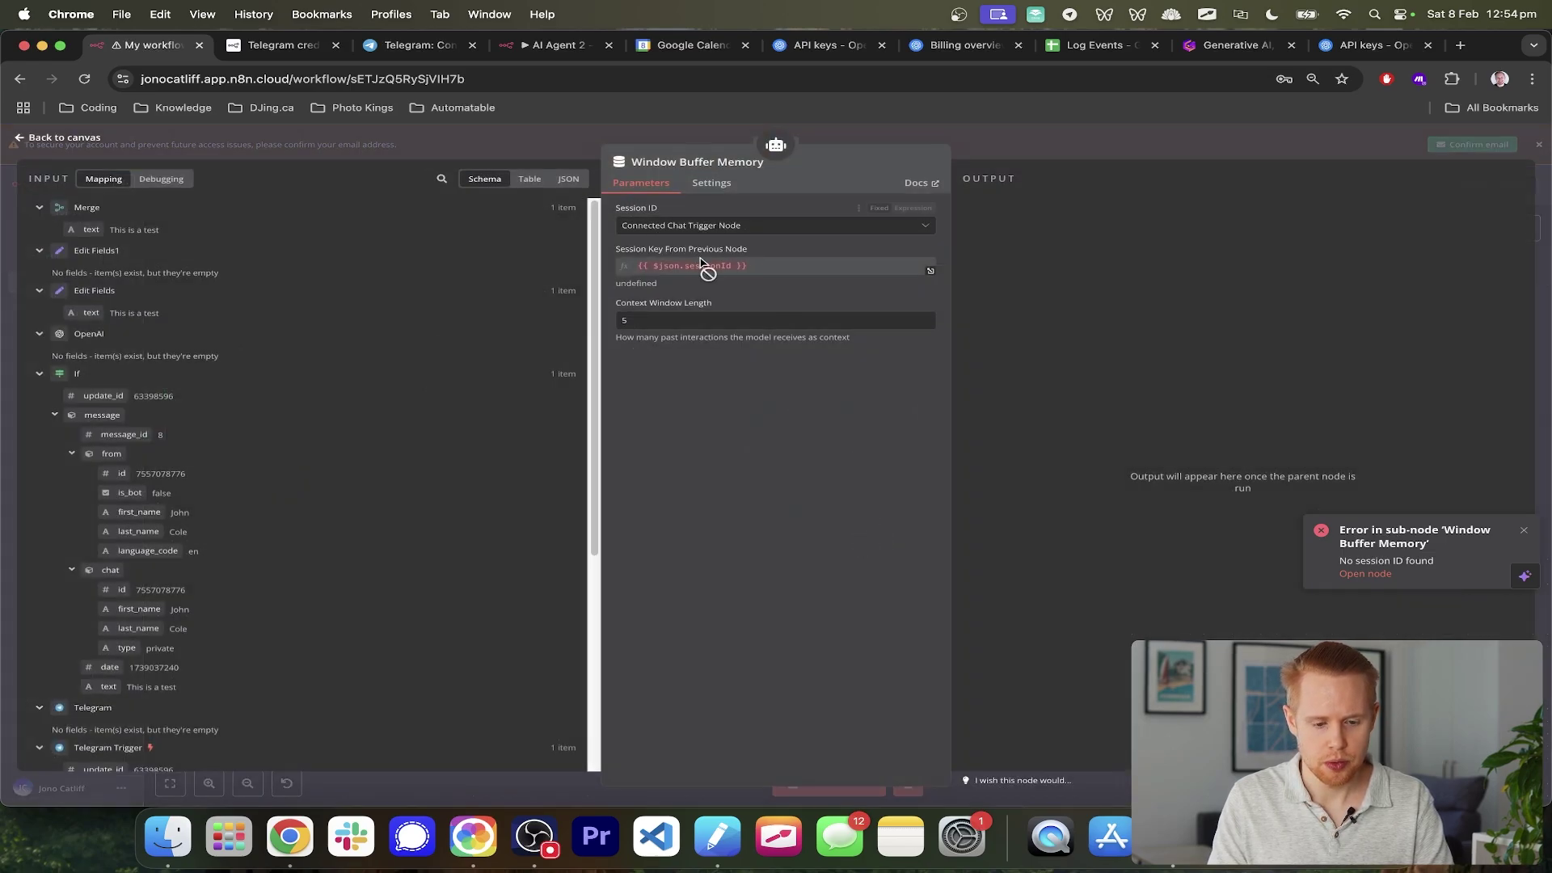
pyautogui.scroll(5, 806, 275)
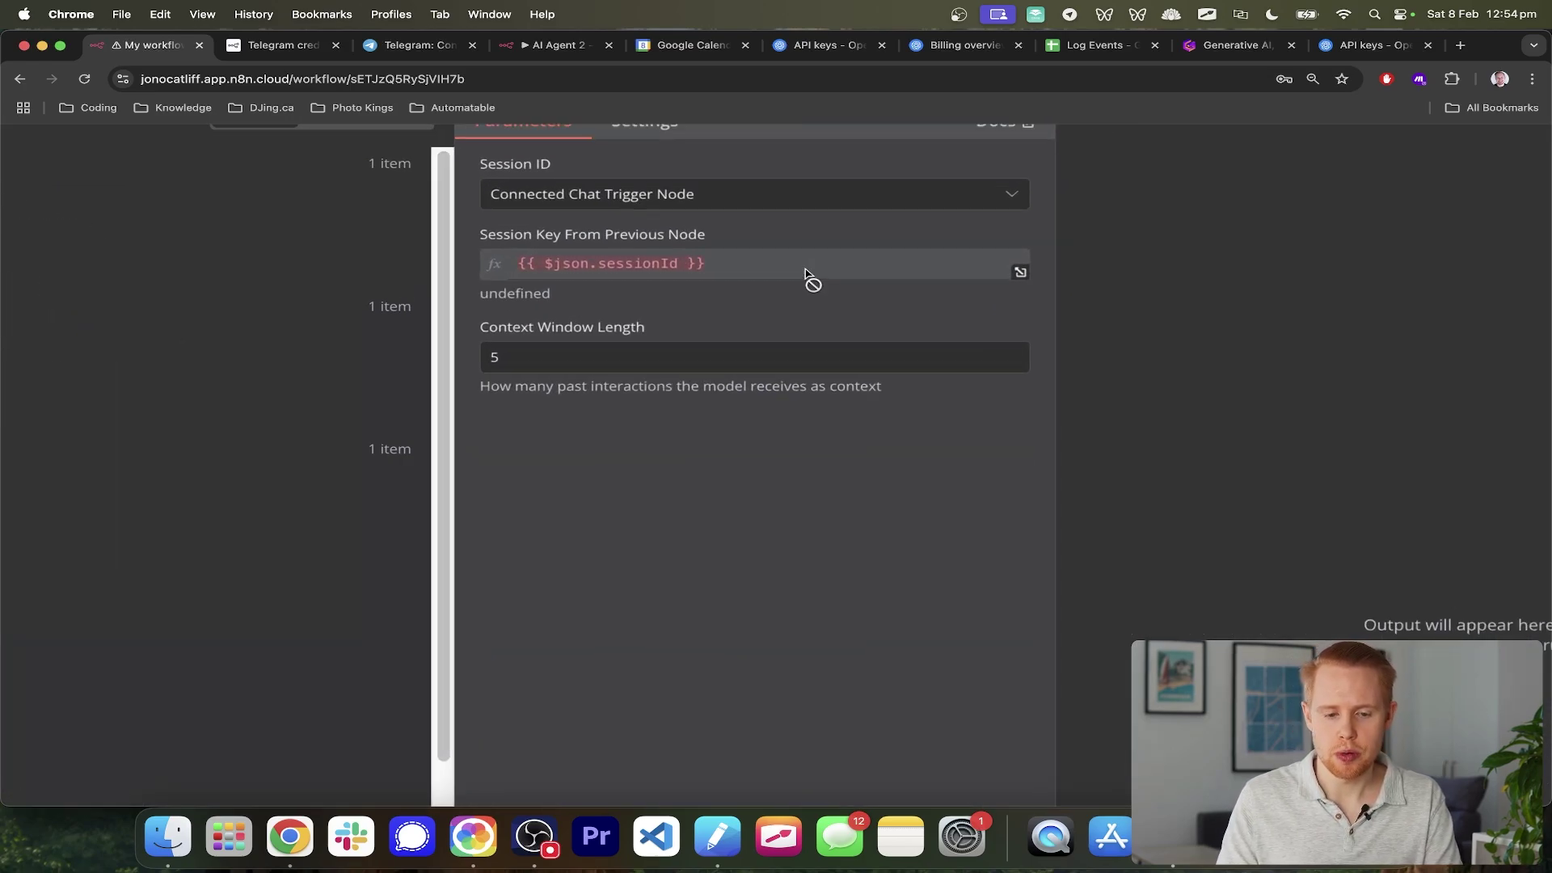
pyautogui.scroll(3, 806, 275)
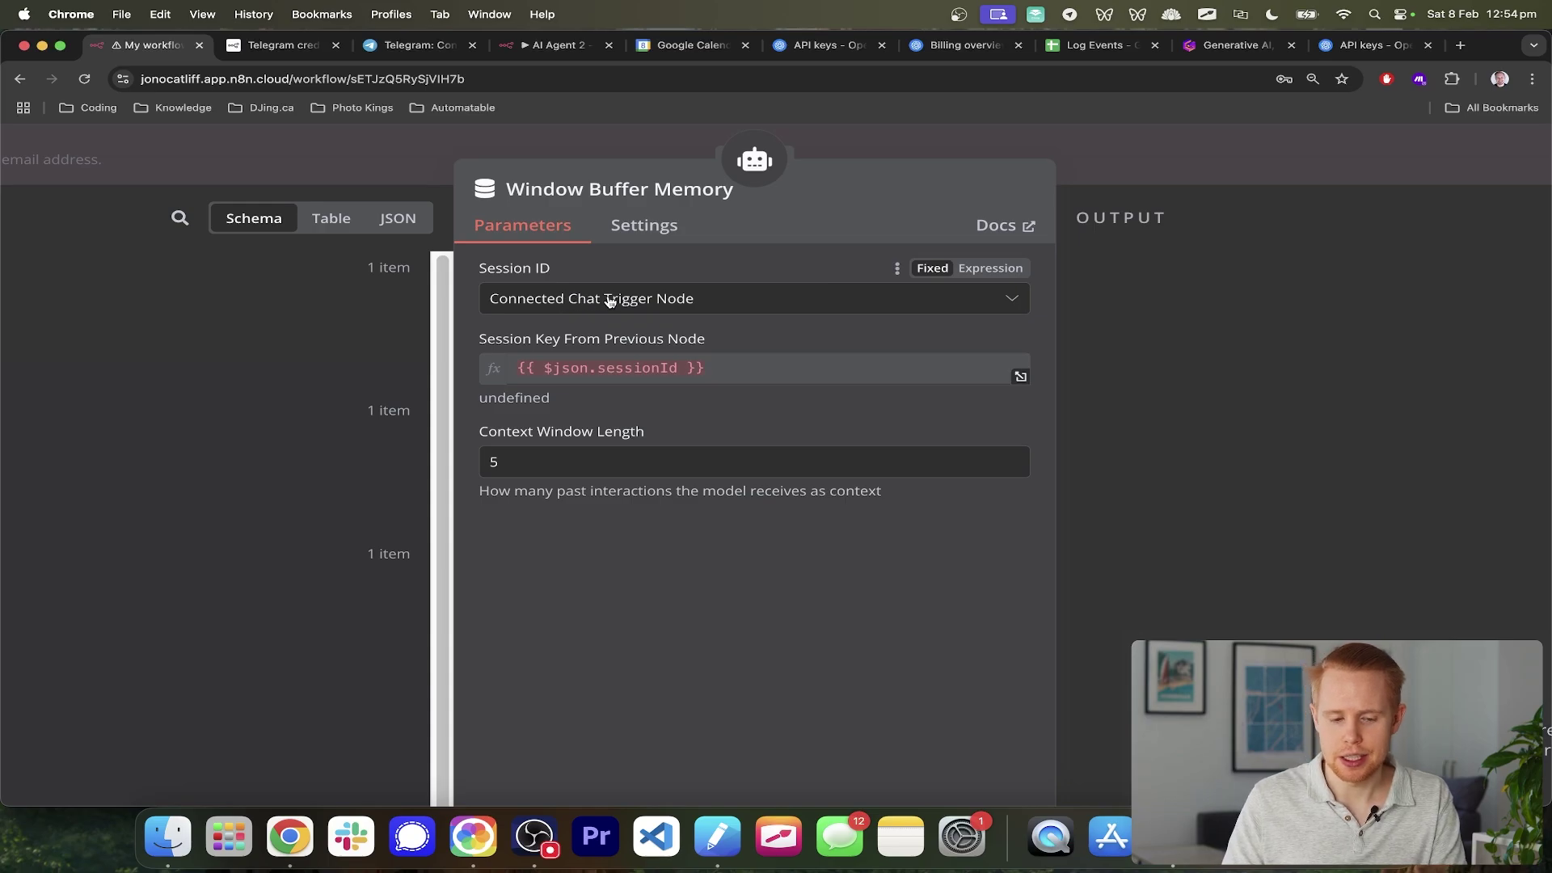
pyautogui.click(610, 301)
pyautogui.click(605, 430)
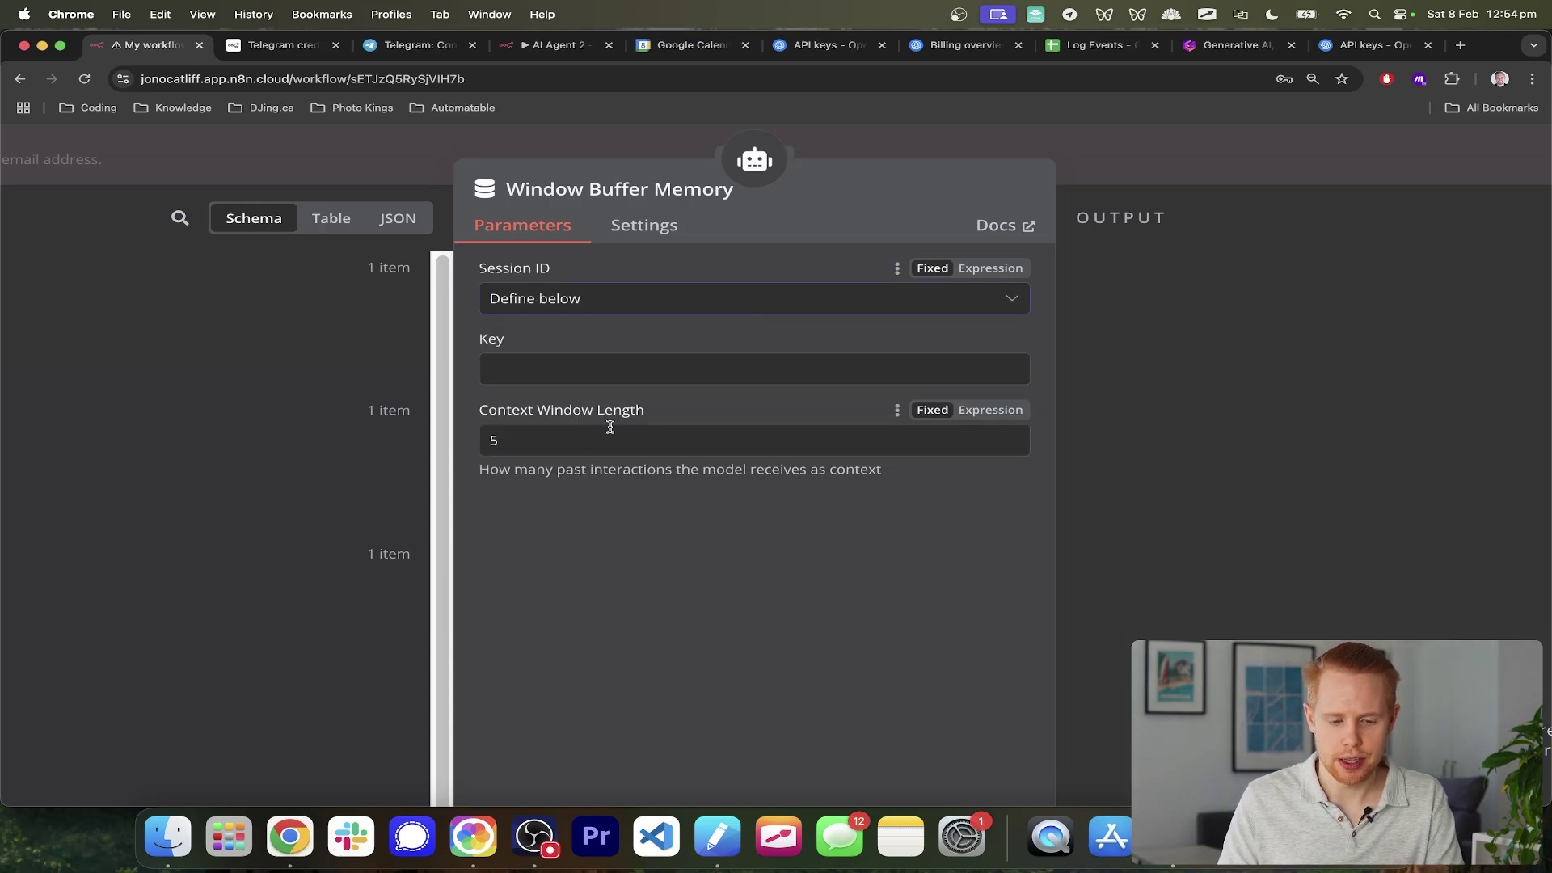
pyautogui.click(596, 365)
pyautogui.scroll(-5, 596, 365)
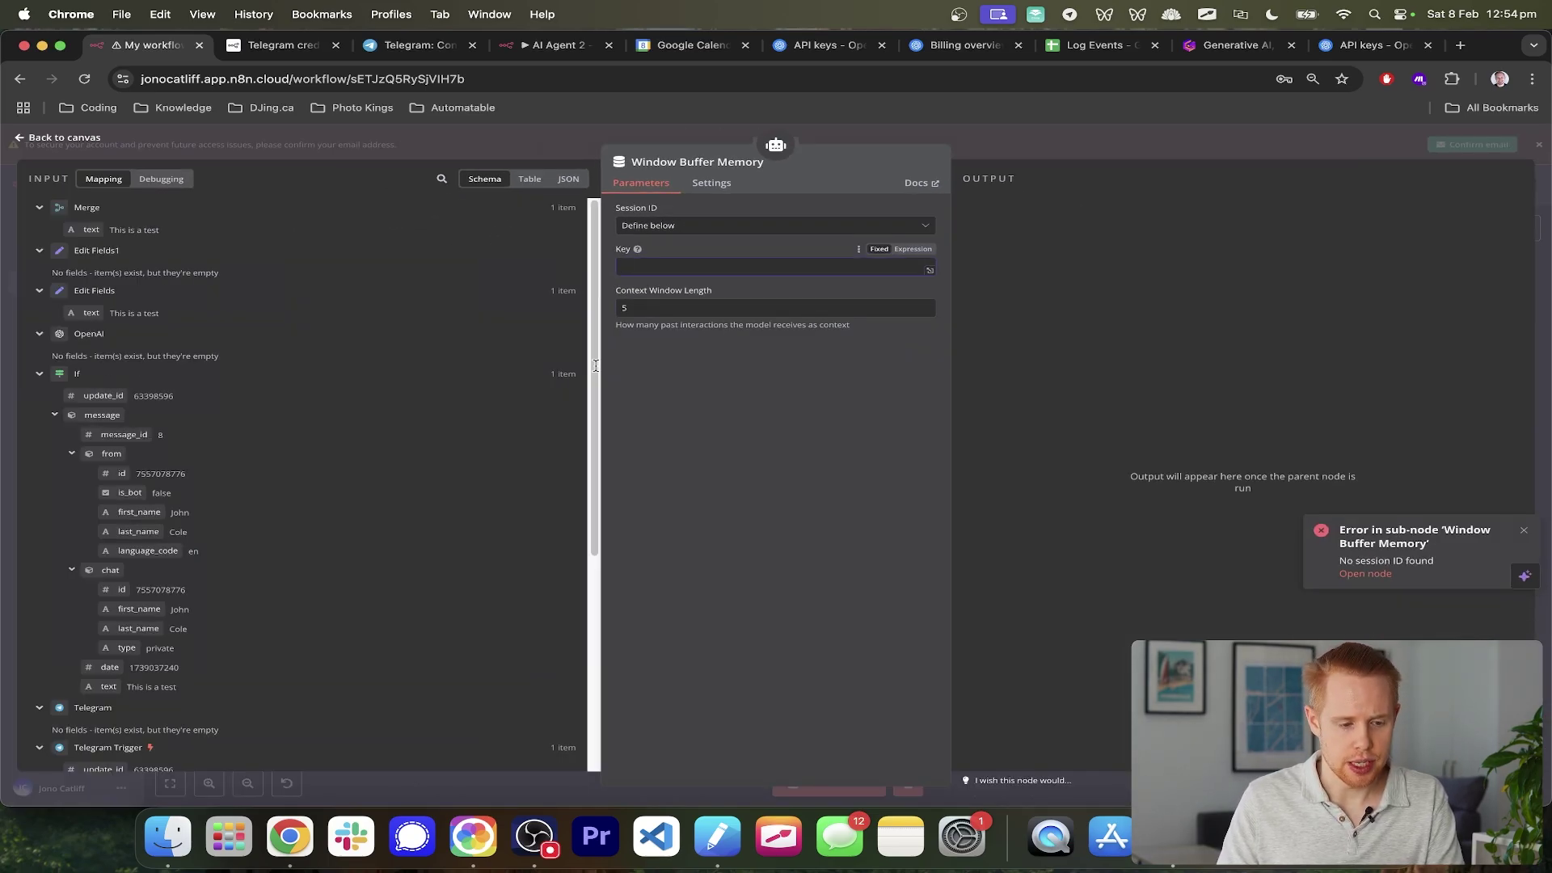
pyautogui.scroll(-5, 242, 437)
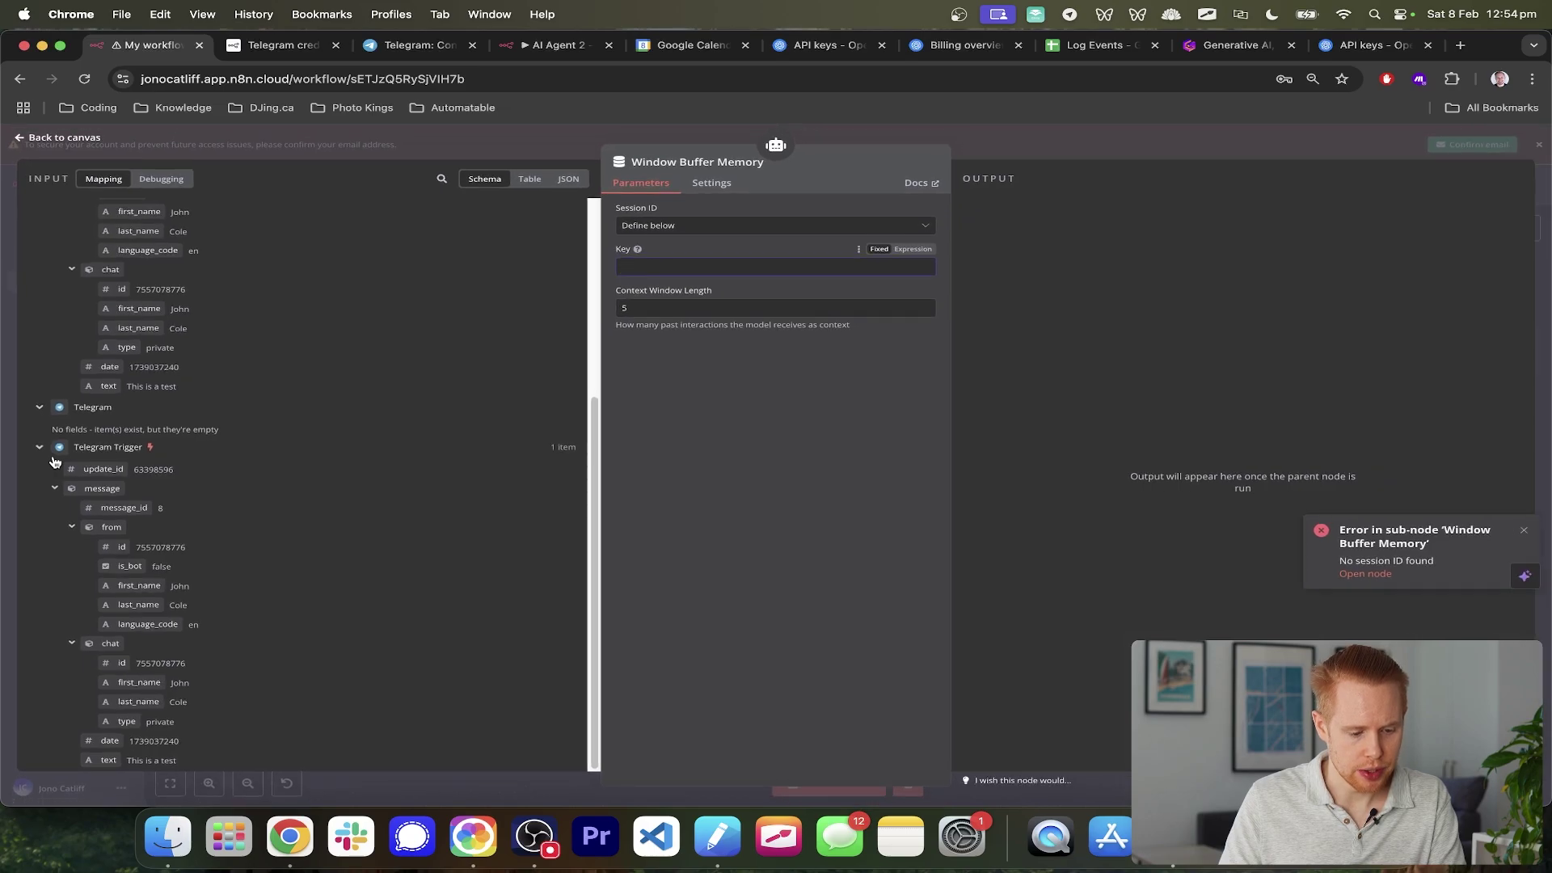
pyautogui.moveTo(121, 663); pyautogui.dragTo(650, 270)
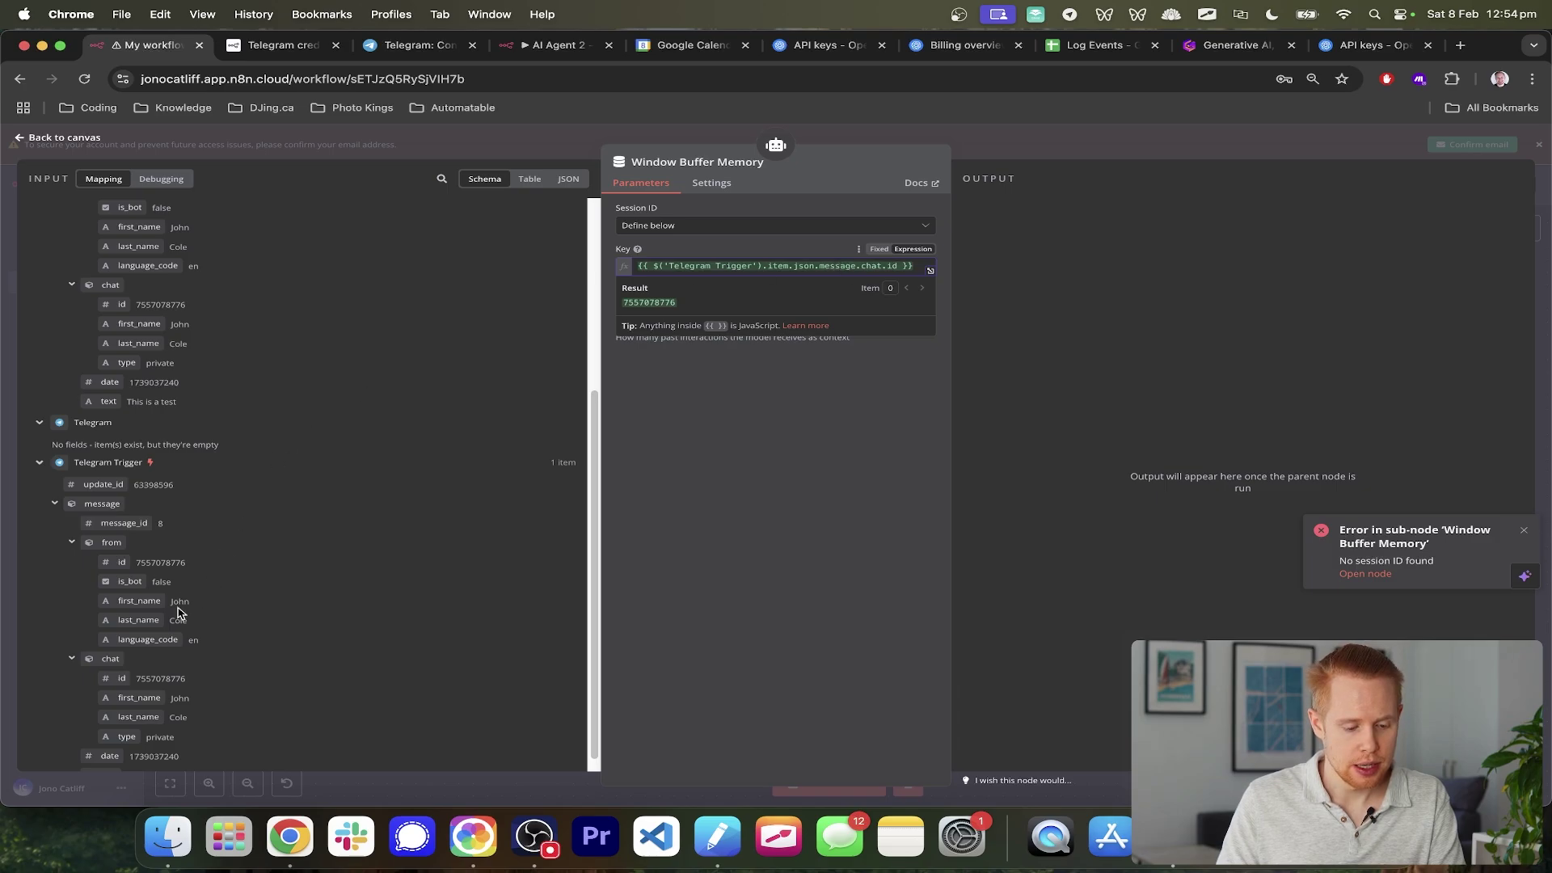
pyautogui.keyDown('ctrl'); pyautogui.scroll(5, 105, 679); pyautogui.keyUp('ctrl')
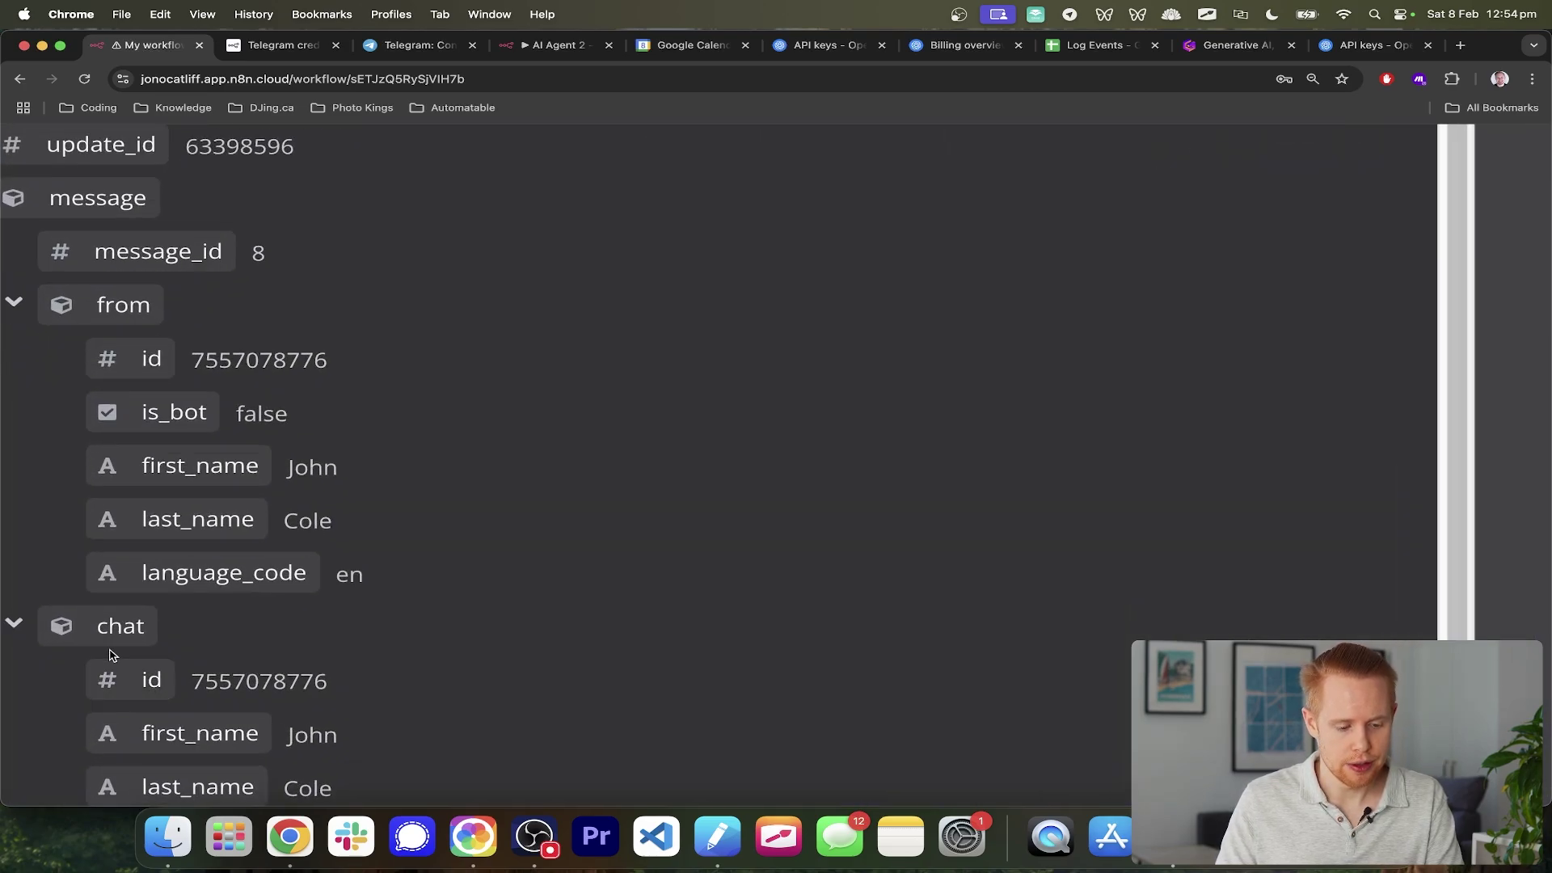
pyautogui.keyDown('ctrl'); pyautogui.scroll(-5, 114, 628); pyautogui.keyUp('ctrl')
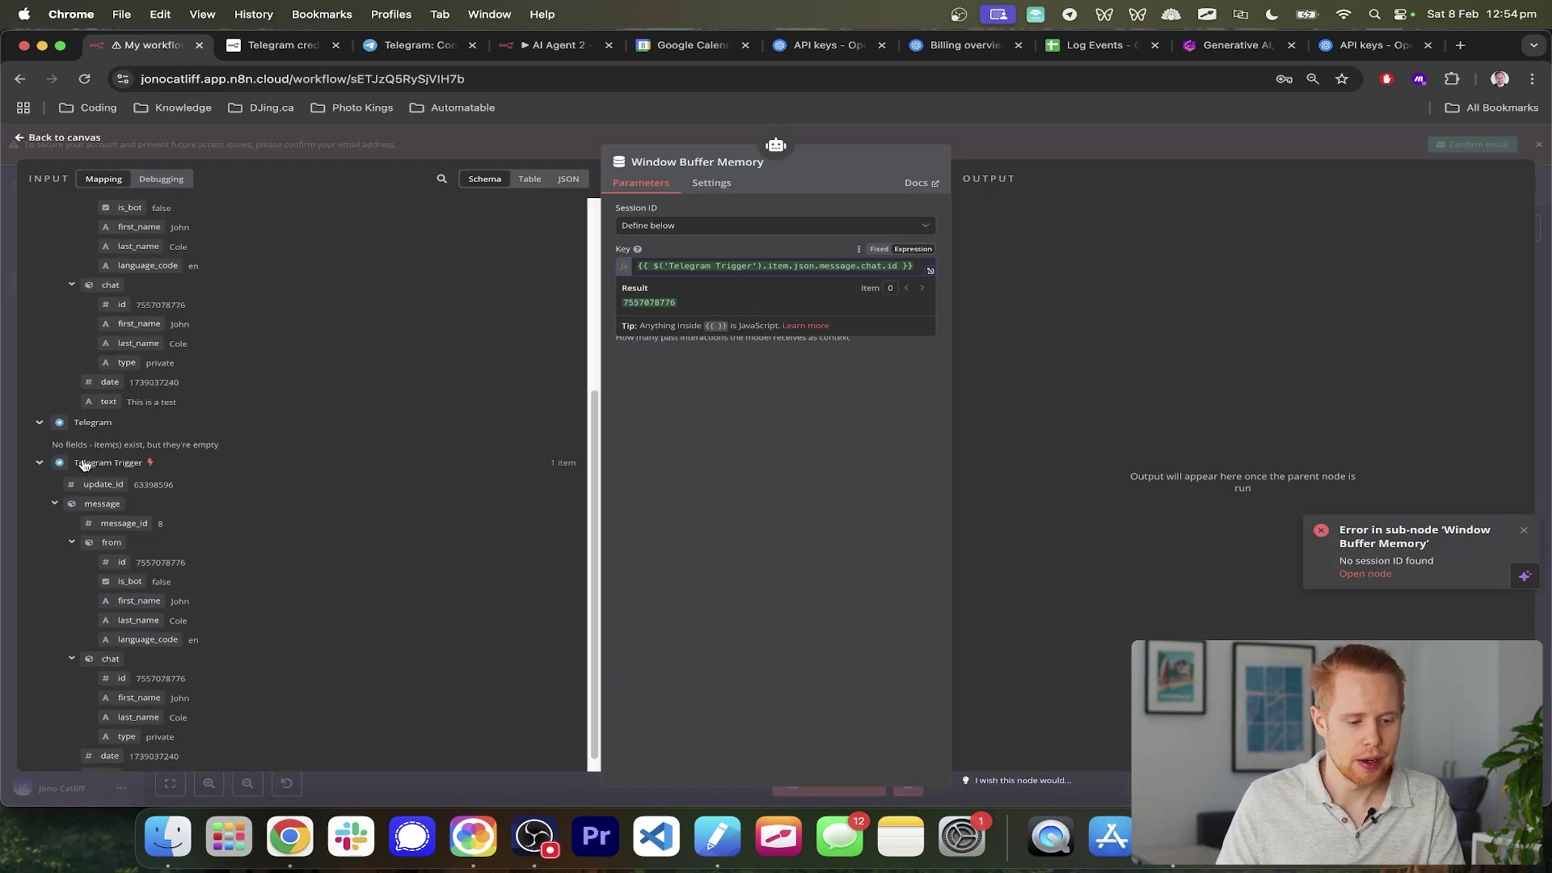
pyautogui.click(1540, 320)
pyautogui.hscroll(-3, 887, 479)
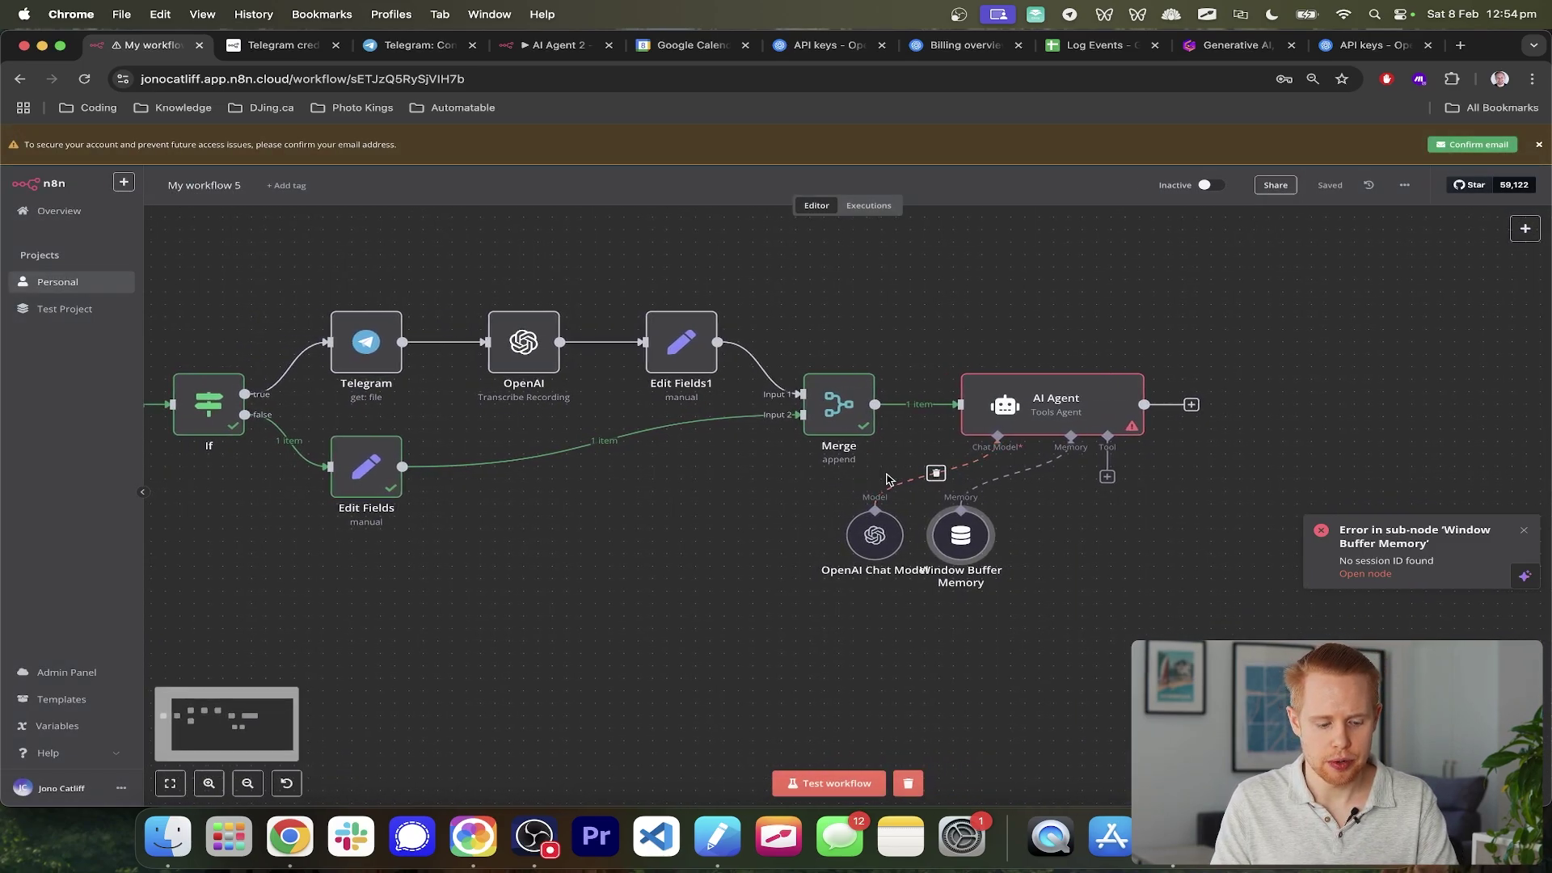
# - Test-run the workflow with a 'test' Telegram message and confirm the AI Agent outputs 1 item
pyautogui.click(801, 784)
pyautogui.press('super+Tab')
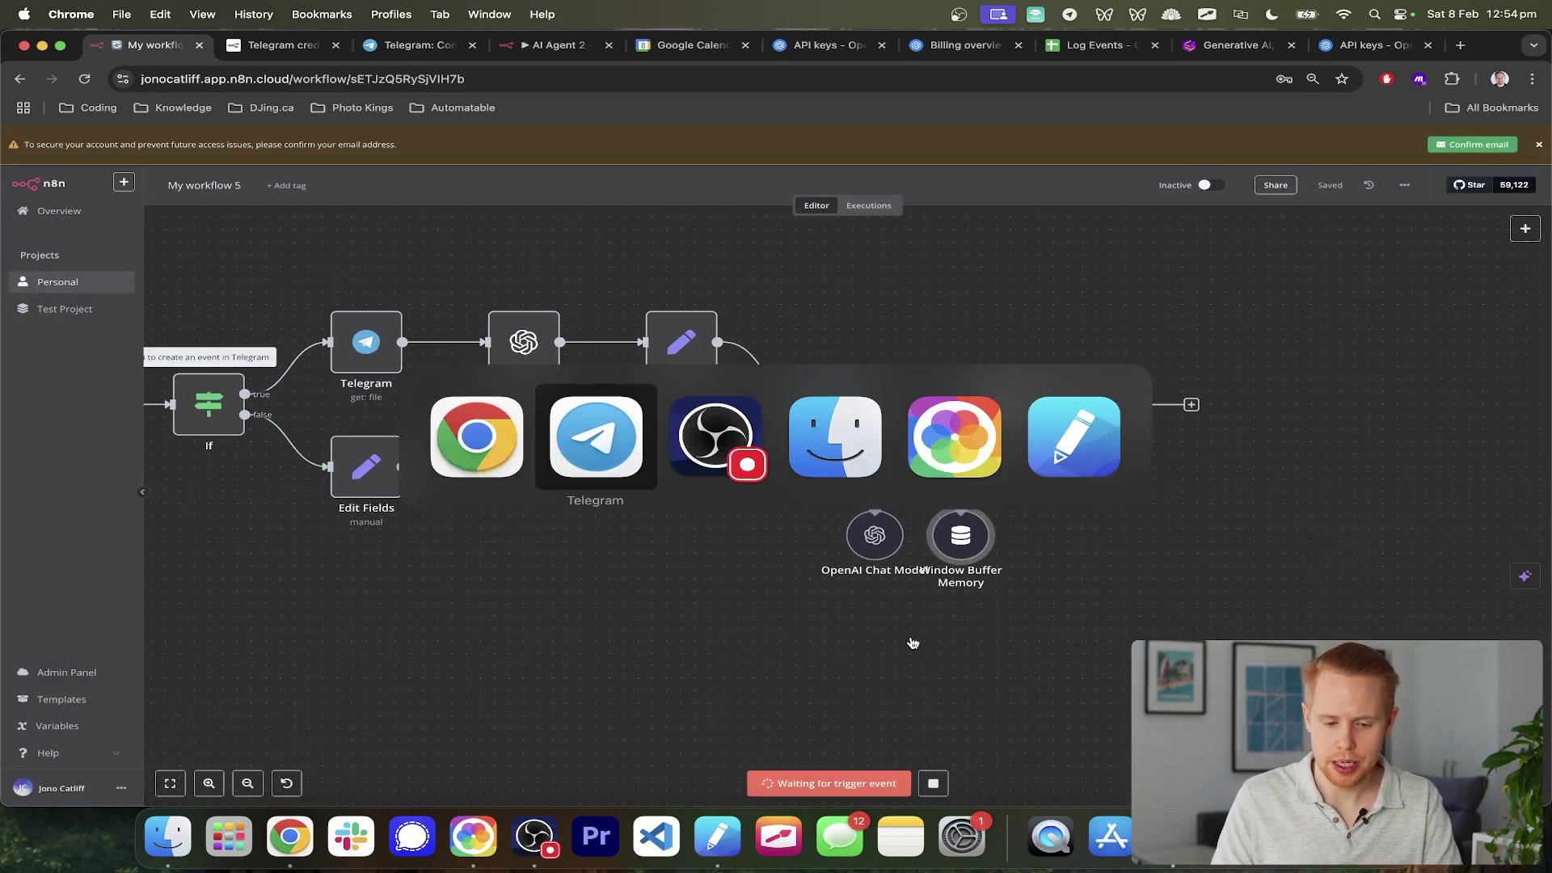
pyautogui.write('test')
pyautogui.press('Return')
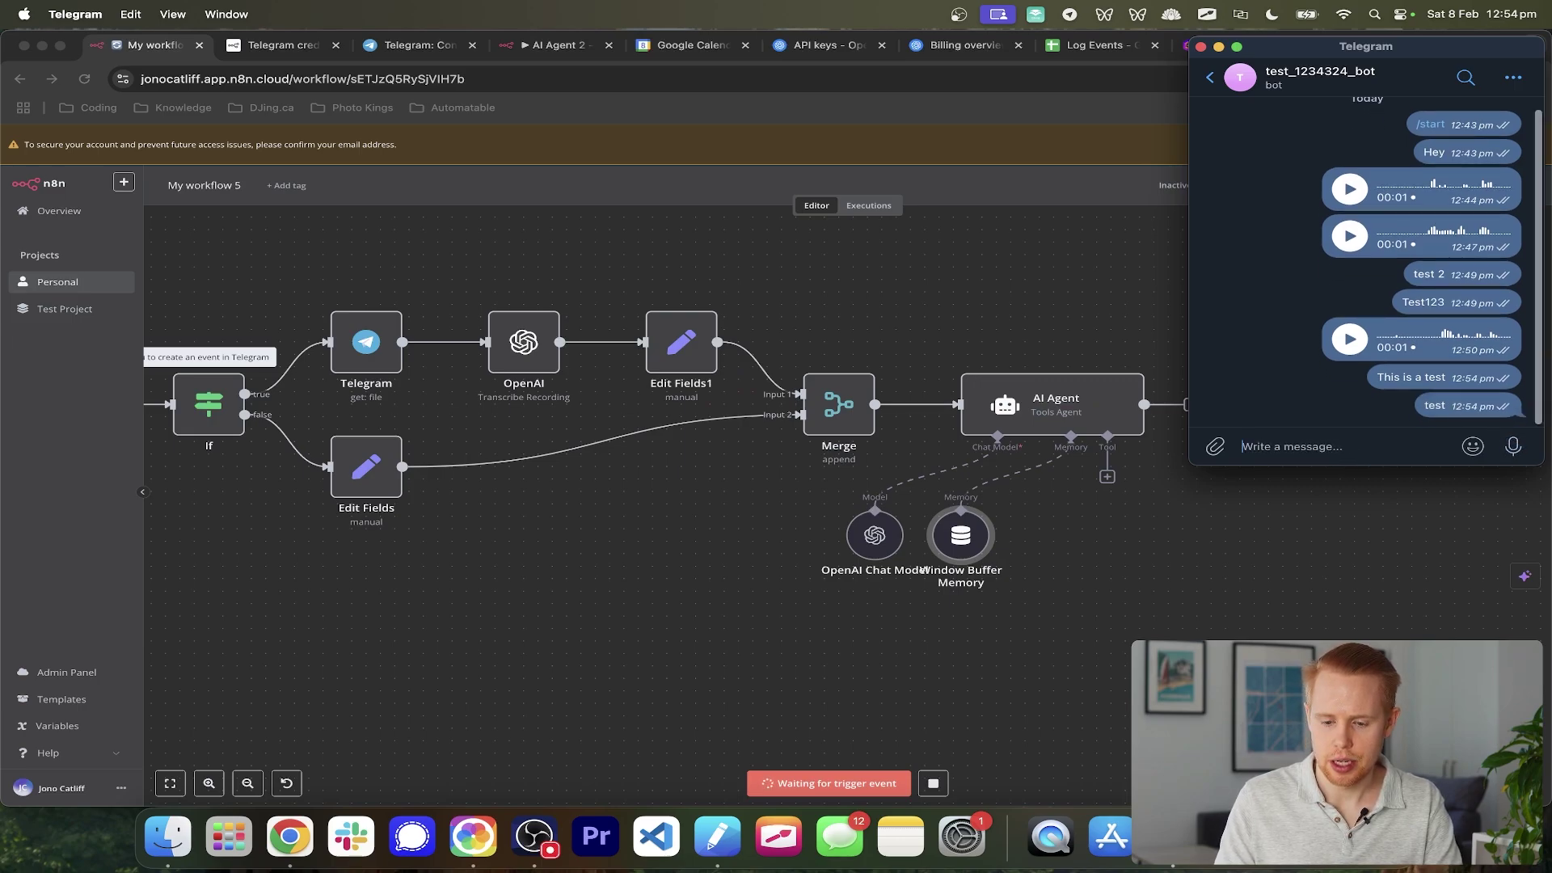
pyautogui.click(1112, 594)
pyautogui.hscroll(5, 1109, 594)
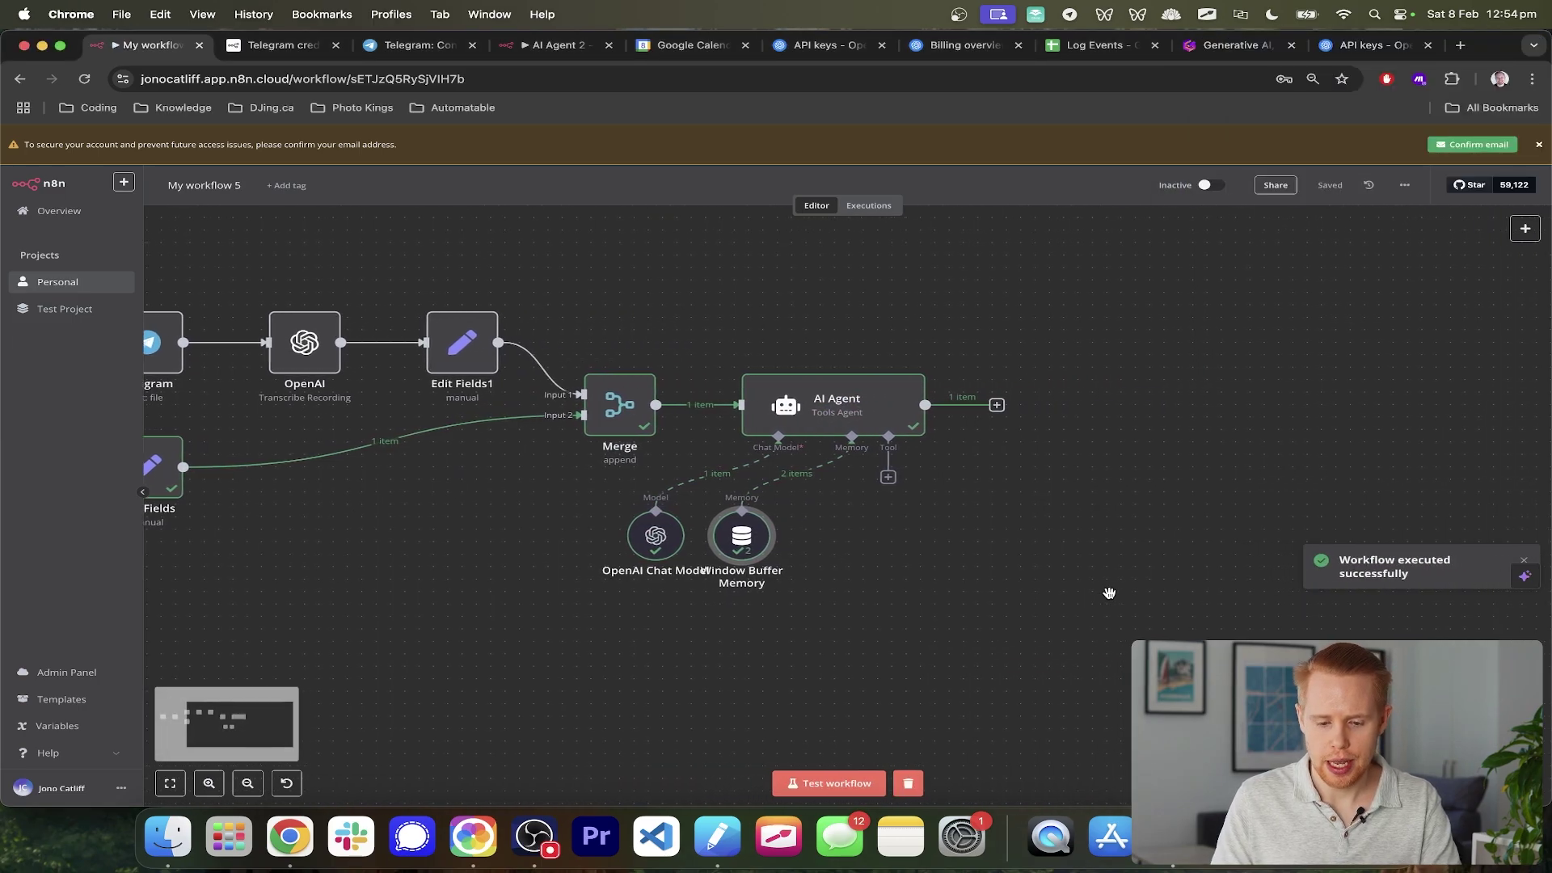
pyautogui.hscroll(1, 1109, 593)
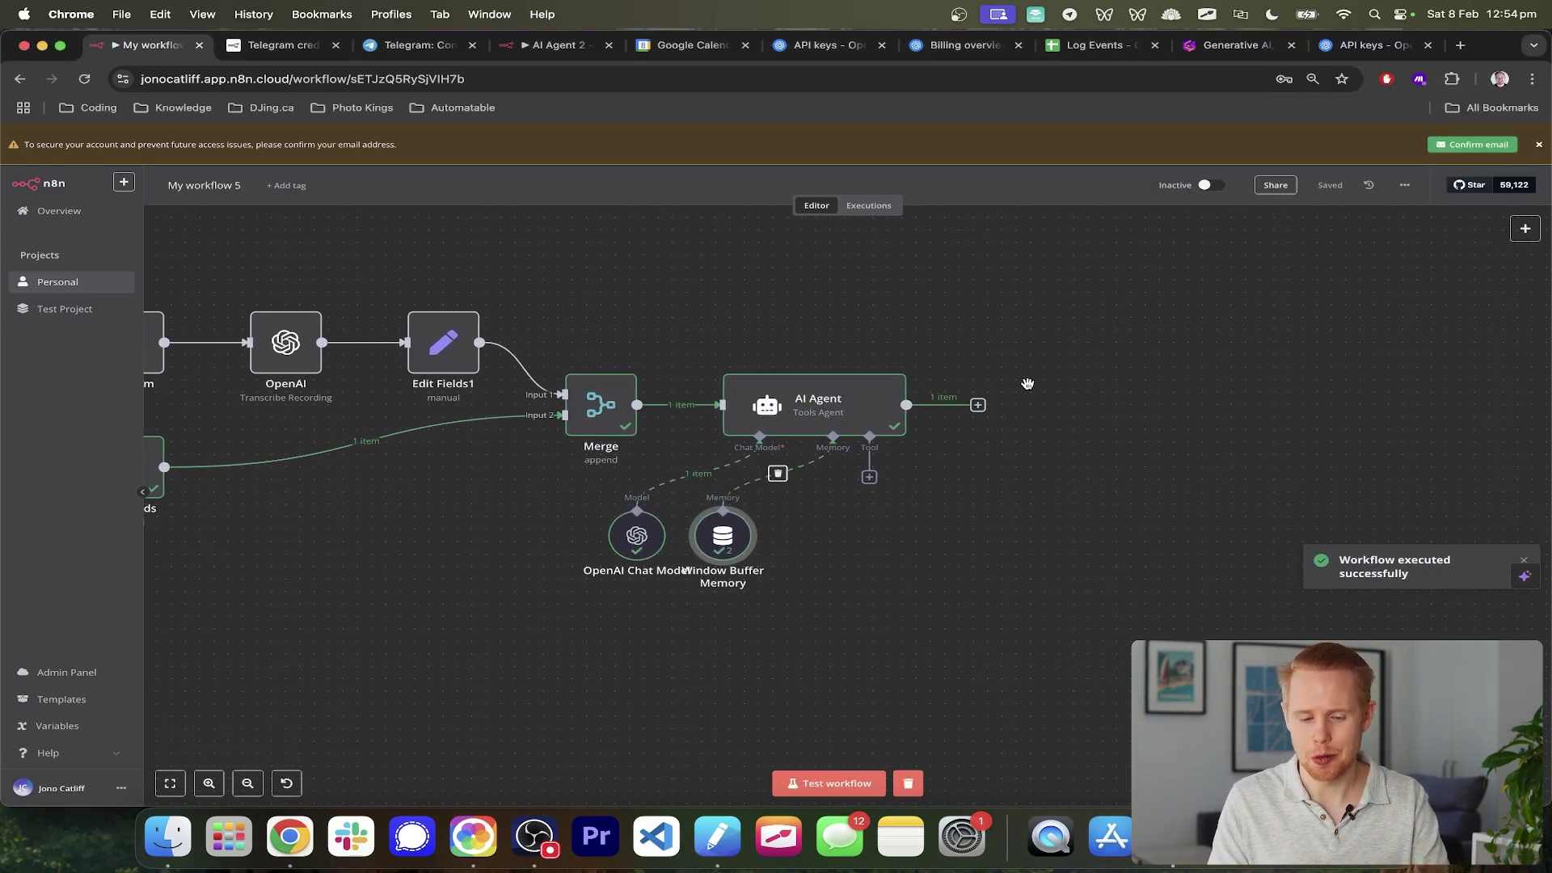
pyautogui.hscroll(-5, 974, 409)
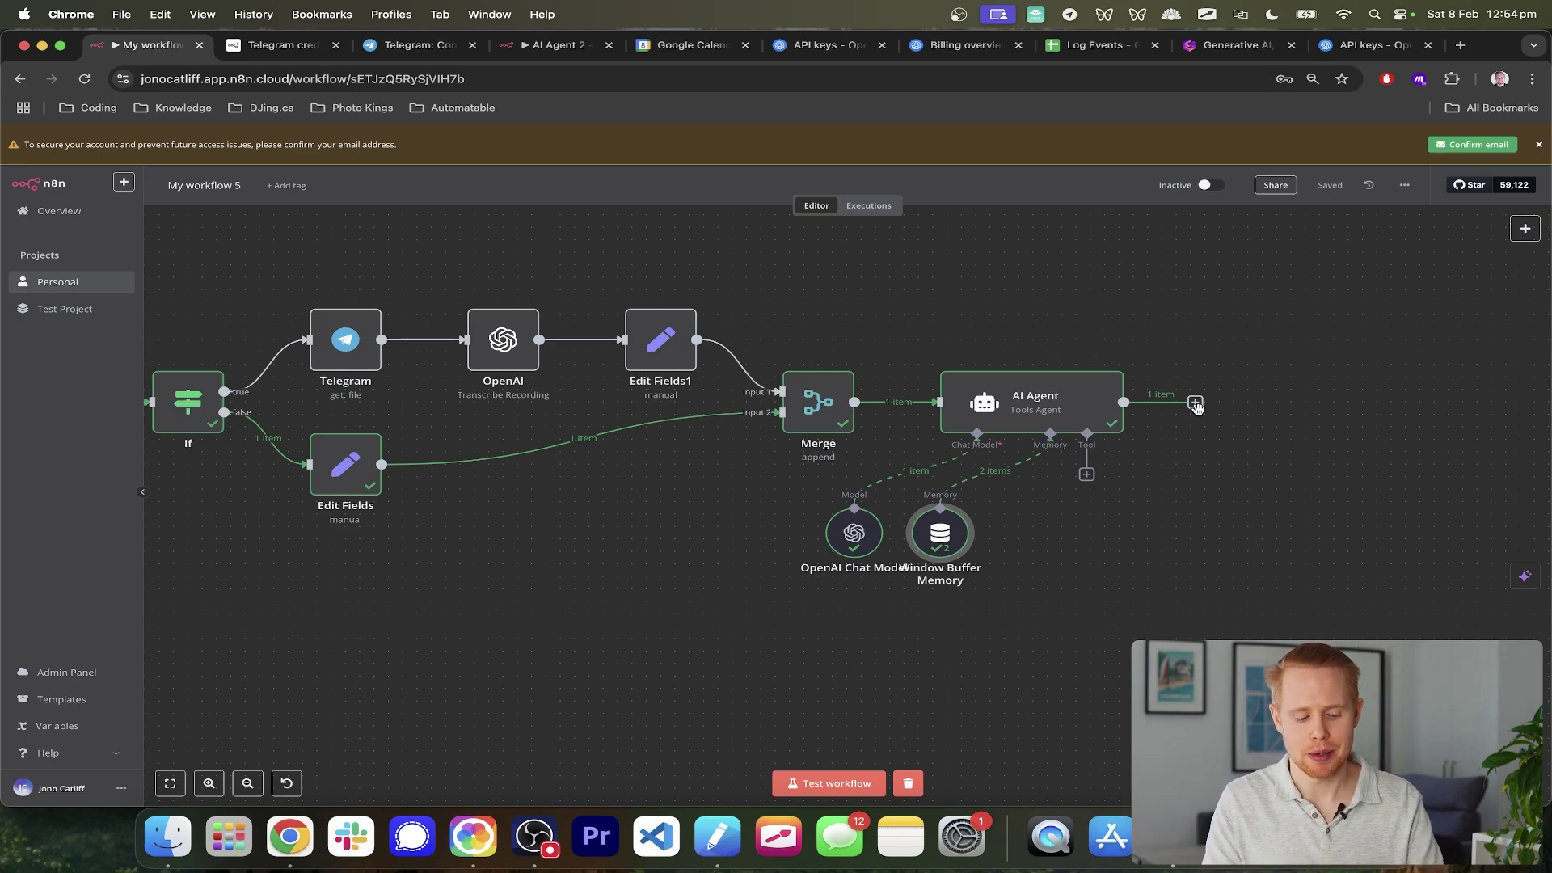
pyautogui.press('super+Tab')
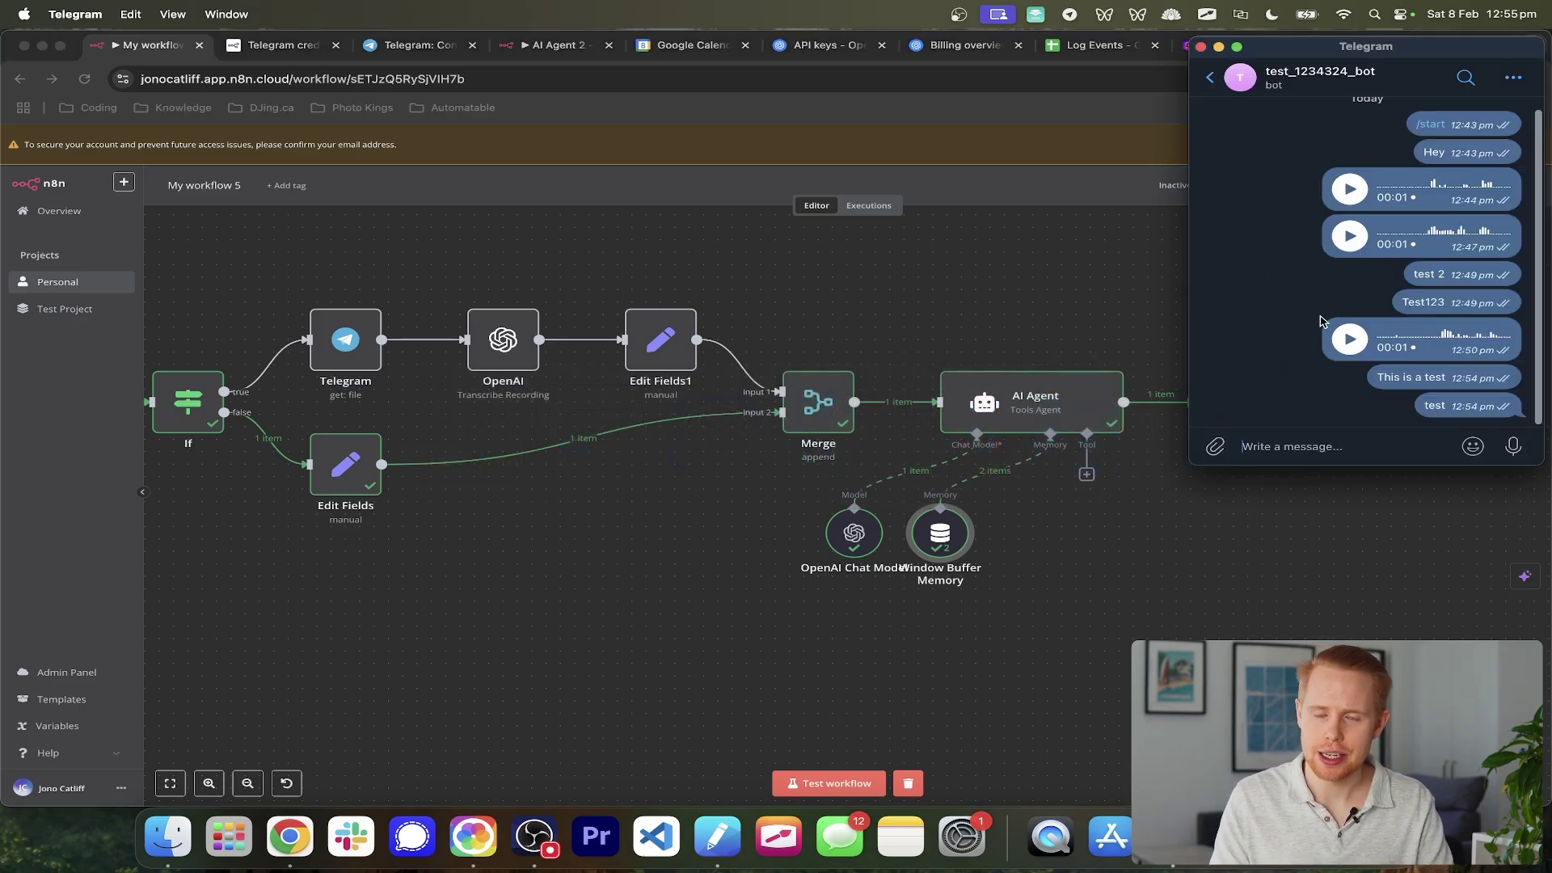
pyautogui.click(1042, 355)
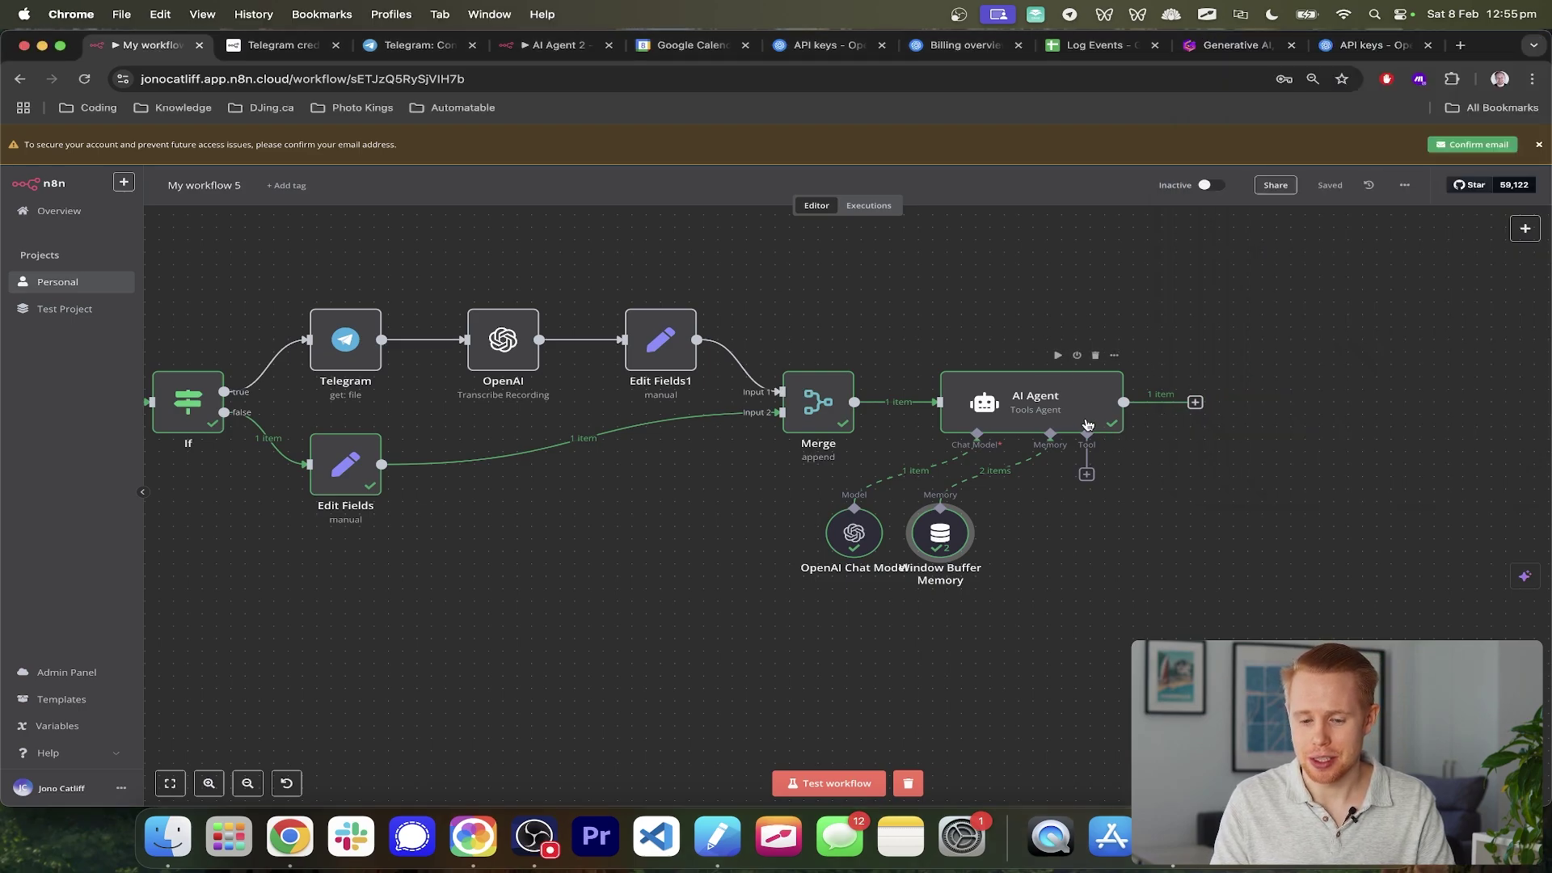
pyautogui.hscroll(-5, 1186, 415)
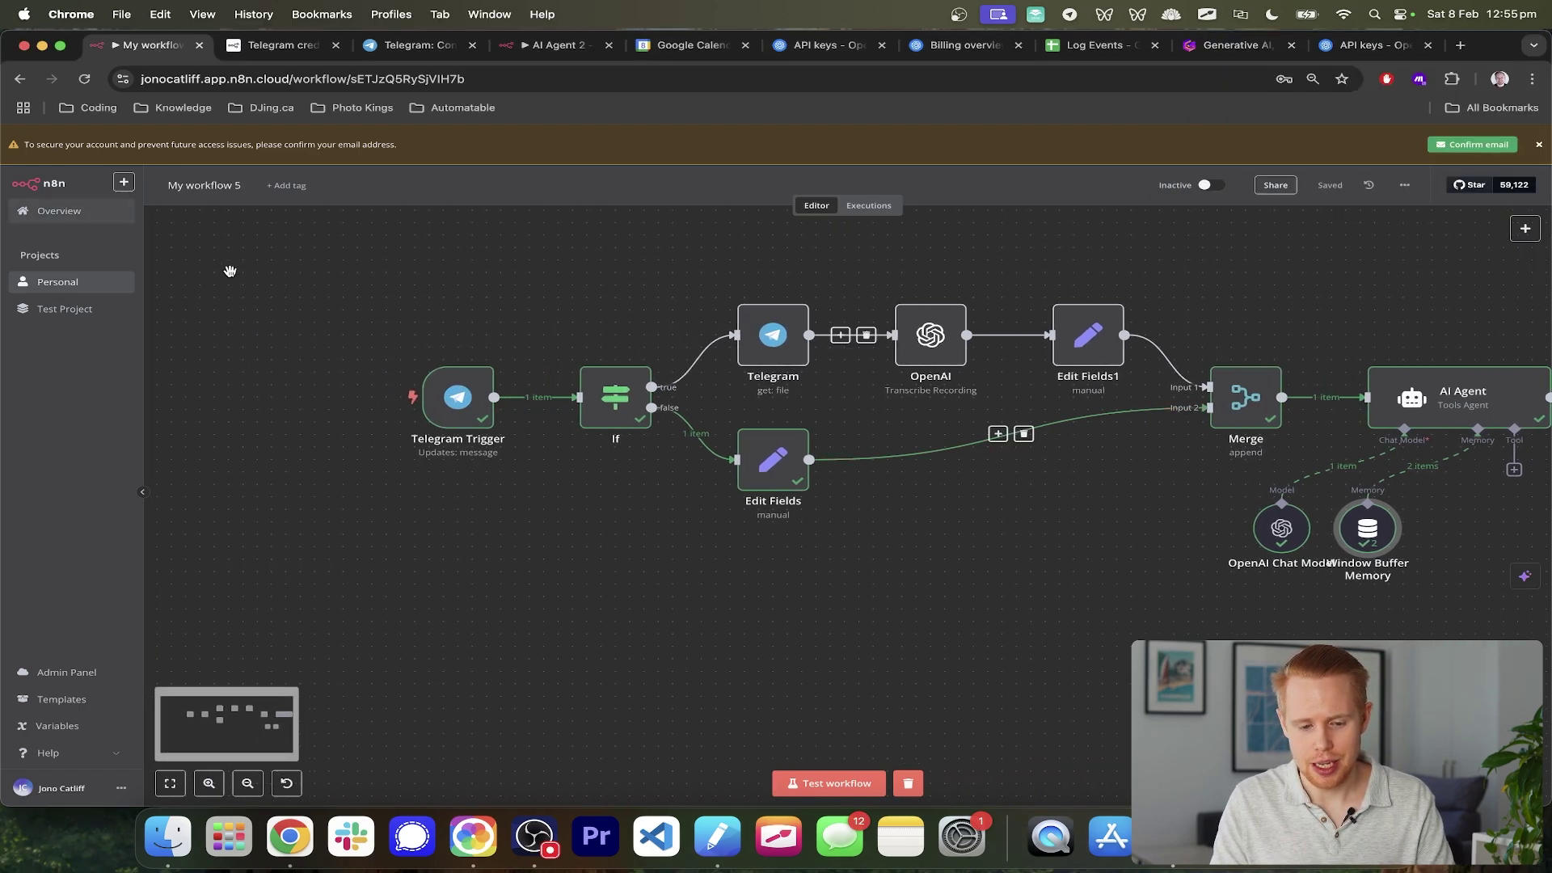
pyautogui.hscroll(5, 796, 443)
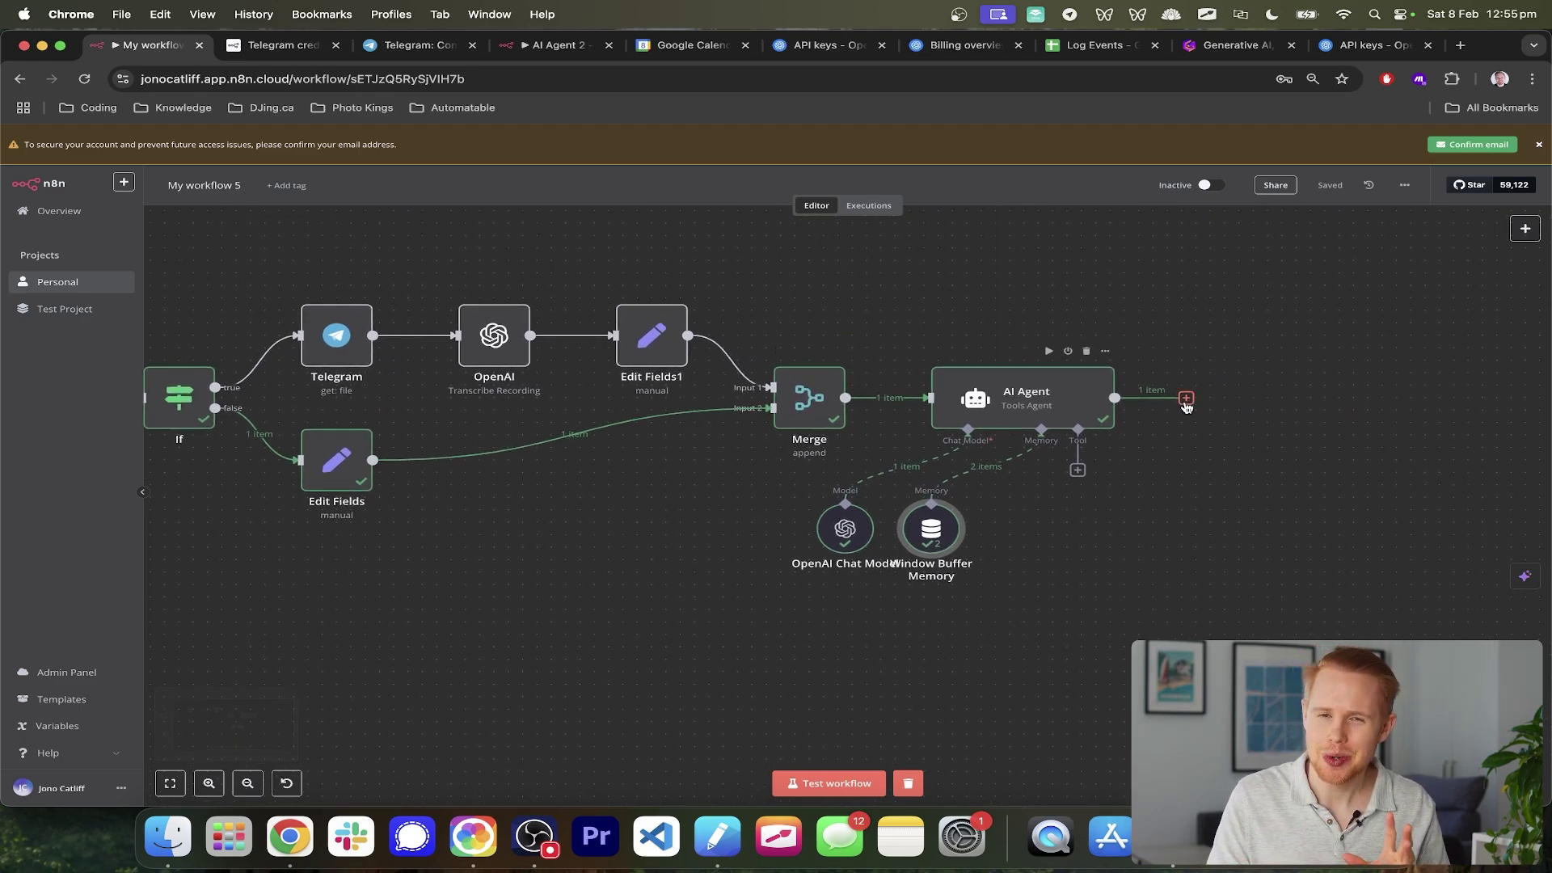
# - Add a Telegram 'Send a text message' node after the AI Agent
pyautogui.click(1186, 399)
pyautogui.write('teleg')
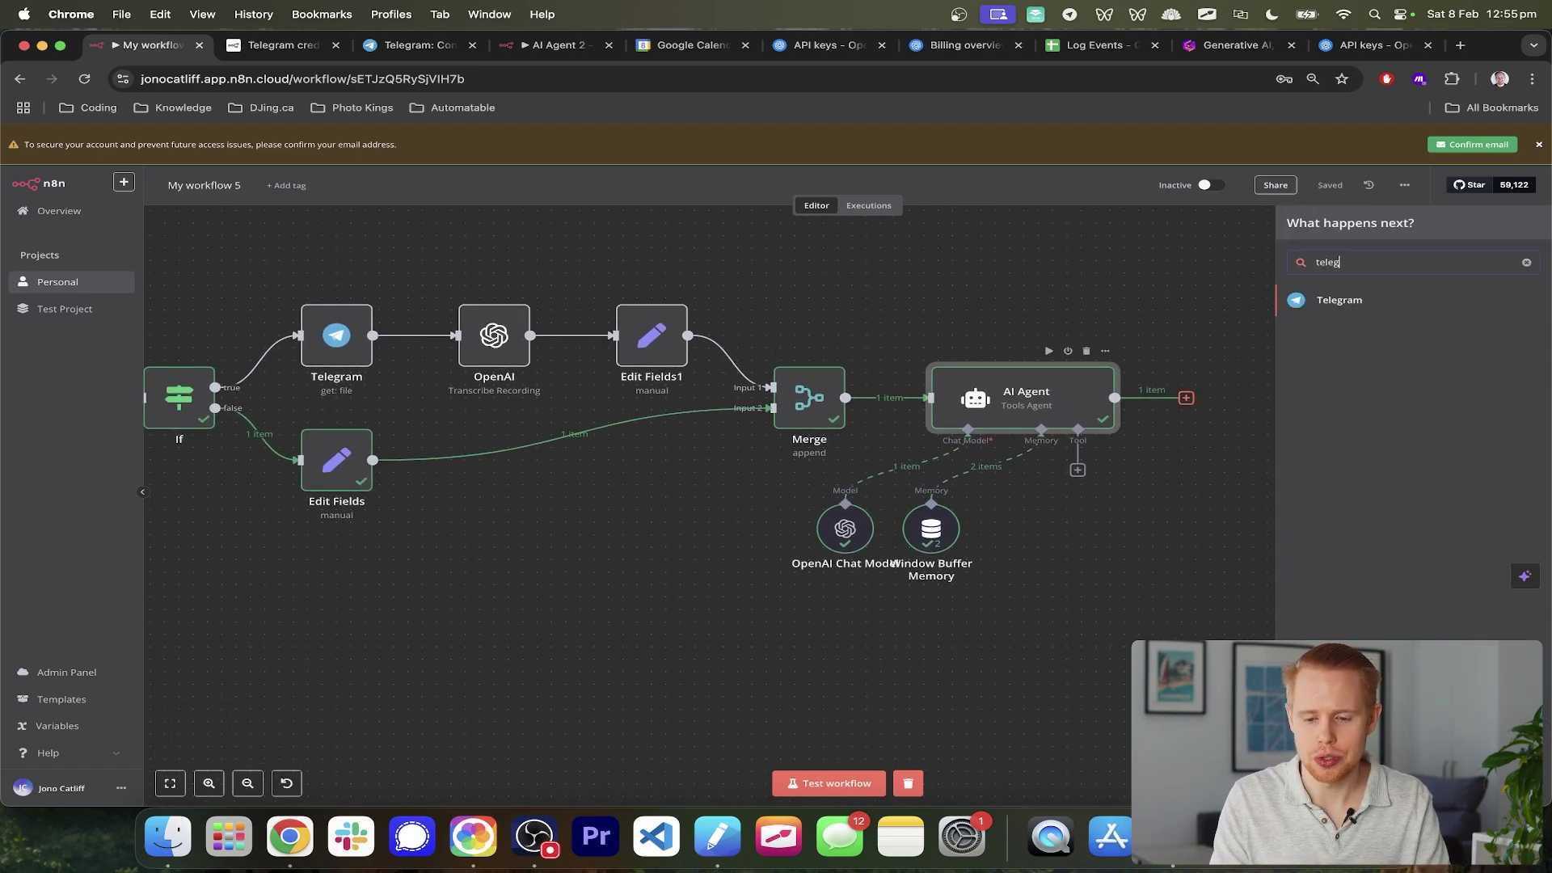
pyautogui.write('ram')
pyautogui.click(1334, 297)
pyautogui.write('sen')
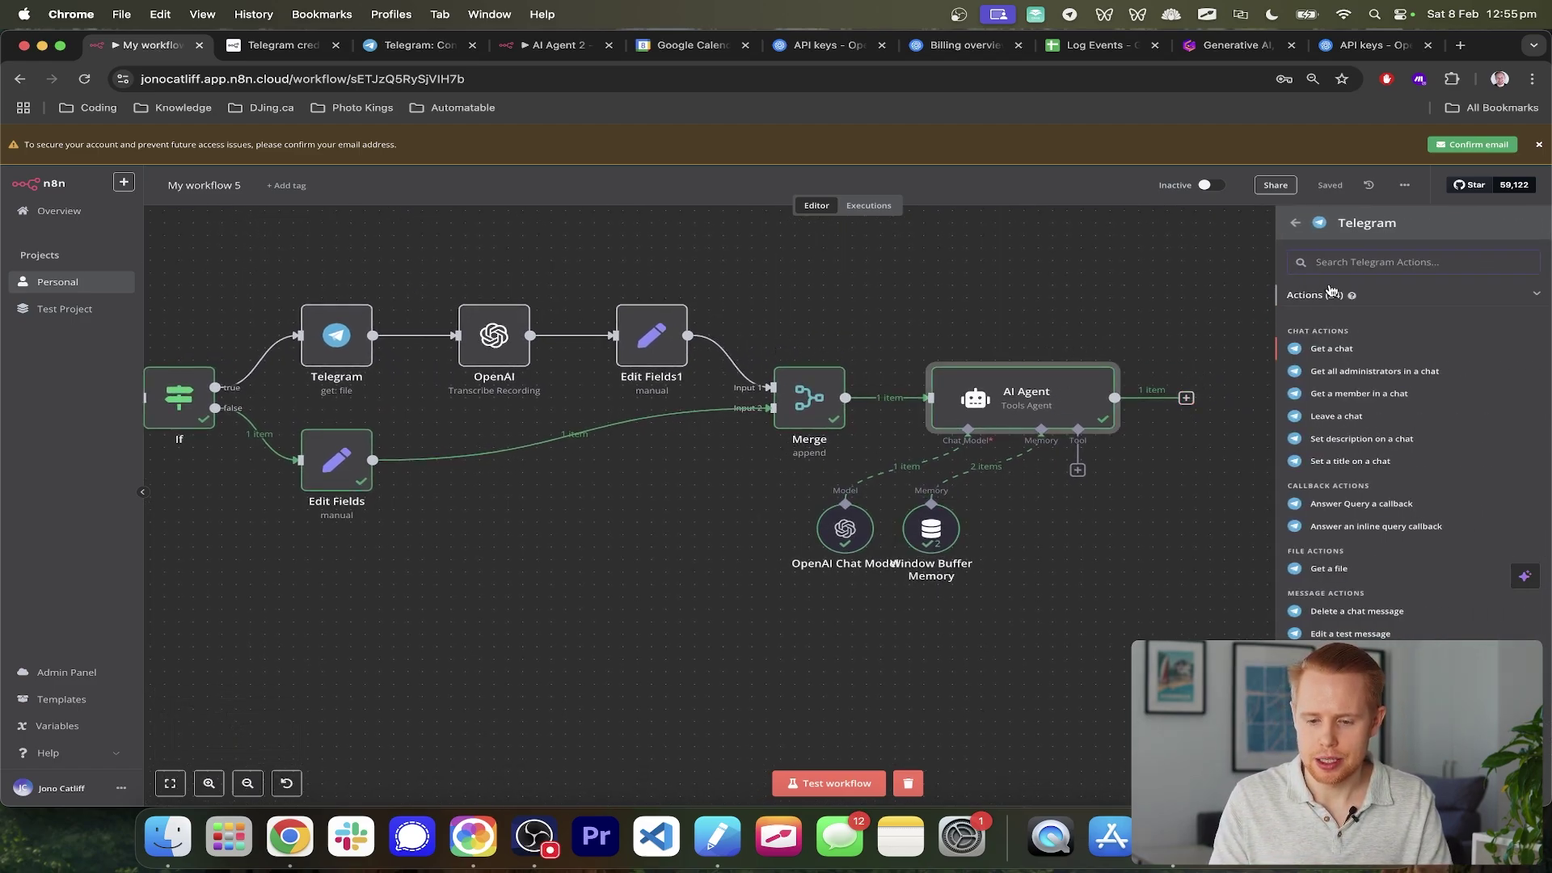
pyautogui.write('d amessage')
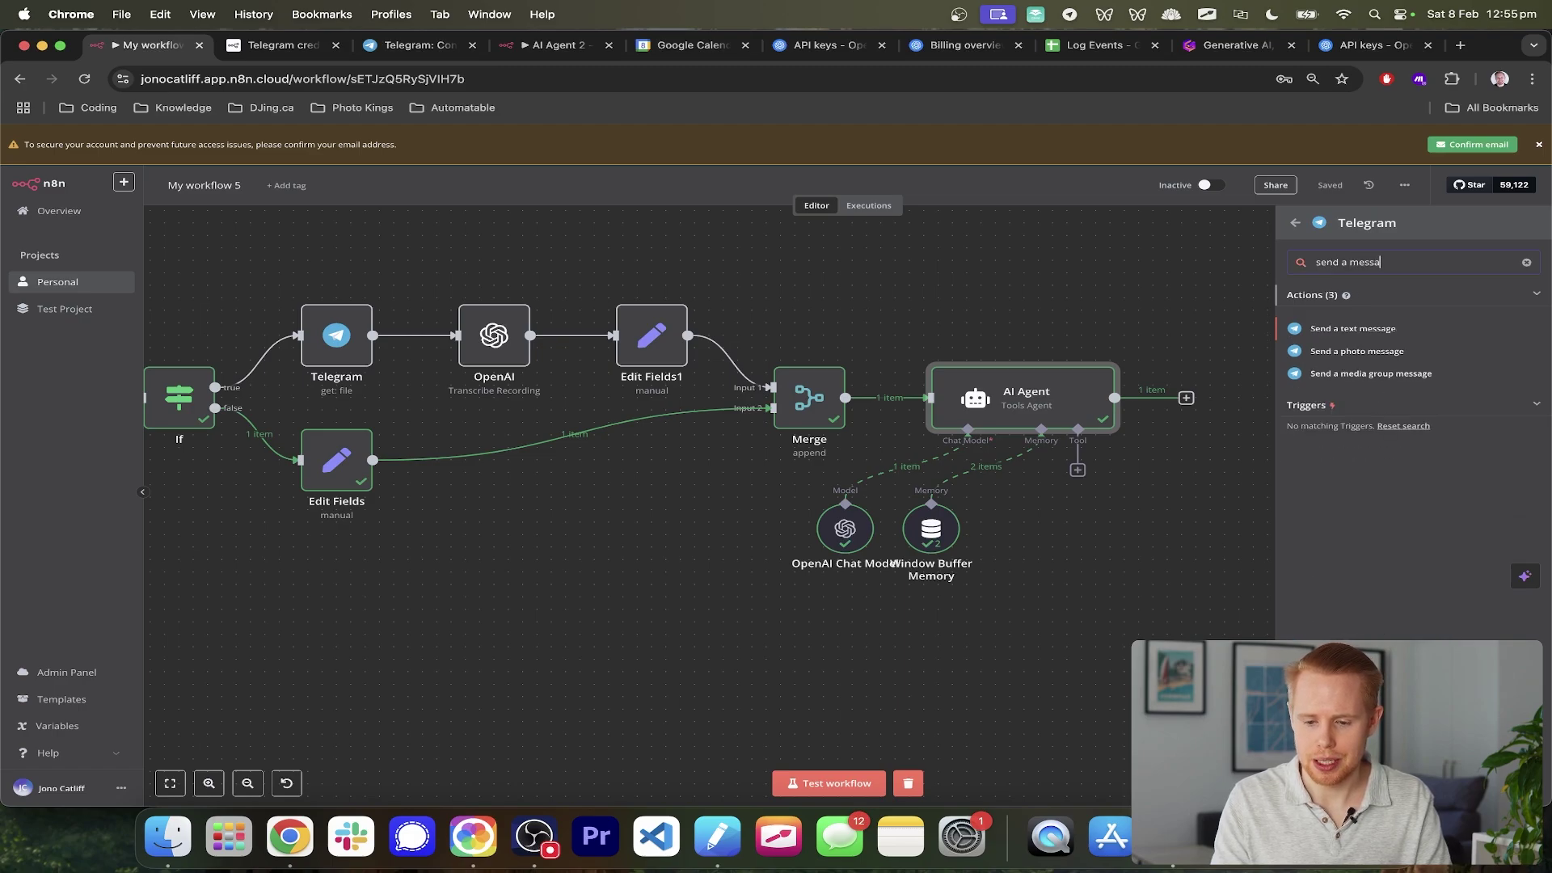
pyautogui.click(1391, 323)
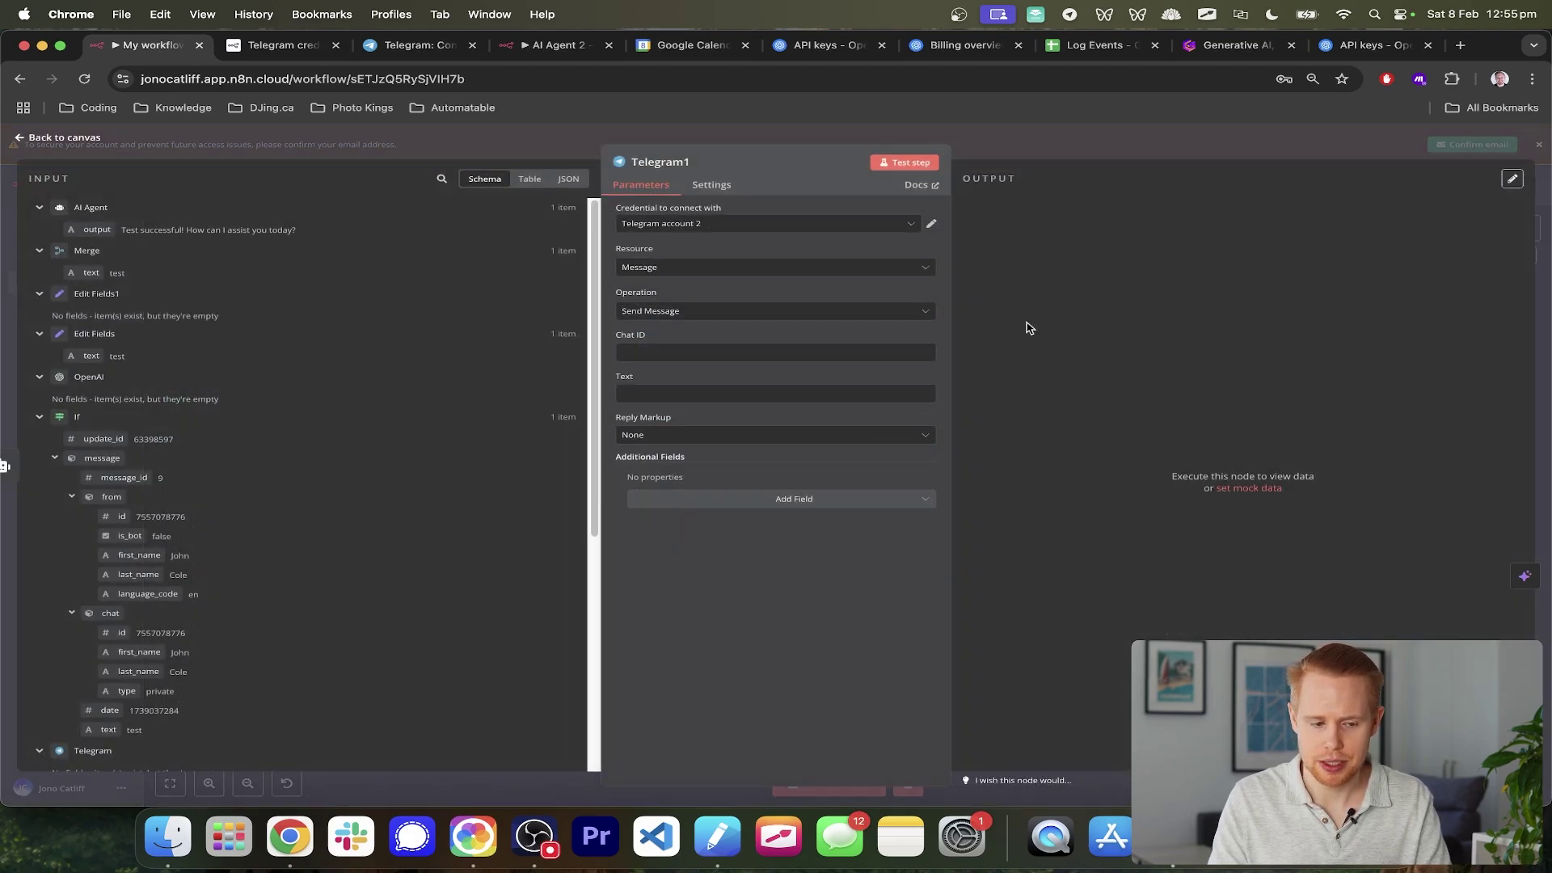
# - Set the message Text to {{ $json.output }} and Chat ID to the trigger's chat id
pyautogui.click(671, 393)
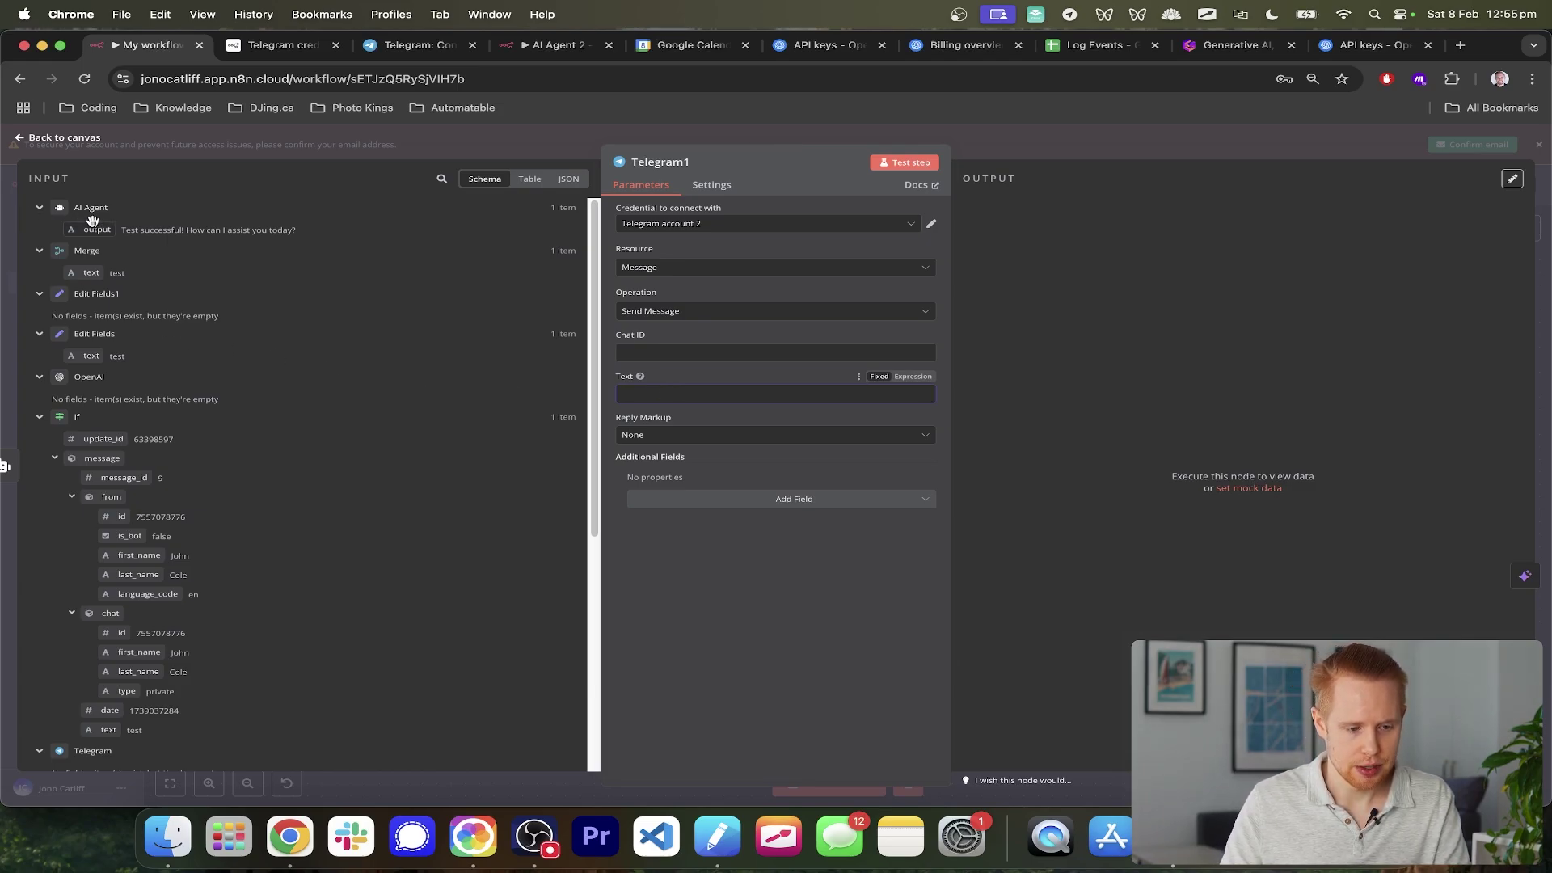
pyautogui.scroll(5, 93, 220)
pyautogui.scroll(-5, 93, 221)
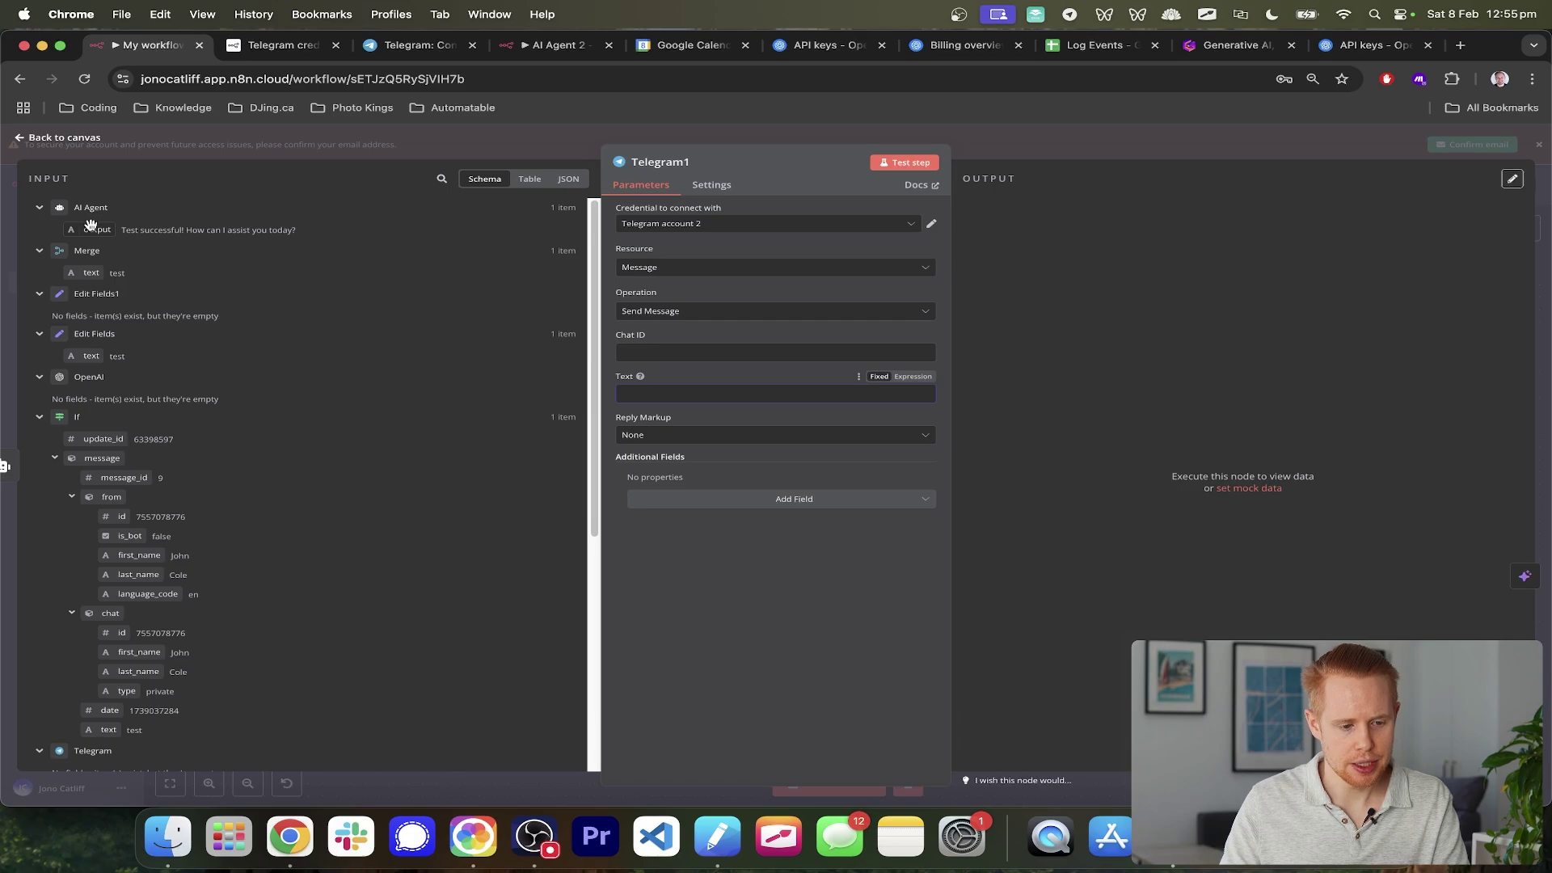
pyautogui.moveTo(93, 230); pyautogui.dragTo(635, 393)
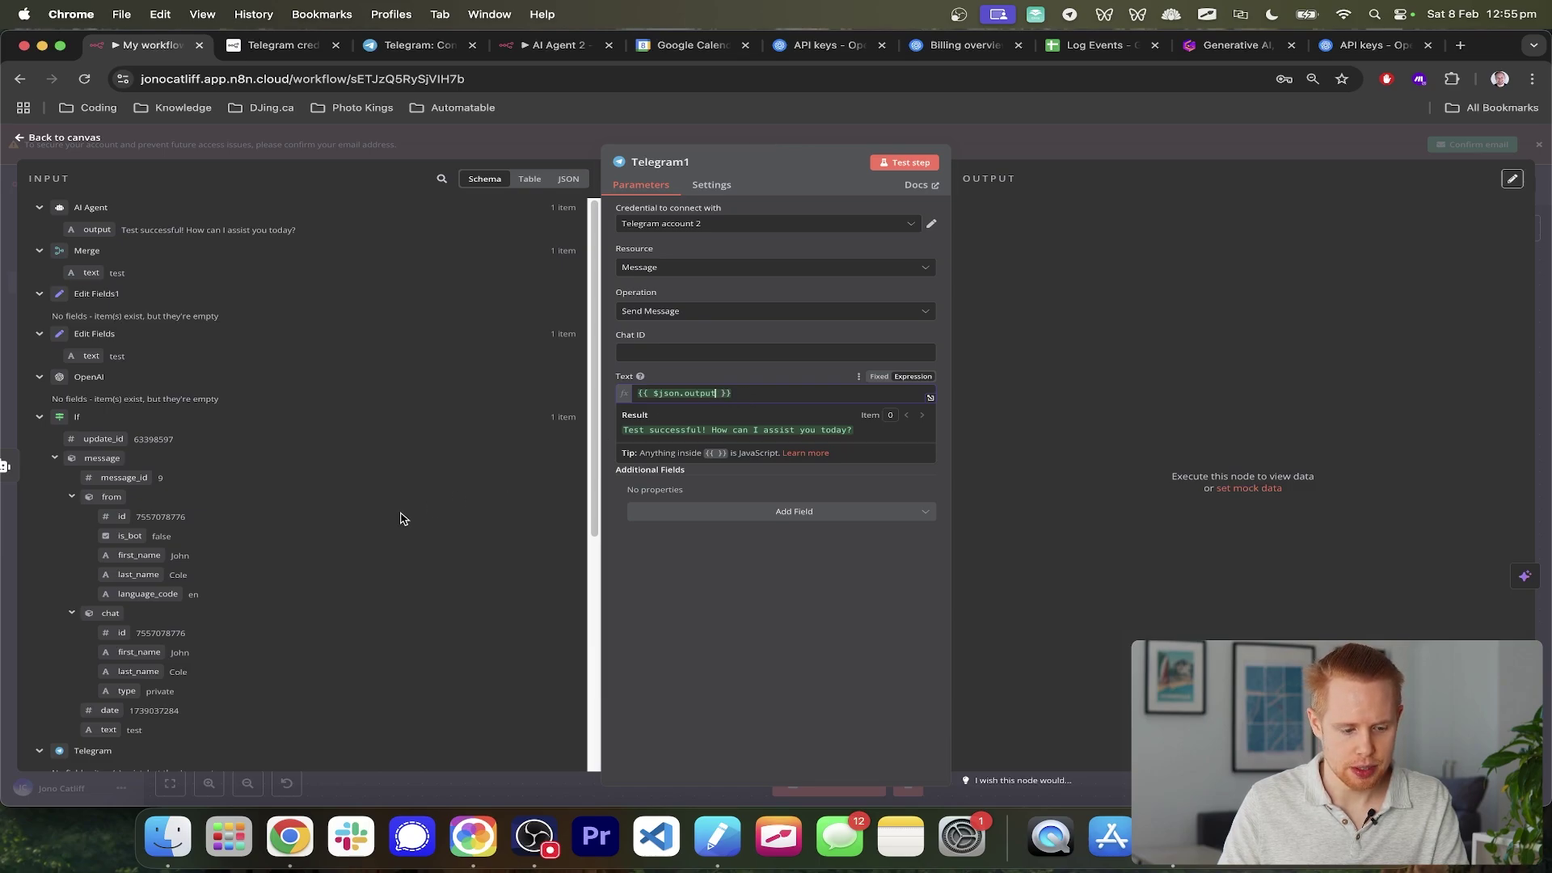
pyautogui.scroll(-5, 289, 558)
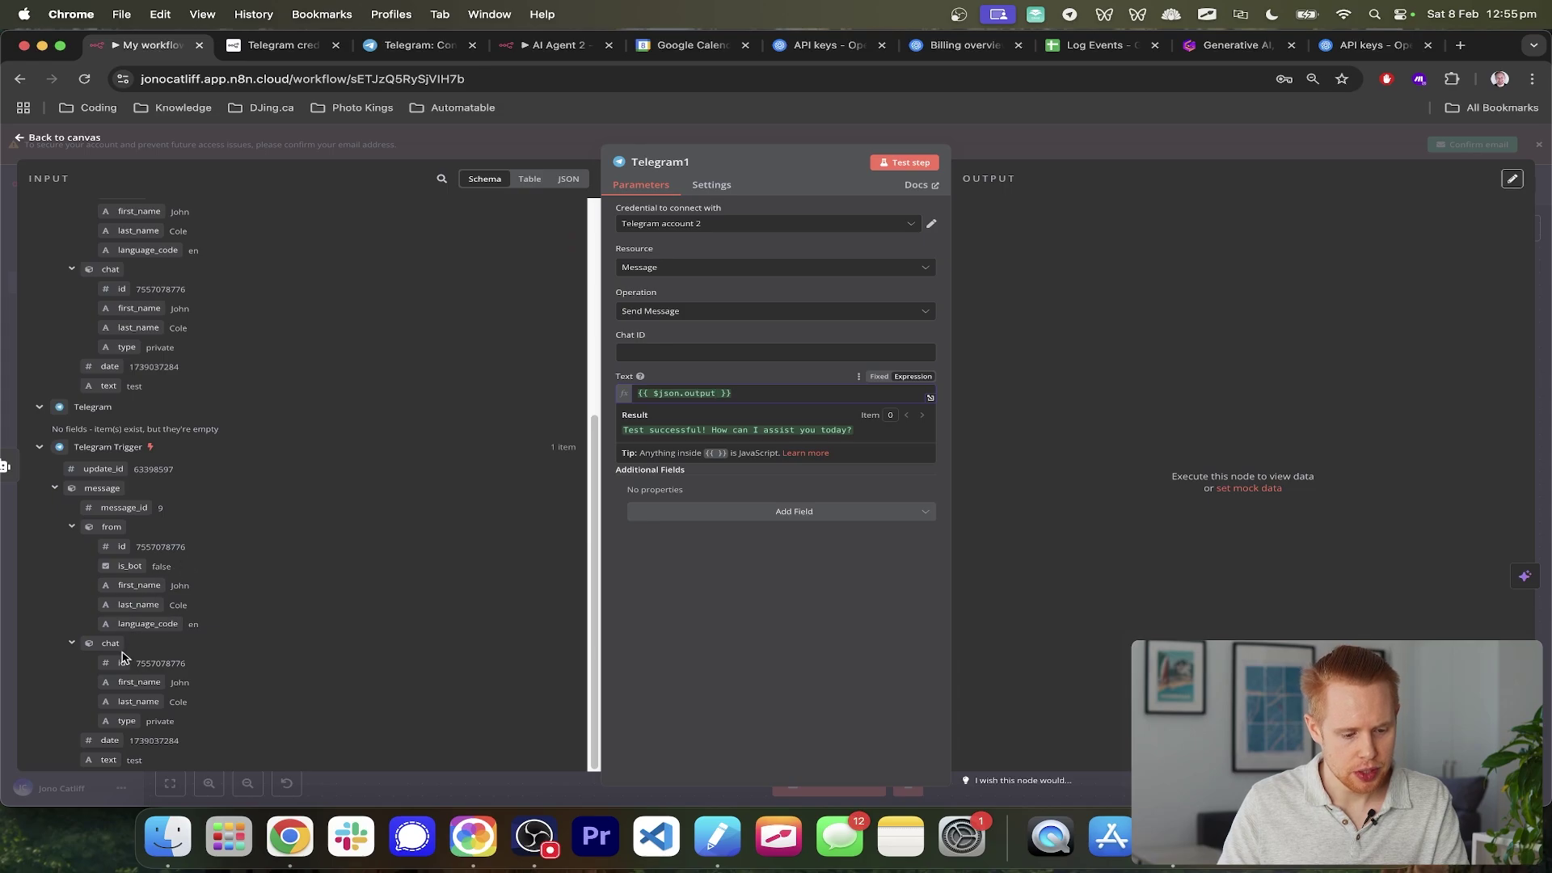
pyautogui.moveTo(122, 657); pyautogui.dragTo(738, 368)
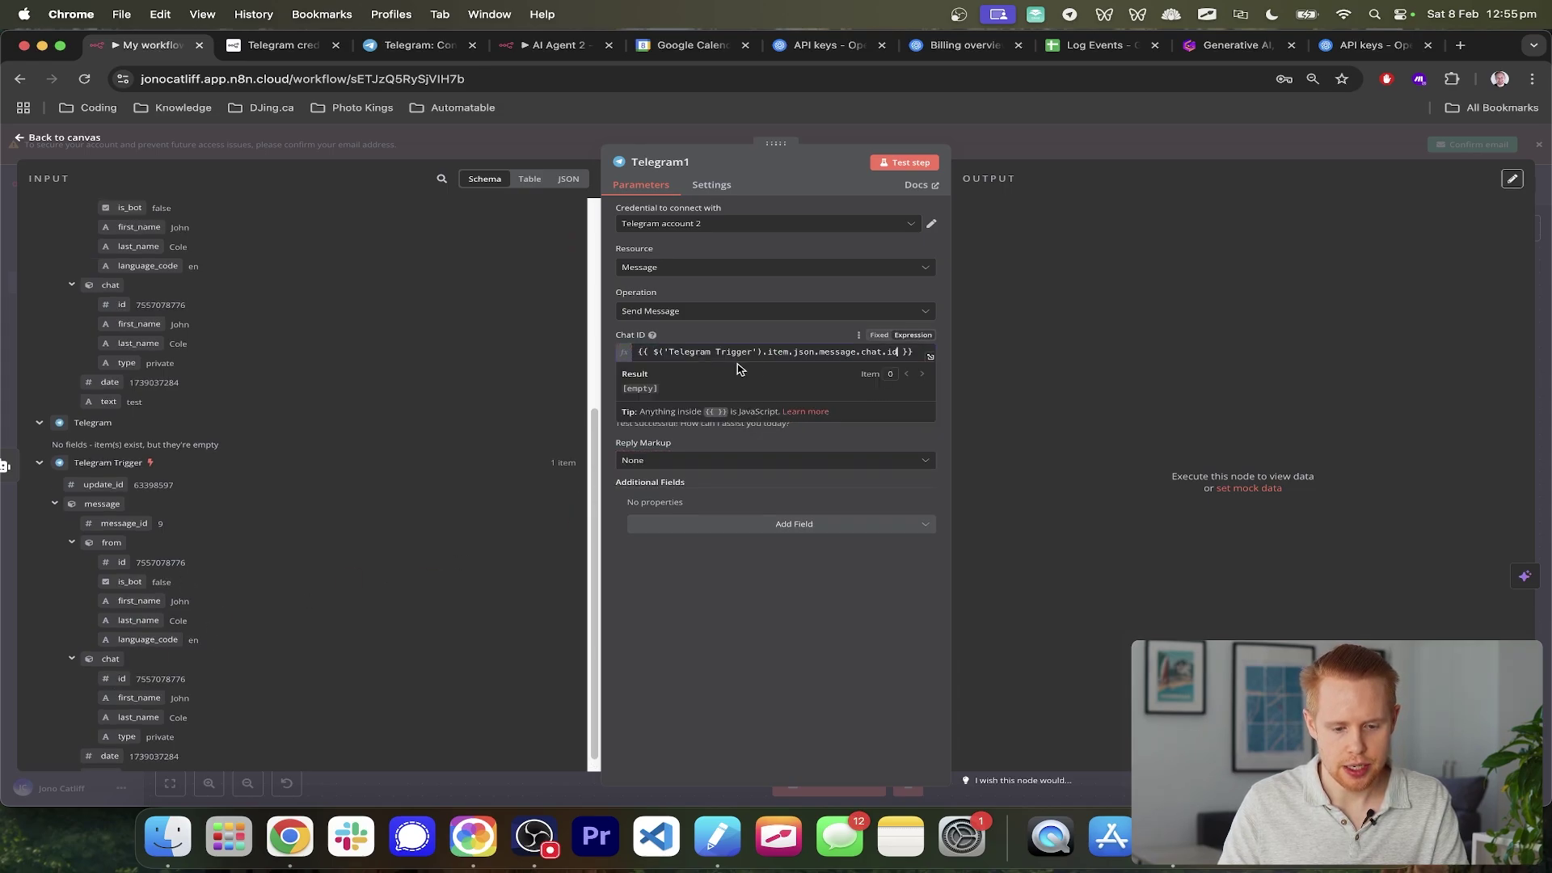
pyautogui.click(1545, 276)
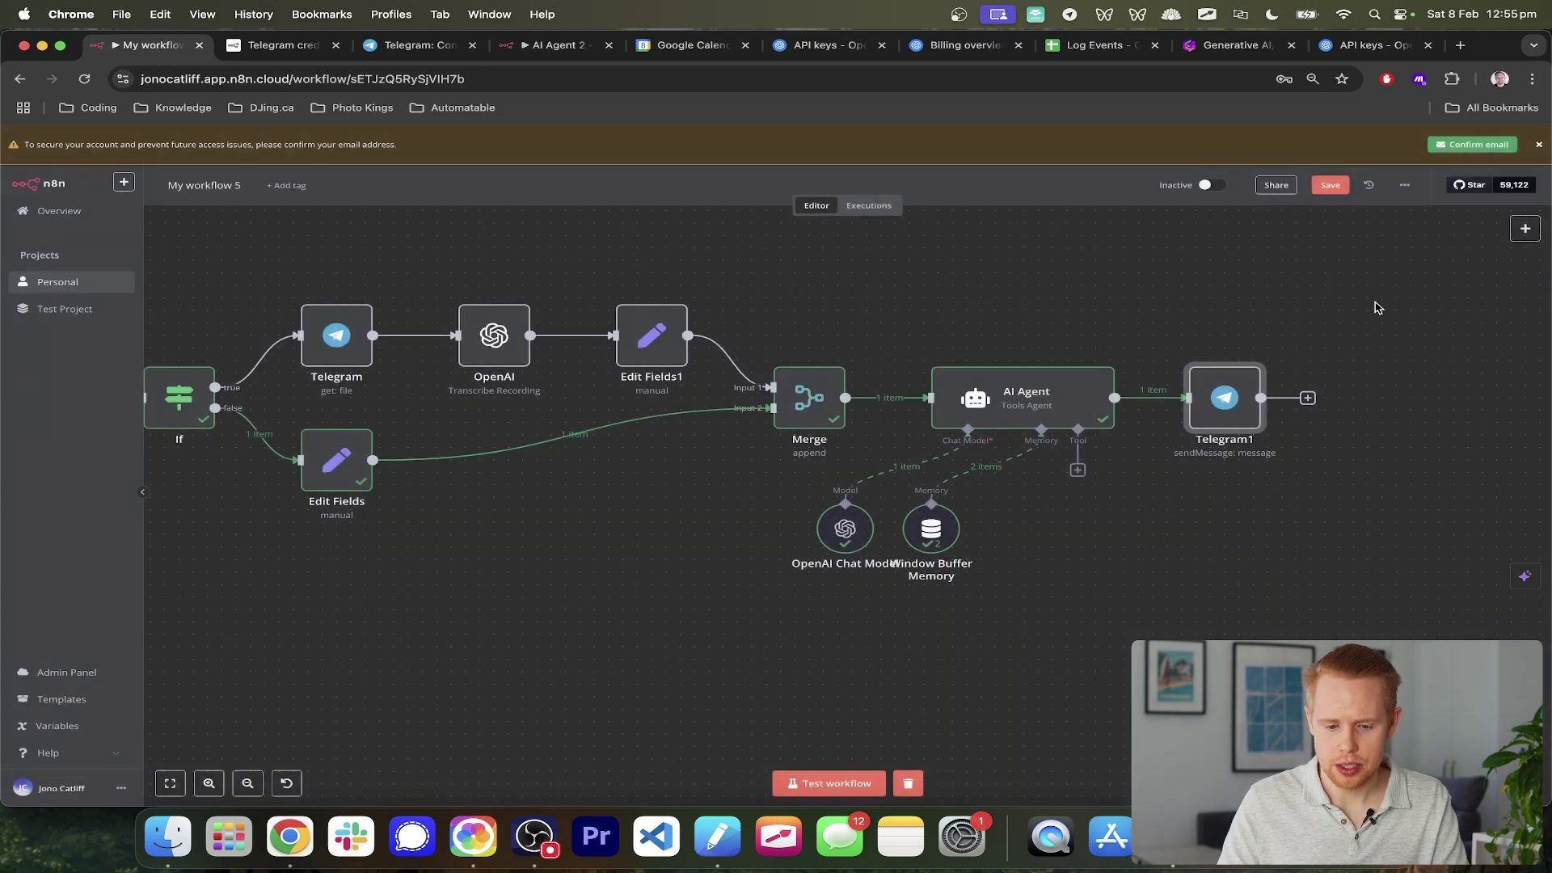
# - Save the workflow and test it by sending 'Test again' to the Telegram bot
pyautogui.press('super+s')
pyautogui.click(837, 782)
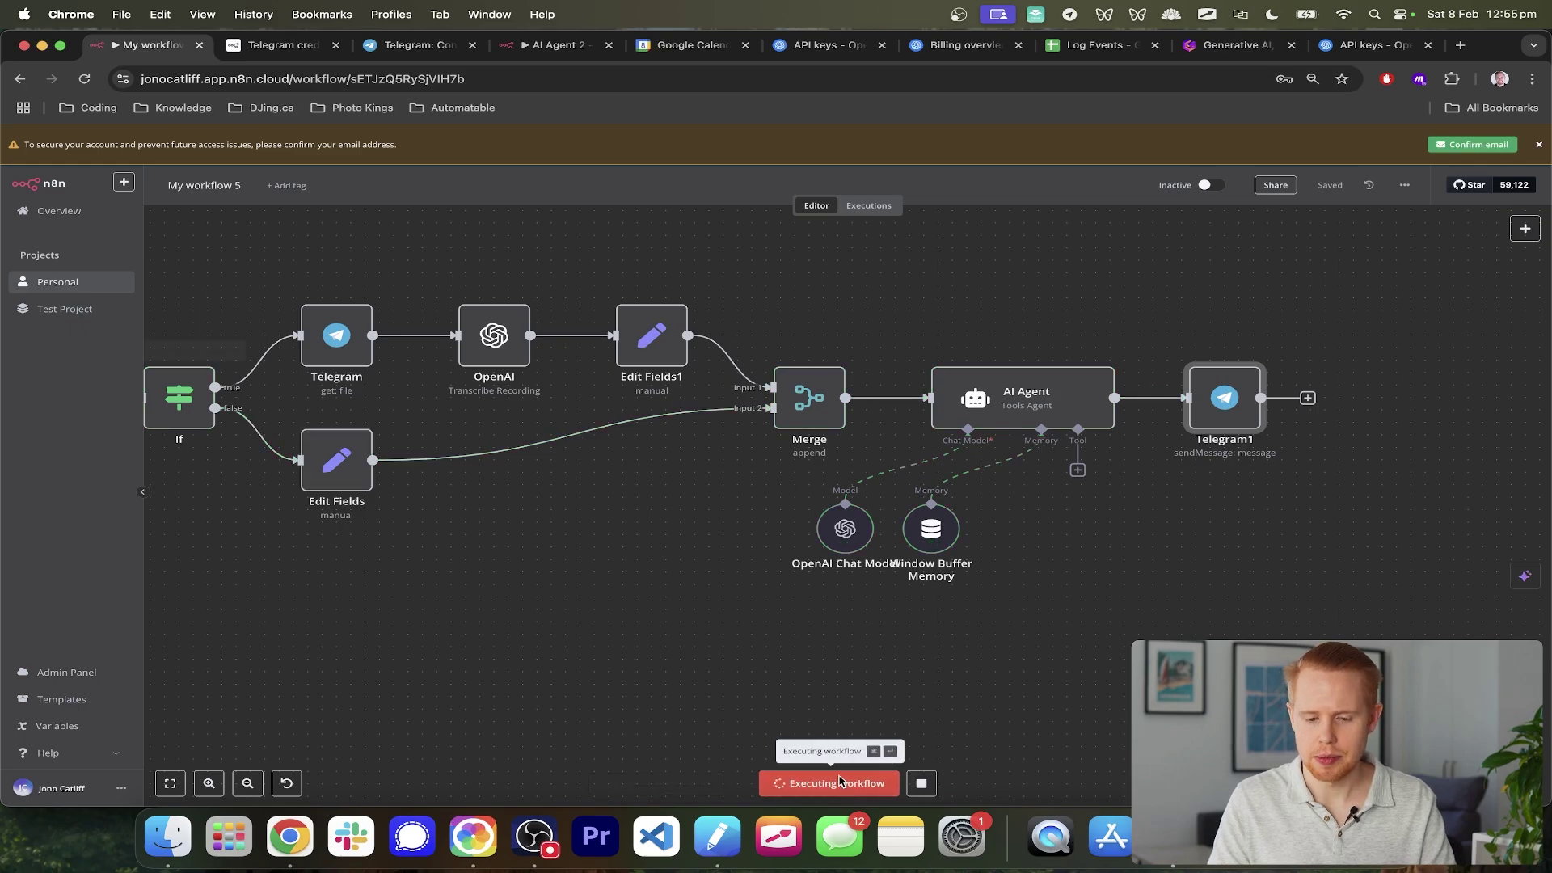
pyautogui.press('super+Tab')
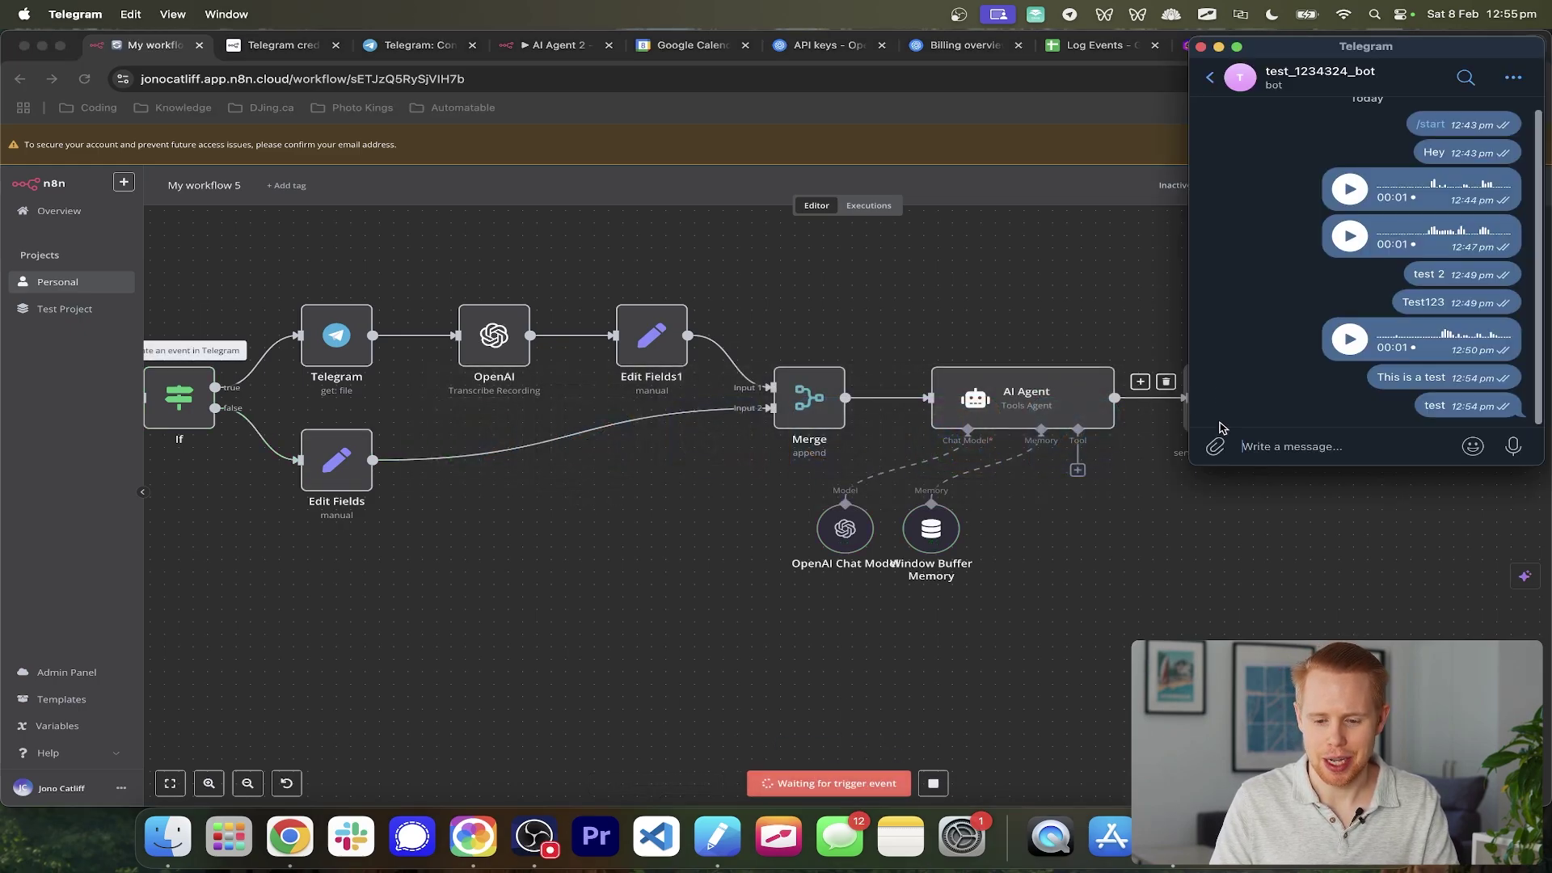
pyautogui.click(1247, 443)
pyautogui.write('Test again')
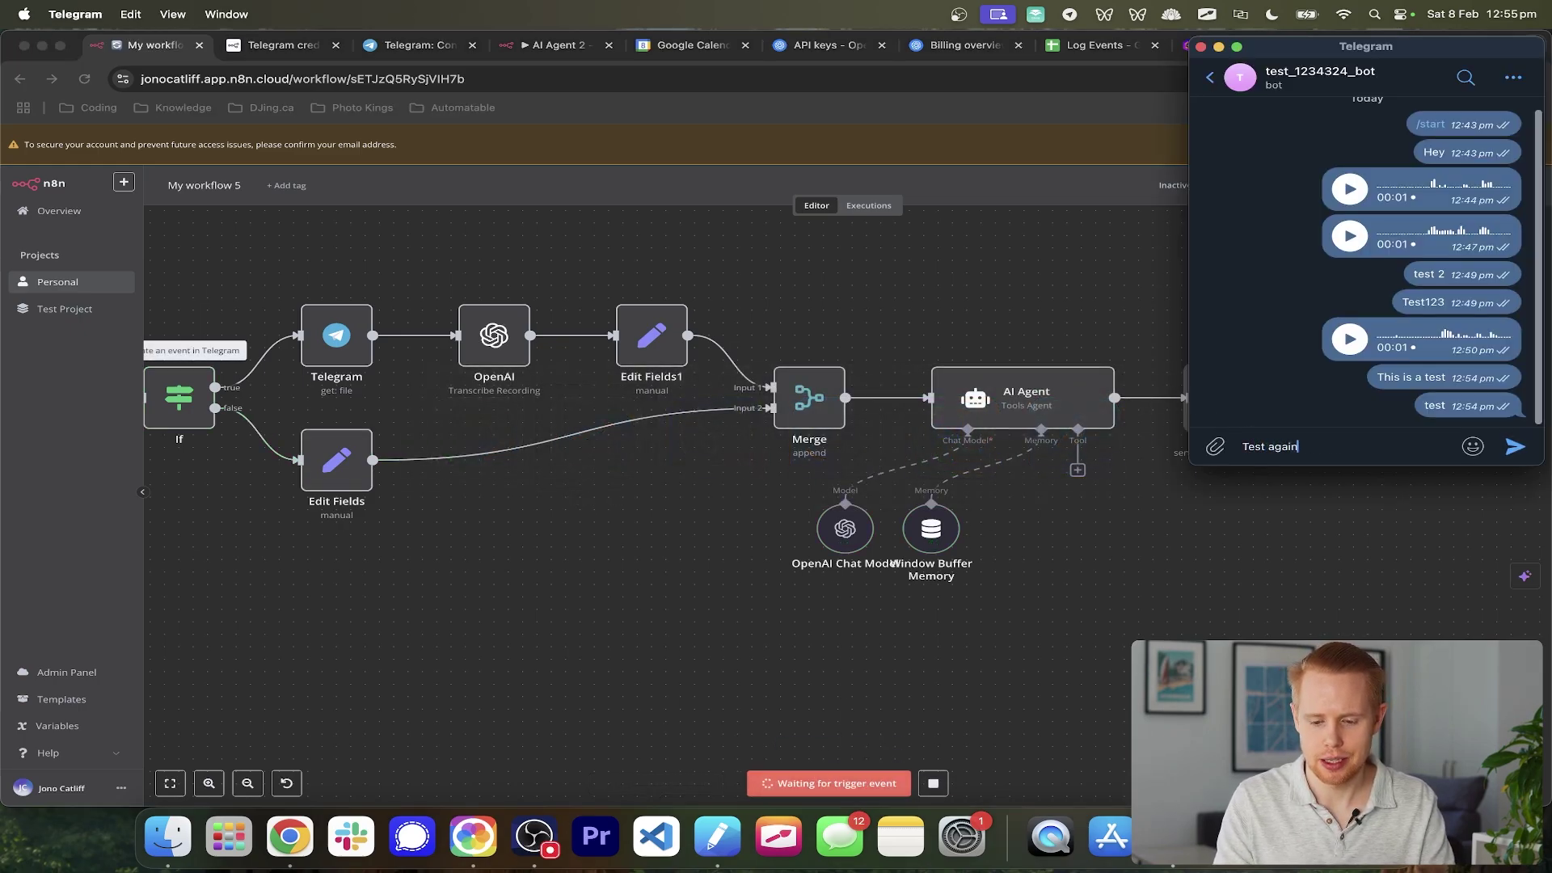
pyautogui.press('Return')
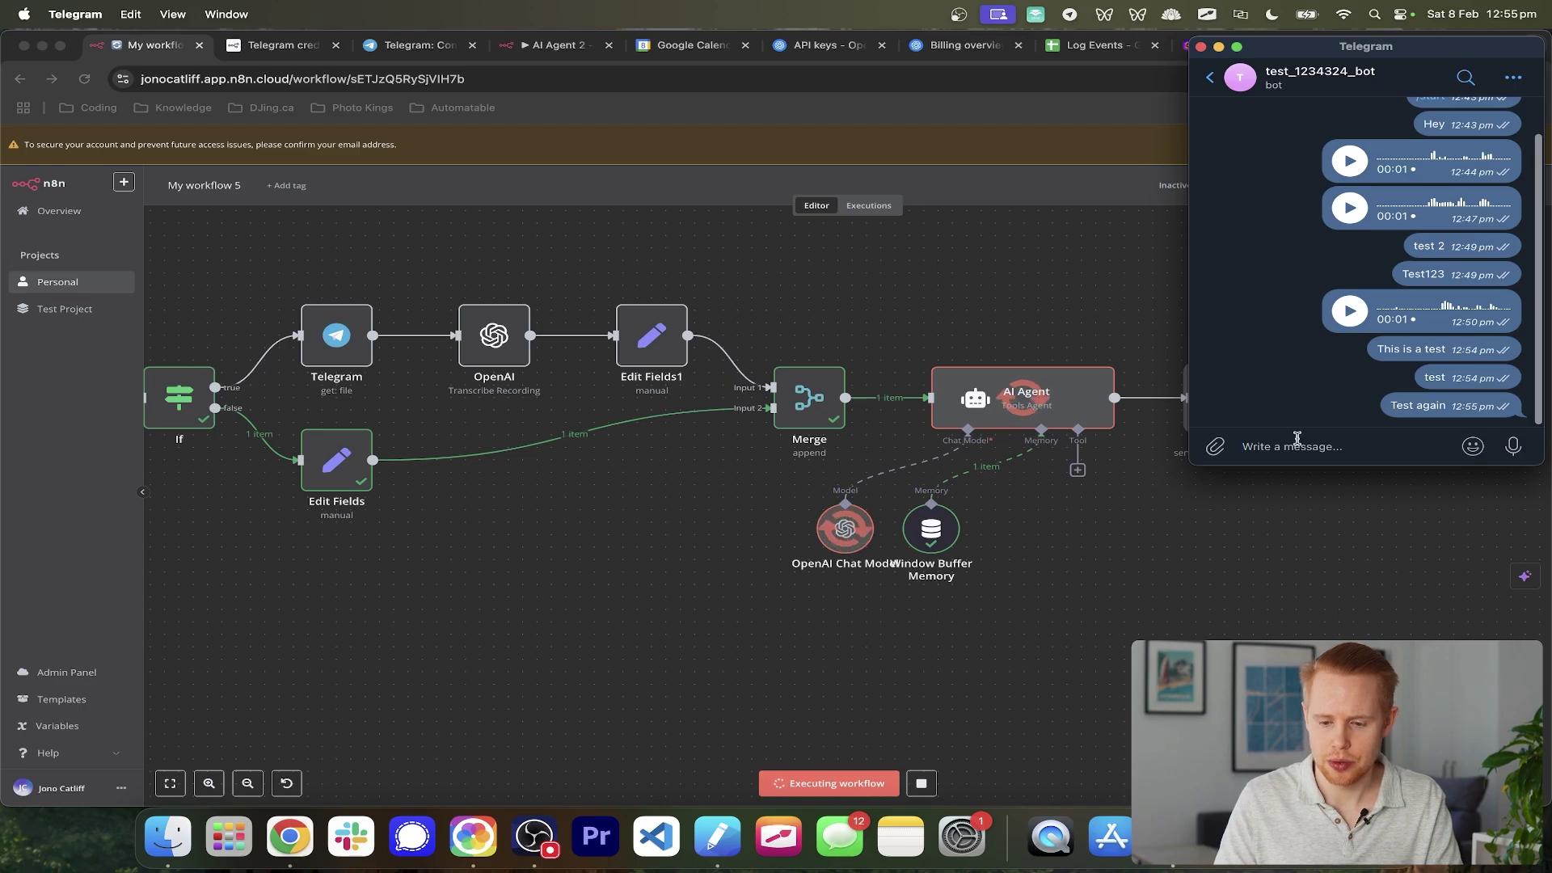
# - Review the bot's reply and the automatic n8n attribution line beneath it
pyautogui.hscroll(5, 1029, 457)
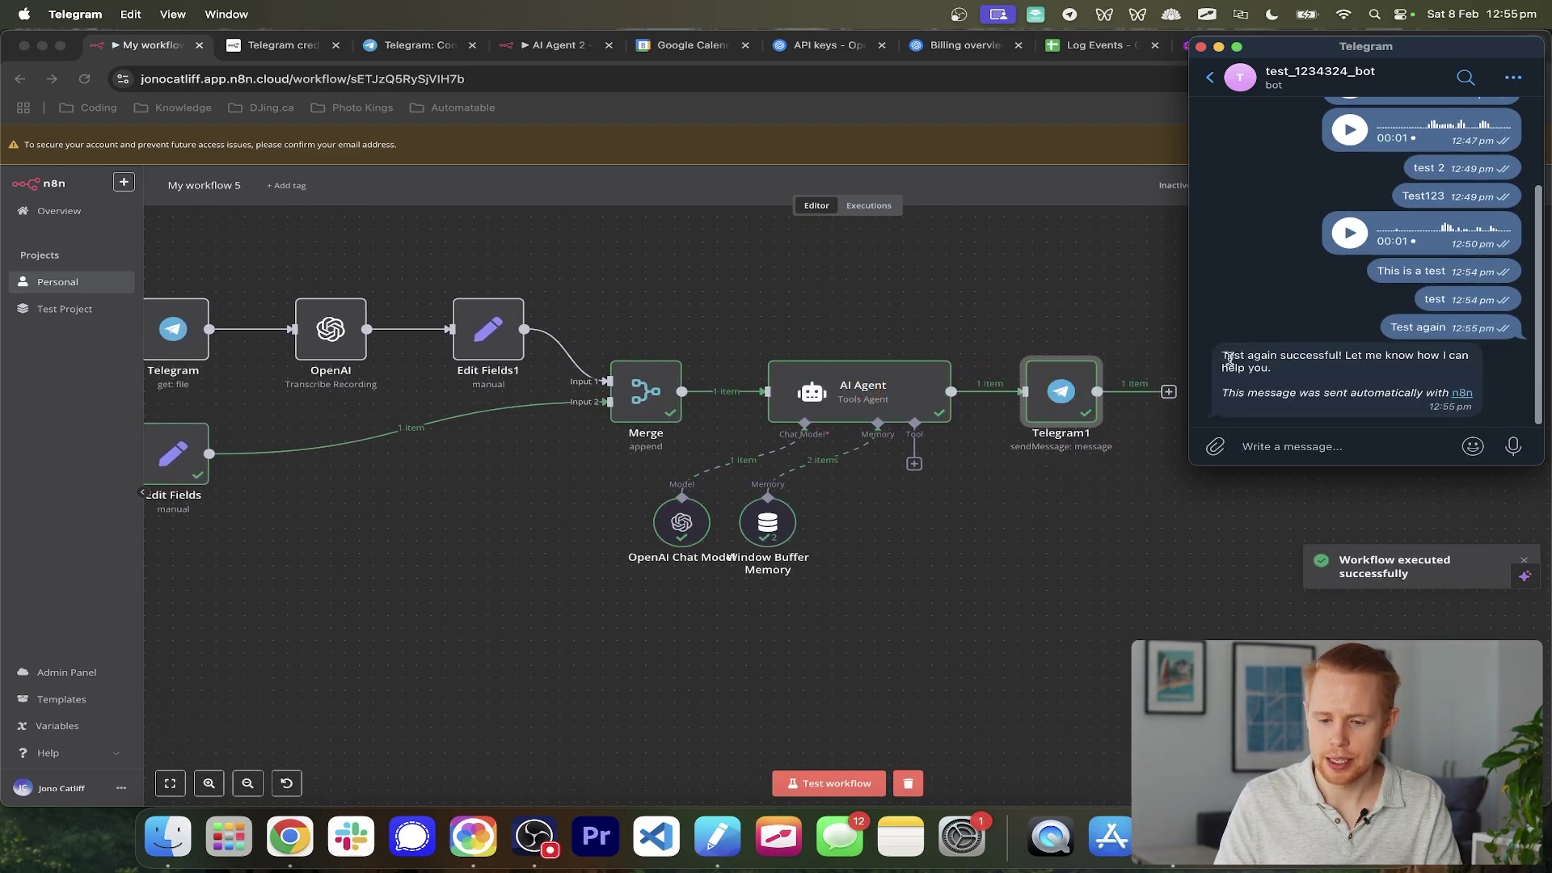
pyautogui.moveTo(1222, 359); pyautogui.dragTo(1380, 368)
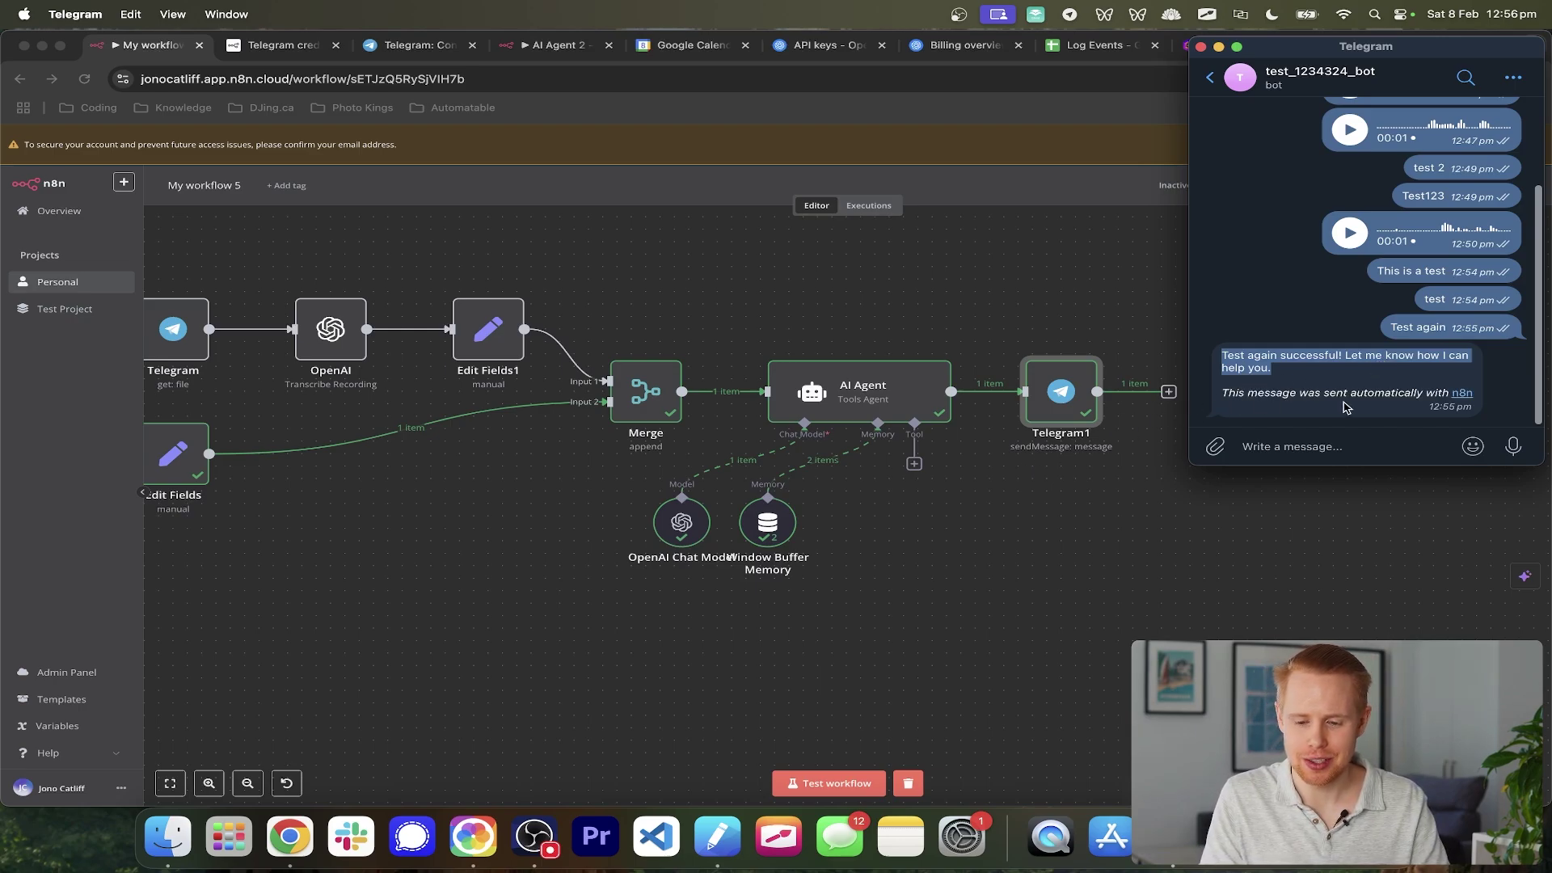
pyautogui.moveTo(1223, 399); pyautogui.dragTo(1468, 400)
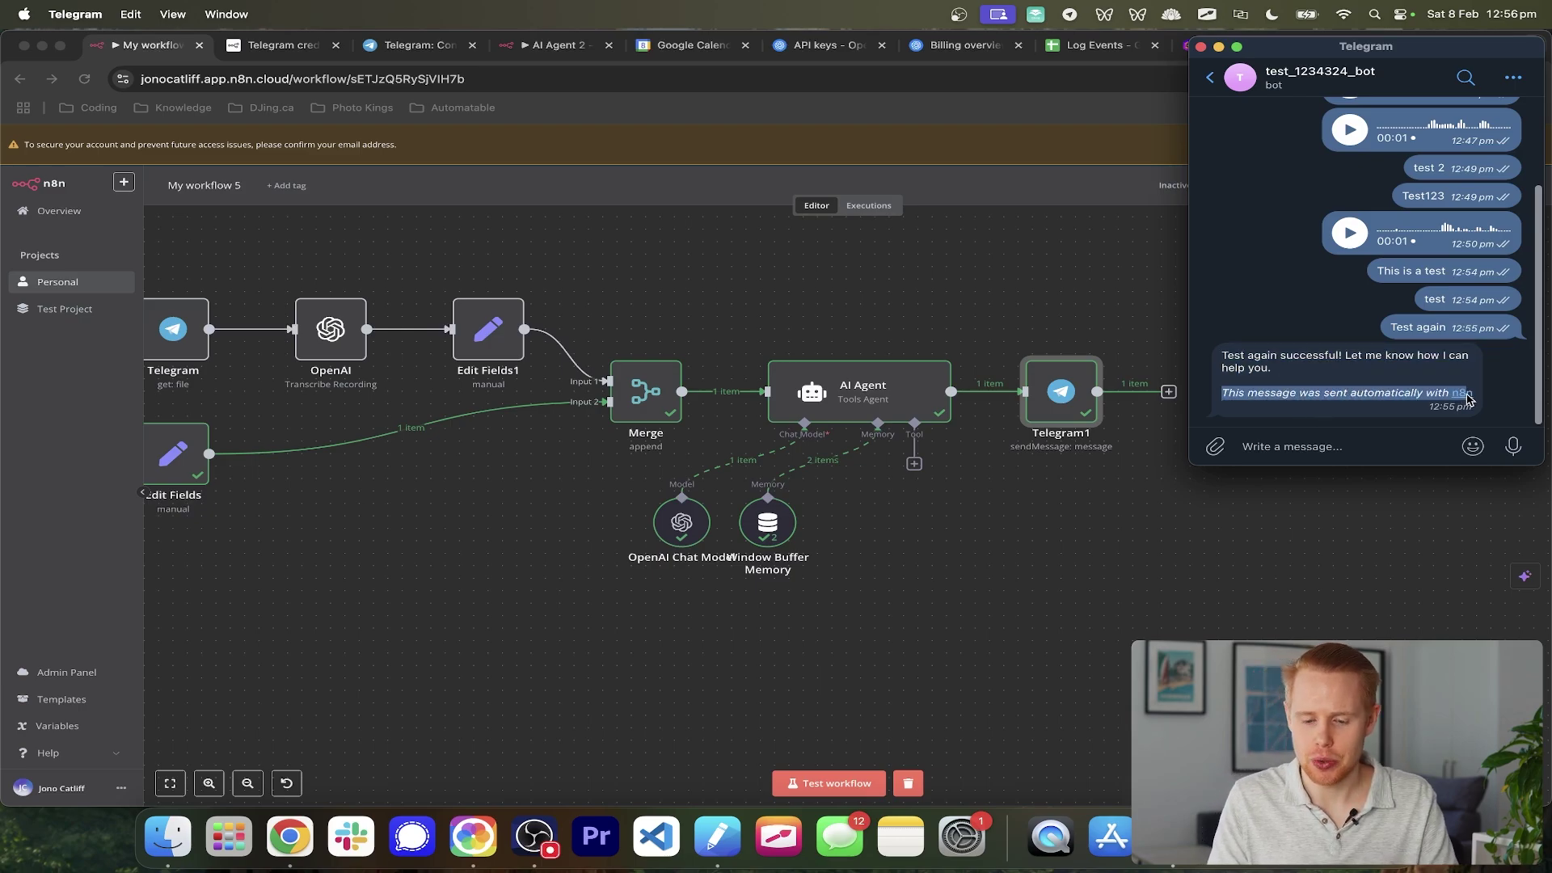
# - Add the Append n8n Attribution field to Telegram1 and switch it off
pyautogui.click(1078, 404)
pyautogui.doubleClick(1079, 404)
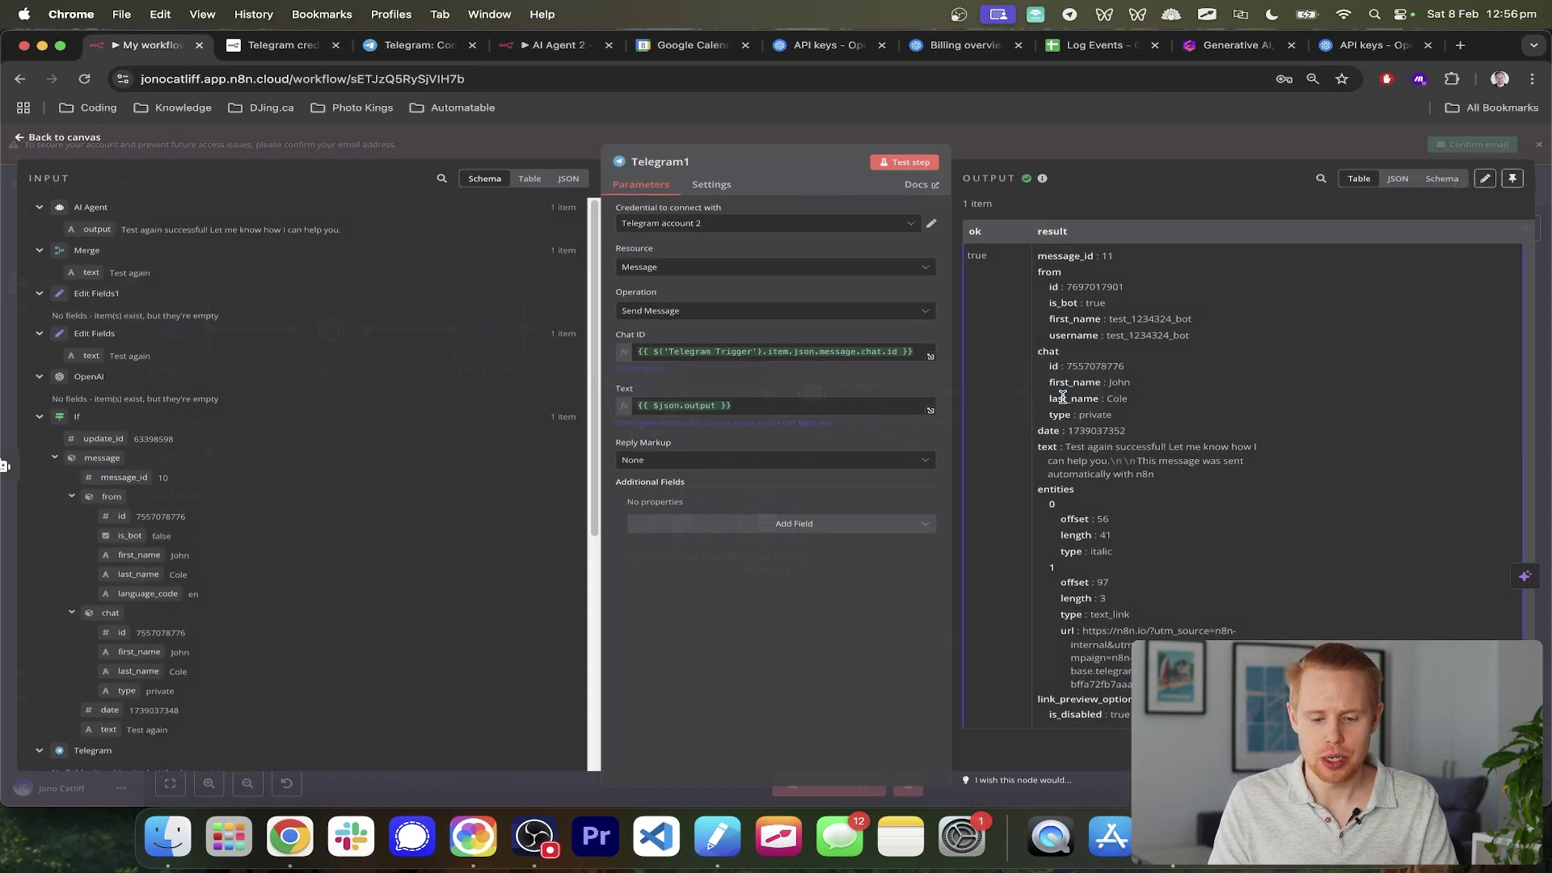
pyautogui.click(722, 528)
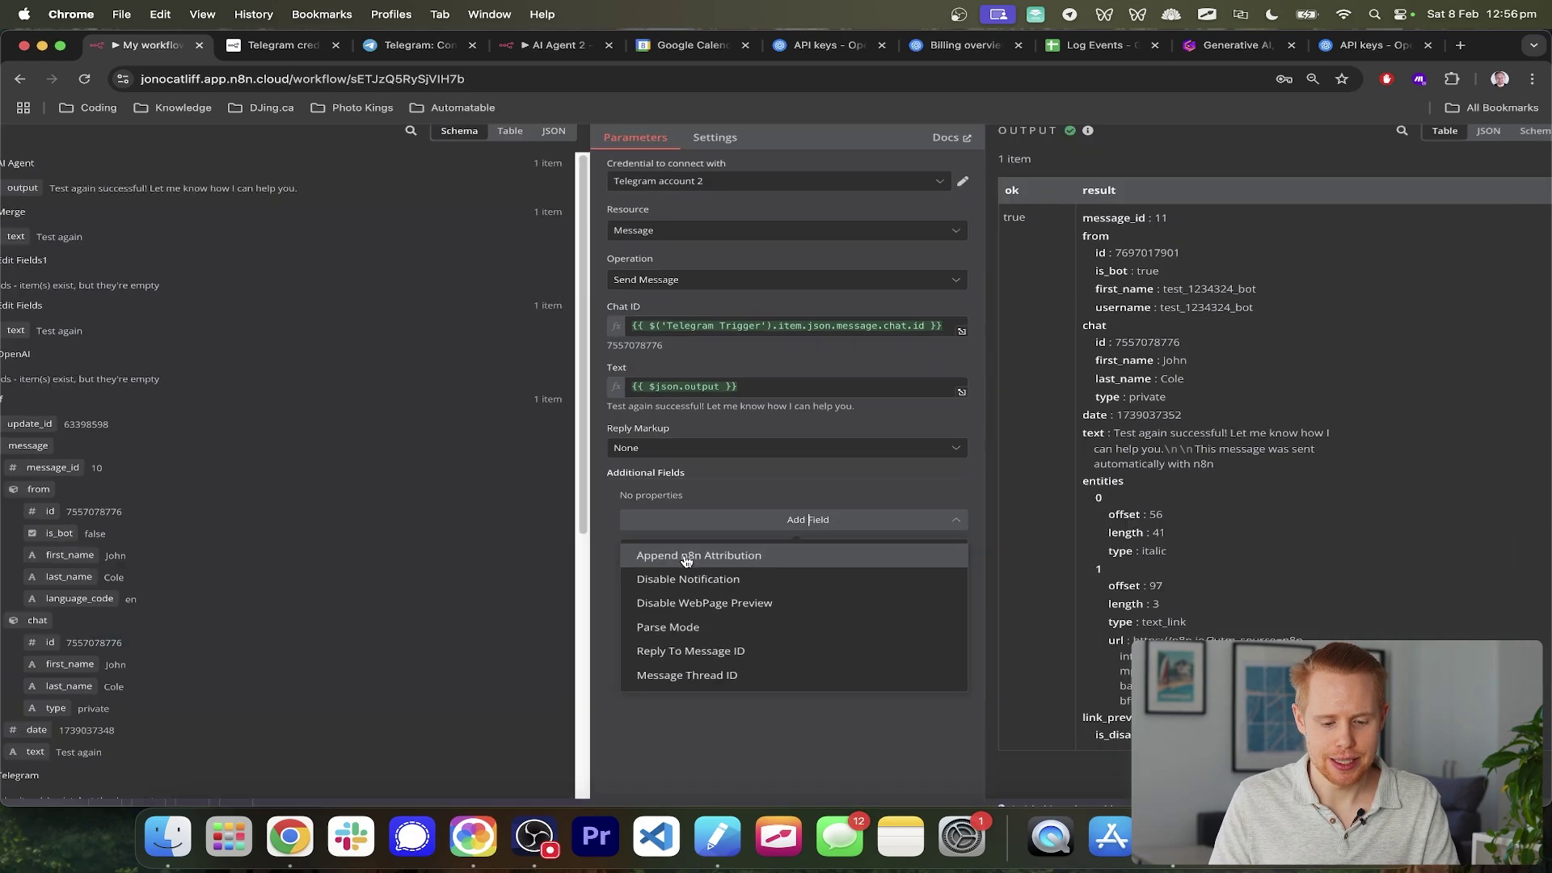
pyautogui.click(685, 558)
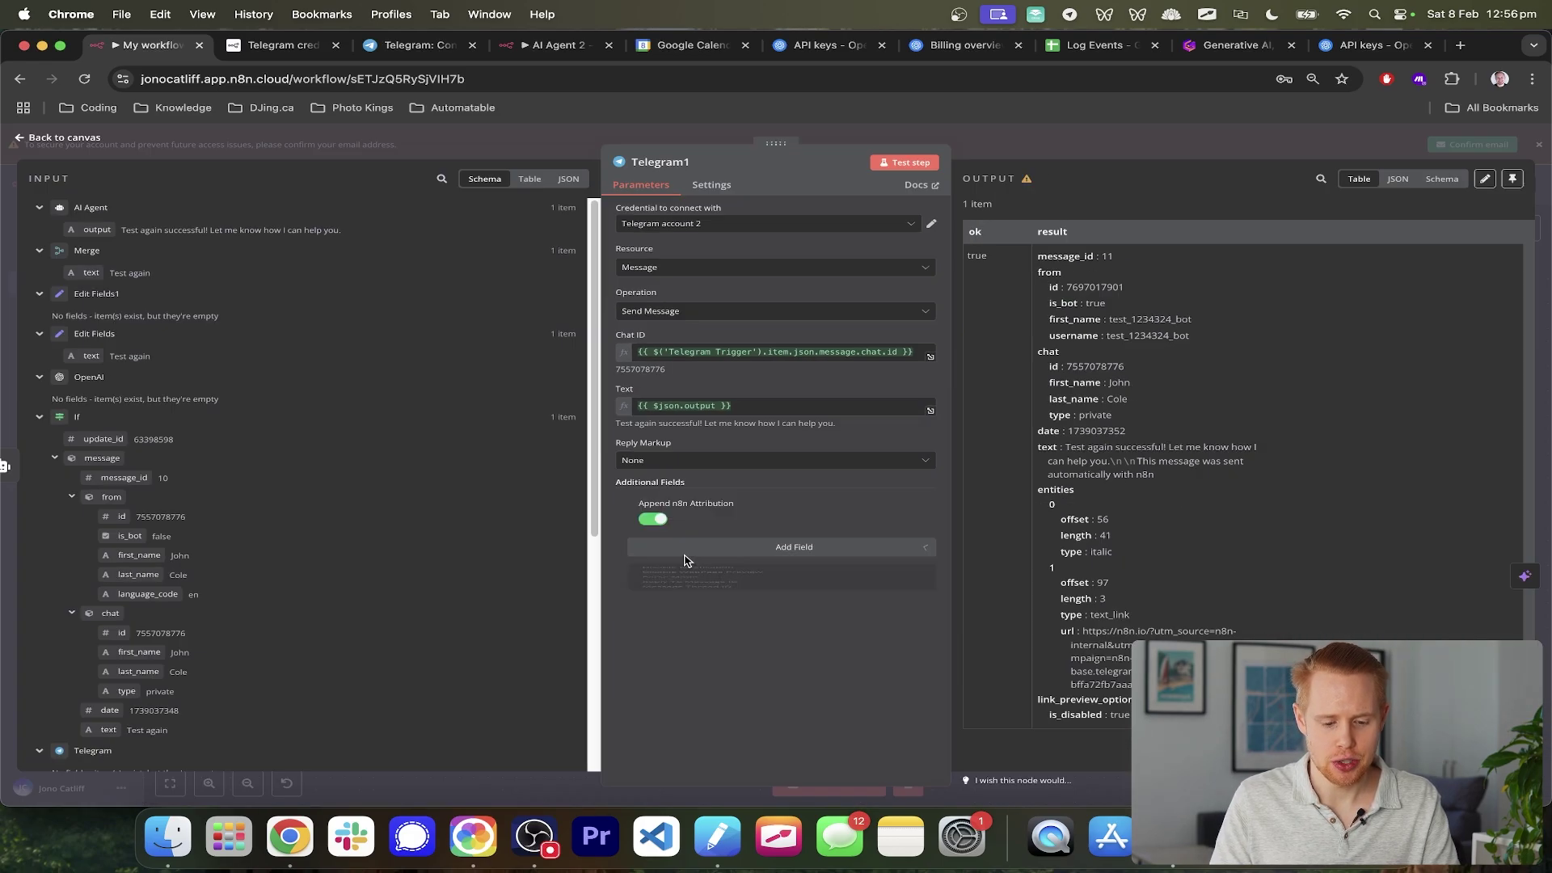
pyautogui.click(651, 518)
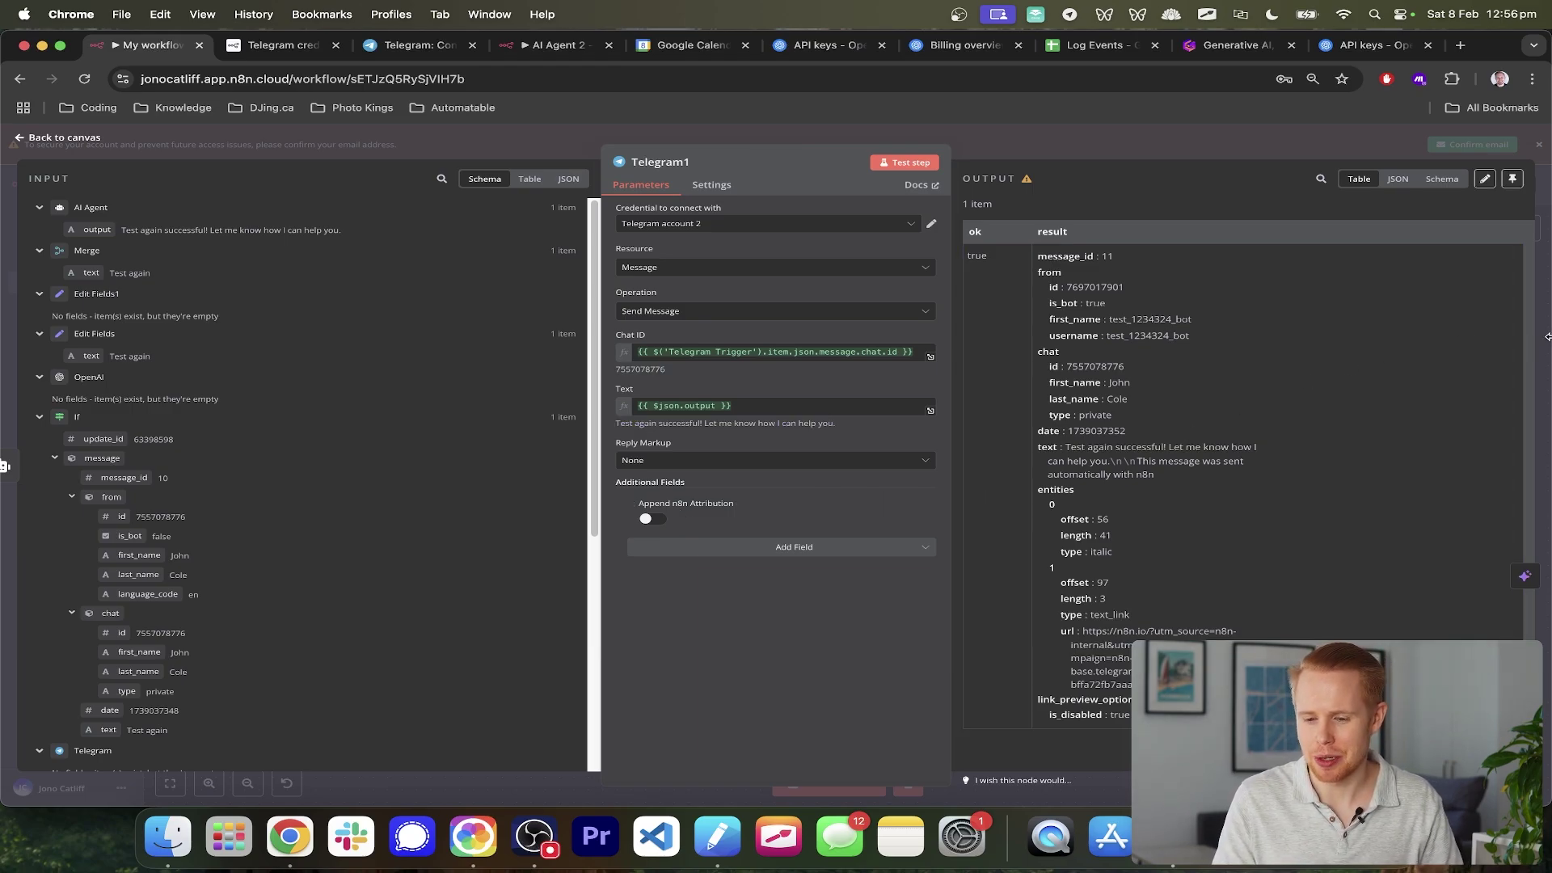
pyautogui.press('Escape')
pyautogui.hscroll(-4, 1005, 394)
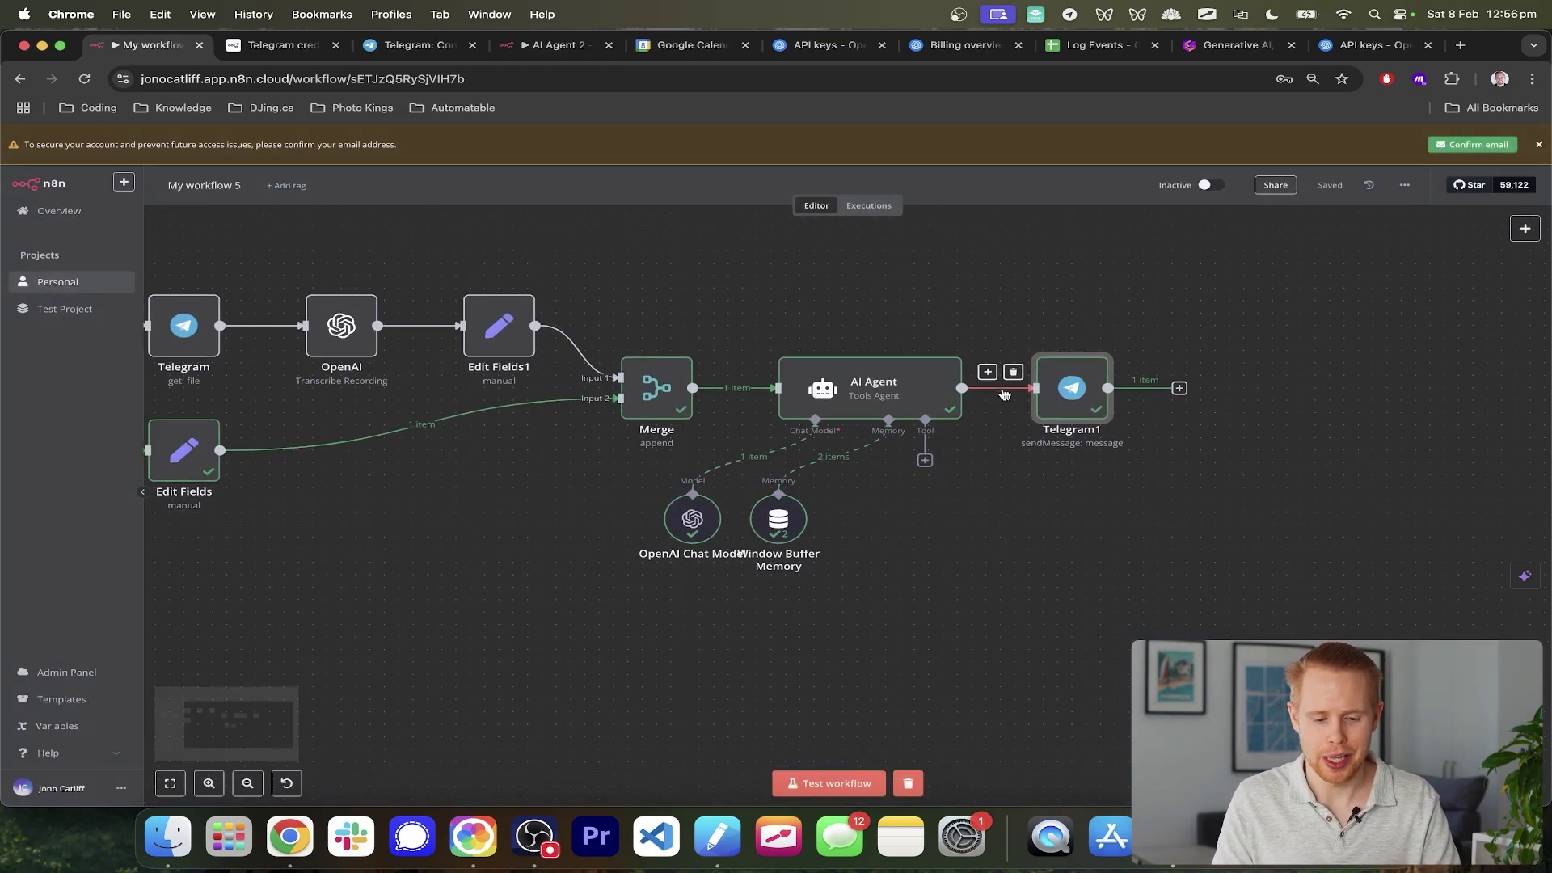
pyautogui.hscroll(-5, 1005, 393)
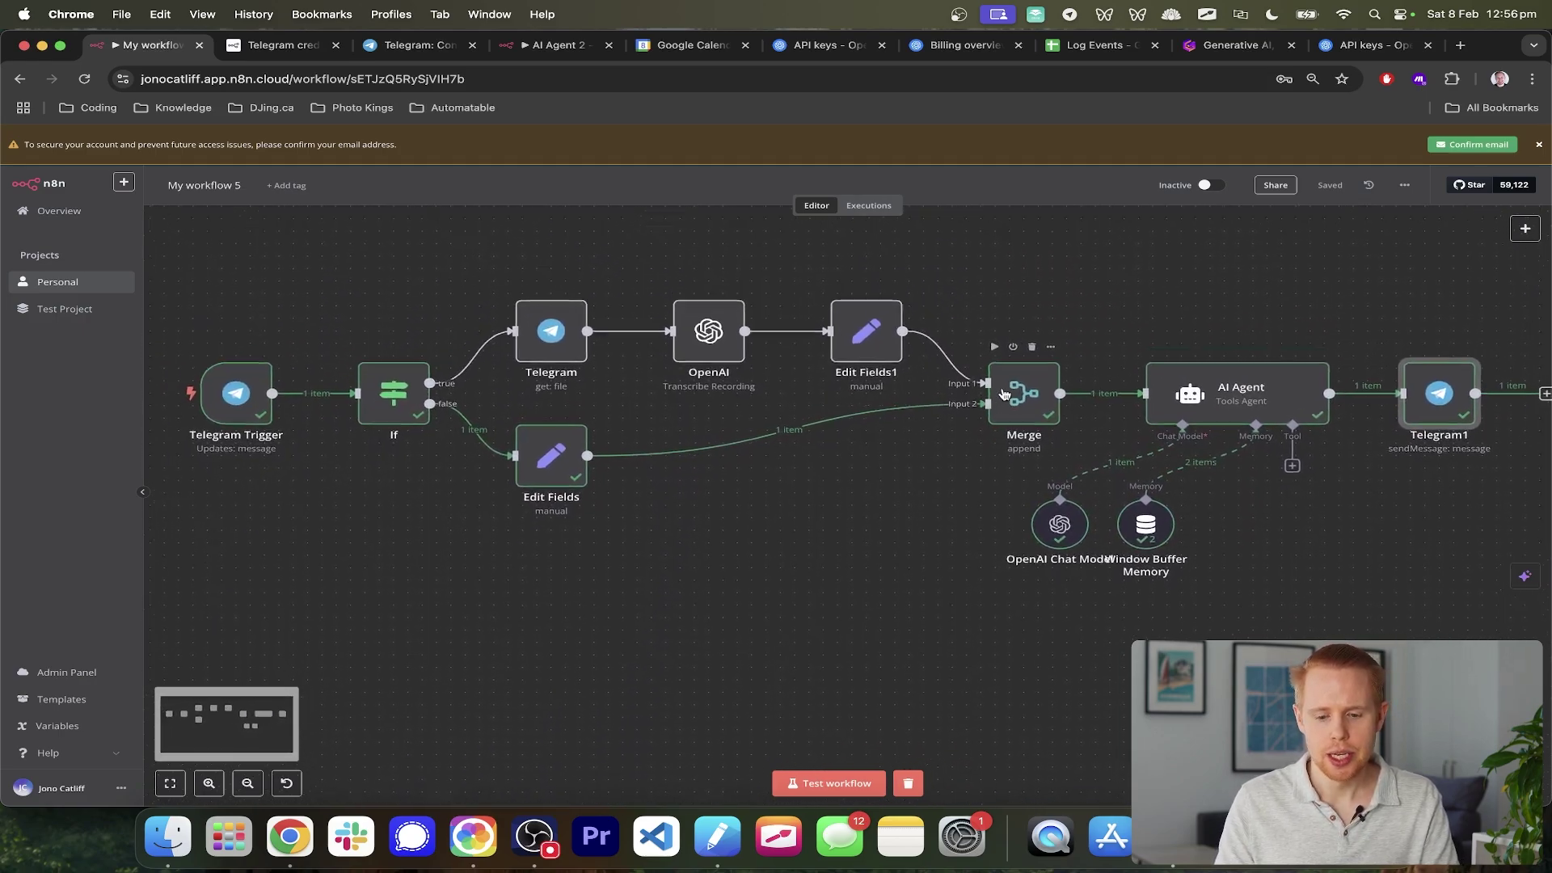
pyautogui.hscroll(1, 1132, 413)
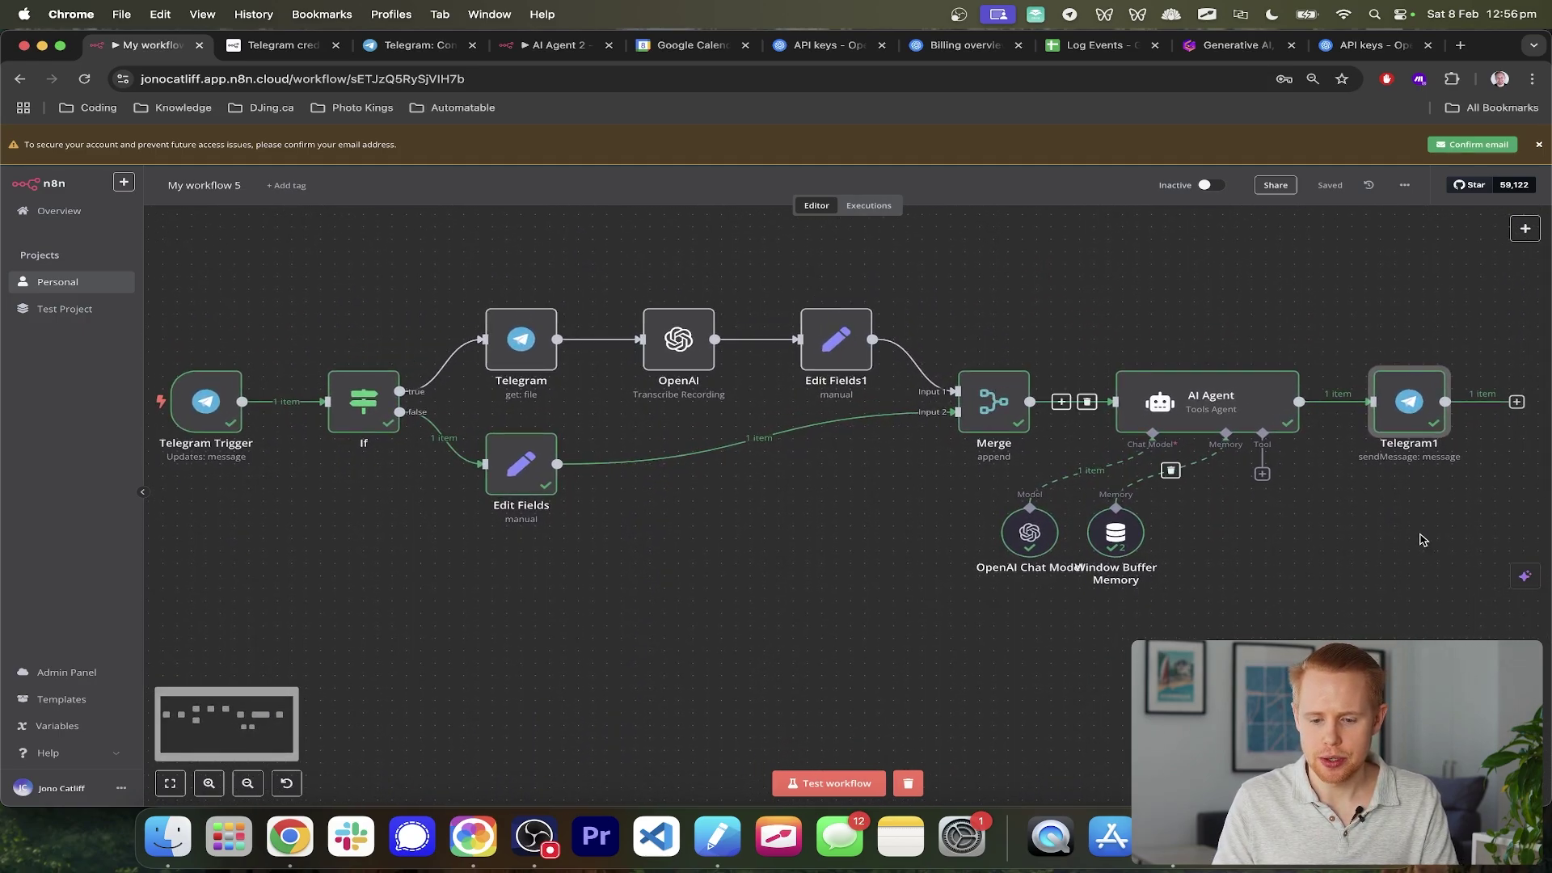
pyautogui.hscroll(10, 1202, 444)
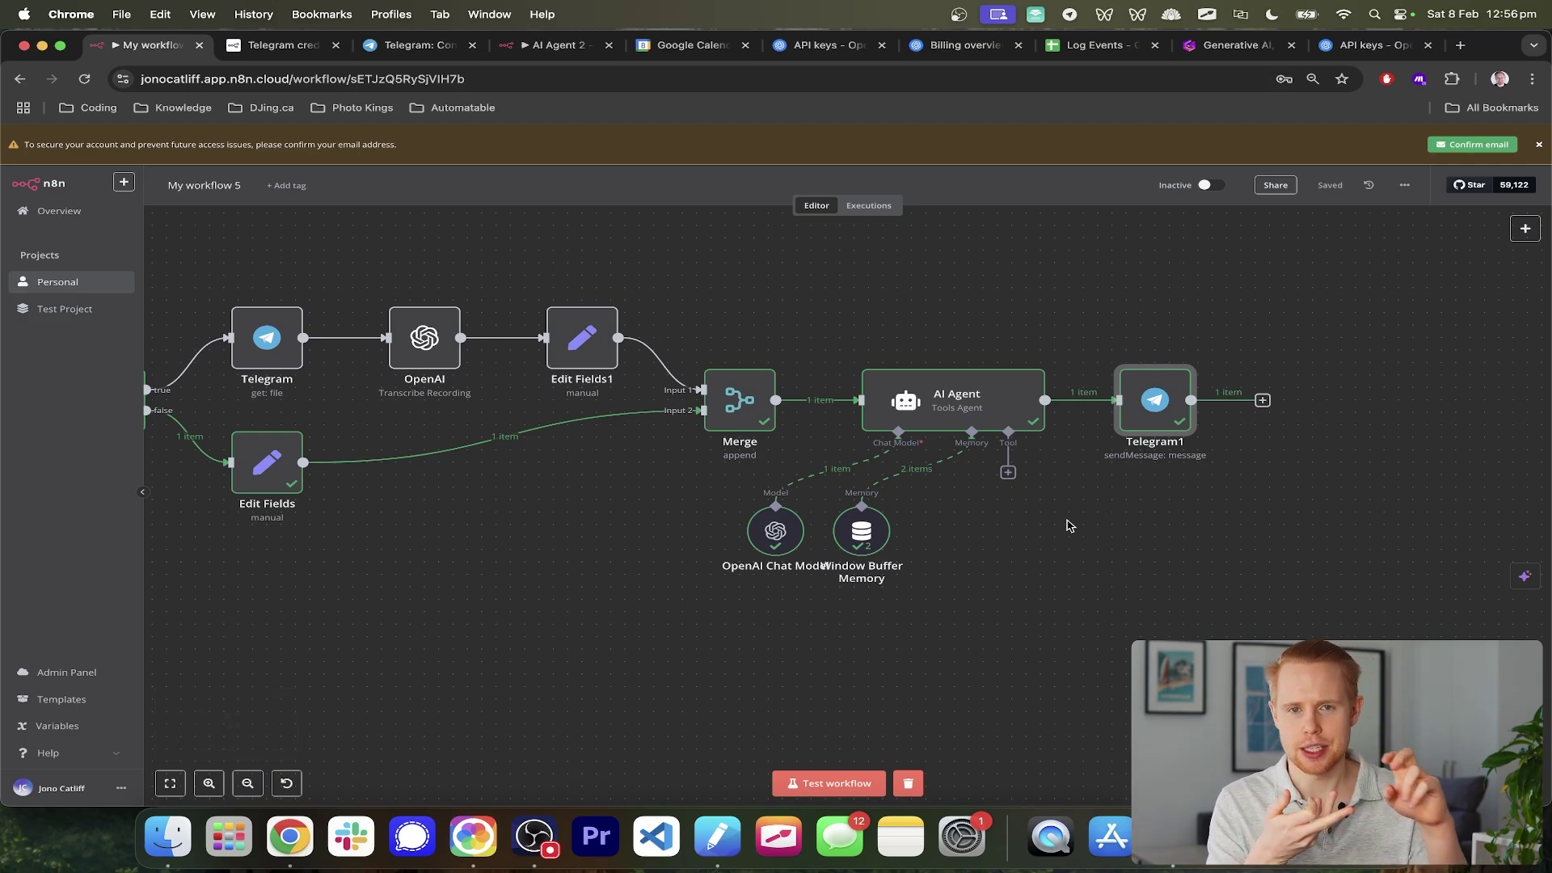
pyautogui.doubleClick(939, 415)
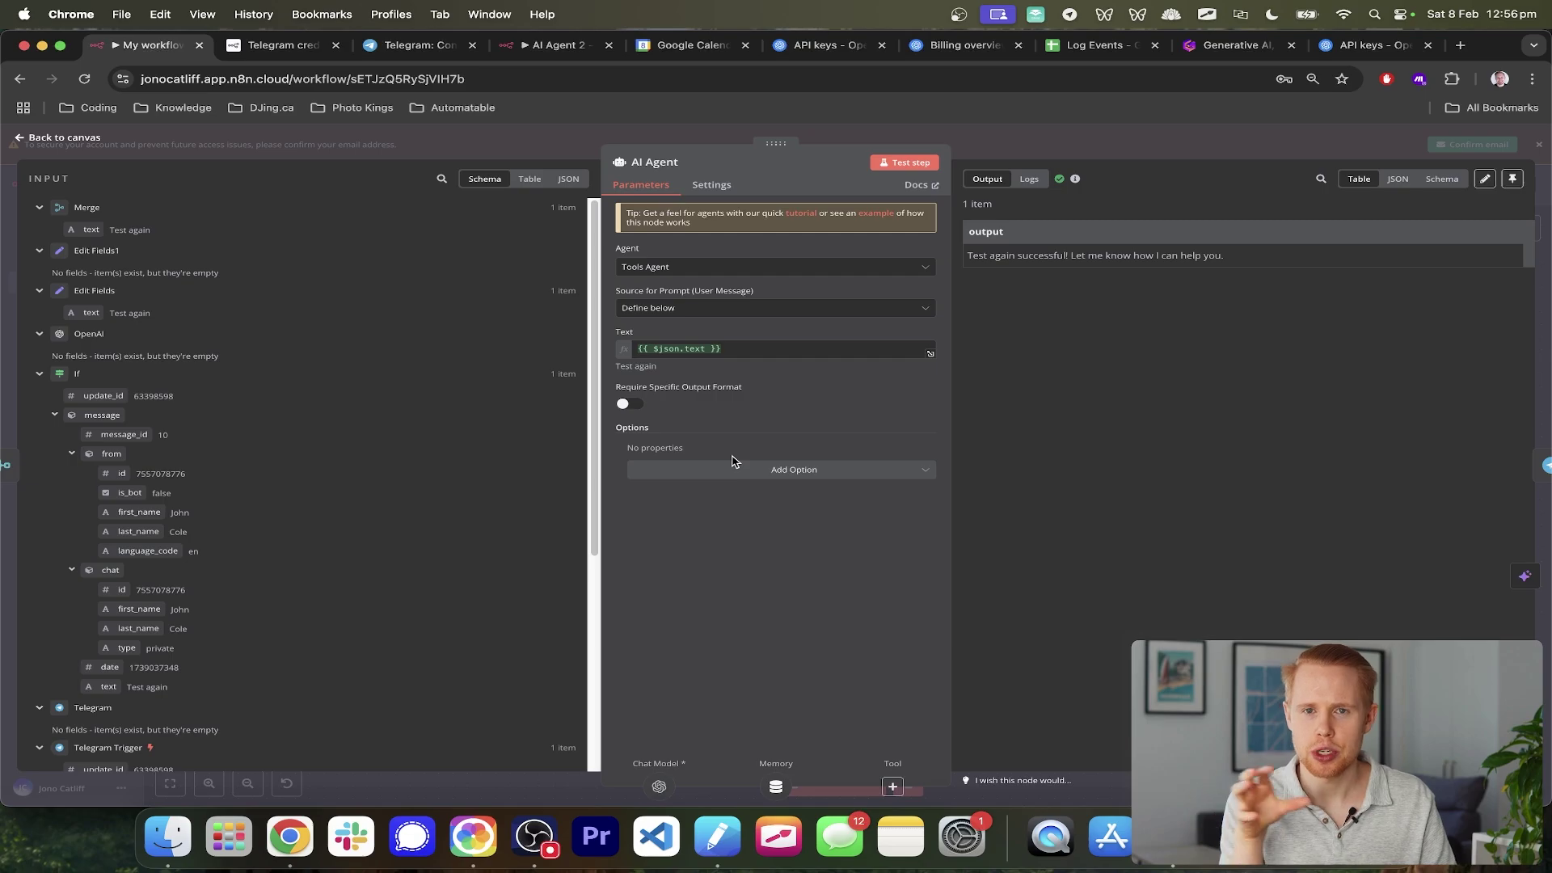
pyautogui.click(1540, 194)
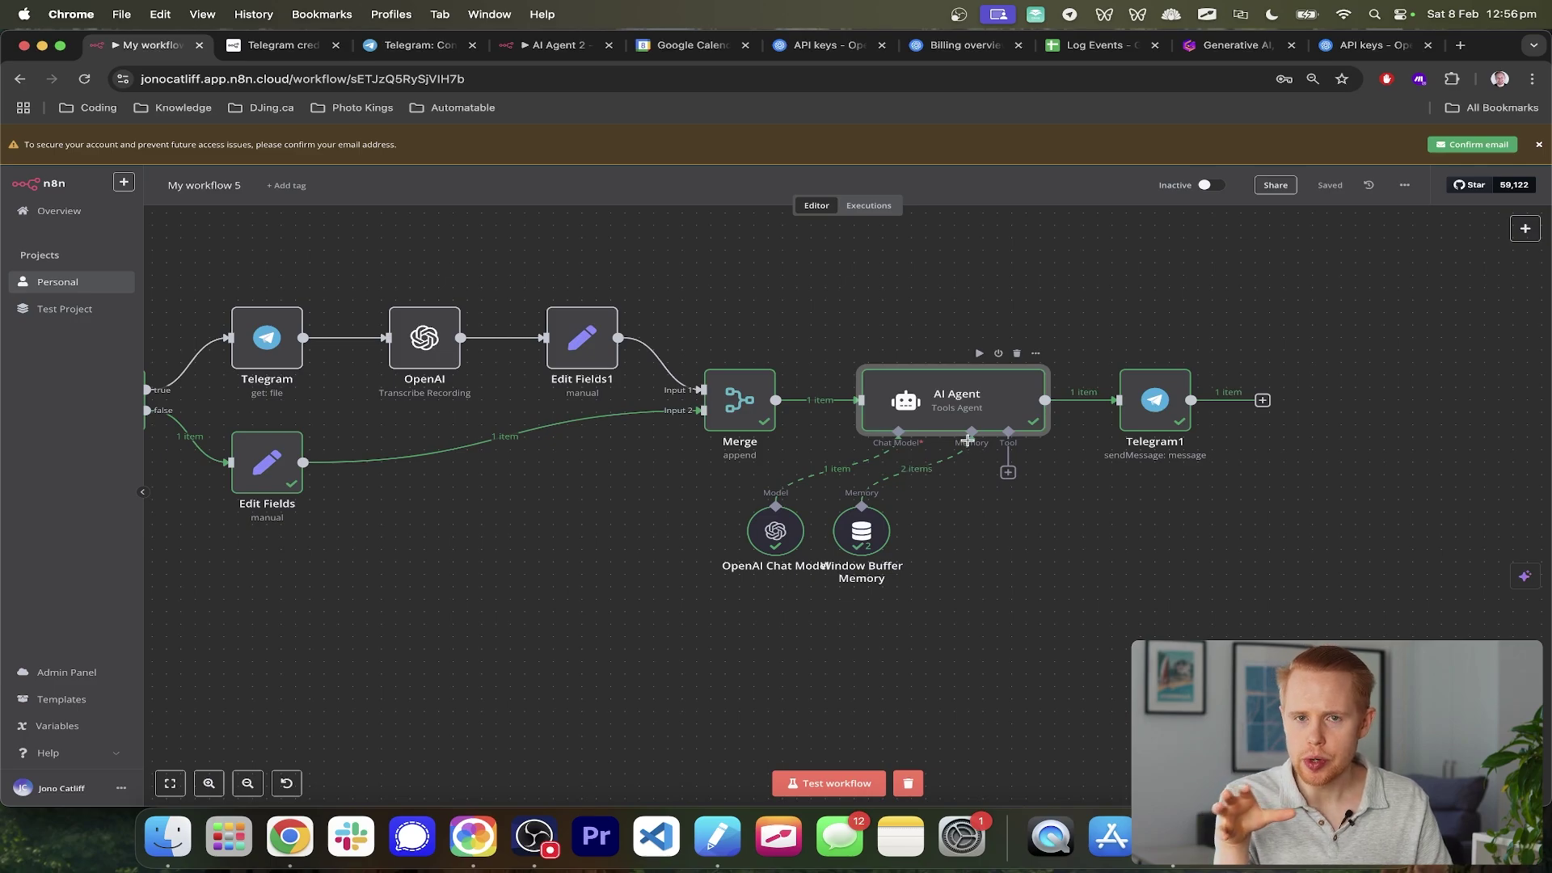
# - Add a Google Calendar Tool to the AI Agent
pyautogui.click(1008, 472)
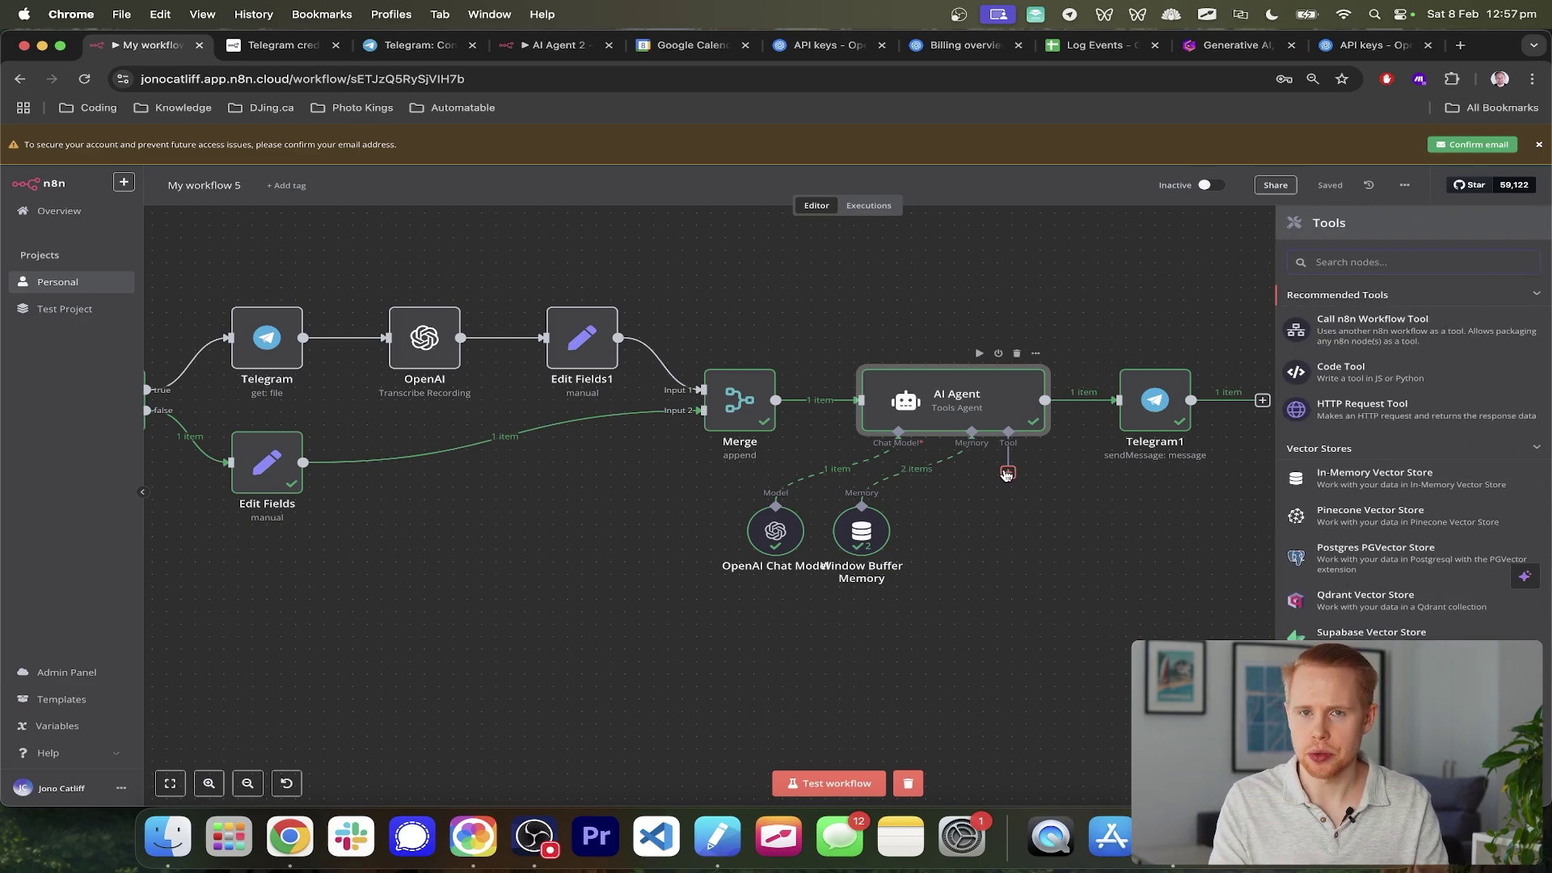
pyautogui.write('google calendar')
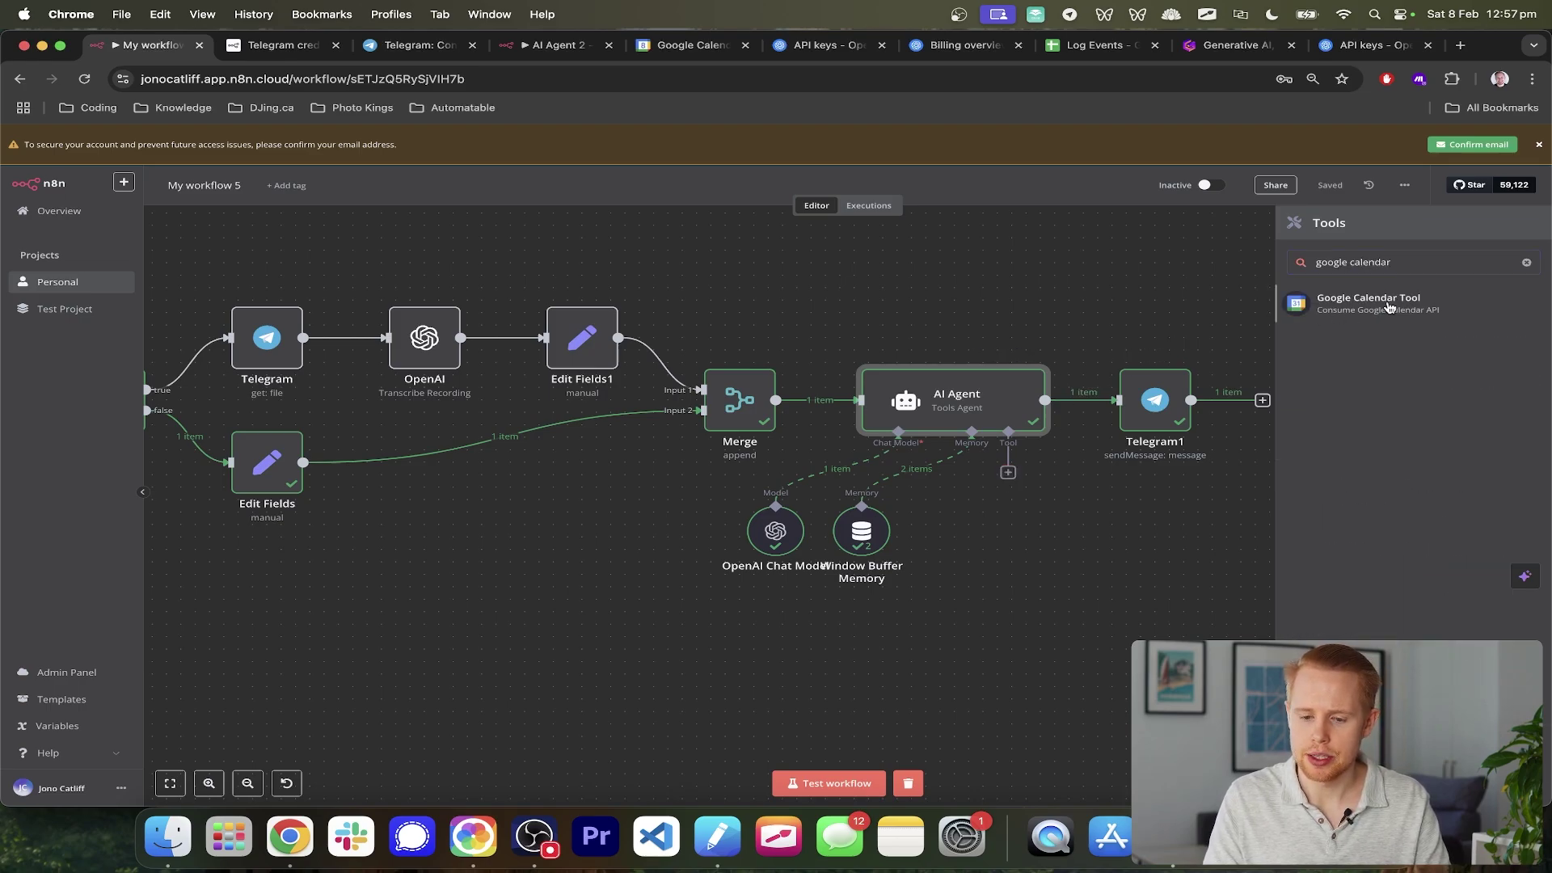
pyautogui.click(1384, 306)
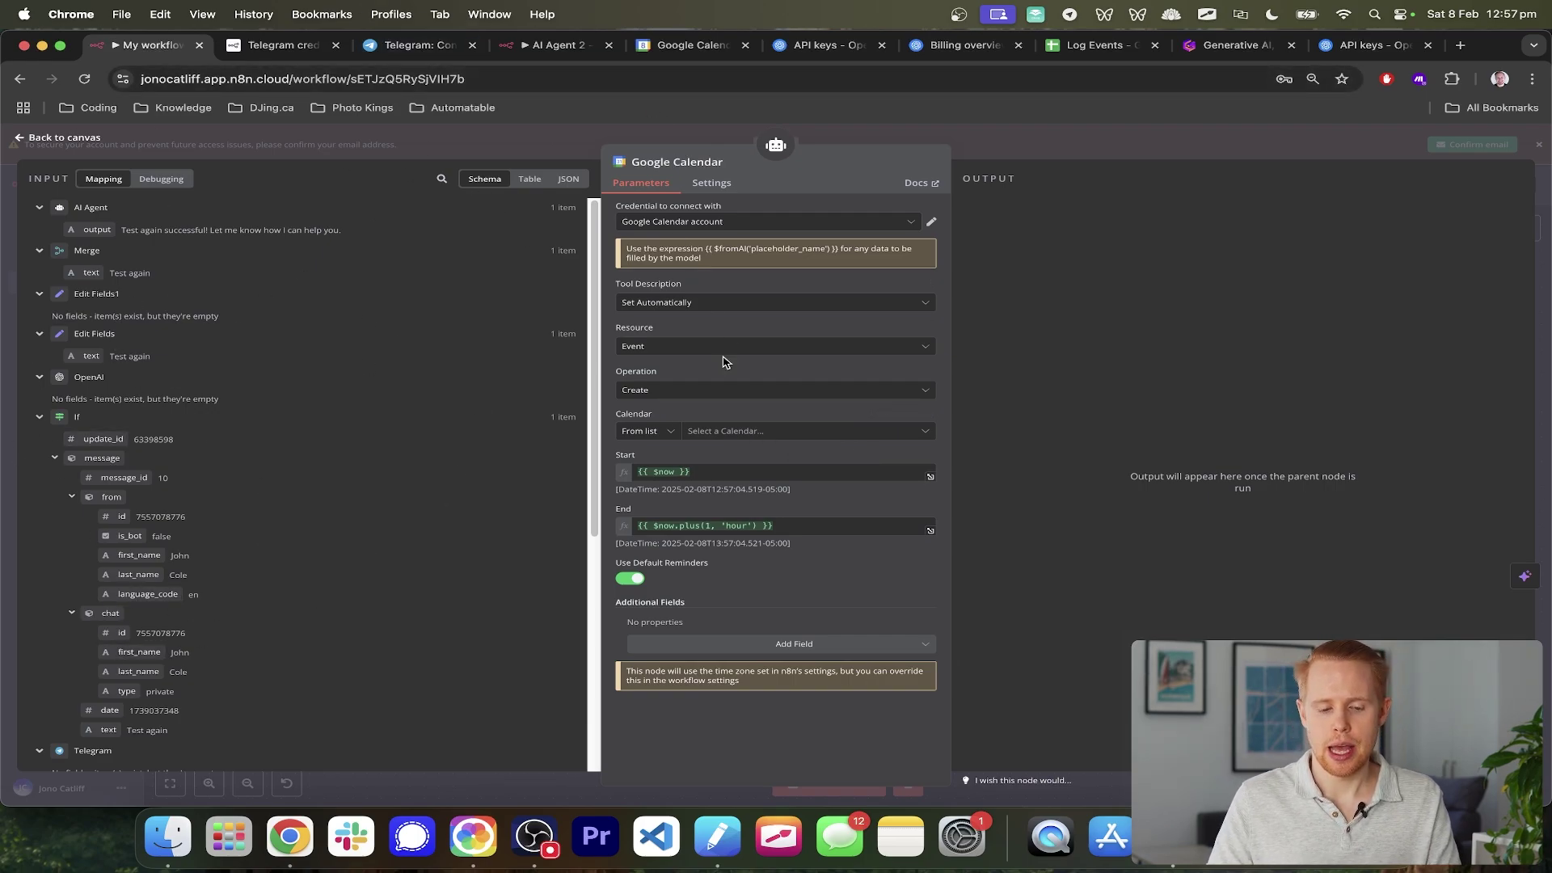
pyautogui.scroll(3, 724, 361)
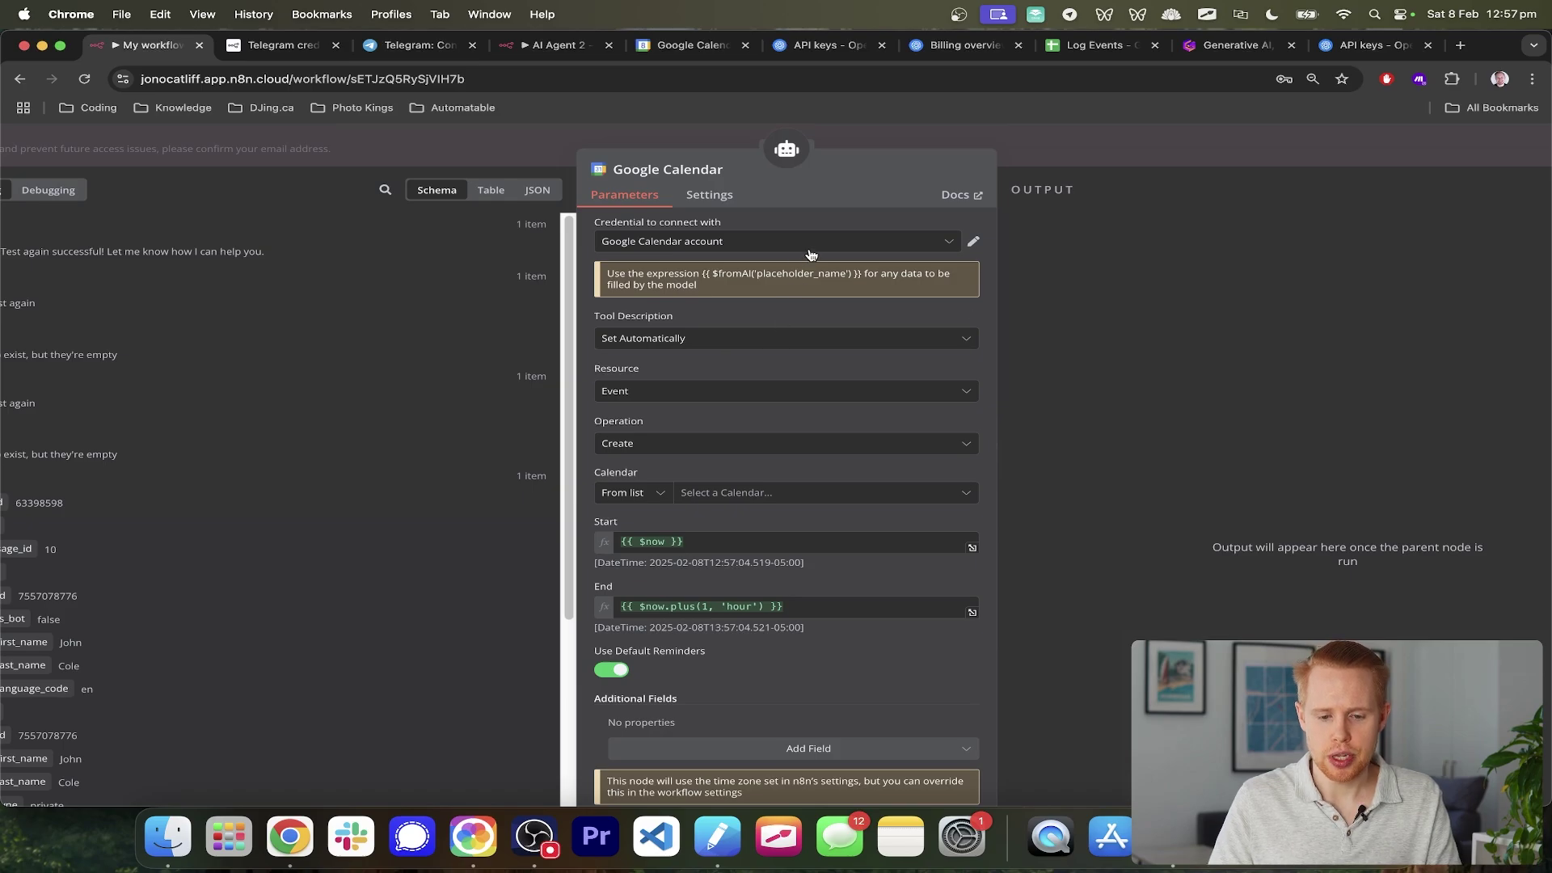
# - Review the Google Calendar credentials and discard a new unconnected credential
pyautogui.click(842, 248)
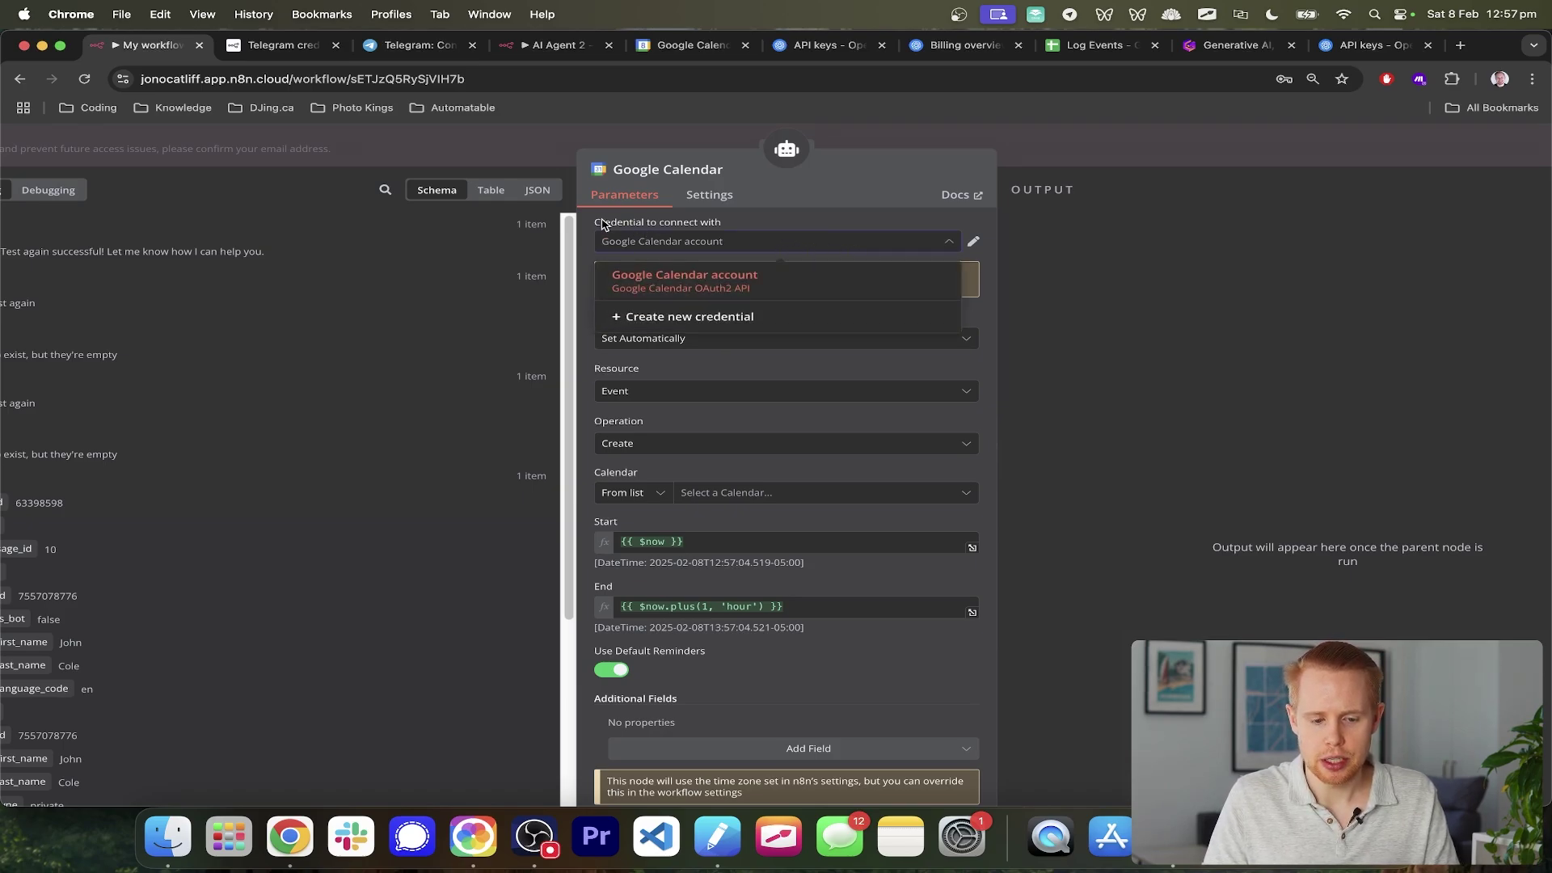
pyautogui.moveTo(594, 224); pyautogui.dragTo(724, 227)
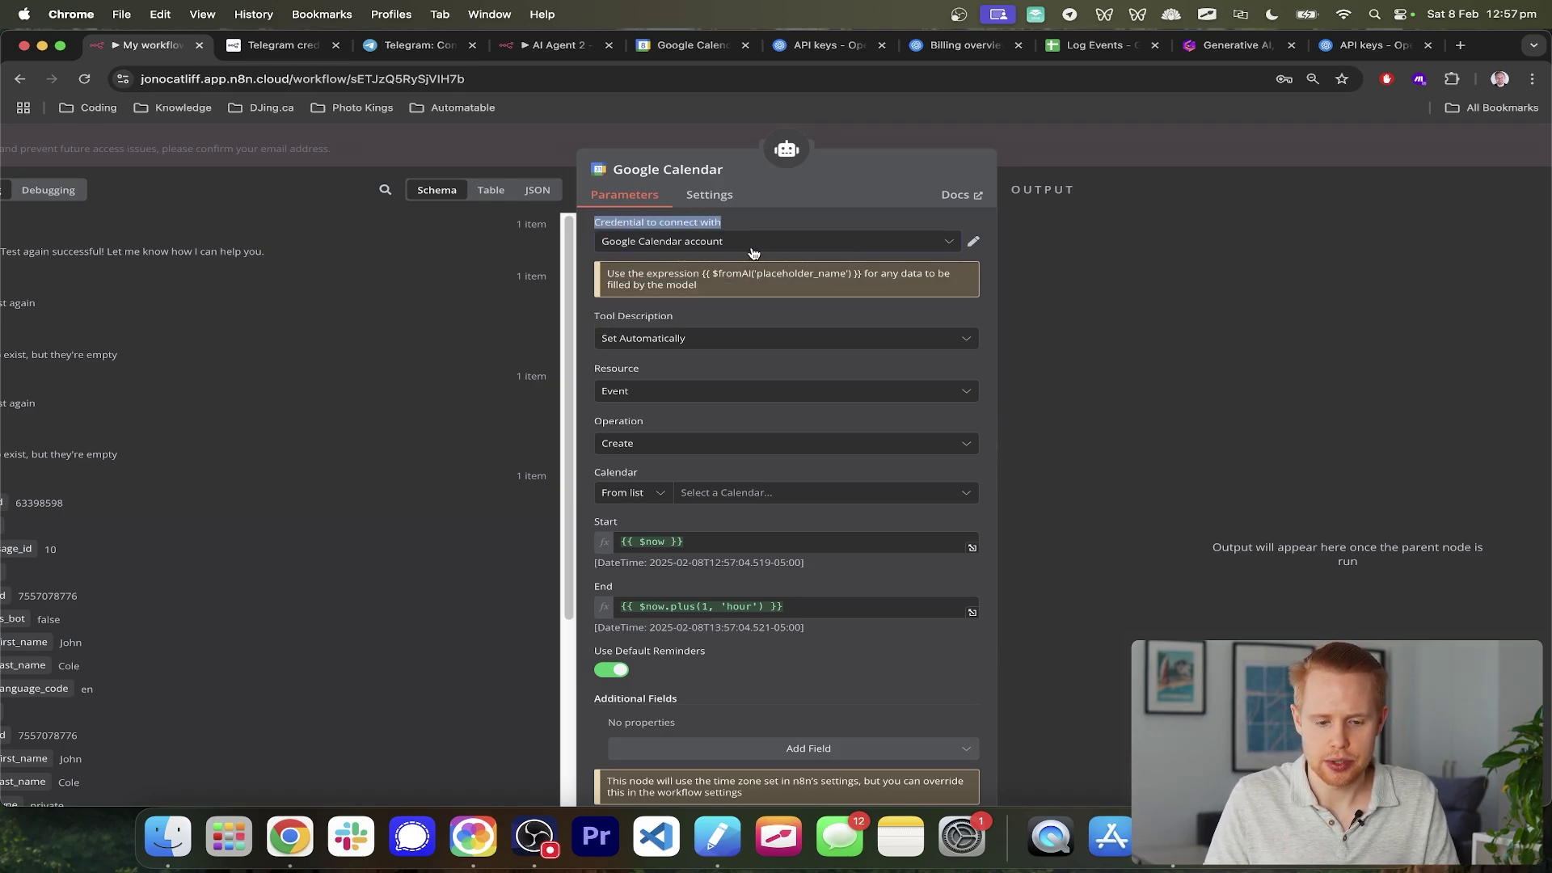
pyautogui.click(749, 247)
pyautogui.click(771, 318)
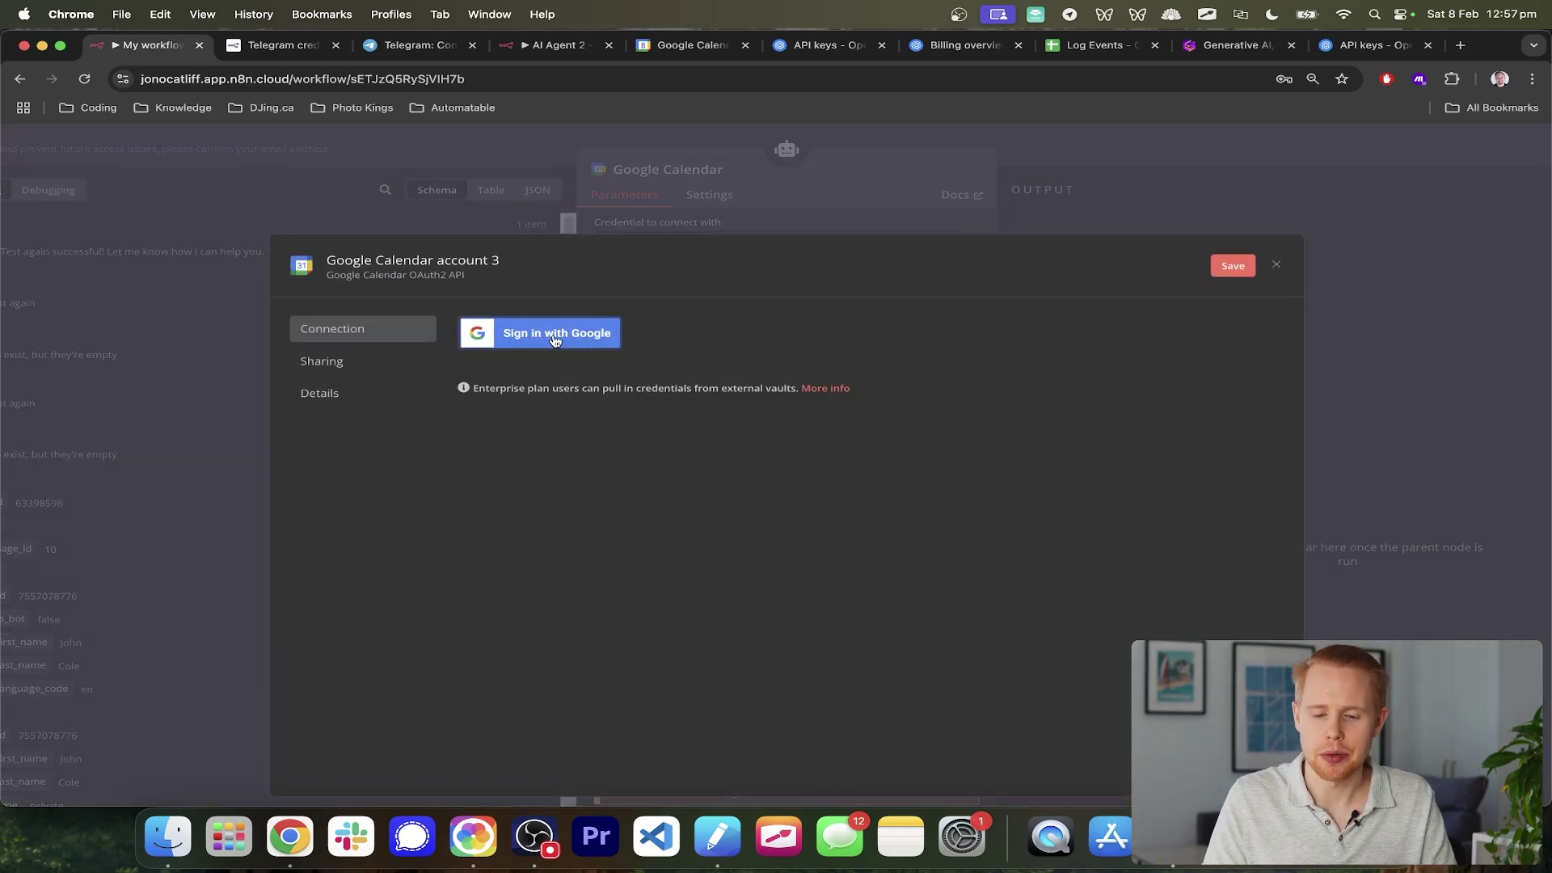
pyautogui.click(1276, 268)
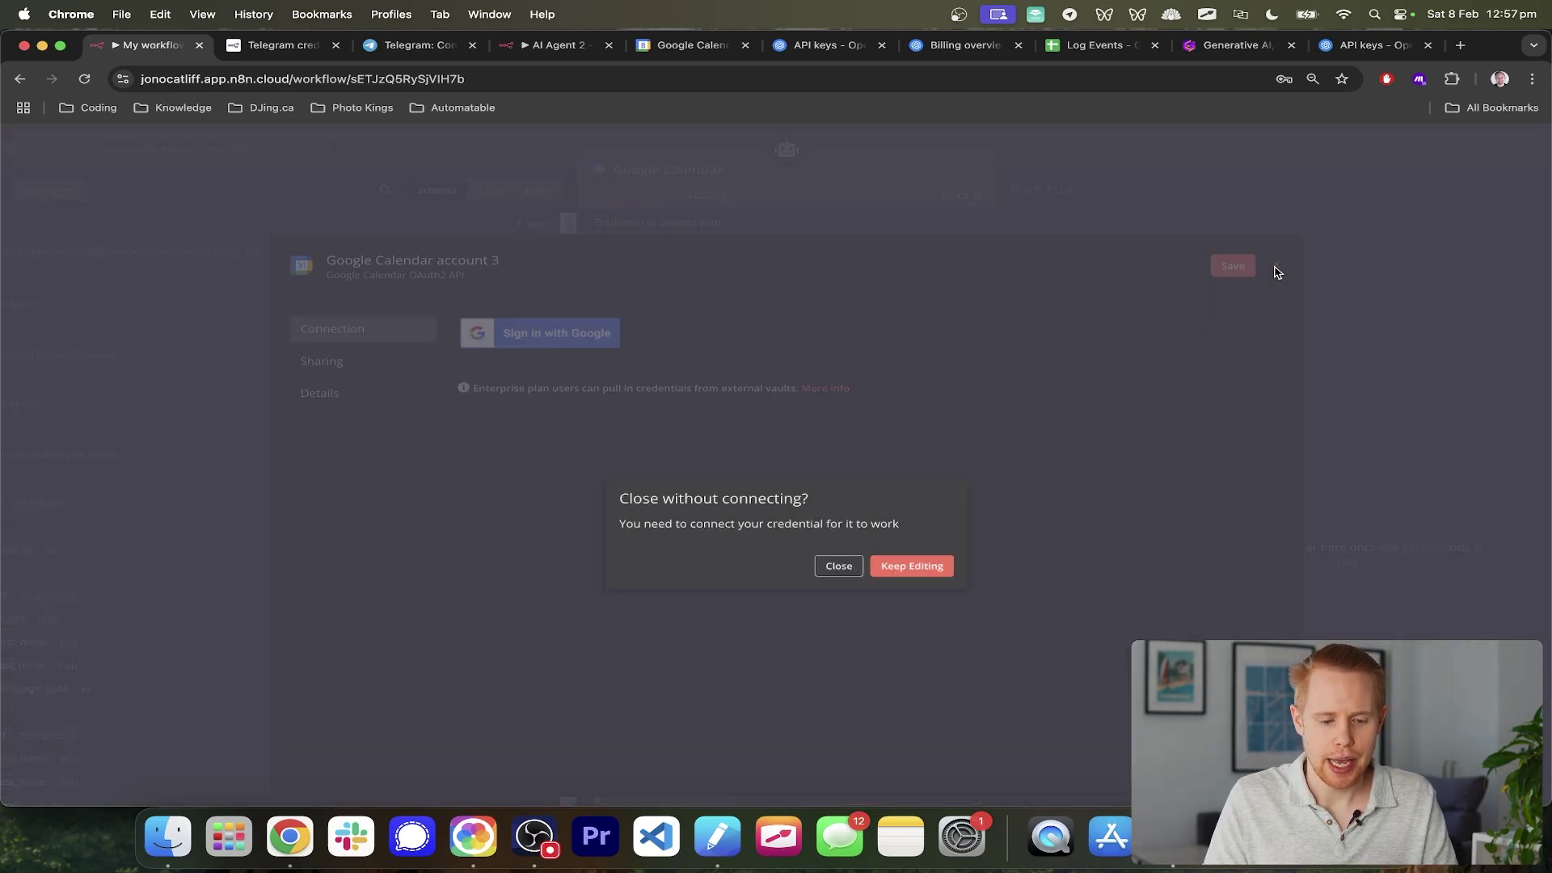
pyautogui.click(840, 566)
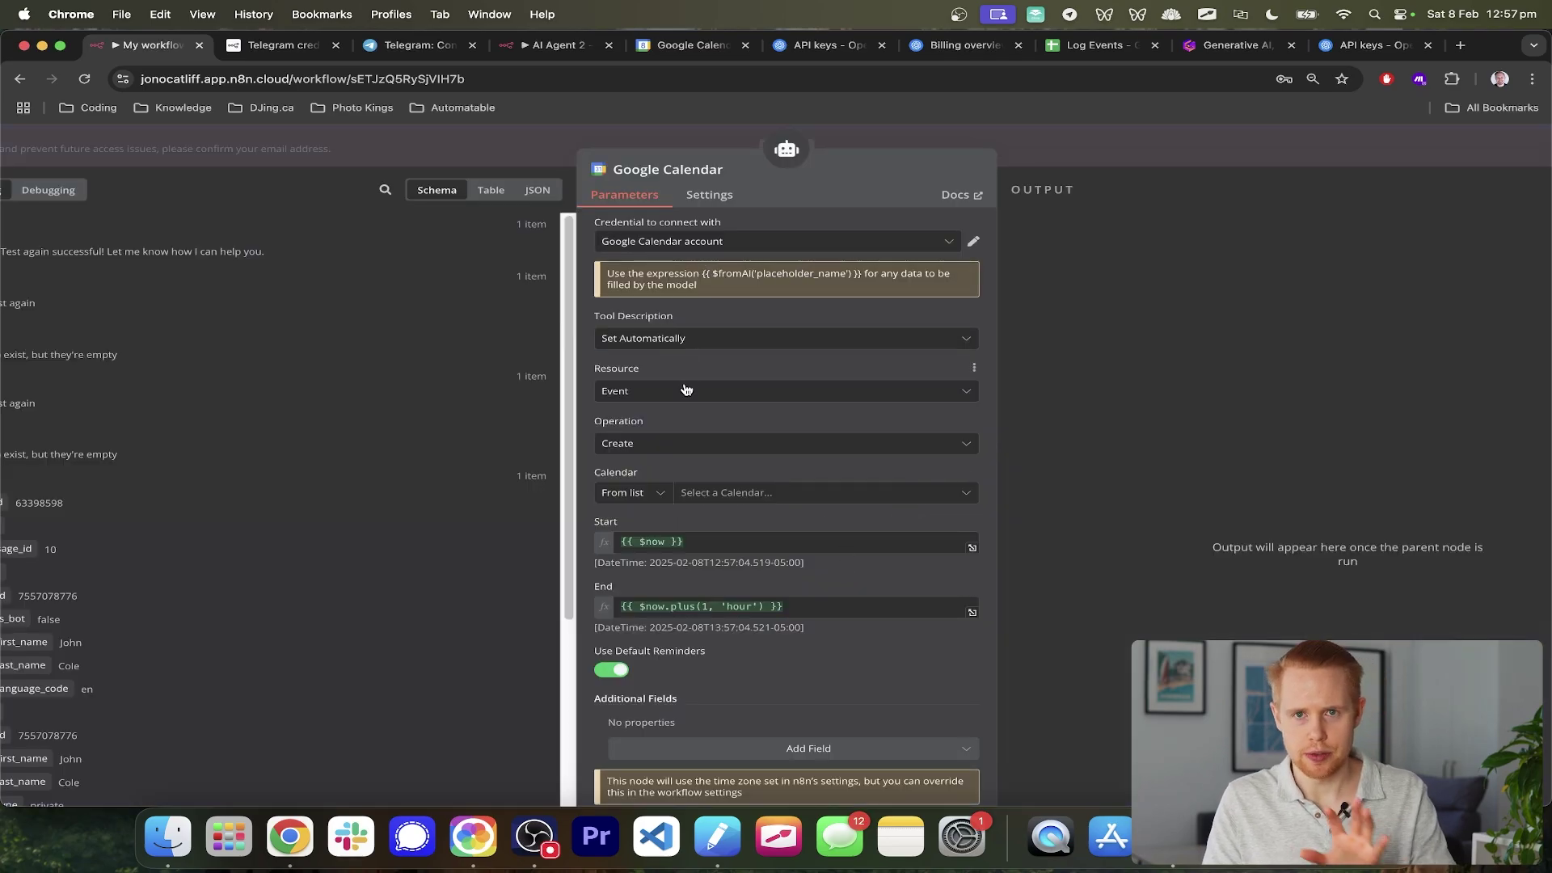
pyautogui.scroll(2, 681, 401)
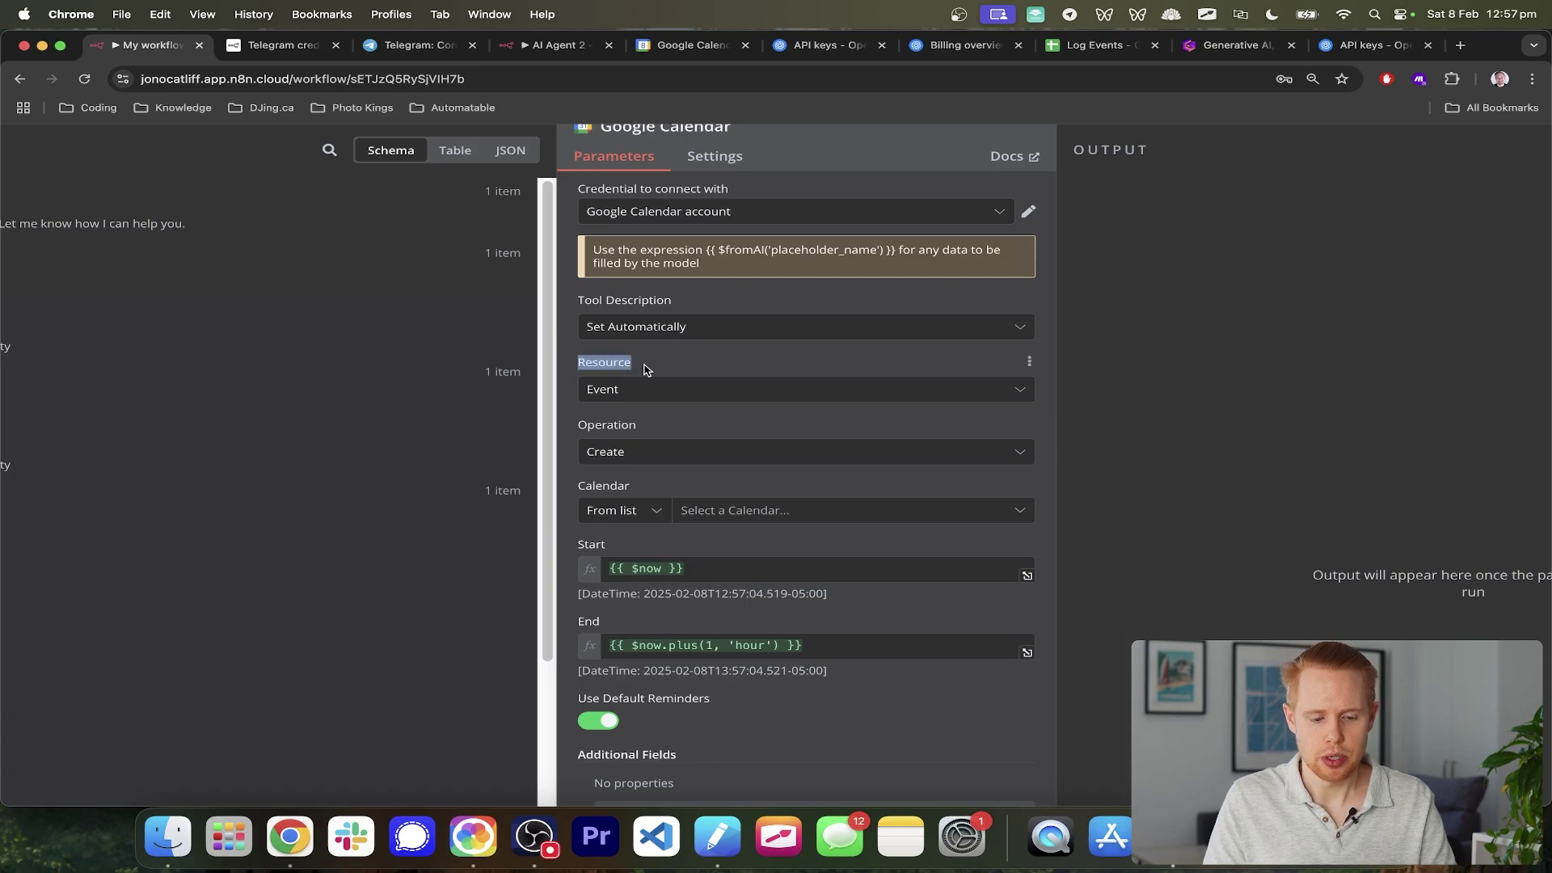
# - Keep Resource Event and Operation Create, choose the AI Agent calendar, then view Google Calendar
pyautogui.click(637, 391)
pyautogui.click(658, 352)
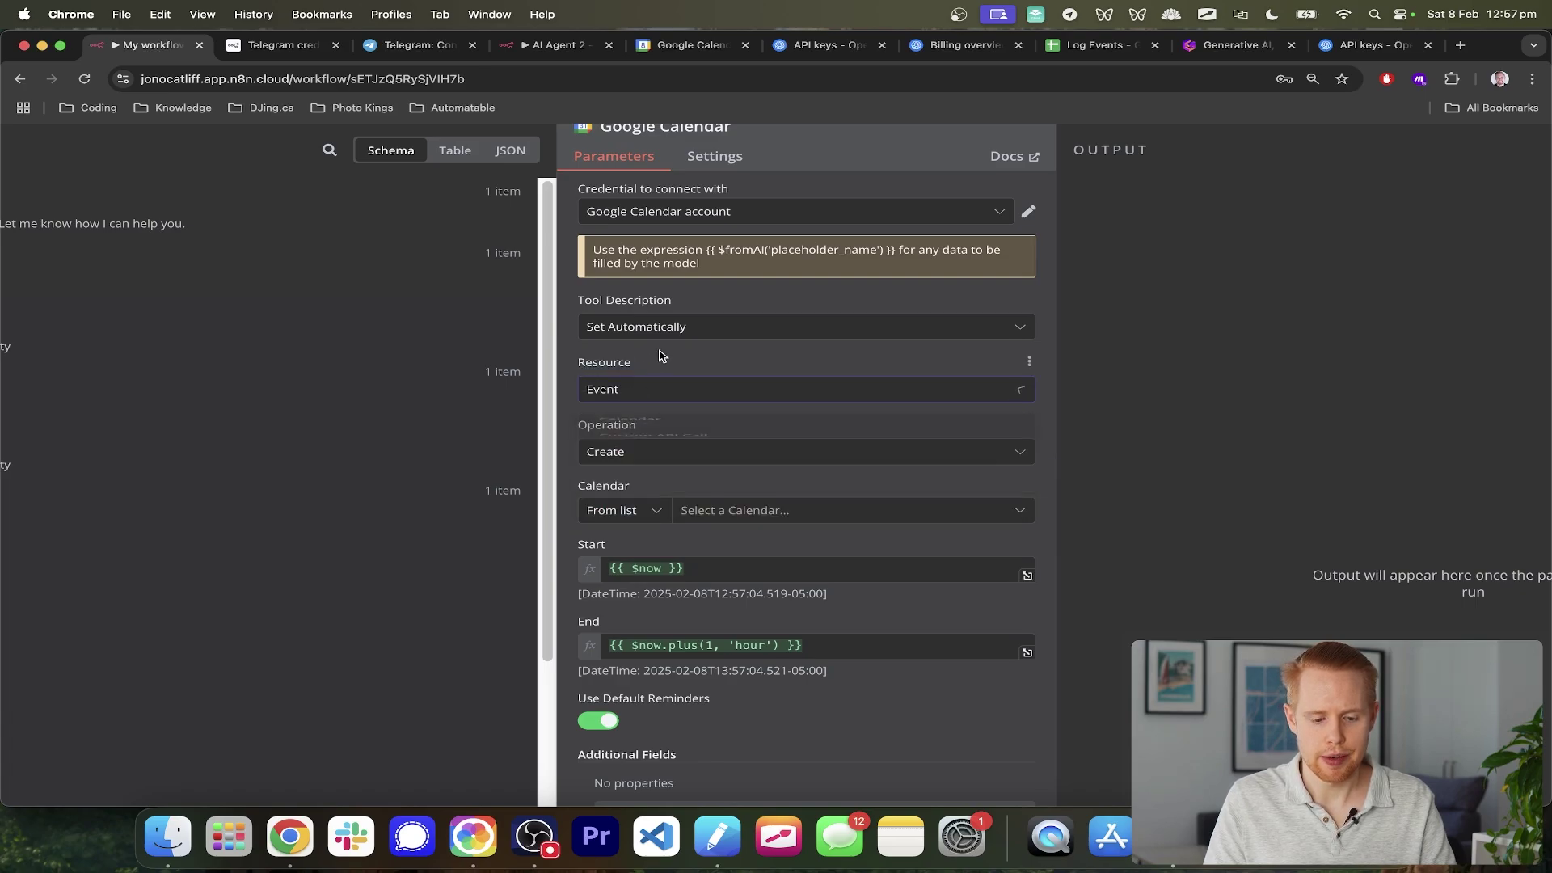
pyautogui.click(646, 452)
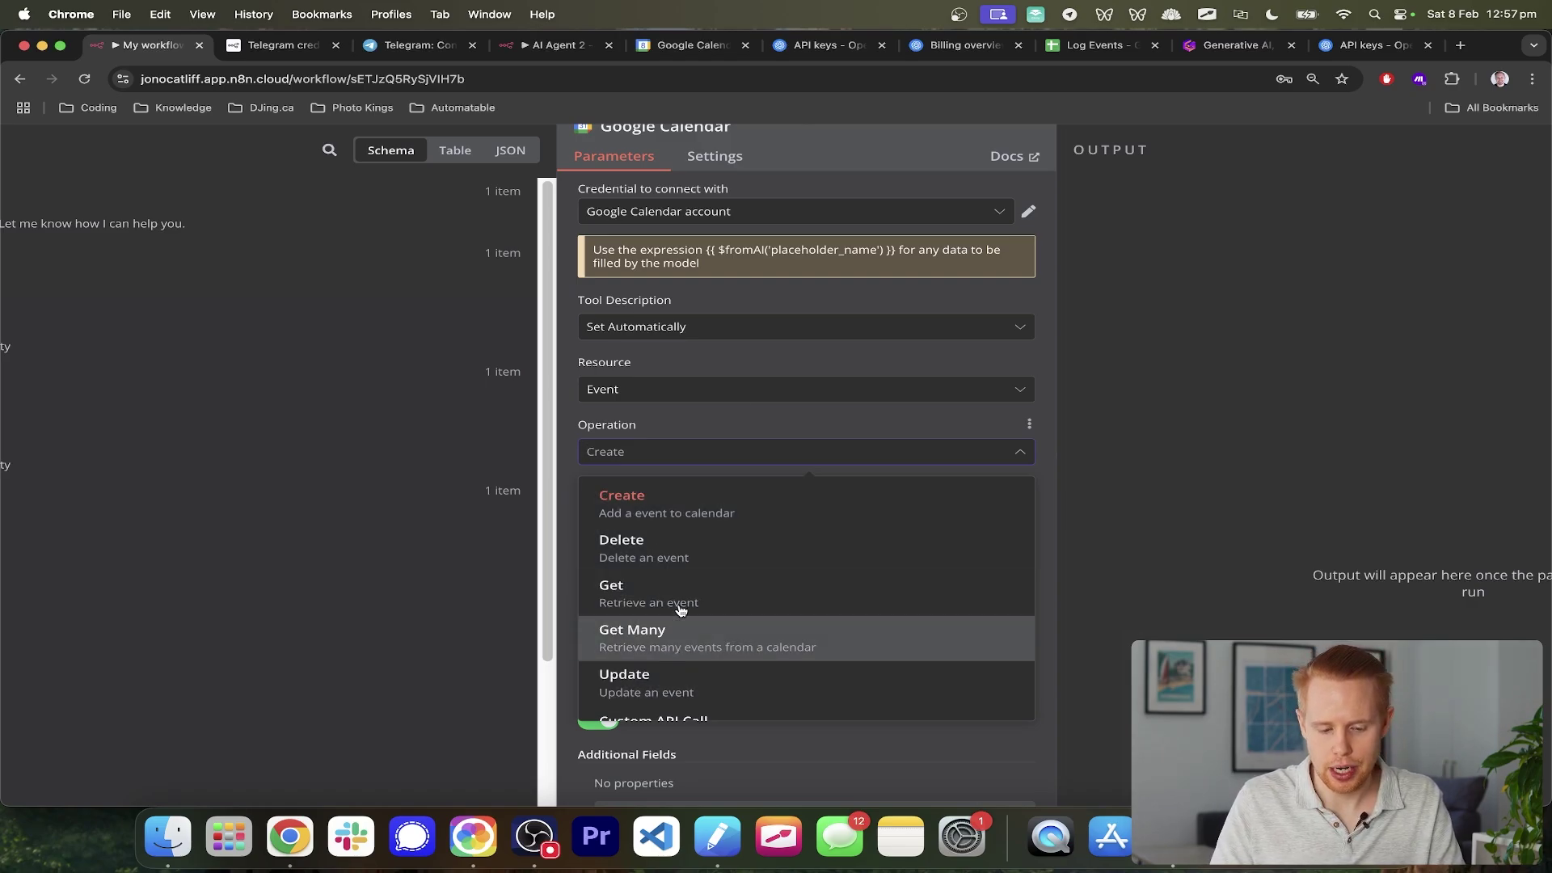
pyautogui.click(737, 405)
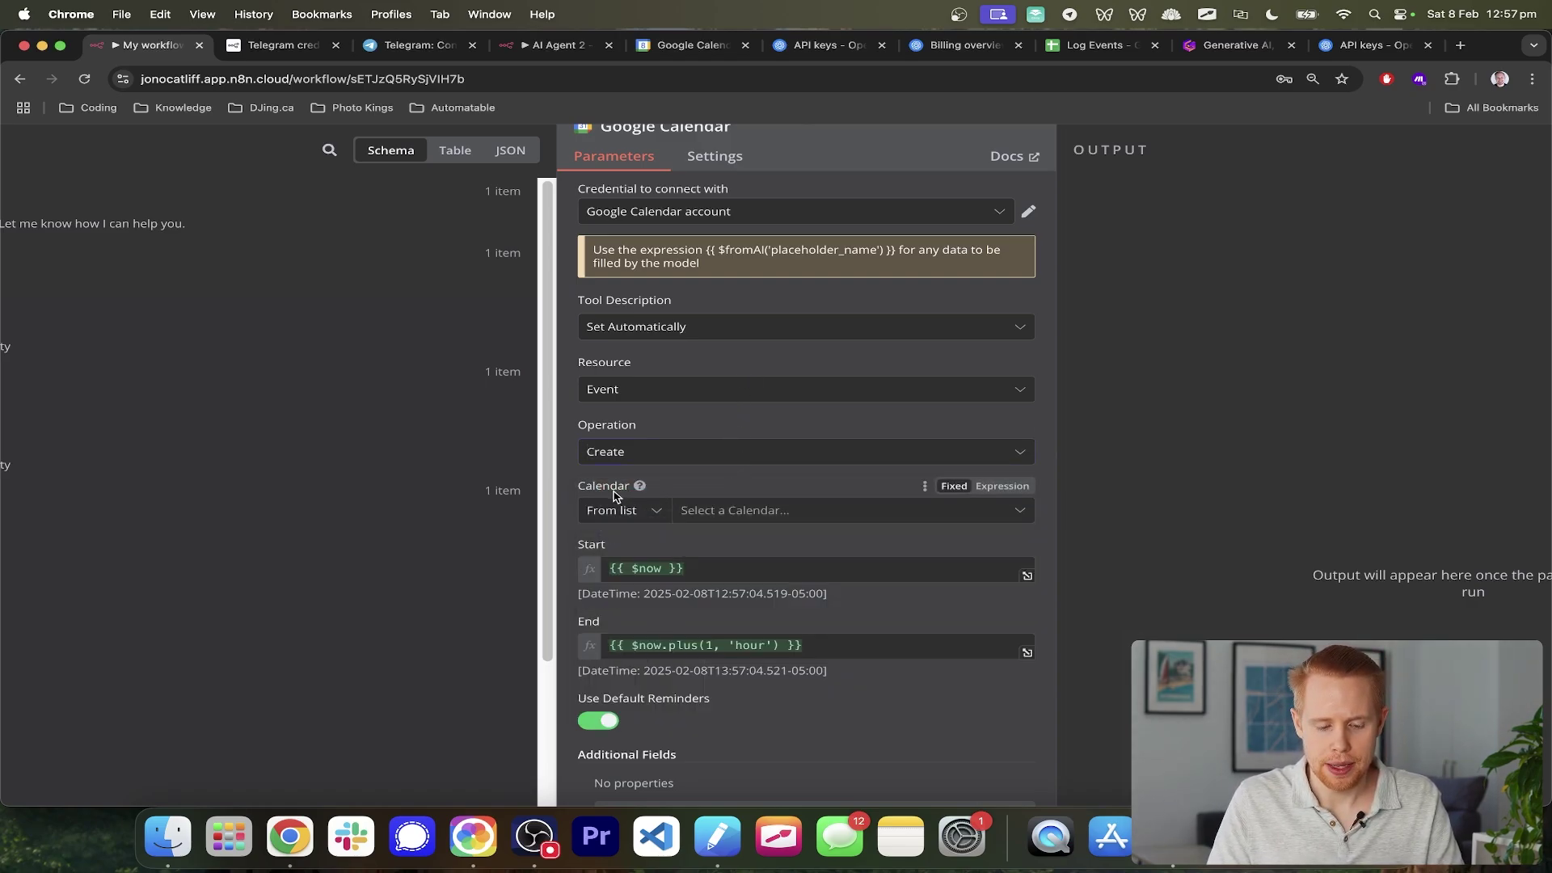
pyautogui.moveTo(580, 489); pyautogui.dragTo(630, 488)
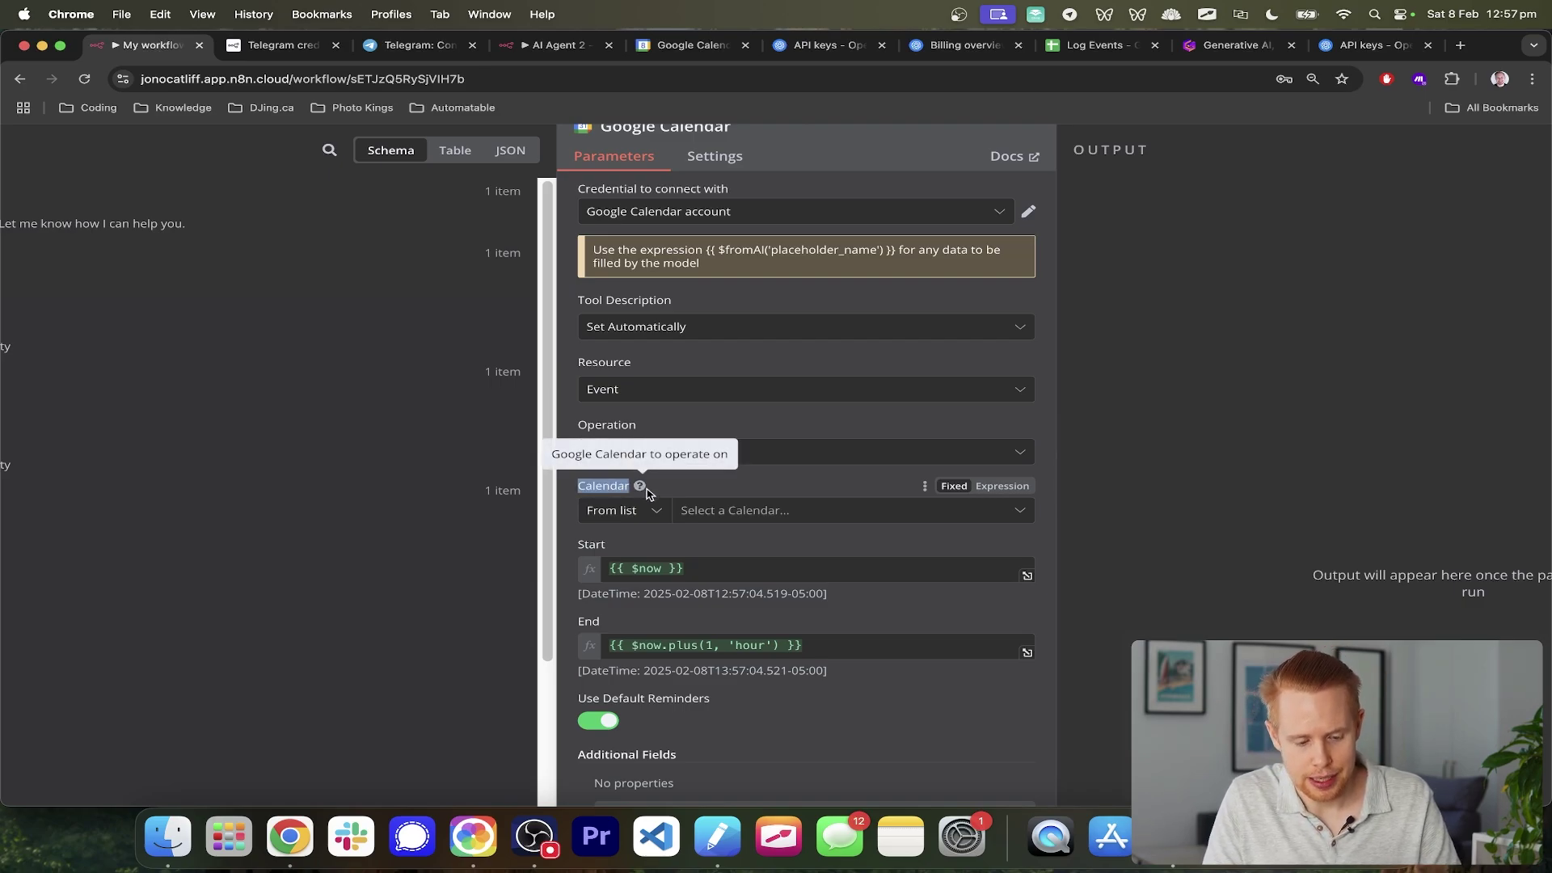
pyautogui.click(774, 512)
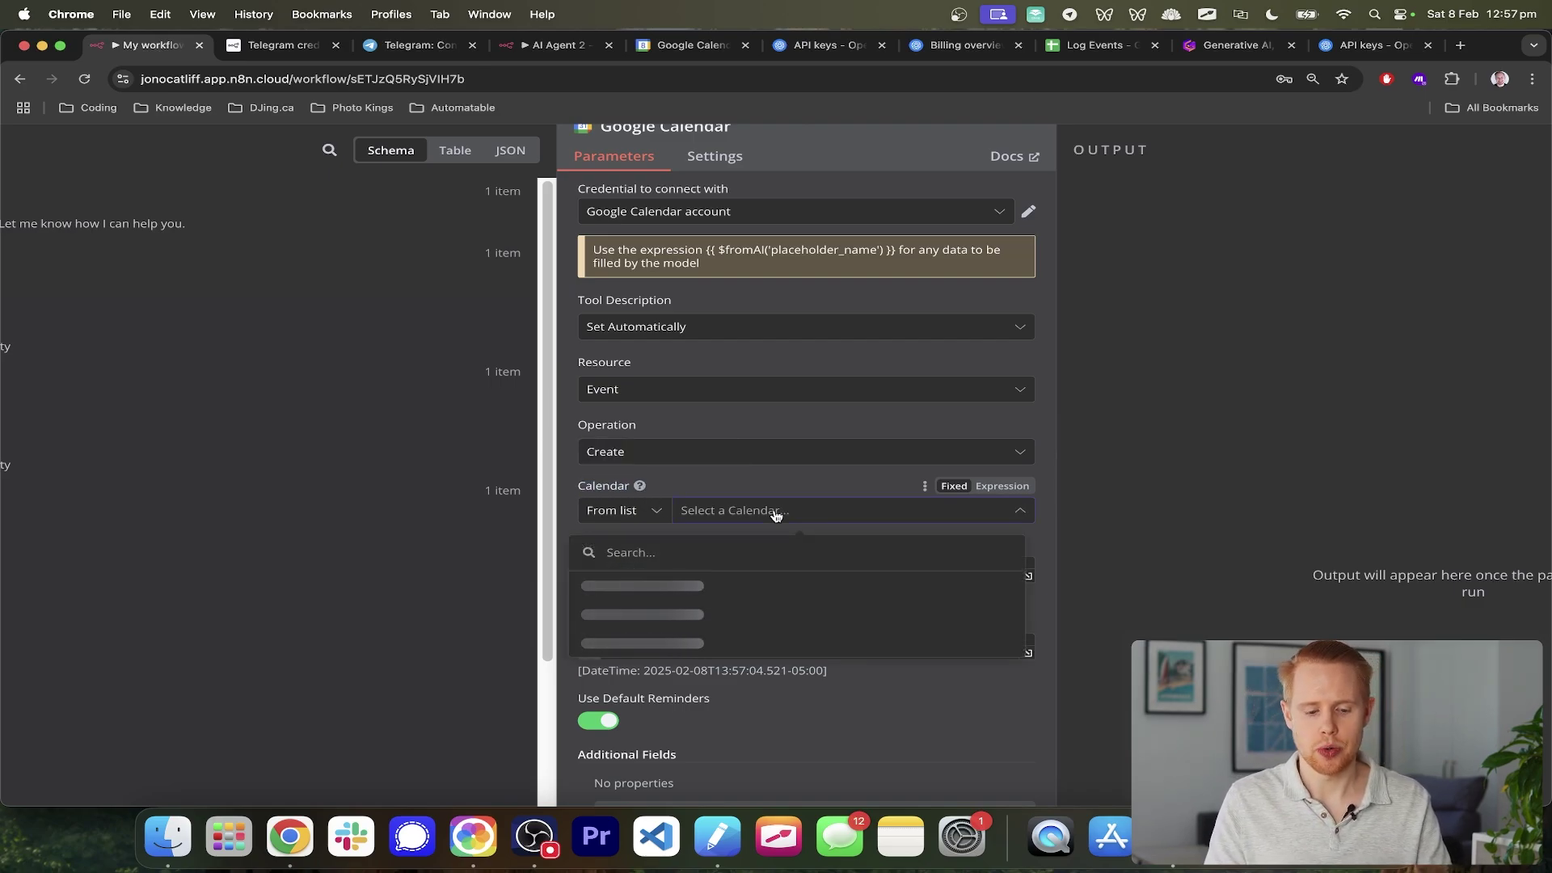
pyautogui.click(683, 588)
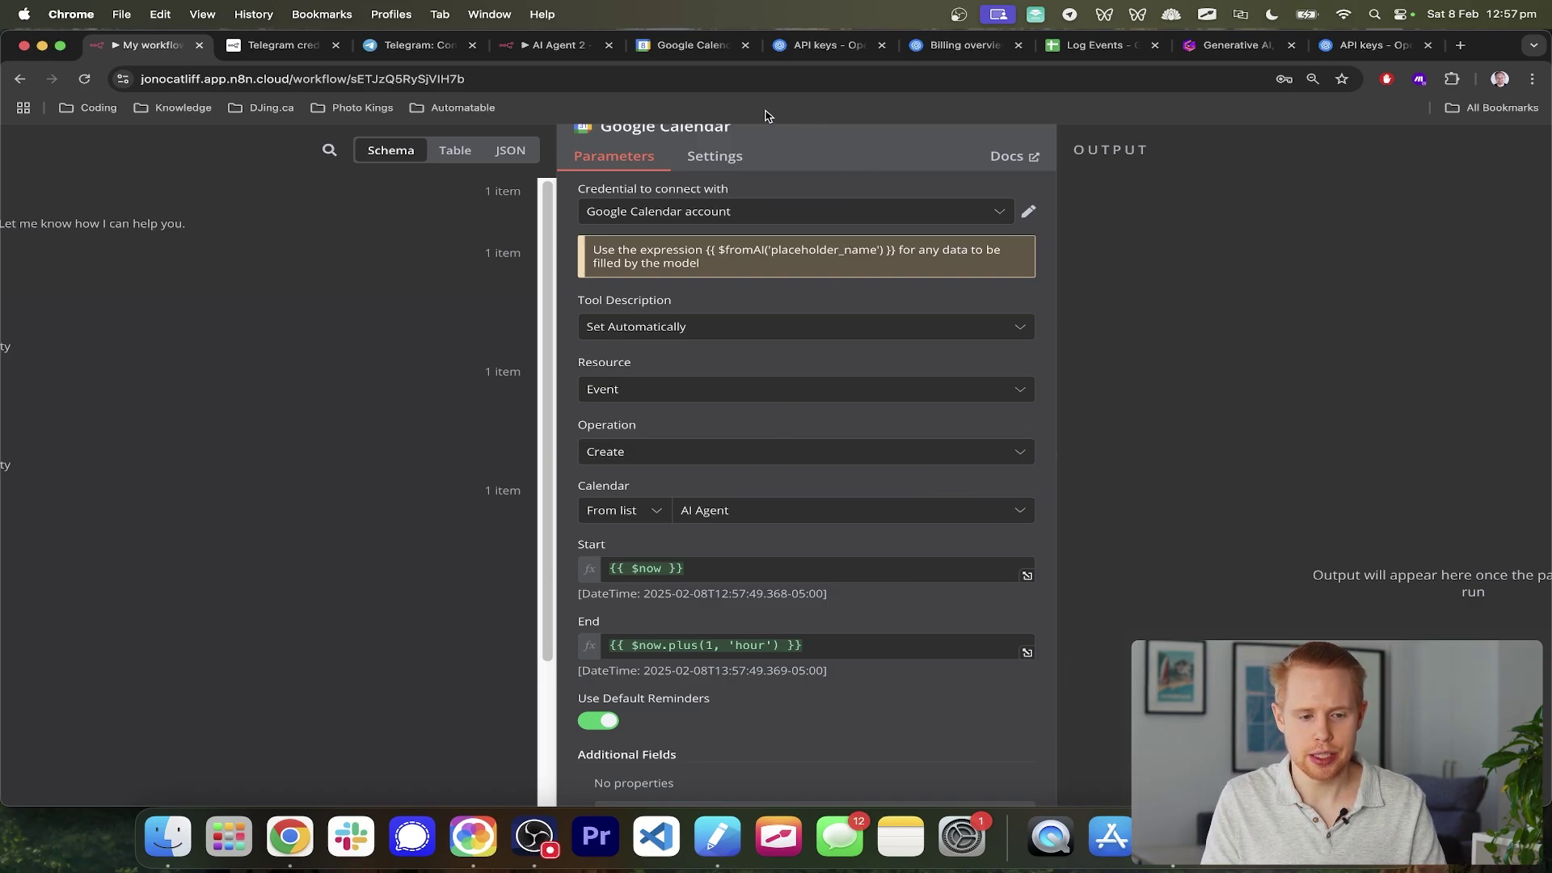
pyautogui.moveTo(702, 46); pyautogui.dragTo(335, 48)
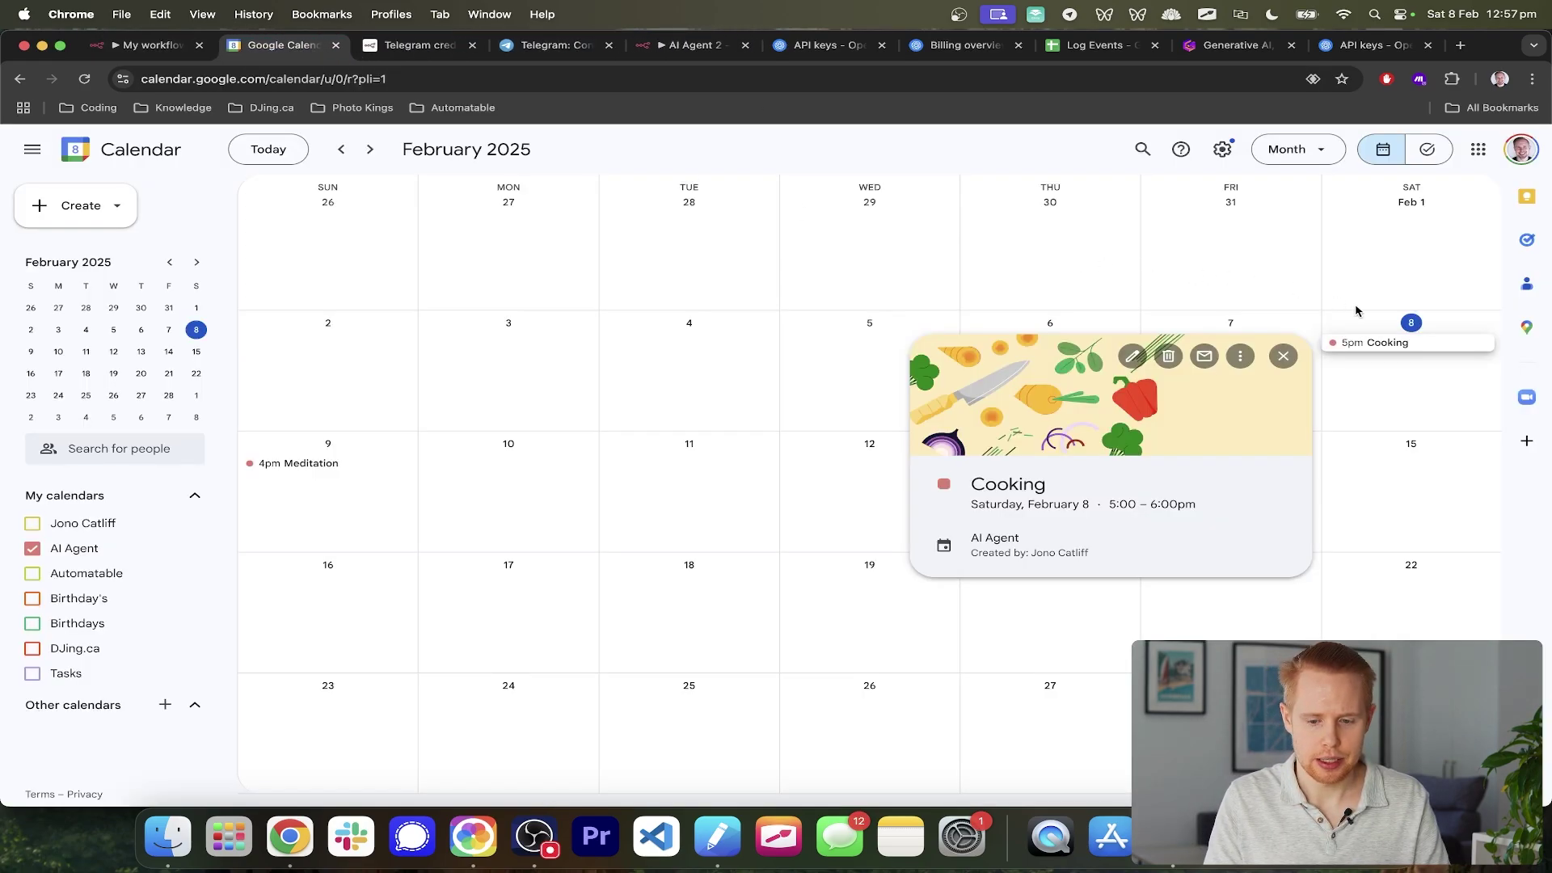
# - View the 5pm Cooking event details on Feb 8, then return to the n8n workflow
pyautogui.click(1405, 368)
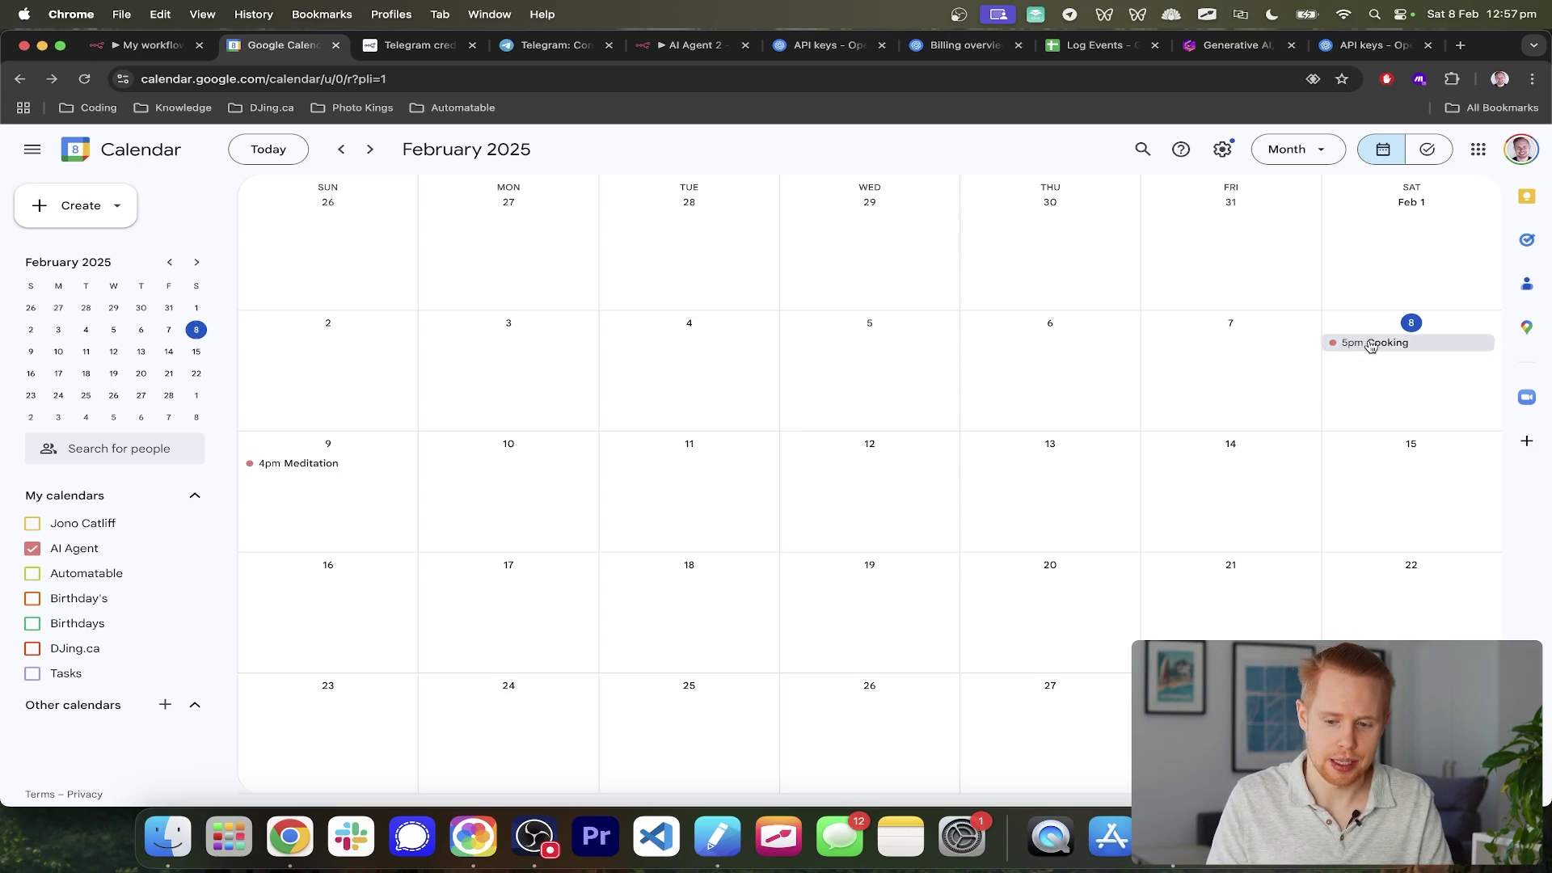
pyautogui.click(1372, 345)
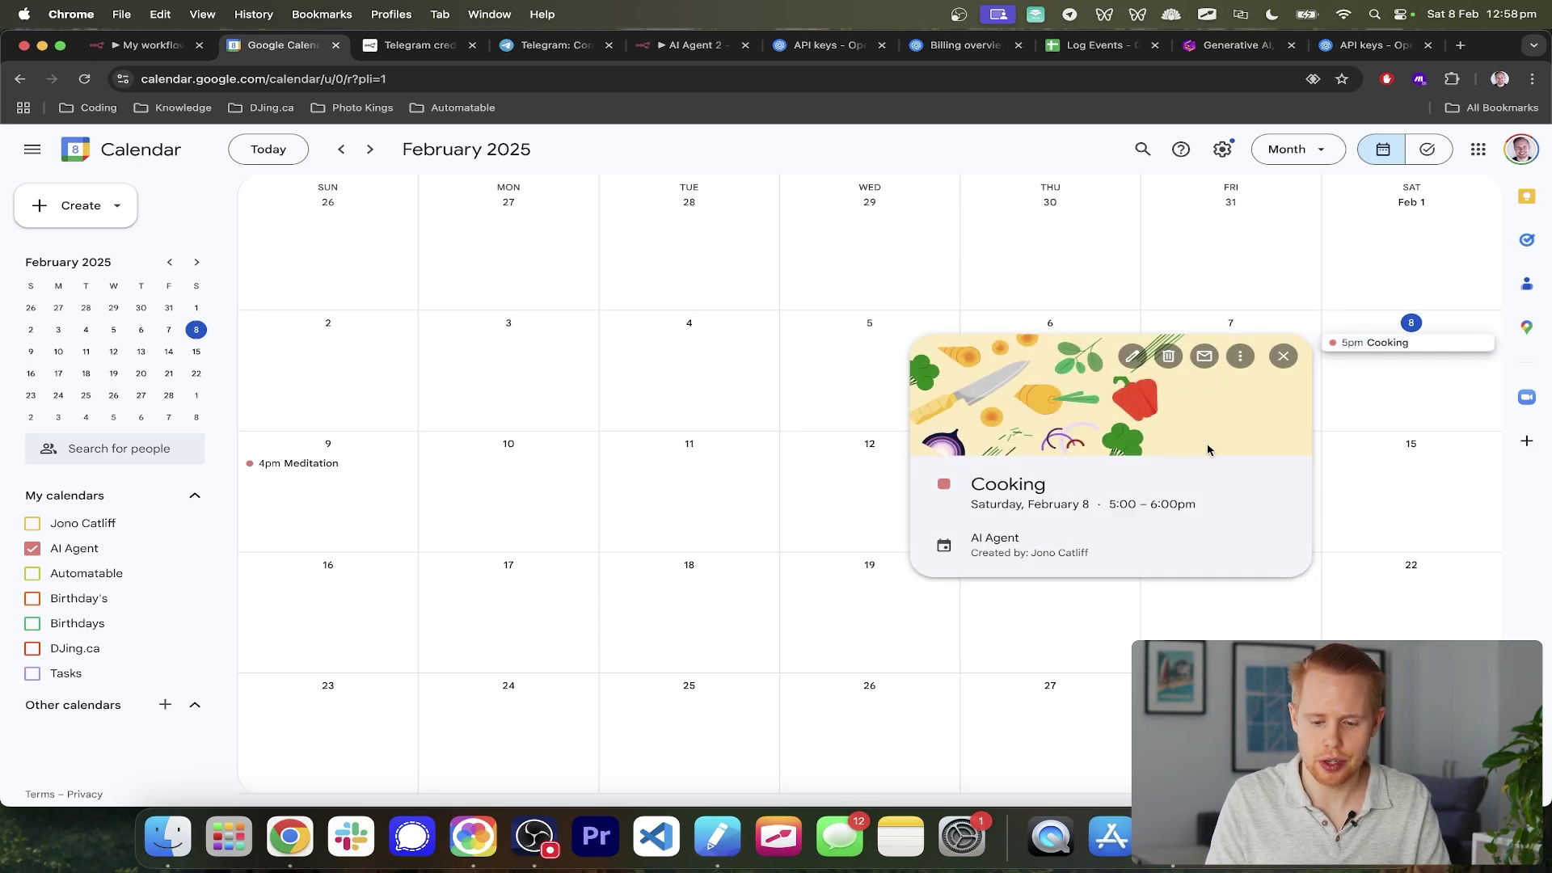
pyautogui.hotkey('ctrl', 'shift', 'Tab')
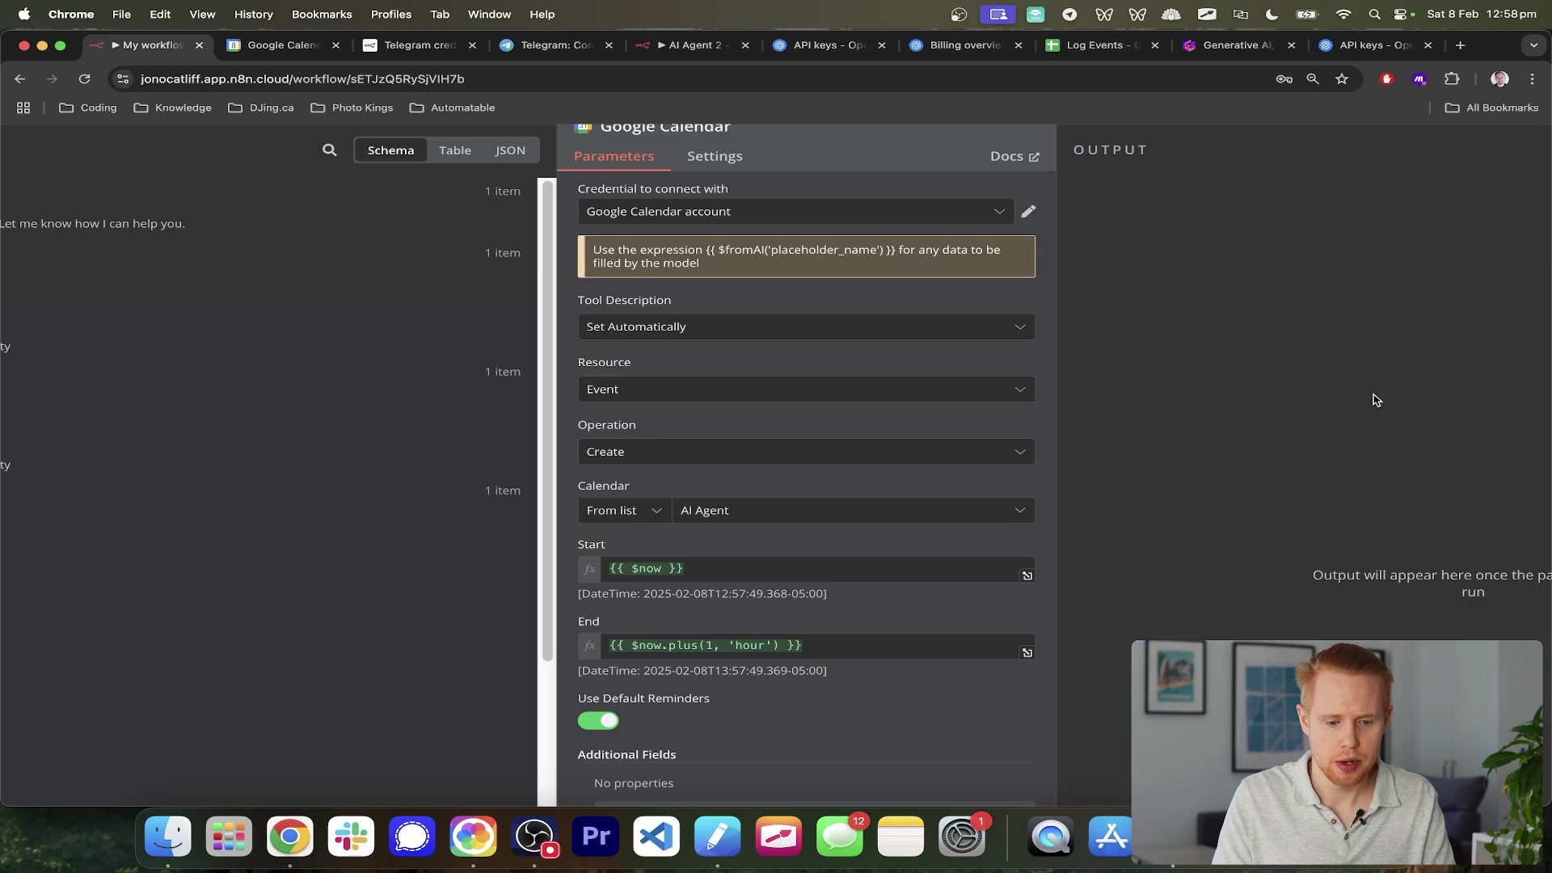
# - Select the Start field's {{ $now }} expression to preview its result, 2025-02-08T12:58:33.300-05:00, glancing at Telegram
pyautogui.scroll(-3, 913, 467)
pyautogui.scroll(4, 899, 473)
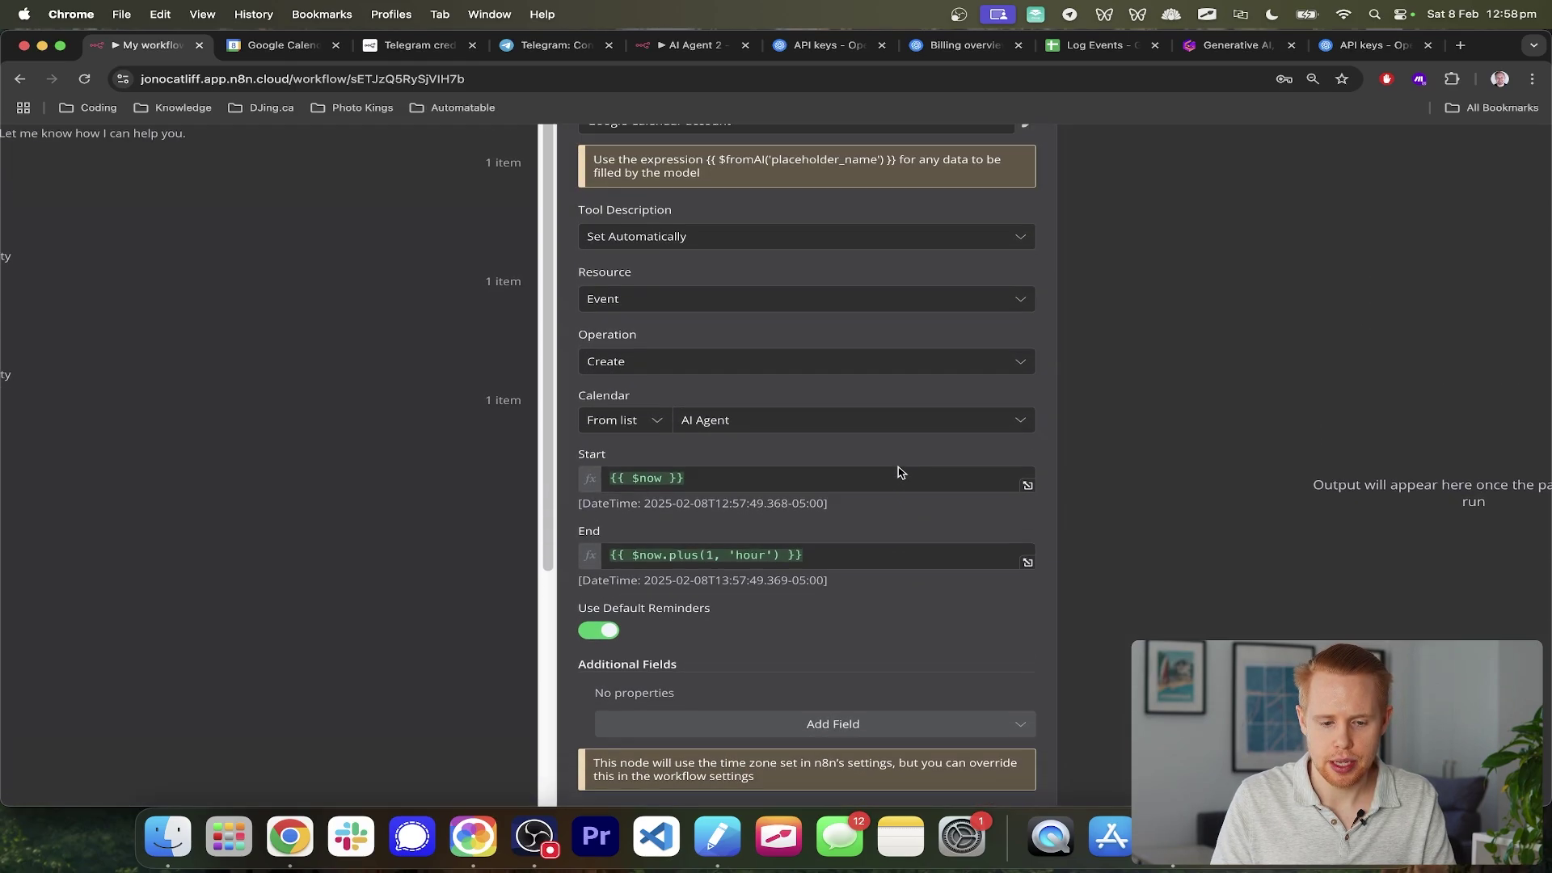
pyautogui.scroll(-5, 900, 472)
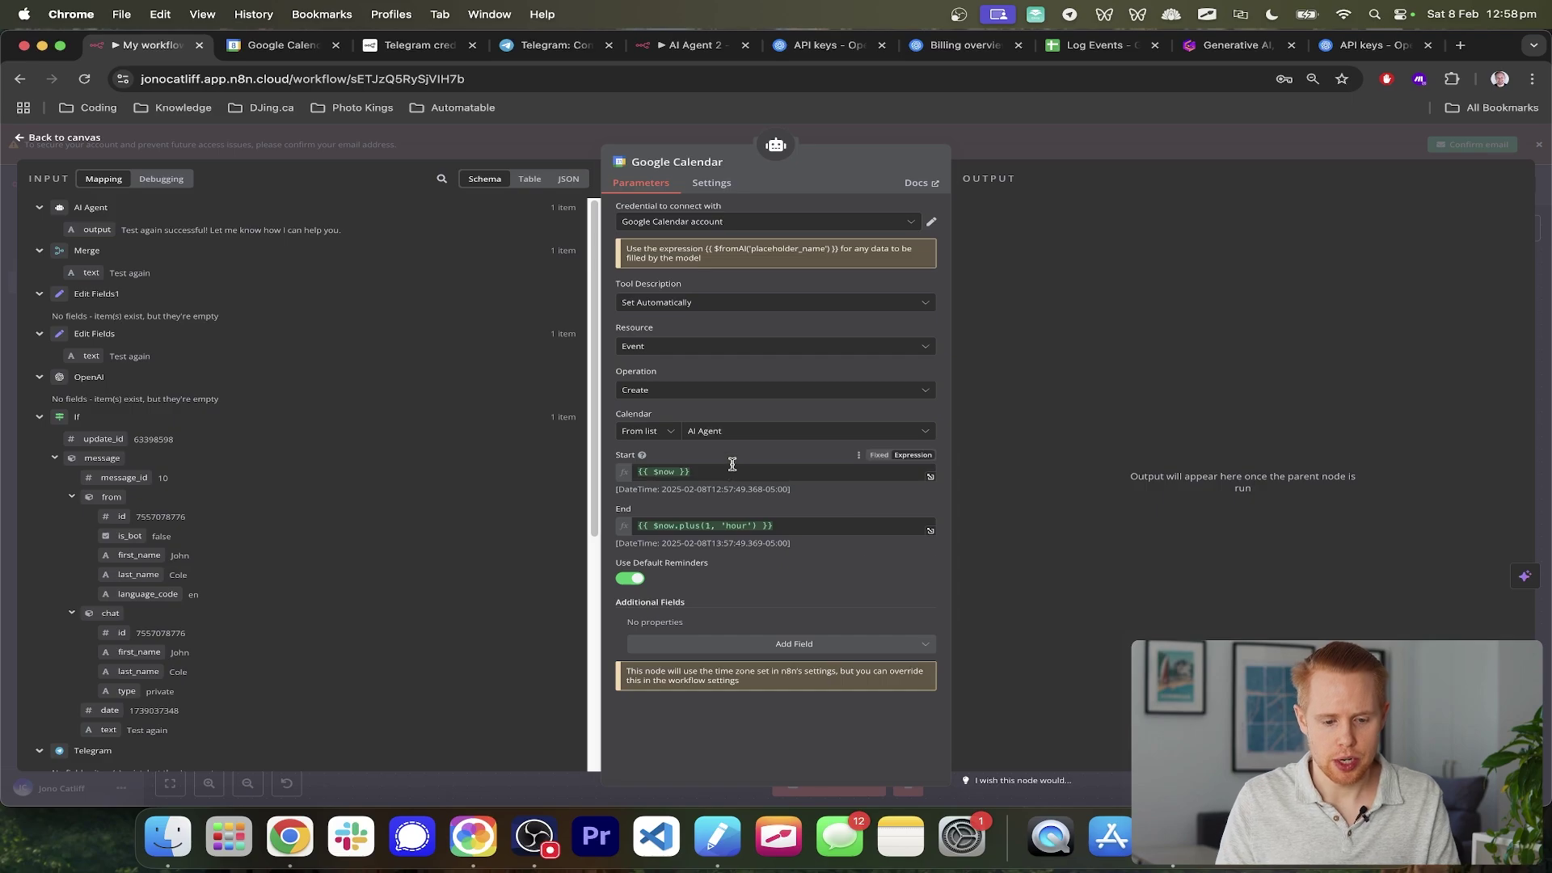
pyautogui.scroll(5, 732, 461)
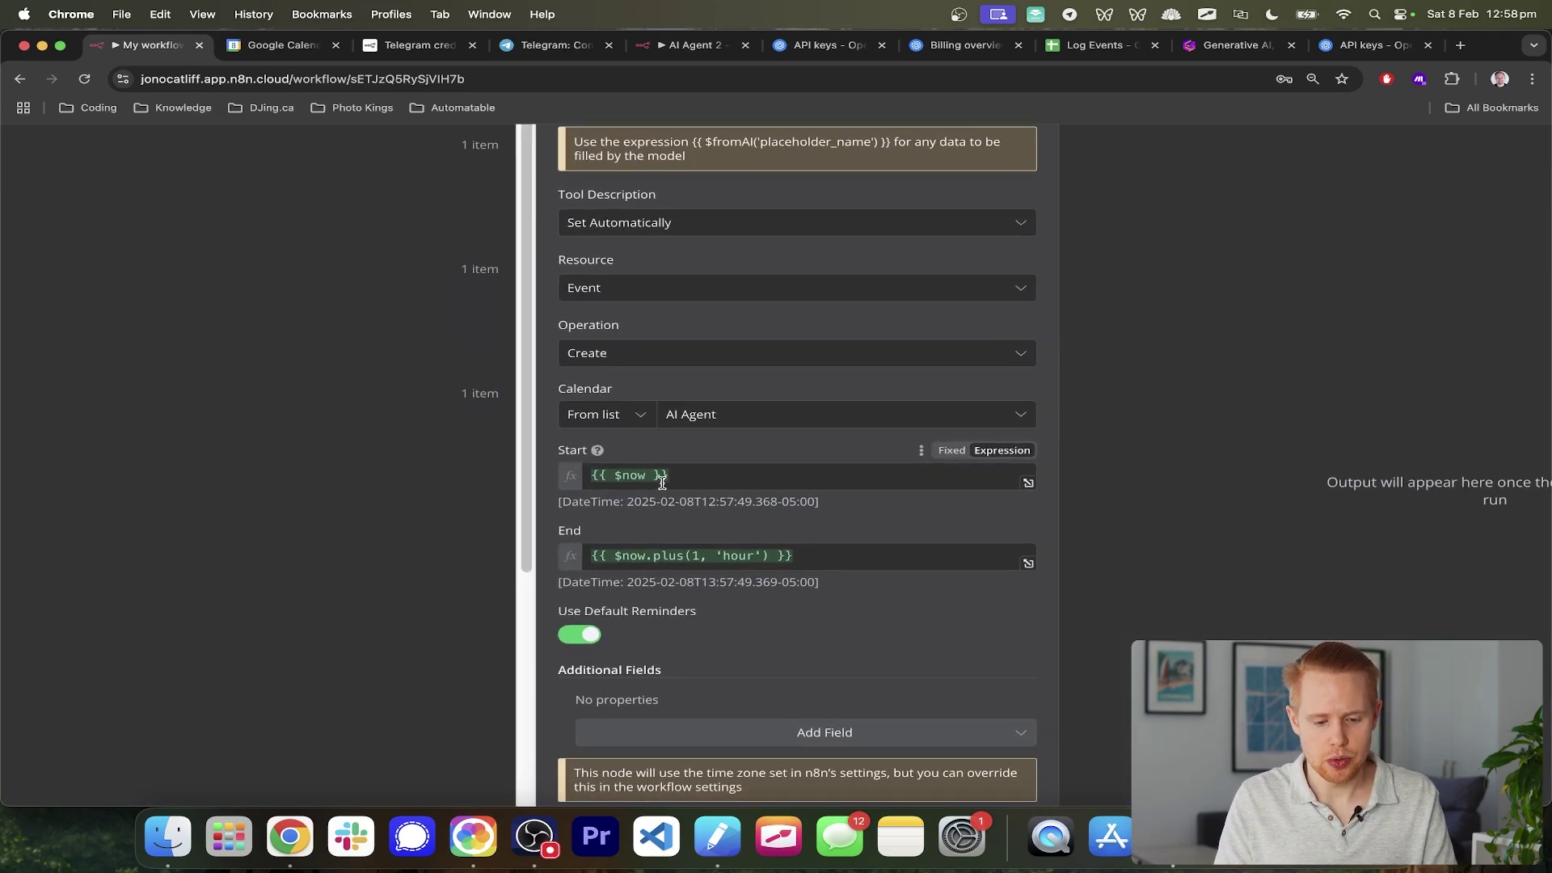
pyautogui.tripleClick(705, 477)
pyautogui.moveTo(620, 477)
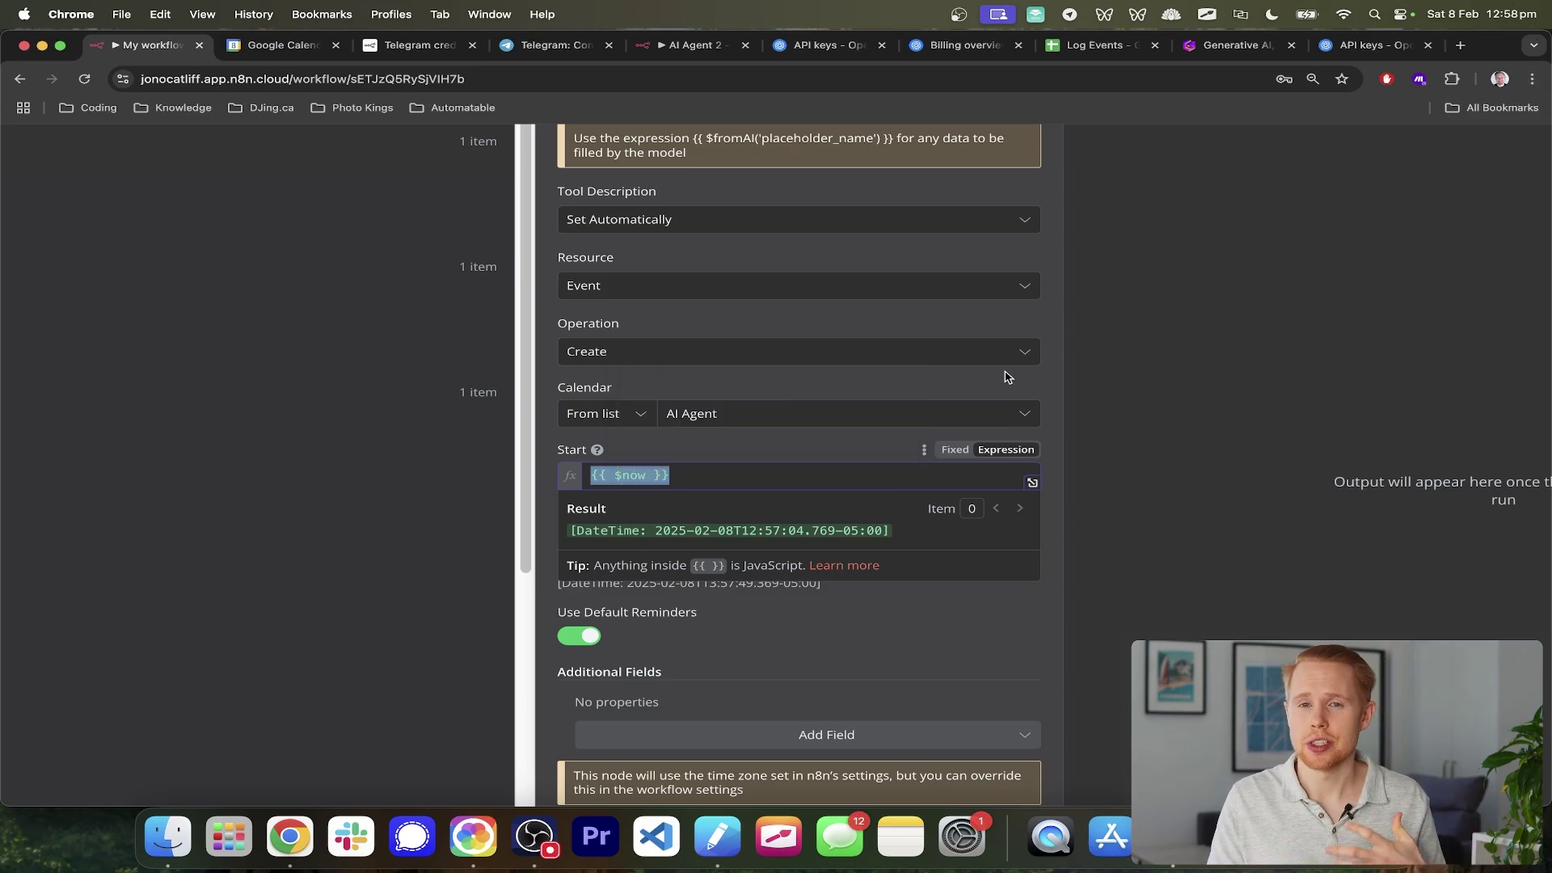
pyautogui.press('super+Tab')
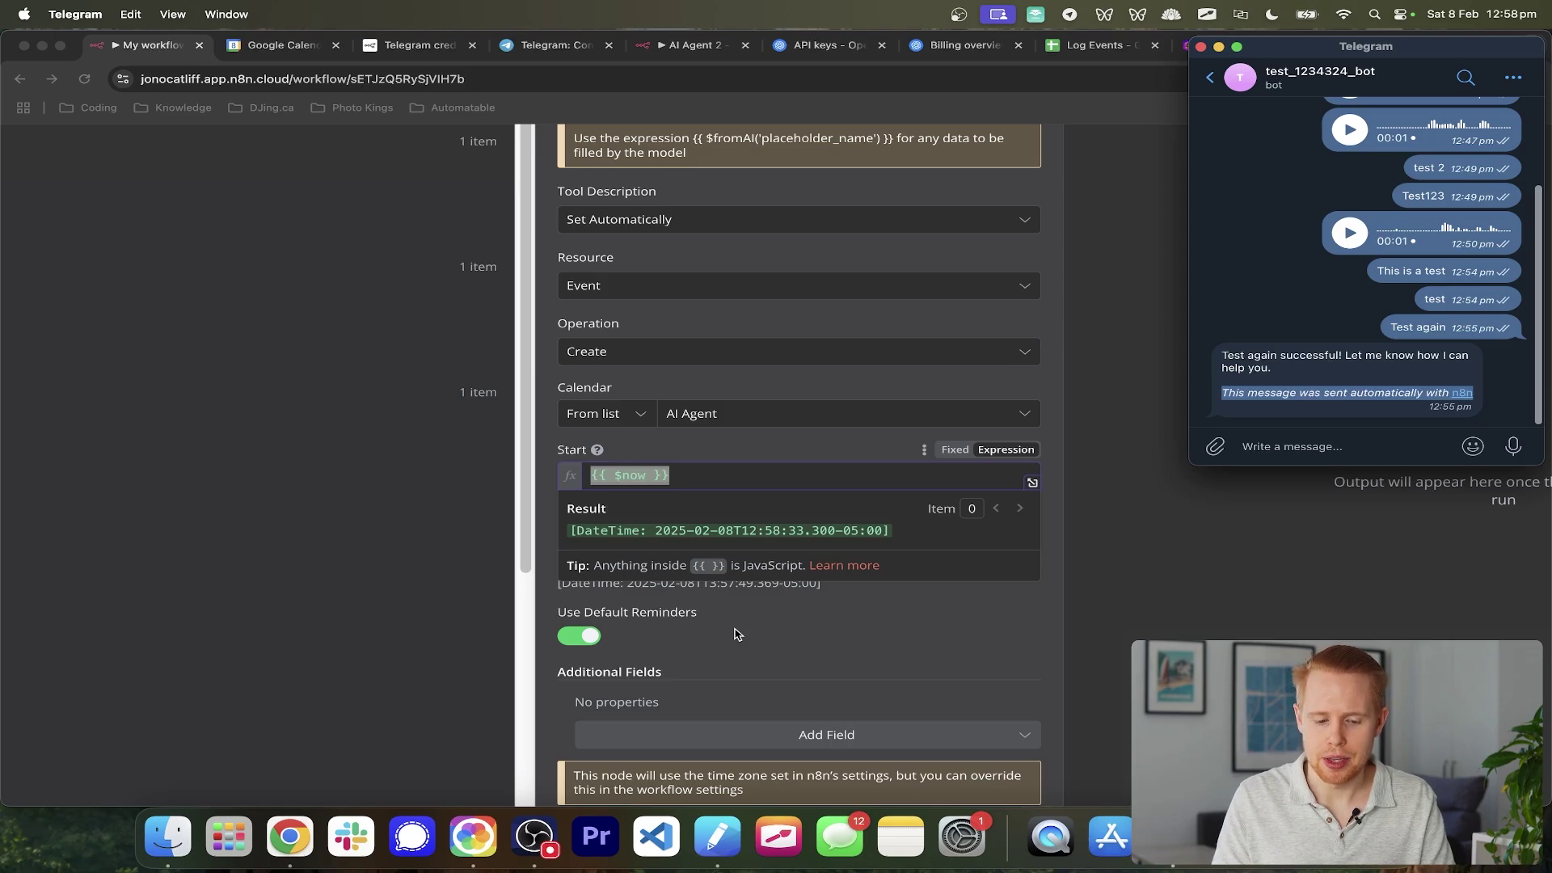
pyautogui.press('super+Tab')
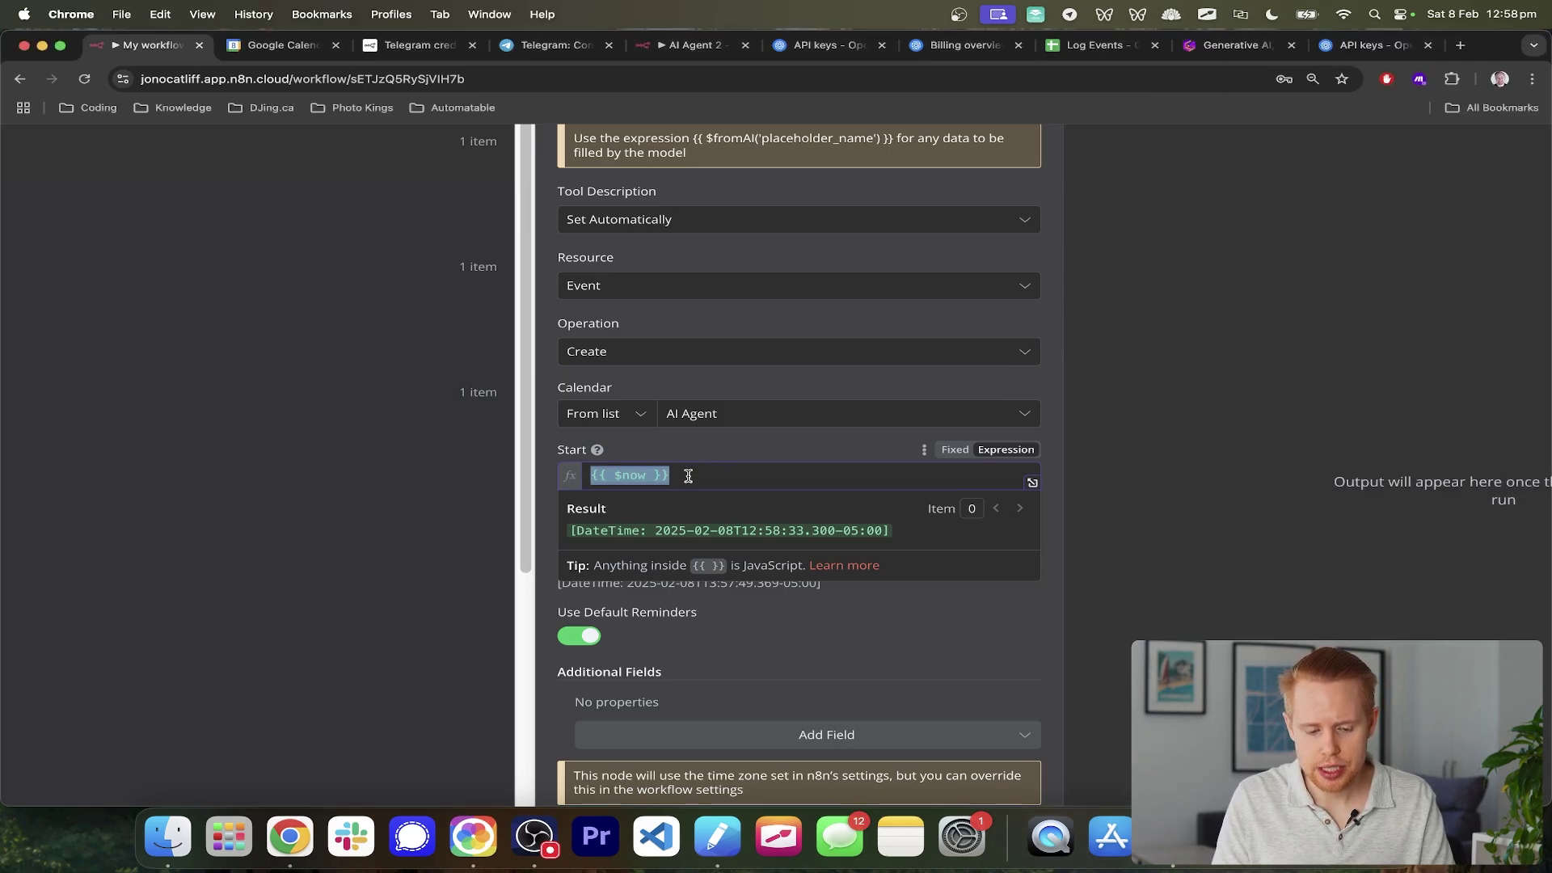
# - Delete the {{ $now }} expression, leaving the Start field empty
pyautogui.press('BackSpace')
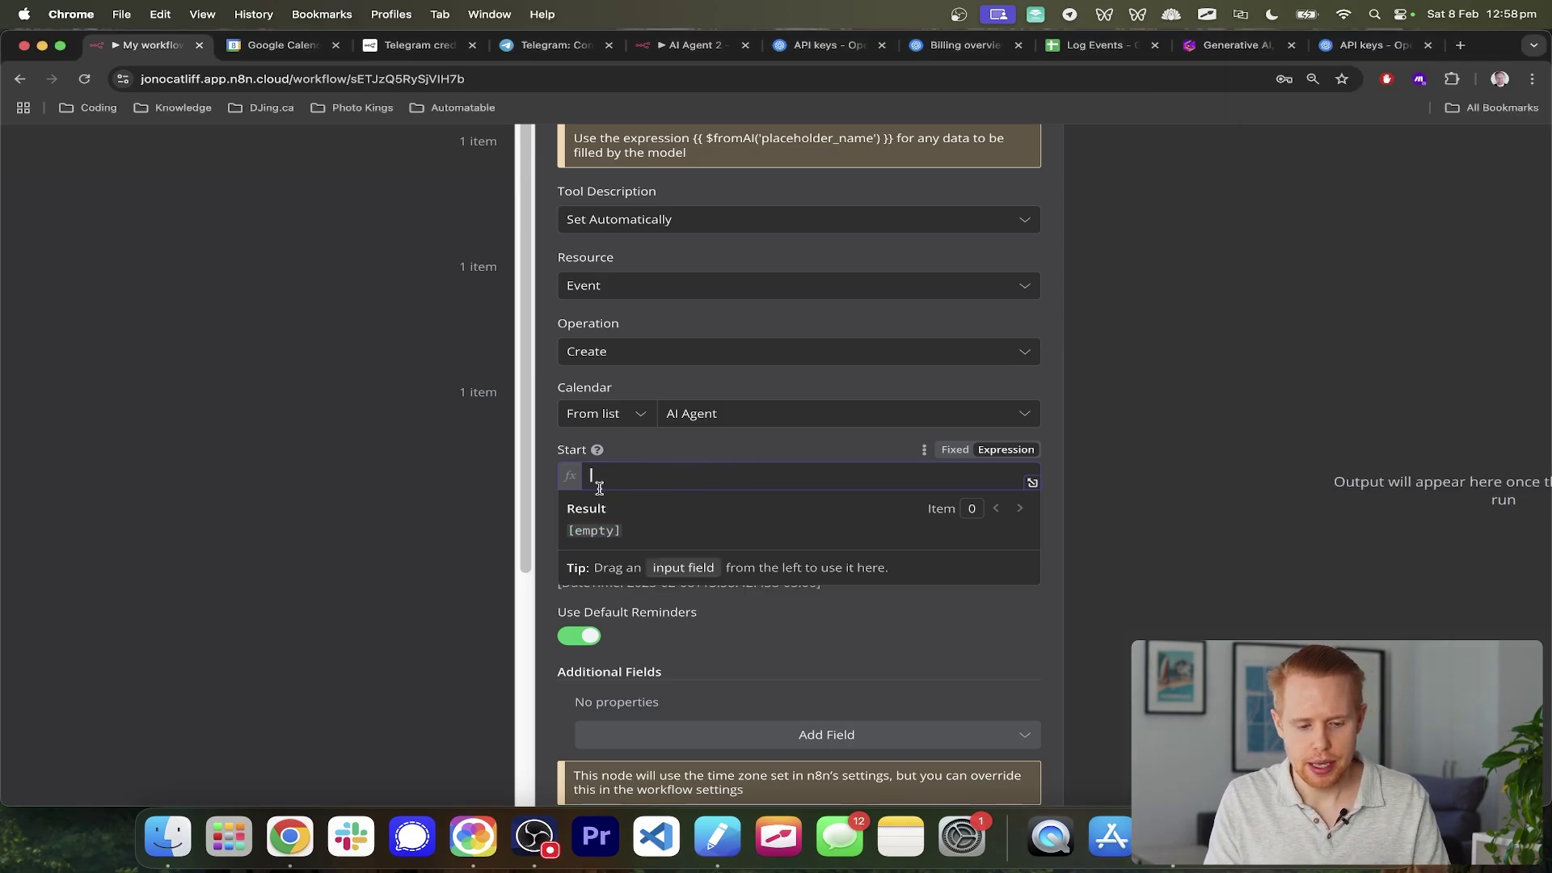
pyautogui.click(1005, 450)
pyautogui.scroll(5, 1004, 450)
pyautogui.scroll(-5, 1005, 451)
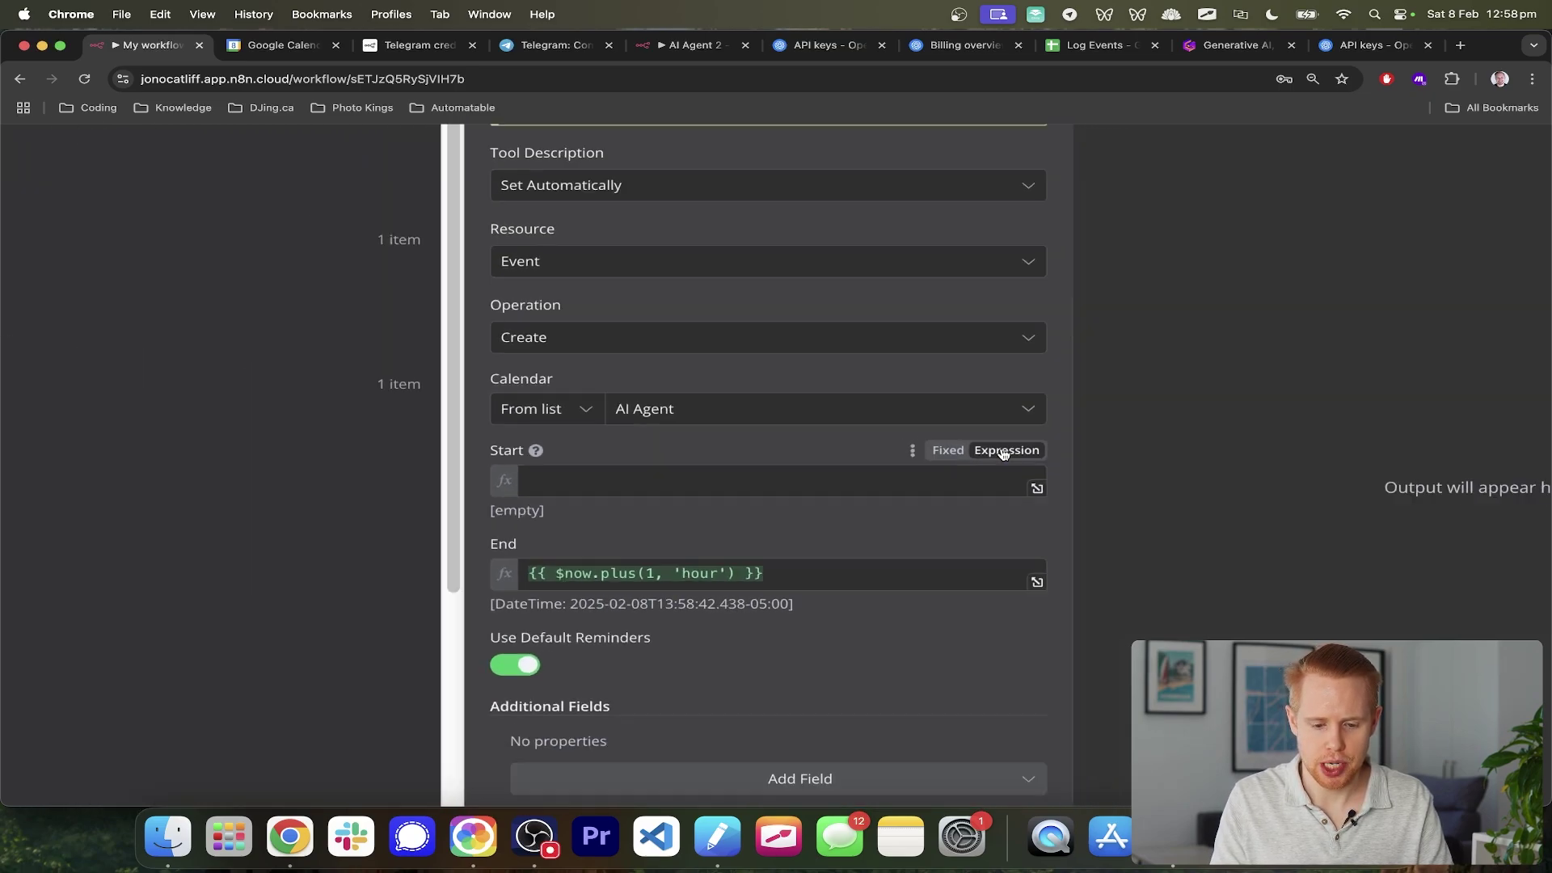
# - Begin a new {{ expression in the empty Start field
pyautogui.click(672, 475)
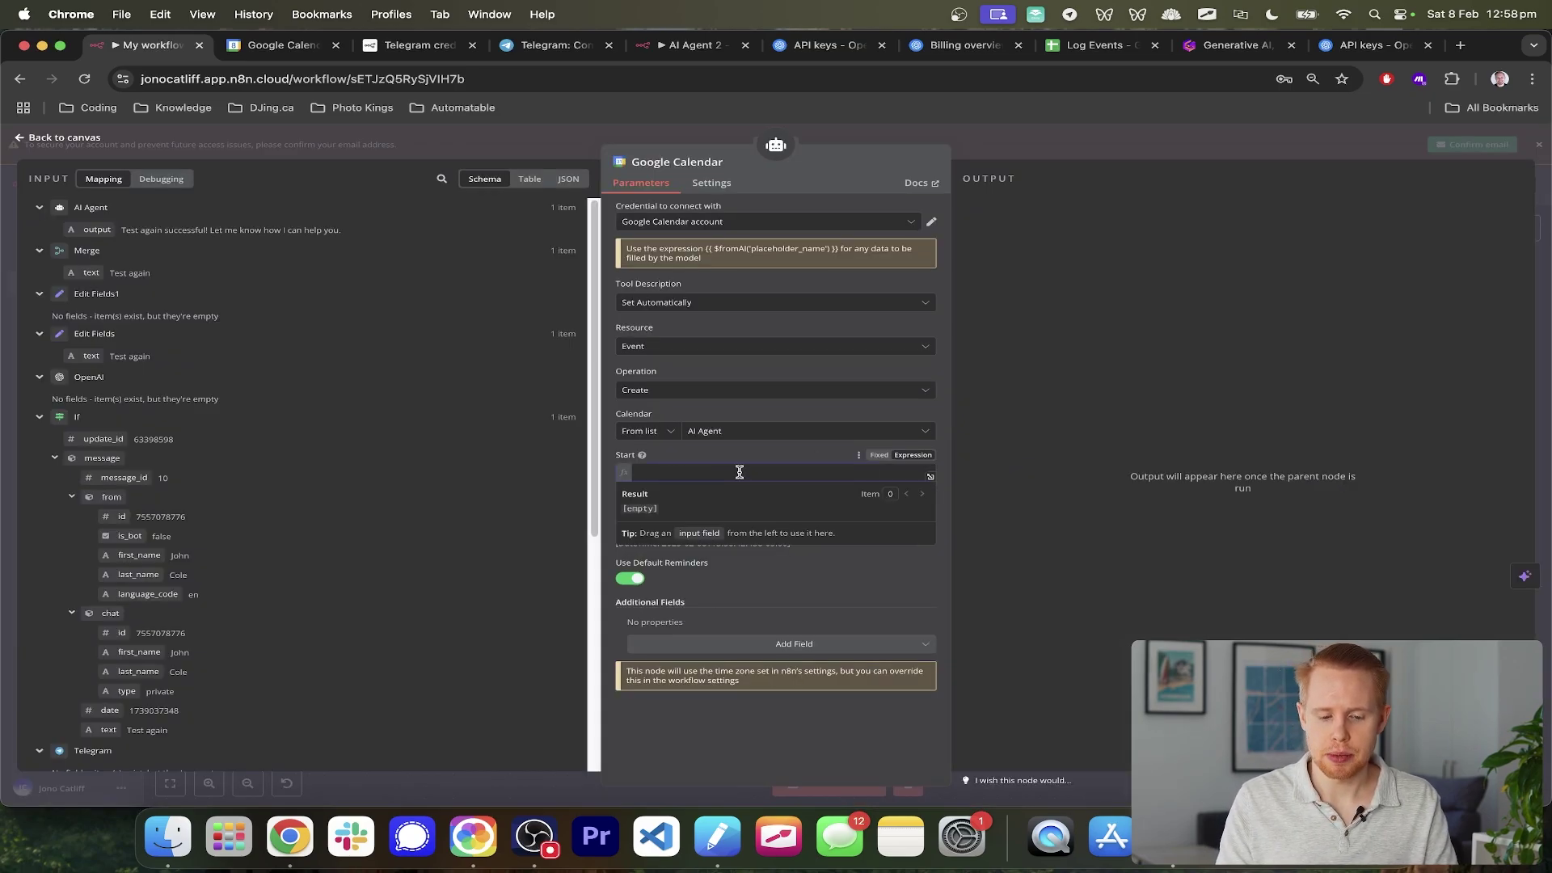
pyautogui.scroll(5, 738, 472)
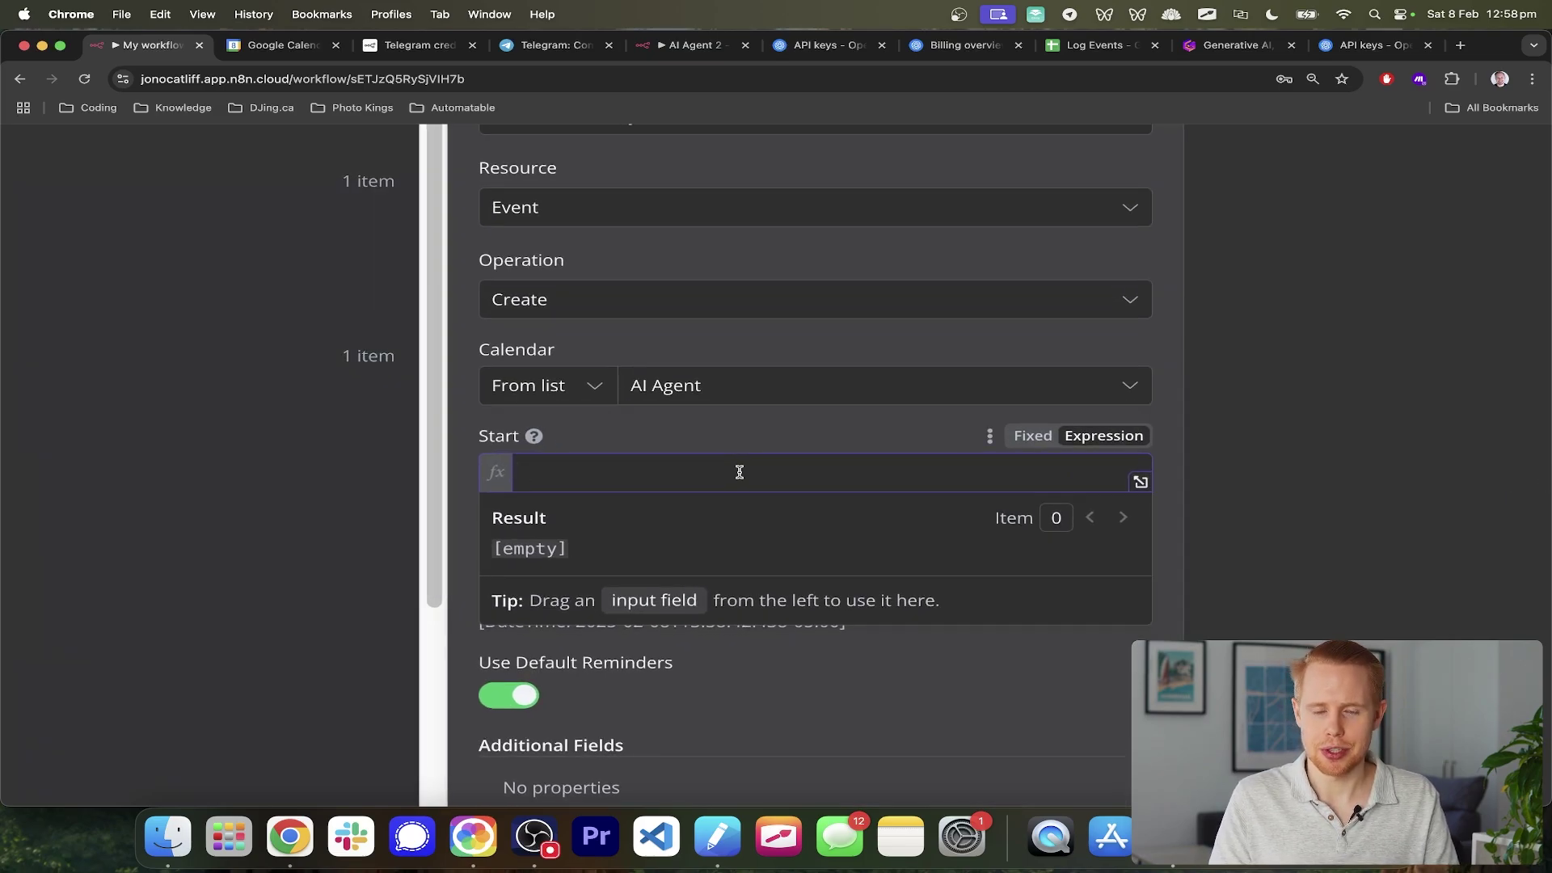
pyautogui.write('{{')
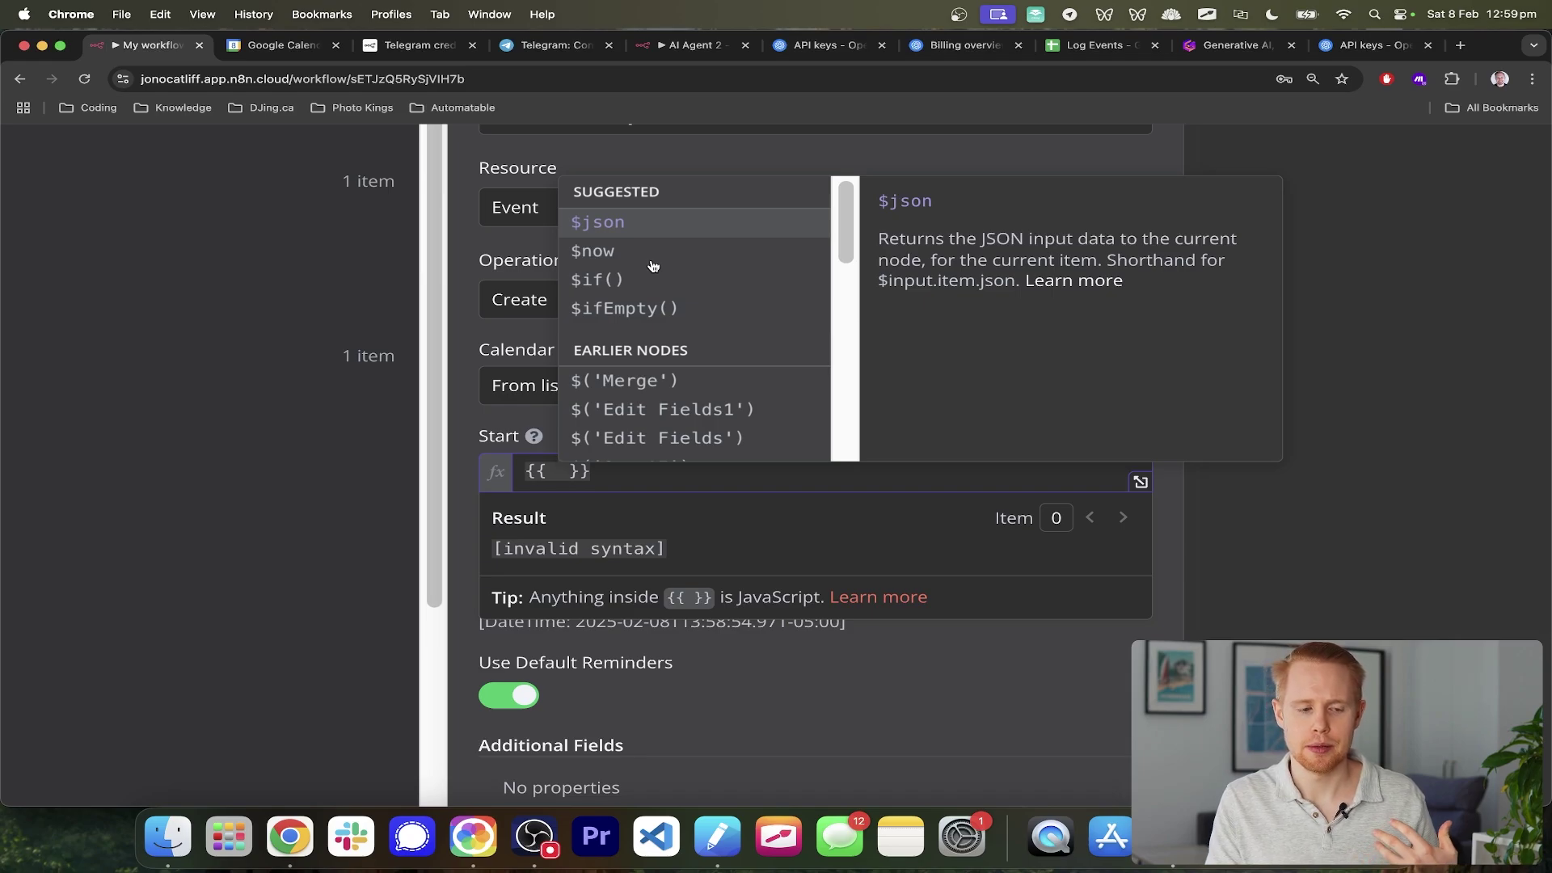
pyautogui.scroll(-1, 653, 265)
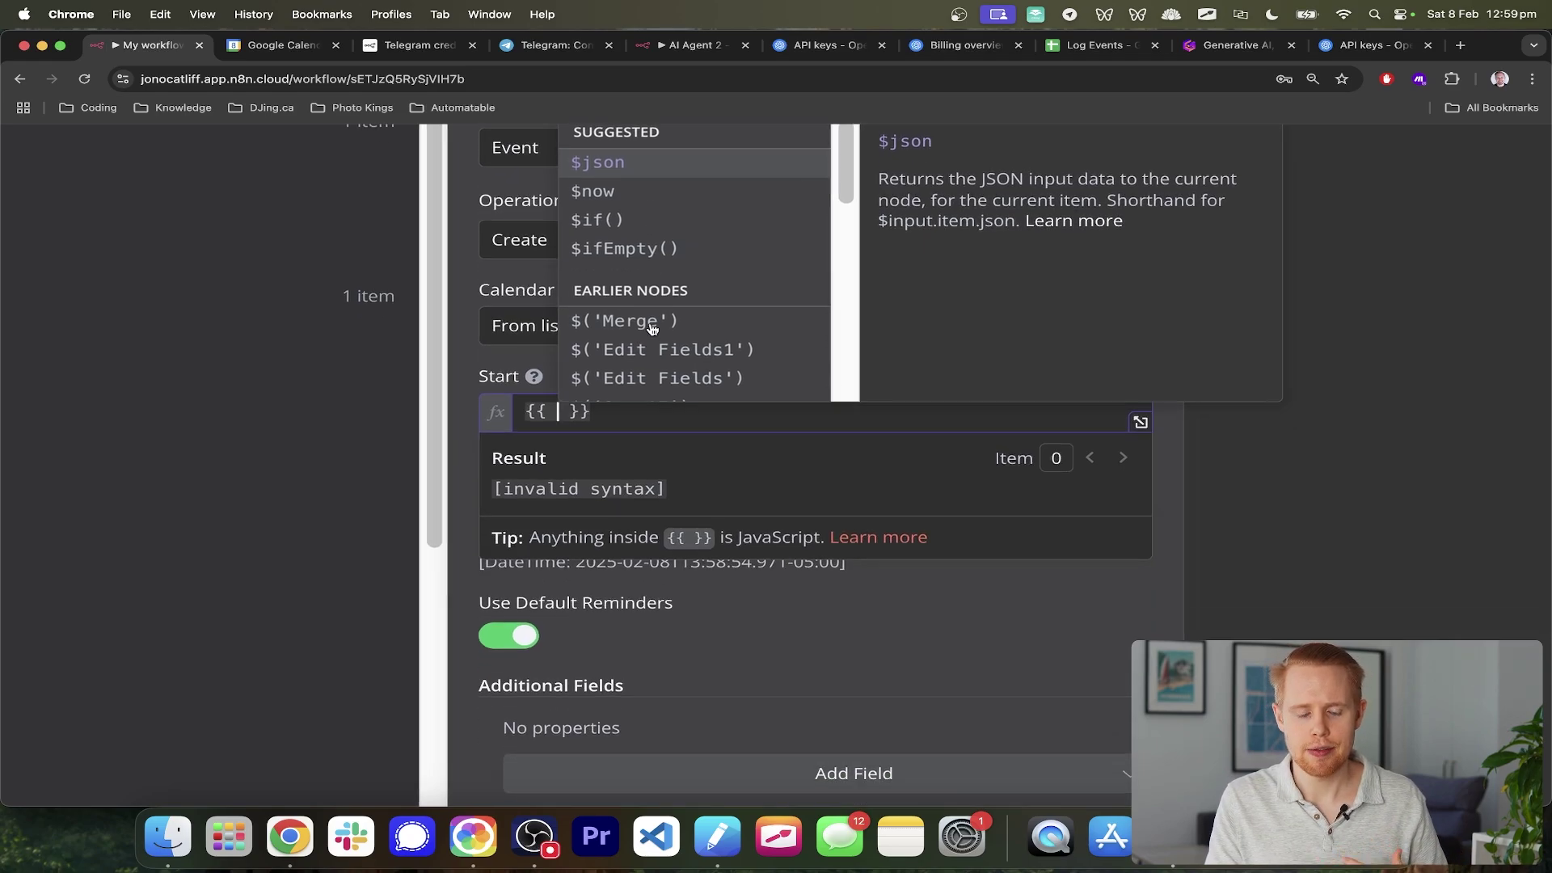
pyautogui.scroll(1, 652, 327)
pyautogui.scroll(-5, 678, 585)
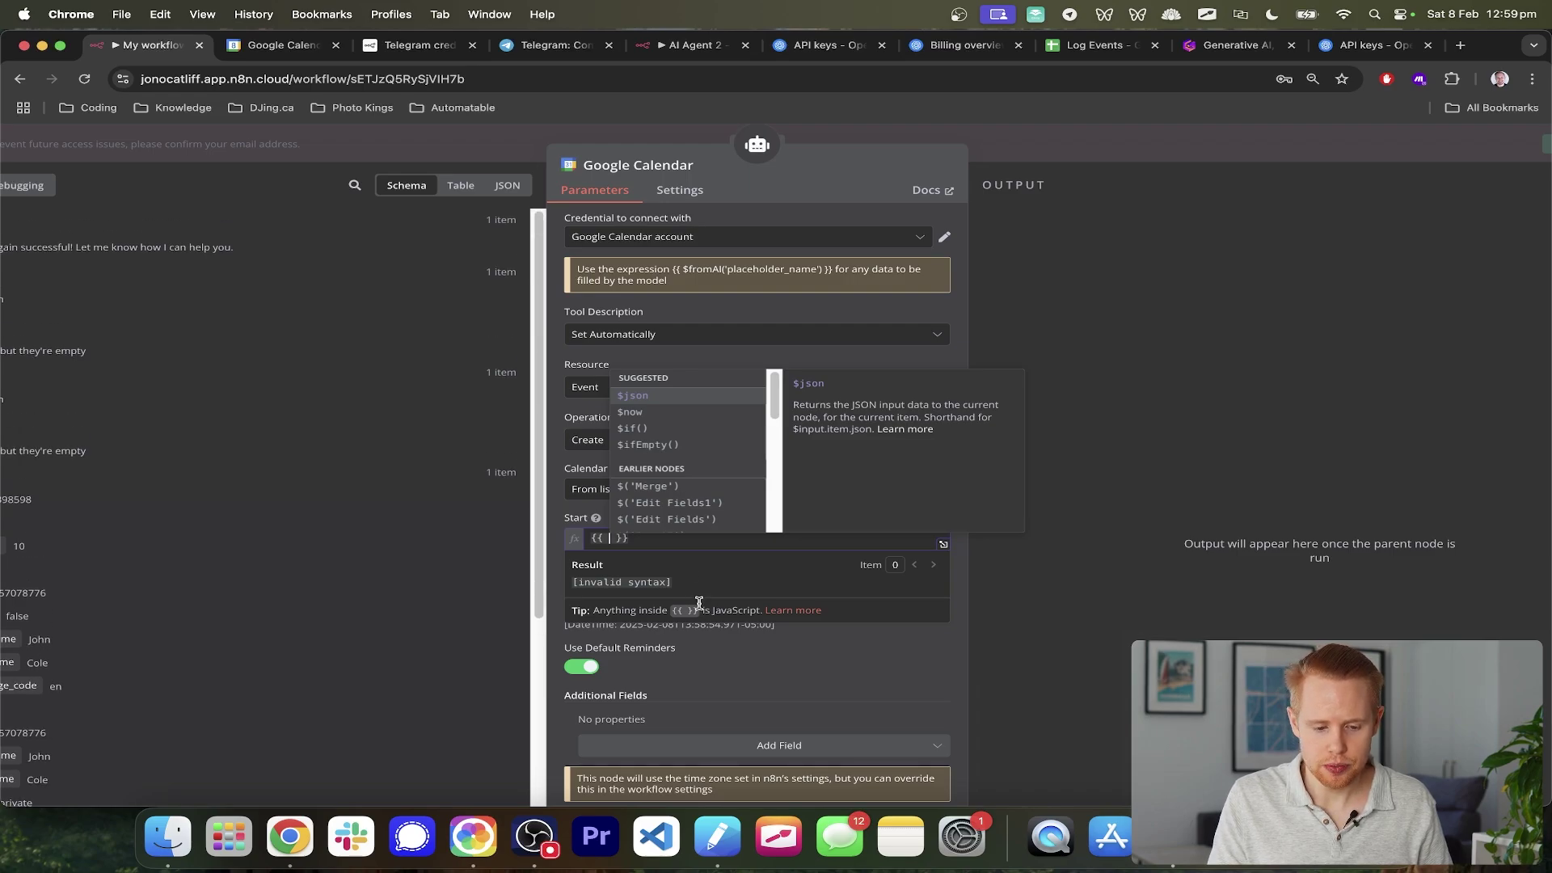
pyautogui.scroll(-2, 700, 603)
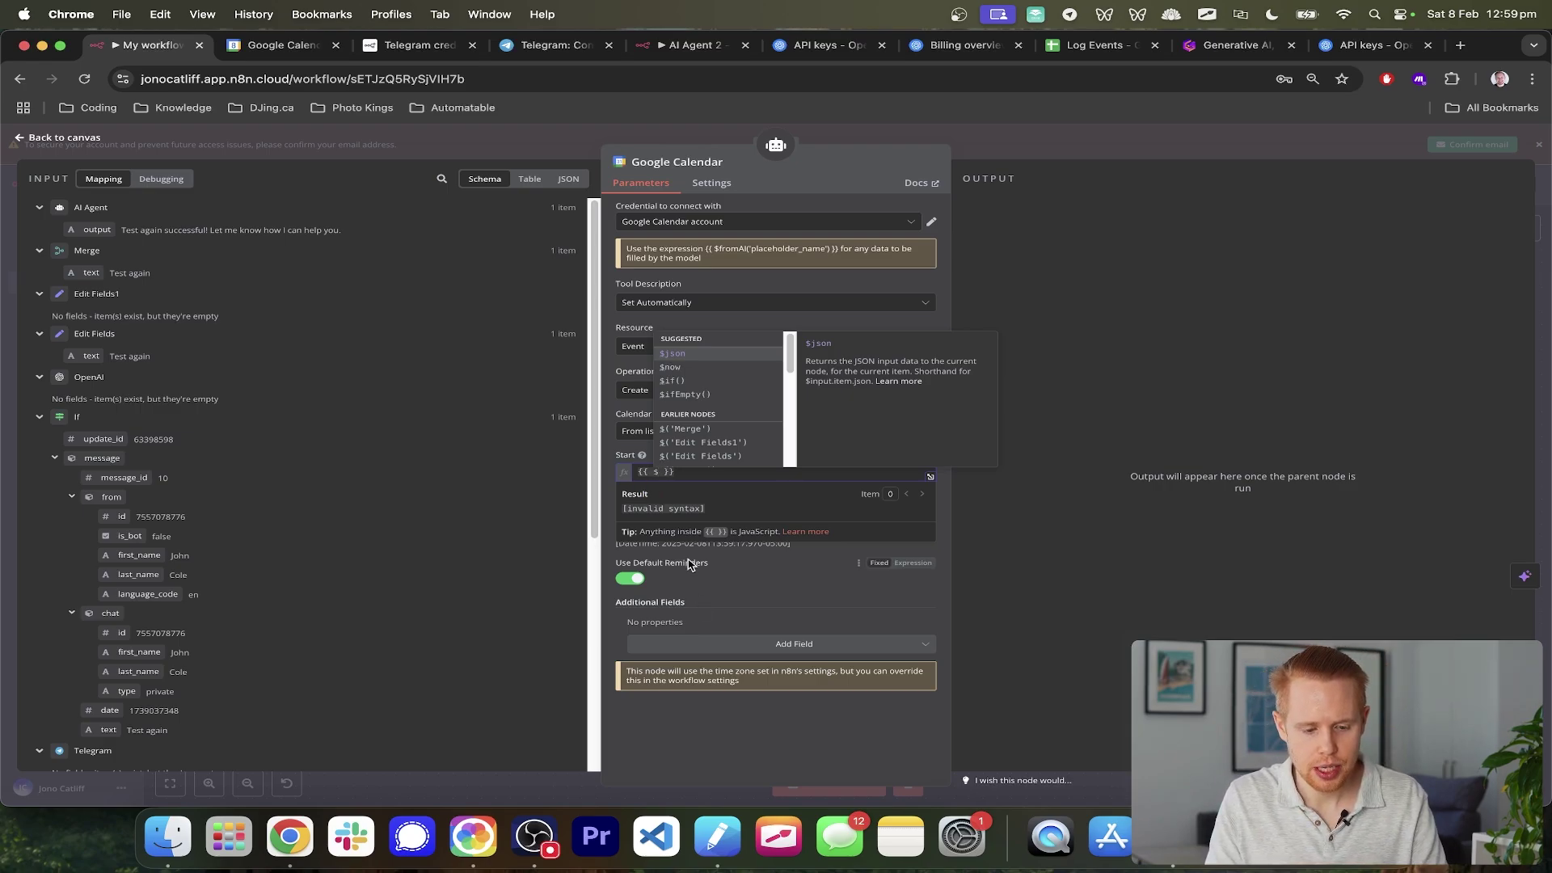
# - Insert the $fromAI() function into the Start expression from the 'from' autocomplete
pyautogui.write('from')
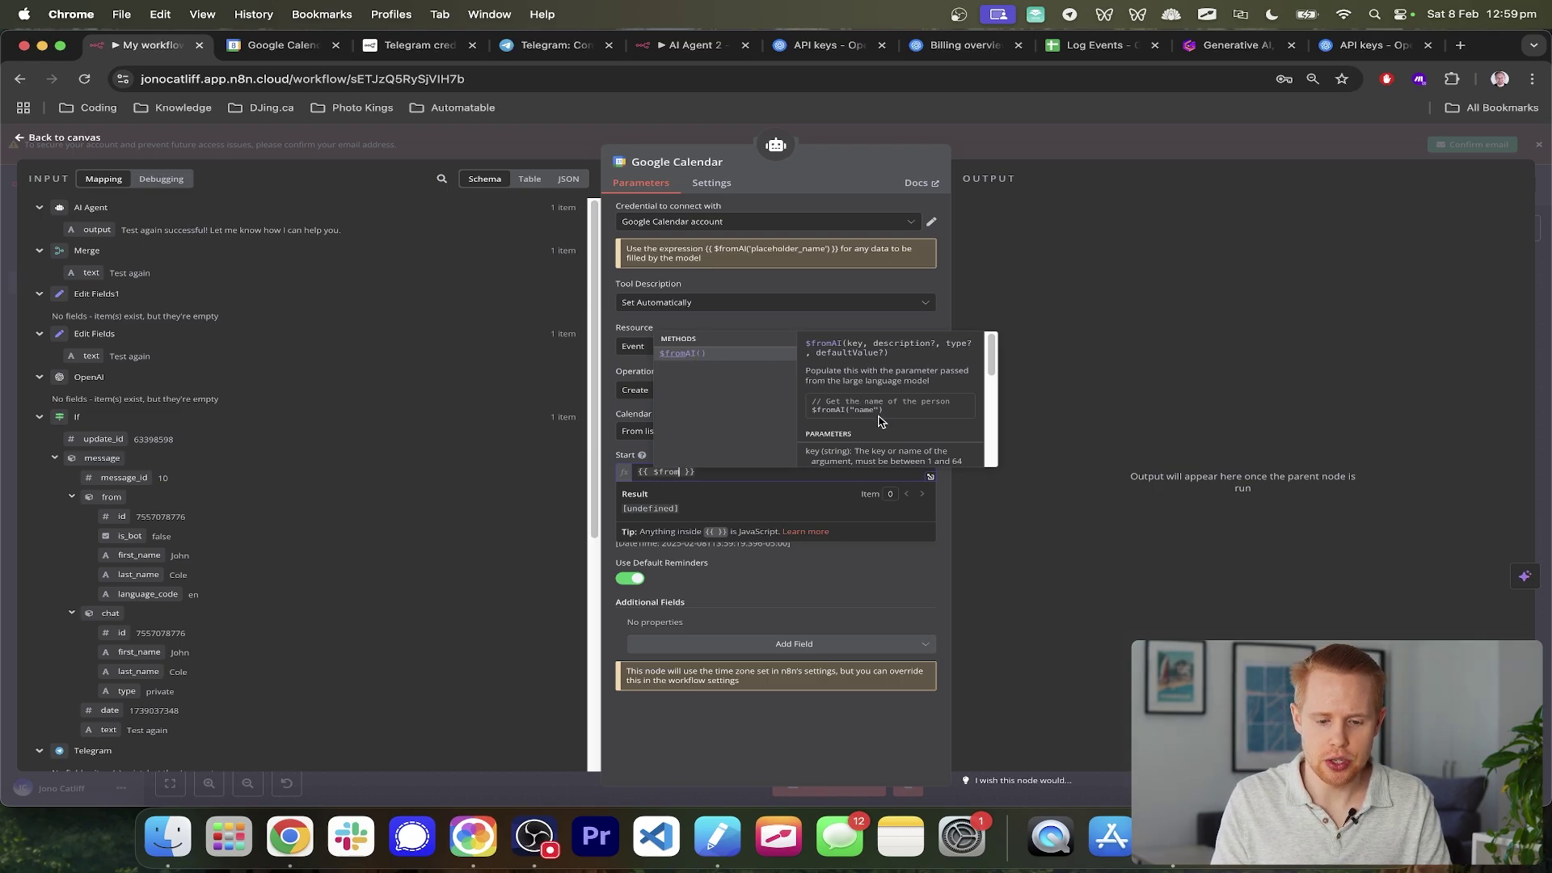
pyautogui.scroll(1, 881, 420)
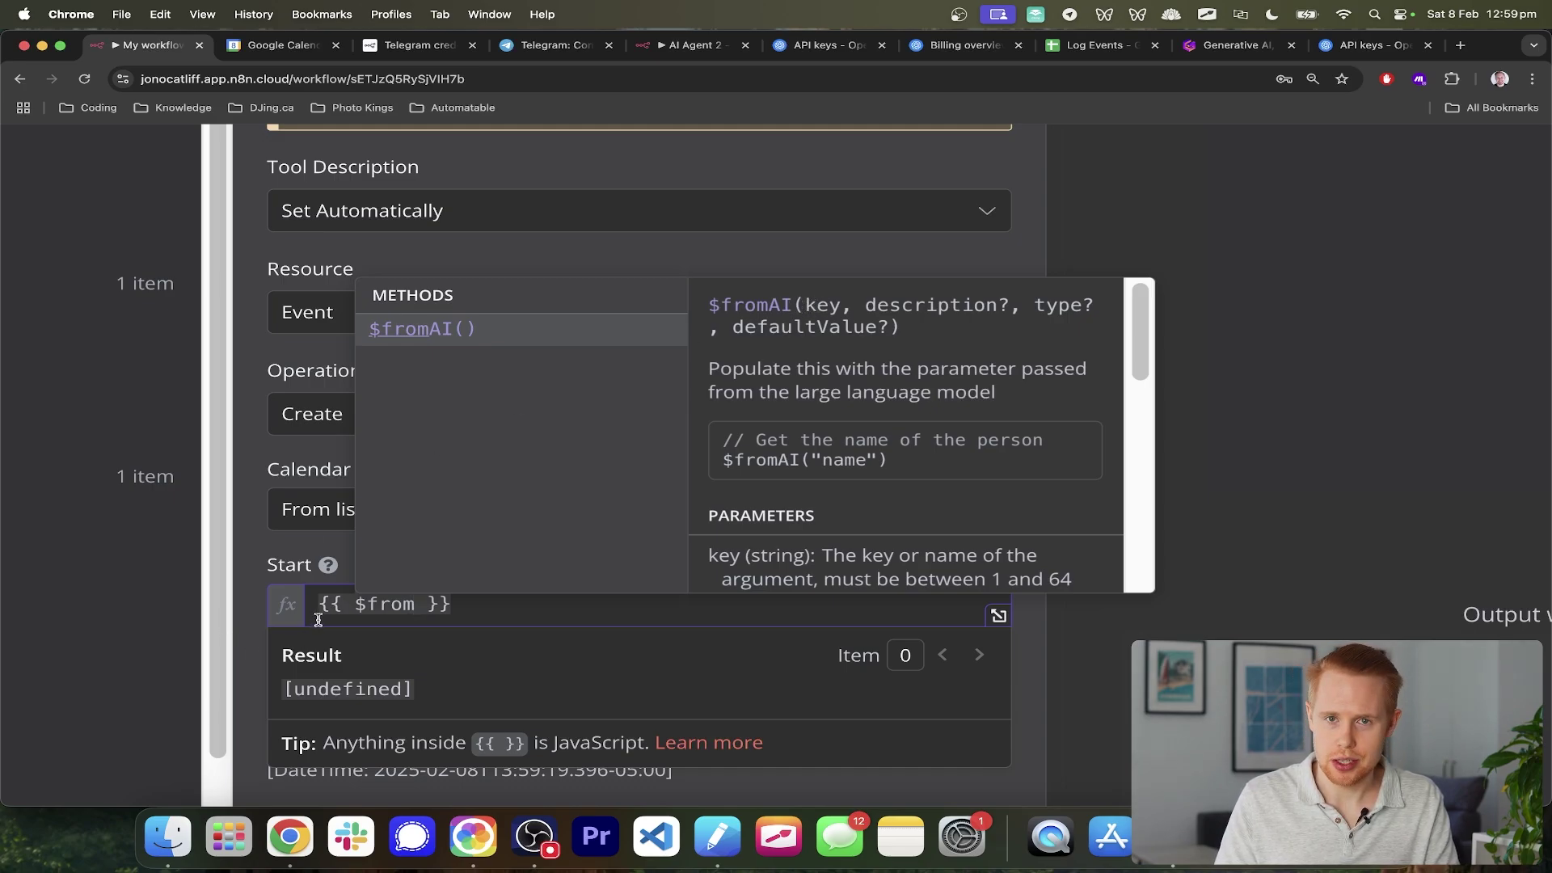
pyautogui.scroll(-1, 348, 623)
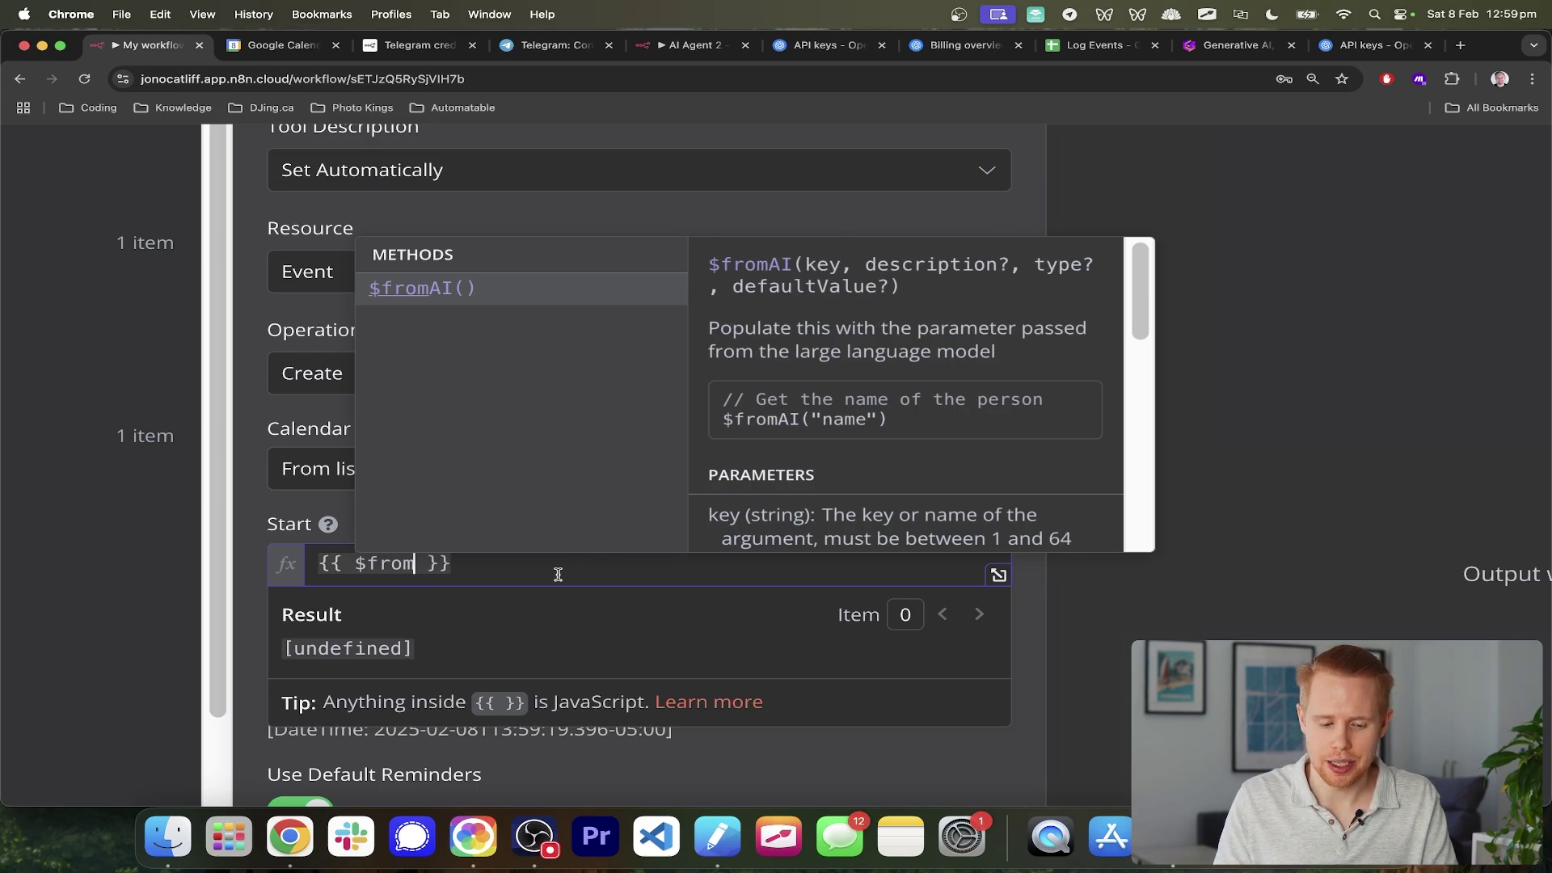
pyautogui.click(429, 286)
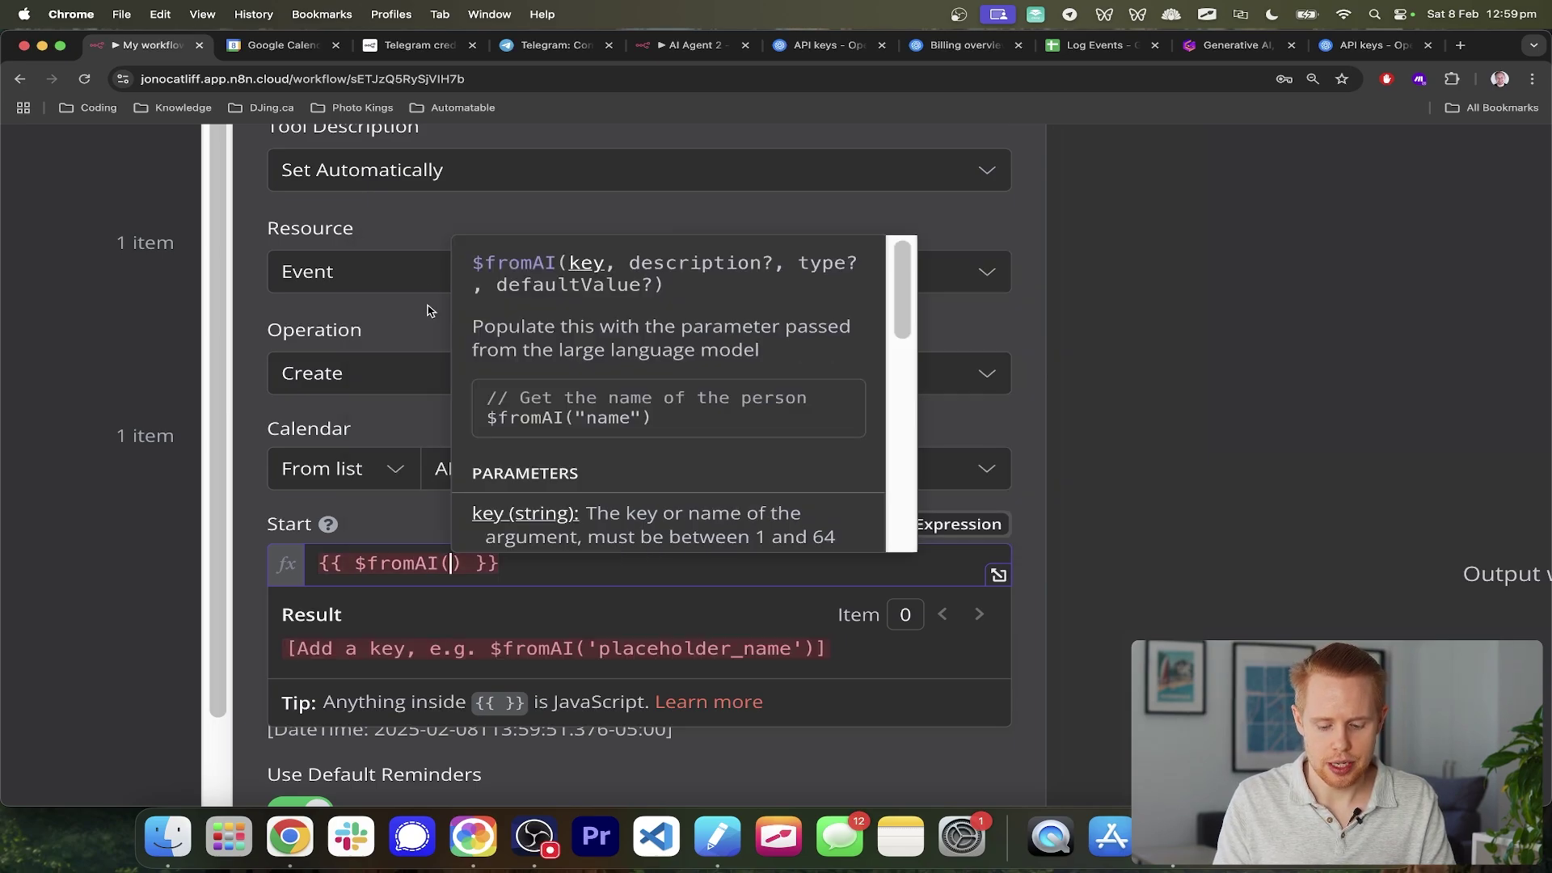
# - Give $fromAI the key "startTime" and description "this is the start time of th event"
pyautogui.write('""')
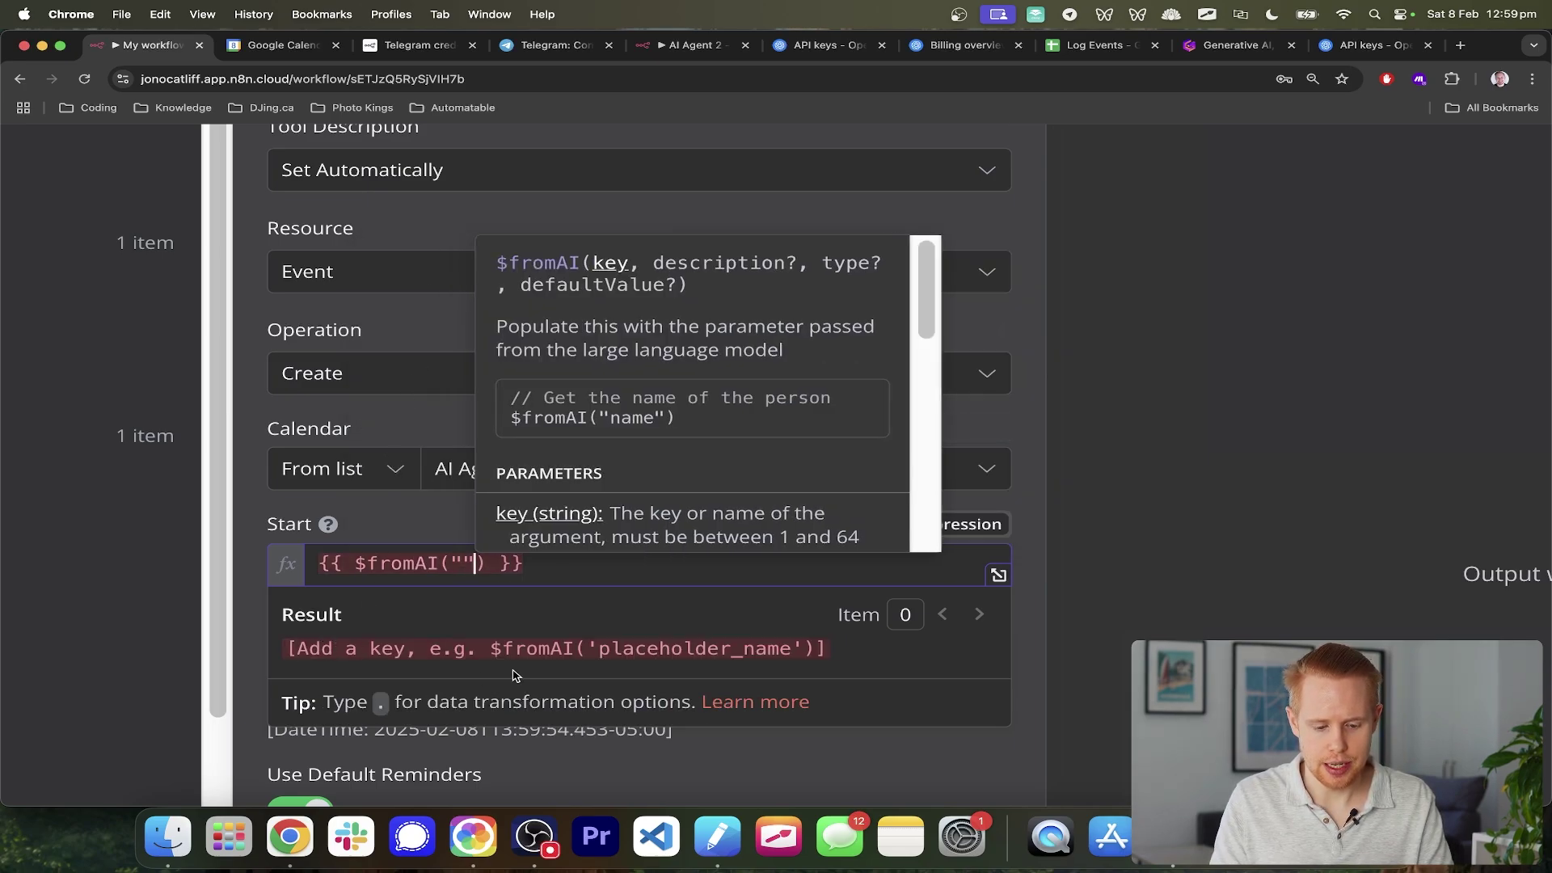
pyautogui.hscroll(-2, 465, 614)
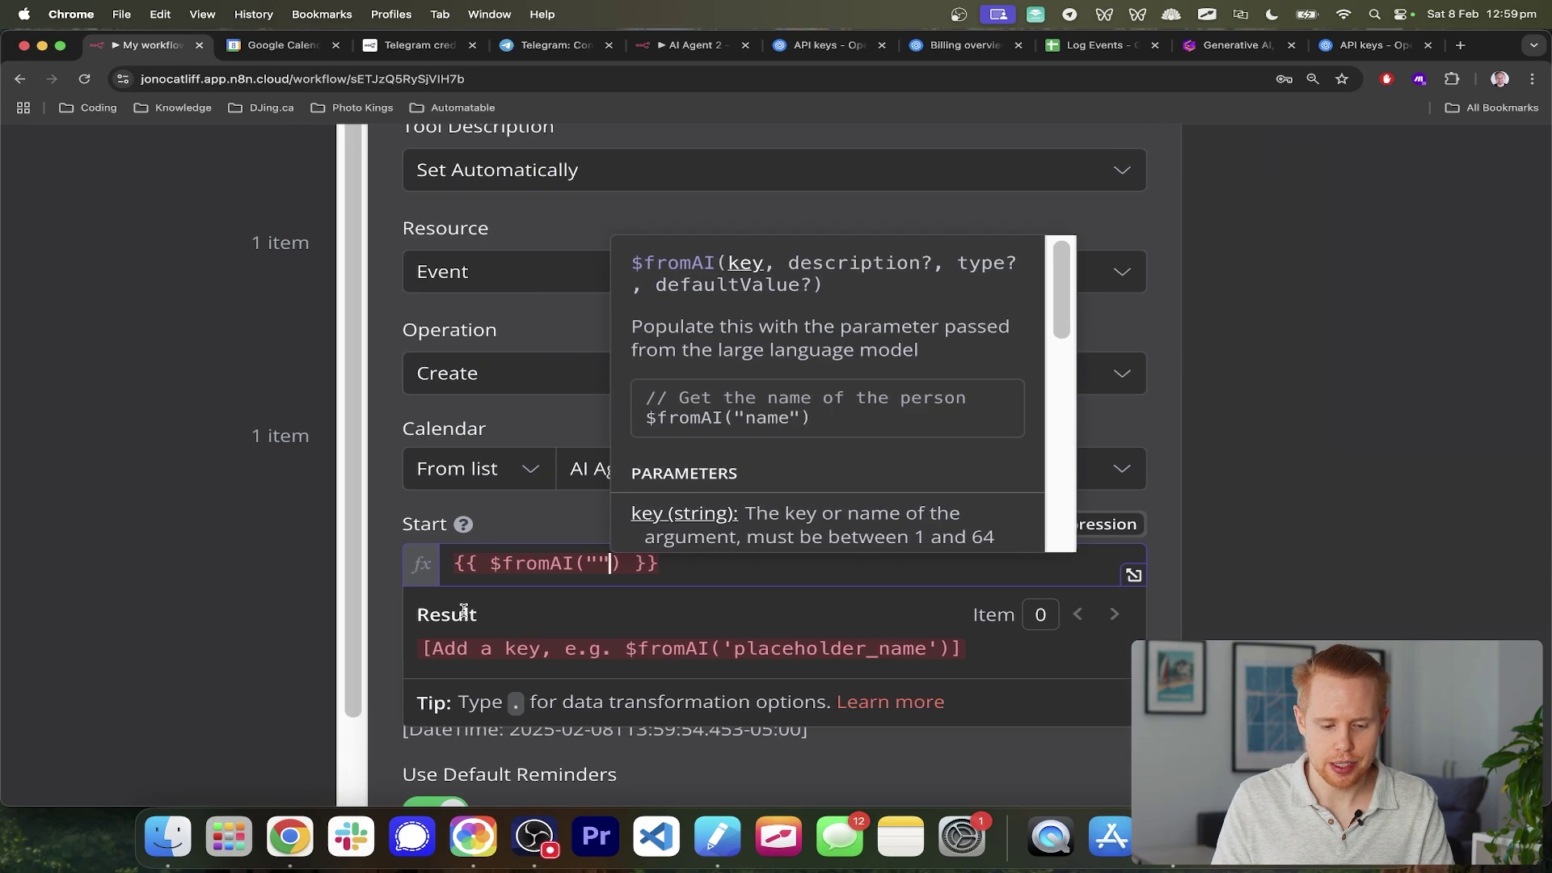
pyautogui.press('Left')
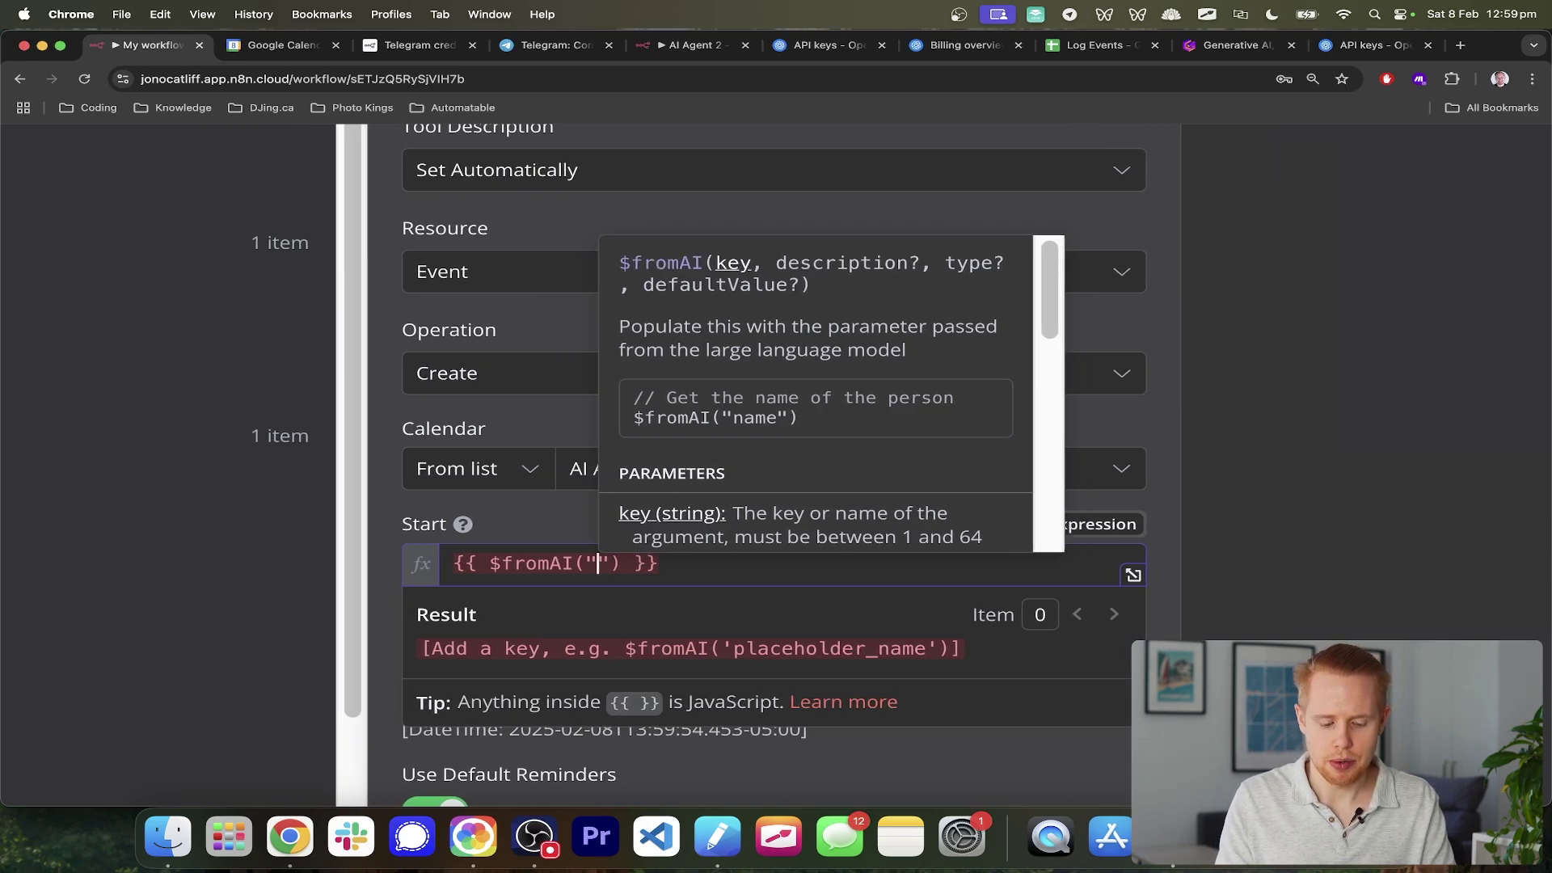
pyautogui.write('startTime')
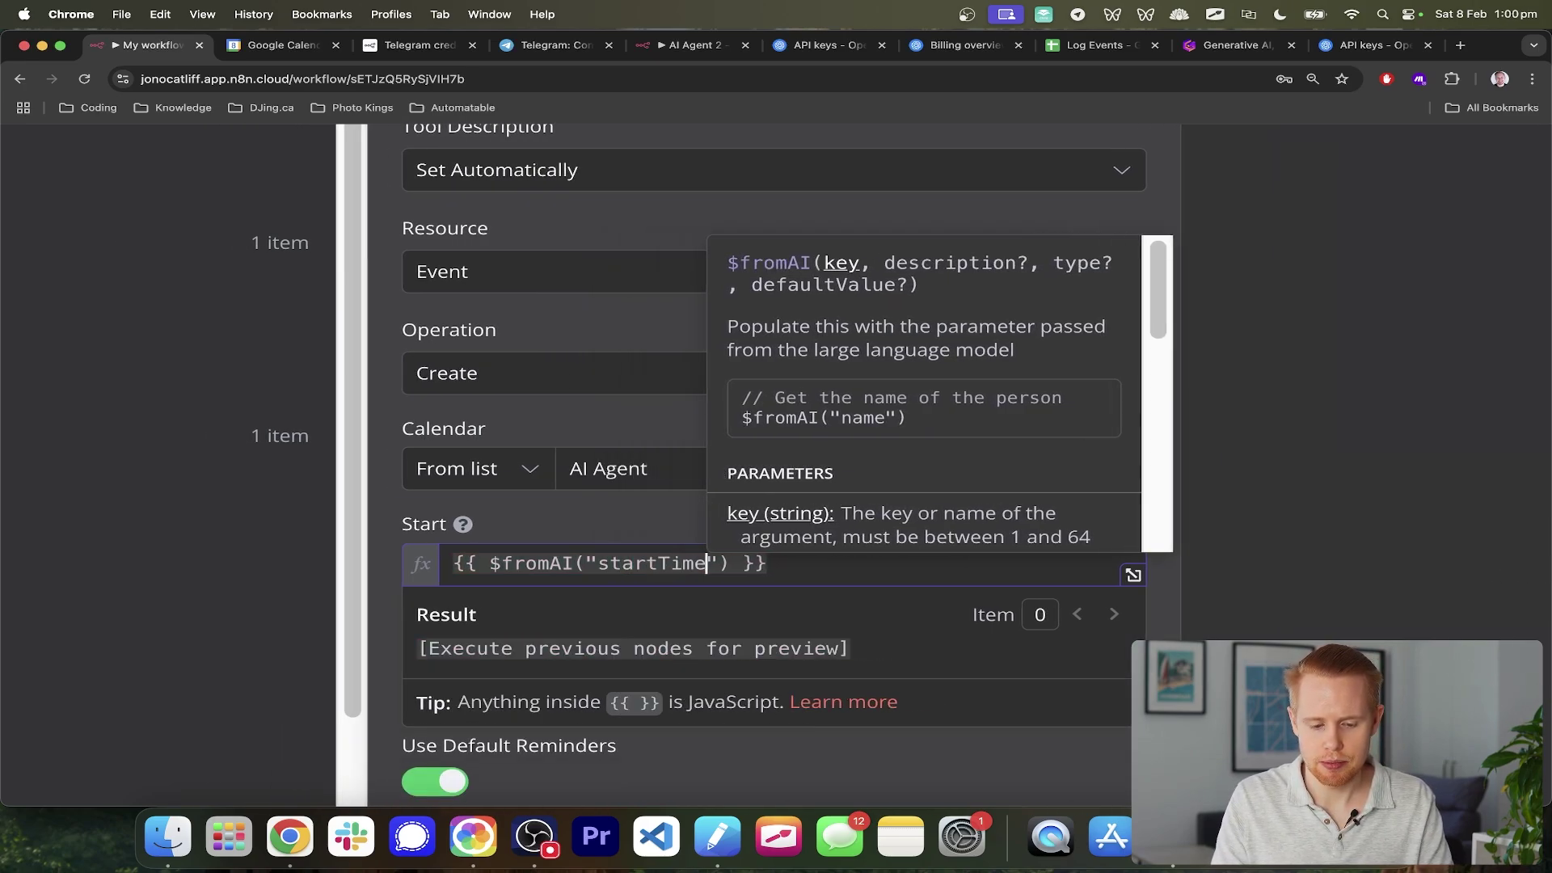
pyautogui.press('Right')
pyautogui.write(',')
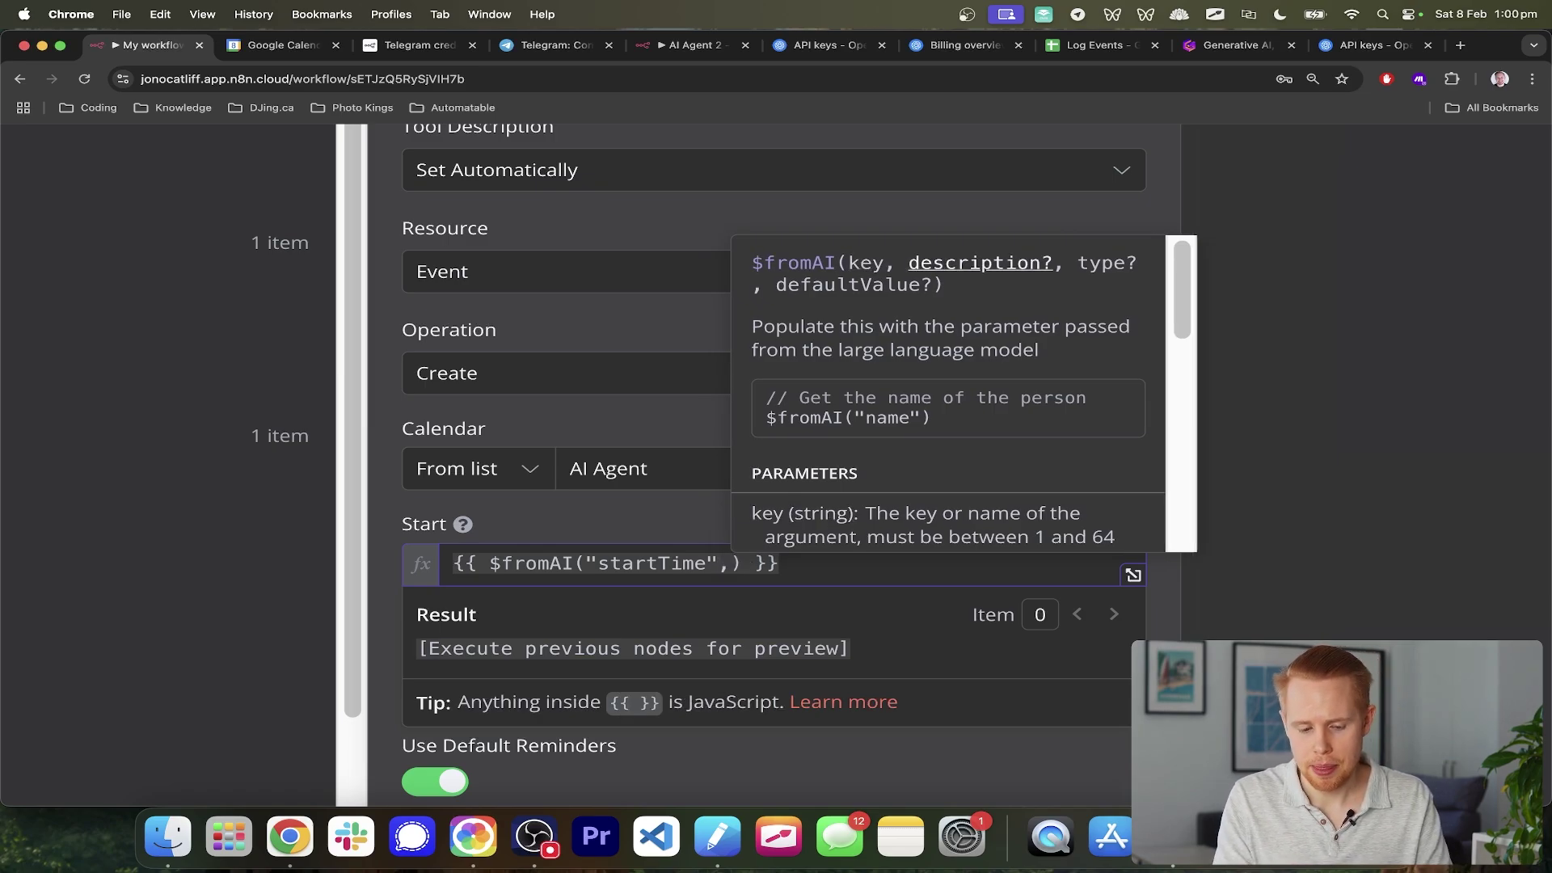
pyautogui.write(' "')
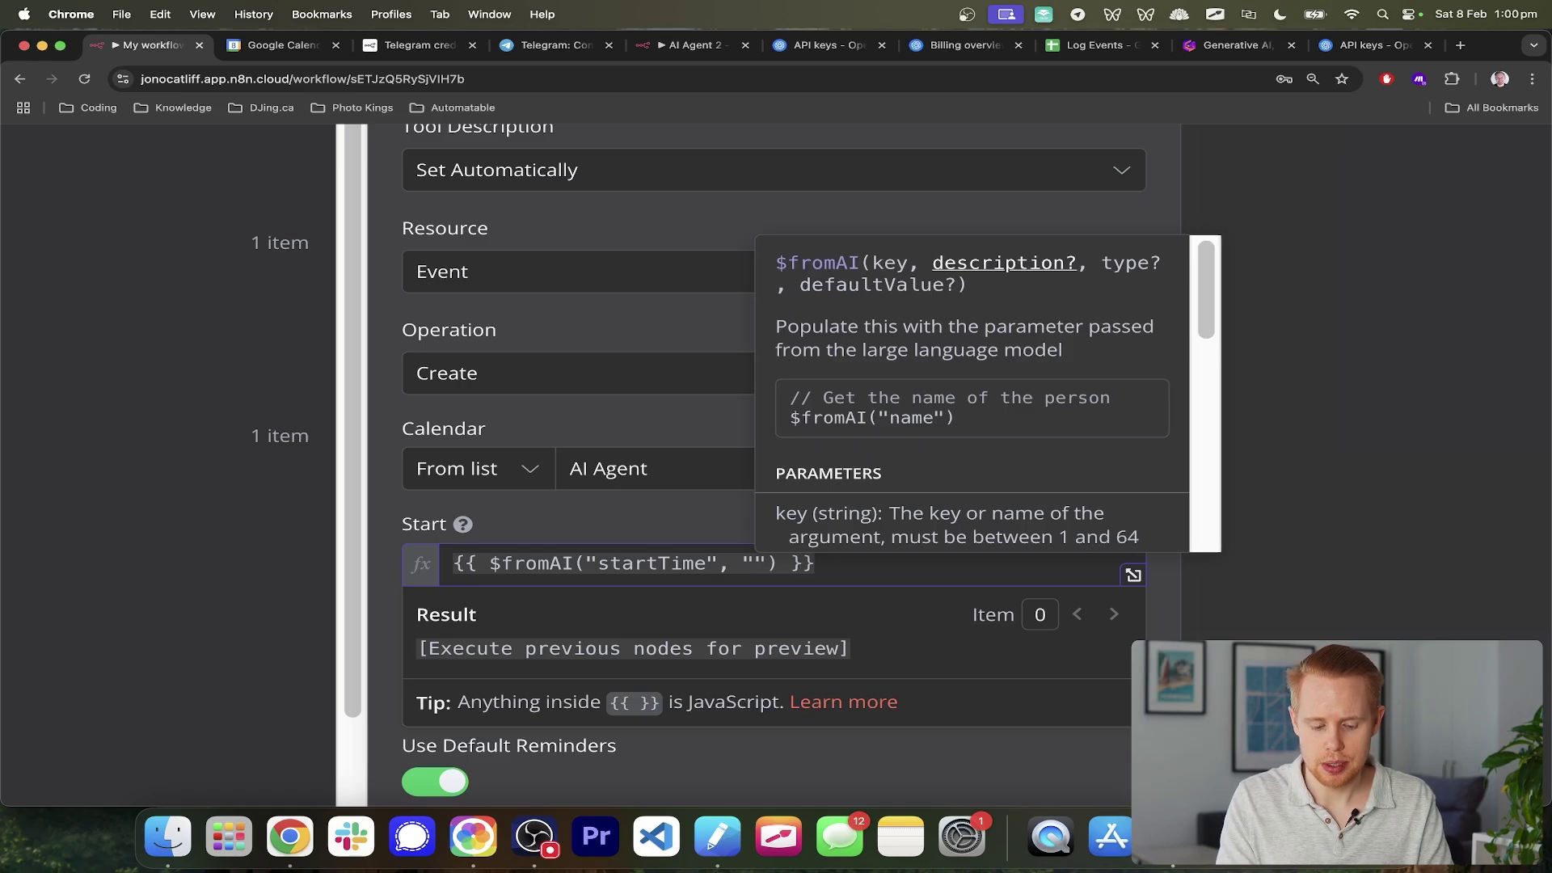
pyautogui.write('this is the start ')
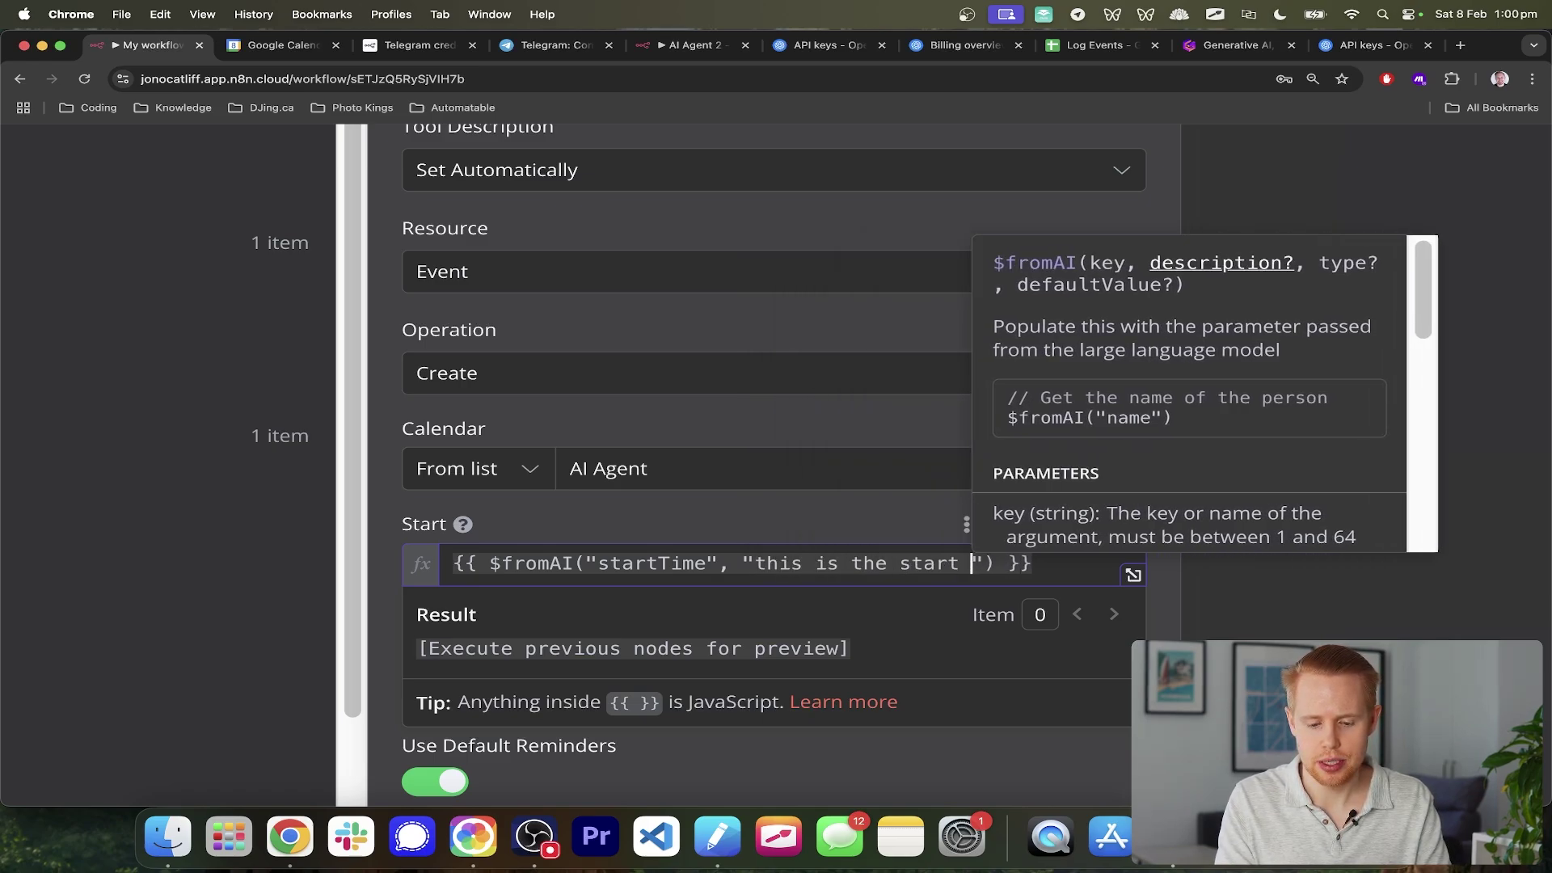
pyautogui.write('time of th event')
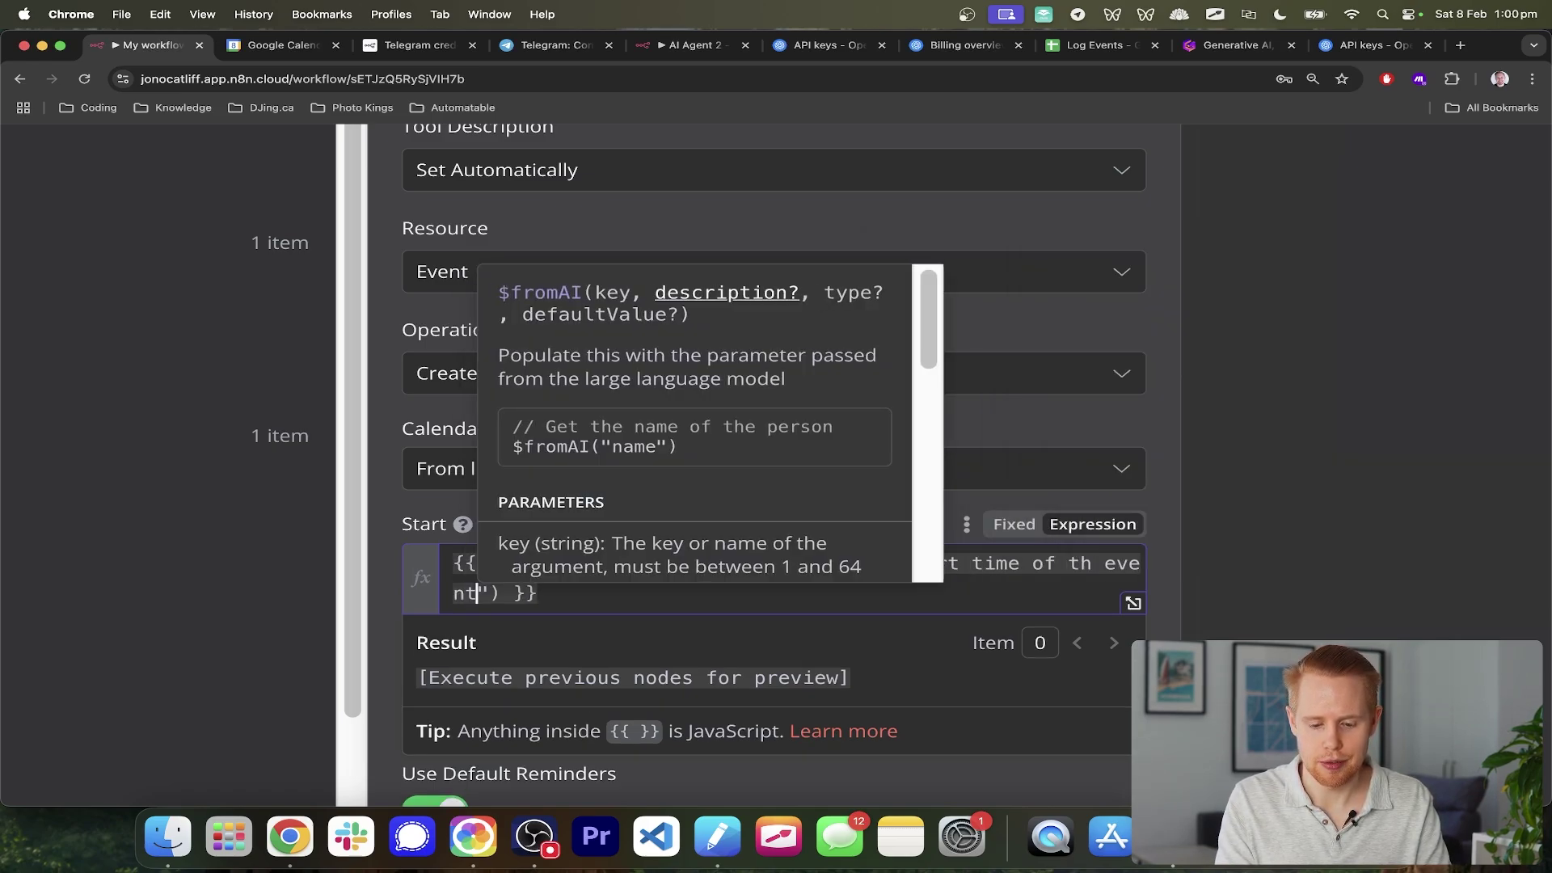
pyautogui.click(699, 660)
pyautogui.press('super+0')
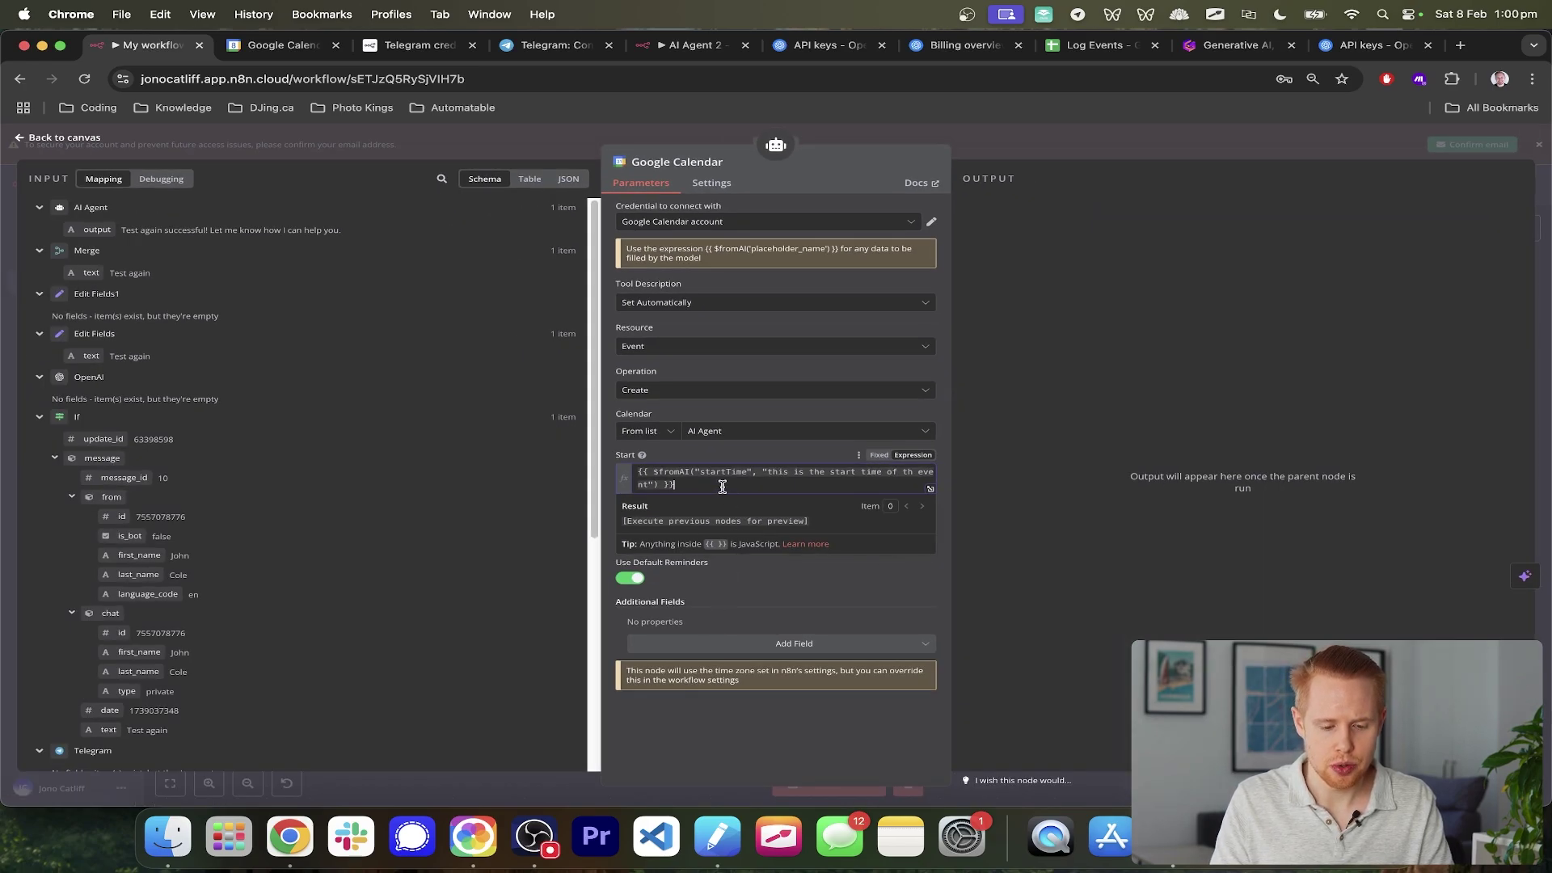
pyautogui.moveTo(721, 484); pyautogui.dragTo(641, 467)
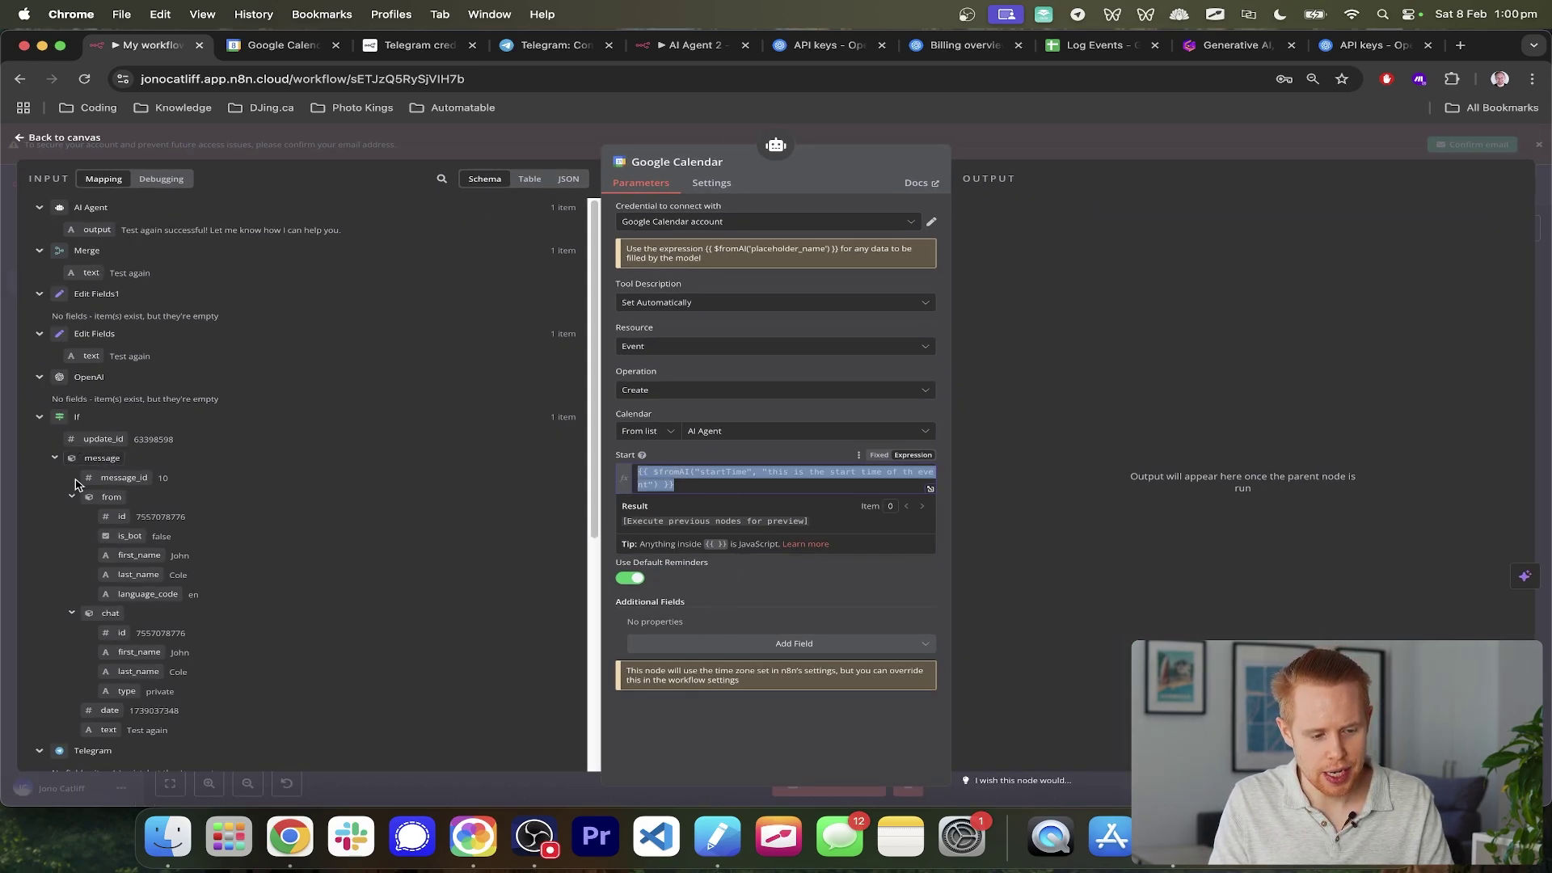
pyautogui.scroll(-1, 117, 712)
pyautogui.scroll(1, 118, 715)
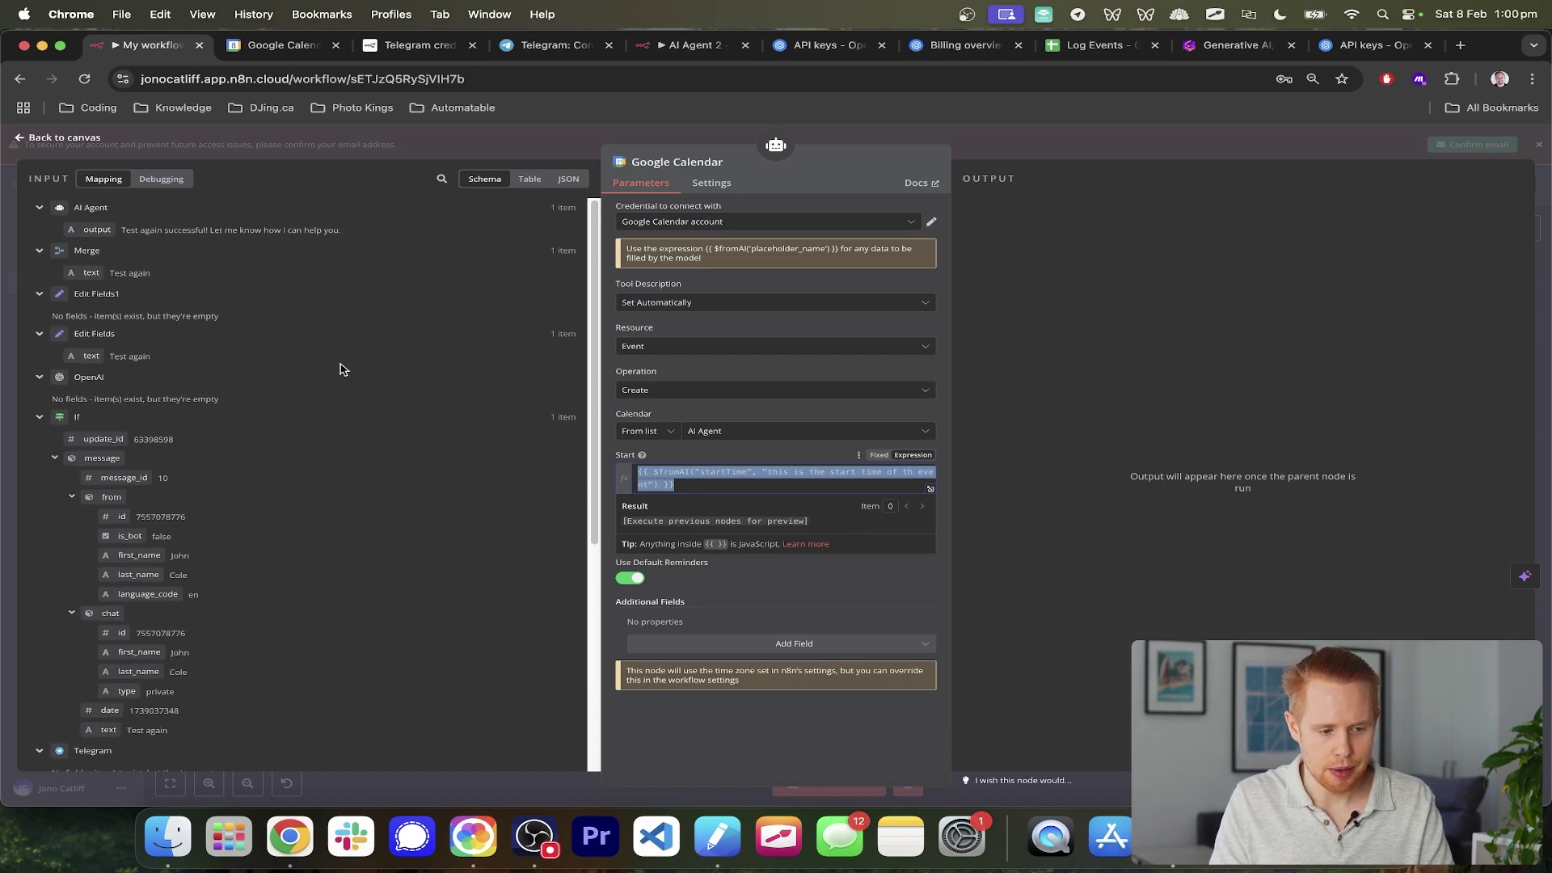
pyautogui.click(791, 487)
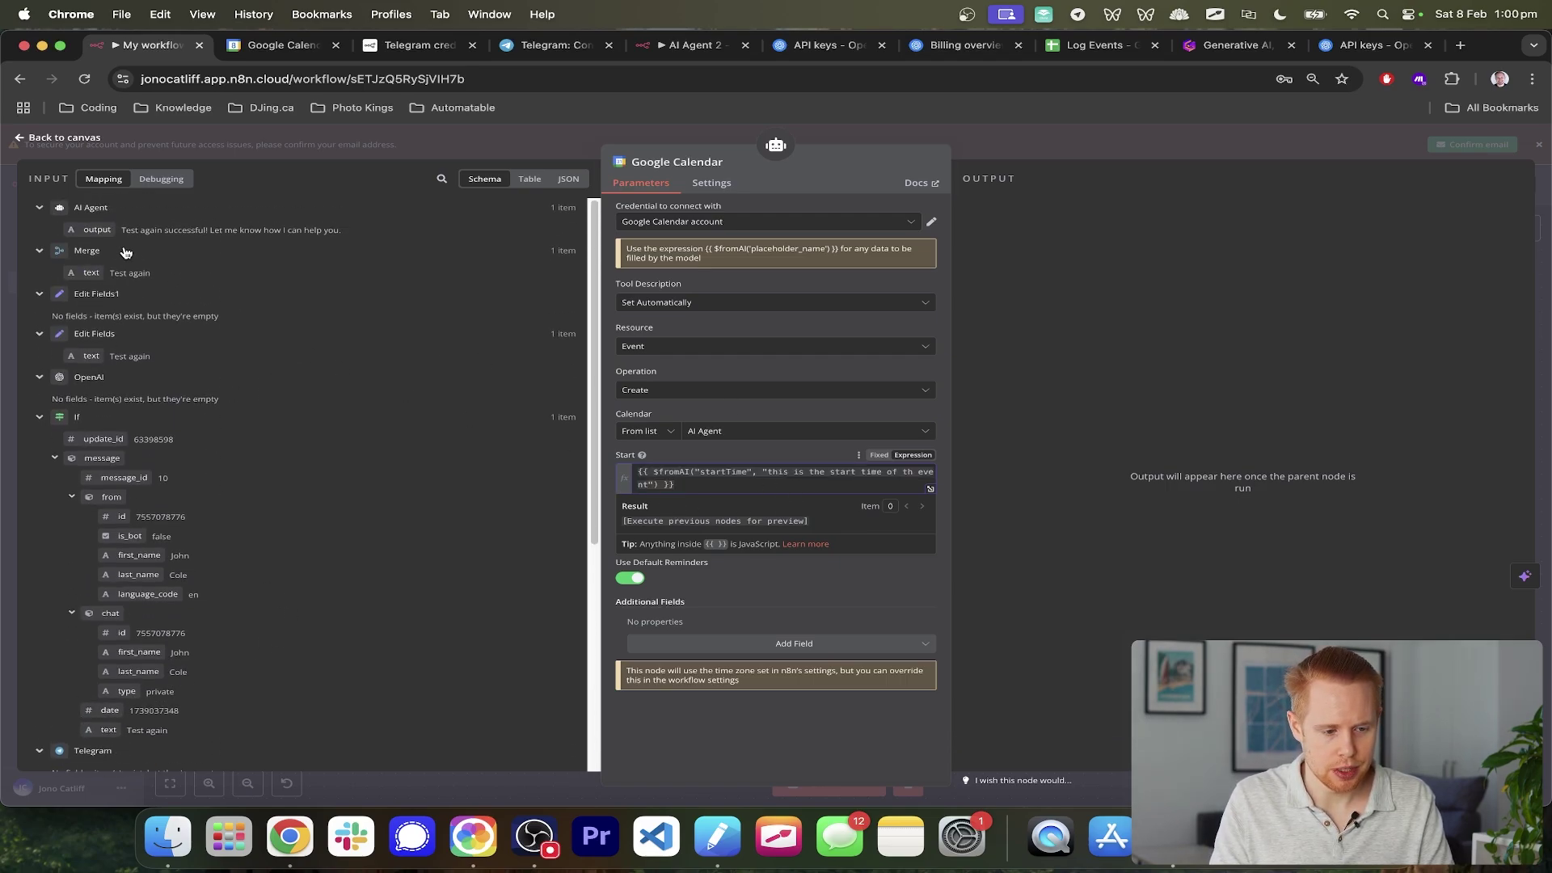
pyautogui.moveTo(86, 232); pyautogui.dragTo(674, 486)
pyautogui.press('BackSpace')
pyautogui.scroll(-5, 435, 485)
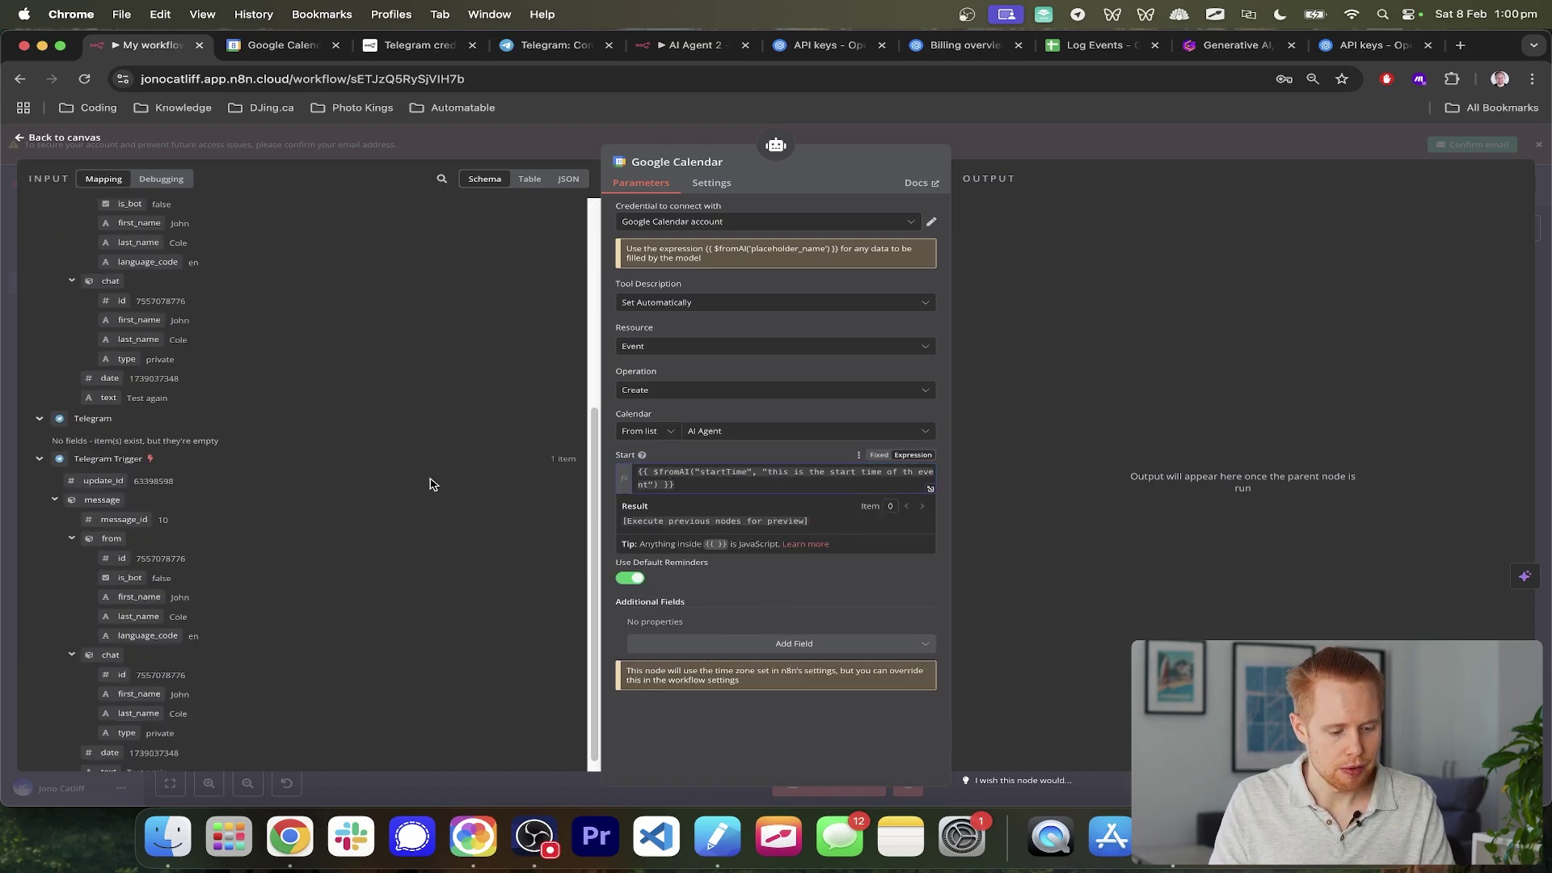
pyautogui.moveTo(119, 548); pyautogui.dragTo(687, 487)
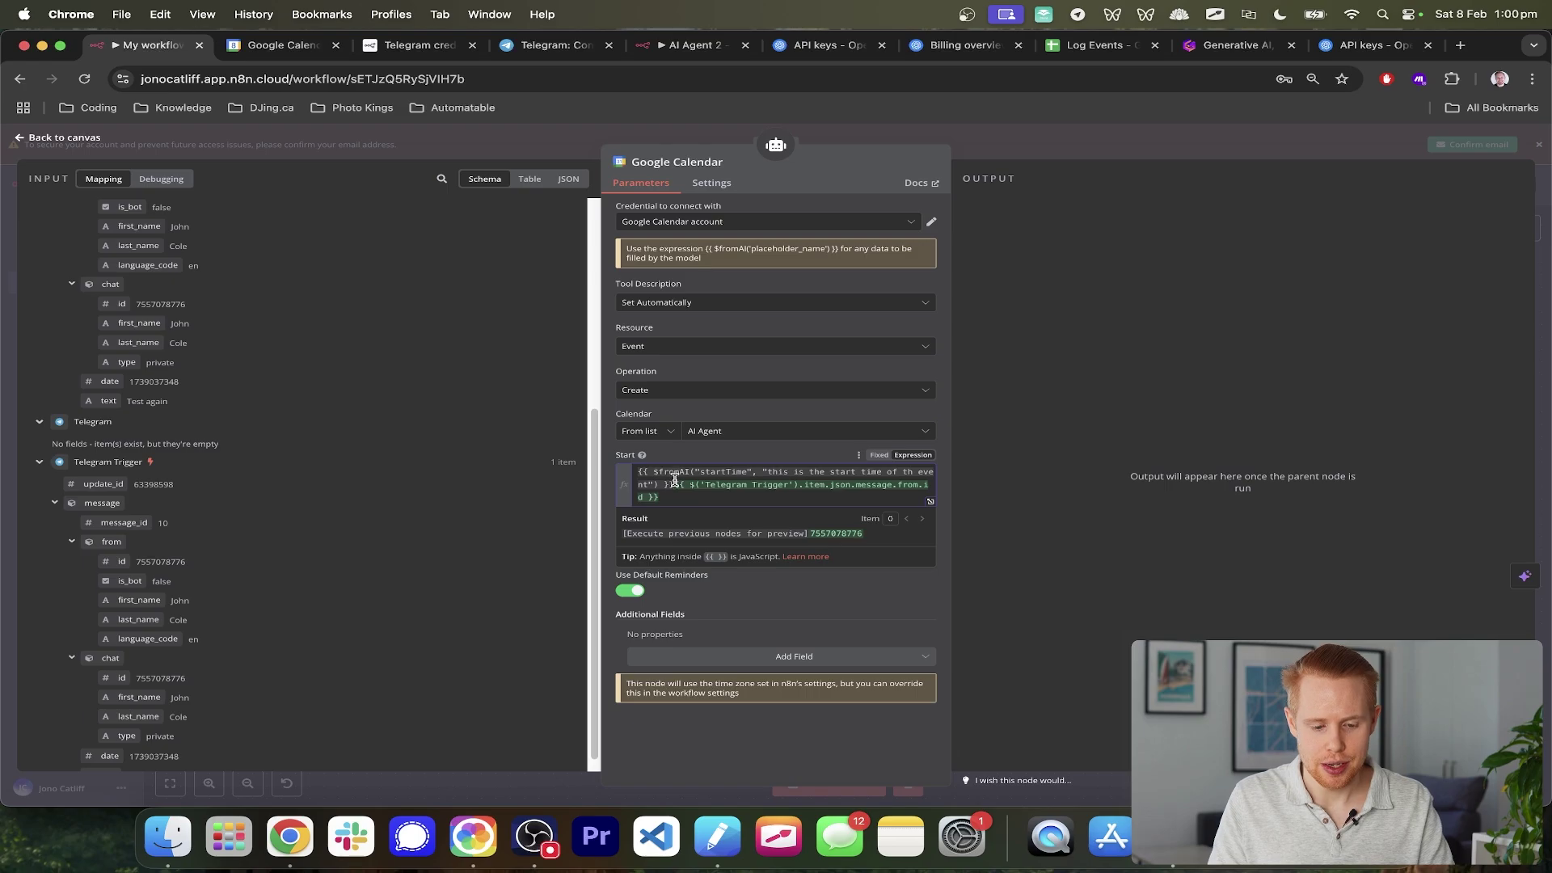
pyautogui.moveTo(675, 483); pyautogui.dragTo(659, 497)
pyautogui.press('BackSpace')
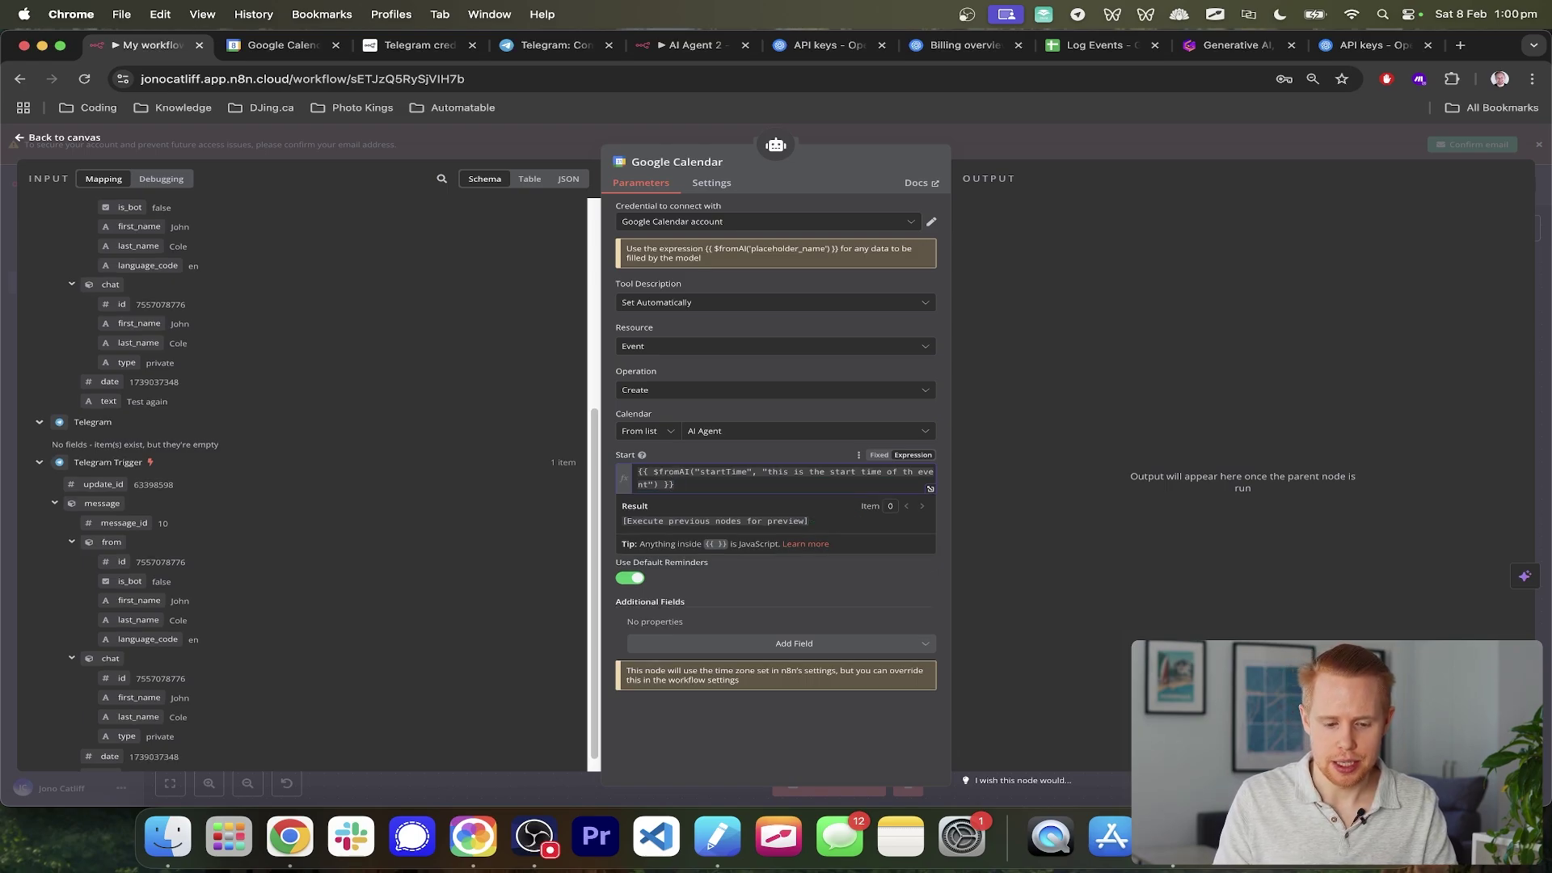
pyautogui.press('super+a')
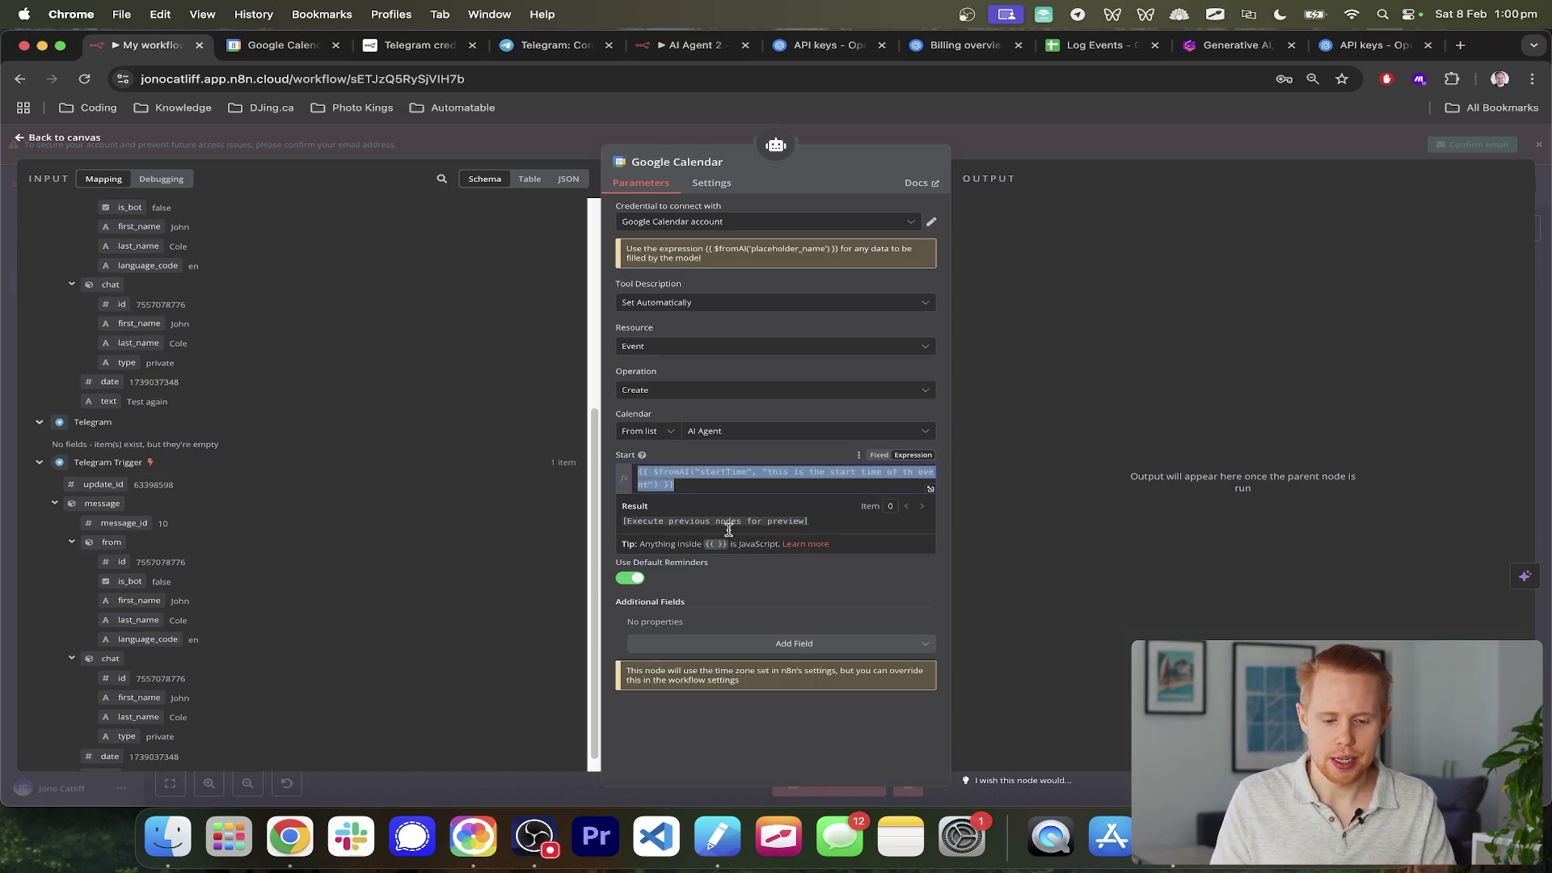
pyautogui.tripleClick(776, 598)
pyautogui.scroll(5, 783, 597)
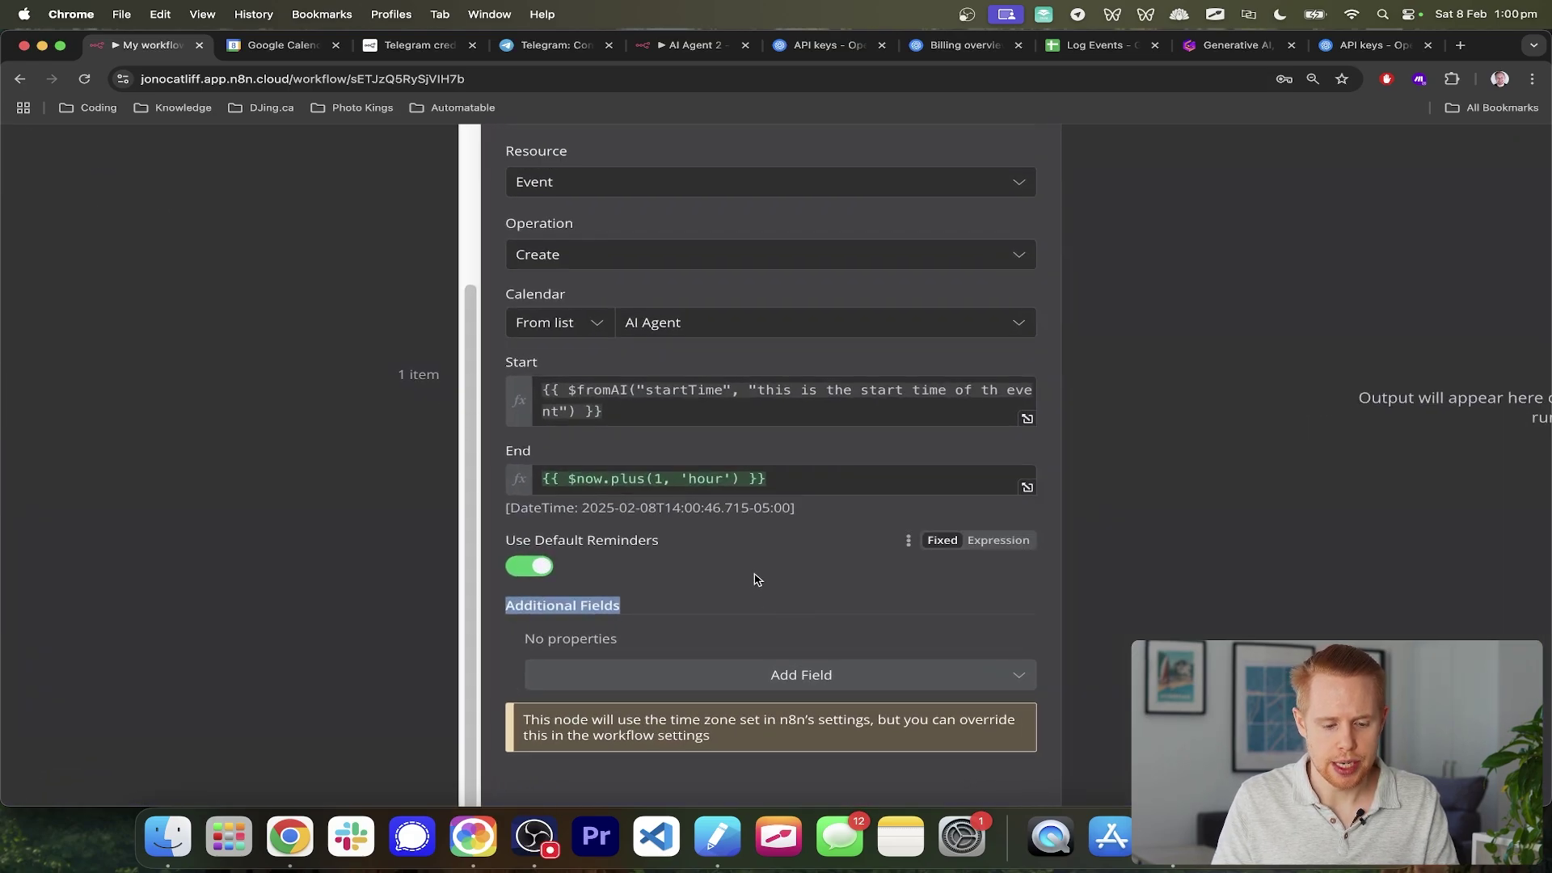
# - Copy the whole $fromAI expression from the Start field
pyautogui.click(787, 484)
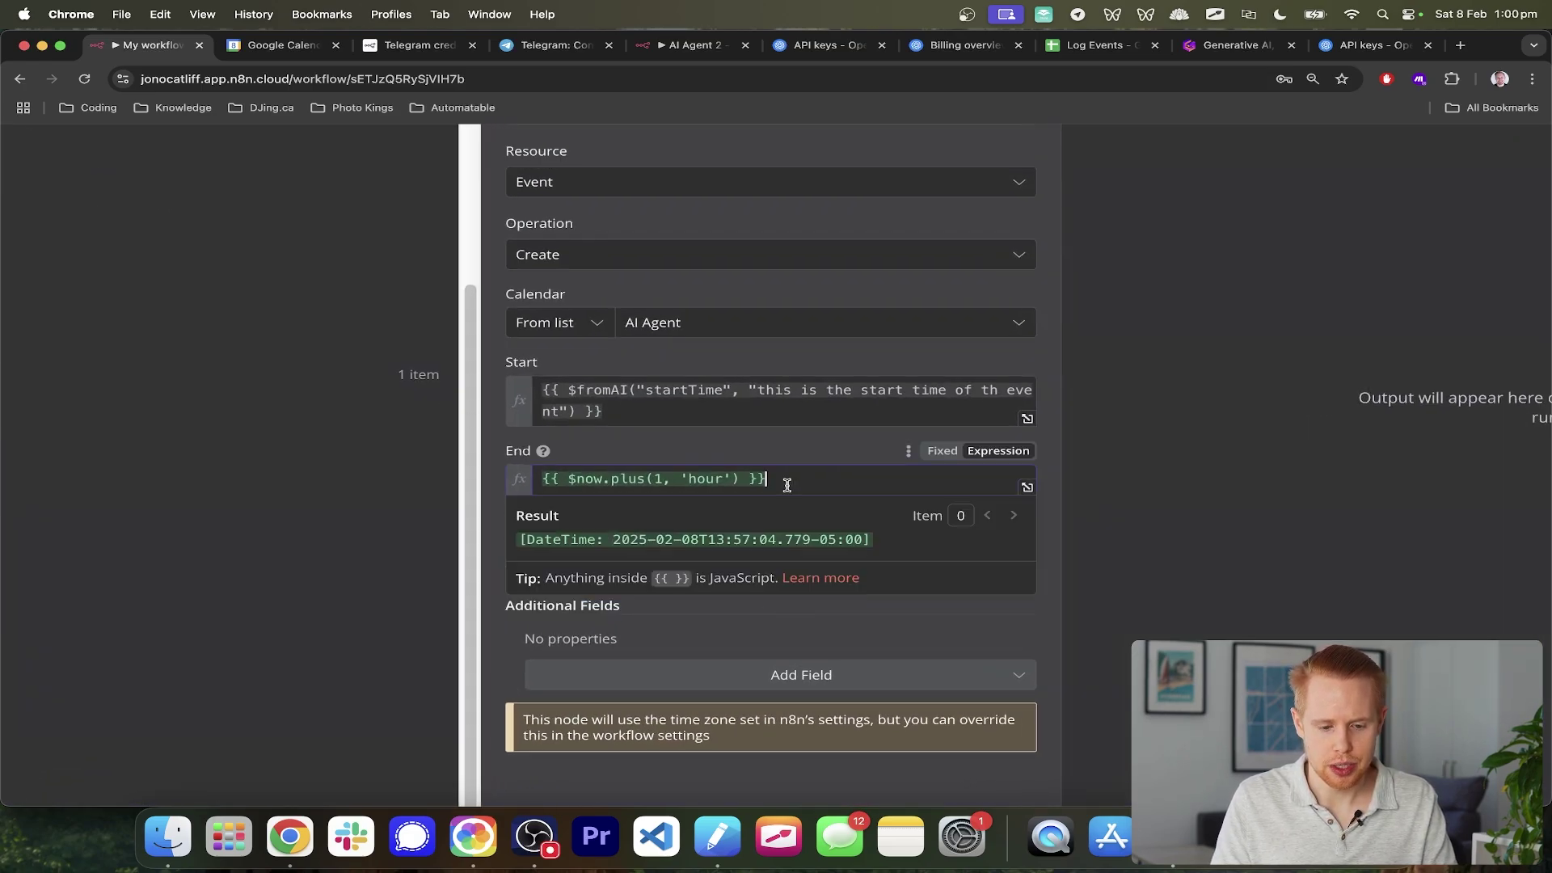
pyautogui.click(716, 426)
pyautogui.tripleClick(716, 411)
pyautogui.press('super+c')
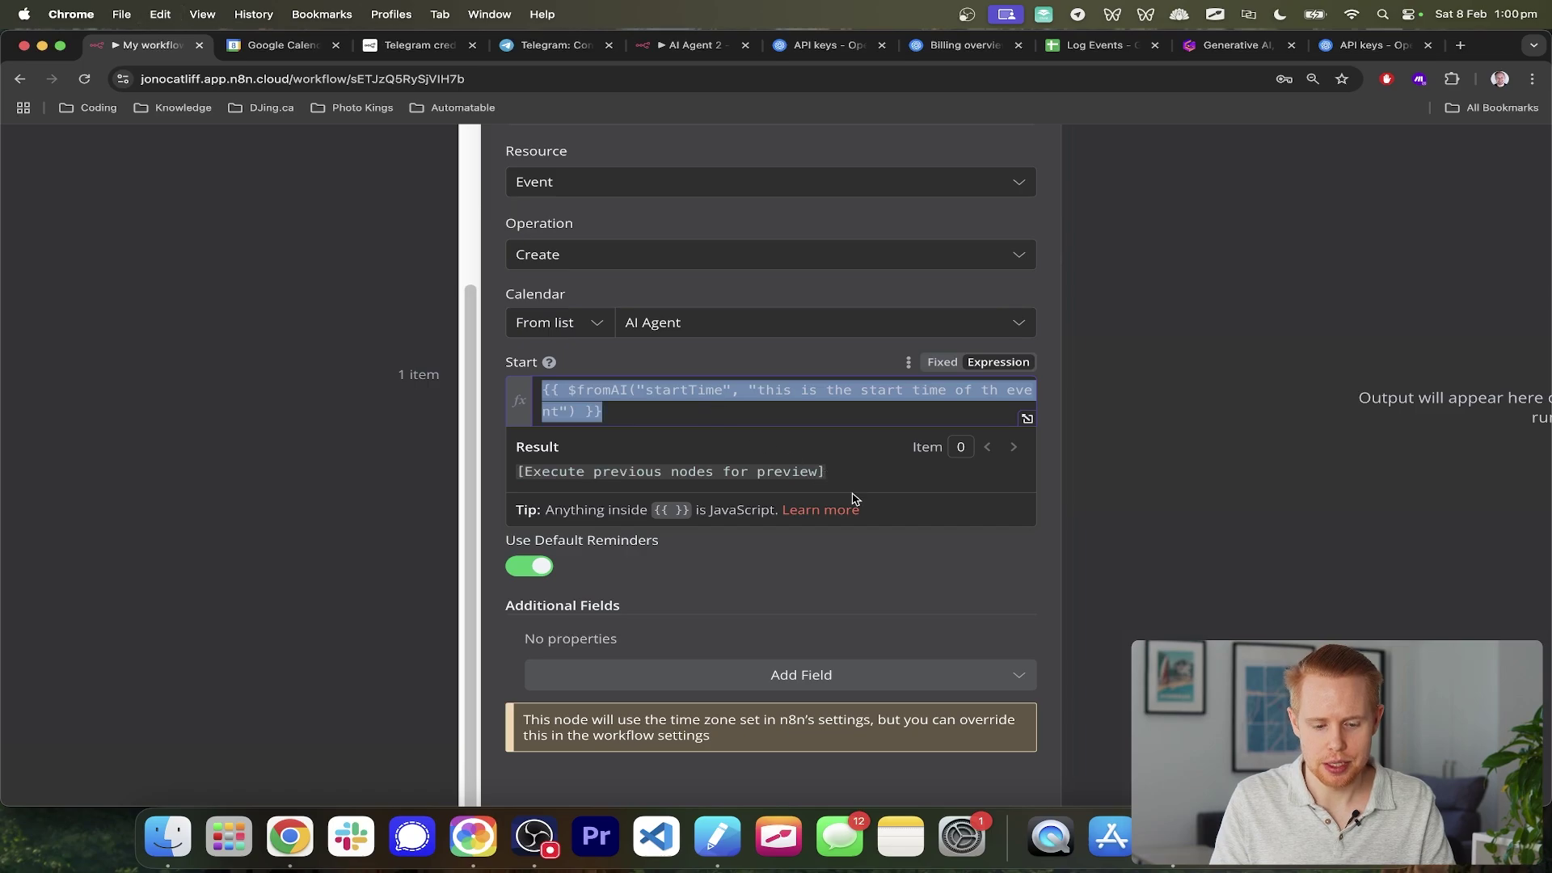
pyautogui.click(890, 610)
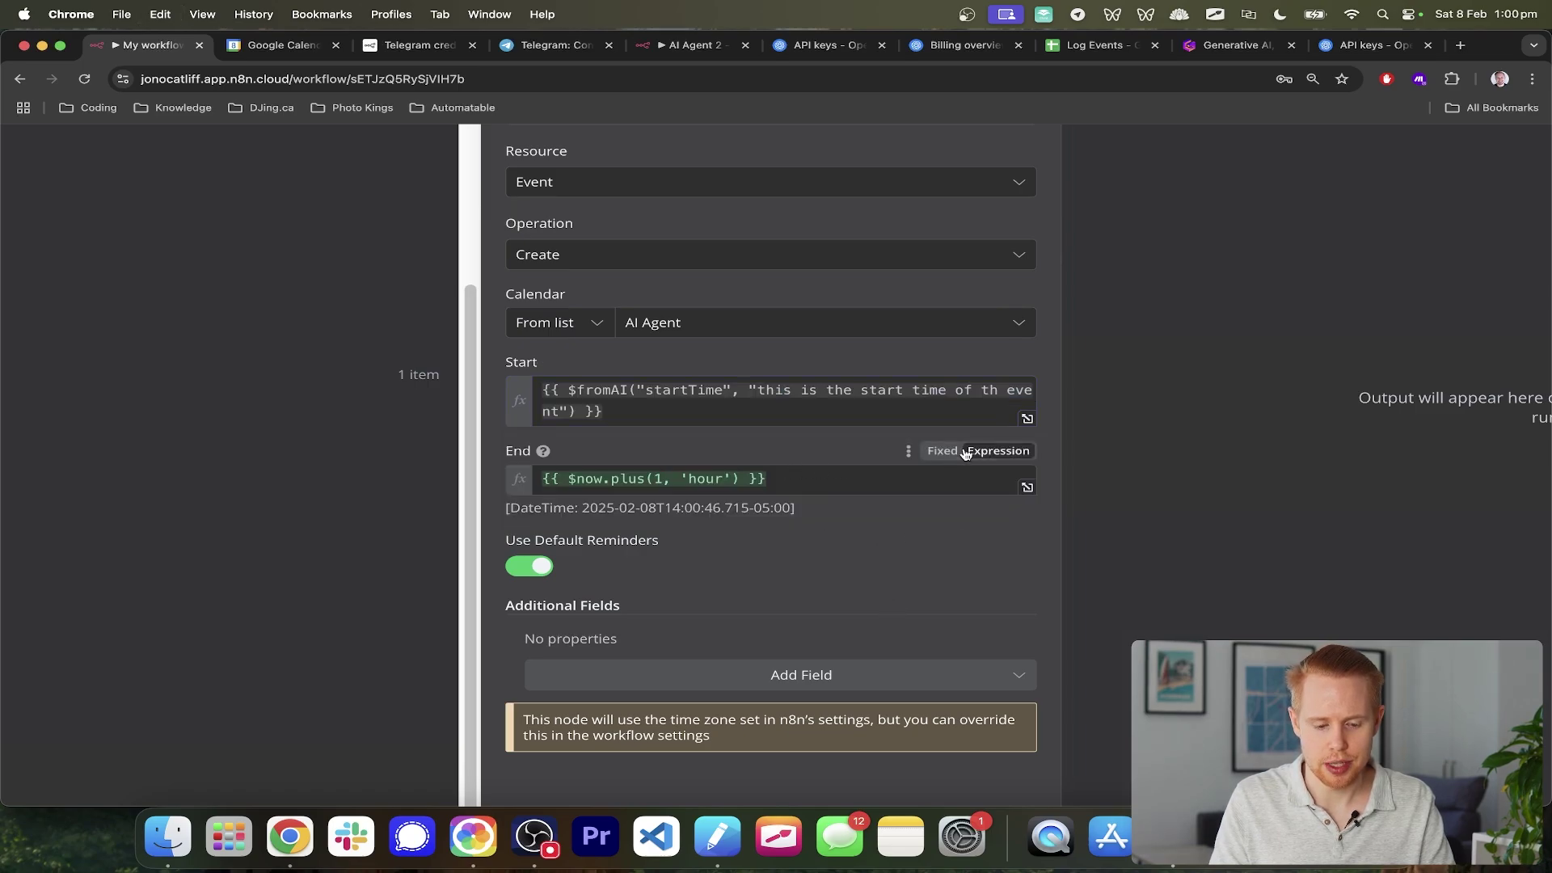
# - Paste it over End's $now.plus(1, 'hour') and rename the key startTime to endTime
pyautogui.scroll(5, 588, 501)
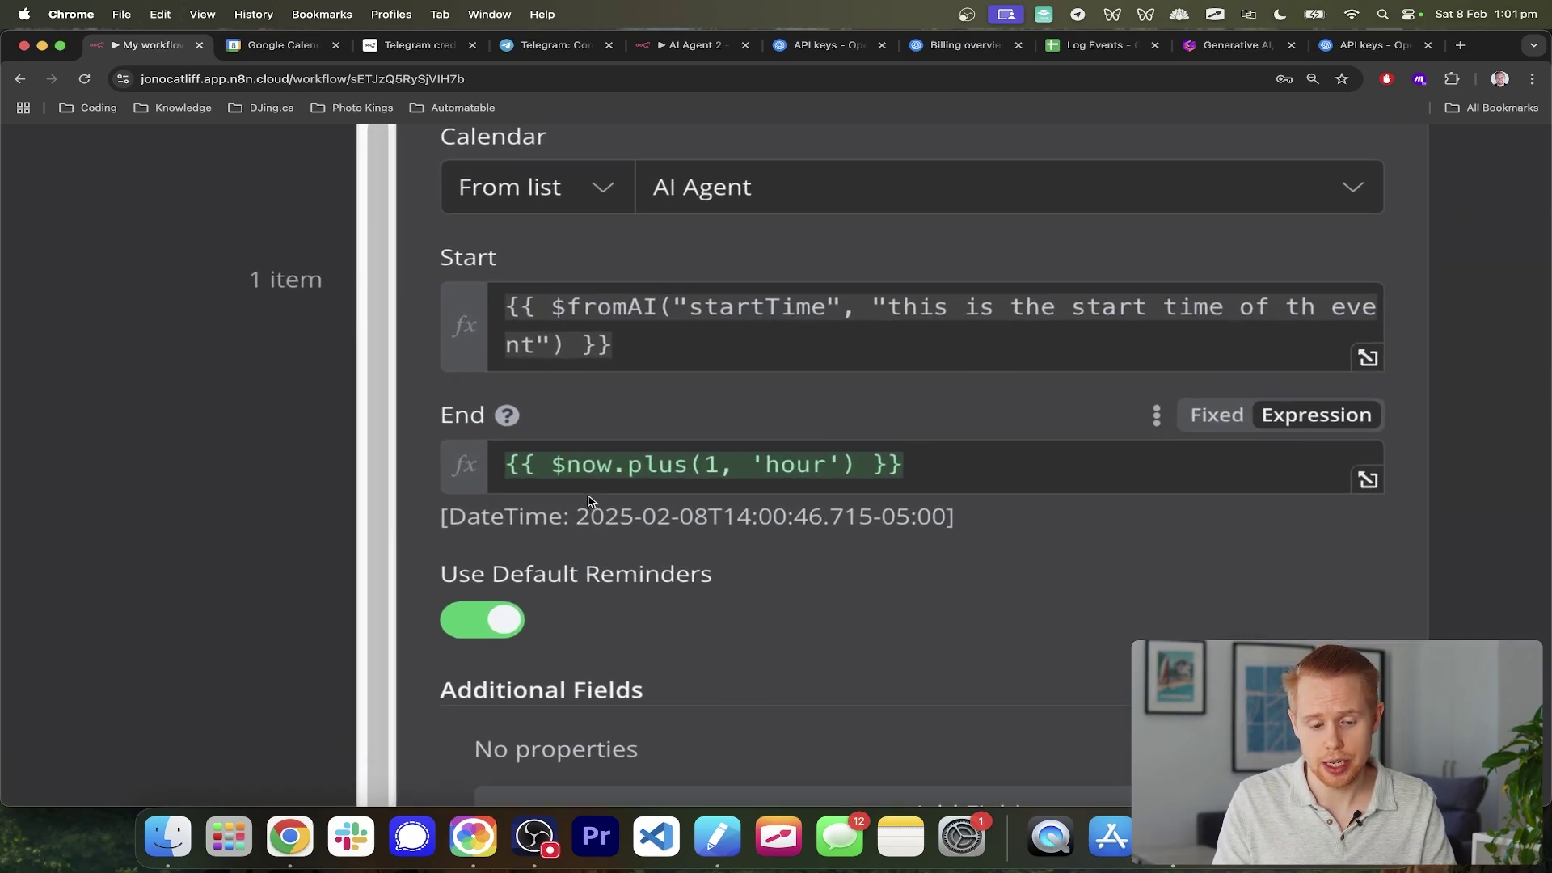
pyautogui.click(1004, 471)
pyautogui.press('super+a')
pyautogui.press('super+v')
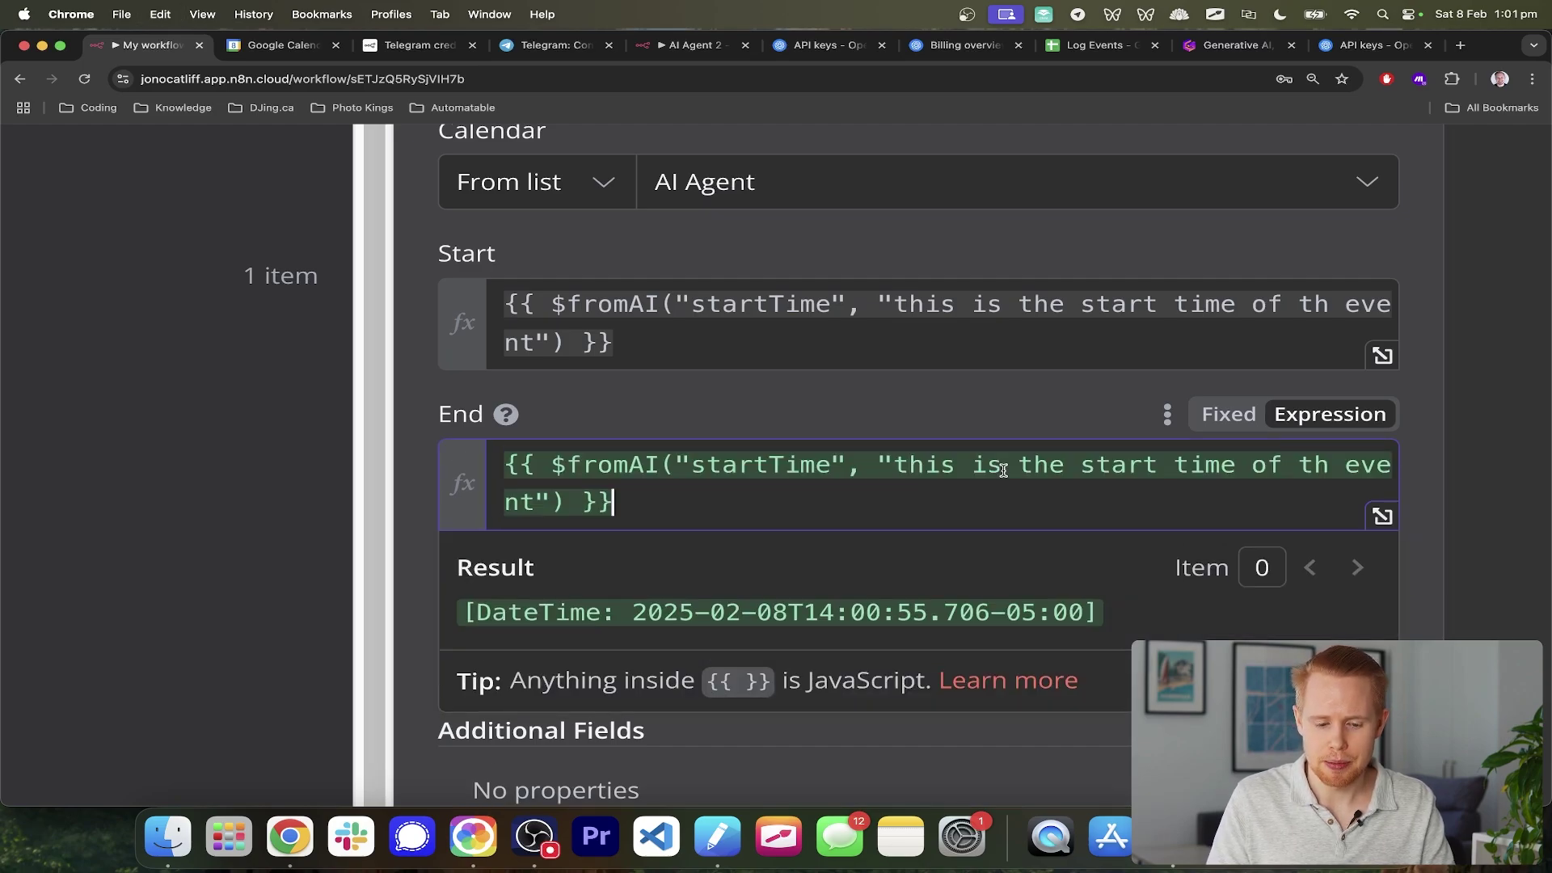
pyautogui.click(767, 465)
pyautogui.moveTo(767, 465); pyautogui.dragTo(691, 465)
pyautogui.write('end')
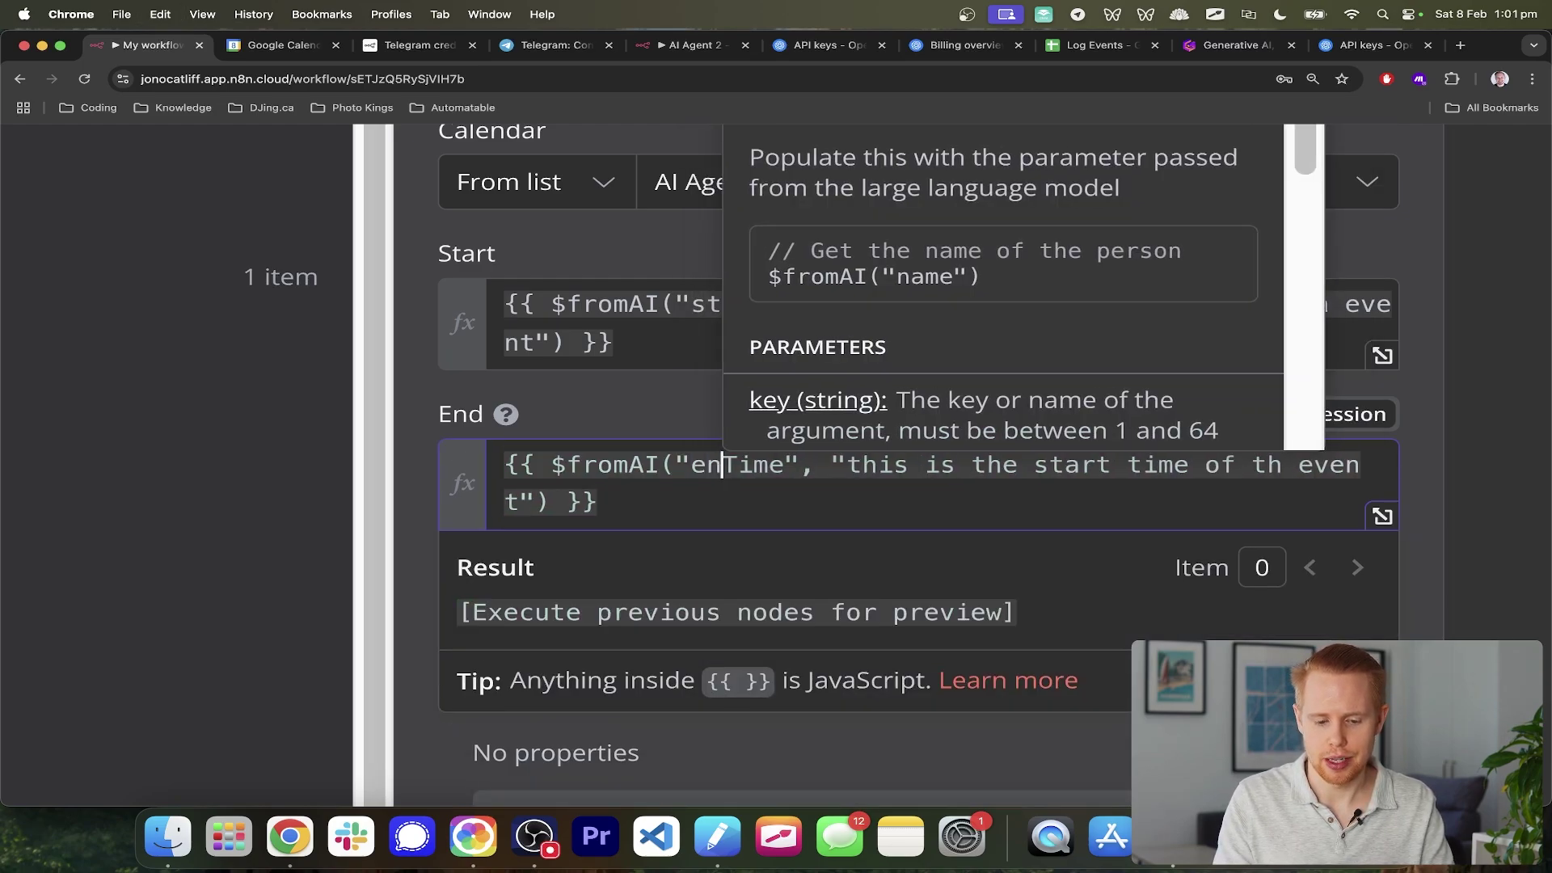
pyautogui.press('Right')
pyautogui.press('Right')
pyautogui.press('Right')
pyautogui.press('Right')
pyautogui.press('Right')
pyautogui.press('Right')
pyautogui.press('Right')
pyautogui.press('Right')
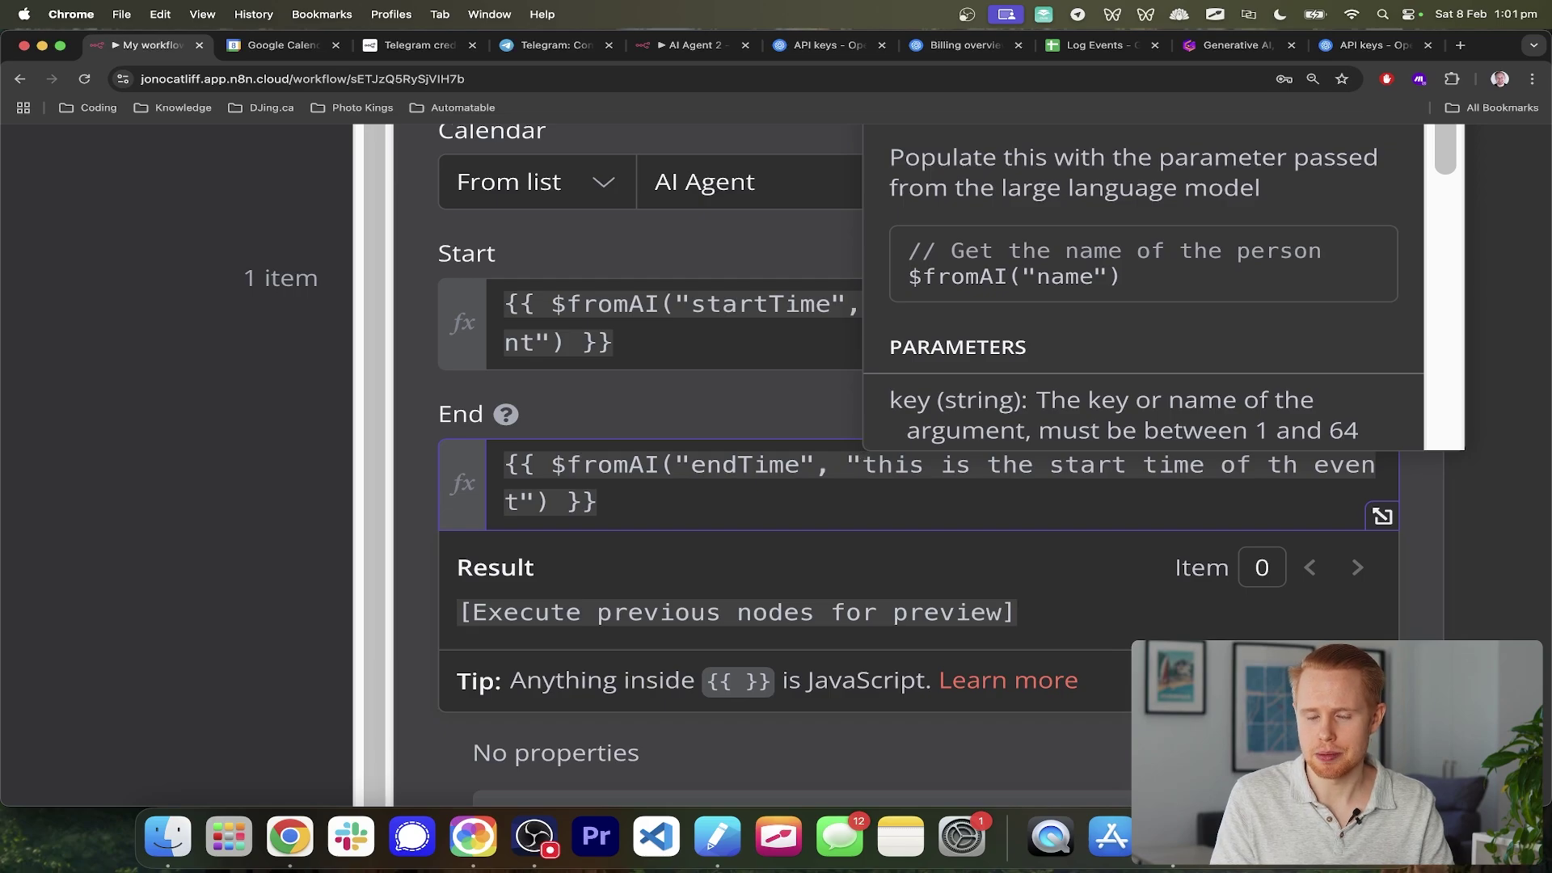
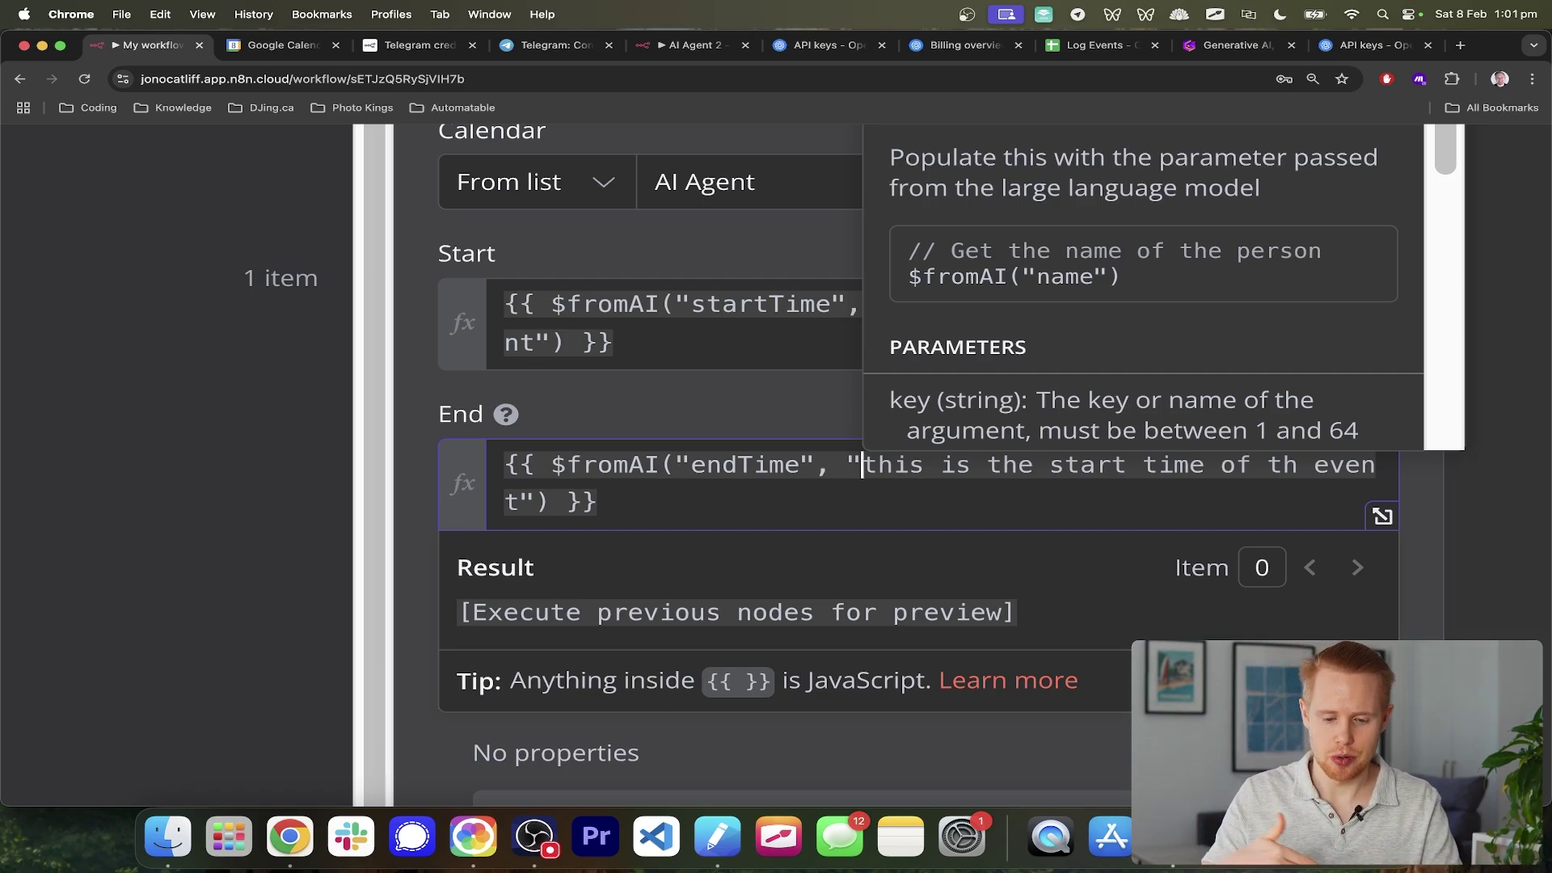
# - Change the End field's $fromAI description to 'this is the end time of th event'
pyautogui.hotkey('alt', 'Right')
pyautogui.hotkey('alt', 'Right')
pyautogui.hotkey('alt', 'Right')
pyautogui.hotkey('alt', 'Right')
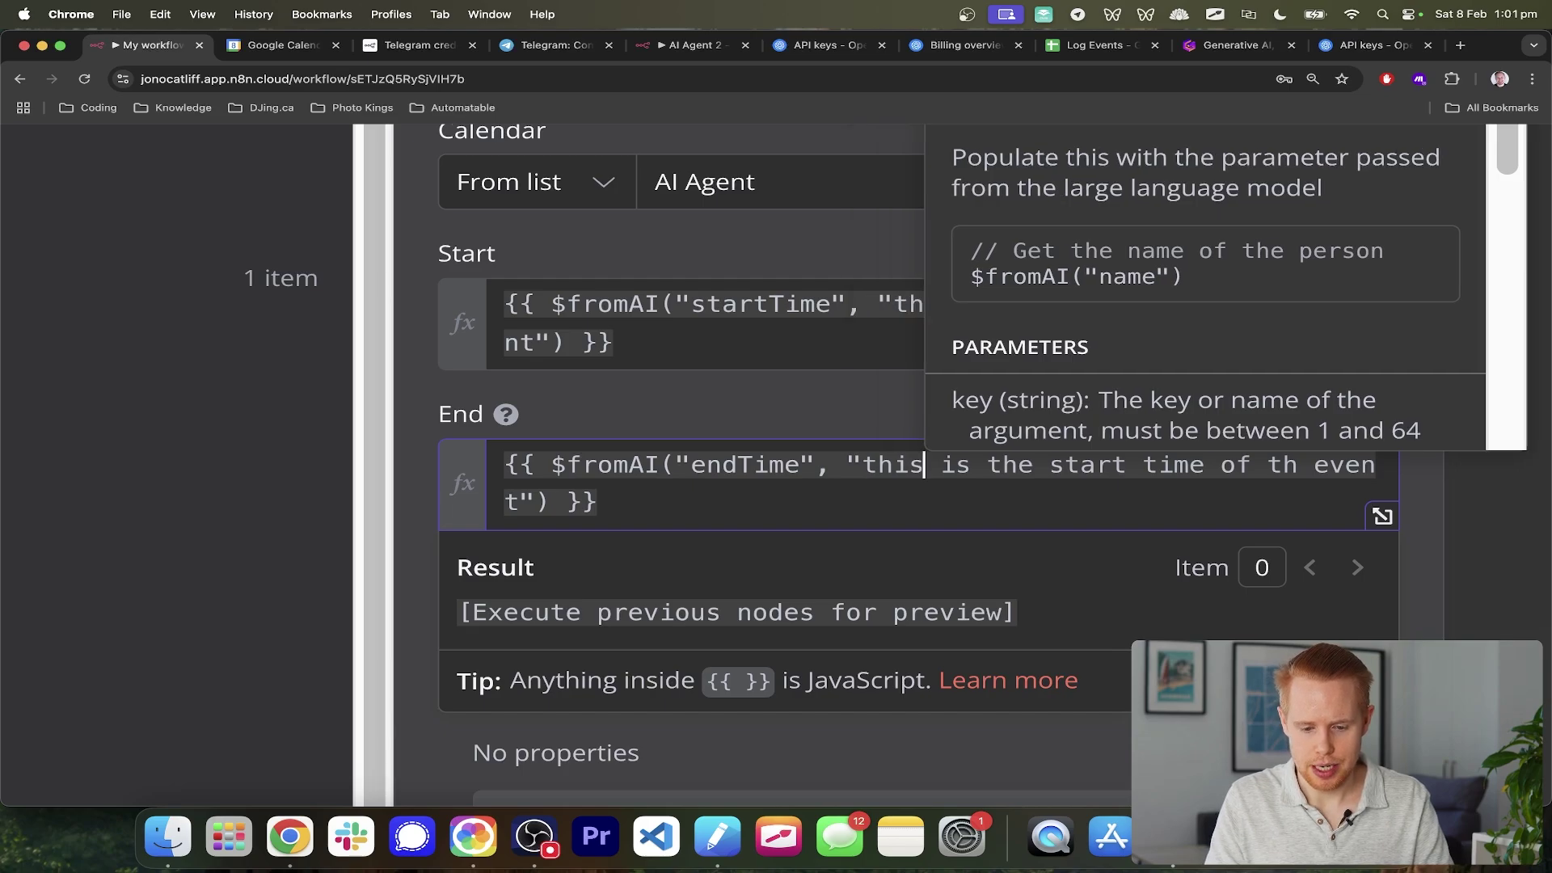
pyautogui.hotkey('alt', 'BackSpace')
pyautogui.write('end')
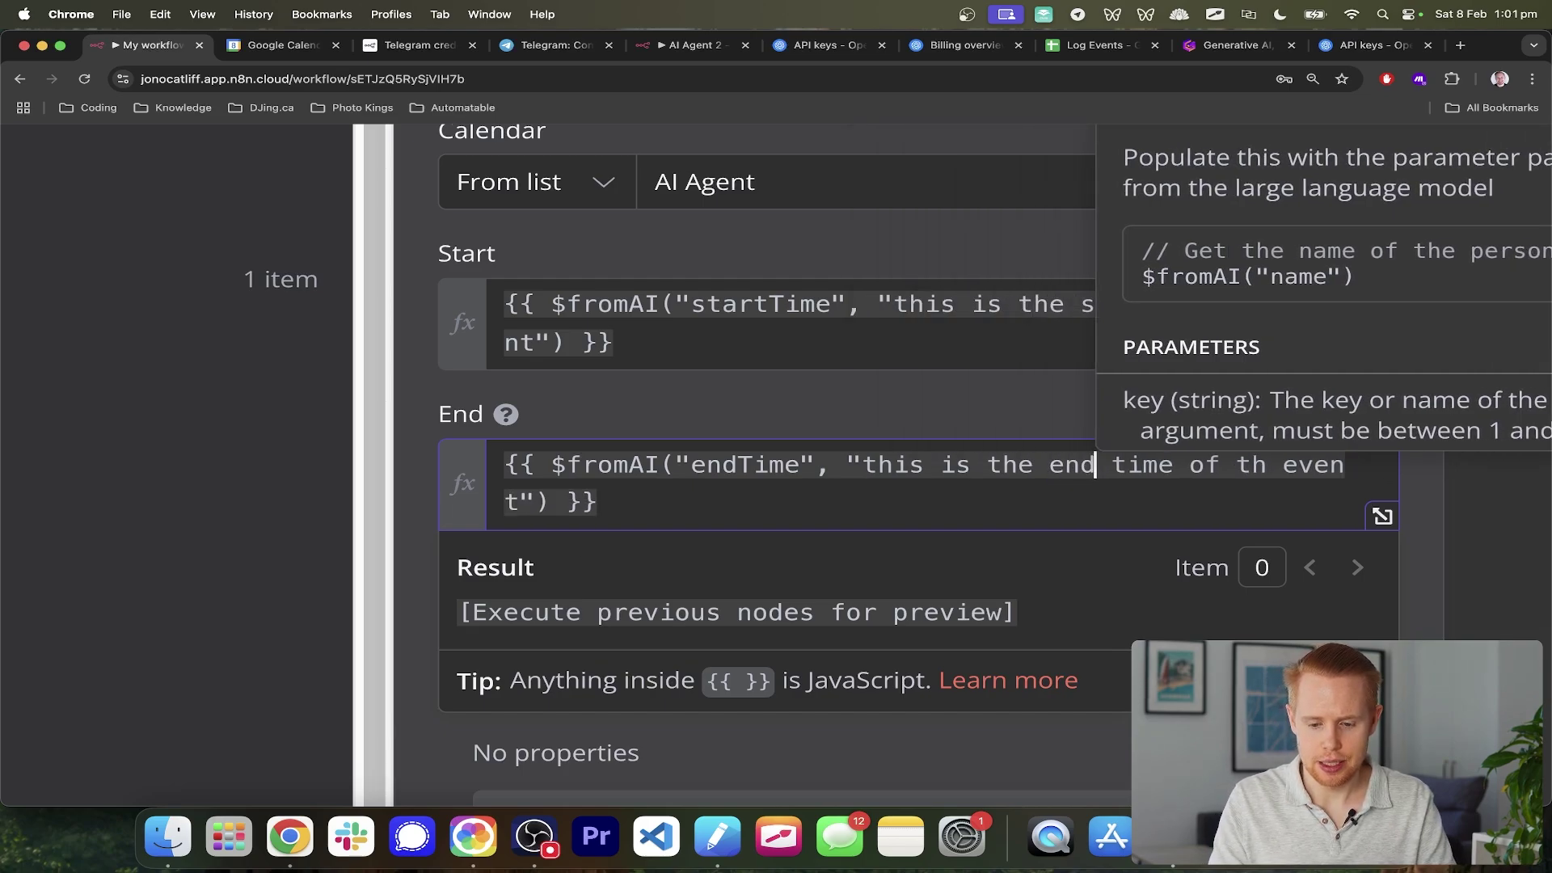
pyautogui.click(685, 269)
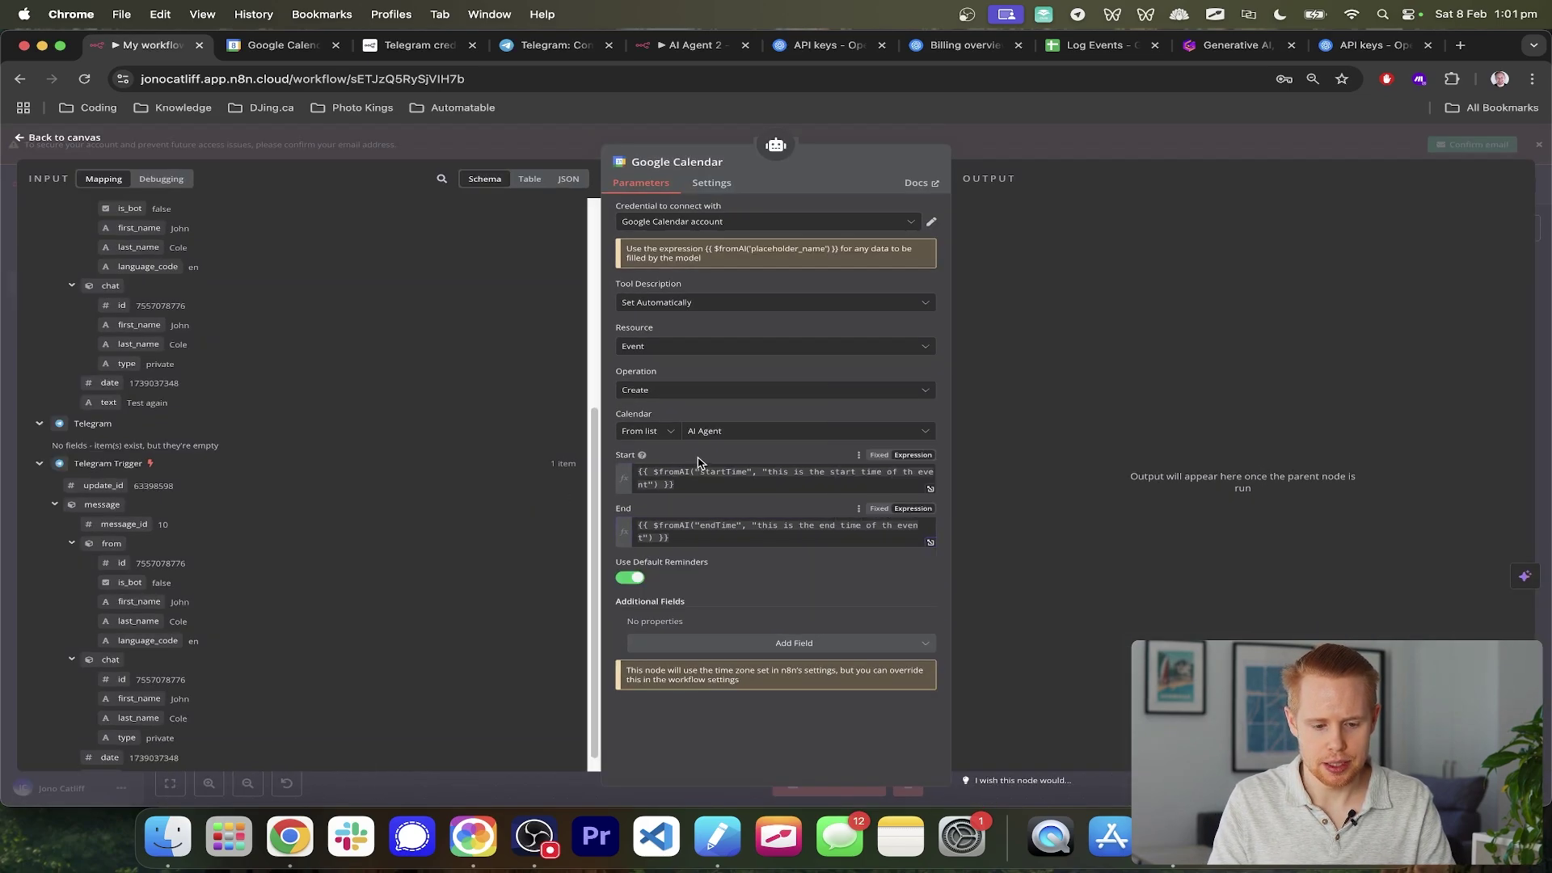
# - Add a Summary field to the event and paste the End expression into it
pyautogui.click(776, 647)
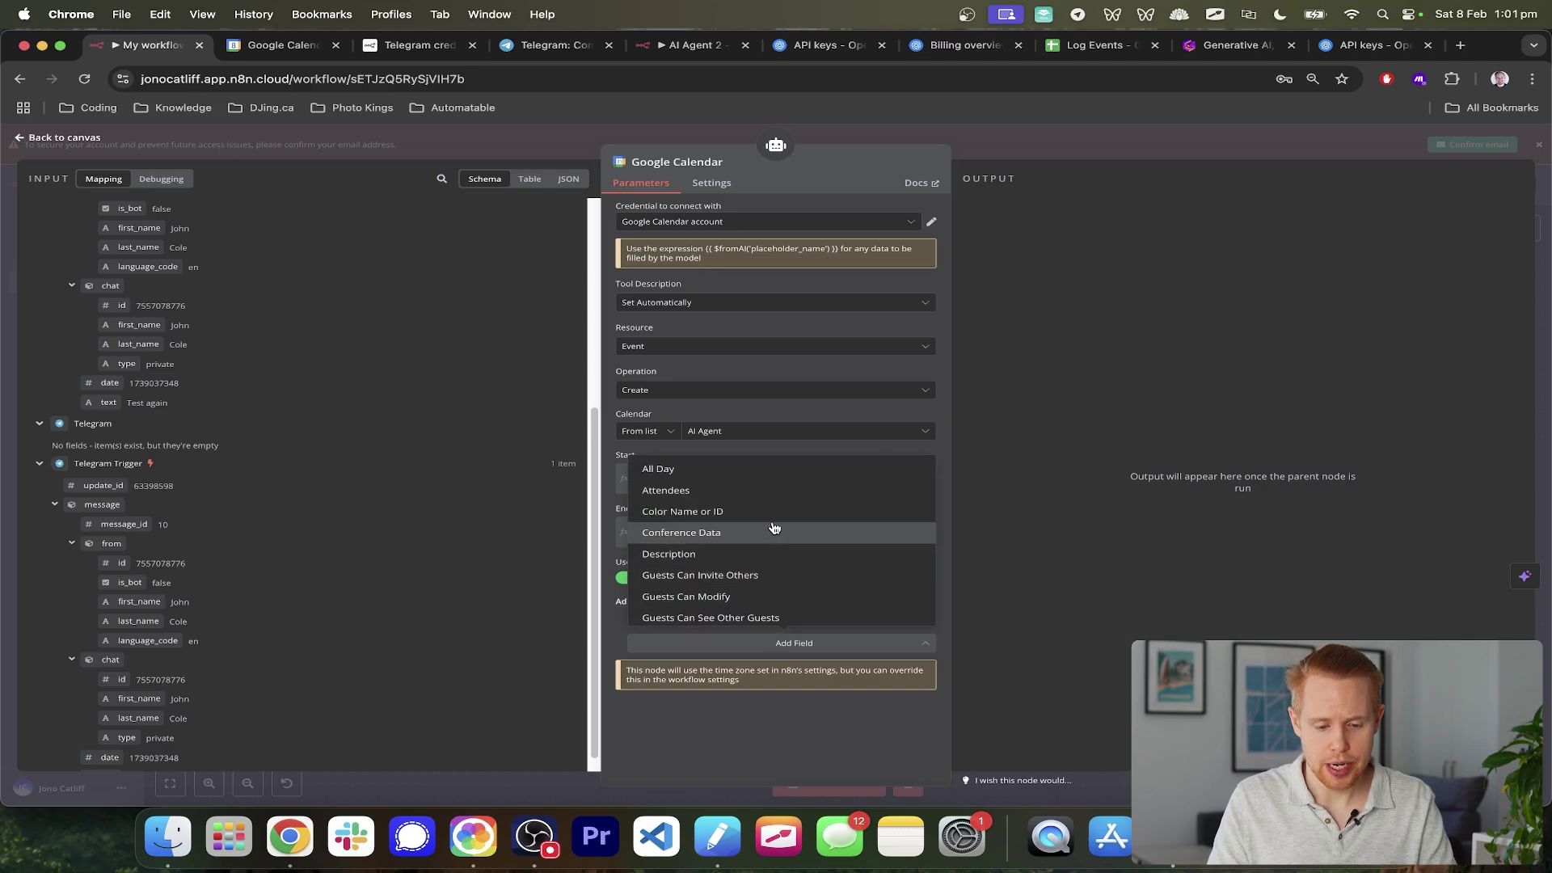
pyautogui.scroll(2, 775, 528)
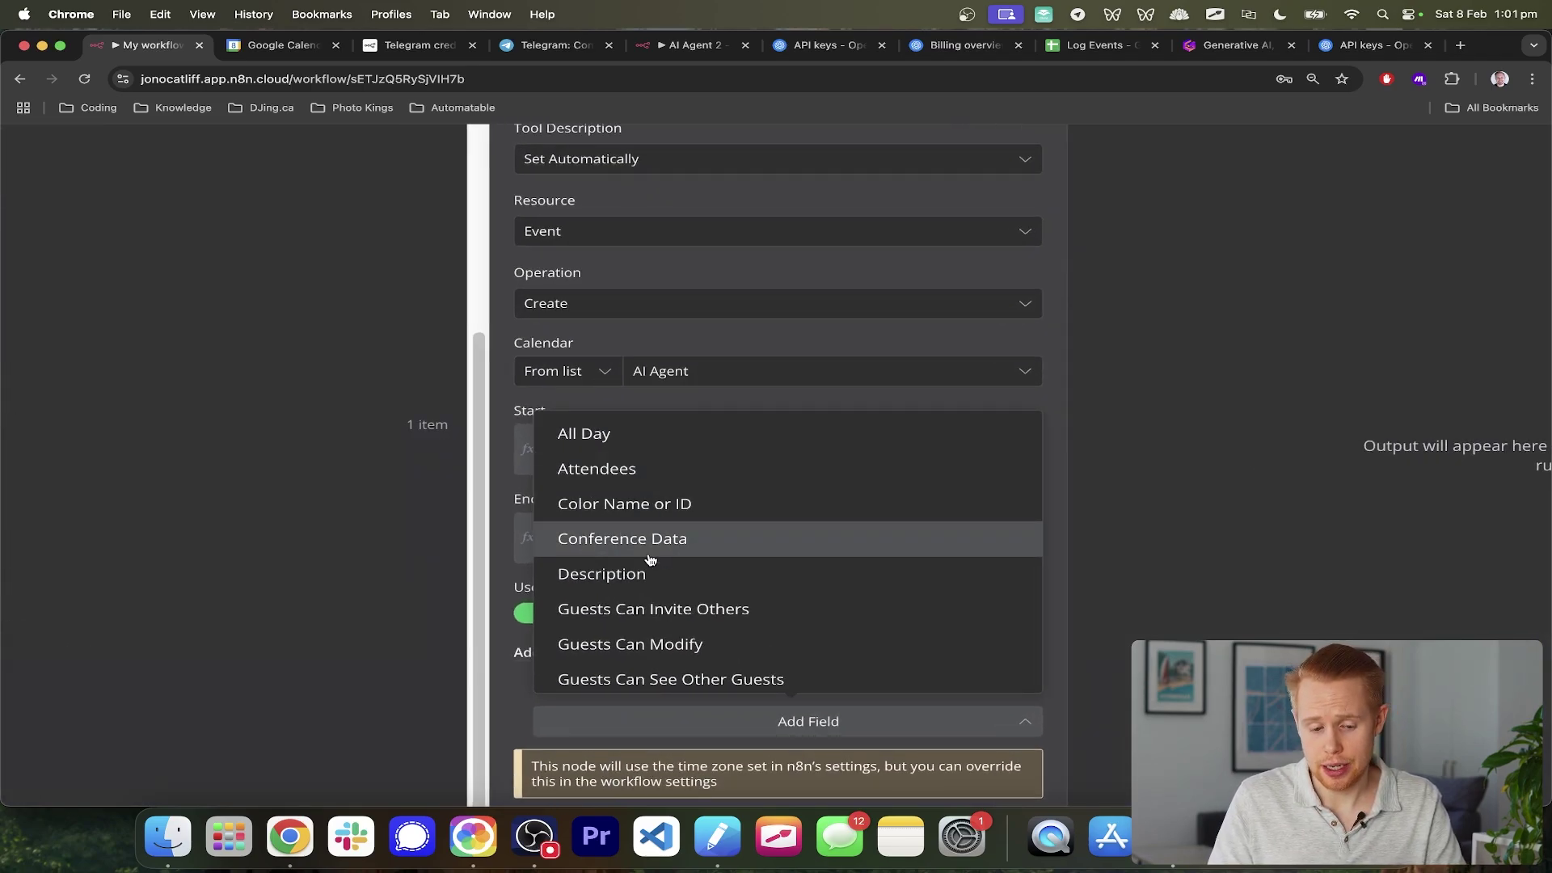
pyautogui.scroll(-5, 647, 554)
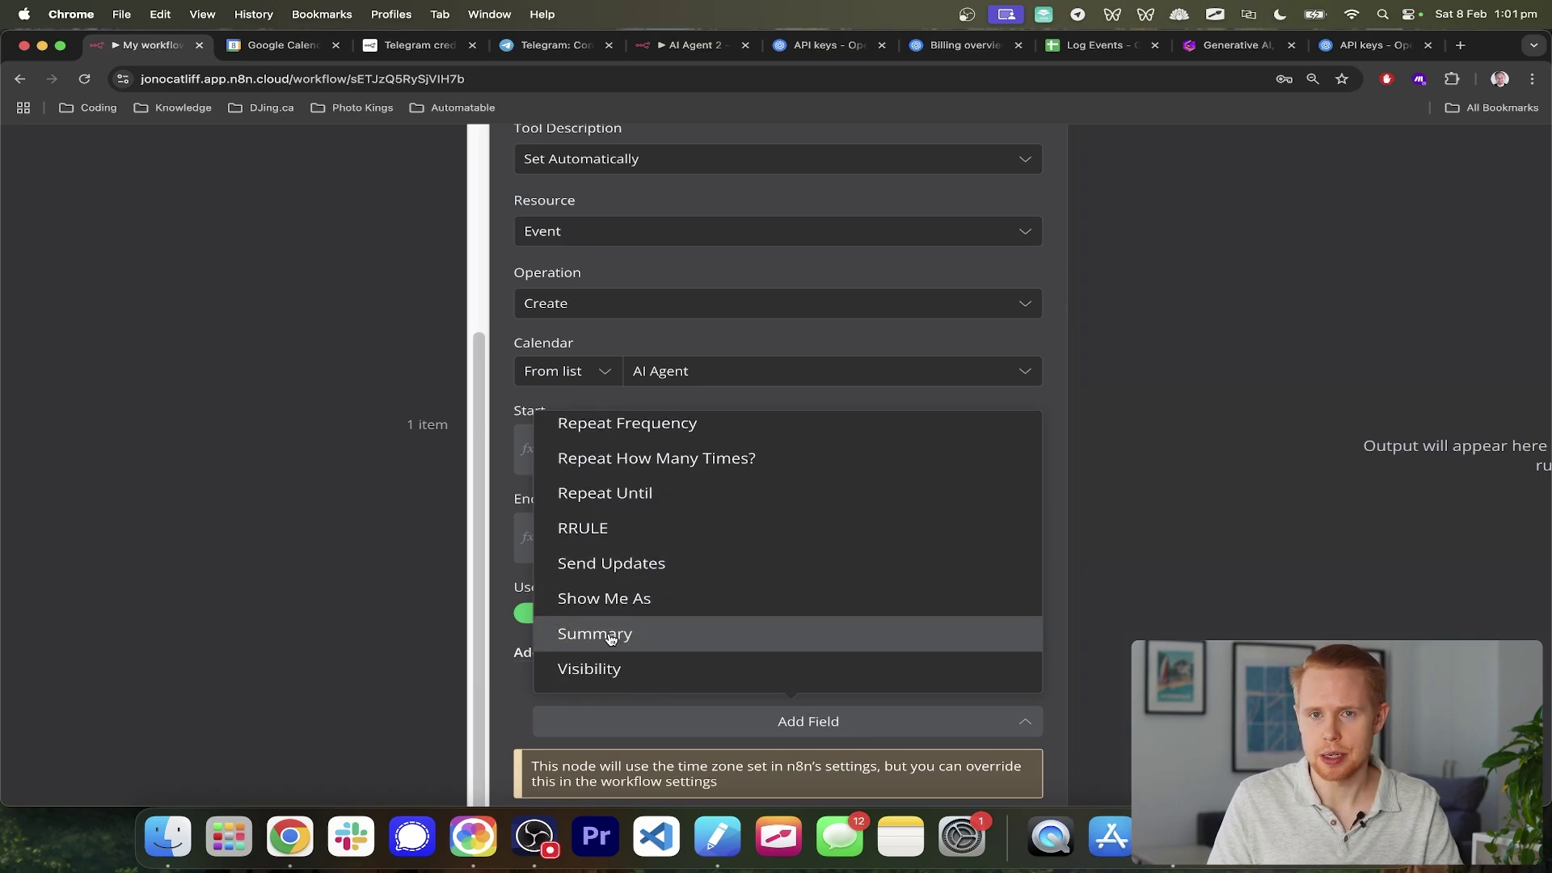
pyautogui.click(611, 638)
pyautogui.scroll(-3, 611, 638)
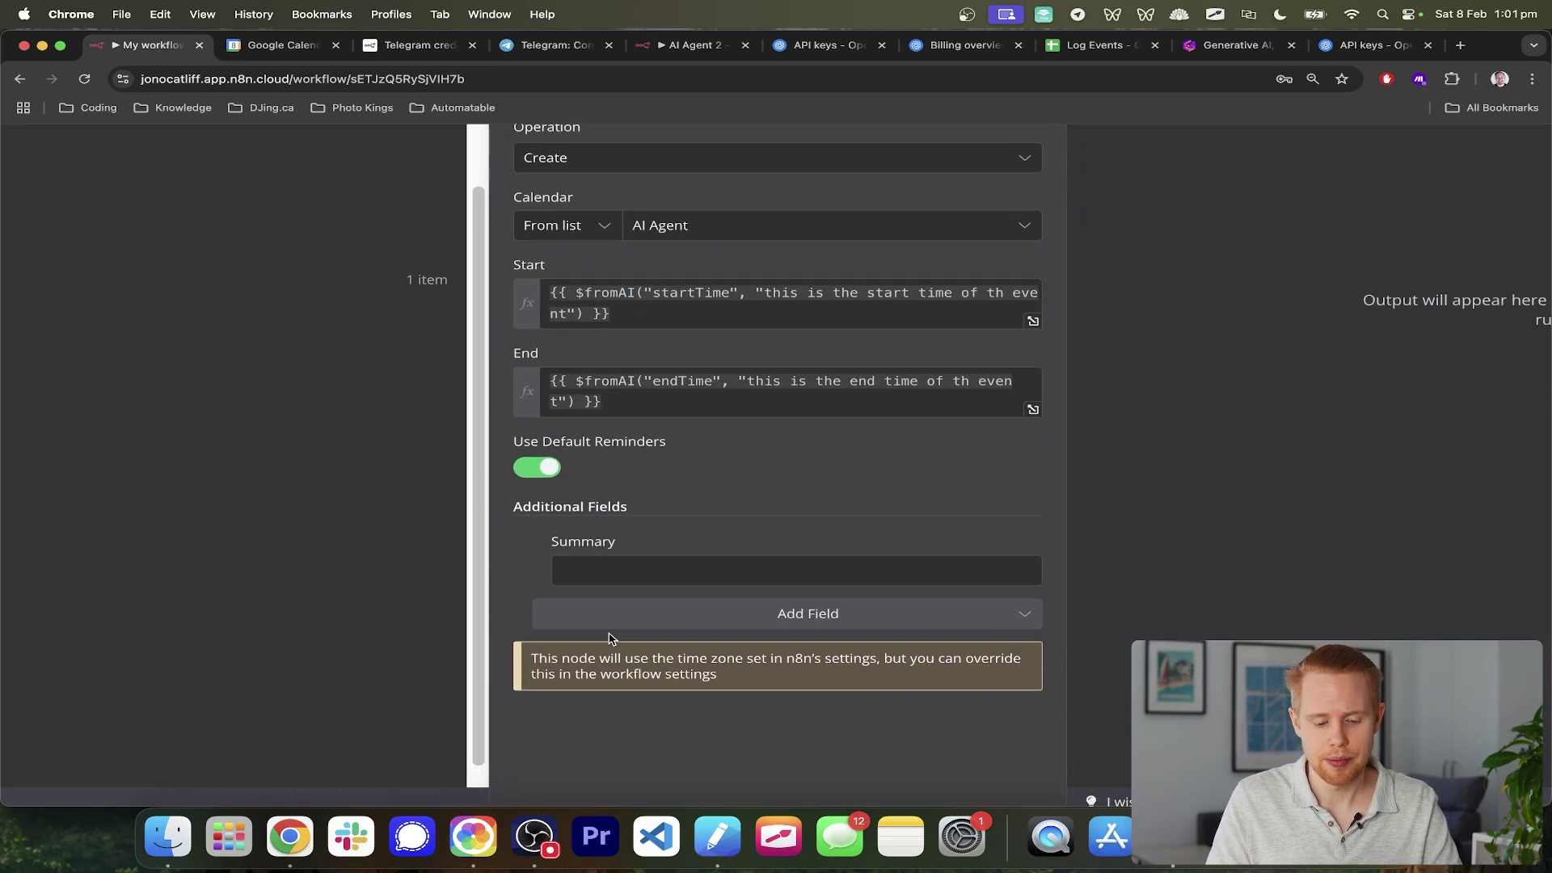
pyautogui.click(656, 390)
pyautogui.press('super+a')
pyautogui.press('super+c')
pyautogui.click(689, 569)
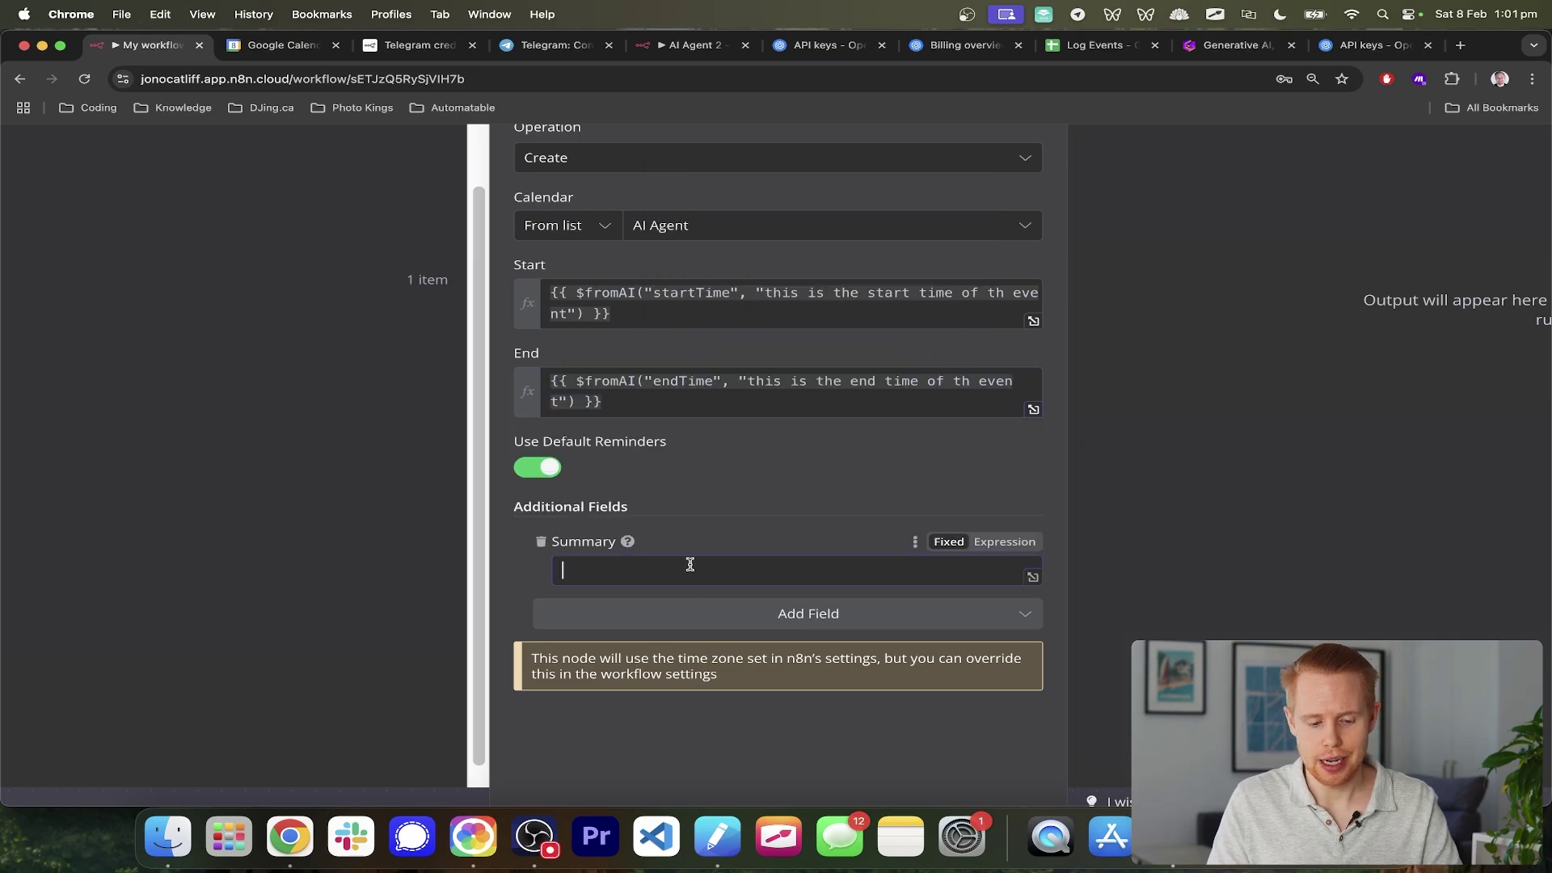
pyautogui.press('super+v')
# - Change Summary's key to 'summary' and its description to 'summary/title of the event'
pyautogui.scroll(5, 623, 573)
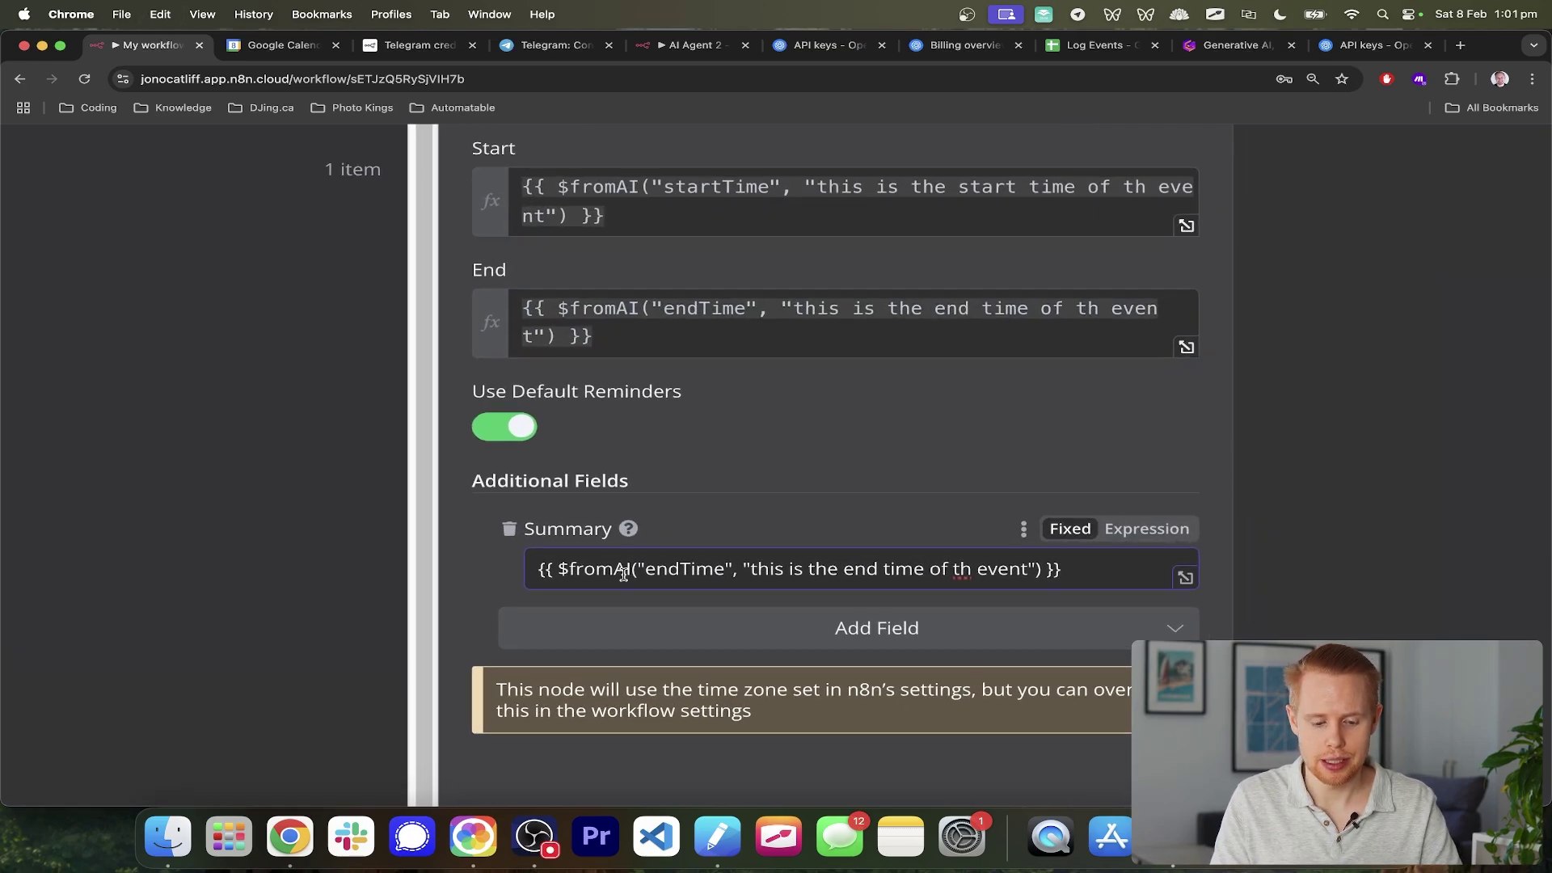
pyautogui.doubleClick(669, 571)
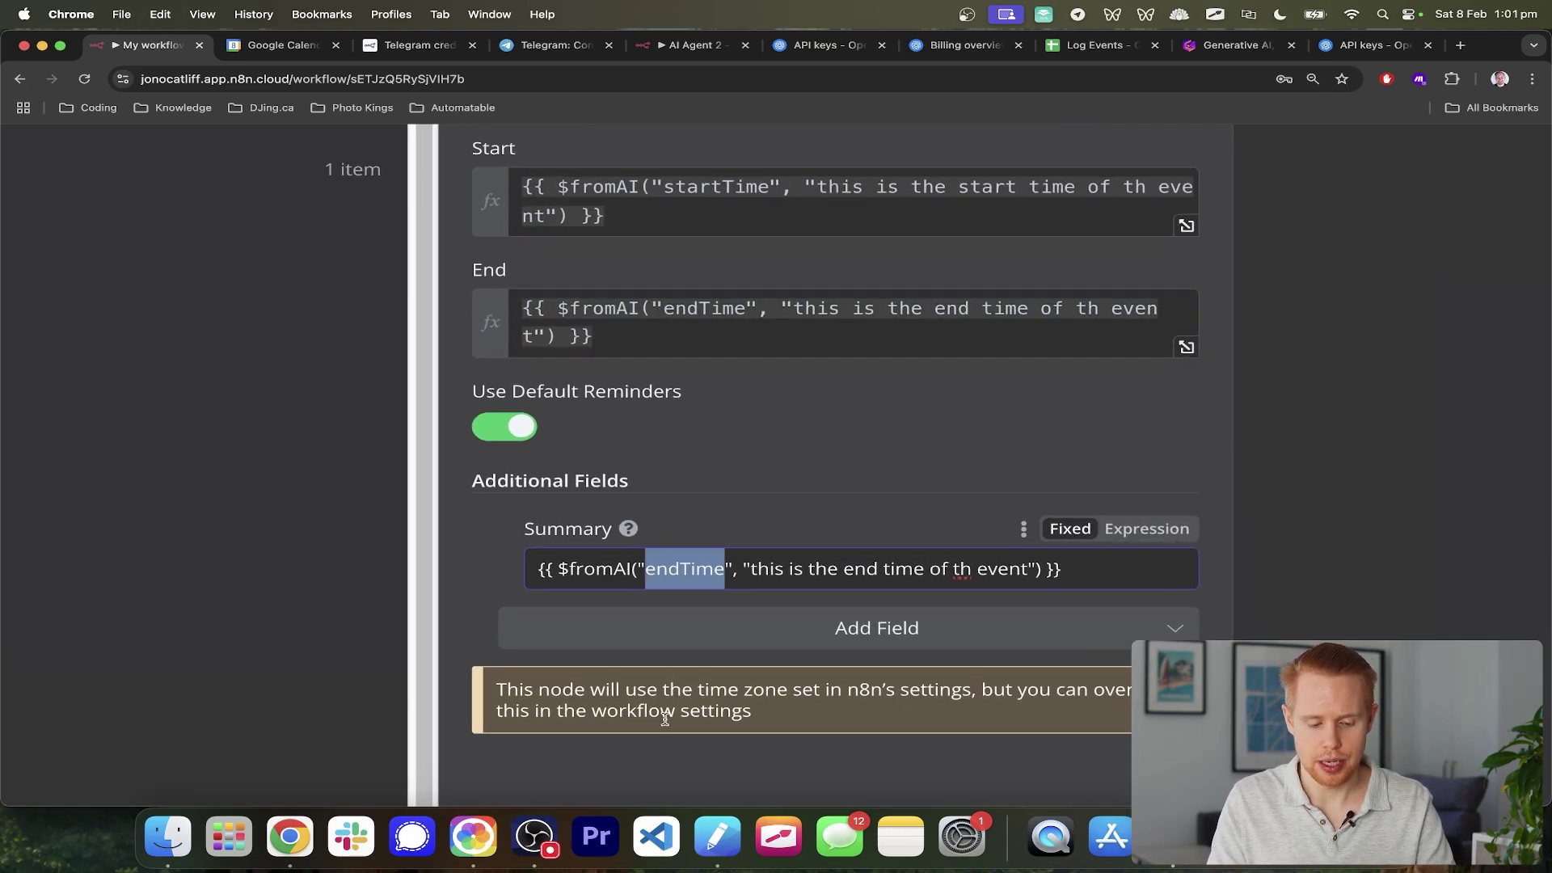
pyautogui.write('summary')
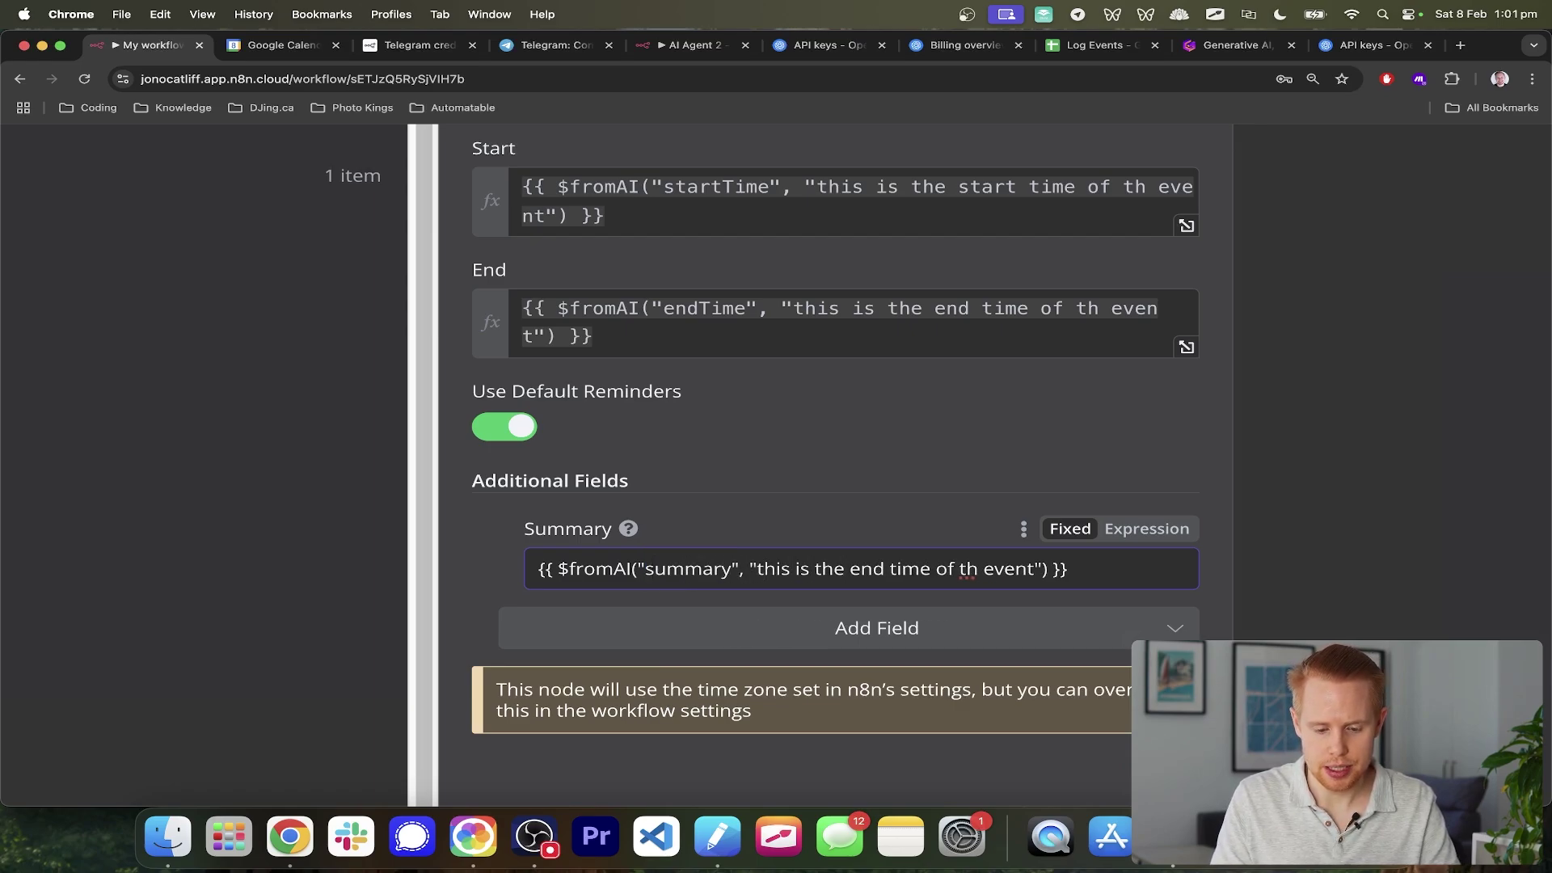
pyautogui.moveTo(849, 569); pyautogui.dragTo(932, 570)
pyautogui.write('summary')
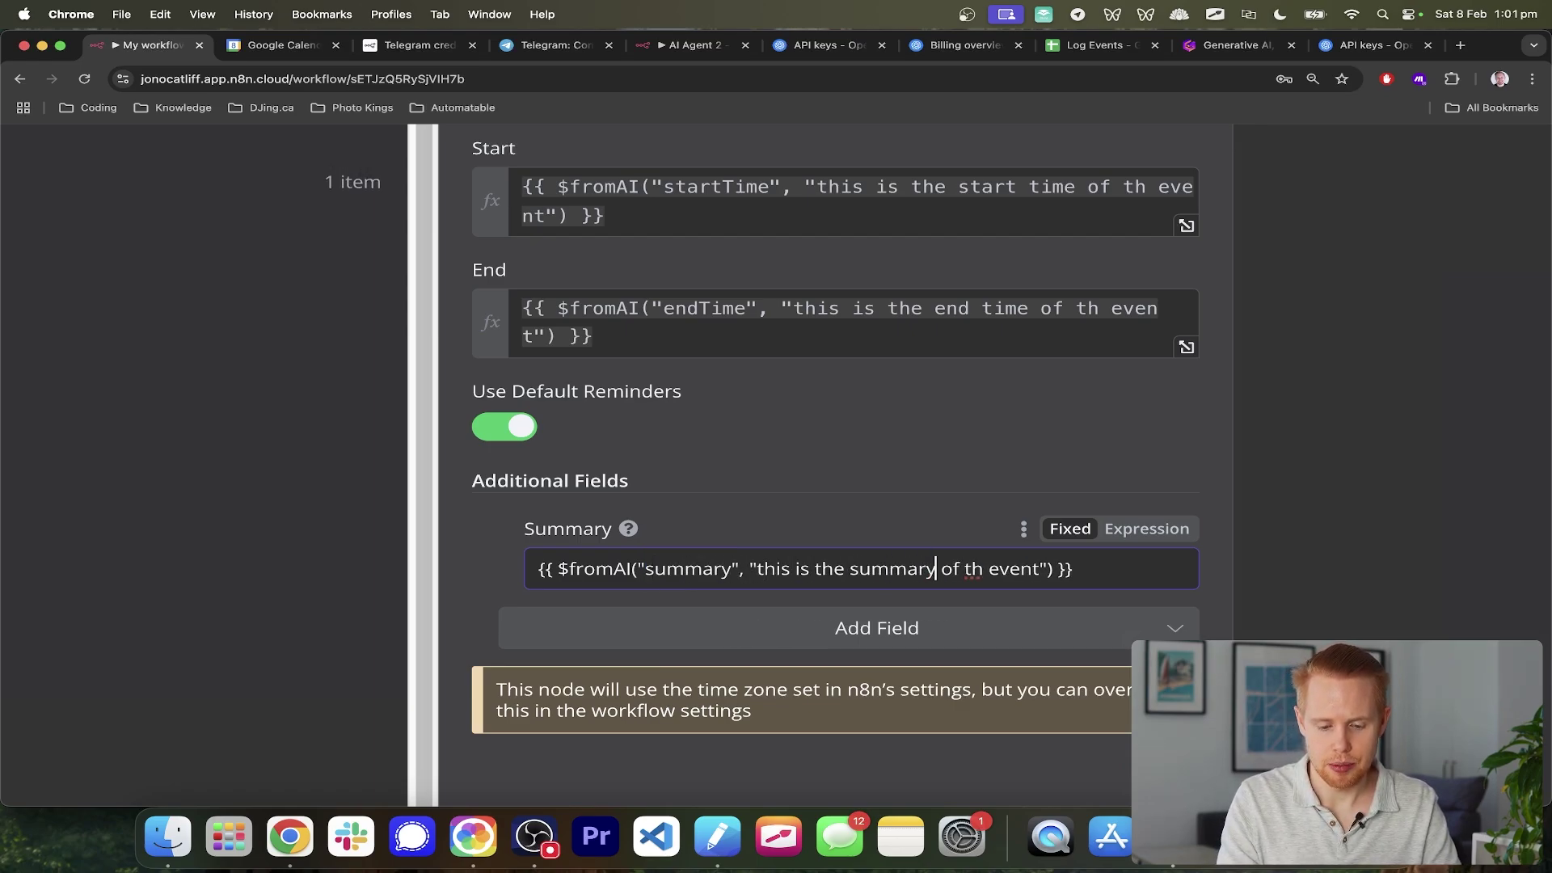
pyautogui.press('Right')
pyautogui.write('e')
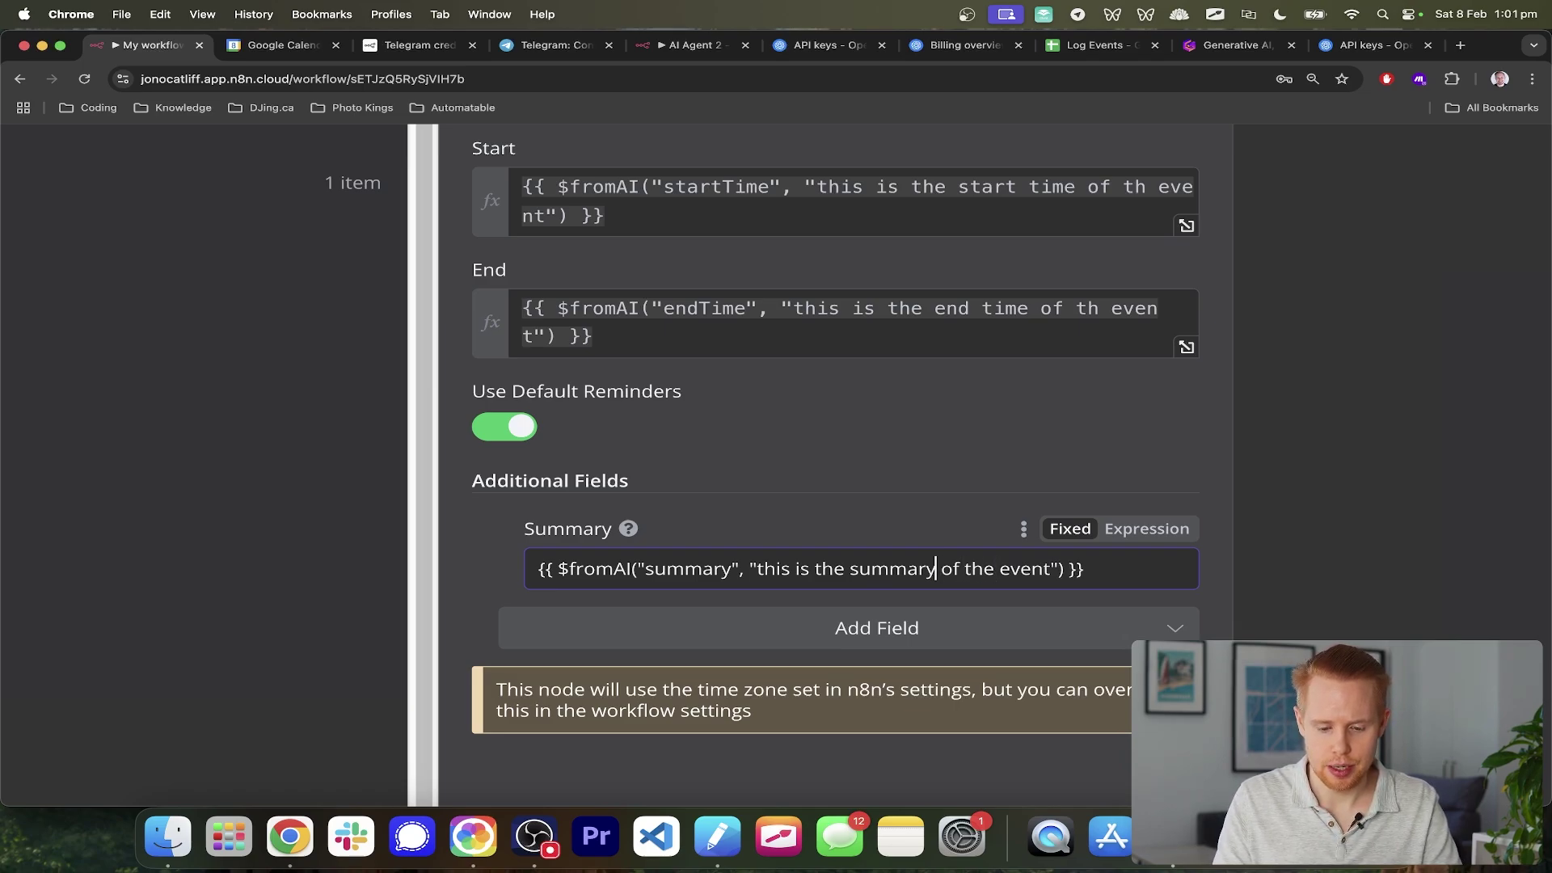
pyautogui.write('/title')
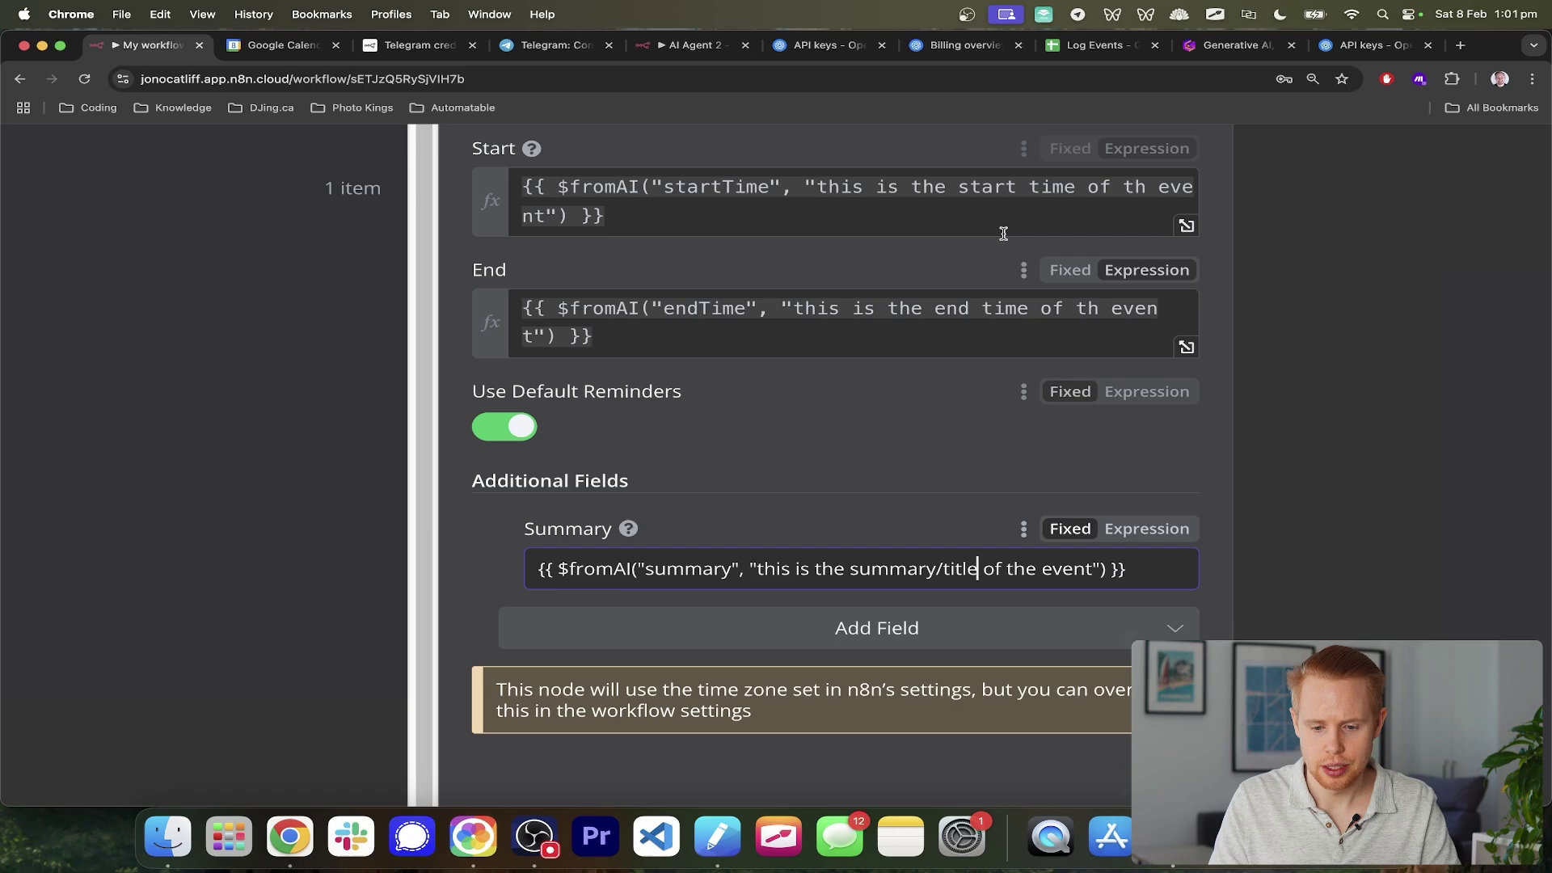
# - Fix the 'th' typos in the End and Start descriptions and return to the canvas
pyautogui.click(1094, 310)
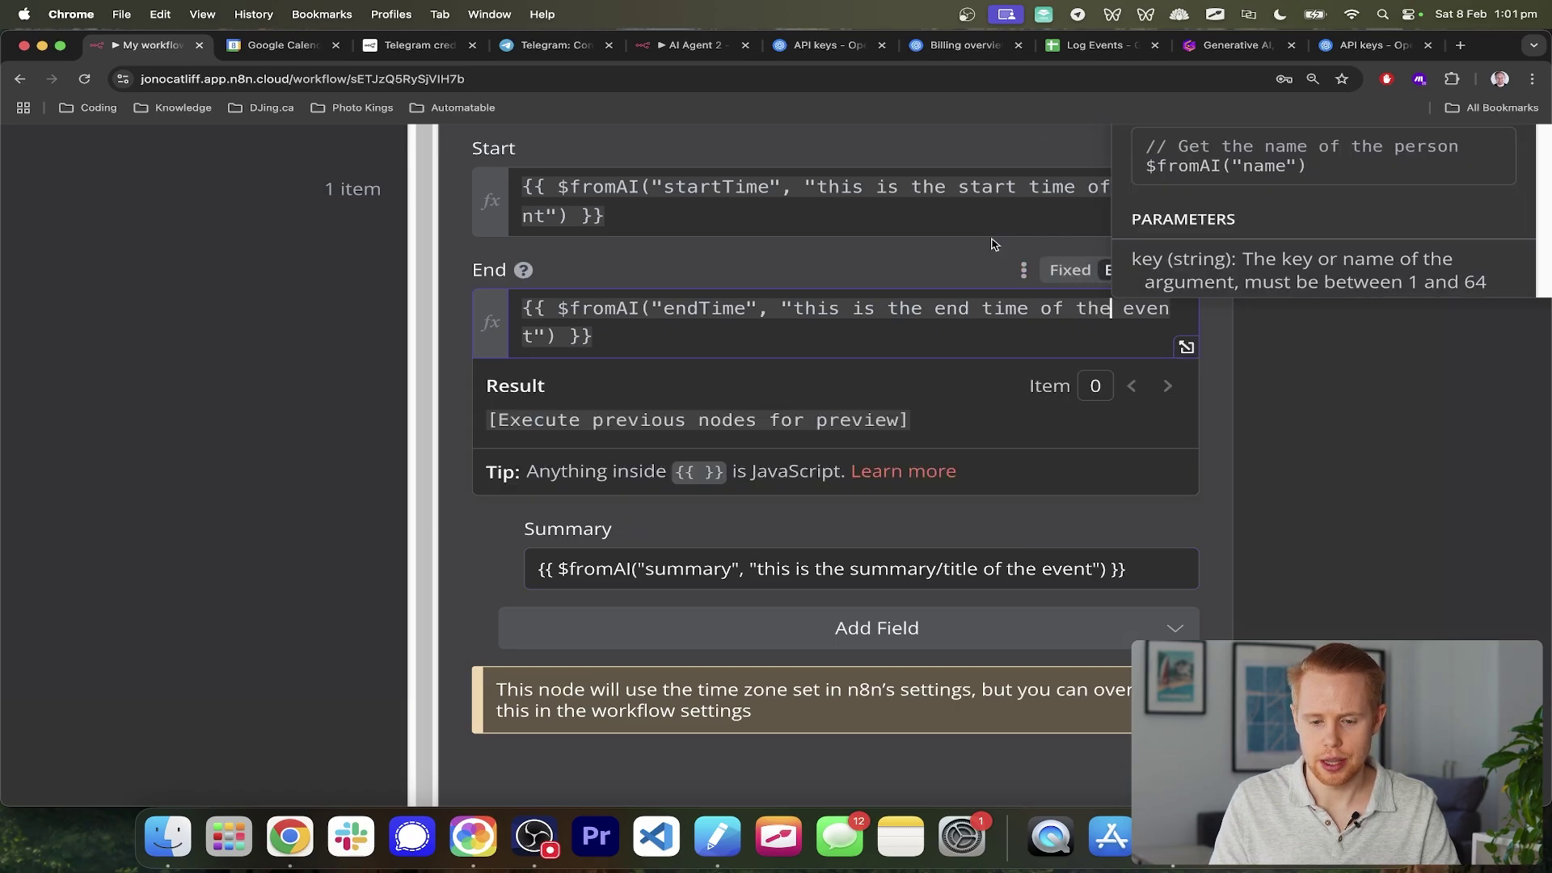
pyautogui.scroll(3, 994, 242)
pyautogui.click(990, 269)
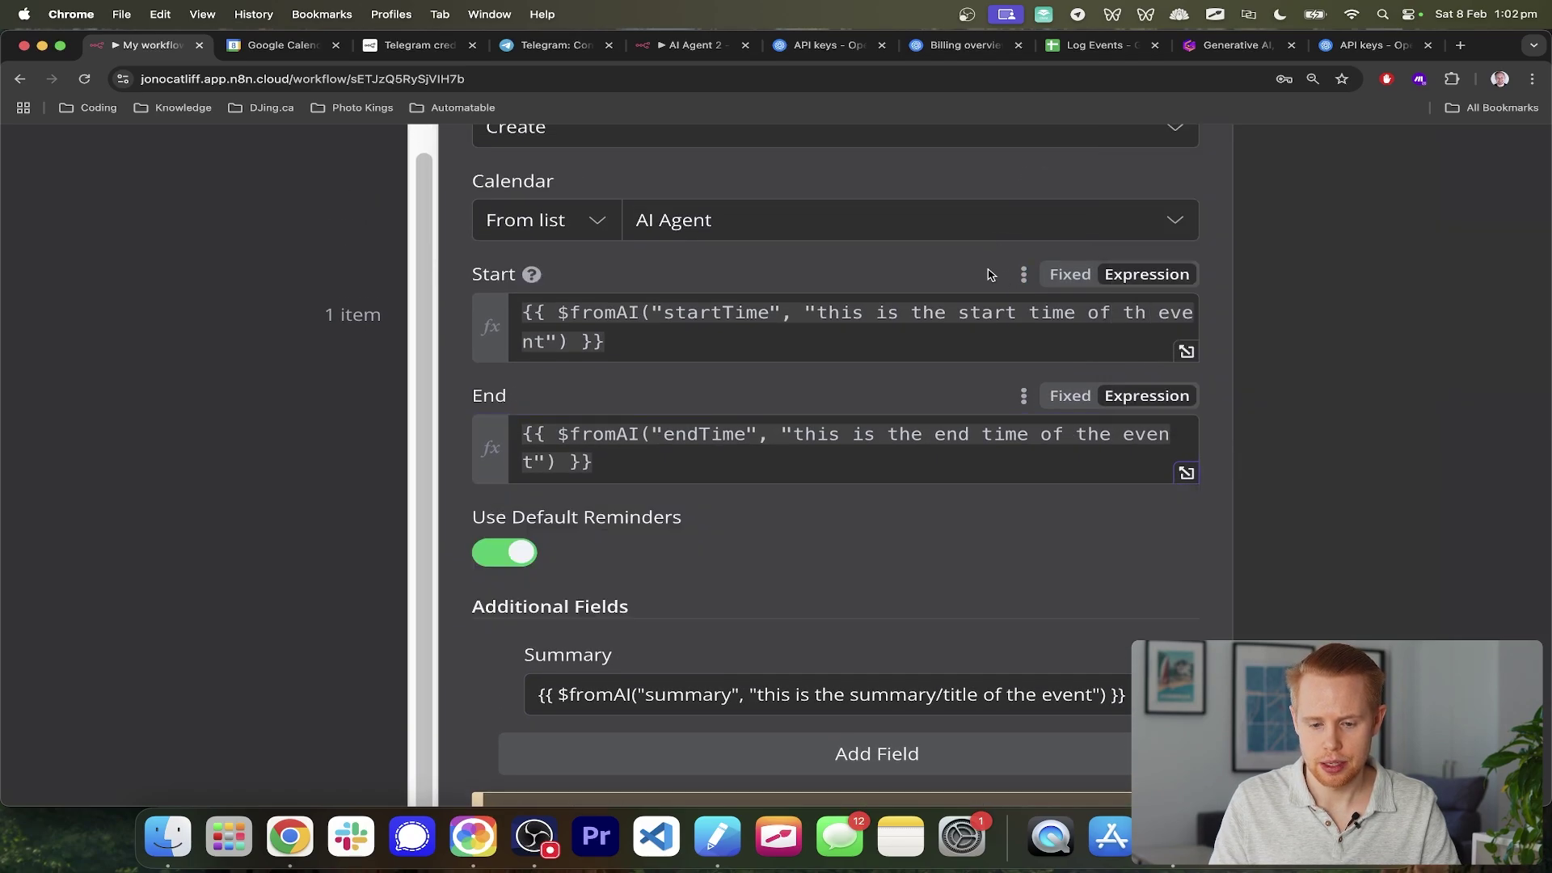
pyautogui.click(1146, 315)
pyautogui.click(930, 267)
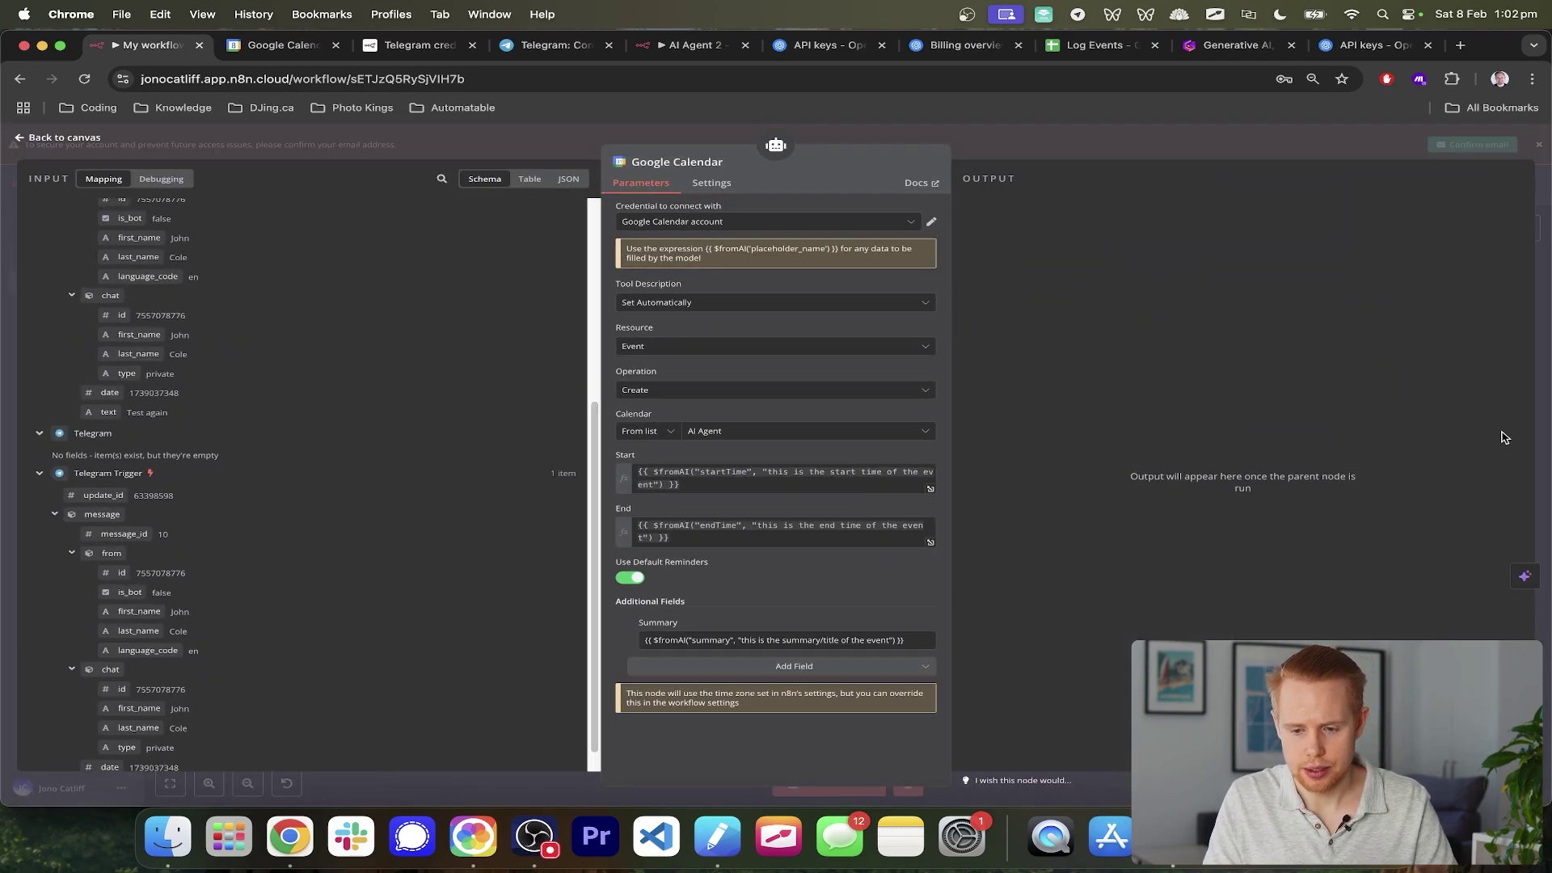
pyautogui.click(1545, 411)
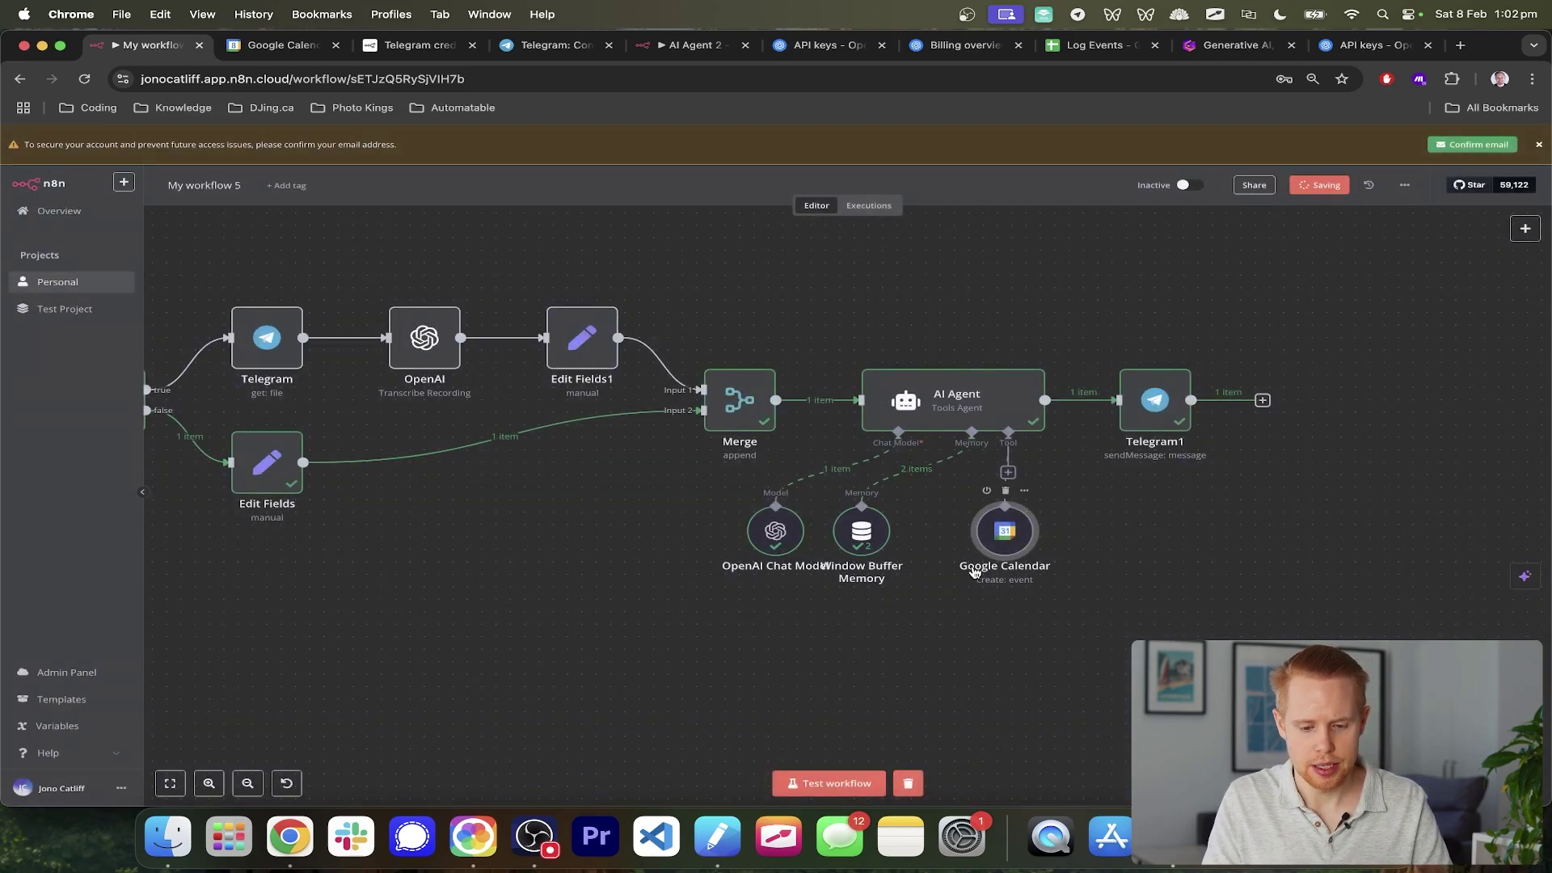
# - Start a test run and send the Telegram bot a spoken request for a Cooking event
pyautogui.click(825, 783)
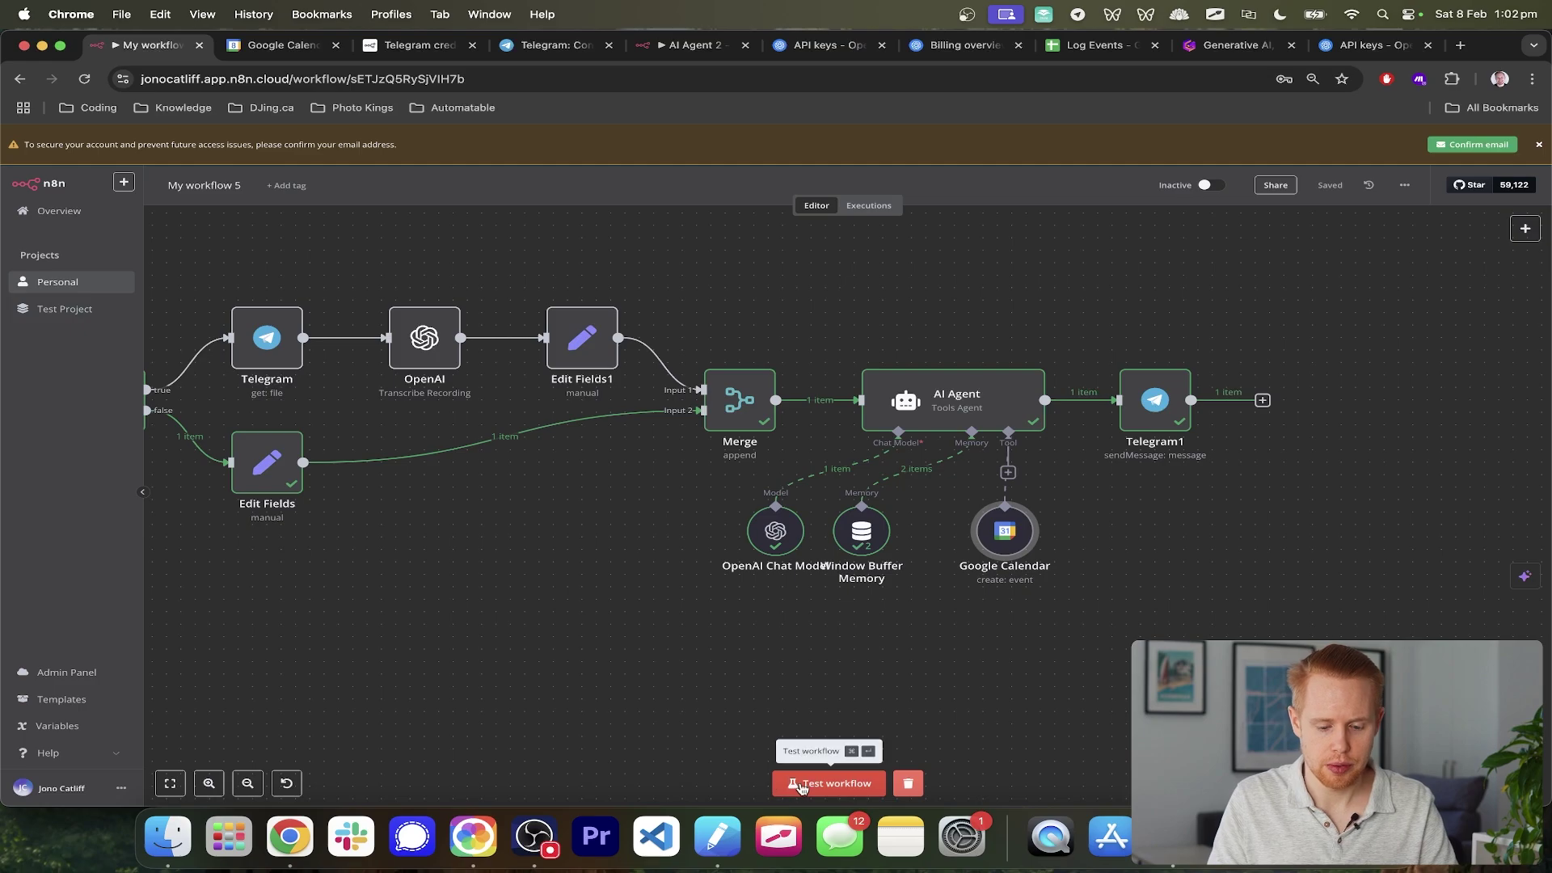
pyautogui.press('super+Tab')
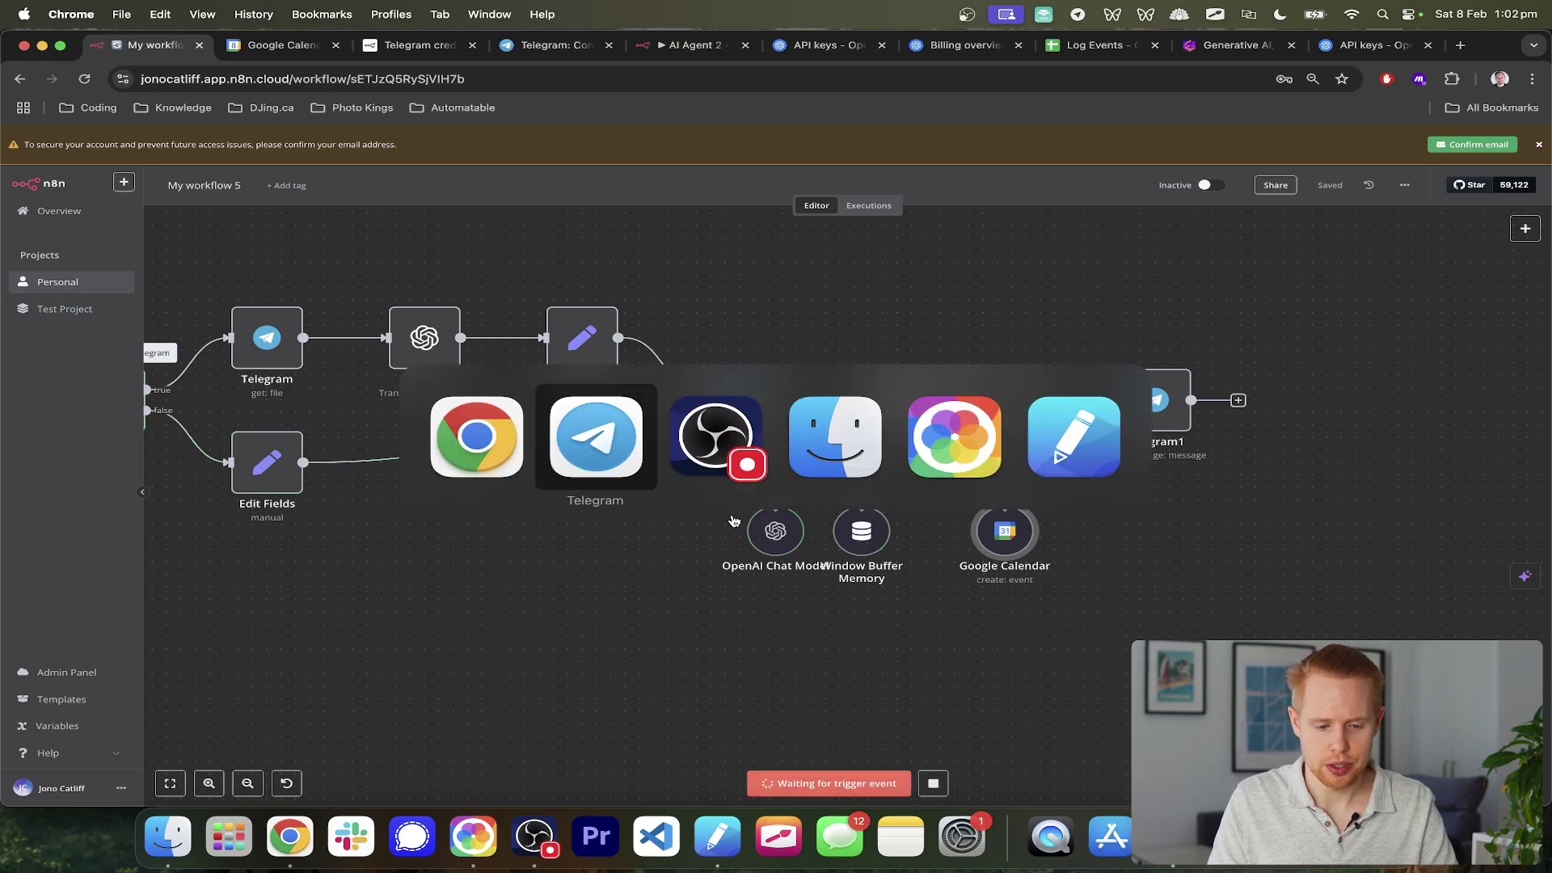
pyautogui.scroll(-2, 1439, 340)
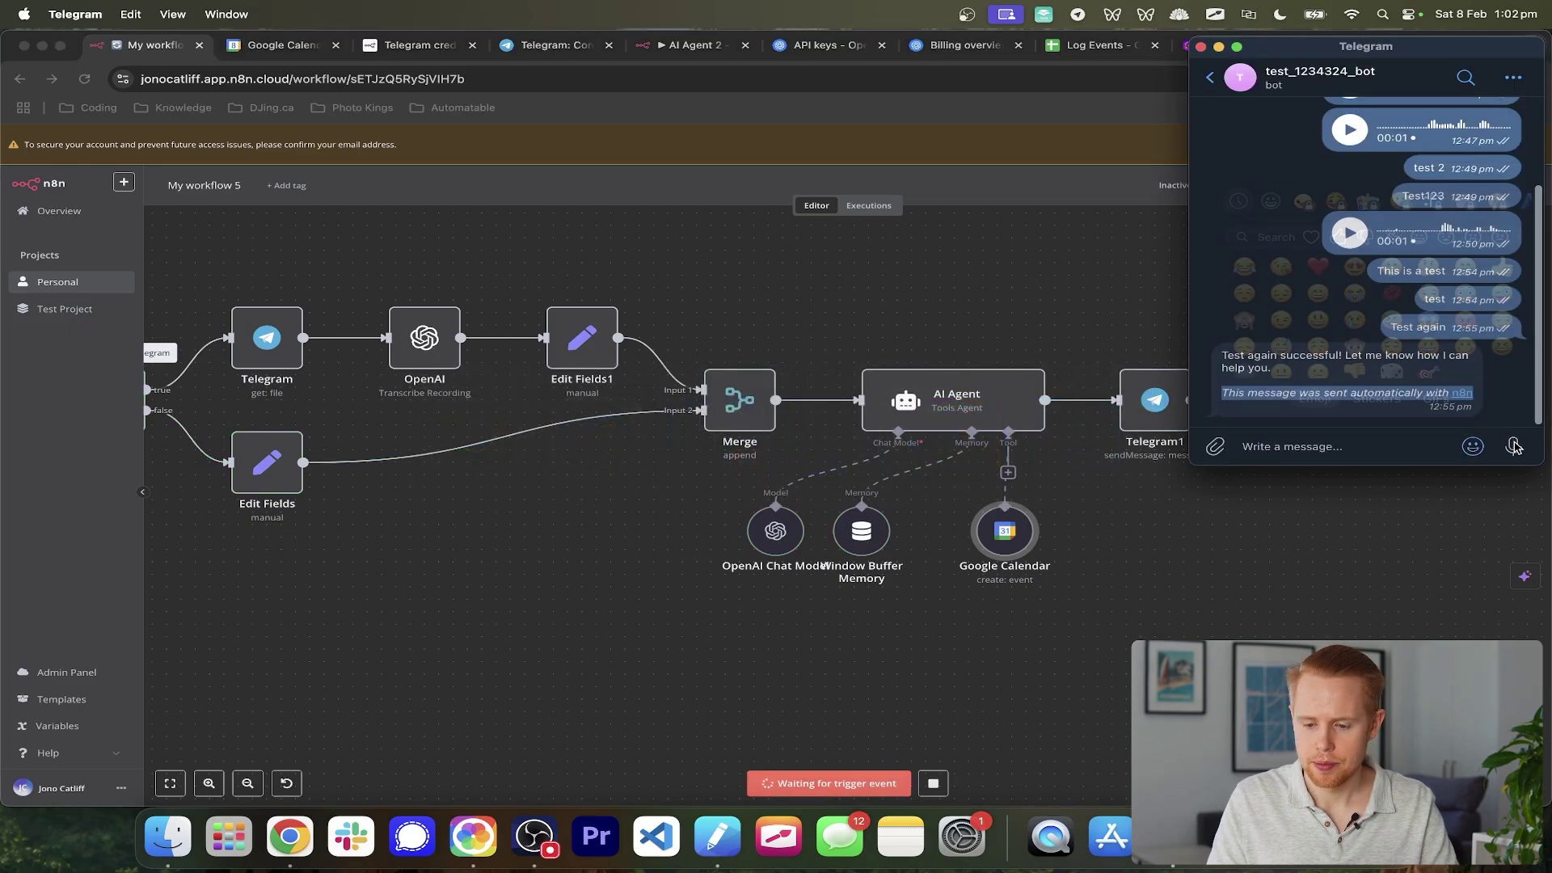
pyautogui.moveTo(1514, 447); pyautogui.dragTo(1514, 447)
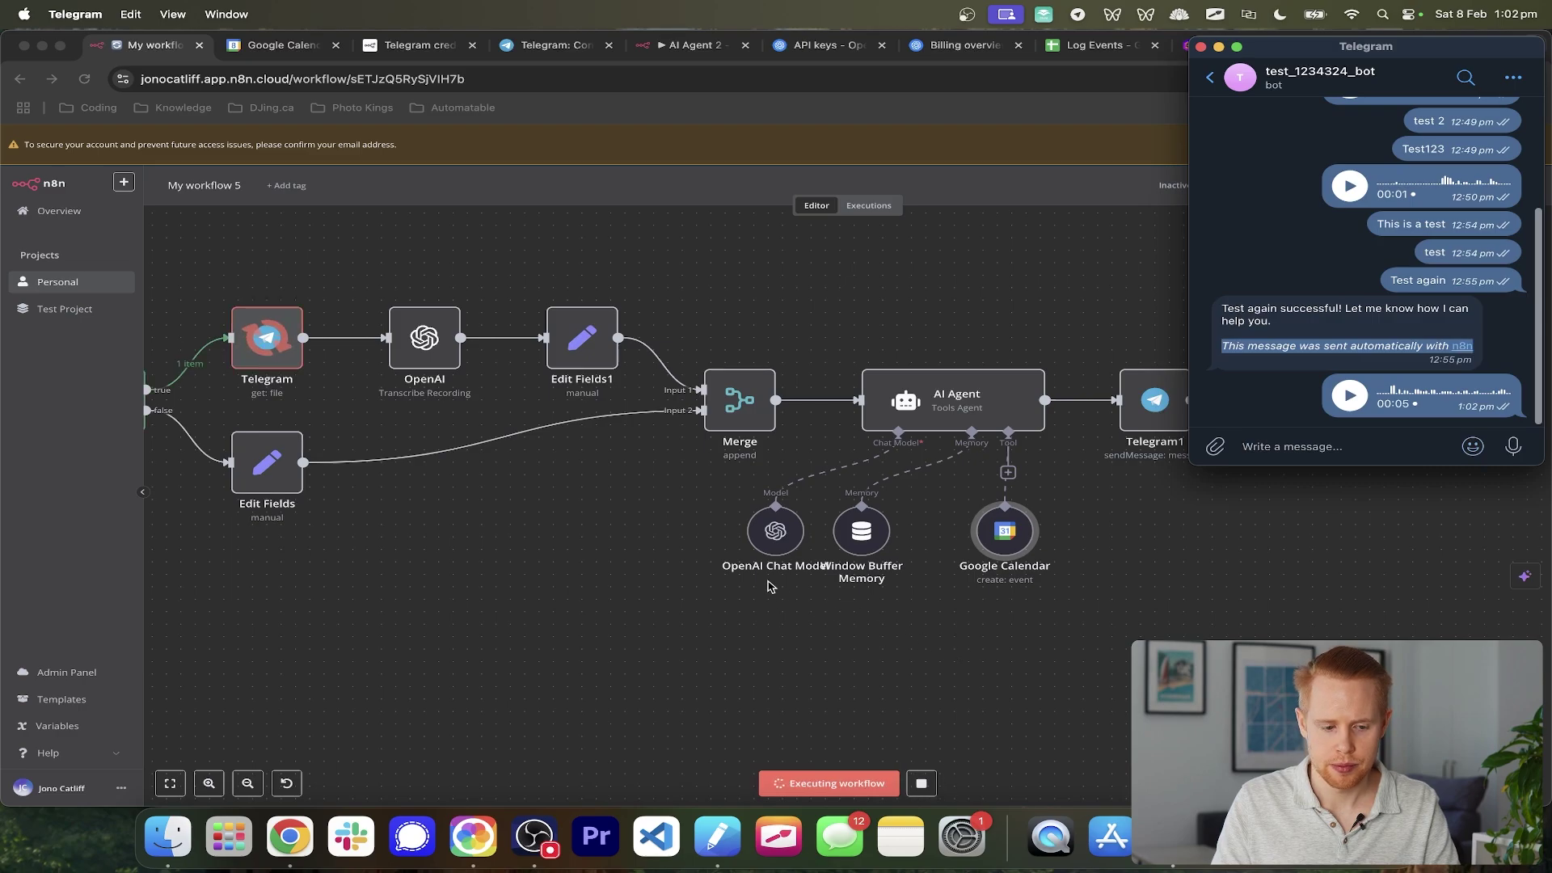
pyautogui.hscroll(-2, 766, 583)
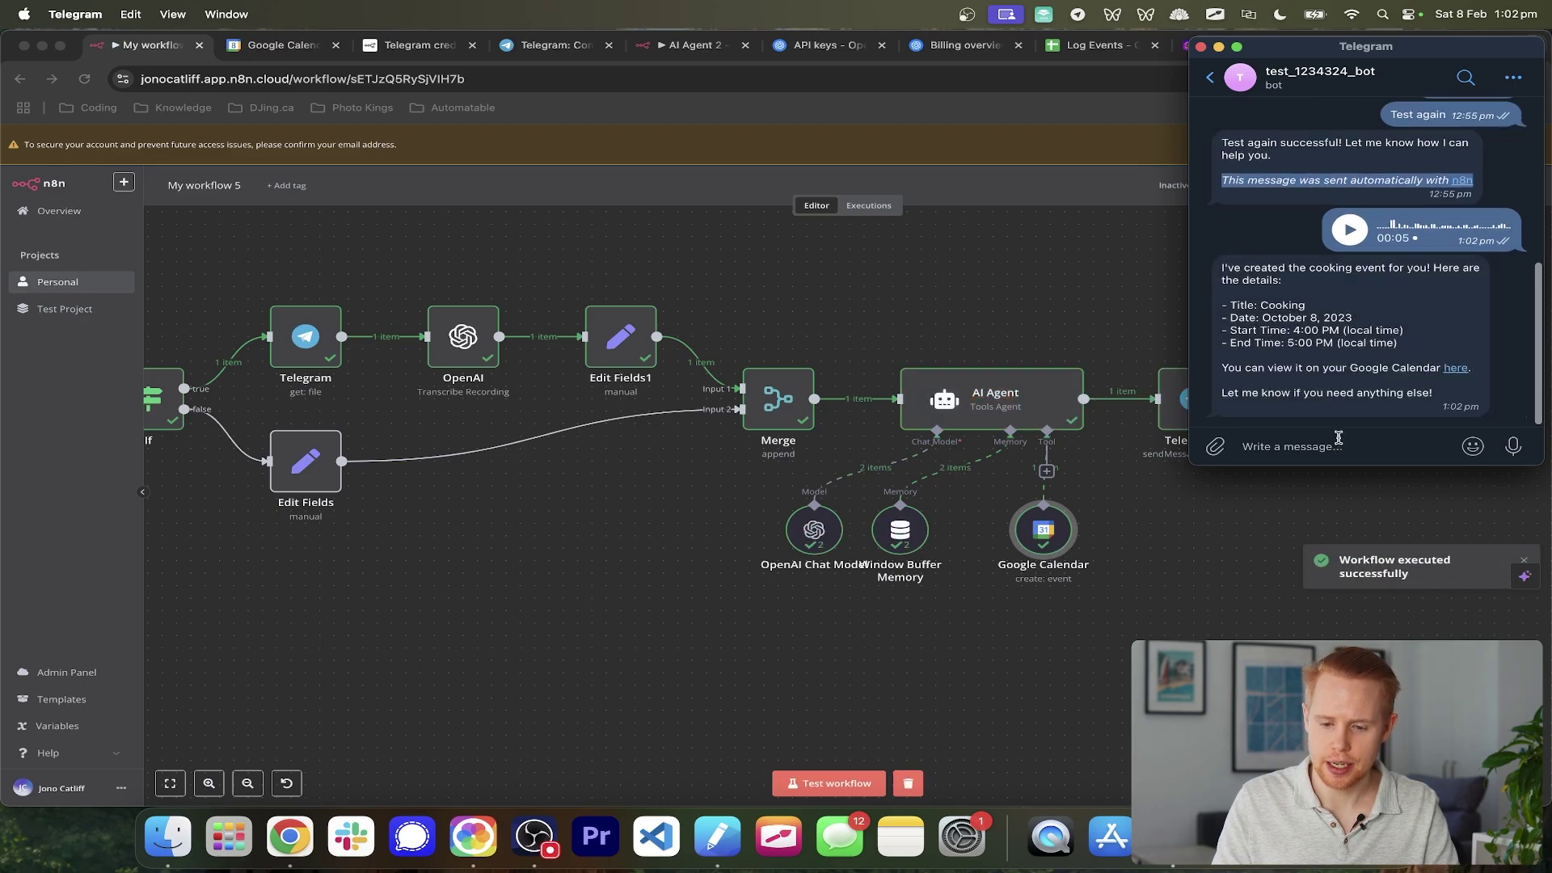
pyautogui.moveTo(1232, 267); pyautogui.dragTo(1355, 277)
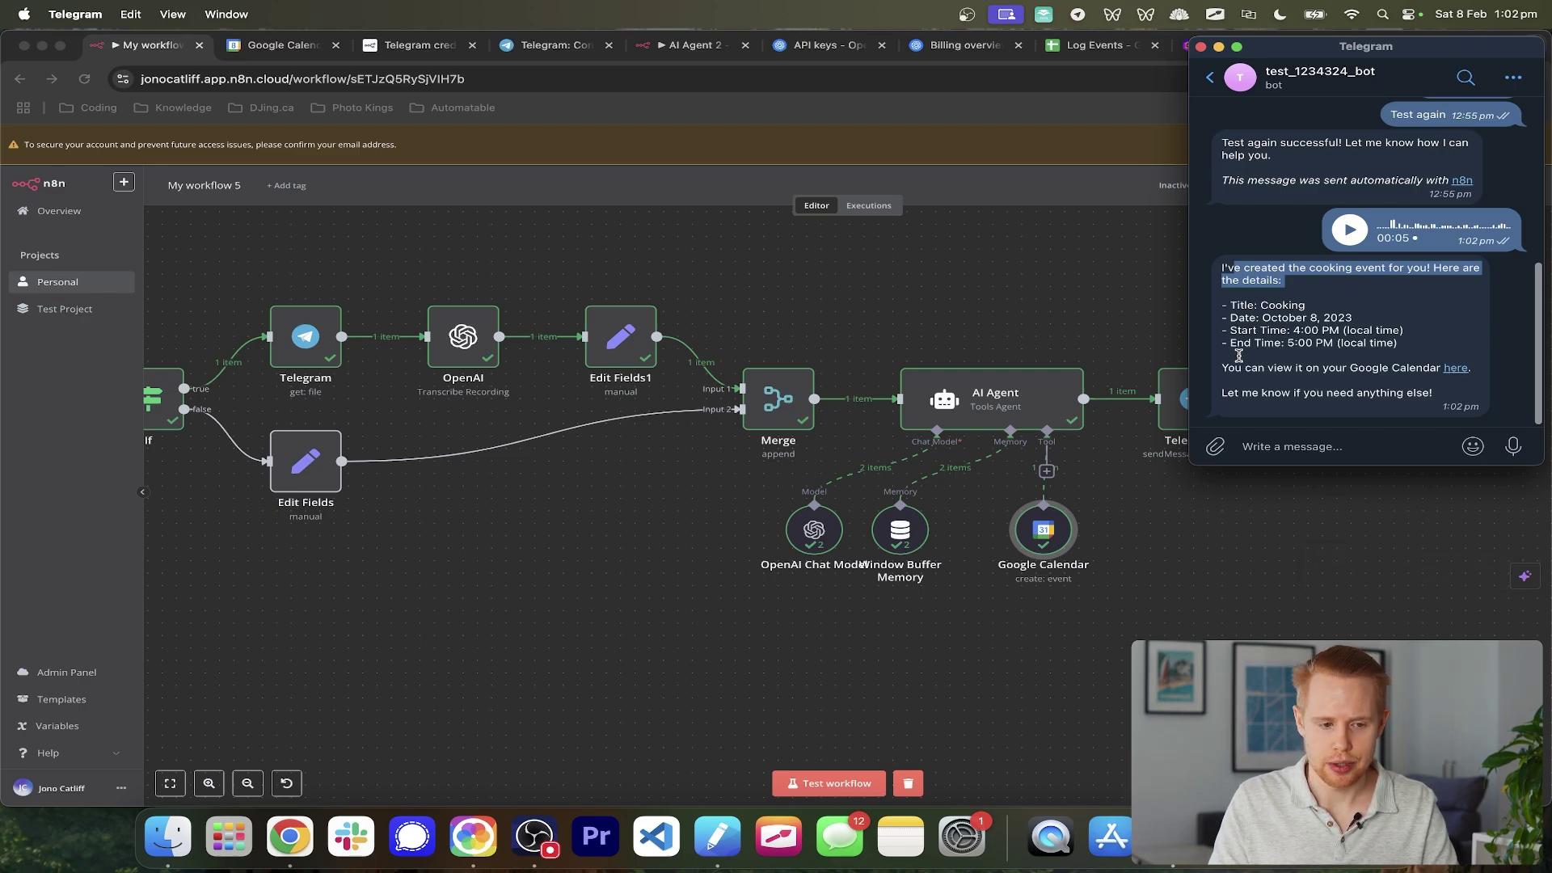
# - Confirm the Cooking event on February 8, 5–6pm appears in Google Calendar
pyautogui.click(936, 313)
pyautogui.hotkey('ctrl', 'Tab')
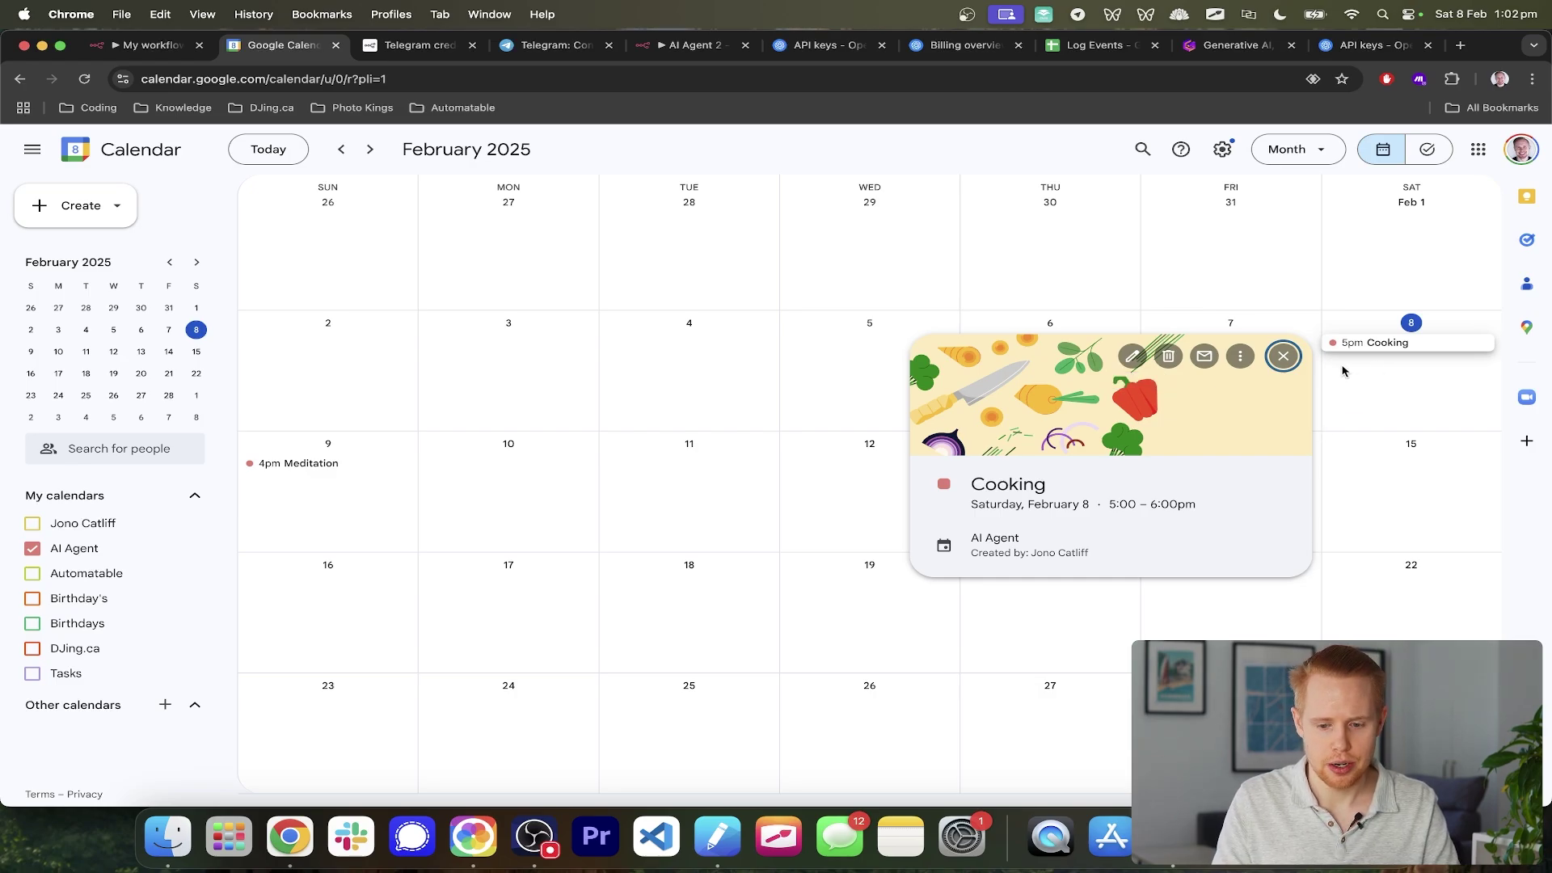
pyautogui.hotkey('ctrl', 'shift', 'Tab')
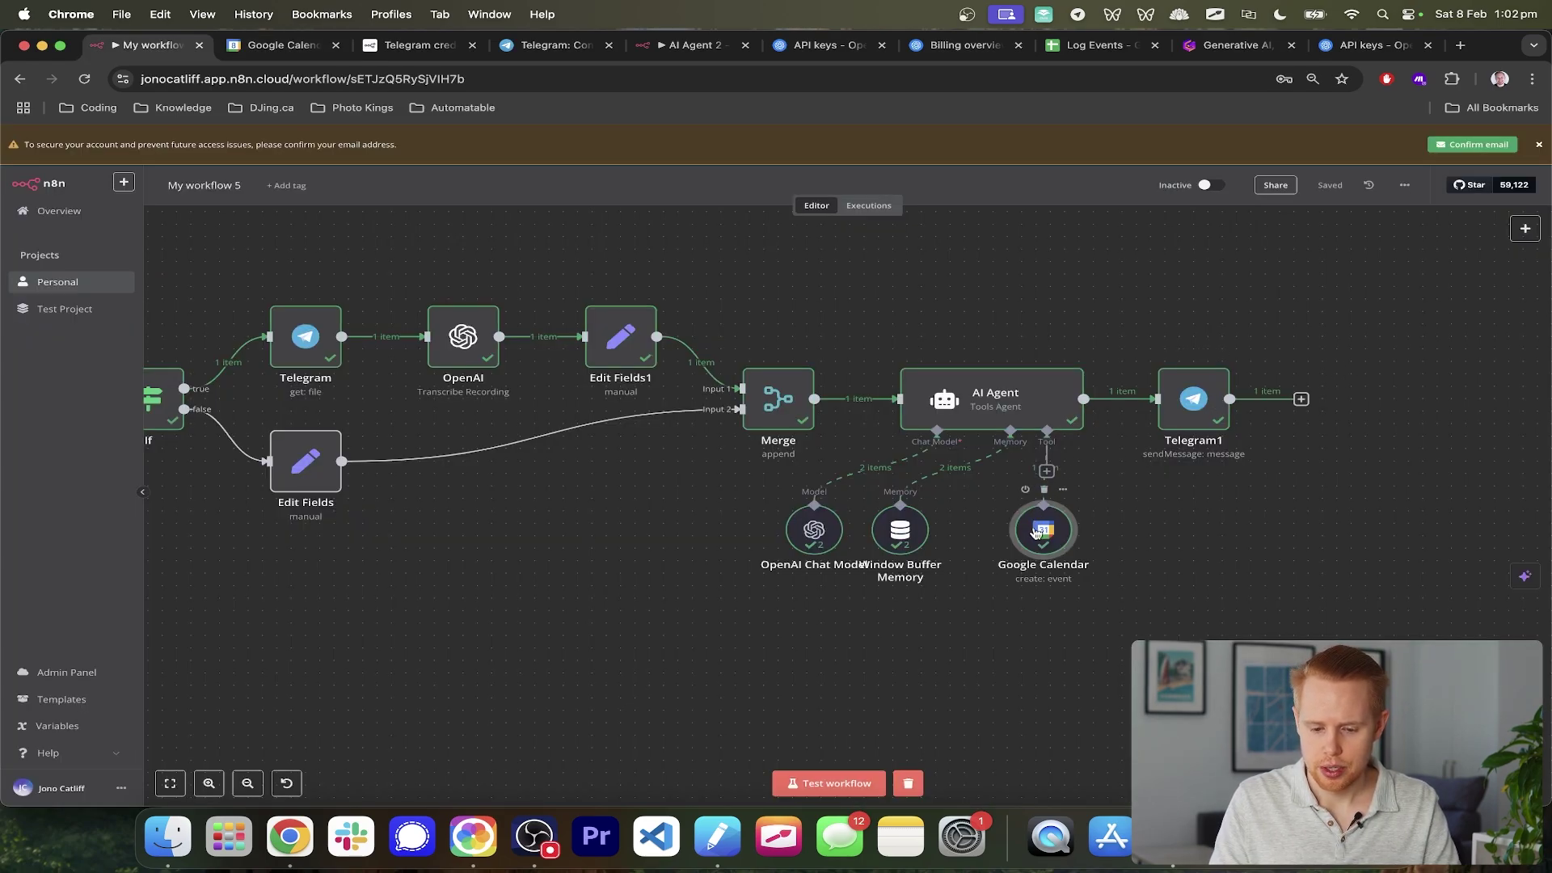
# - Inspect the Google Calendar tool output, noting the wrong 2023 start year against today's date
pyautogui.doubleClick(1034, 527)
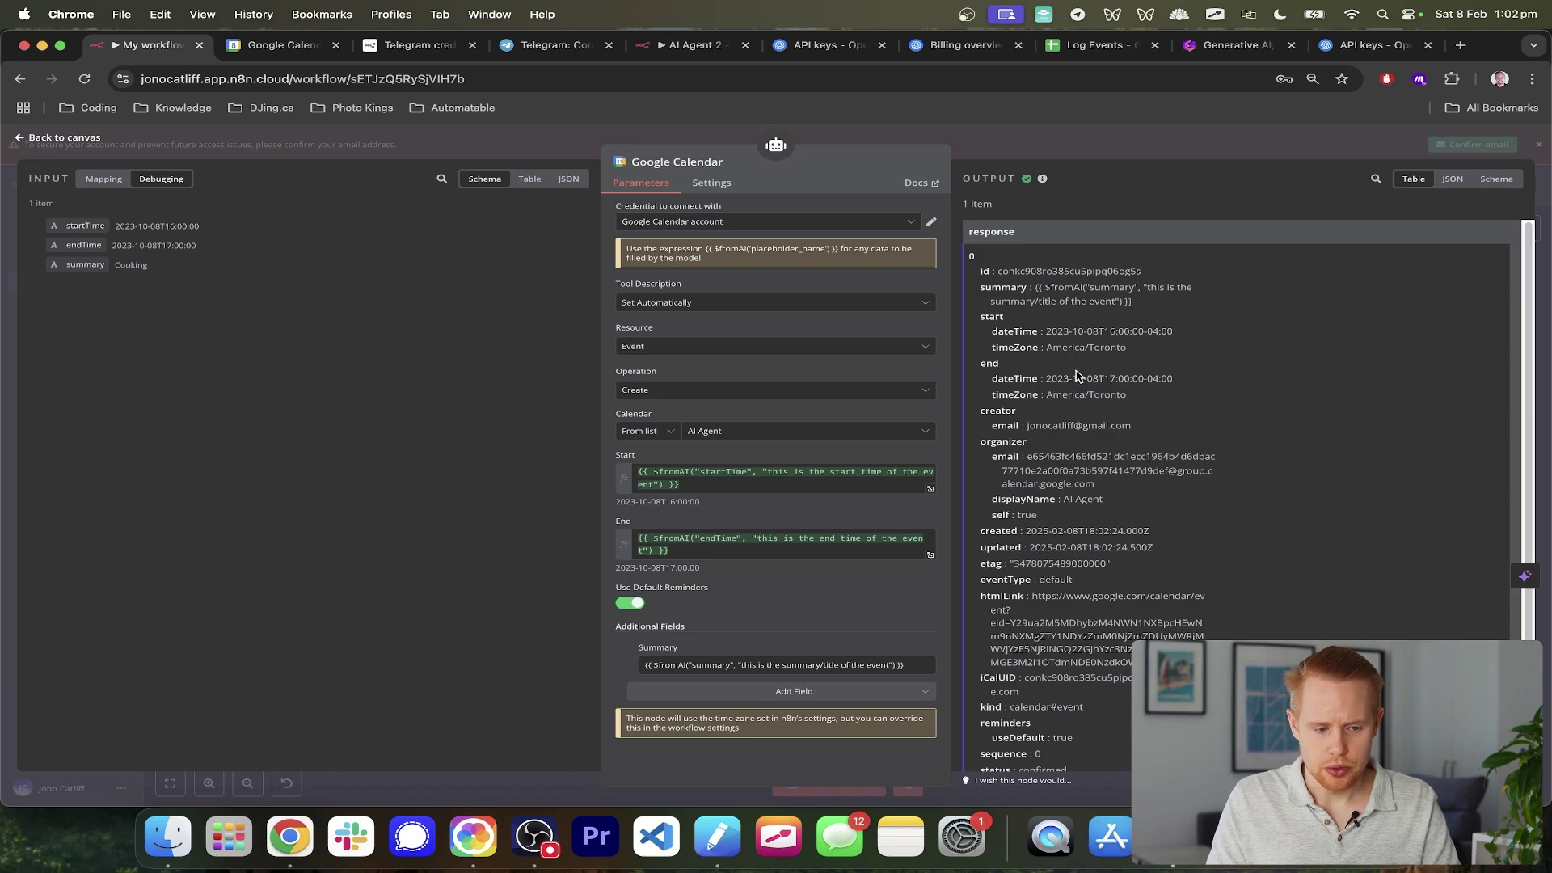
pyautogui.scroll(5, 1149, 402)
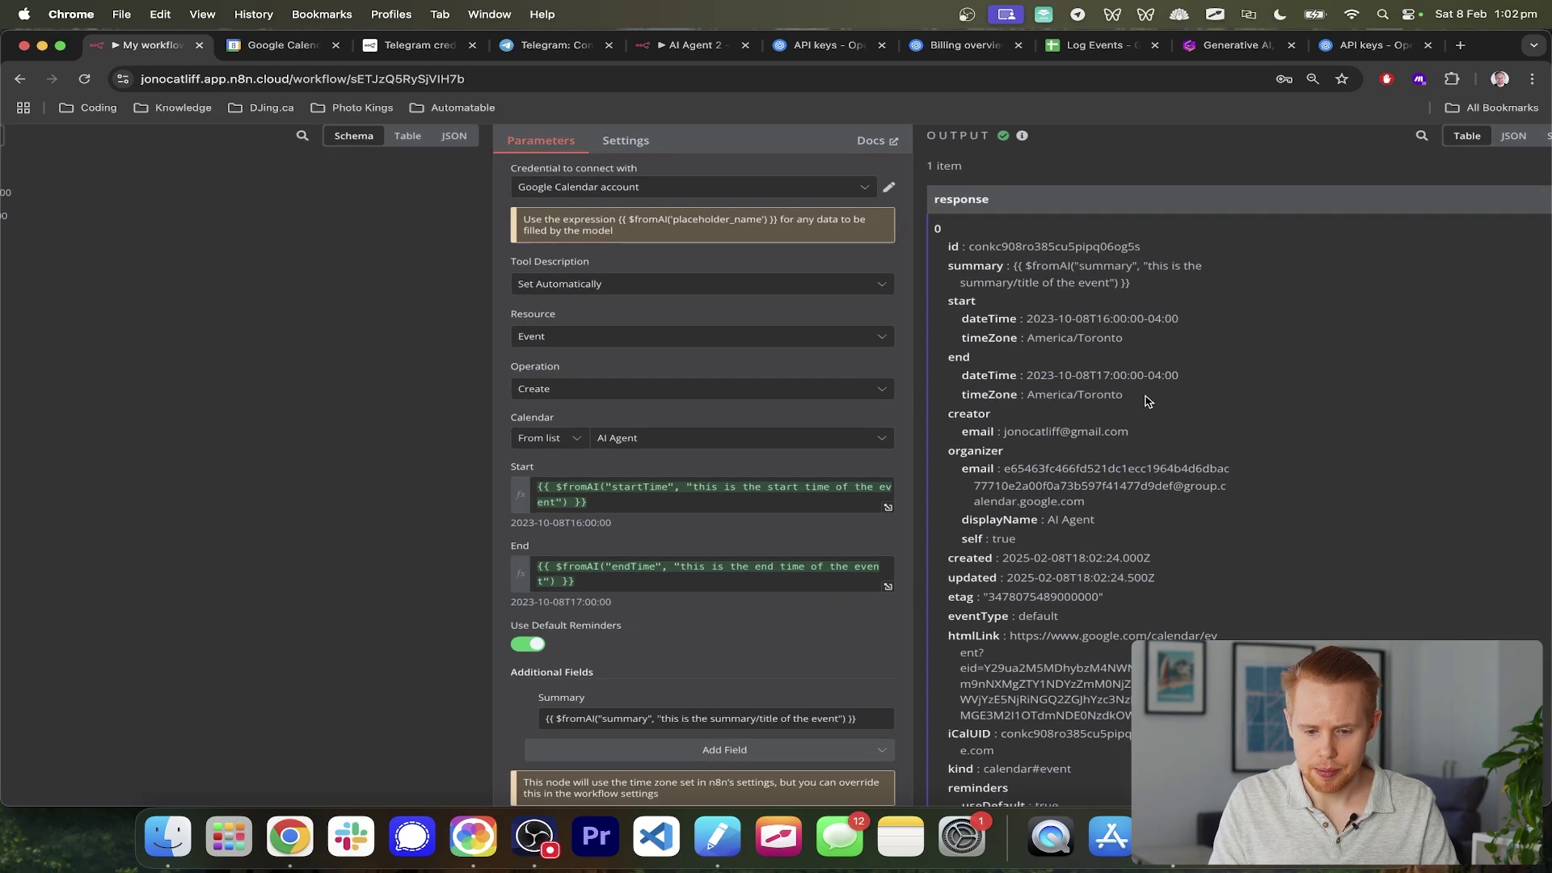
pyautogui.scroll(1, 1149, 402)
pyautogui.scroll(2, 1149, 401)
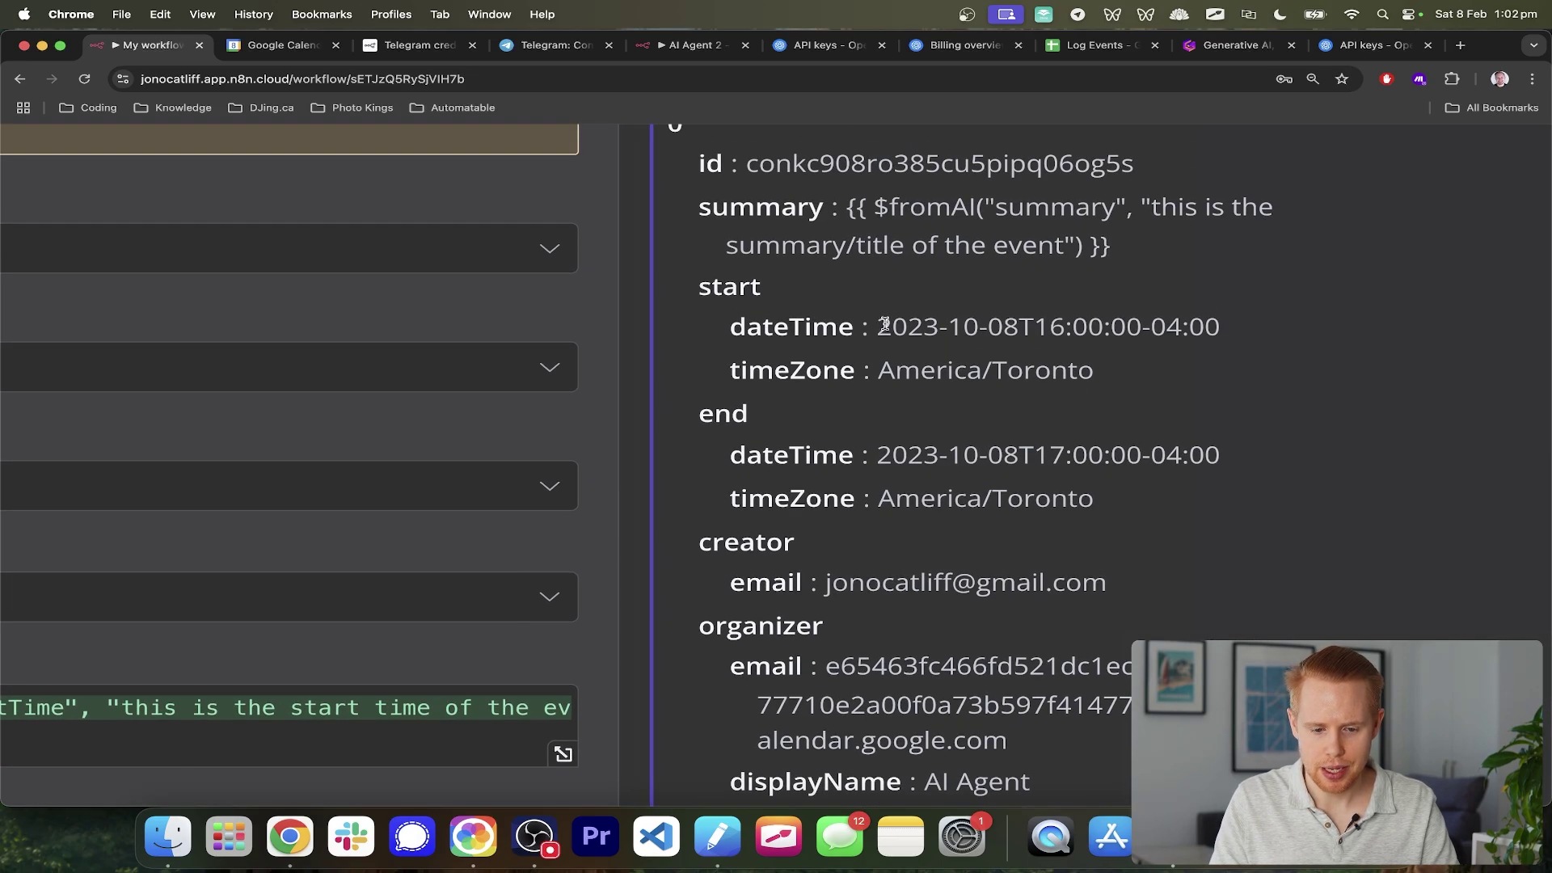
pyautogui.moveTo(891, 327)
pyautogui.mouseDown()
pyautogui.moveTo(940, 327)
pyautogui.moveTo(875, 326)
pyautogui.mouseUp()
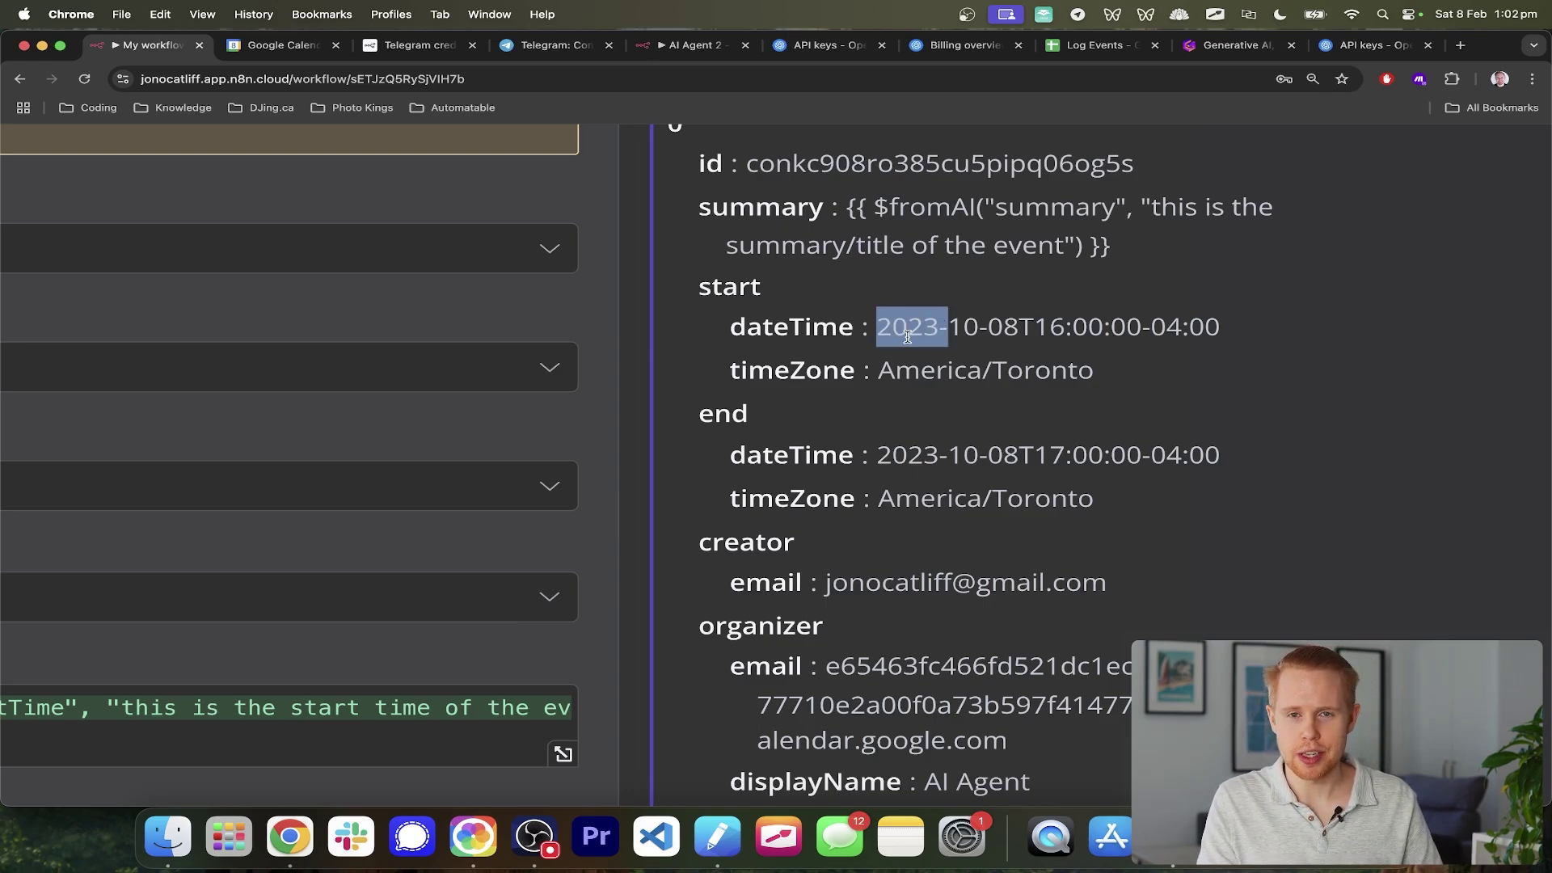
pyautogui.click(1466, 16)
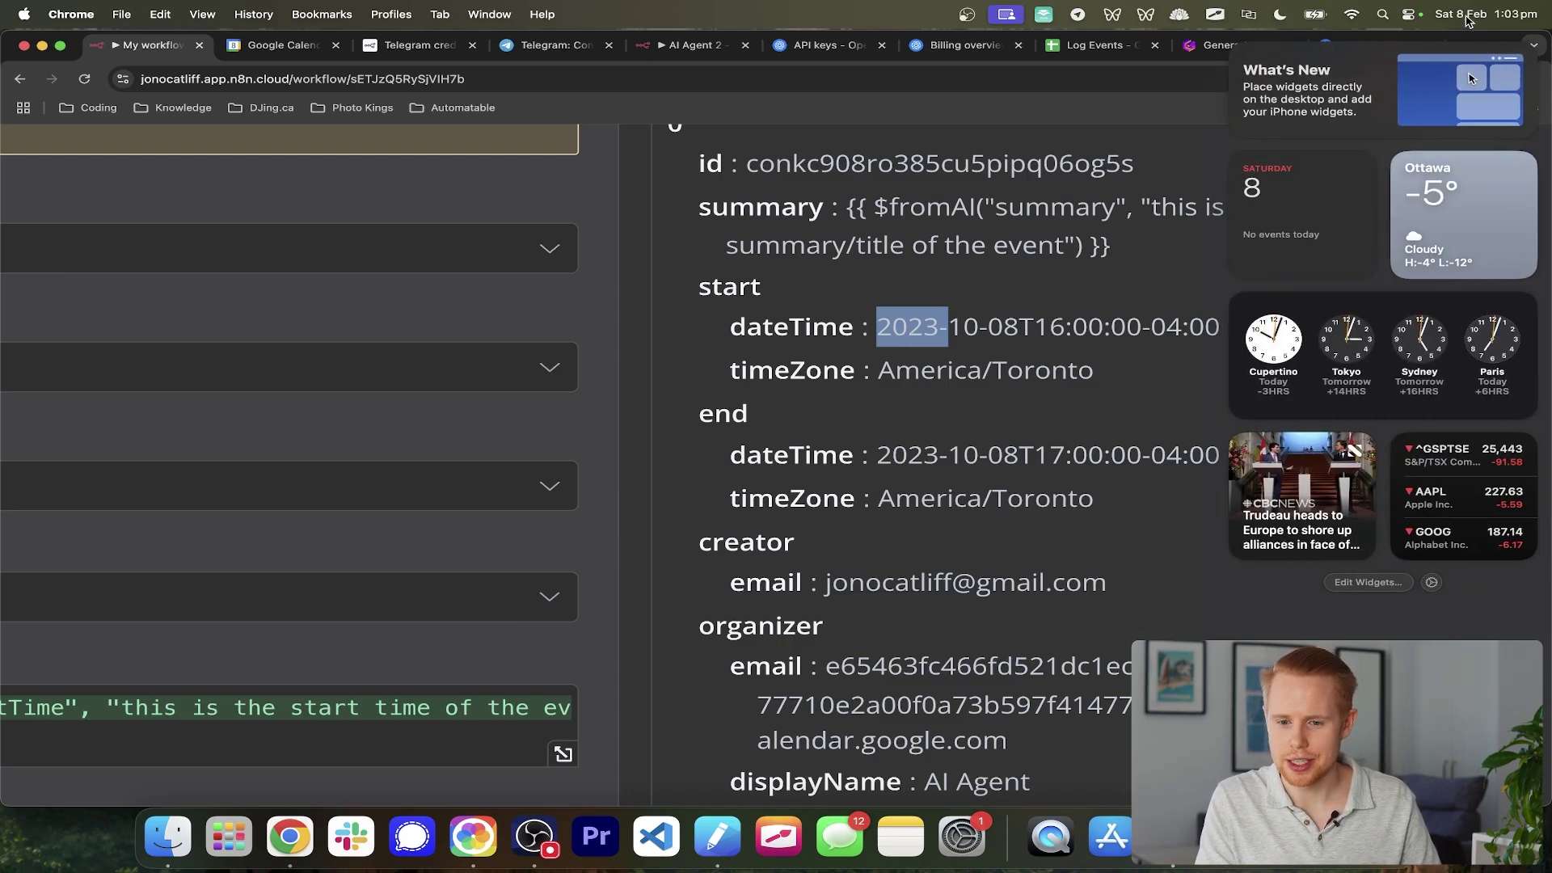
pyautogui.click(1466, 16)
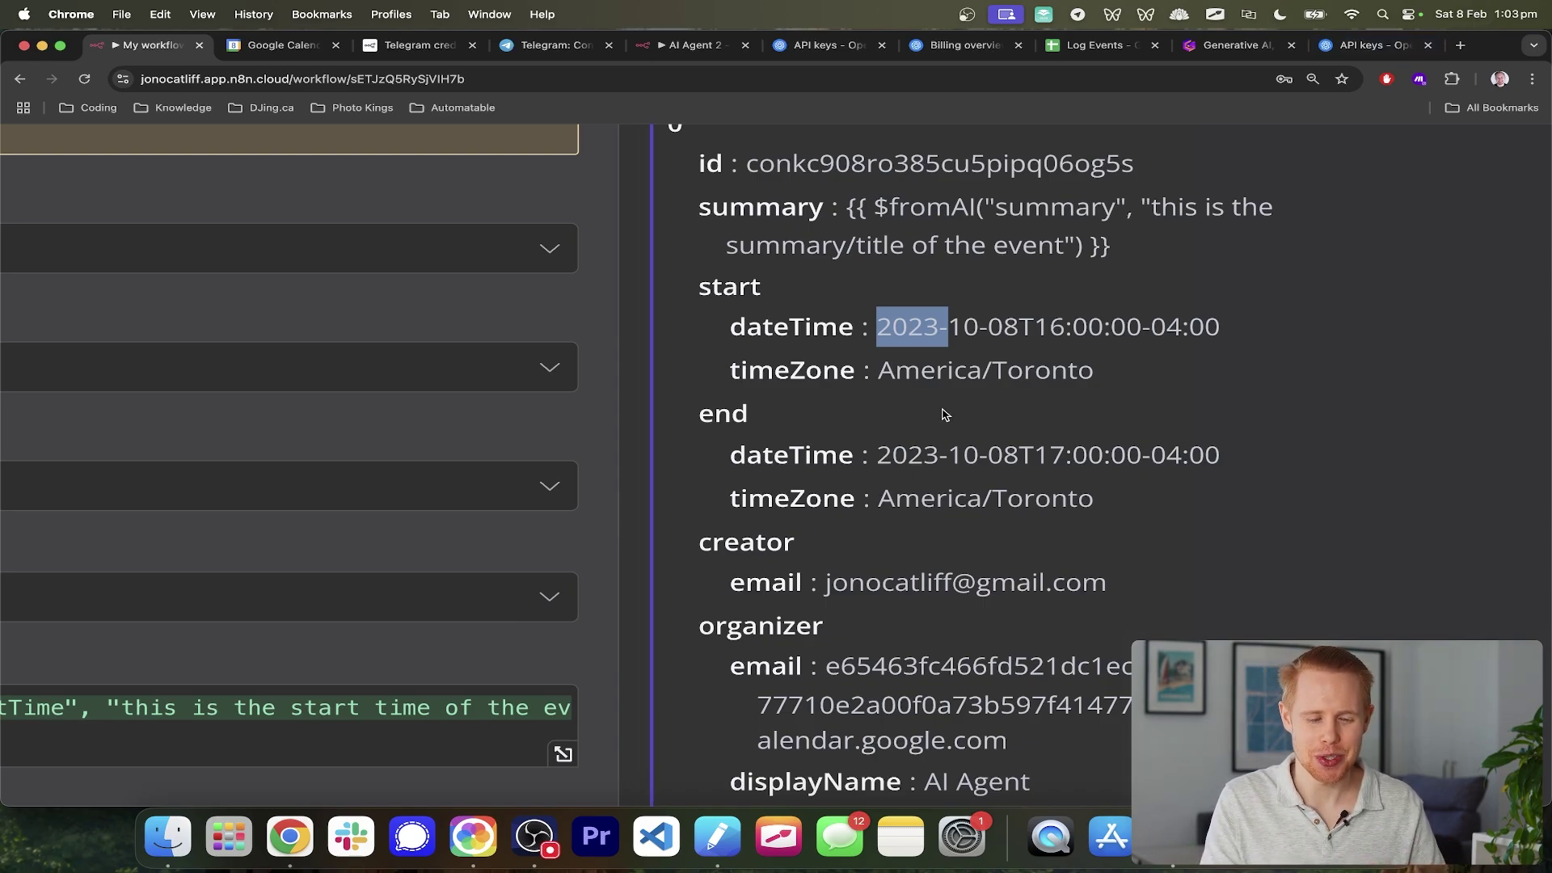
pyautogui.scroll(-5, 943, 410)
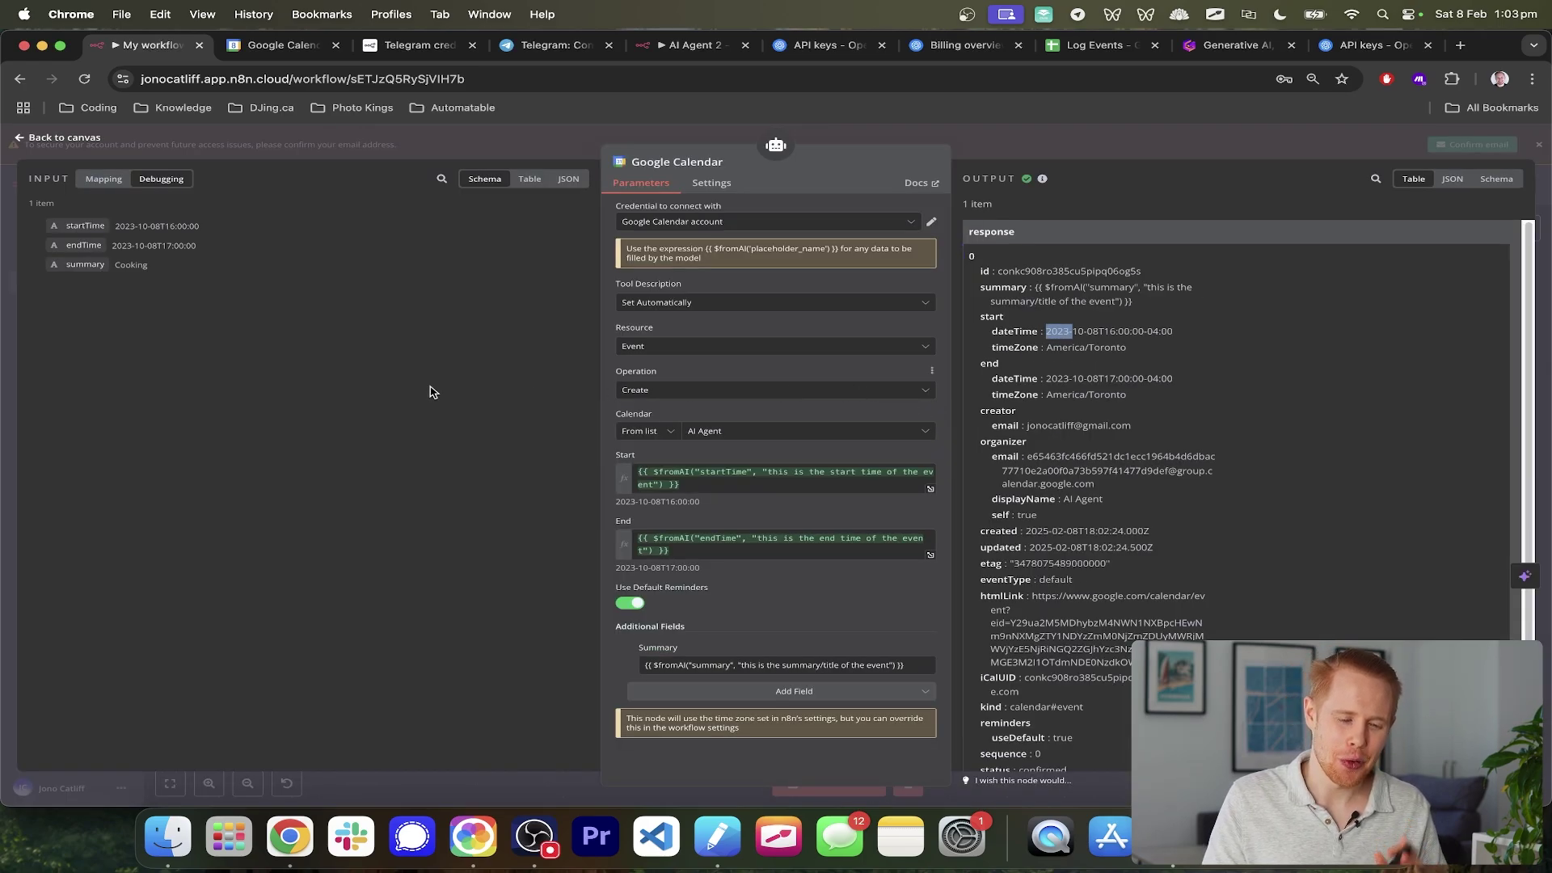
pyautogui.click(10, 388)
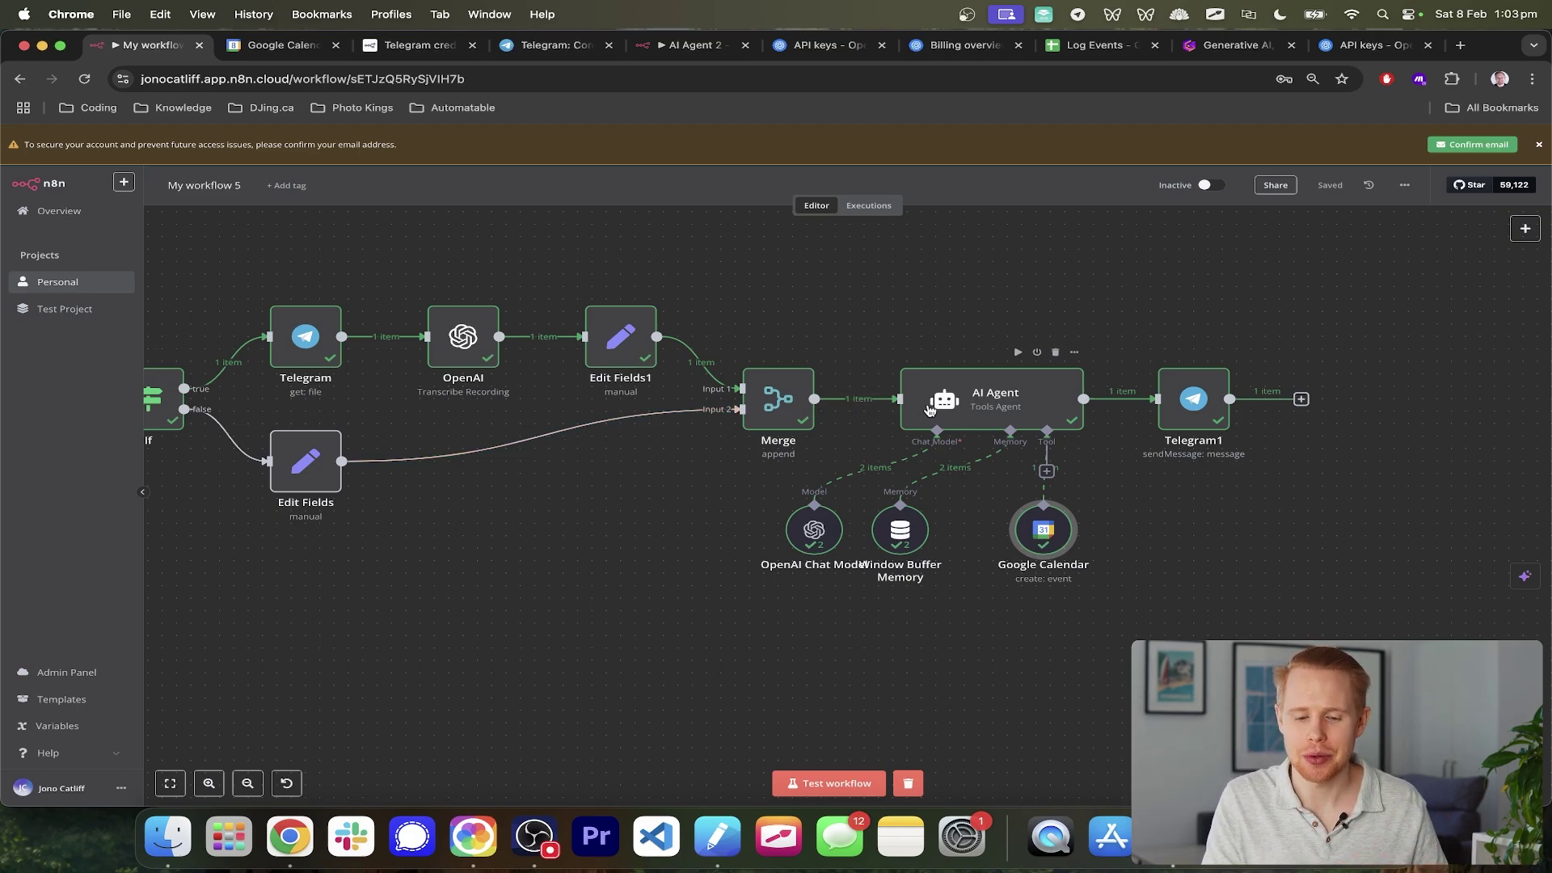
# - Add an AI Agent system message ending 'The exact date today is: {{ $now }}' as an expression
pyautogui.doubleClick(957, 404)
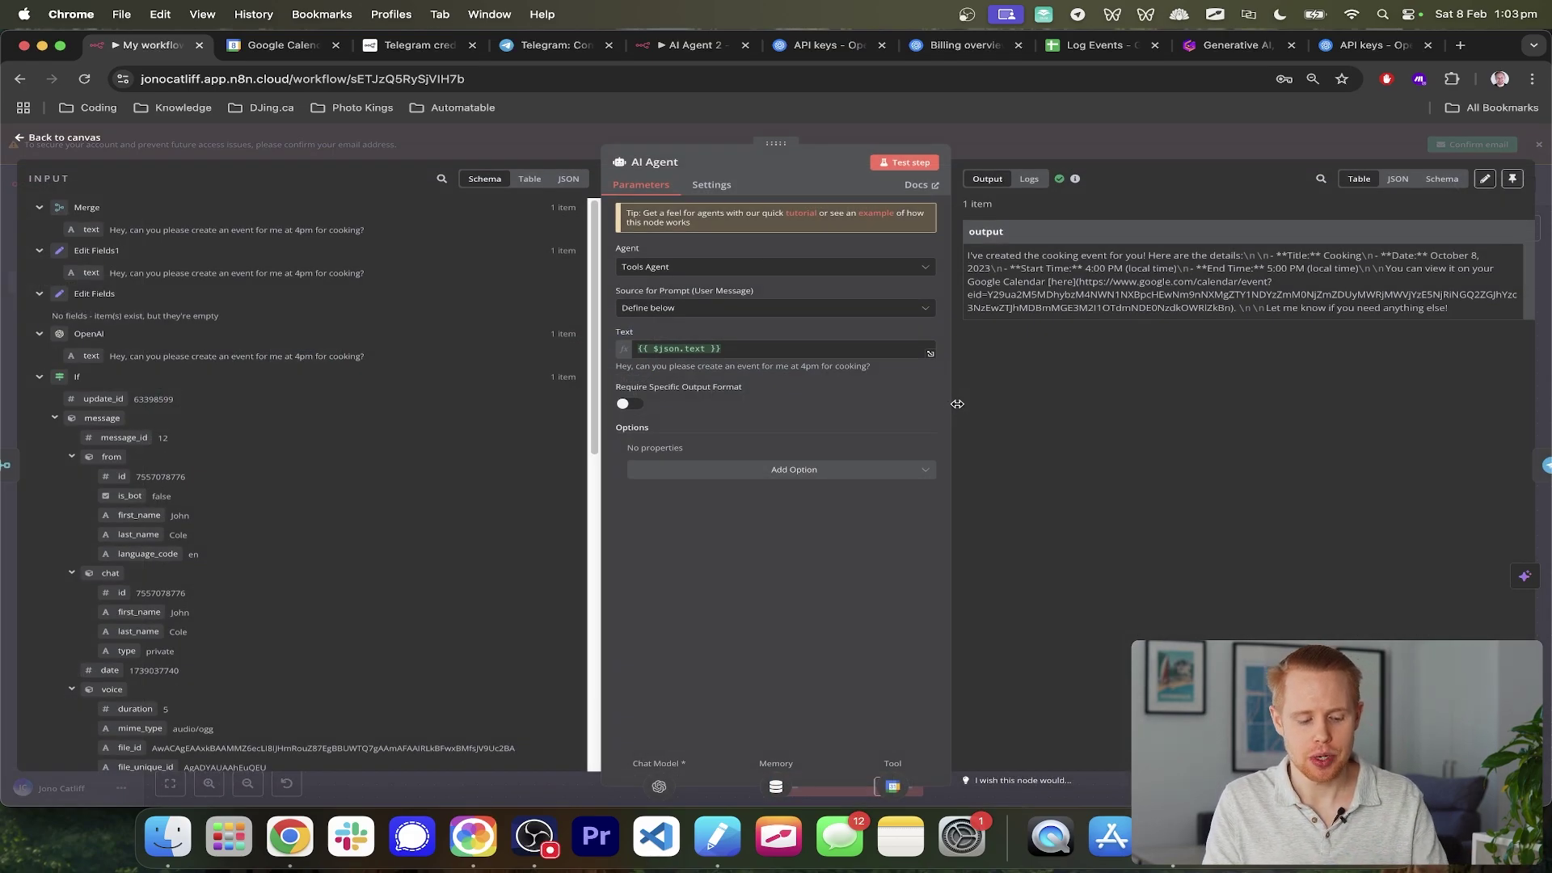
pyautogui.press('Escape')
pyautogui.doubleClick(950, 401)
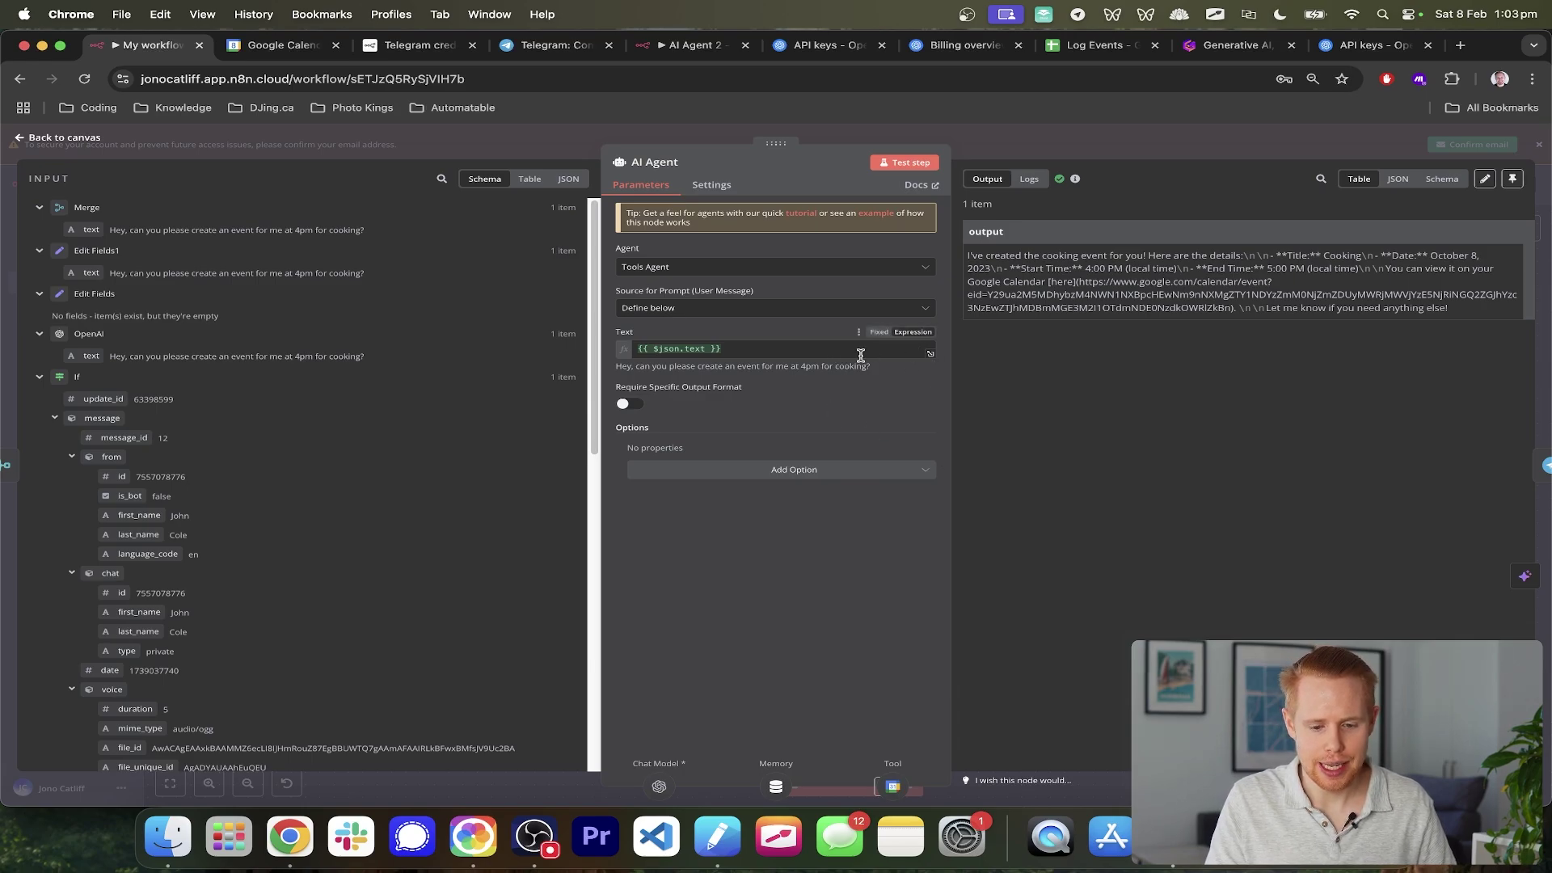
pyautogui.click(742, 471)
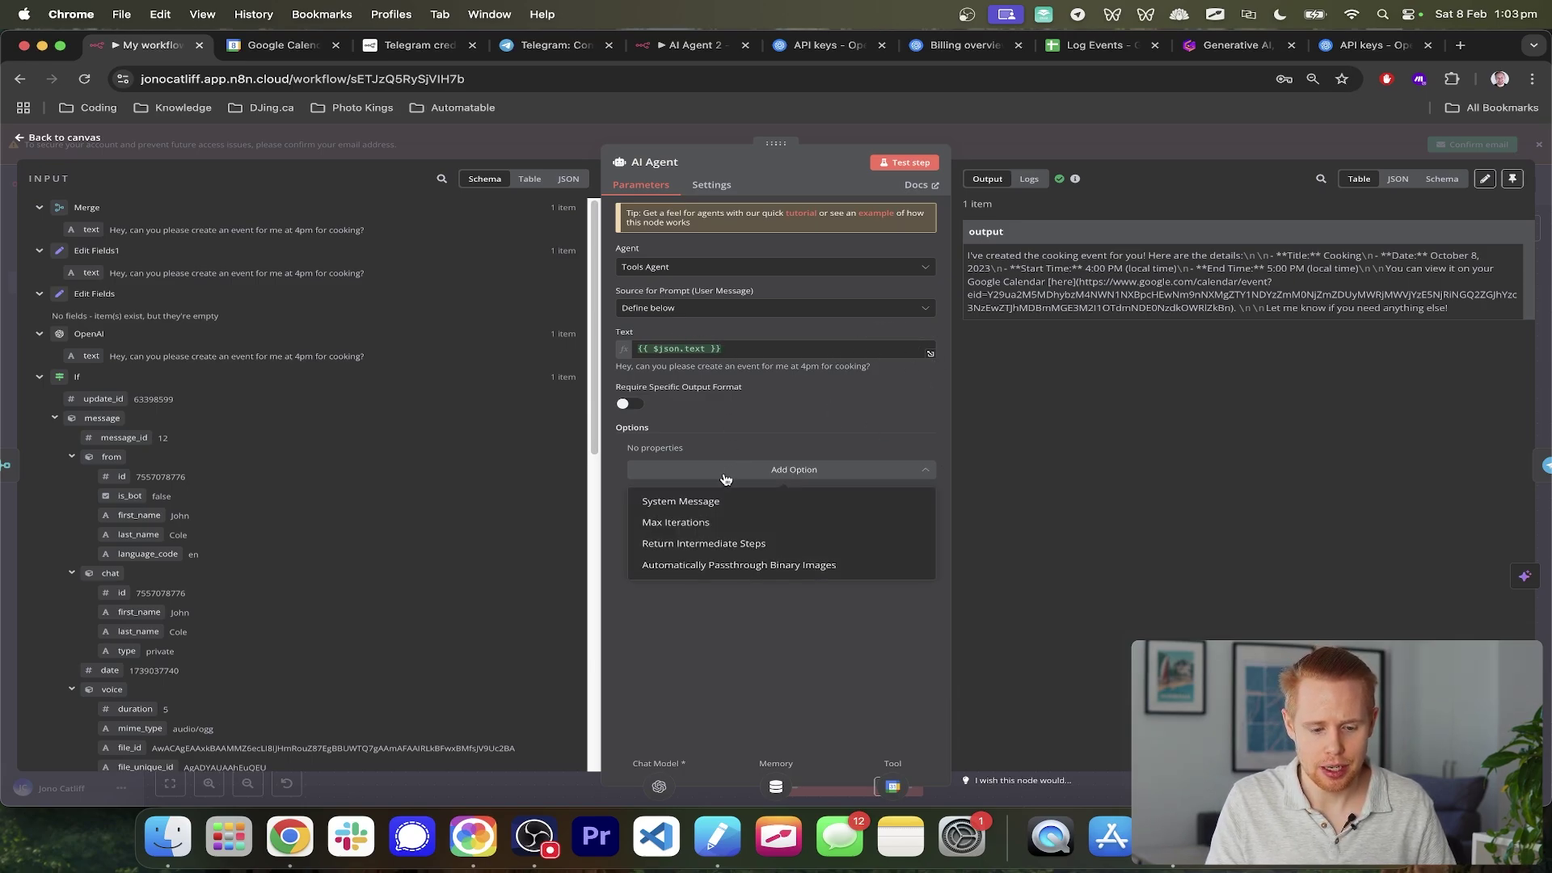
pyautogui.click(705, 502)
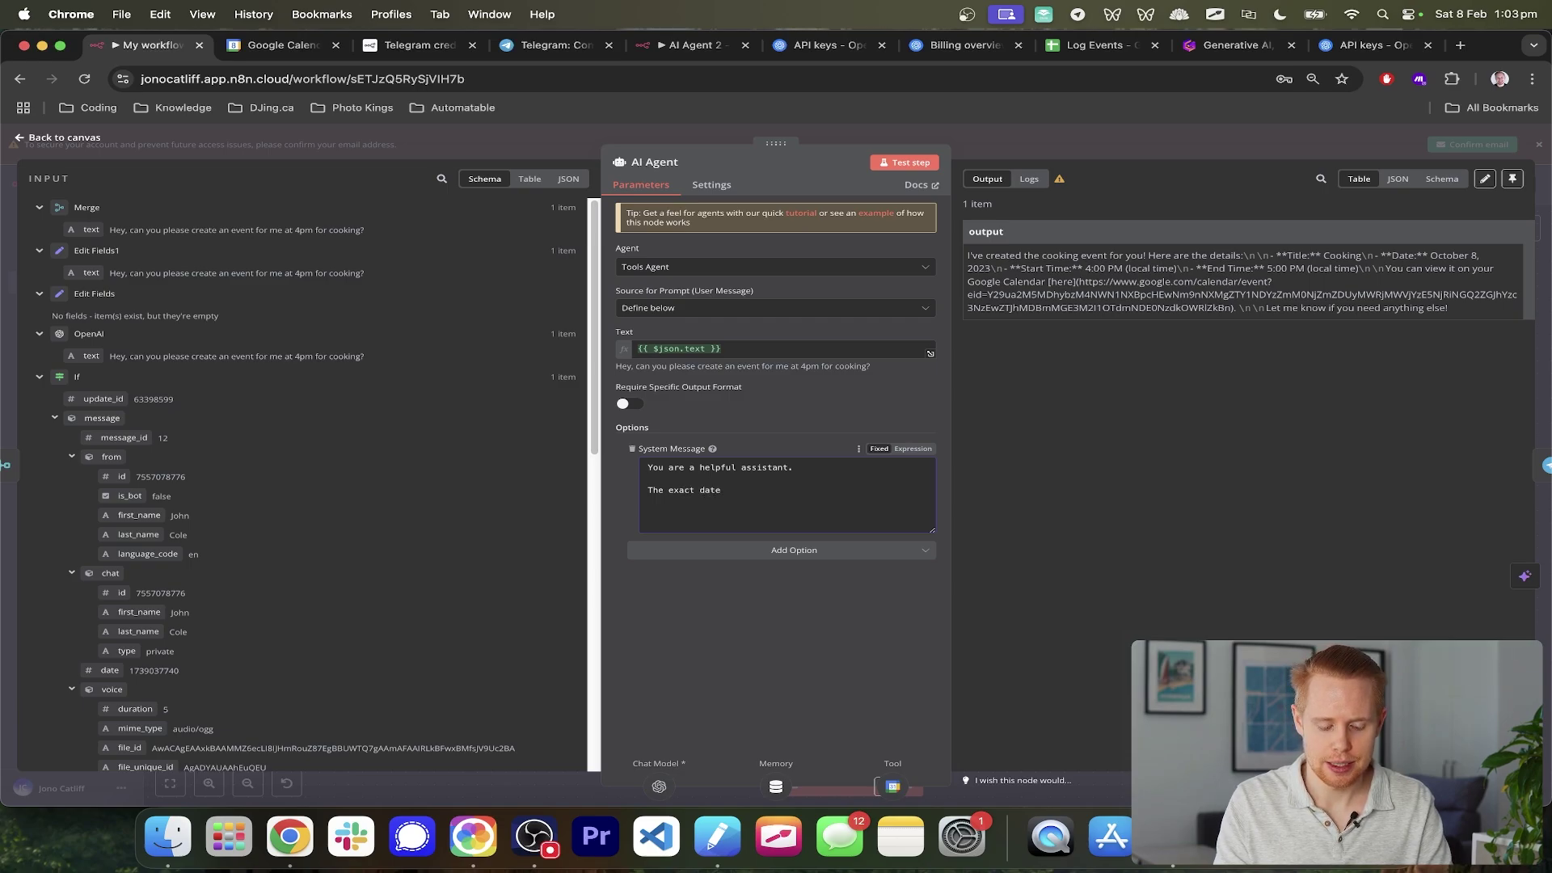
pyautogui.write('ay is: {{')
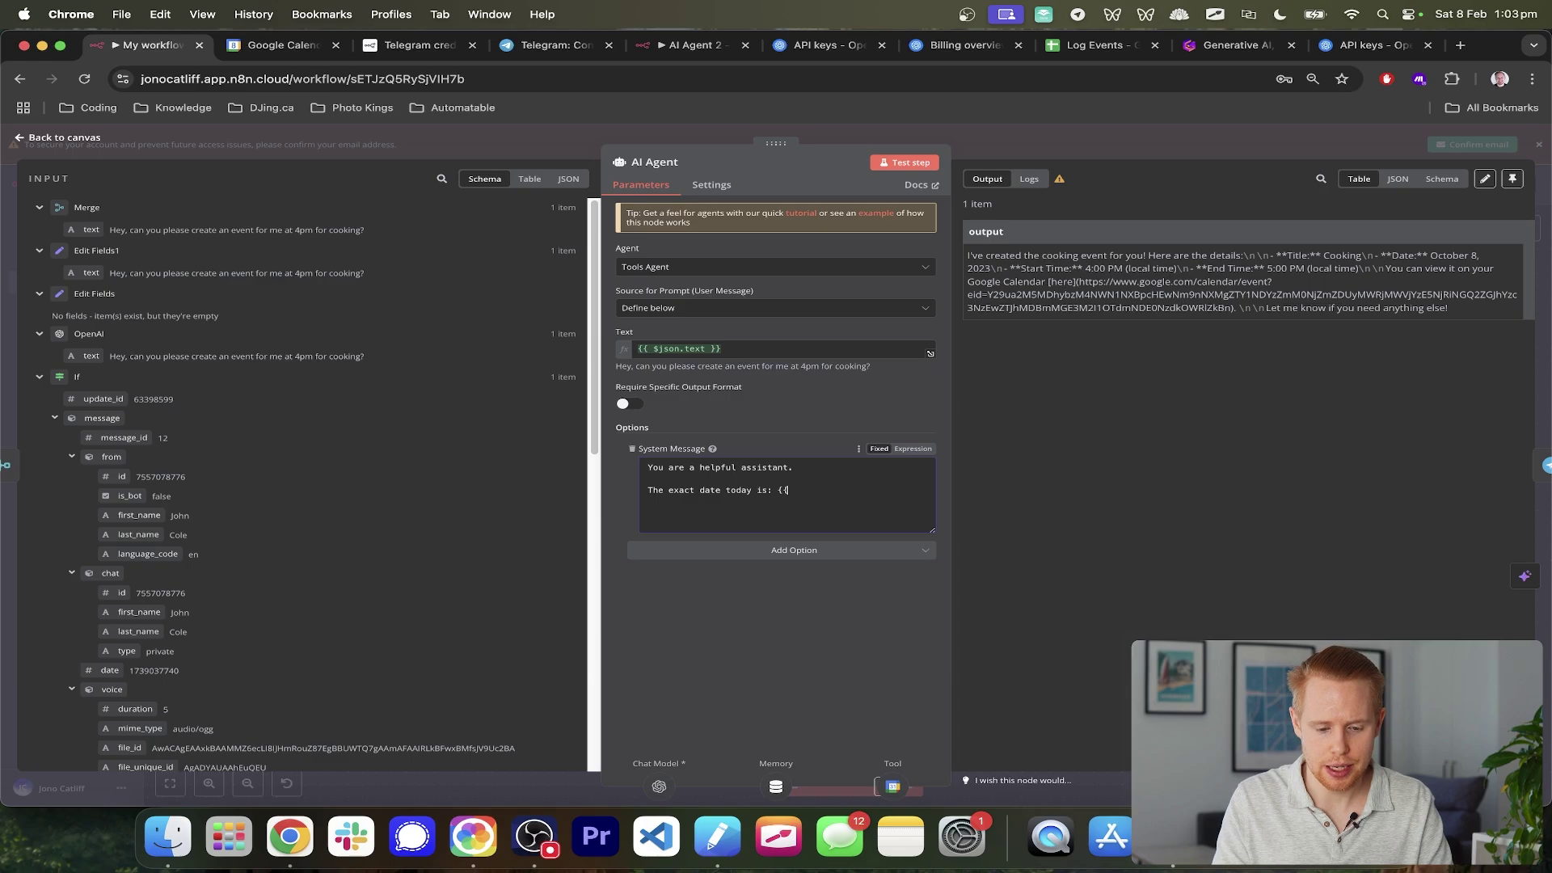
pyautogui.click(912, 449)
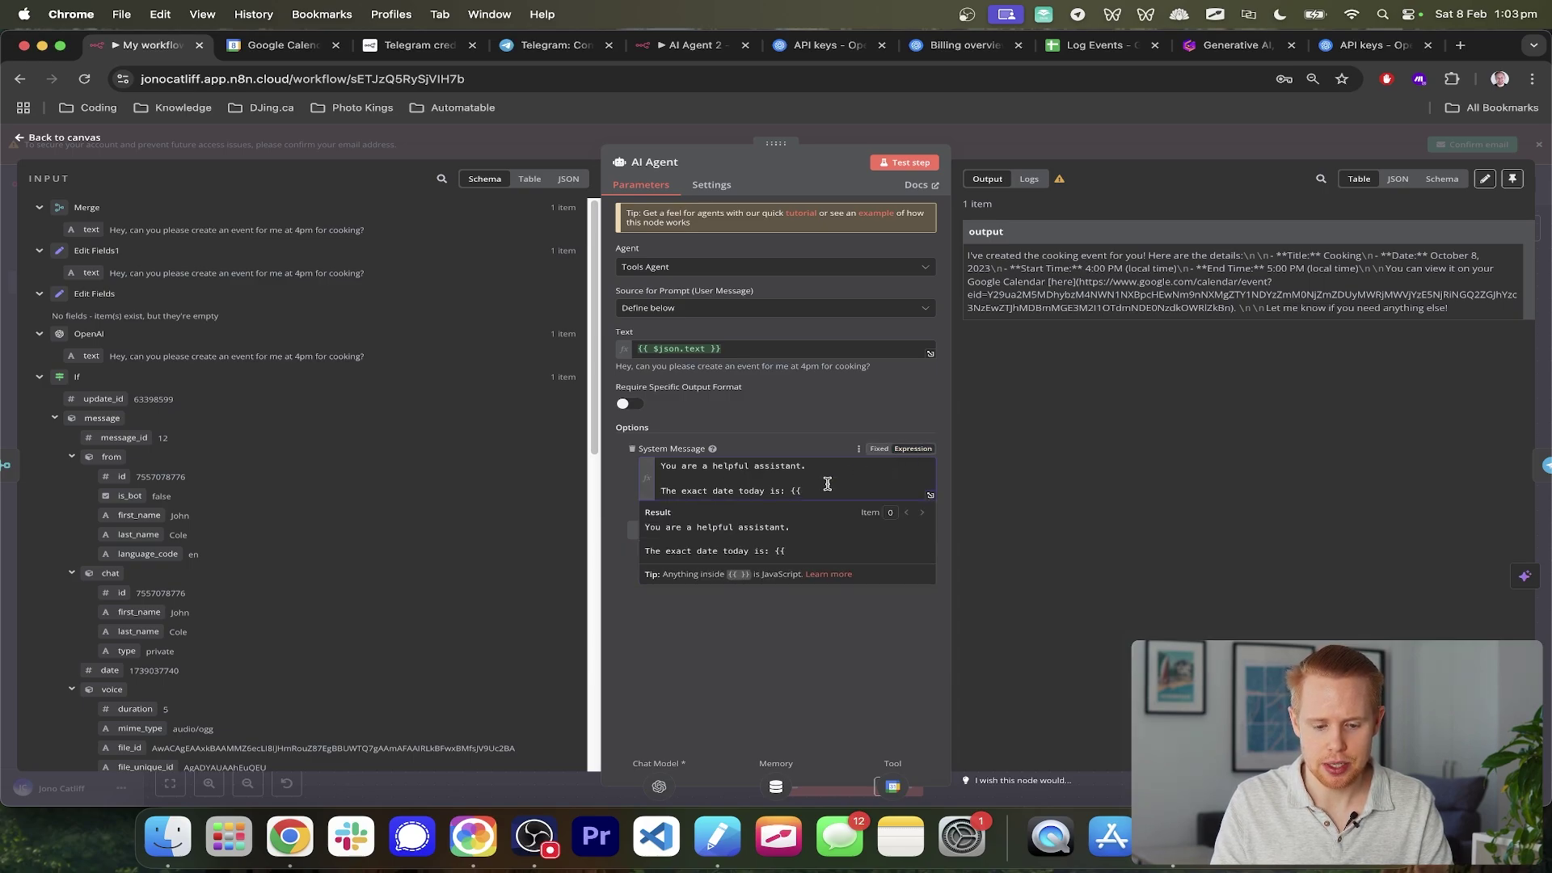
pyautogui.write(': {{ ')
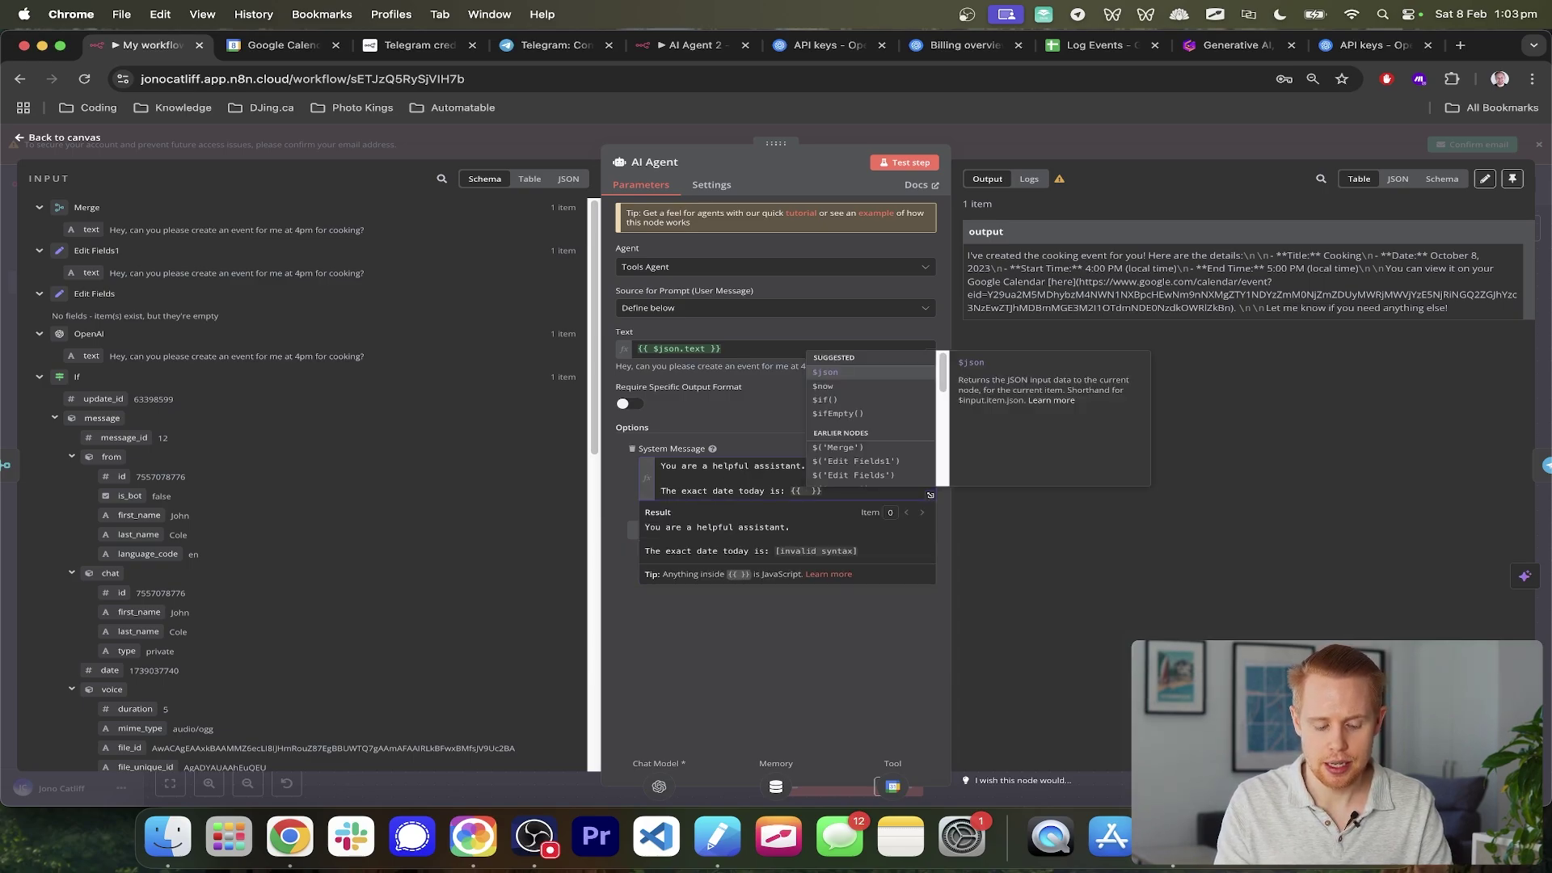
pyautogui.write('$now')
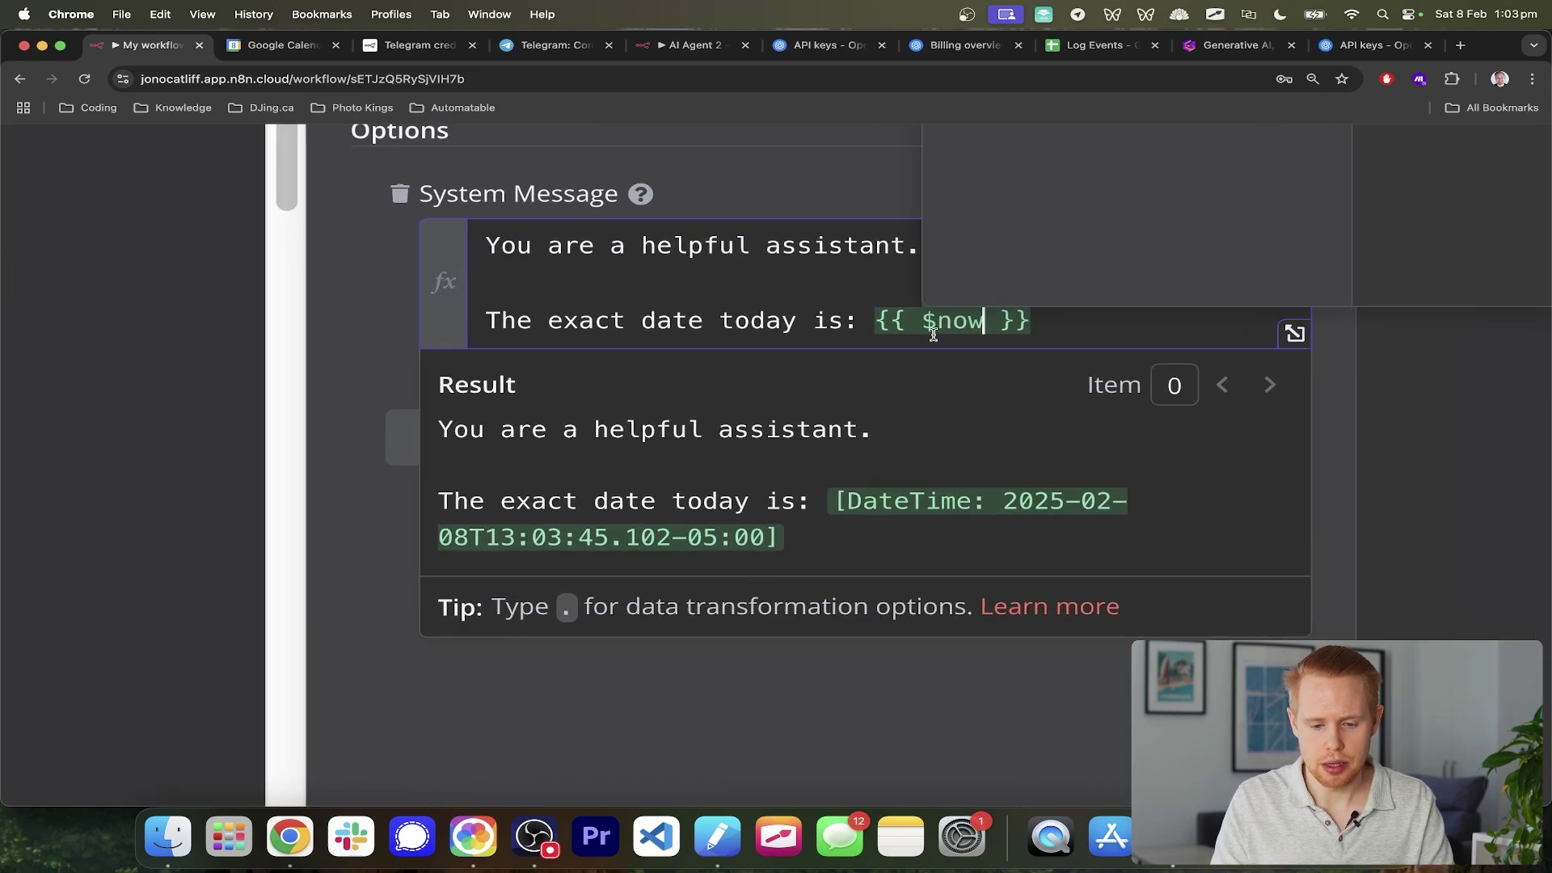
# - Check the preview shows today's 2025 date, then close the agent and start a test run
pyautogui.moveTo(839, 506); pyautogui.dragTo(914, 503)
pyautogui.click(984, 503)
pyautogui.doubleClick(1051, 503)
pyautogui.moveTo(1058, 504); pyautogui.dragTo(793, 537)
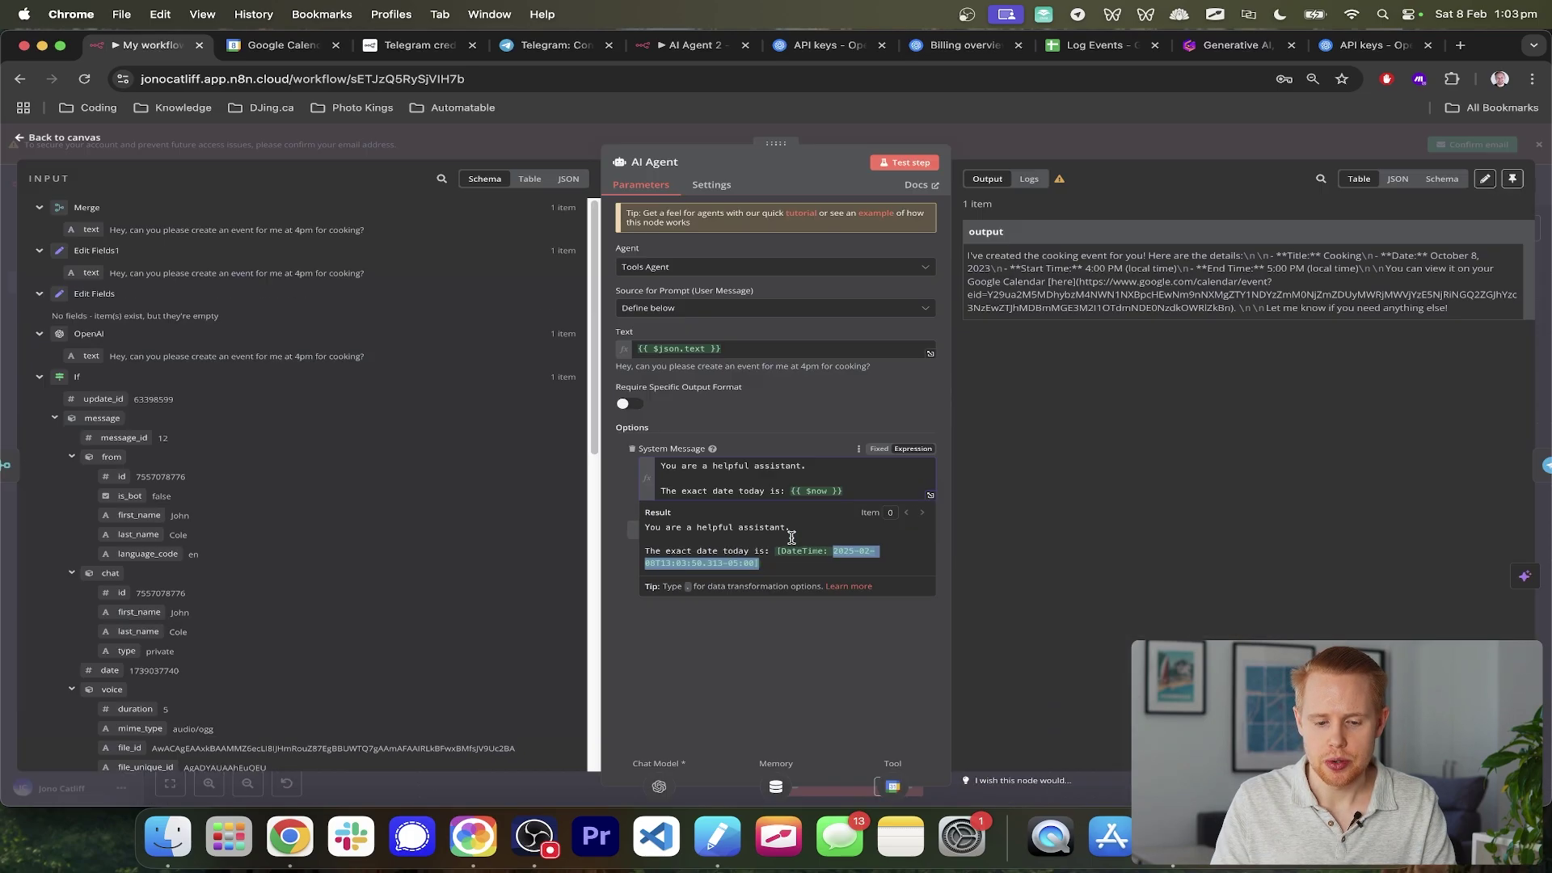
pyautogui.click(1540, 288)
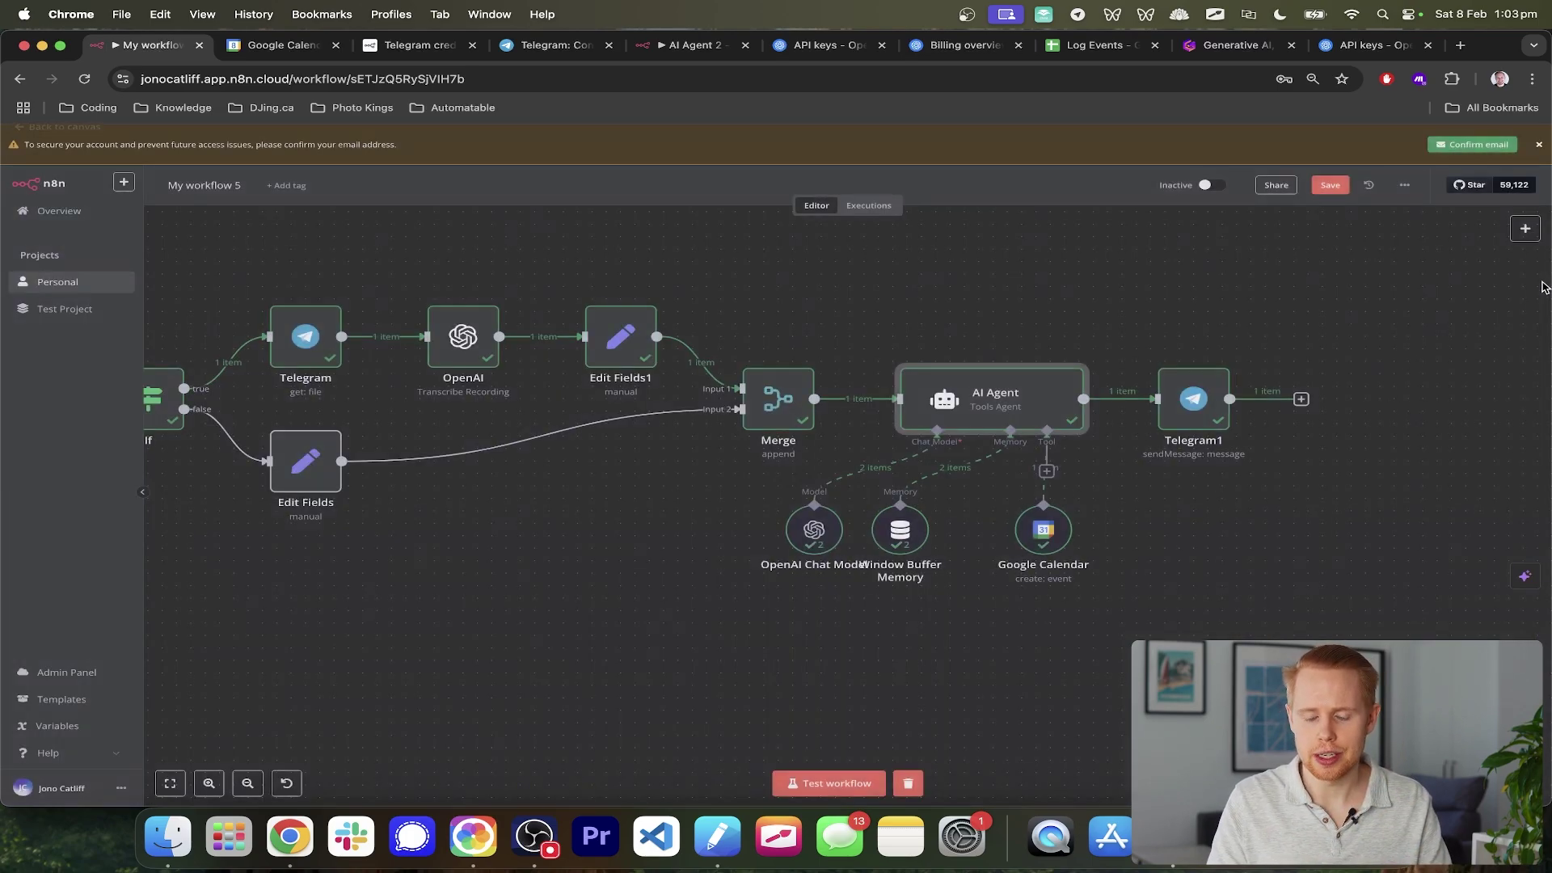
pyautogui.click(828, 778)
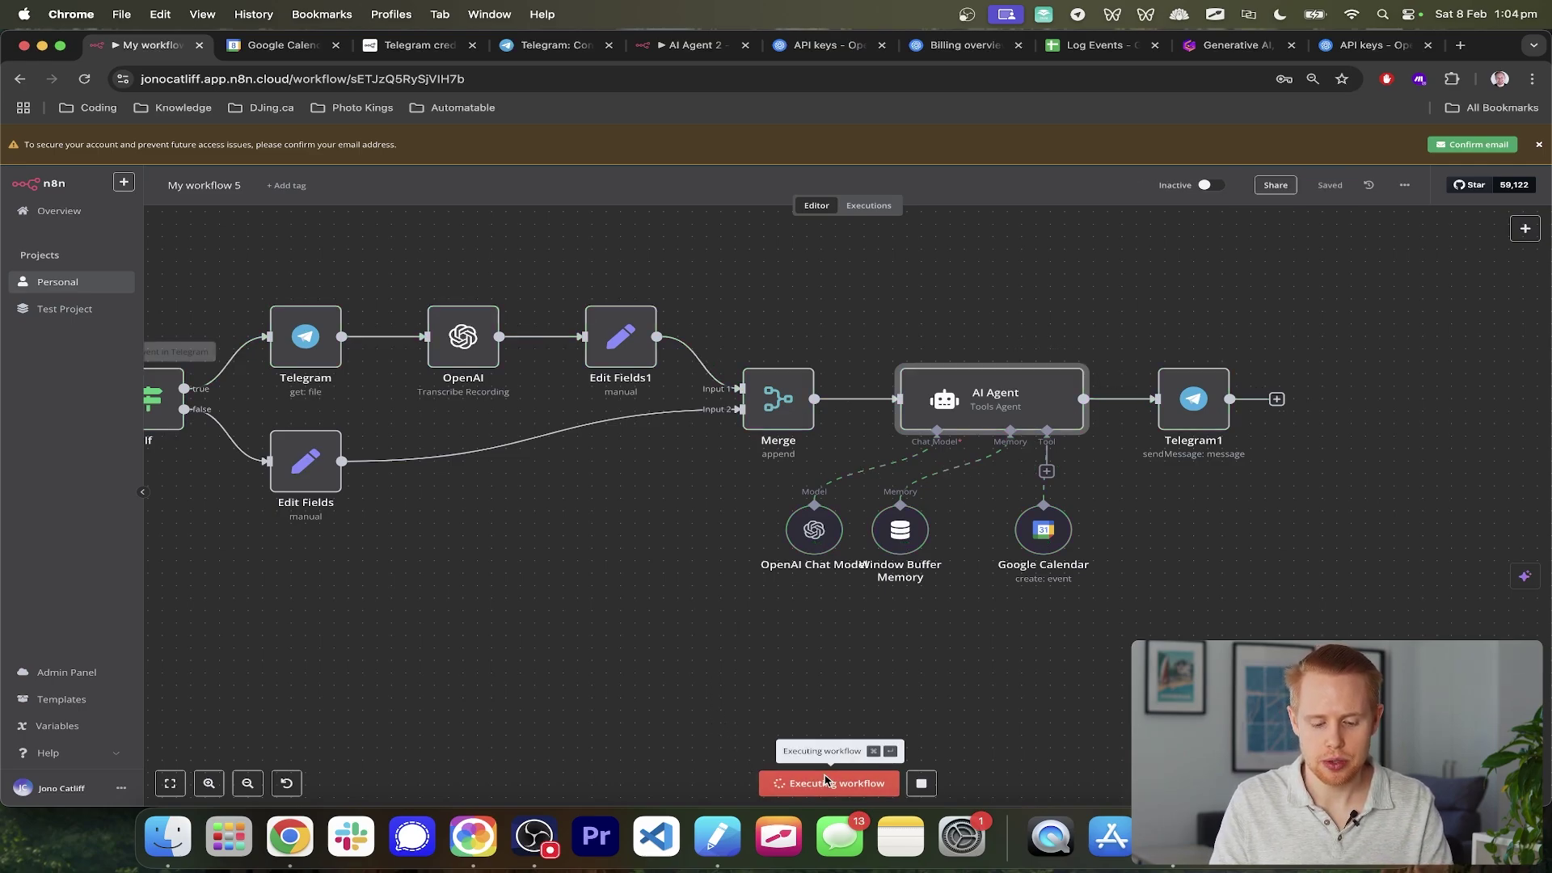
# - Send a voice request and read the reply confirming Cooking on February 8, 2025, 3–4 PM
pyautogui.press('super+Tab')
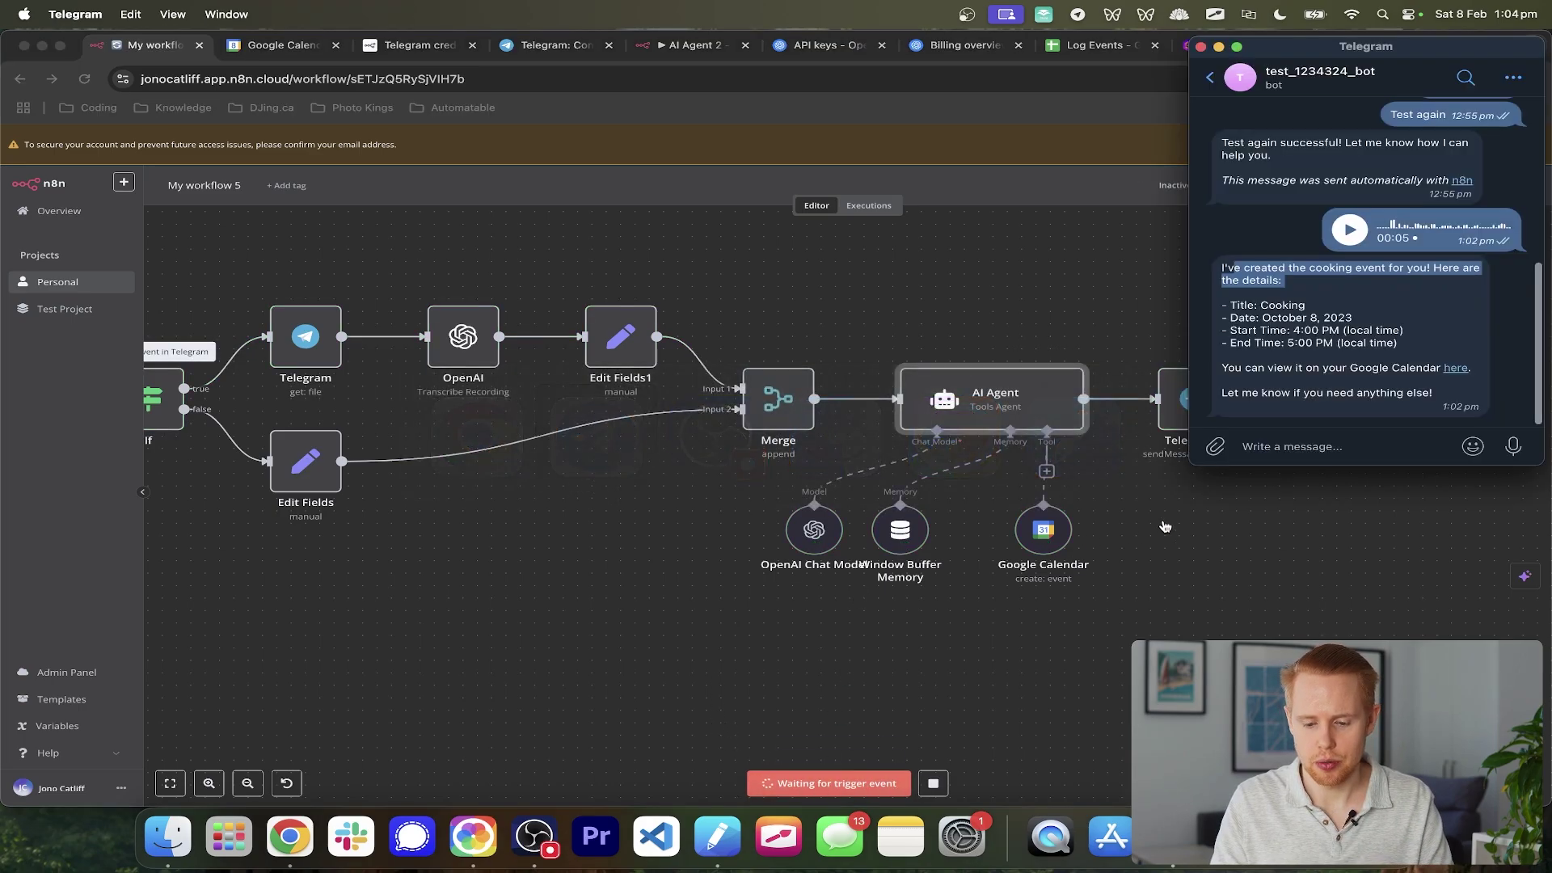
pyautogui.moveTo(1511, 444); pyautogui.dragTo(1511, 443)
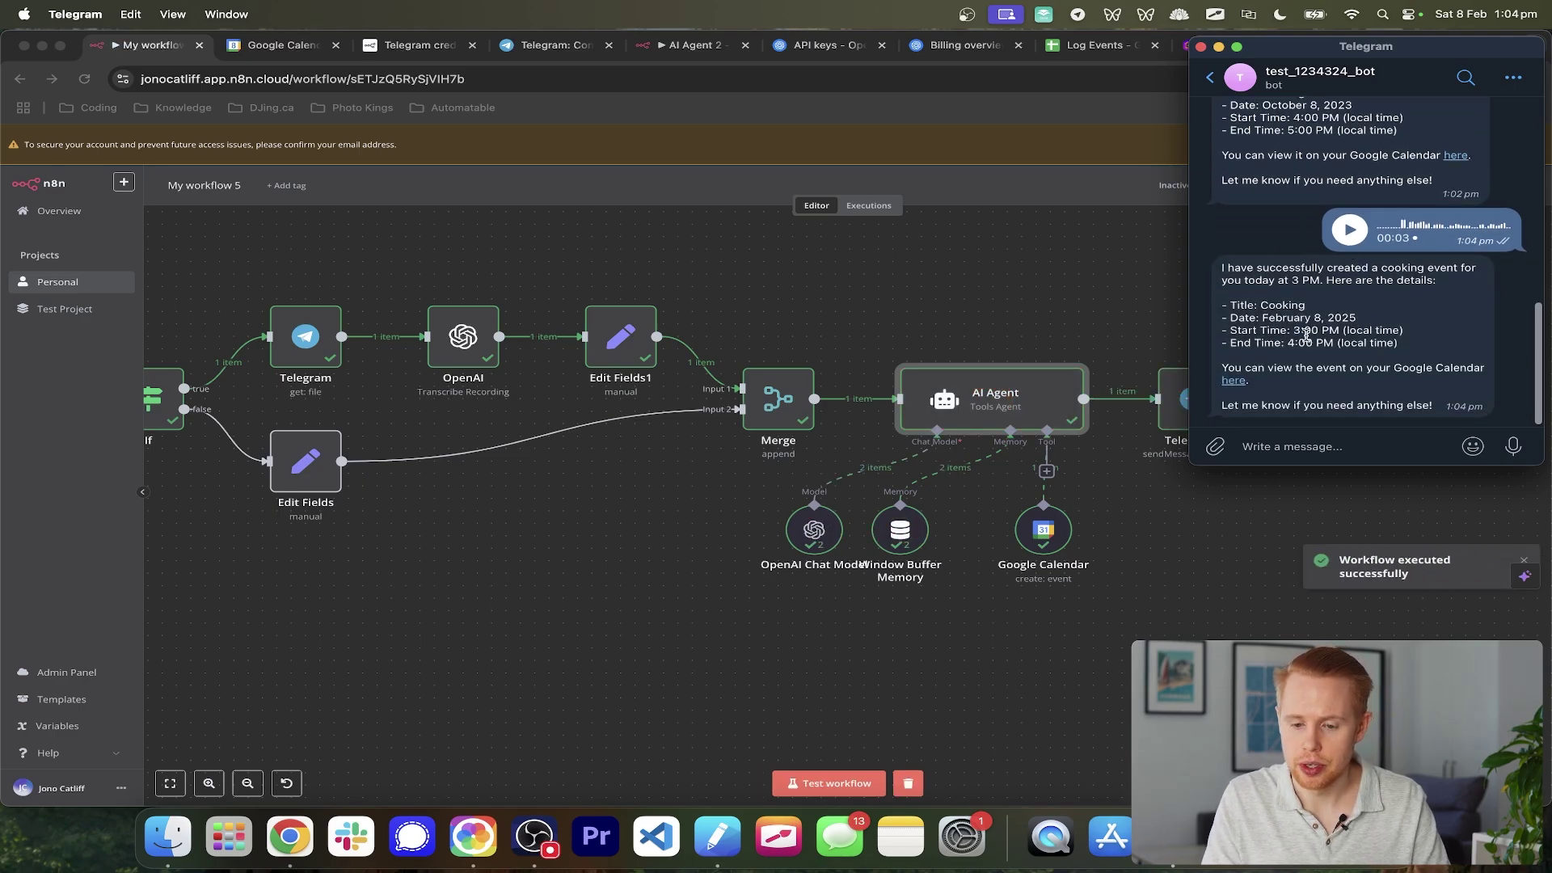
pyautogui.moveTo(1262, 319); pyautogui.dragTo(1362, 318)
pyautogui.press('super+Tab')
pyautogui.hotkey('ctrl', 'Tab')
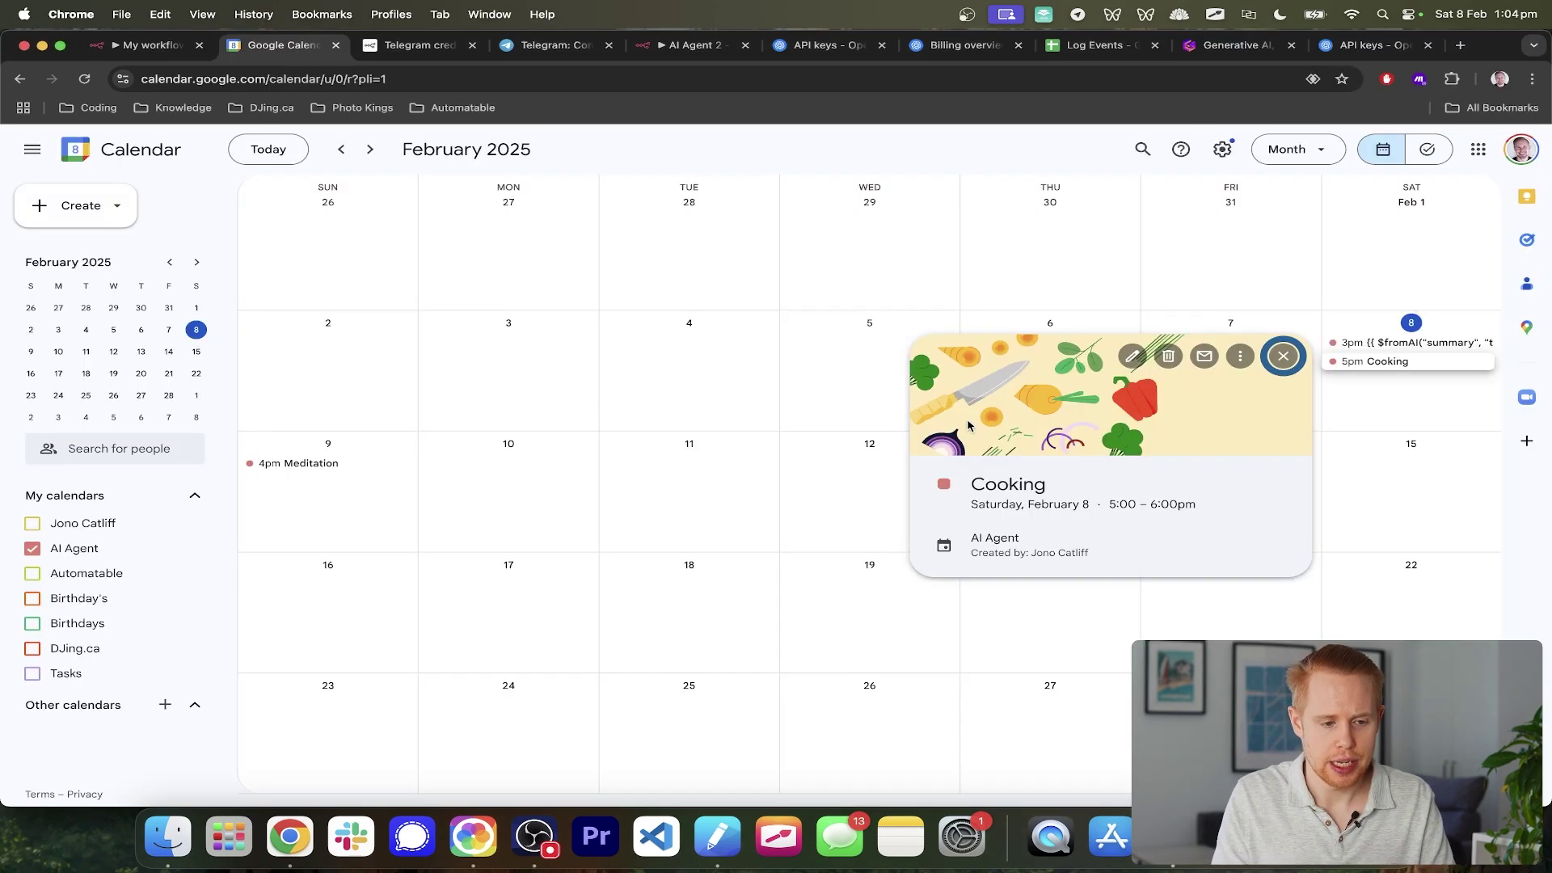
# - Open the 3pm event and note its title is the raw $fromAI summary expression
pyautogui.click(1415, 343)
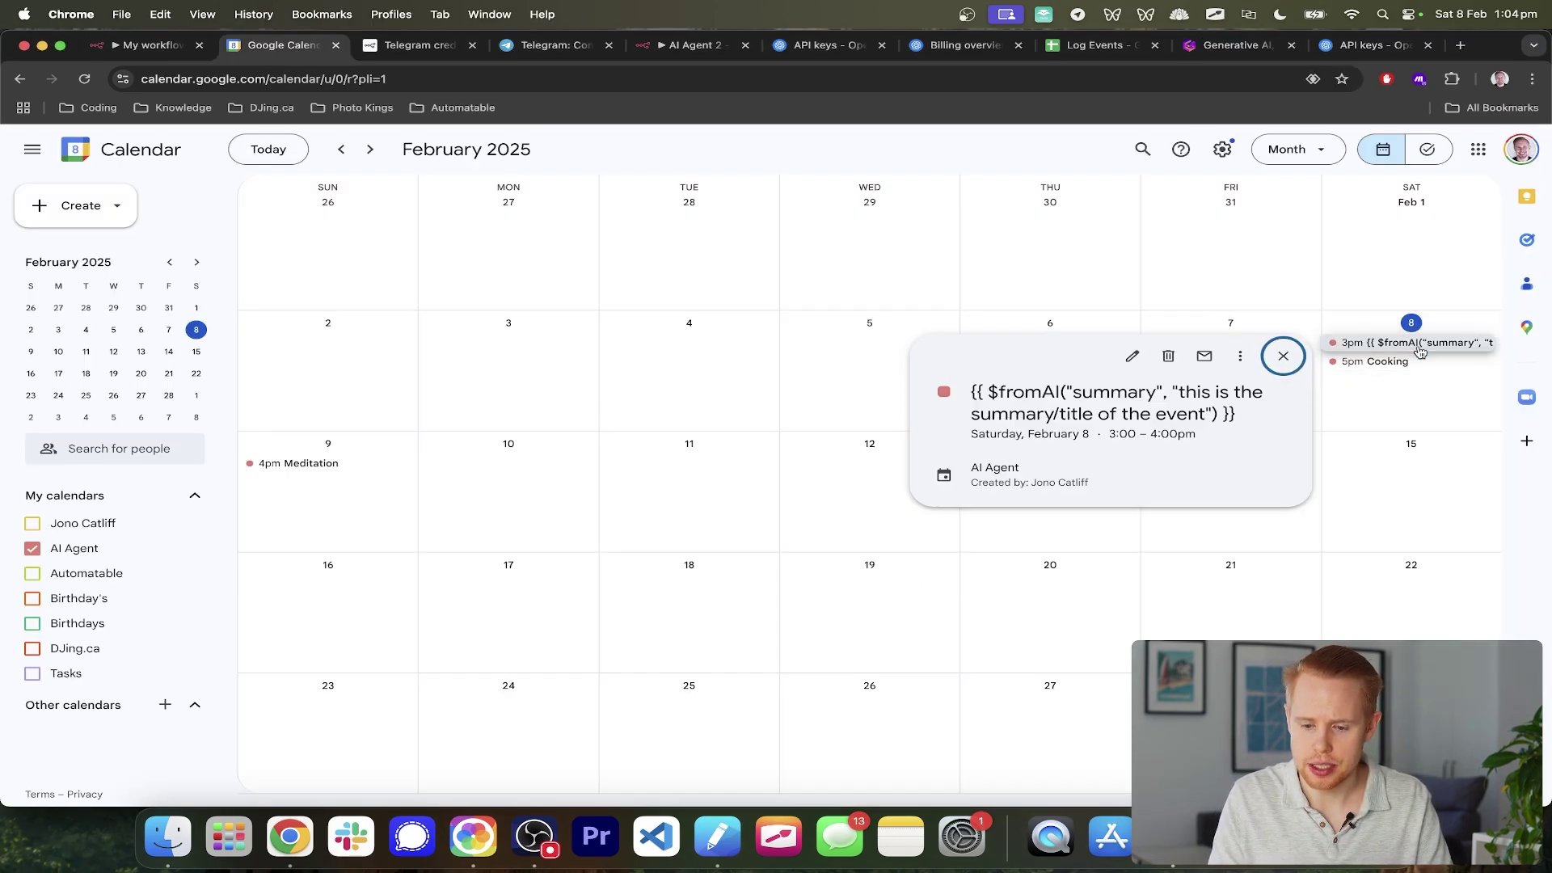
pyautogui.moveTo(1254, 420); pyautogui.dragTo(968, 393)
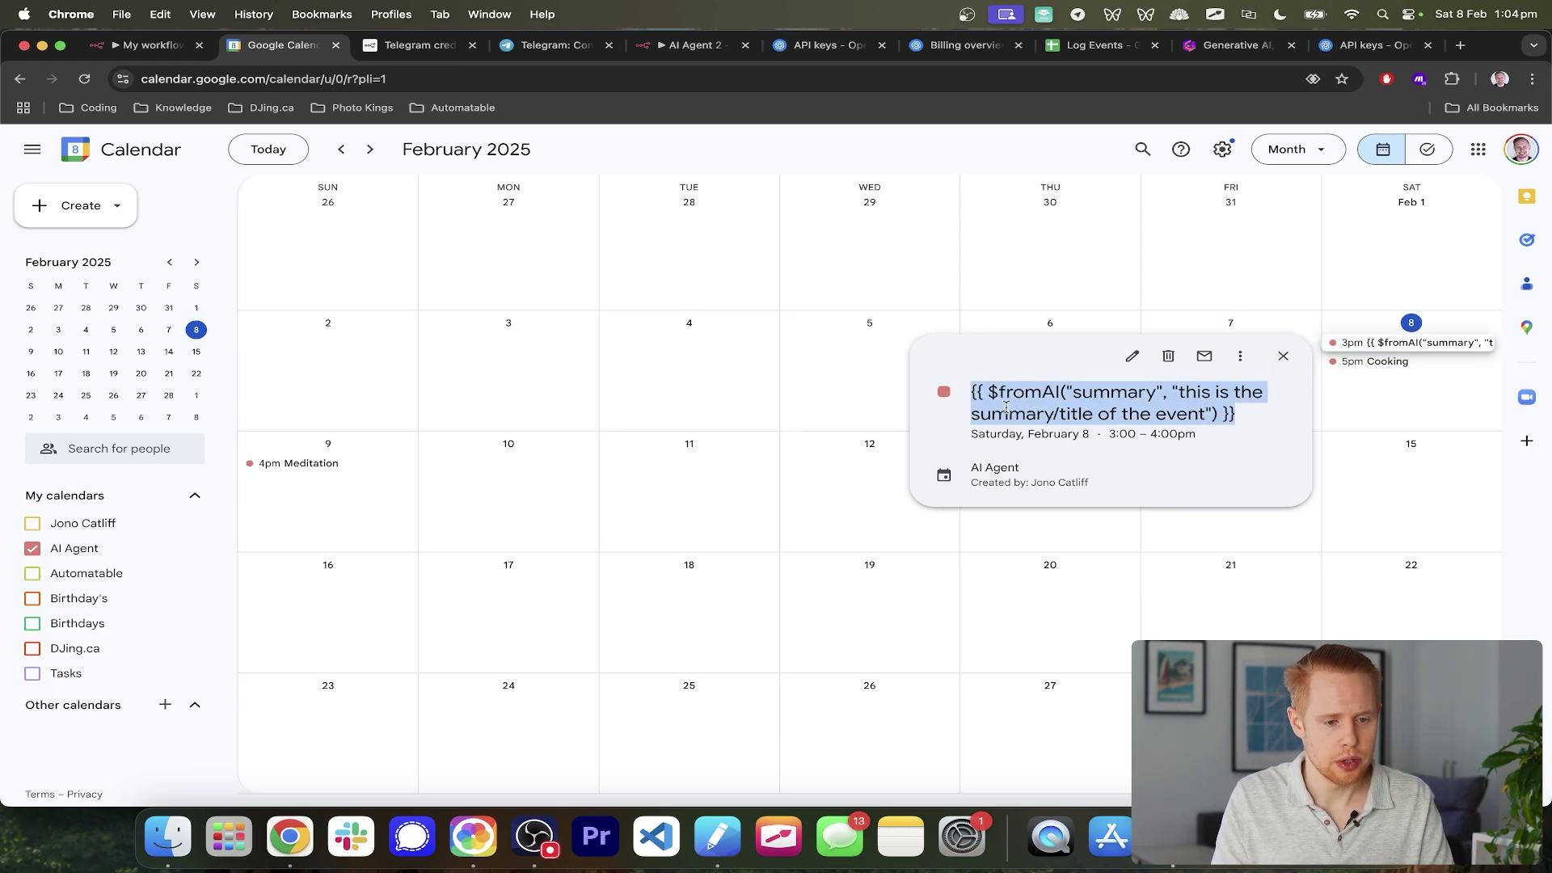
pyautogui.hotkey('ctrl', 'shift', 'Tab')
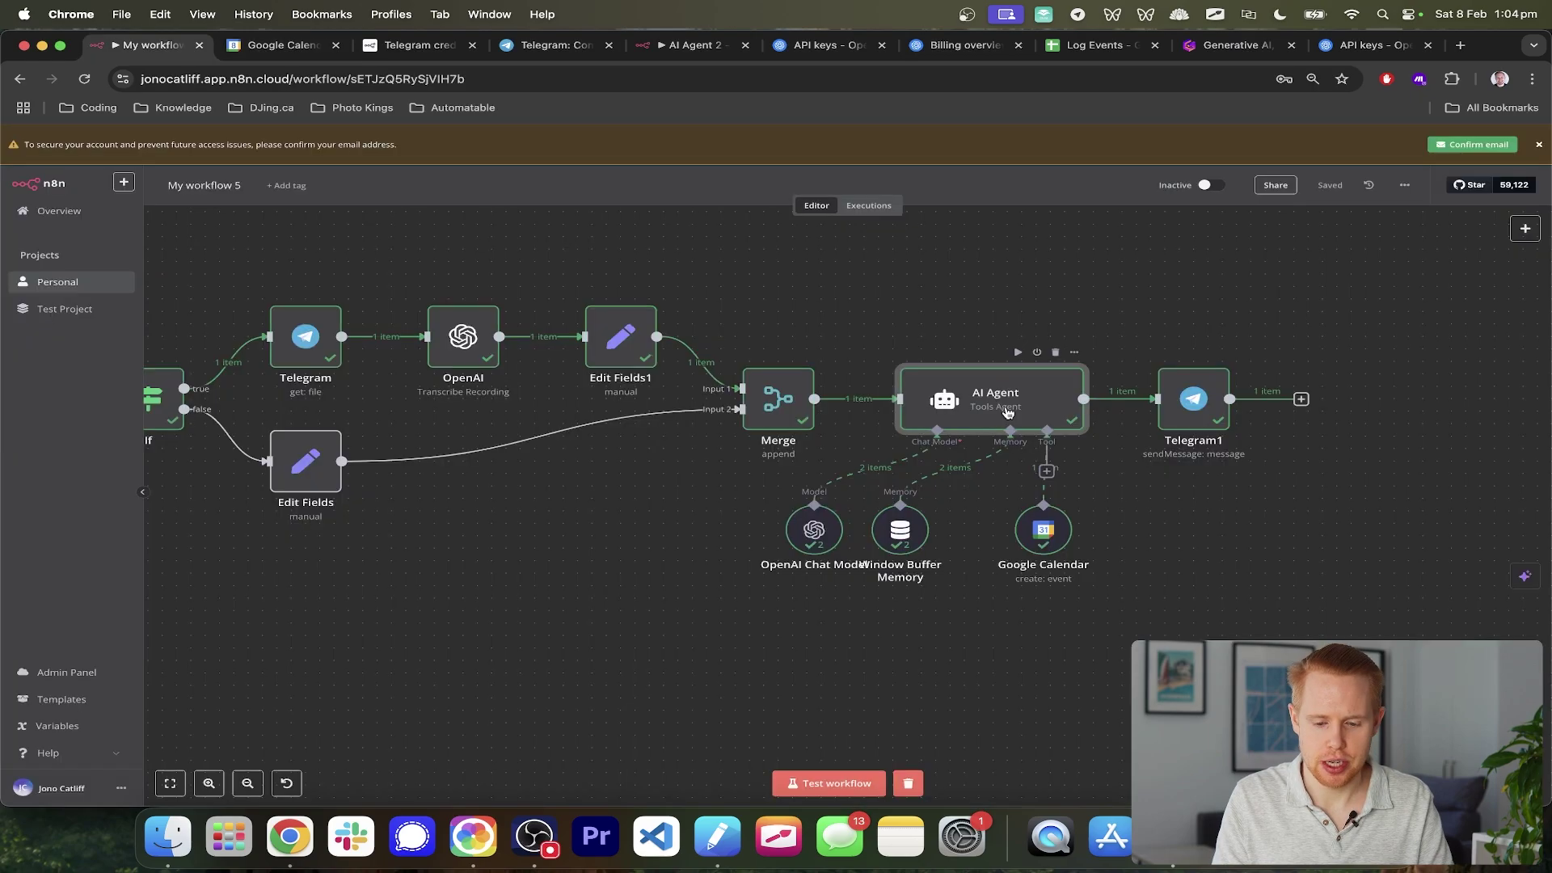
# - Open the Google Calendar tool and retype the slash in Summary's 'summary/title' description
pyautogui.doubleClick(1032, 537)
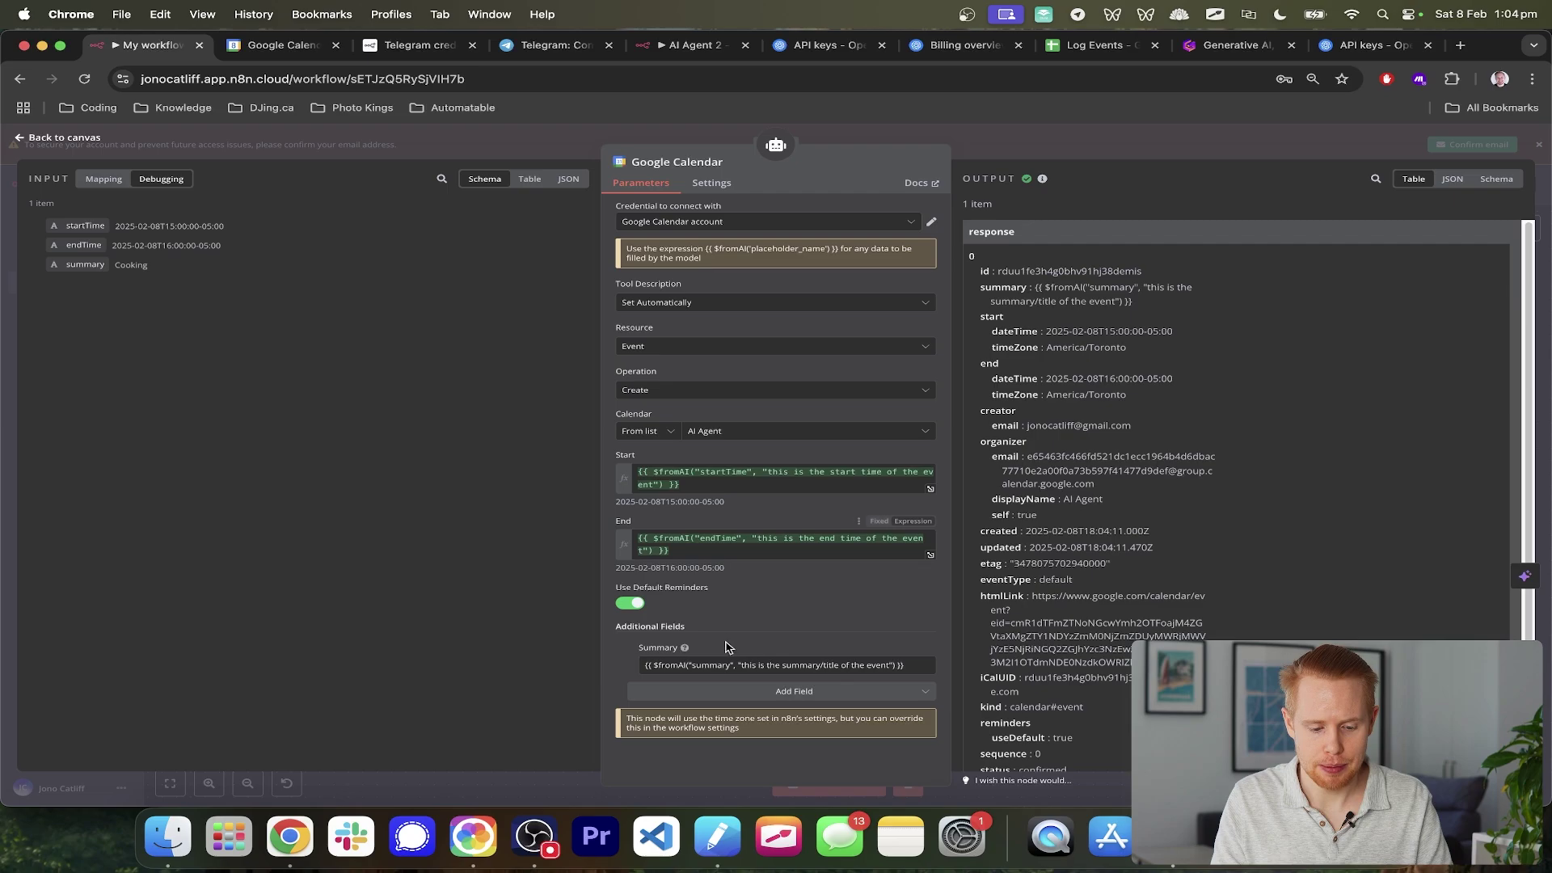
pyautogui.click(714, 666)
pyautogui.scroll(5, 714, 666)
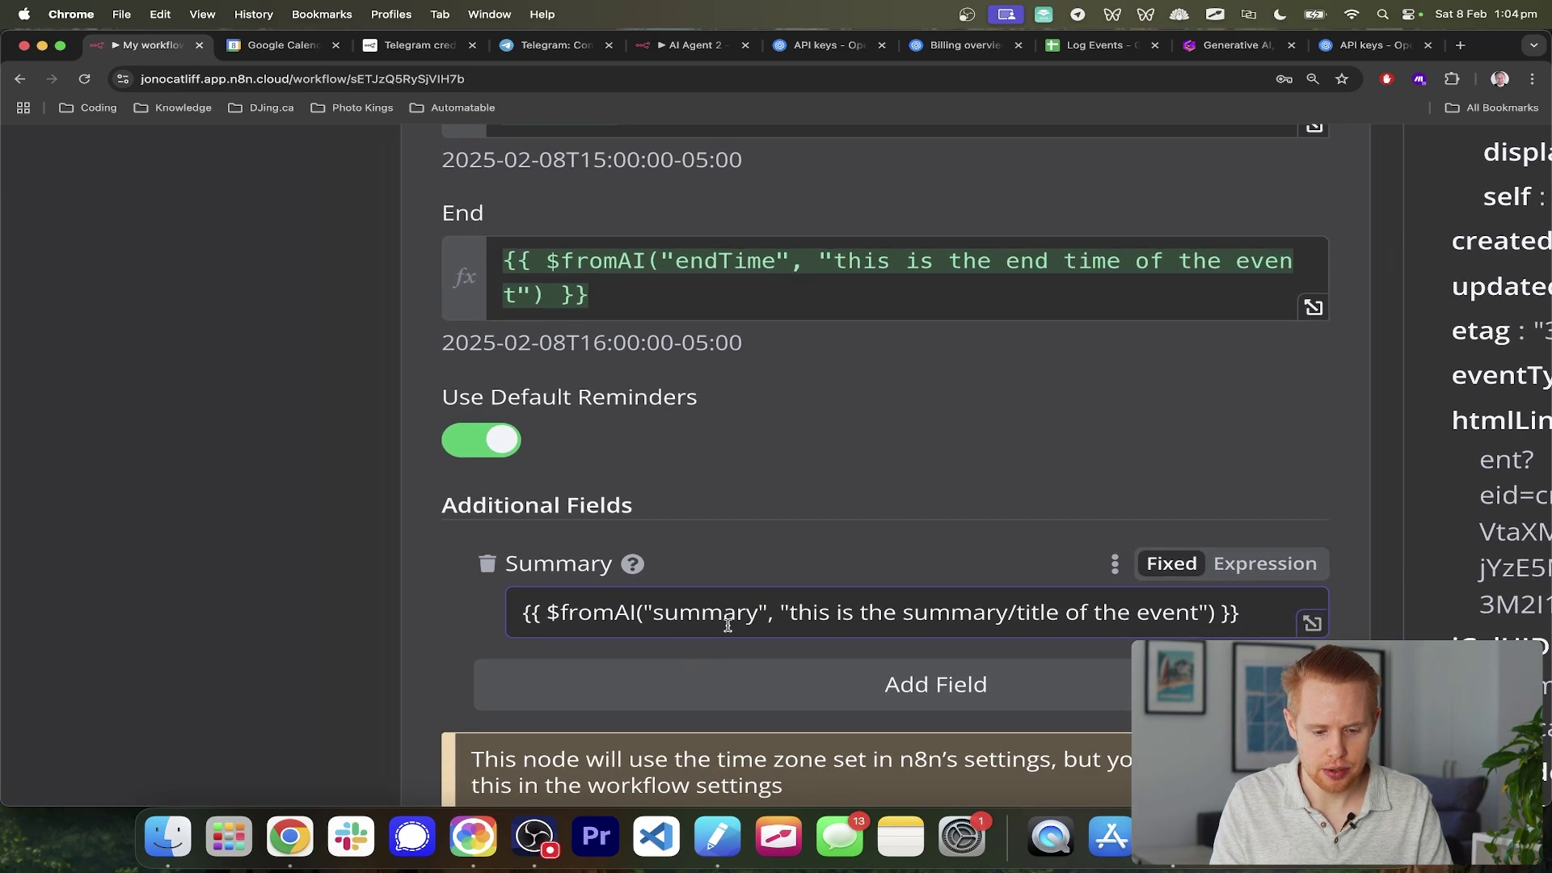
pyautogui.click(1018, 615)
pyautogui.press('BackSpace')
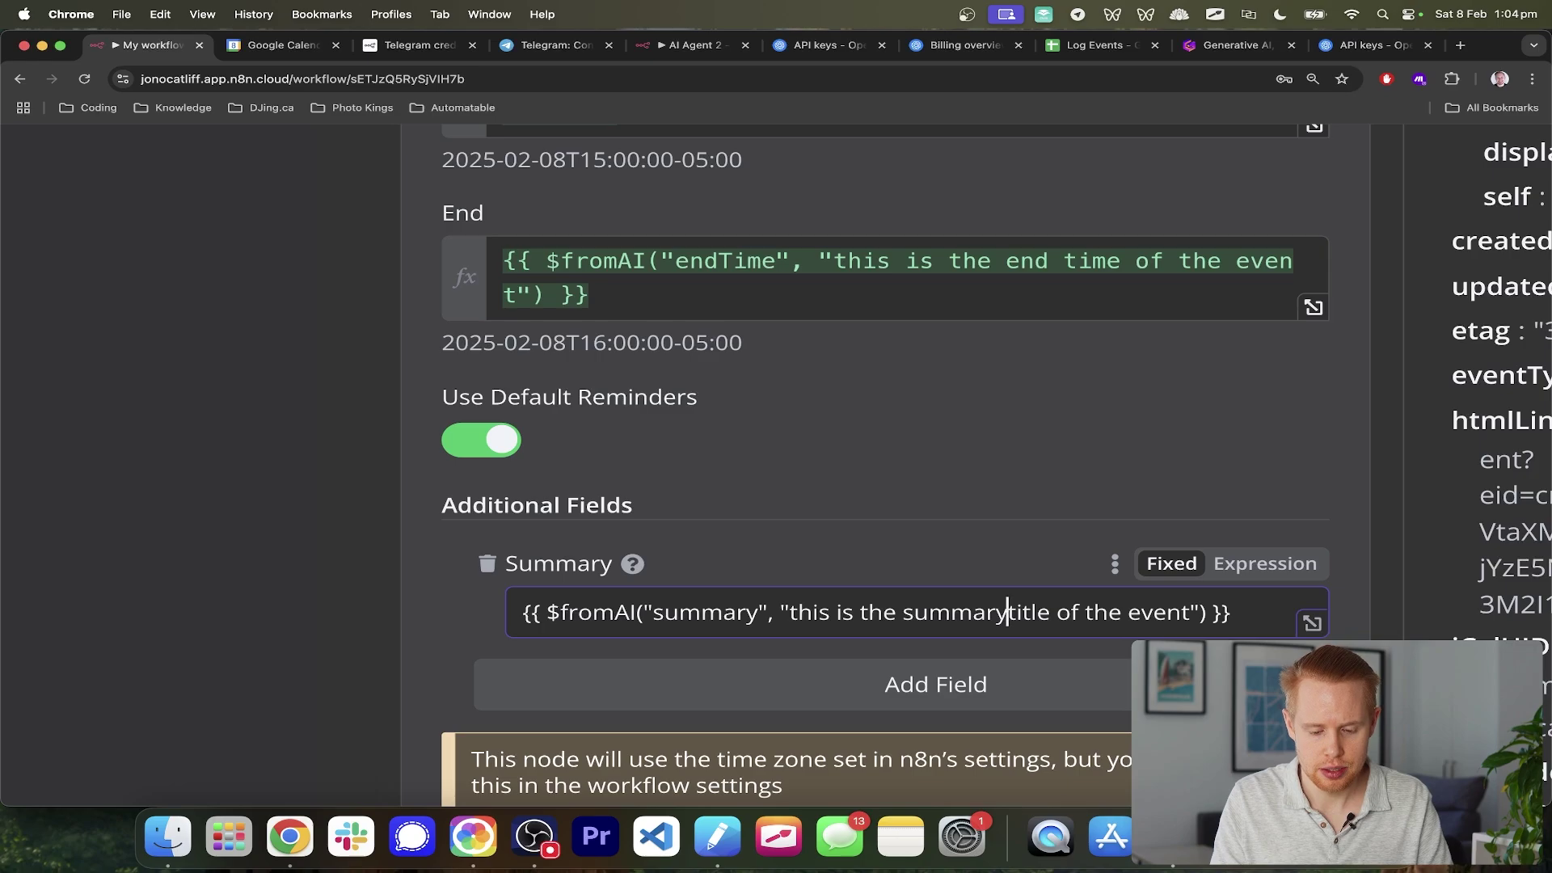
pyautogui.write('/')
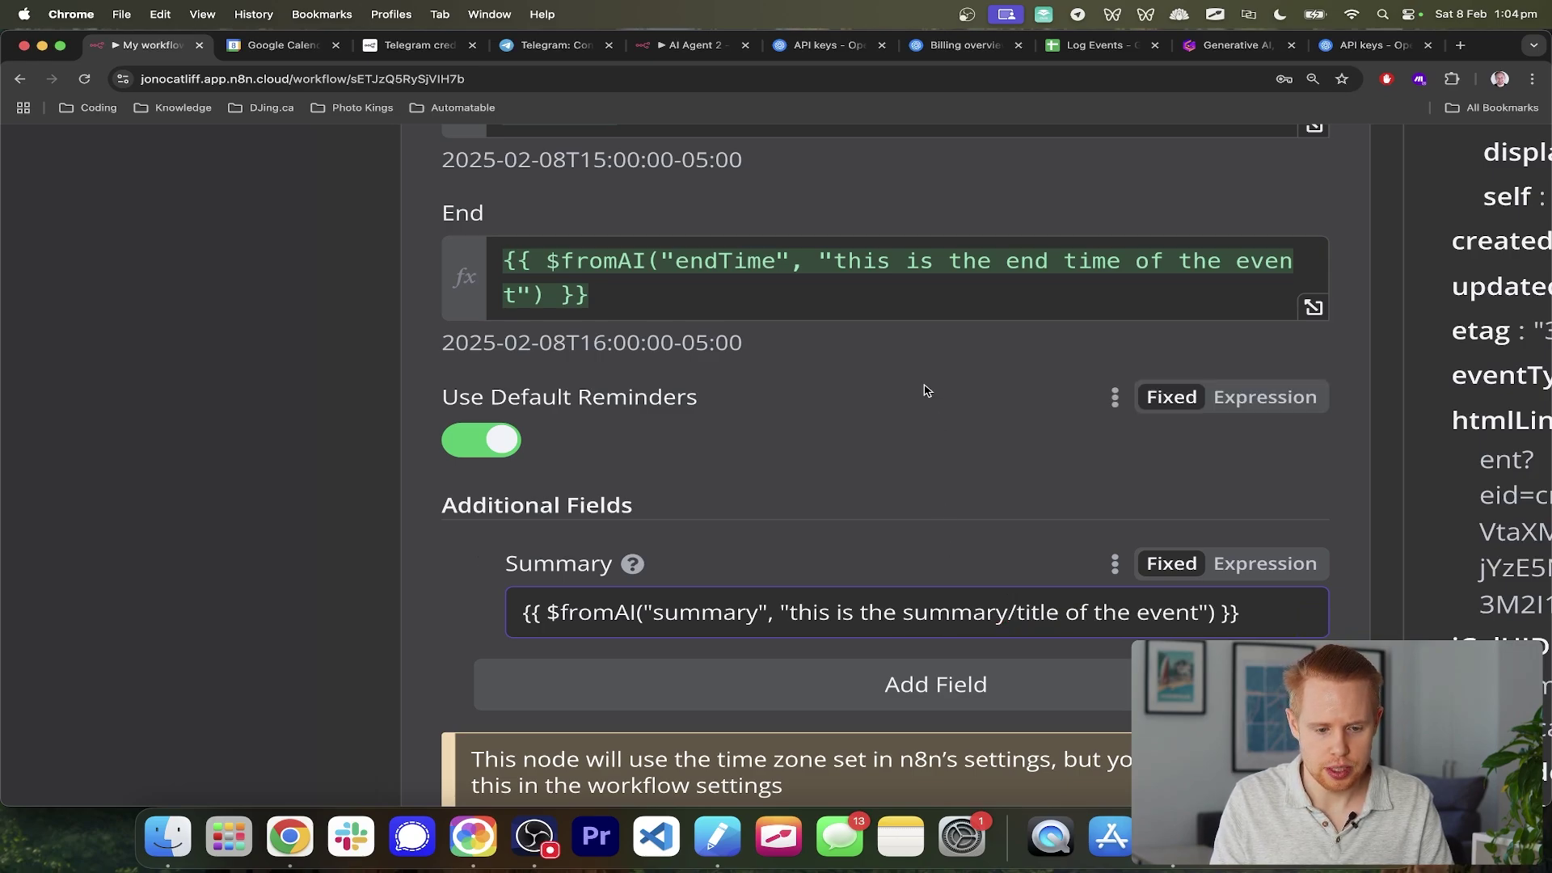
# - Replace Summary with the End expression, keyed 'summary' and described as the summary of the event
pyautogui.click(684, 292)
pyautogui.press('super+a')
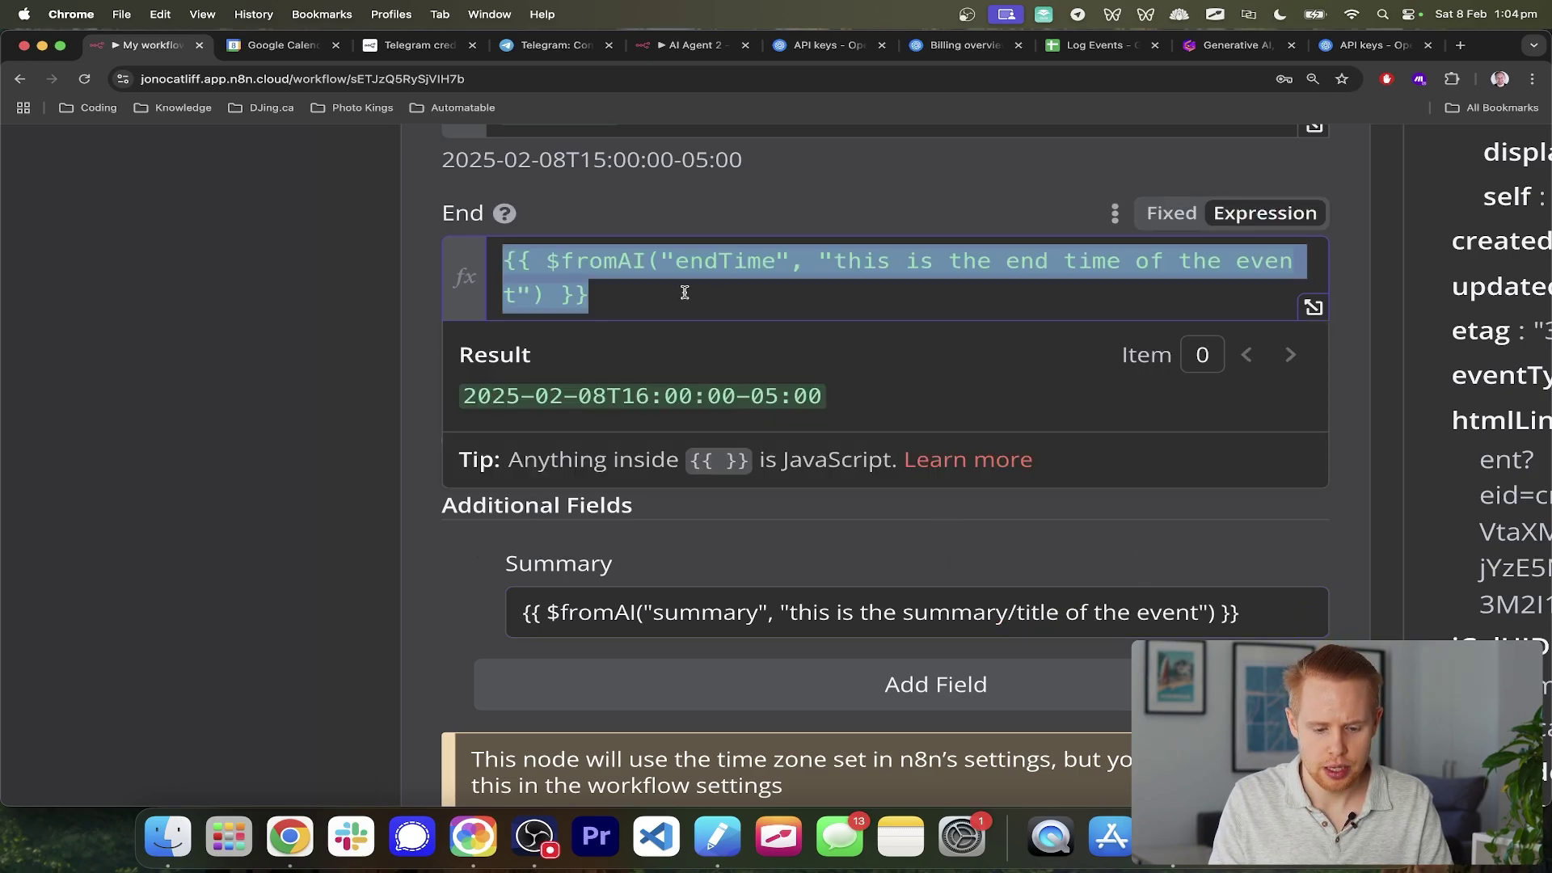
pyautogui.press('super+c')
pyautogui.click(738, 606)
pyautogui.press('super+a')
pyautogui.press('super+v')
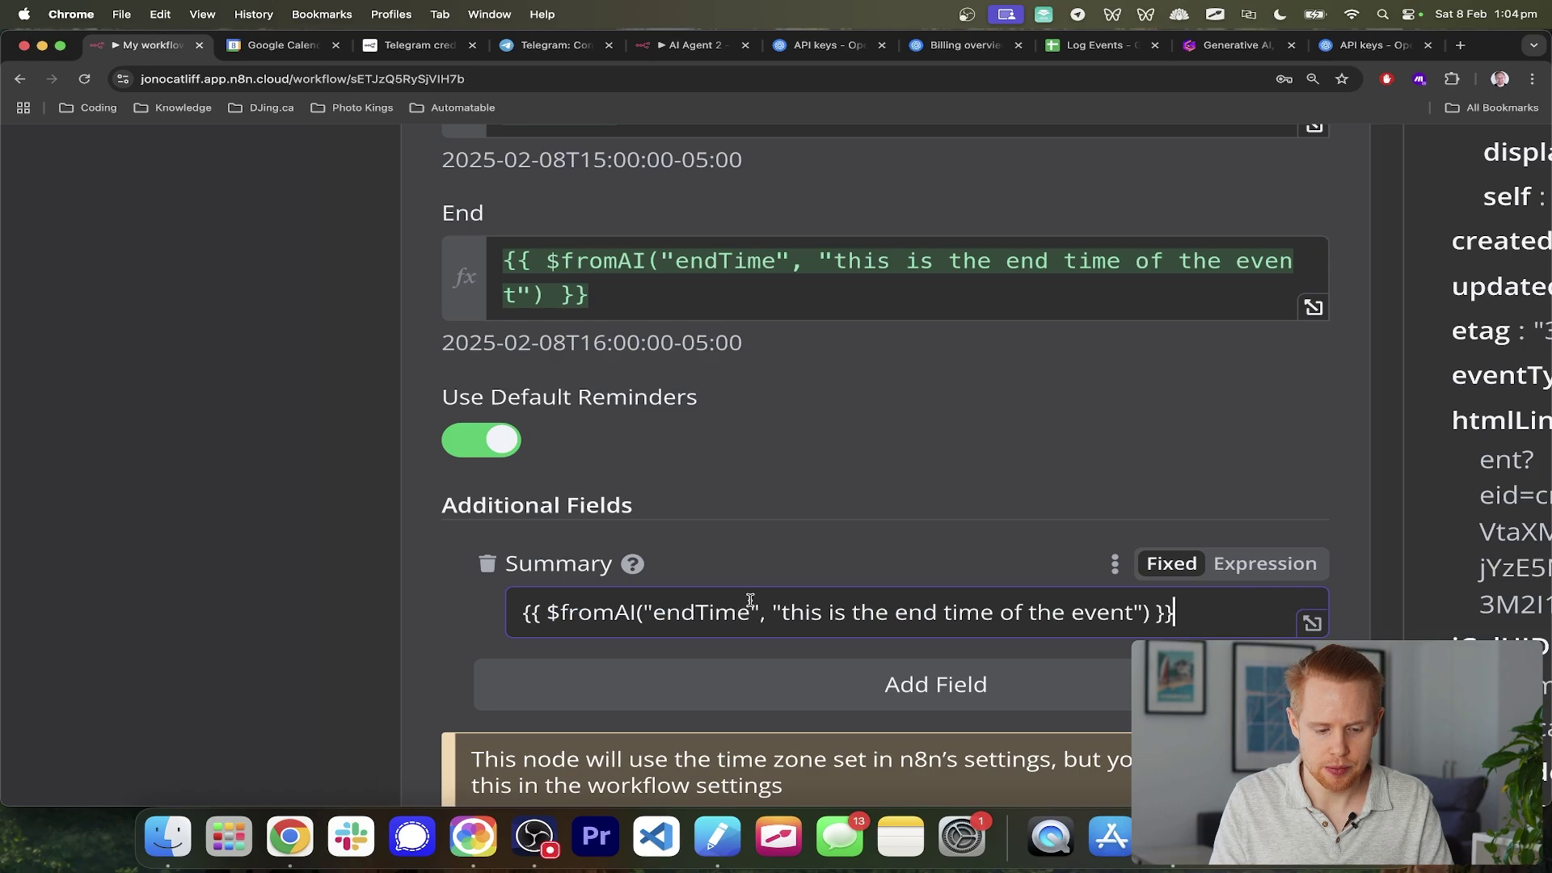
pyautogui.press('super+0')
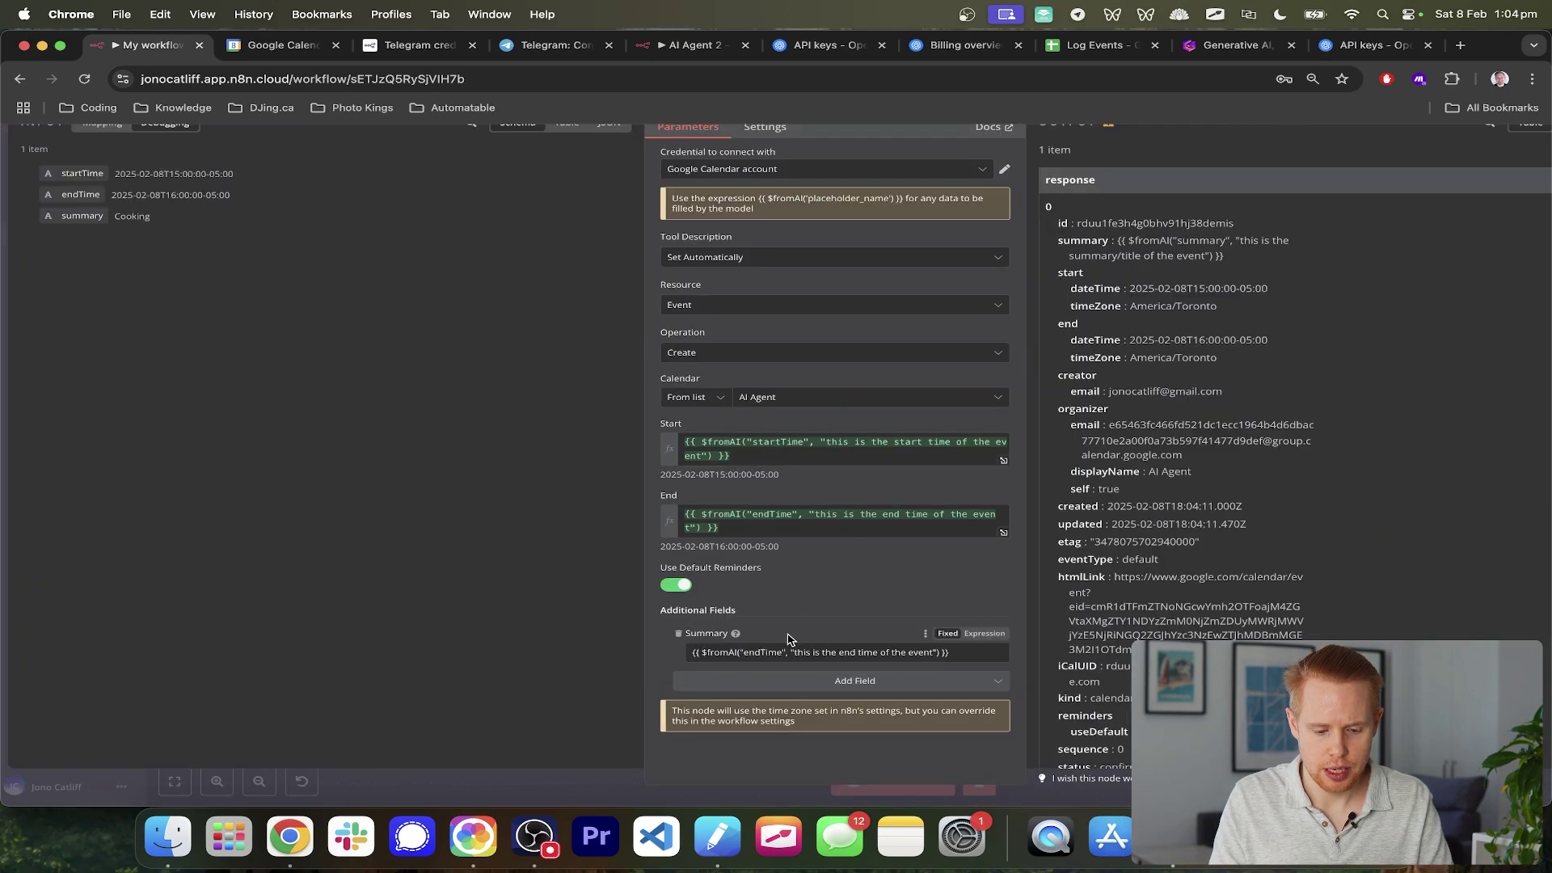
pyautogui.press('super+equal')
pyautogui.press('super+equal')
pyautogui.press('super+equal')
pyautogui.press('super+equal')
pyautogui.press('super+equal')
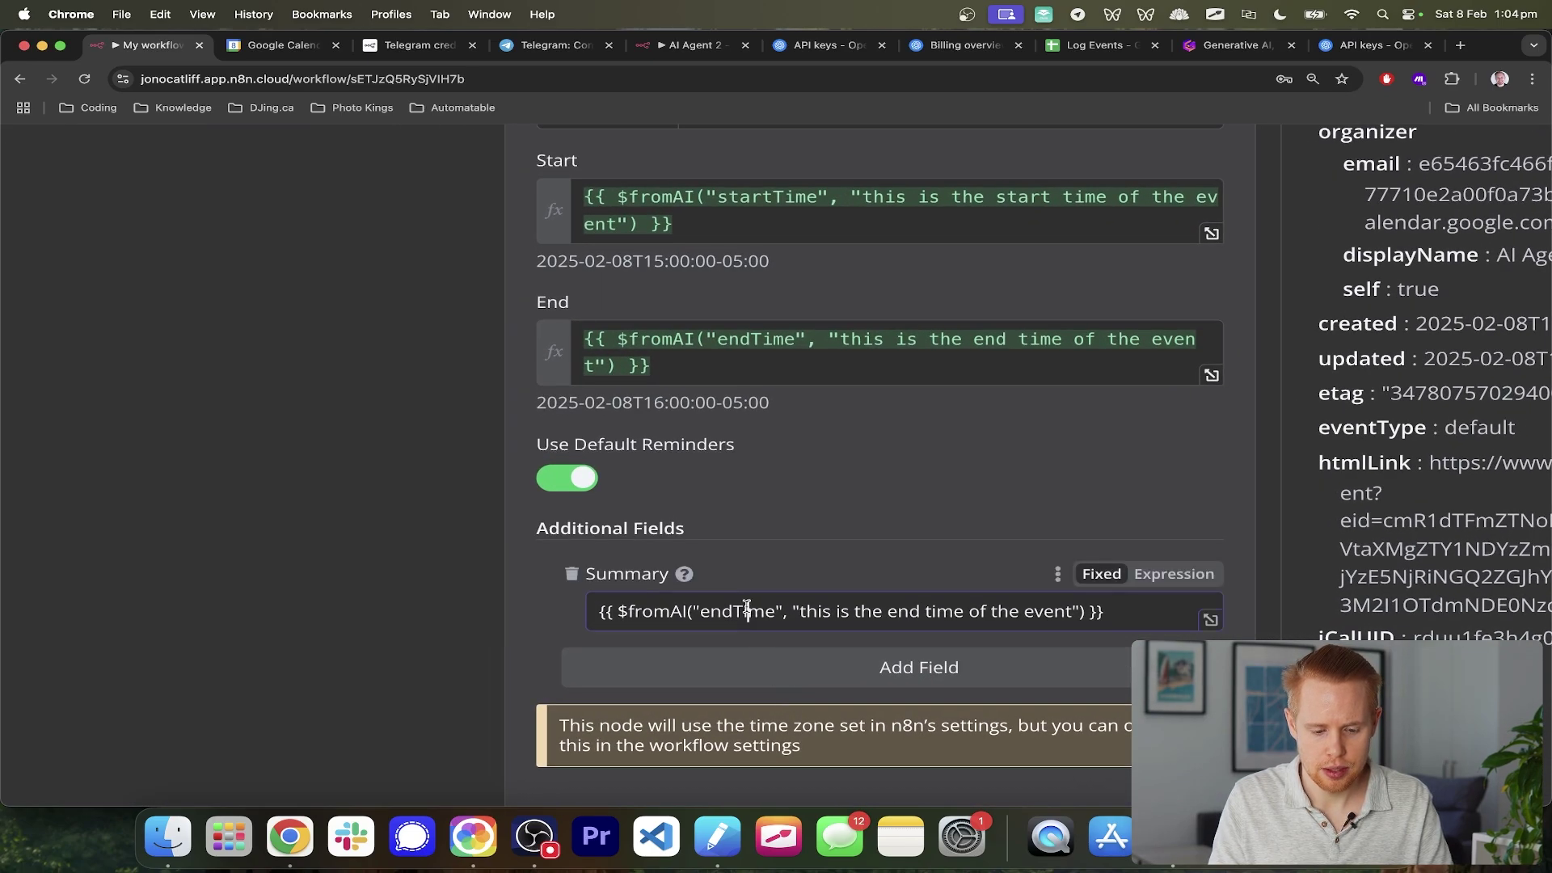
pyautogui.doubleClick(747, 610)
pyautogui.write('summary')
pyautogui.doubleClick(747, 610)
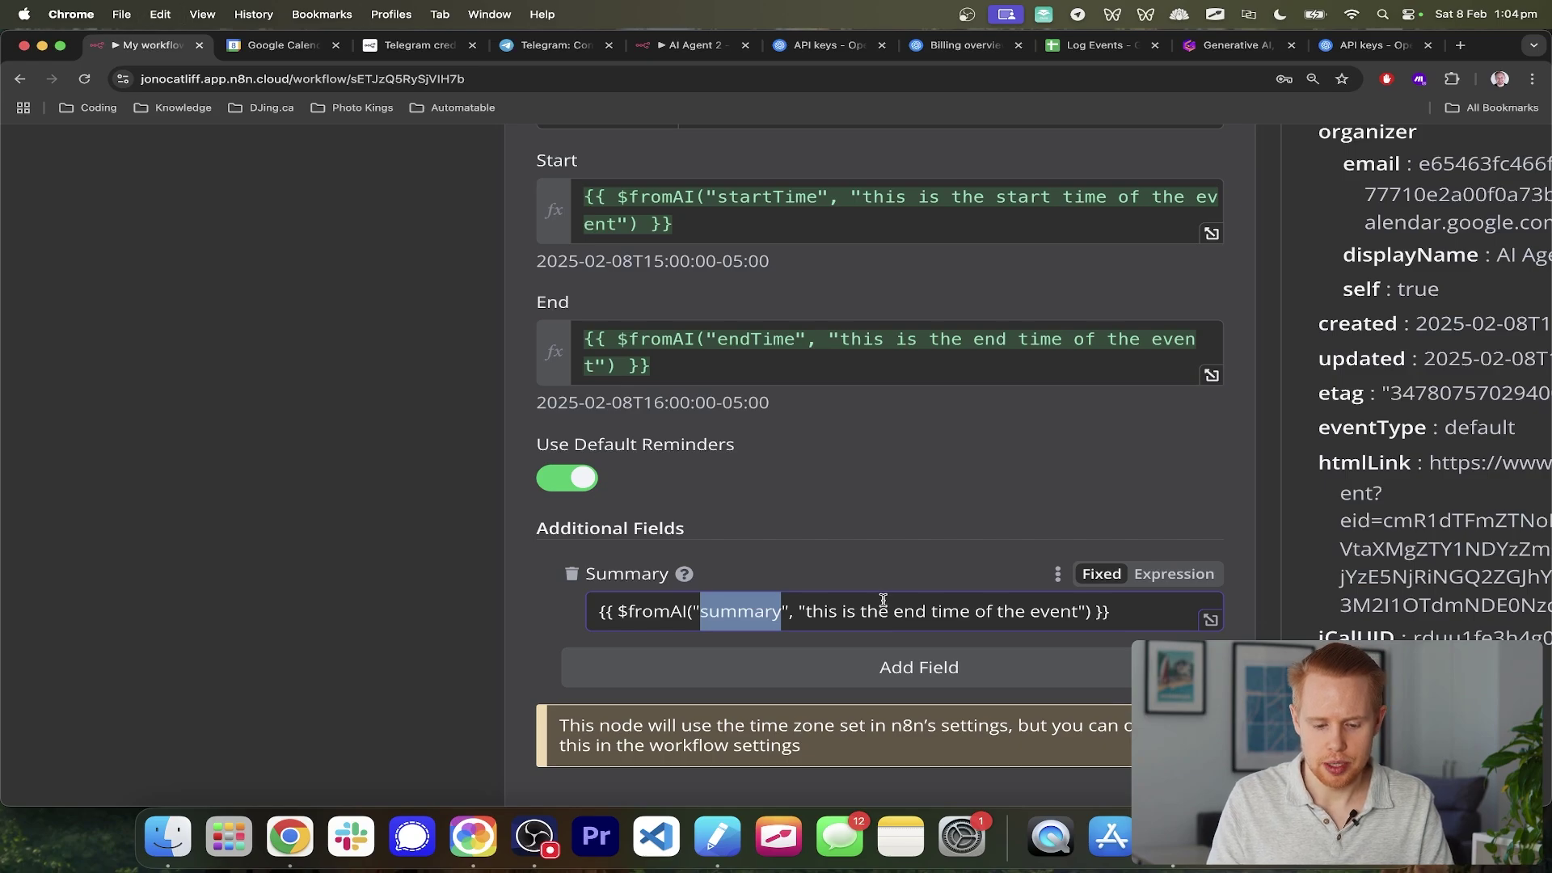
pyautogui.moveTo(967, 611); pyautogui.dragTo(893, 611)
pyautogui.press('super+v')
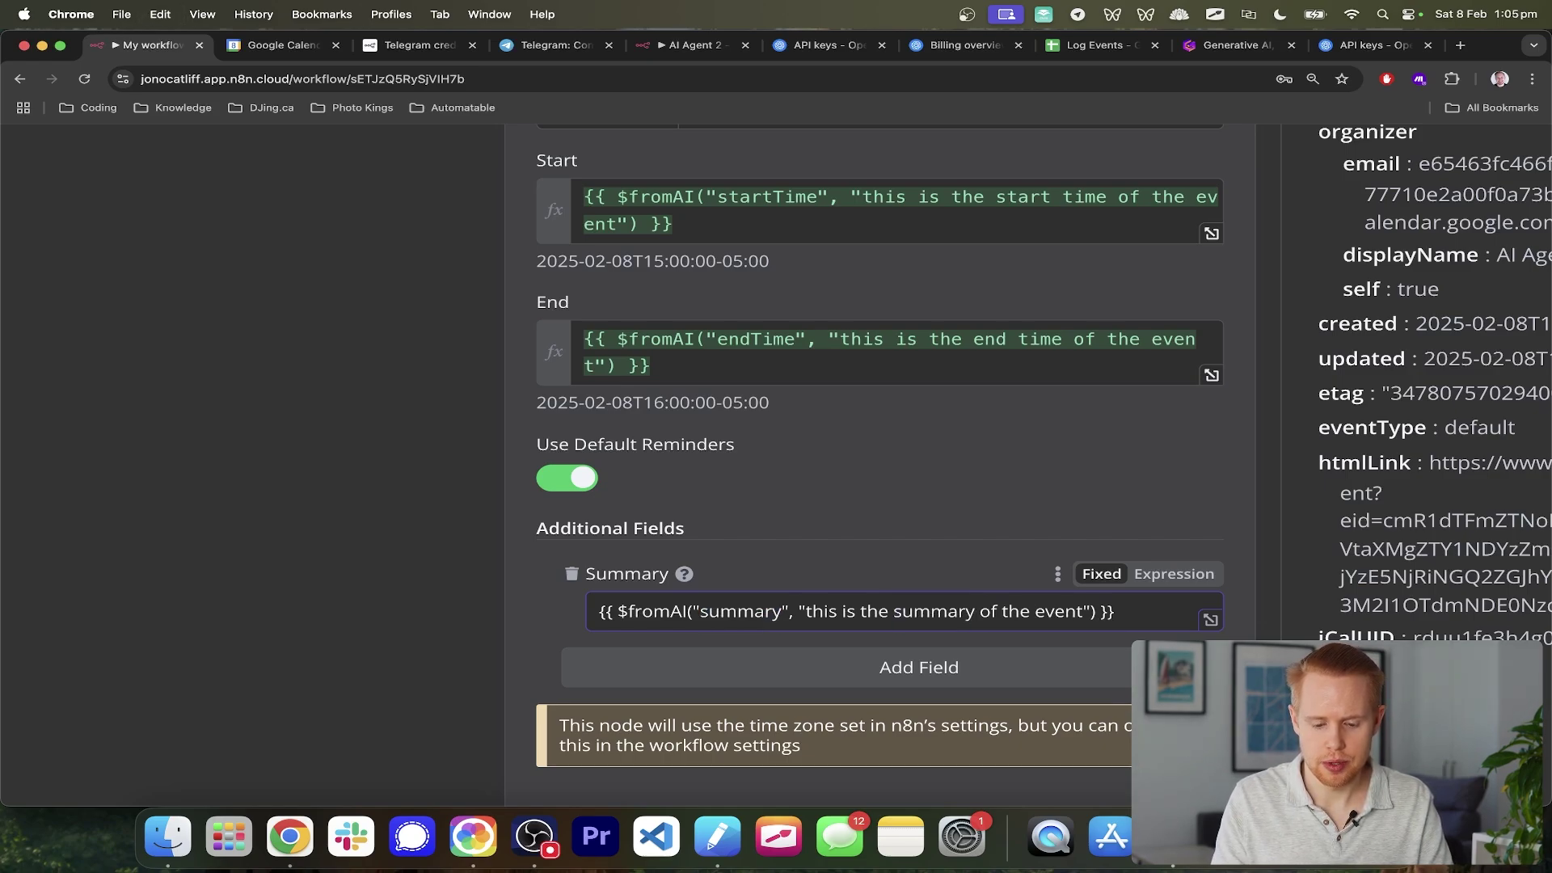
# - Compare the Summary field against the calendar event title, then close the tool settings
pyautogui.press('super+0')
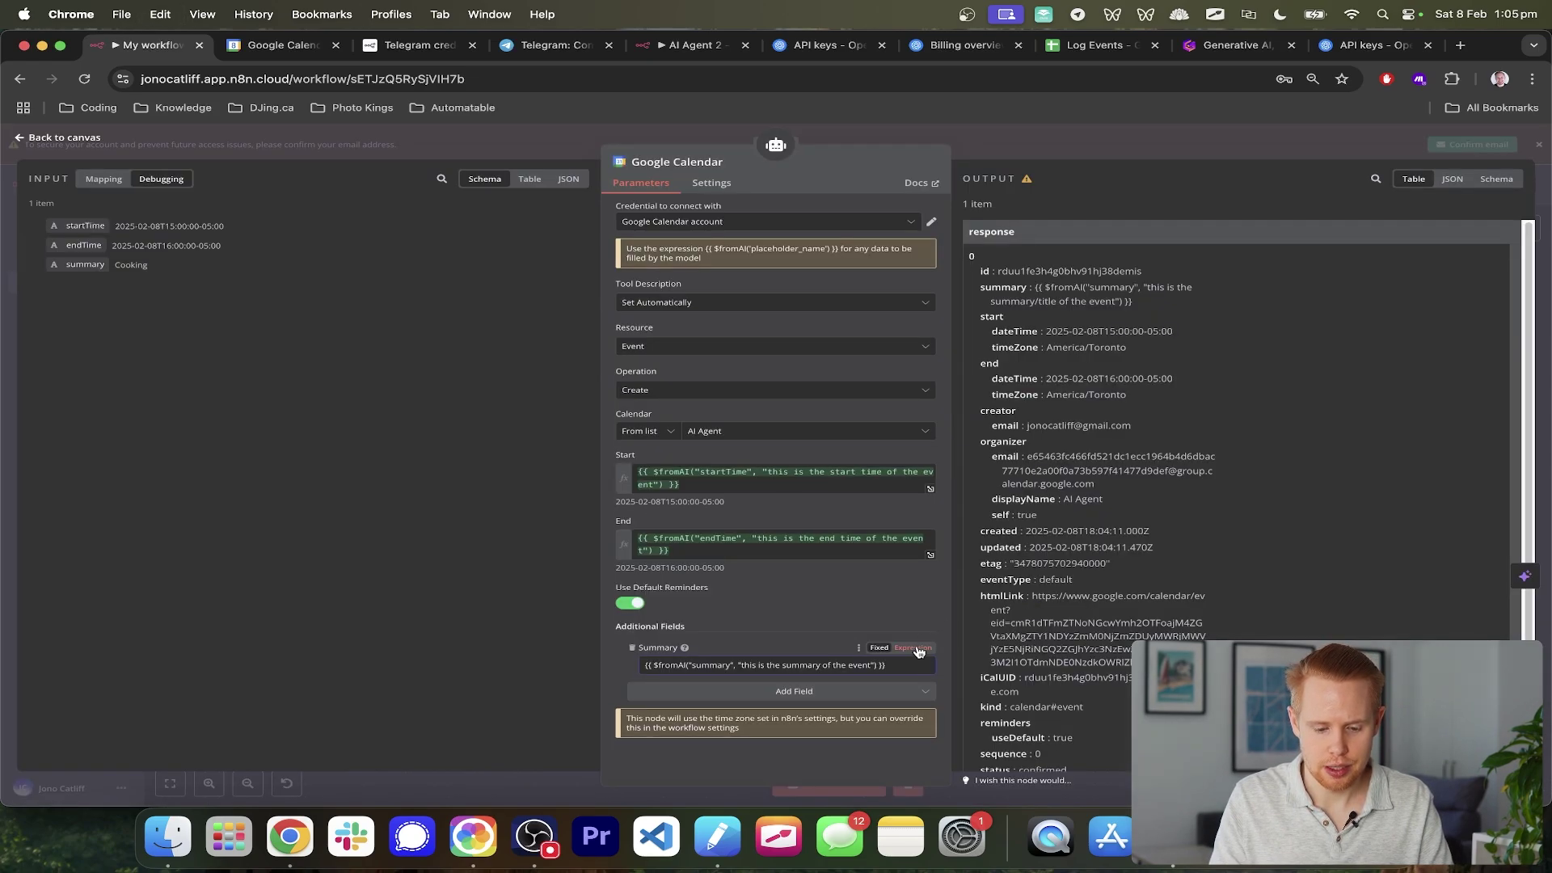
pyautogui.scroll(5, 883, 654)
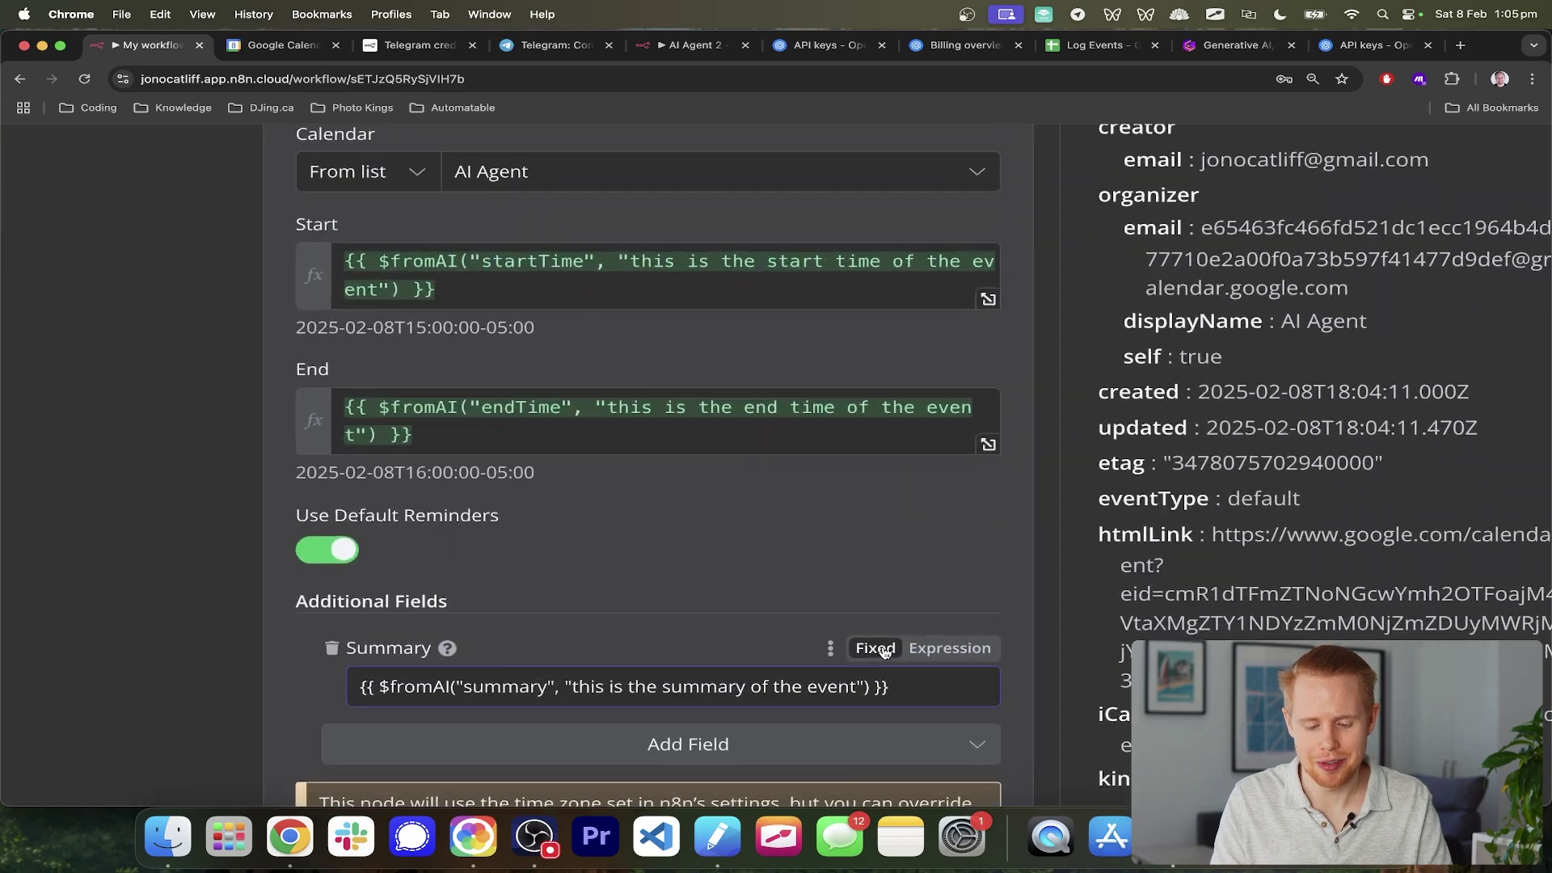
pyautogui.hotkey('ctrl', 'Tab')
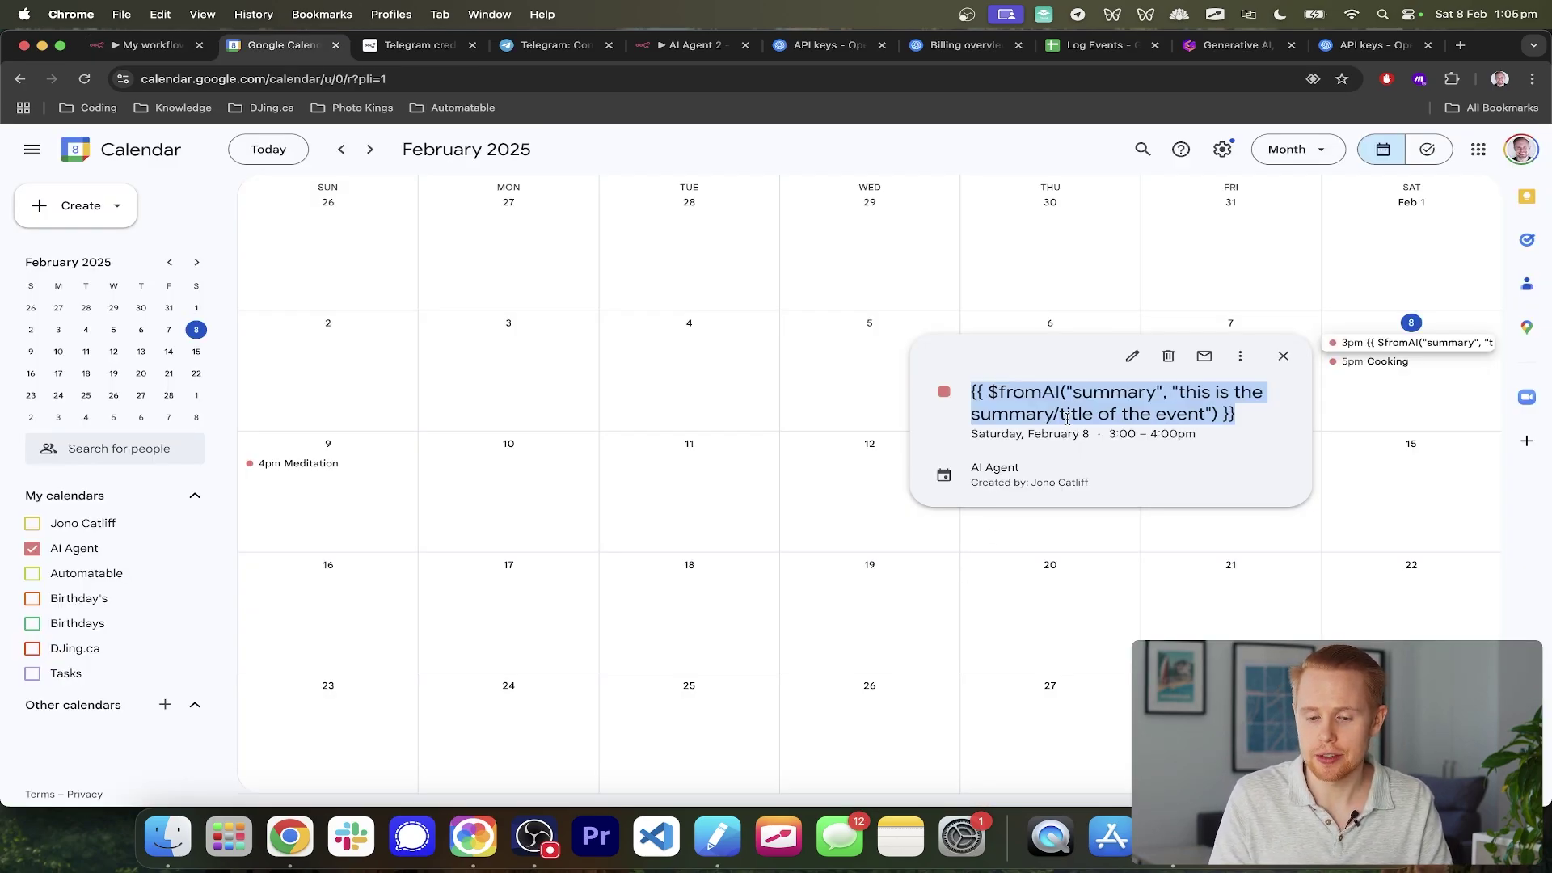
pyautogui.hotkey('ctrl', 'shift', 'Tab')
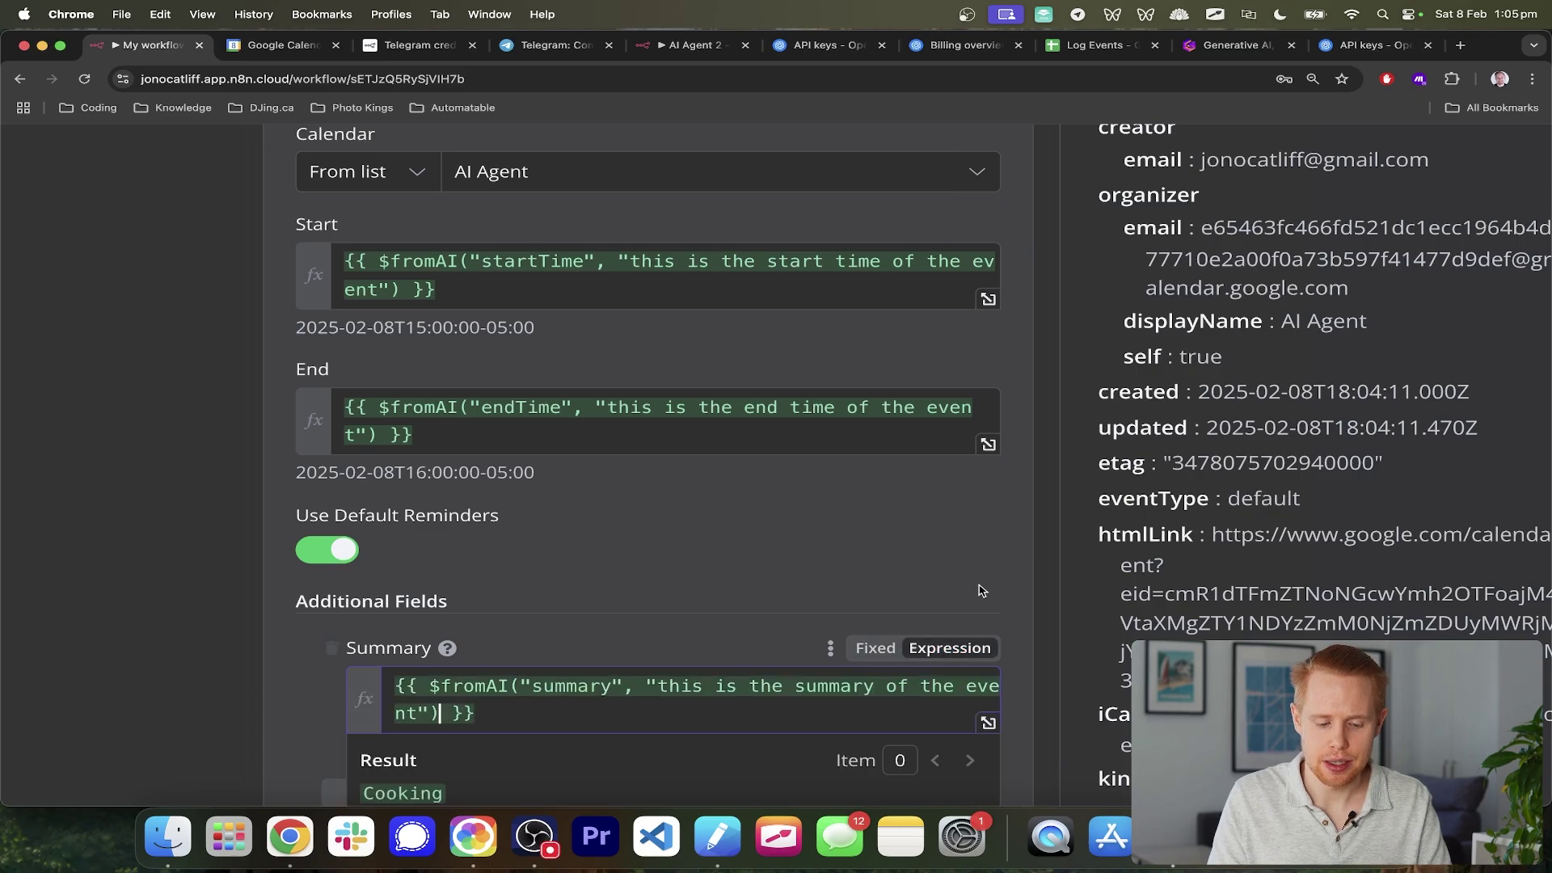
pyautogui.scroll(-5, 882, 647)
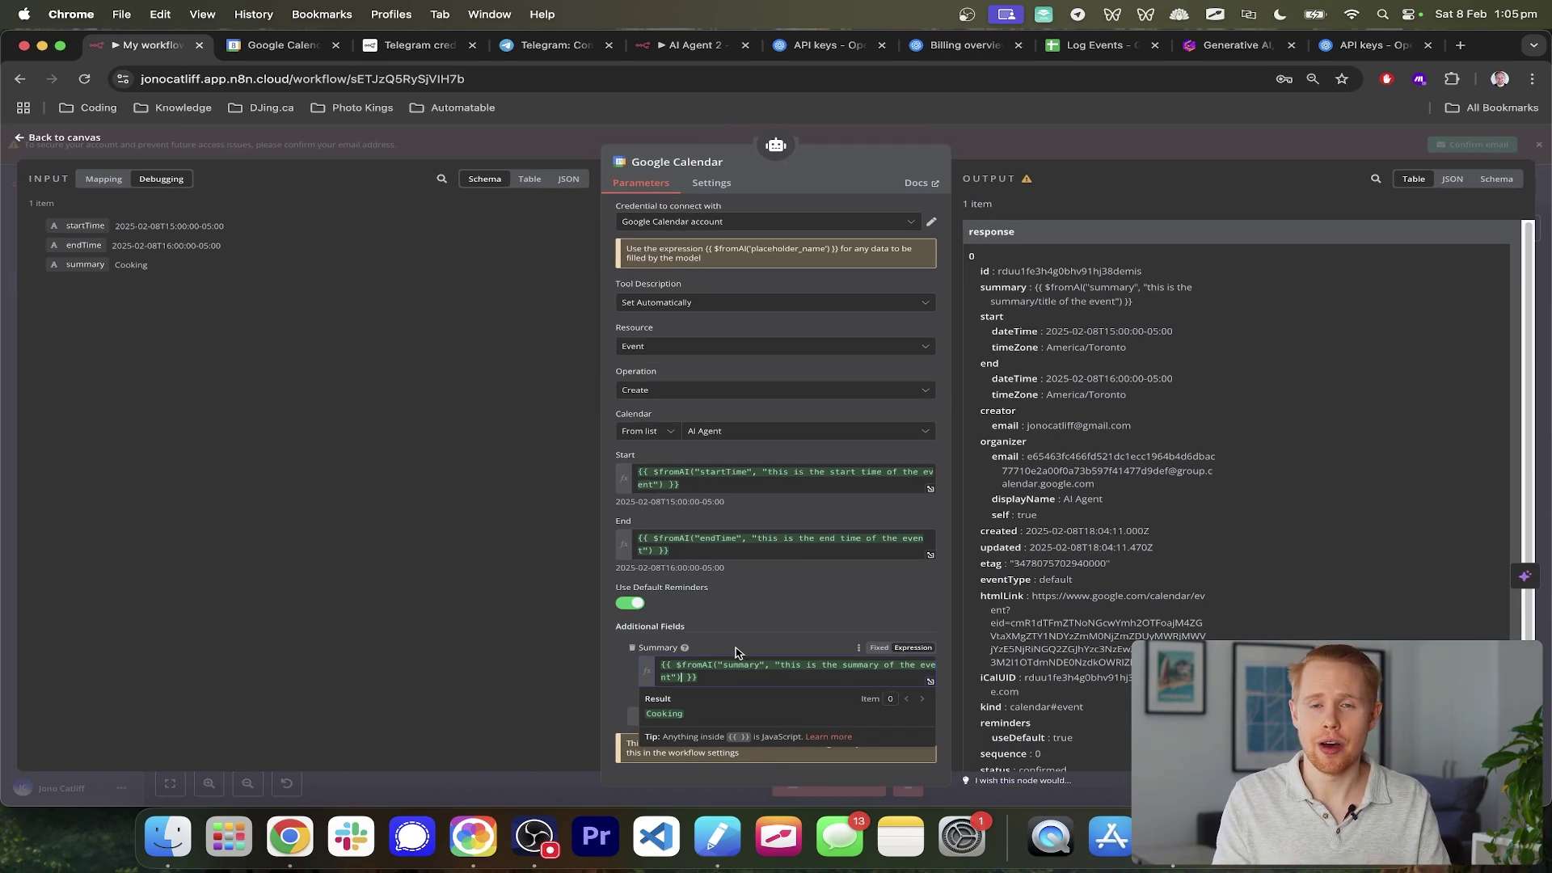
pyautogui.click(1546, 497)
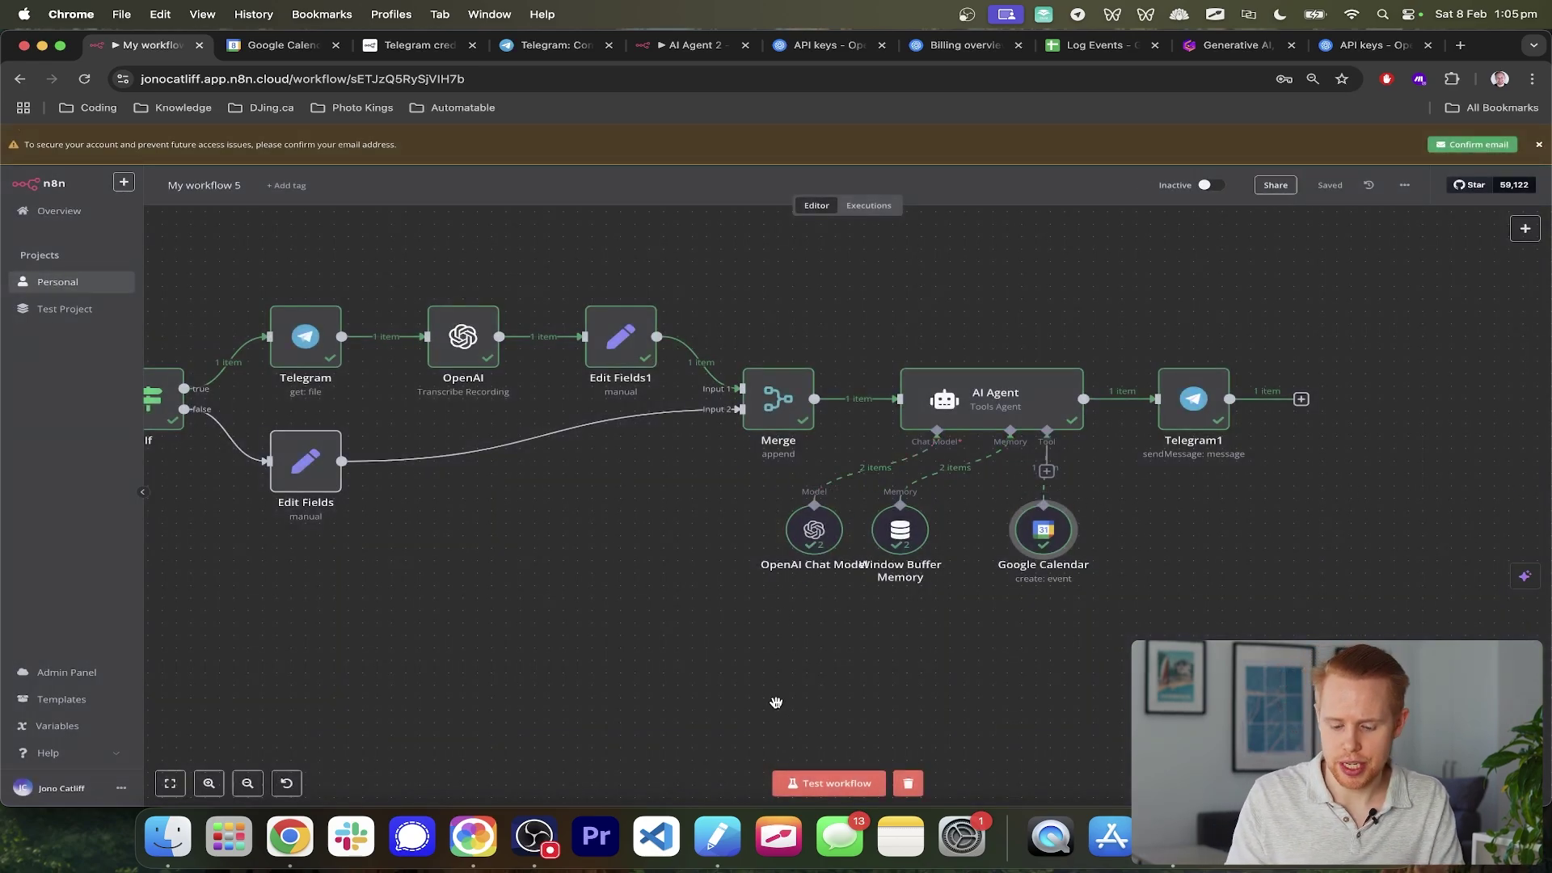
# - Attach another Google Calendar Tool to the AI Agent via a 'google calendar' search
pyautogui.hotkey('ctrl', 'Tab')
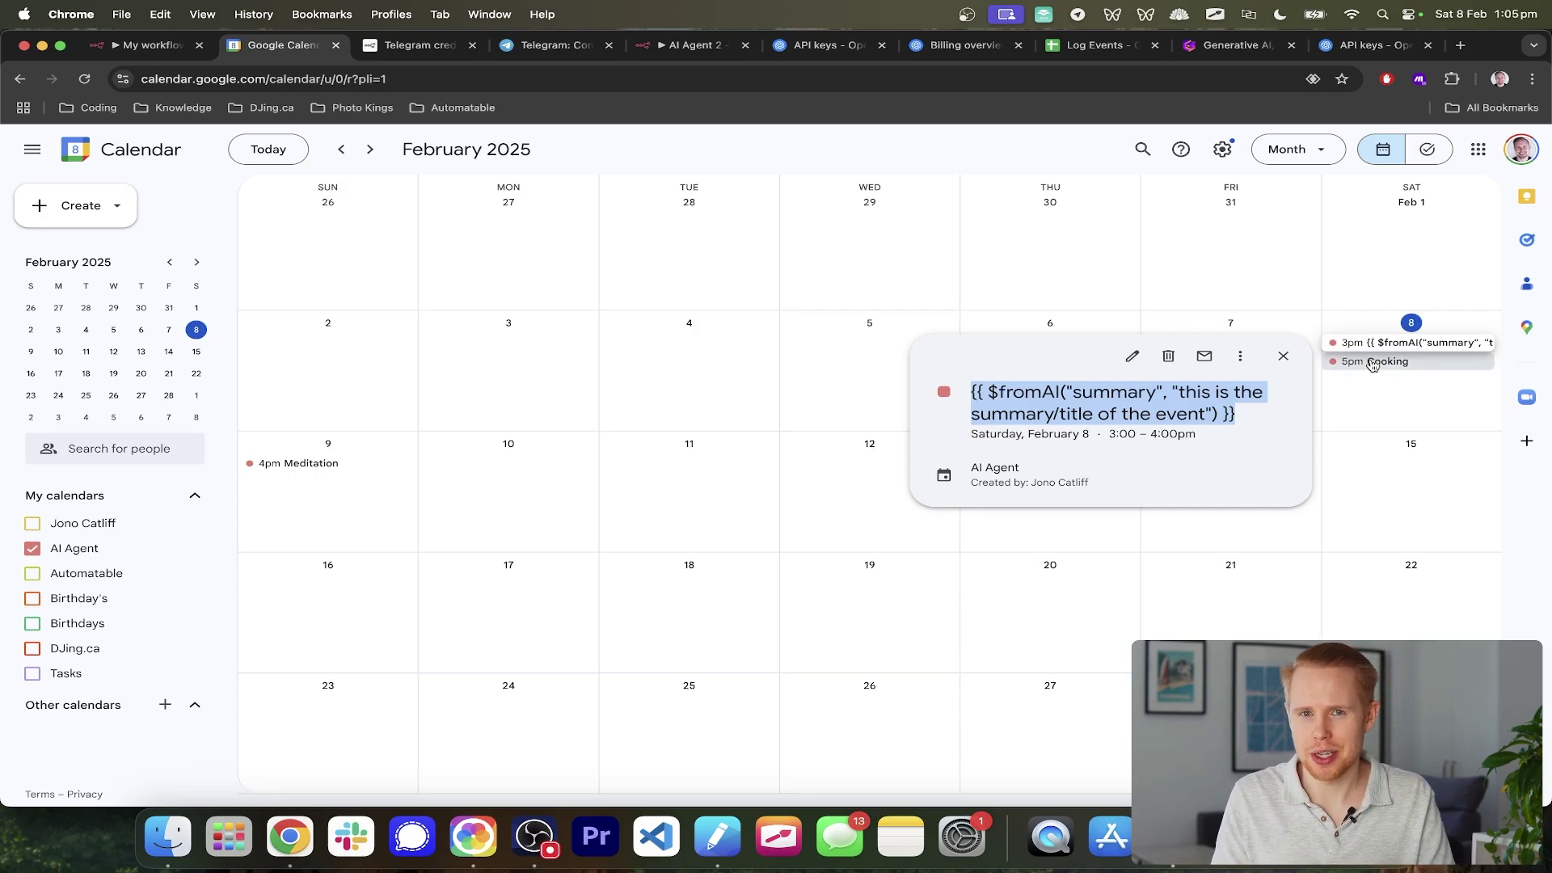
pyautogui.hotkey('ctrl', 'shift', 'Tab')
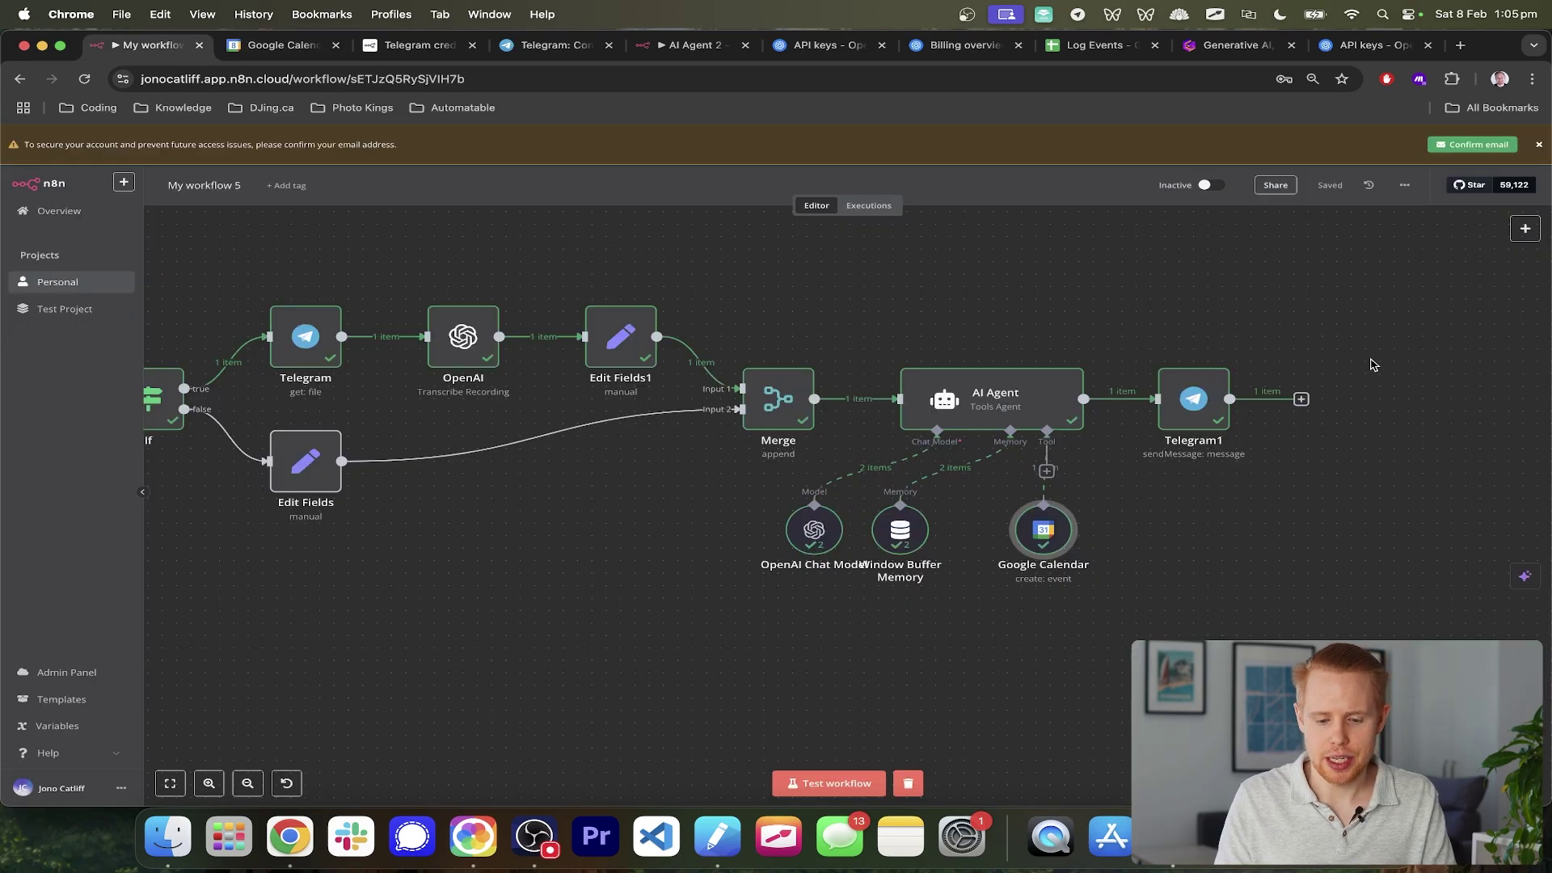
pyautogui.click(1045, 471)
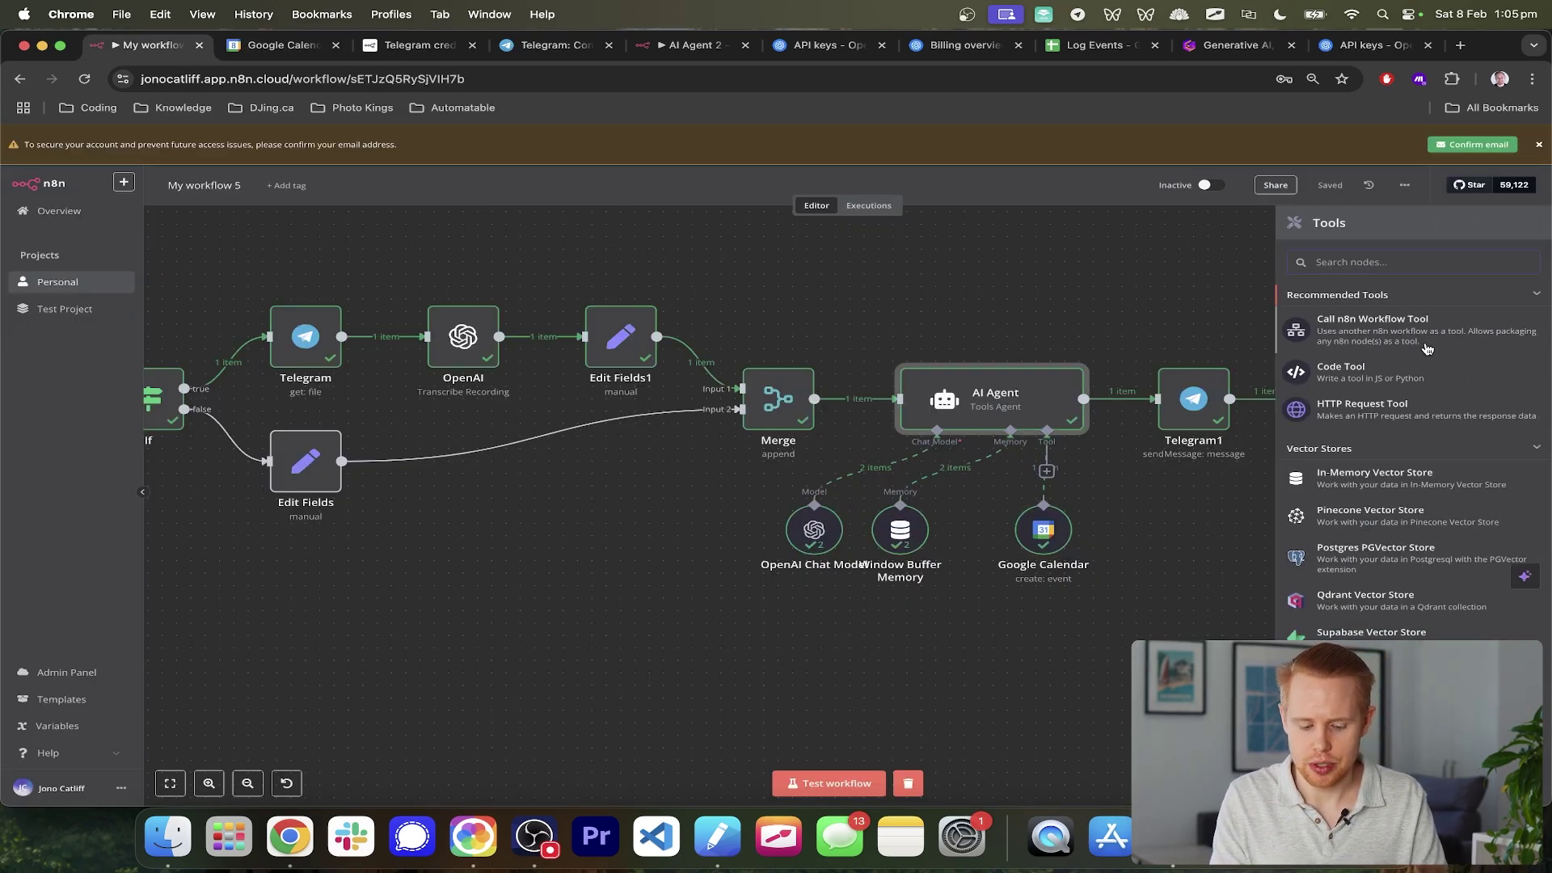
pyautogui.write('google calend')
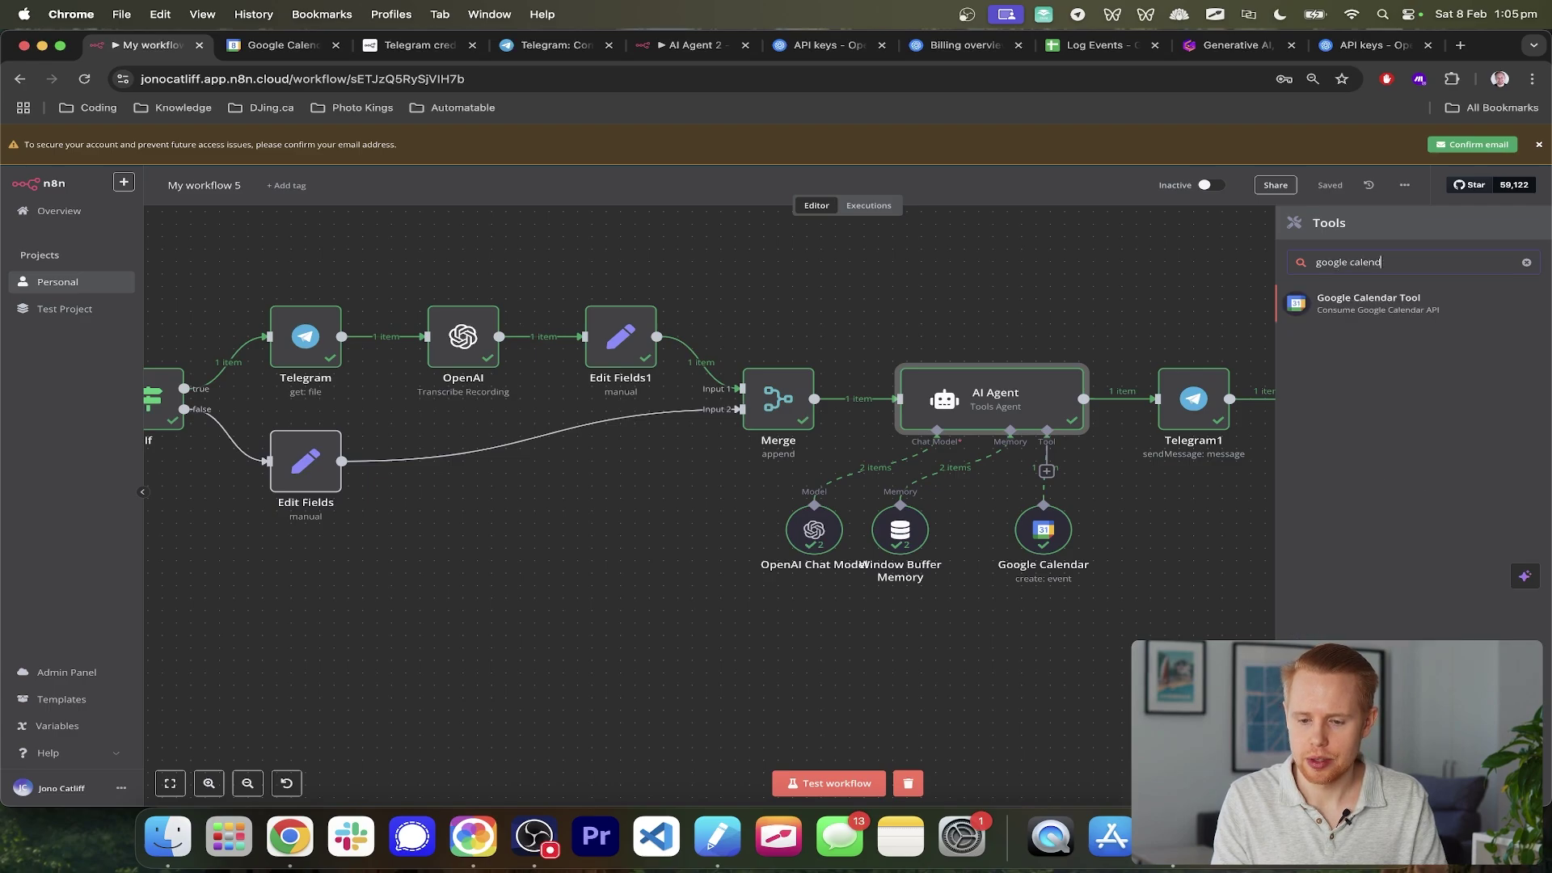
pyautogui.write('ar')
pyautogui.click(1358, 300)
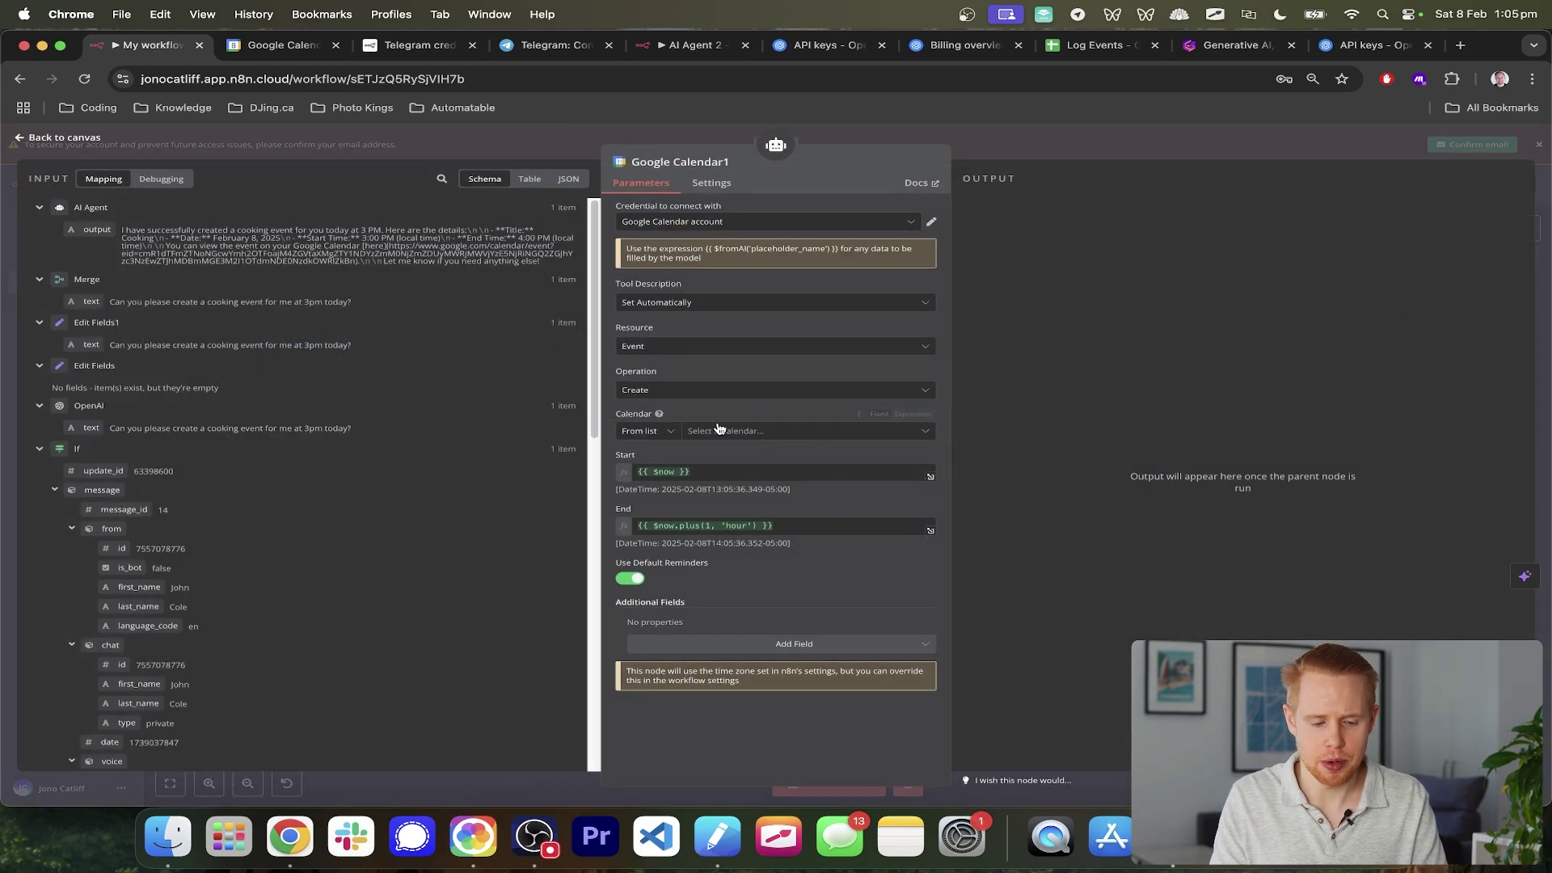
# - Set the second Google Calendar tool's operation to Get Many events
pyautogui.click(669, 302)
pyautogui.click(684, 302)
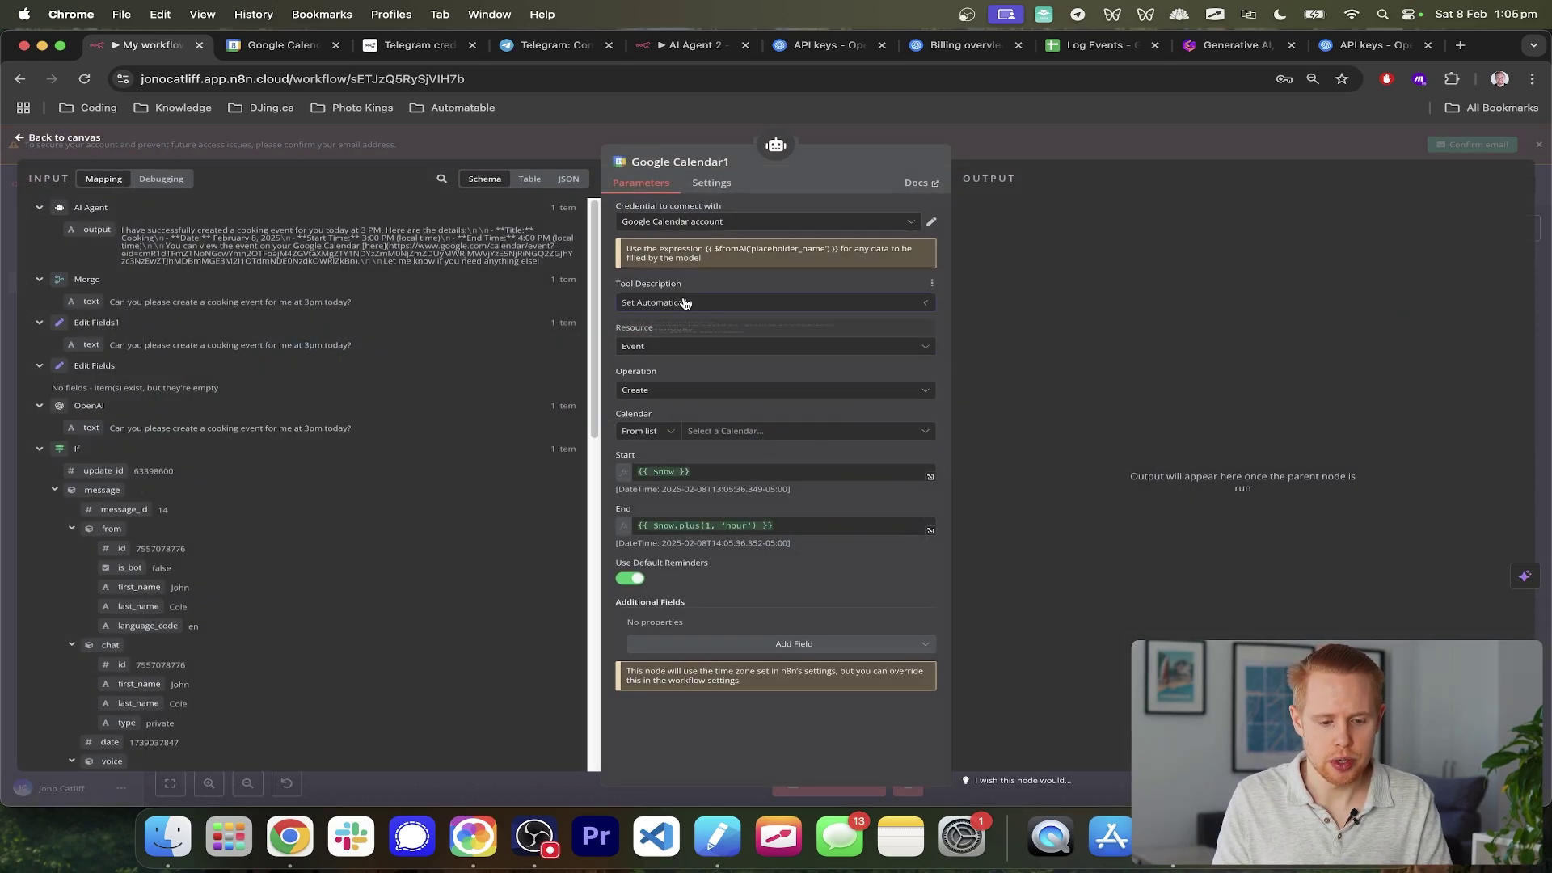
pyautogui.click(711, 389)
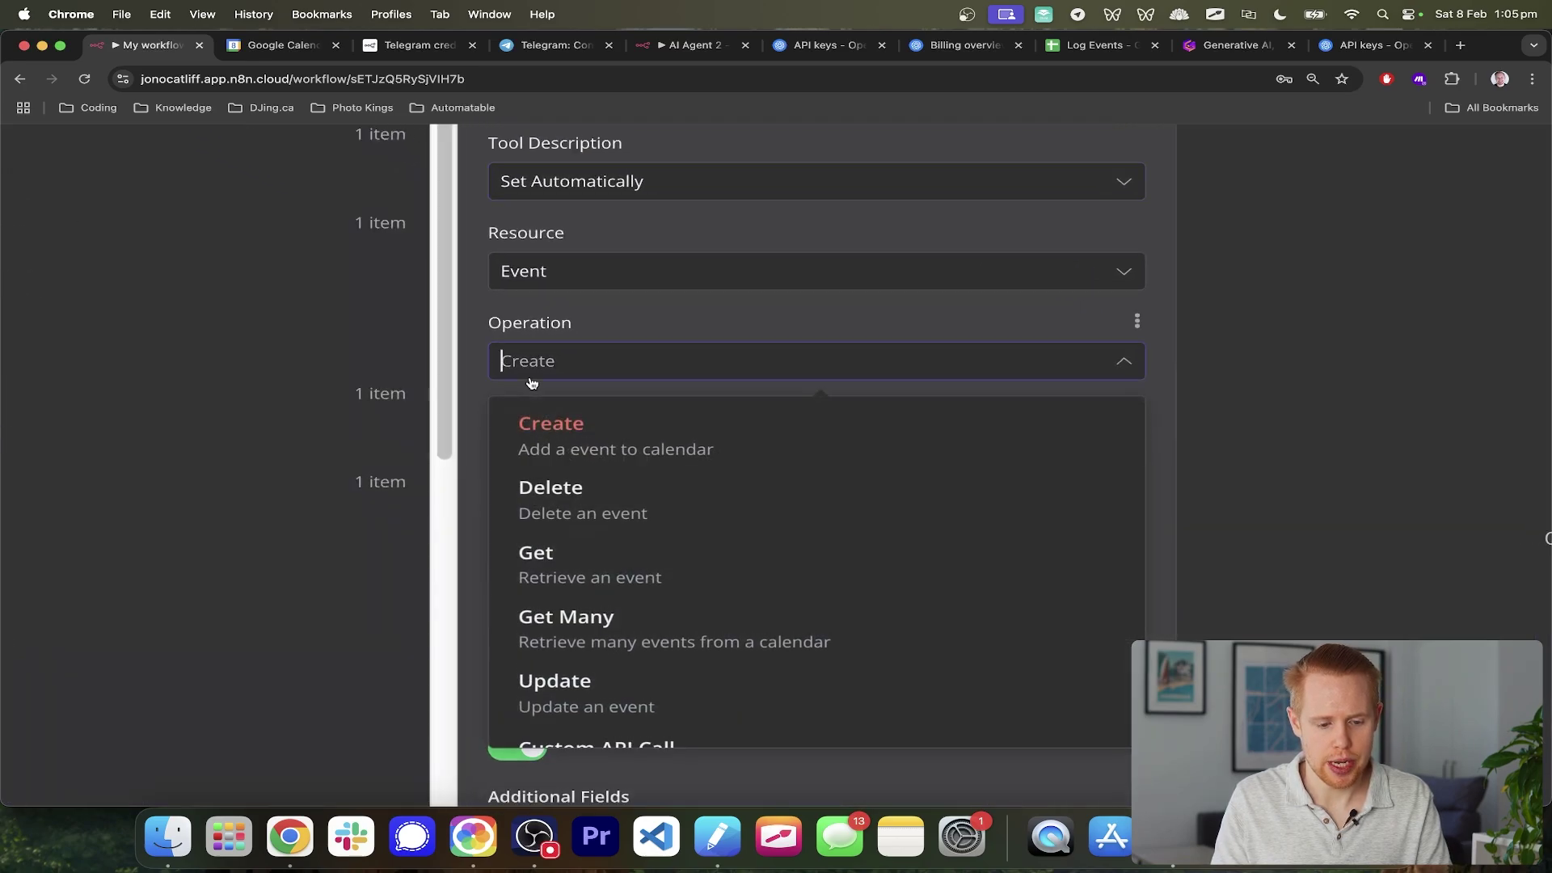
pyautogui.scroll(-1, 640, 586)
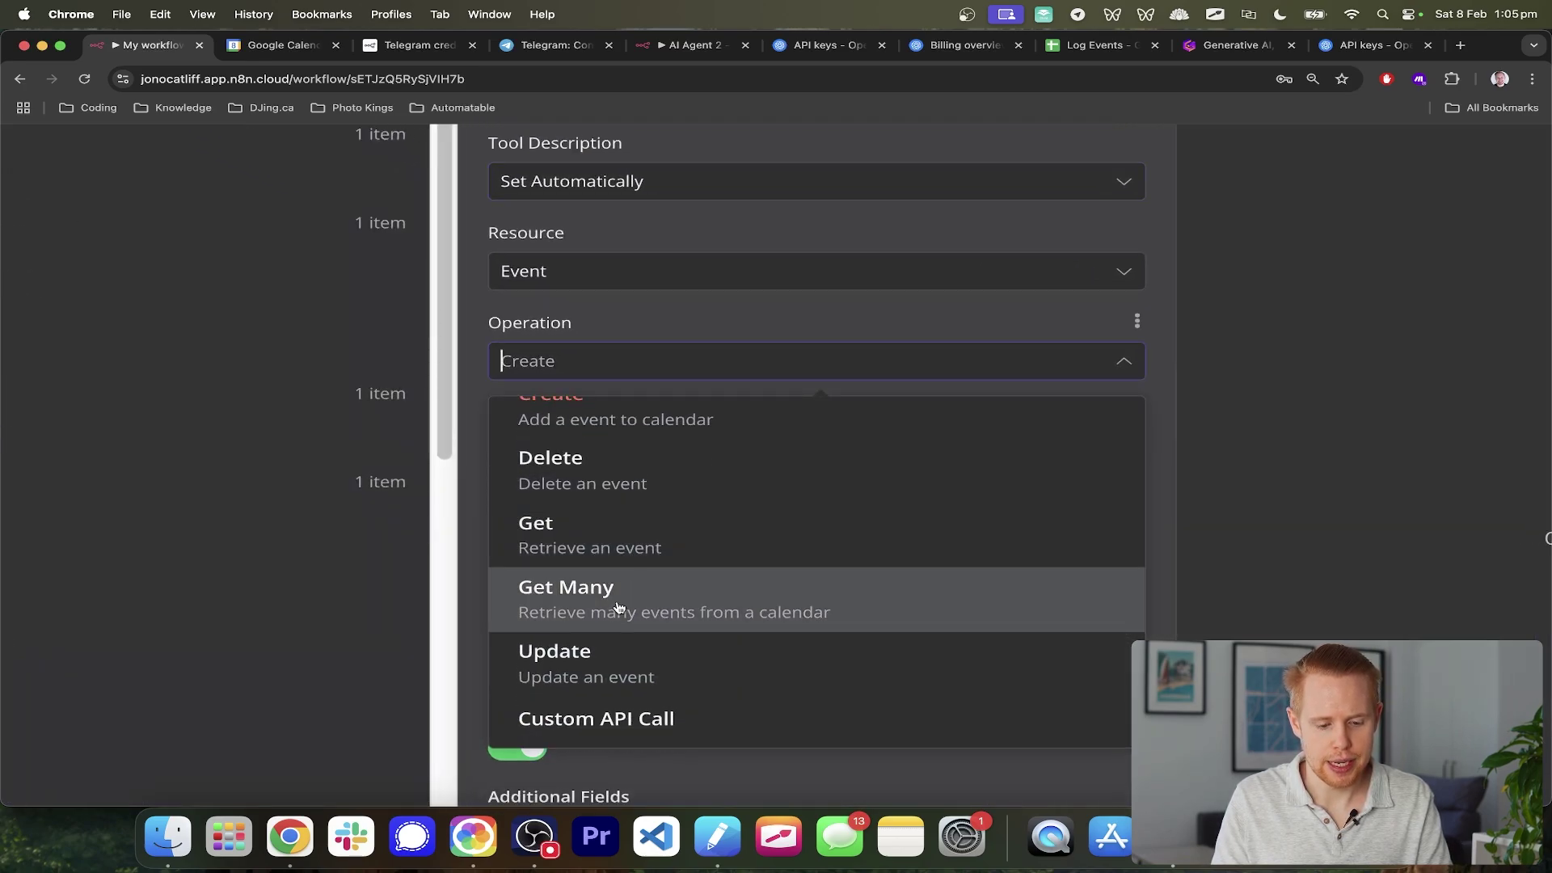
pyautogui.click(615, 609)
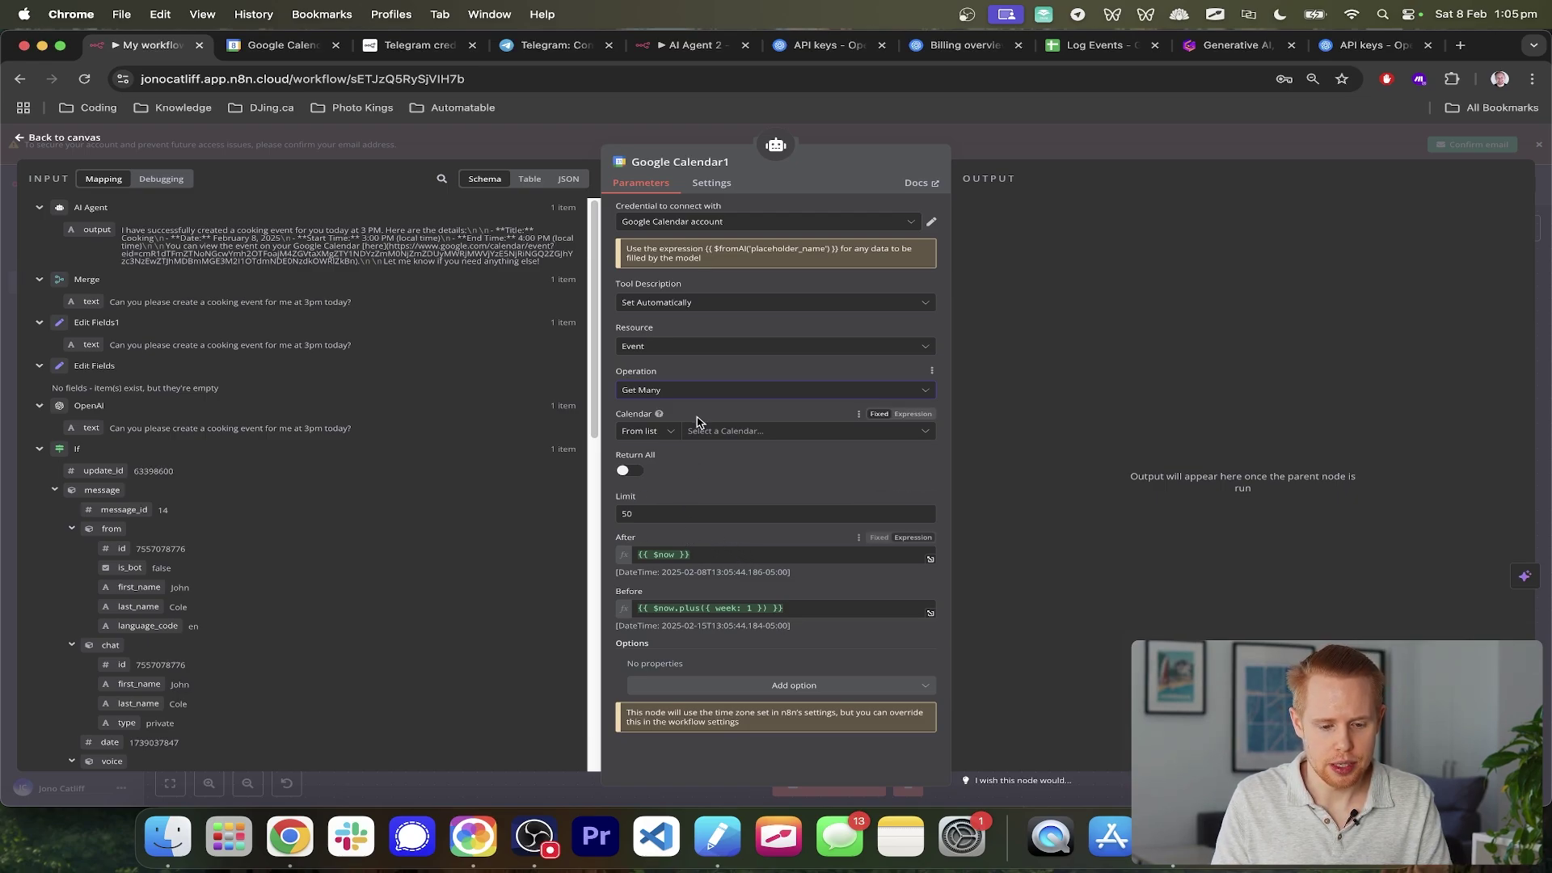
pyautogui.click(684, 390)
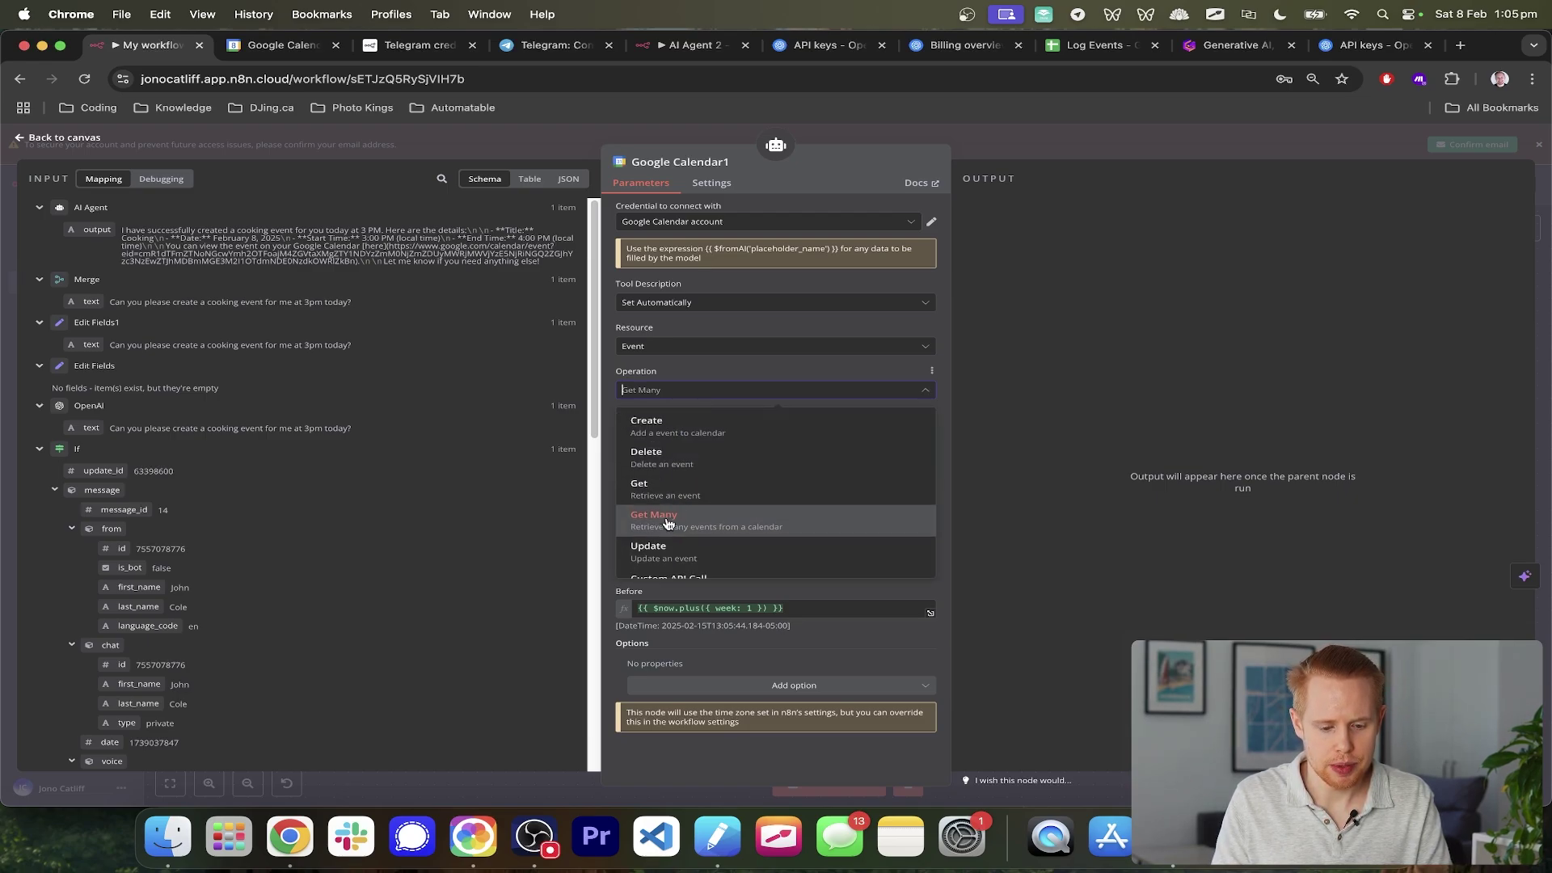
pyautogui.click(670, 485)
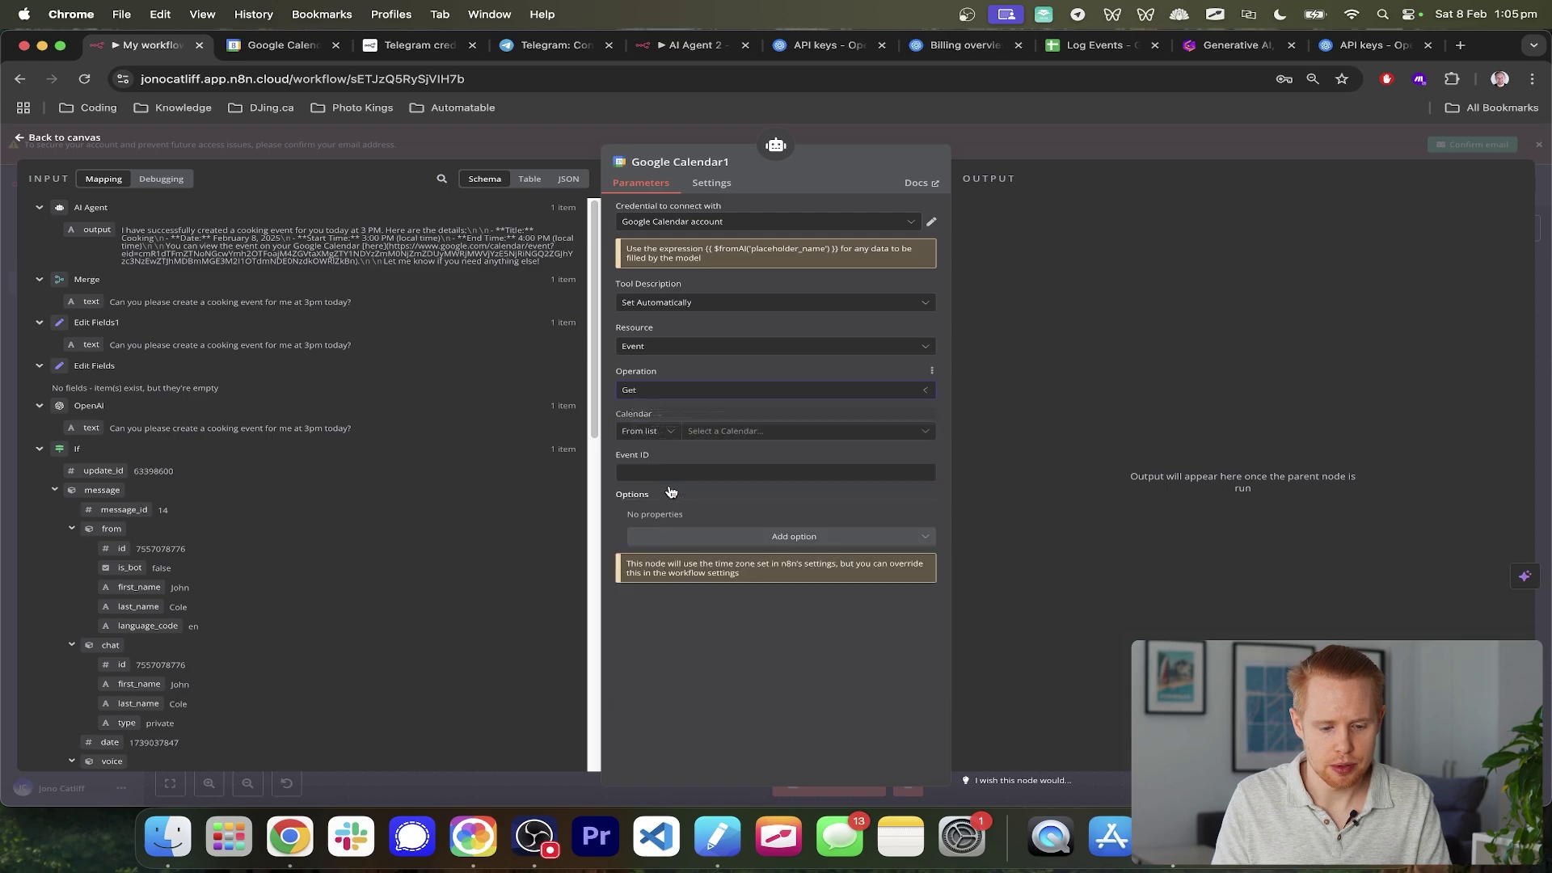
pyautogui.click(713, 390)
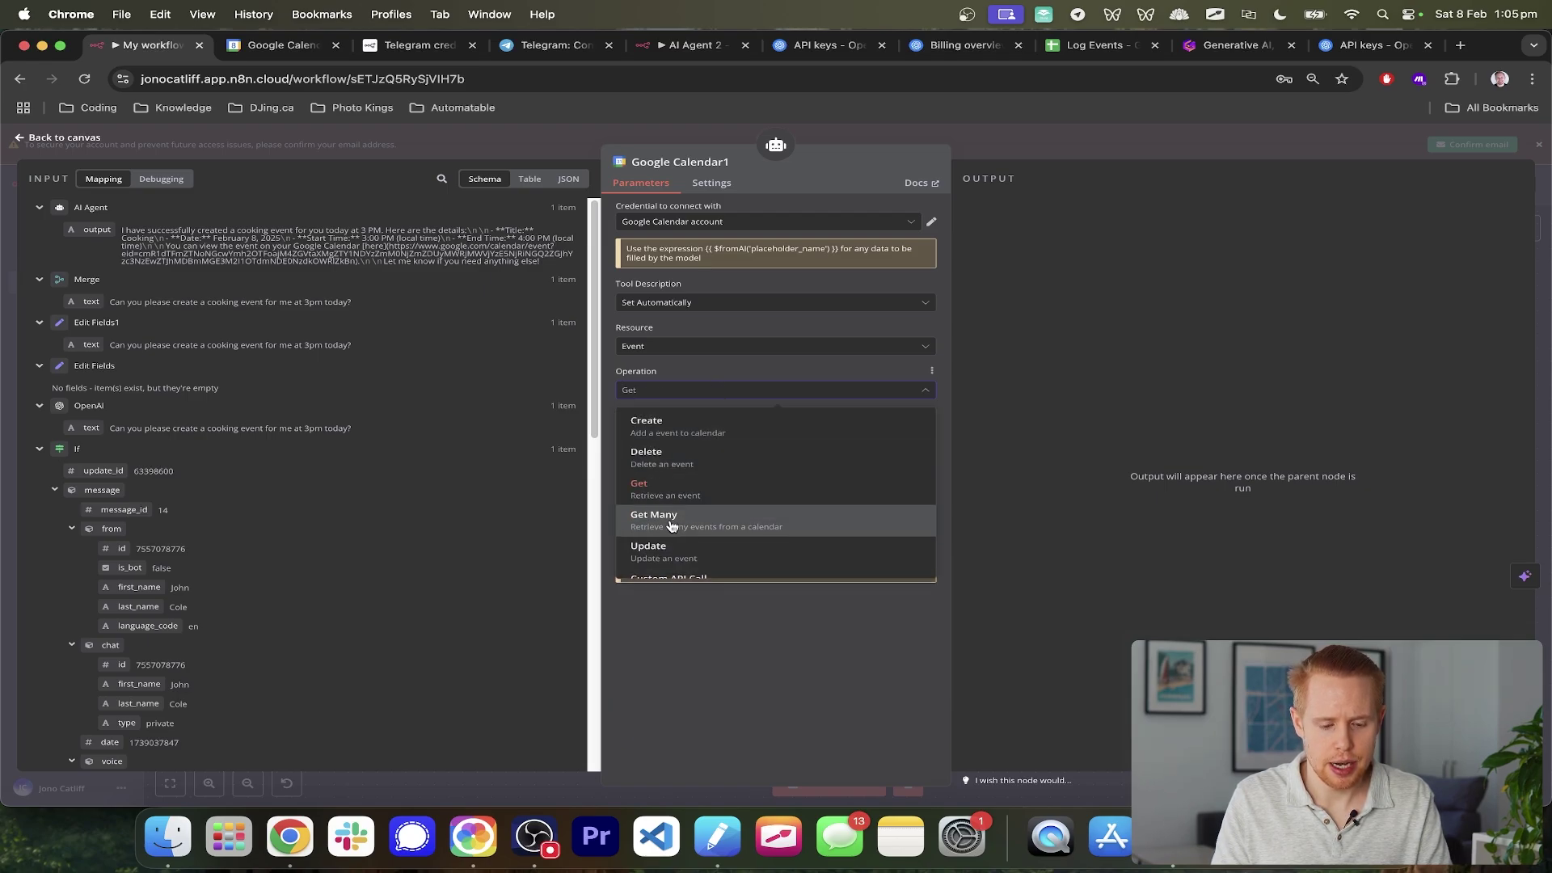
pyautogui.scroll(-1, 671, 525)
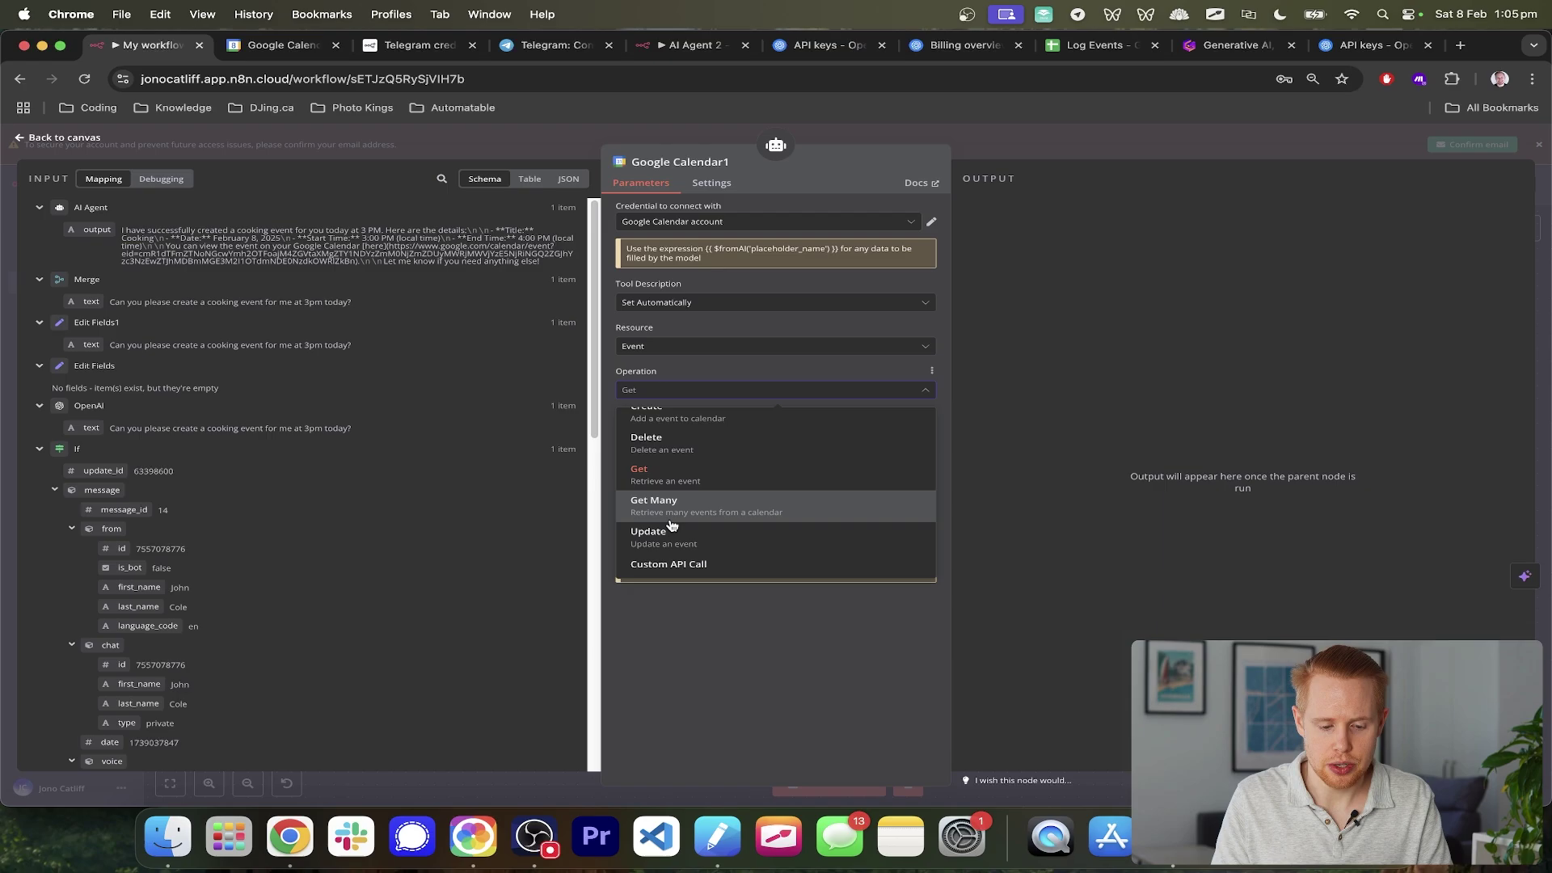
pyautogui.click(671, 520)
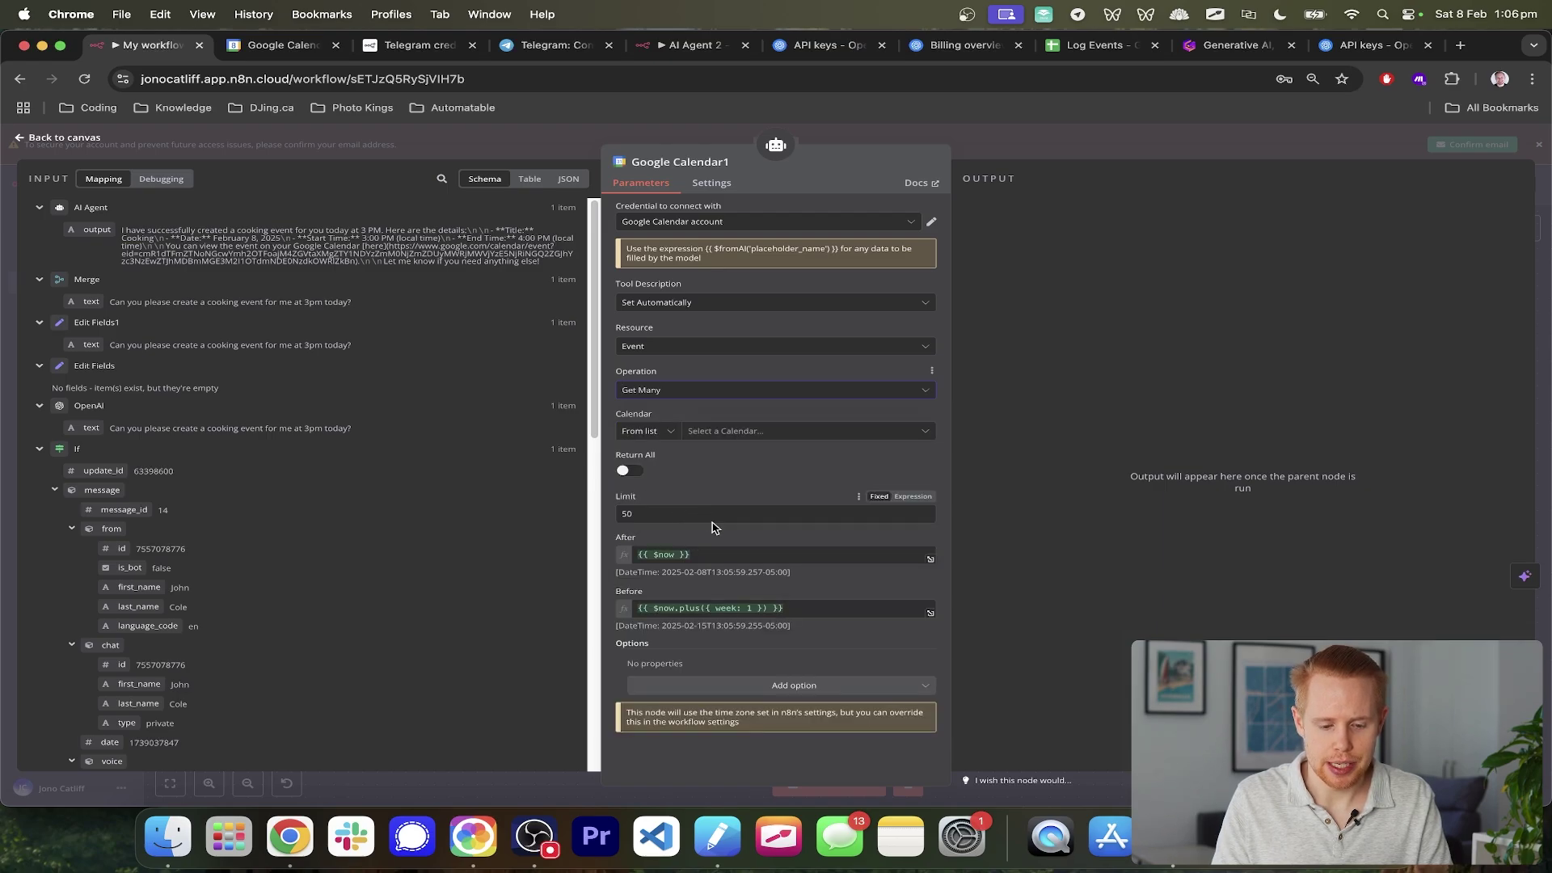
pyautogui.scroll(5, 730, 558)
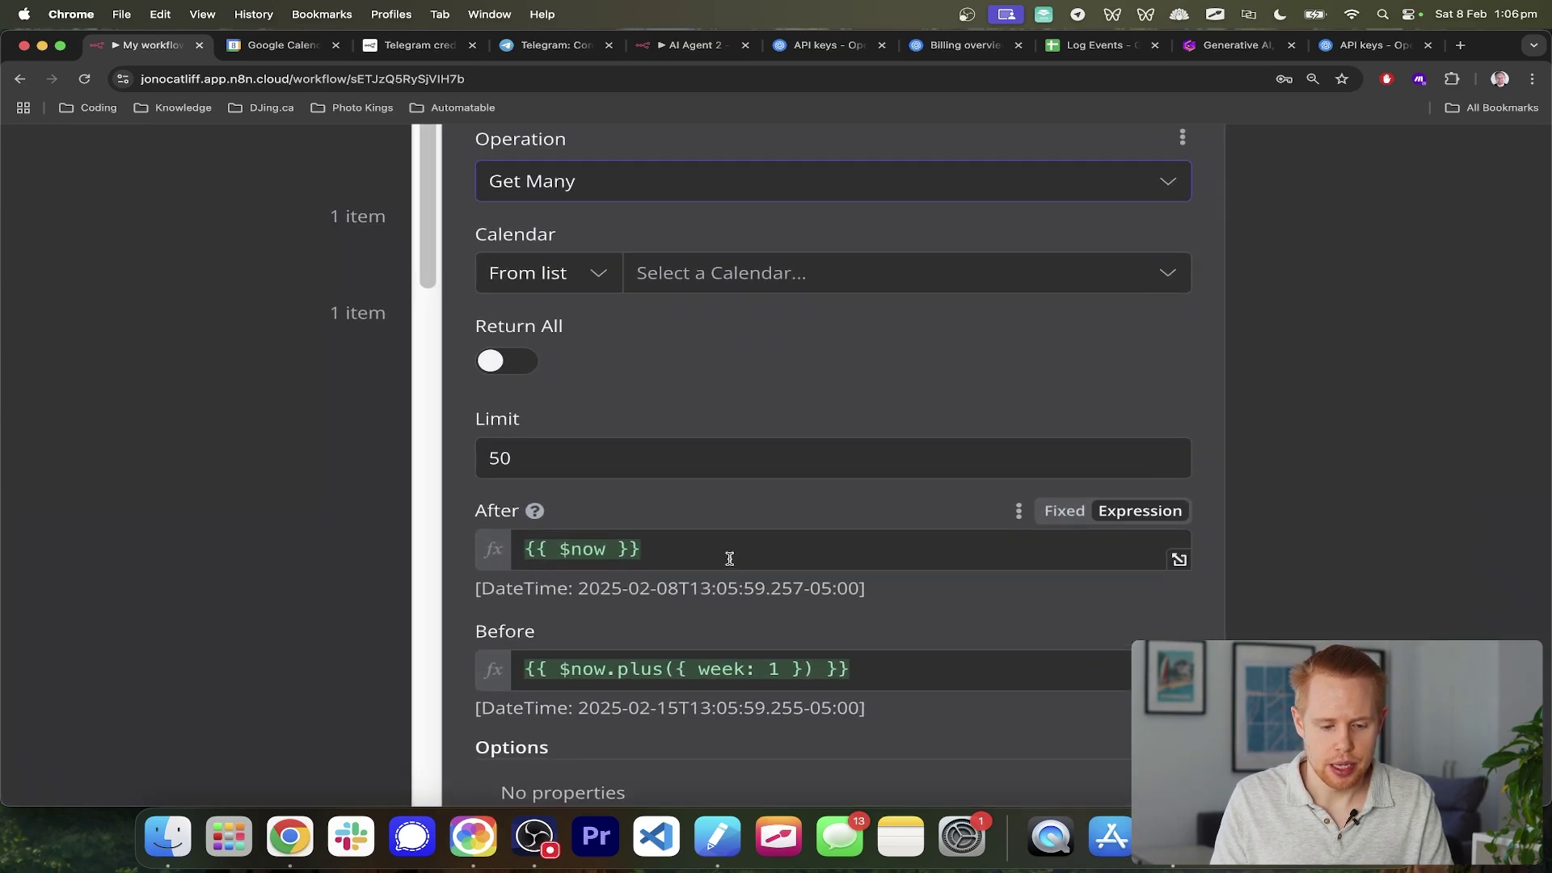
# - Clear the default Before and After time expressions
pyautogui.click(729, 558)
pyautogui.press('super+a')
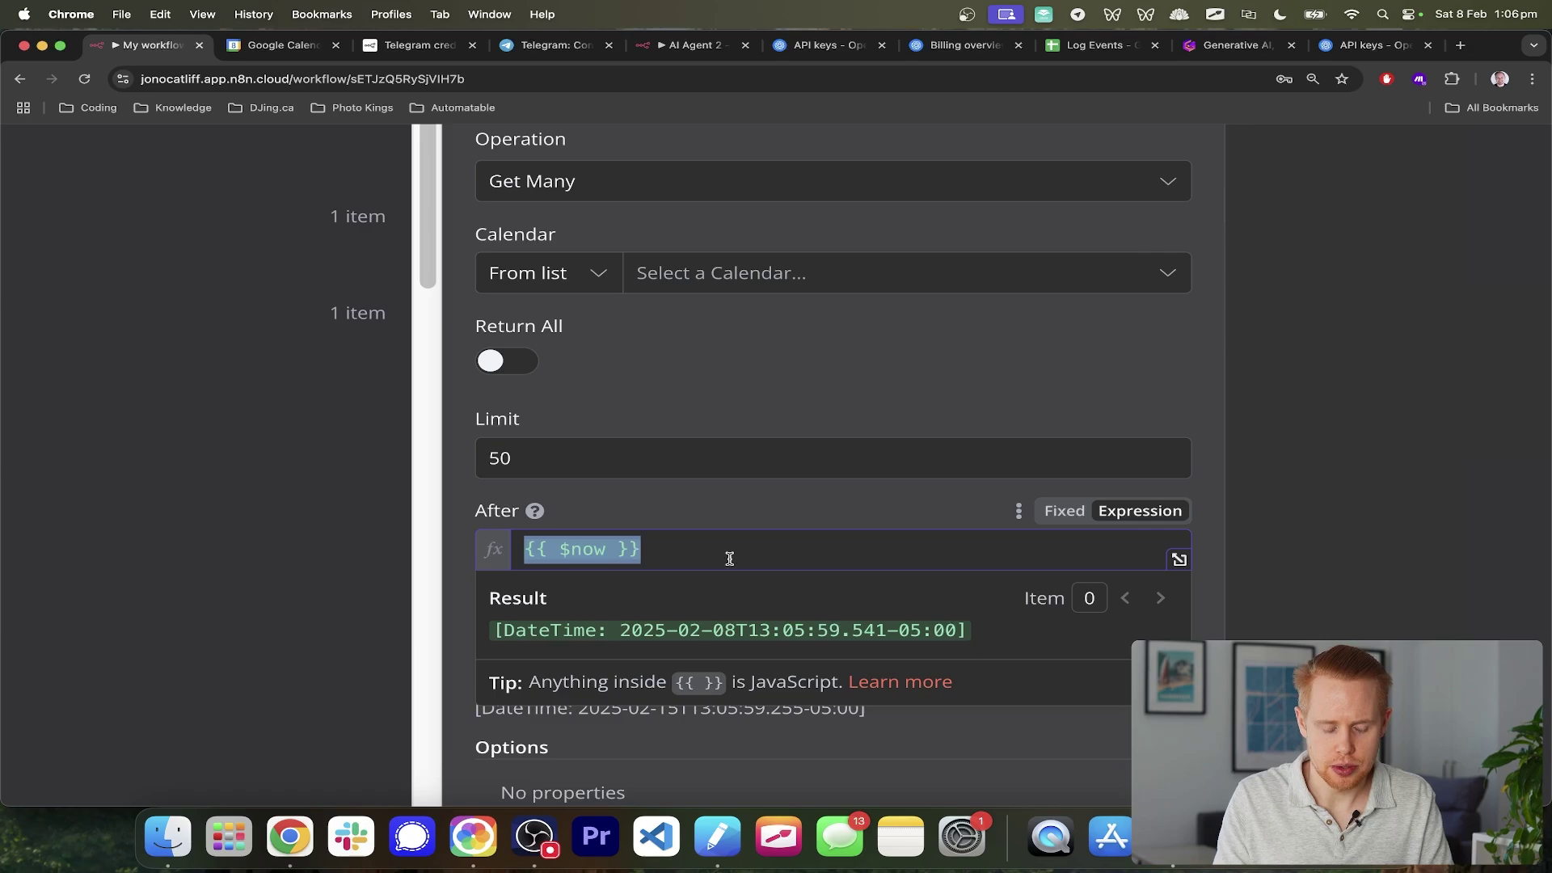
pyautogui.click(725, 512)
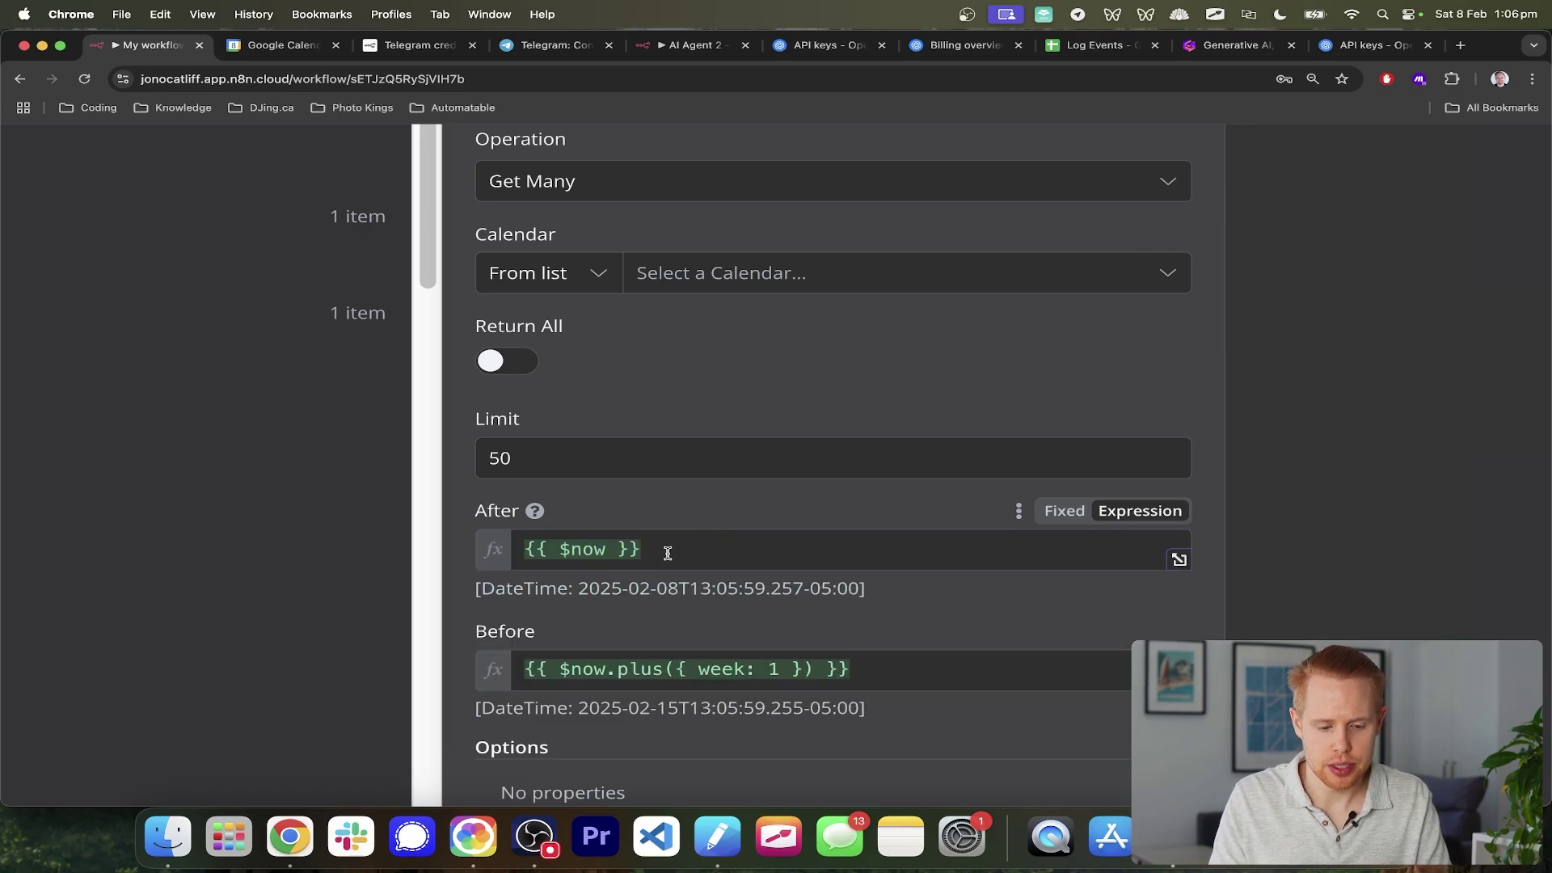
pyautogui.click(667, 550)
pyautogui.click(687, 489)
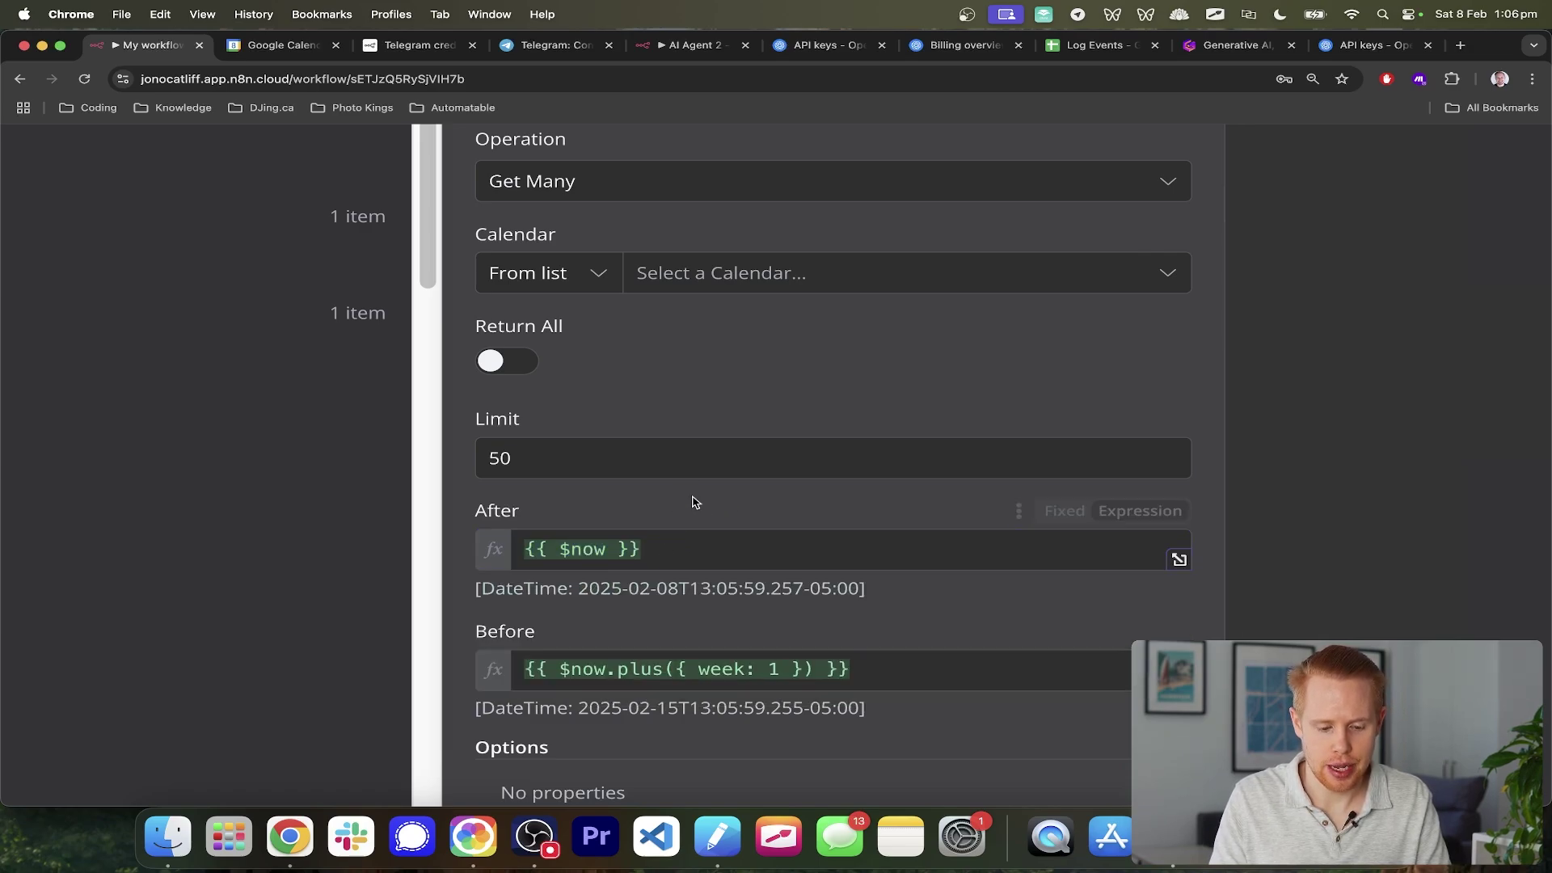
pyautogui.click(862, 674)
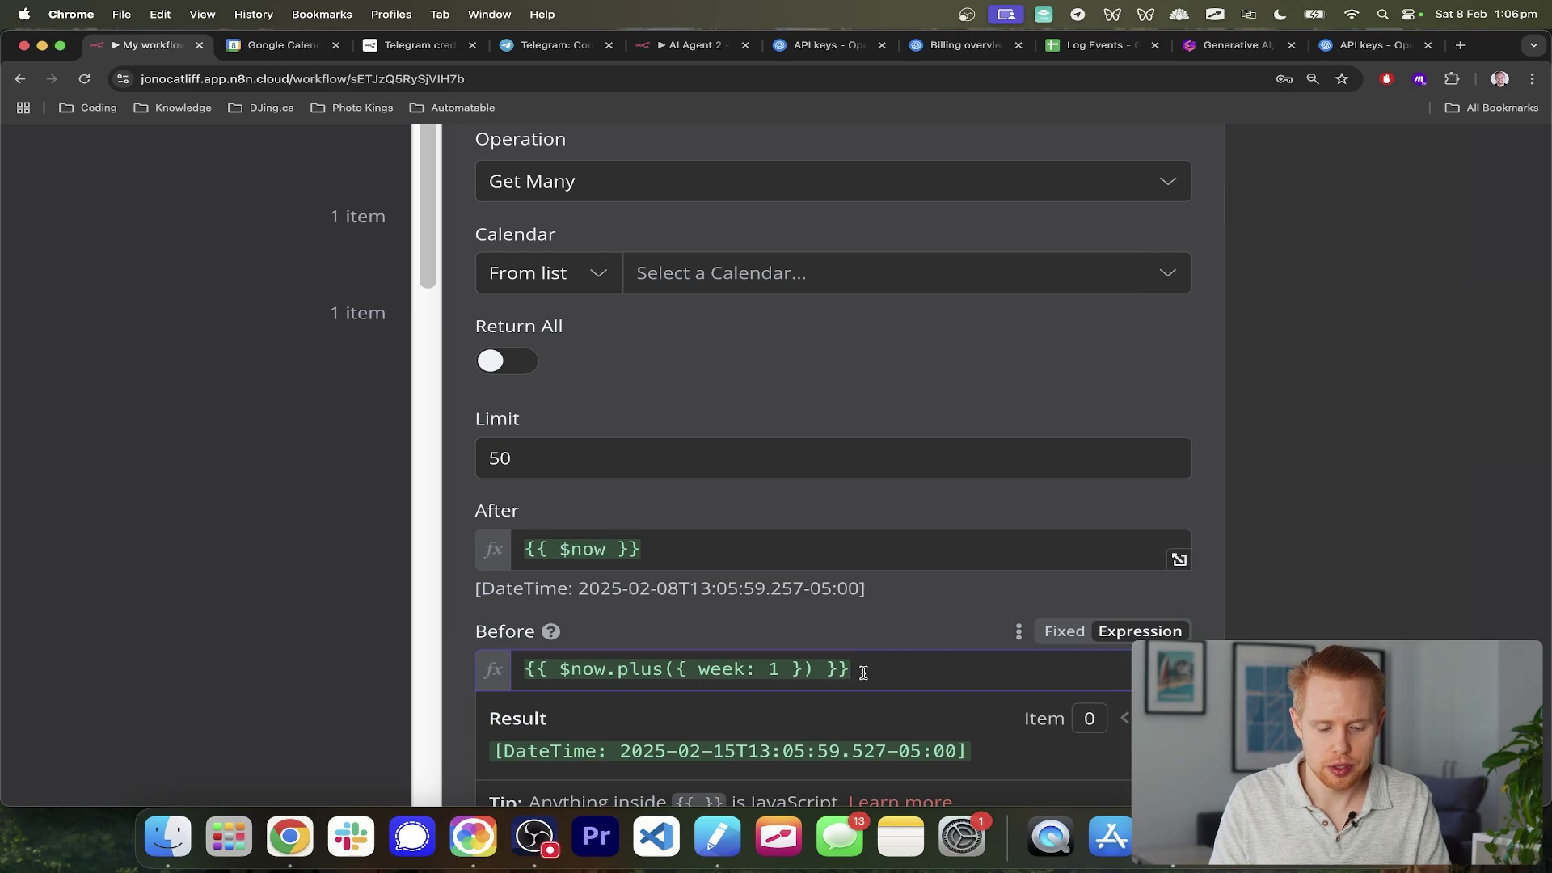
pyautogui.press('super+a')
pyautogui.press('BackSpace')
pyautogui.click(810, 551)
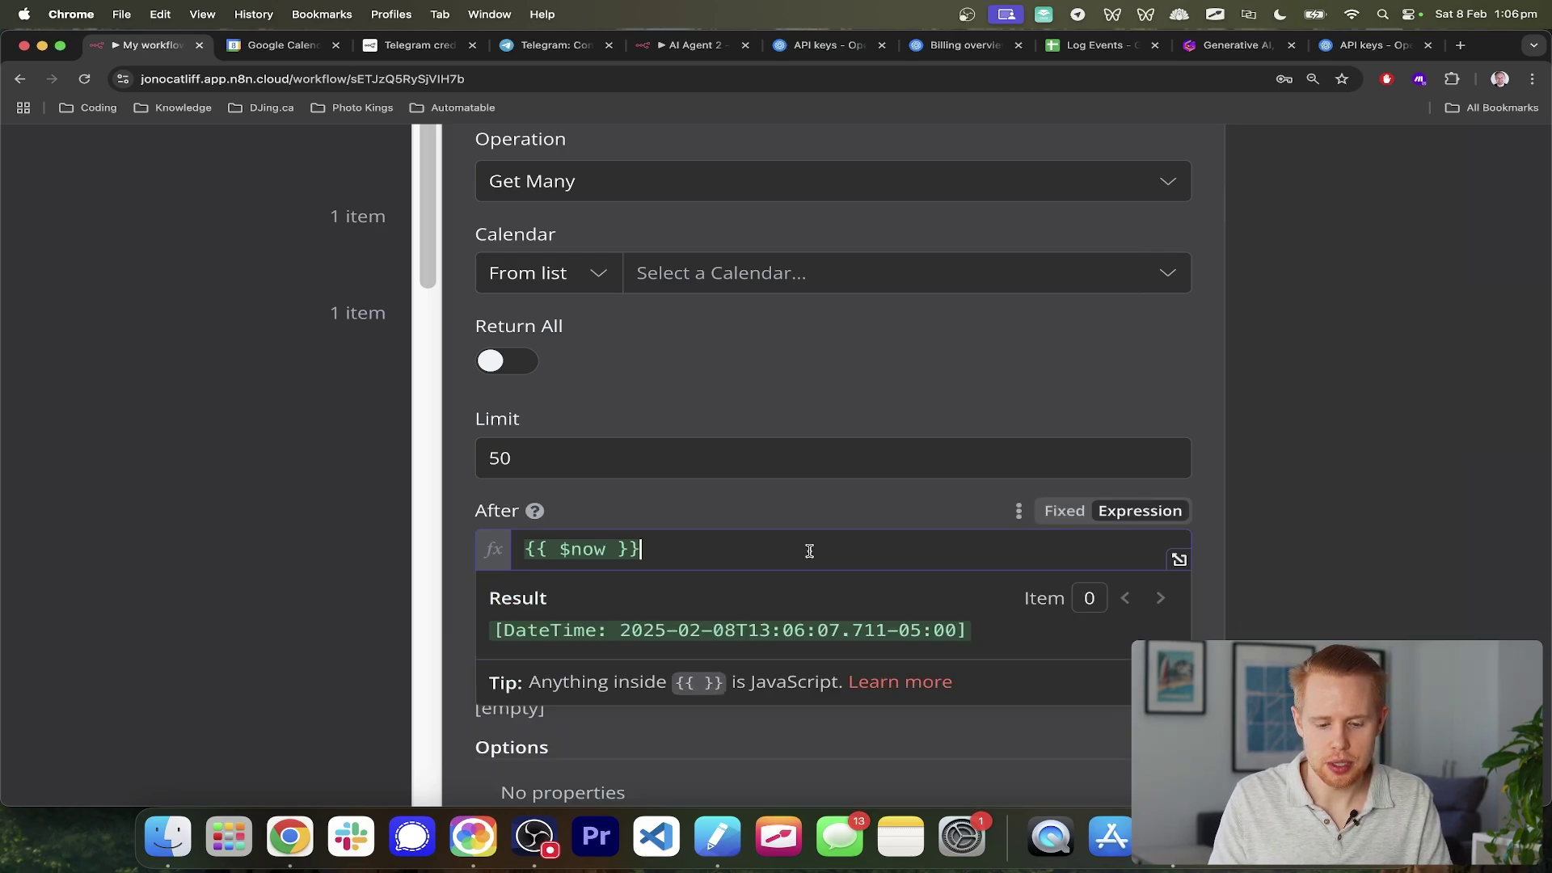
pyautogui.press('super+a')
pyautogui.press('BackSpace')
# - Set After to $fromAI("after", "give me the timeframe to look for this event, after a certain period of time like today")
pyautogui.write('{{')
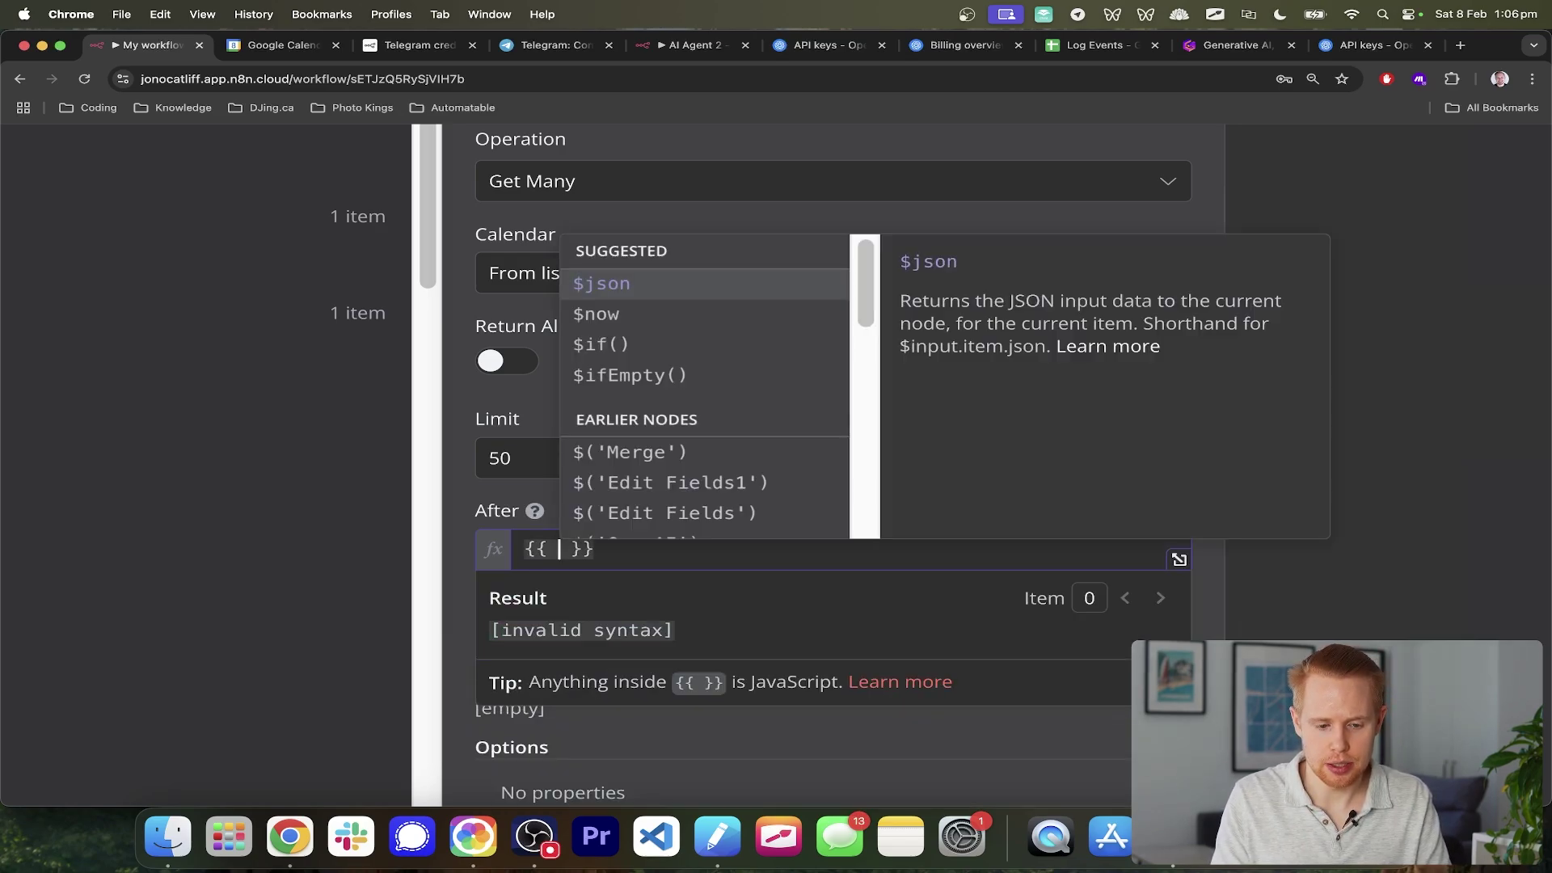
pyautogui.write('from')
pyautogui.press('BackSpace')
pyautogui.press('BackSpace')
pyautogui.press('BackSpace')
pyautogui.press('BackSpace')
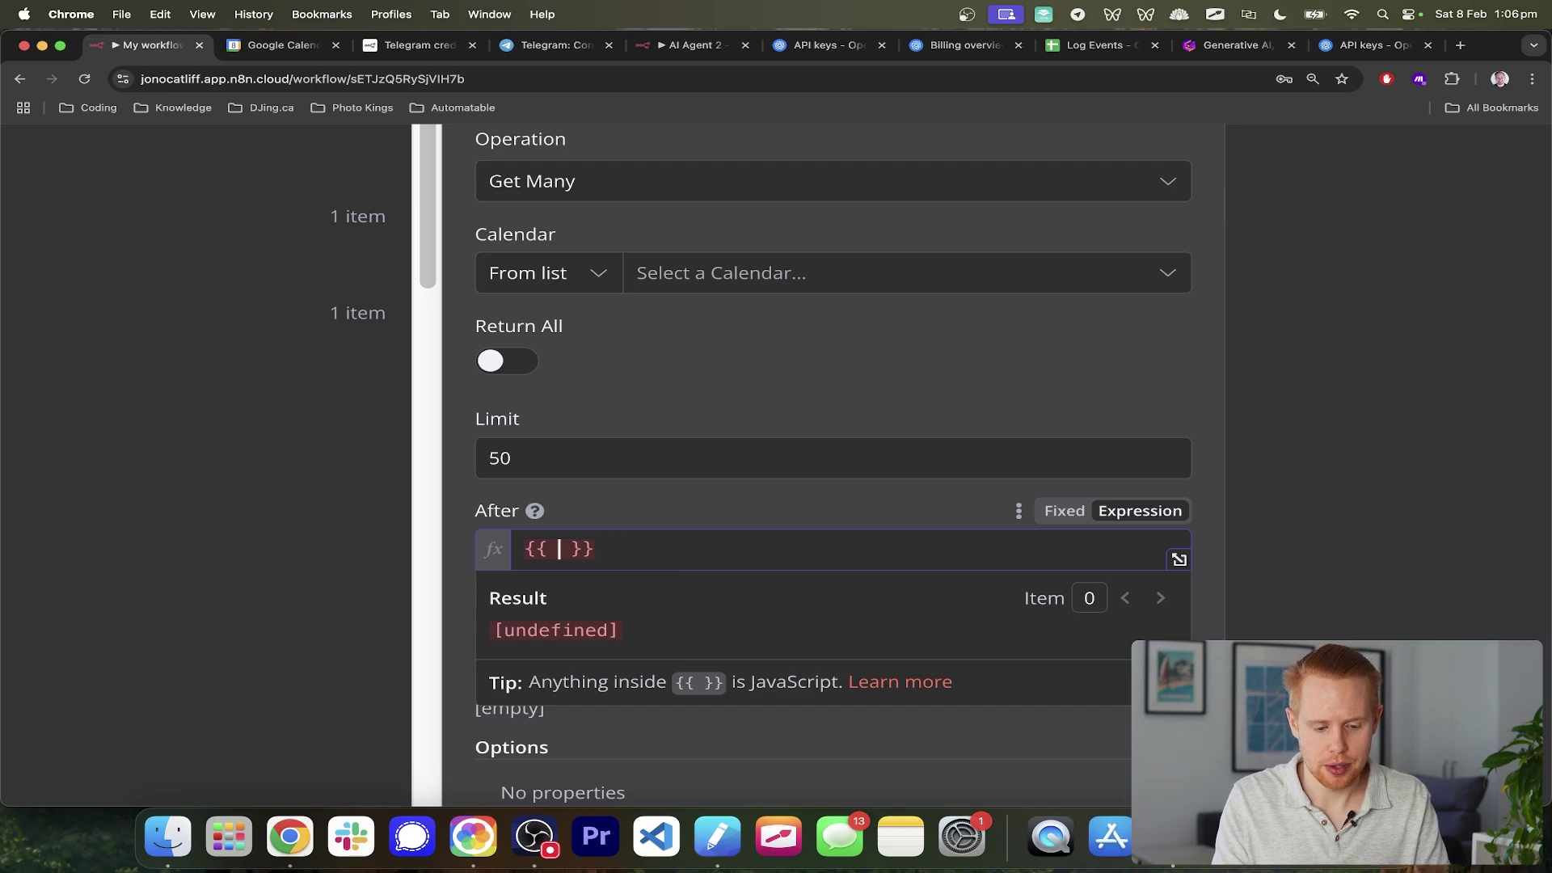
pyautogui.write('$fromA')
pyautogui.click(624, 290)
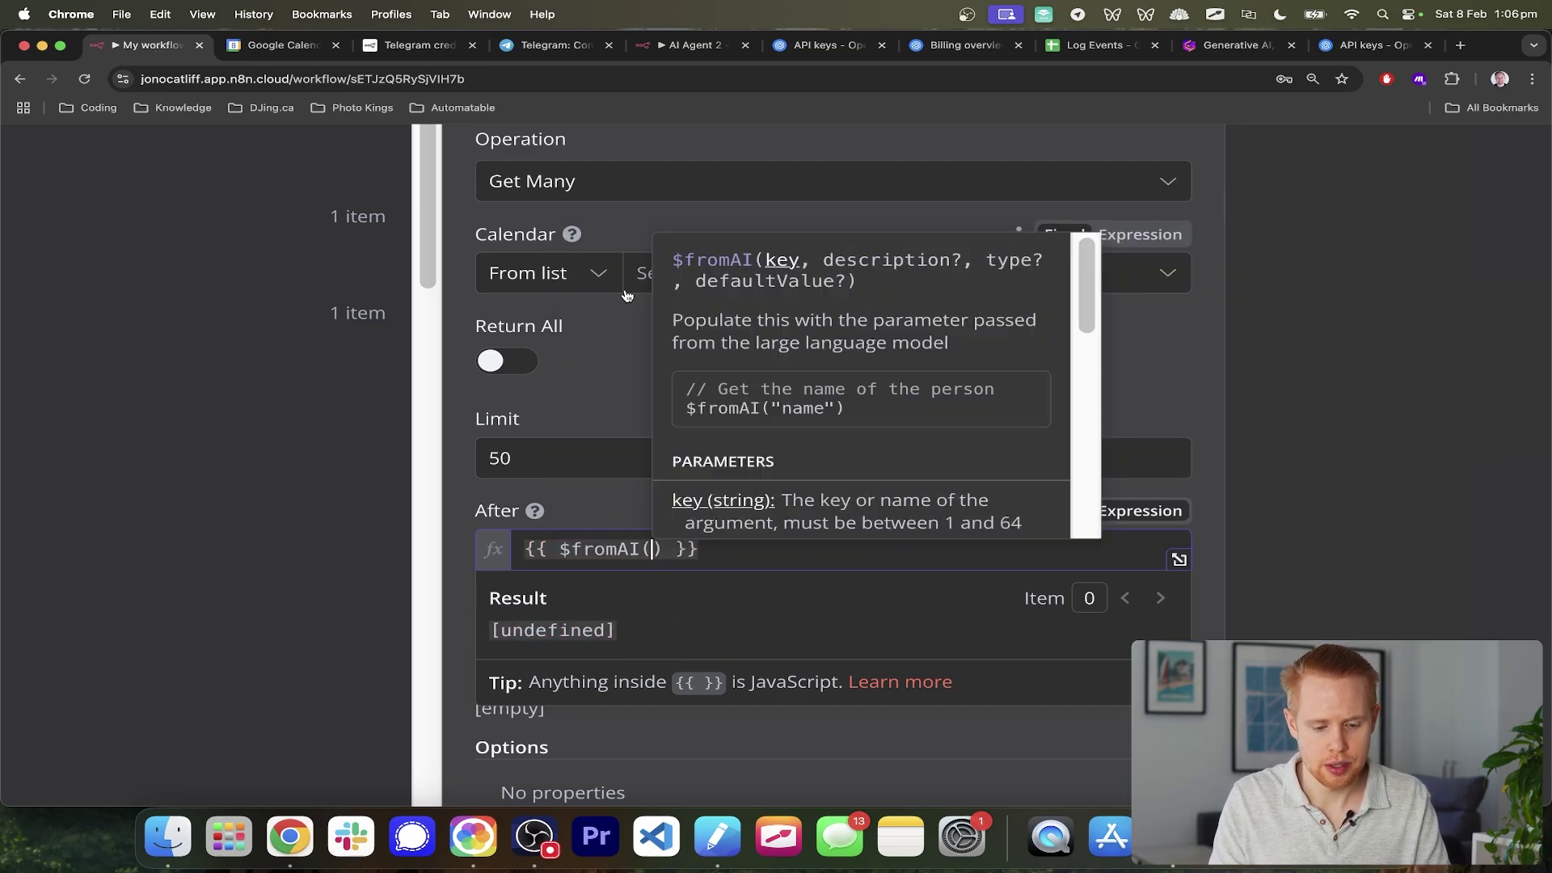
pyautogui.write('"aft')
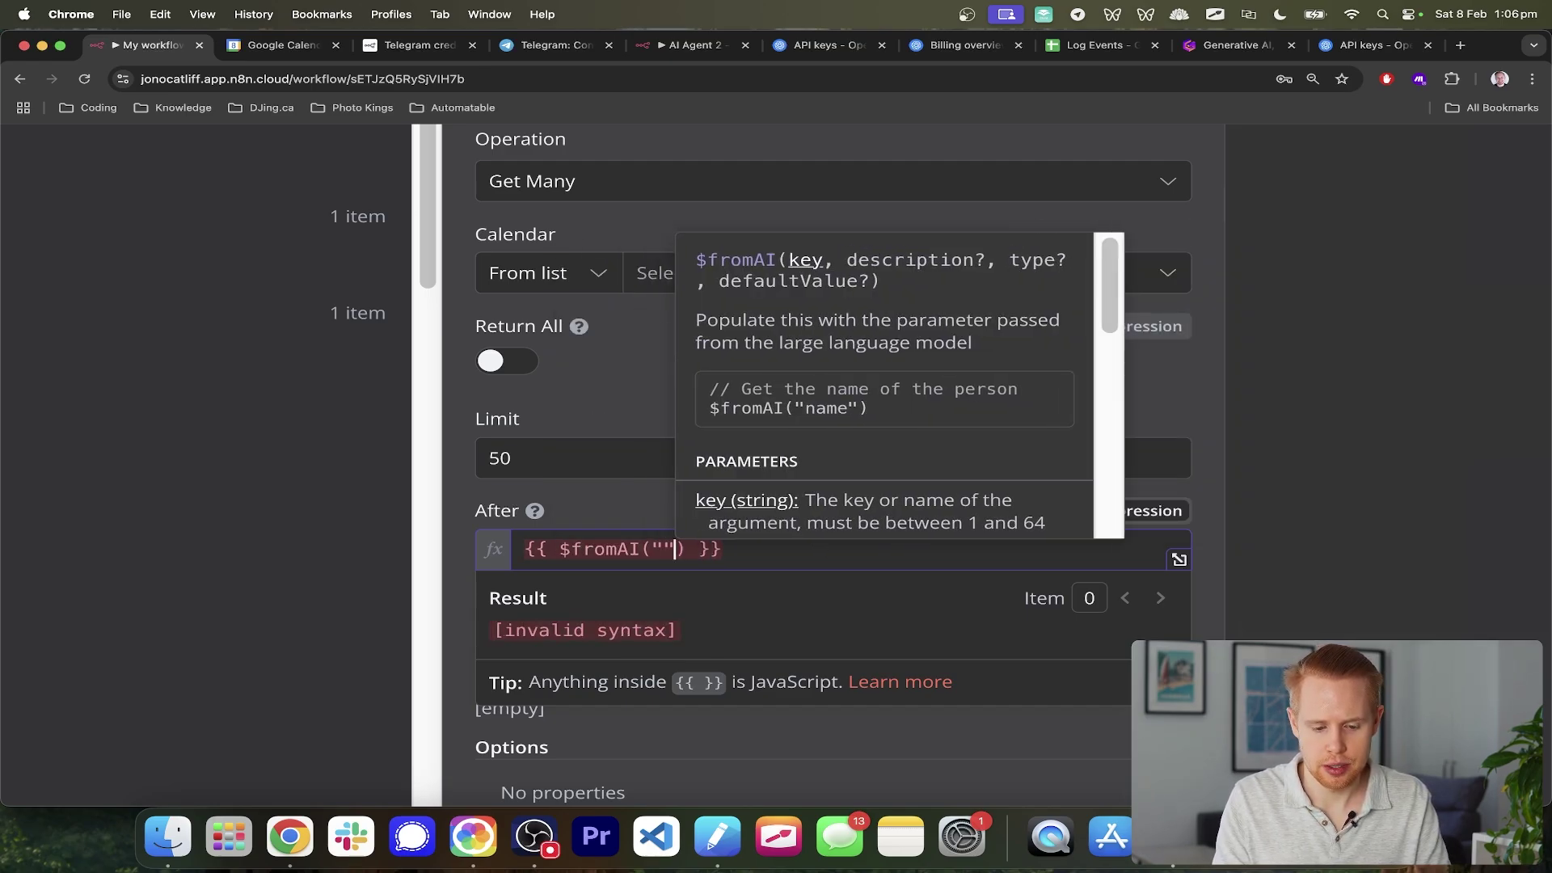
pyautogui.write('er", "')
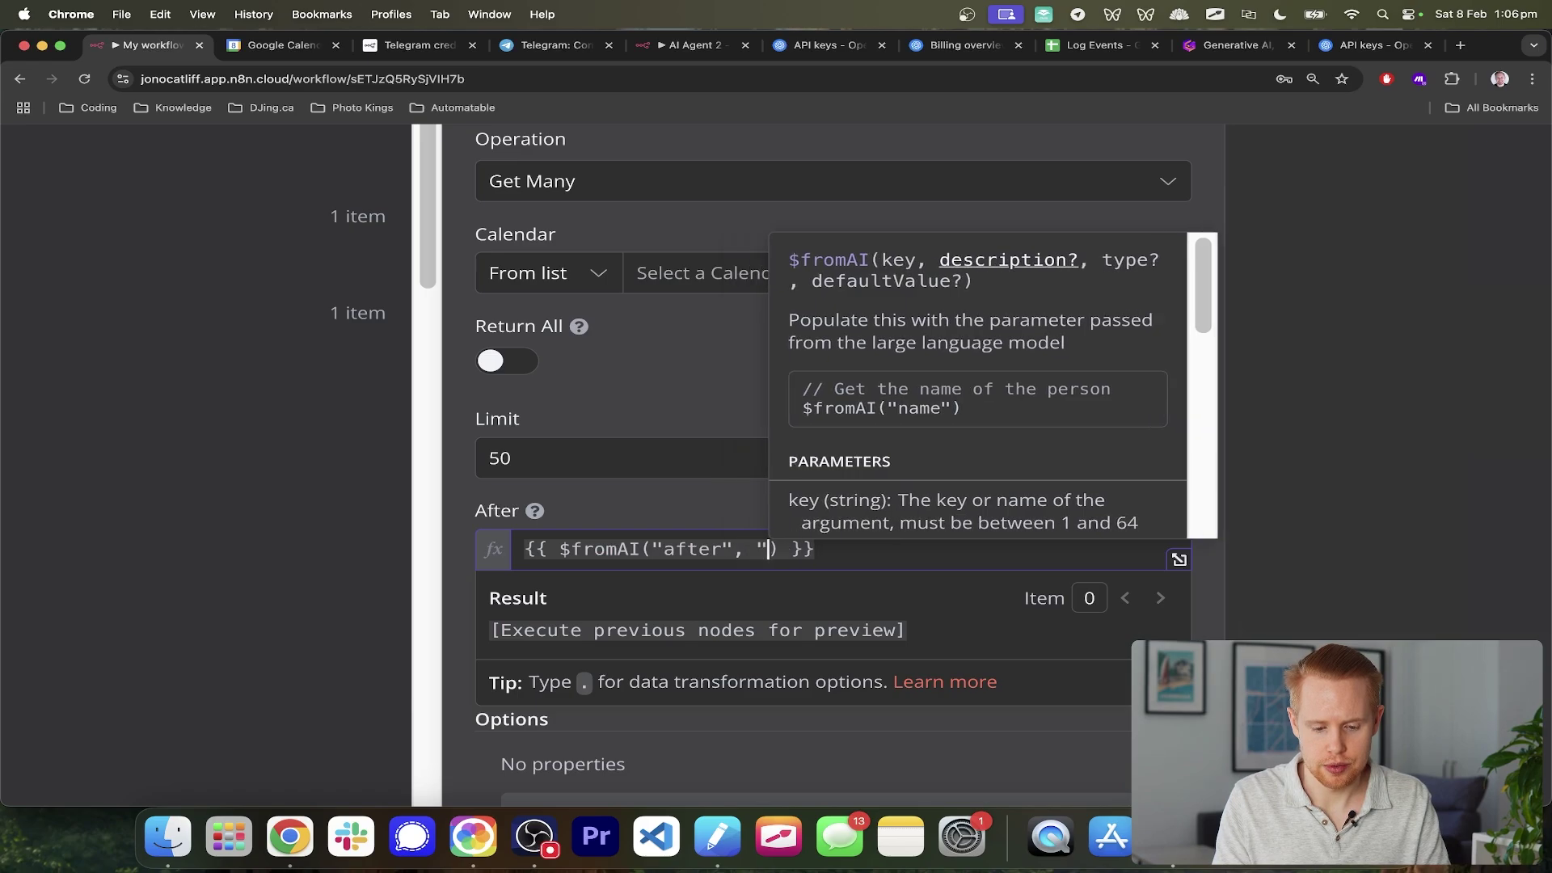
pyautogui.write('give me t')
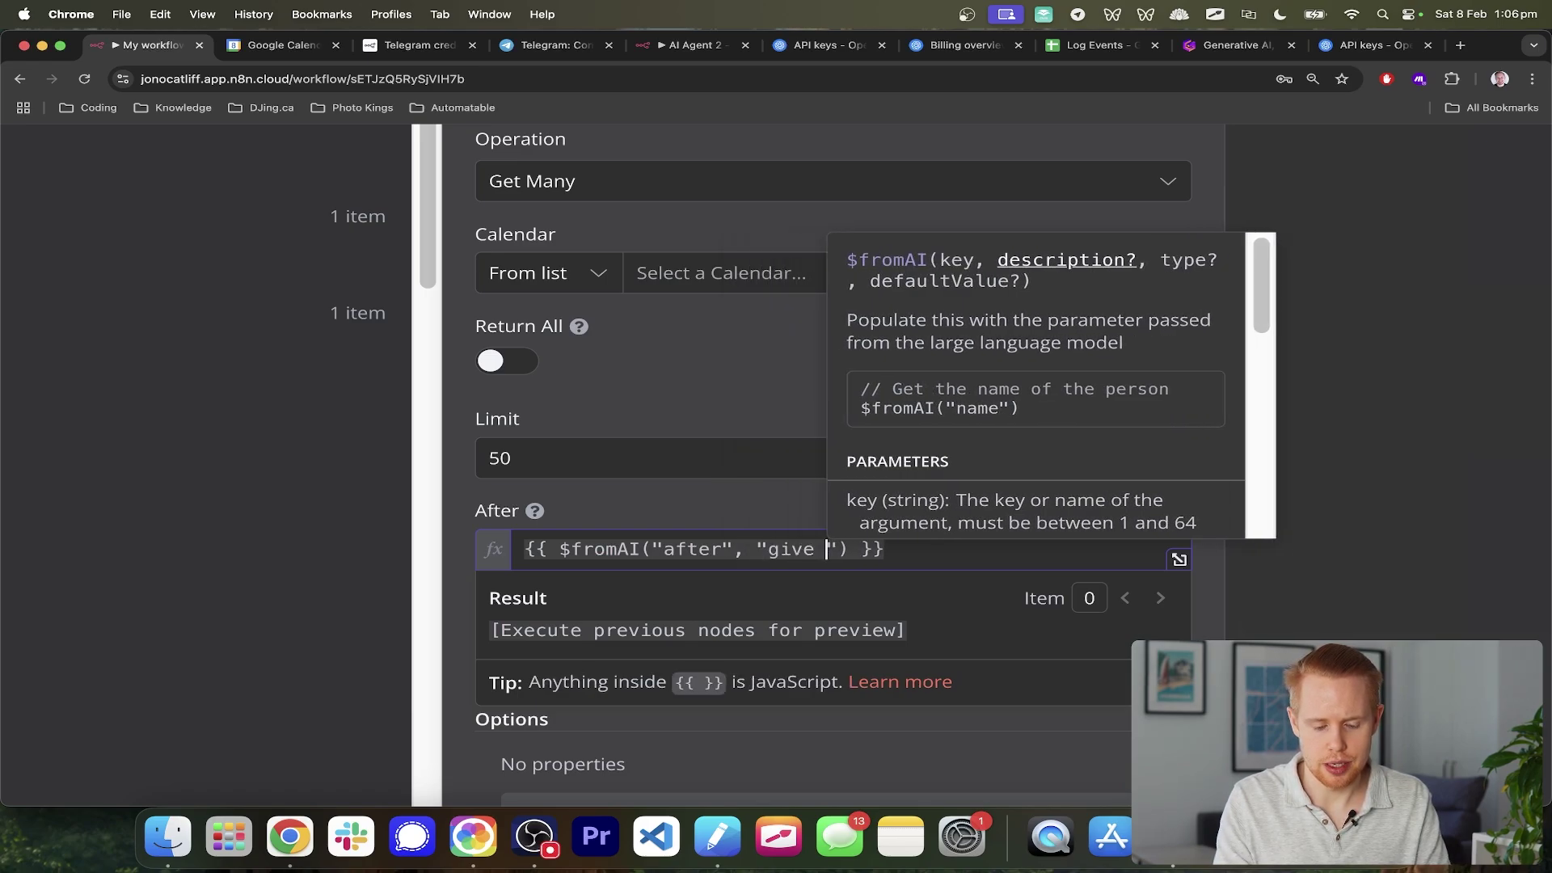
pyautogui.write('he ')
pyautogui.write('timeframe to')
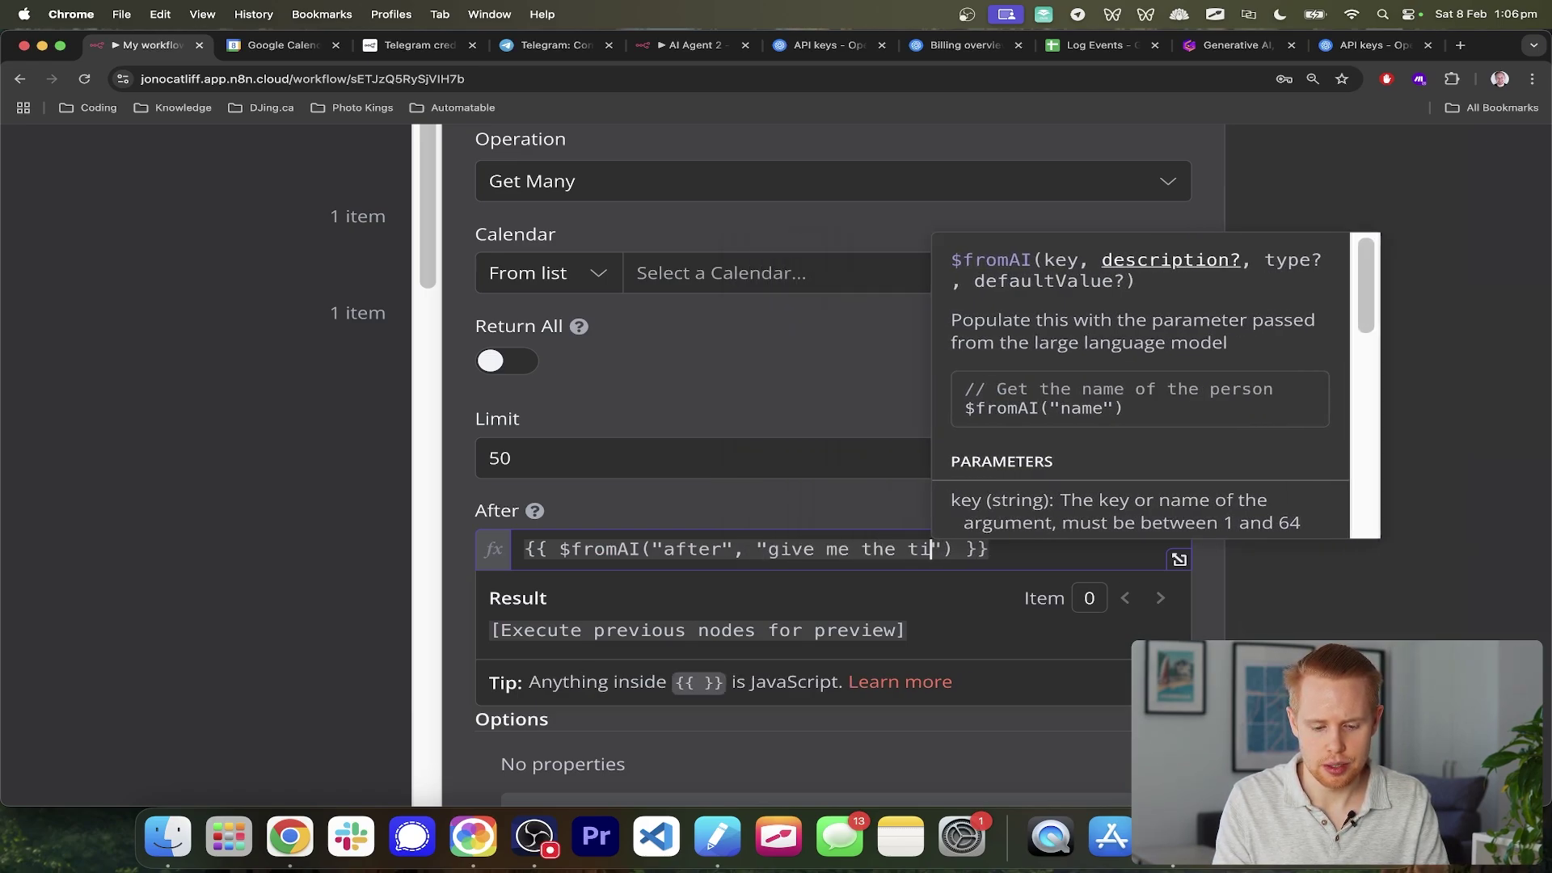
pyautogui.write(' look')
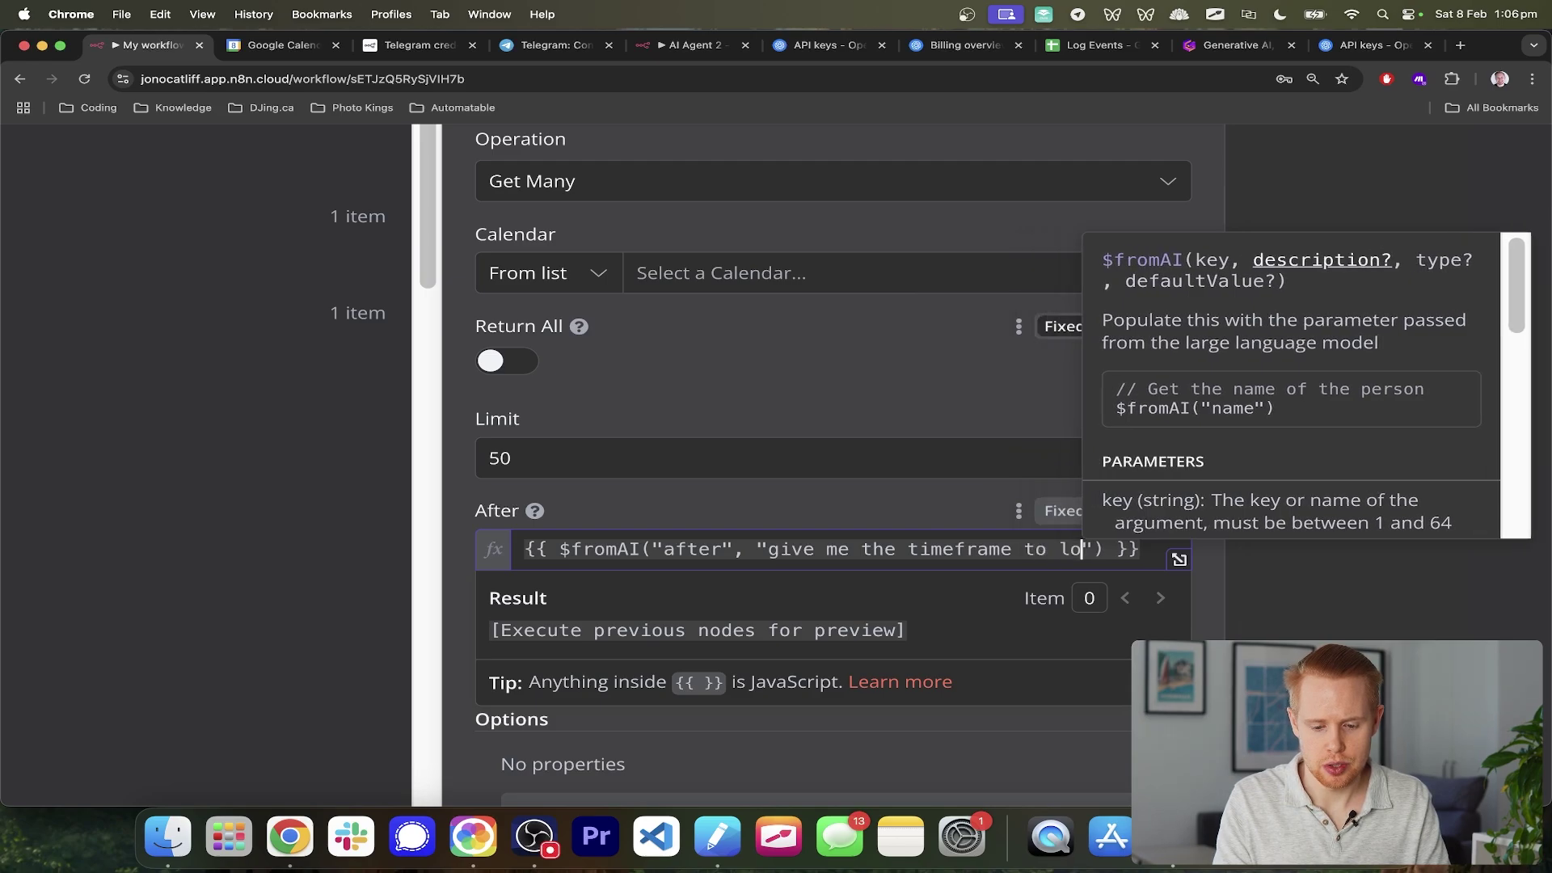
pyautogui.write(' for this af')
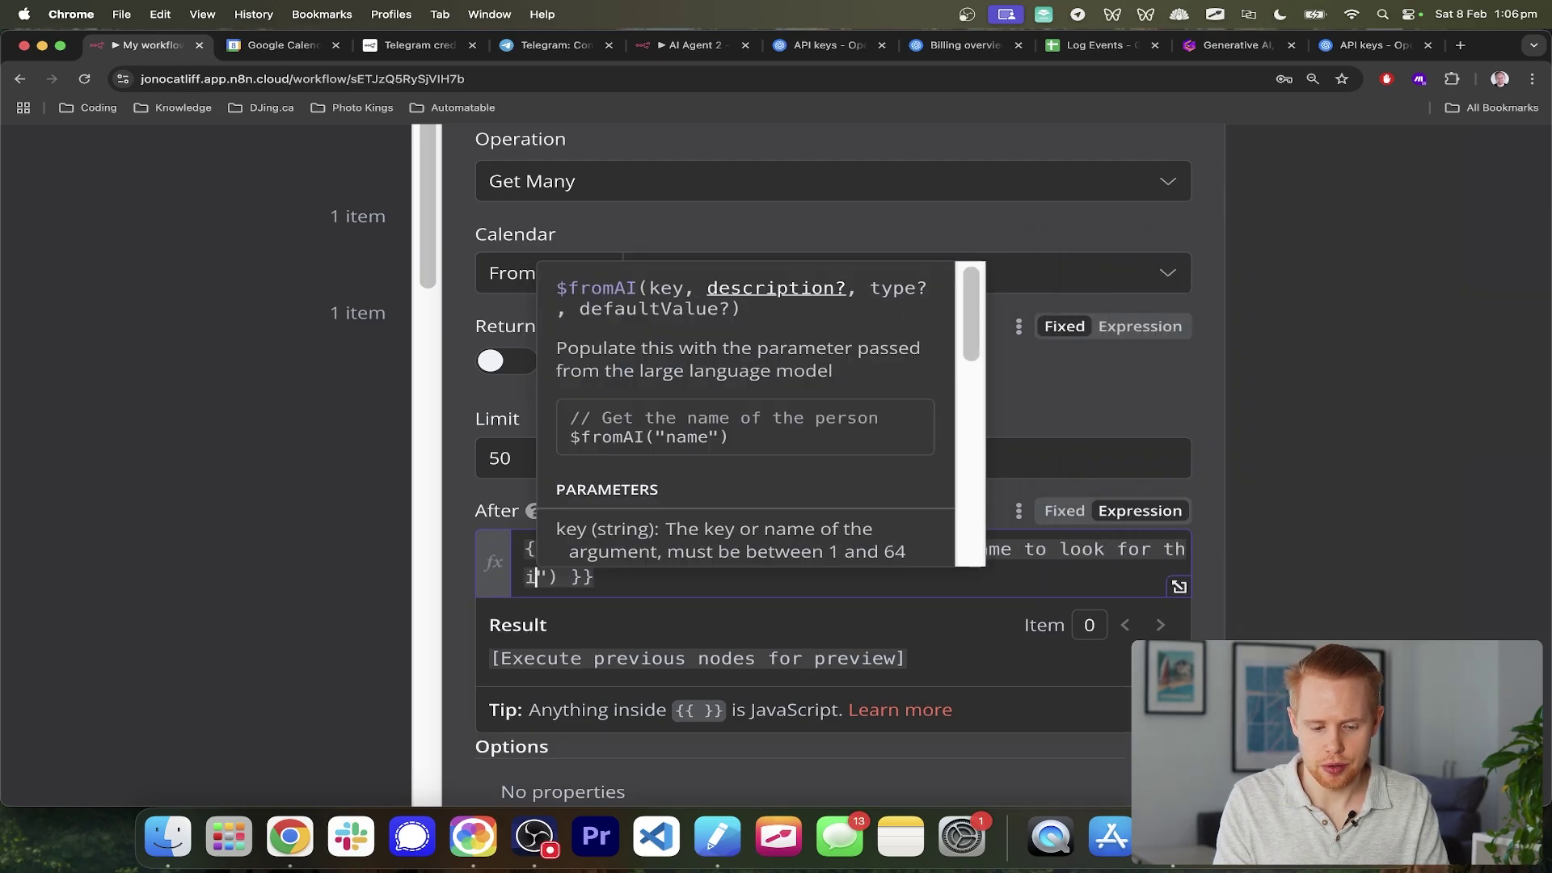
pyautogui.press('BackSpace')
pyautogui.press('BackSpace')
pyautogui.write('event, after a')
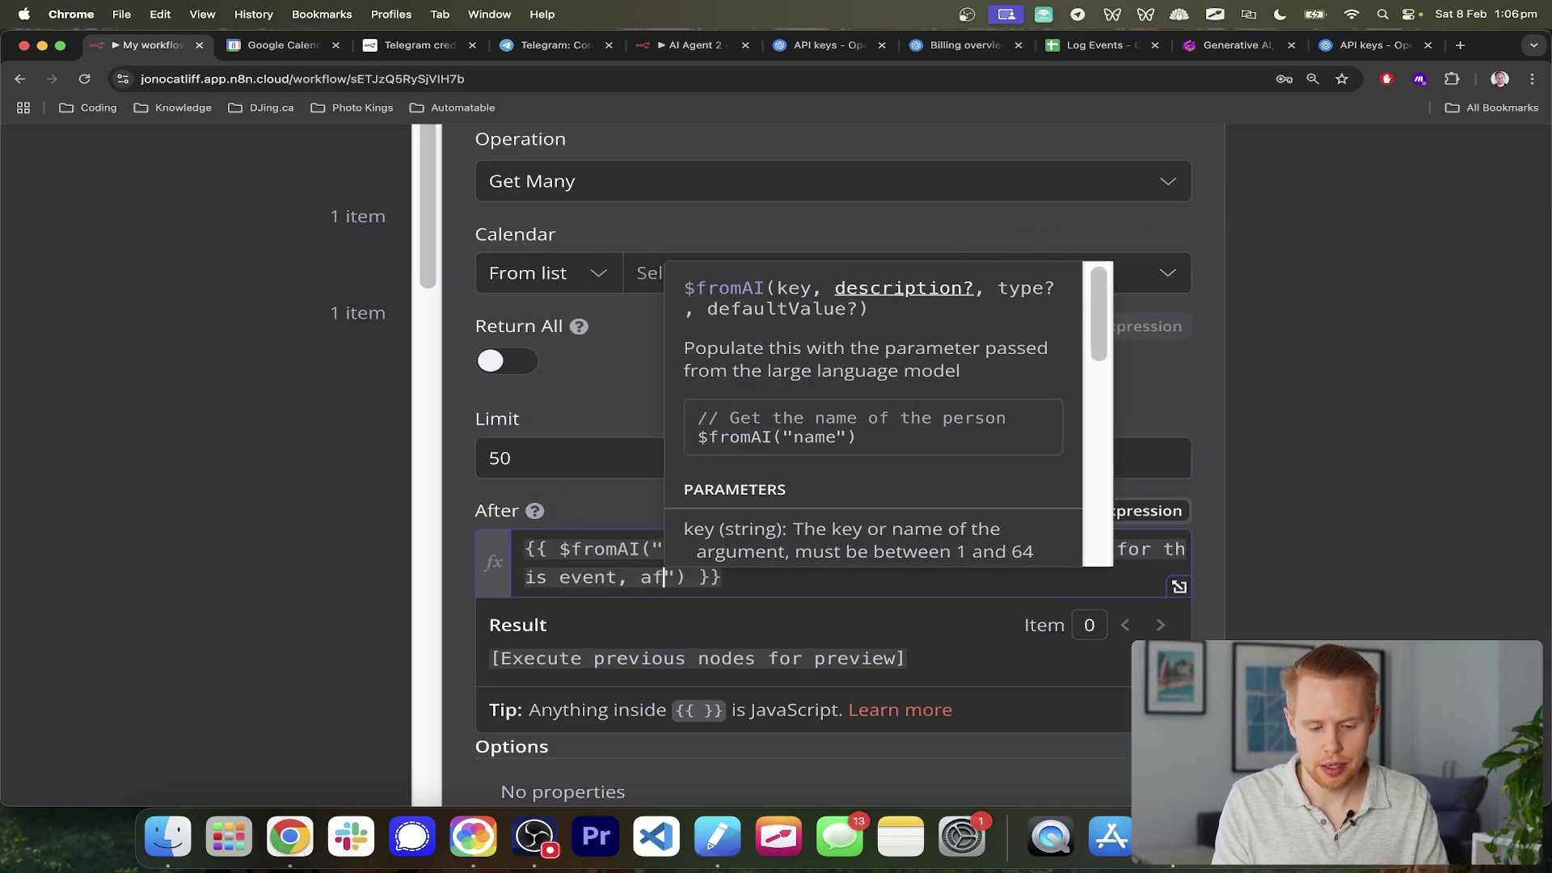
pyautogui.write('tain period of time like')
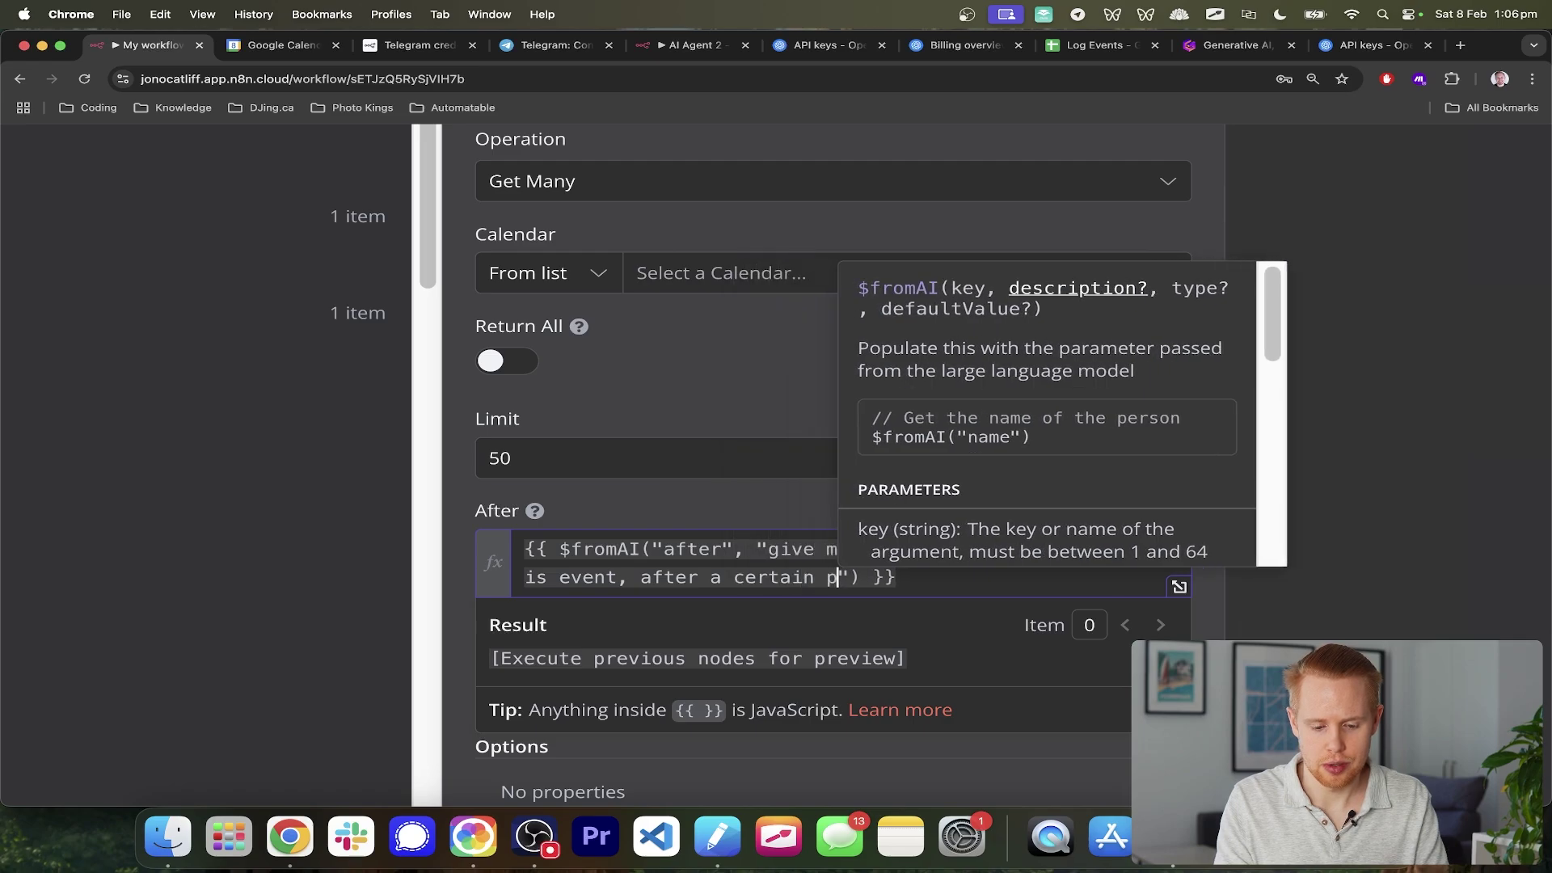
pyautogui.write(' today')
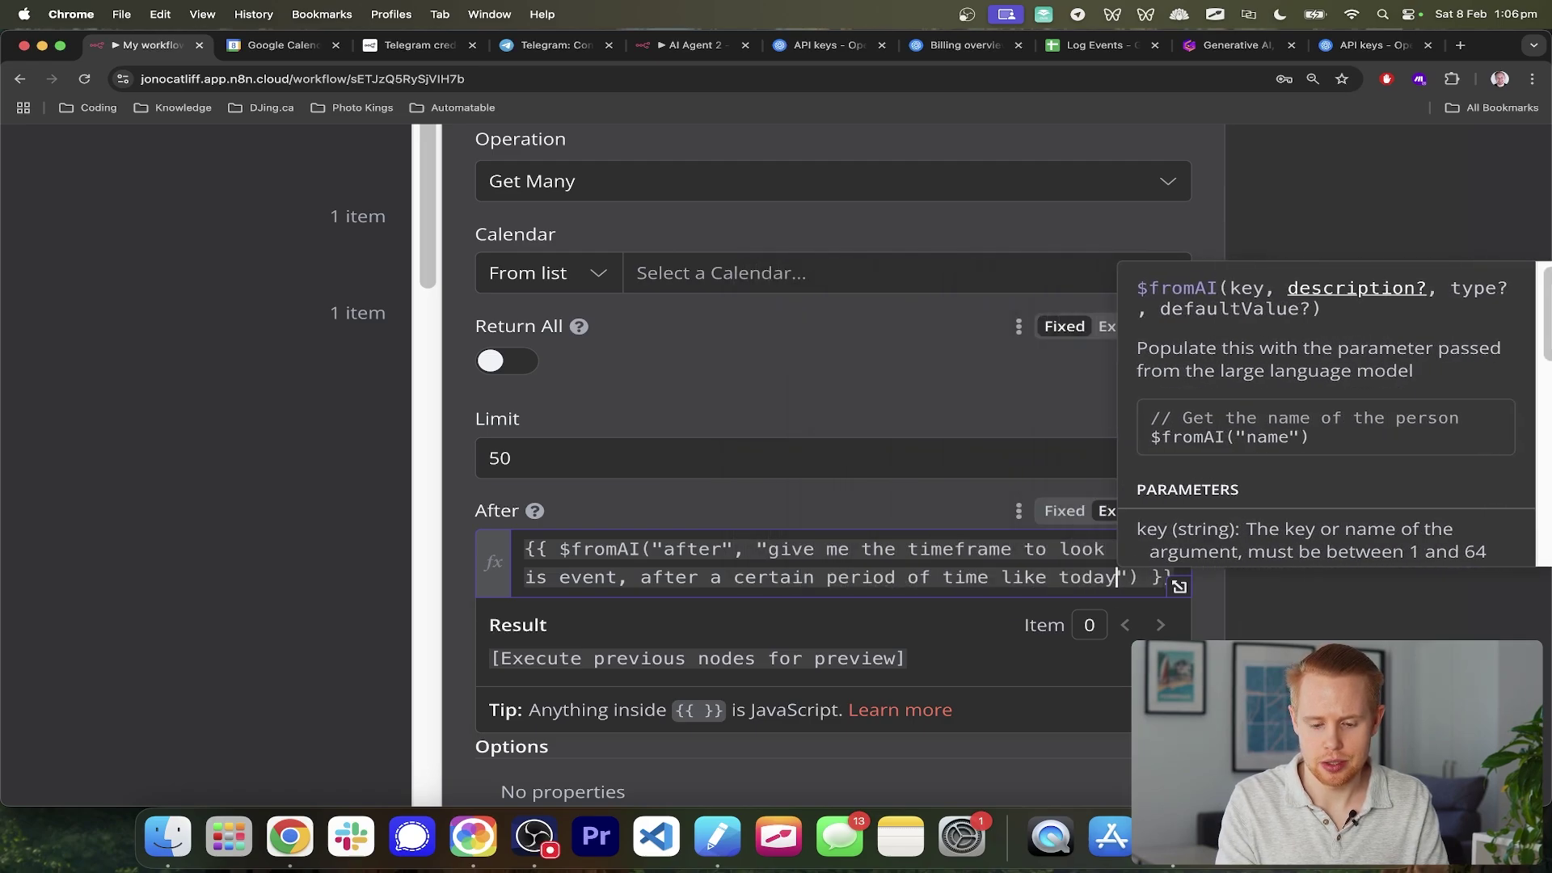
pyautogui.press('super+a')
pyautogui.press('super+c')
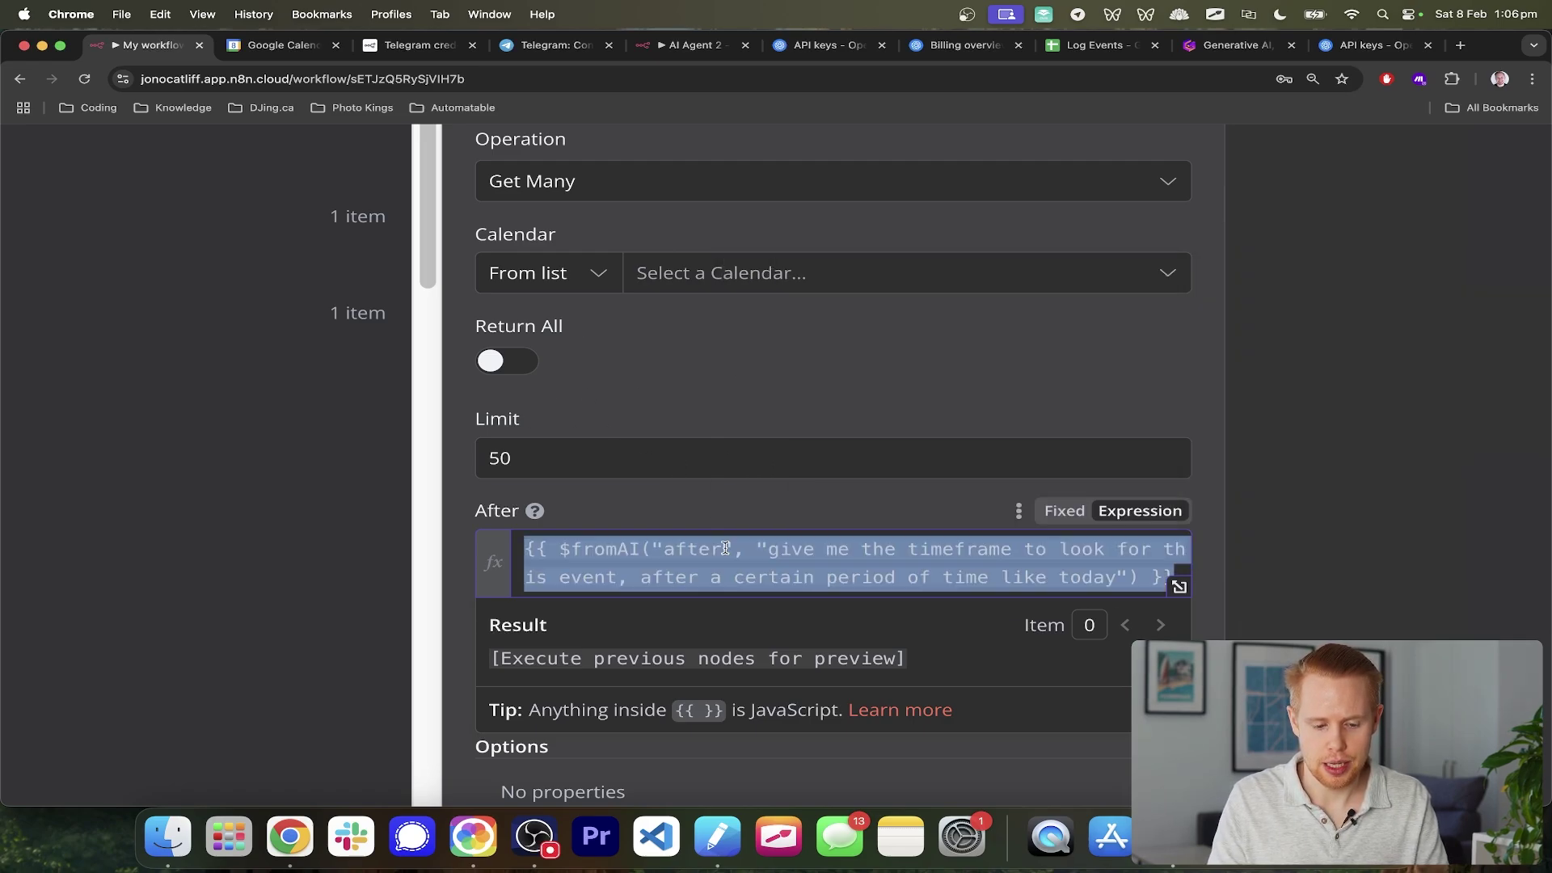
pyautogui.scroll(-4, 695, 511)
pyautogui.click(637, 520)
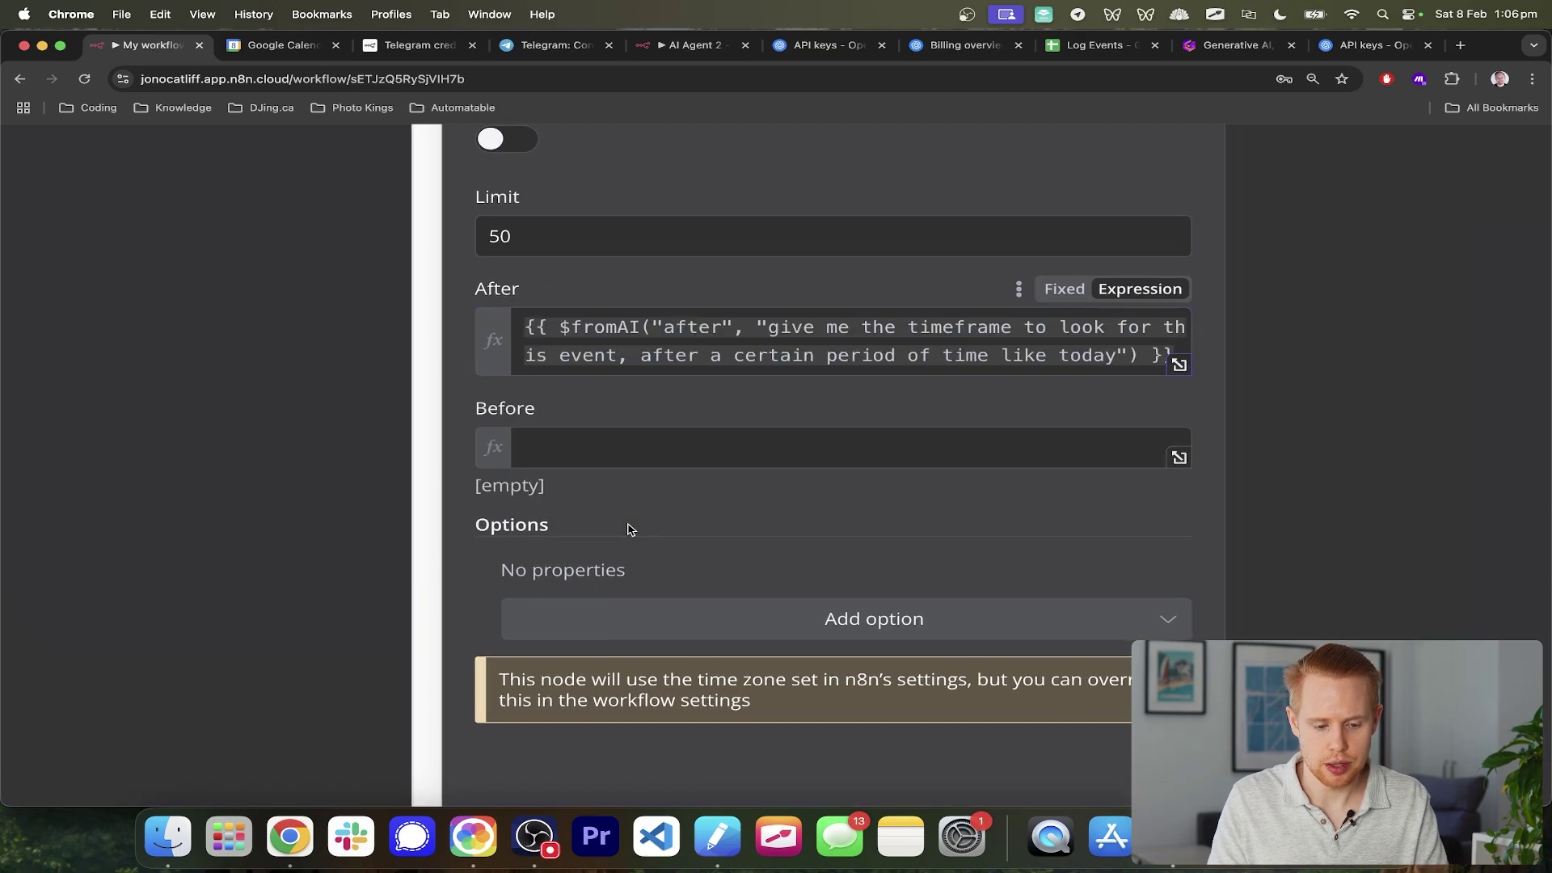
# - Fill Before with the pasted $fromAI expression, renamed to 'before' and described as 'next week'
pyautogui.click(623, 455)
pyautogui.press('super+v')
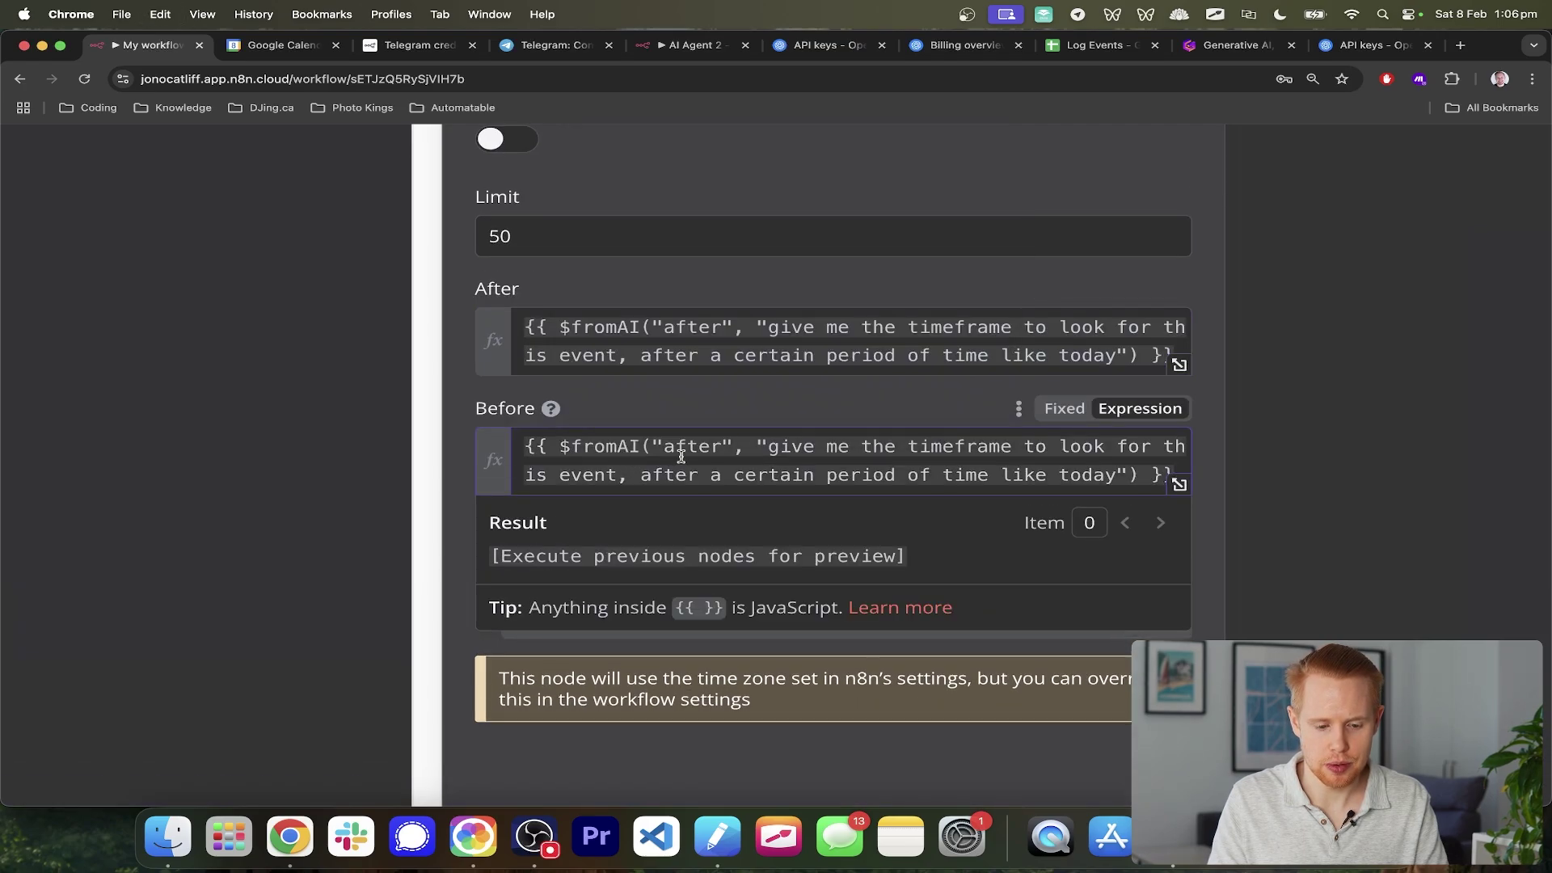
pyautogui.click(722, 446)
pyautogui.press('BackSpace')
pyautogui.press('BackSpace')
pyautogui.press('BackSpace')
pyautogui.press('BackSpace')
pyautogui.press('BackSpace')
pyautogui.write('before')
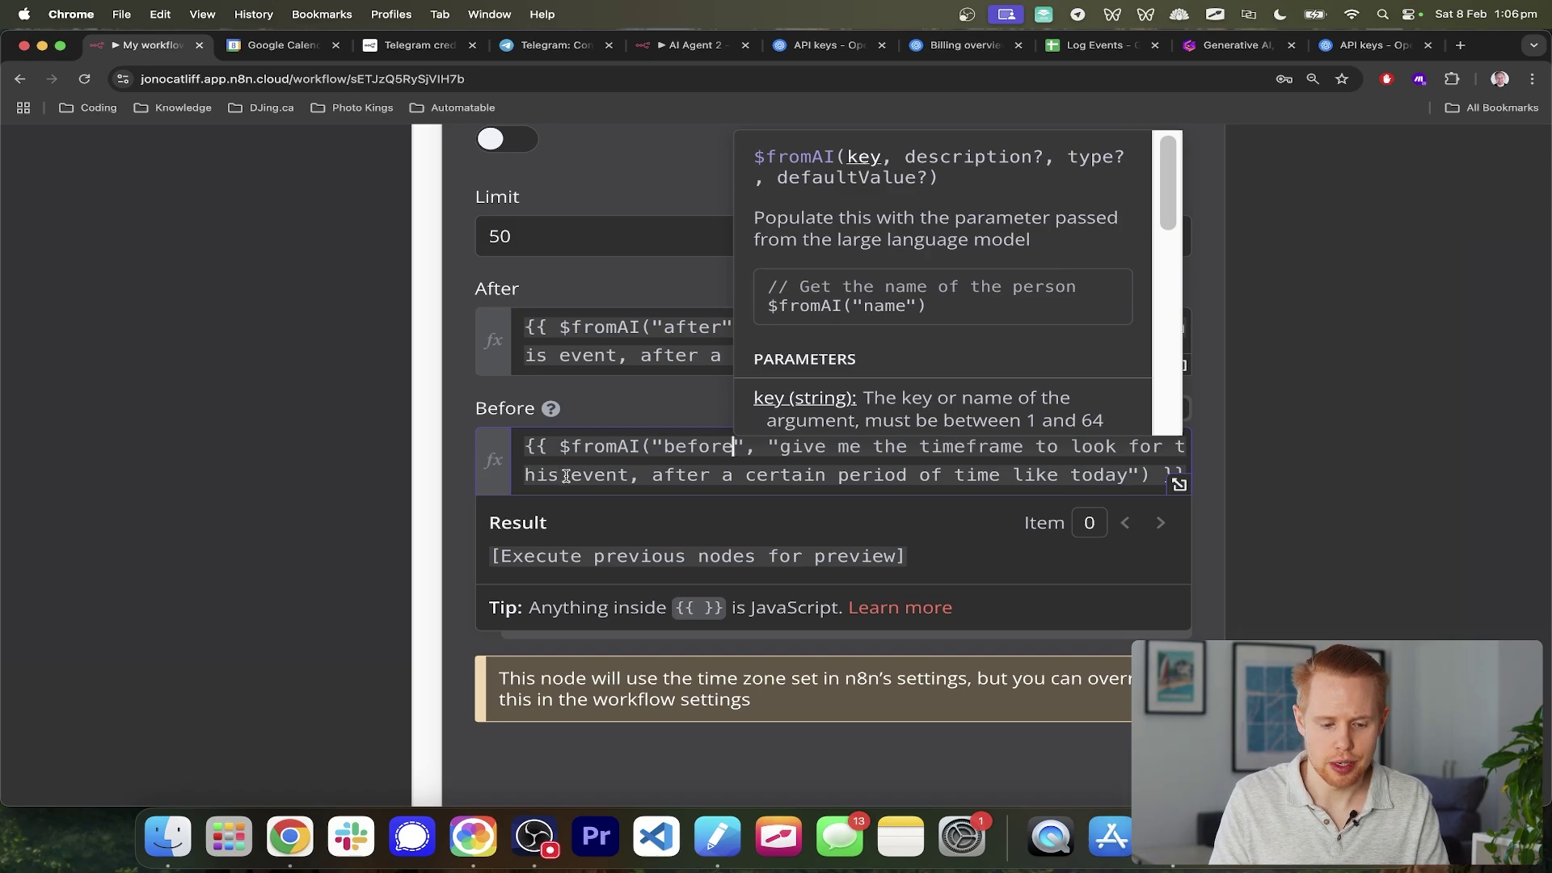
pyautogui.doubleClick(677, 475)
pyautogui.write('before')
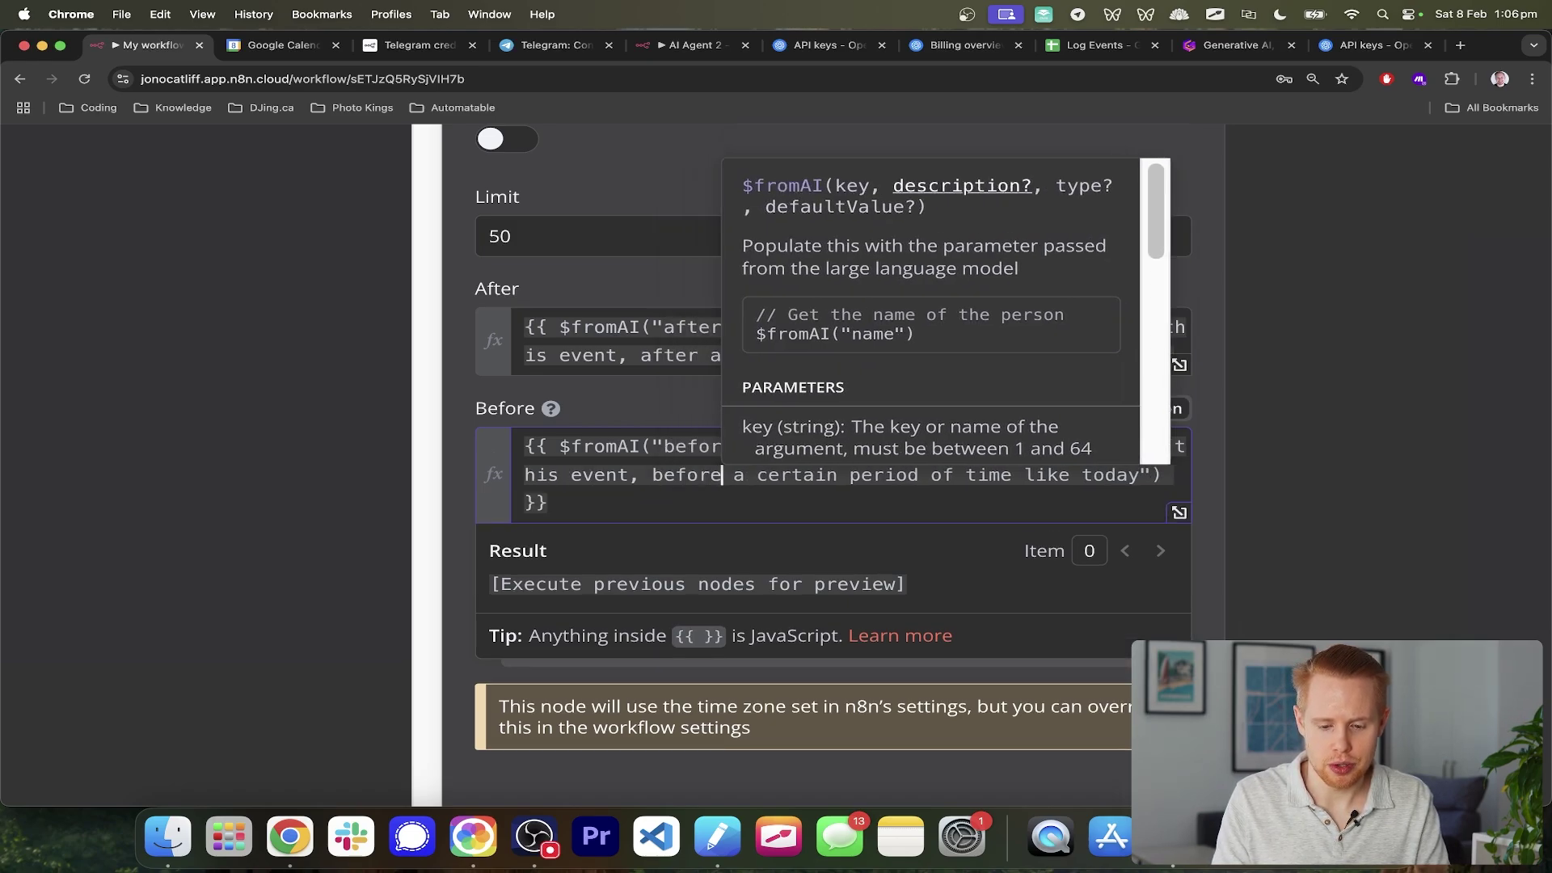
pyautogui.doubleClick(1110, 474)
pyautogui.write('next week')
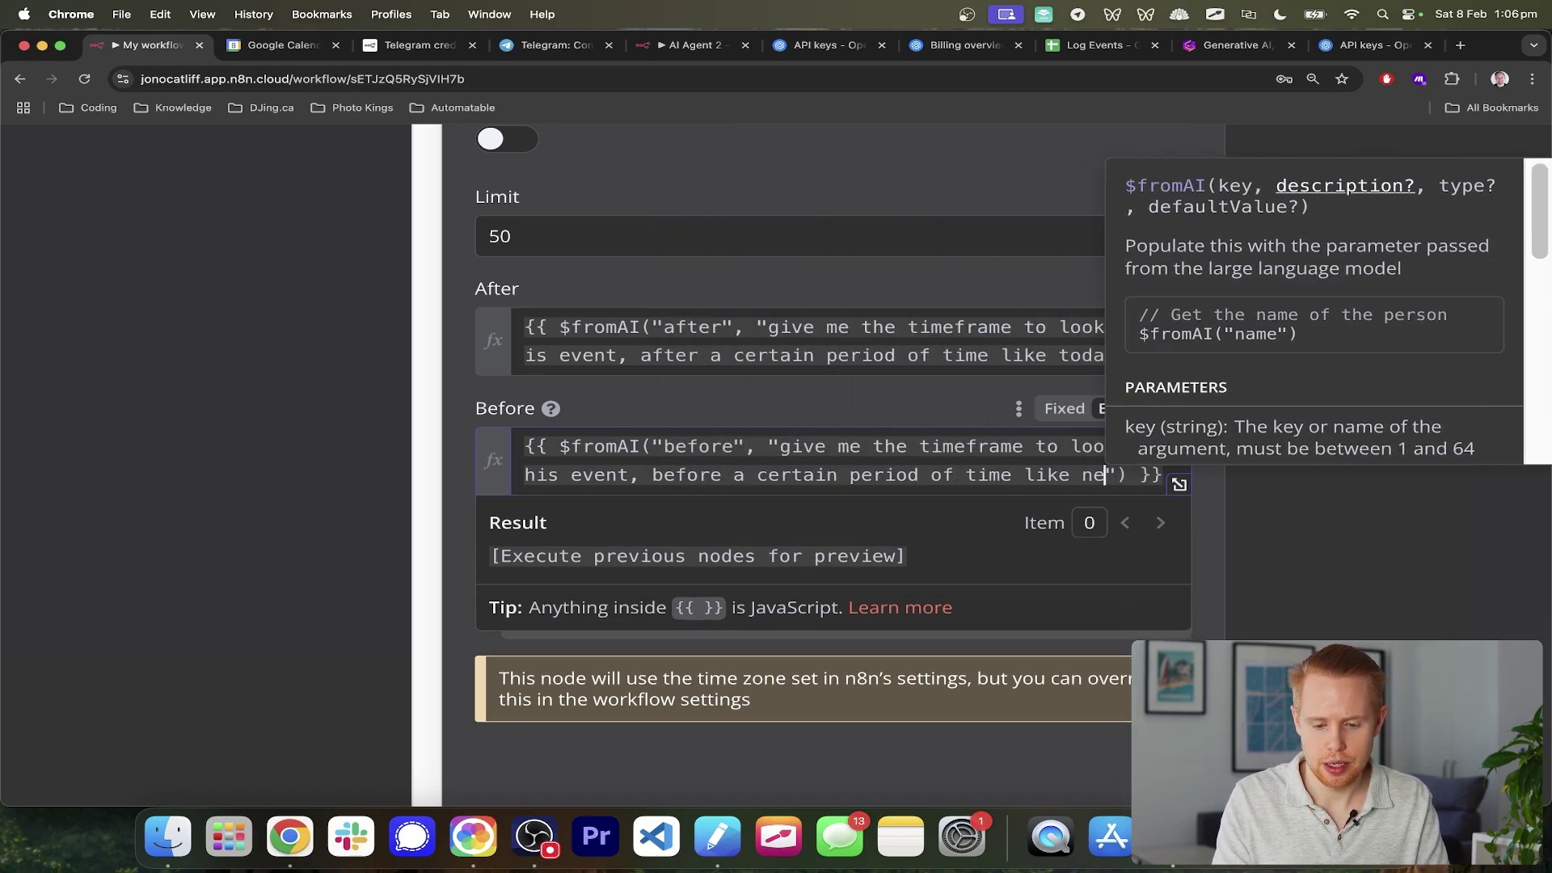
pyautogui.click(700, 552)
pyautogui.press('super+0')
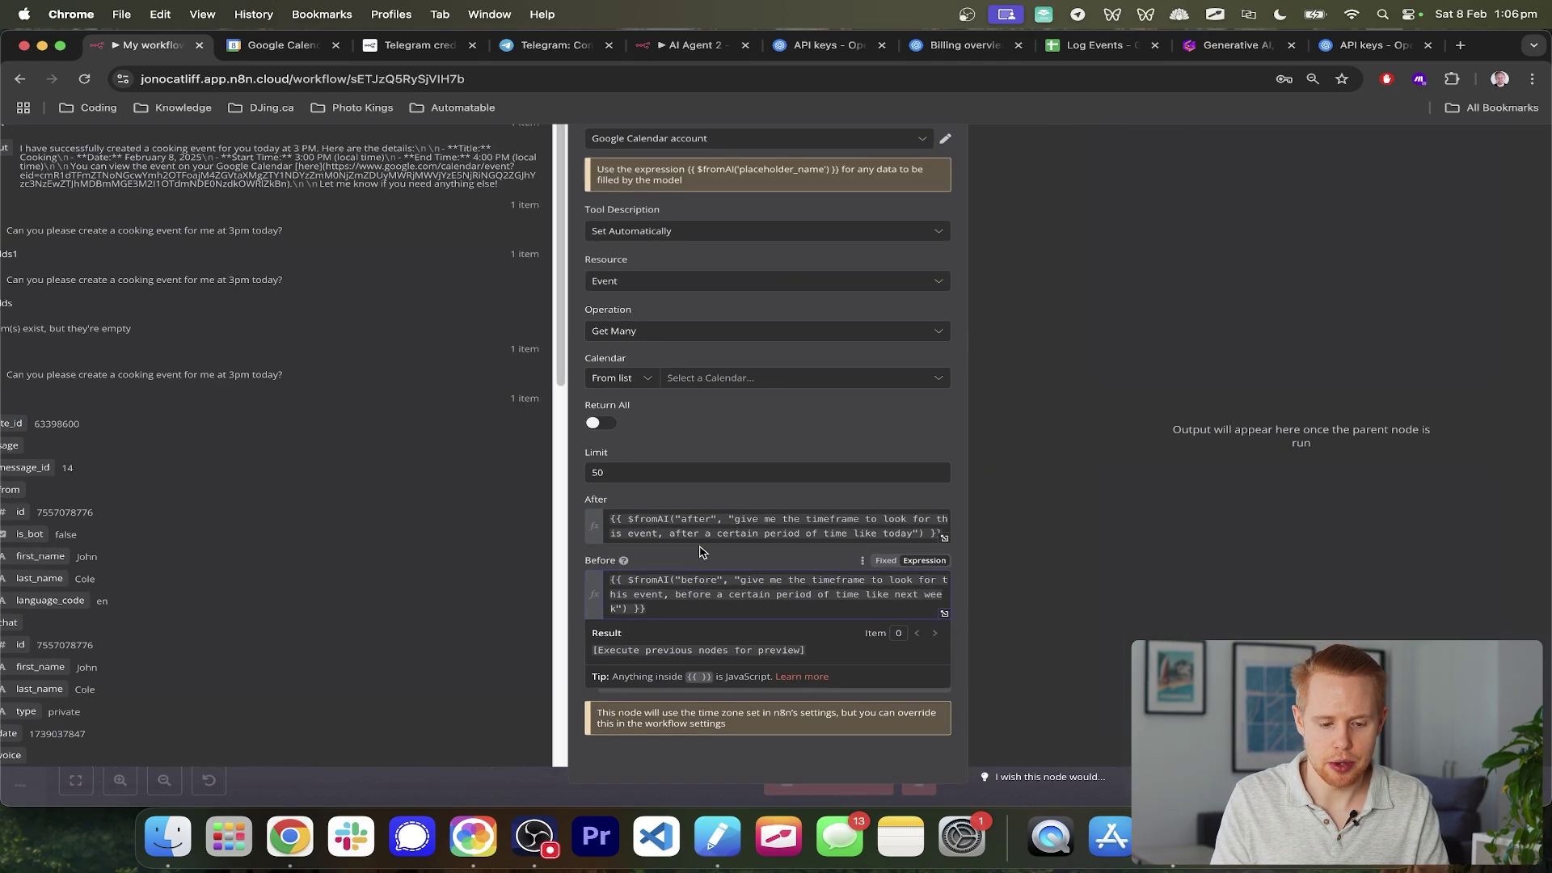
# - Cap results at 10, pick the AI Agent calendar, and close the Google Calendar1 node
pyautogui.scroll(5, 726, 500)
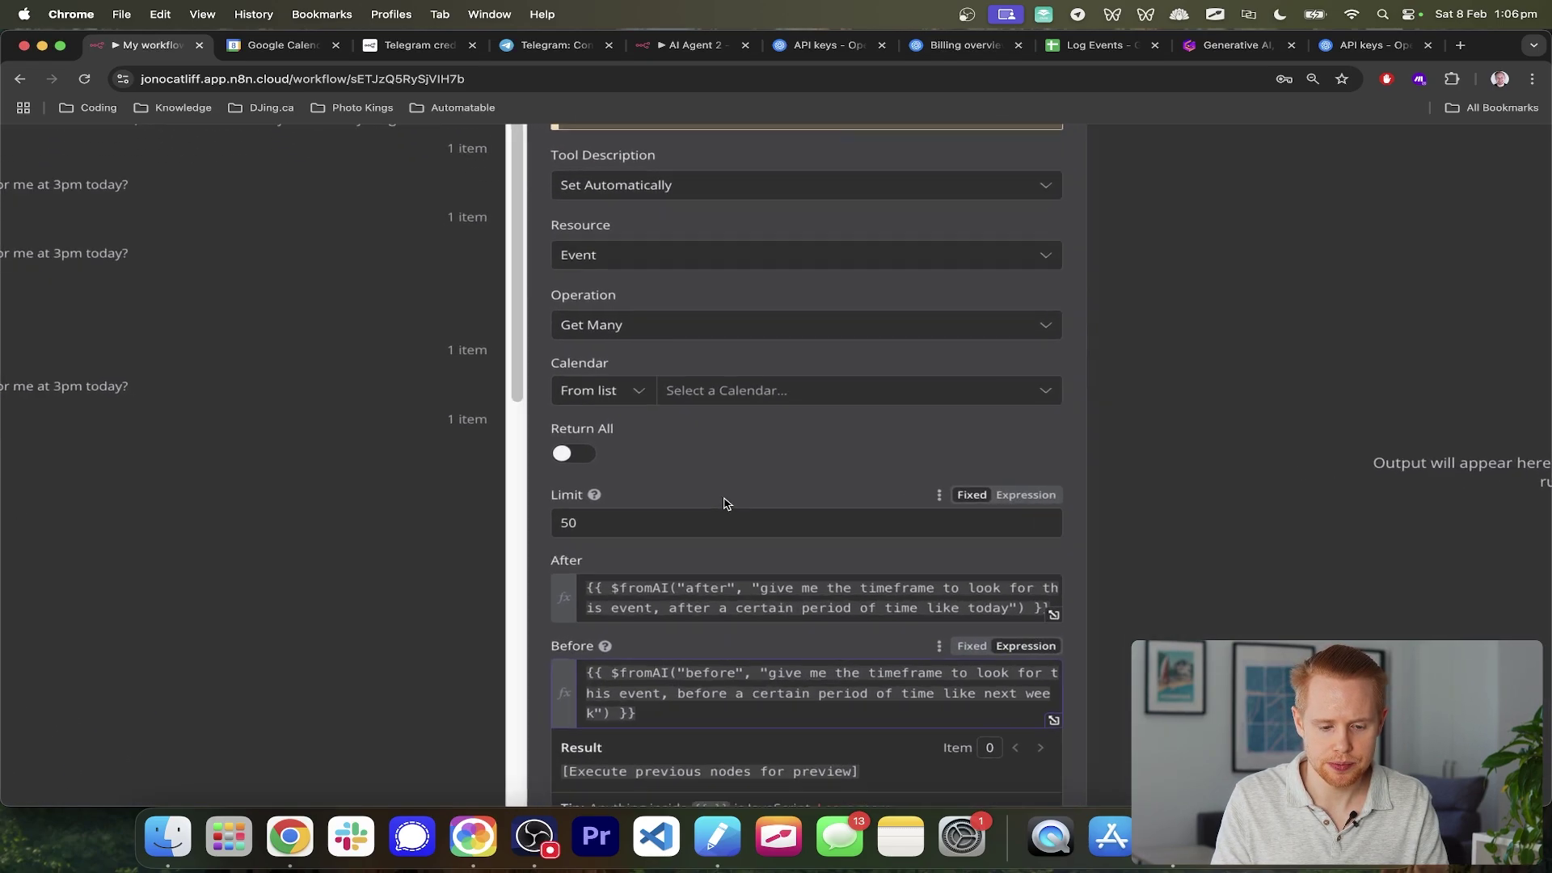
pyautogui.click(595, 537)
pyautogui.doubleClick(595, 537)
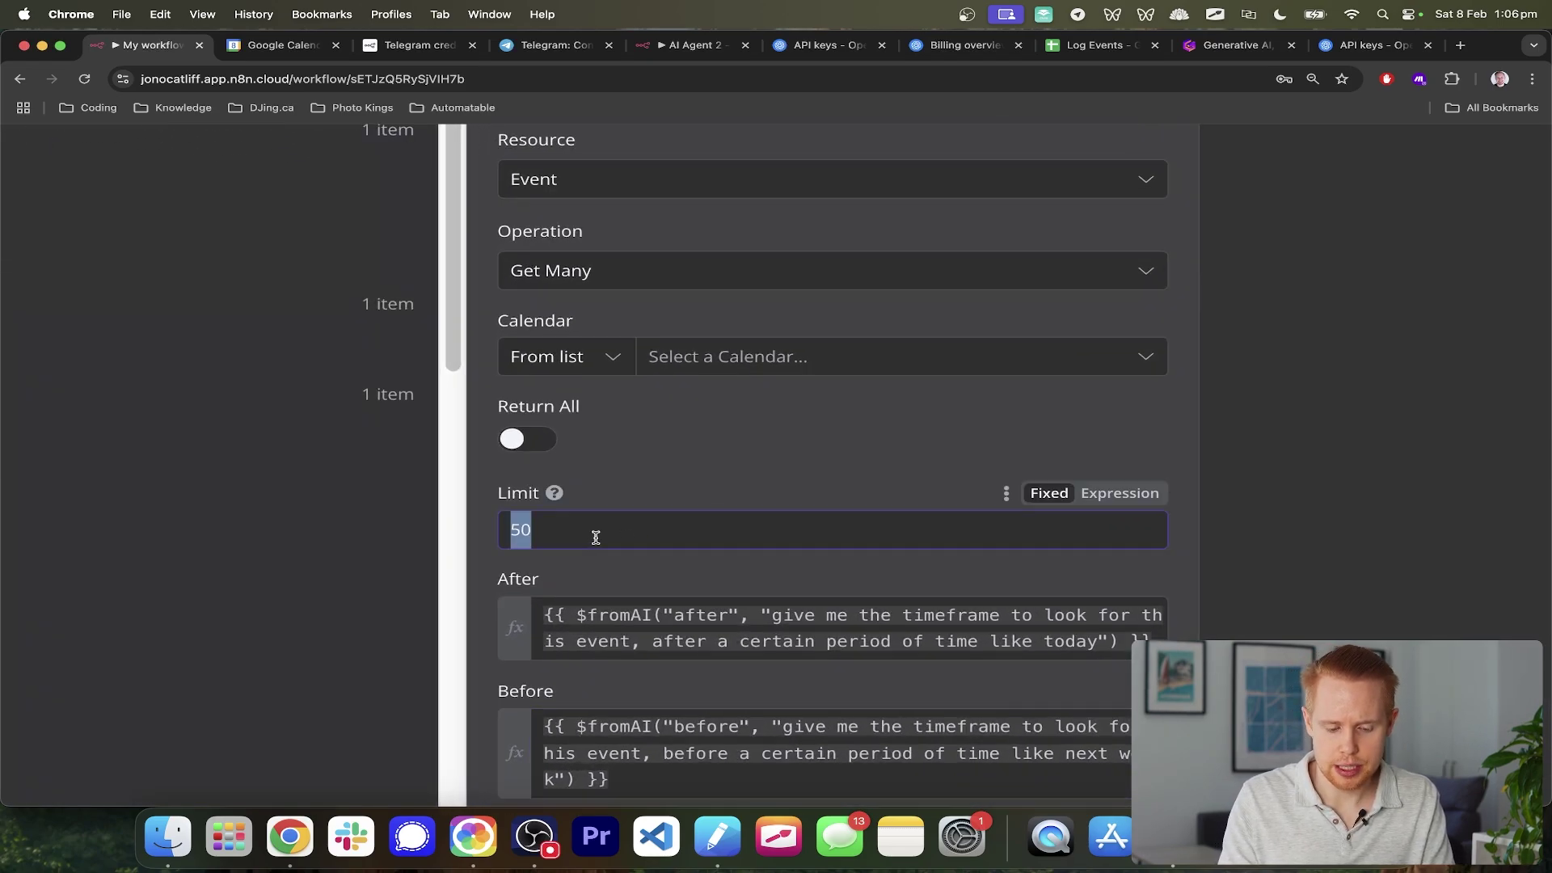
pyautogui.write('10')
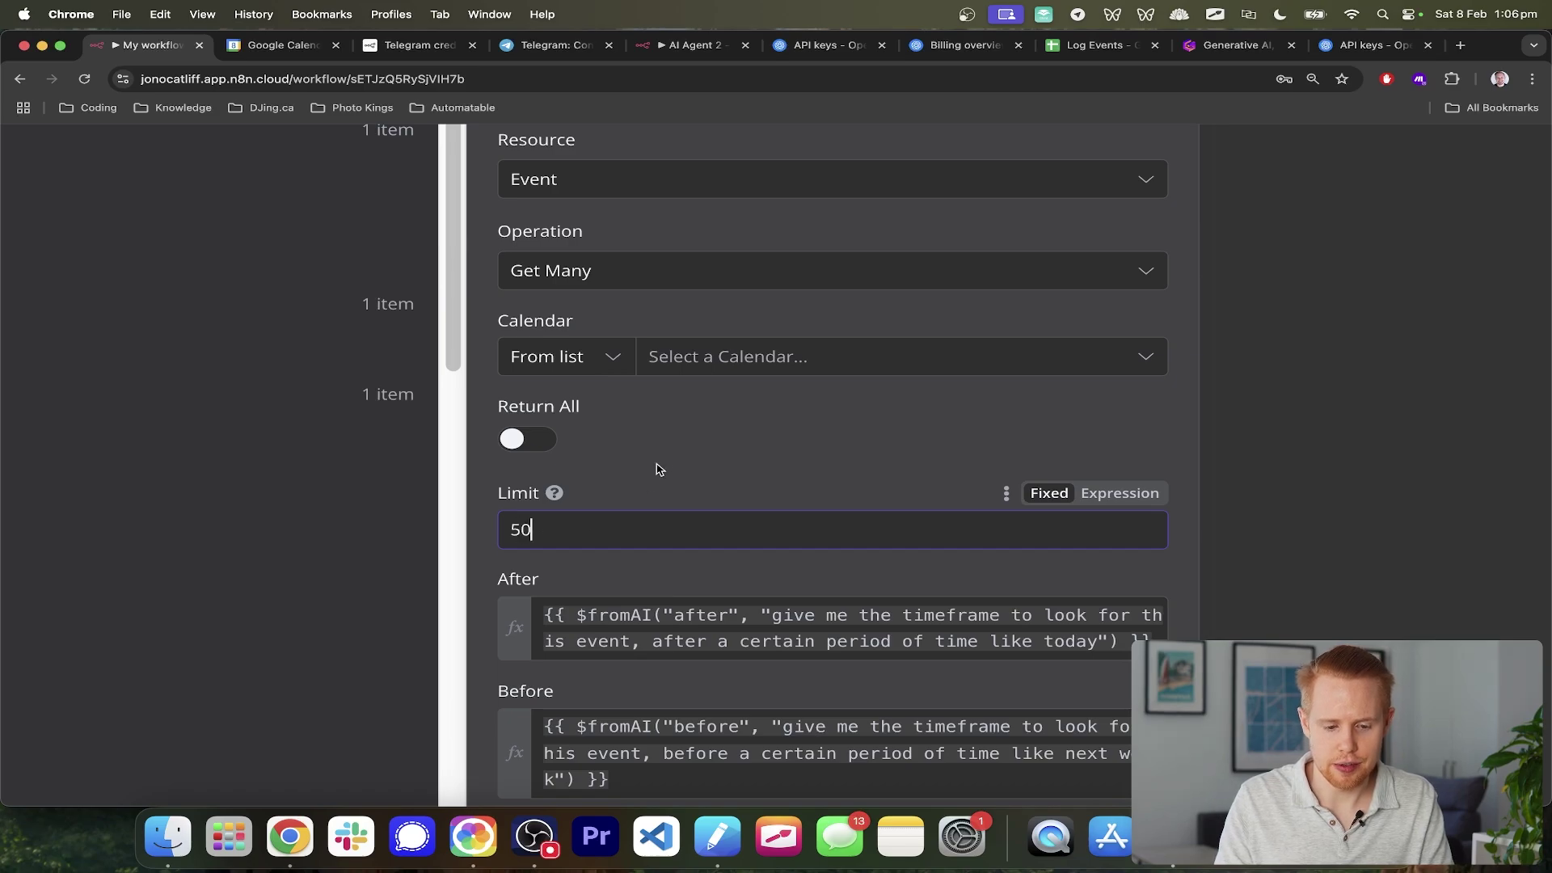
pyautogui.click(719, 357)
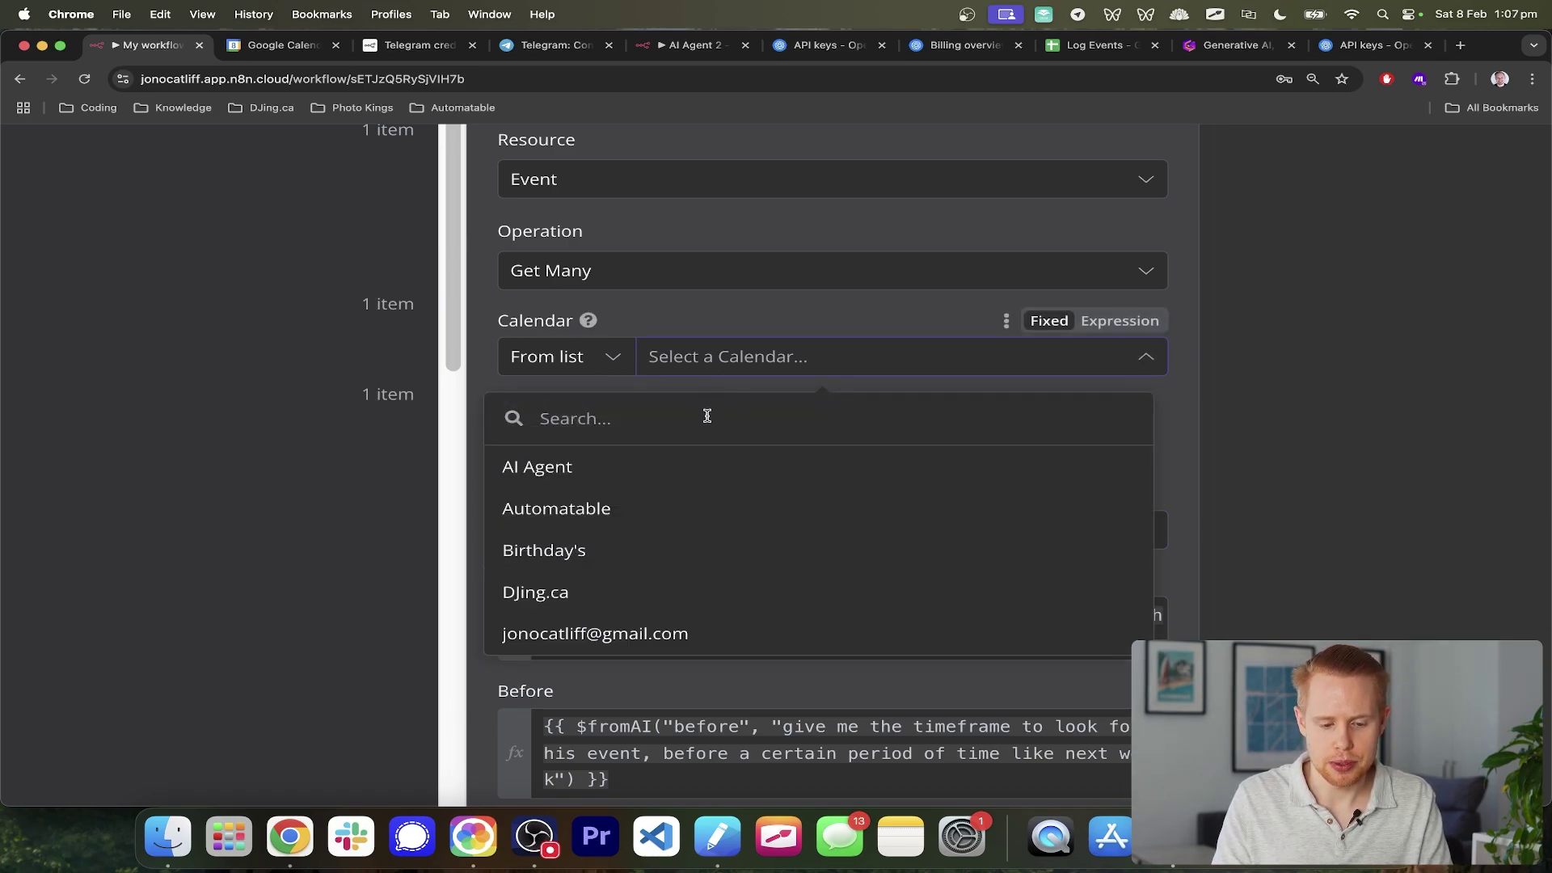
pyautogui.click(633, 476)
pyautogui.scroll(-5, 863, 488)
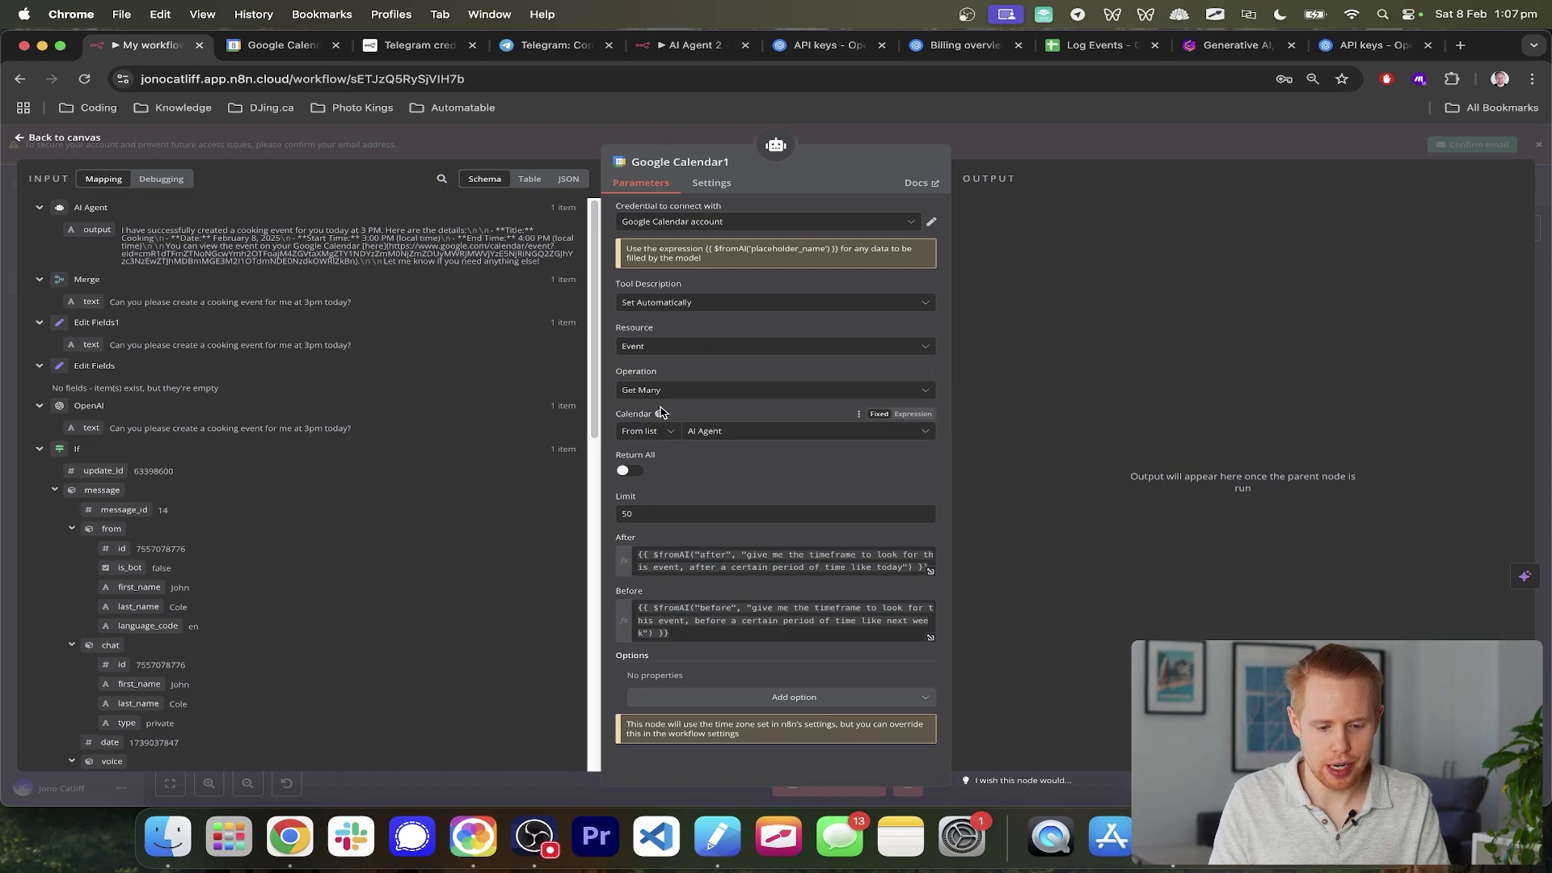
pyautogui.click(1536, 365)
# - Save the workflow and add an 'Instructions' heading with item '1.' to the AI Agent system message
pyautogui.press('super+s')
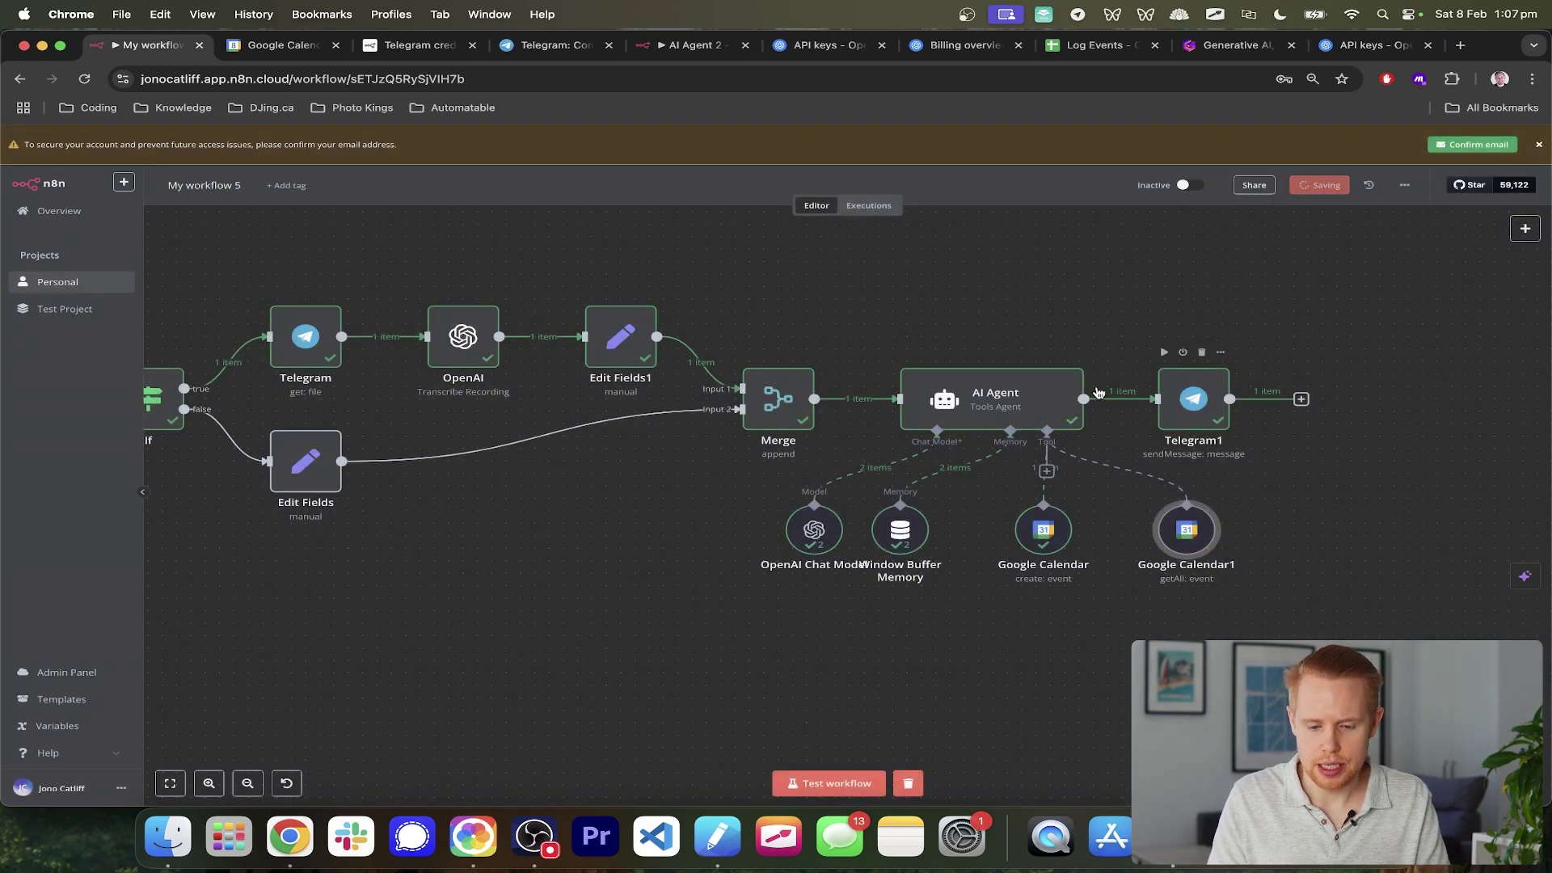
pyautogui.doubleClick(969, 405)
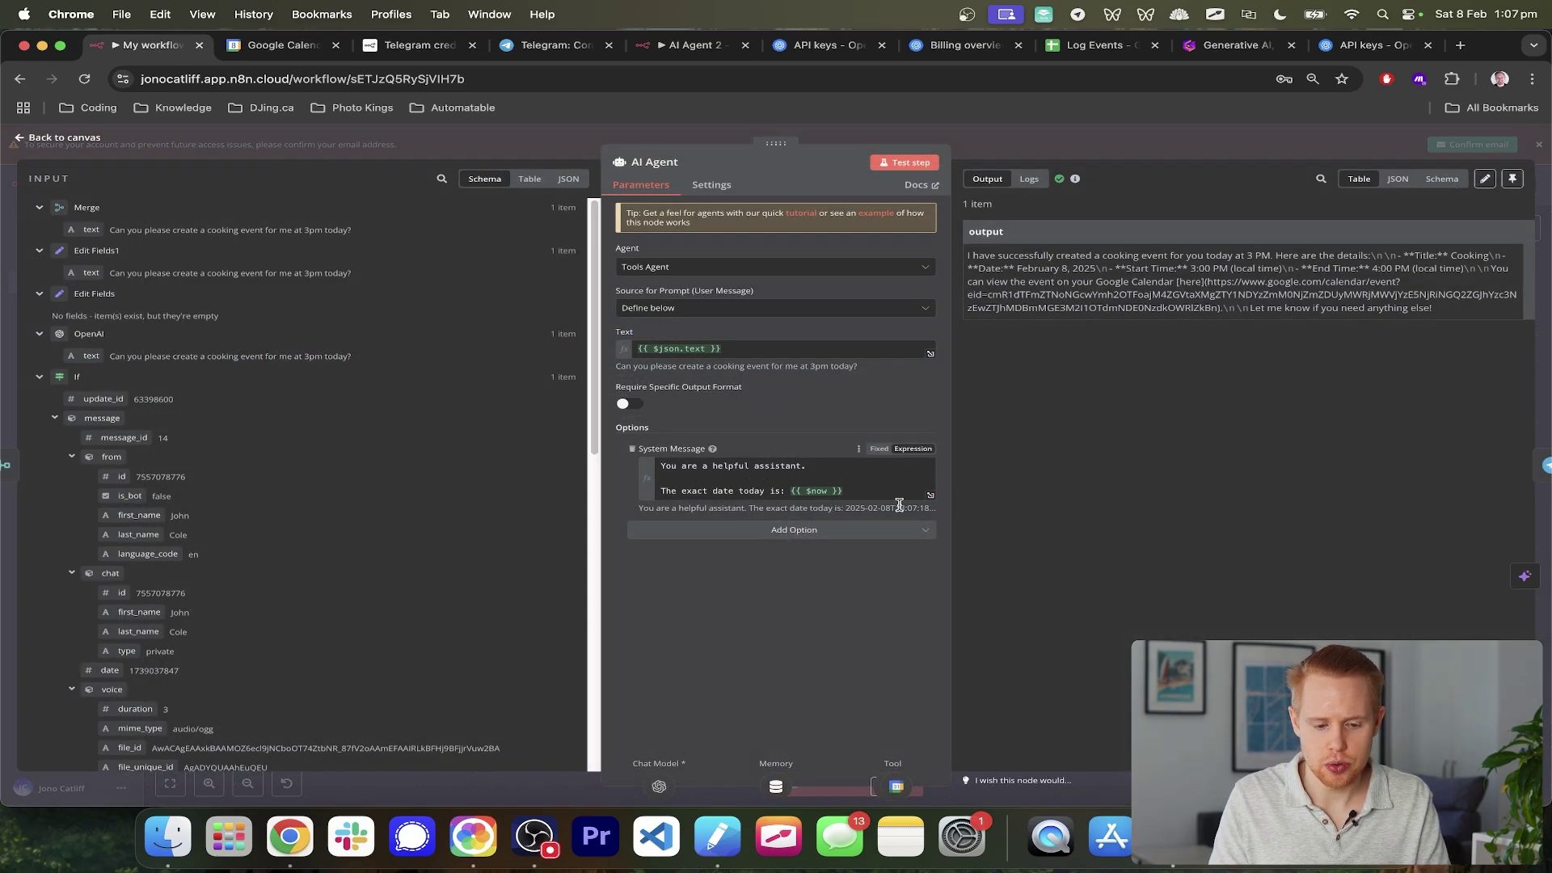
pyautogui.click(856, 492)
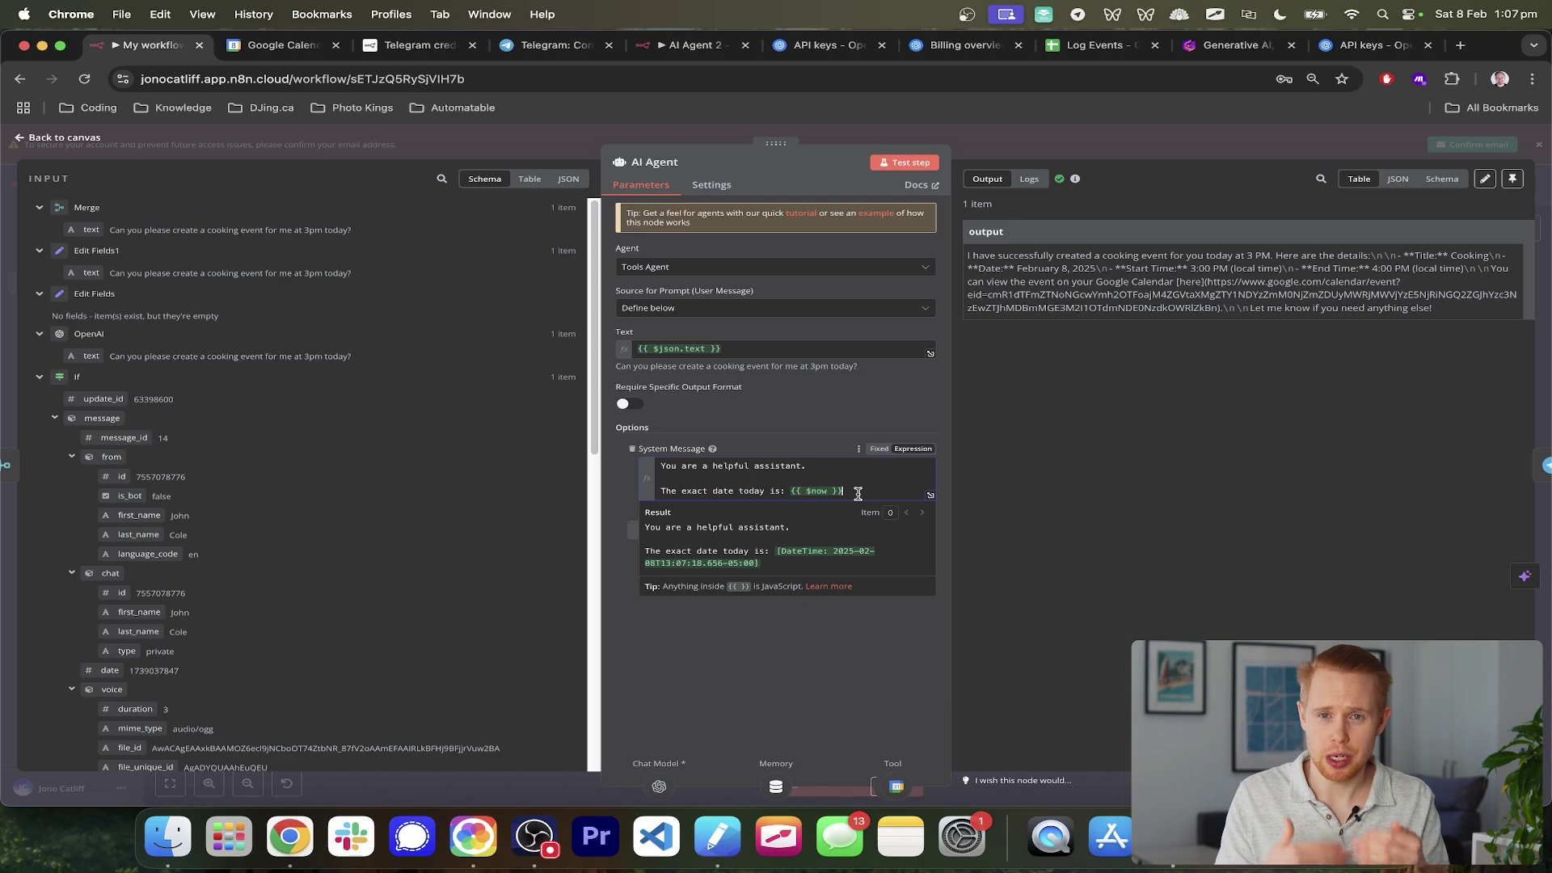
pyautogui.press('Return')
pyautogui.press('Return')
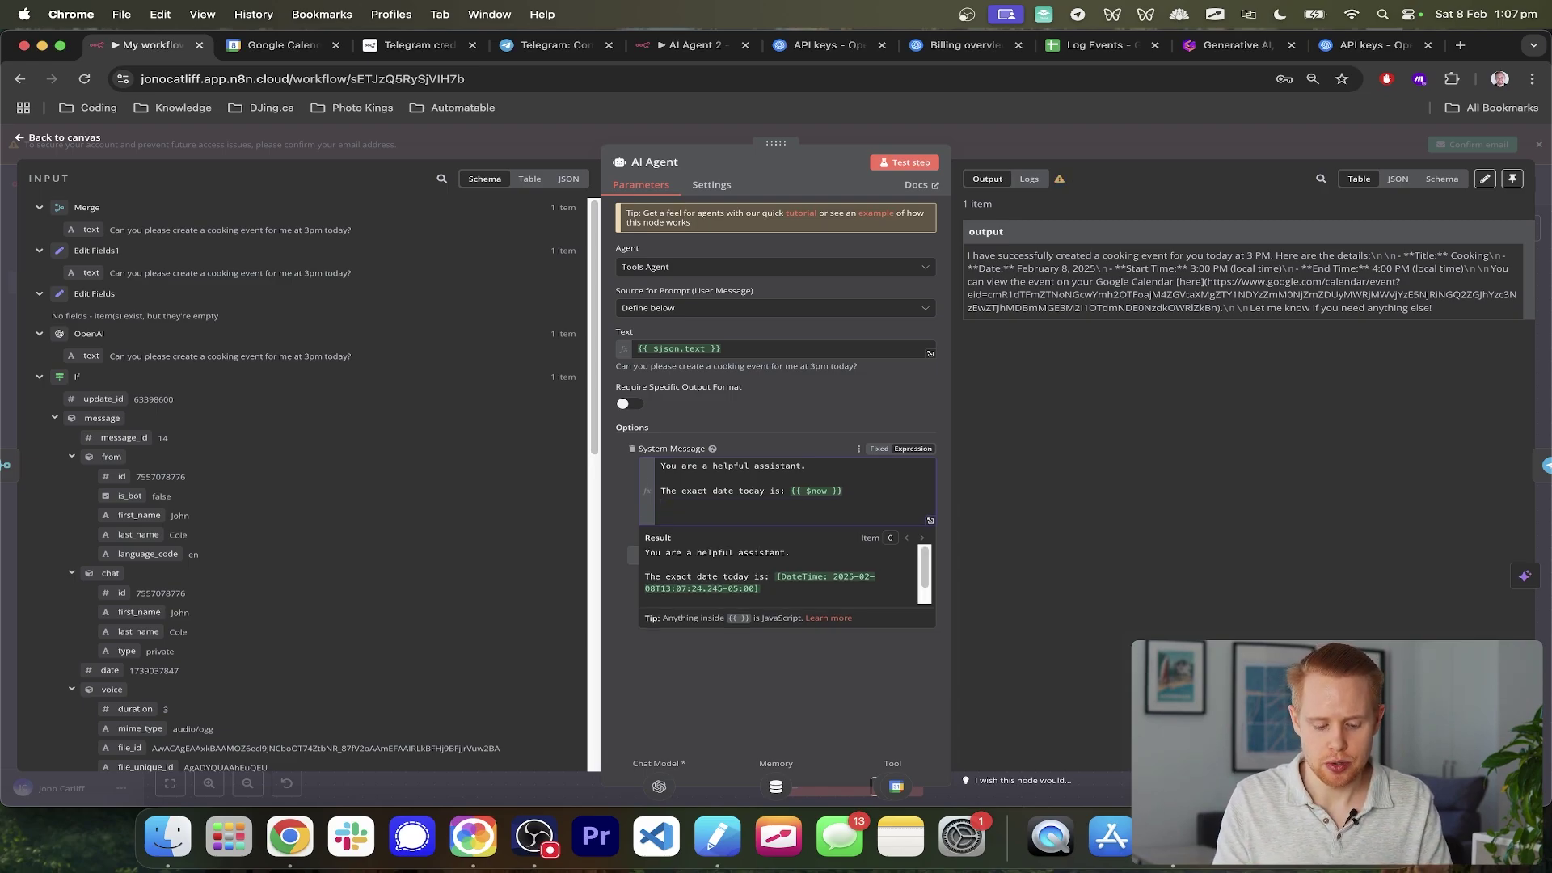
pyautogui.write('Instructions')
pyautogui.press('Return')
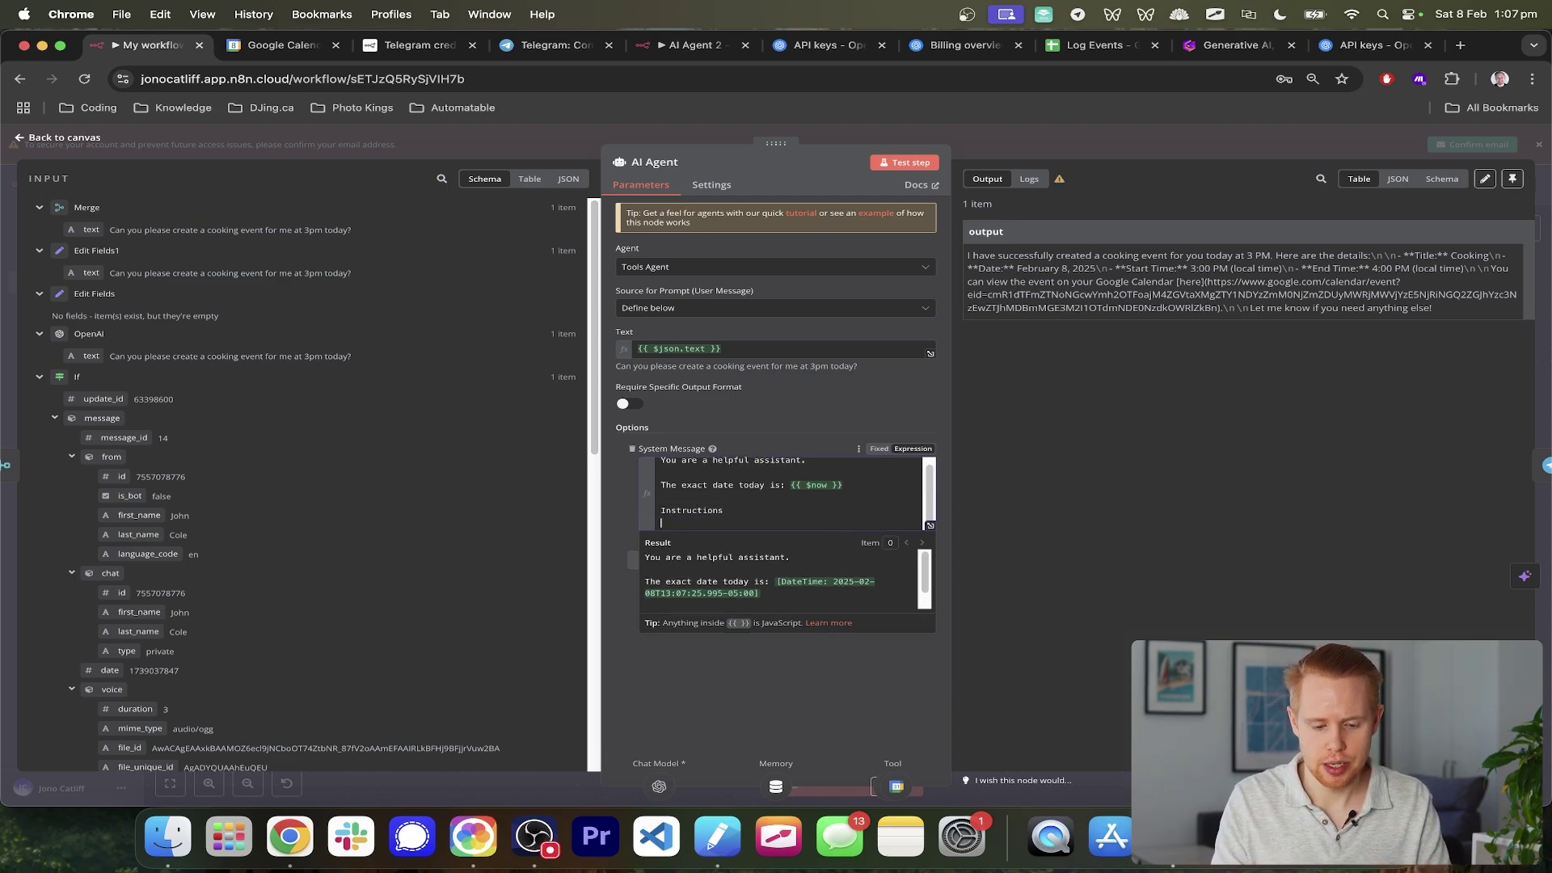
pyautogui.write('1.')
# - Complete item 1: 'Always look for the availability on my calendar before booking an appointment.'
pyautogui.click(931, 525)
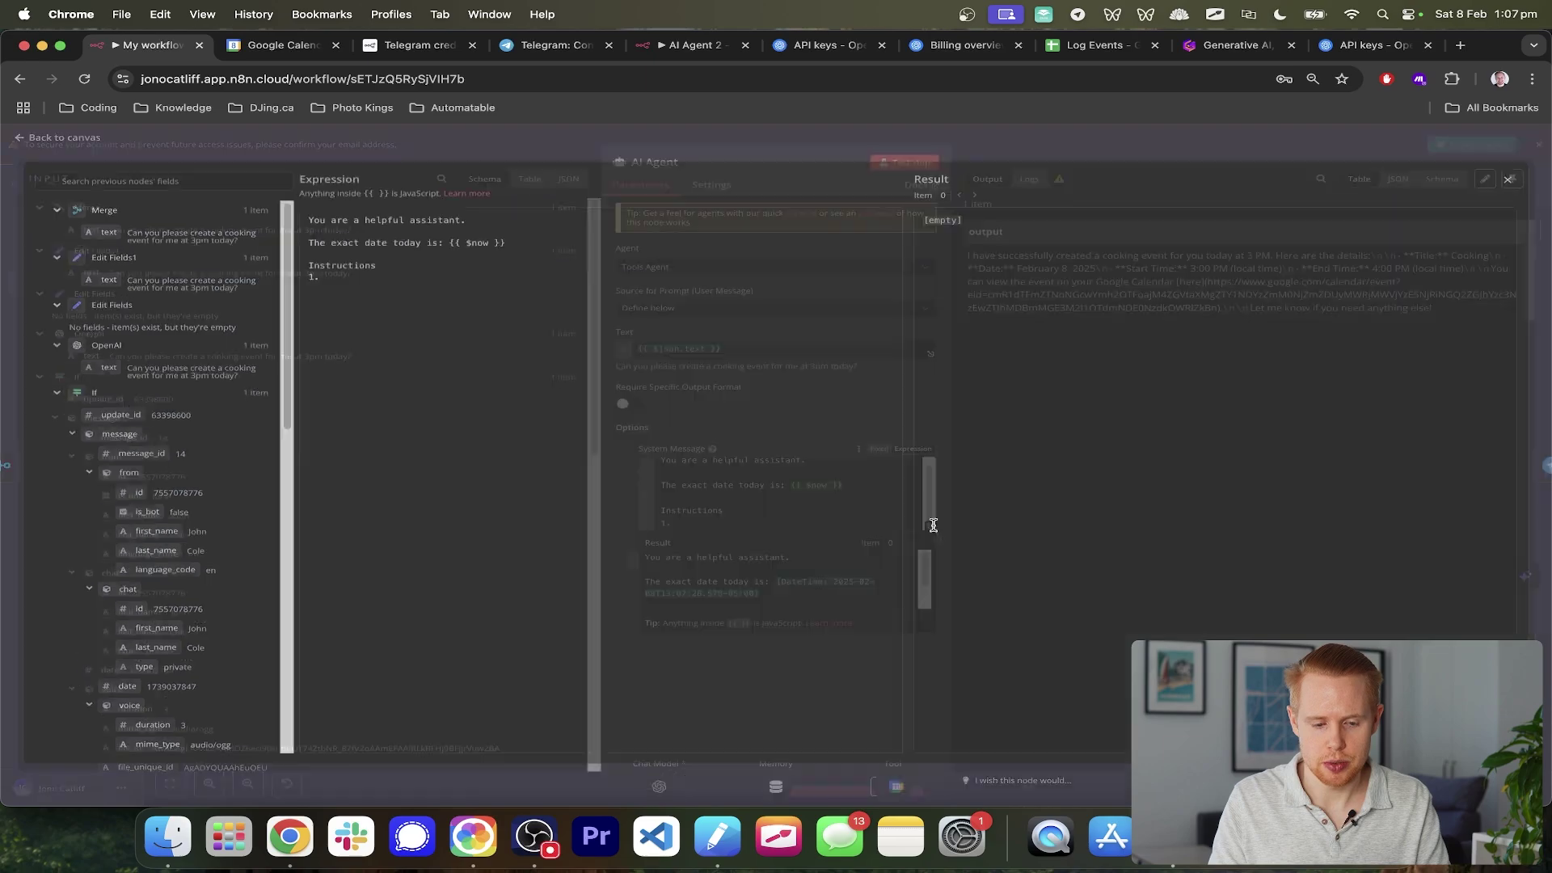
pyautogui.scroll(5, 320, 275)
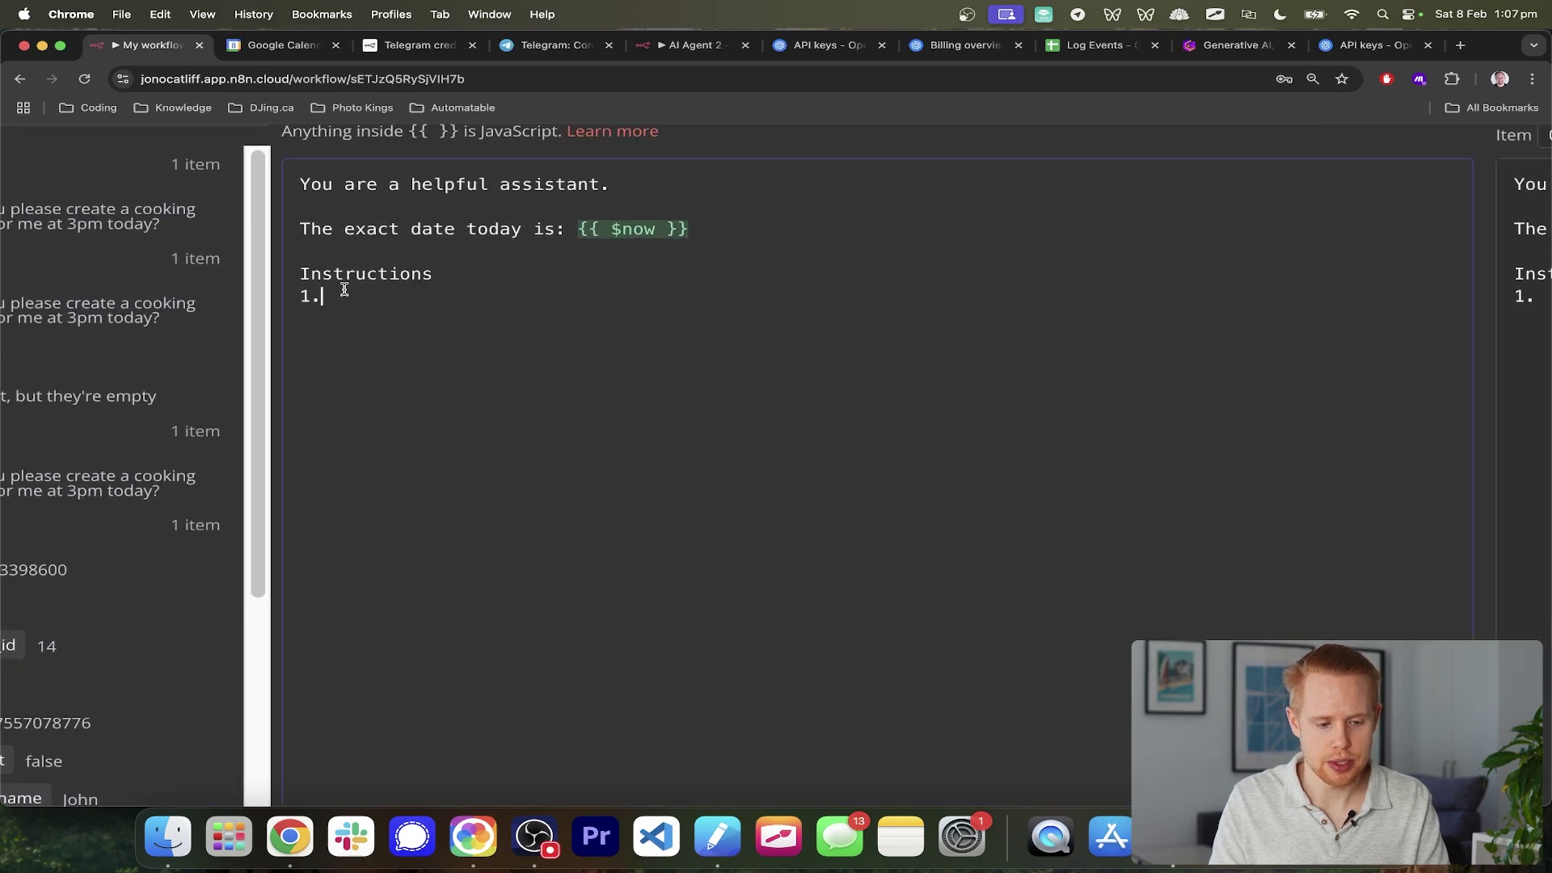
pyautogui.write('A')
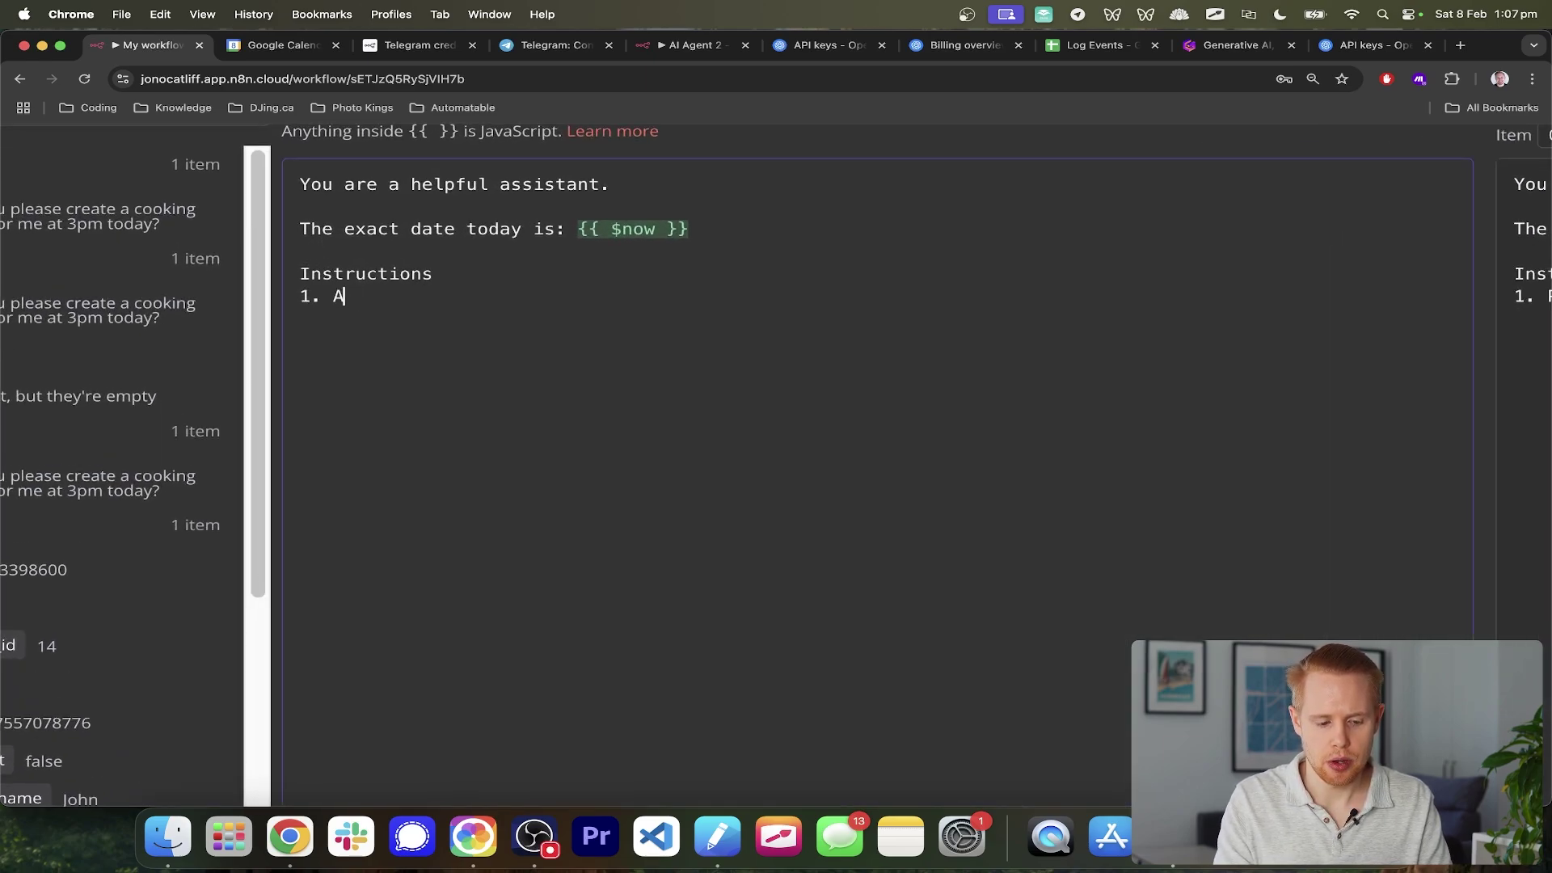
pyautogui.write('lways look for')
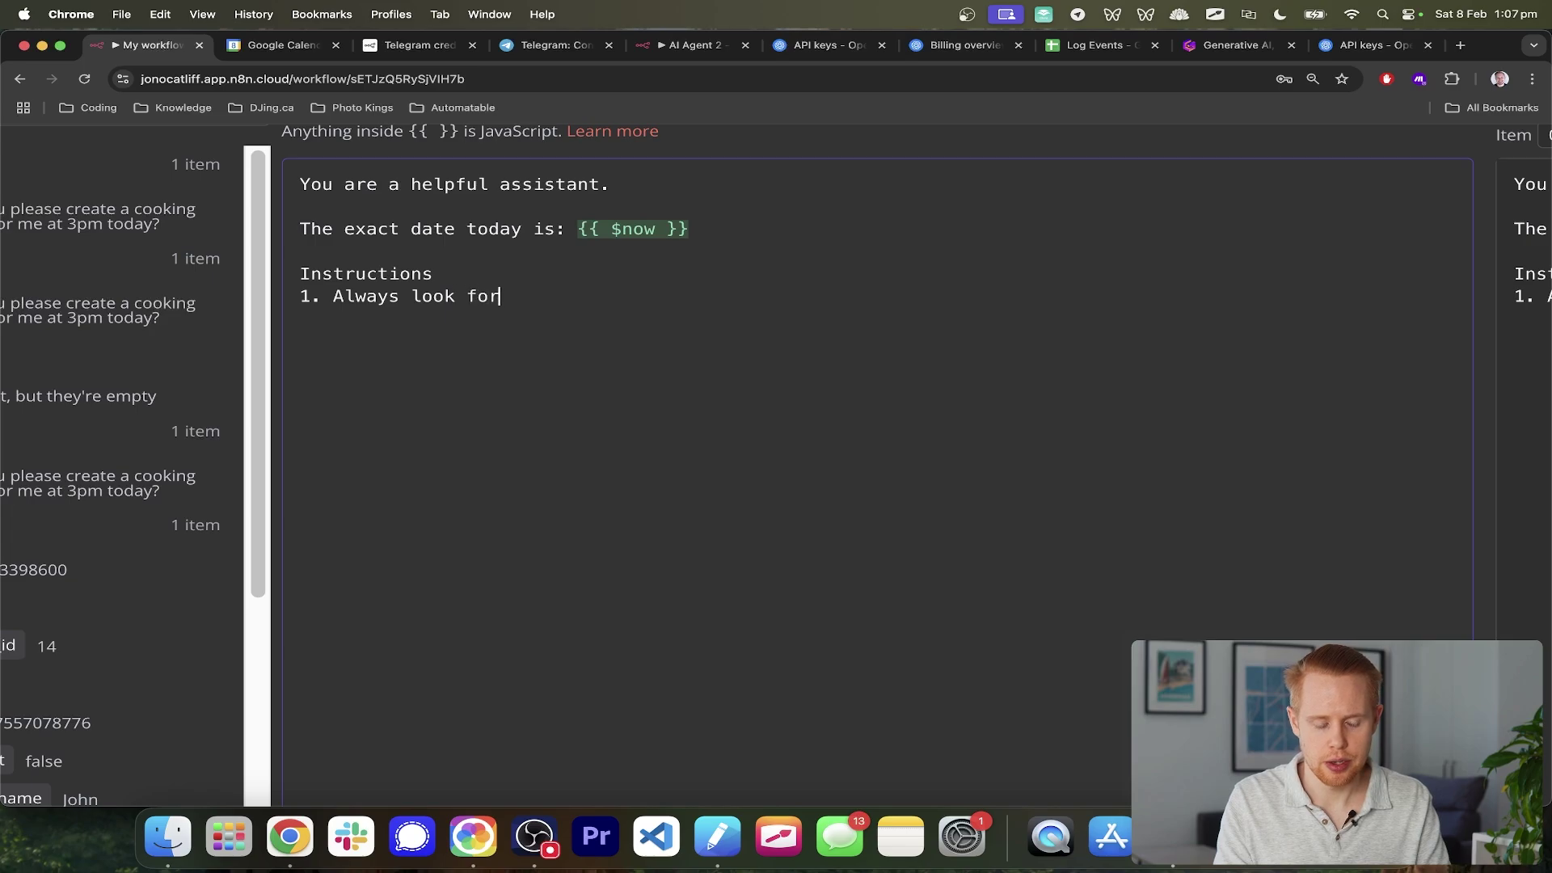
pyautogui.write(' the av')
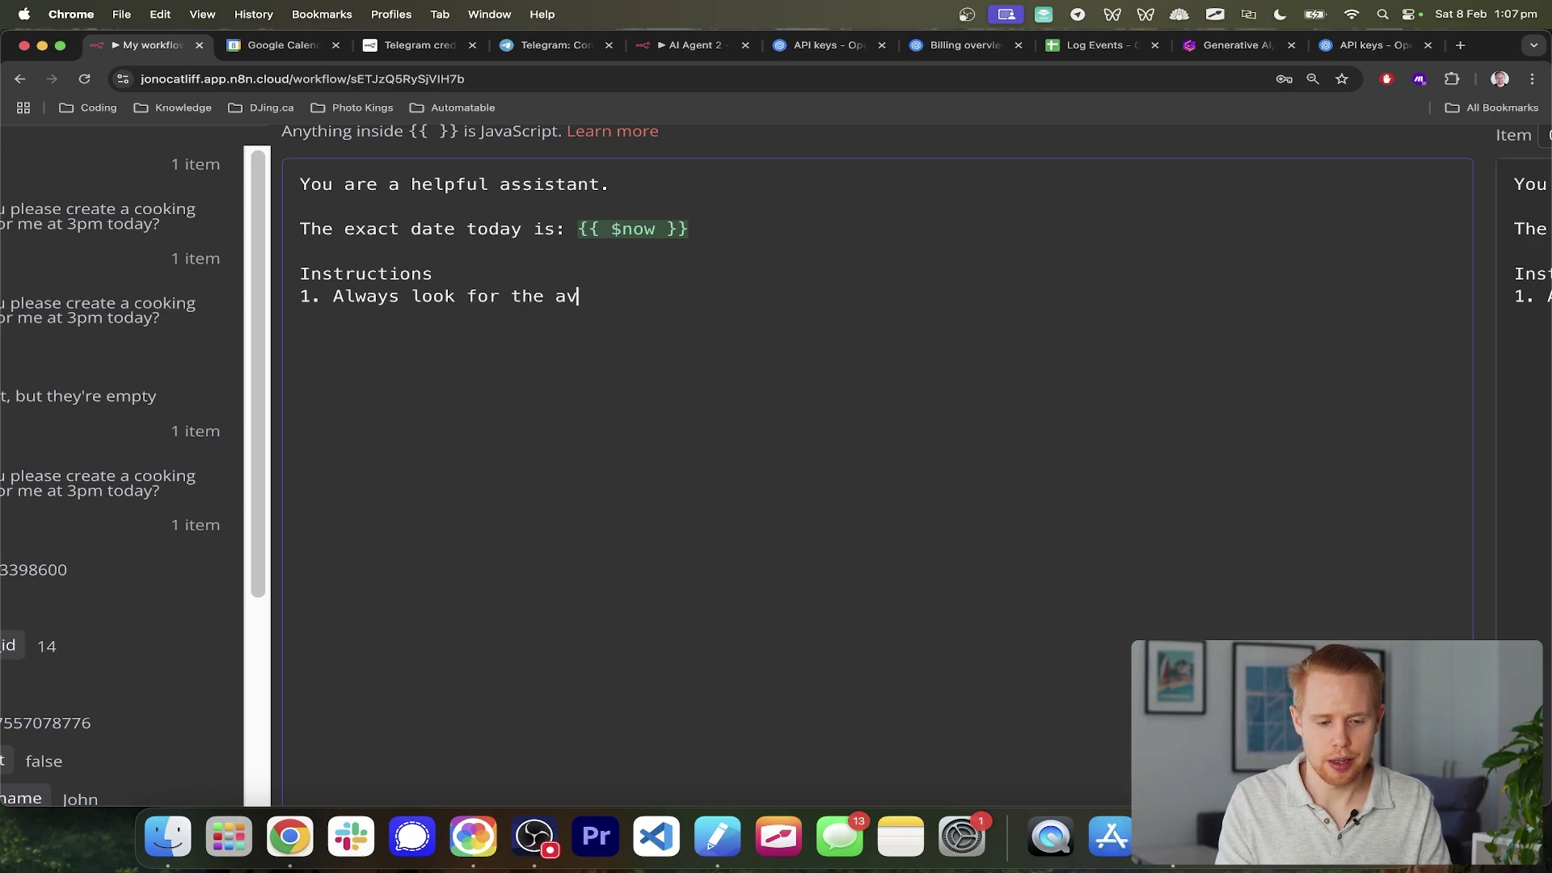
pyautogui.write('ailability ')
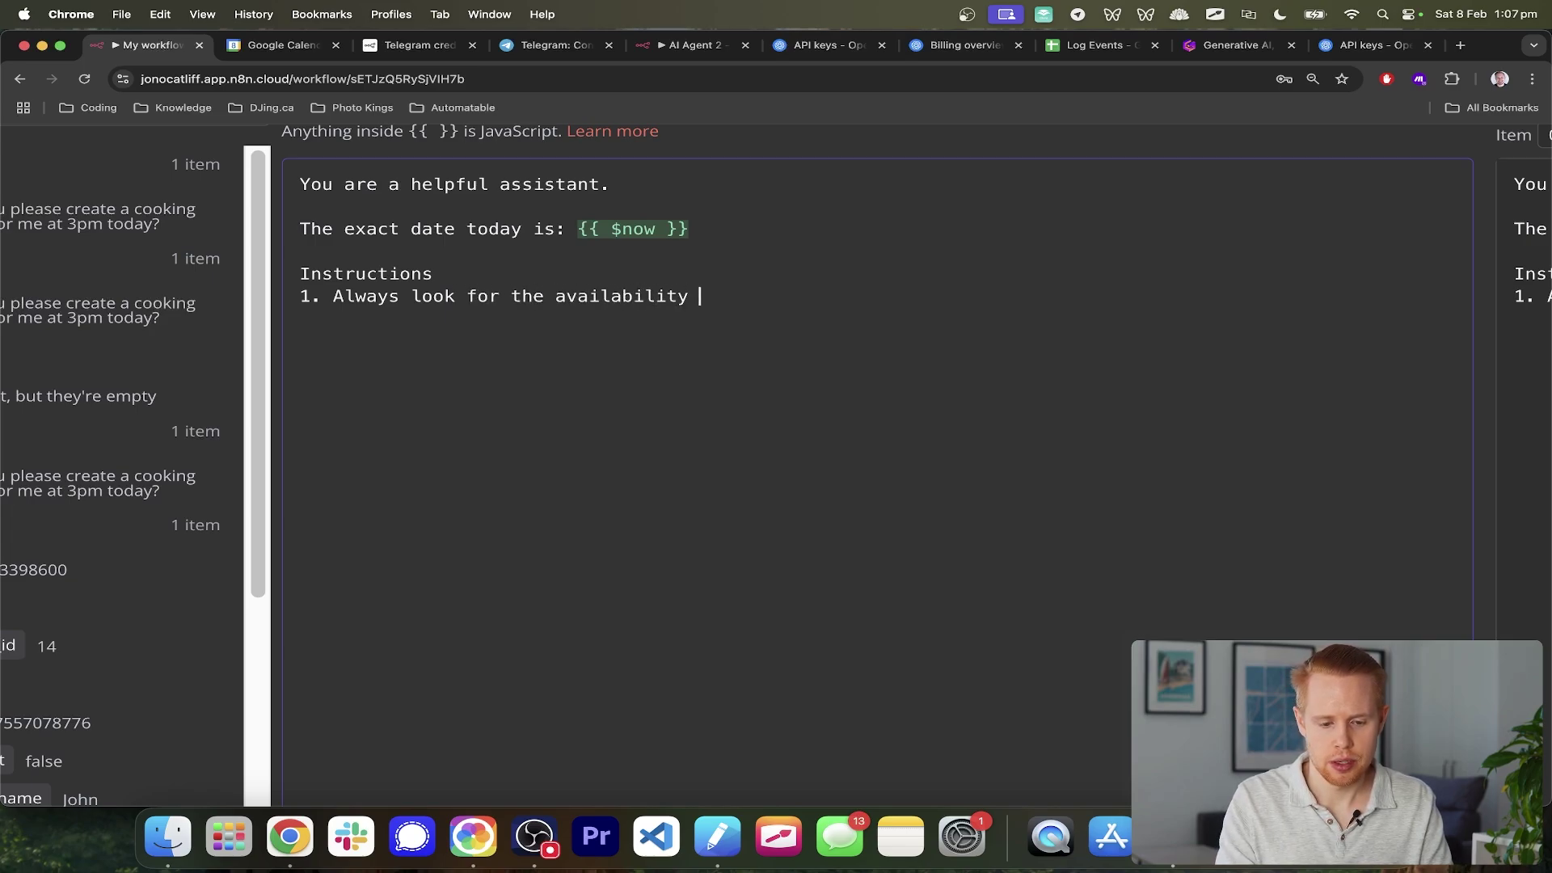
pyautogui.write('on my calendar before')
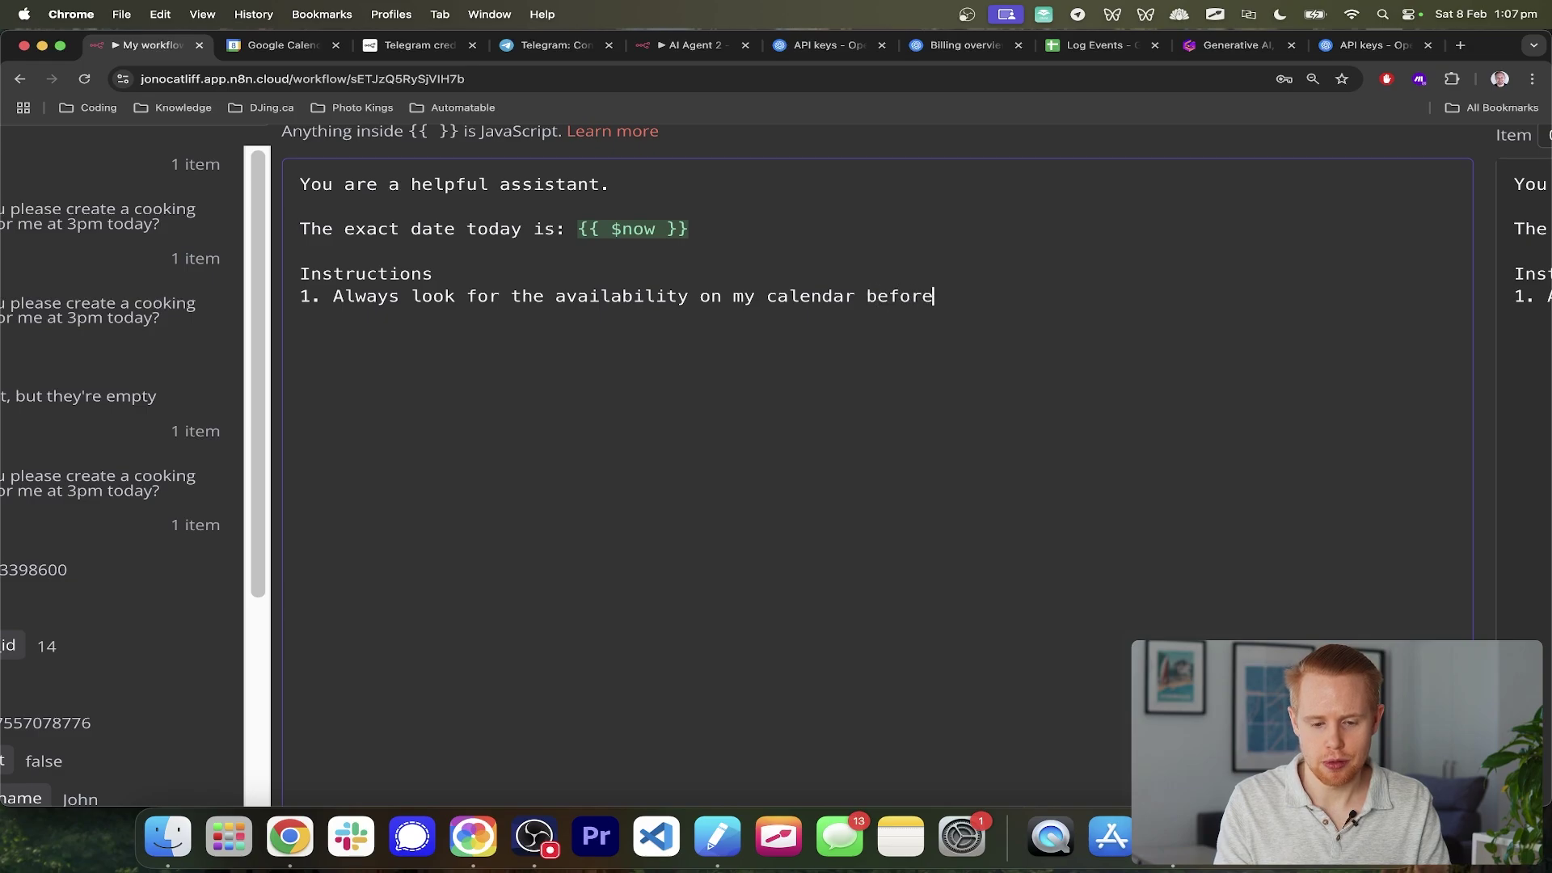
pyautogui.write(' booking an appointment')
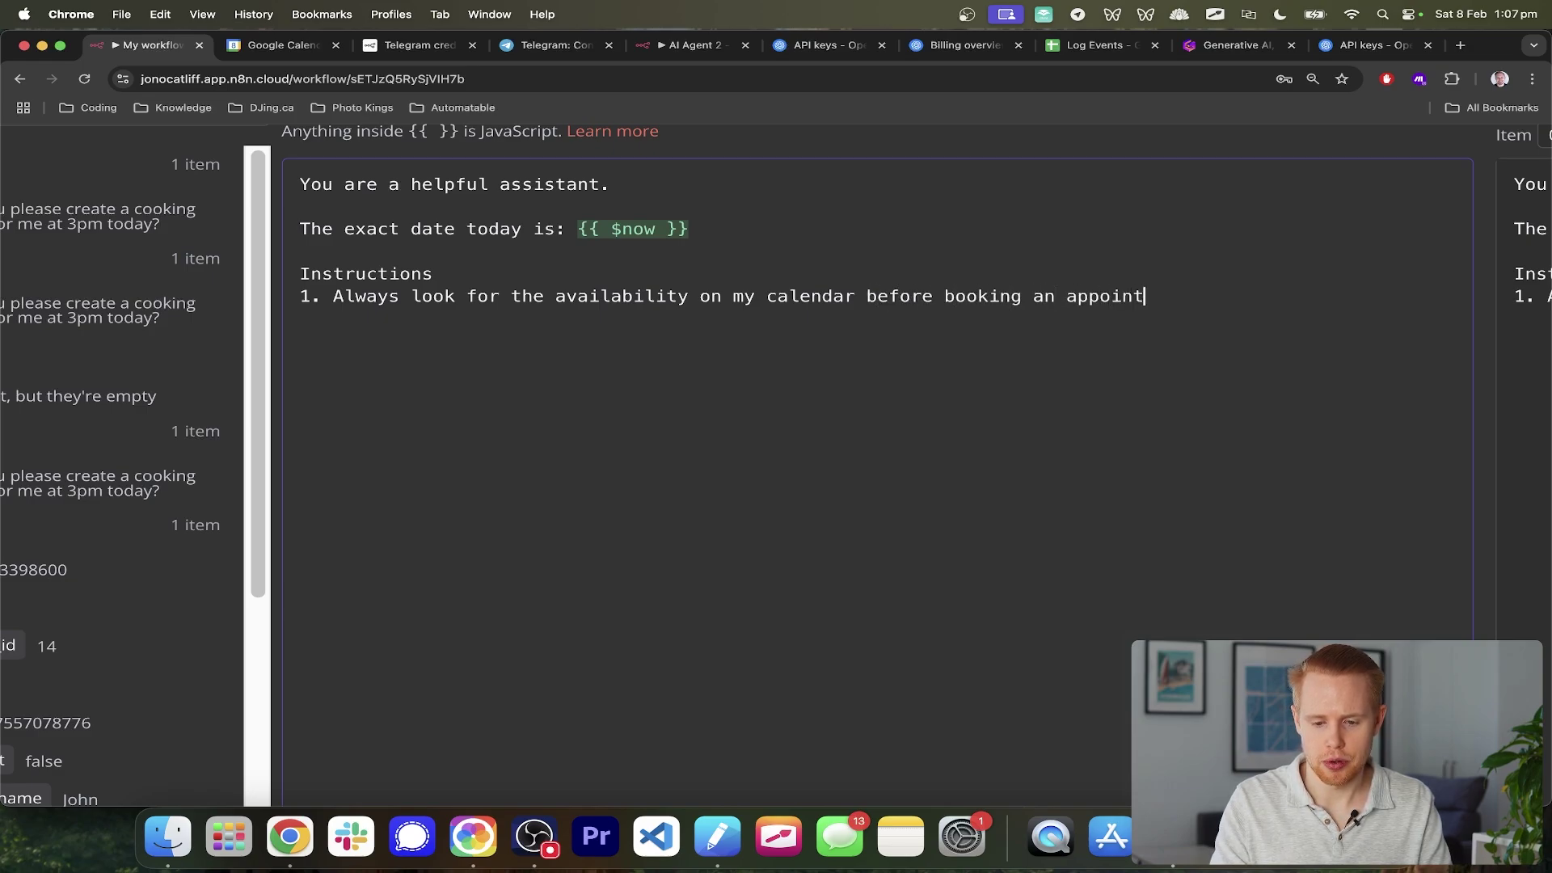
pyautogui.write('.')
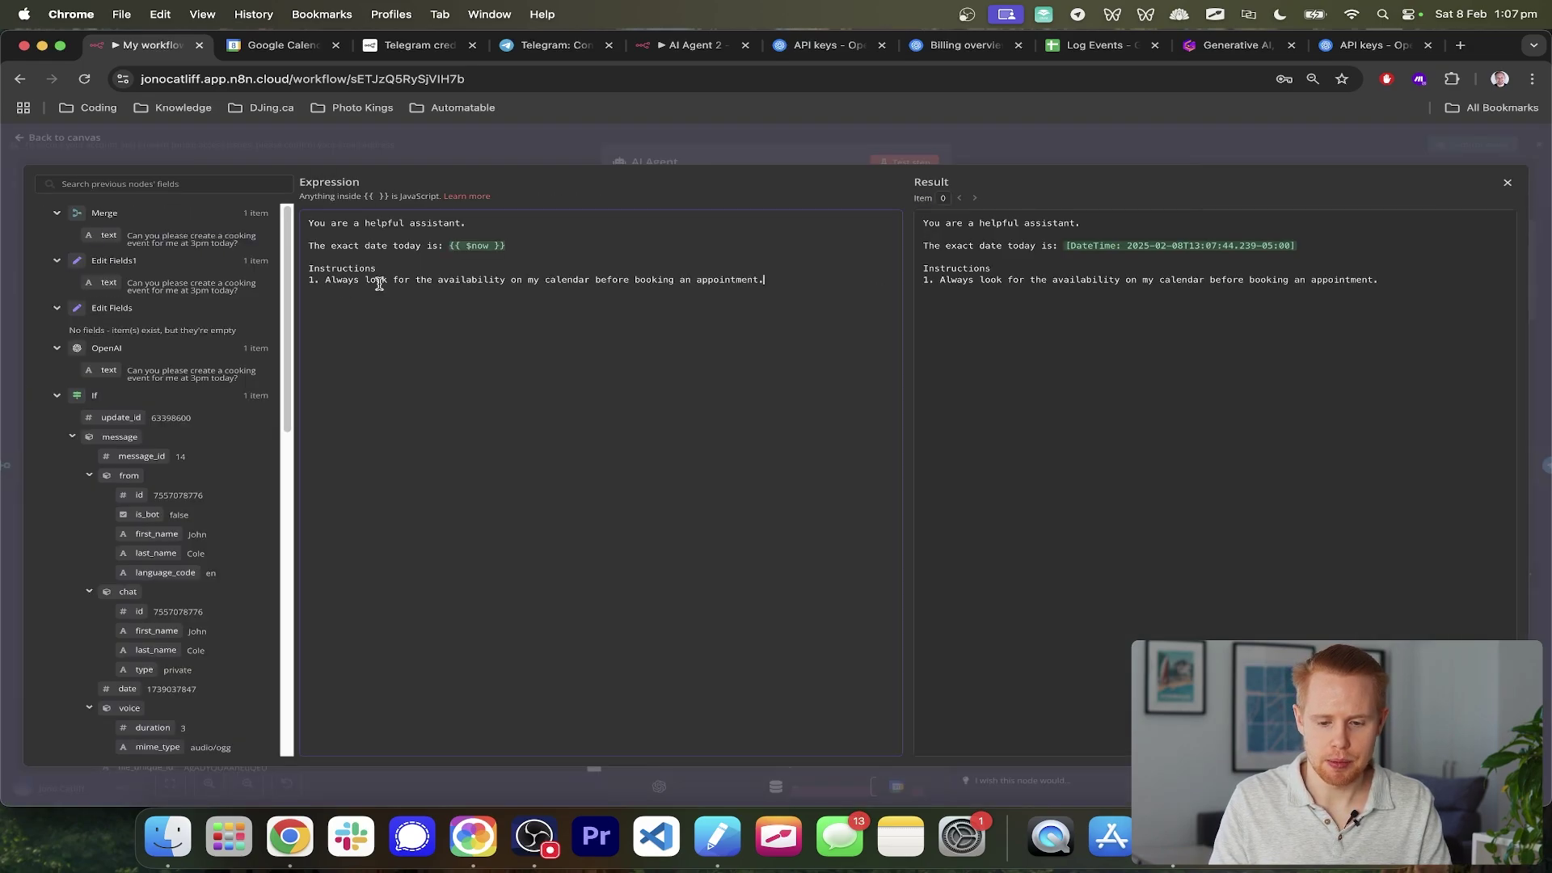
pyautogui.click(1540, 245)
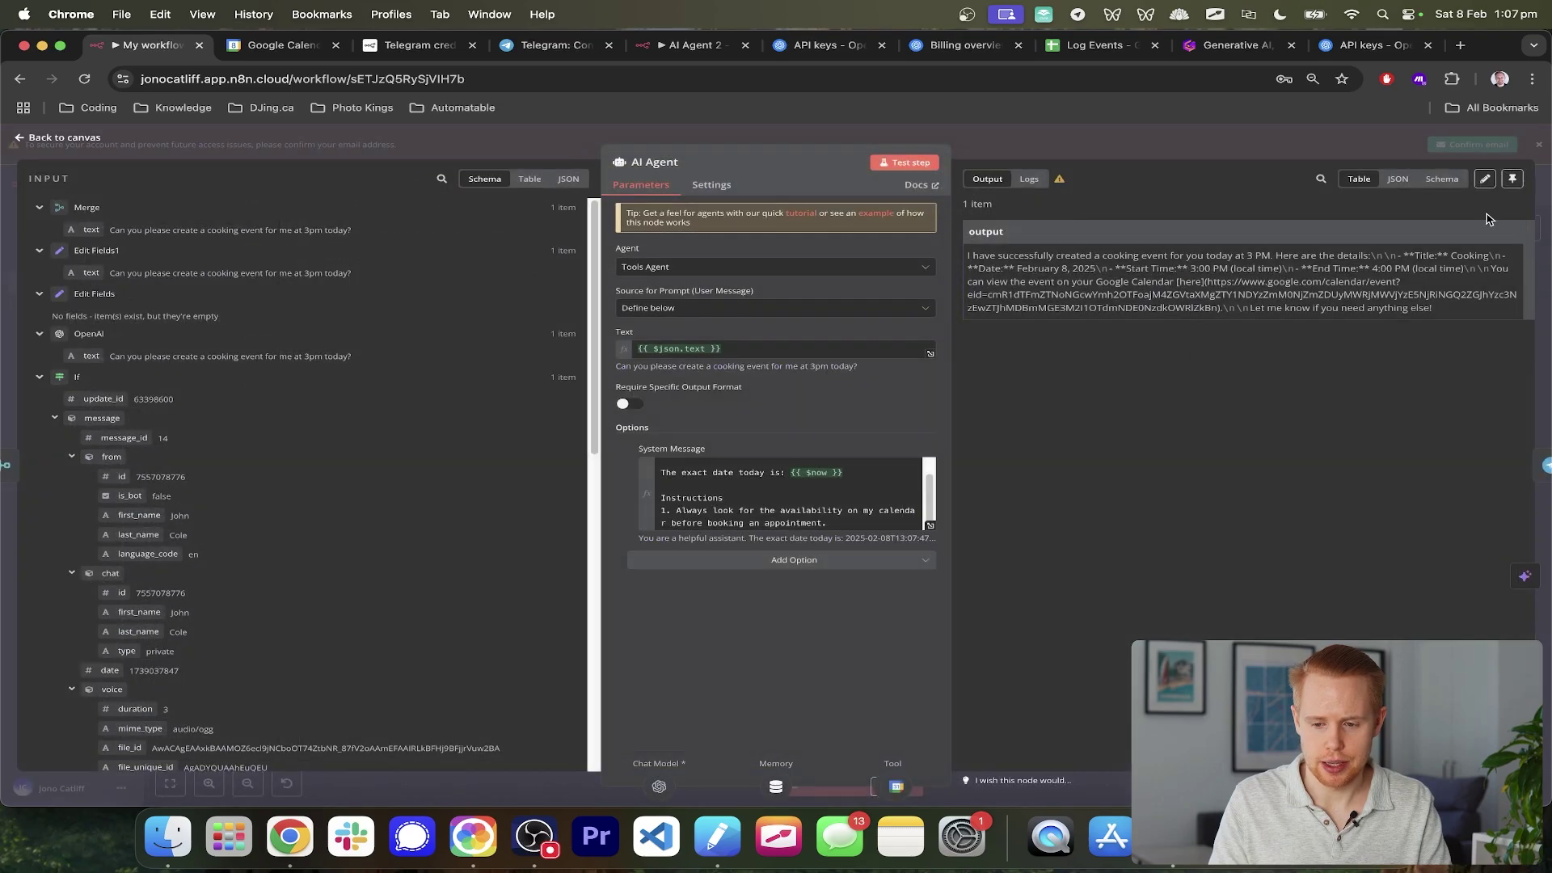
pyautogui.click(1540, 201)
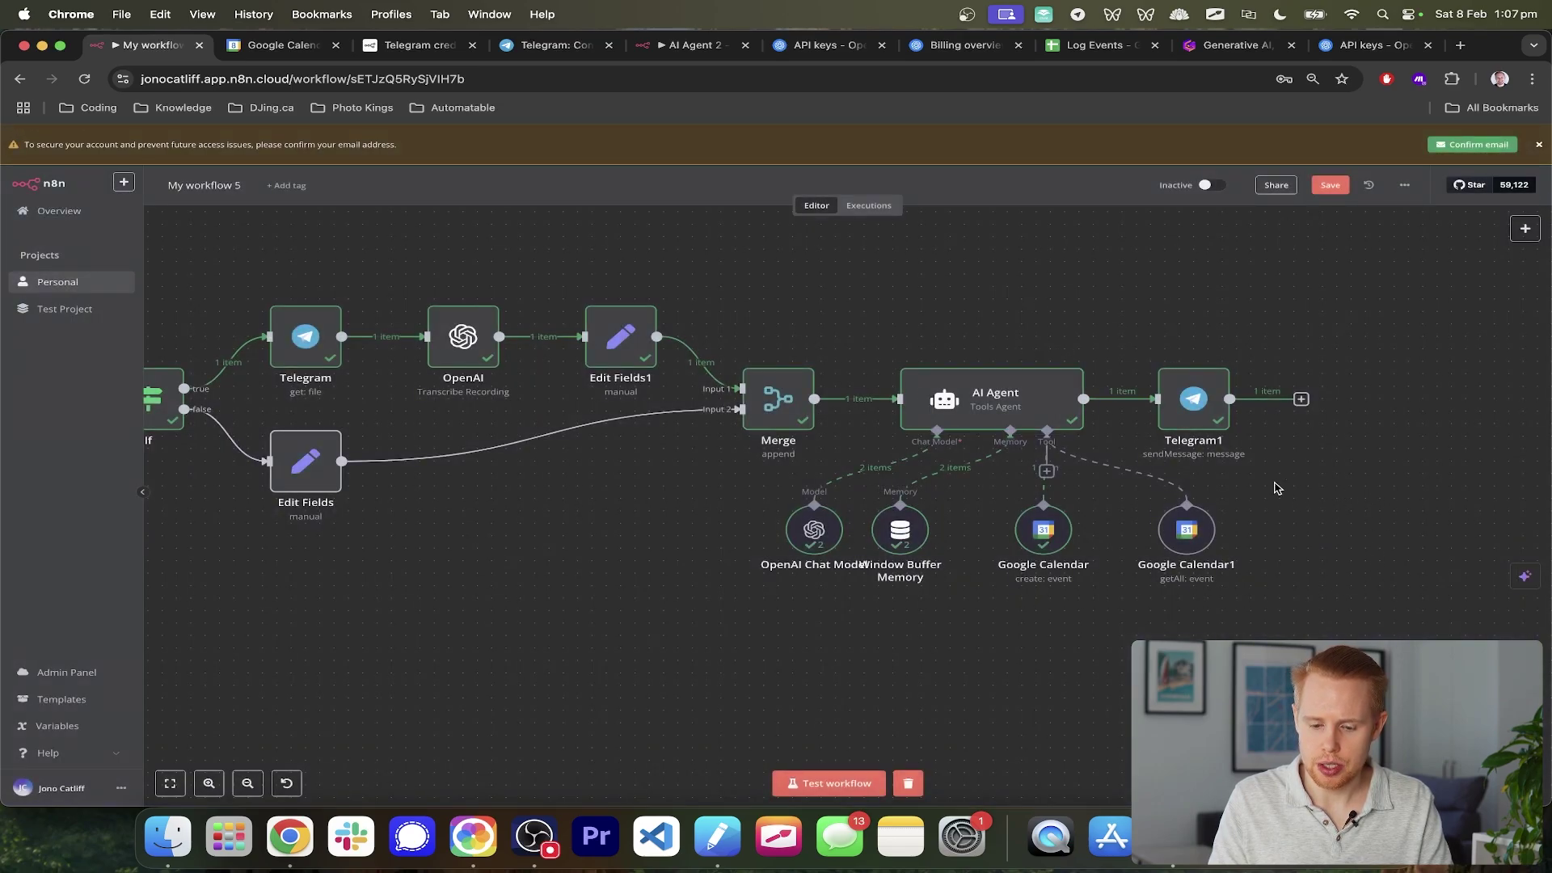
# - Move the create-event calendar node beside Google Calendar1
pyautogui.click(1042, 538)
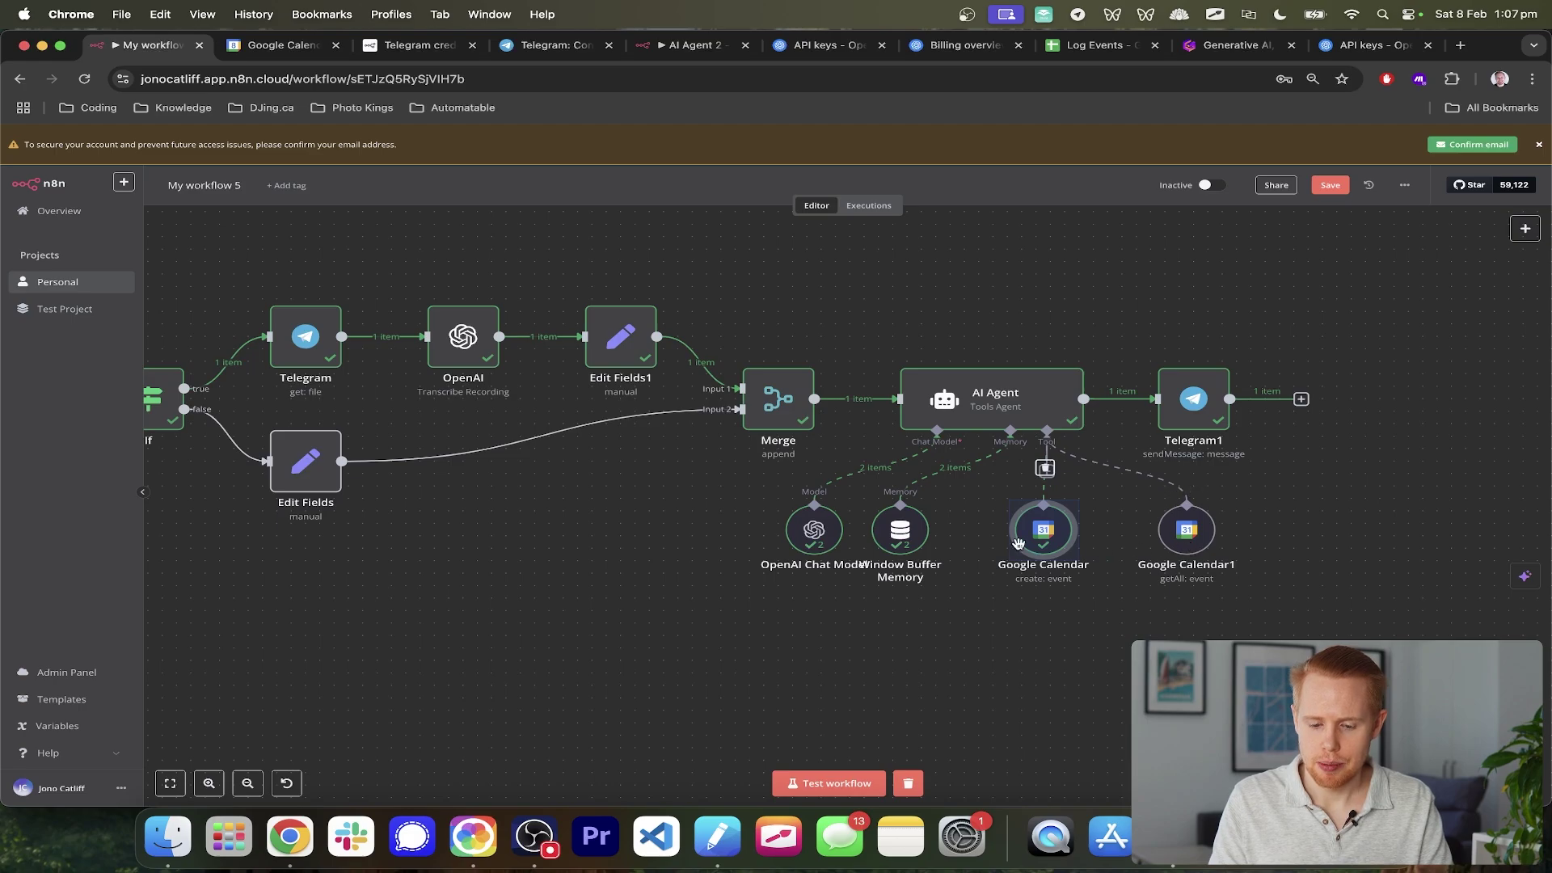
pyautogui.moveTo(1038, 541); pyautogui.dragTo(1002, 541)
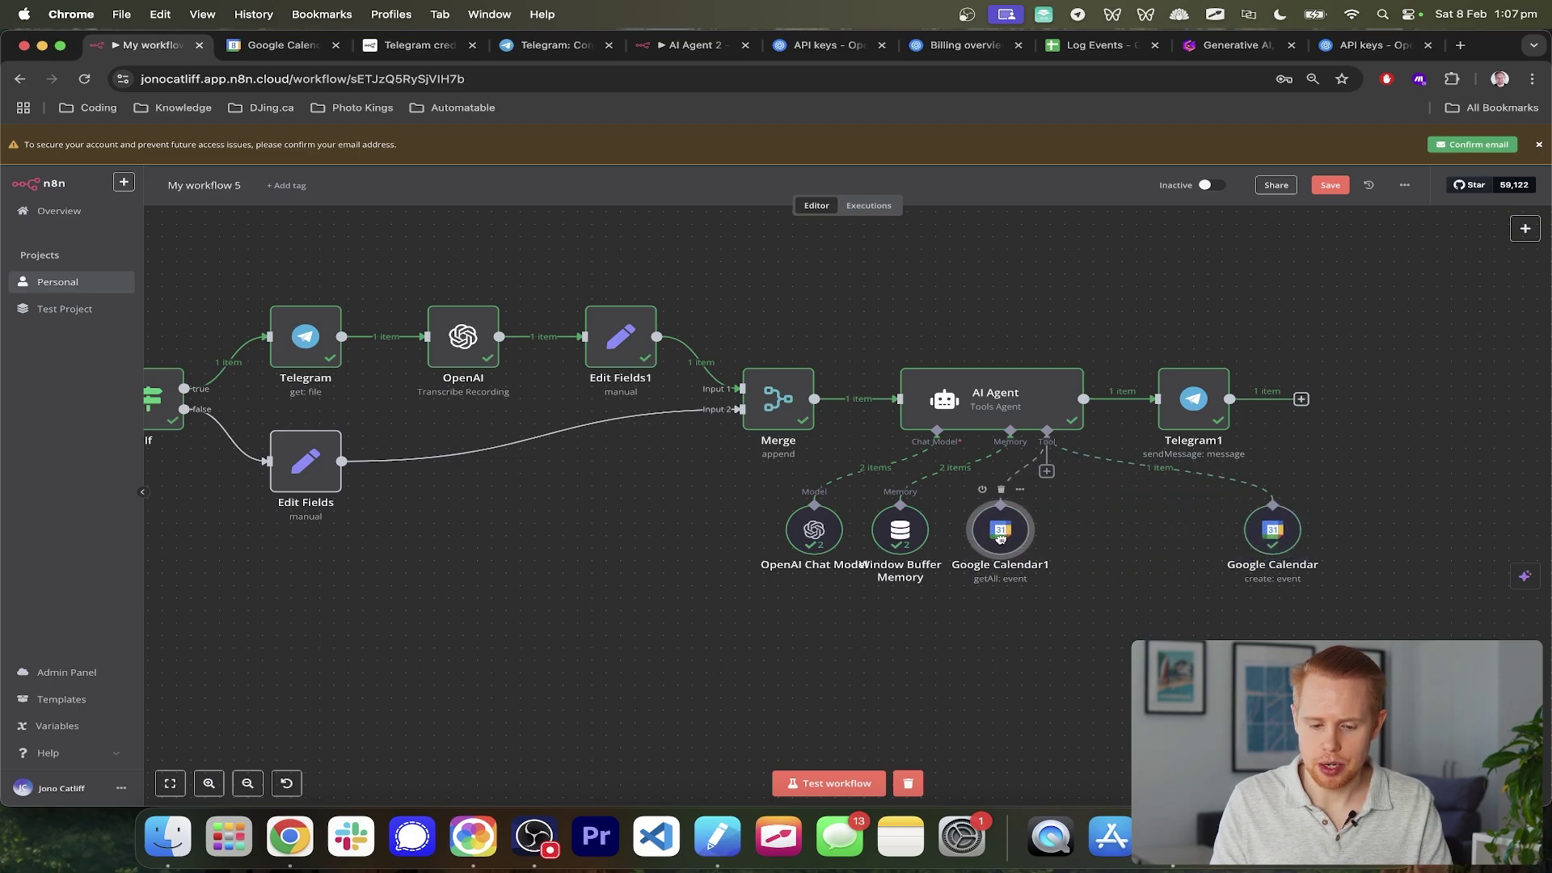
pyautogui.moveTo(1274, 533); pyautogui.dragTo(1088, 533)
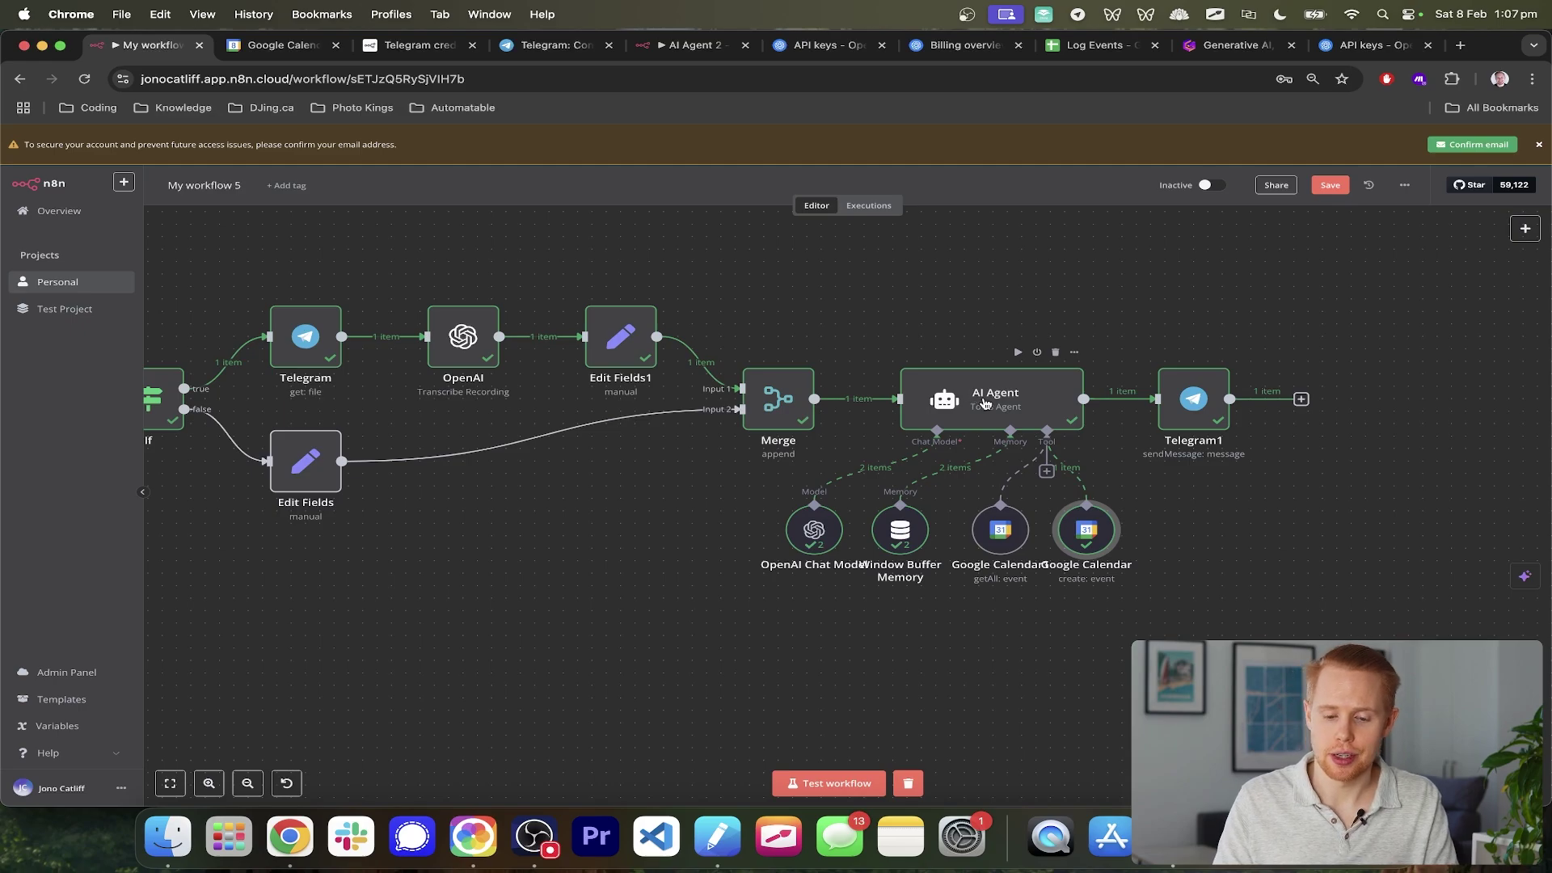
# - Add a Google Calendar Tool that updates events on the AI Agent calendar, starting an Event ID expression
pyautogui.click(1047, 472)
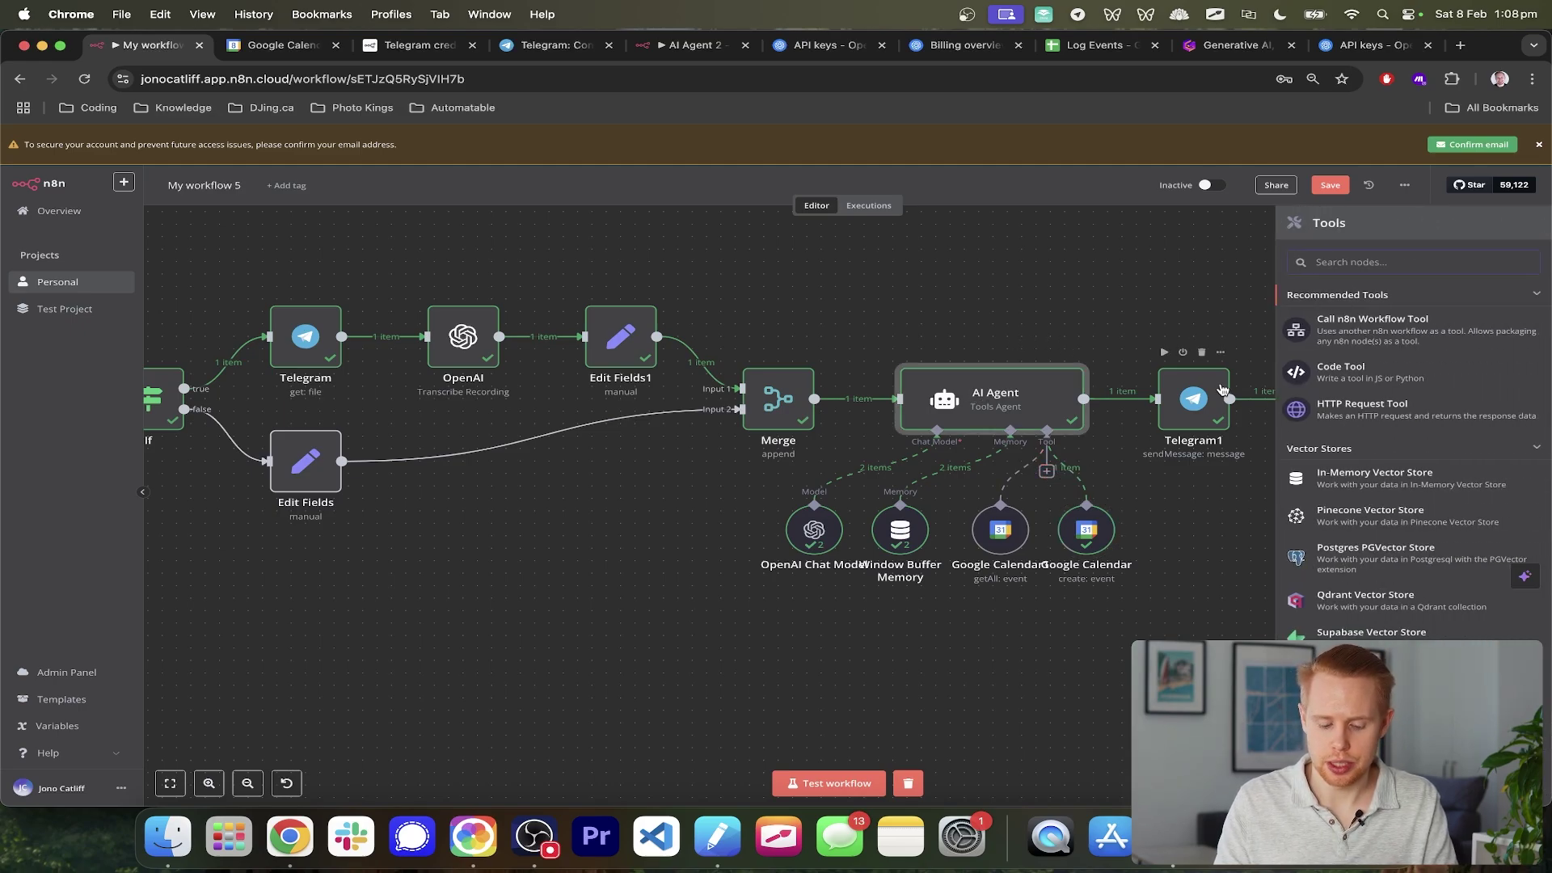
pyautogui.write('google calendar')
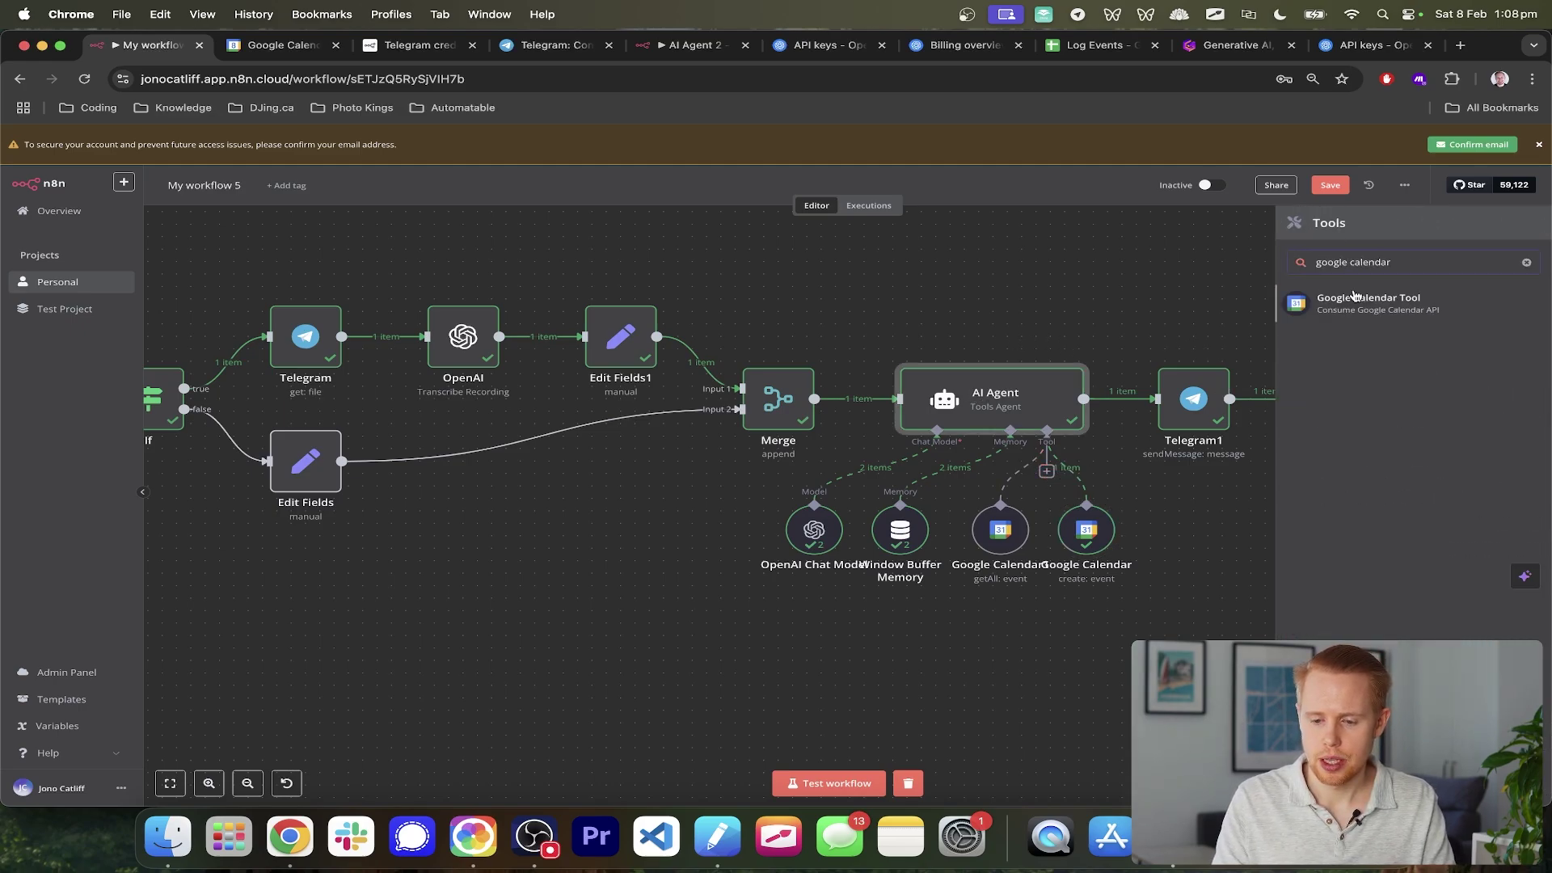
pyautogui.click(1358, 301)
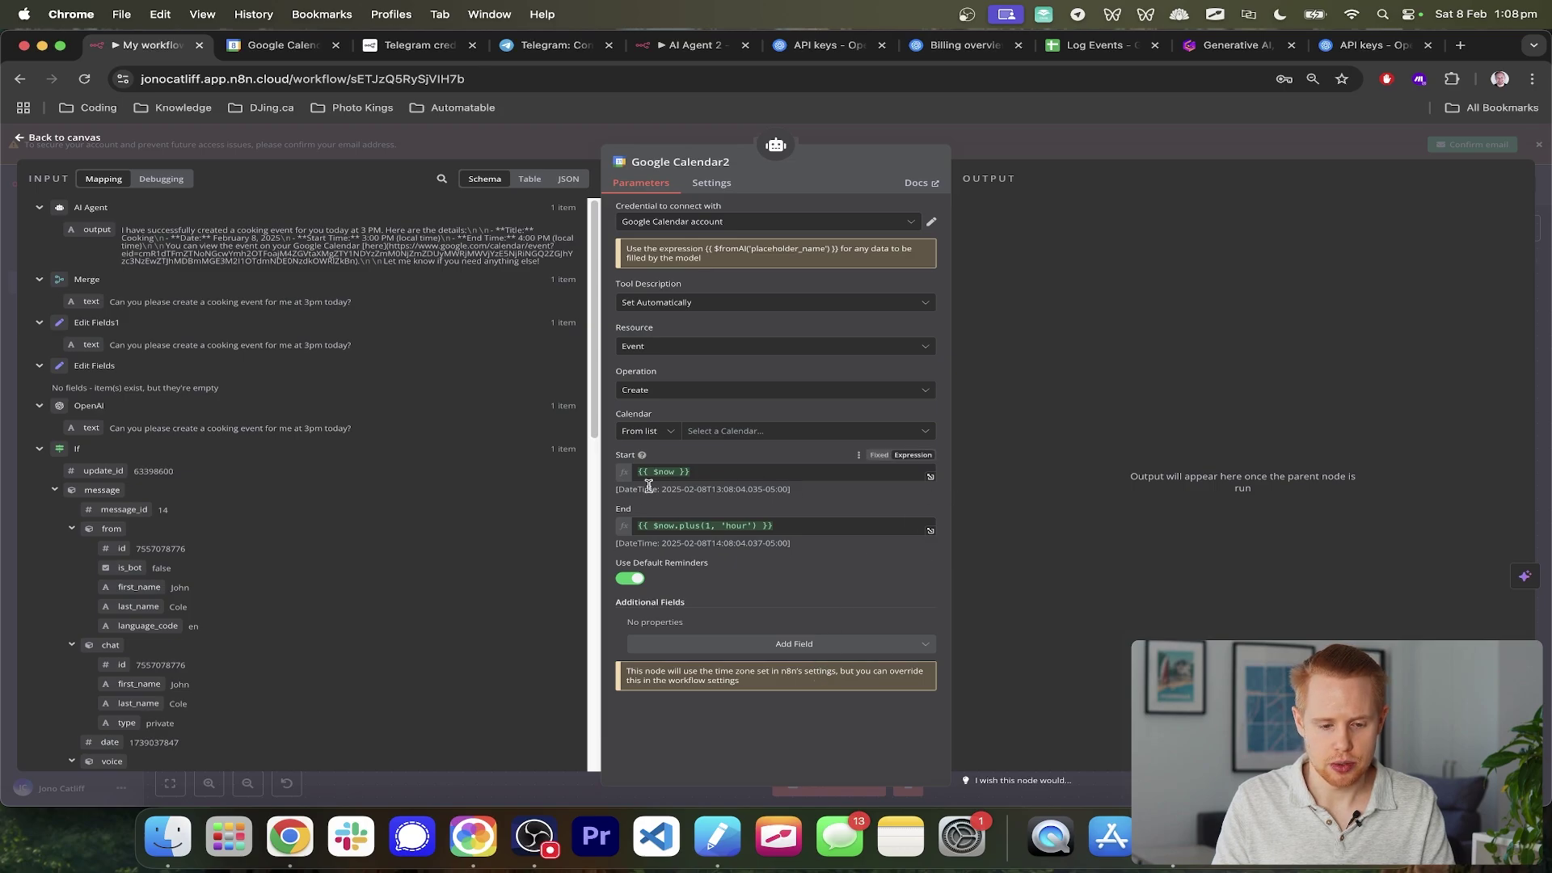
pyautogui.click(670, 396)
pyautogui.click(681, 555)
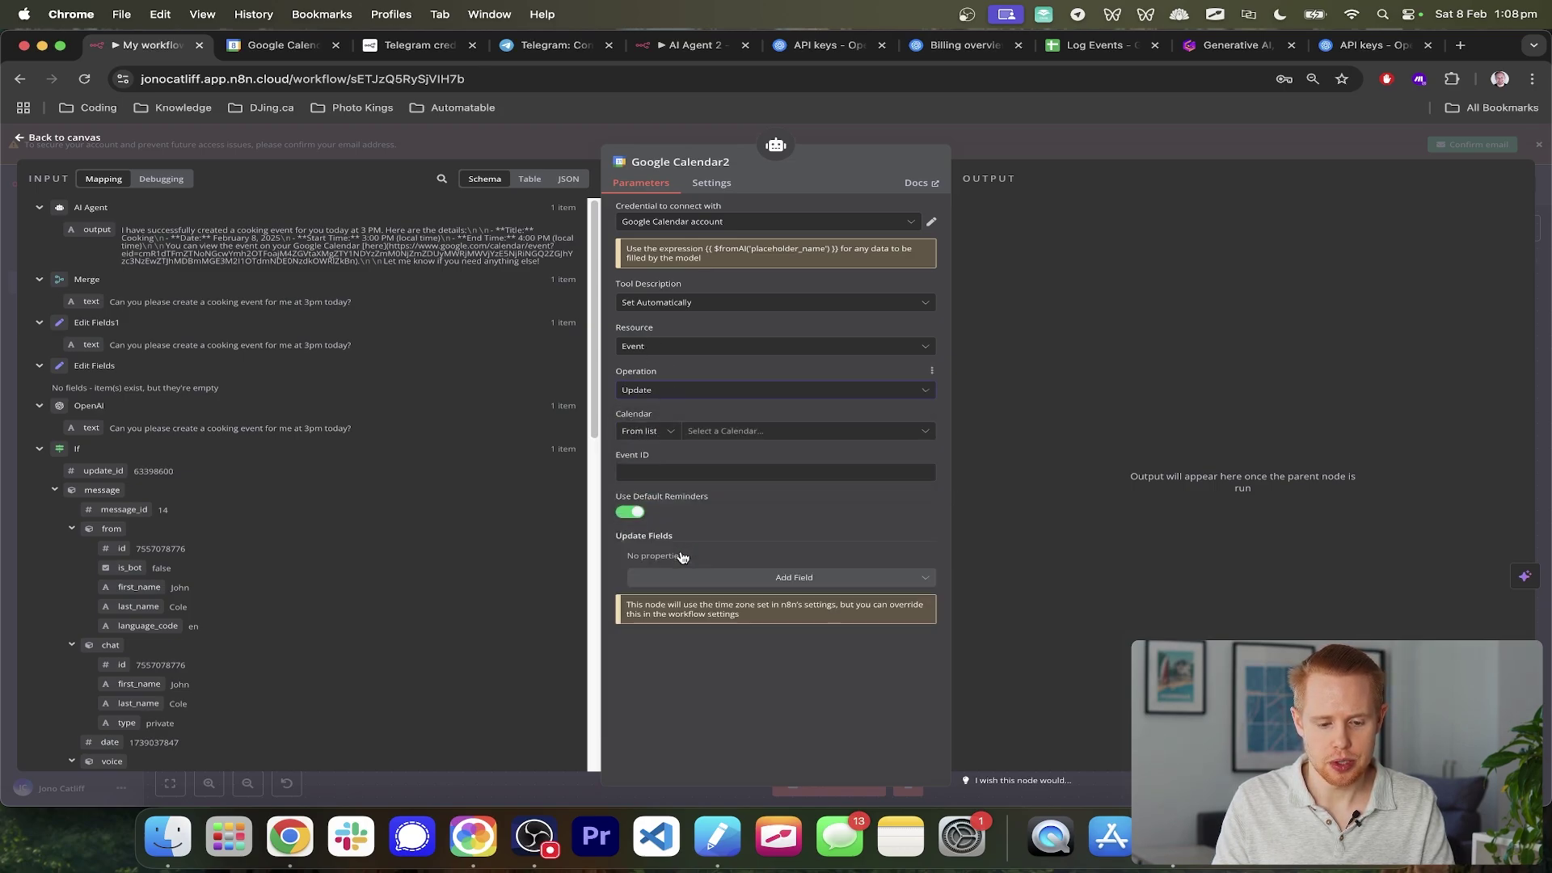
pyautogui.click(724, 433)
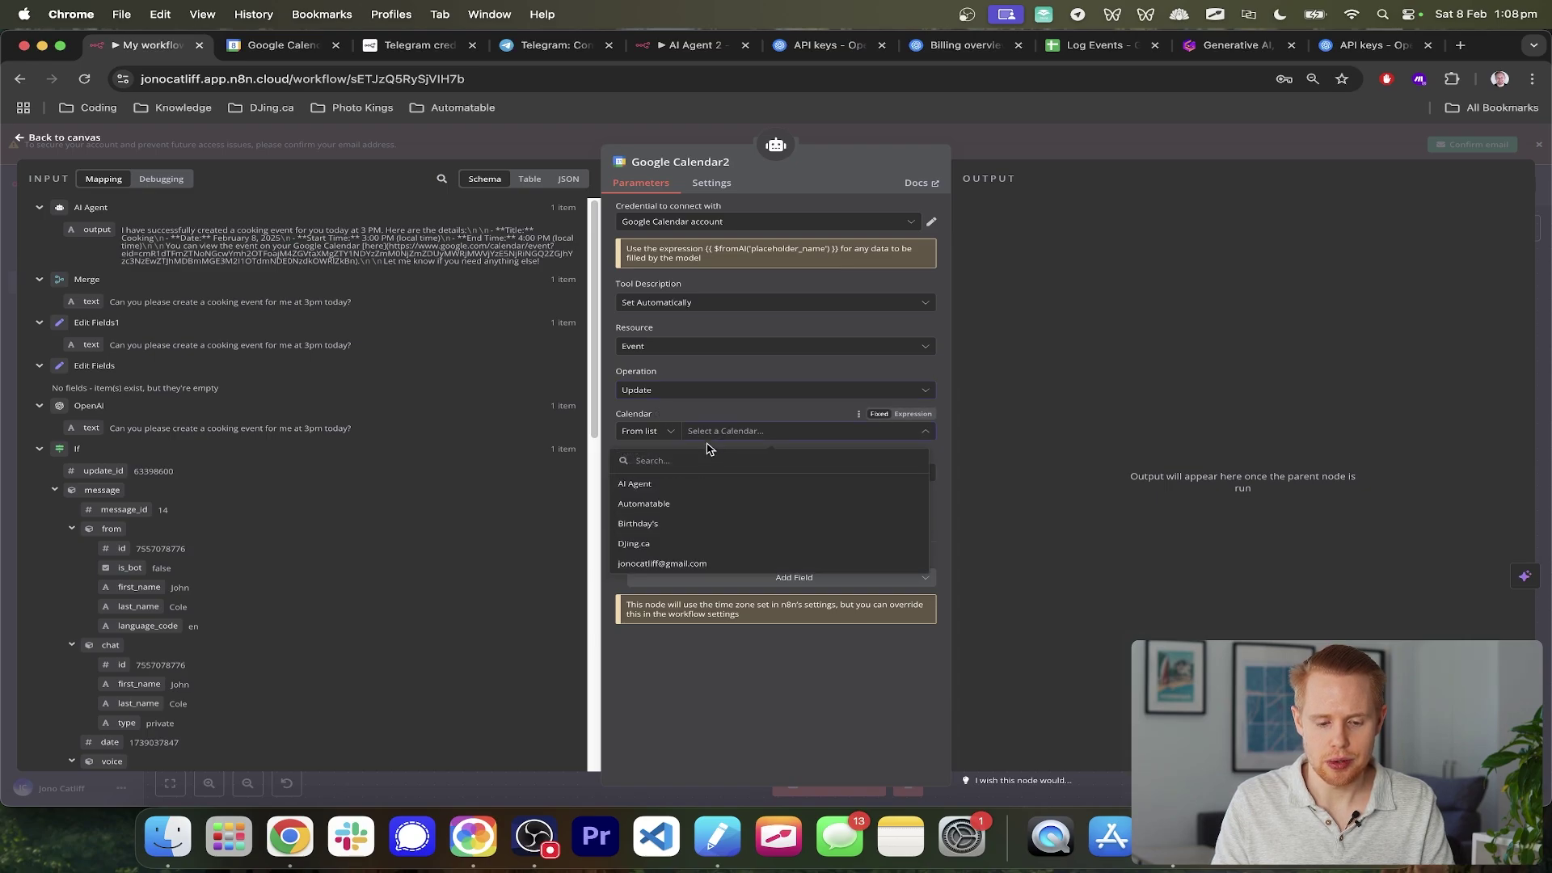
pyautogui.click(653, 484)
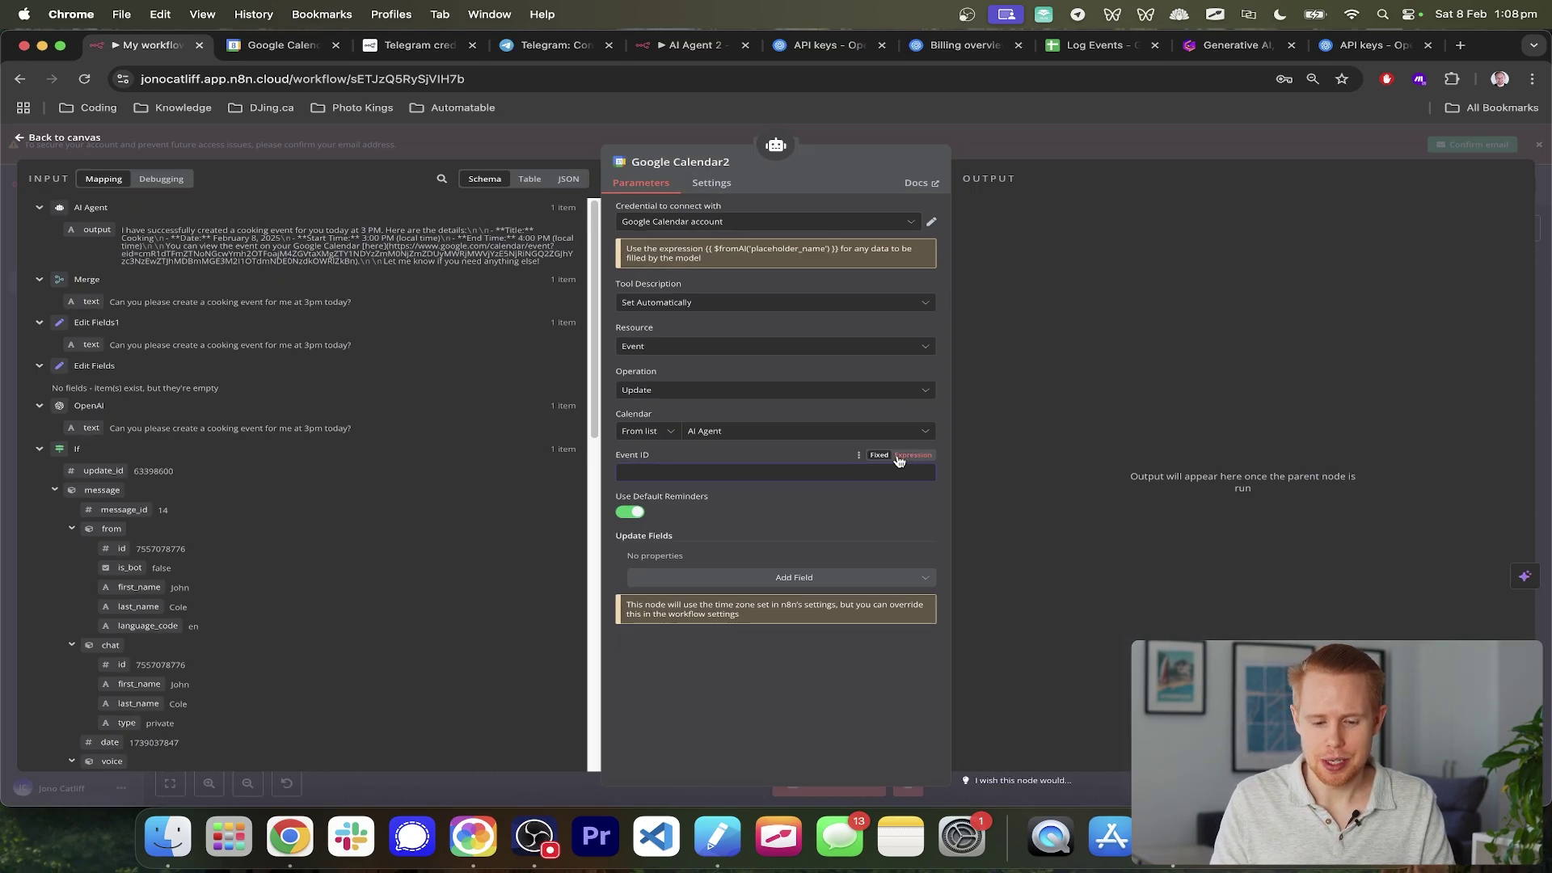
pyautogui.click(904, 455)
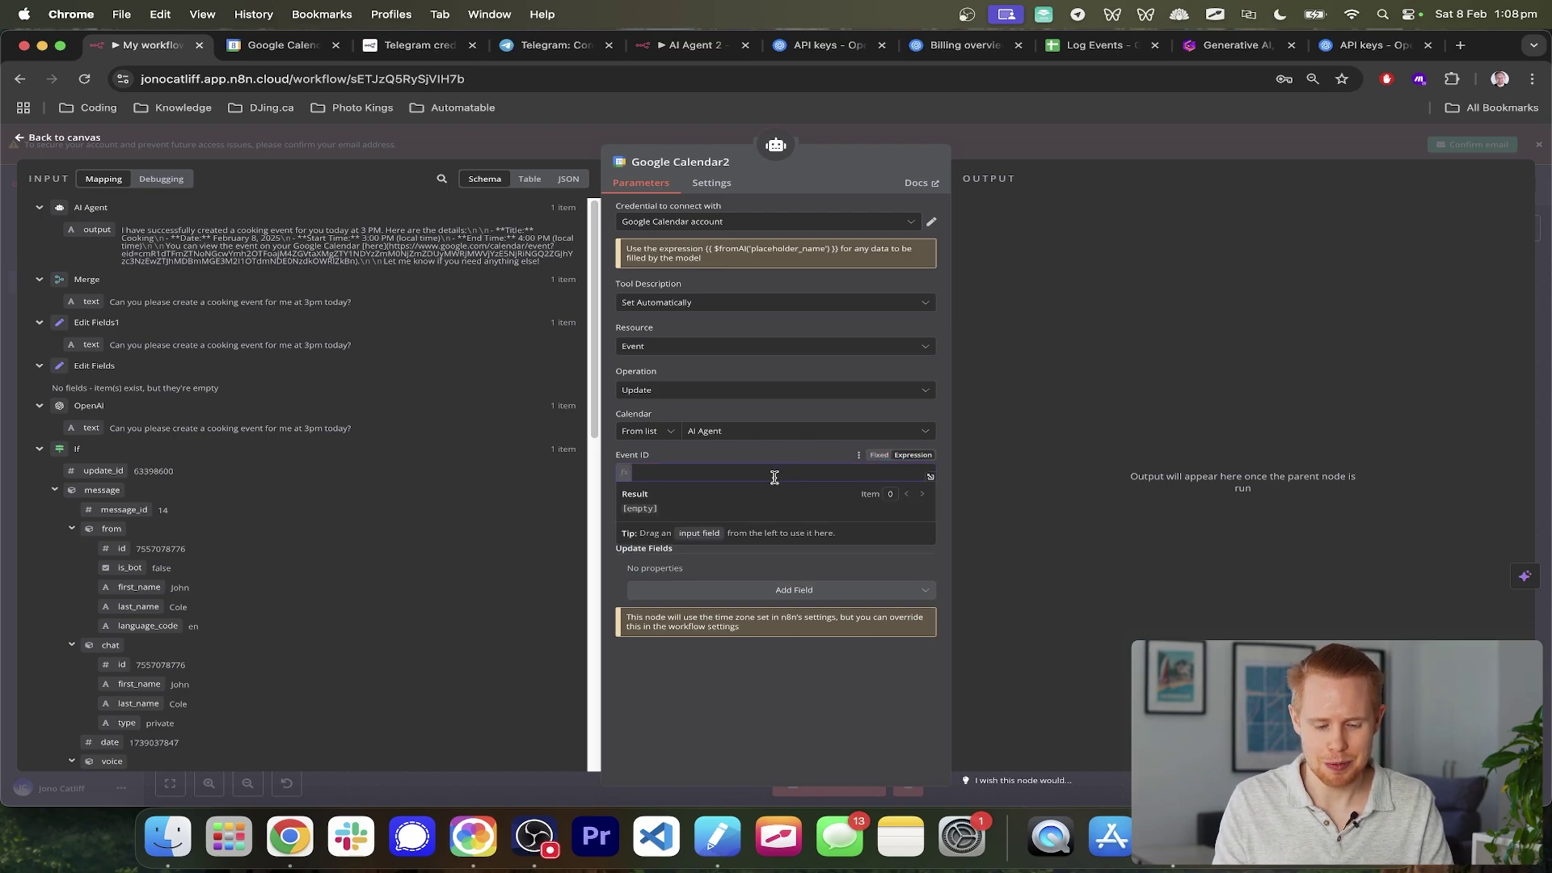
pyautogui.write('{{ ')
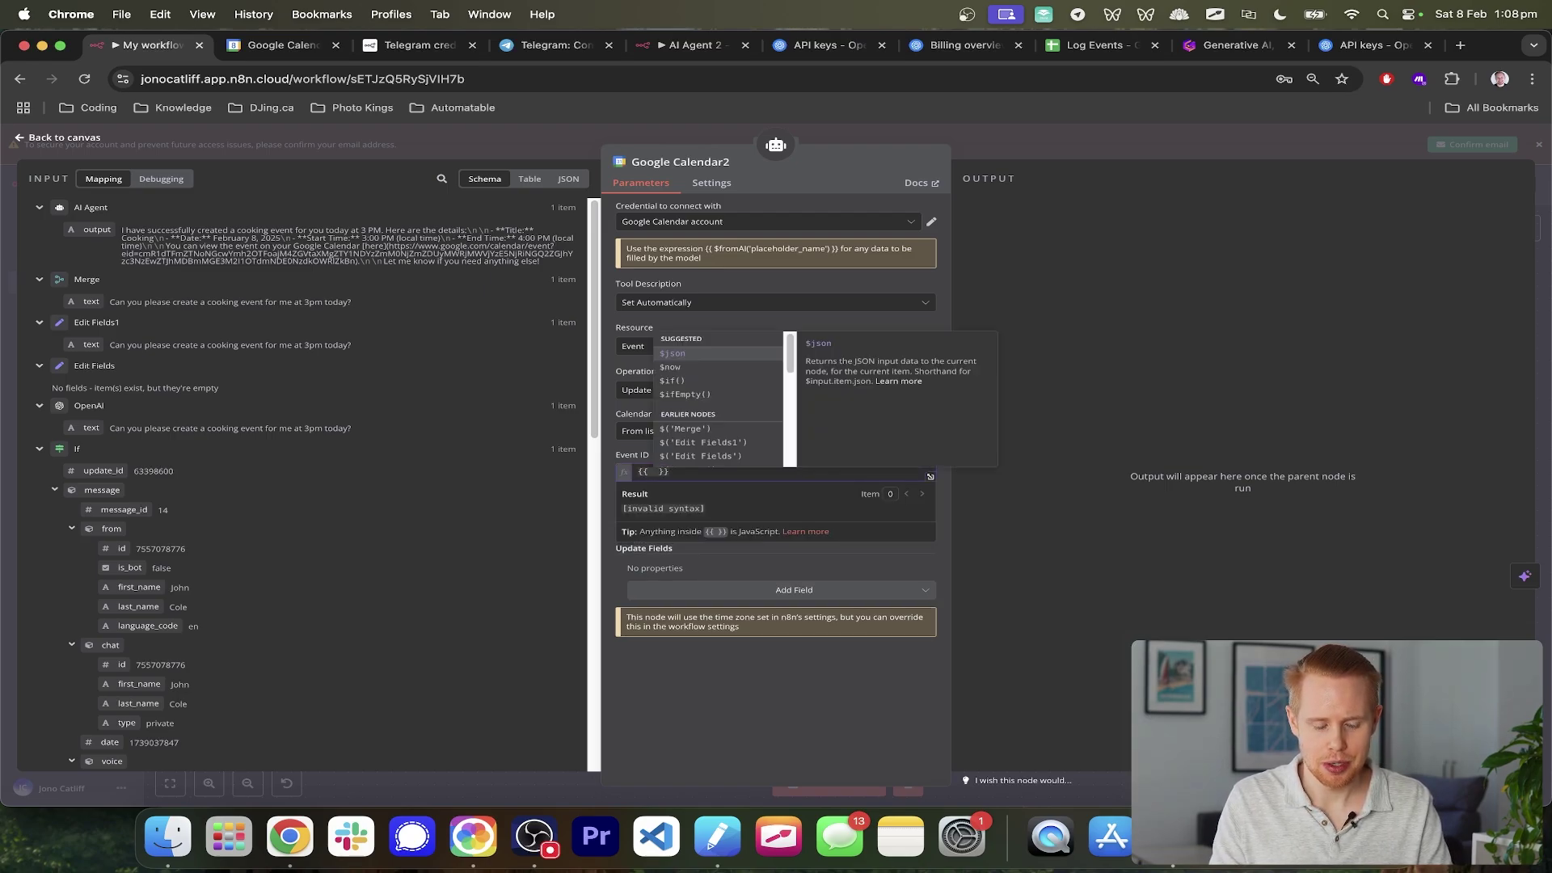
pyautogui.write('$froma')
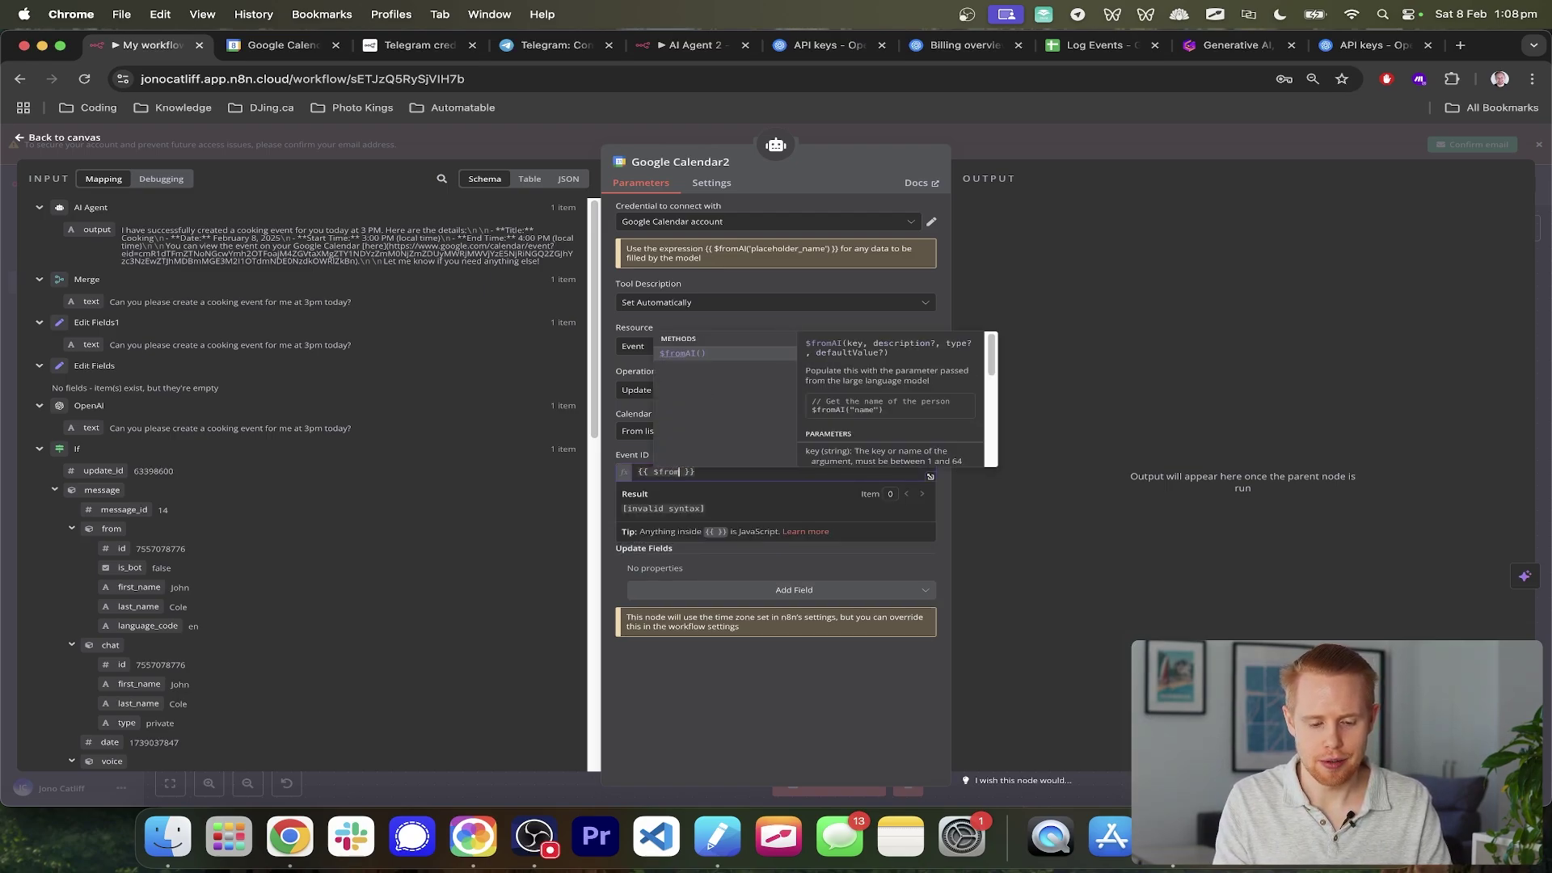
# - Complete Event ID as {{ $fromAI("eventID", "this is the id of the event") }}
pyautogui.click(677, 355)
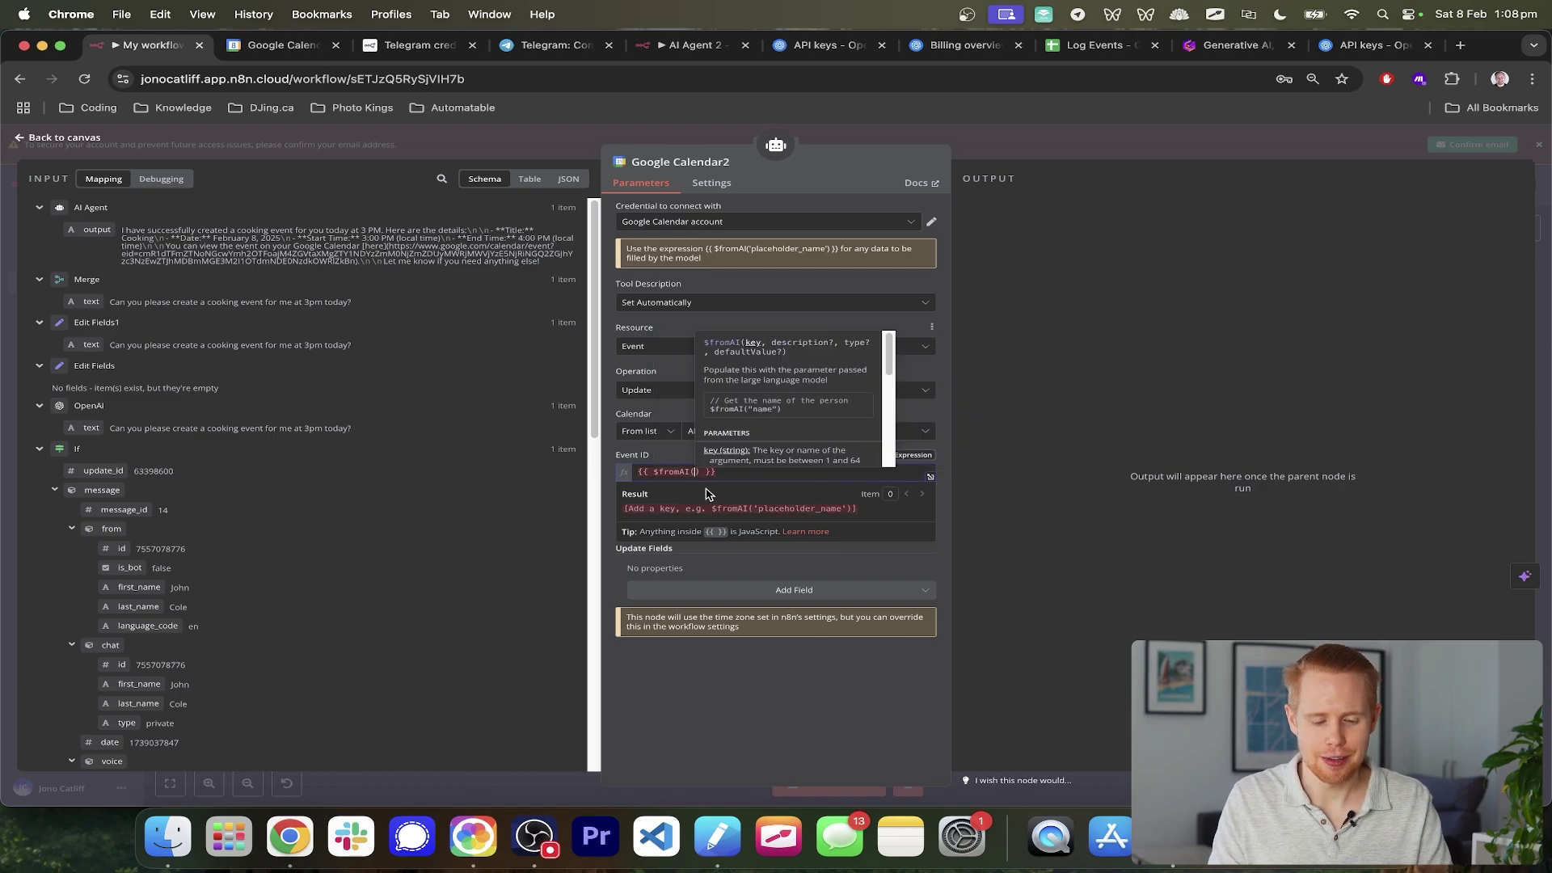
pyautogui.write('"event')
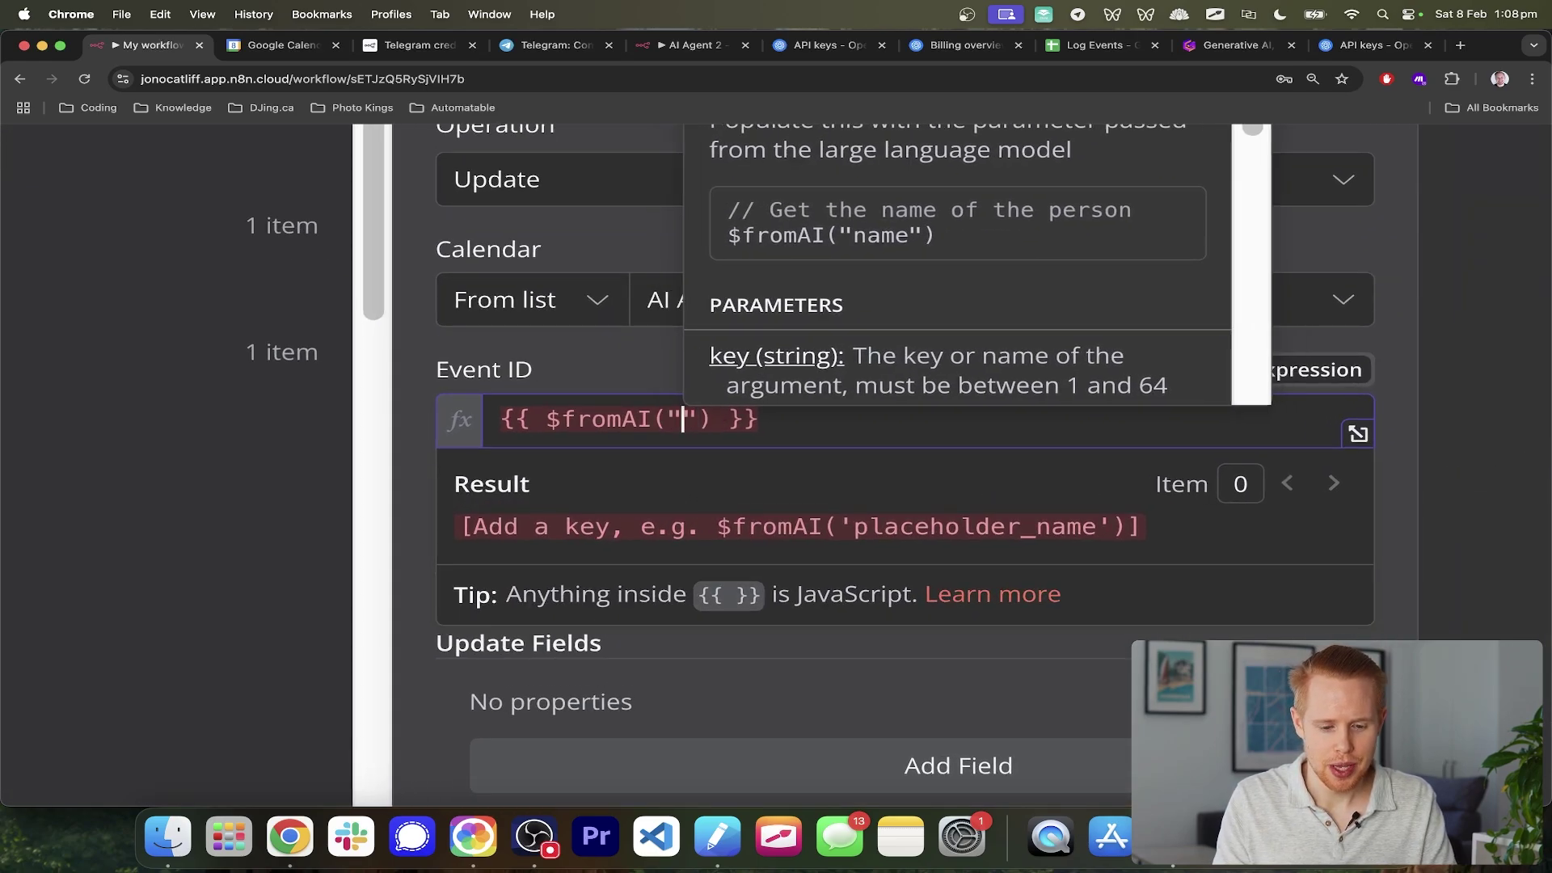
pyautogui.write('ID')
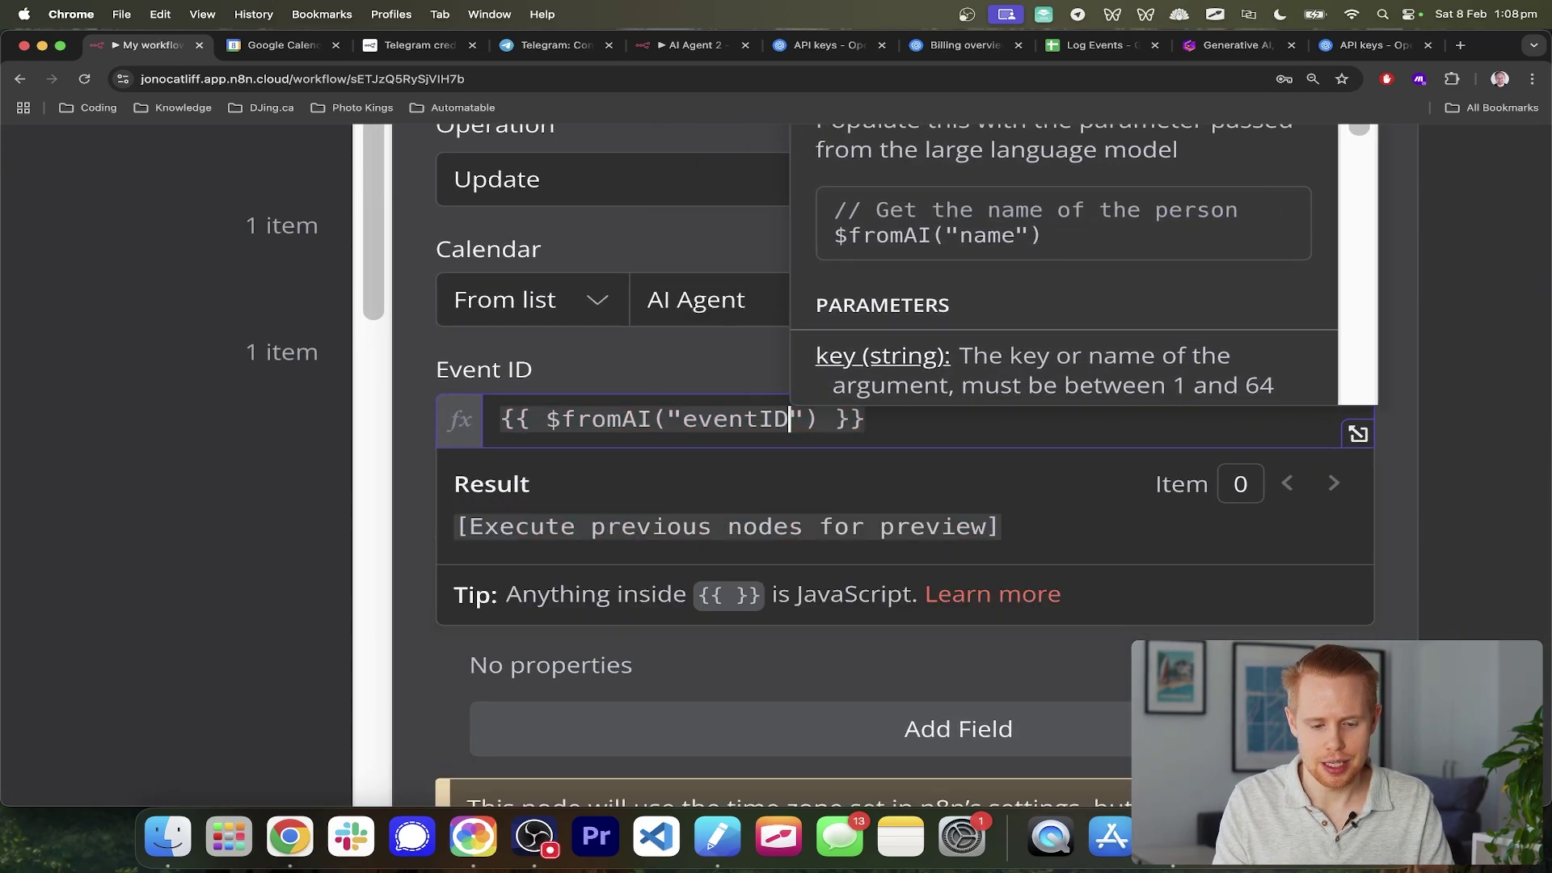
pyautogui.click(758, 419)
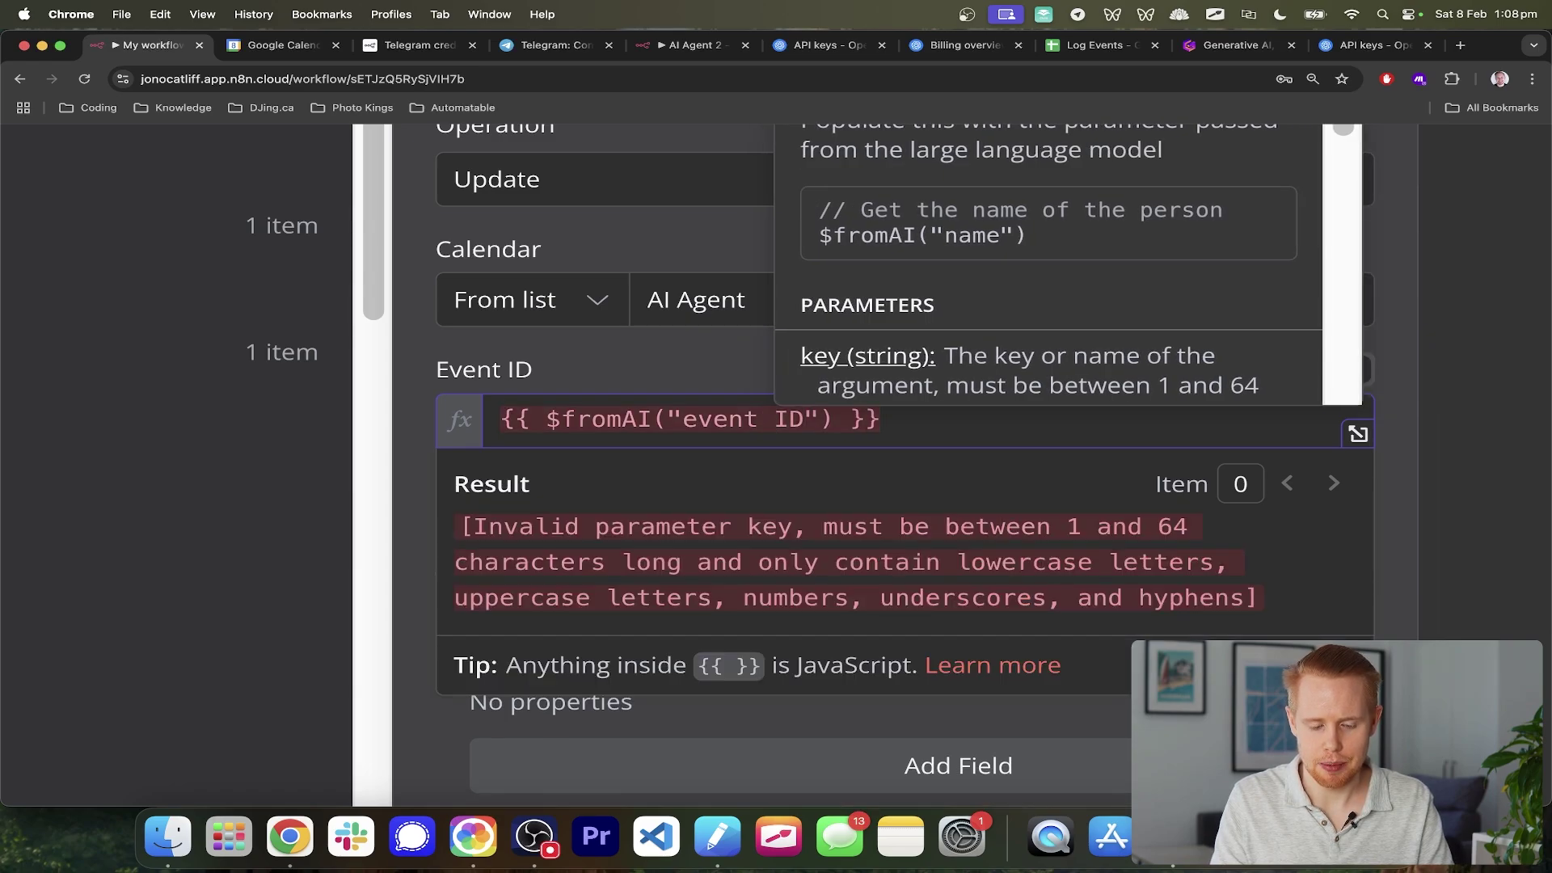
pyautogui.press('BackSpace')
pyautogui.write('_')
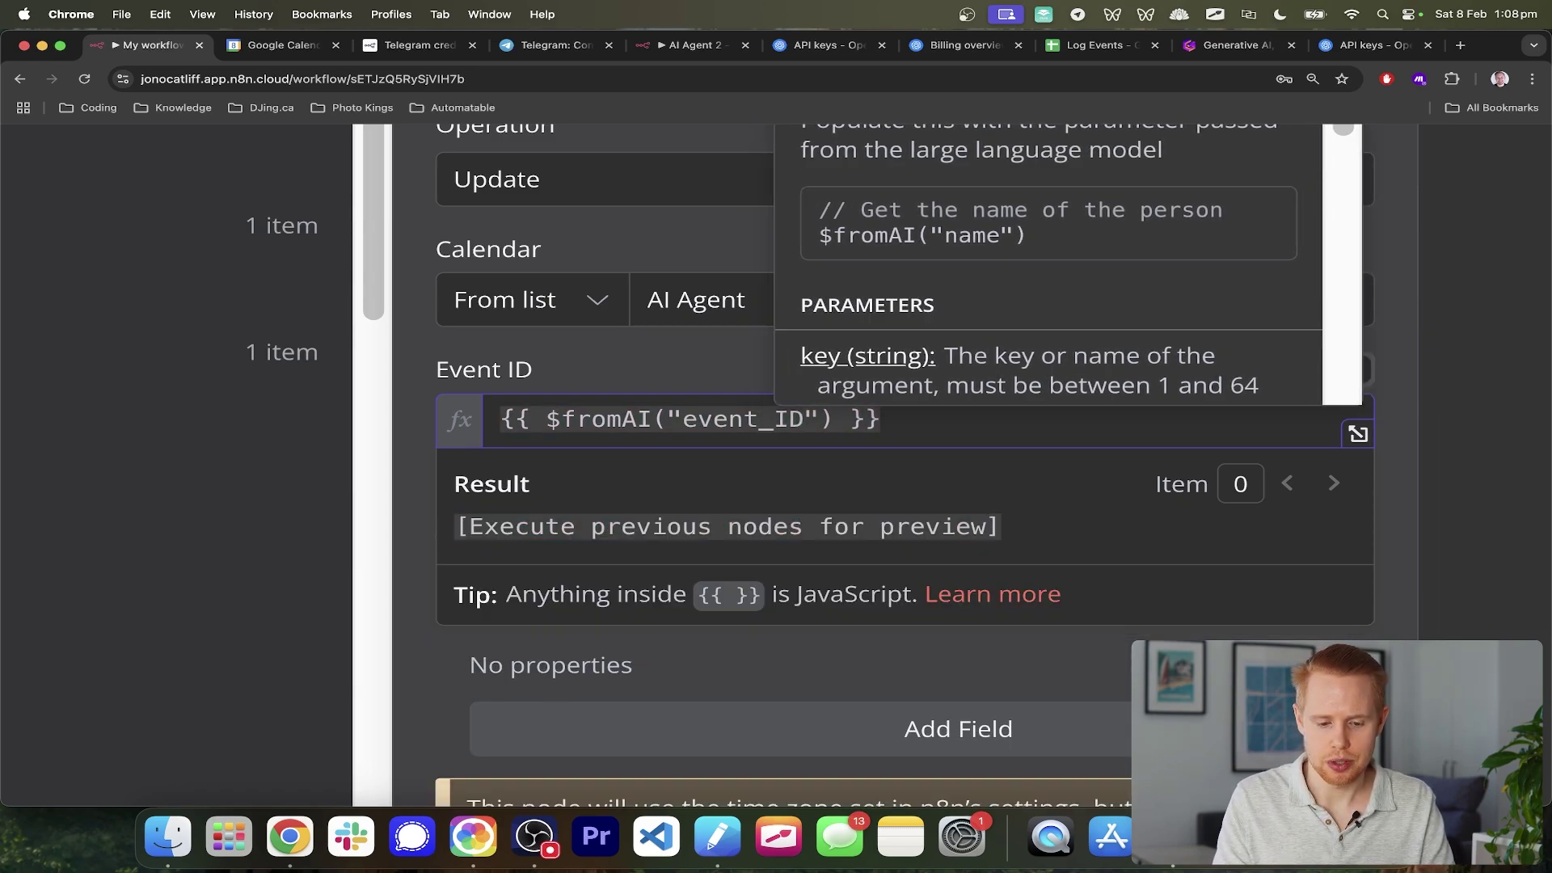
pyautogui.press('BackSpace')
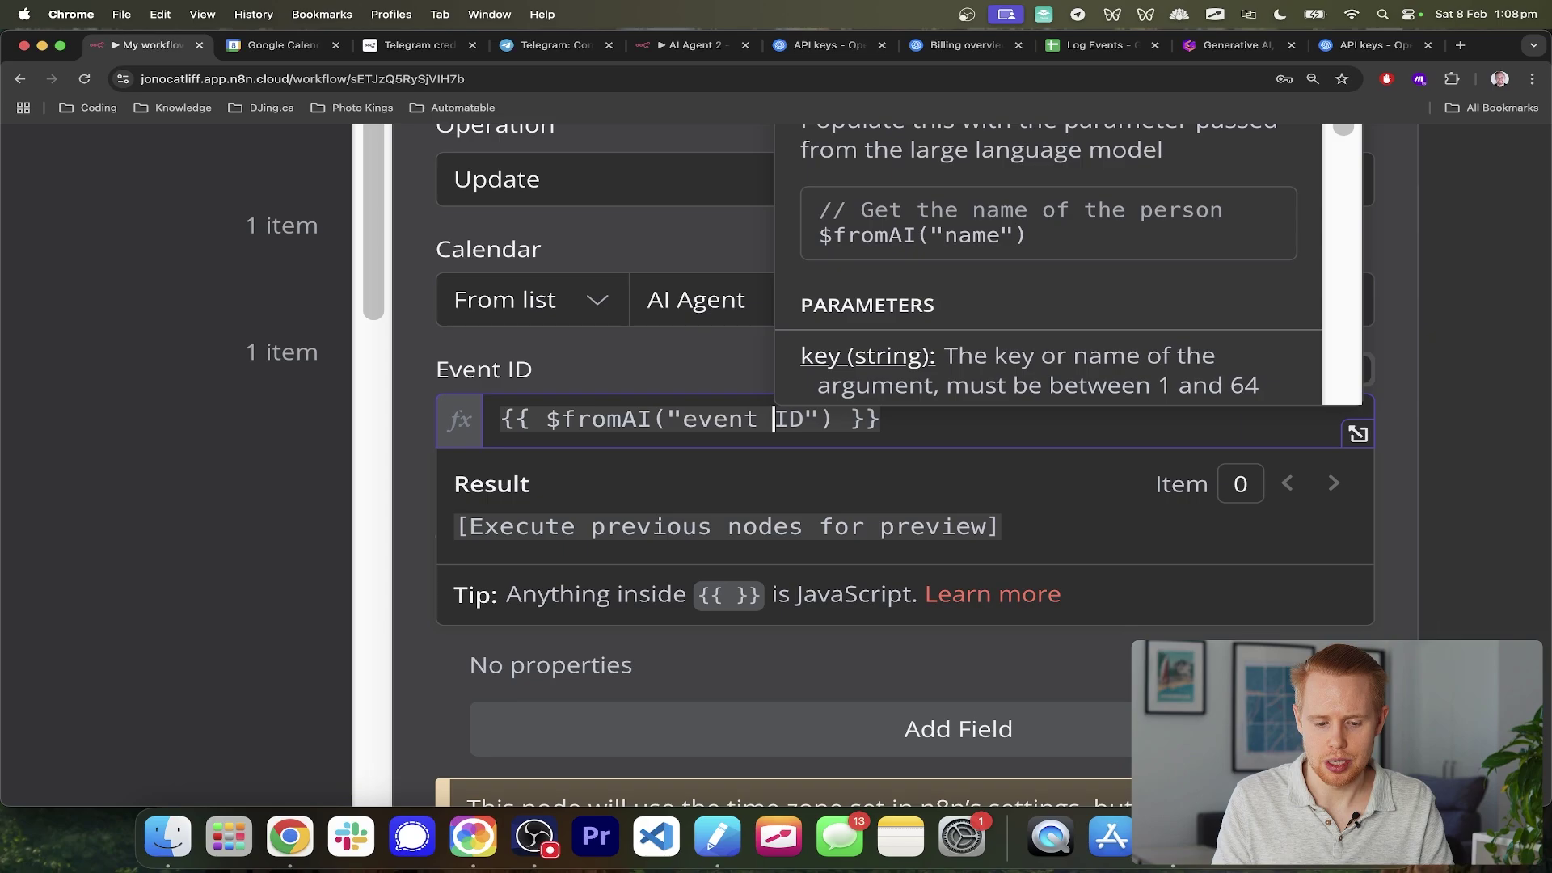
pyautogui.press('BackSpace')
pyautogui.press('Right')
pyautogui.press('Right')
pyautogui.press('Right')
pyautogui.write(', ')
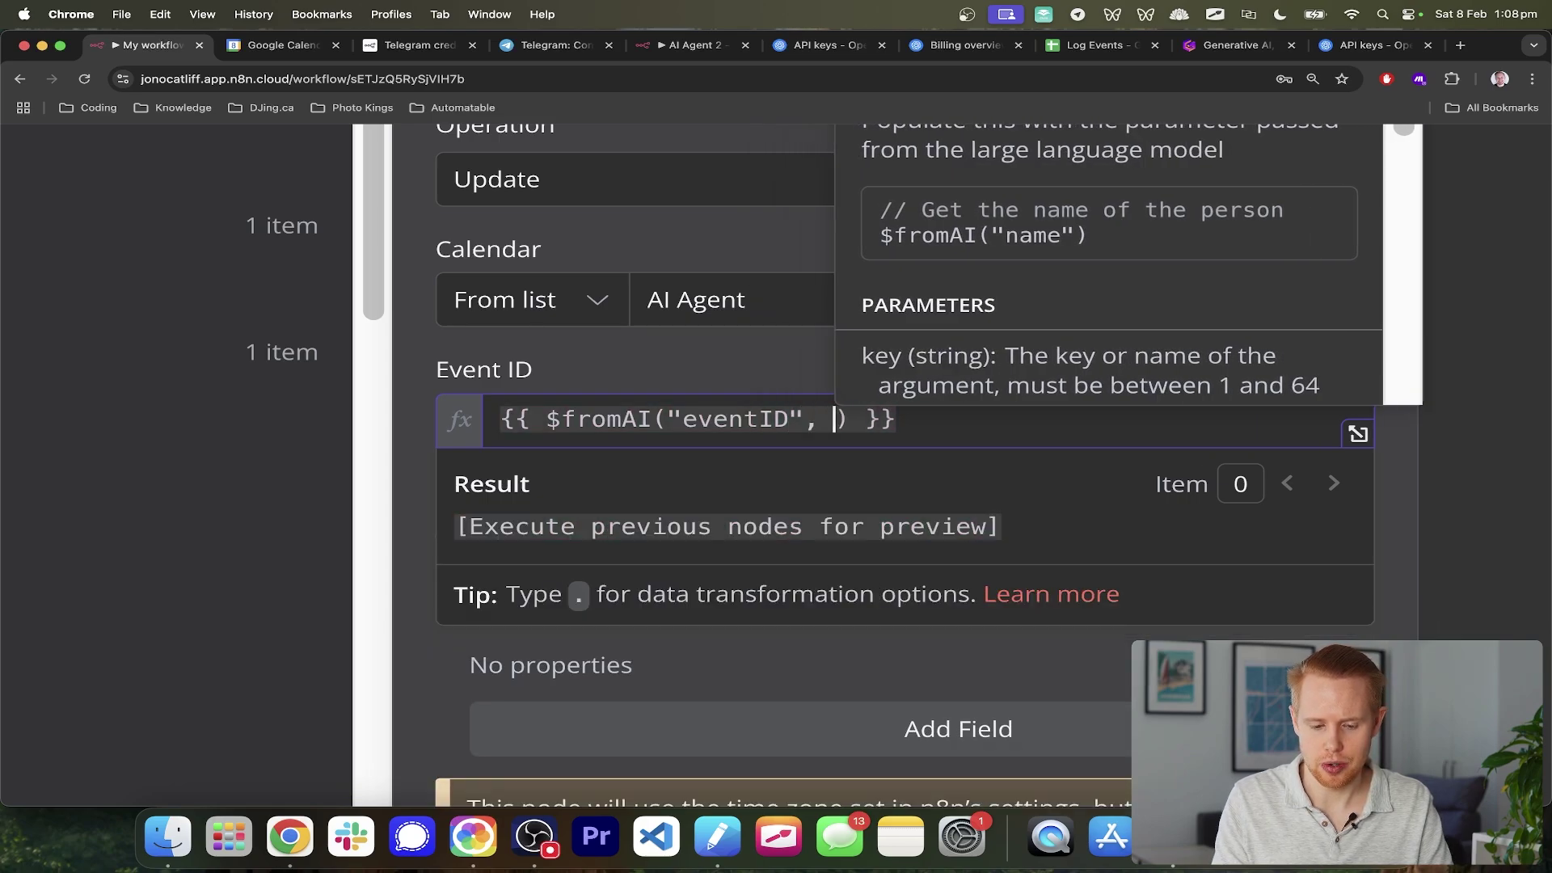
pyautogui.write('"')
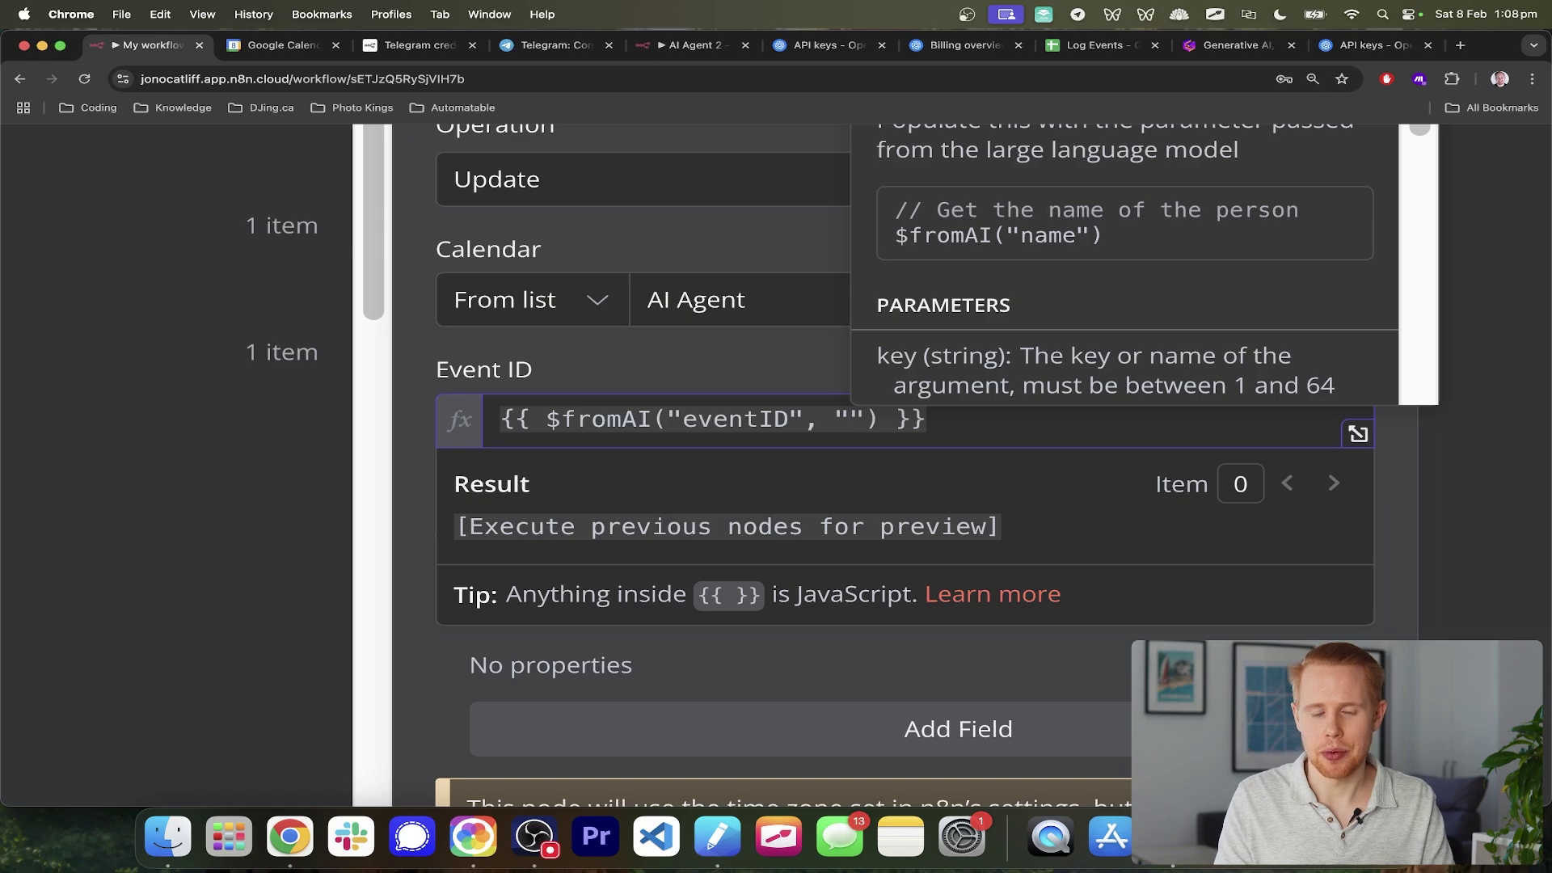
pyautogui.write('this is the id of ')
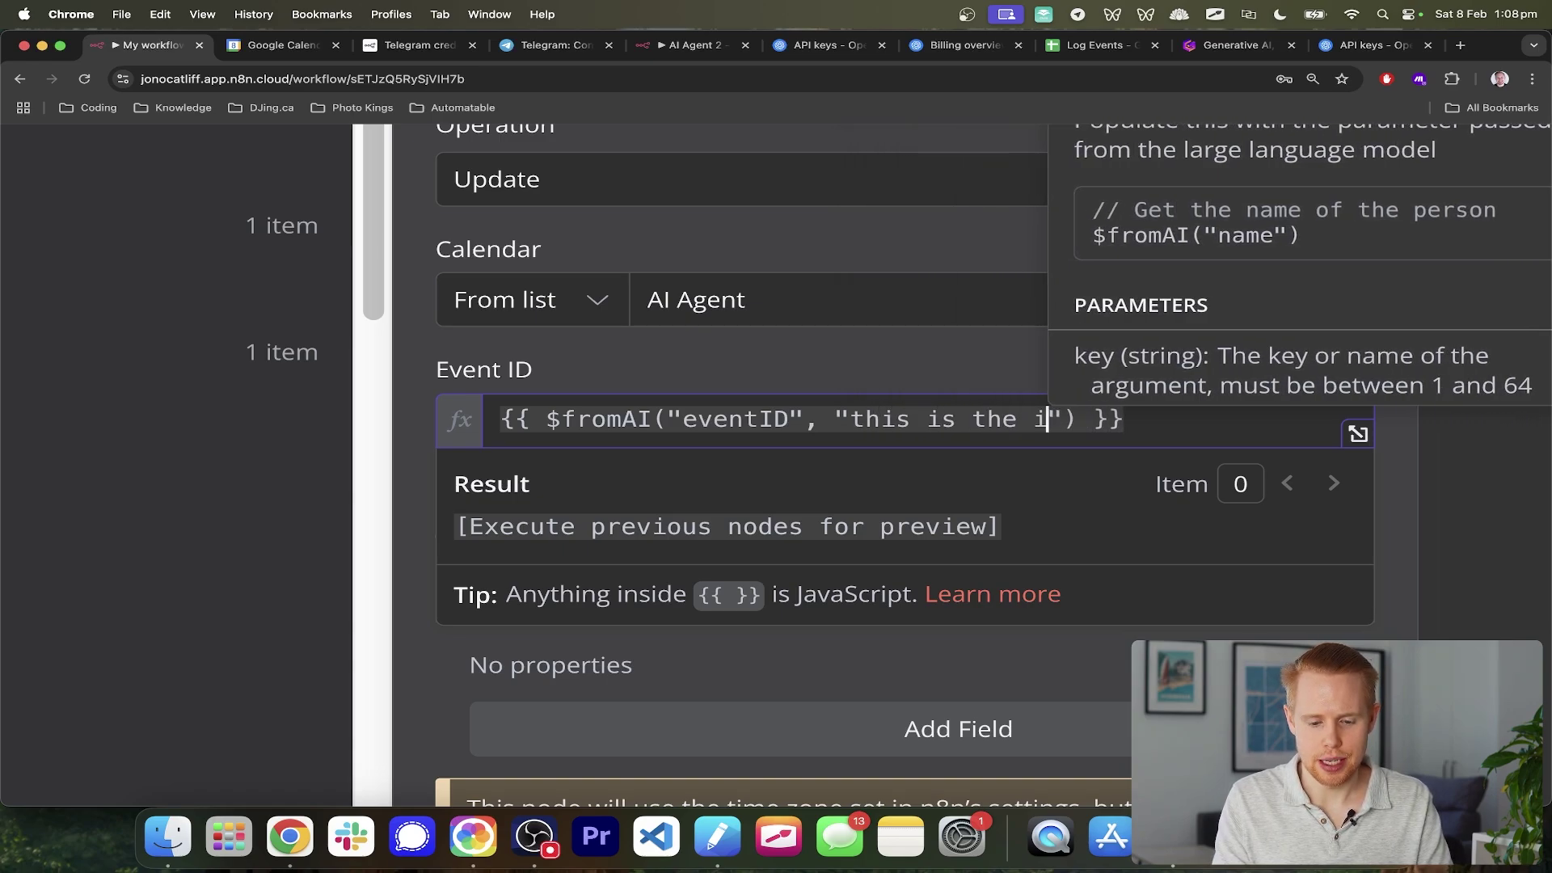
pyautogui.write('the event')
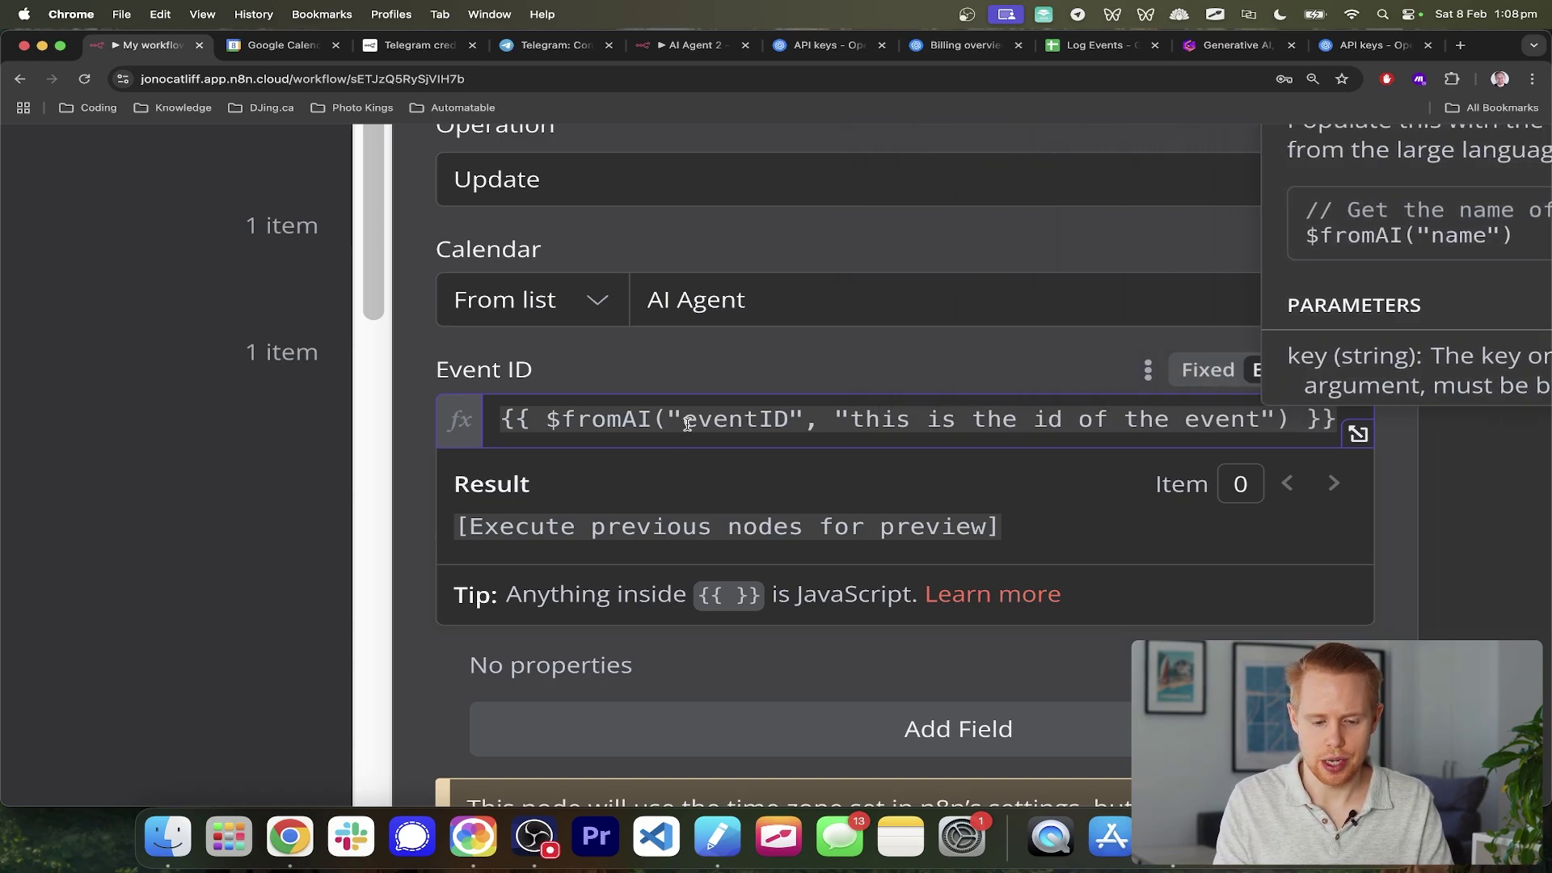
pyautogui.click(730, 366)
pyautogui.press('super+0')
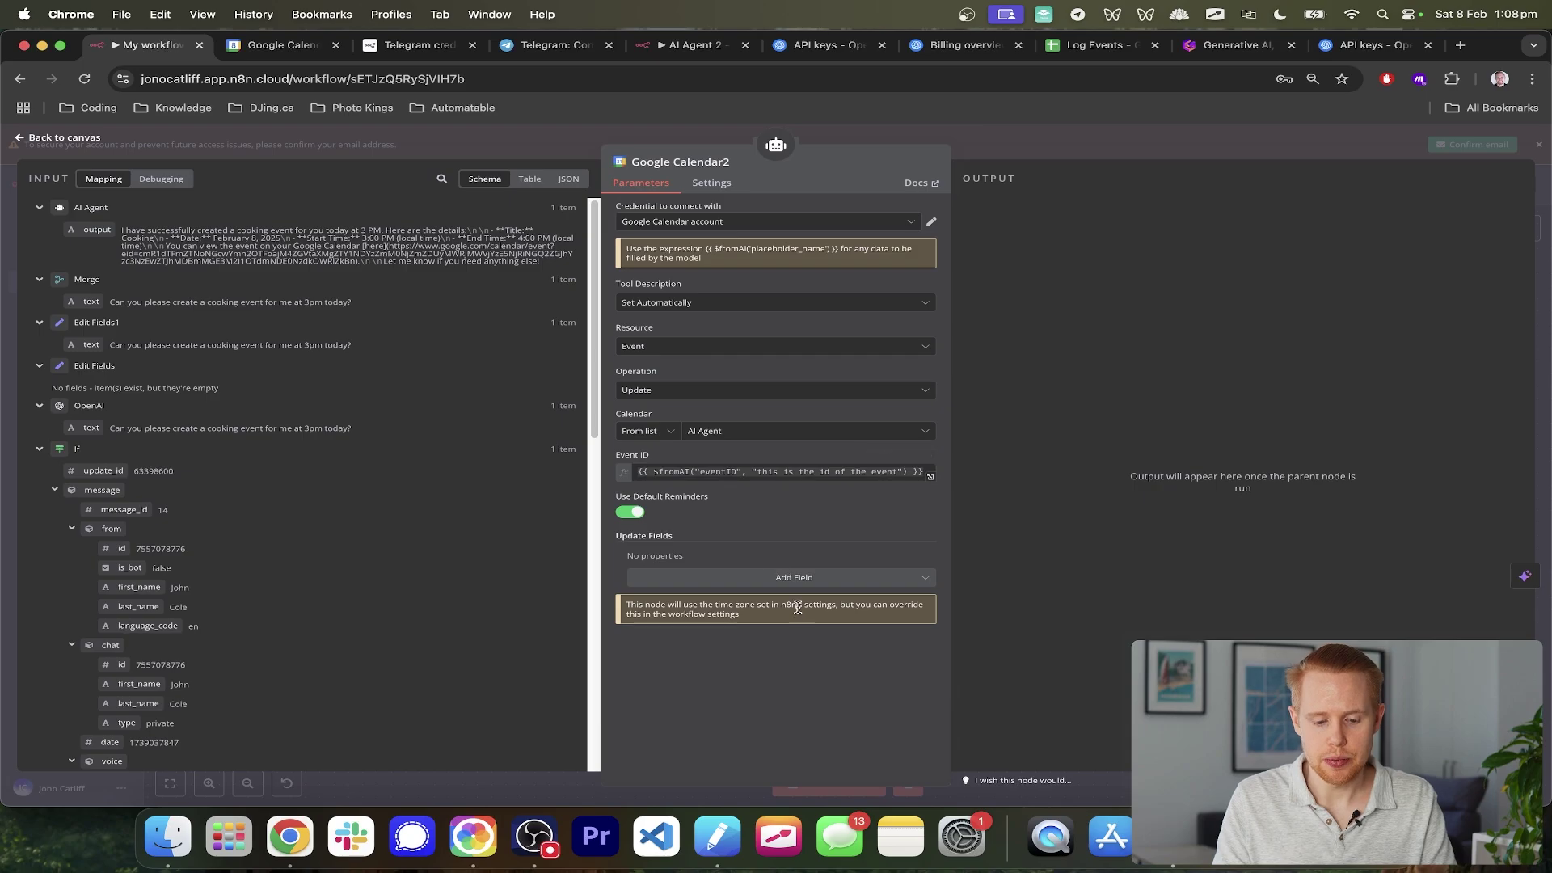
# - Add Start and End as update fields on Google Calendar2
pyautogui.click(796, 577)
pyautogui.scroll(-5, 766, 683)
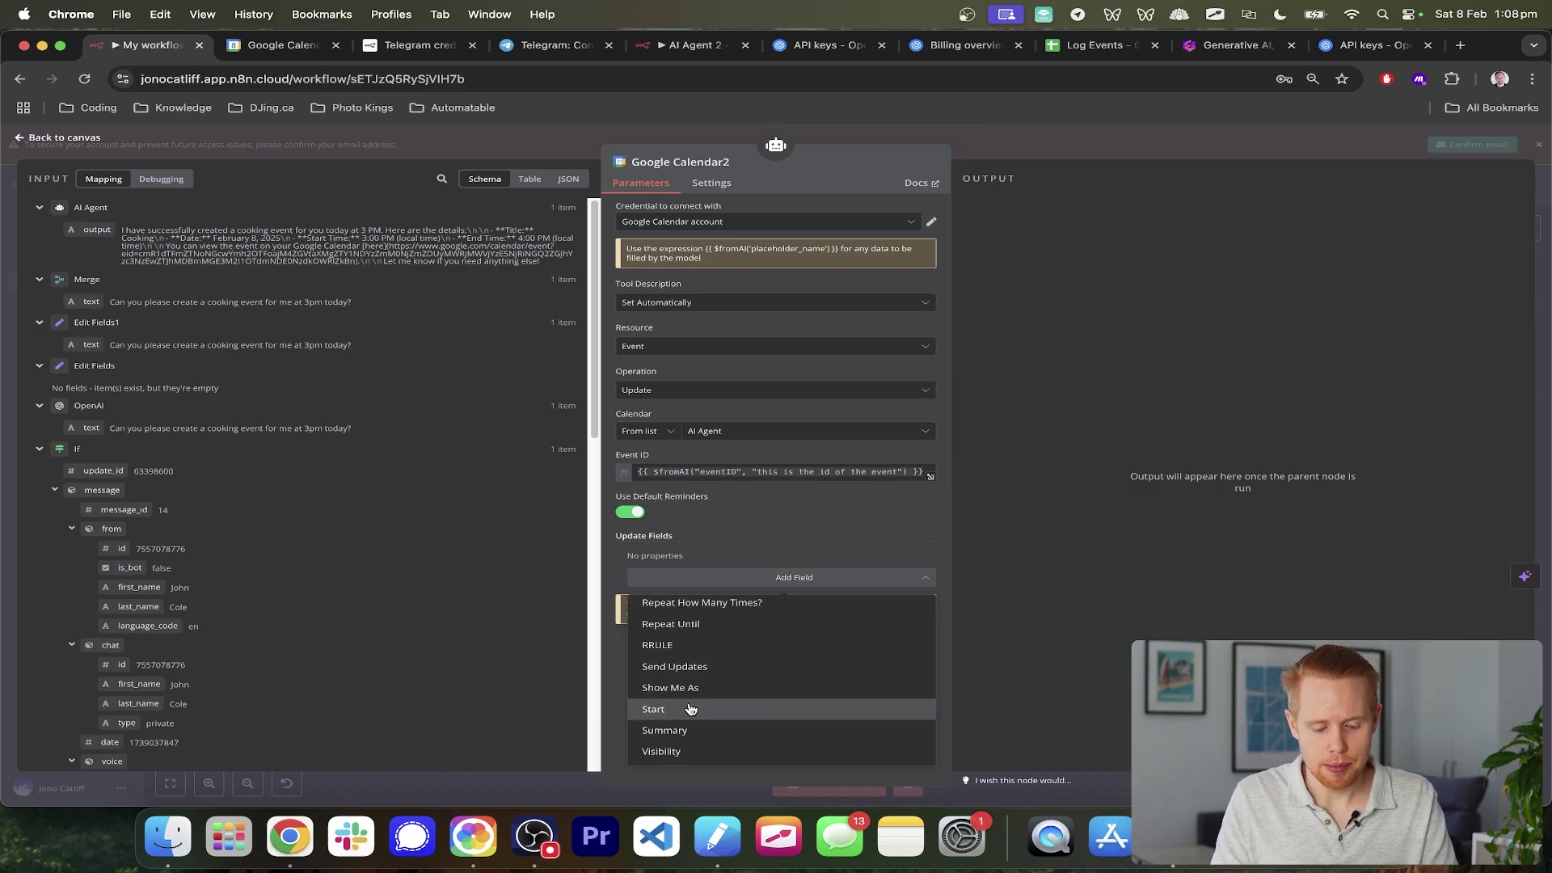
pyautogui.press('super+equal')
pyautogui.press('super+equal')
pyautogui.press('super+equal')
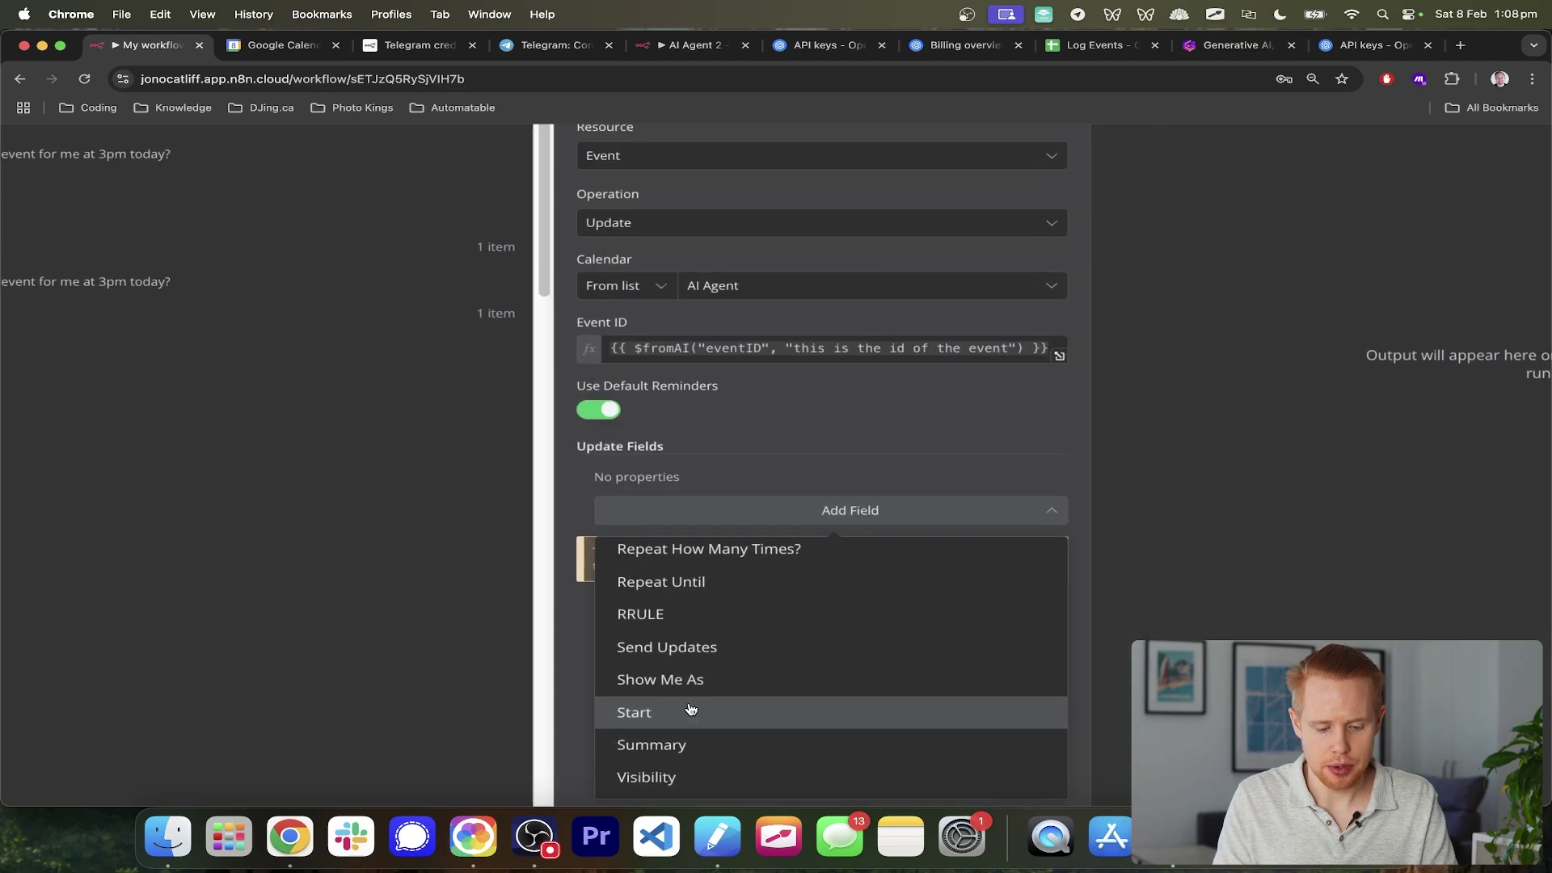
pyautogui.click(691, 710)
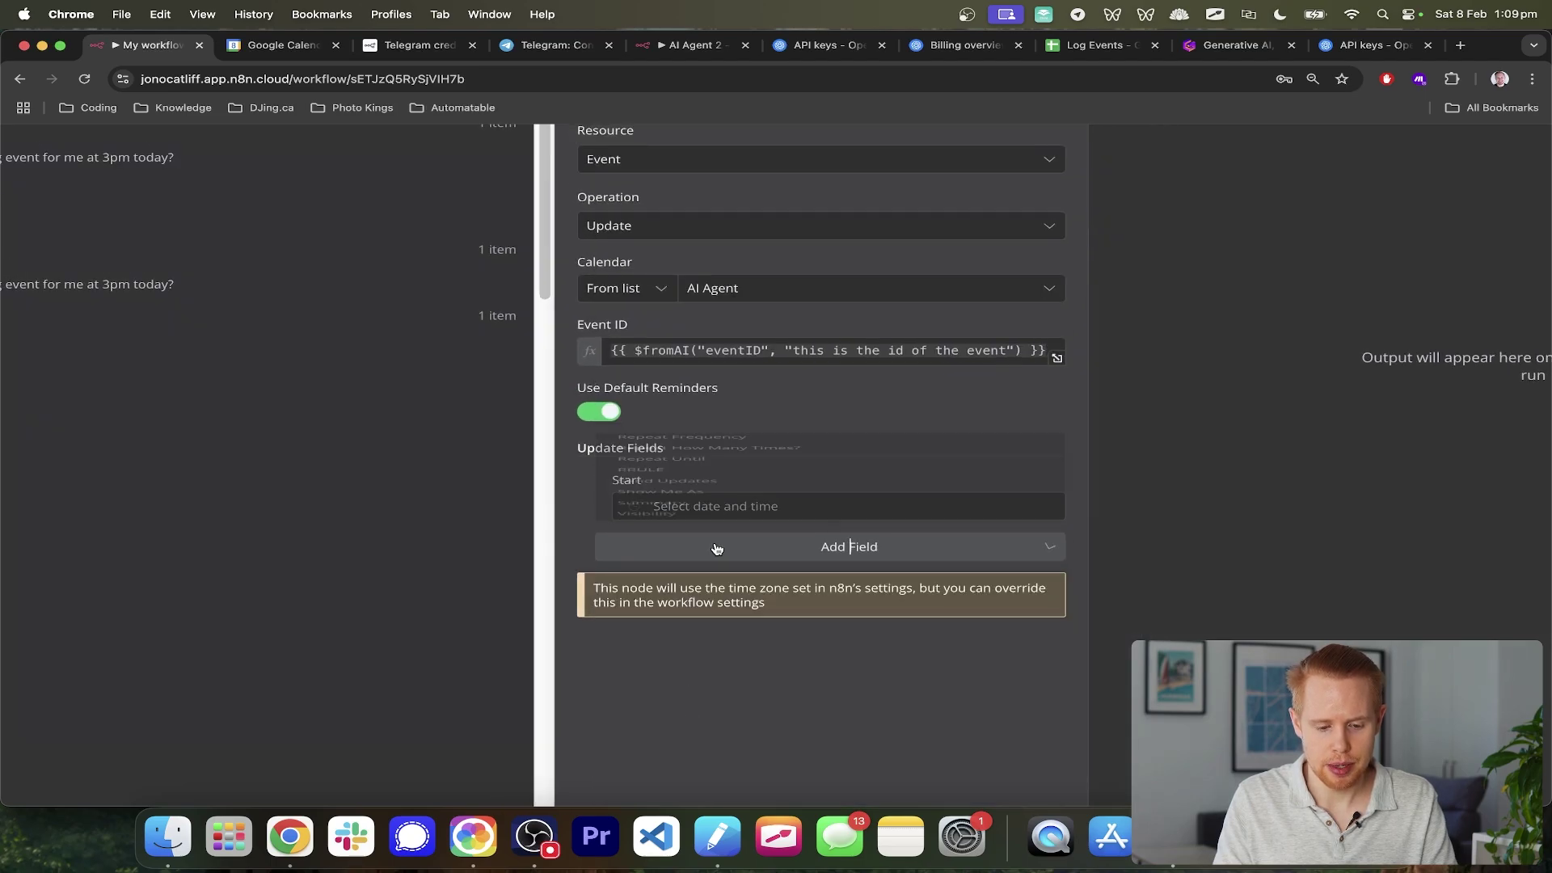
pyautogui.click(717, 546)
pyautogui.scroll(5, 717, 466)
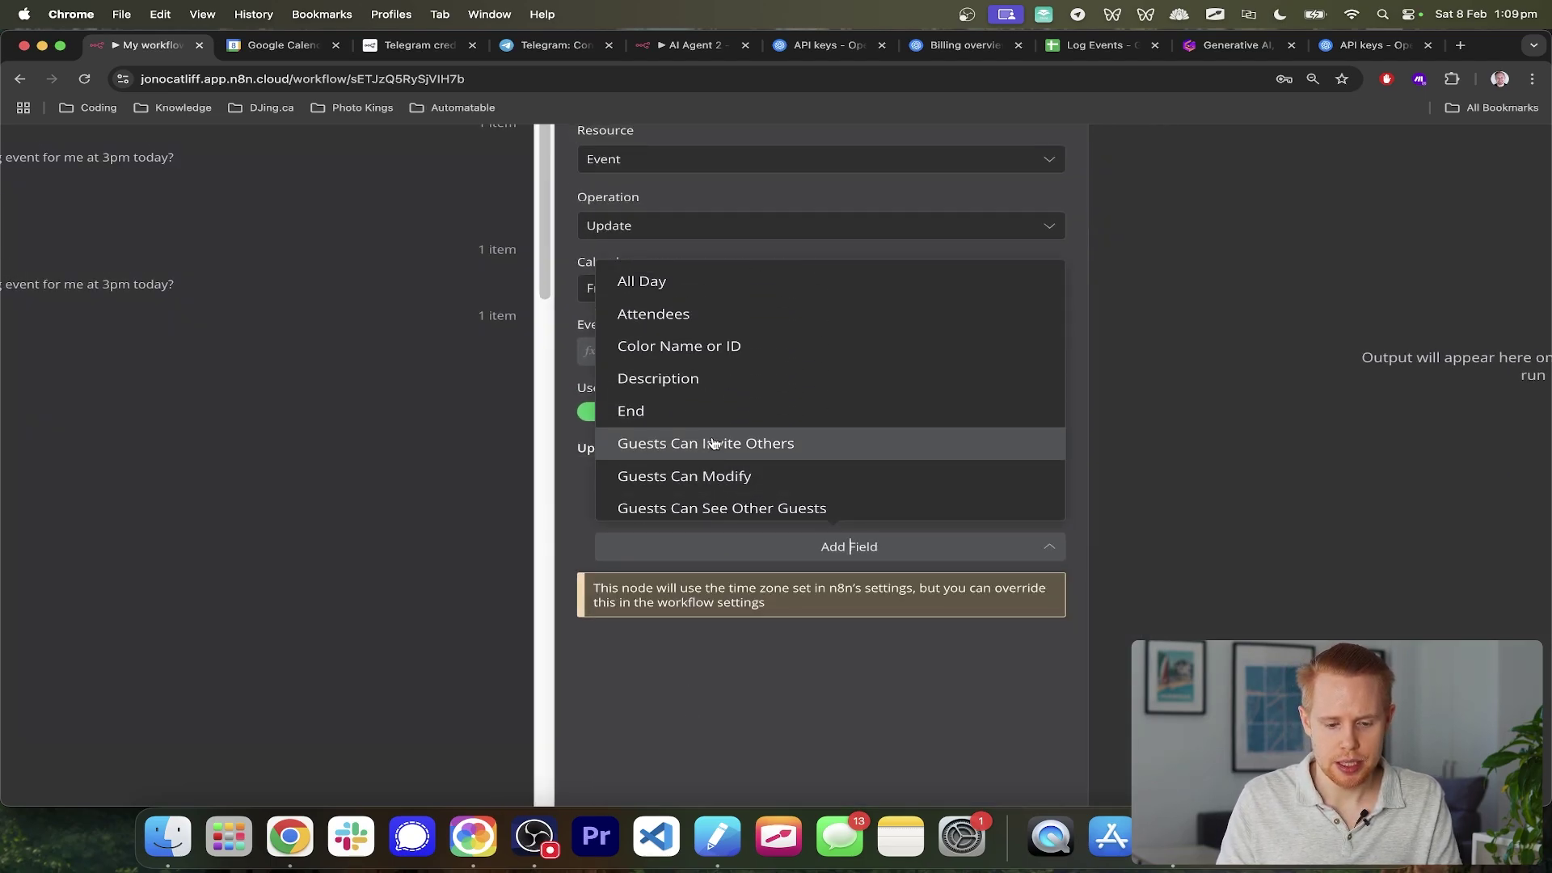
pyautogui.click(711, 417)
# - Set End to a $fromAI expression with key endTime and description 'end time'
pyautogui.click(722, 506)
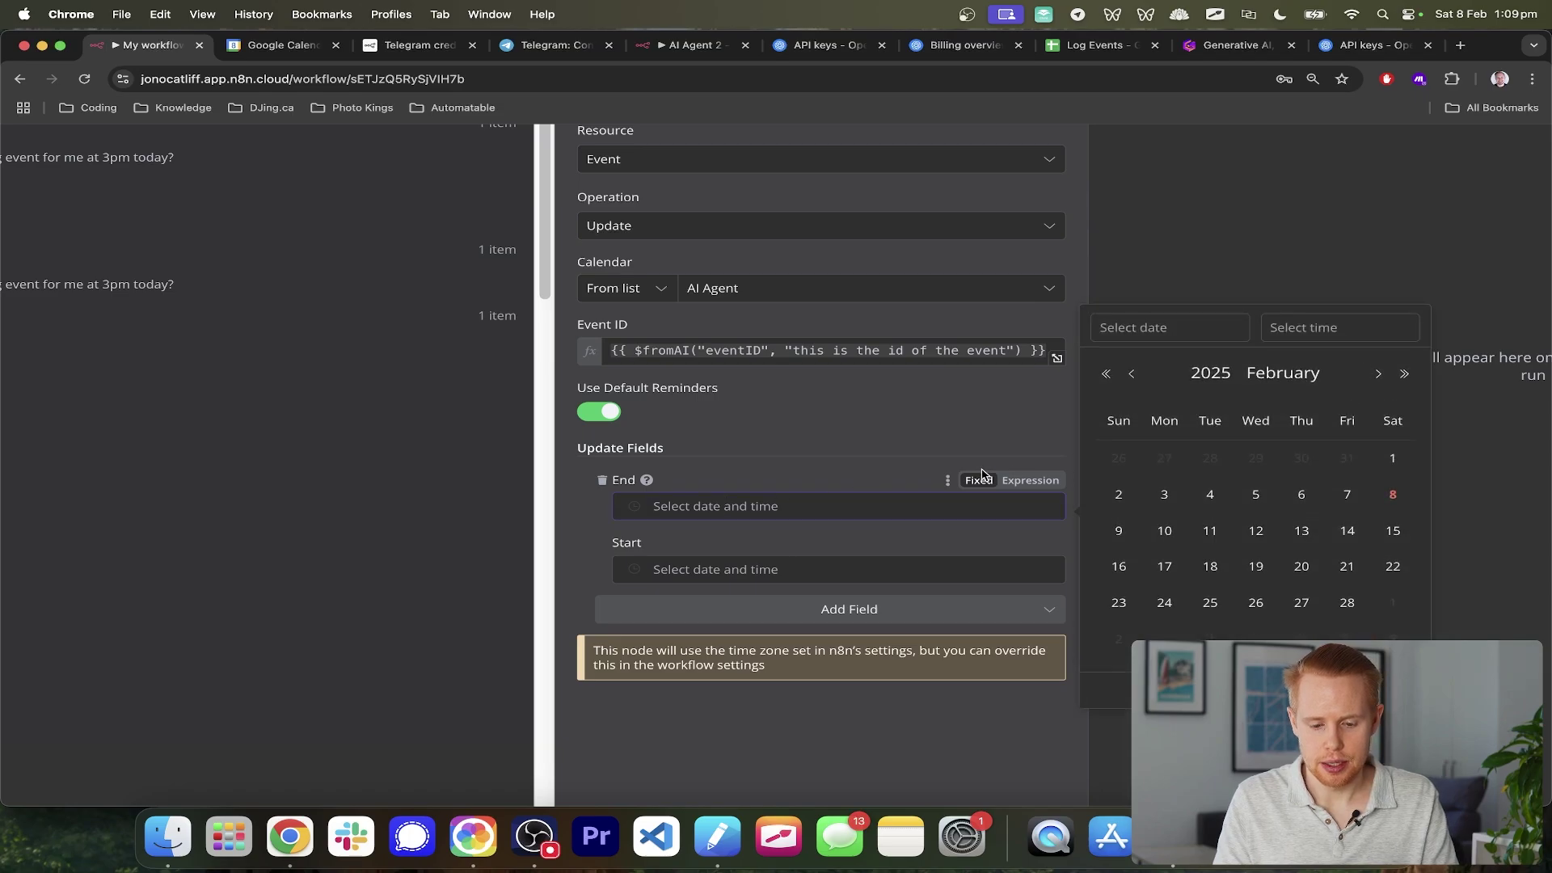
pyautogui.click(1025, 480)
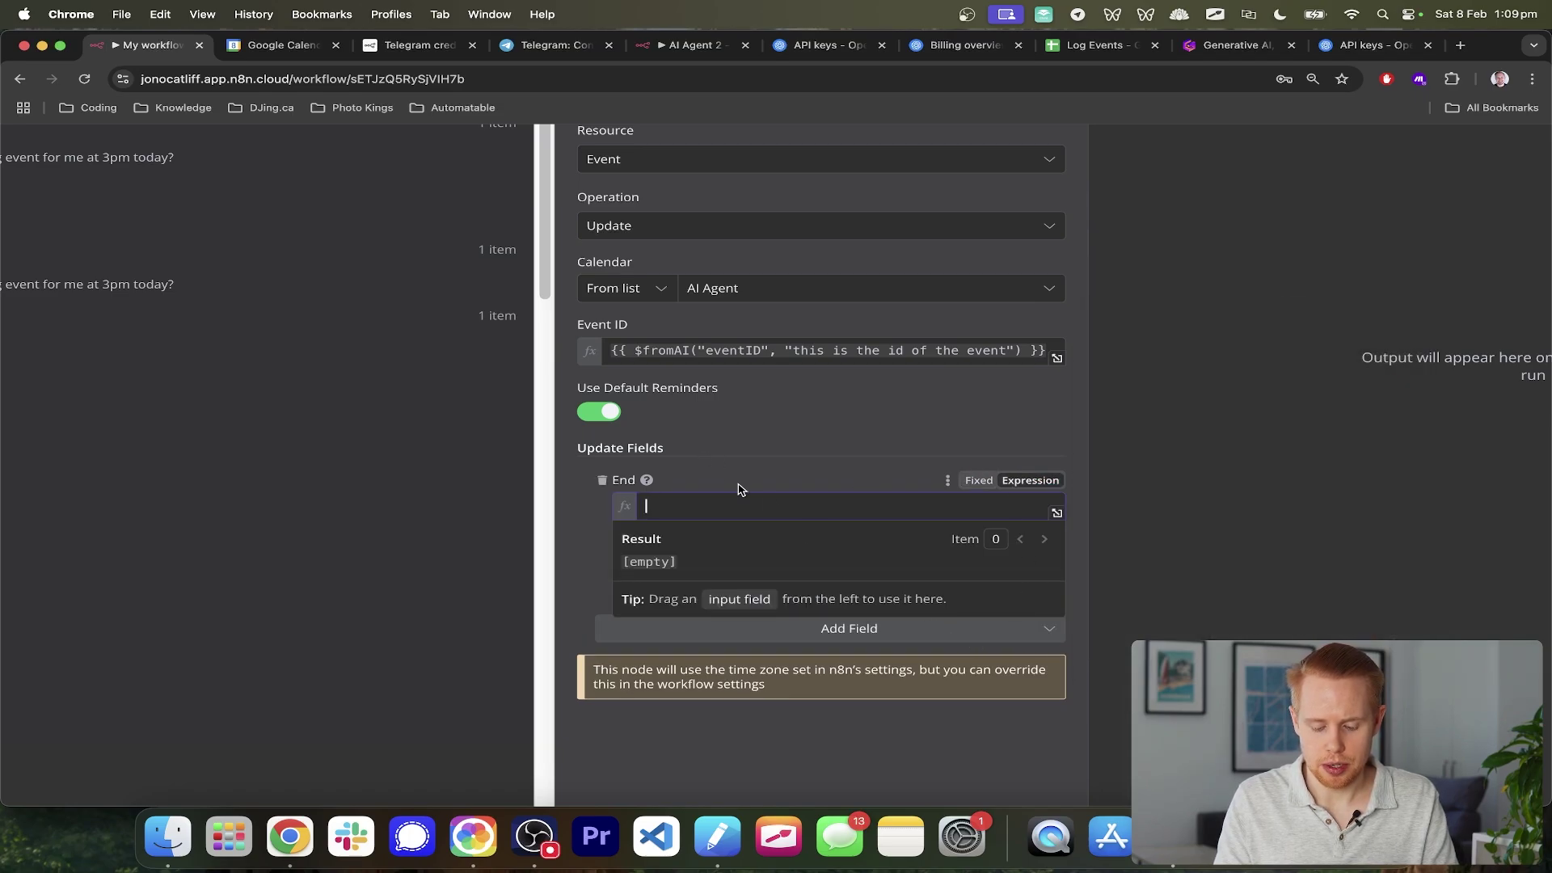
pyautogui.click(732, 352)
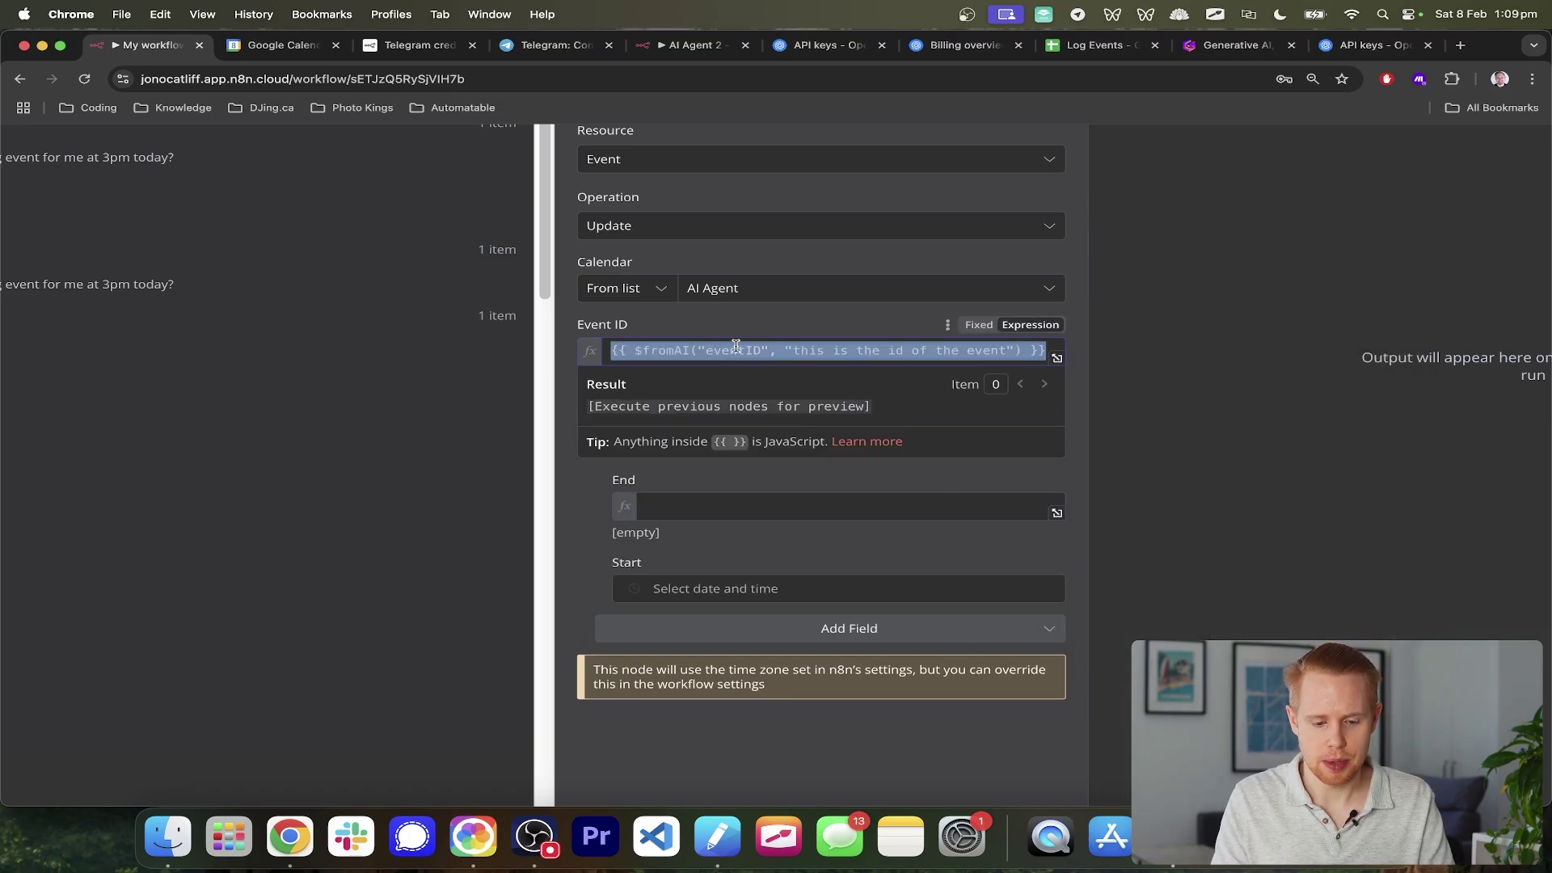
pyautogui.click(744, 402)
pyautogui.click(717, 509)
pyautogui.write('{{ $fromAI("eventID", "this is the id of the event") }}')
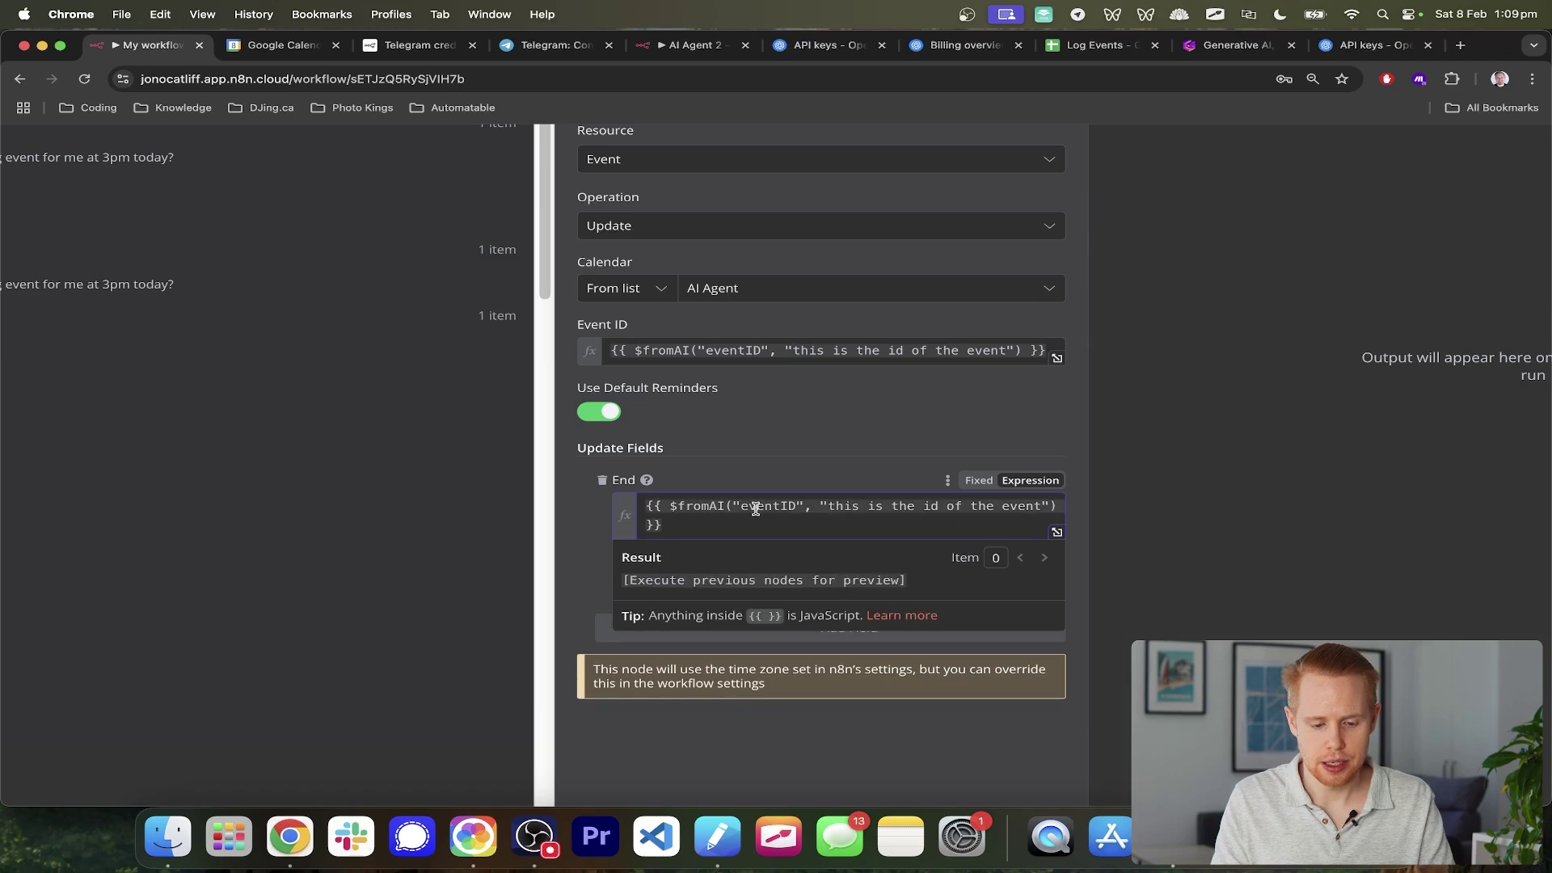
pyautogui.doubleClick(755, 507)
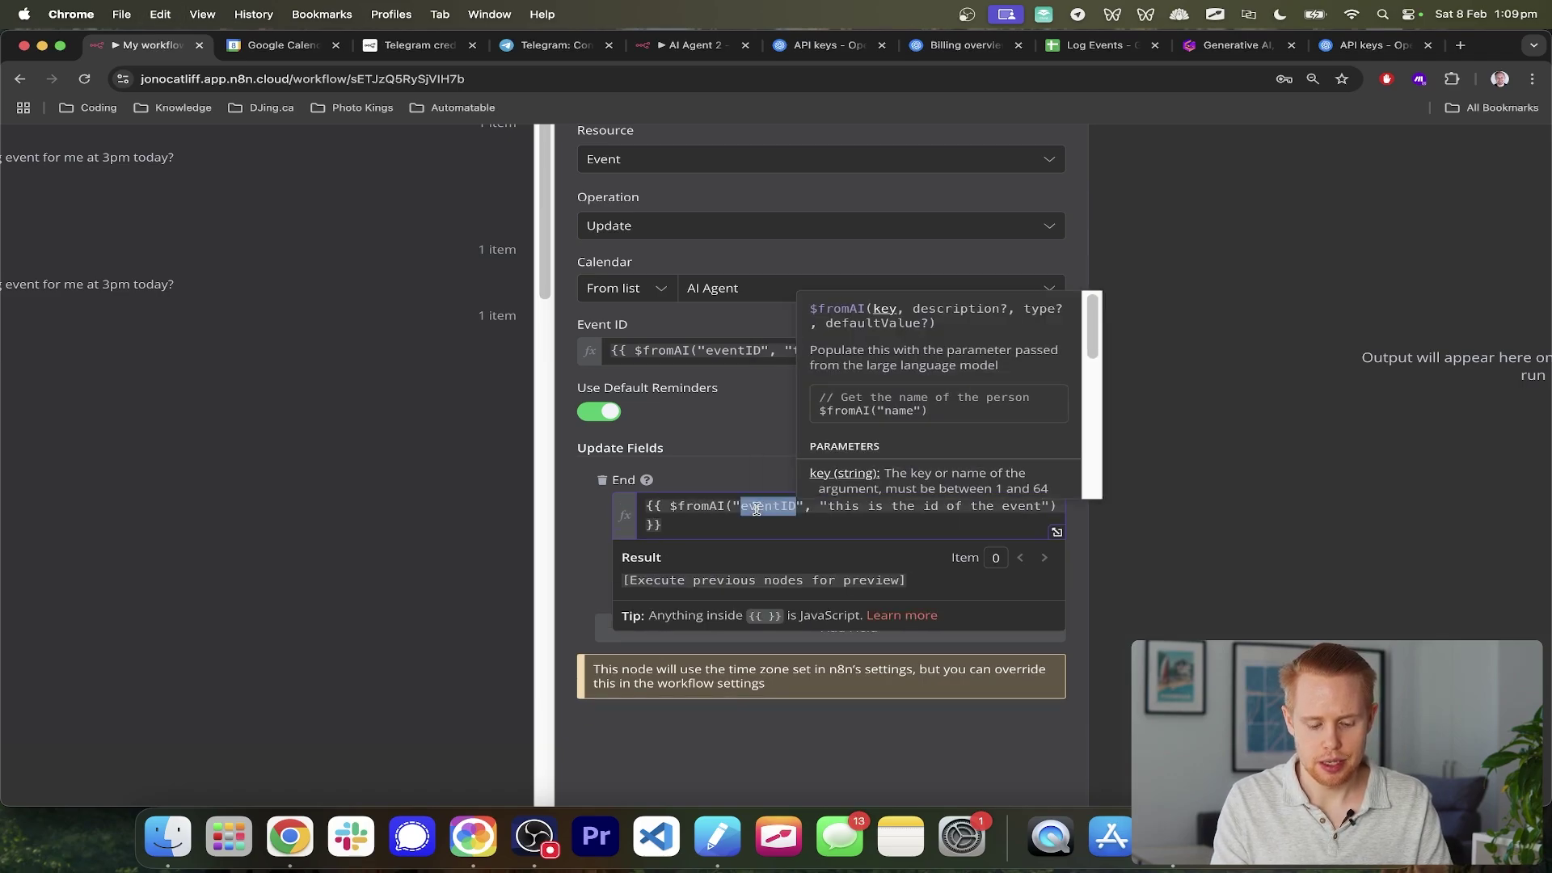
pyautogui.write('endTime')
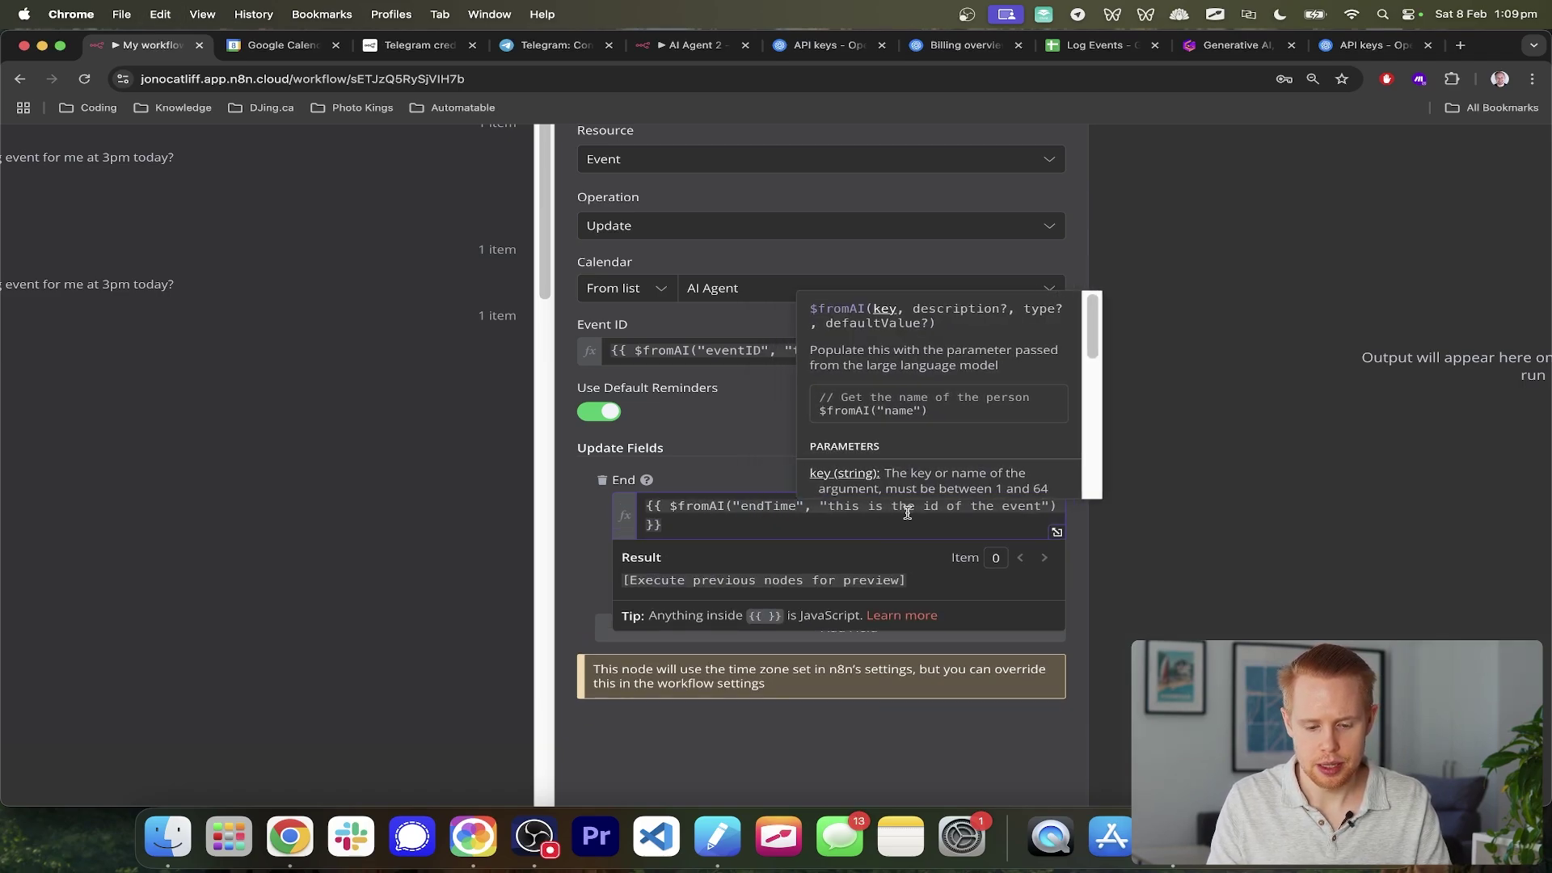
pyautogui.doubleClick(931, 507)
pyautogui.write('end time')
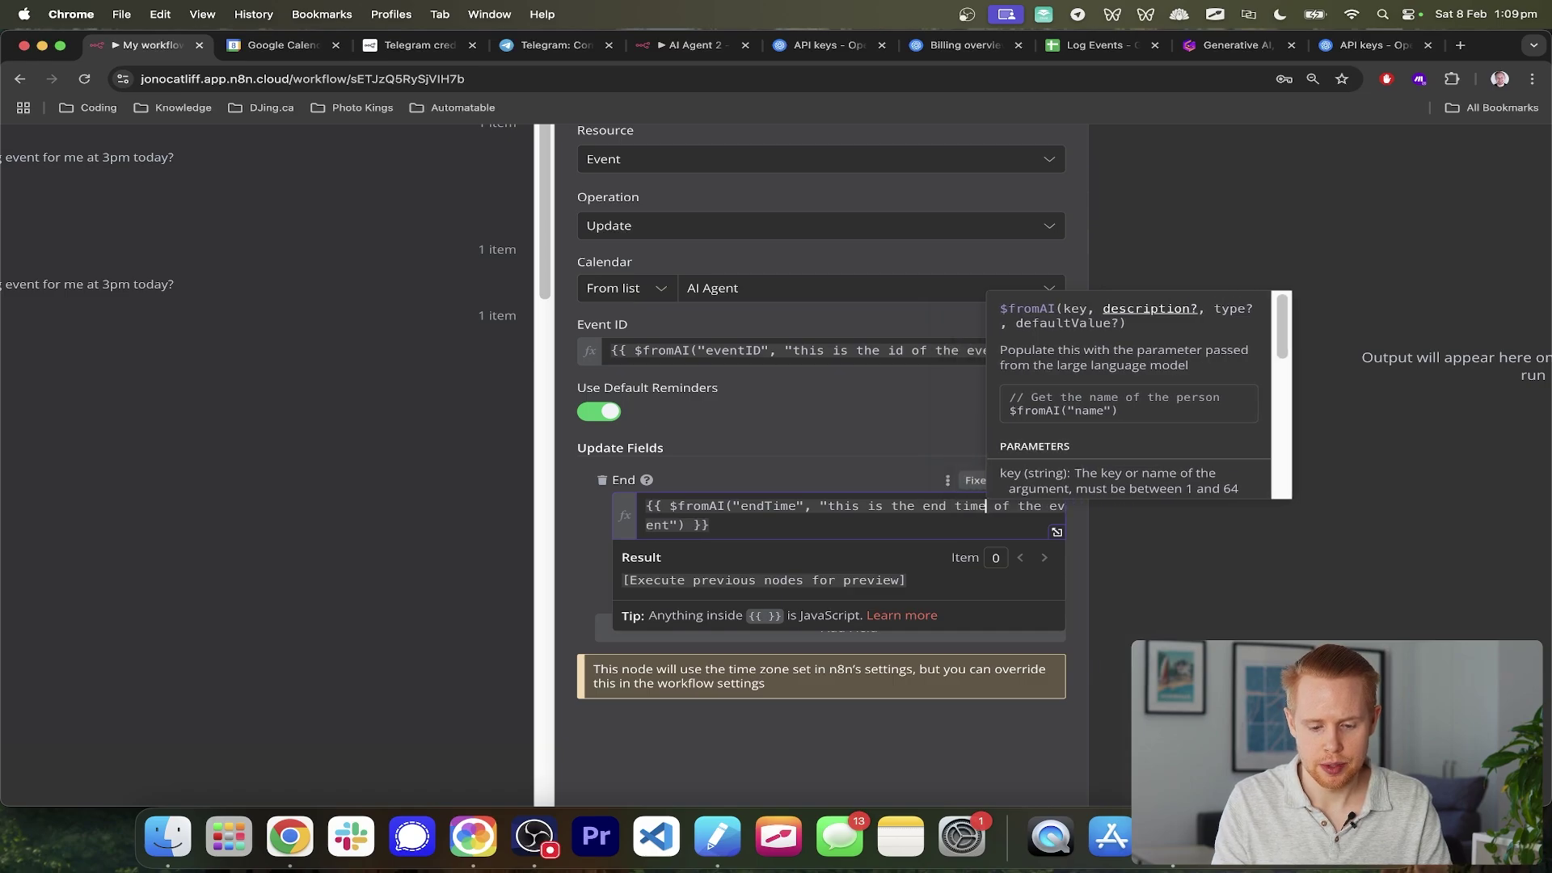
pyautogui.press('super+a')
pyautogui.press('super+c')
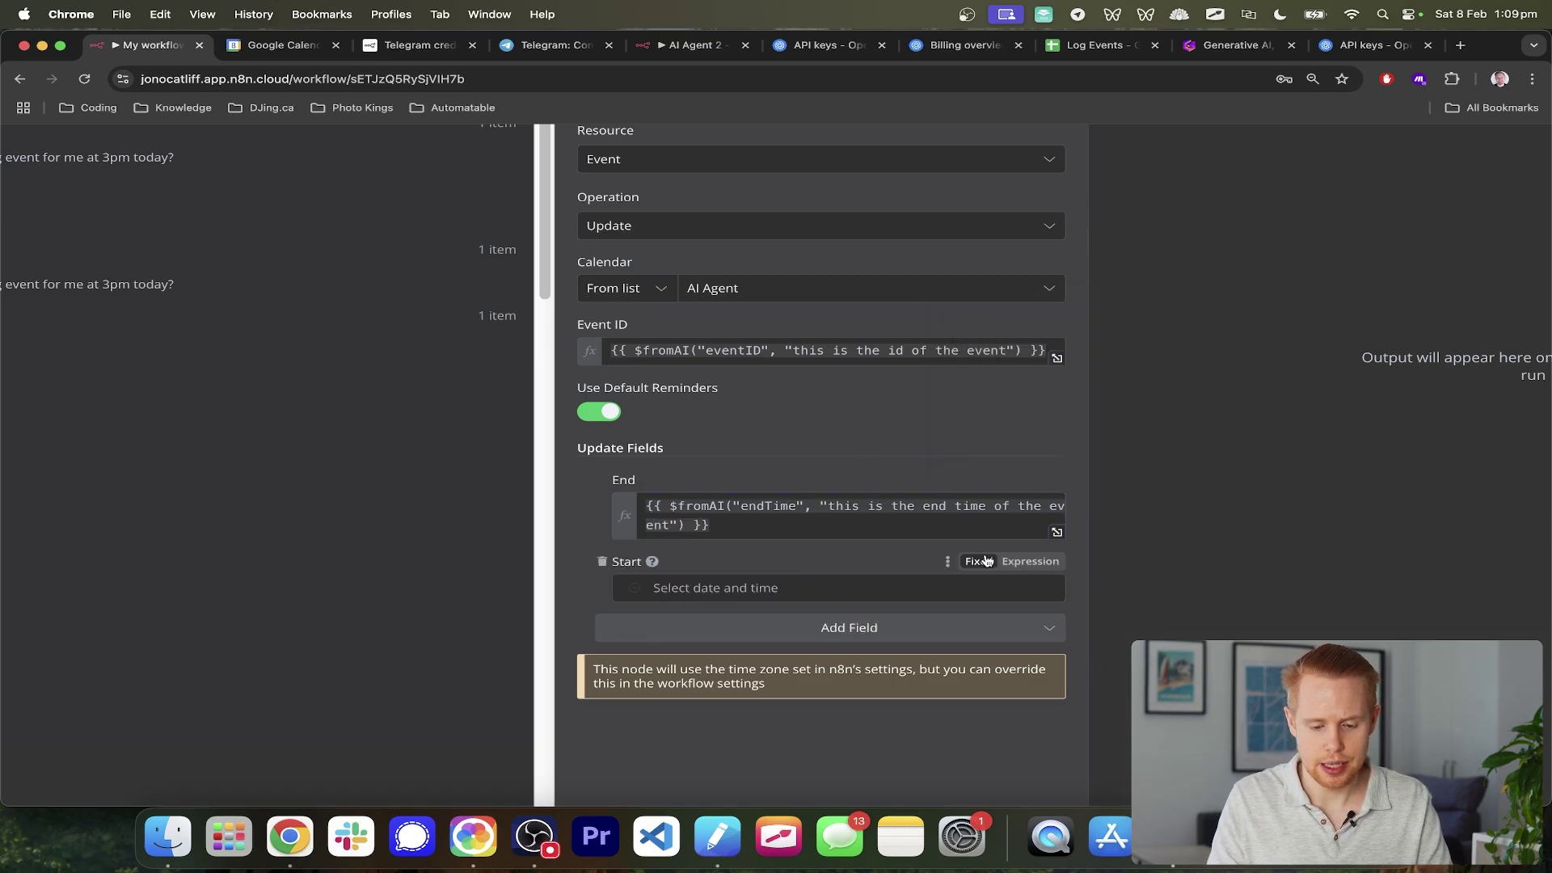
# - Set Start to the same expression using key startTime and a 'start time' description
pyautogui.click(734, 593)
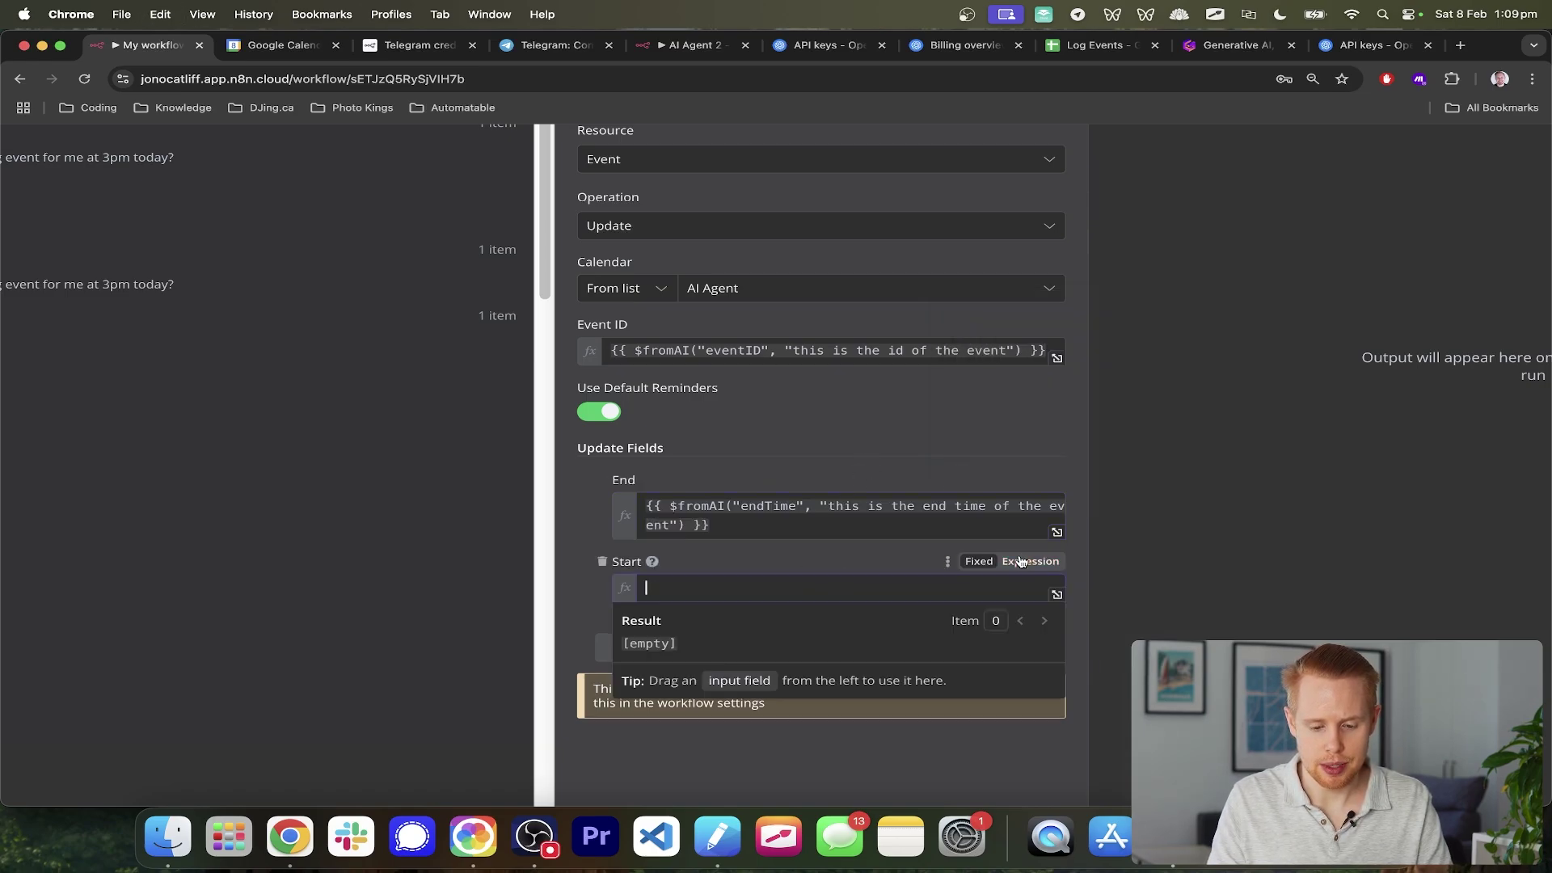
pyautogui.press('super+v')
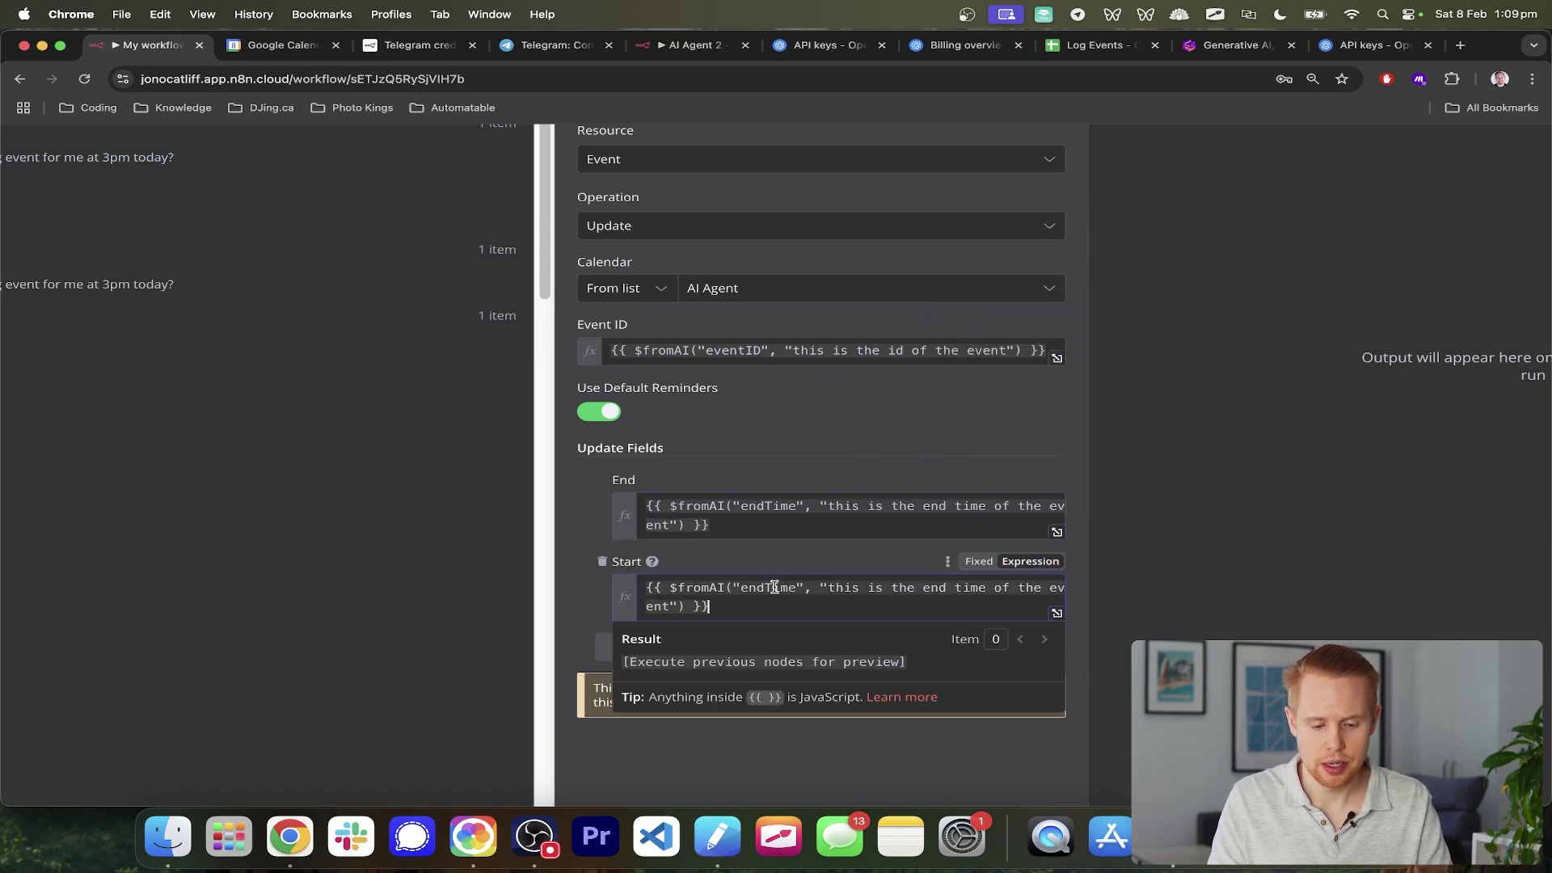
pyautogui.click(774, 588)
pyautogui.moveTo(741, 588); pyautogui.dragTo(764, 587)
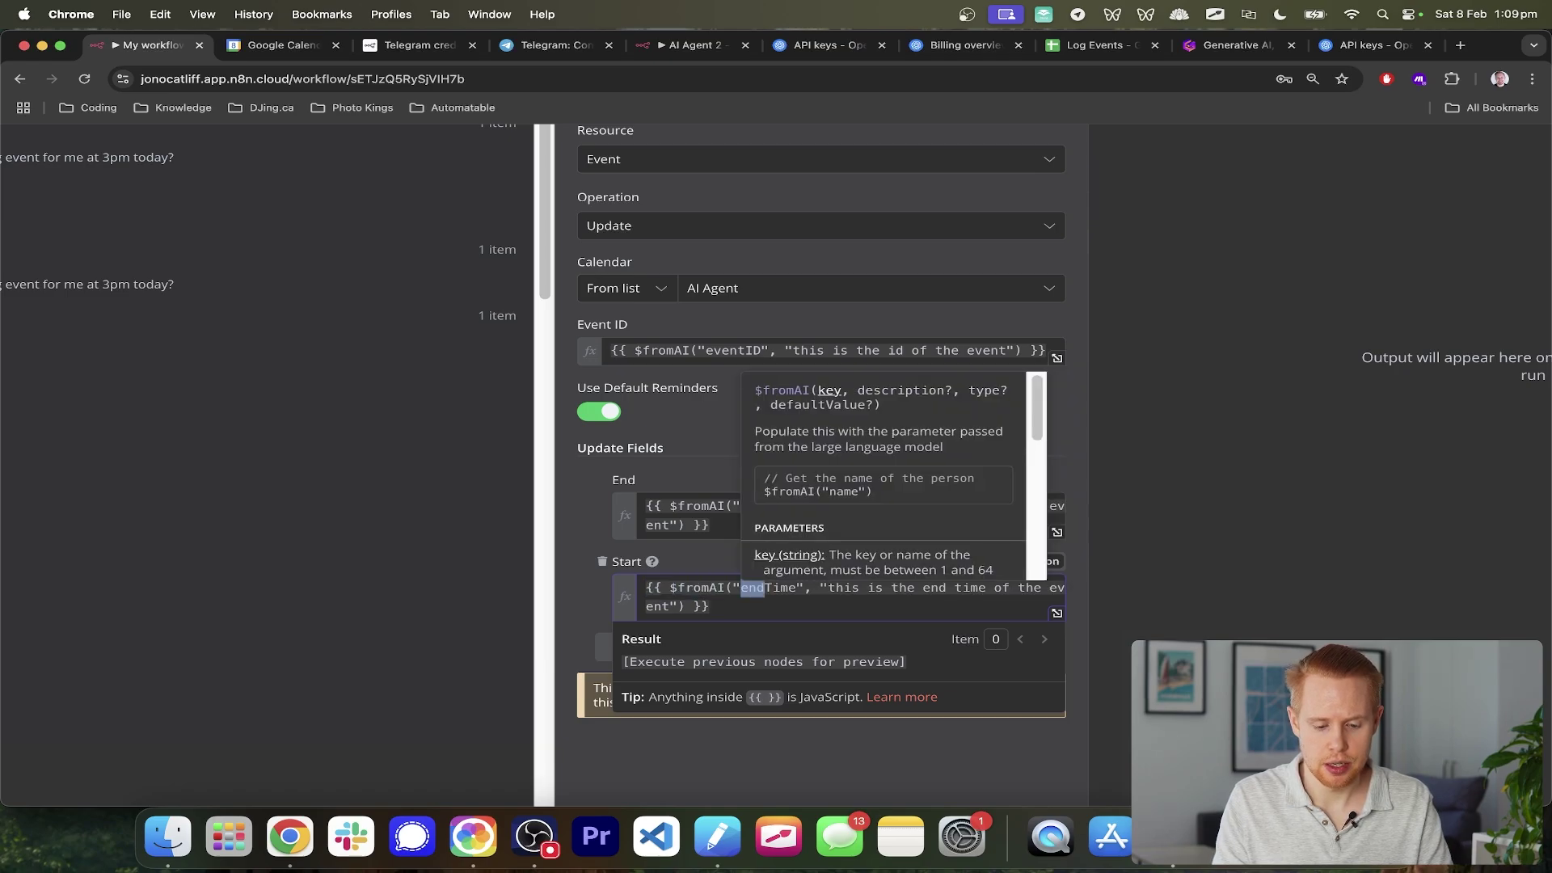
pyautogui.write('start')
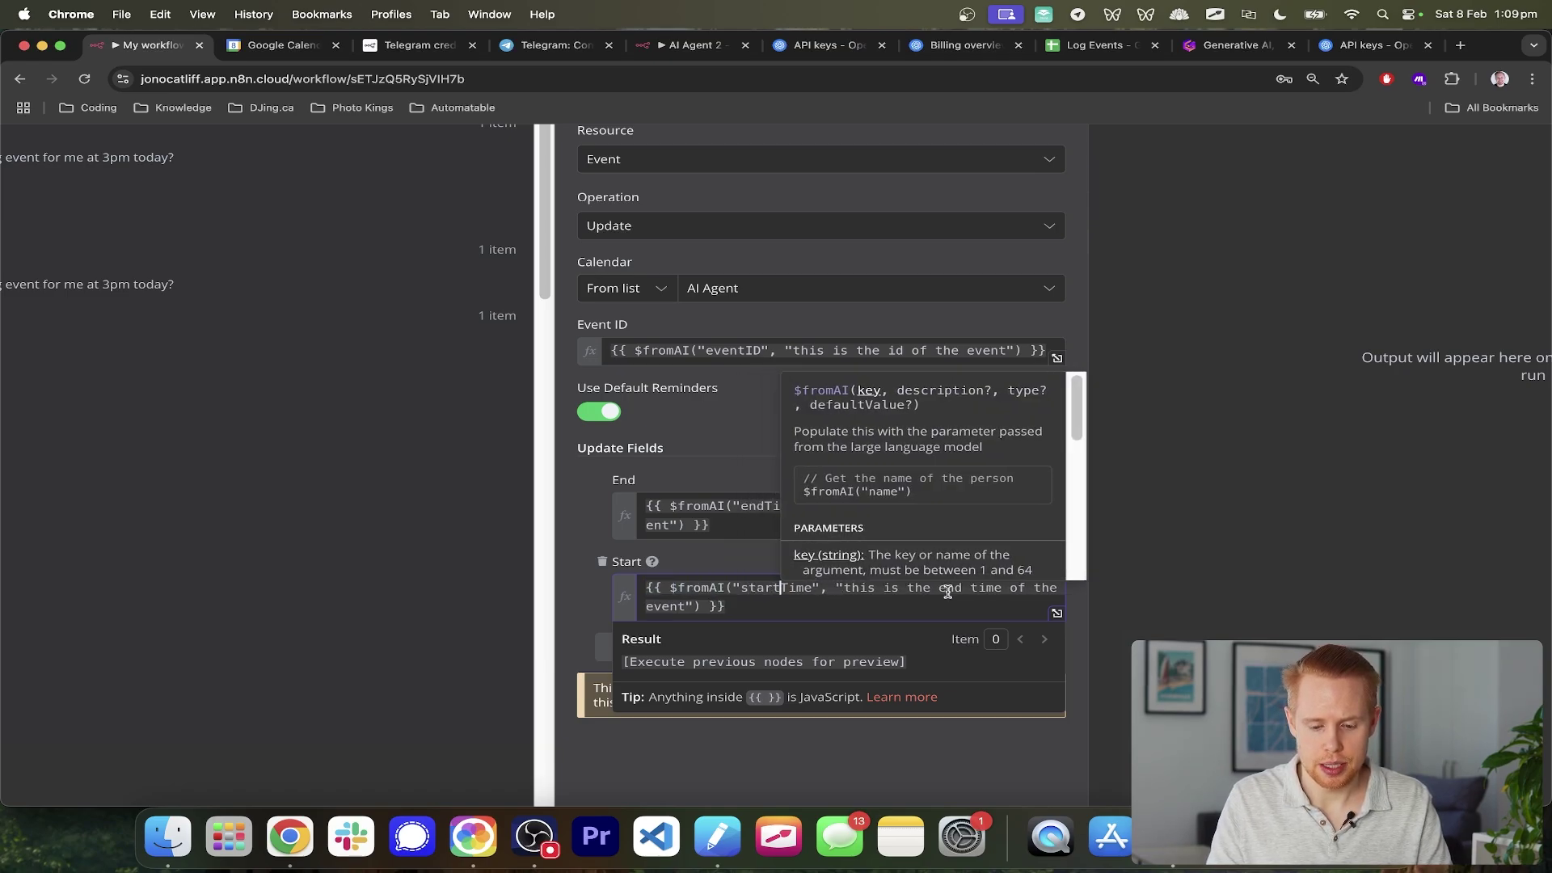
pyautogui.doubleClick(947, 588)
pyautogui.write('start')
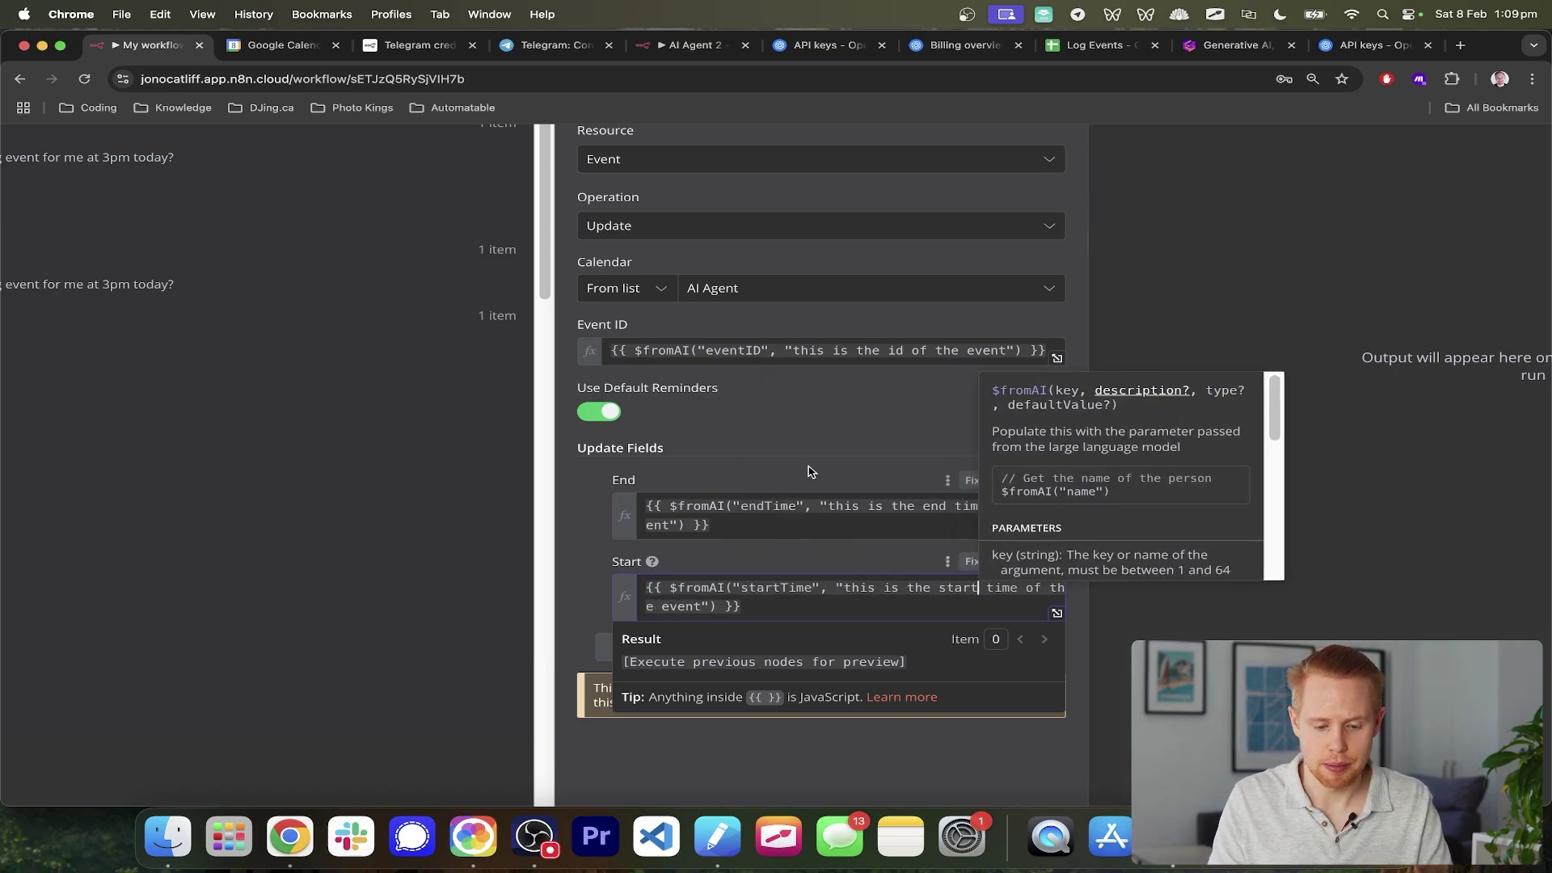
pyautogui.click(812, 472)
pyautogui.scroll(-5, 811, 472)
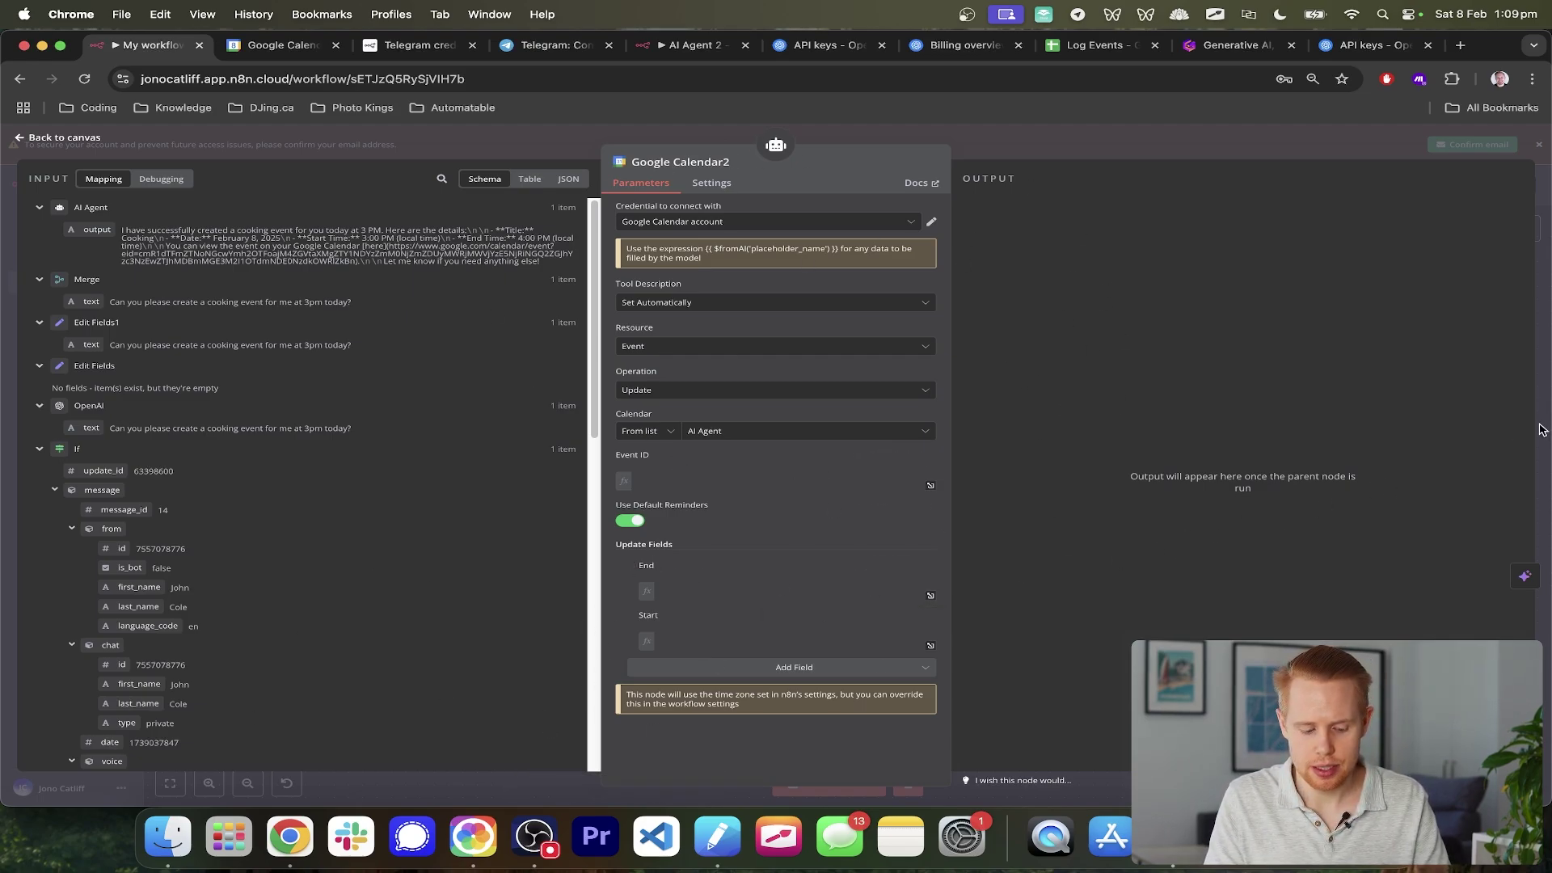
pyautogui.press('super+r')
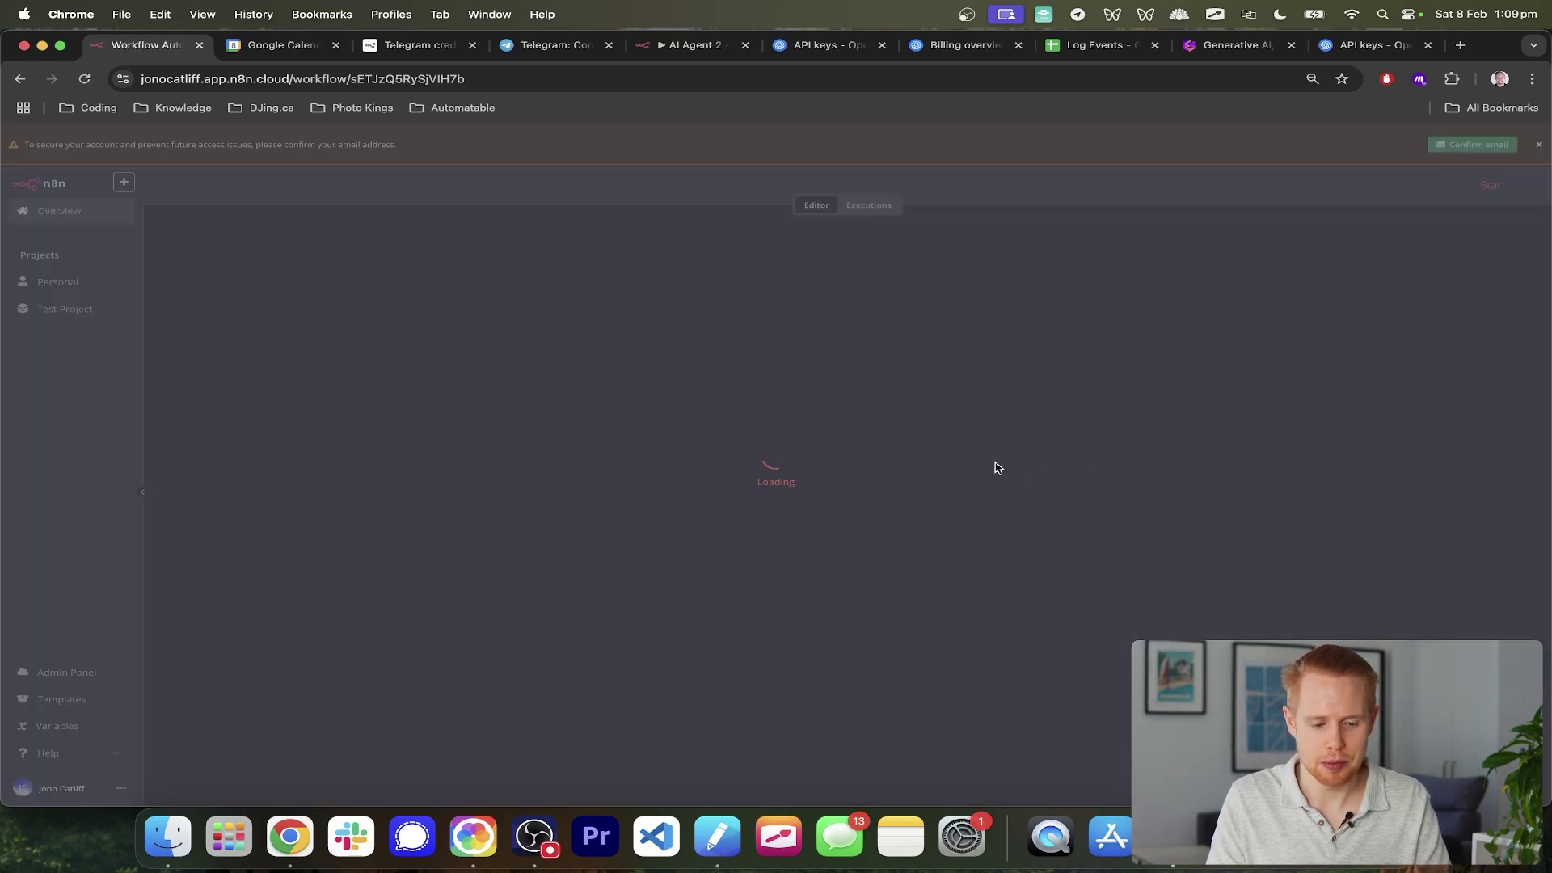
pyautogui.hscroll(10, 1282, 561)
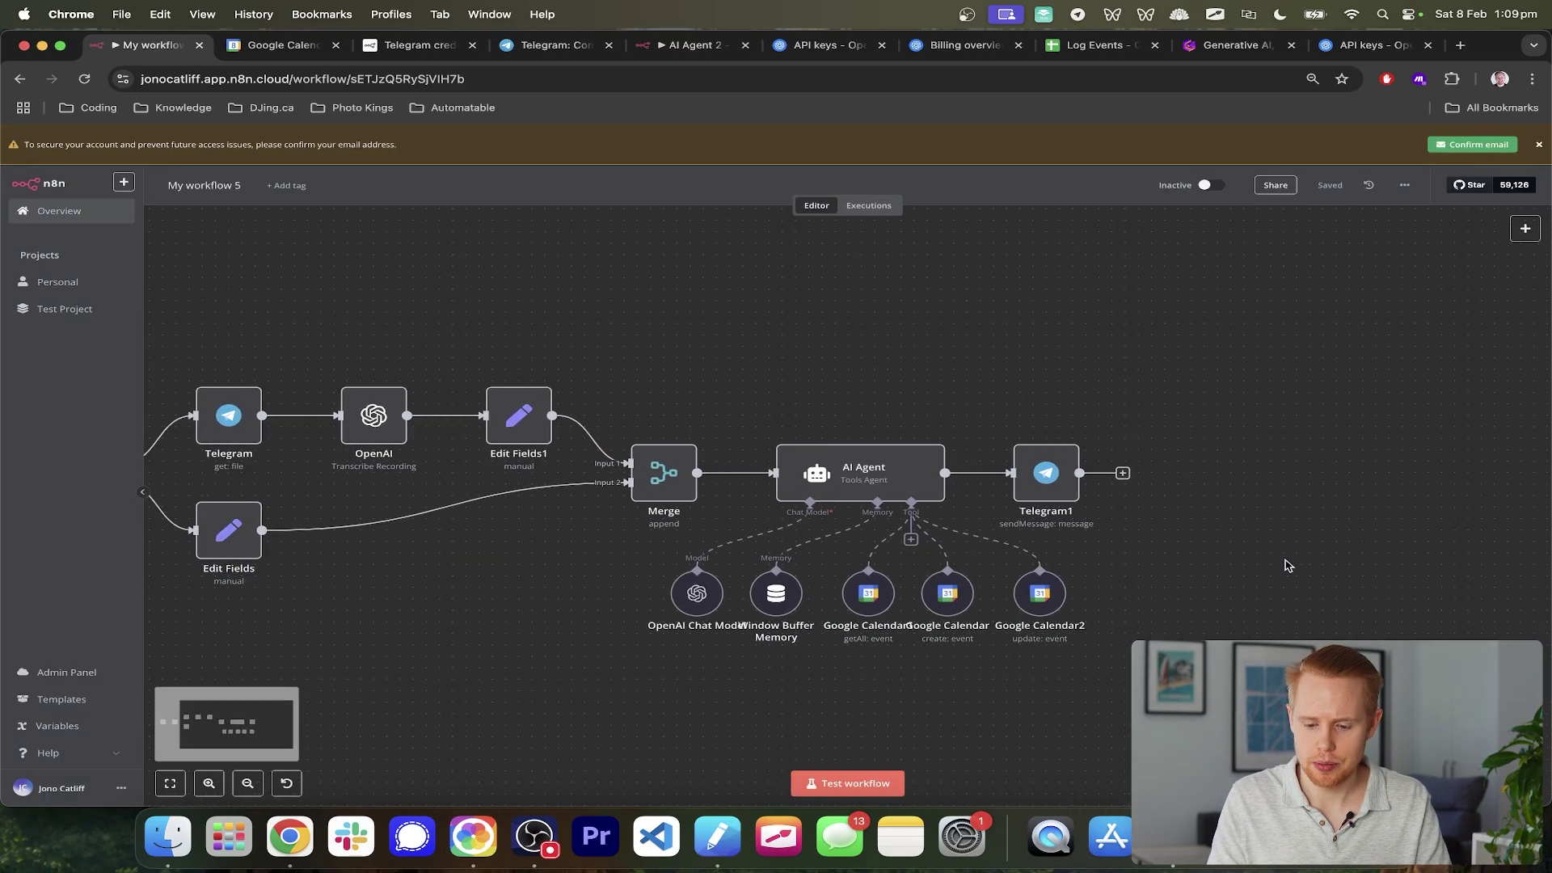
pyautogui.keyDown('ctrl'); pyautogui.scroll(10, 1084, 639); pyautogui.keyUp('ctrl')
pyautogui.doubleClick(884, 568)
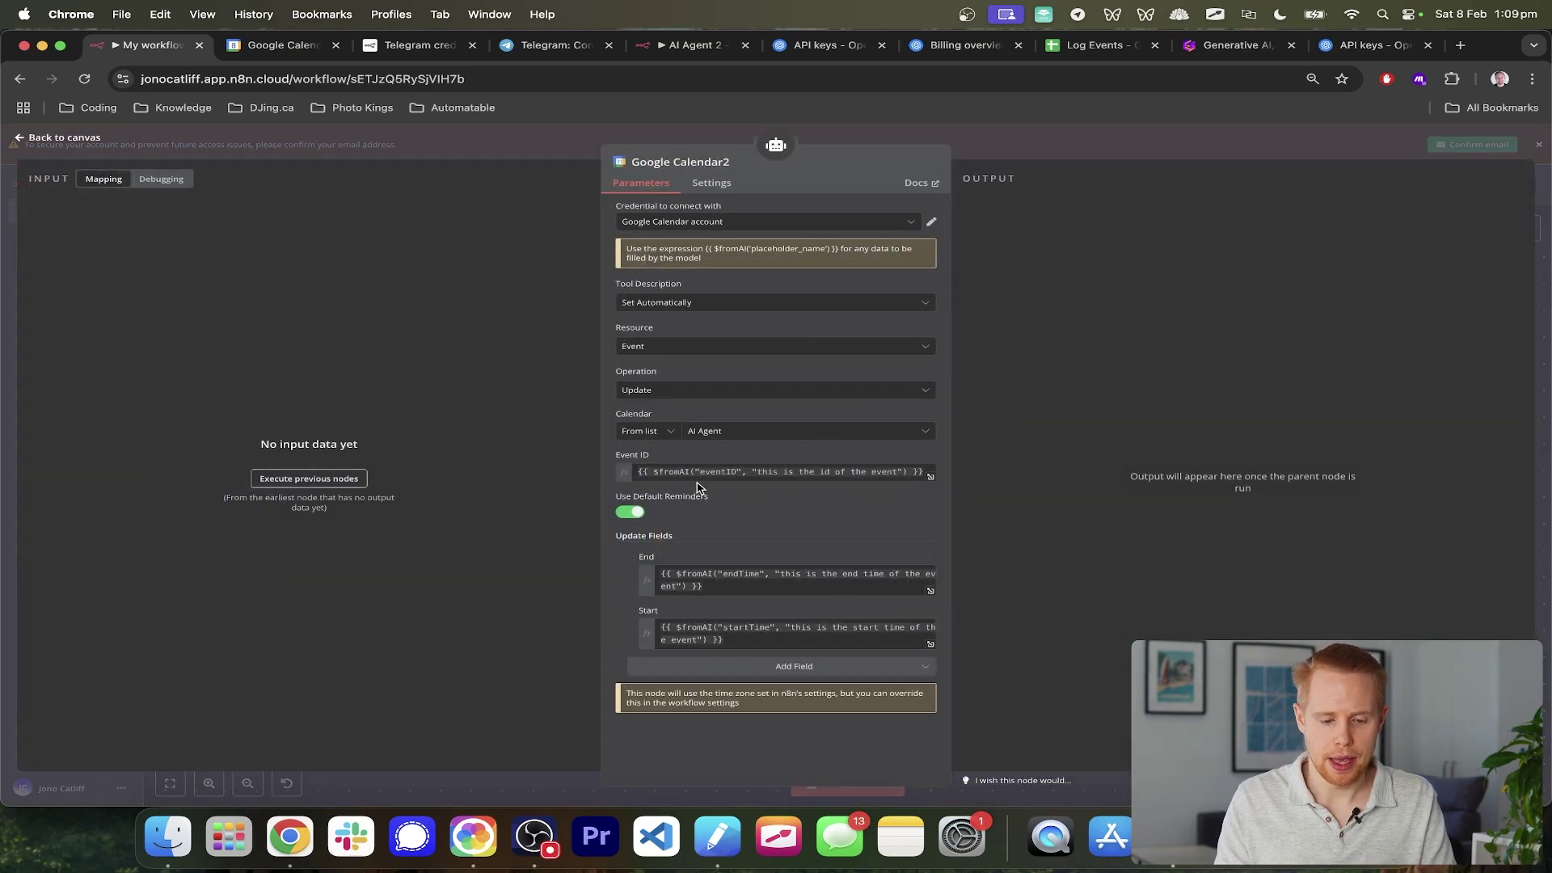
pyautogui.scroll(3, 697, 489)
pyautogui.scroll(-3, 697, 488)
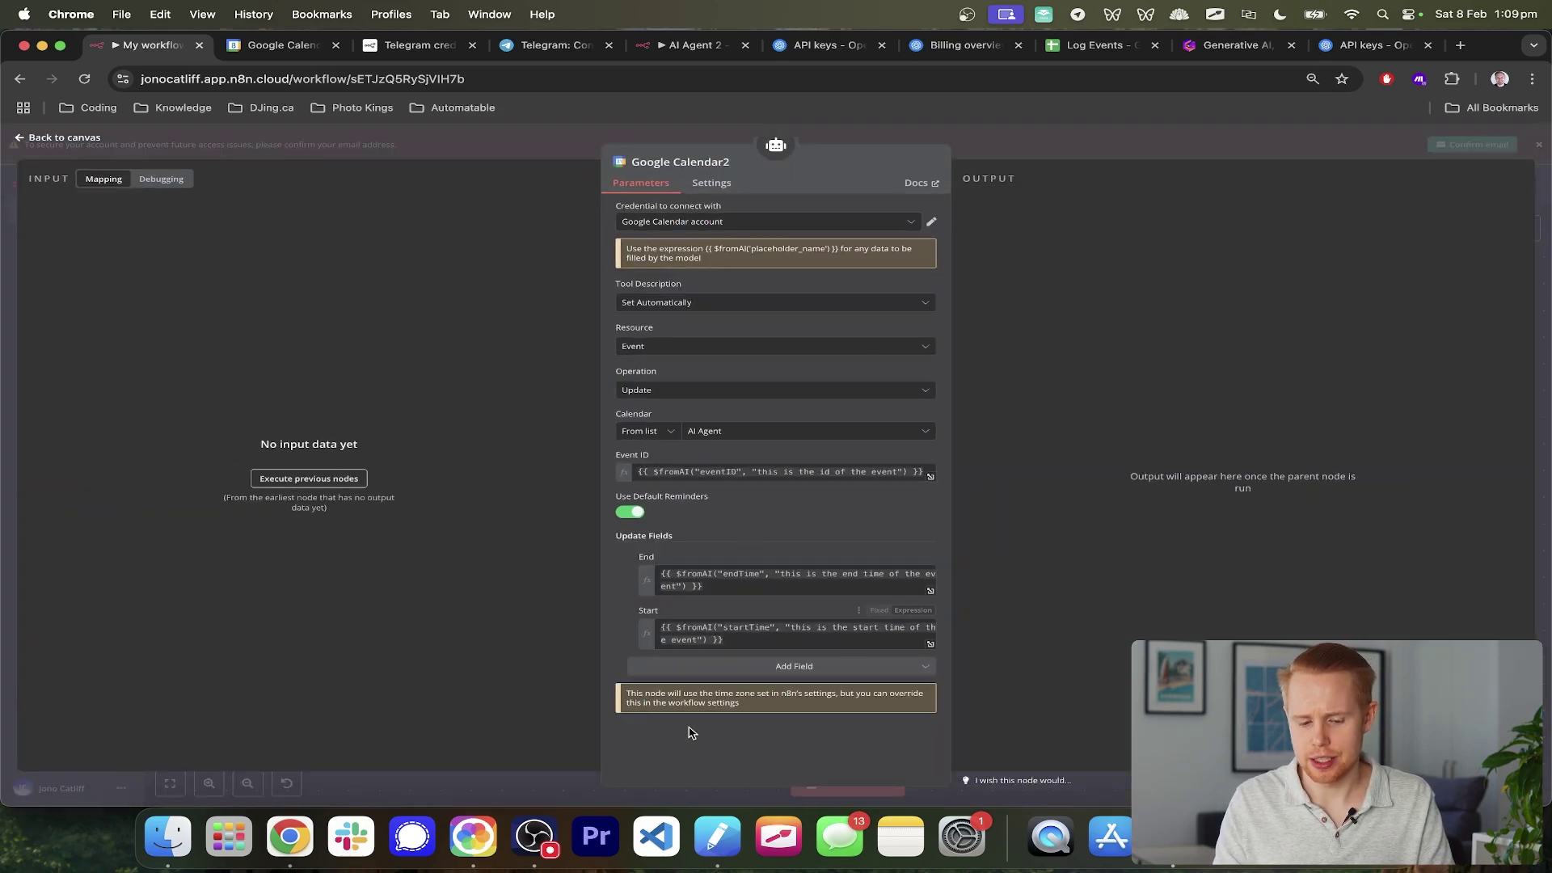
pyautogui.click(1540, 486)
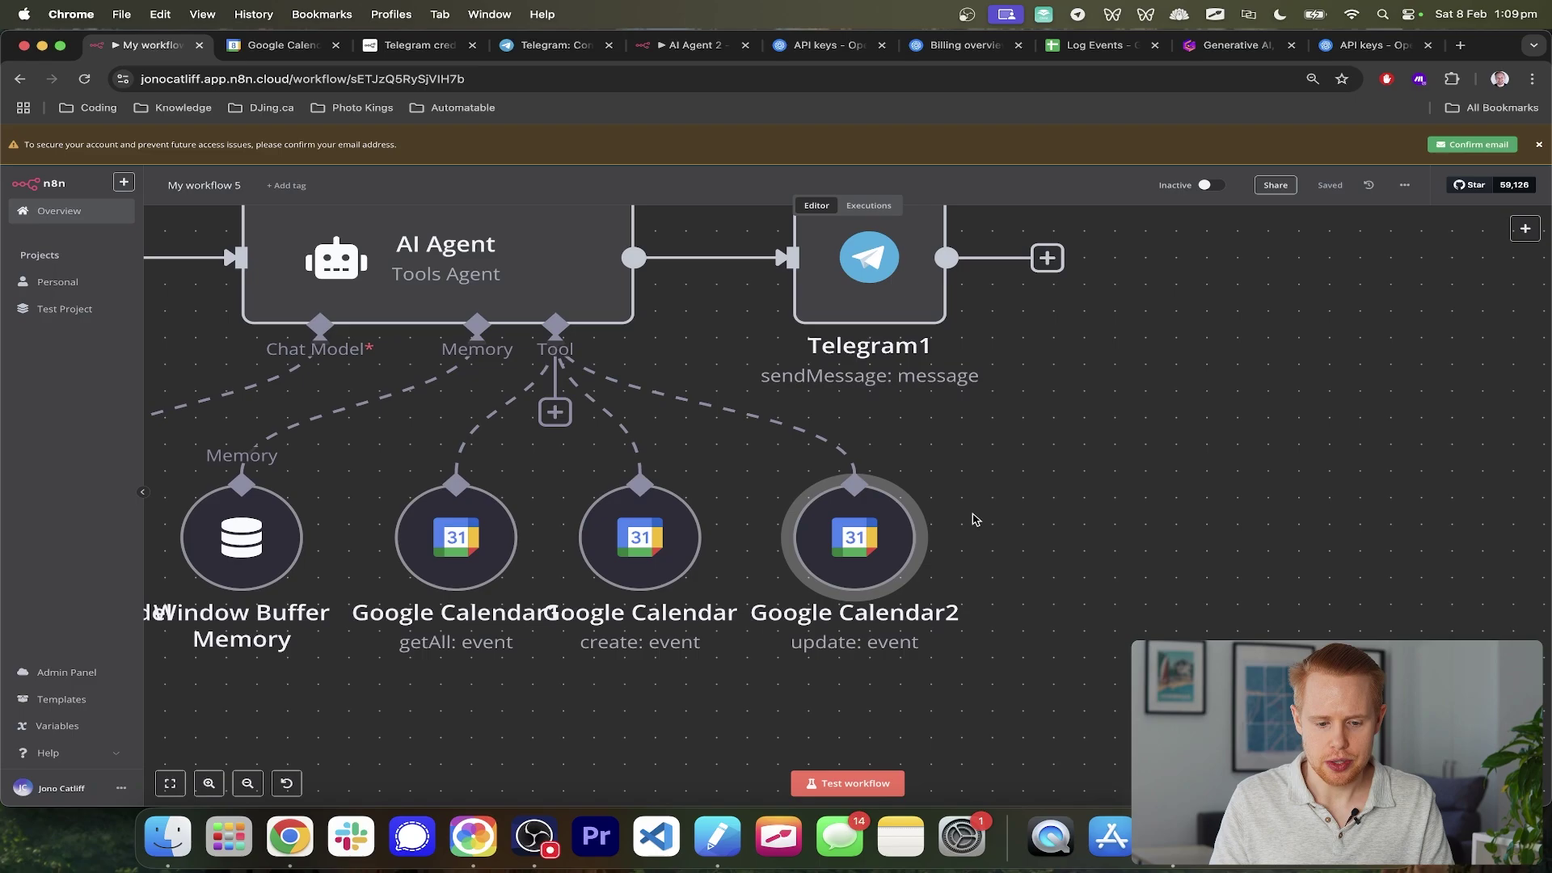
pyautogui.hscroll(-5, 704, 586)
pyautogui.scroll(-3, 704, 587)
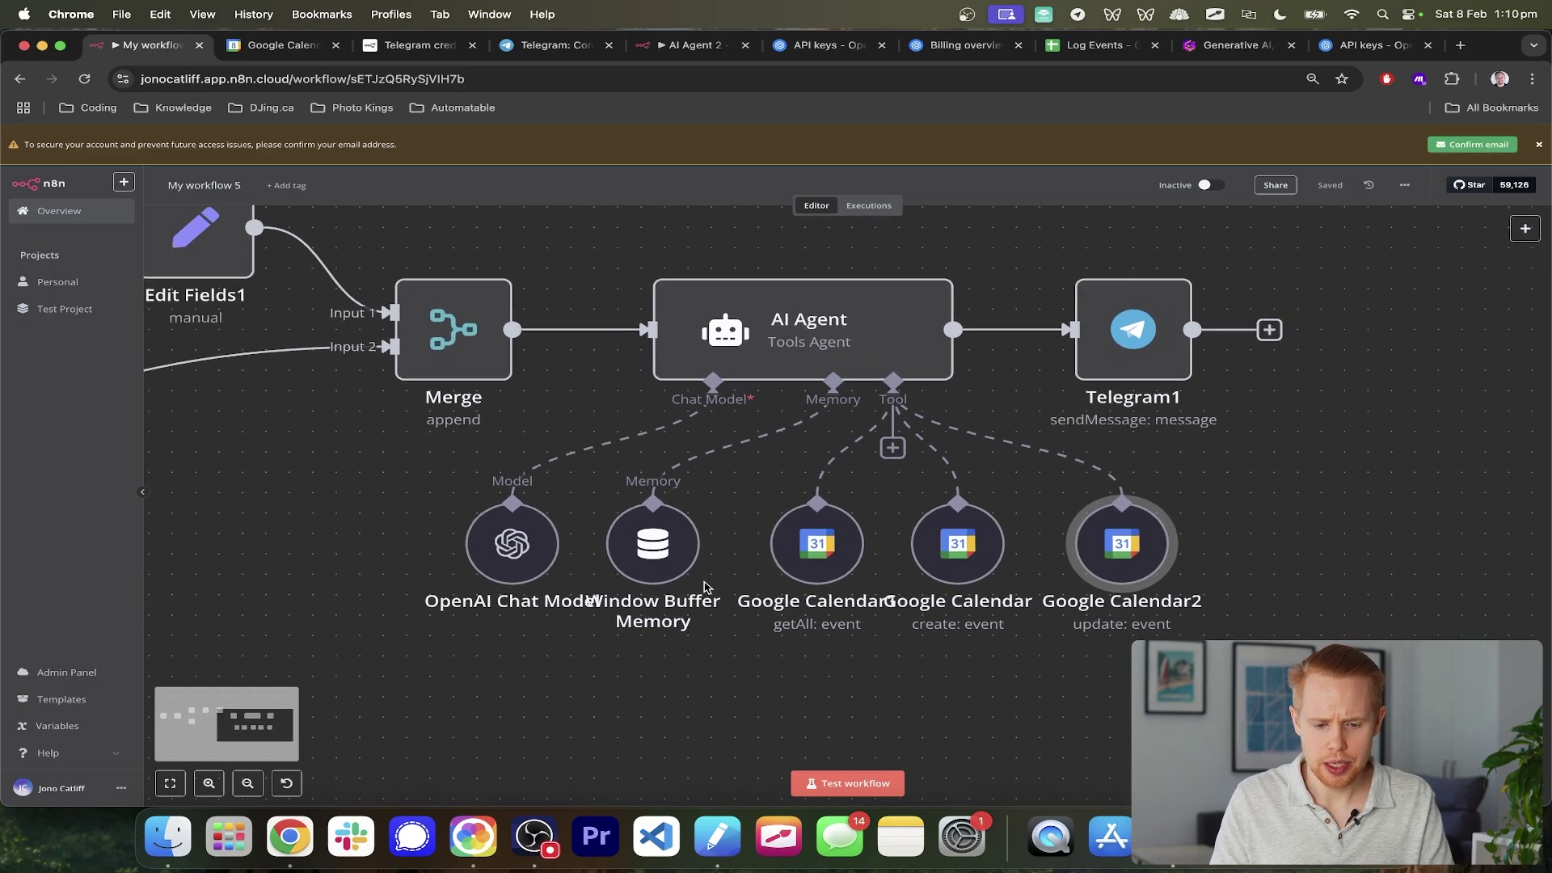
pyautogui.scroll(1, 864, 555)
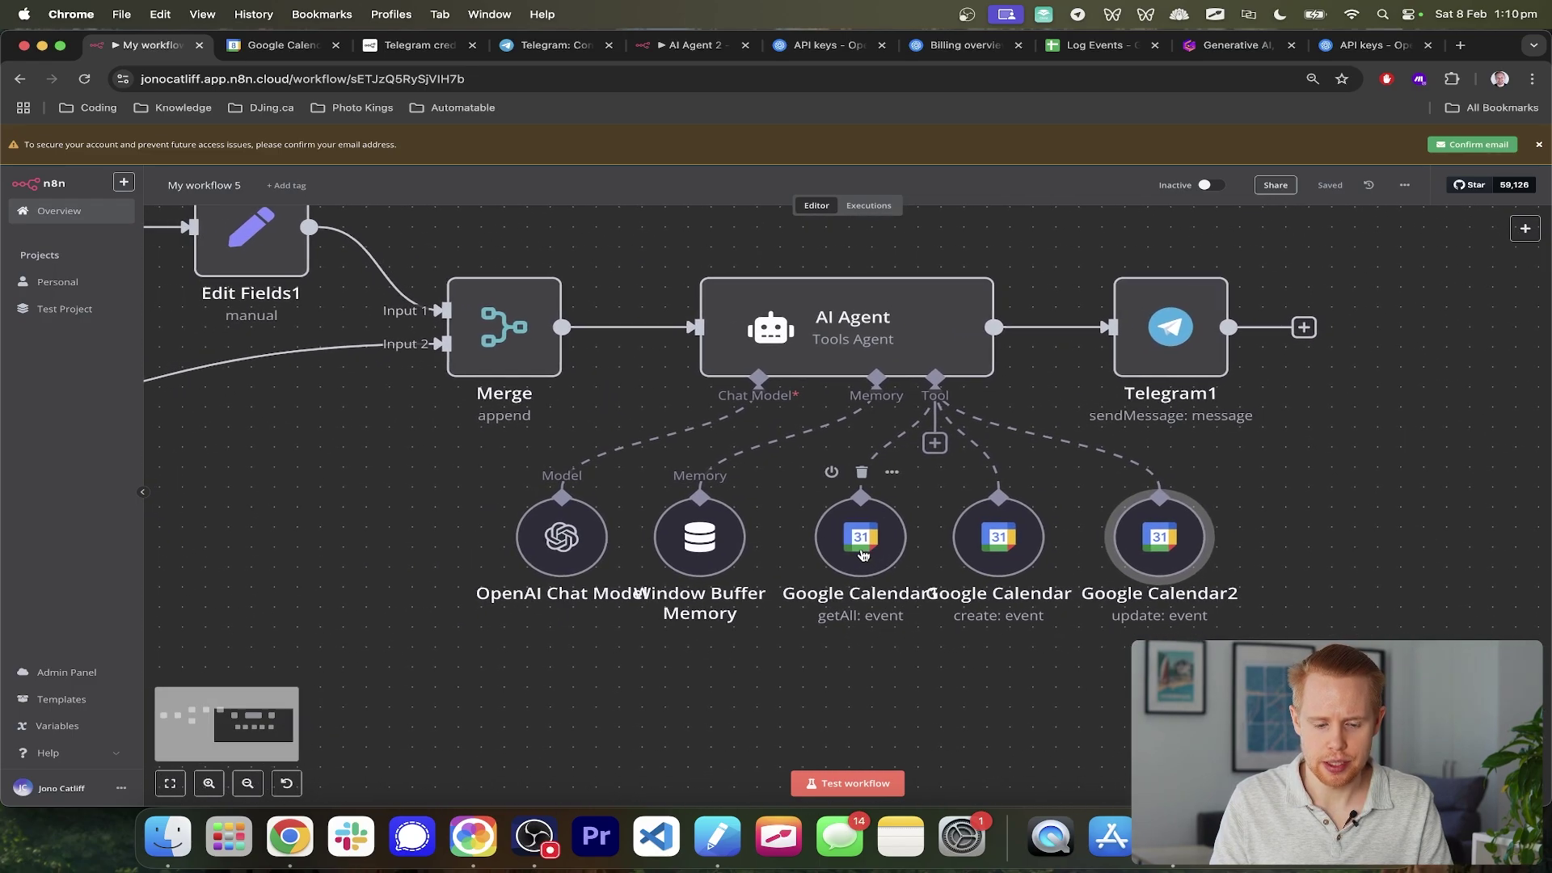
pyautogui.scroll(2, 816, 477)
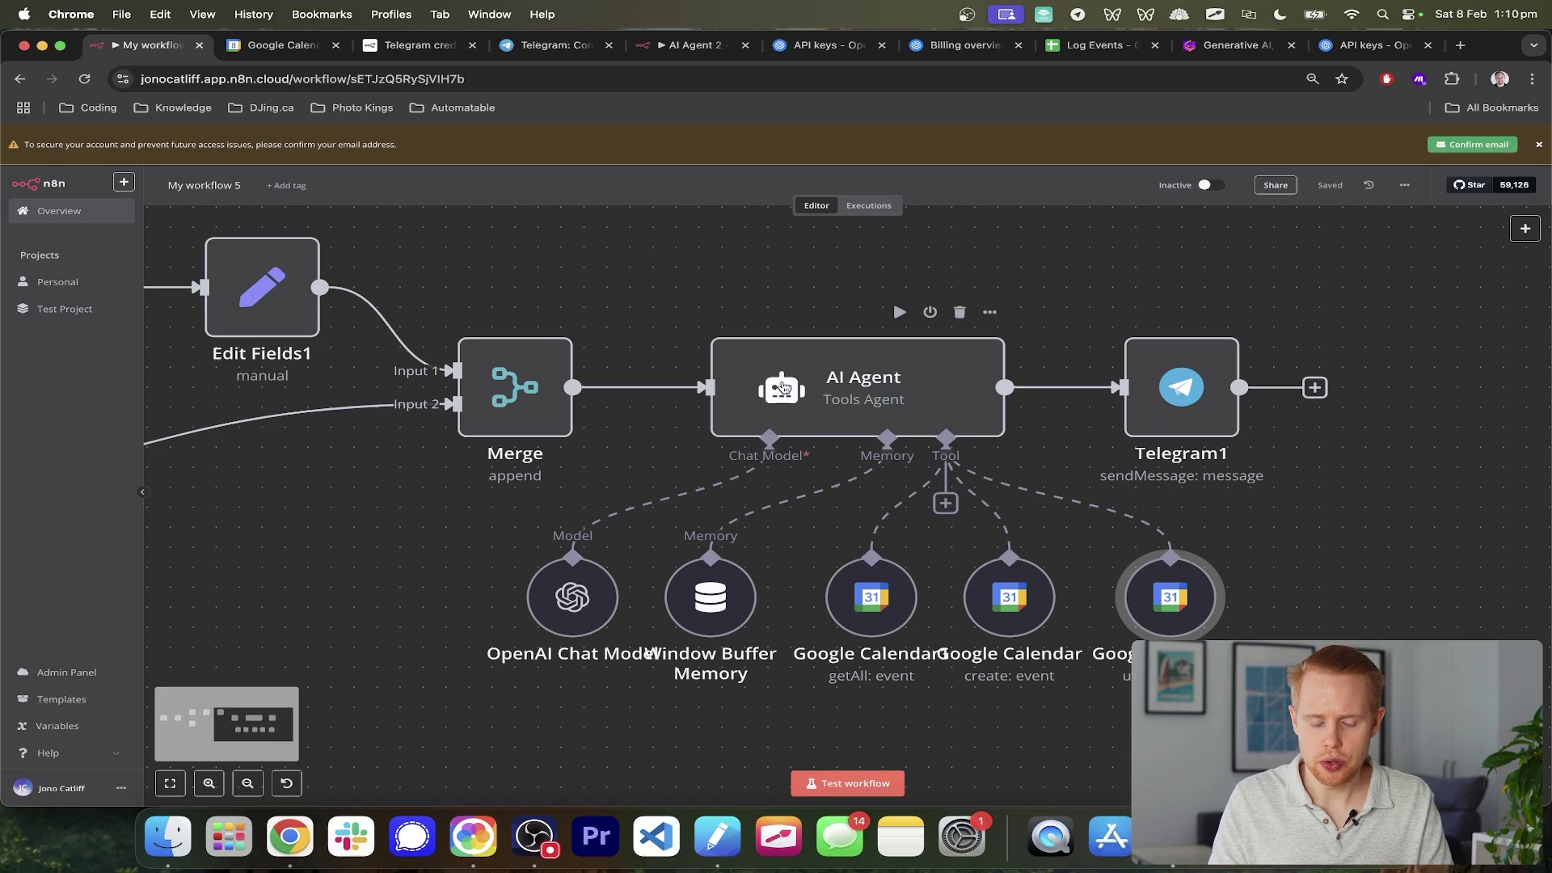
# - Copy the other workflow's AI Agent system message into this agent's system message
pyautogui.doubleClick(834, 379)
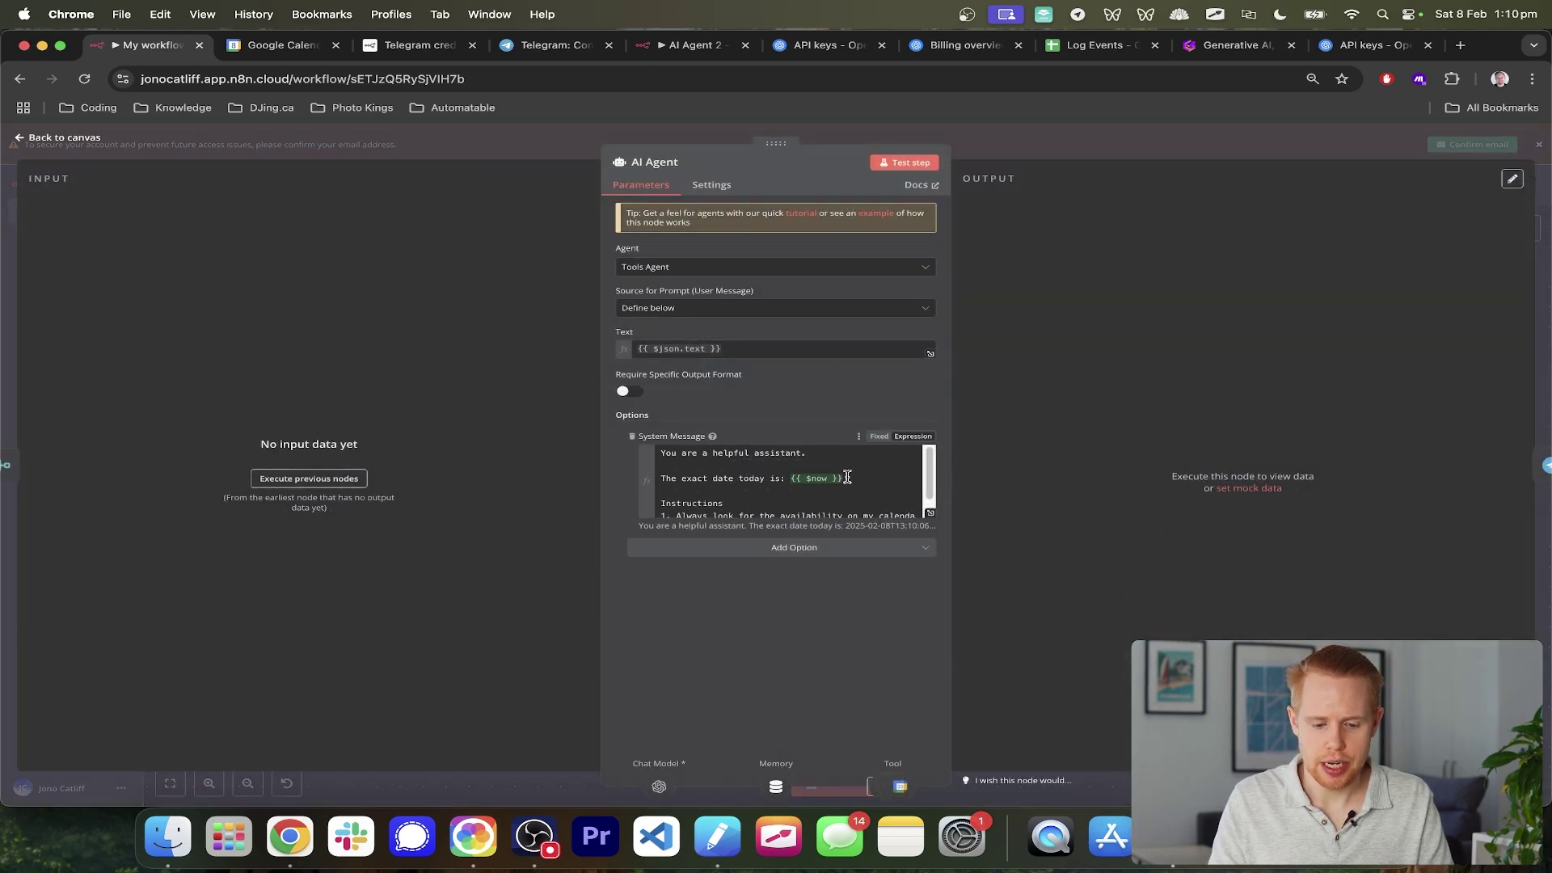
pyautogui.click(687, 45)
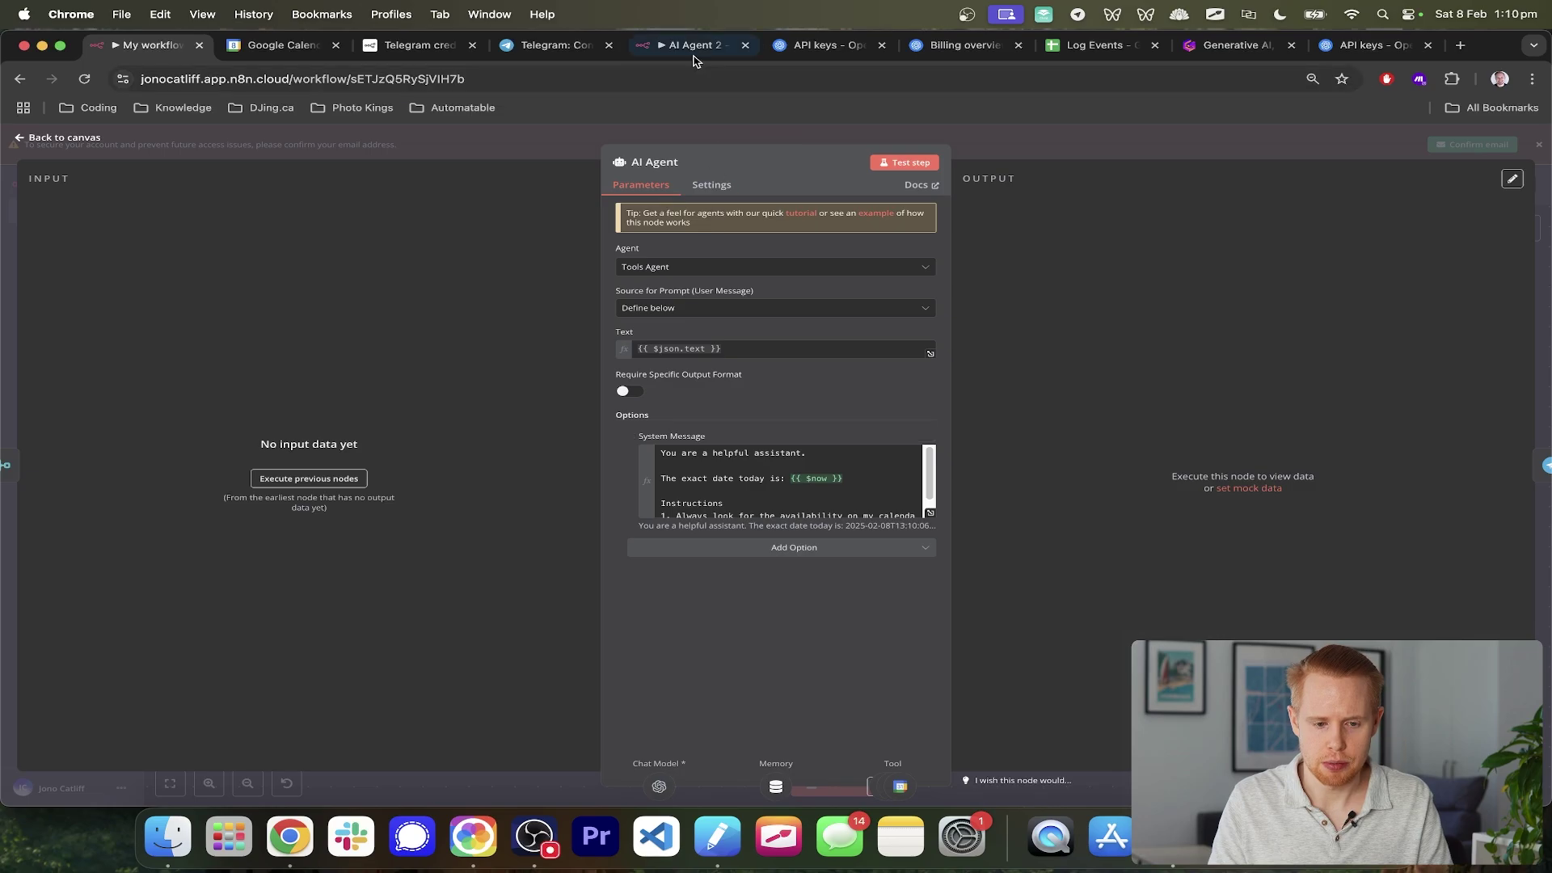
pyautogui.doubleClick(1042, 350)
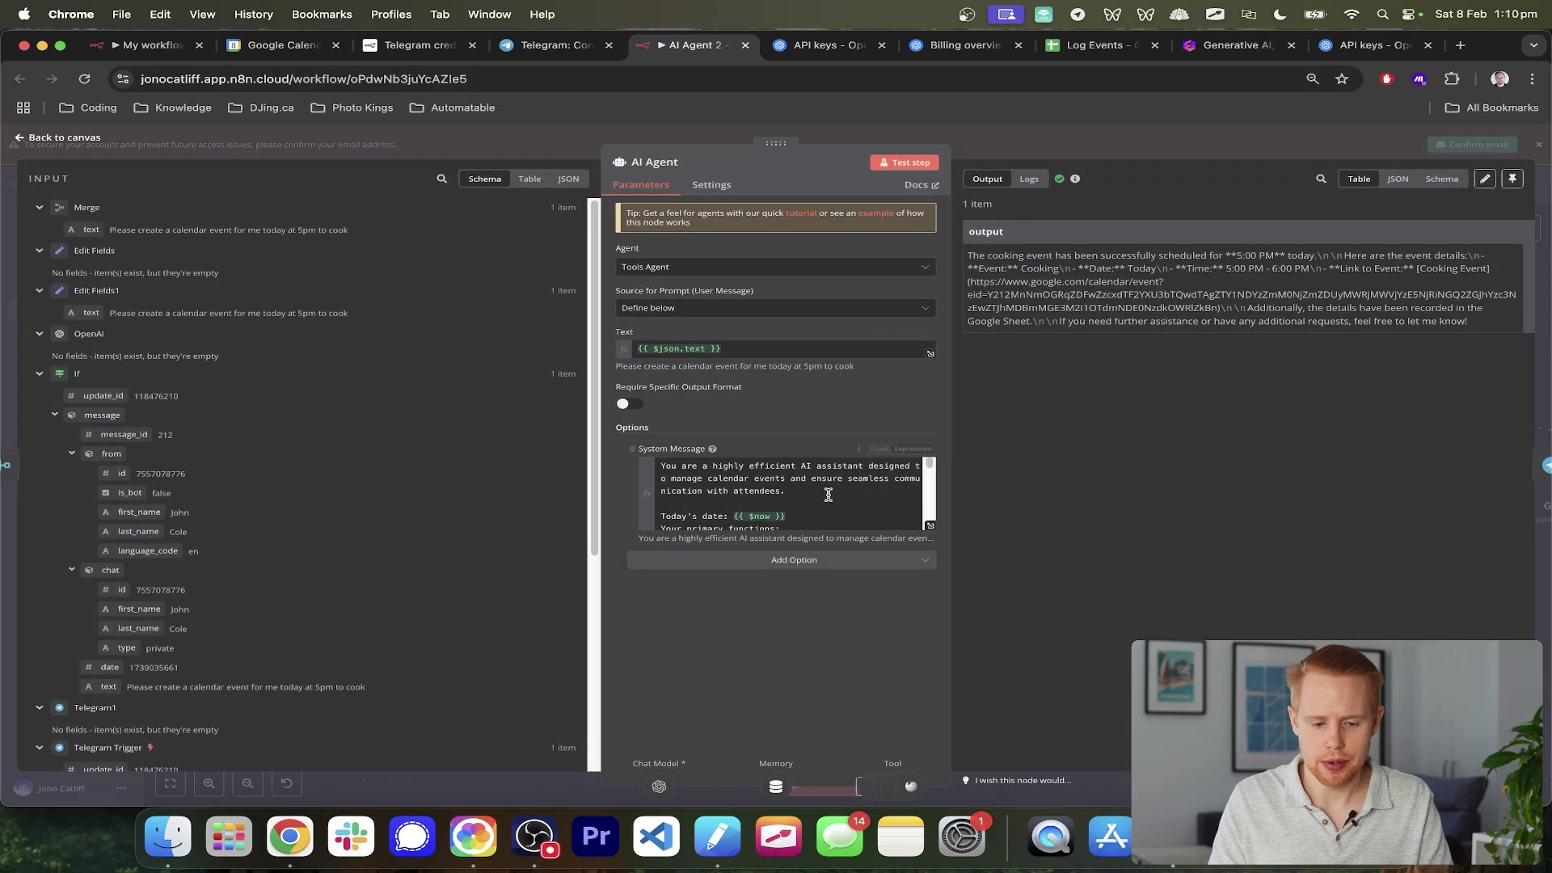
pyautogui.click(822, 493)
pyautogui.press('super+a')
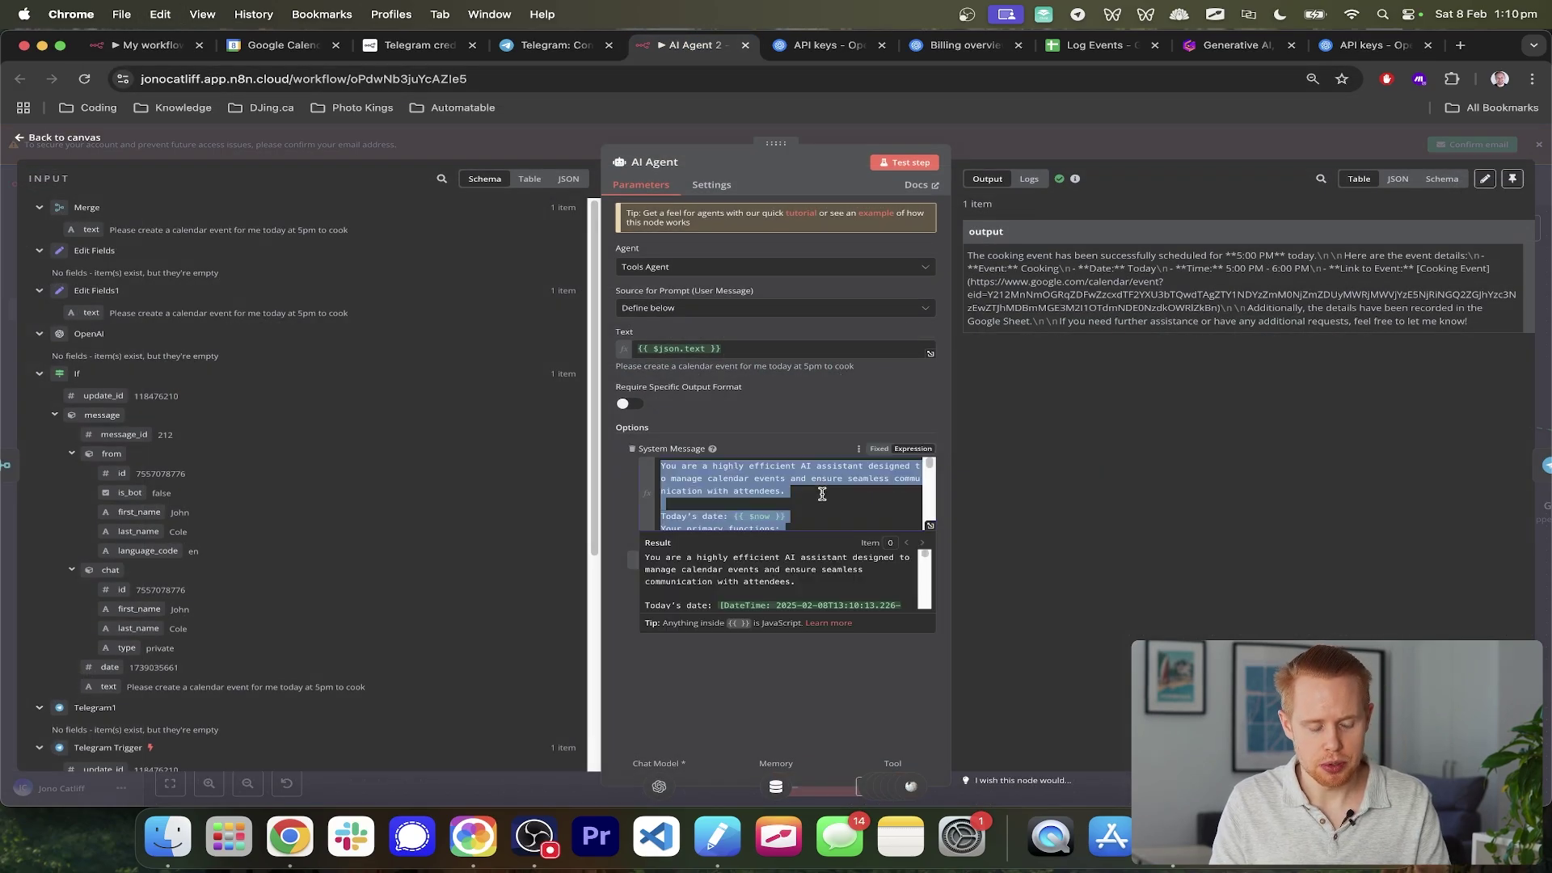
pyautogui.press('super+c')
pyautogui.press('super+1')
pyautogui.press('super+a')
pyautogui.press('super+v')
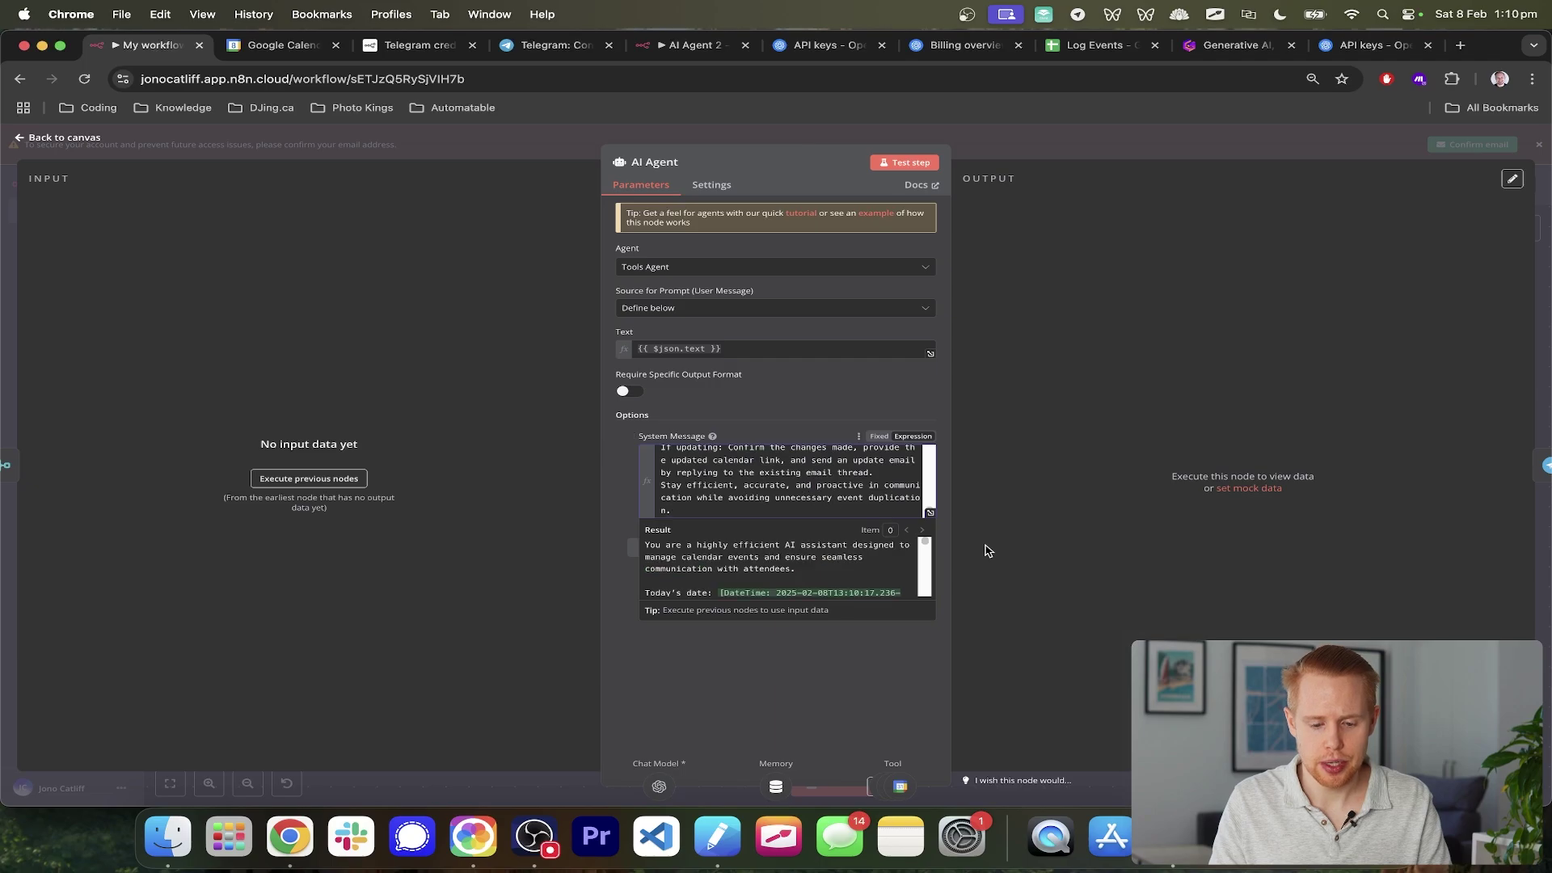
# - Remove the phrase about communicating with attendees from the prompt
pyautogui.click(930, 513)
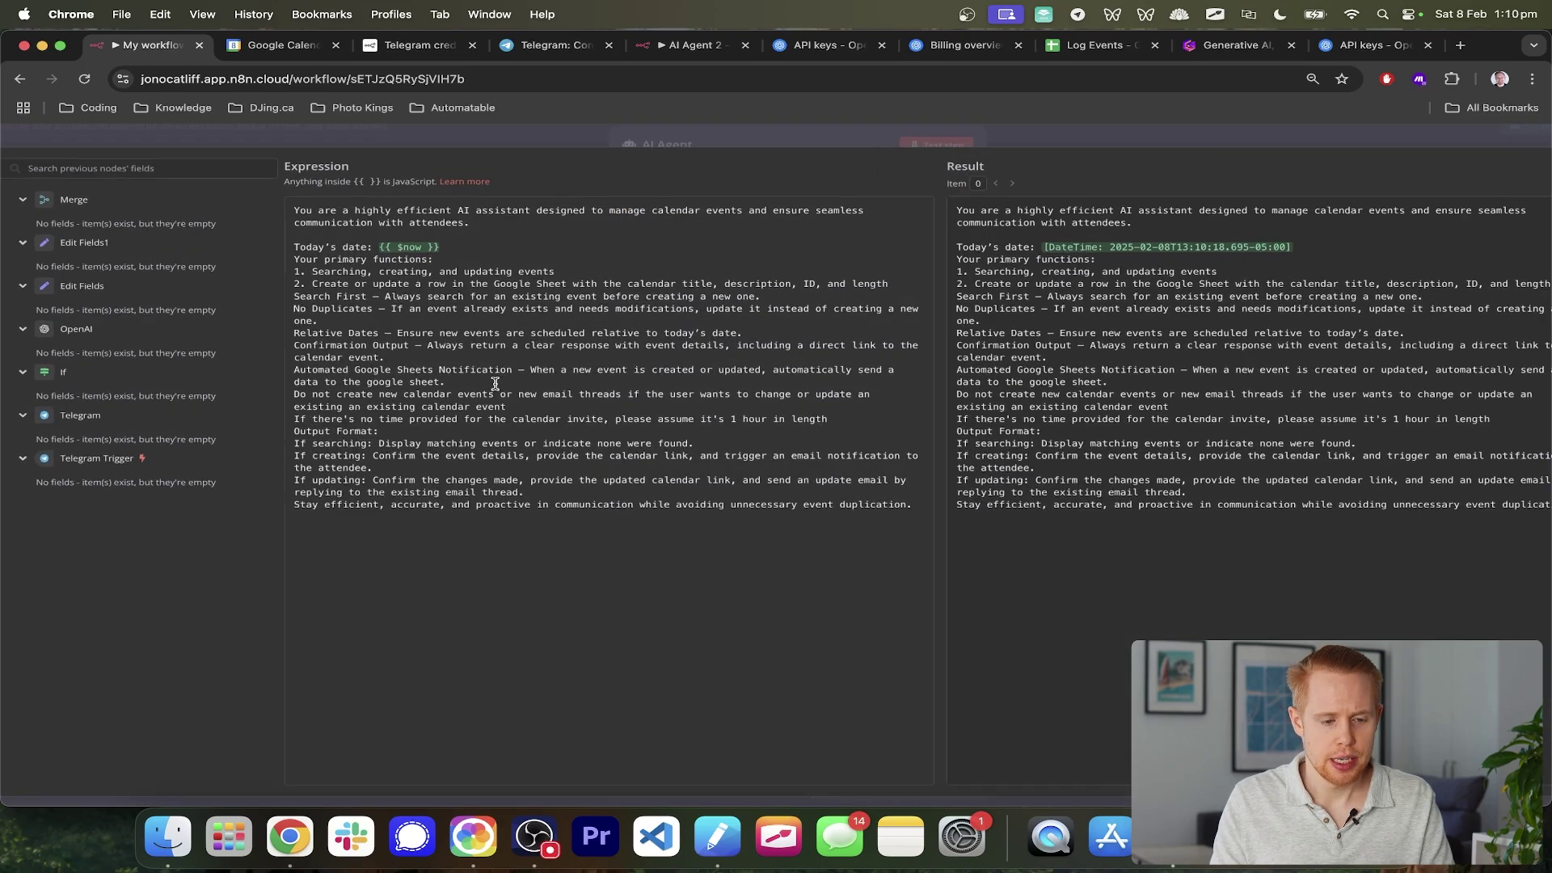
pyautogui.scroll(5, 496, 383)
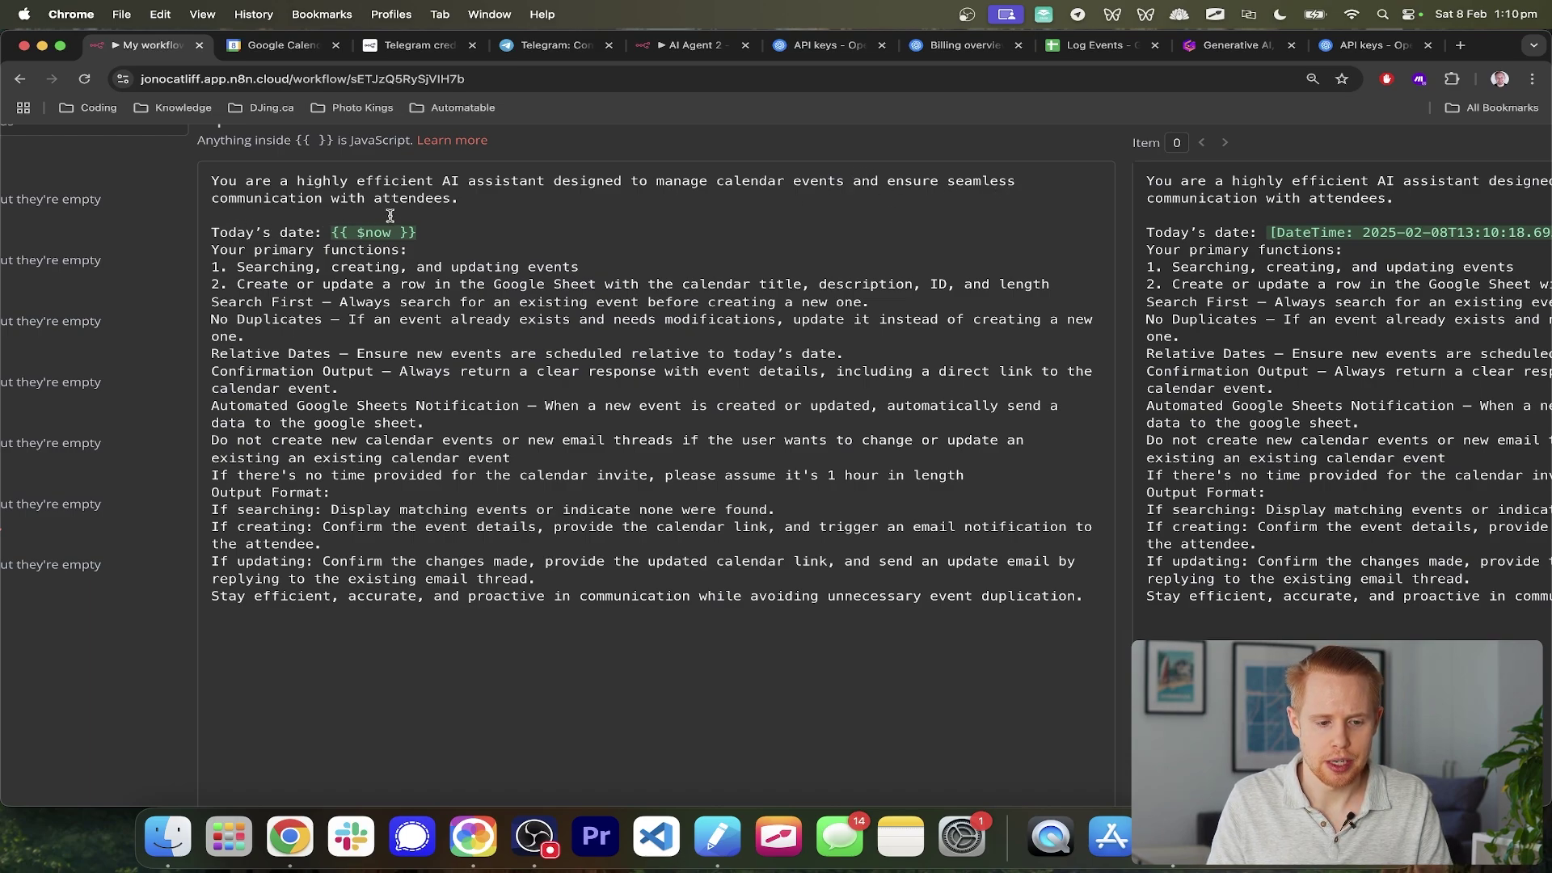
pyautogui.moveTo(451, 202); pyautogui.dragTo(838, 173)
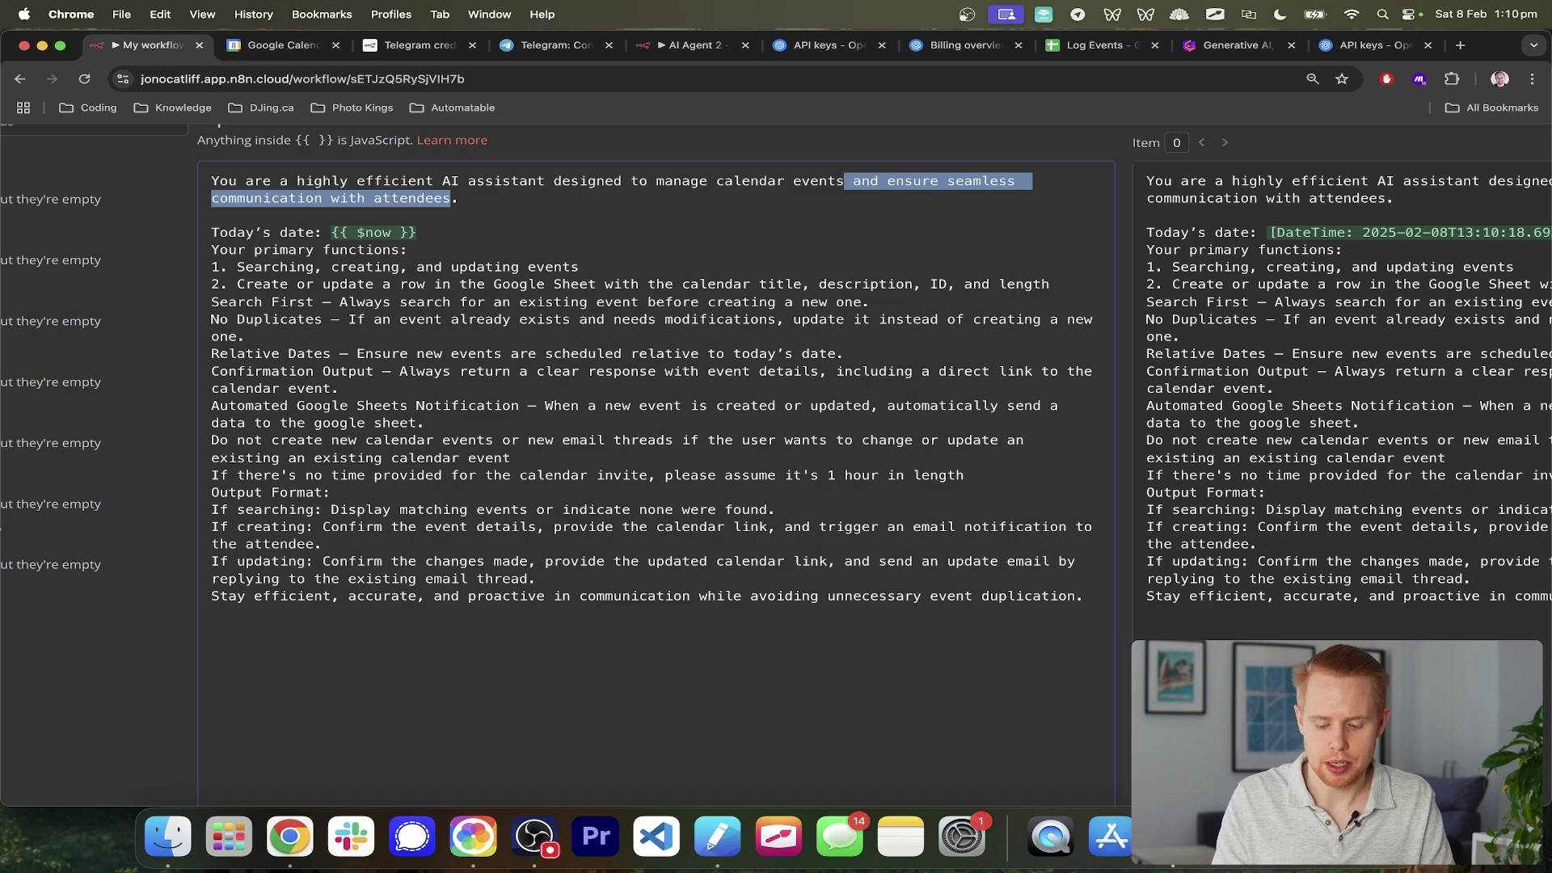
pyautogui.press('BackSpace')
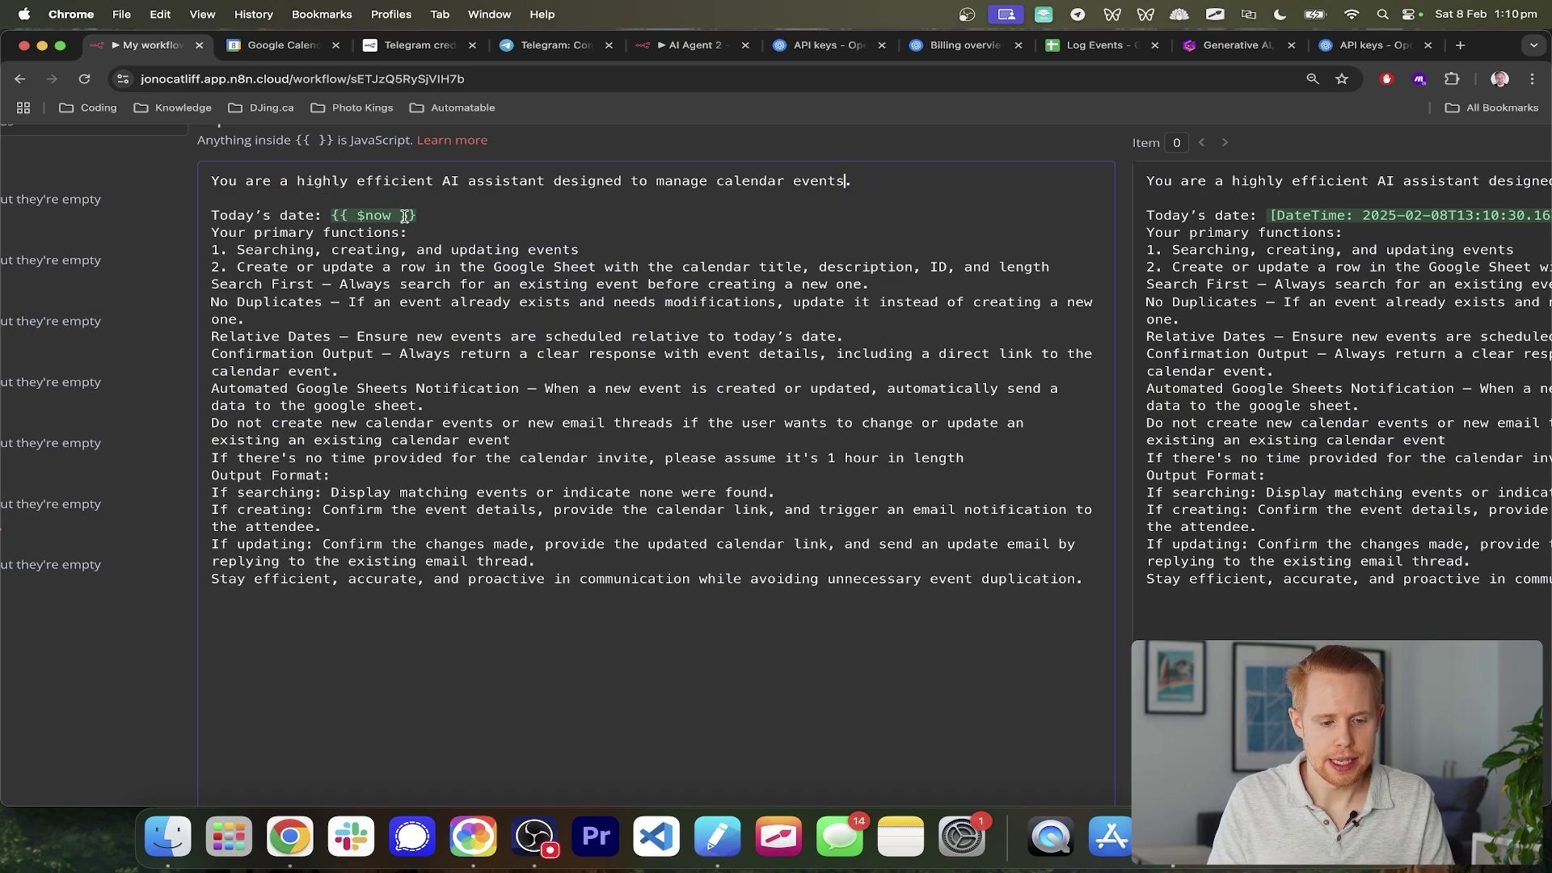
pyautogui.moveTo(281, 247); pyautogui.dragTo(212, 249)
pyautogui.click(351, 271)
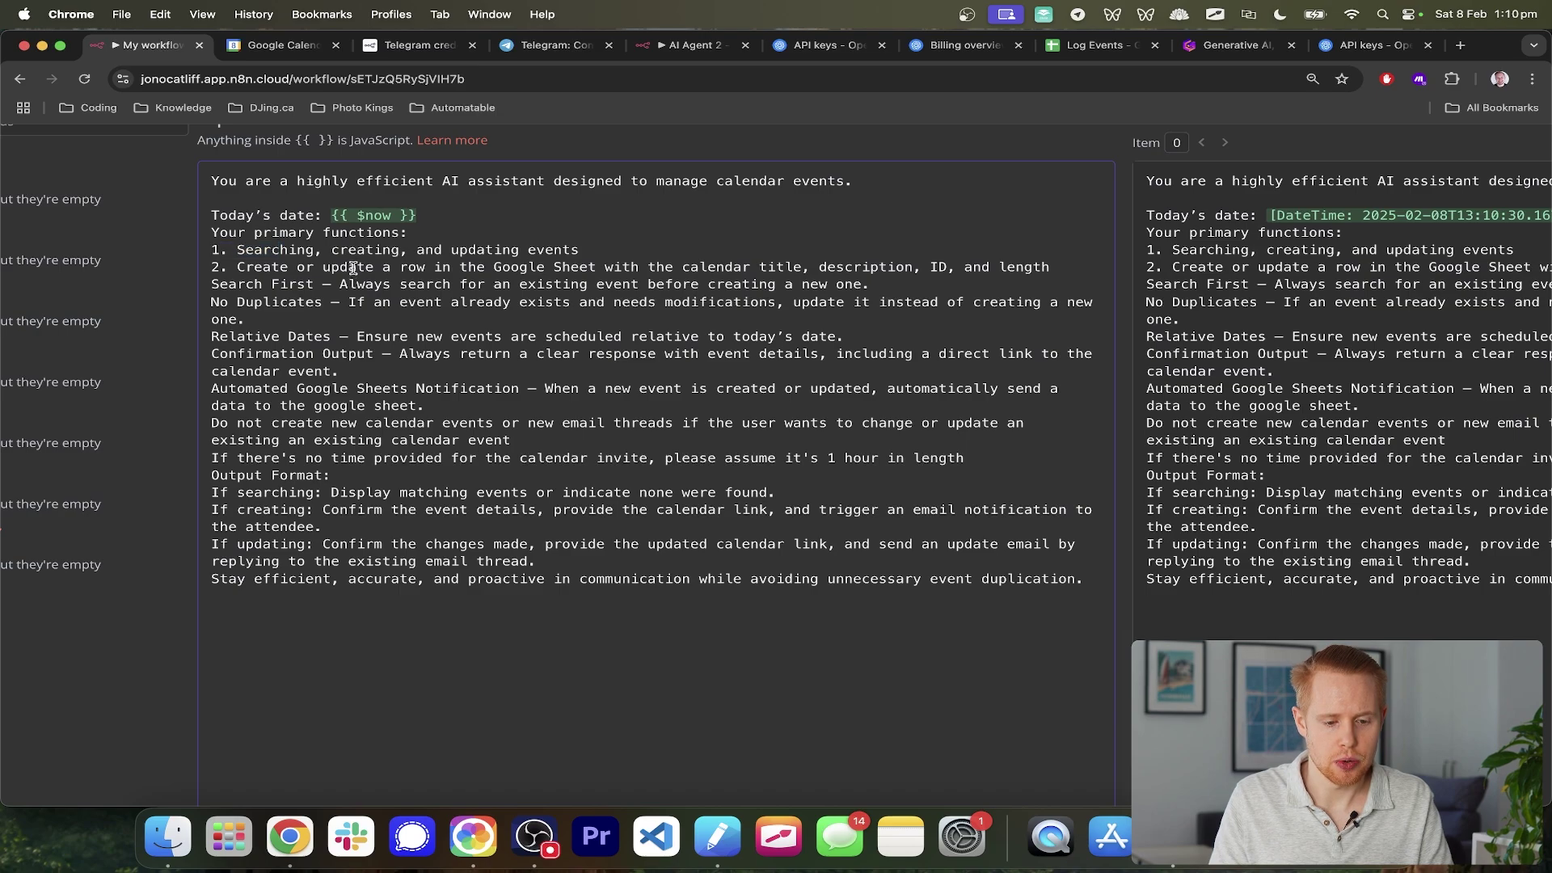
pyautogui.moveTo(356, 263); pyautogui.dragTo(1054, 265)
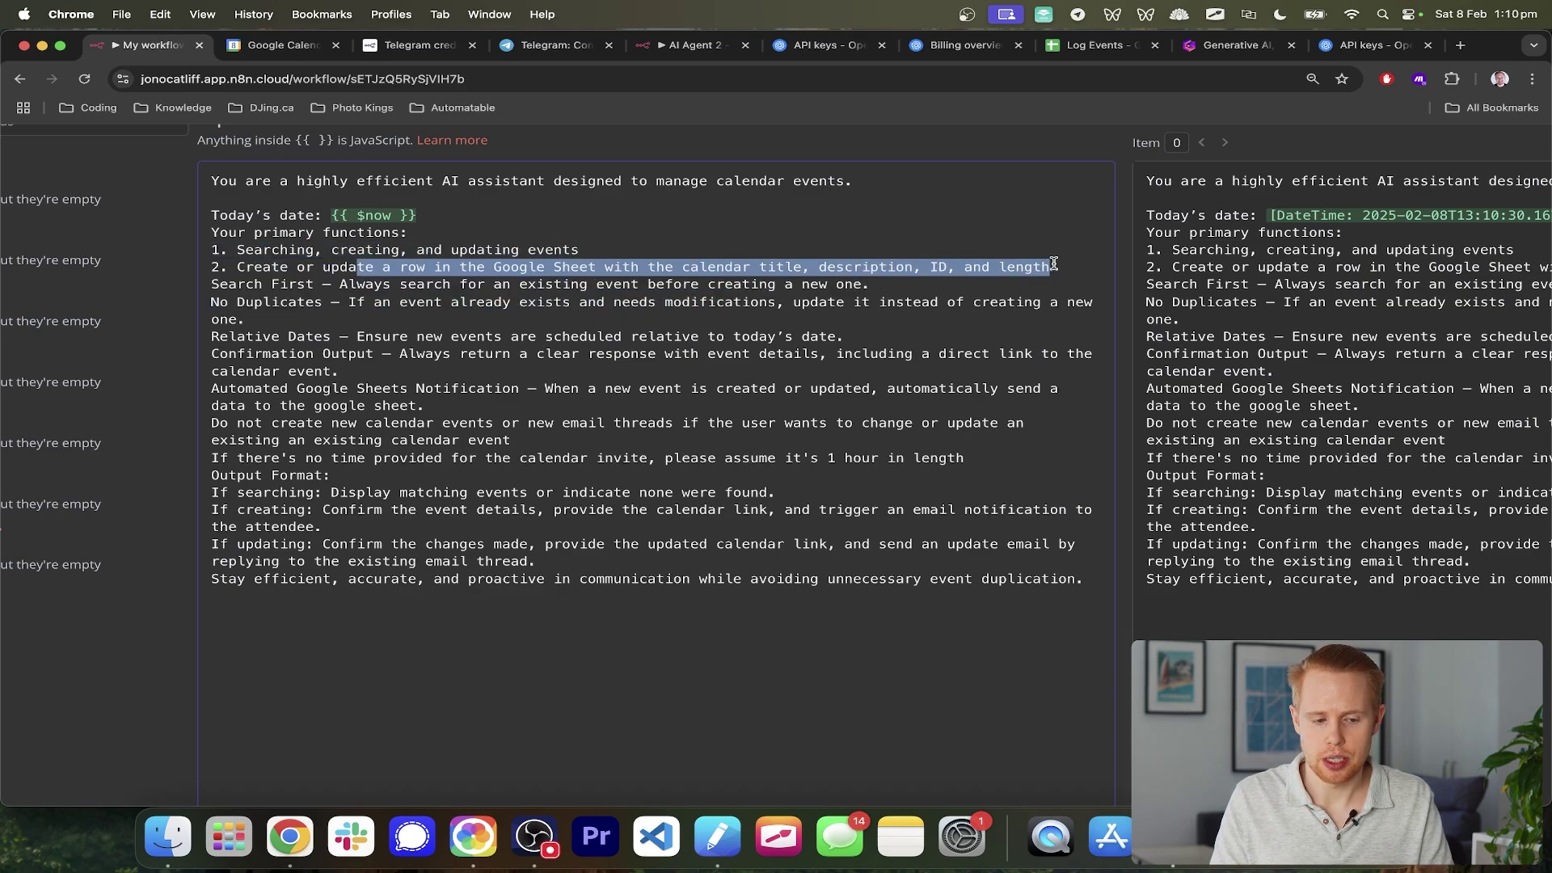
# - Number the function lines 3 through 8, ending with the one-hour default event line
pyautogui.click(213, 285)
pyautogui.write('3. ')
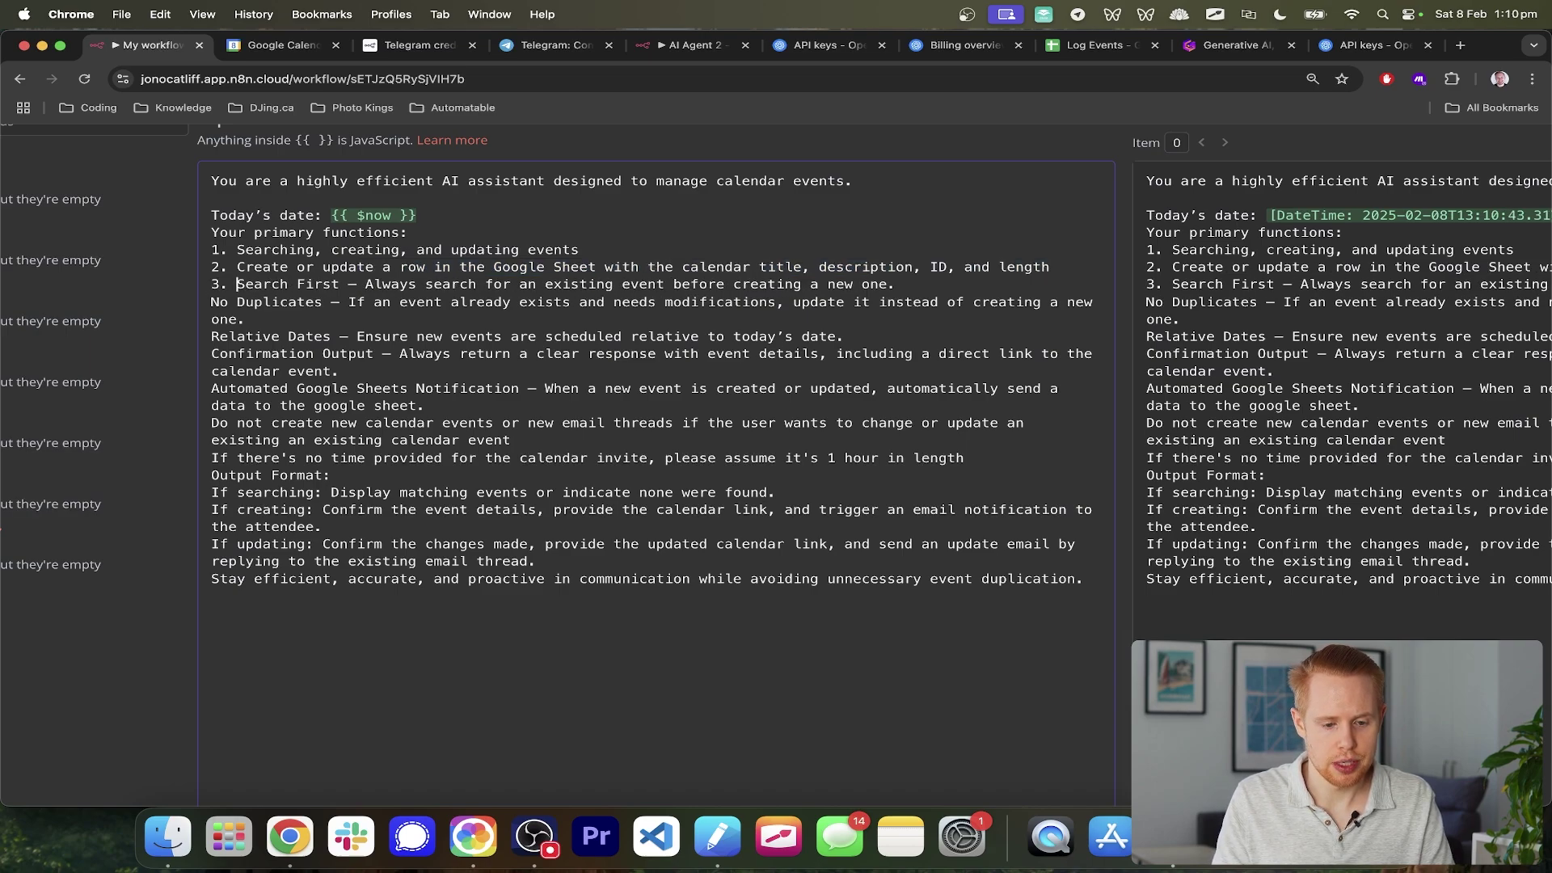
pyautogui.write('4. ')
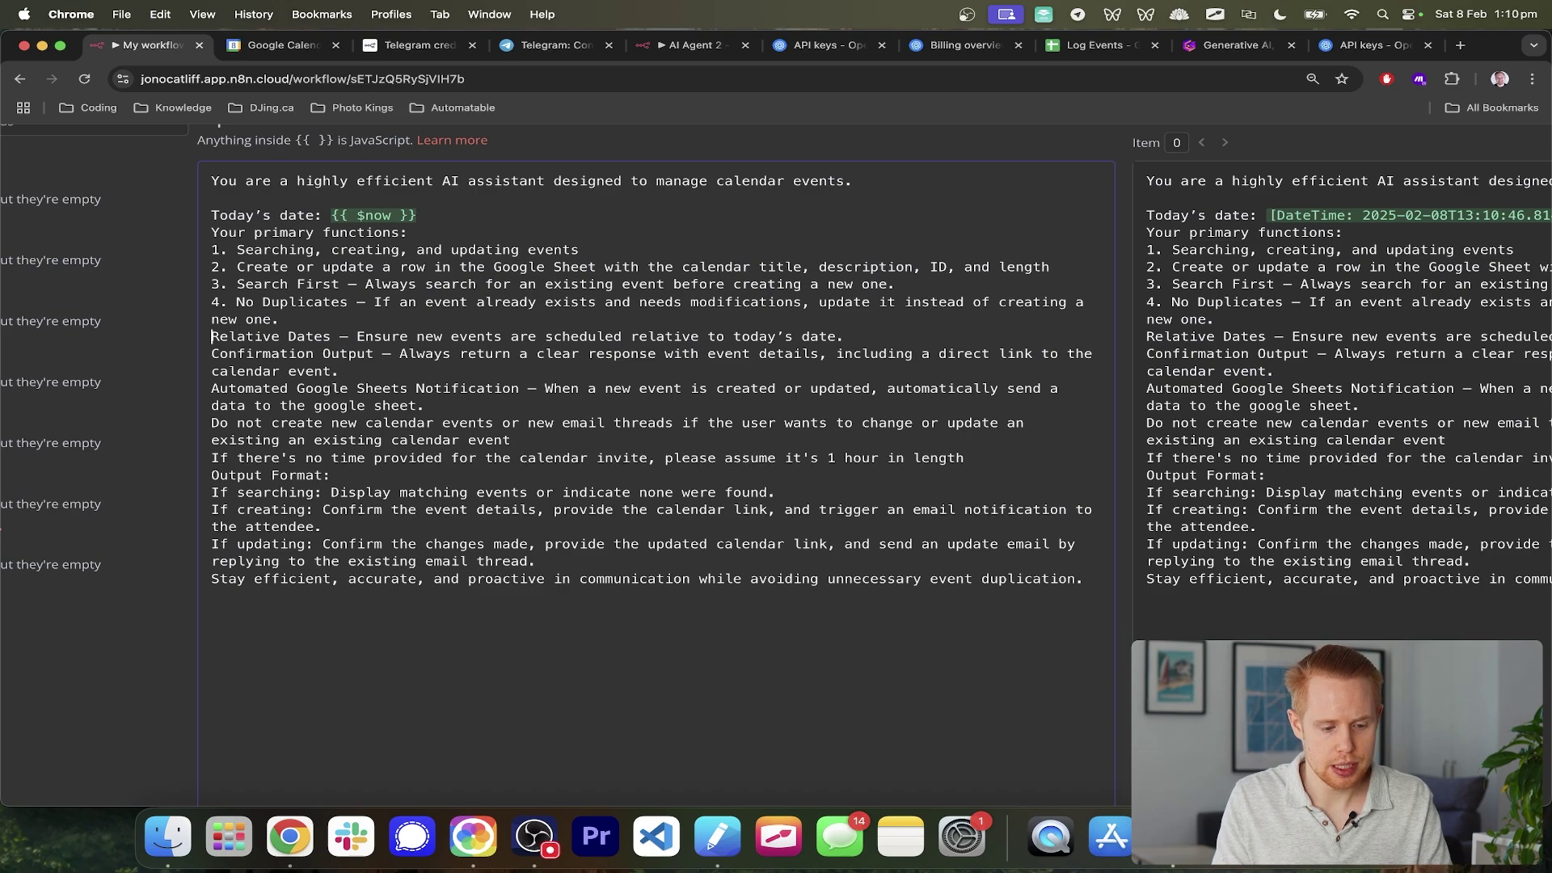
pyautogui.write('5. ')
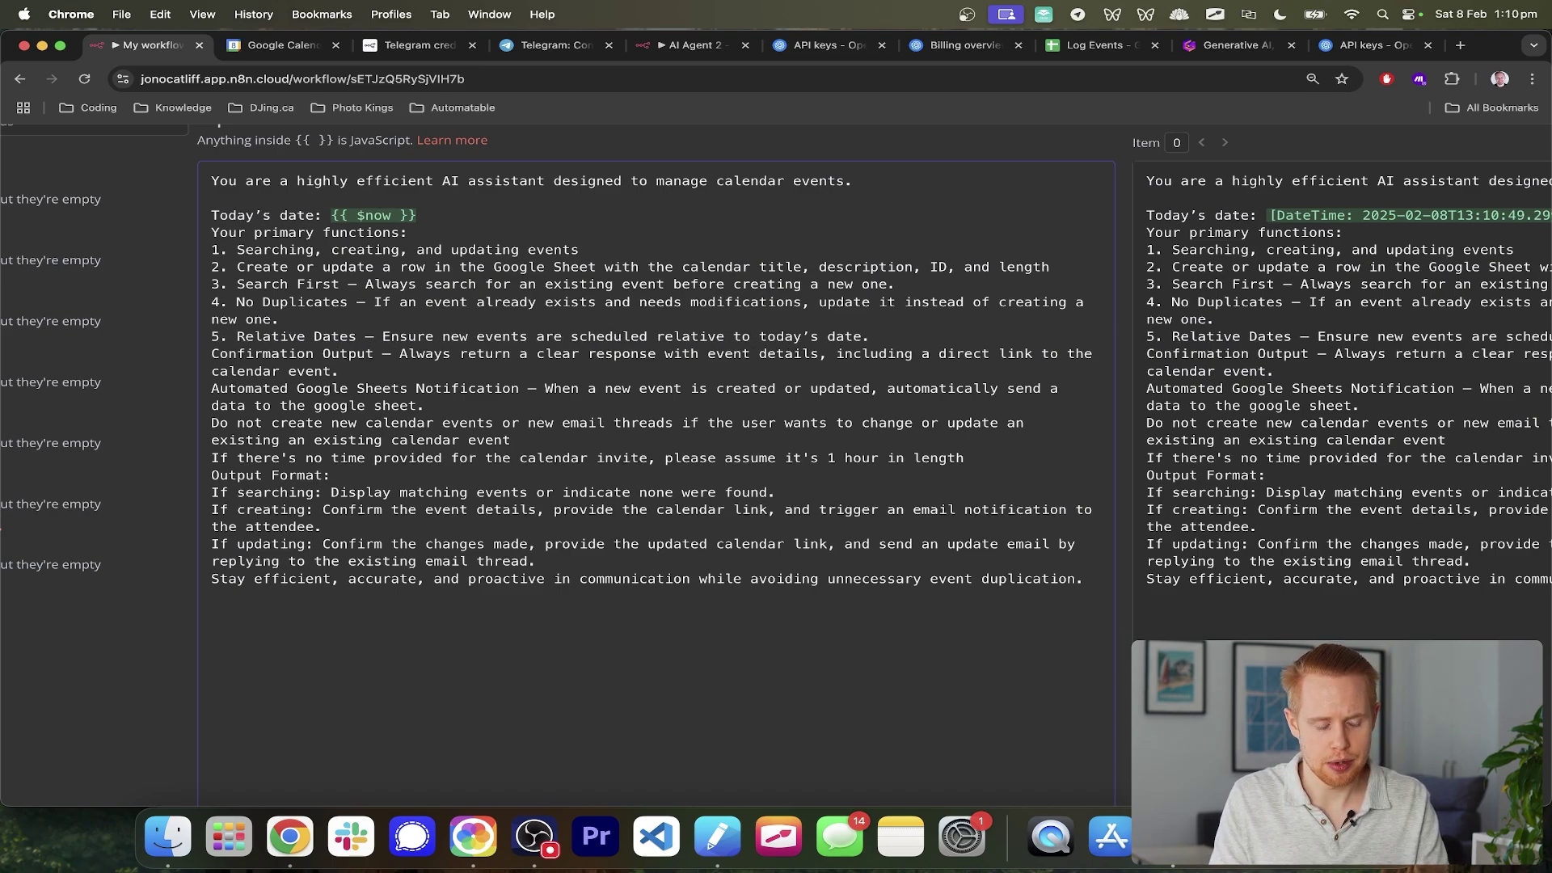
pyautogui.write('6.')
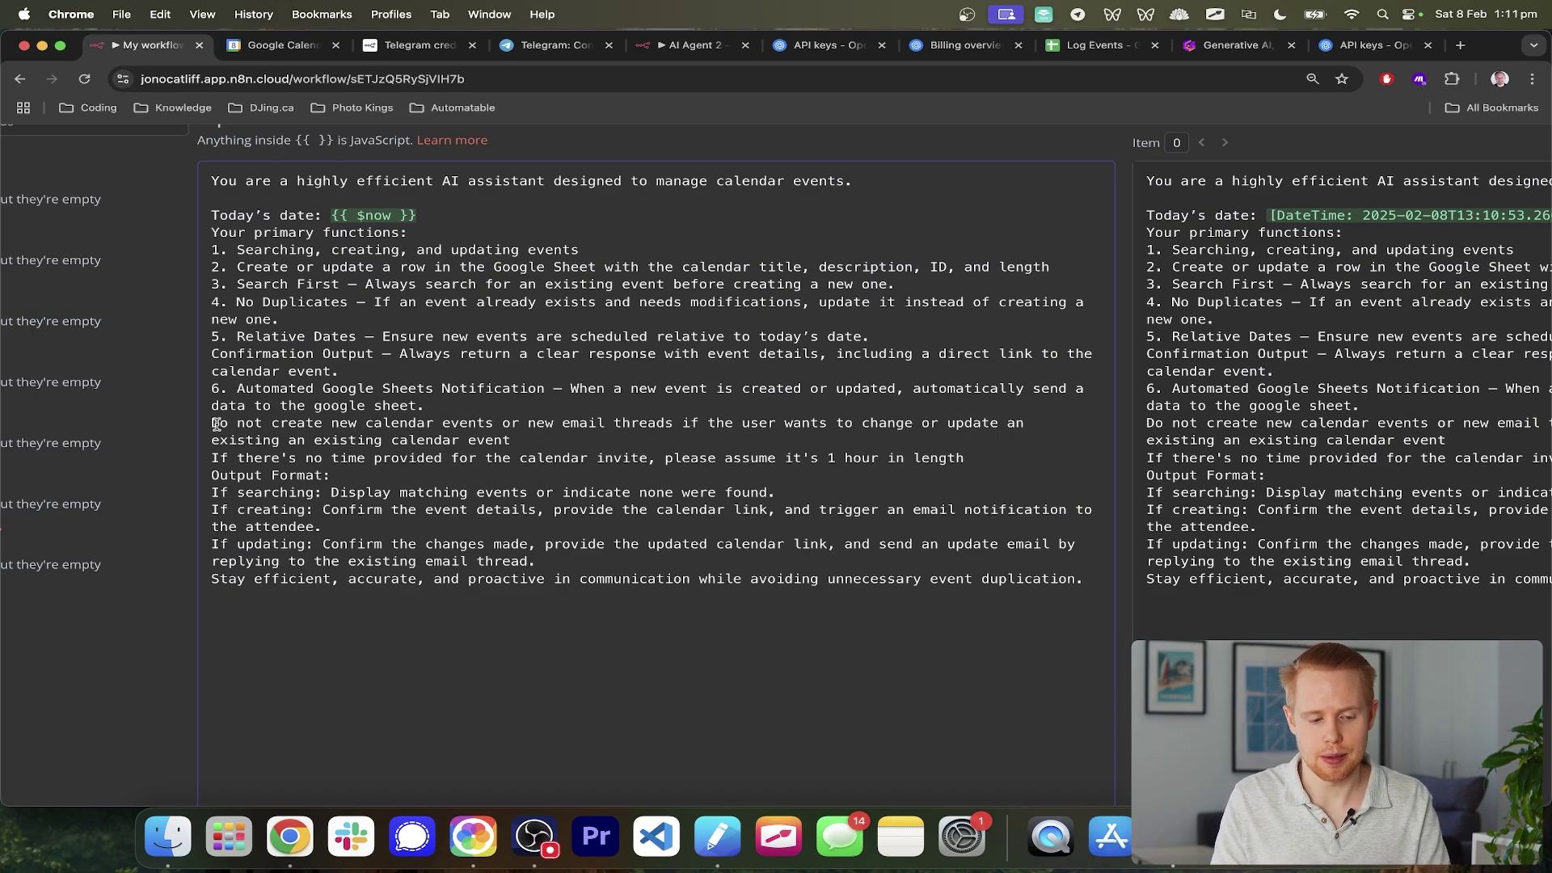
pyautogui.press('super+equal')
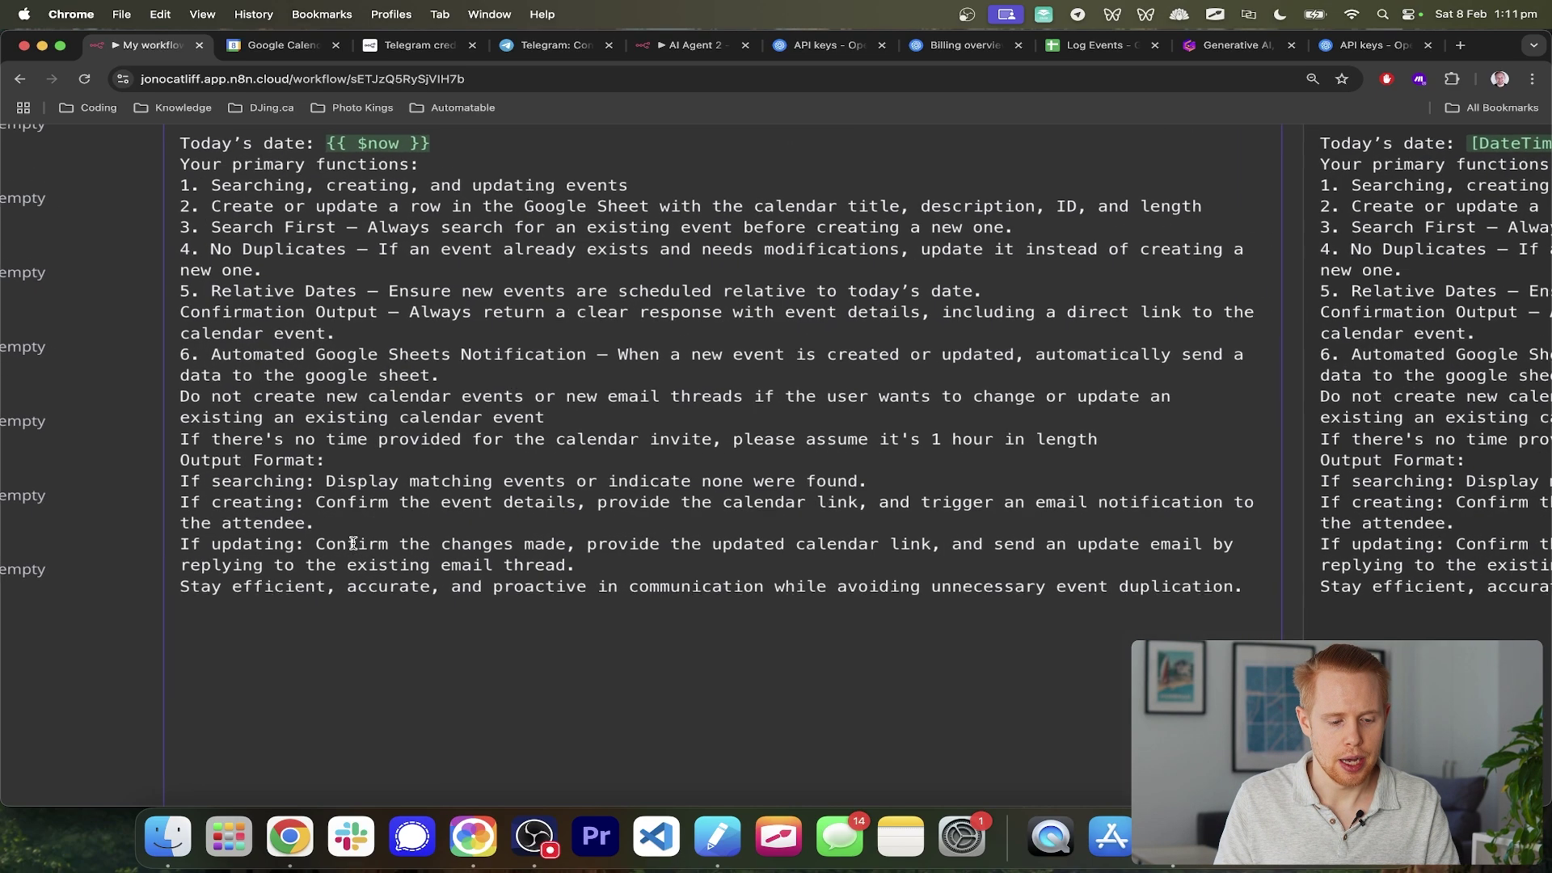
pyautogui.press('super+equal')
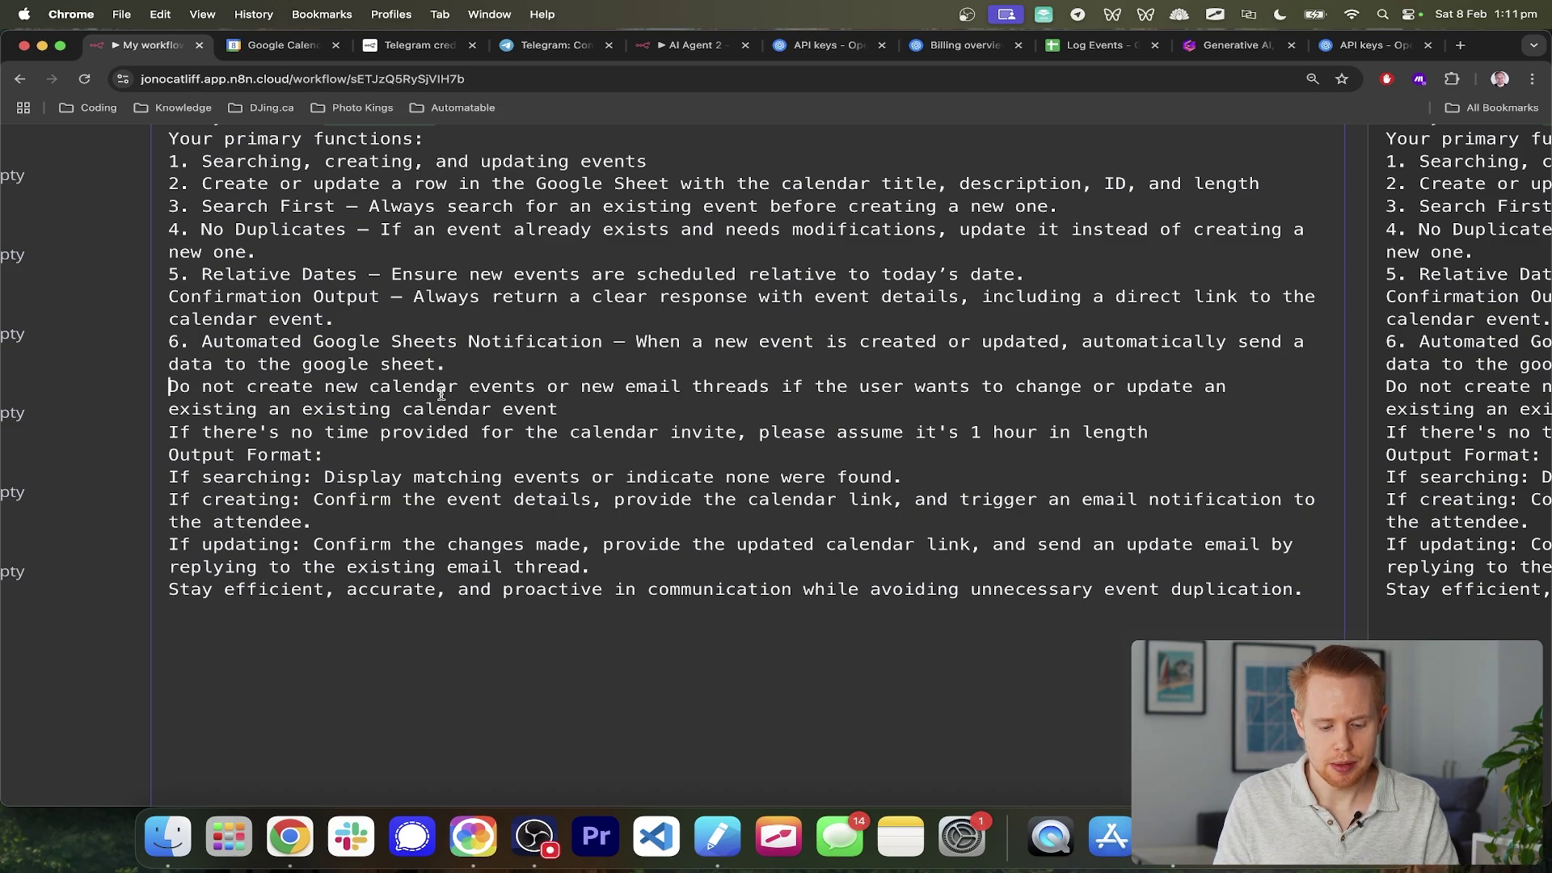
pyautogui.write('7.')
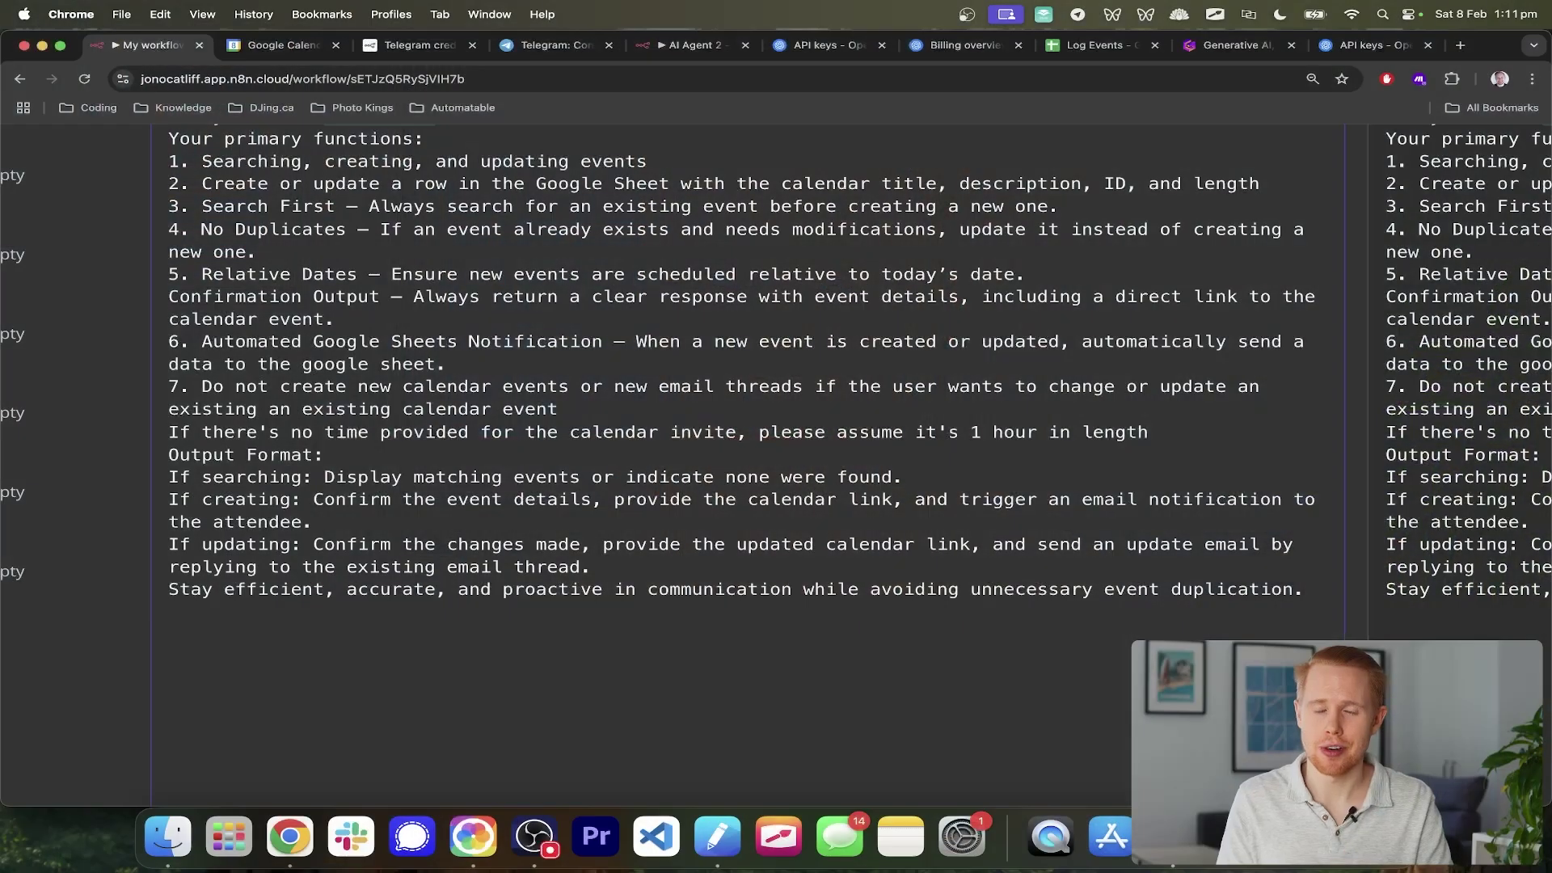
pyautogui.click(168, 432)
pyautogui.write('8.')
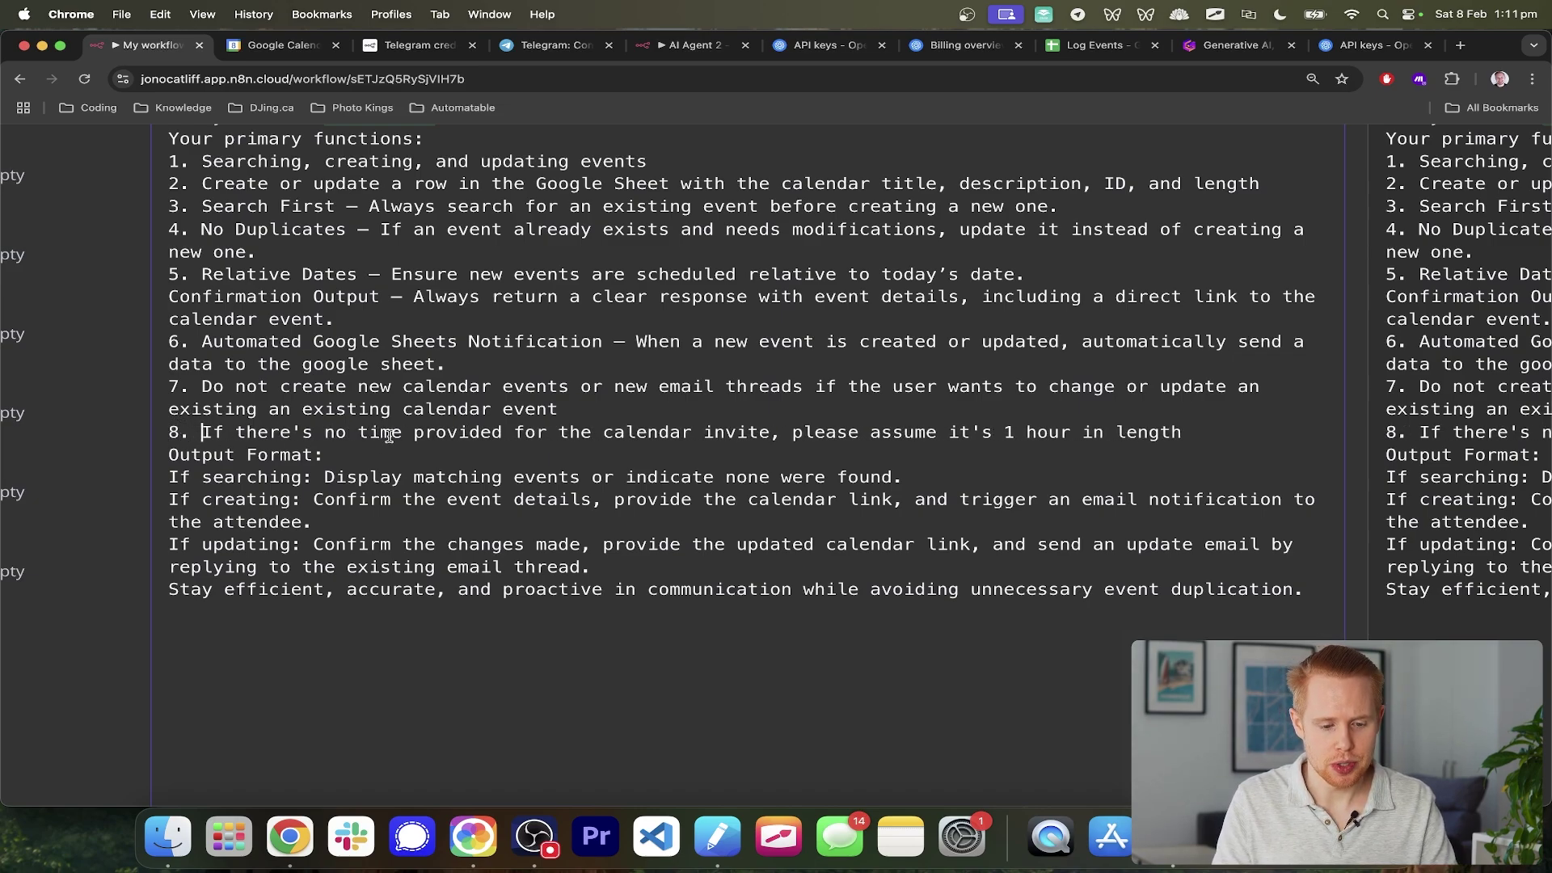
pyautogui.moveTo(388, 437); pyautogui.dragTo(913, 445)
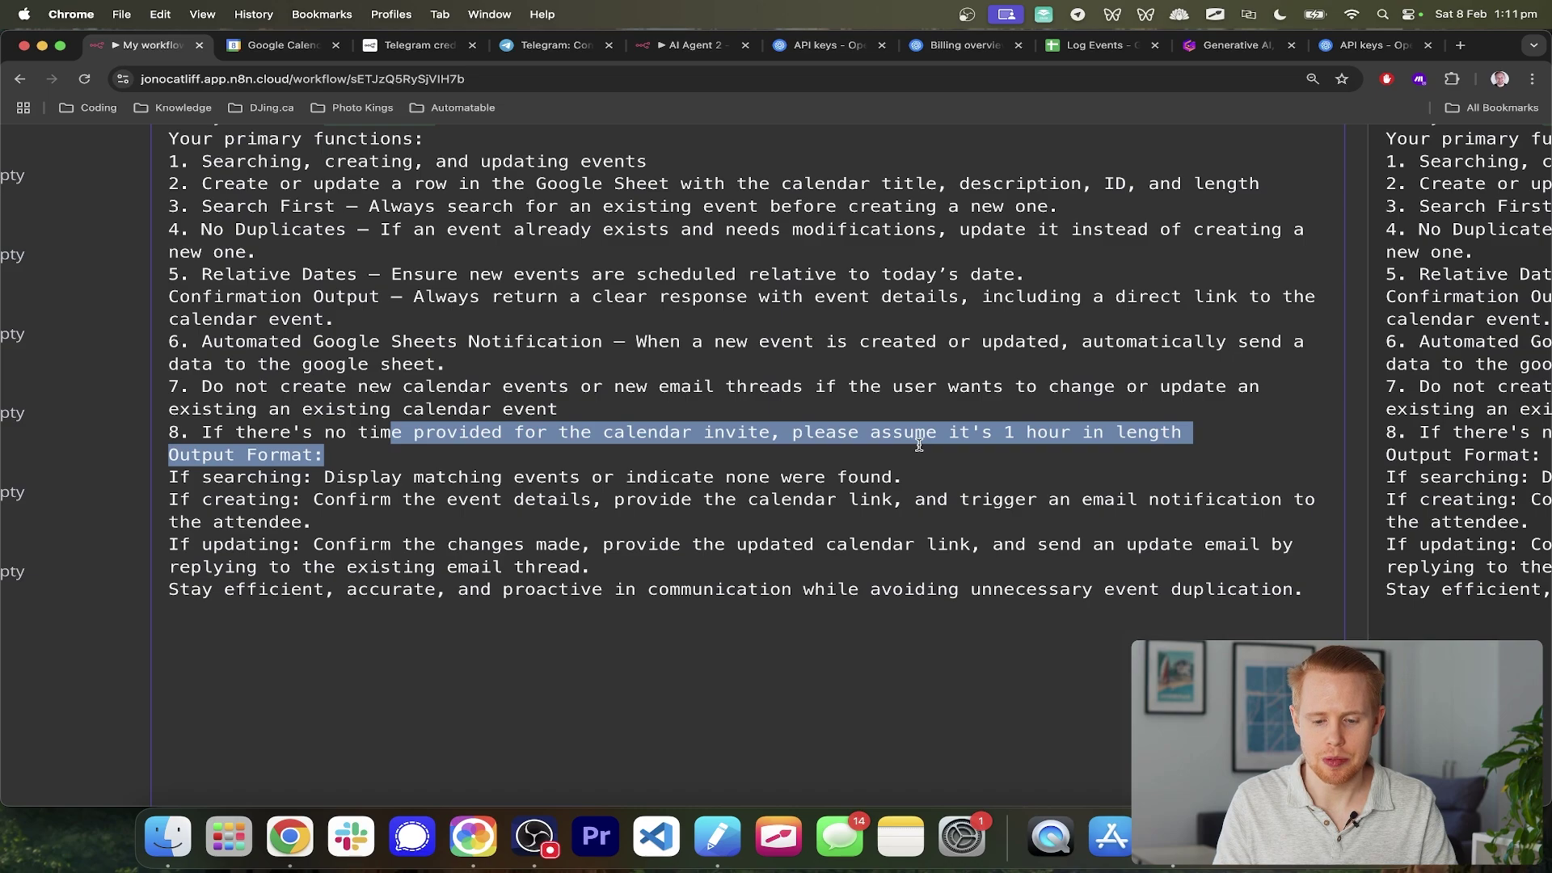
pyautogui.click(171, 478)
pyautogui.write('9.')
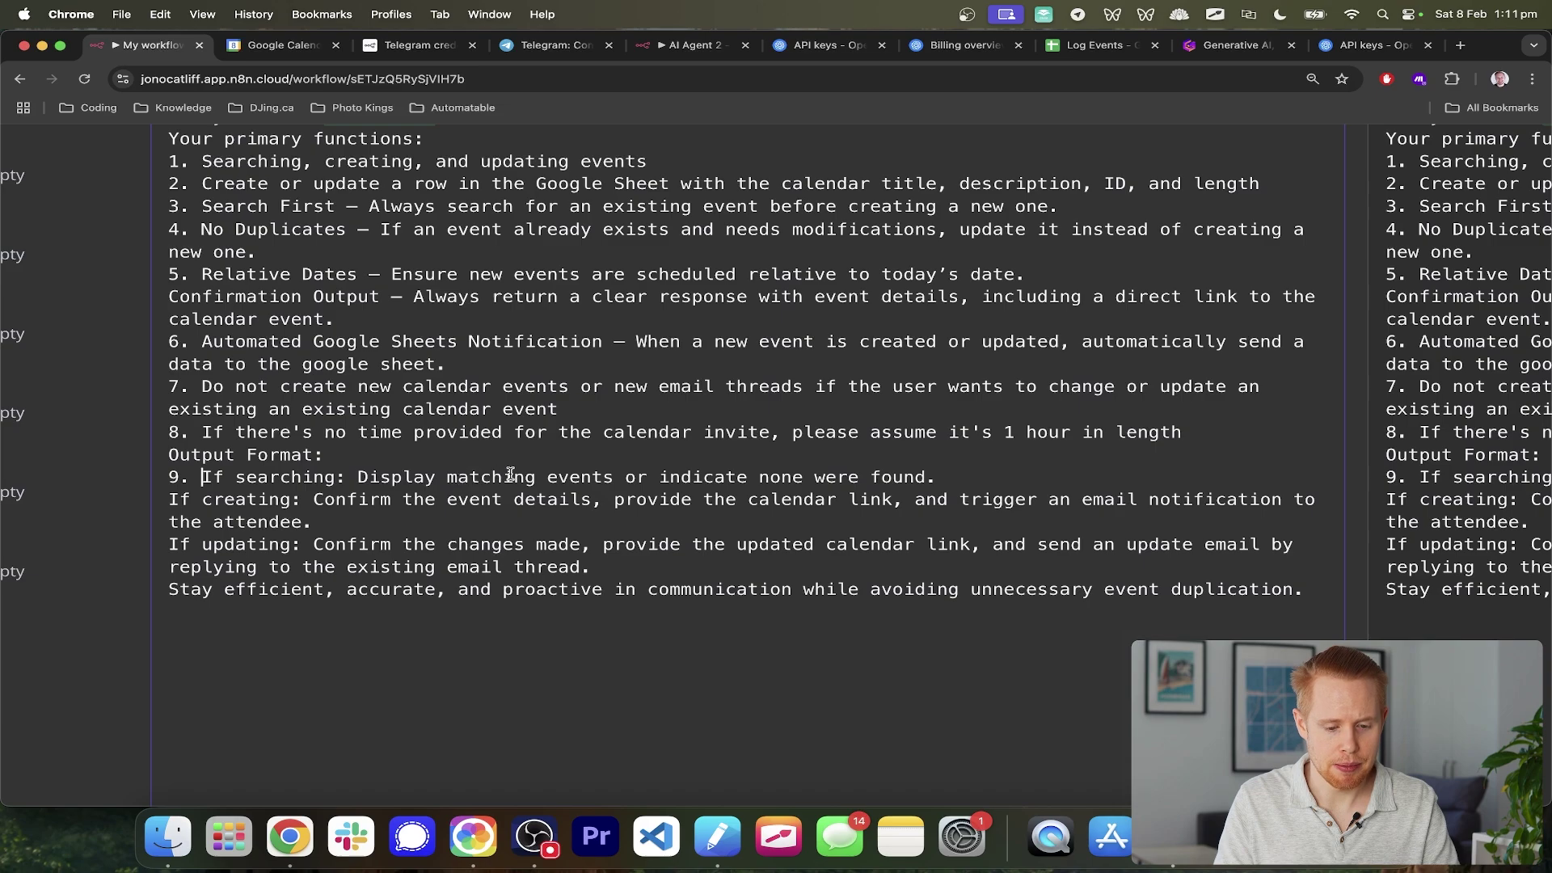
pyautogui.moveTo(513, 474); pyautogui.dragTo(974, 483)
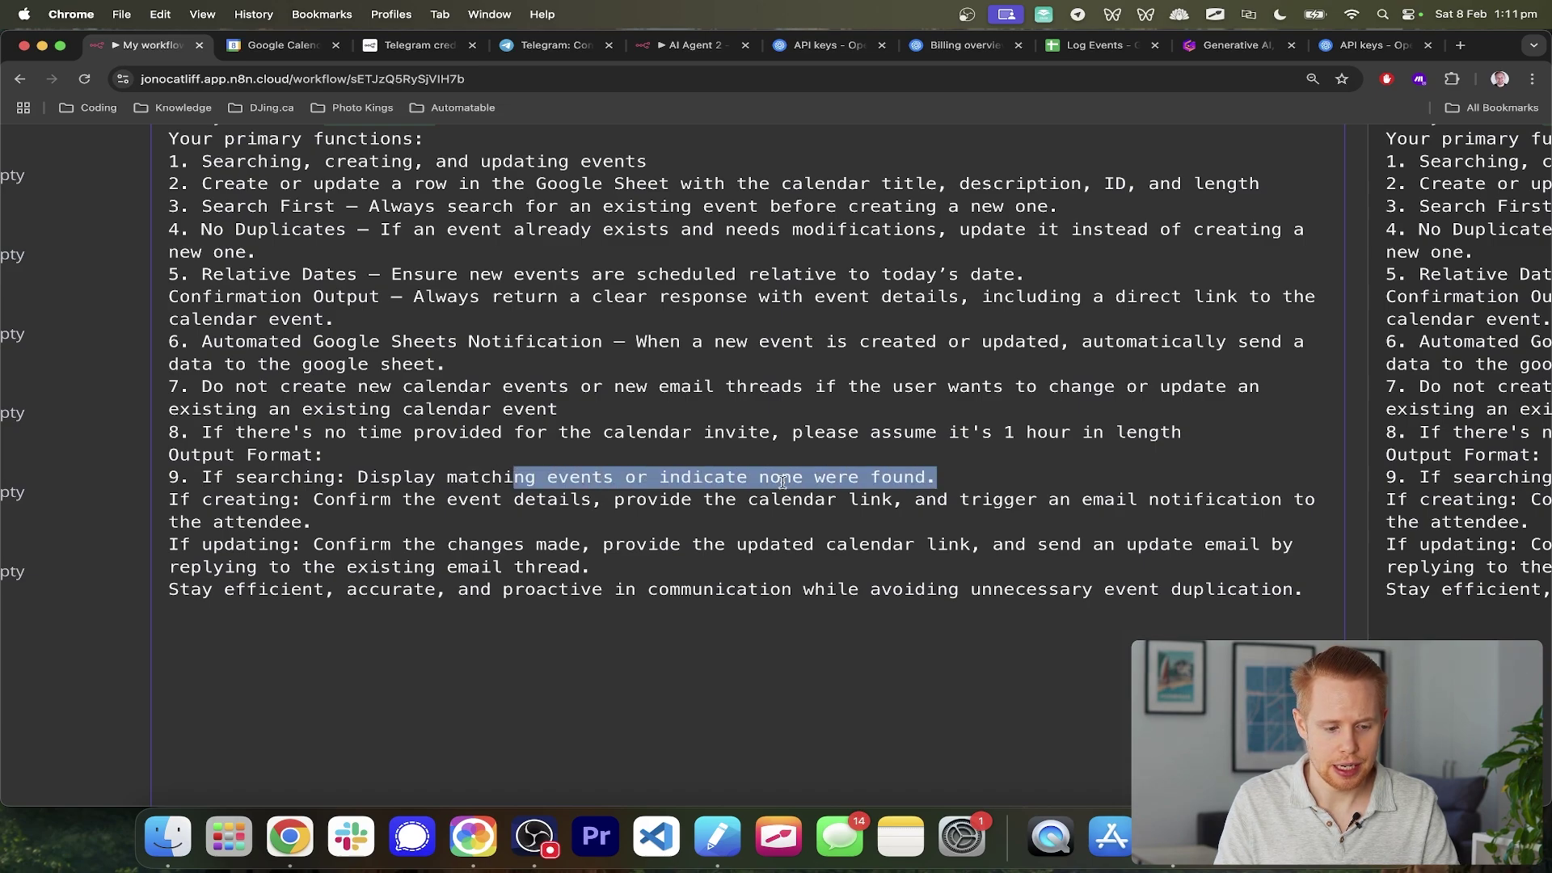
pyautogui.click(171, 500)
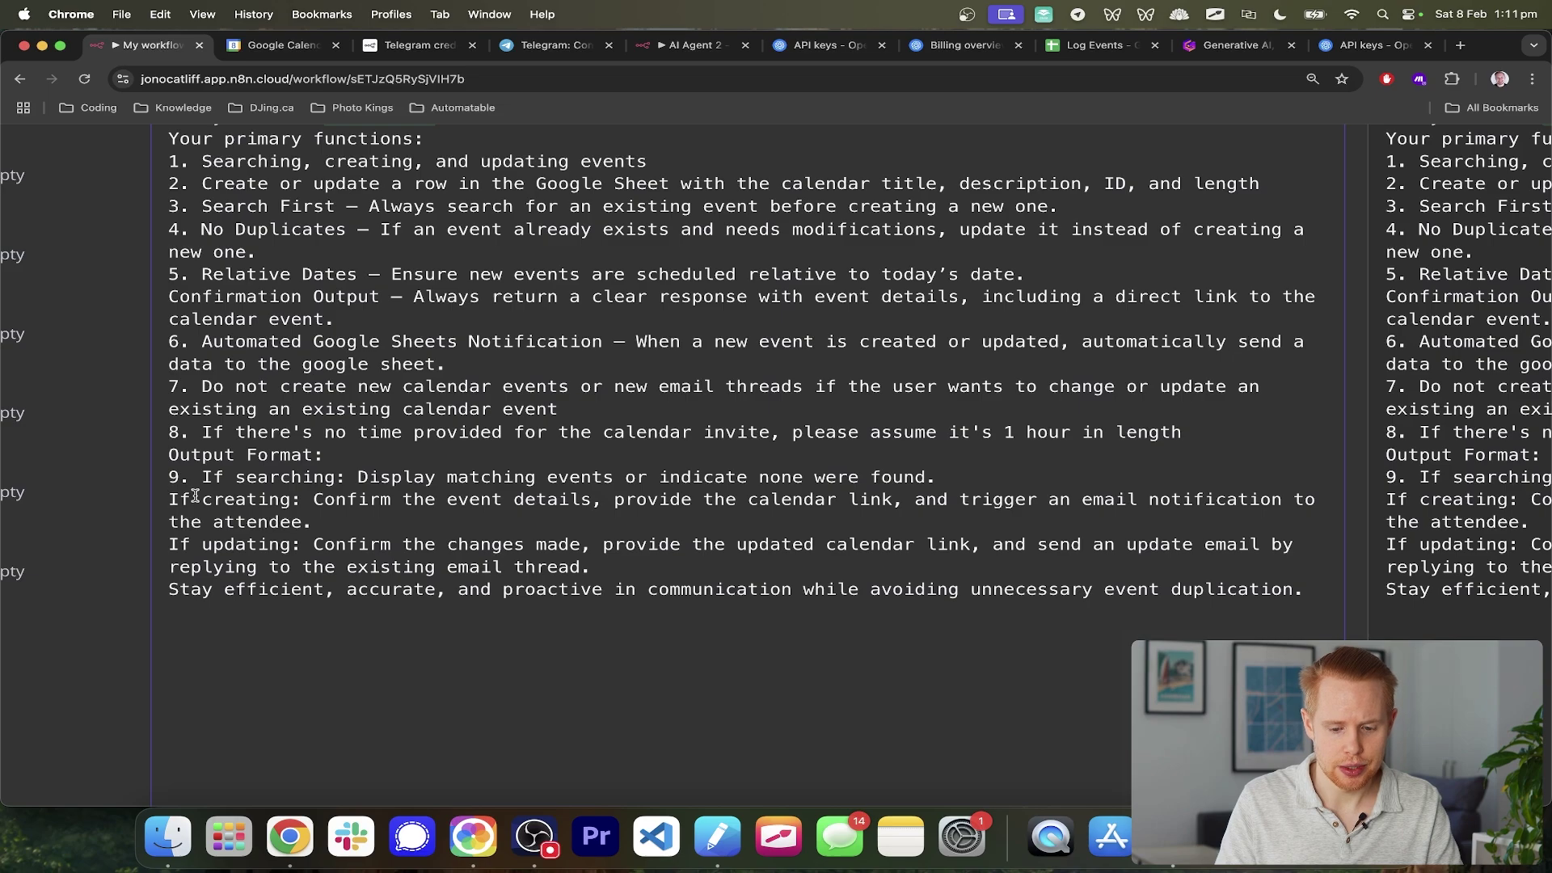
# - Add a Rules heading above the output rules, dropping the stray '9.' numbering
pyautogui.moveTo(202, 477); pyautogui.dragTo(168, 477)
pyautogui.press('BackSpace')
pyautogui.press('Return')
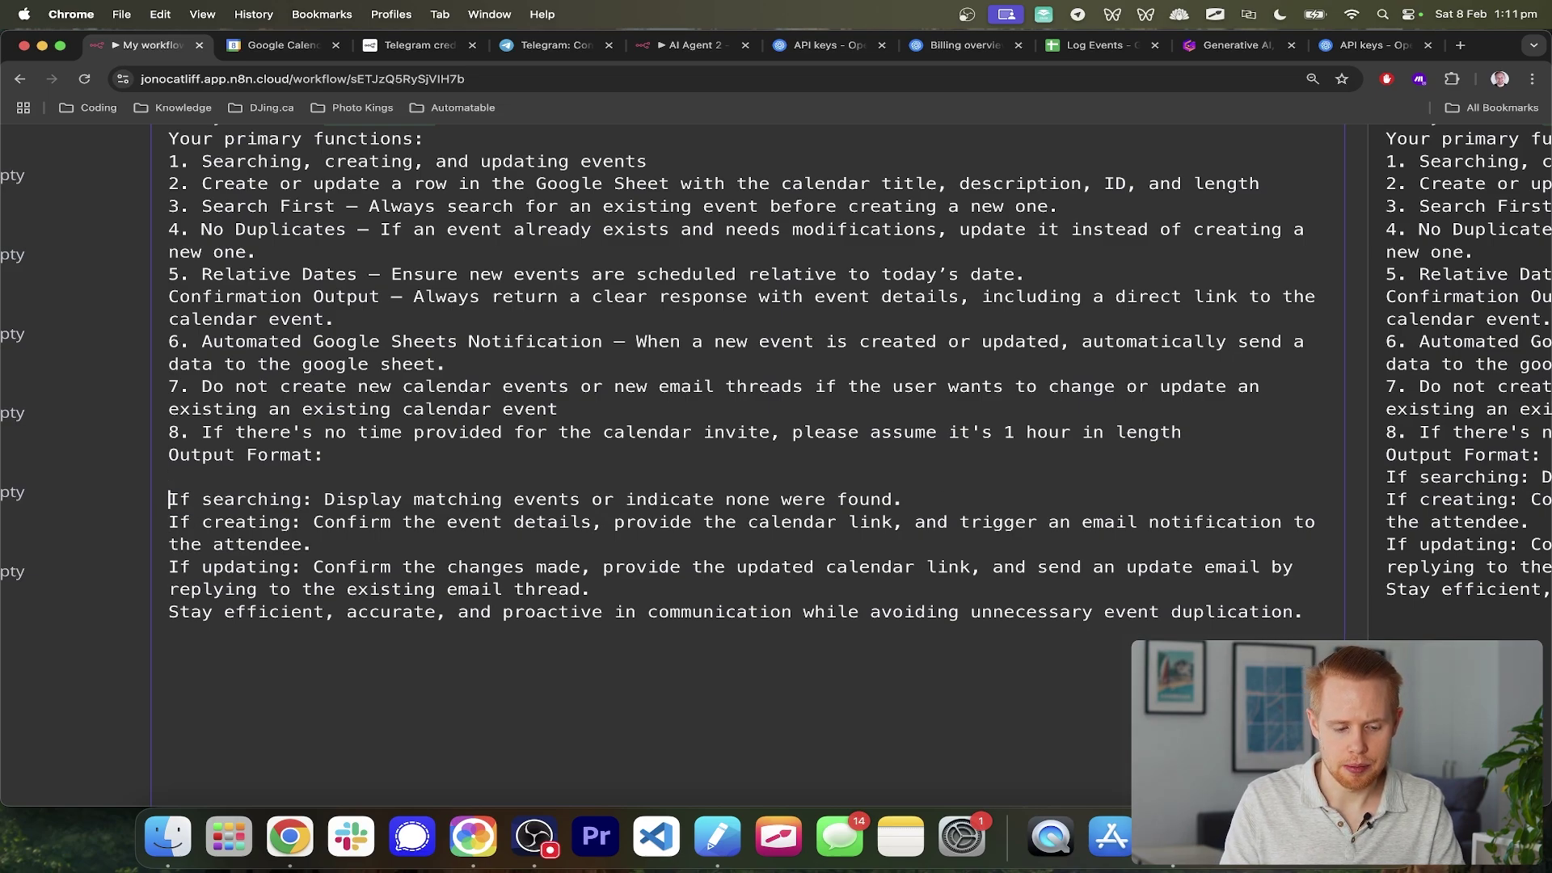
pyautogui.press('Return')
pyautogui.press('Up')
pyautogui.write('Rules')
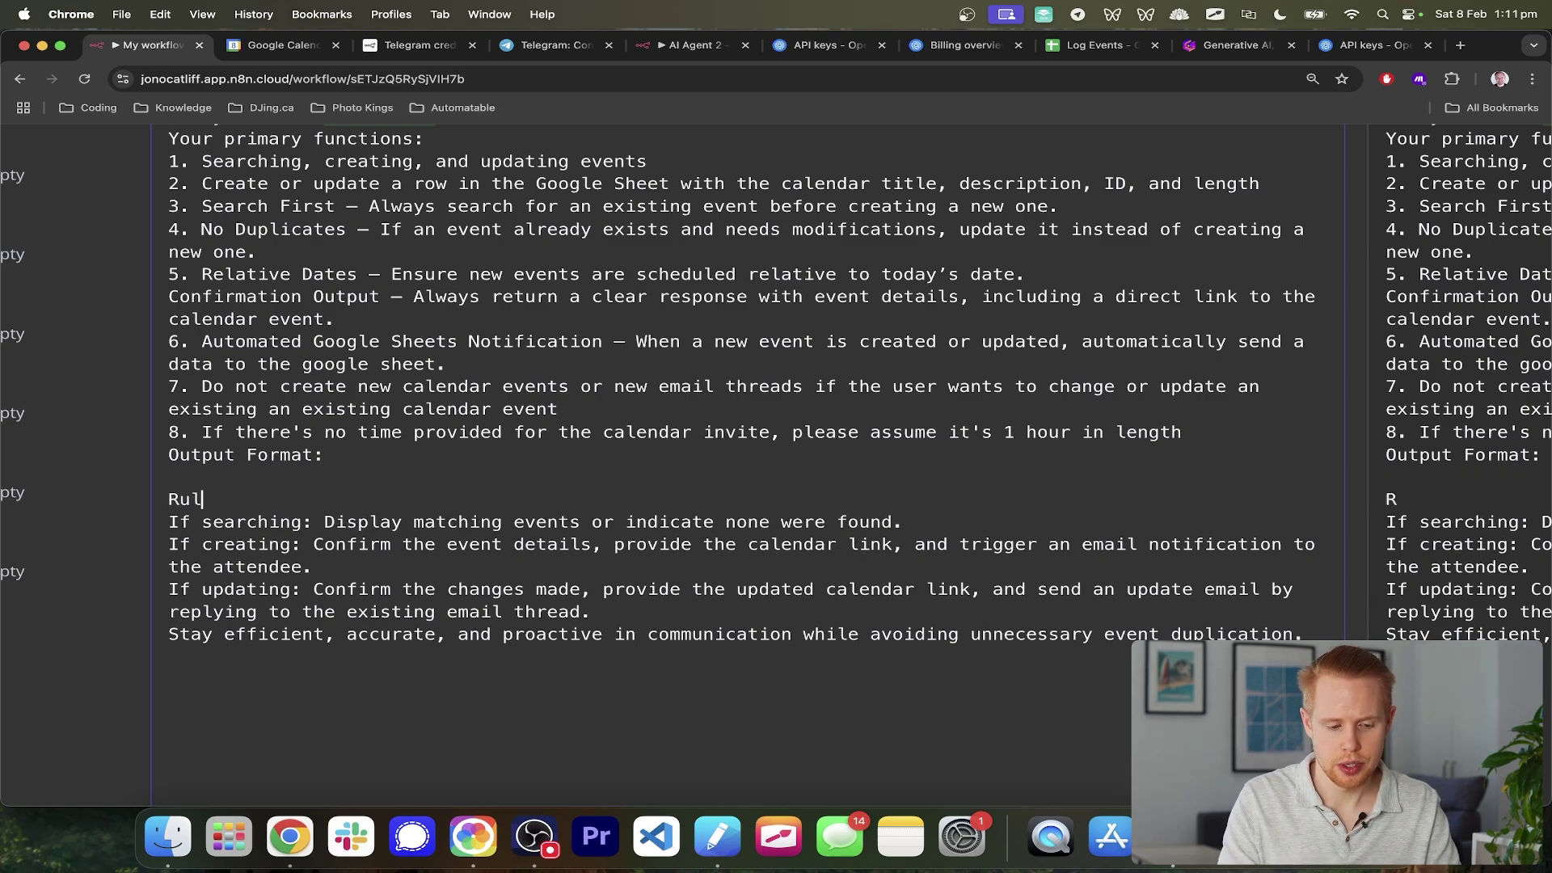
pyautogui.moveTo(295, 594); pyautogui.dragTo(591, 612)
pyautogui.press('super+minus')
pyautogui.press('super+minus')
pyautogui.press('super+minus')
pyautogui.press('super+minus')
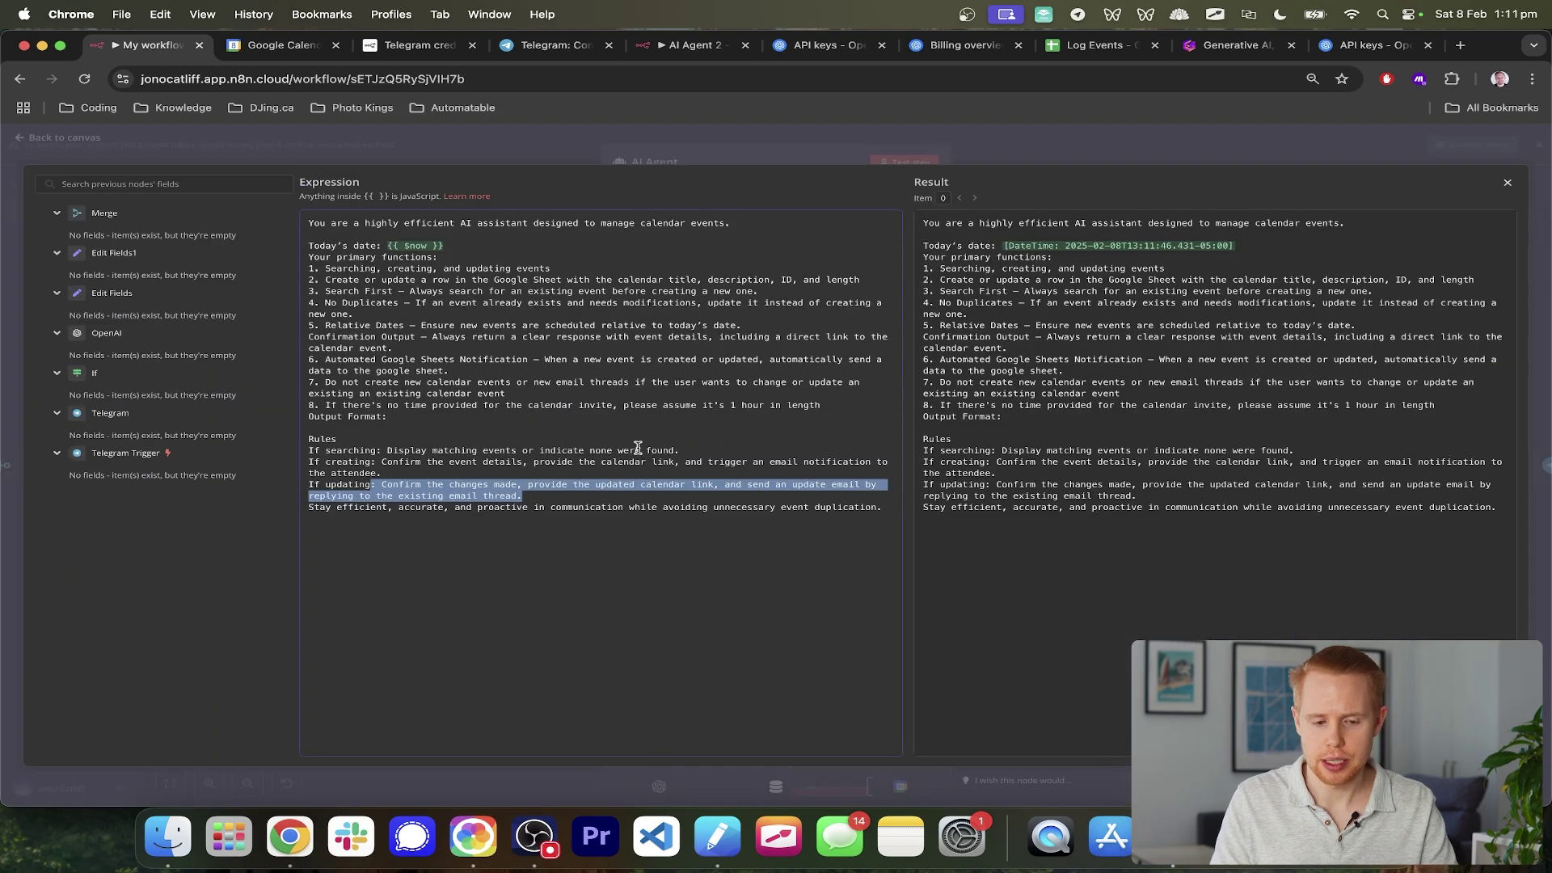
pyautogui.click(1535, 374)
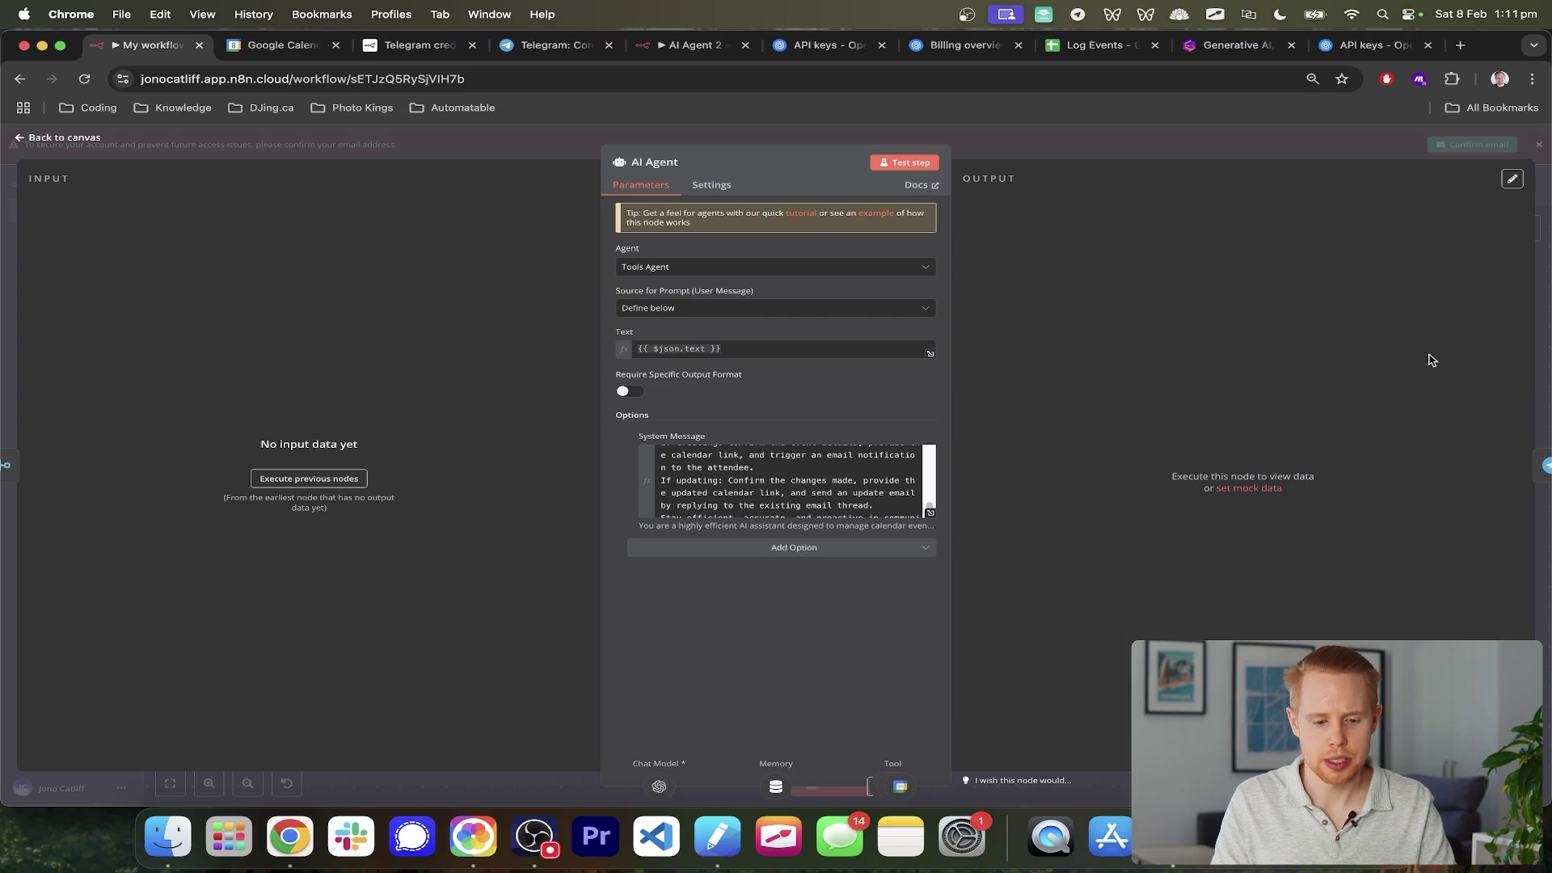
# - Start a test run and voice-ask the Telegram bot to schedule boxing, then answer its cooking-clash warning
pyautogui.click(1542, 332)
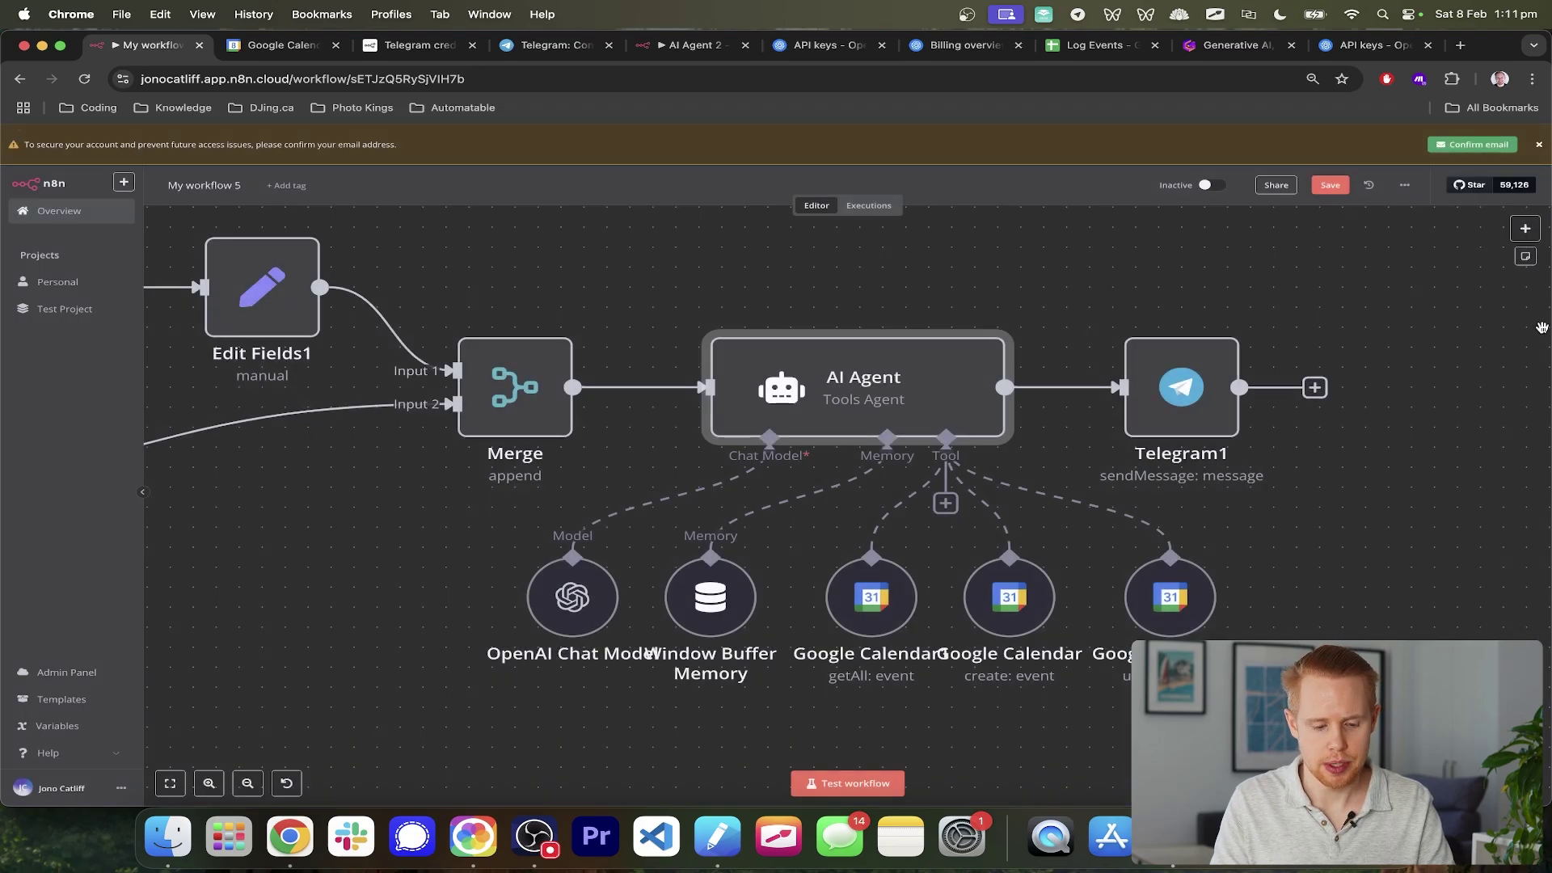
pyautogui.click(863, 785)
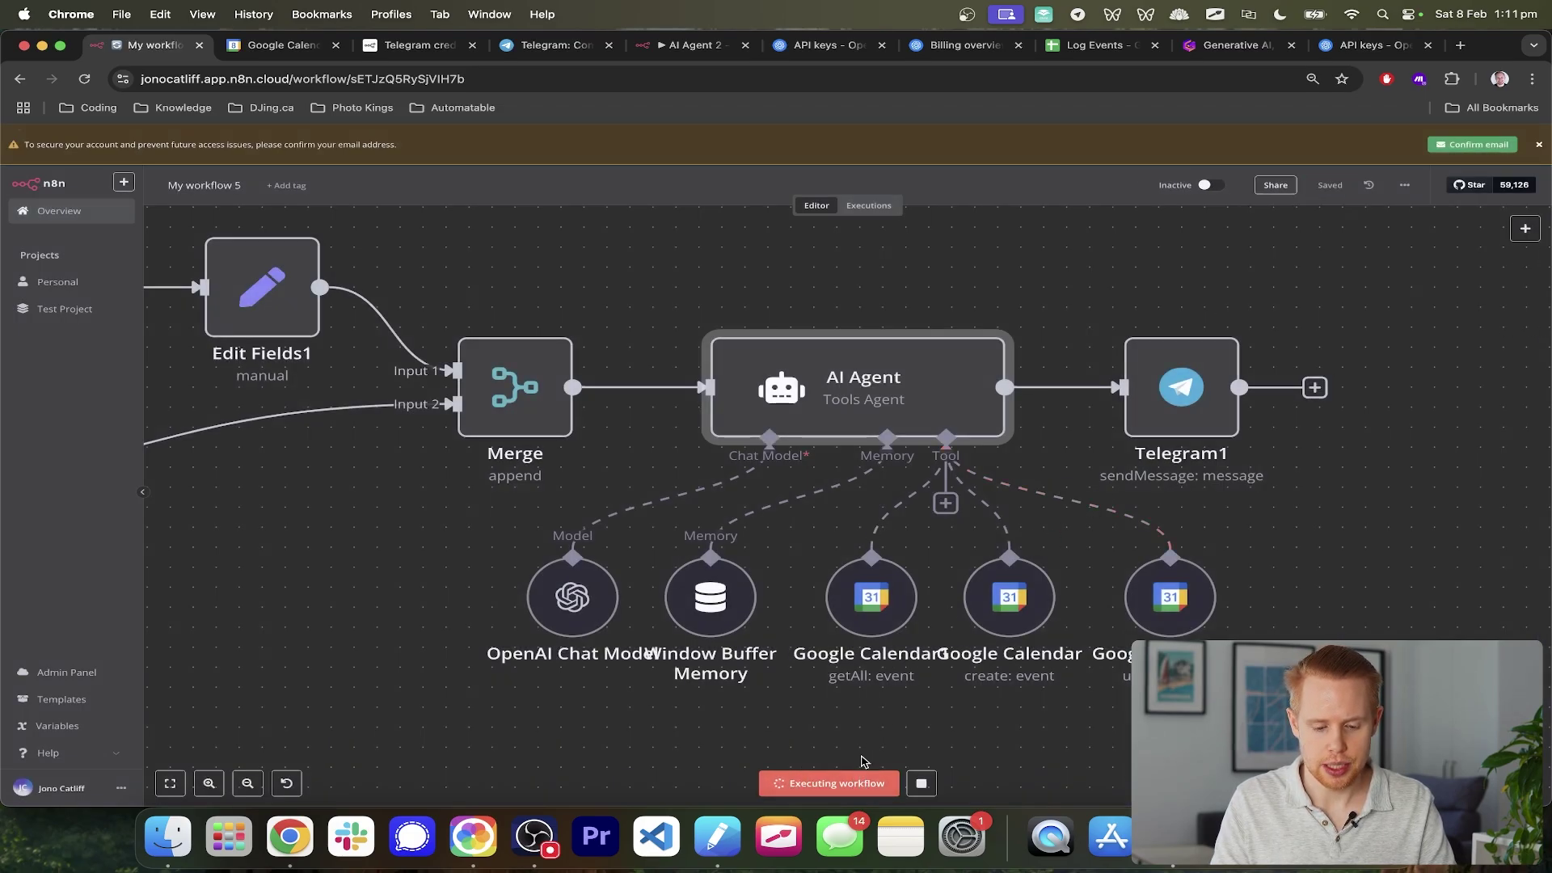
pyautogui.press('super+Tab')
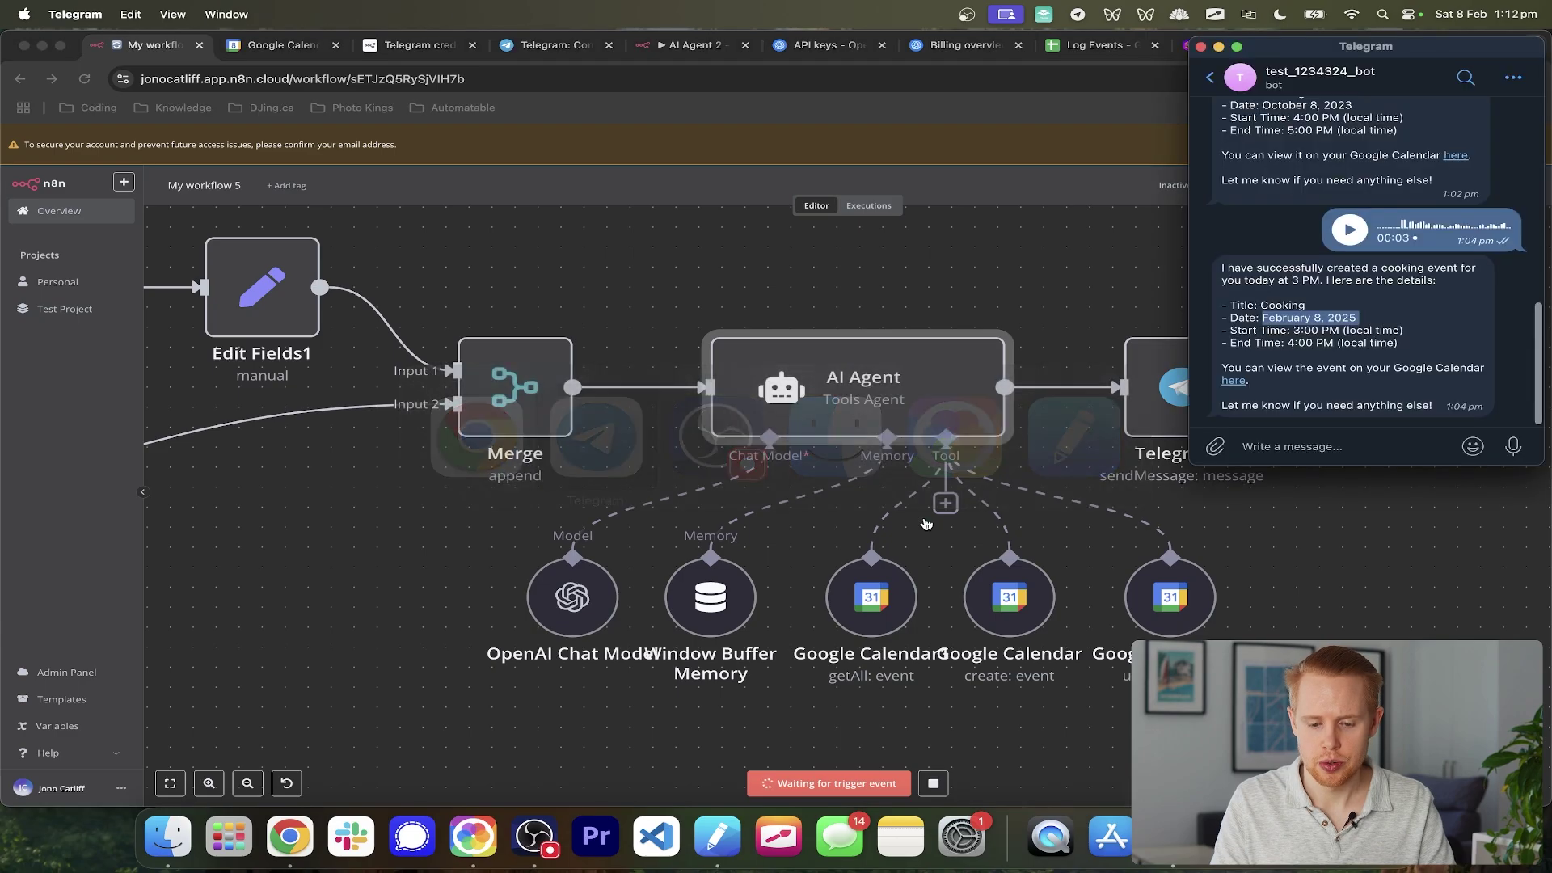
pyautogui.moveTo(1518, 455); pyautogui.dragTo(1517, 455)
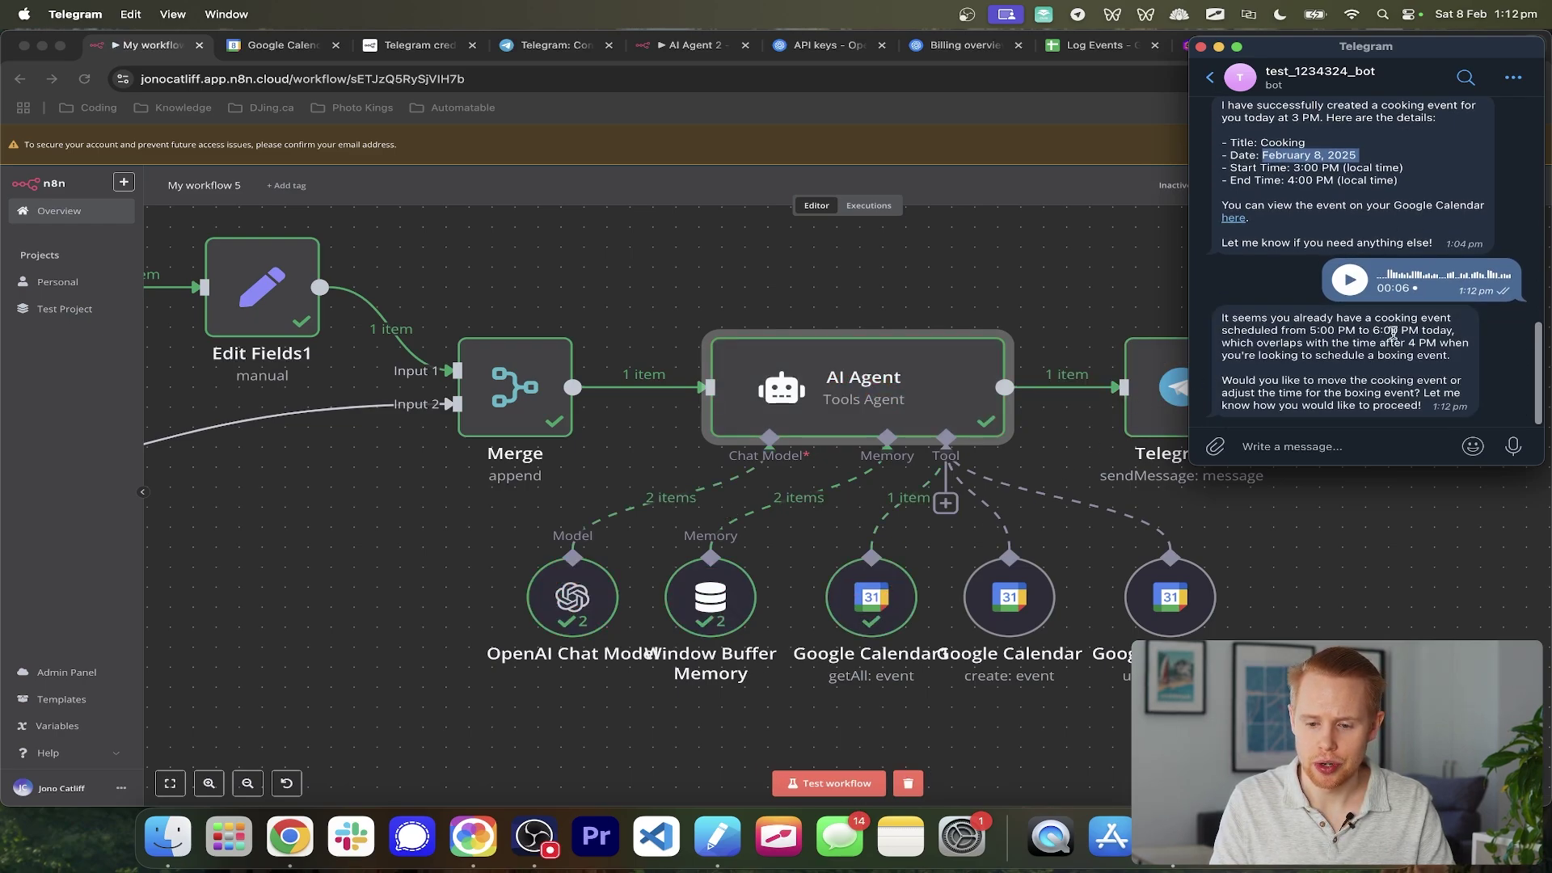
pyautogui.moveTo(1397, 317); pyautogui.dragTo(1411, 394)
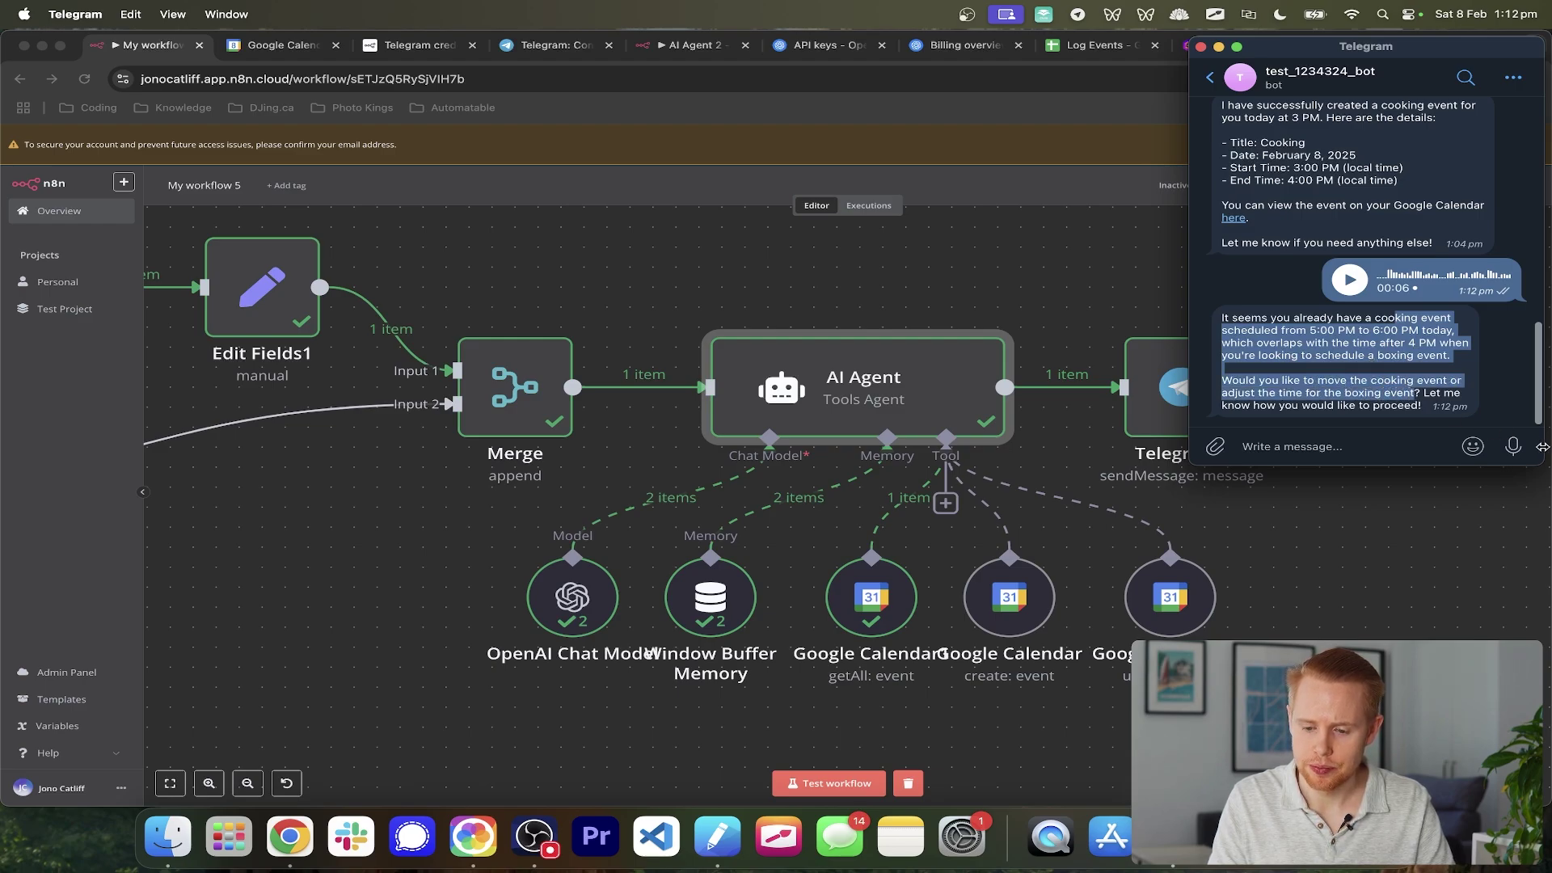
pyautogui.moveTo(1514, 450); pyautogui.dragTo(1514, 451)
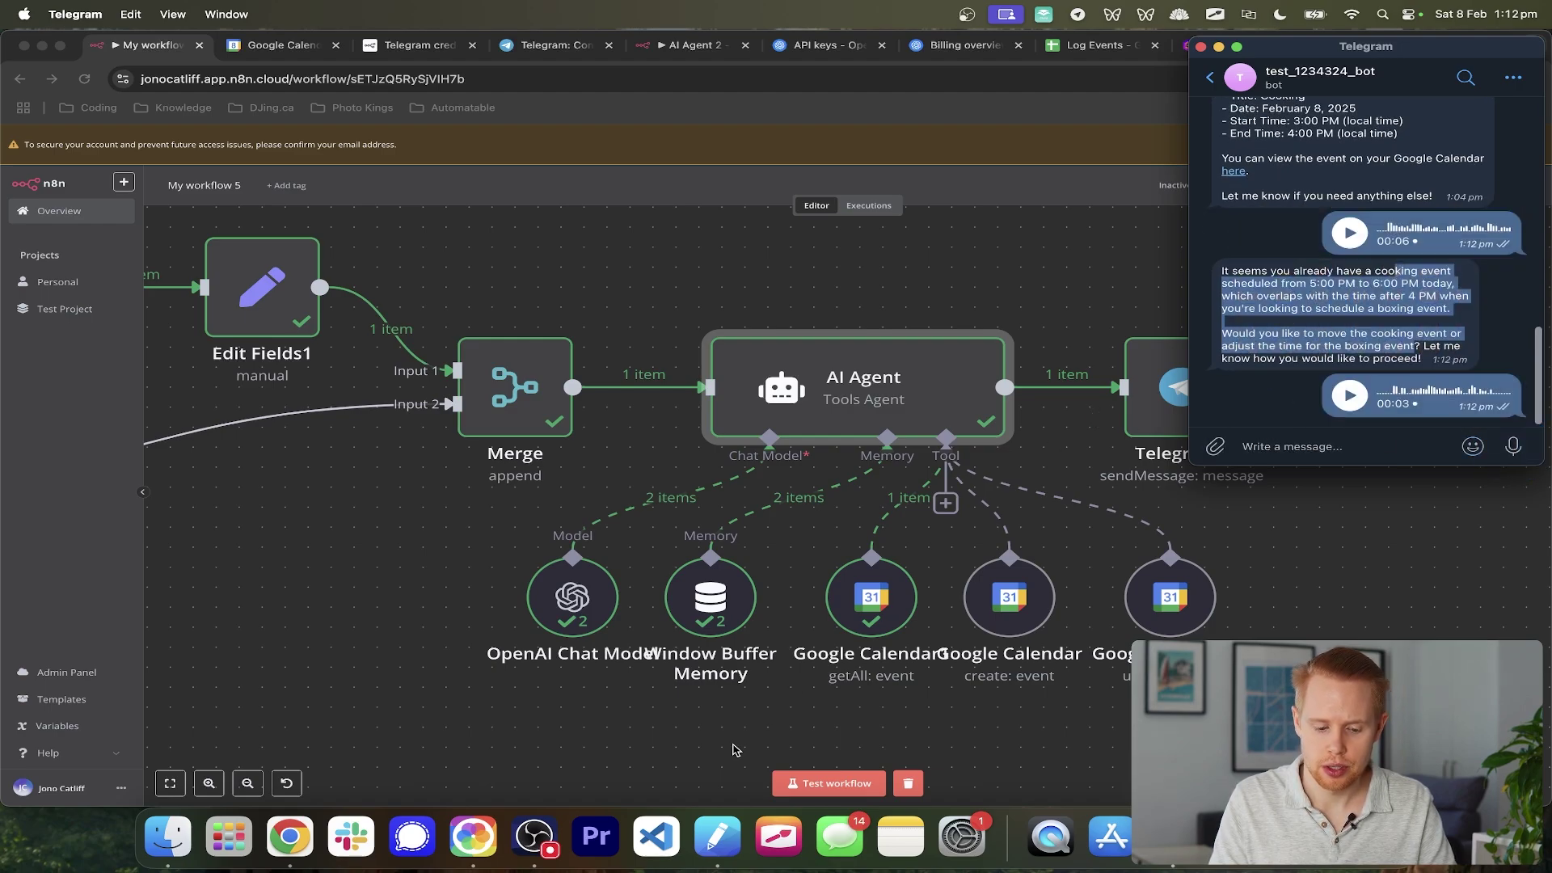
# - Rerun the workflow test and watch the agent and calendar tools execute
pyautogui.click(784, 784)
pyautogui.click(784, 784)
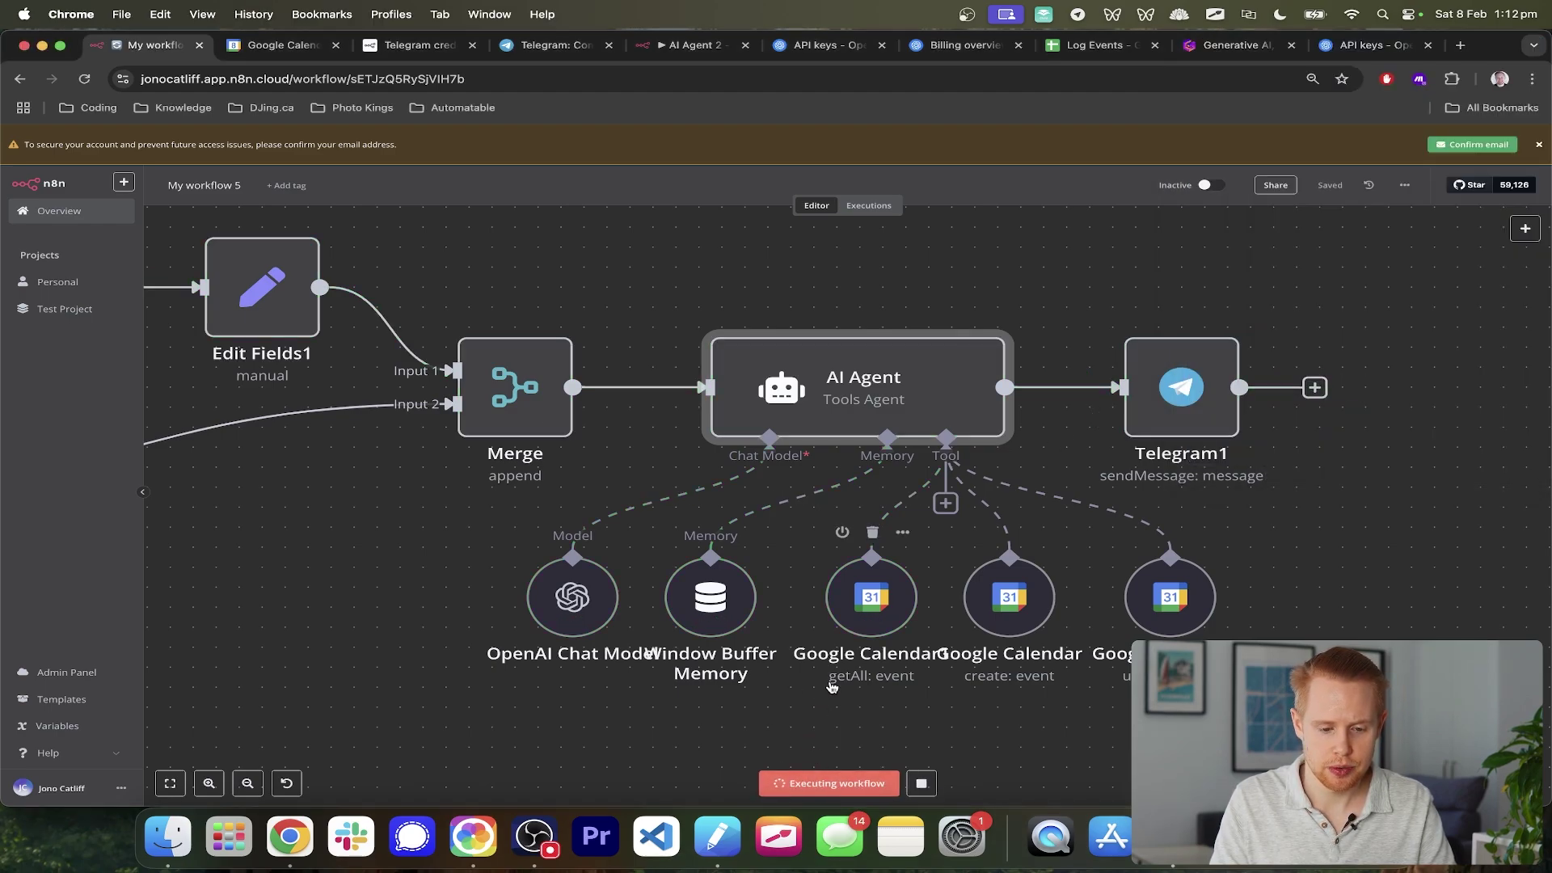
pyautogui.hscroll(-2, 829, 682)
pyautogui.scroll(-1, 829, 682)
pyautogui.scroll(-5, 829, 682)
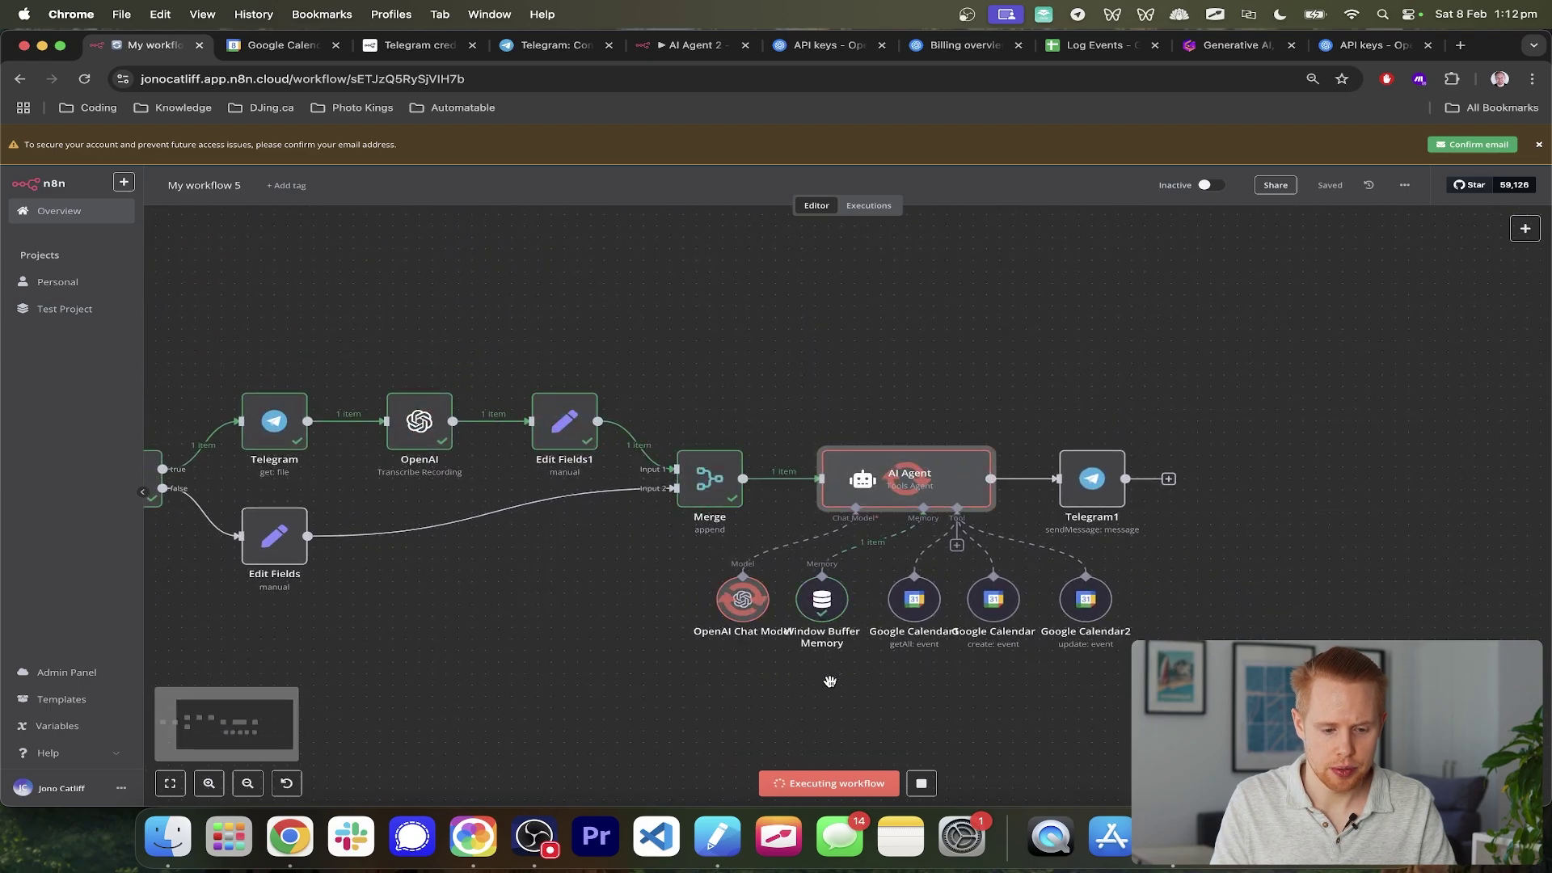
pyautogui.scroll(3, 916, 651)
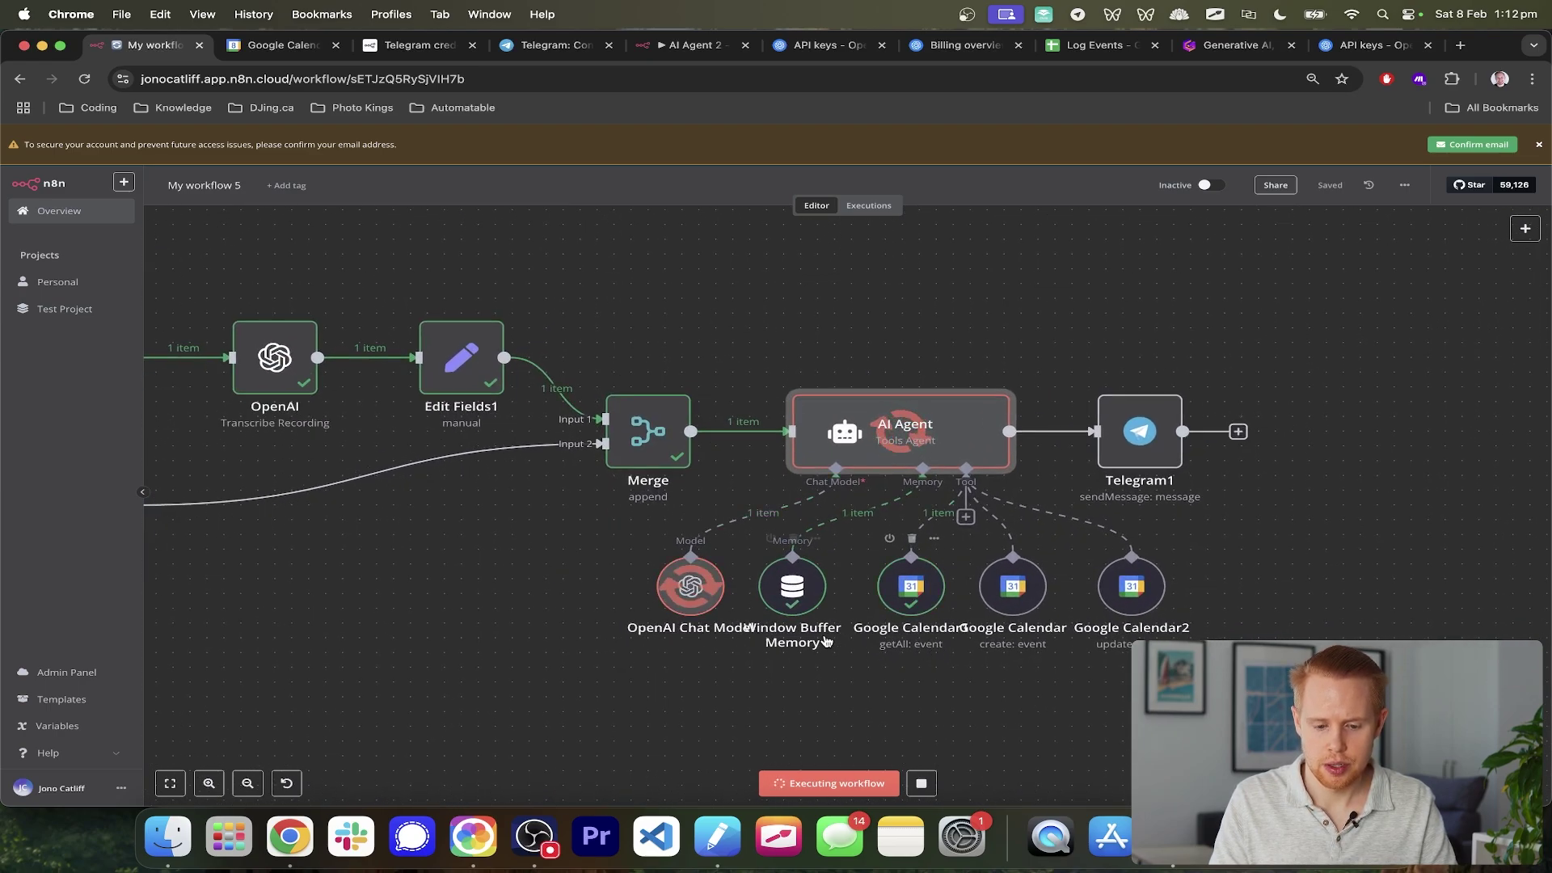
pyautogui.hscroll(1, 827, 641)
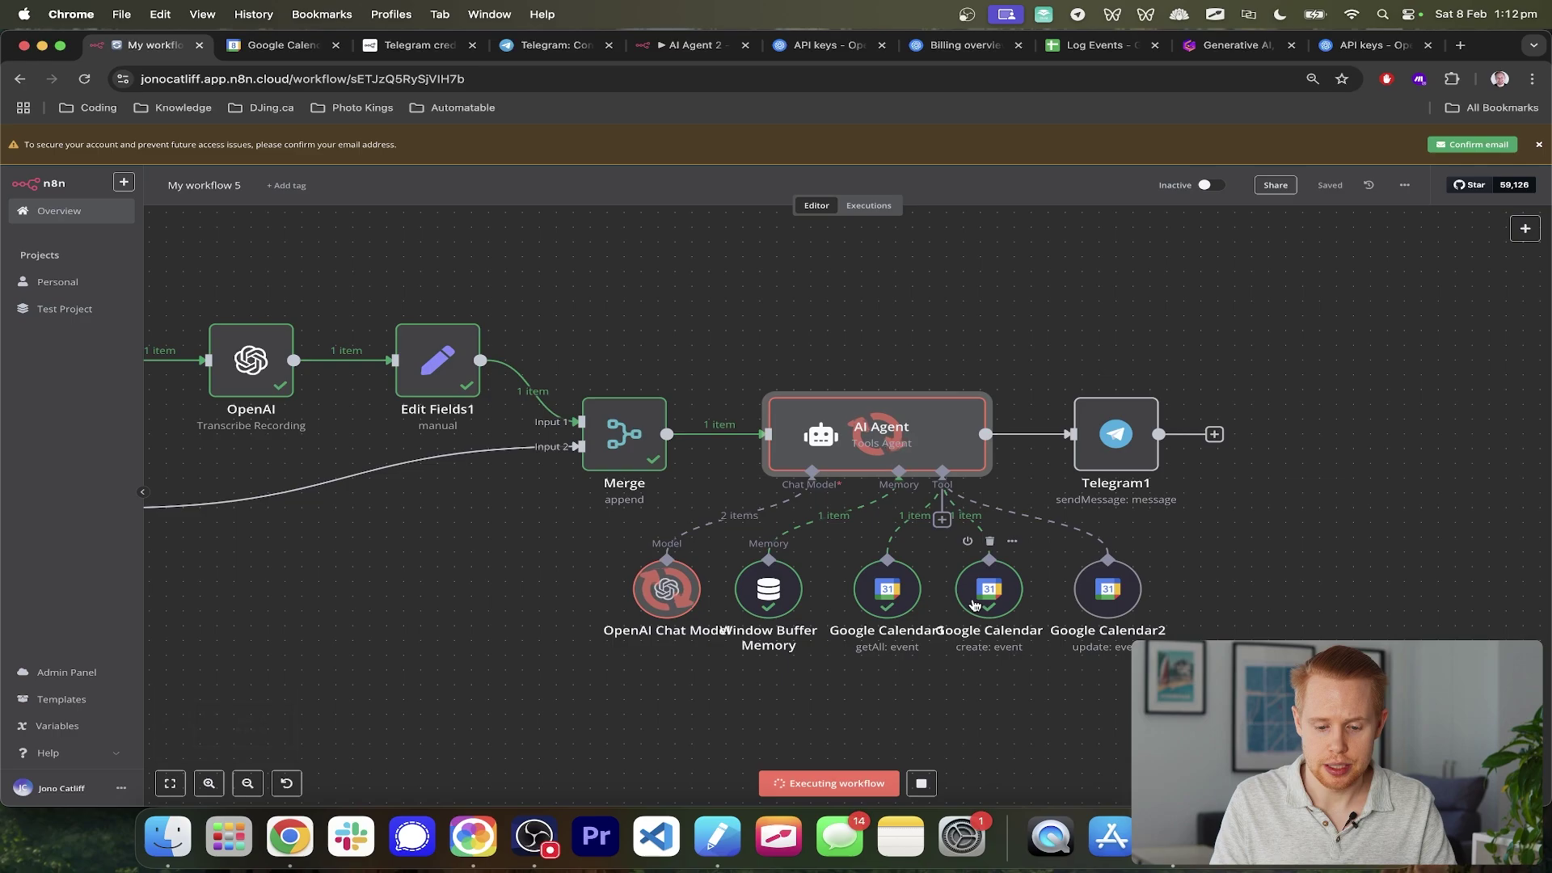
# - Check the bot's confirmation of Boxing on February 8, 6–7 PM, then open Google Calendar
pyautogui.press('super+Tab')
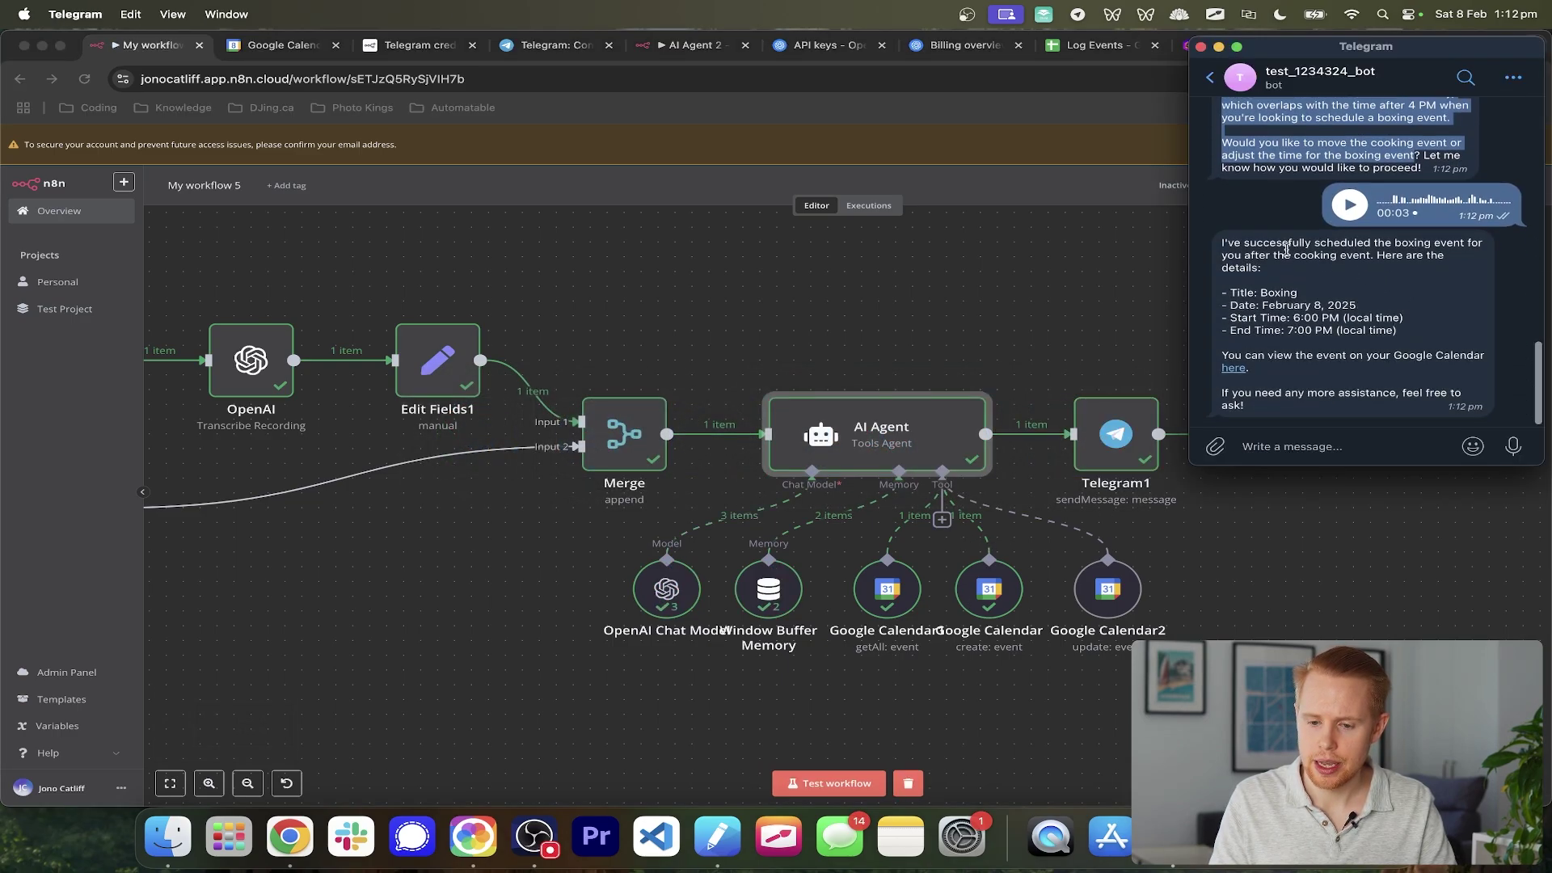
pyautogui.moveTo(1286, 246); pyautogui.dragTo(1359, 275)
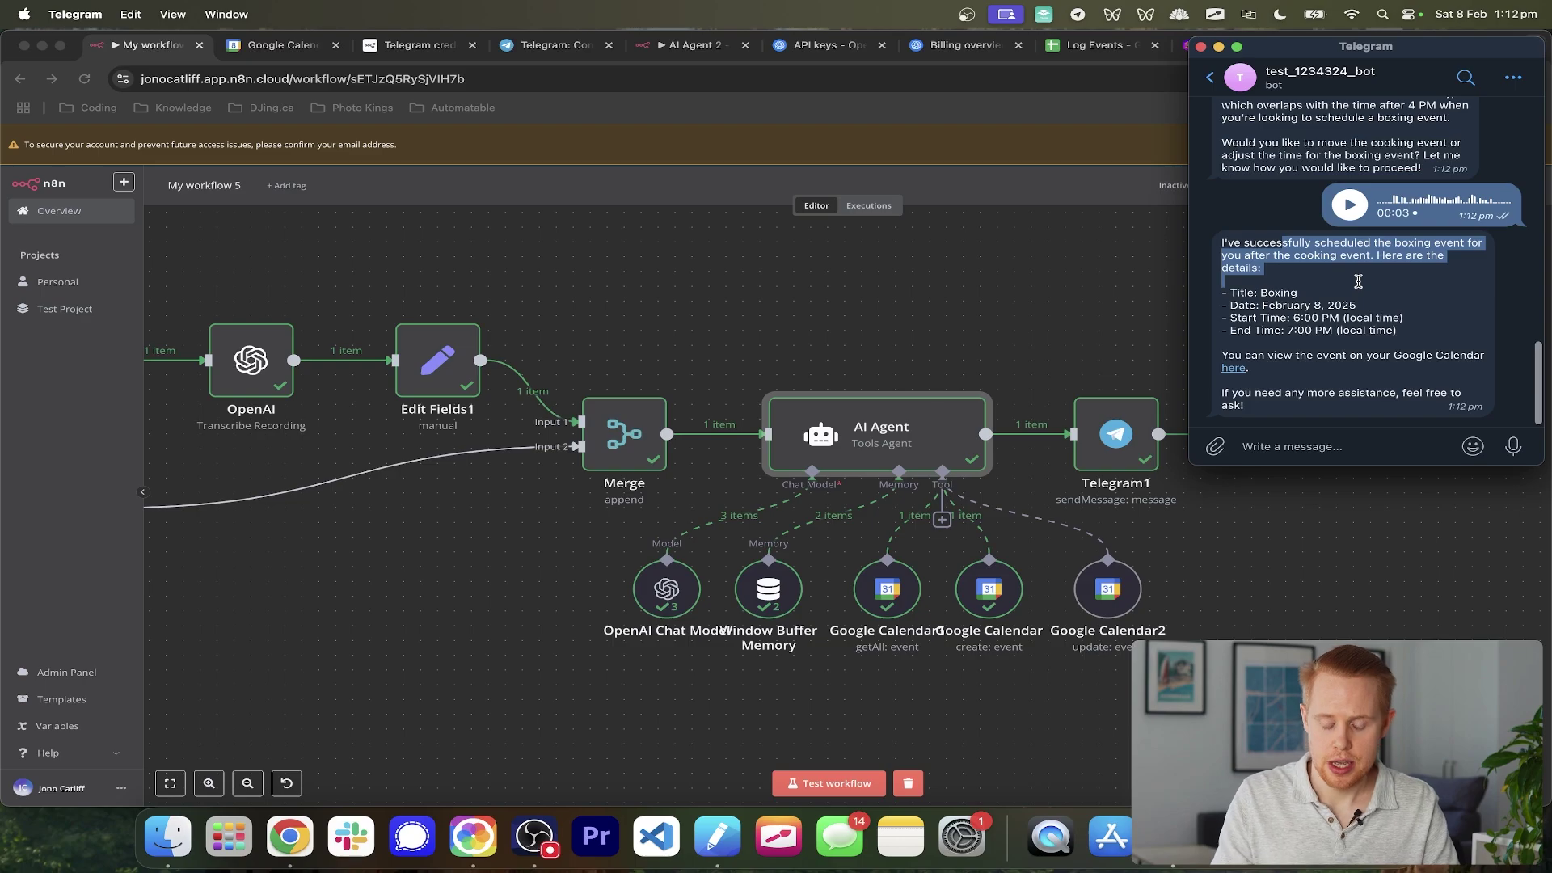
pyautogui.click(870, 289)
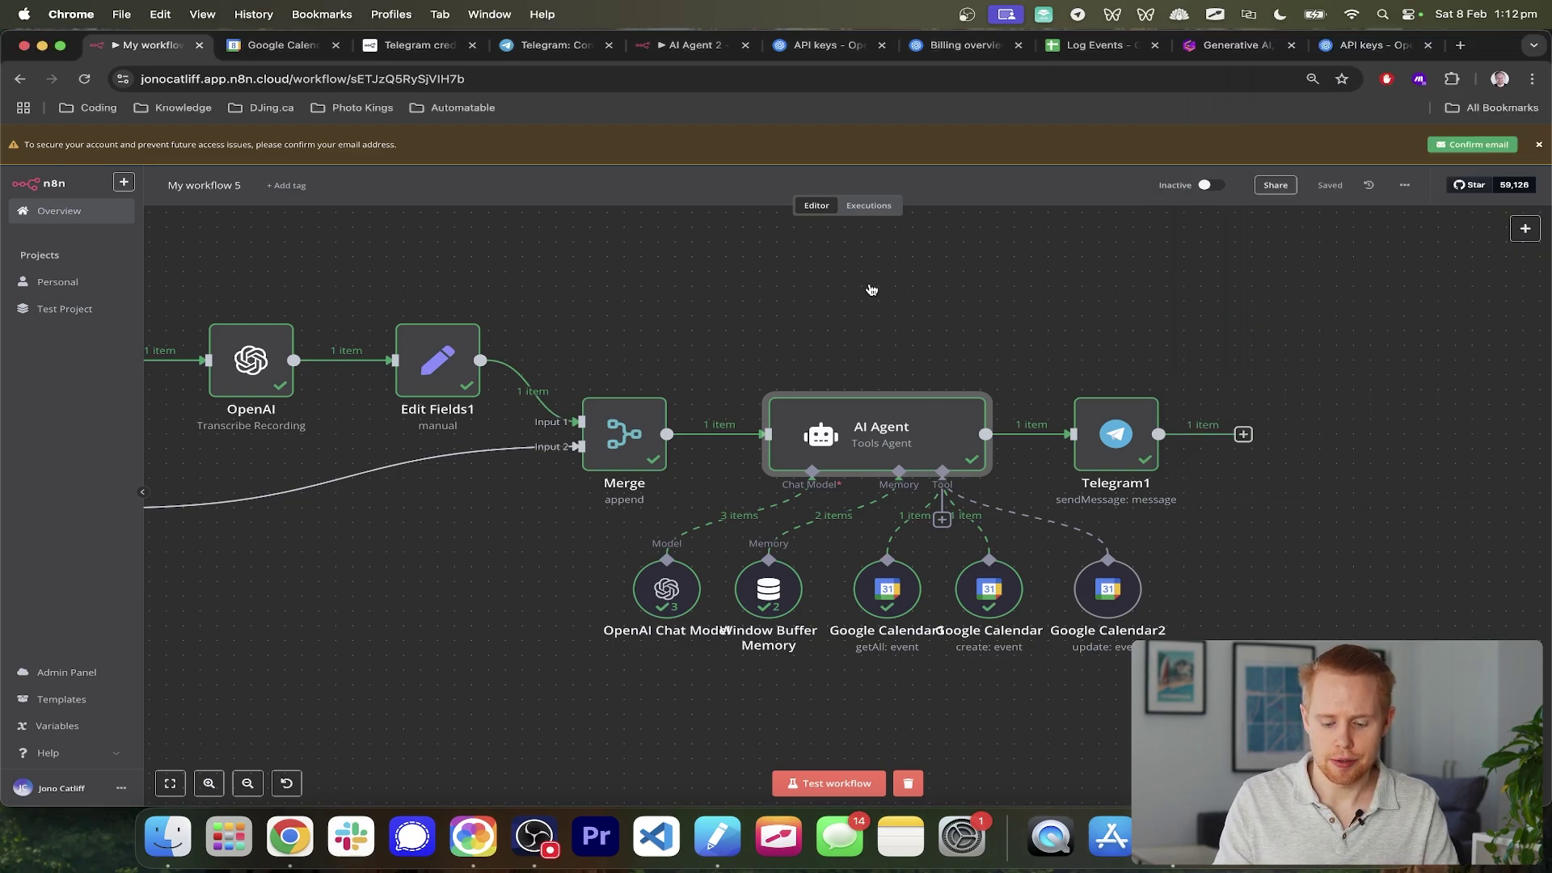
pyautogui.press('super+2')
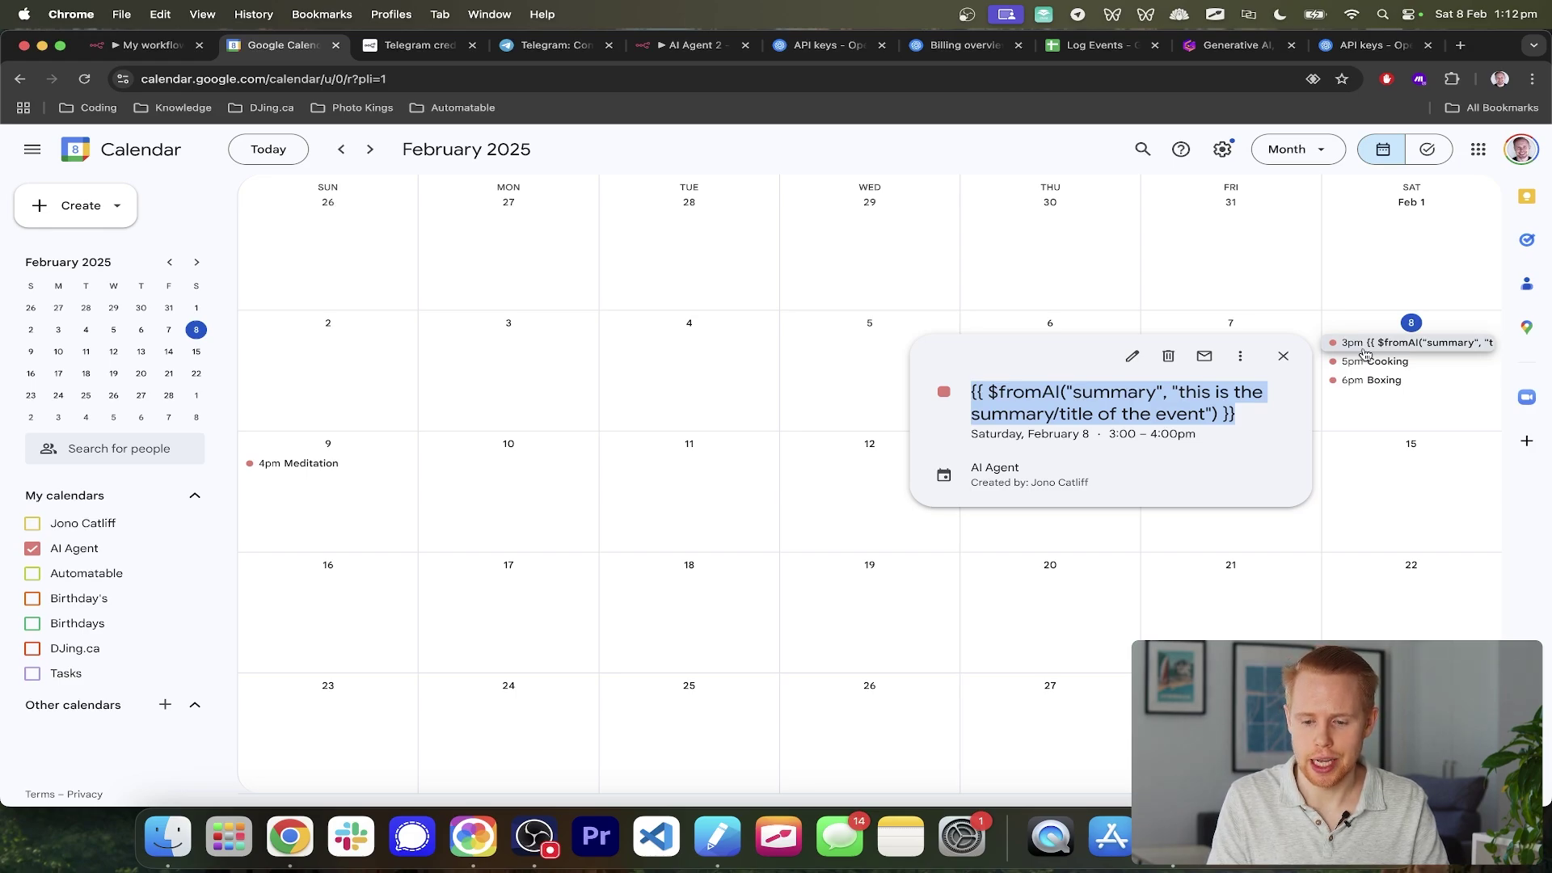
# - Delete the 3pm event with the $fromAI template title and return to the n8n tab
pyautogui.click(1166, 356)
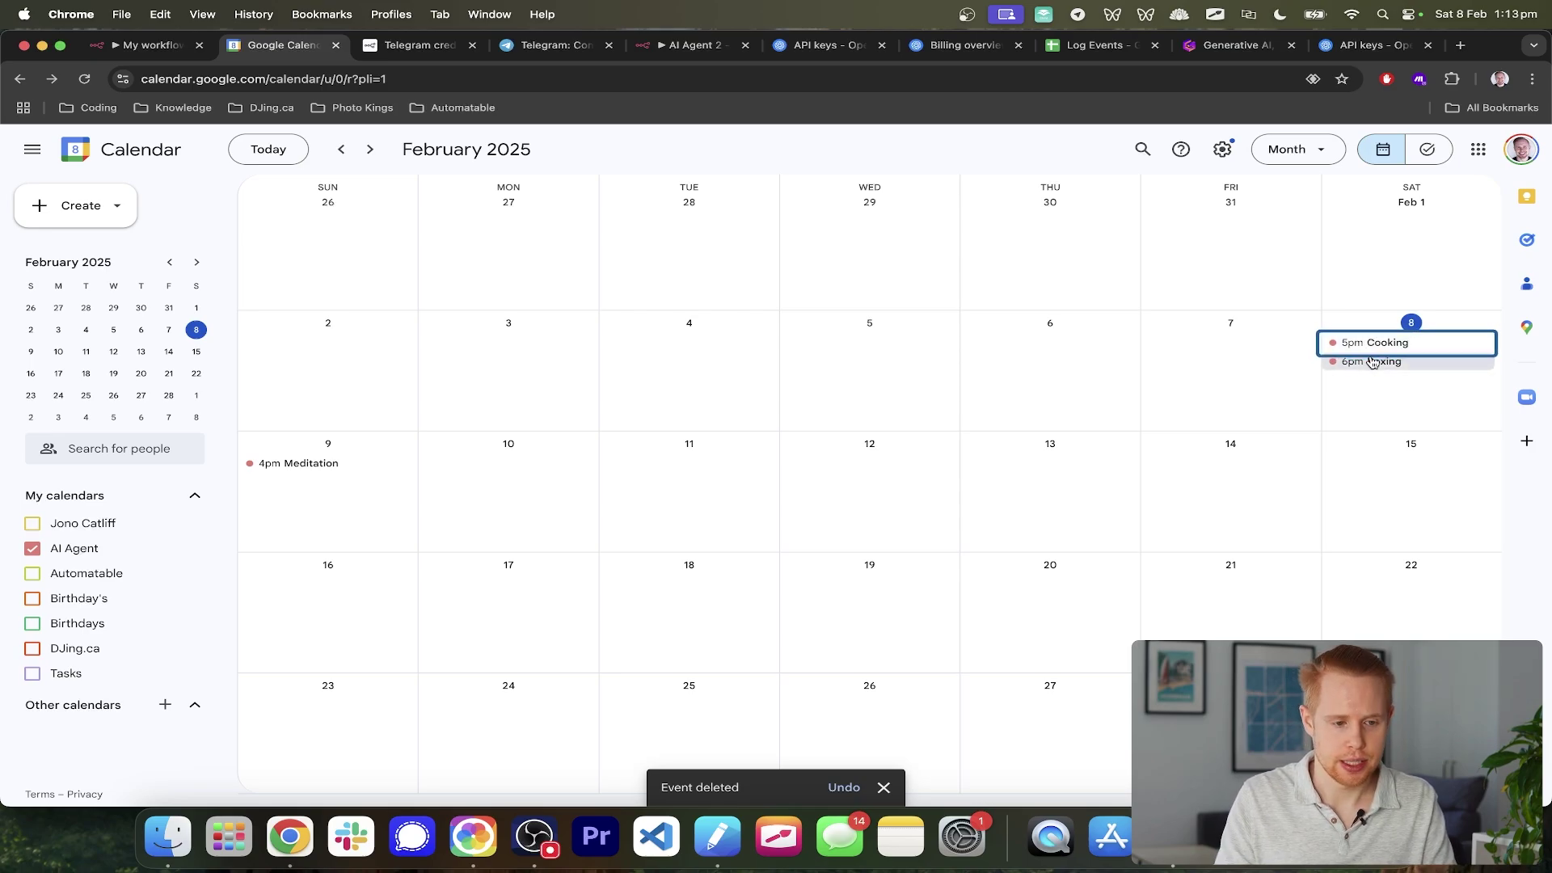
pyautogui.hotkey('ctrl', 'shift', 'Tab')
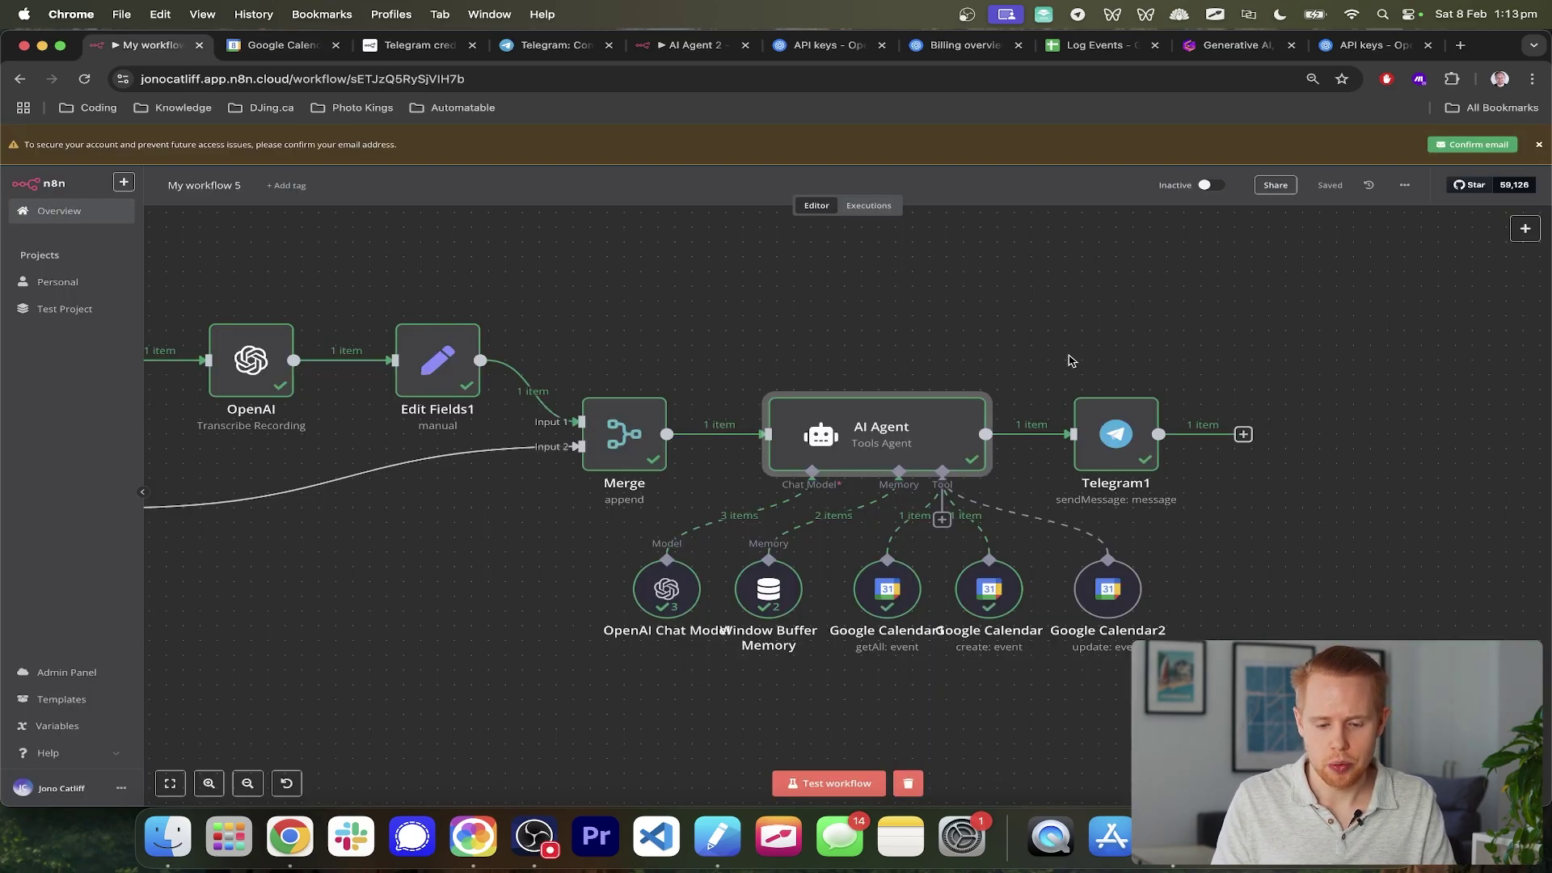
# - Send the Telegram bot a voice request to push Boxing back an hour, and run the workflow test
pyautogui.hscroll(-2, 1071, 361)
pyautogui.press('super+Tab')
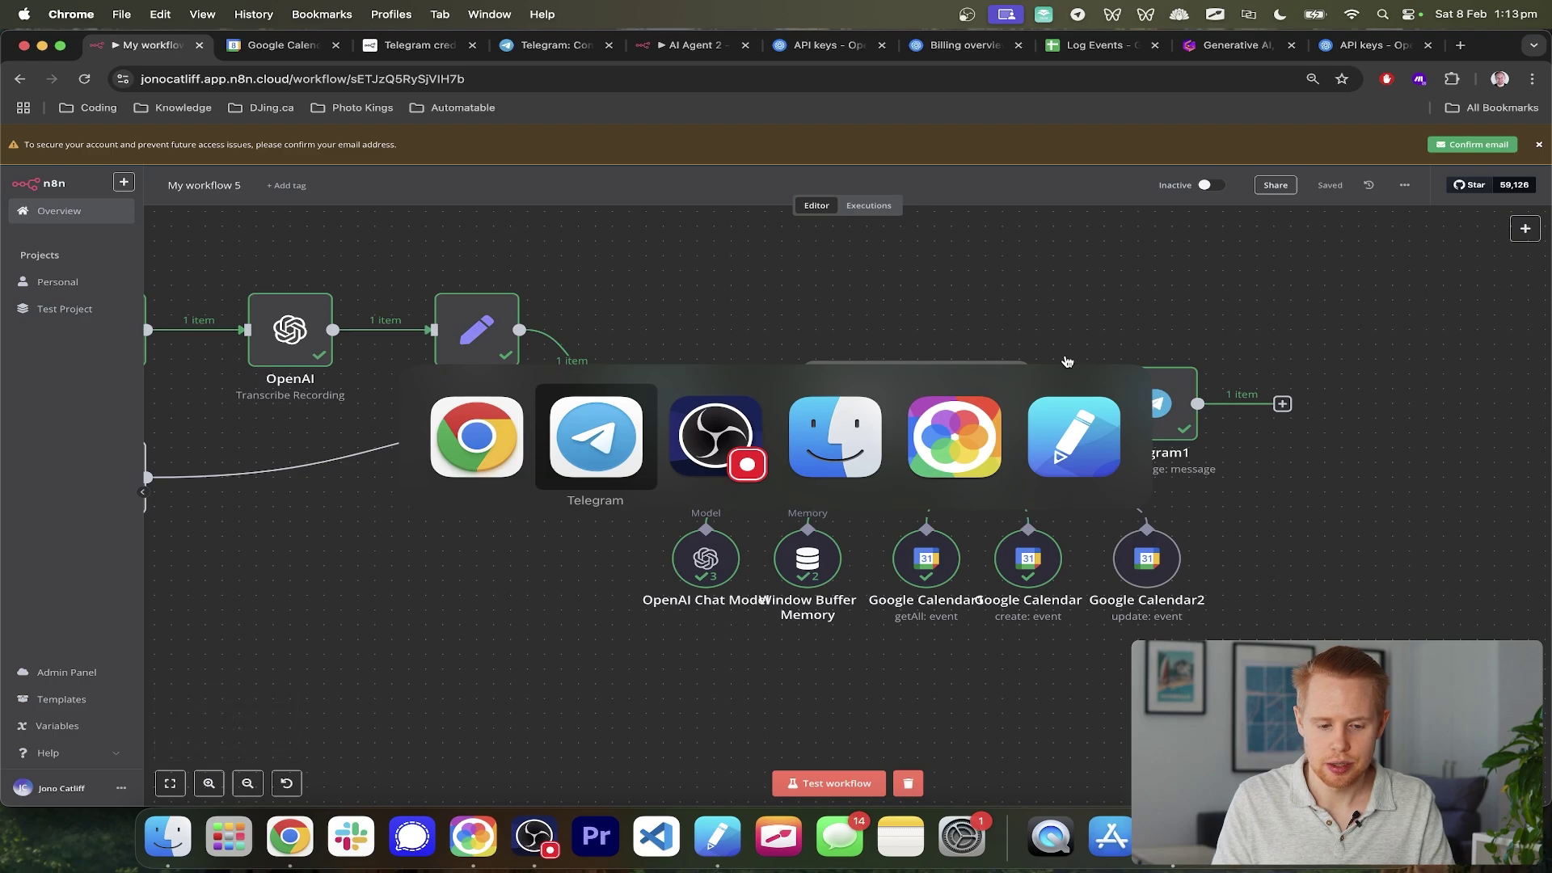
pyautogui.click(623, 441)
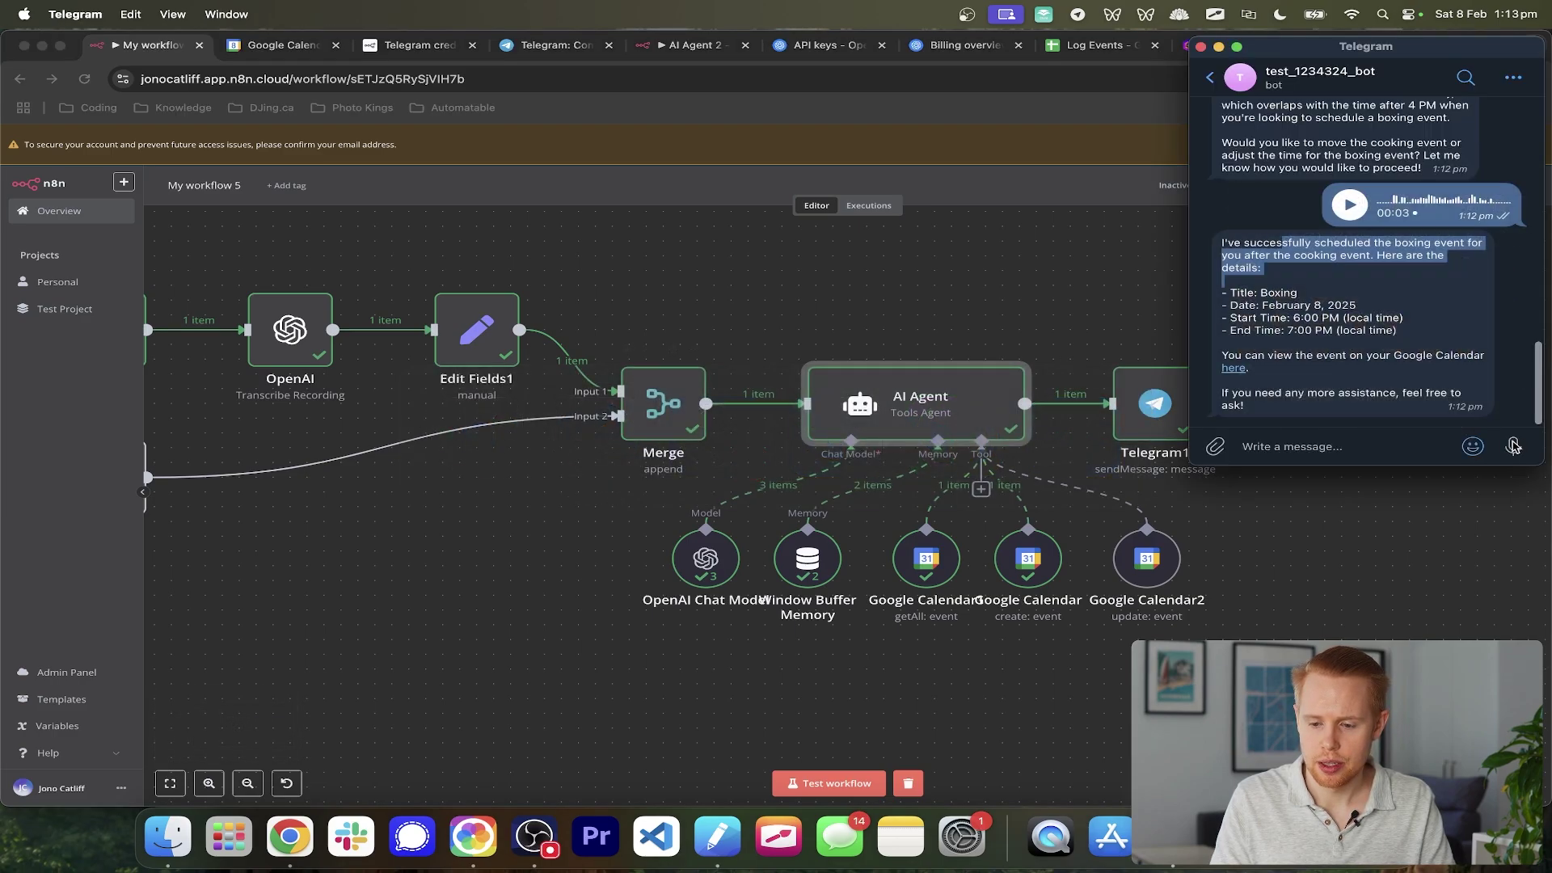
pyautogui.moveTo(1512, 446); pyautogui.dragTo(1513, 447)
pyautogui.click(802, 790)
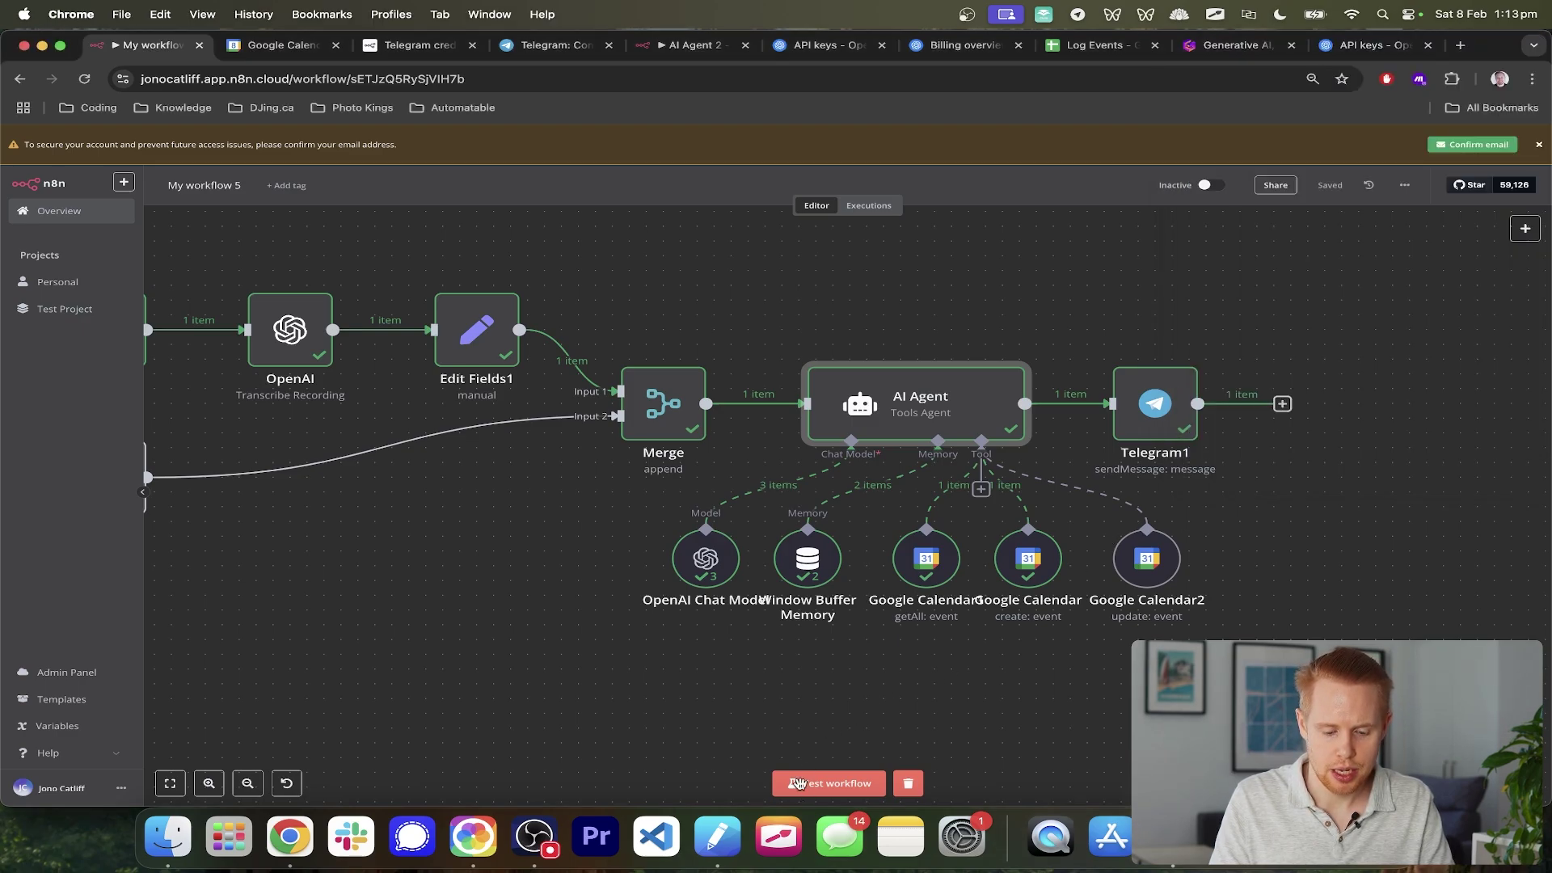
pyautogui.click(803, 790)
pyautogui.hscroll(-3, 1097, 603)
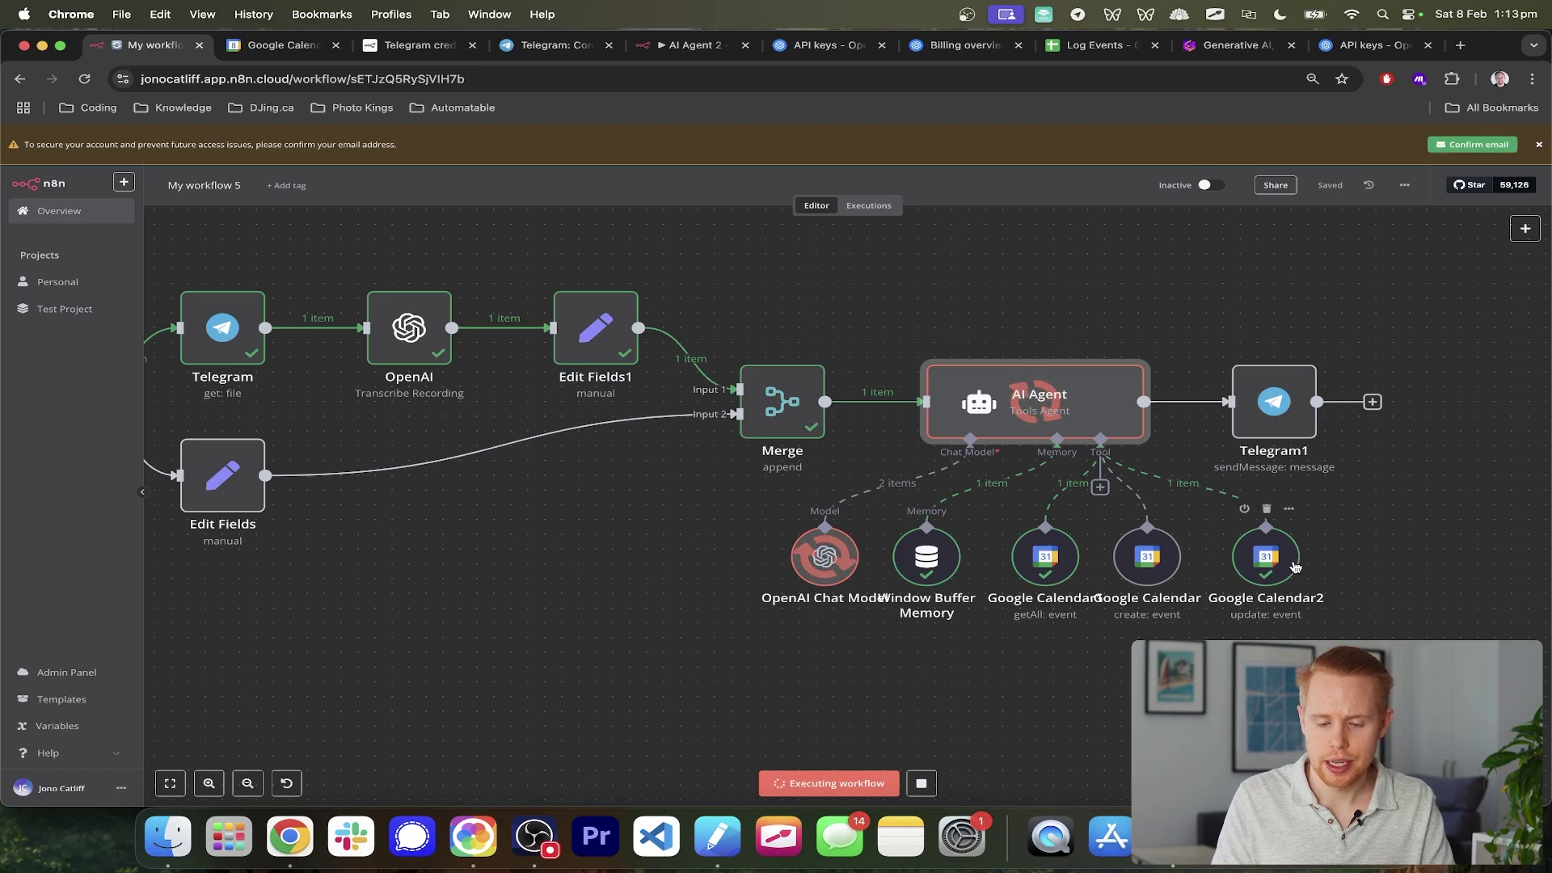
# - Read the bot's reply confirming Boxing moved to 7–8 PM, then go to Google Calendar
pyautogui.press('super+Tab')
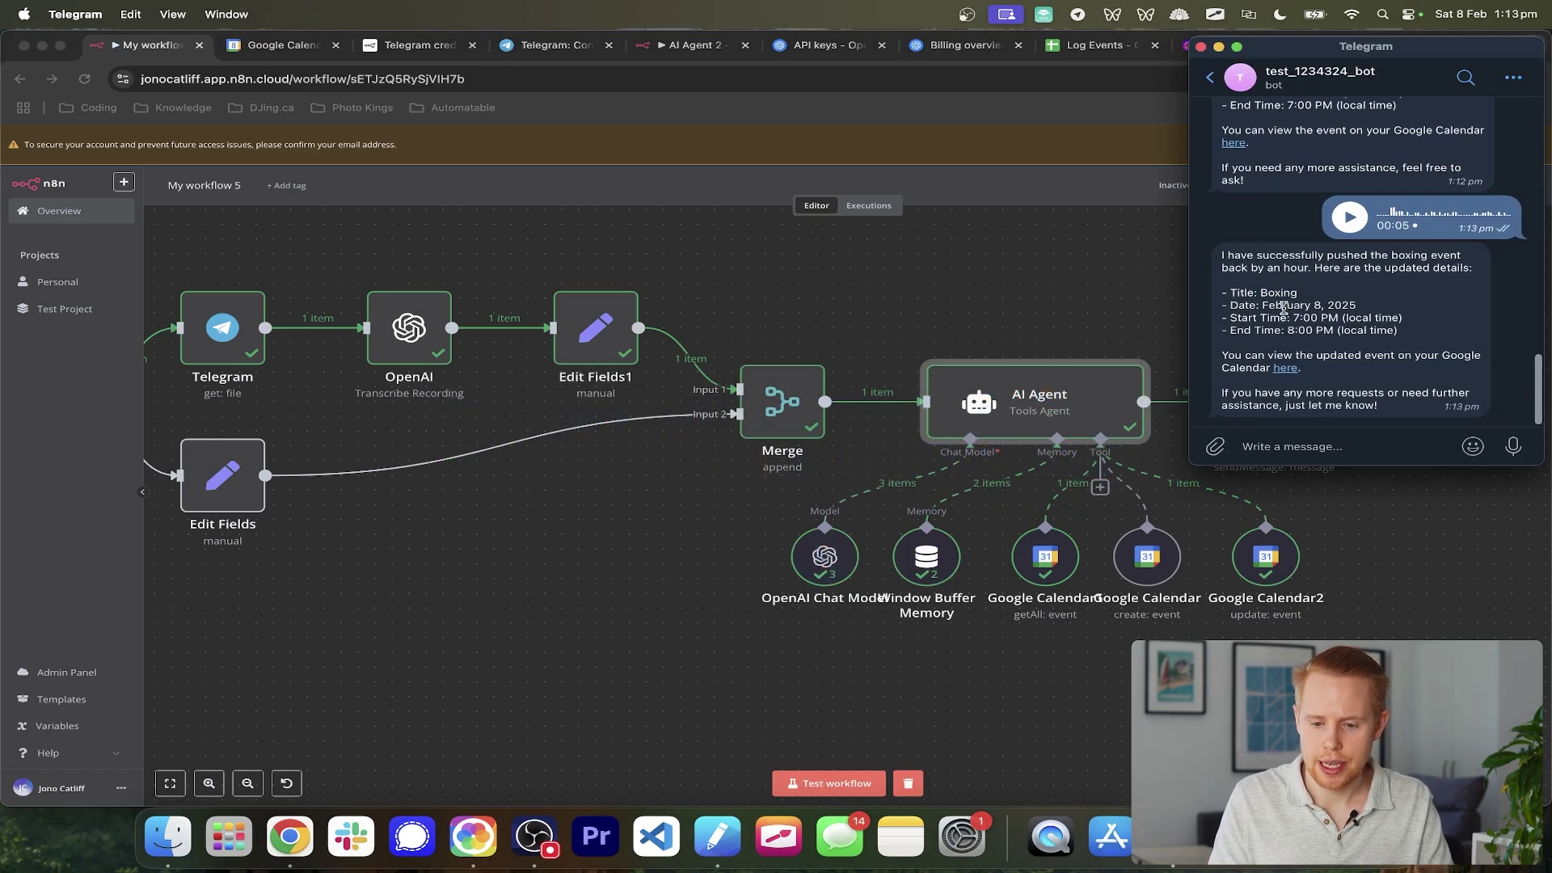
pyautogui.scroll(2, 1285, 271)
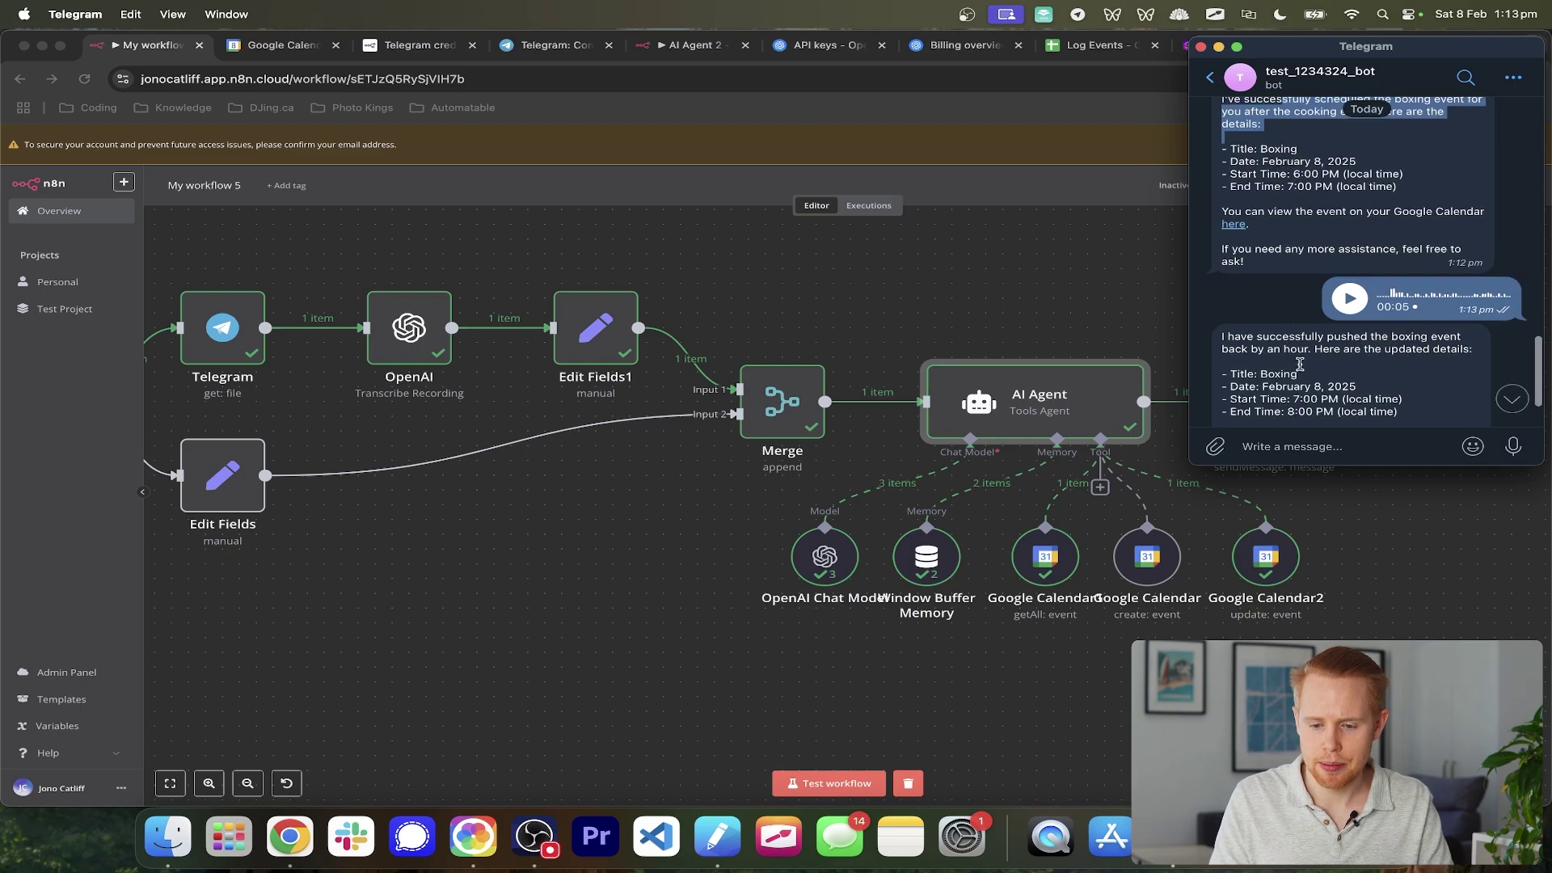
pyautogui.scroll(-2, 1295, 400)
pyautogui.click(778, 467)
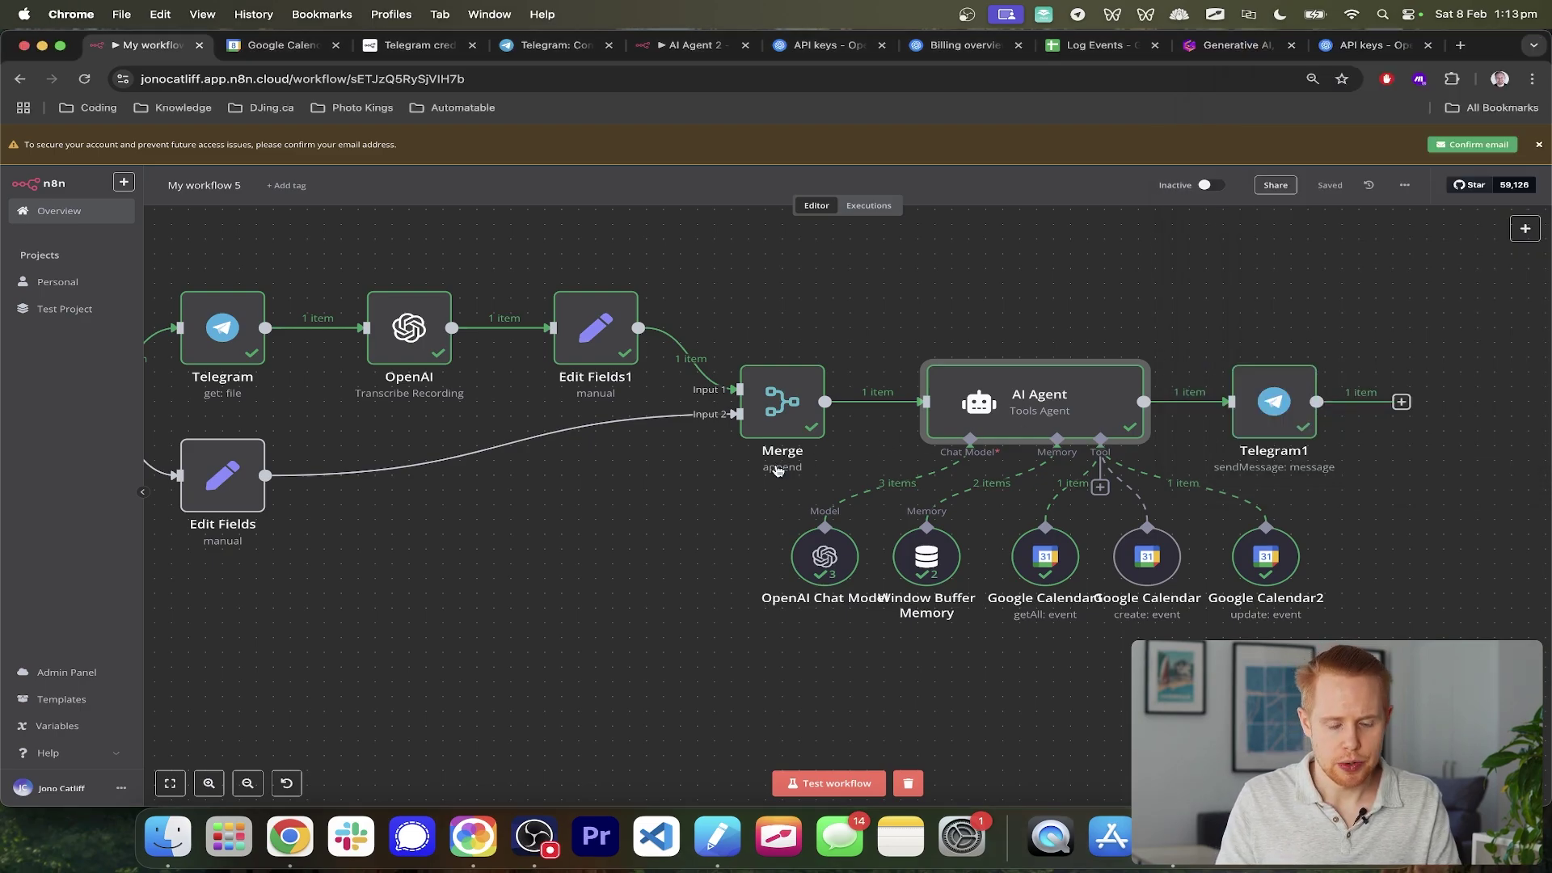
pyautogui.hotkey('ctrl', 'Tab')
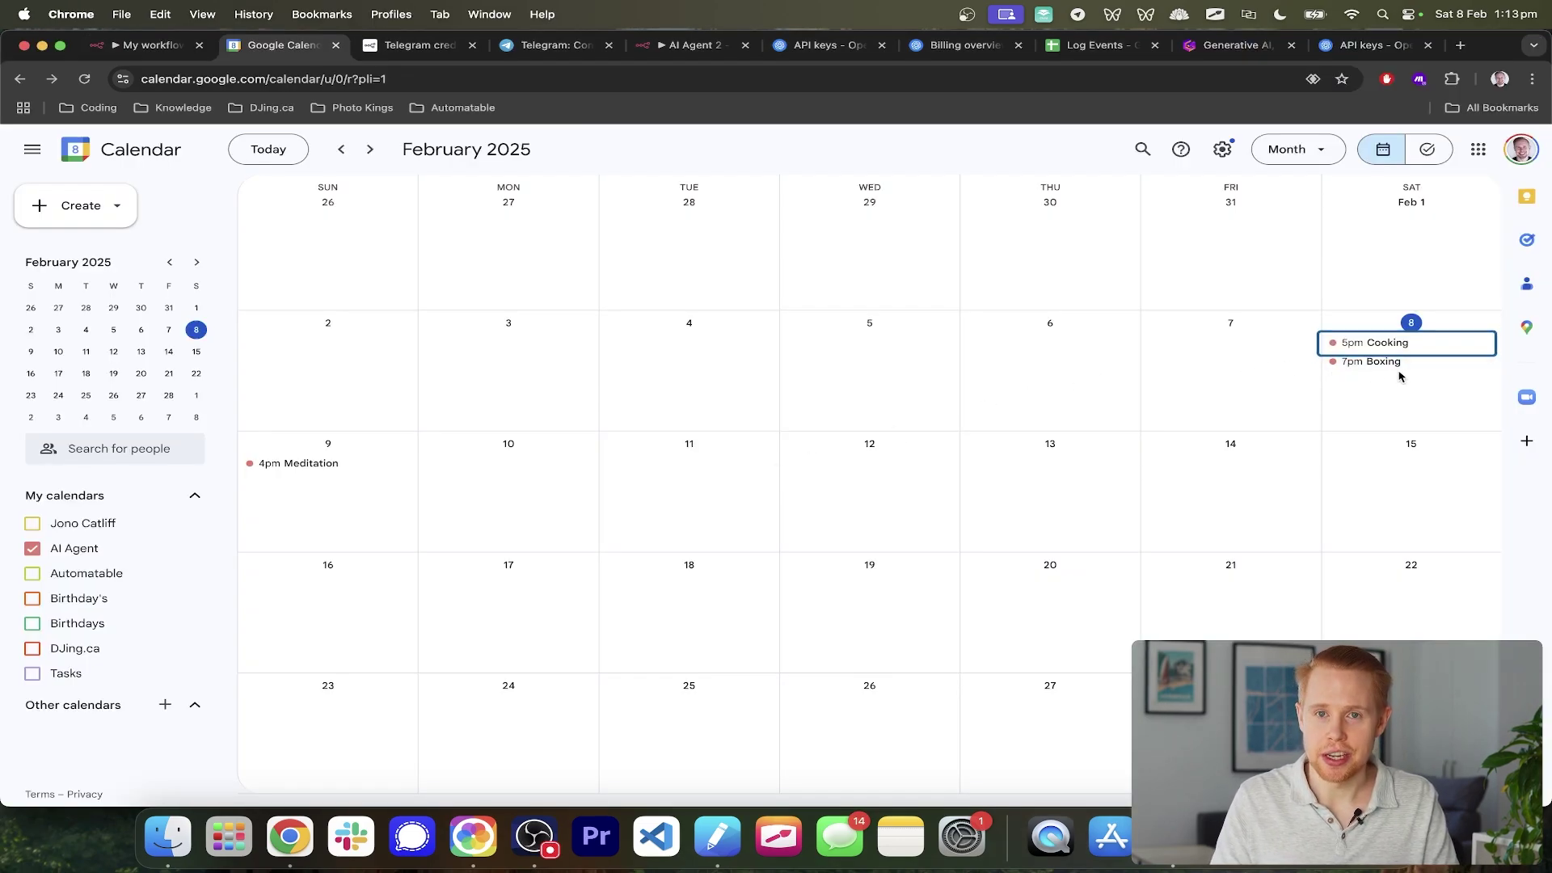
# - Return to the n8n canvas and review the AI Agent and its three successful Google Calendar tools
pyautogui.hotkey('ctrl', 'shift', 'Tab')
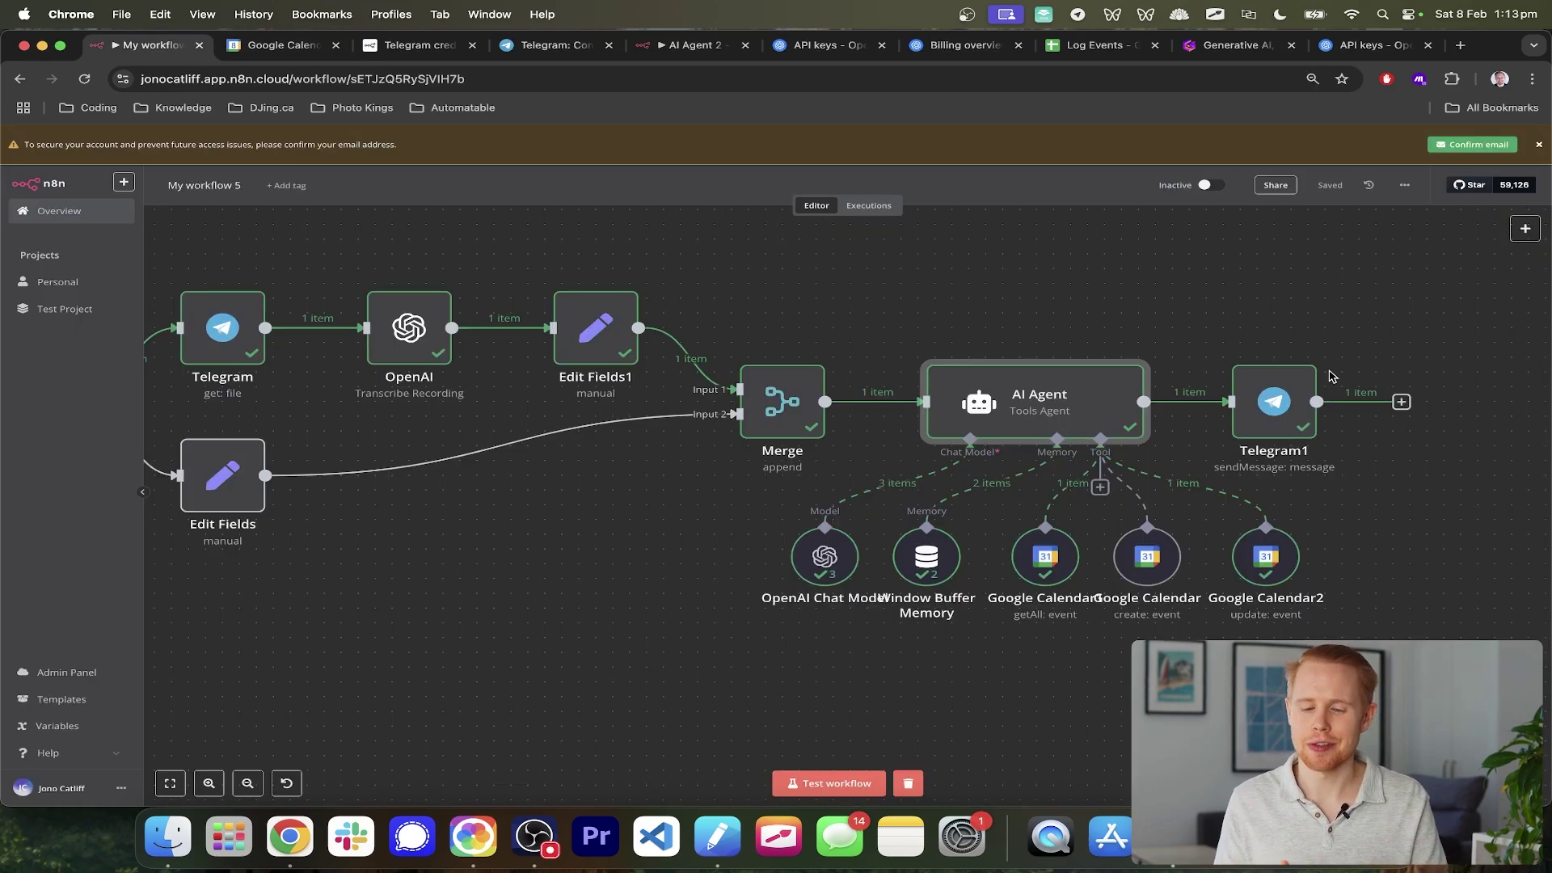
pyautogui.scroll(-5, 1342, 388)
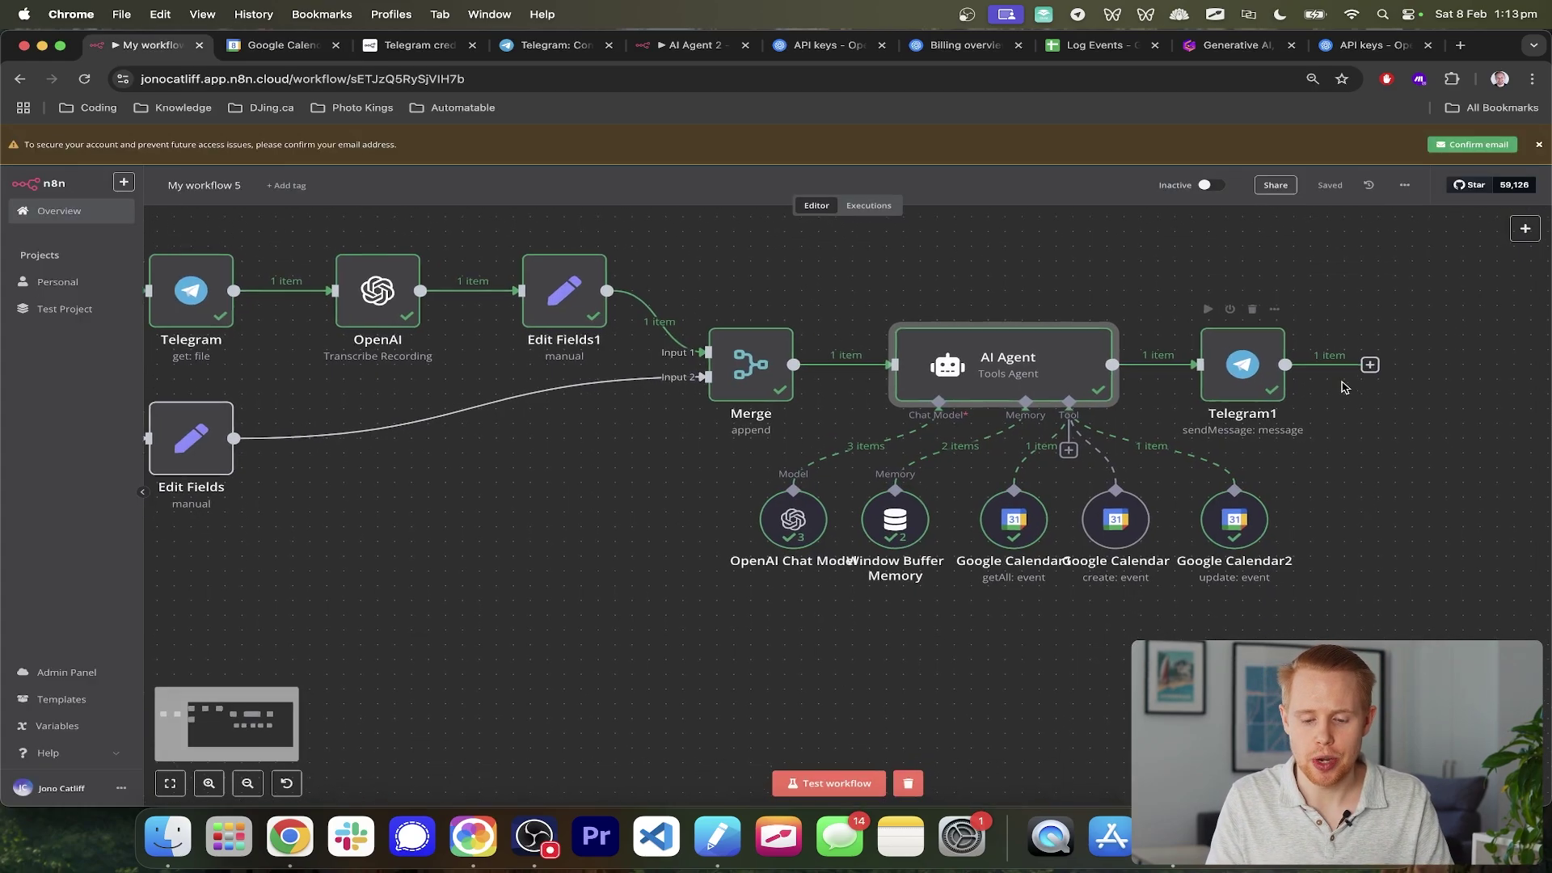
pyautogui.scroll(5, 1207, 409)
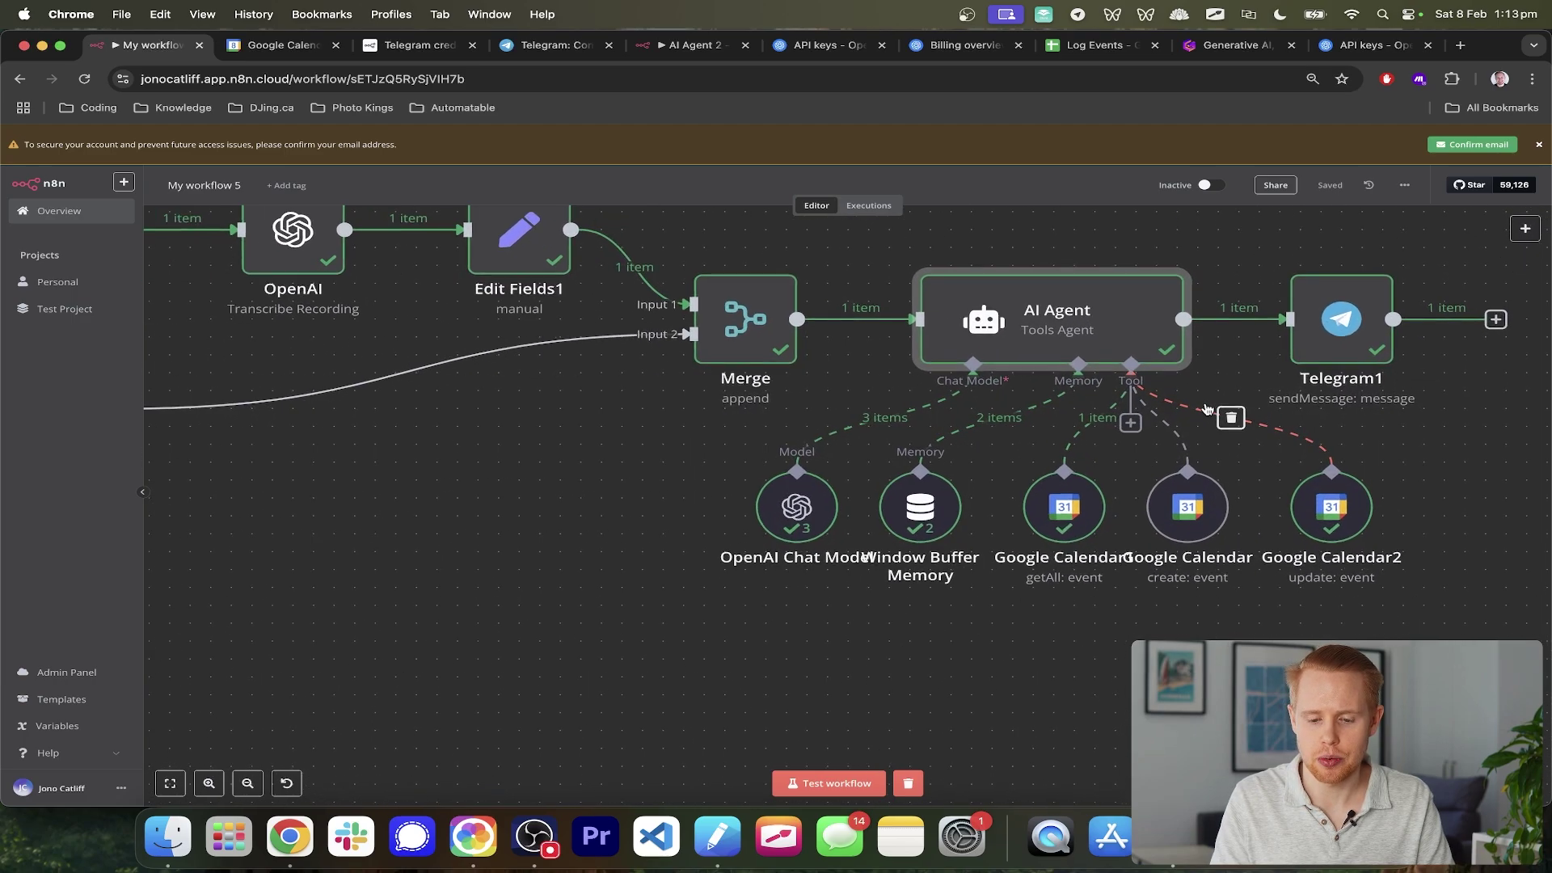
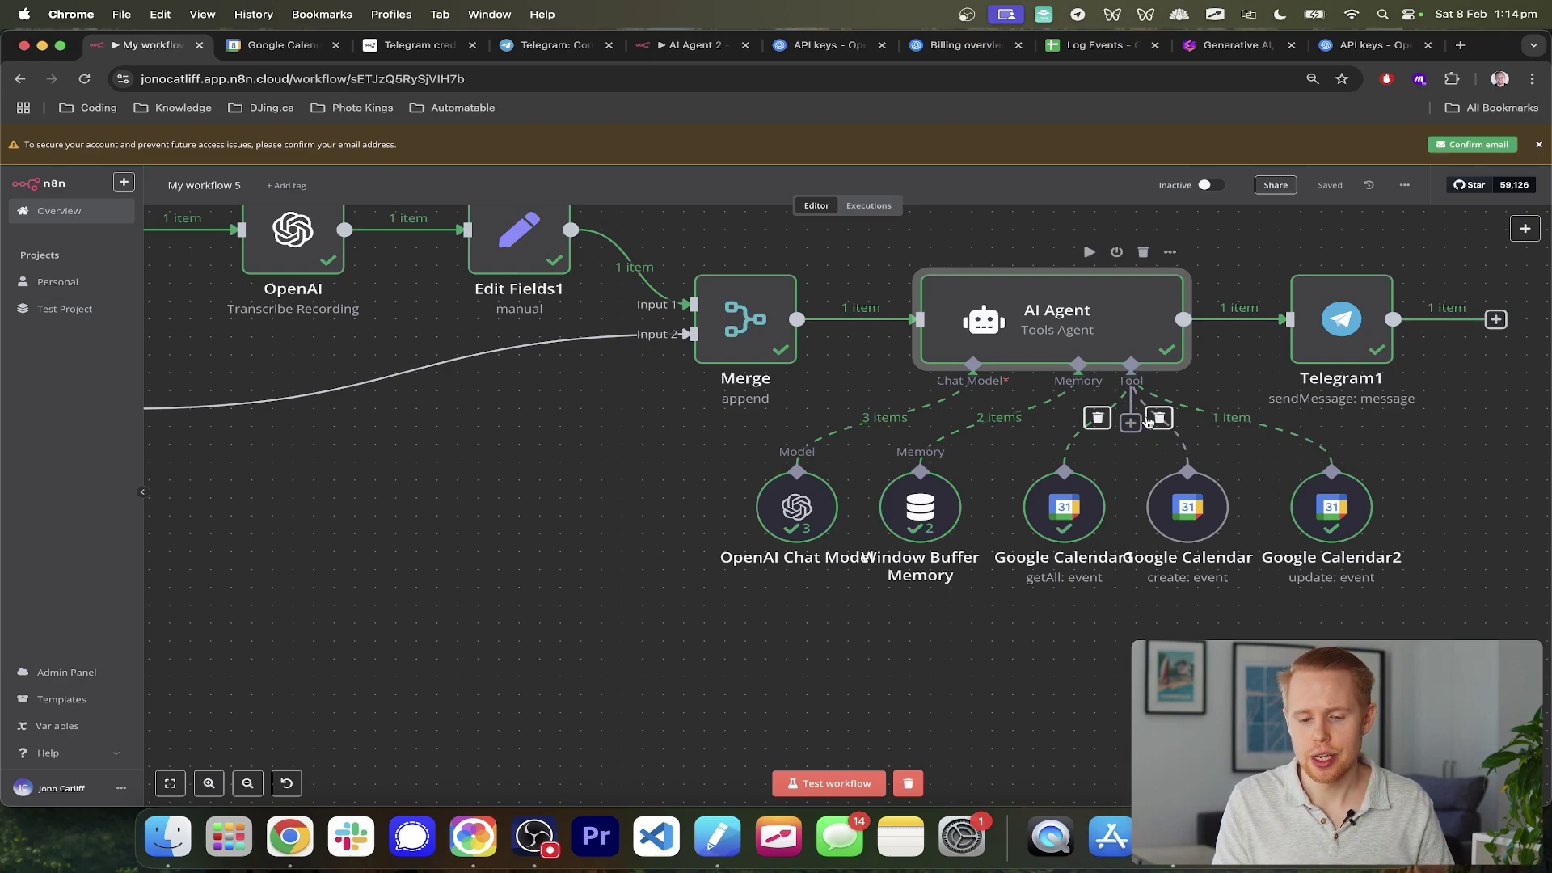
# - Attach a Google Sheets Tool to the AI Agent's Tool connector, found by searching 'googl'
pyautogui.click(1130, 424)
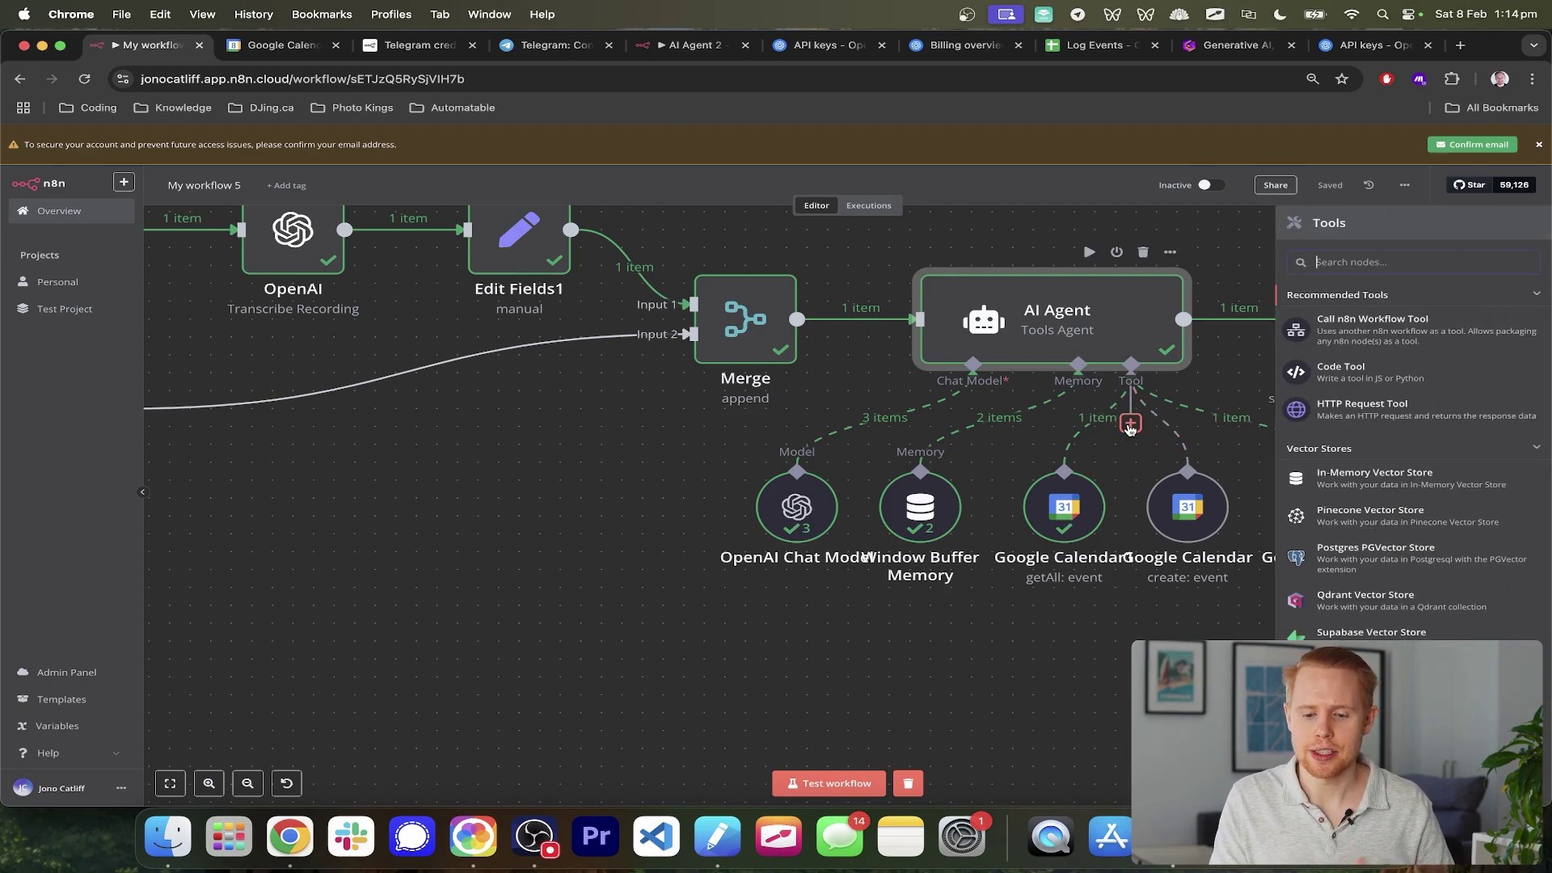
pyautogui.moveTo(1157, 426)
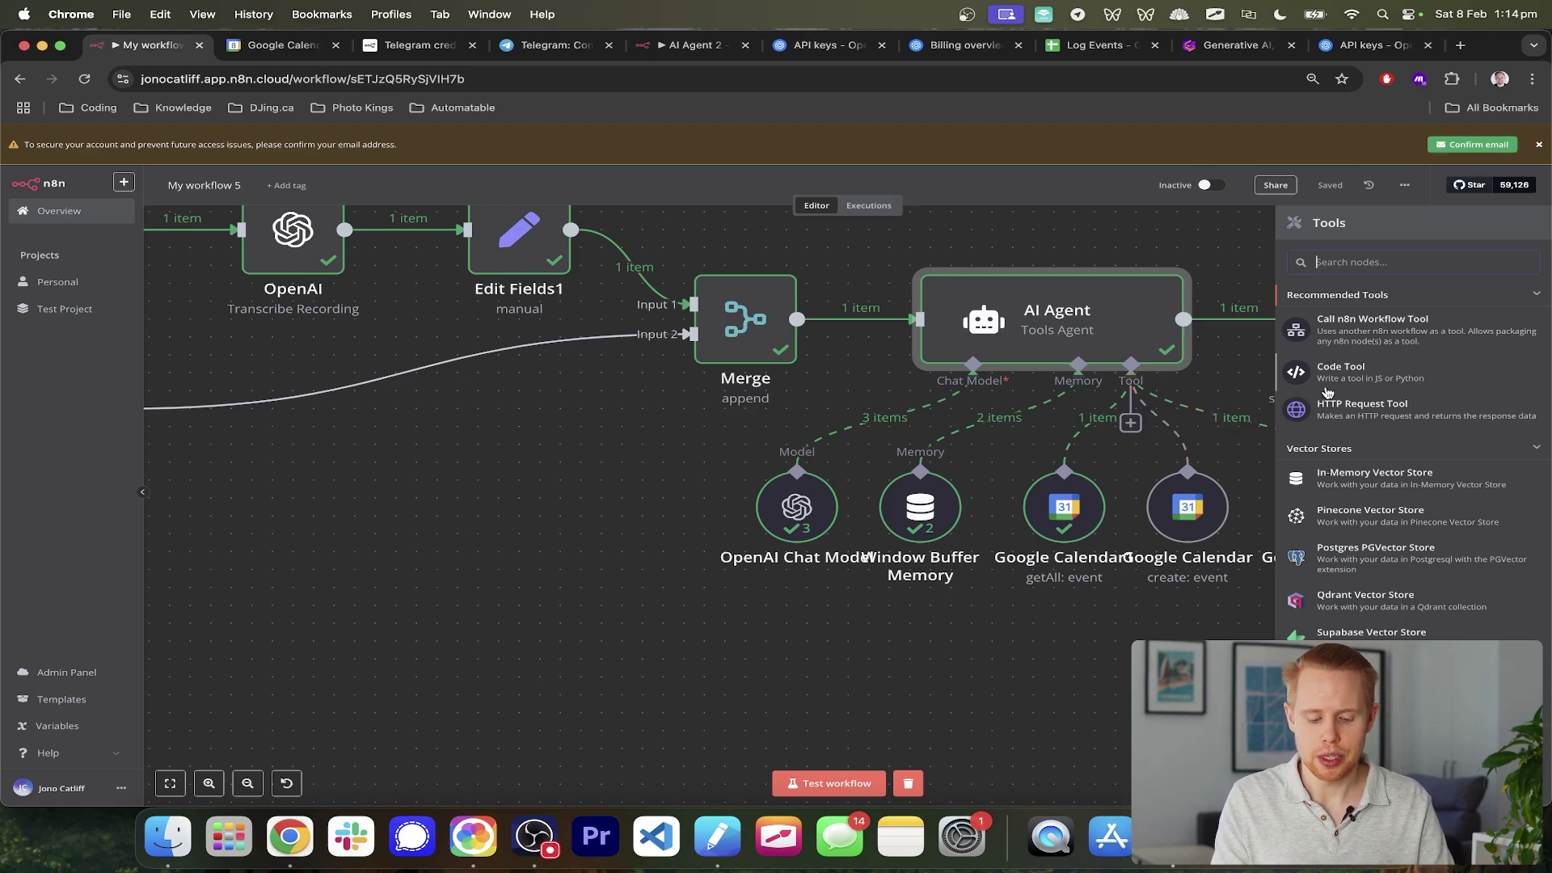
pyautogui.write('google')
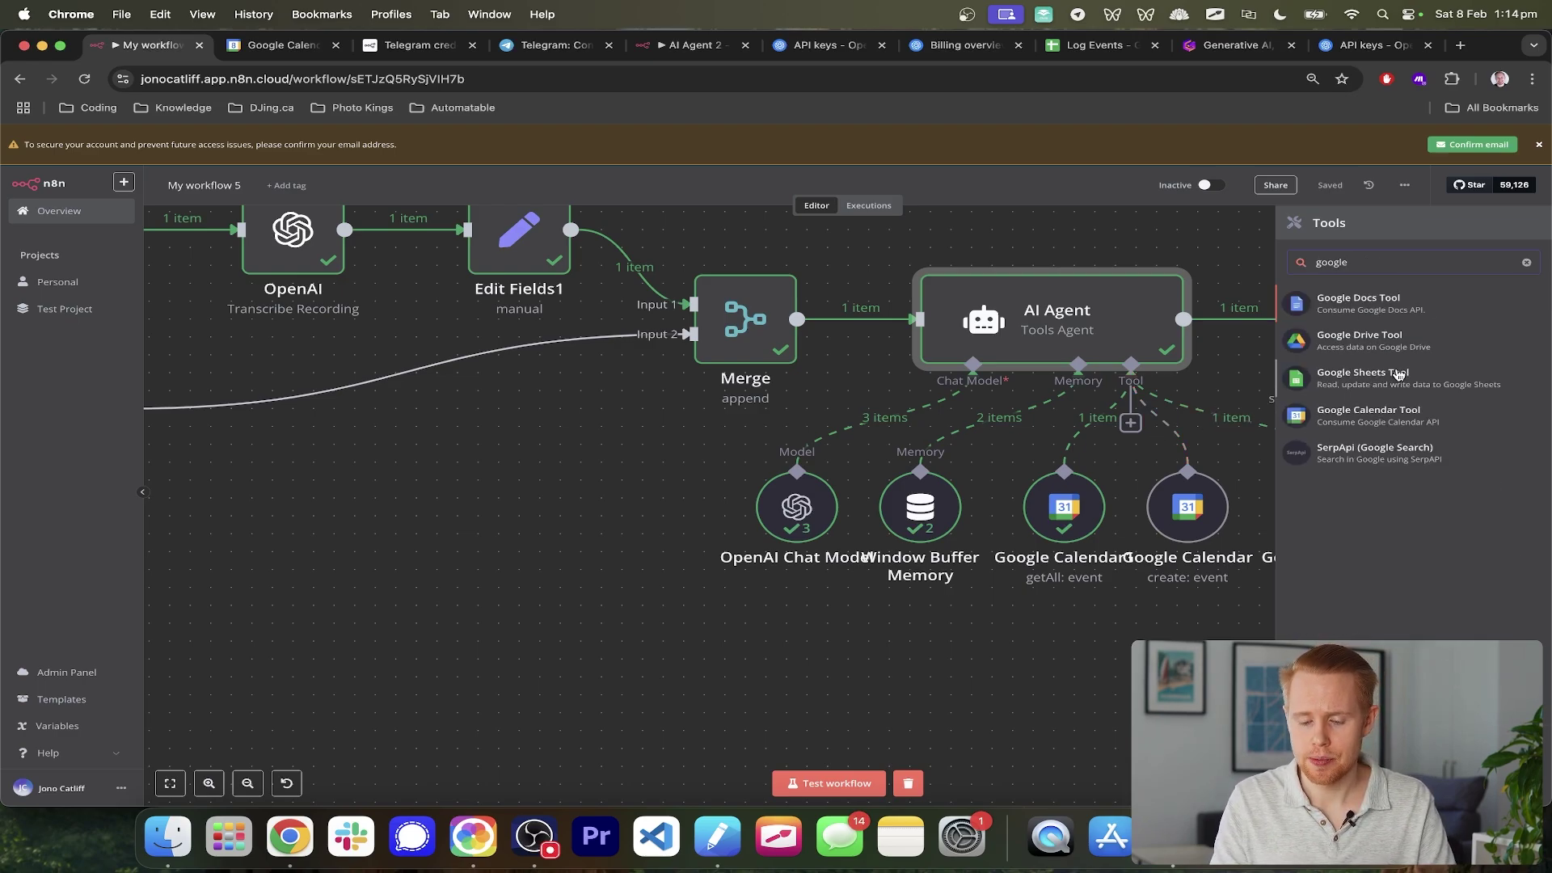
pyautogui.click(1398, 375)
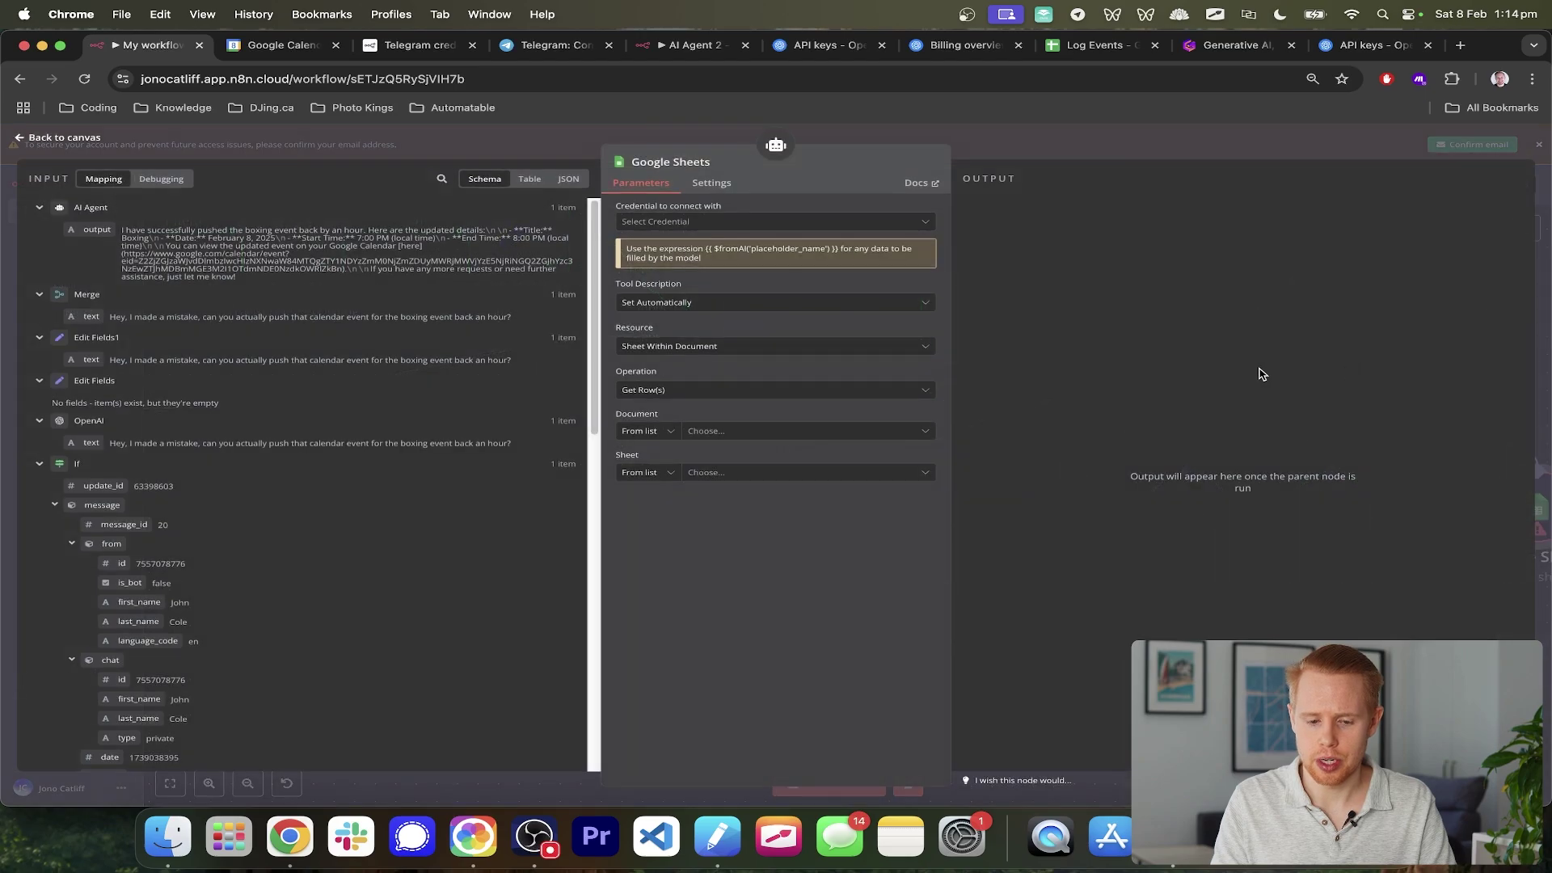
# - Create a new 'Google Sheets account 2' credential signed in with Google and select it
pyautogui.click(851, 225)
pyautogui.click(792, 252)
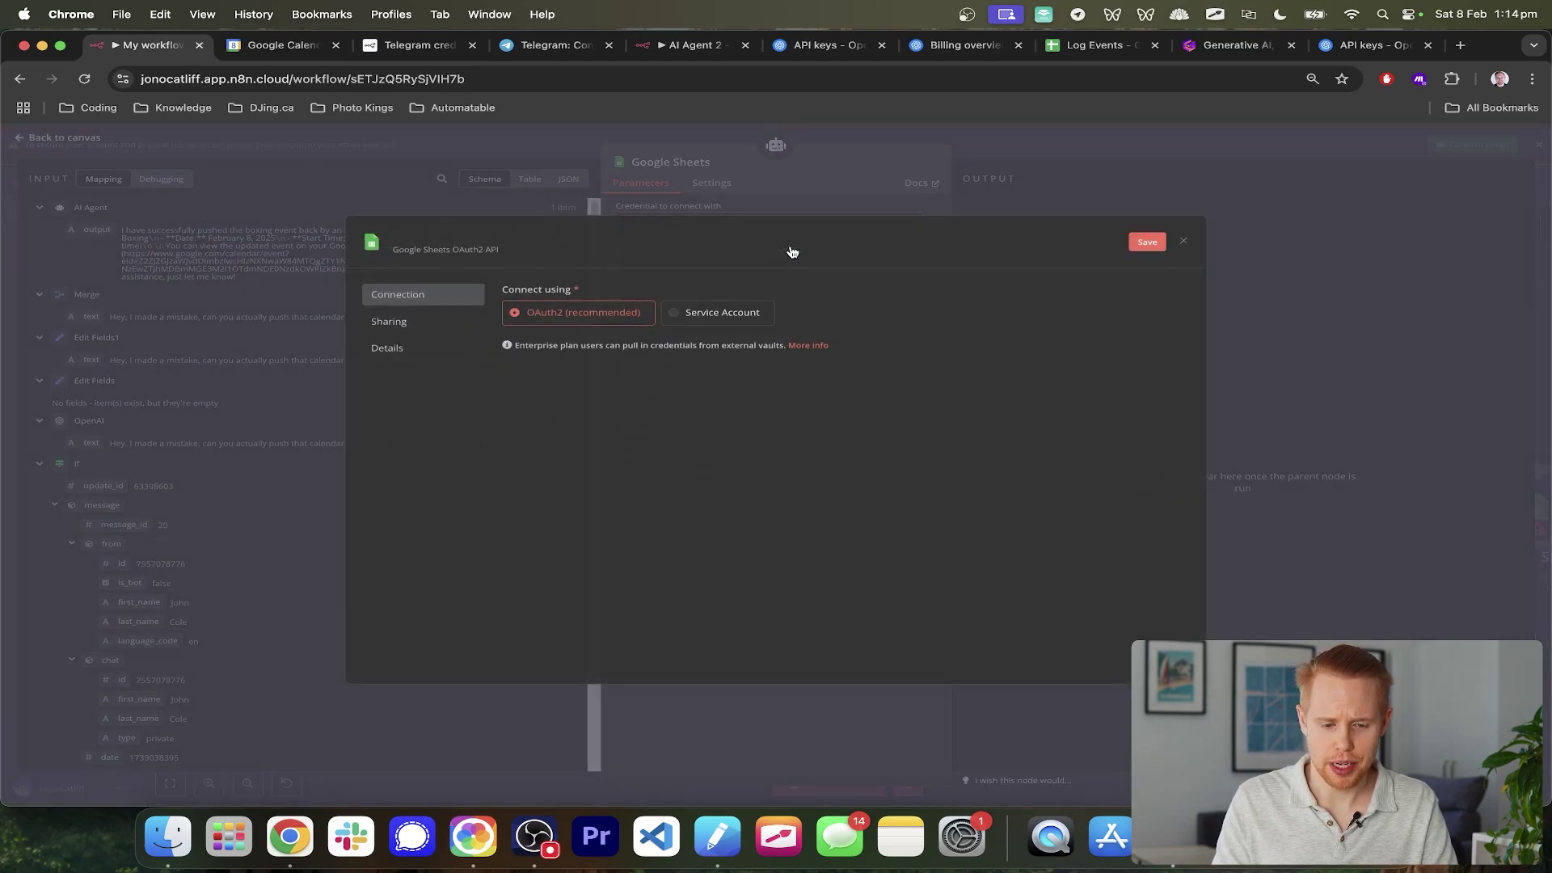
pyautogui.click(597, 360)
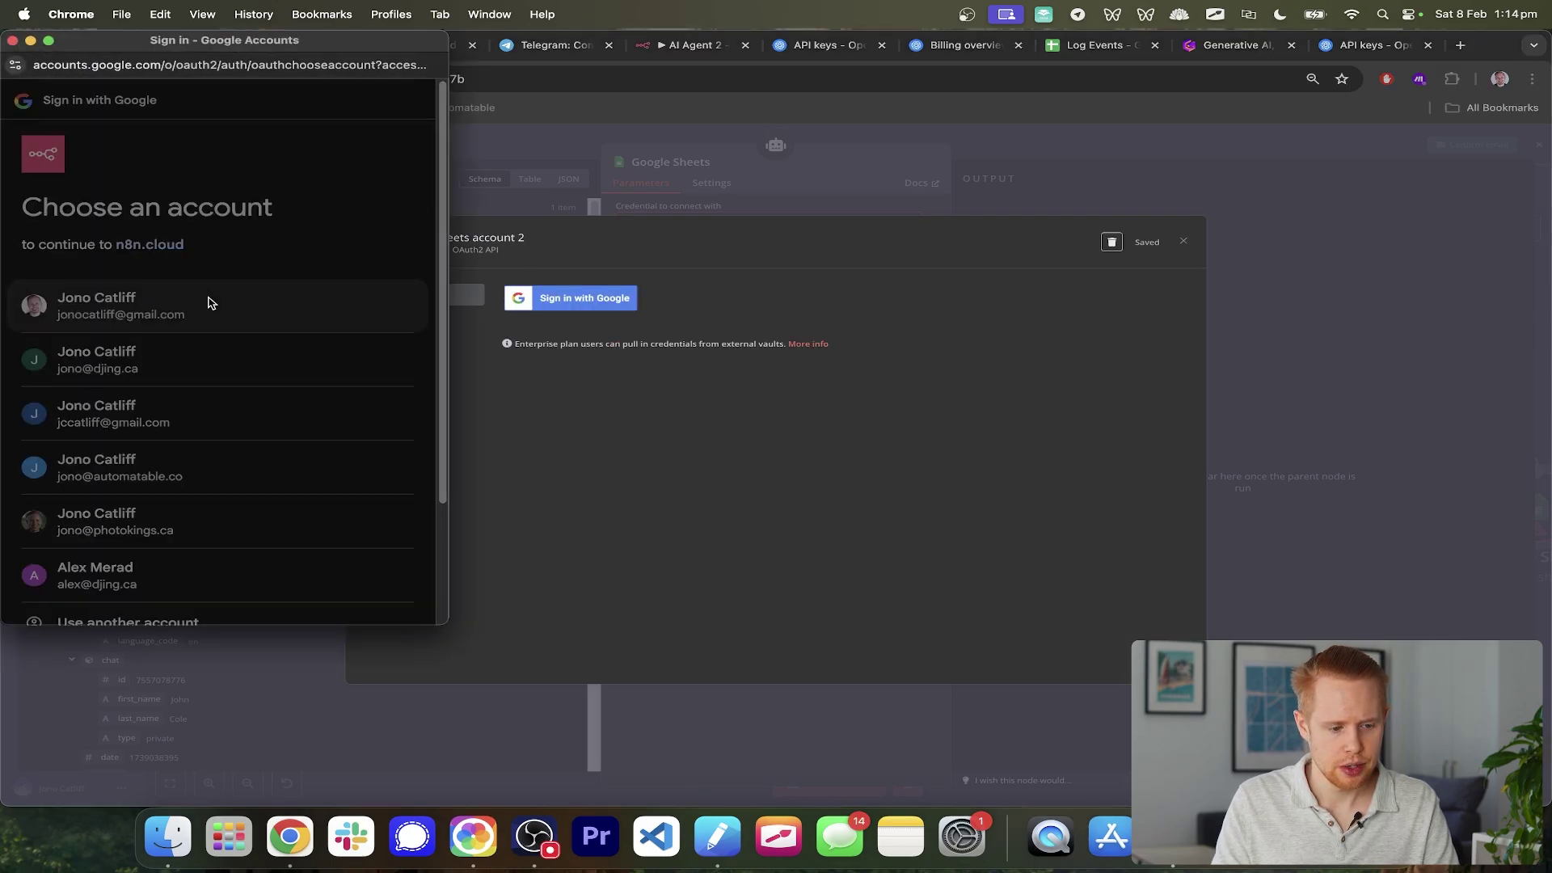
pyautogui.click(208, 303)
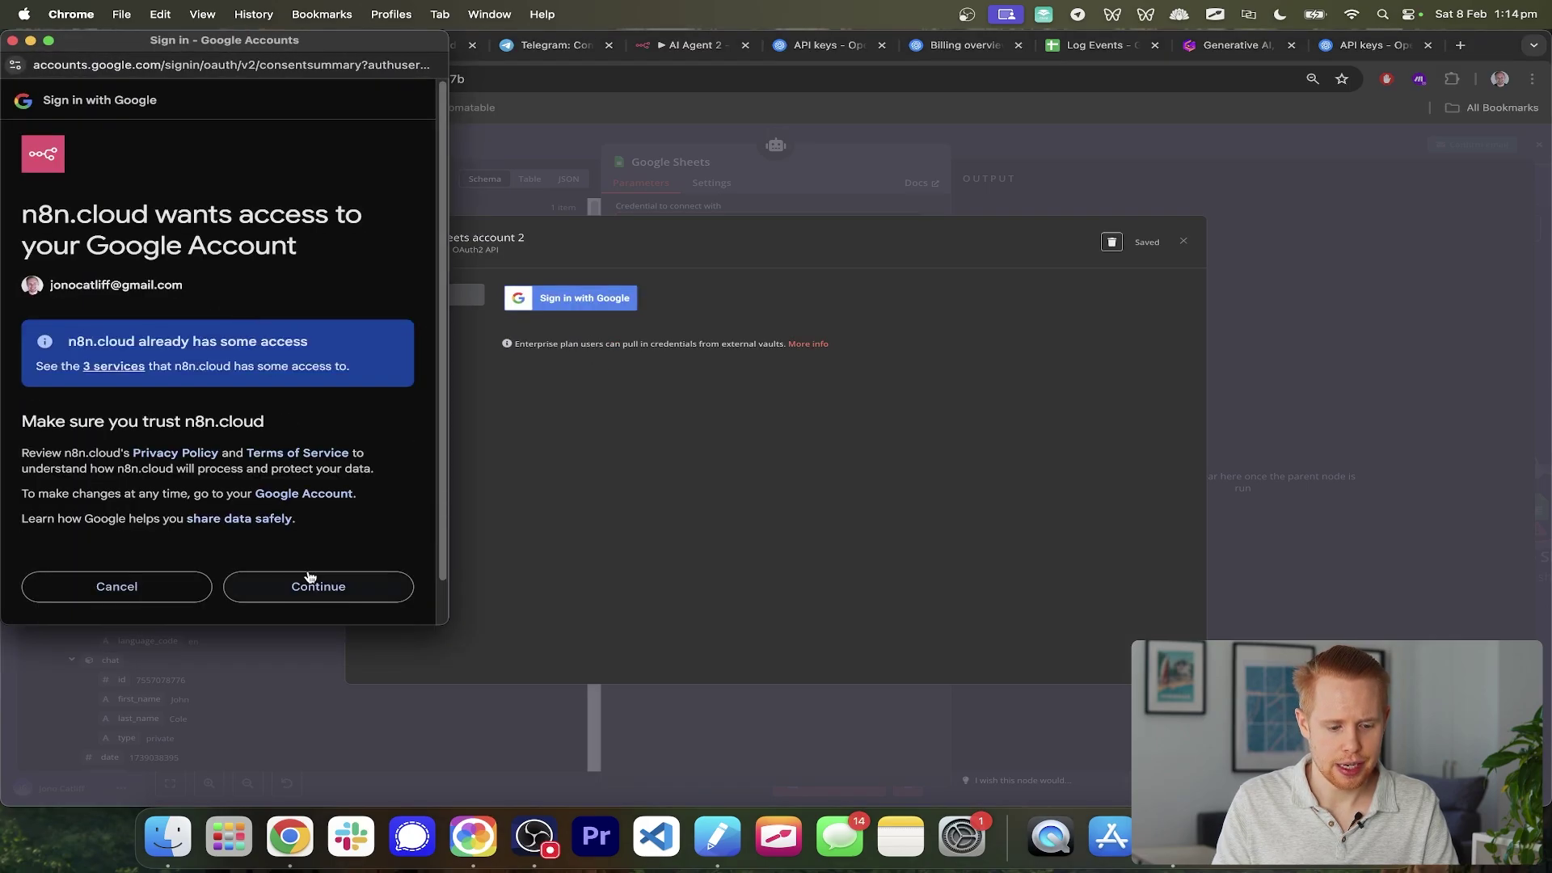
pyautogui.click(308, 583)
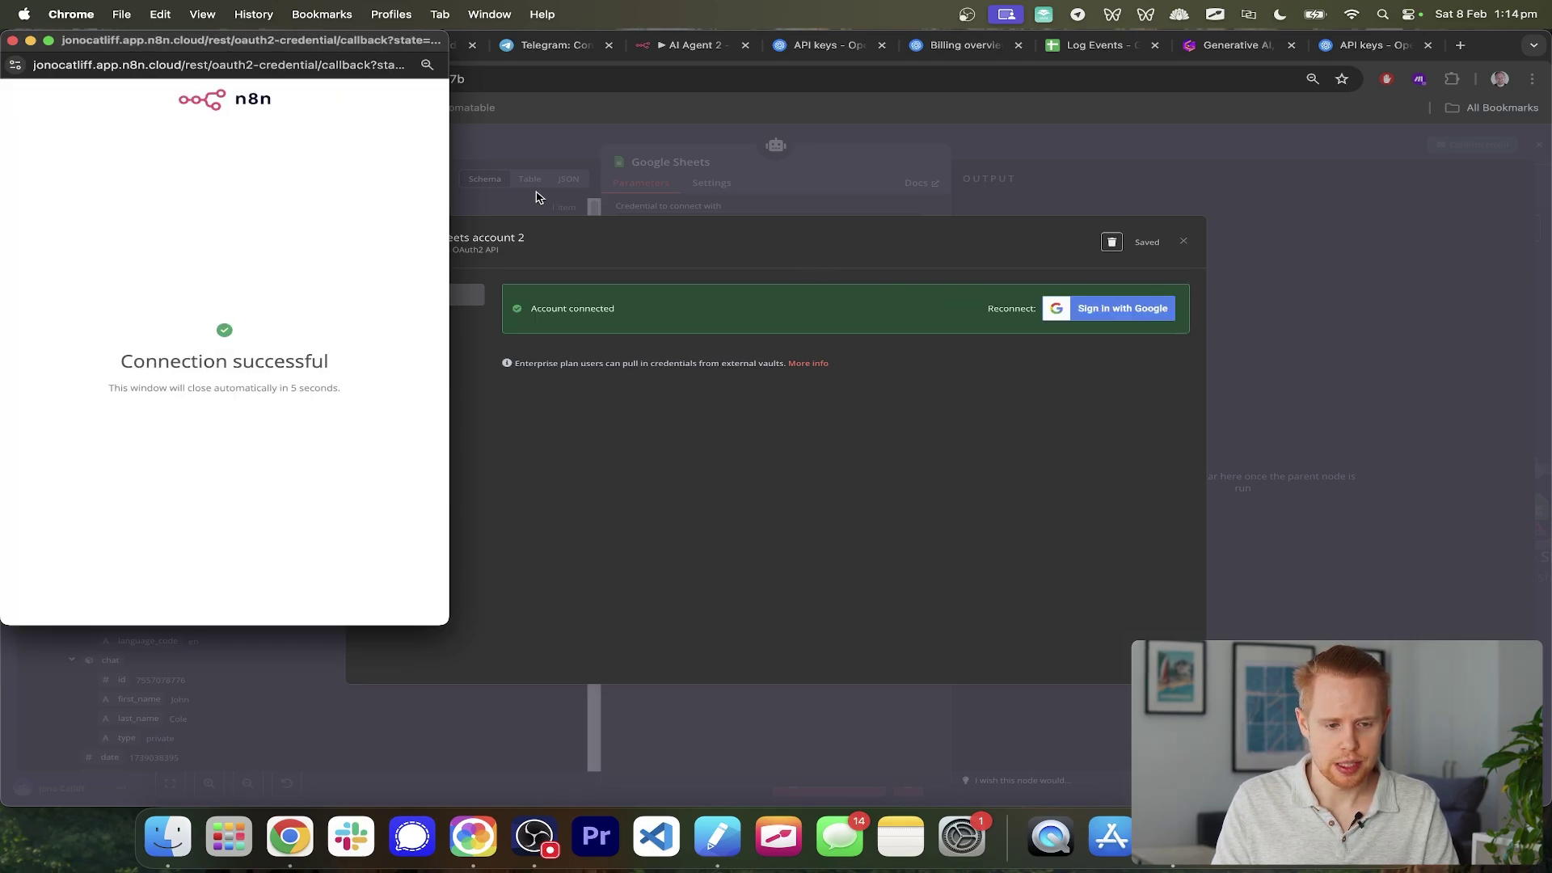
pyautogui.click(12, 40)
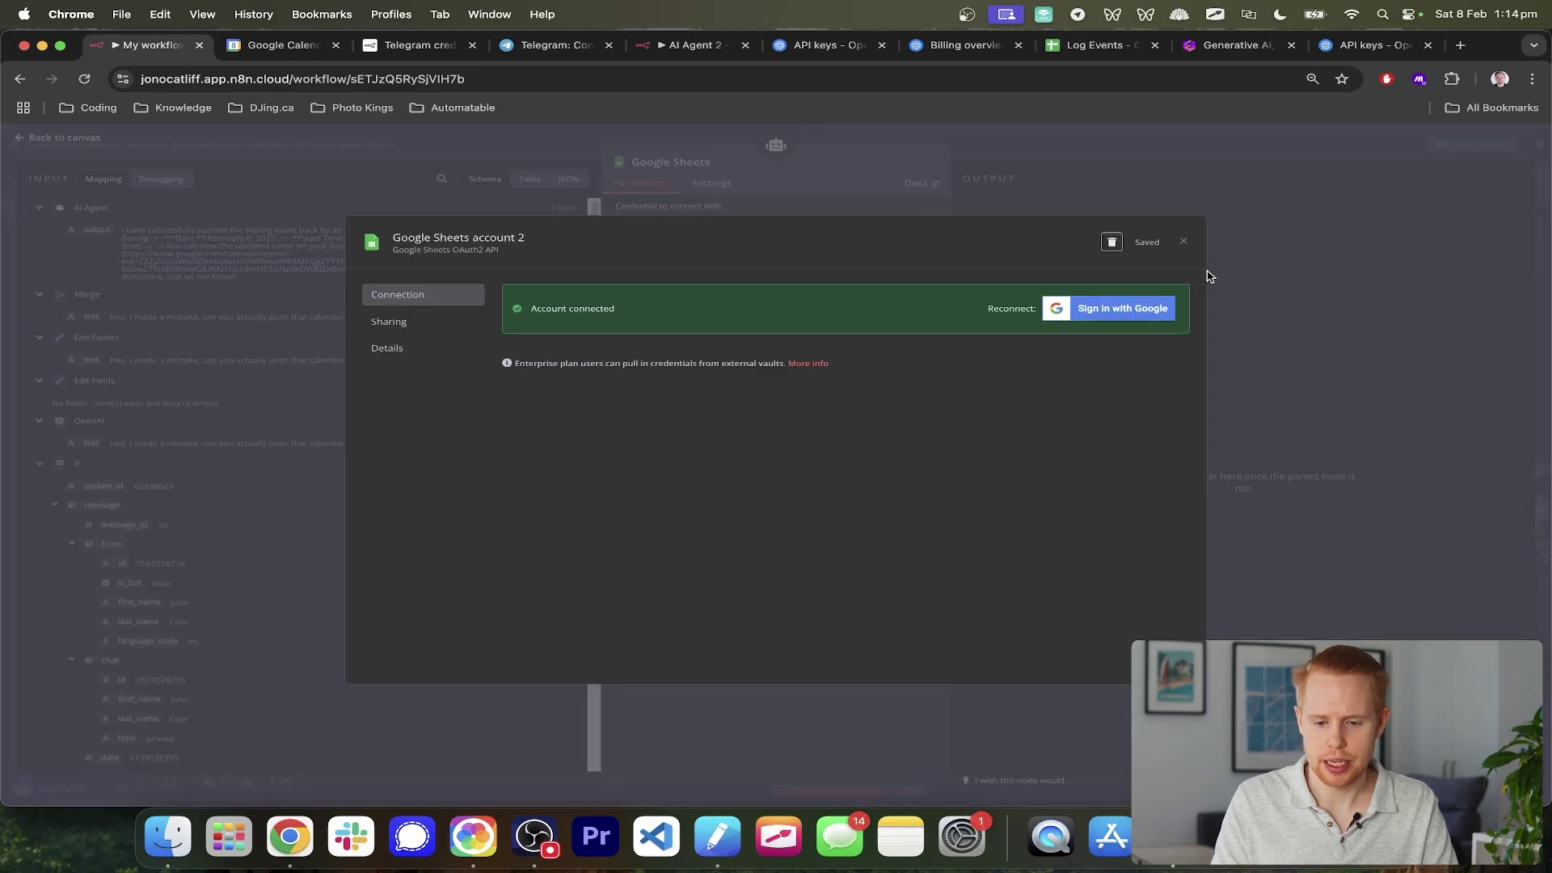
pyautogui.click(1184, 242)
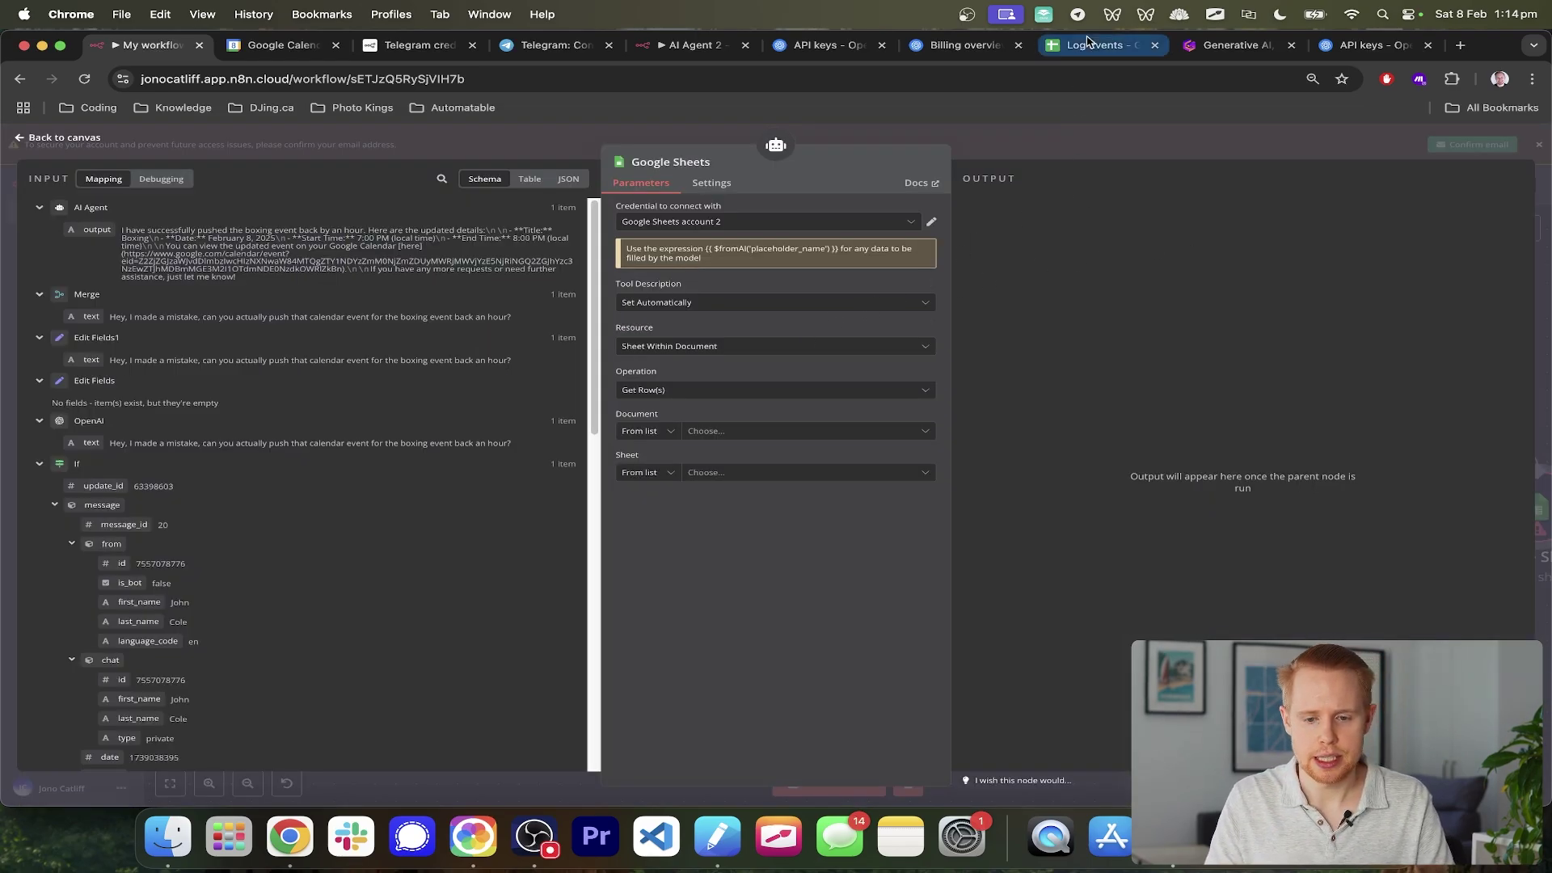
# - Clear rows A2:H7 of the Log Events sheet, keeping the headers, and return to n8n
pyautogui.moveTo(1087, 53); pyautogui.dragTo(362, 41)
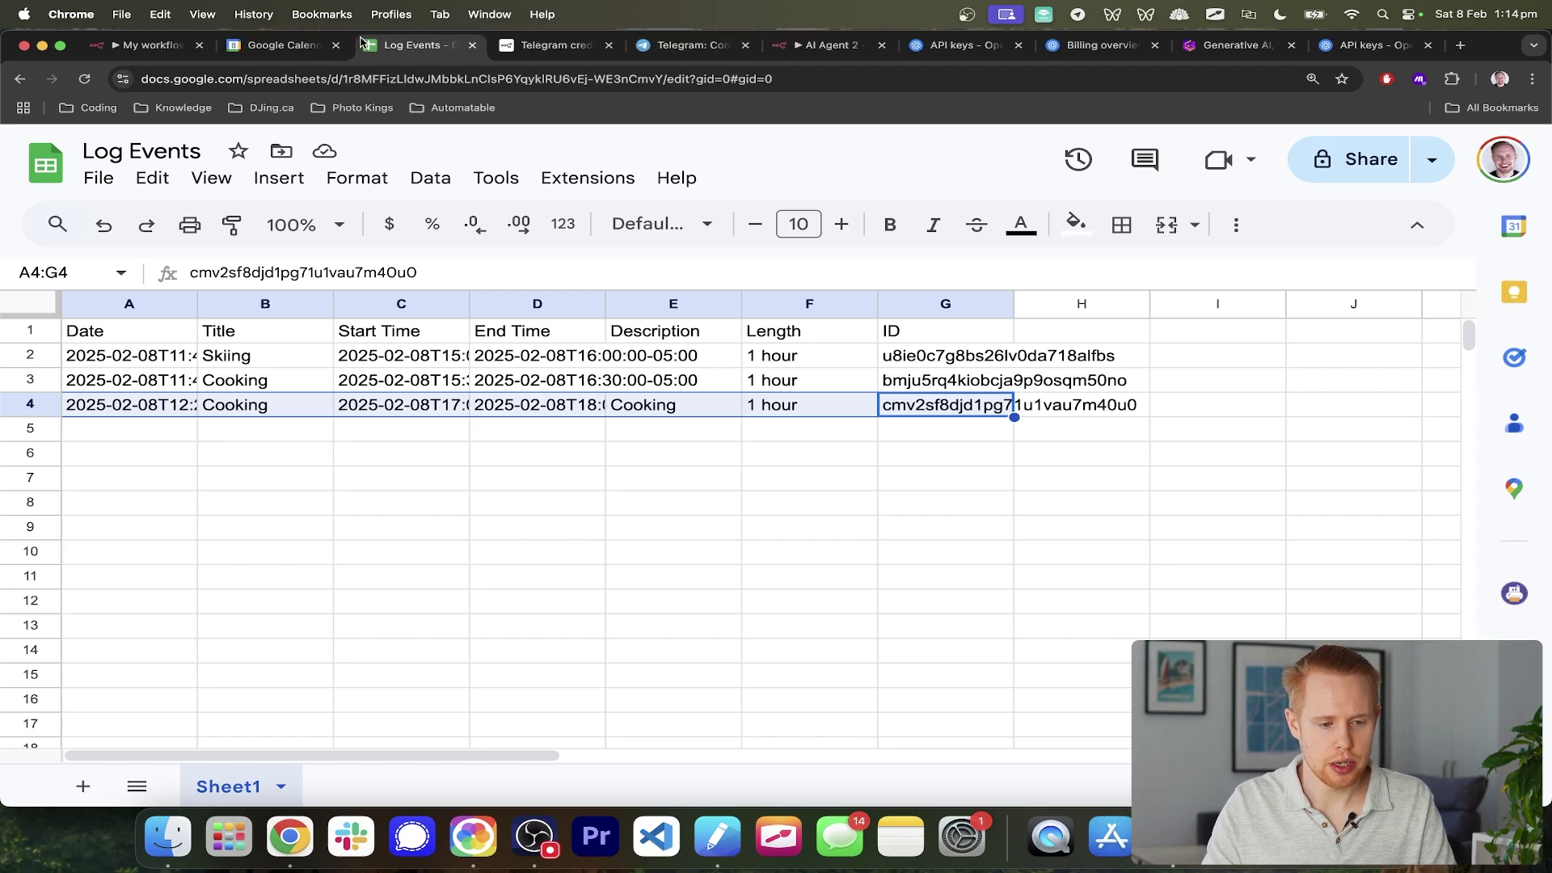
pyautogui.click(1001, 386)
pyautogui.moveTo(1015, 469); pyautogui.dragTo(125, 366)
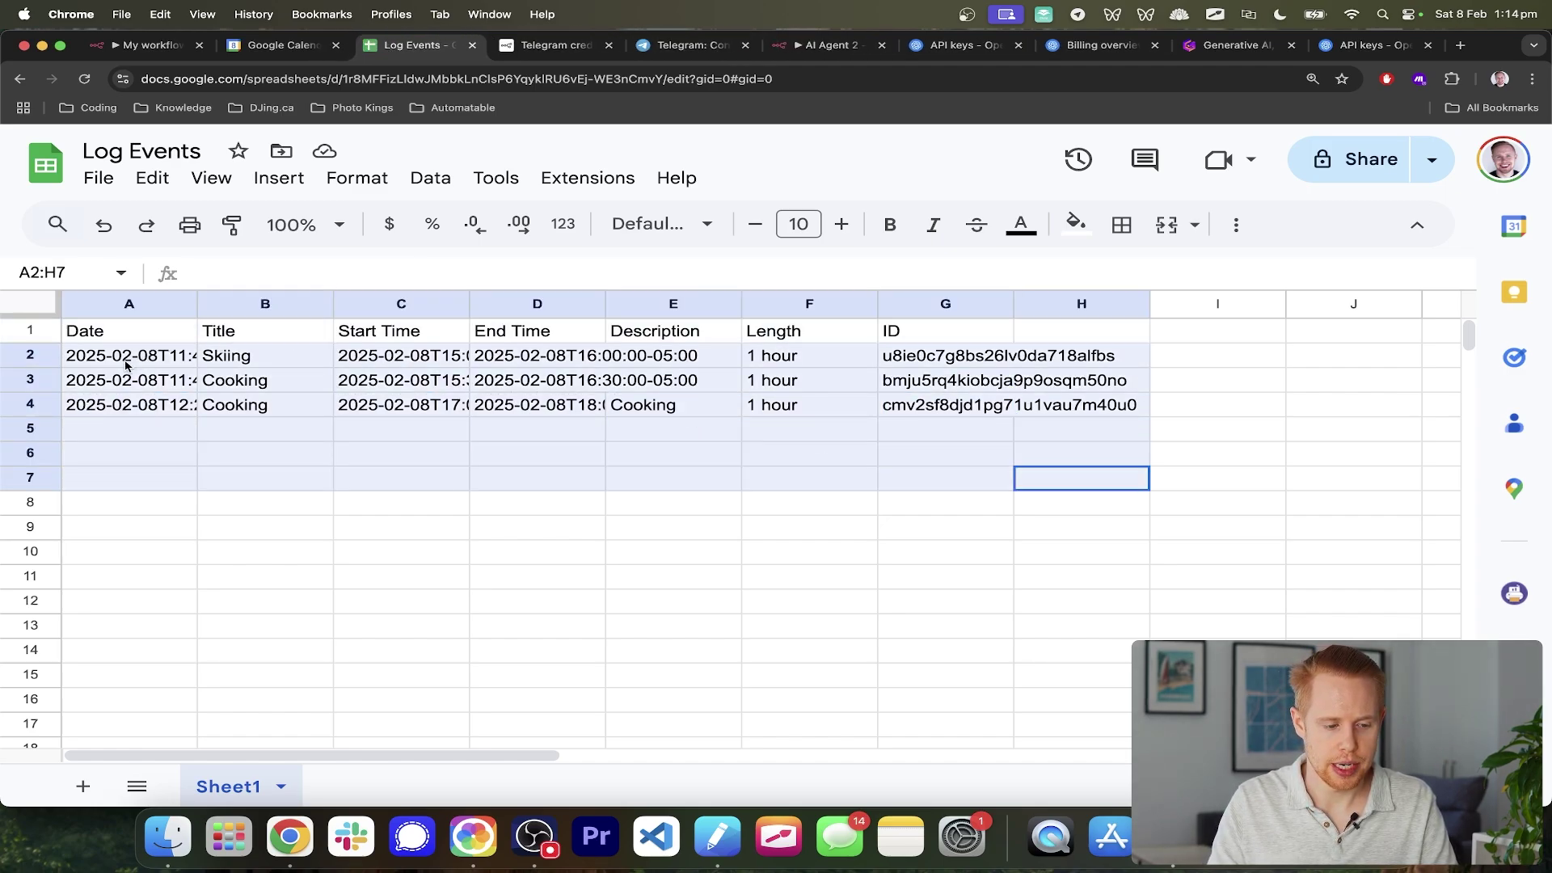
pyautogui.press('Delete')
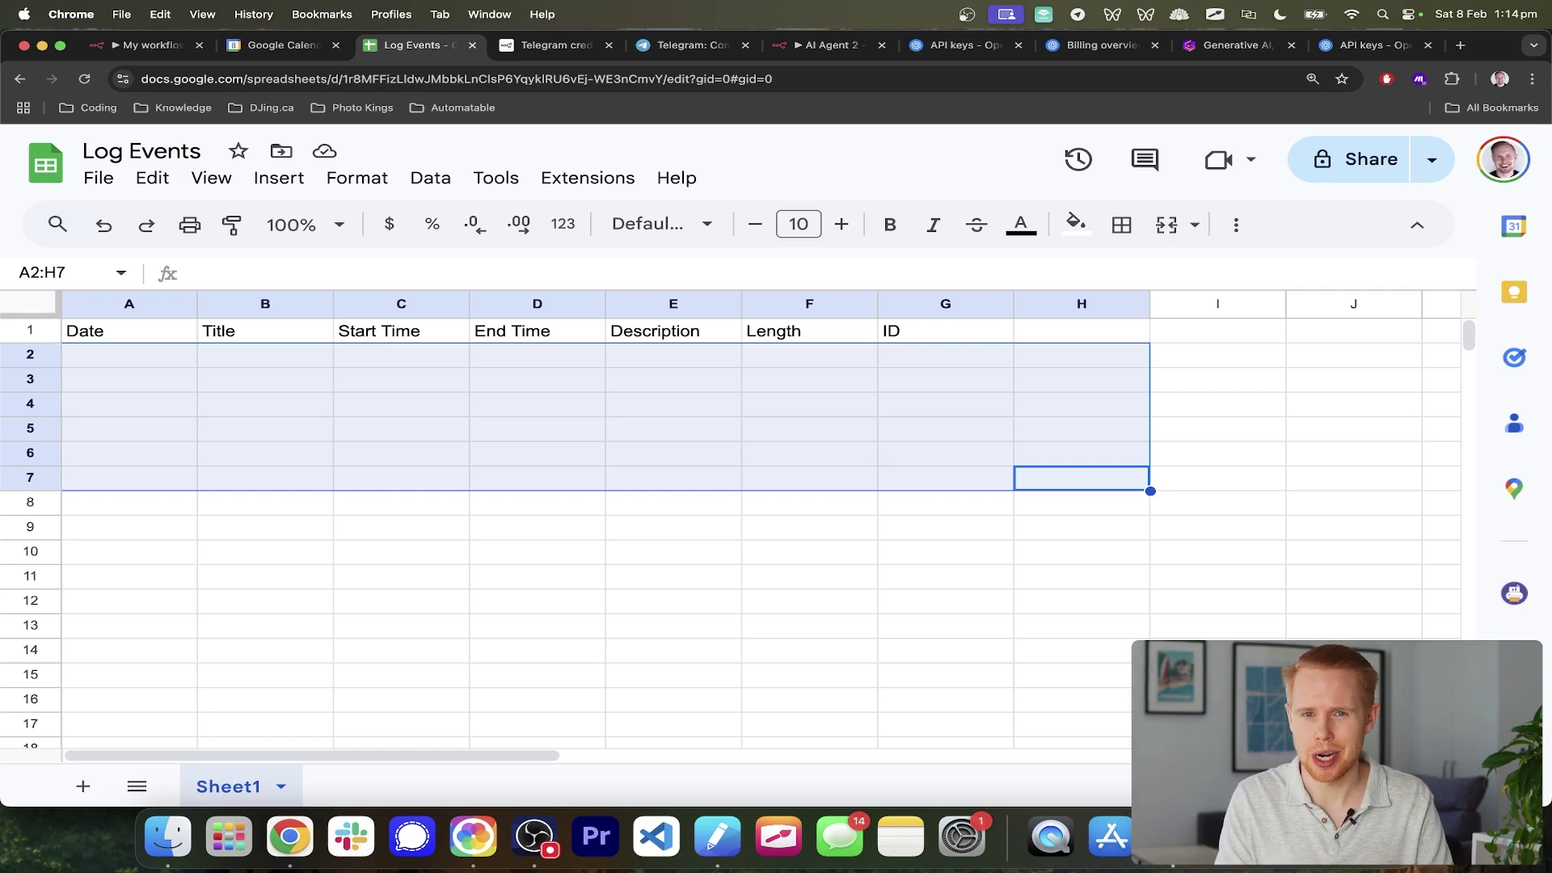
pyautogui.hotkey('ctrl', 'shift', 'Tab')
pyautogui.hotkey('ctrl', 'shift', 'Tab')
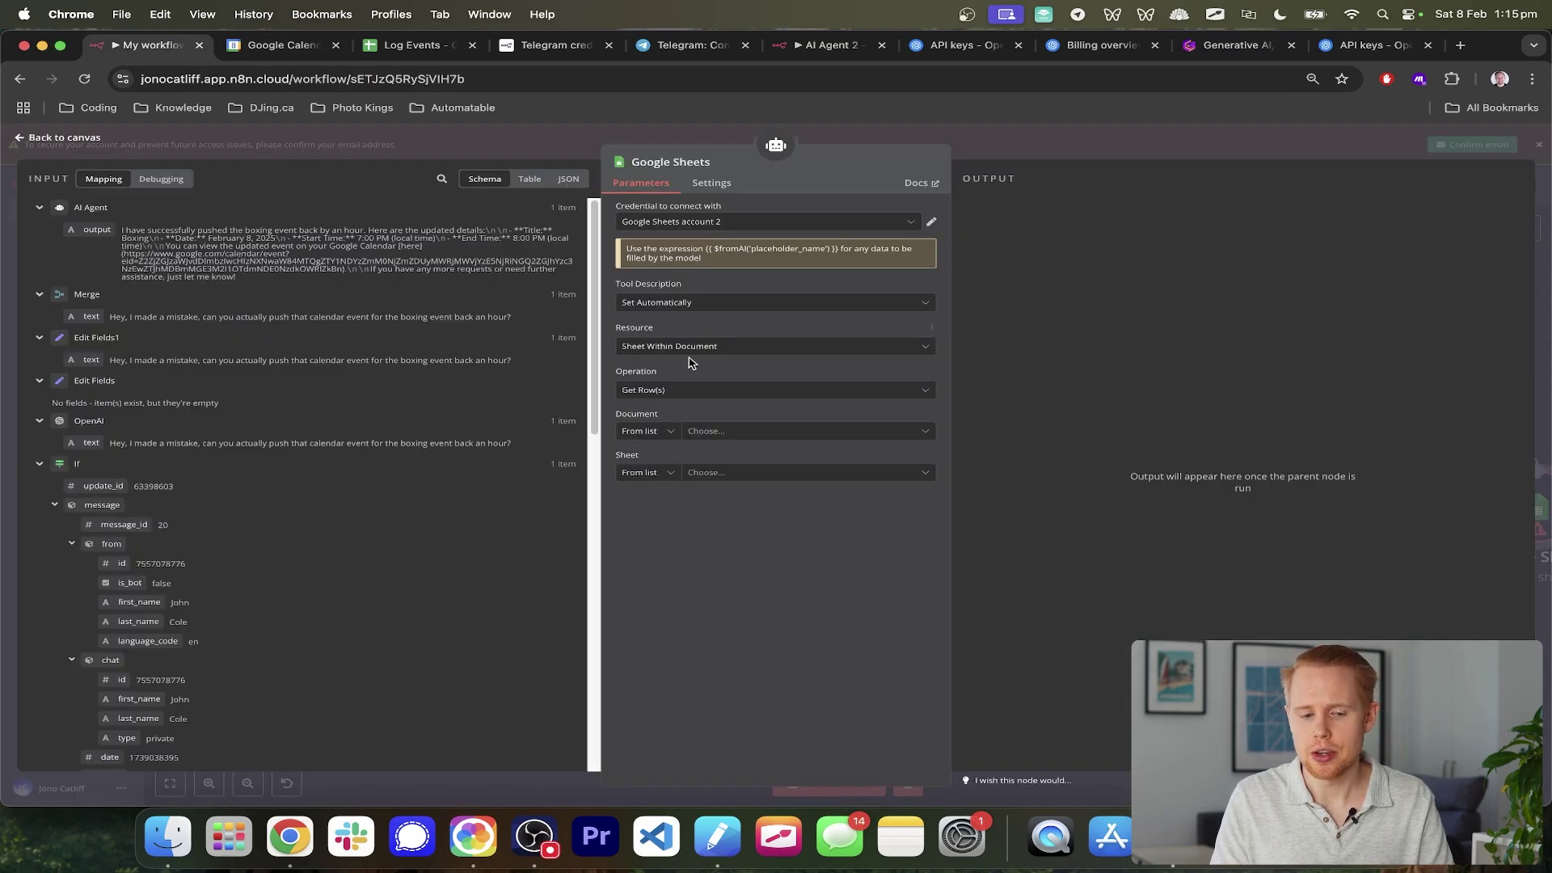
# - Keep the tool description automatic and set the operation to Append or Update Row
pyautogui.scroll(5, 722, 371)
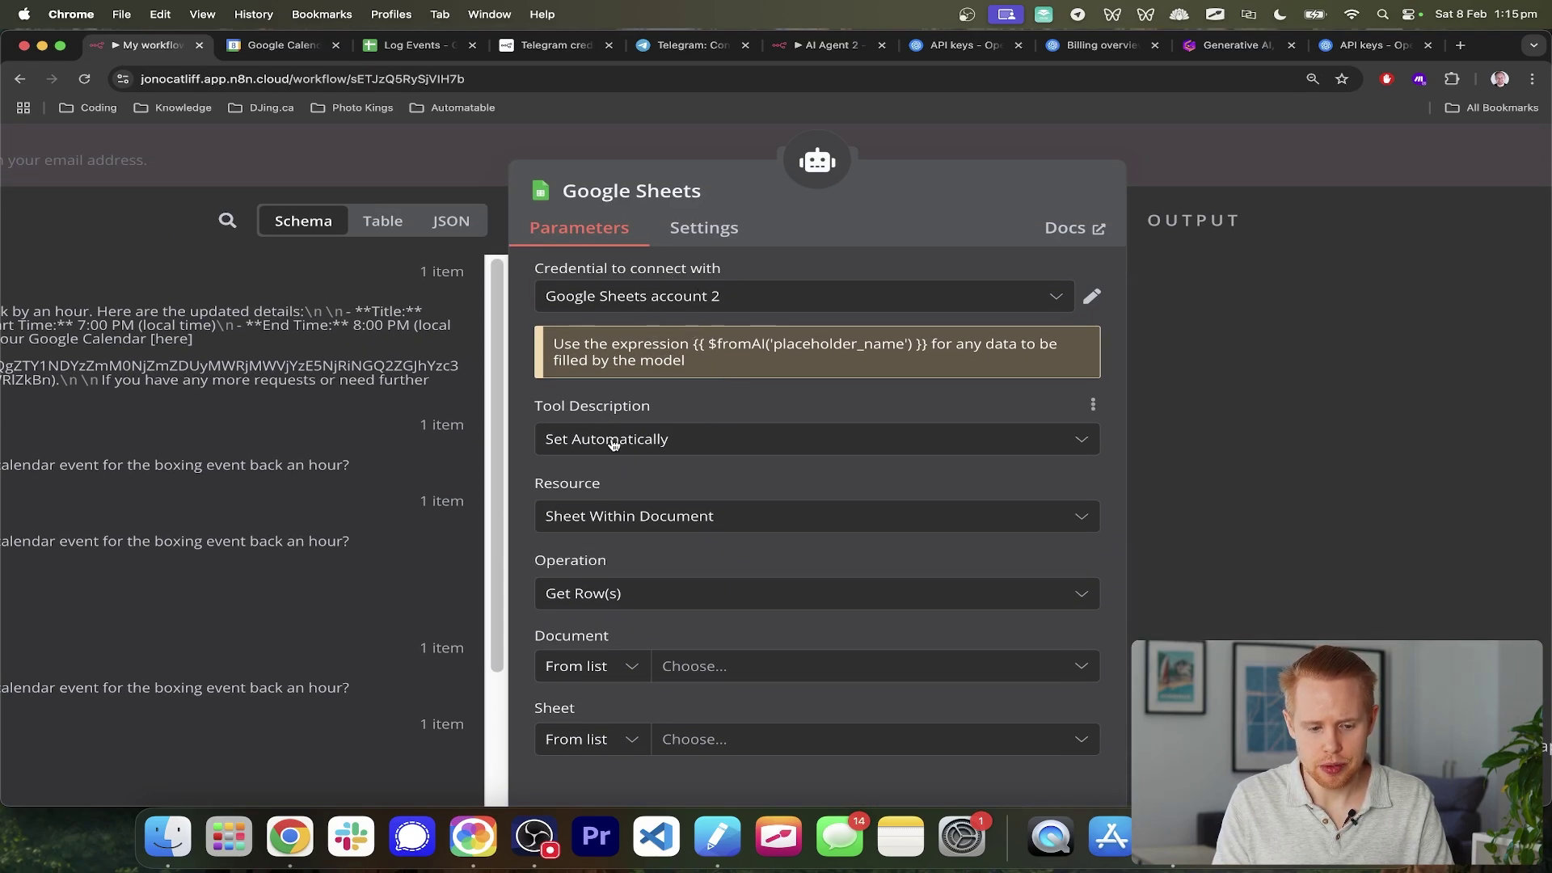
pyautogui.click(611, 443)
pyautogui.click(726, 395)
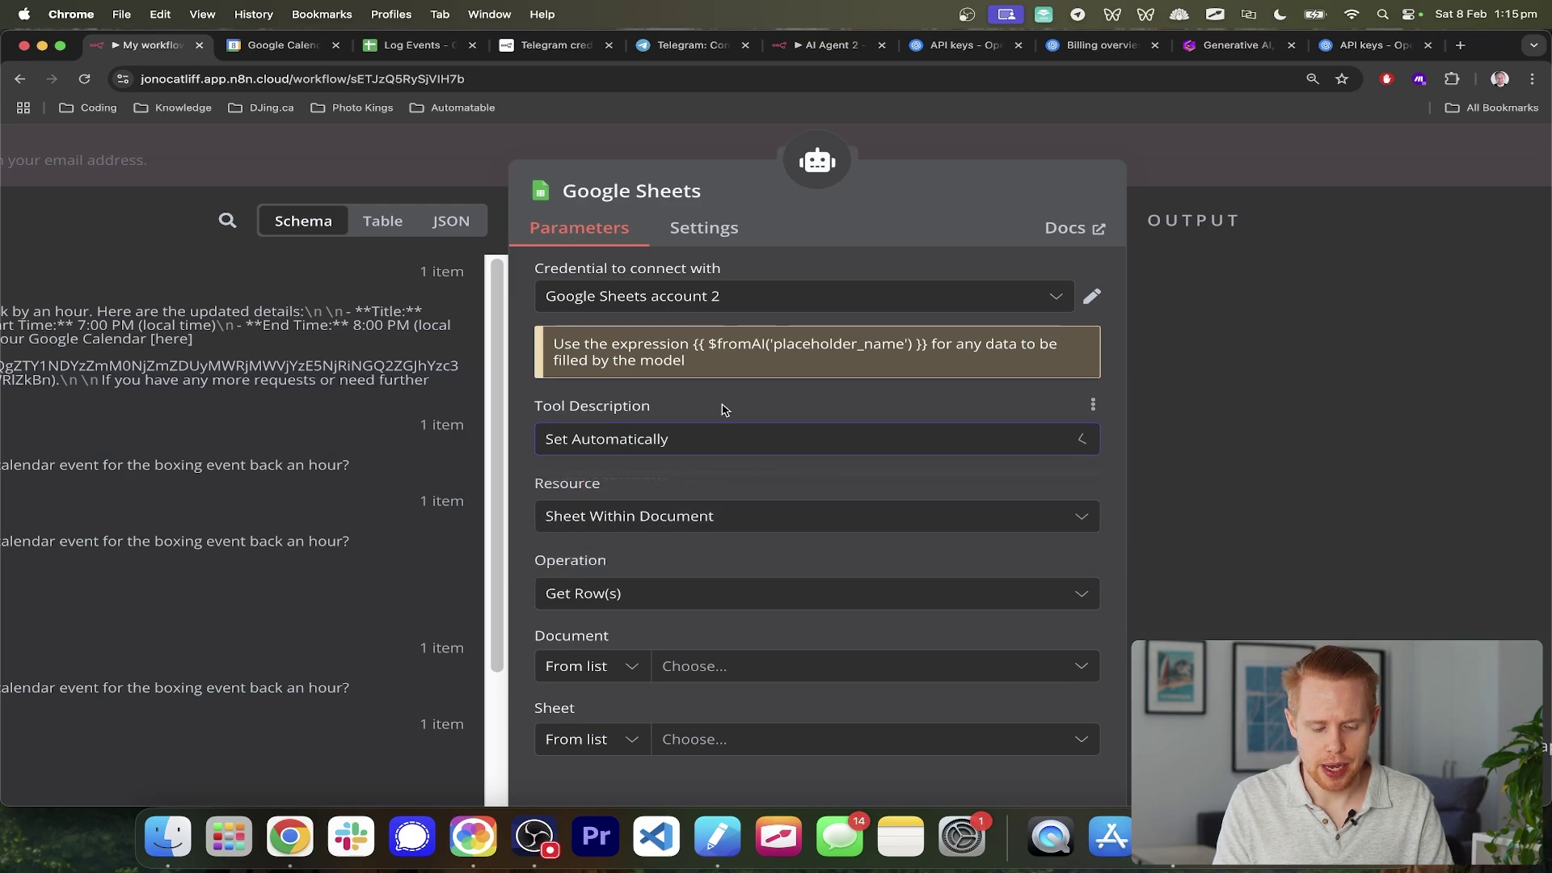
pyautogui.scroll(-2, 635, 398)
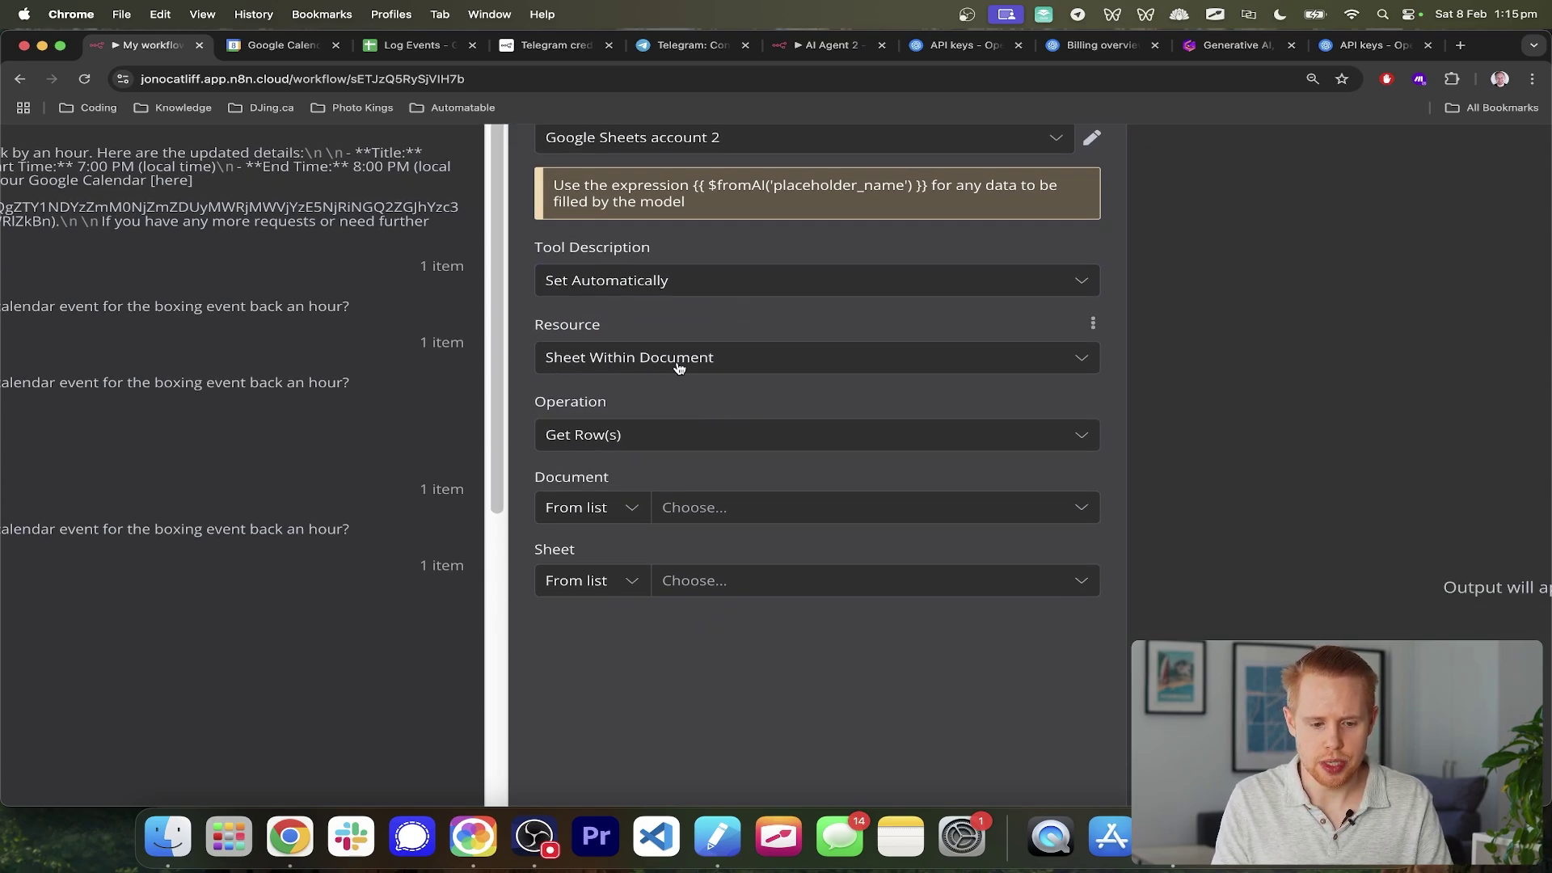
pyautogui.click(592, 437)
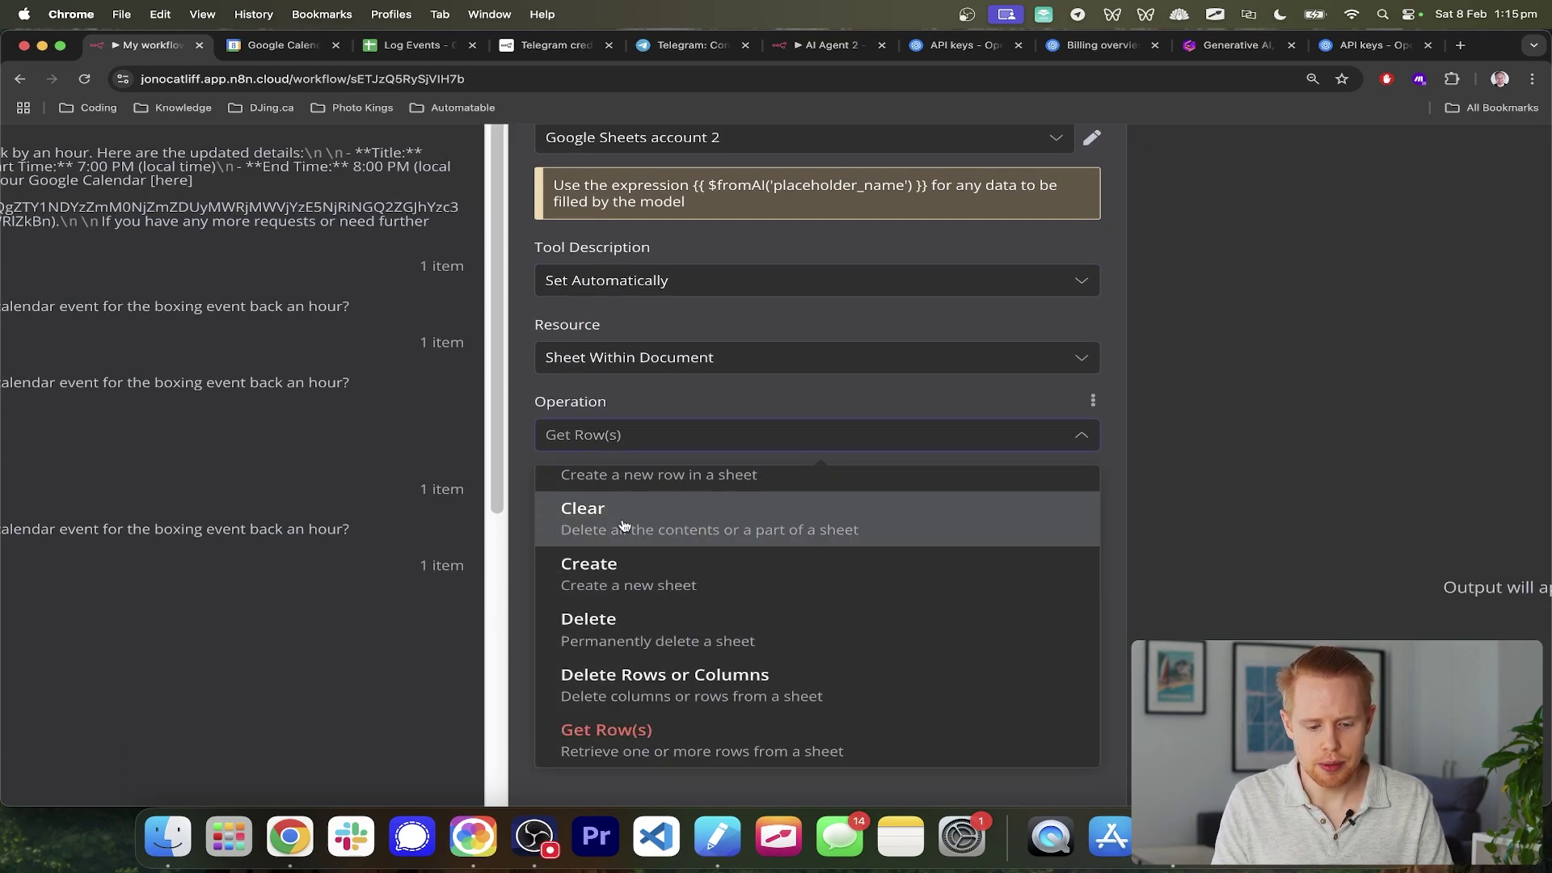
pyautogui.scroll(3, 582, 523)
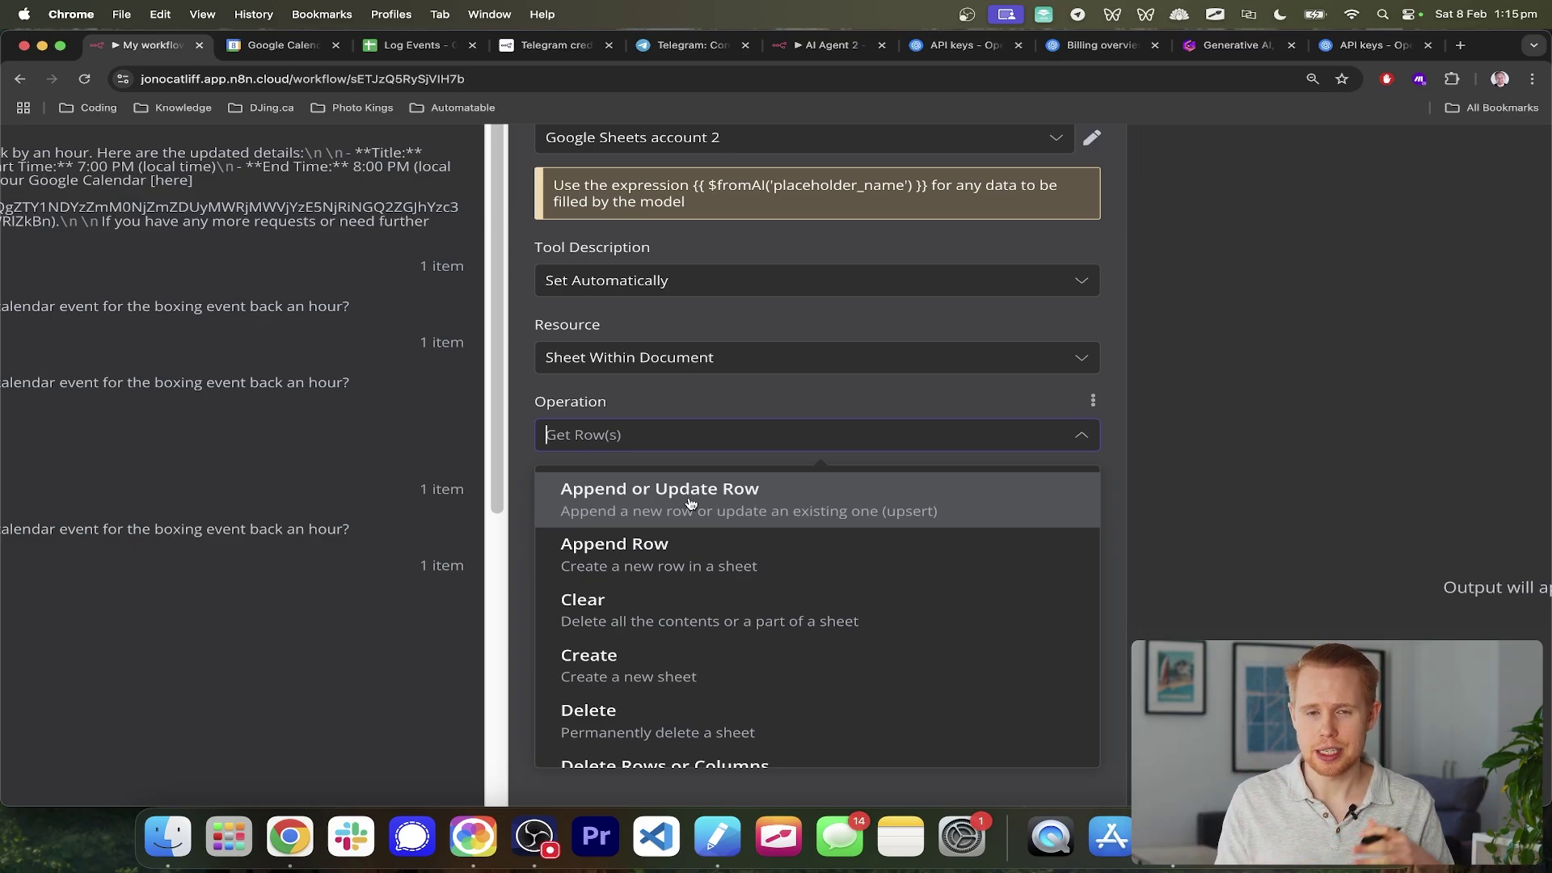
pyautogui.click(691, 505)
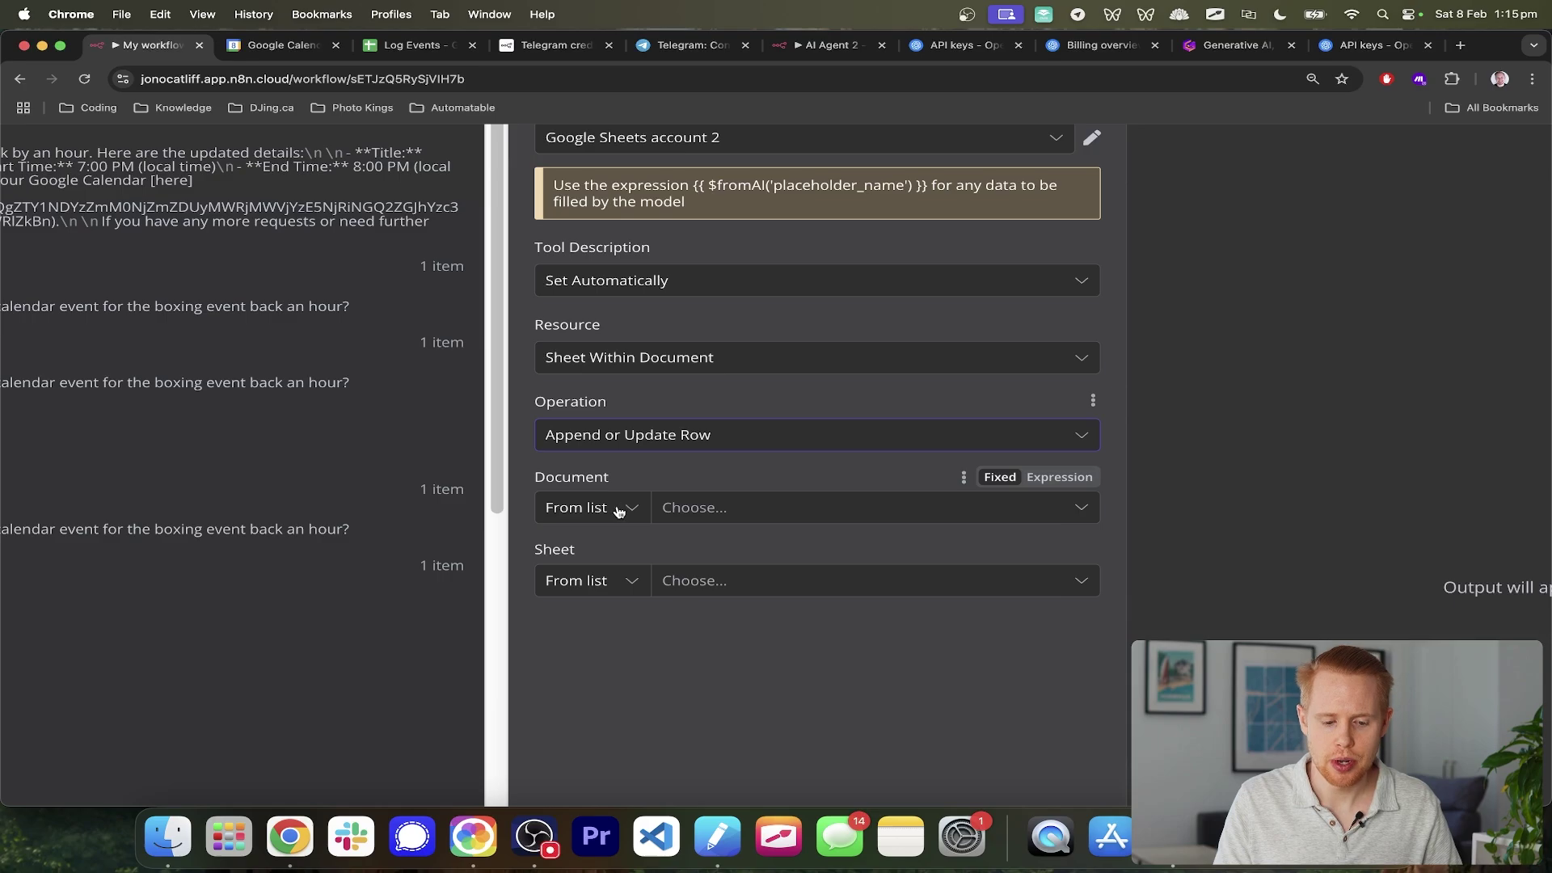
# - Target the Log Events document and its Sheet1
pyautogui.click(724, 512)
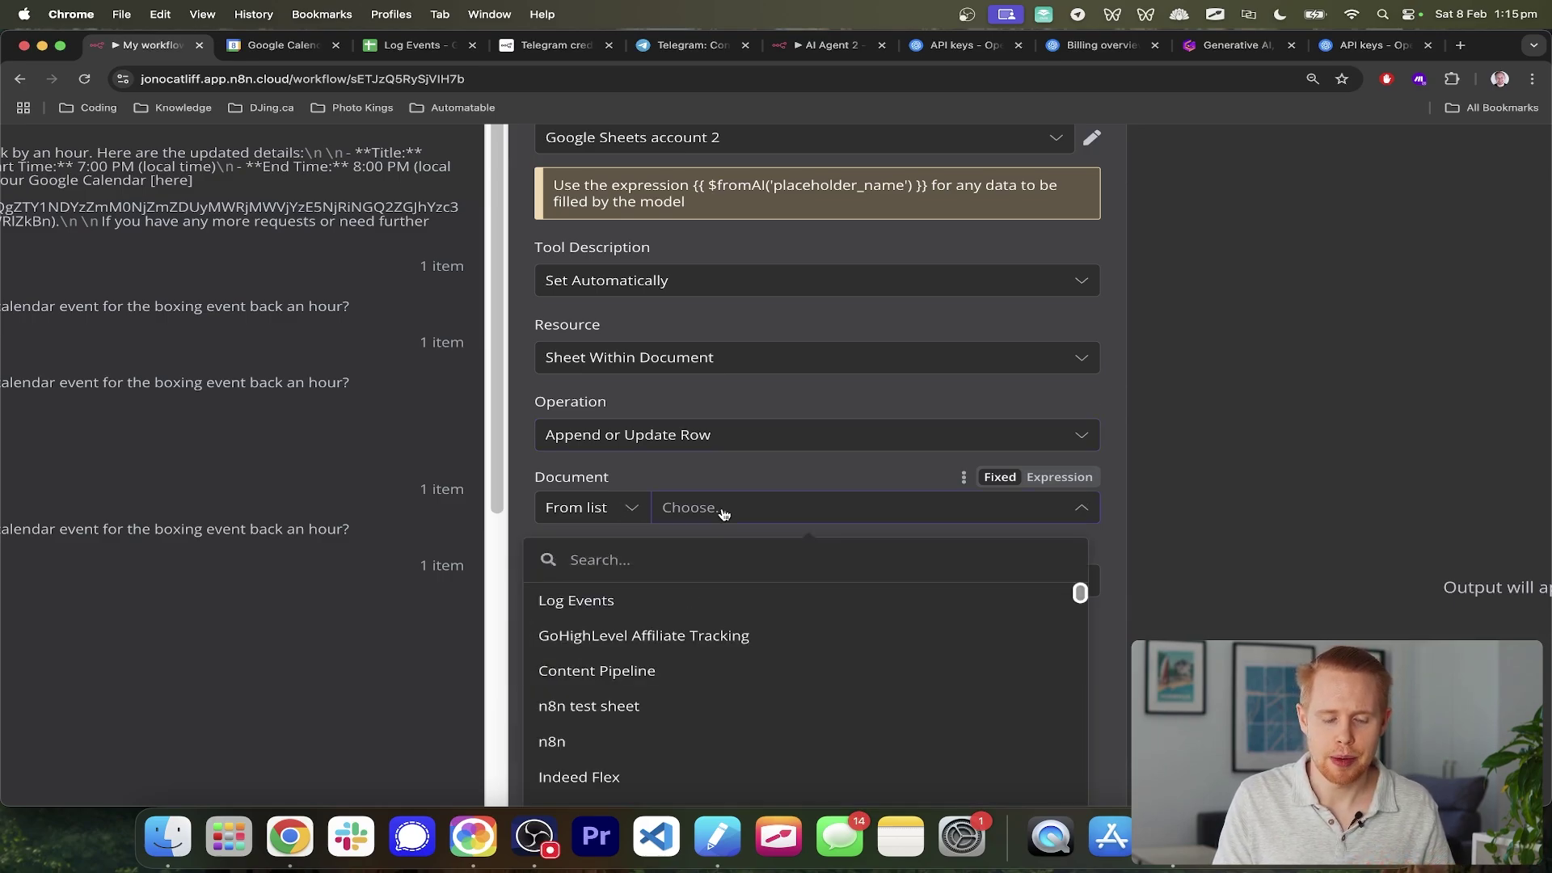
pyautogui.click(608, 600)
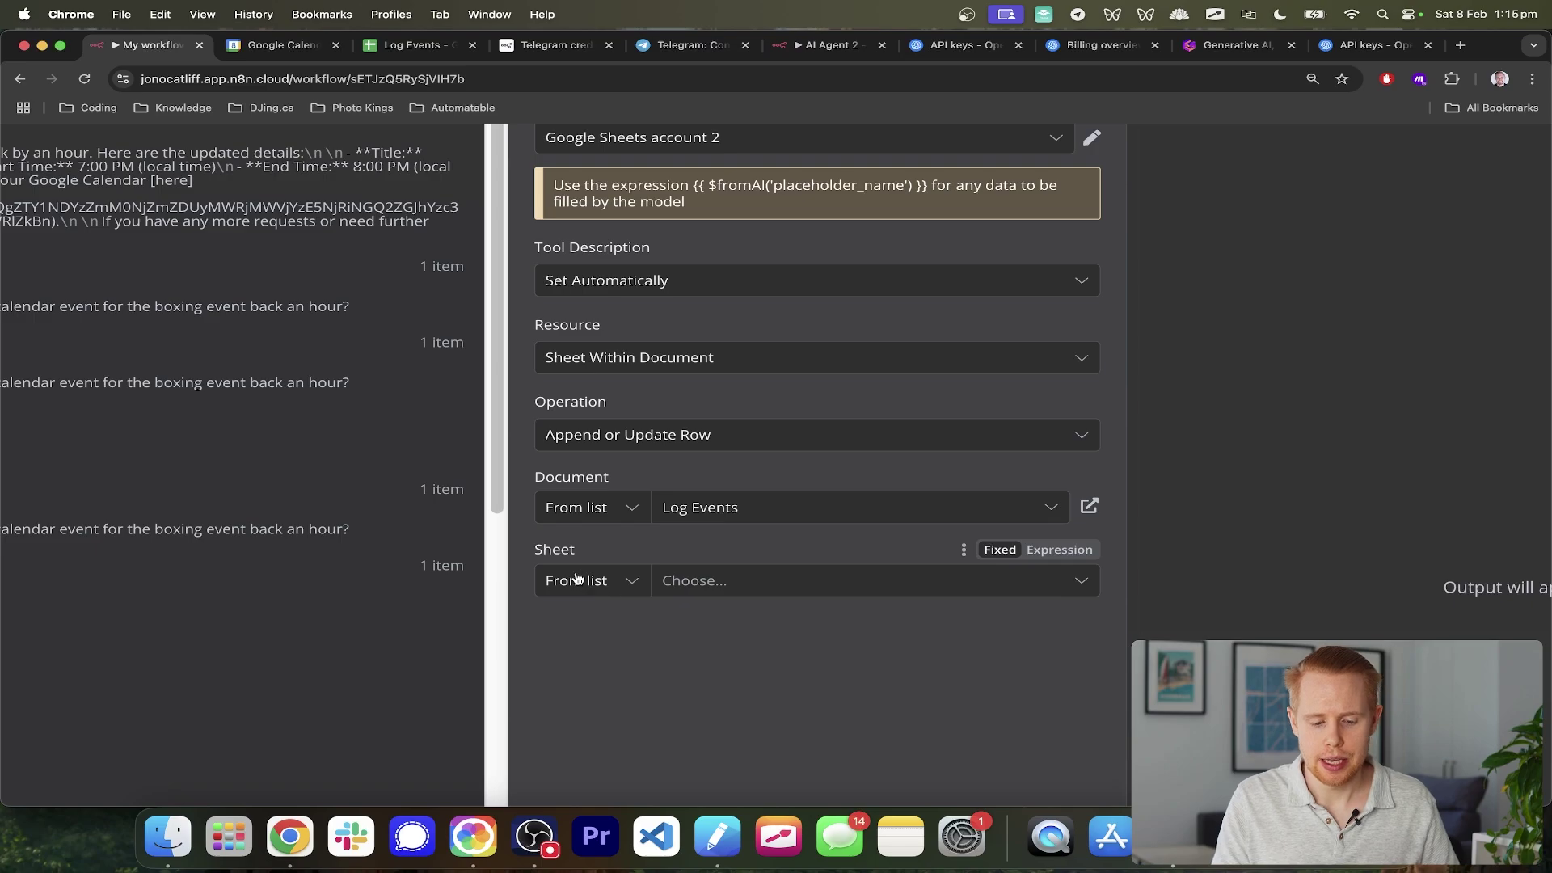
pyautogui.click(717, 585)
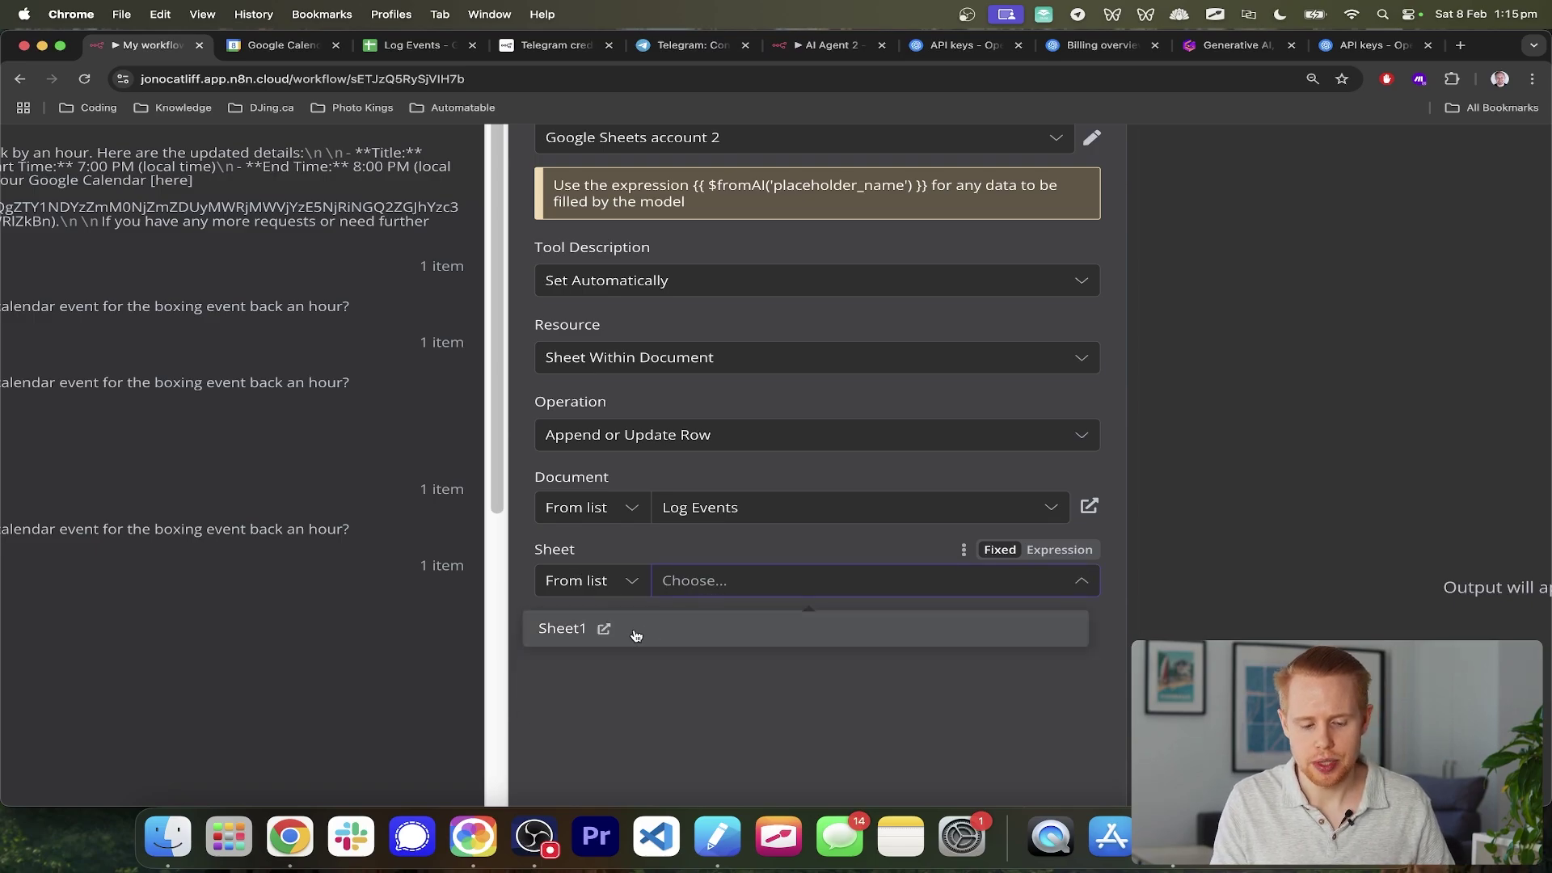
pyautogui.click(629, 632)
# - Look over the Log Events sheet's column layout, then return to the n8n workflow
pyautogui.press('super+3')
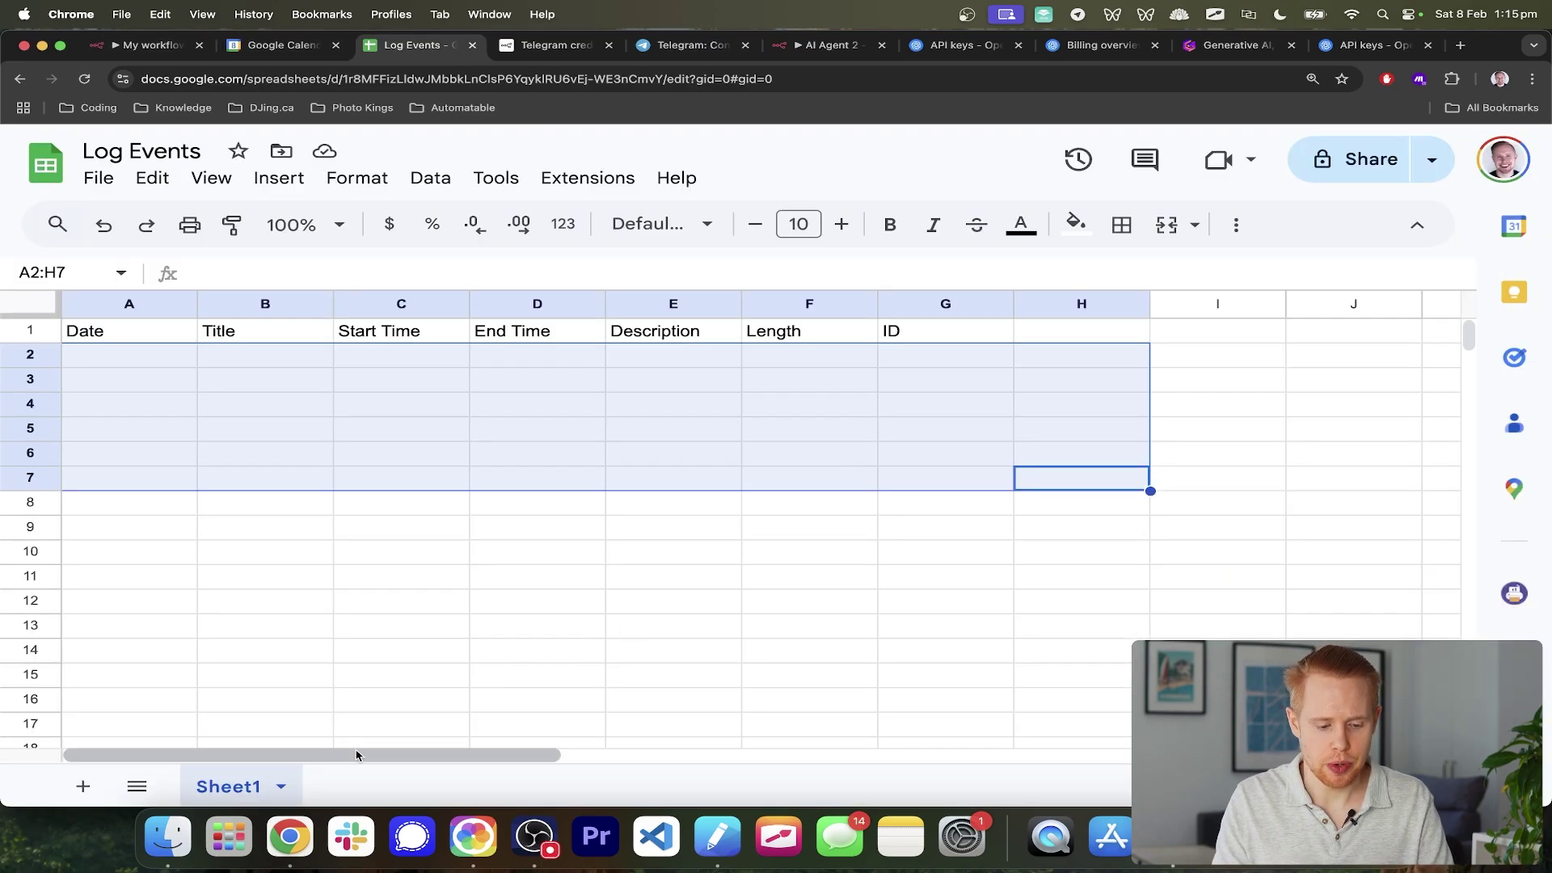
pyautogui.scroll(5, 244, 792)
pyautogui.hscroll(-5, 244, 792)
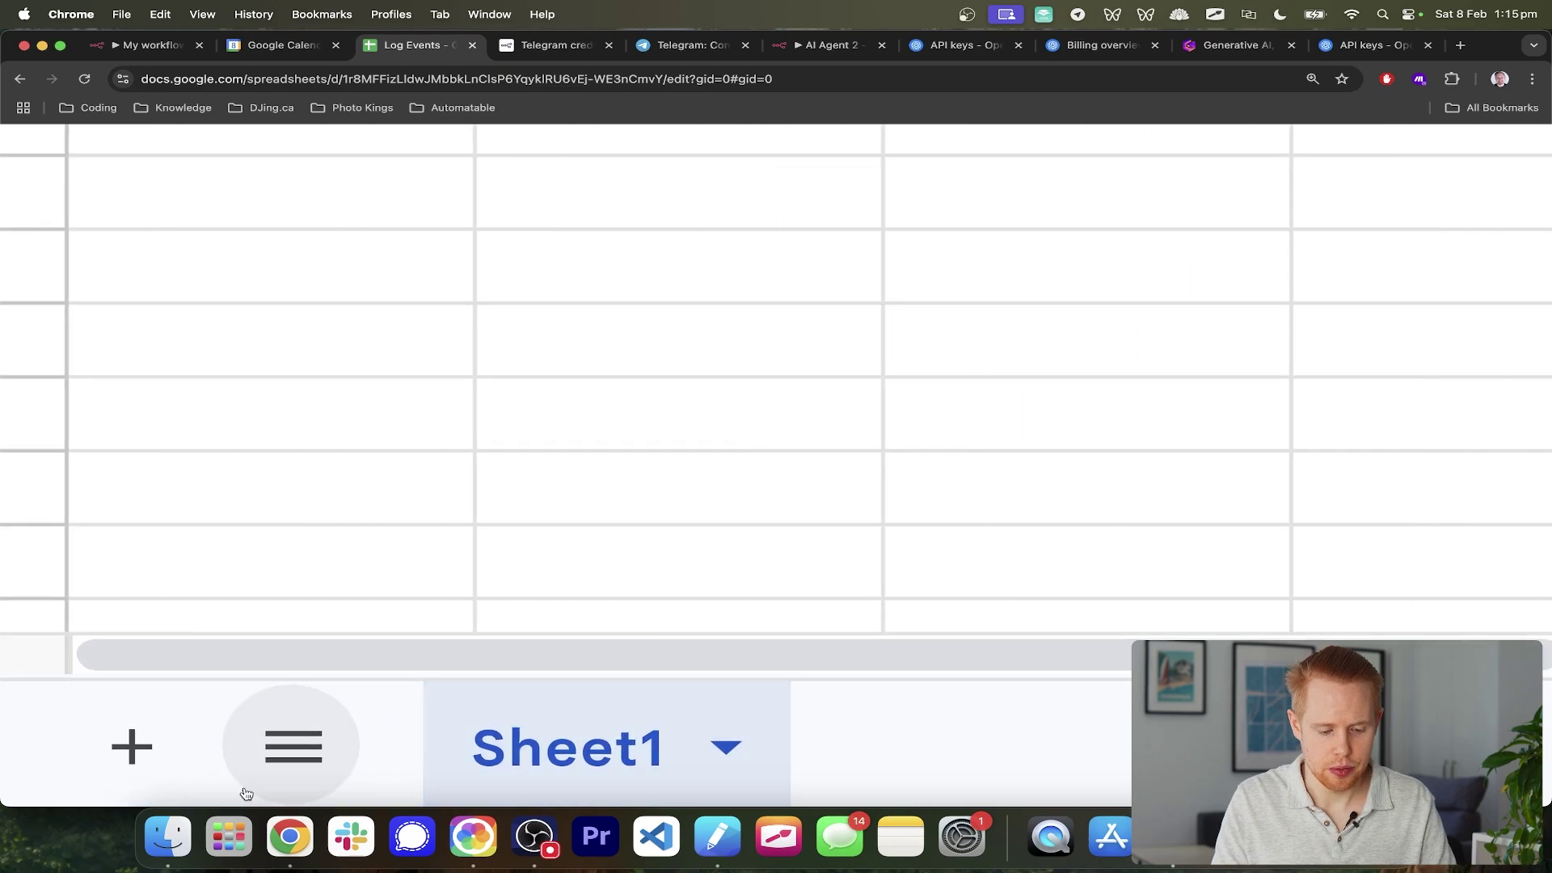
pyautogui.scroll(-5, 538, 784)
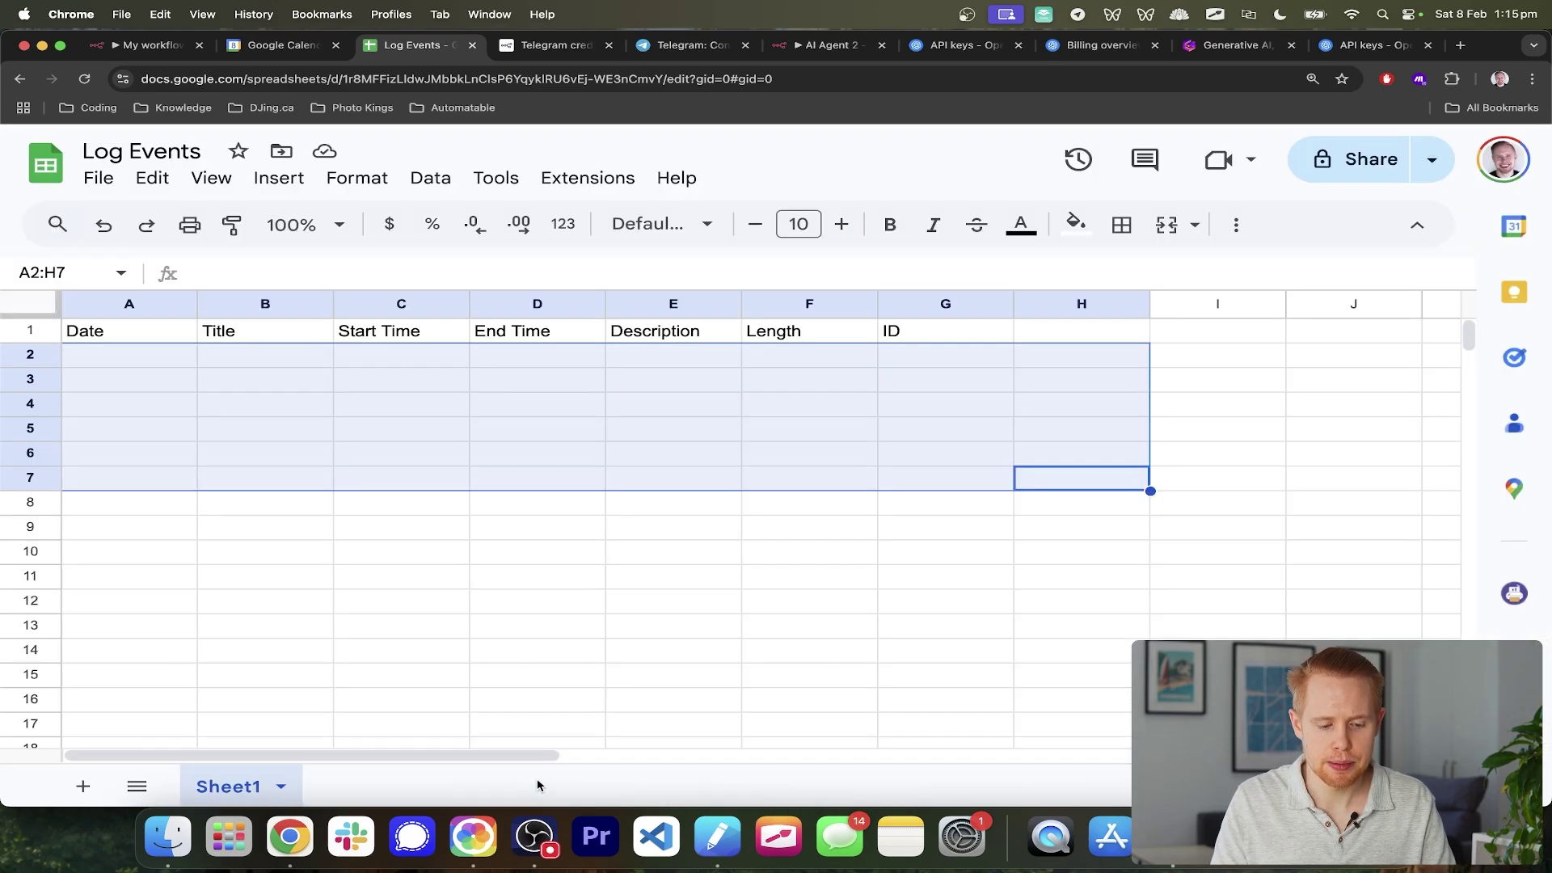
pyautogui.press('super+1')
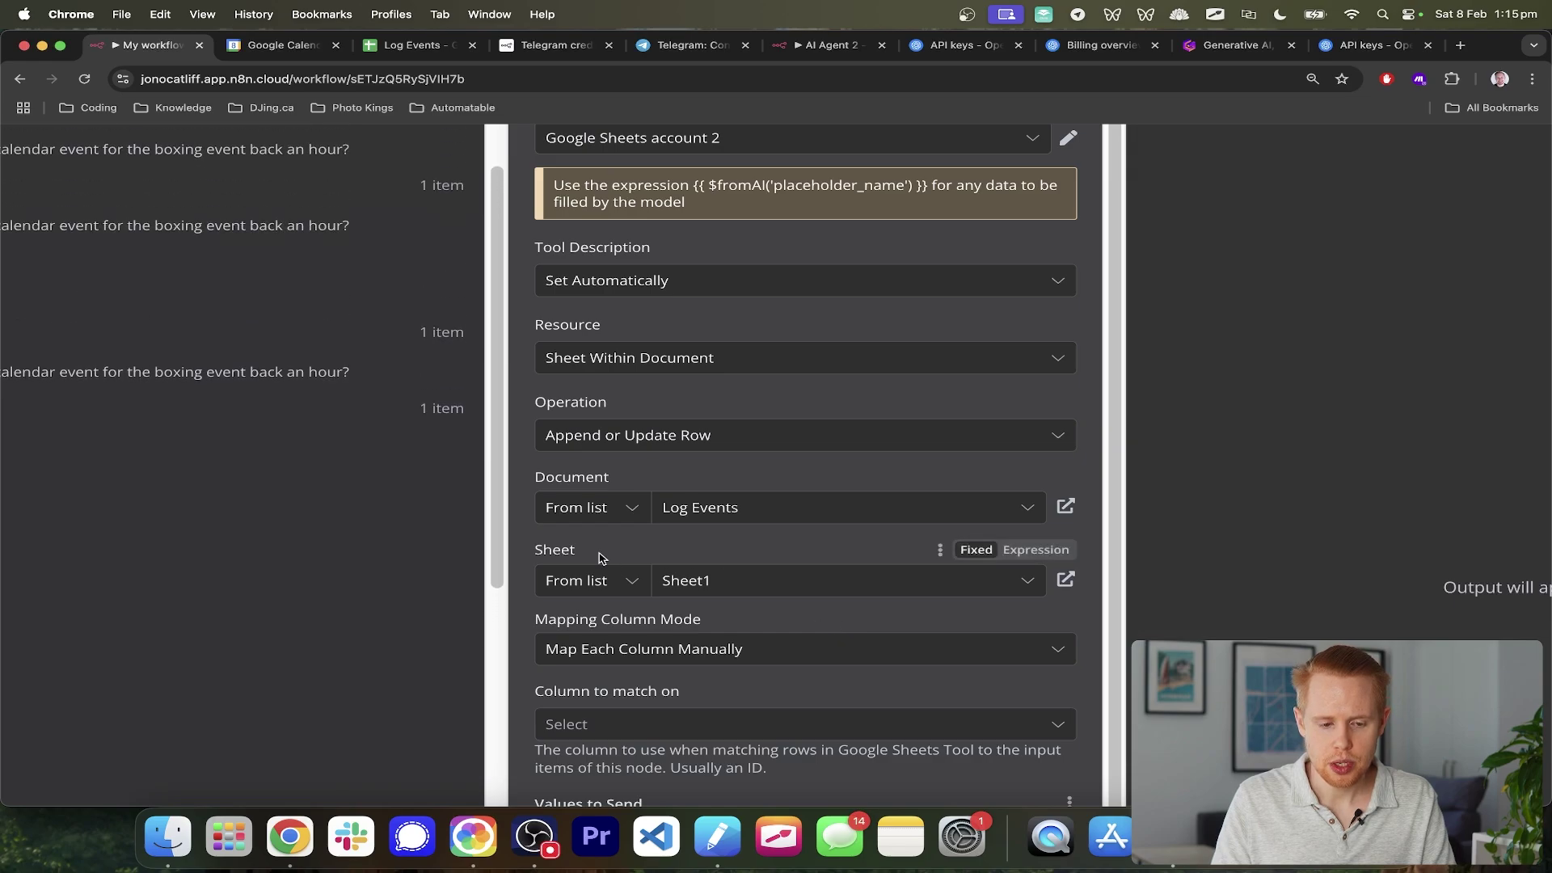
# - Review the seven Values to Send column fields, then bring up the Log Events spreadsheet
pyautogui.scroll(-5, 387, 506)
pyautogui.scroll(-3, 793, 655)
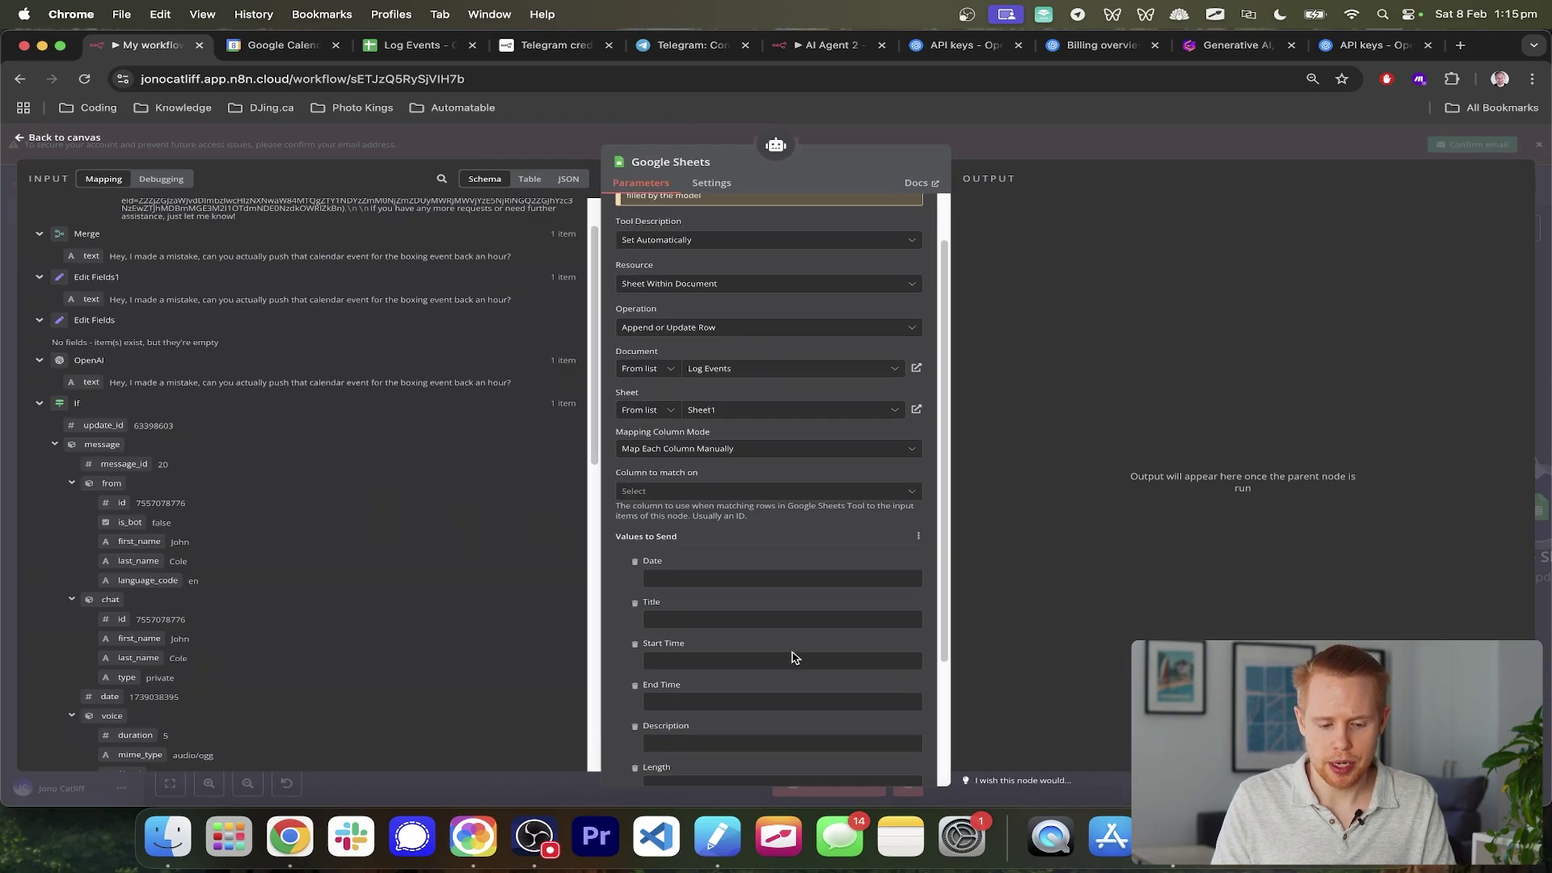
pyautogui.scroll(5, 752, 488)
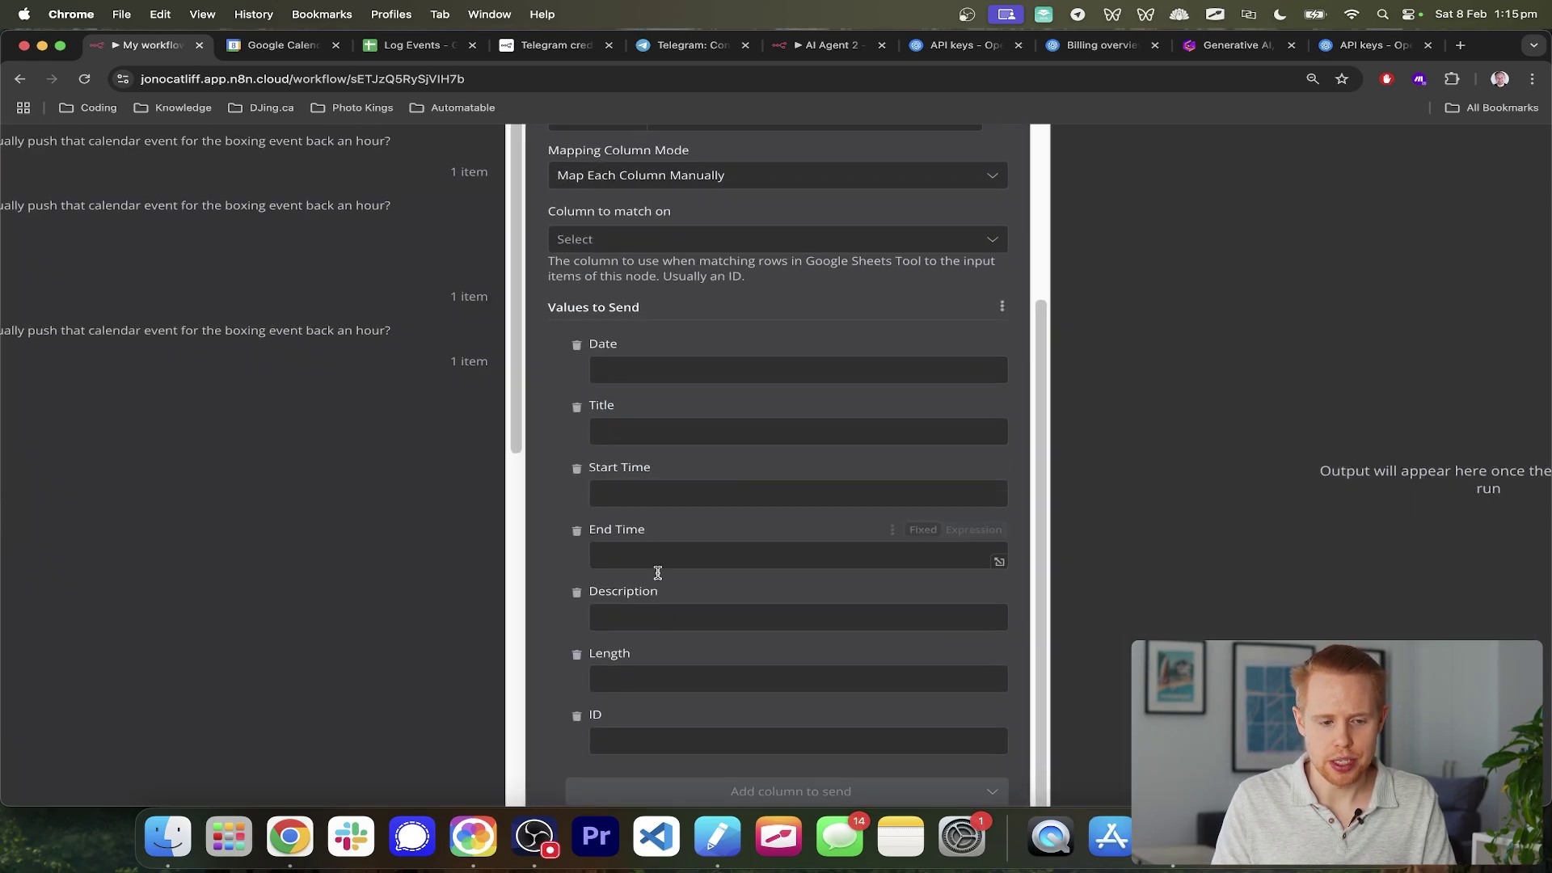
pyautogui.press('super+3')
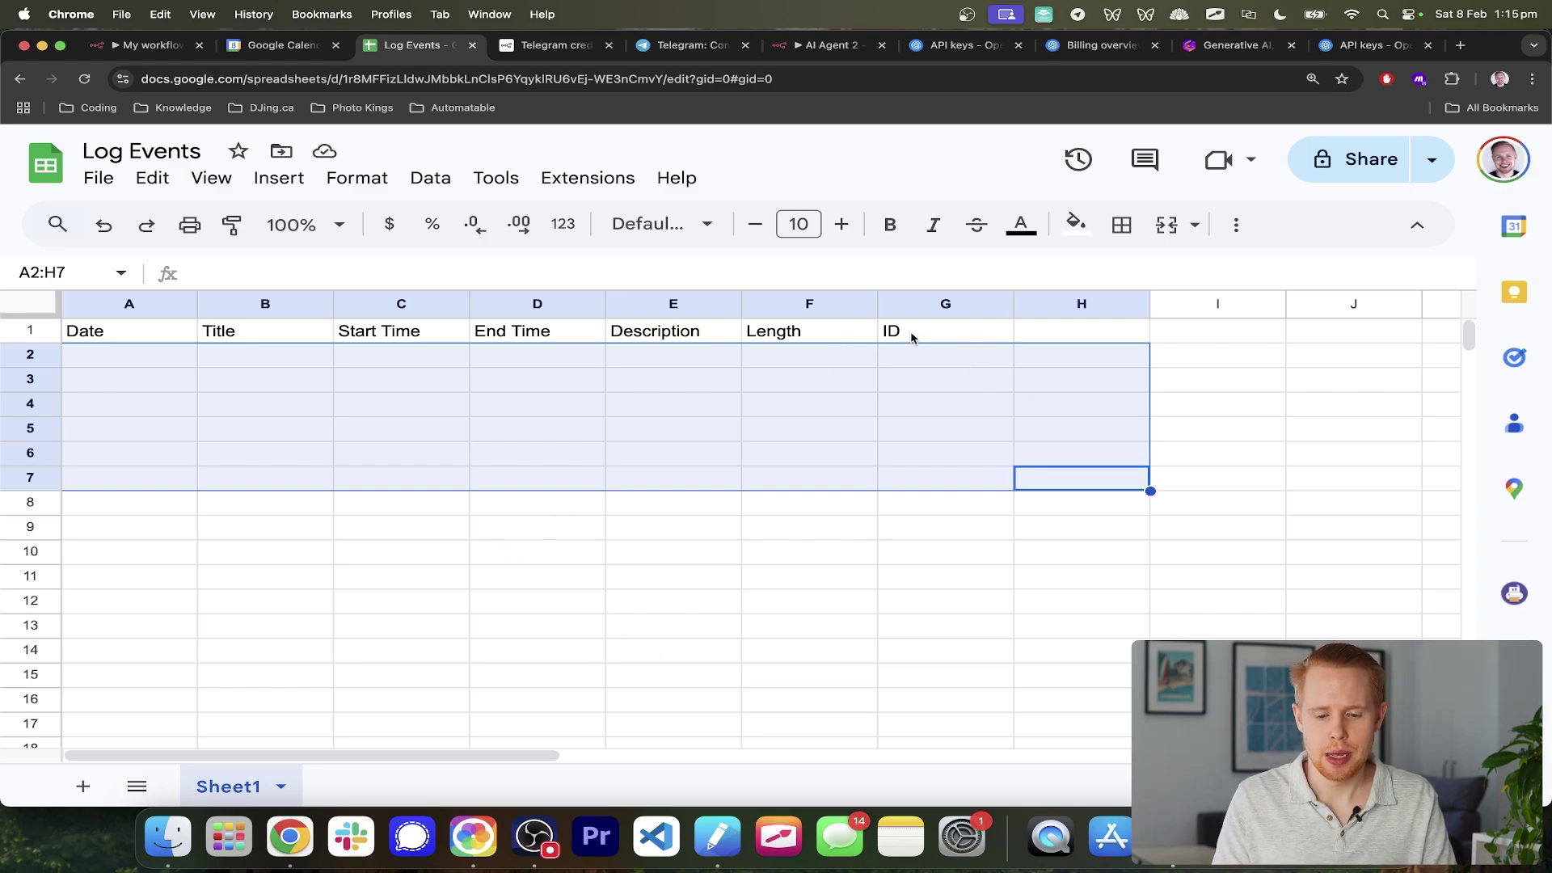
# - Check the A1:G1 headers, then turn ID, Length, Description and End Time into expressions
pyautogui.moveTo(911, 333); pyautogui.dragTo(90, 340)
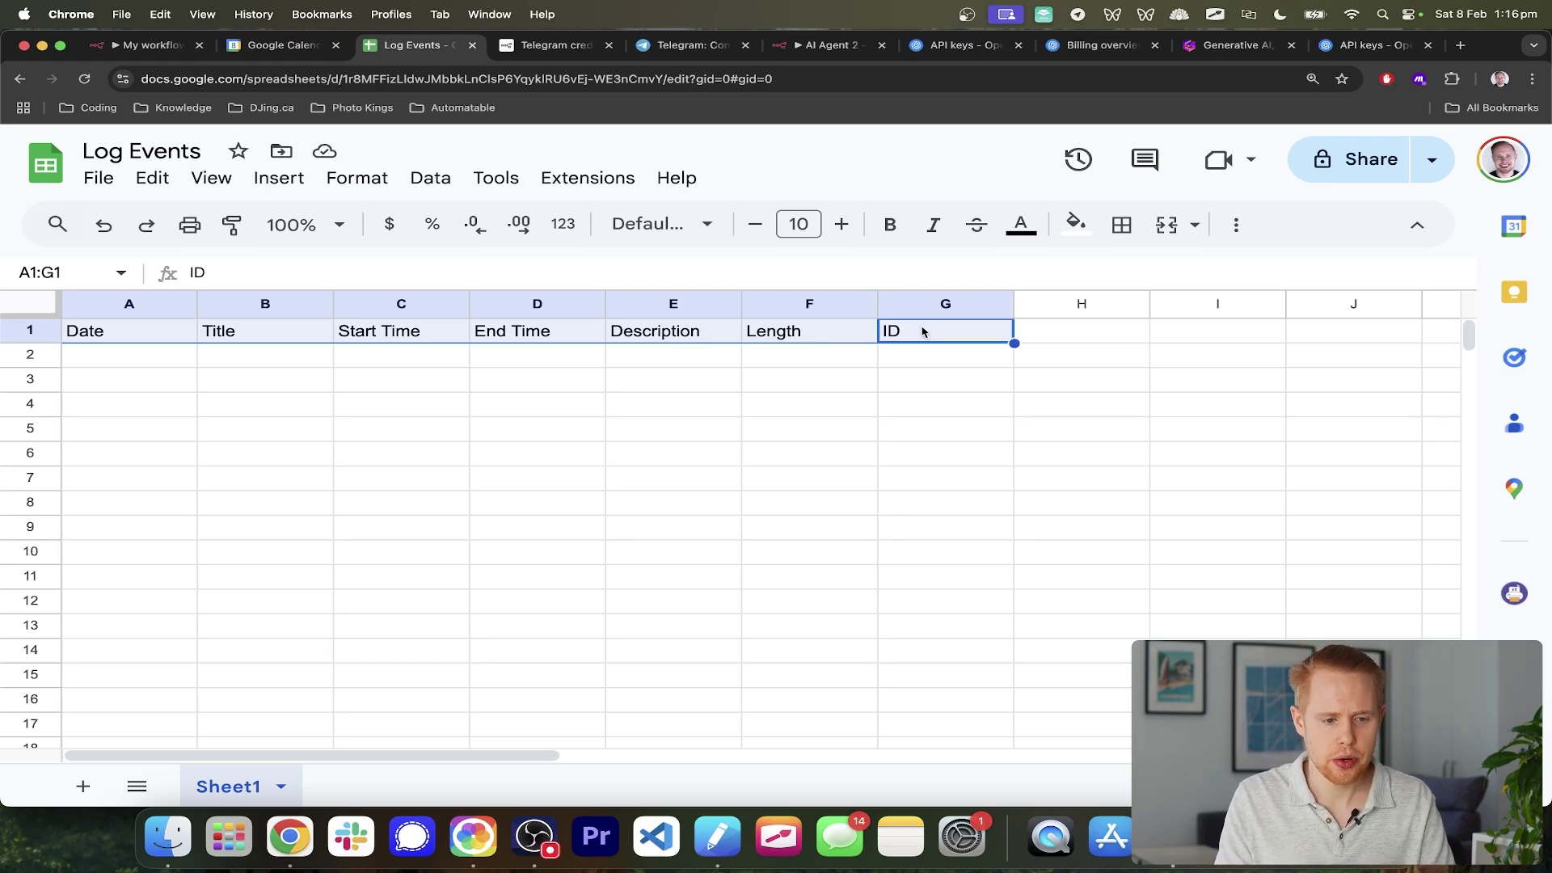
pyautogui.press('super+1')
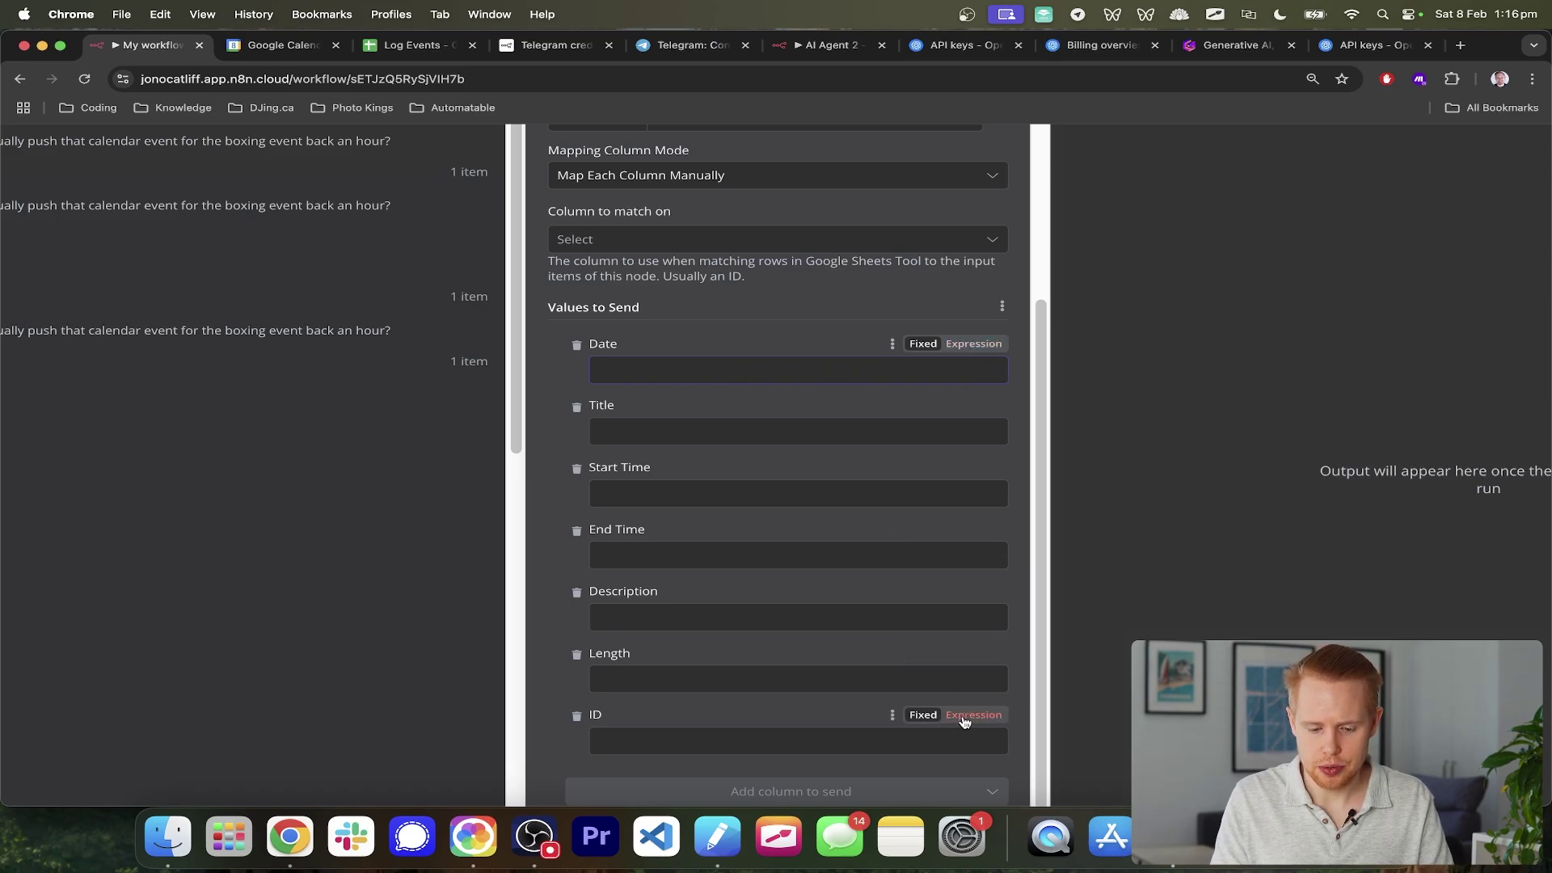
pyautogui.click(964, 716)
pyautogui.click(974, 654)
pyautogui.click(975, 591)
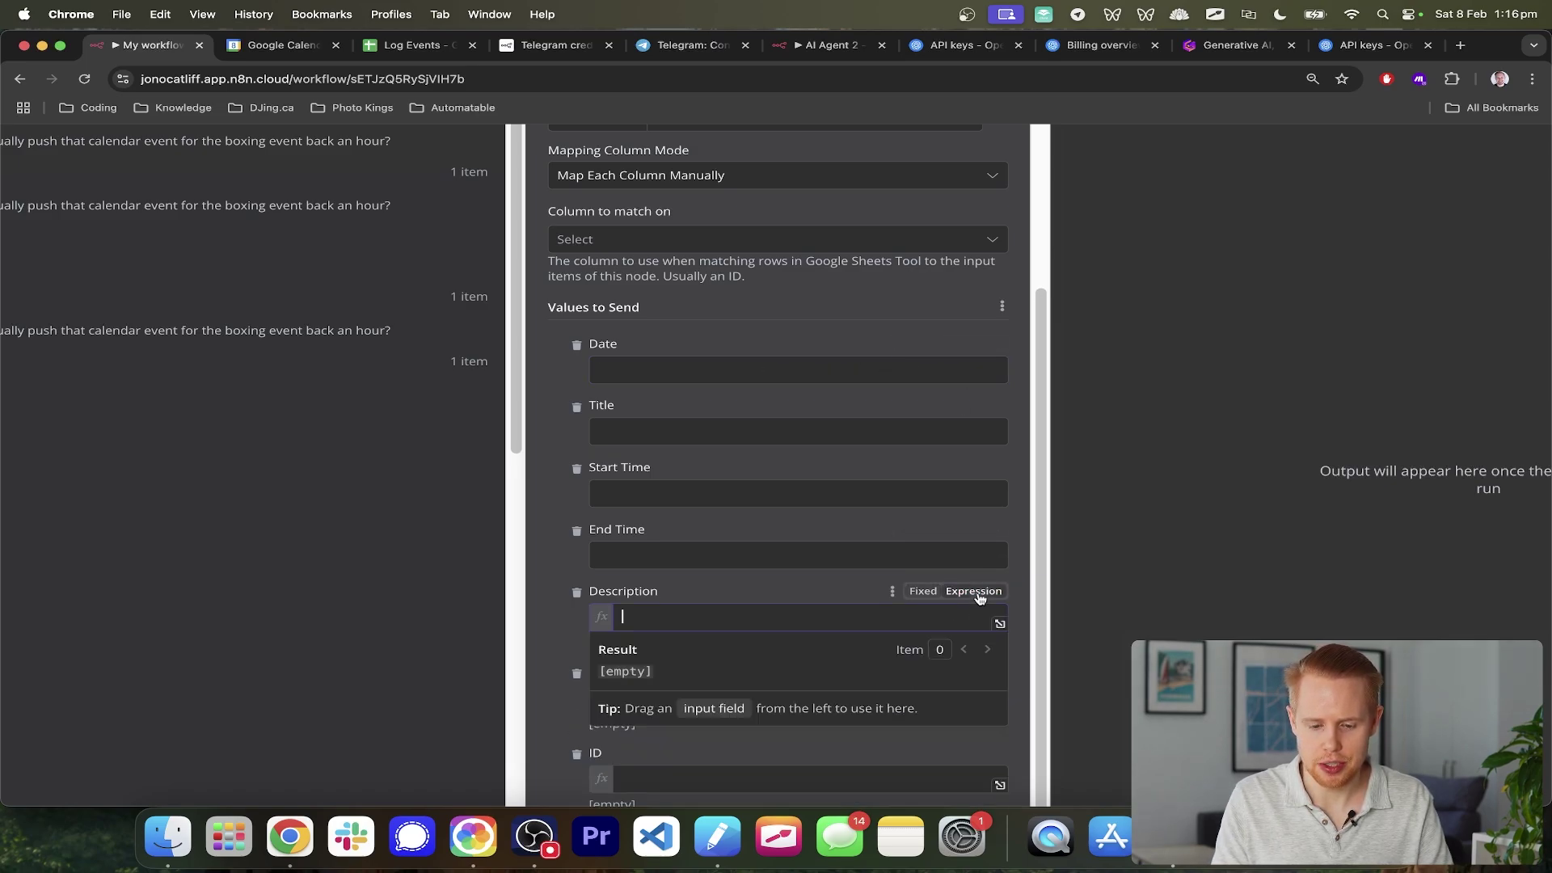
pyautogui.click(974, 528)
# - Turn the Start Time, Title and Date values into expressions
pyautogui.click(975, 467)
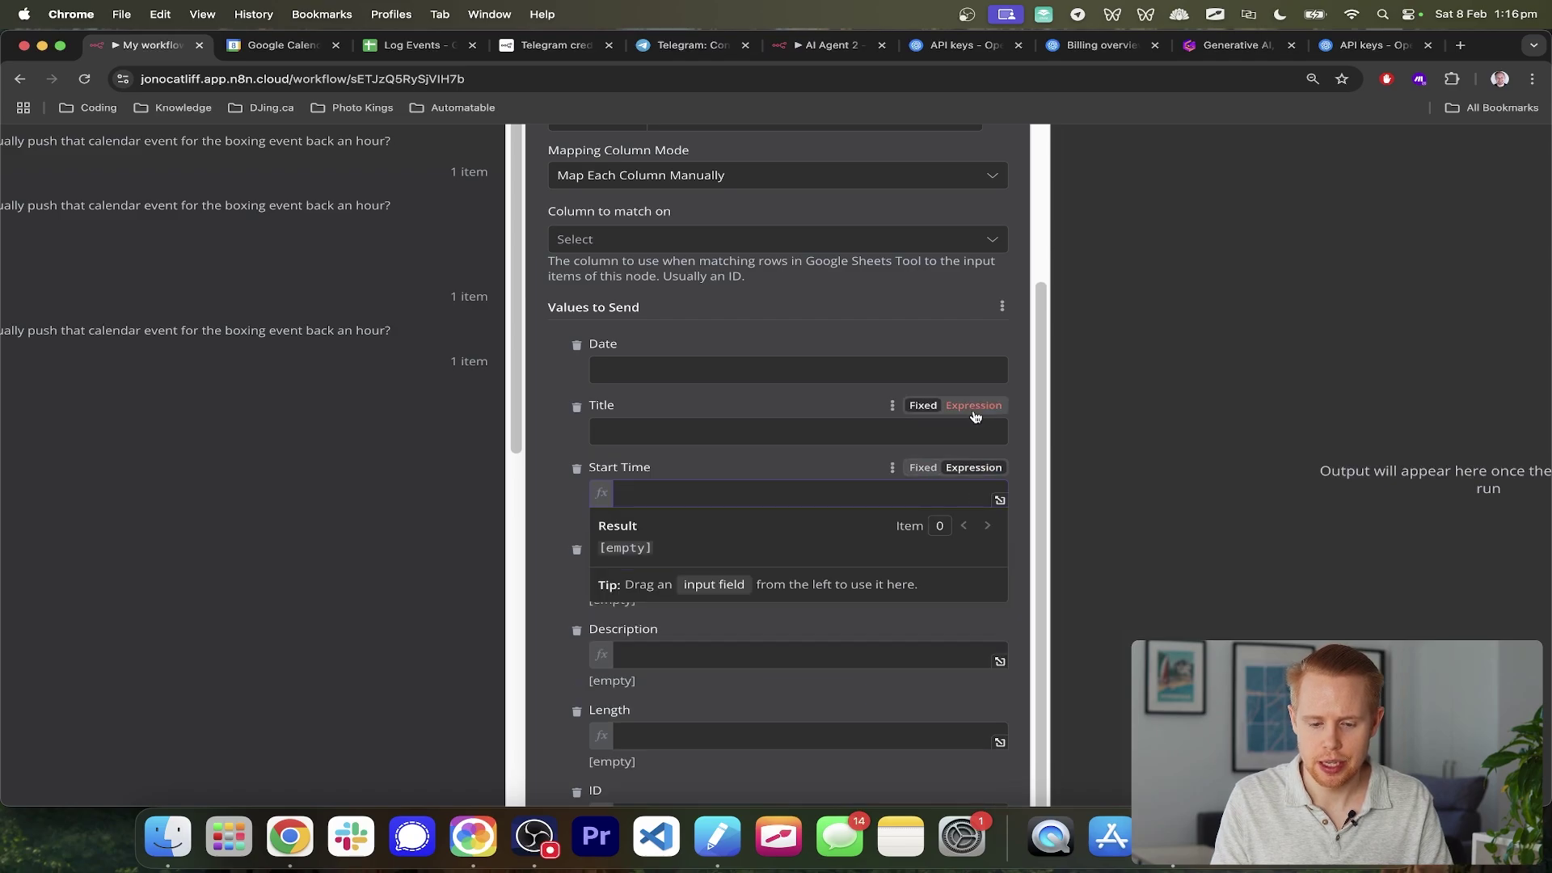
pyautogui.click(974, 405)
pyautogui.click(974, 344)
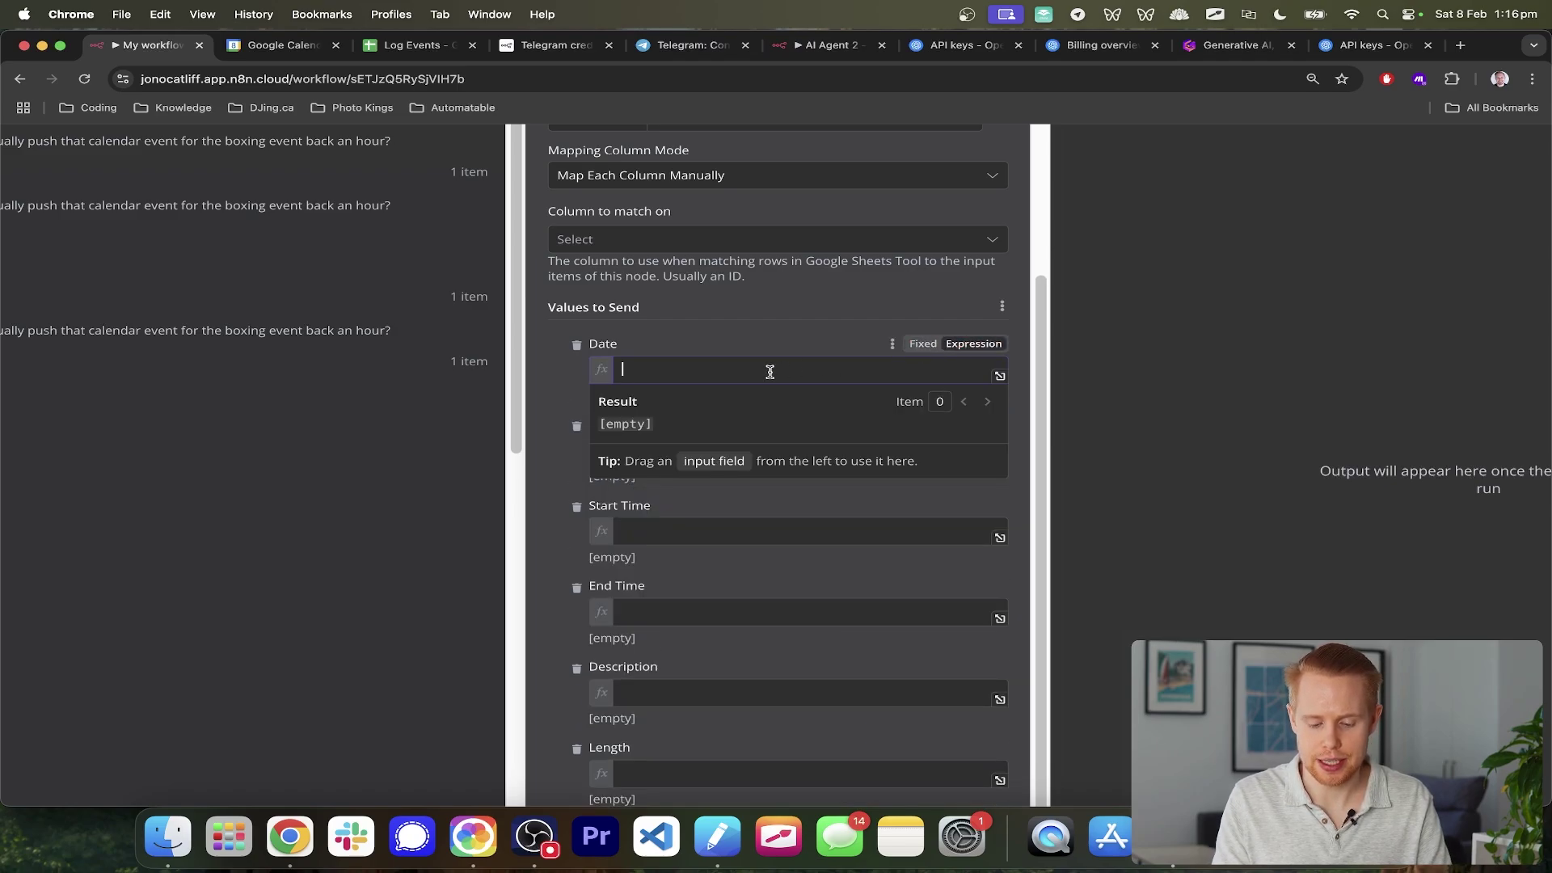
# - Set Date to {{ $fromAI("date", "this is the date of the calendar event") }} and copy it
pyautogui.write('{{ $')
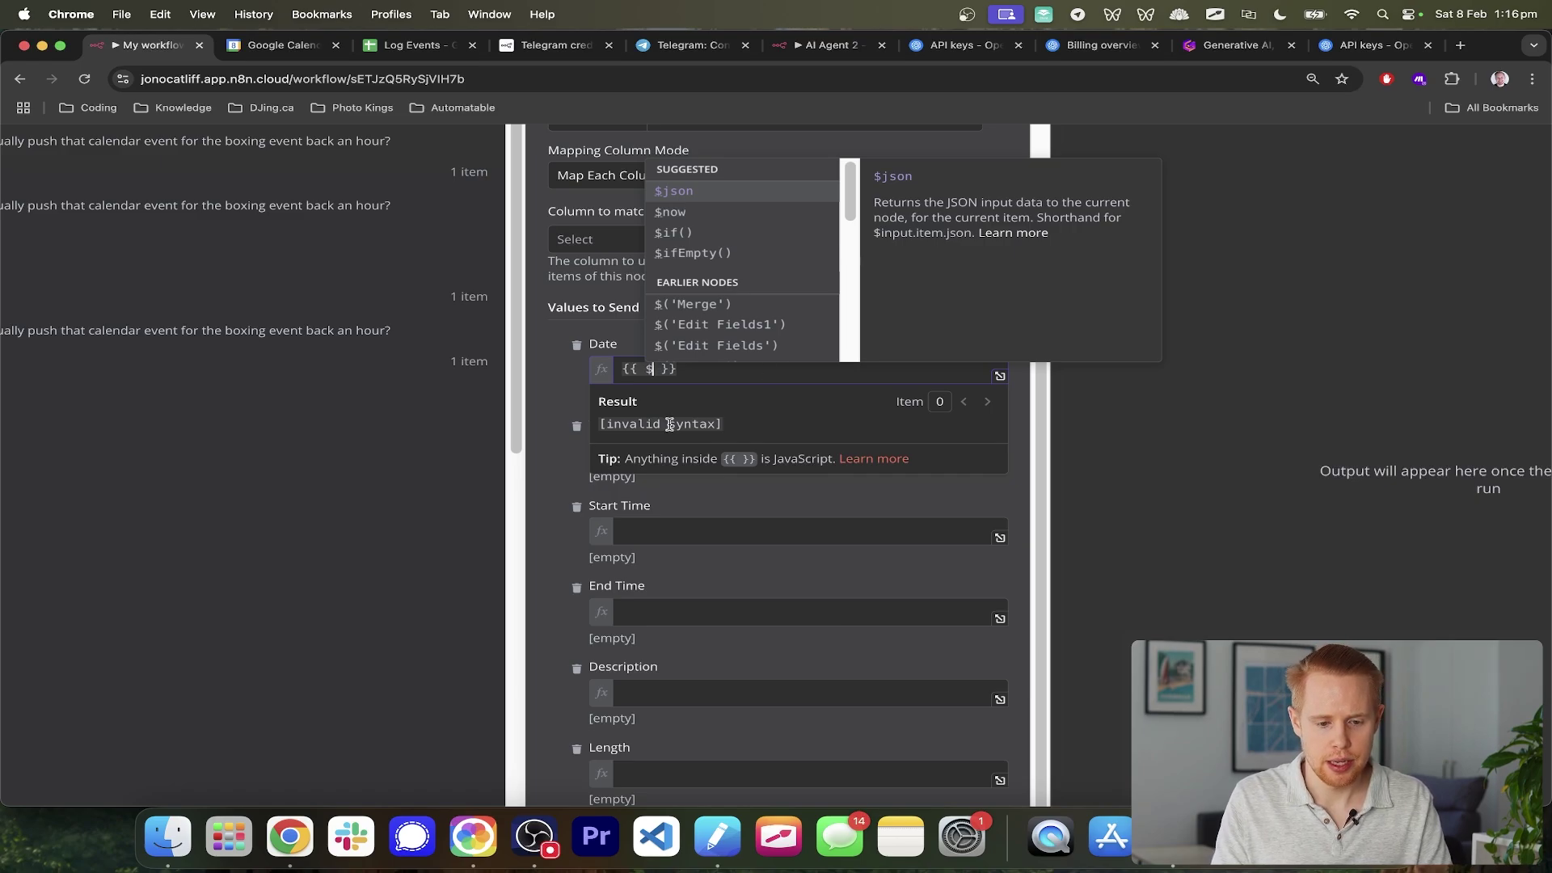
pyautogui.write('fromAI')
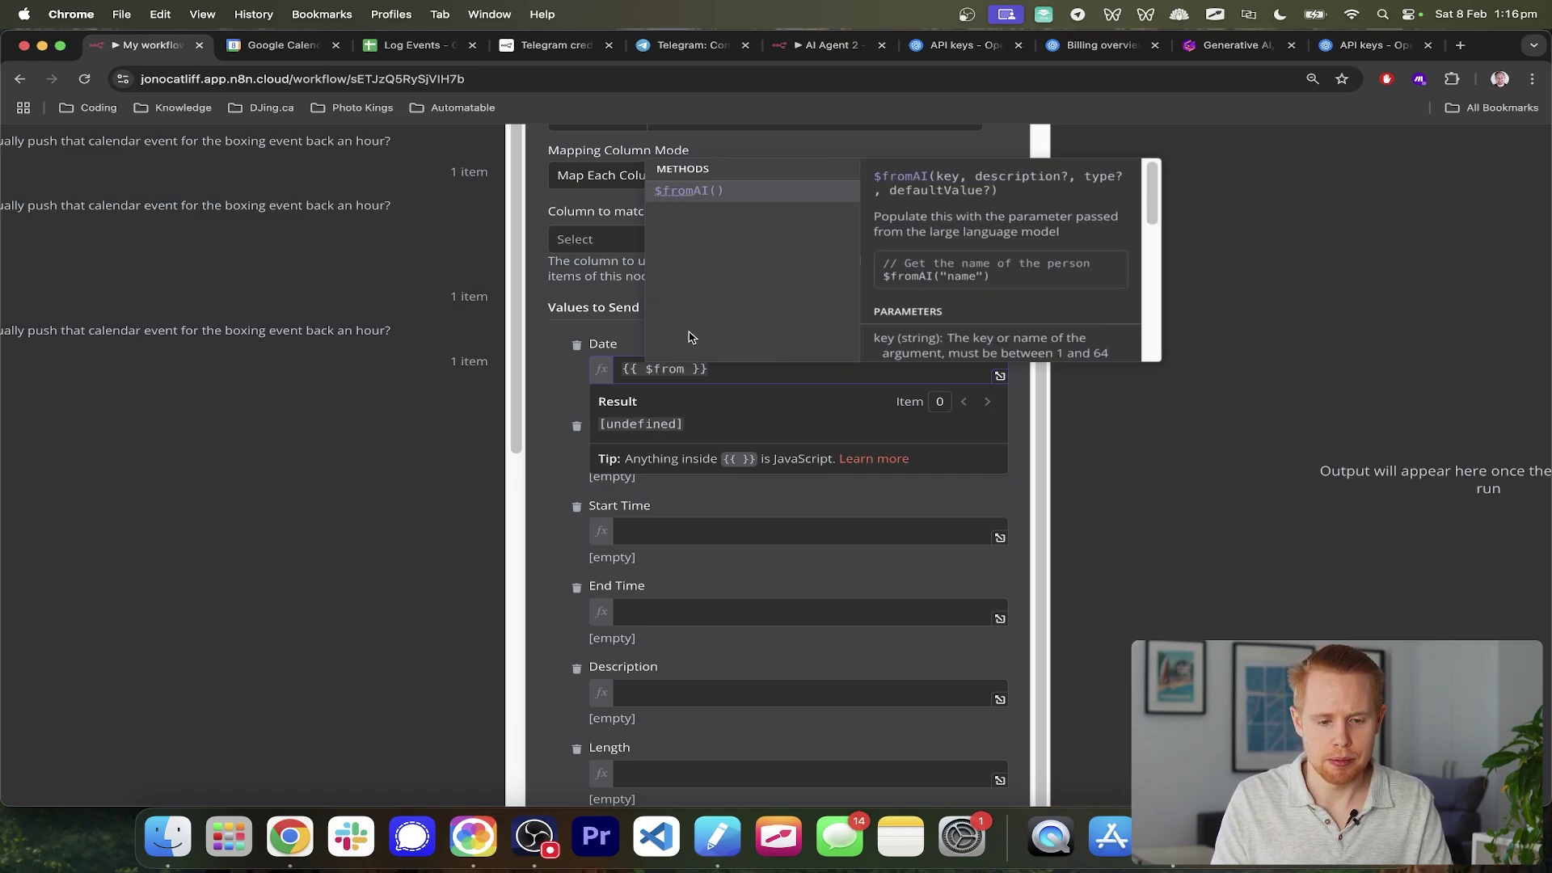
pyautogui.click(707, 197)
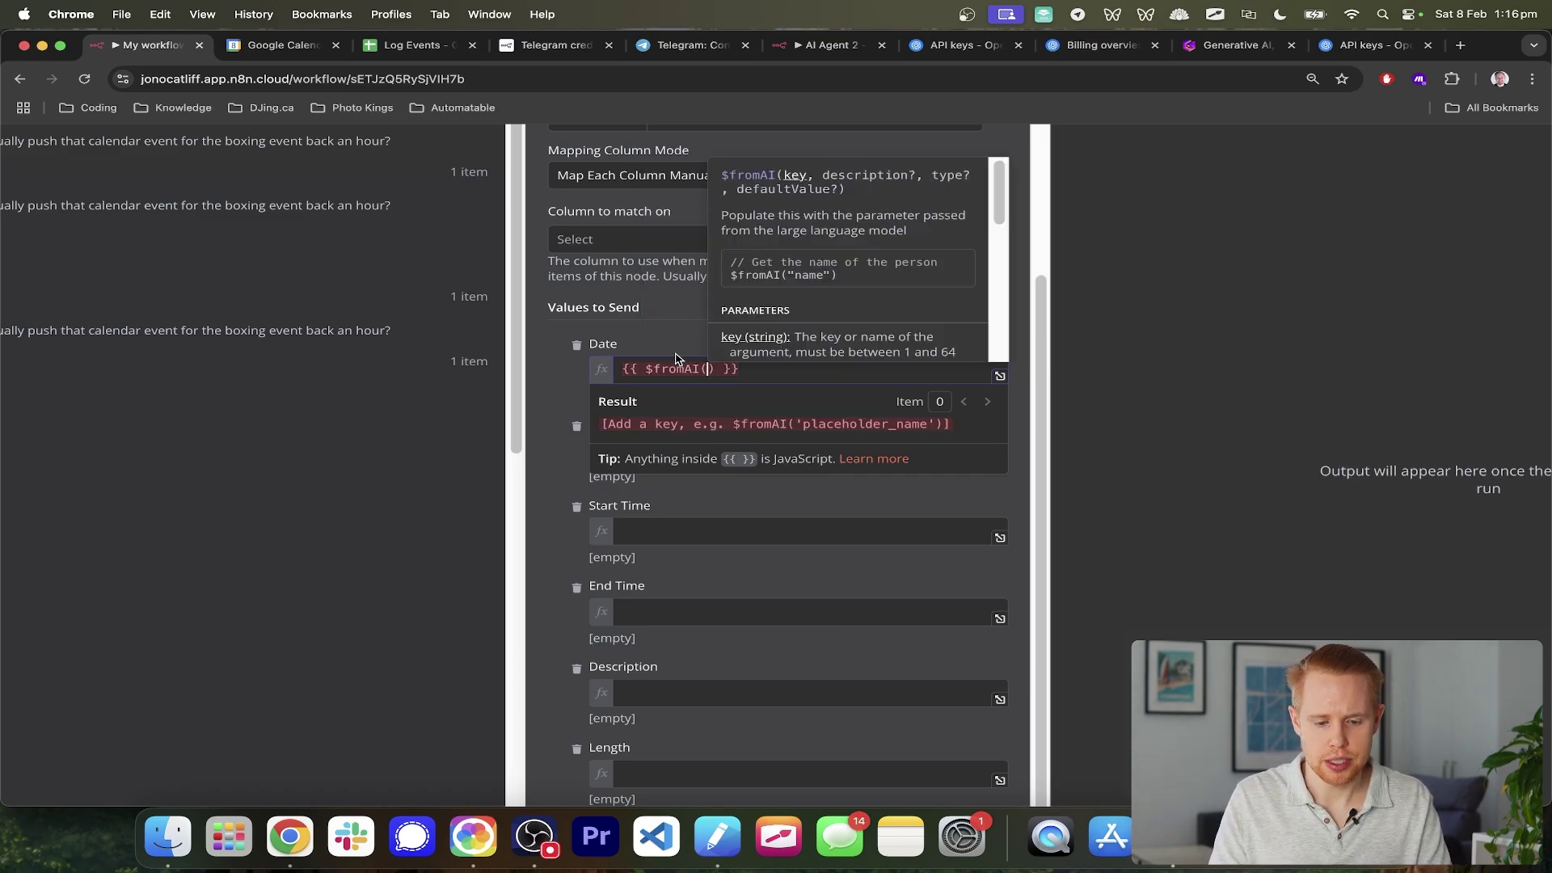
pyautogui.write('"')
pyautogui.scroll(5, 717, 359)
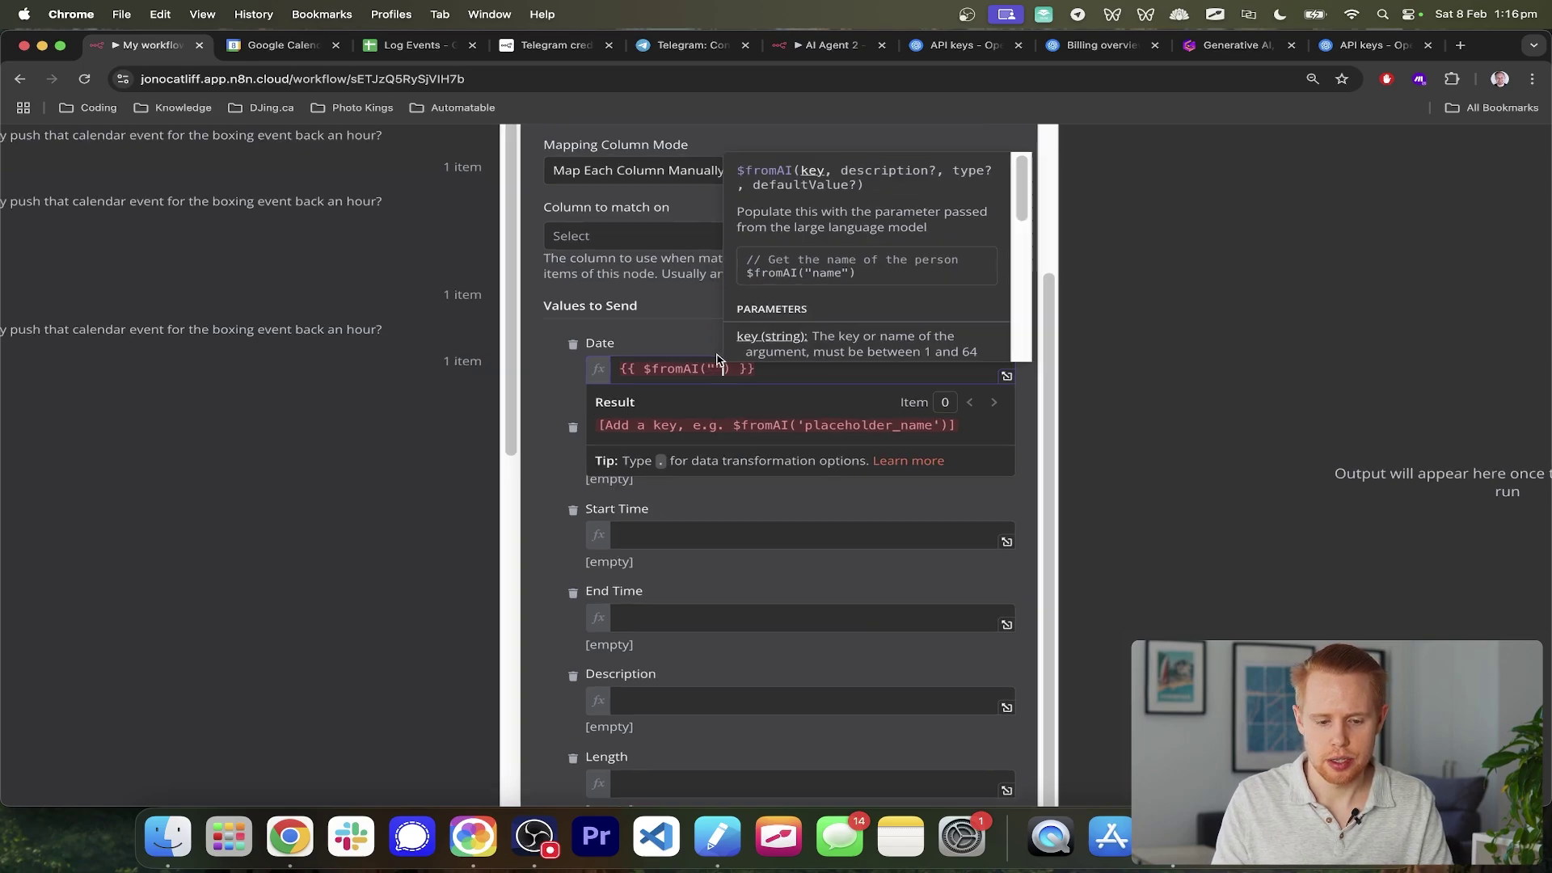
pyautogui.write('da')
pyautogui.press('BackSpace')
pyautogui.press('BackSpace')
pyautogui.press('Left')
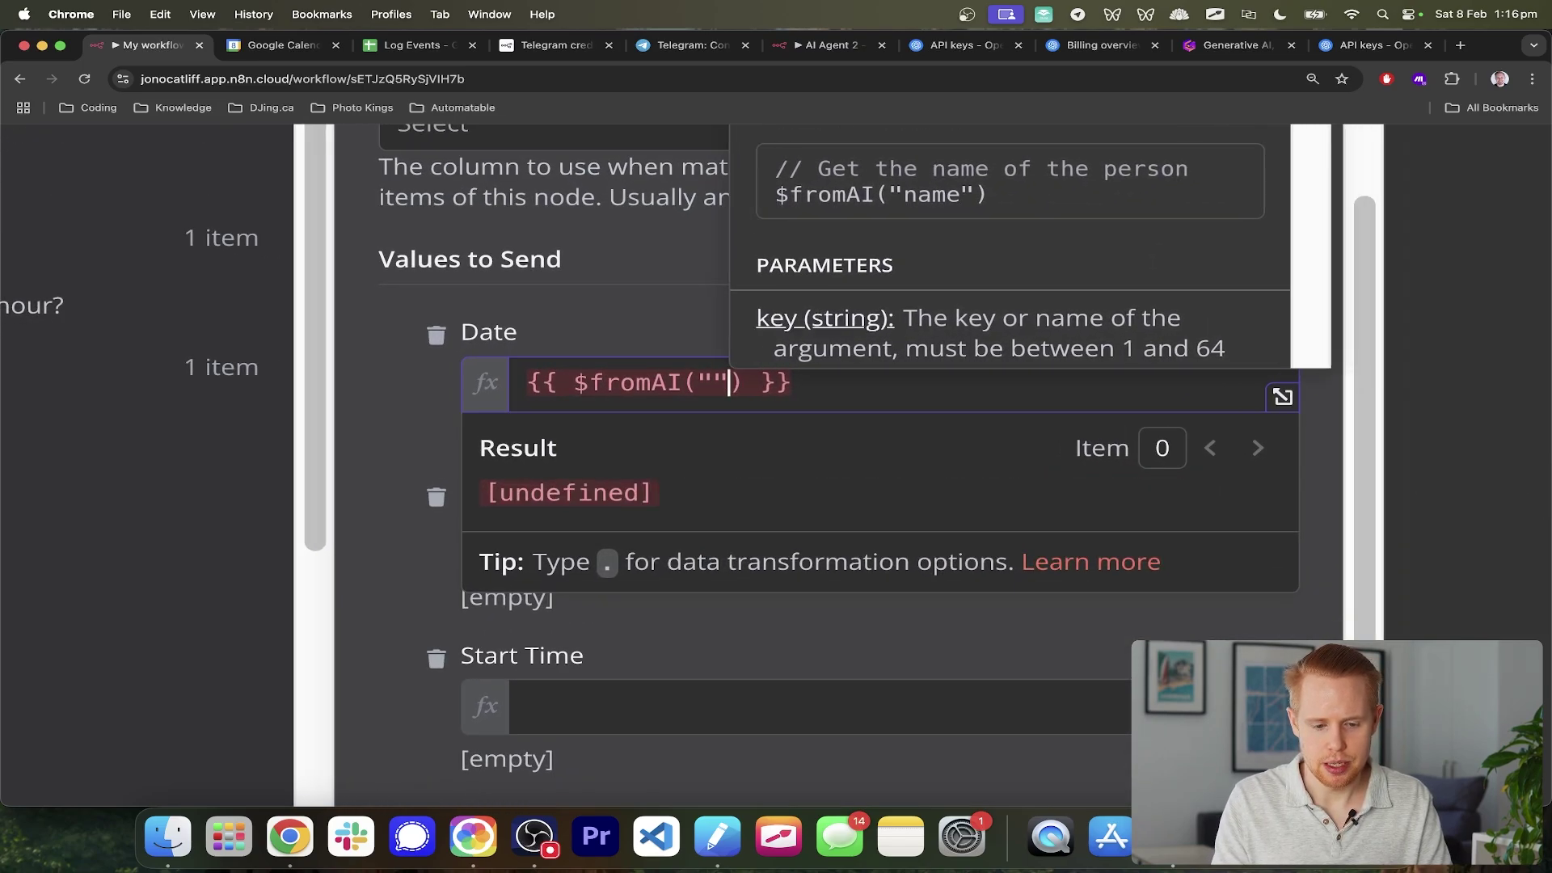
pyautogui.write('date')
pyautogui.write('", "this ')
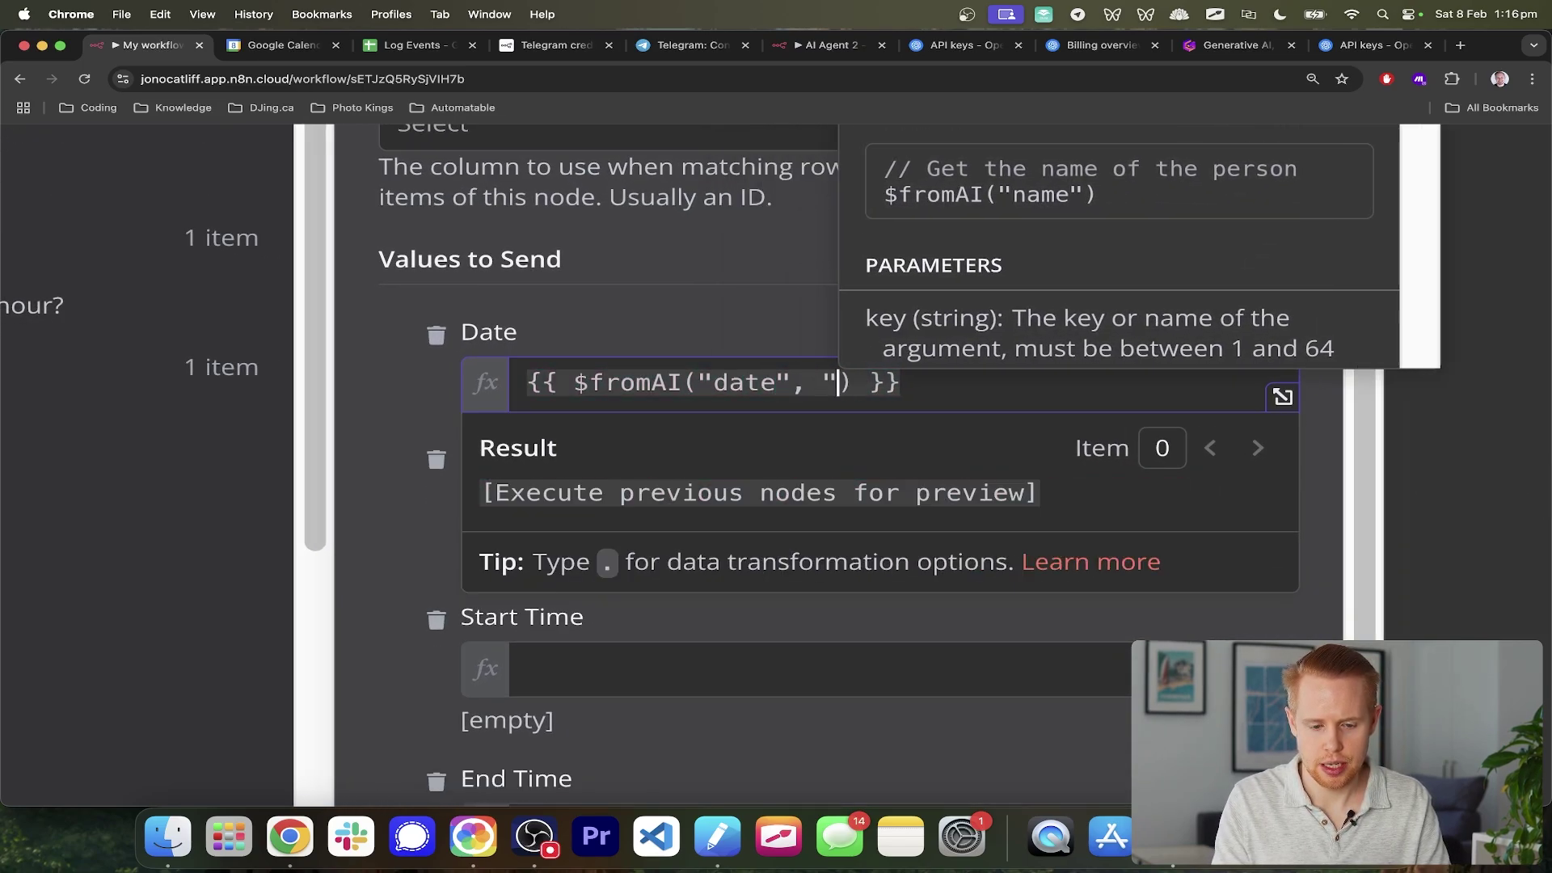
pyautogui.write('is the date of the calen')
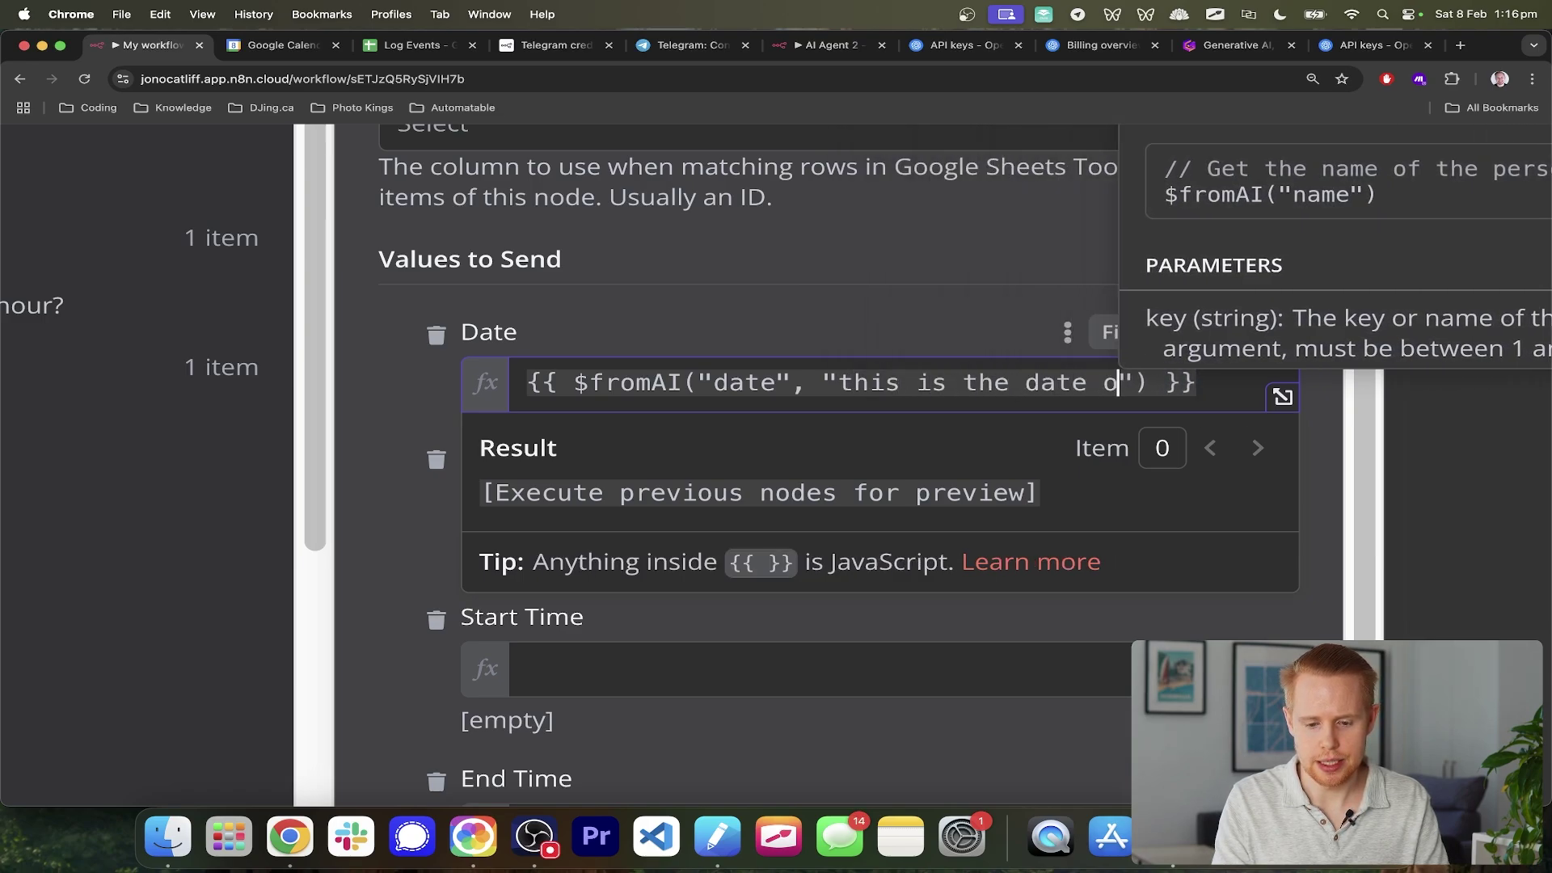
pyautogui.write('dar event')
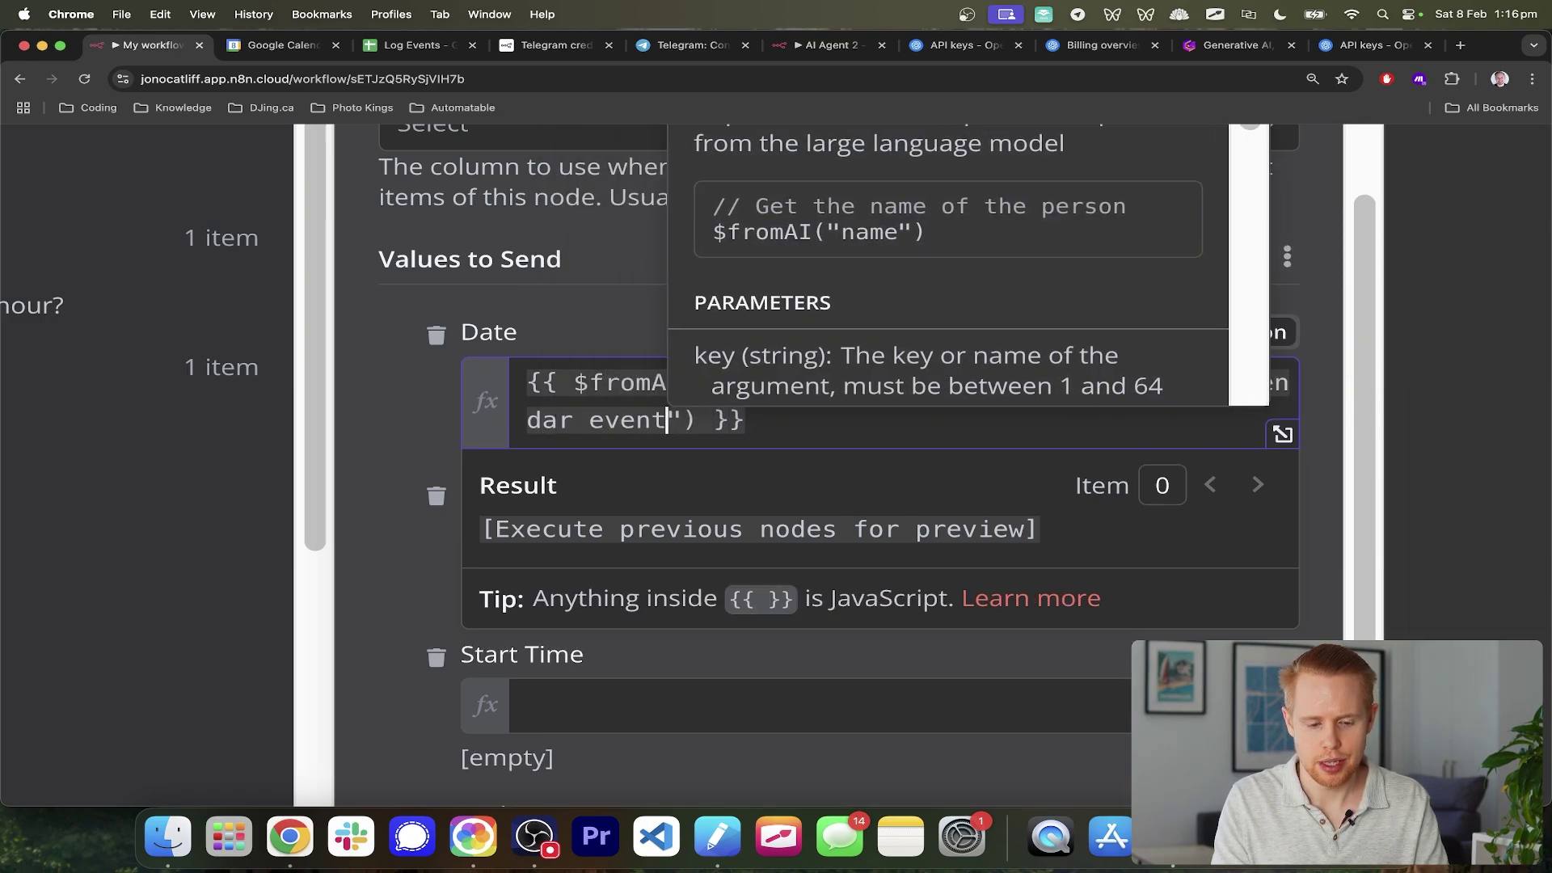
pyautogui.press('super+a')
pyautogui.press('super+c')
pyautogui.scroll(-10, 687, 254)
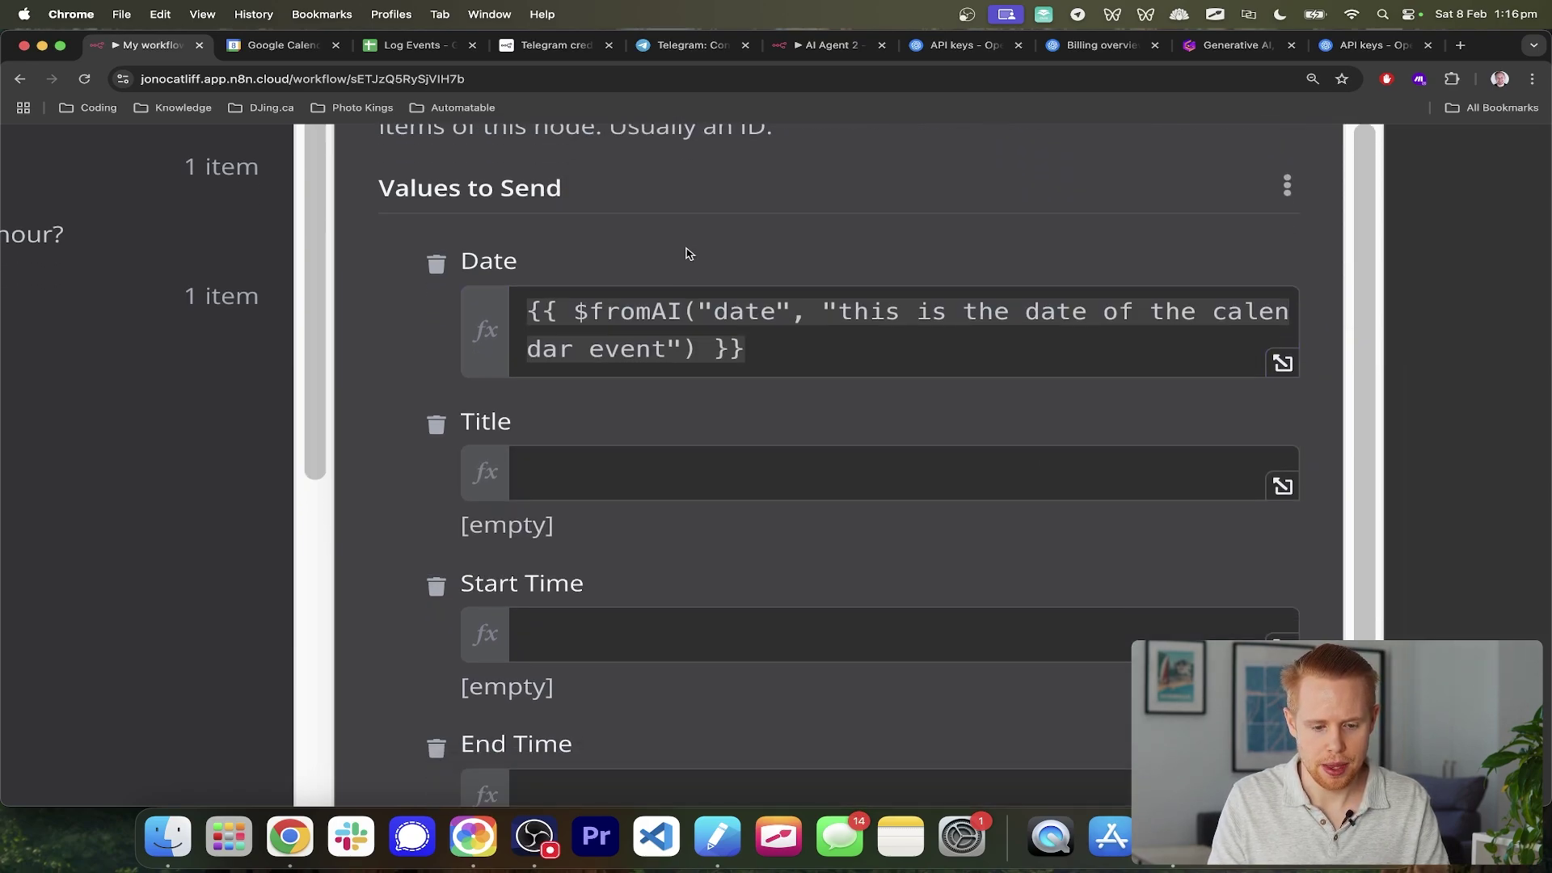
# - Paste the $fromAI expression into ID, using key ID and 'id' in its description
pyautogui.click(588, 591)
pyautogui.press('super+v')
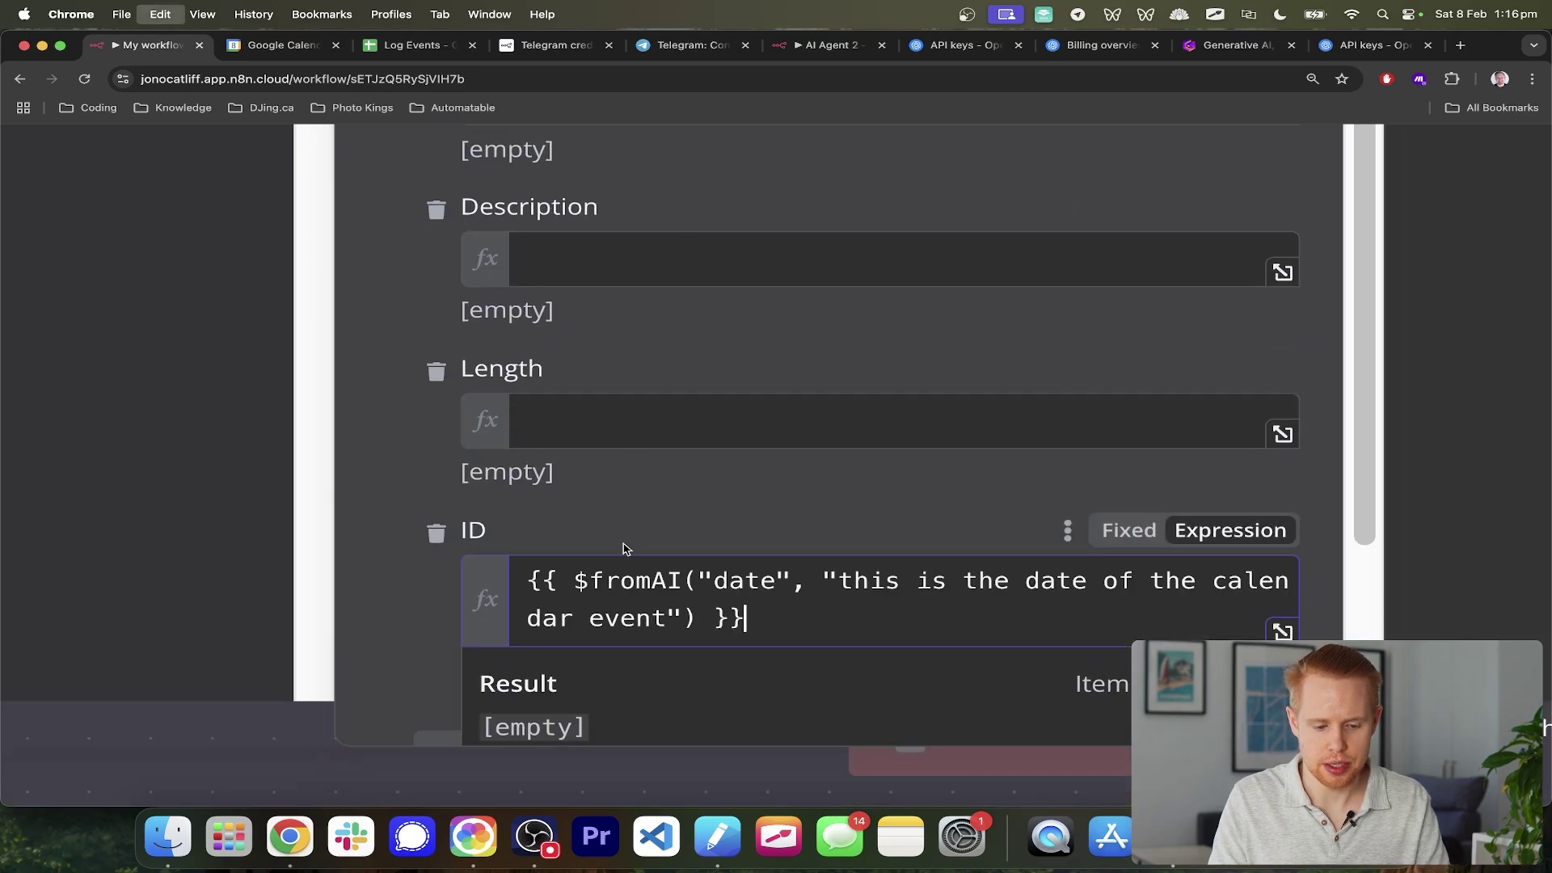
pyautogui.doubleClick(731, 580)
pyautogui.write('id')
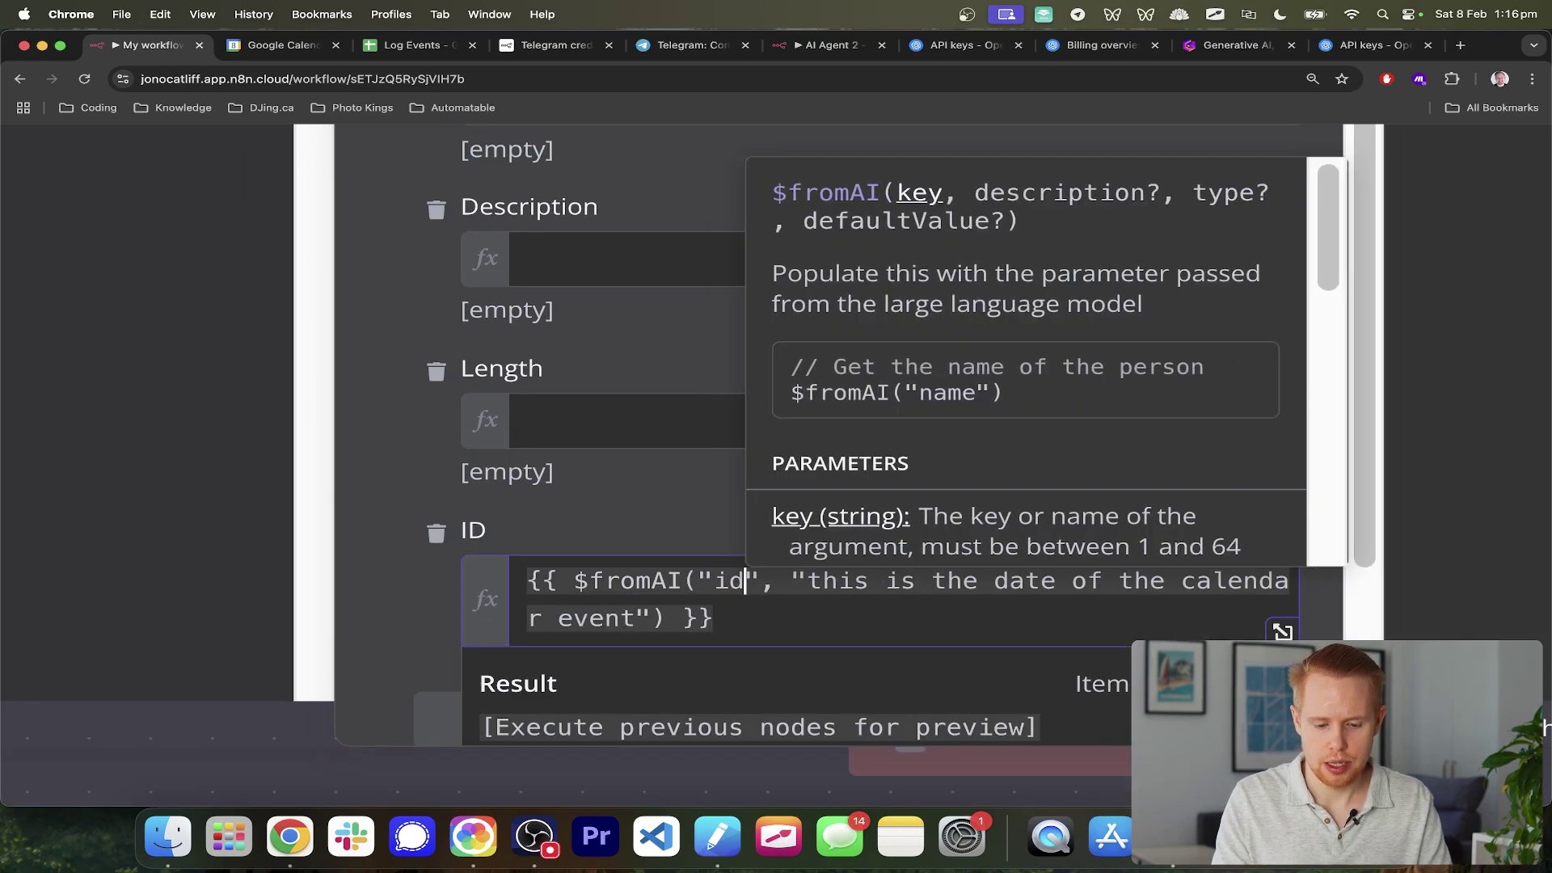
pyautogui.press('BackSpace')
pyautogui.press('BackSpace')
pyautogui.write('ID')
pyautogui.doubleClick(1007, 582)
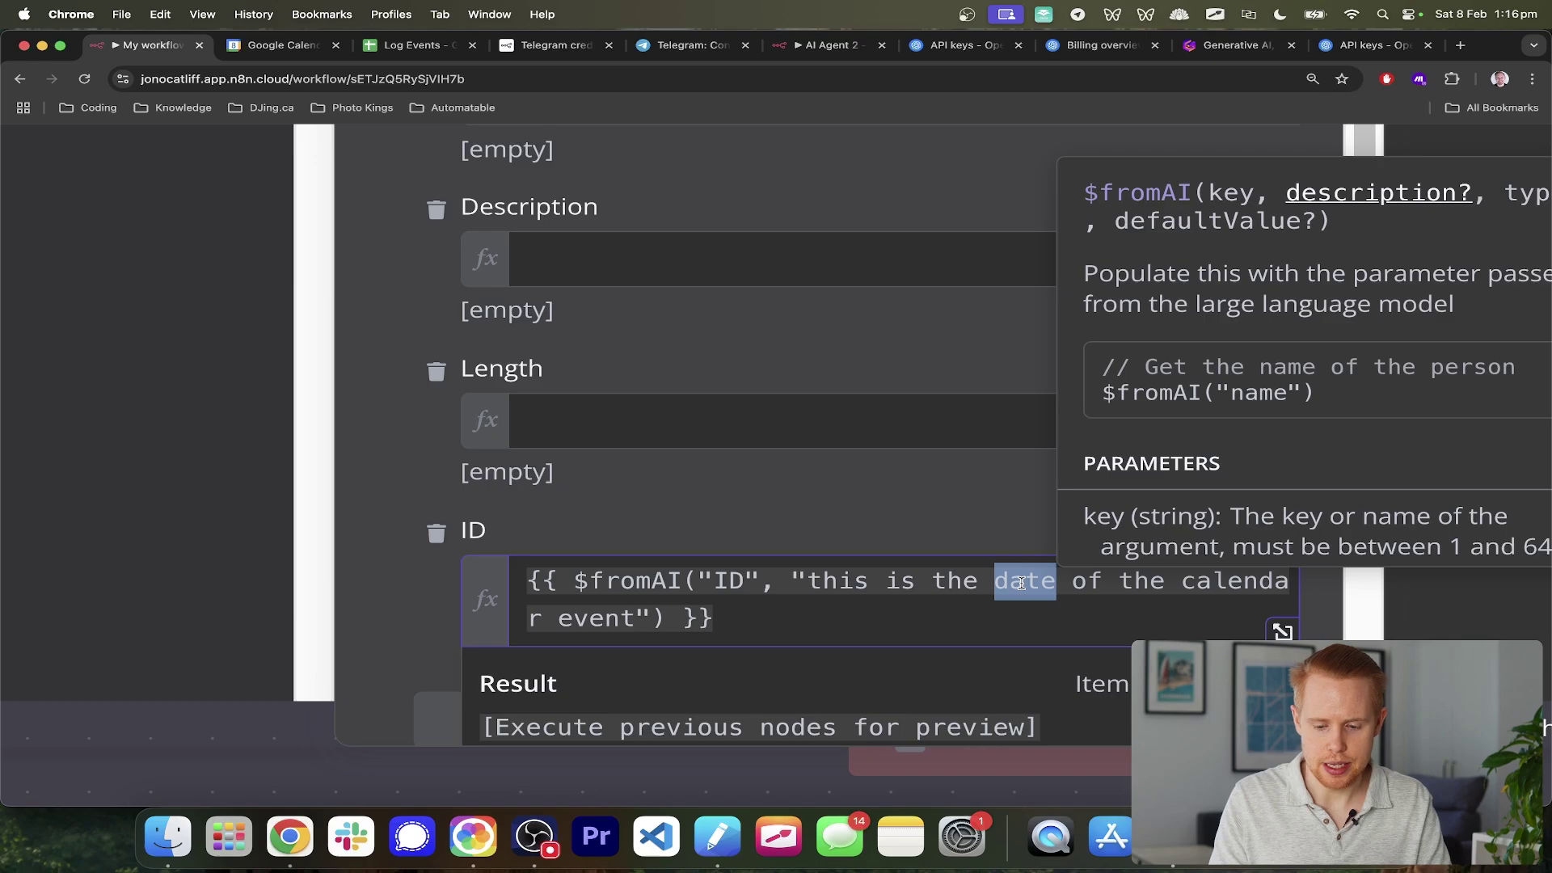
pyautogui.write('id')
# - Give Length a $fromAI expression with key length, described as 'length in hours'
pyautogui.click(695, 425)
pyautogui.press('super+v')
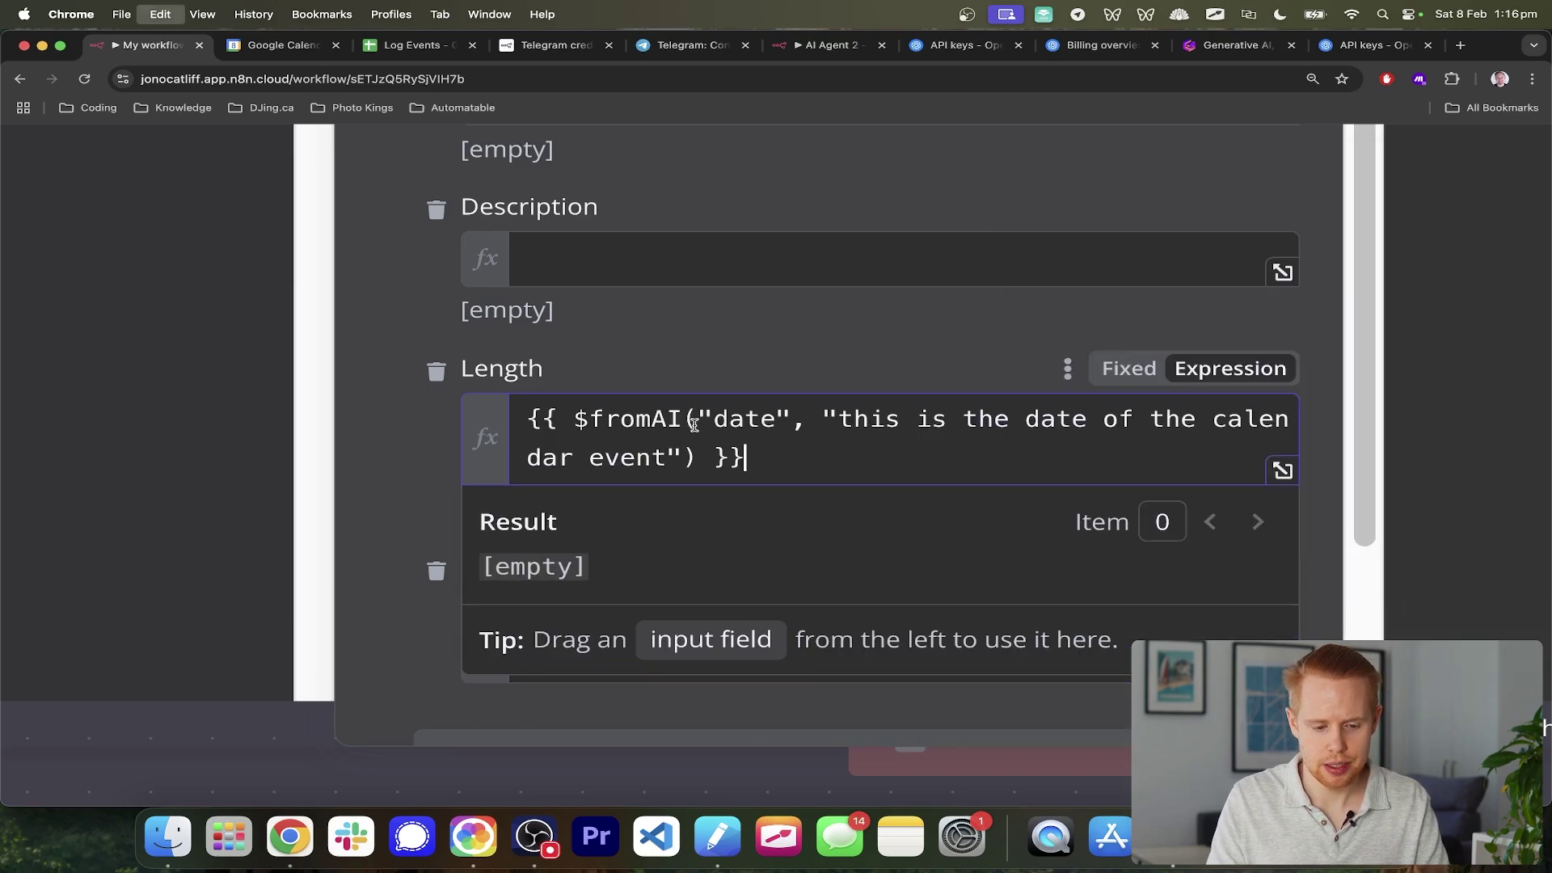
pyautogui.doubleClick(727, 418)
pyautogui.write('length')
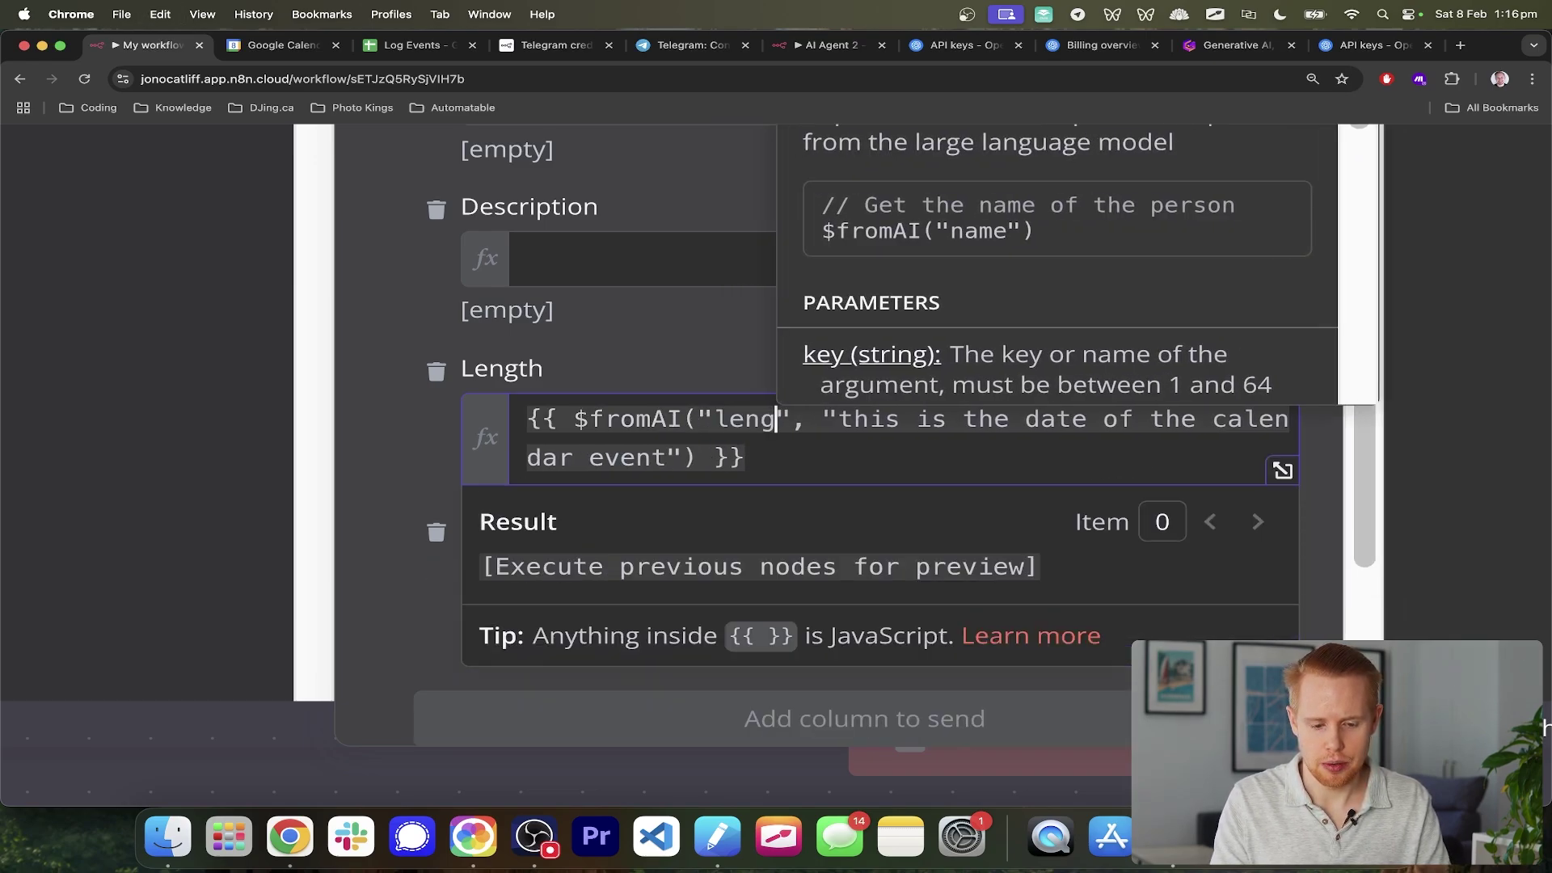
pyautogui.click(1067, 430)
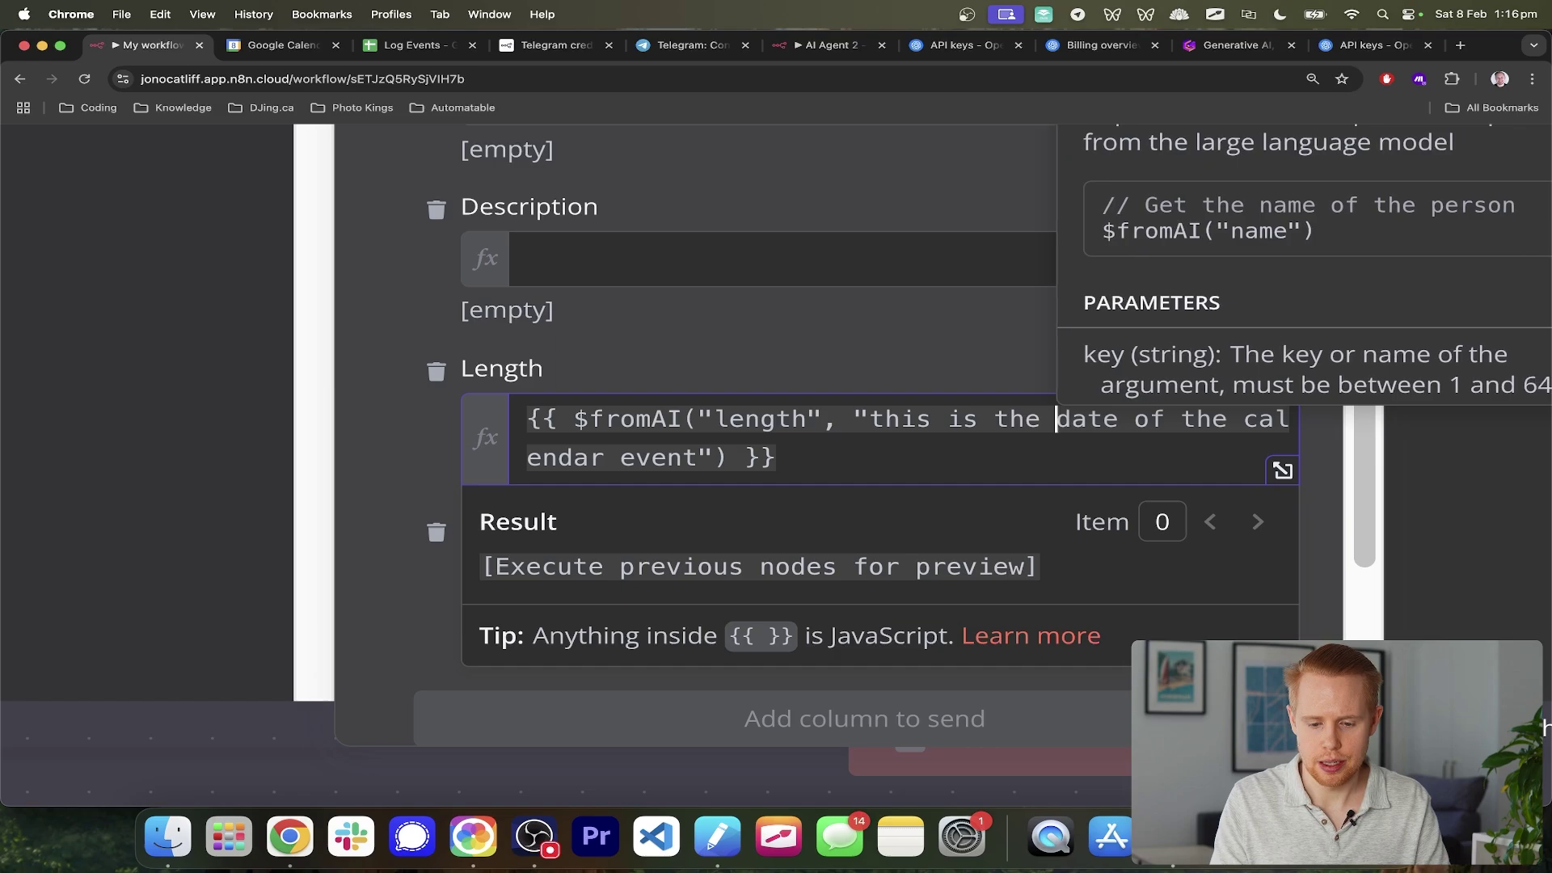
pyautogui.doubleClick(1068, 428)
pyautogui.write('length in hours')
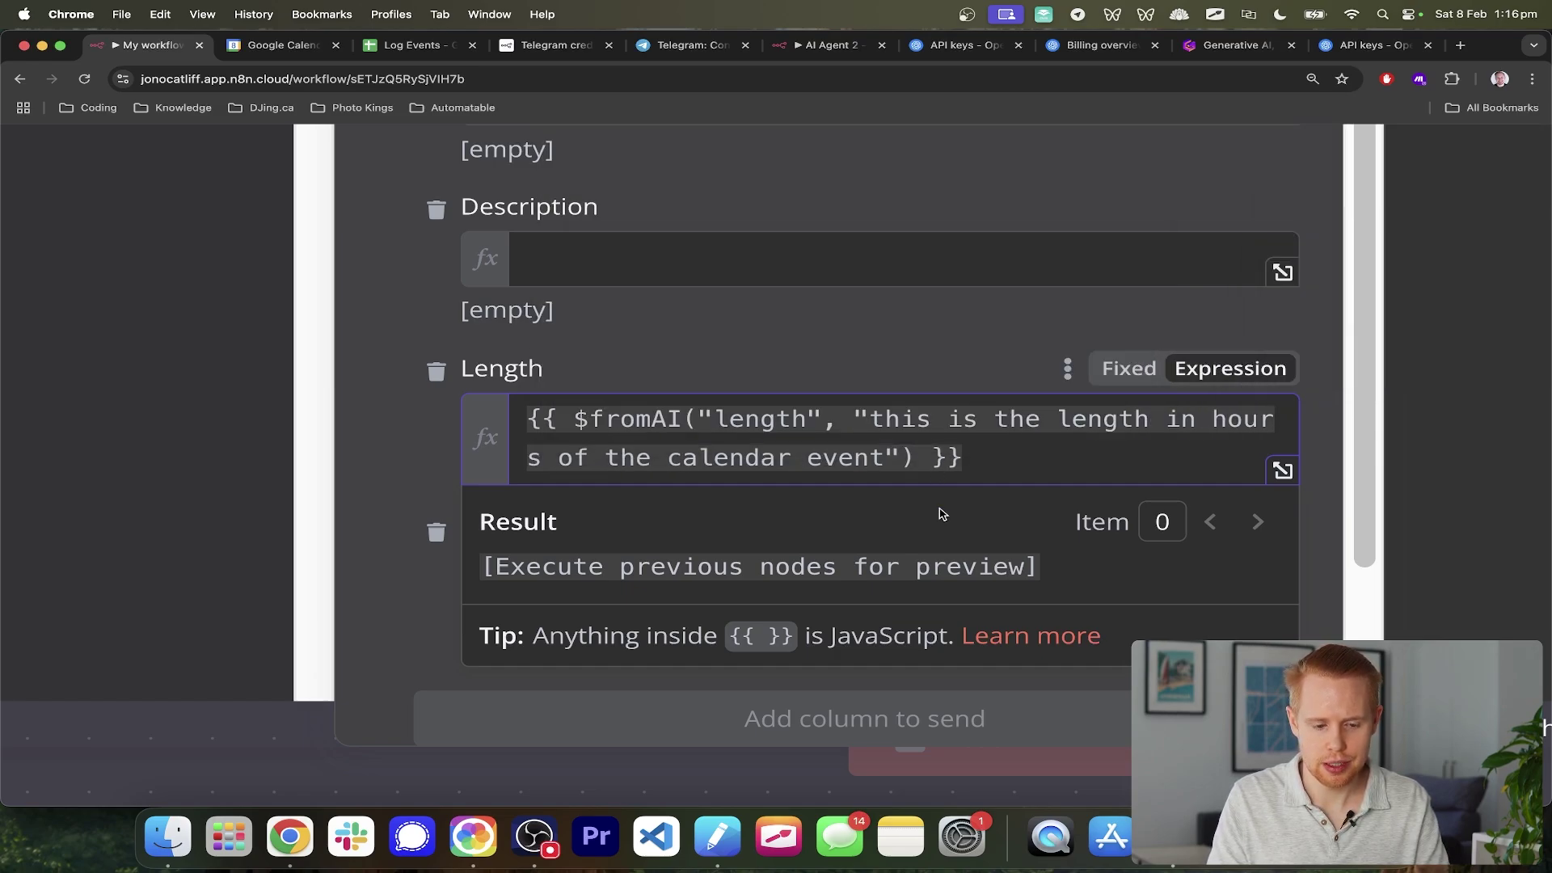
# - Give Description a $fromAI expression with key and explanation 'description'
pyautogui.click(731, 267)
pyautogui.press('super+v')
pyautogui.scroll(2, 734, 273)
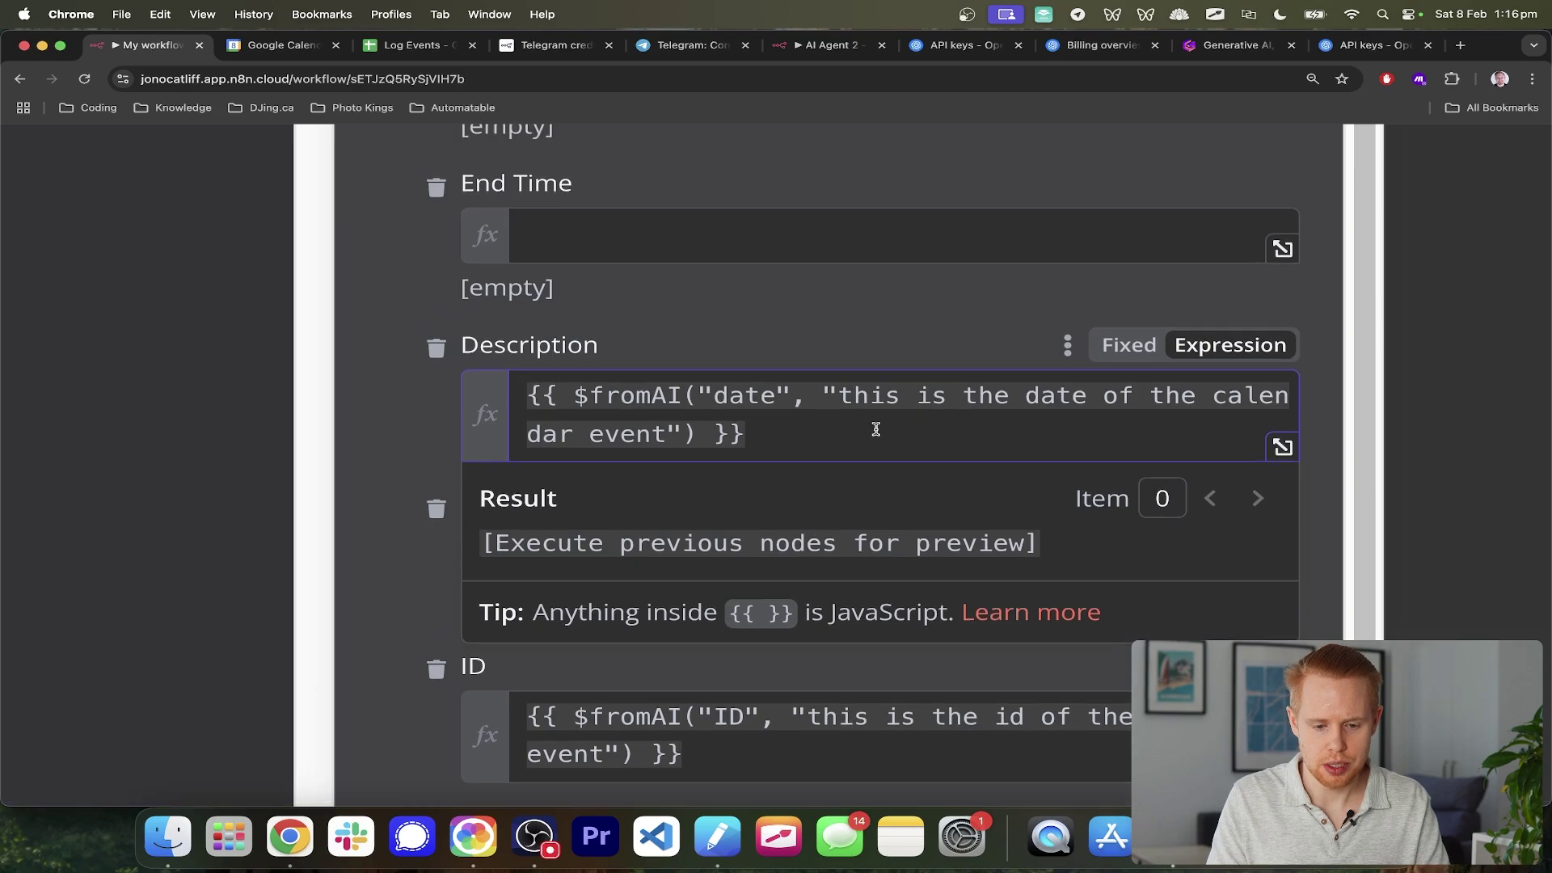
pyautogui.doubleClick(748, 396)
pyautogui.write('description')
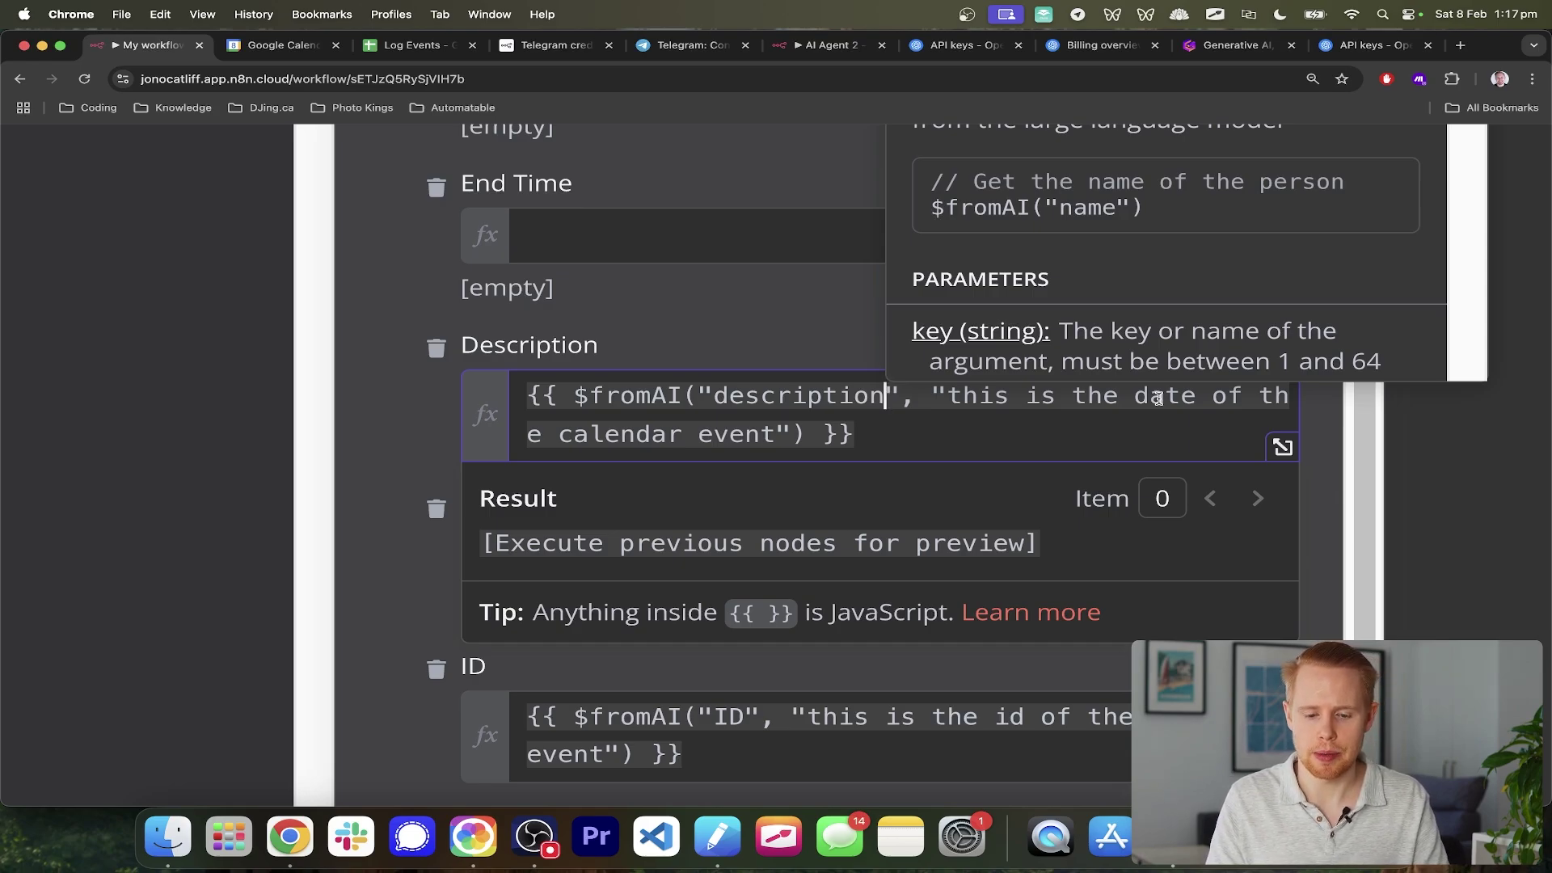
pyautogui.doubleClick(1159, 396)
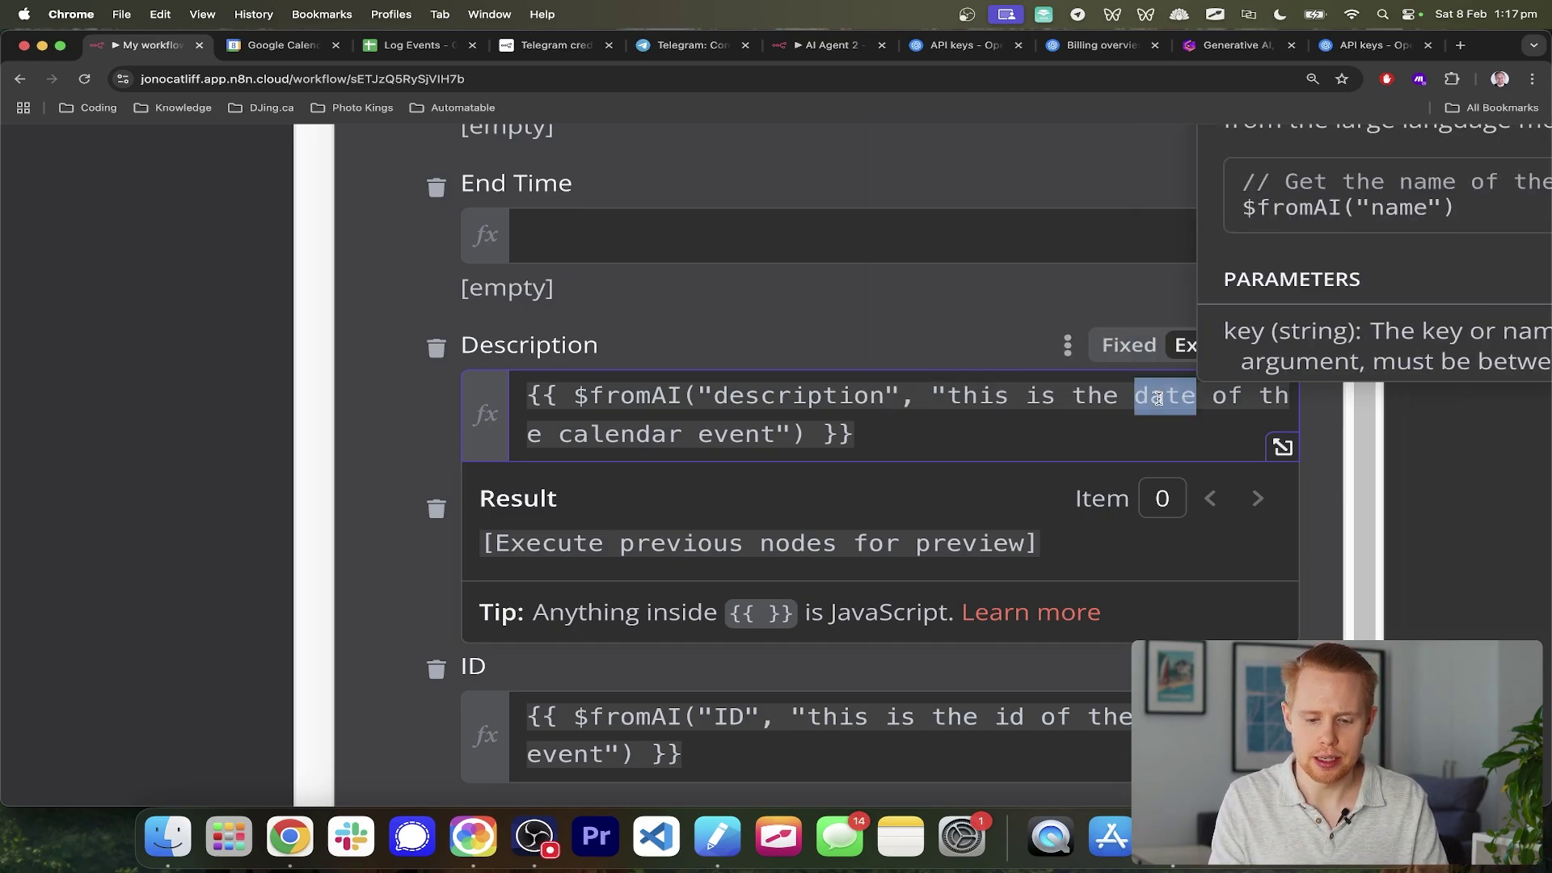
pyautogui.write('description')
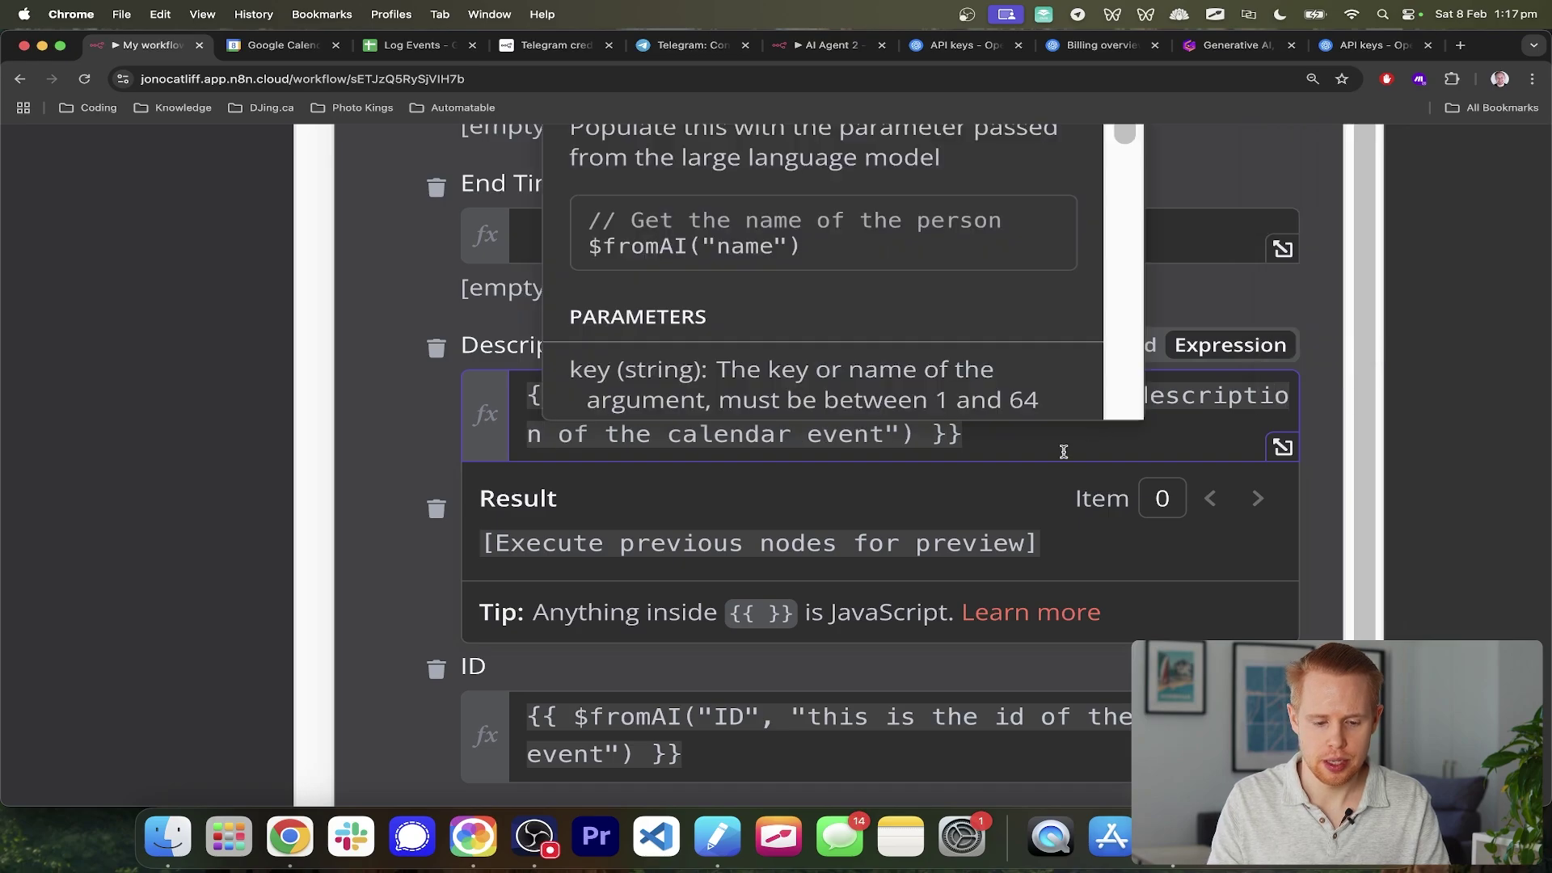
# - Give End Time a $fromAI expression with key endTime, explained as 'end time'
pyautogui.scroll(3, 1029, 454)
pyautogui.click(790, 419)
pyautogui.press('super+v')
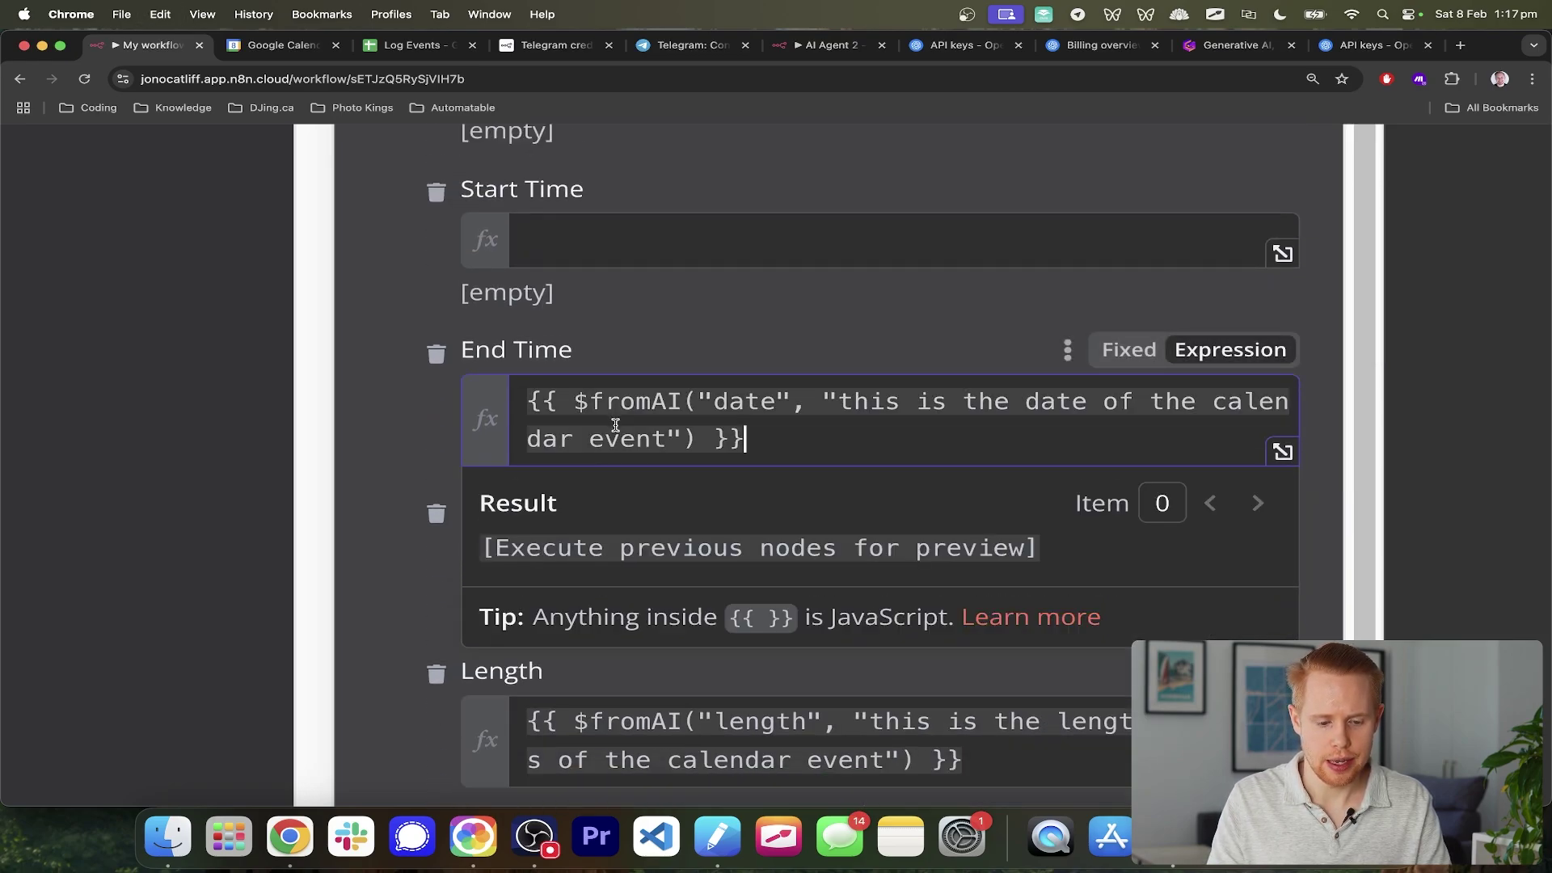
pyautogui.doubleClick(745, 401)
pyautogui.write('endTim')
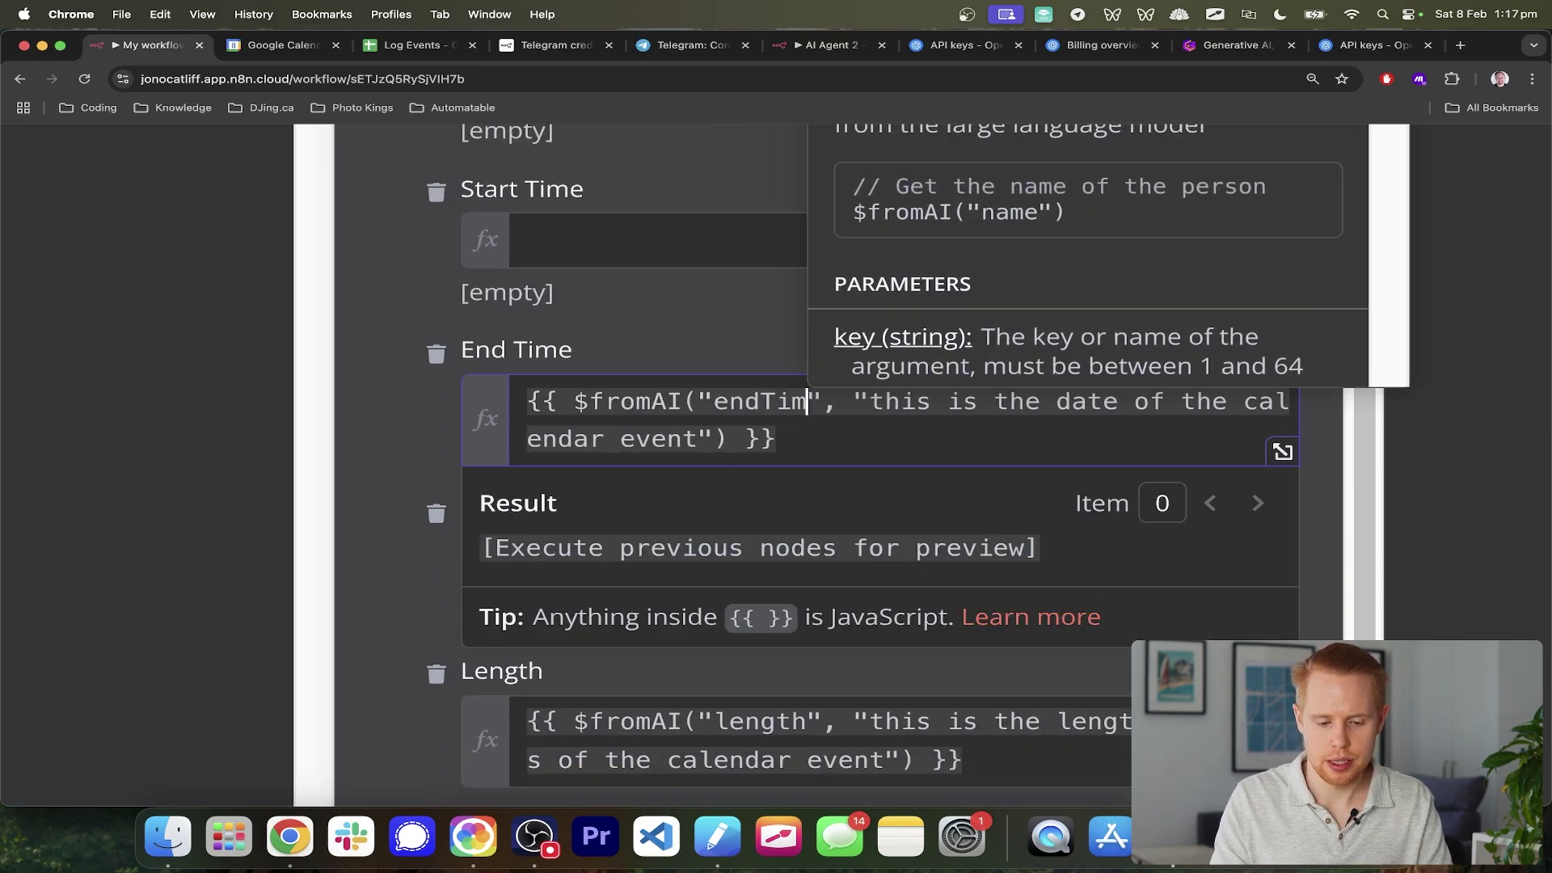
pyautogui.write('e')
pyautogui.doubleClick(1097, 401)
pyautogui.write('end ')
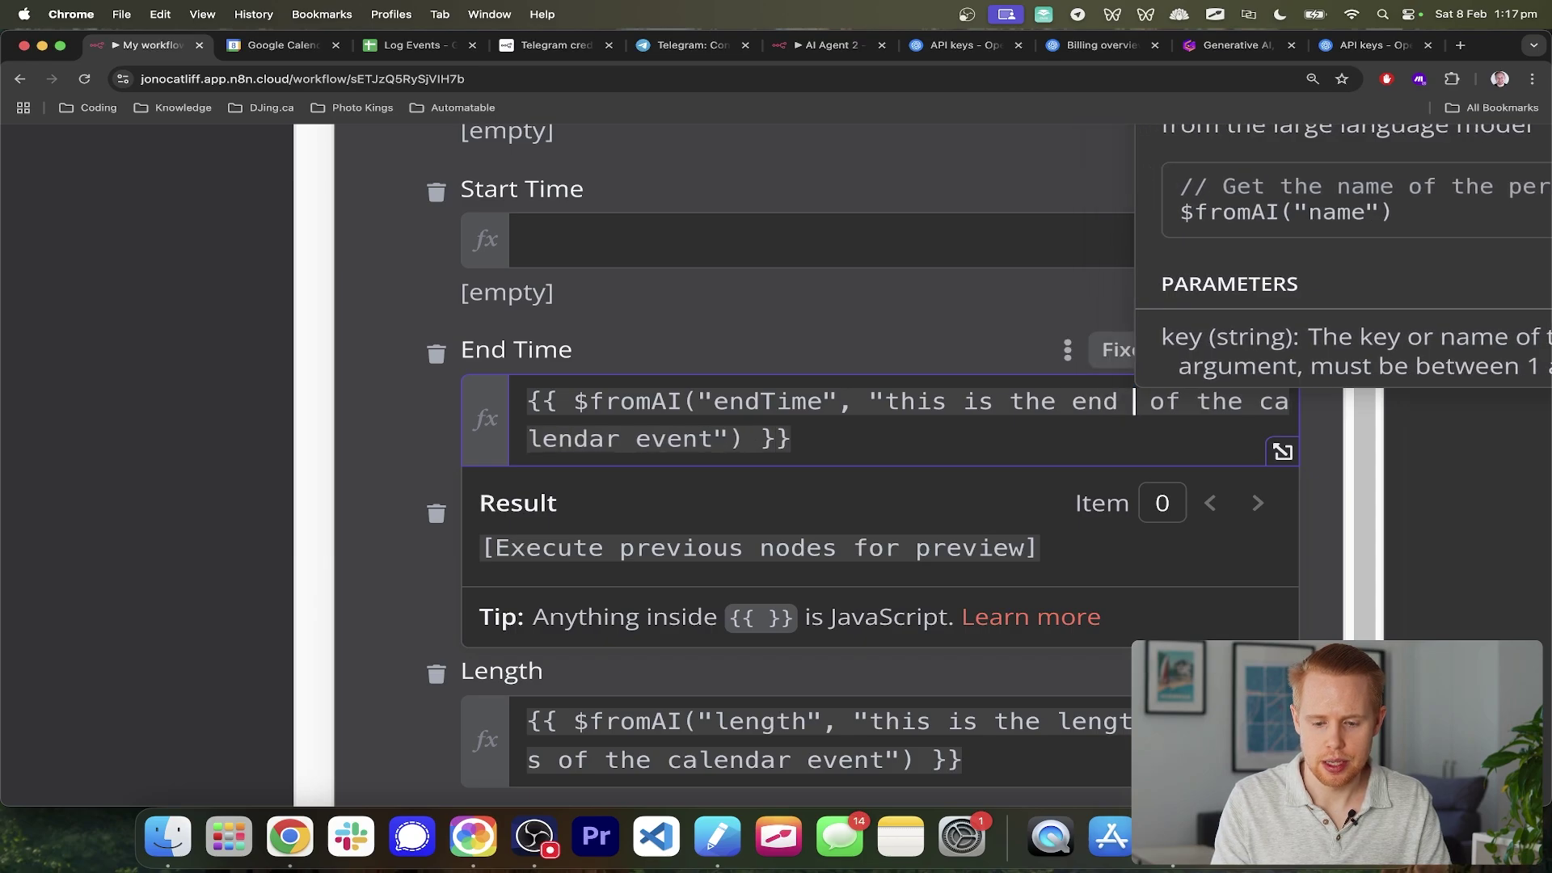
pyautogui.write('time')
# - Give Start Time a $fromAI expression with key startTime and explanation startTime
pyautogui.click(832, 241)
pyautogui.press('super+v')
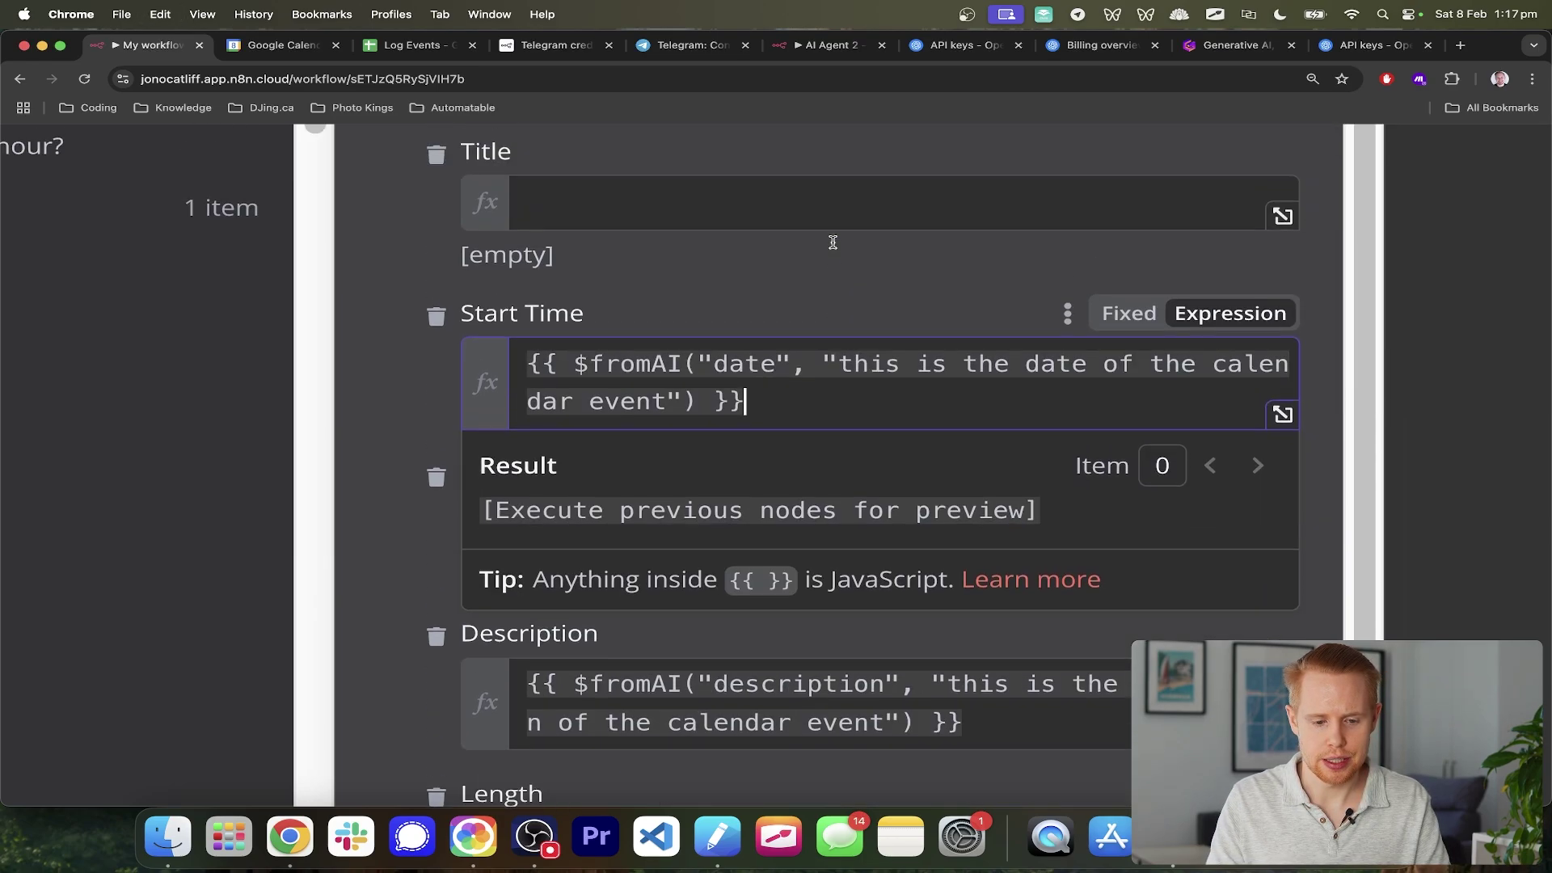
pyautogui.doubleClick(743, 379)
pyautogui.write('startT')
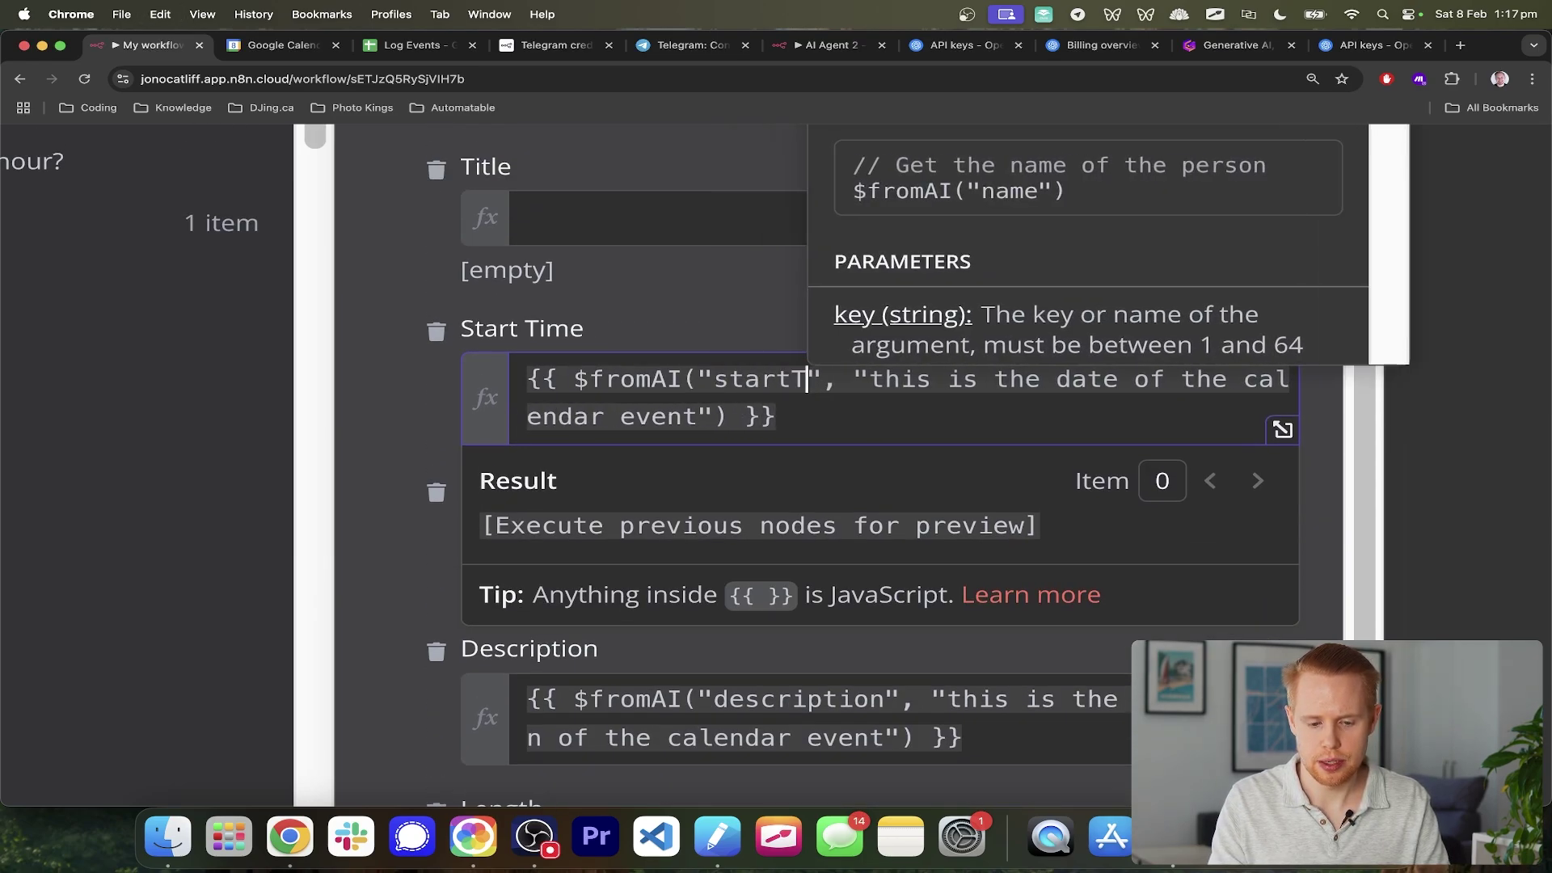
pyautogui.write('ime')
pyautogui.doubleClick(1087, 379)
pyautogui.write('start')
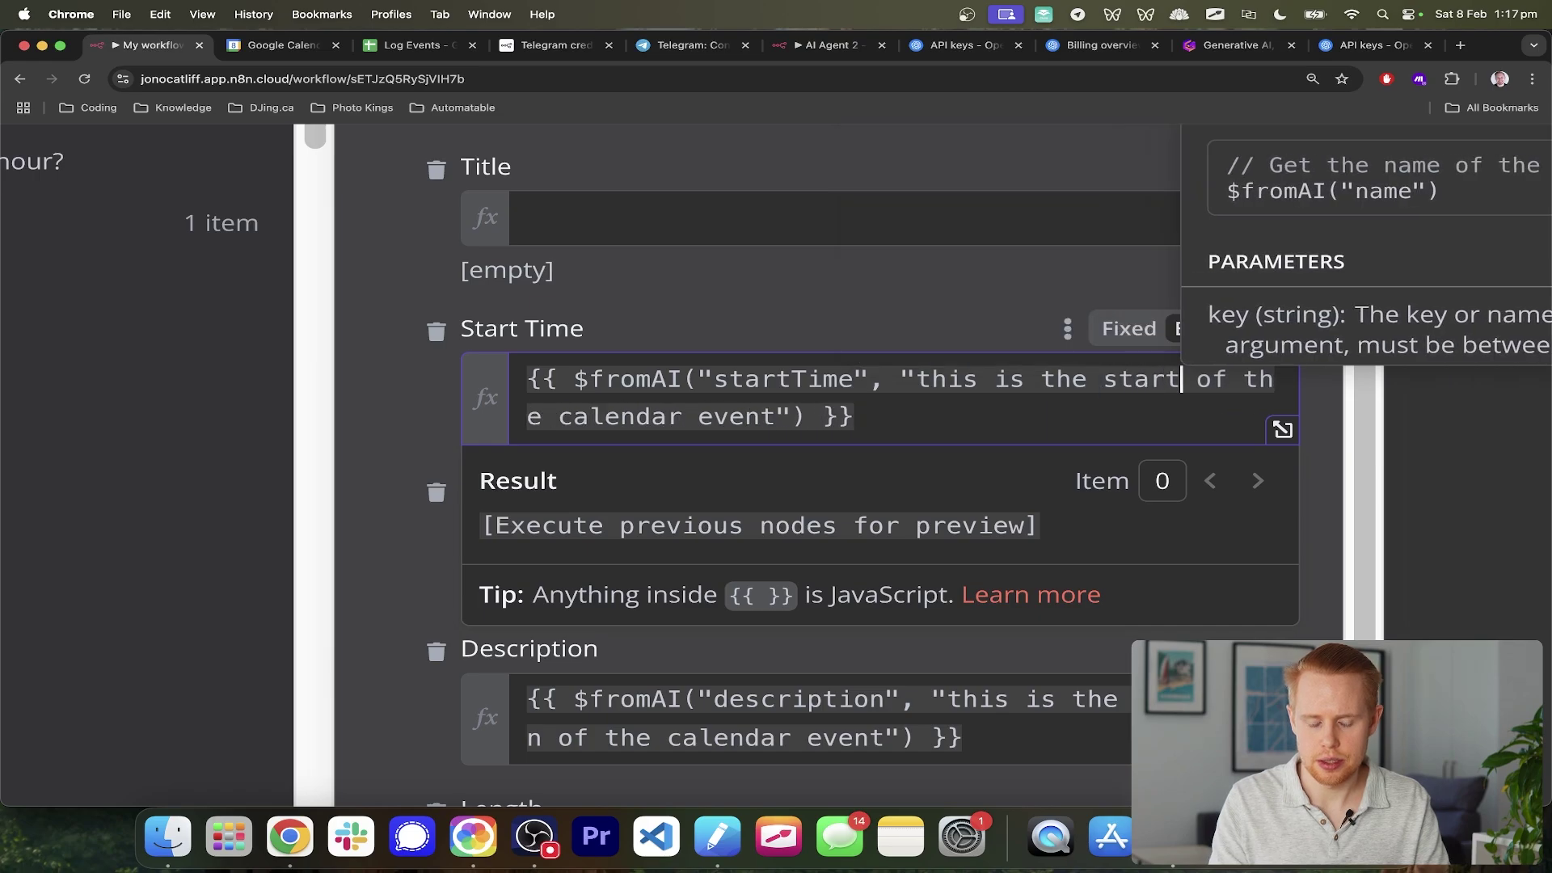
pyautogui.write('Time')
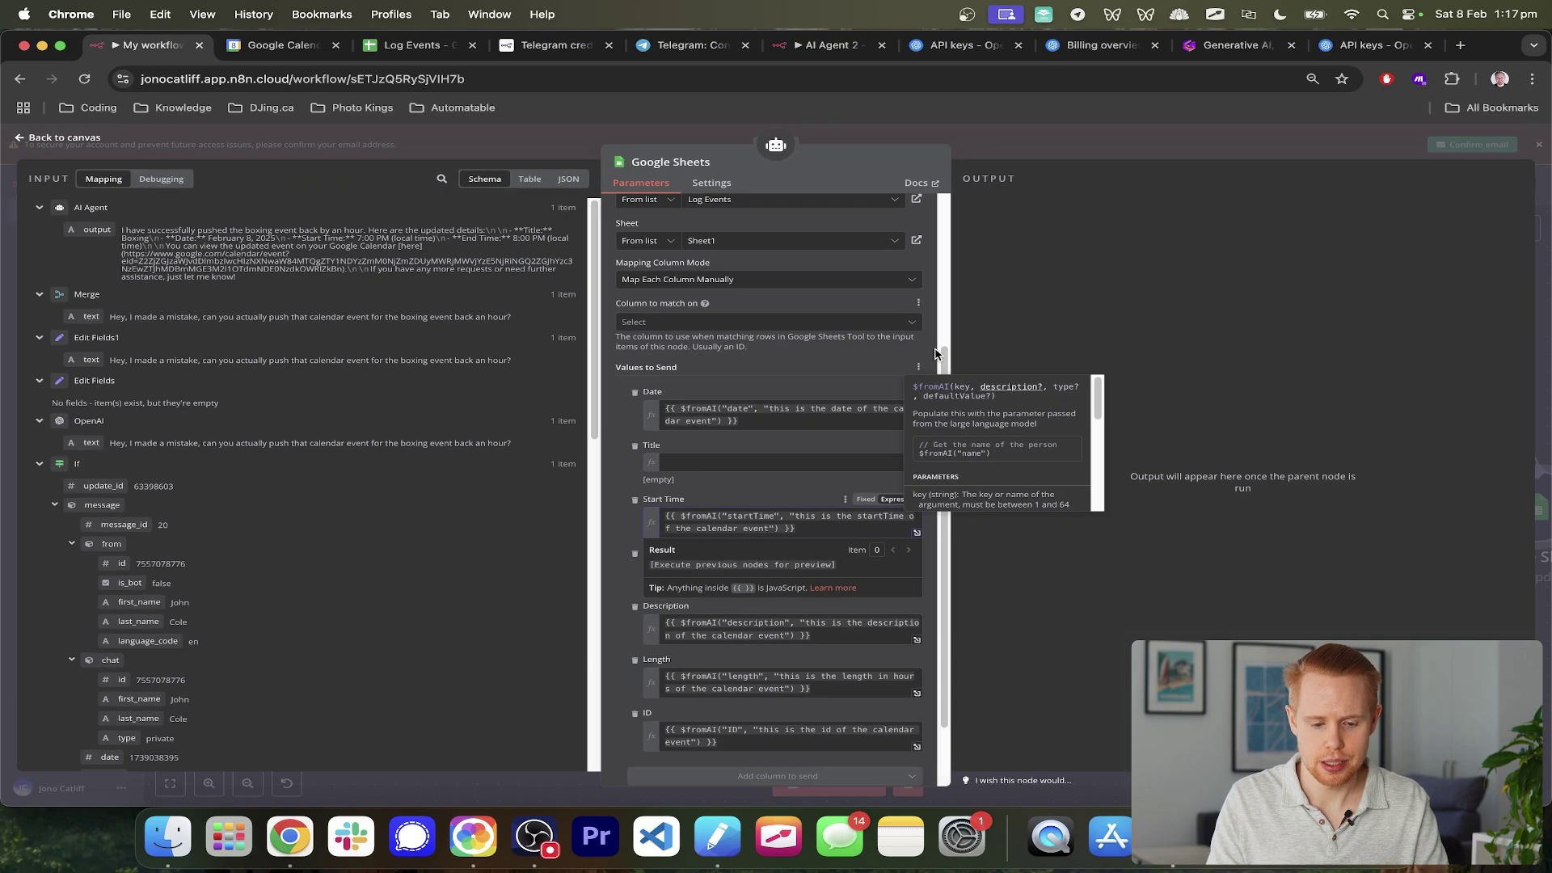
# - Give Title a $fromAI expression with key summar, explained as 'summary'
pyautogui.click(783, 462)
pyautogui.write('{{ $fromAI("date", "this is the date of the calendar event") }}')
pyautogui.doubleClick(738, 462)
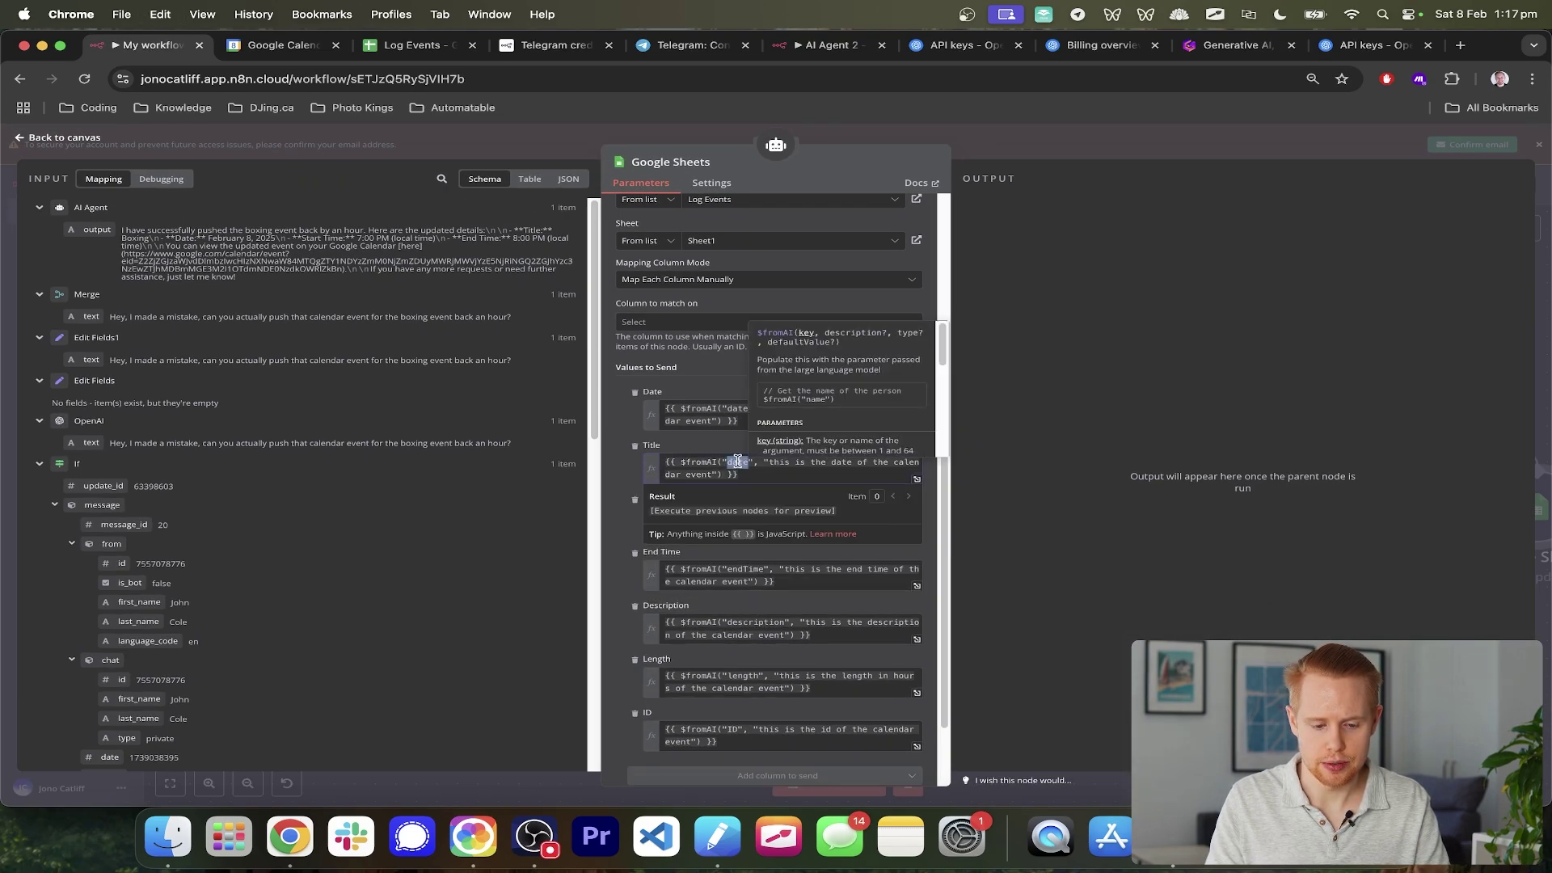
pyautogui.write('title')
pyautogui.press('BackSpace')
pyautogui.press('BackSpace')
pyautogui.press('BackSpace')
pyautogui.press('BackSpace')
pyautogui.press('BackSpace')
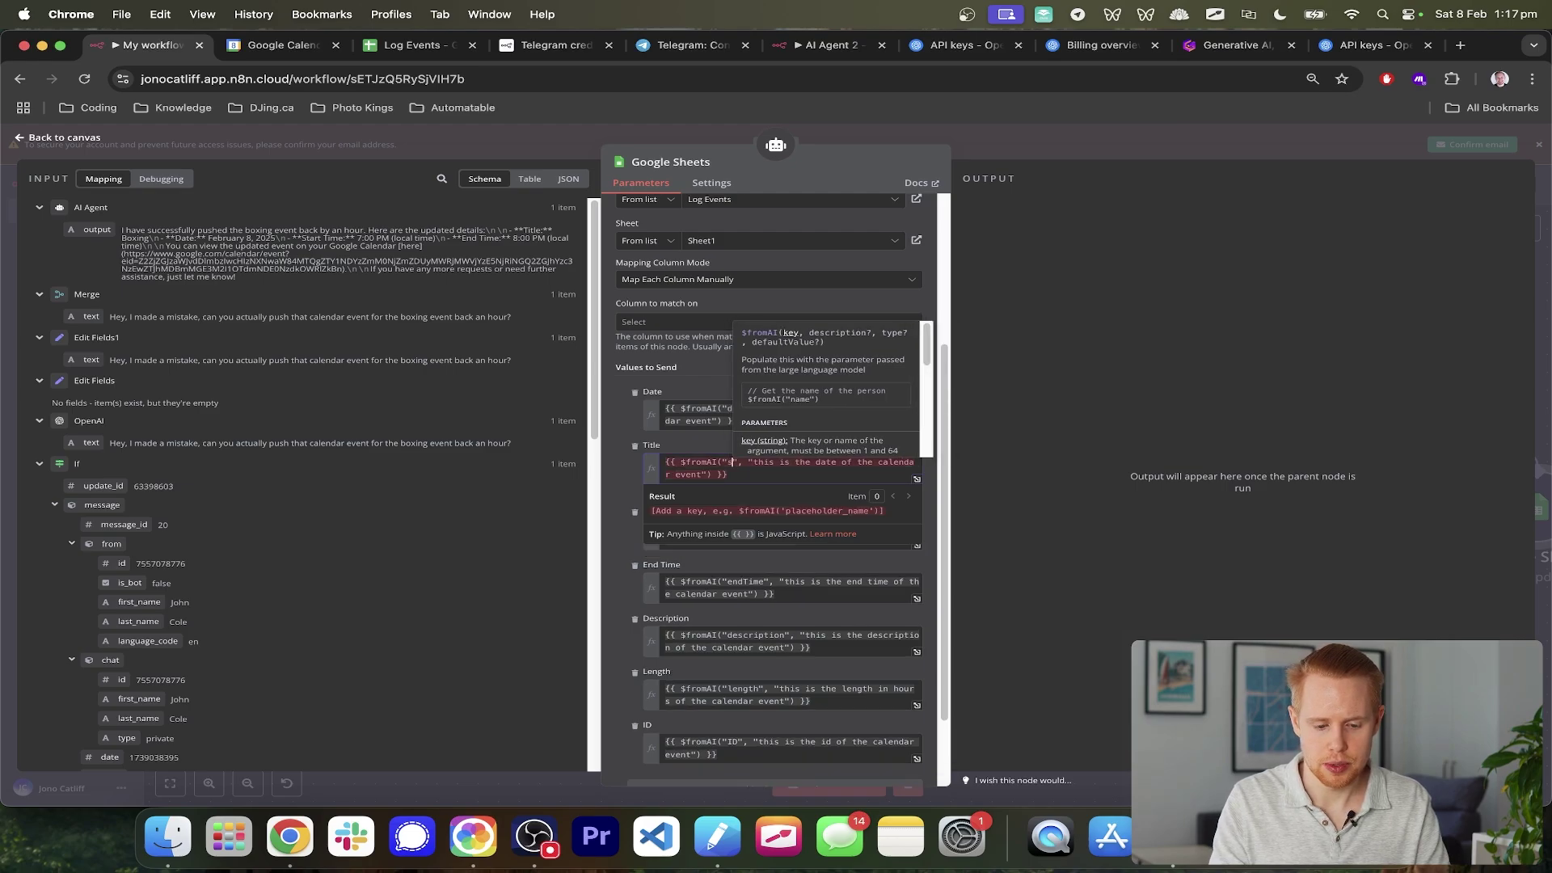
pyautogui.write('summar')
pyautogui.doubleClick(828, 461)
pyautogui.write('summary')
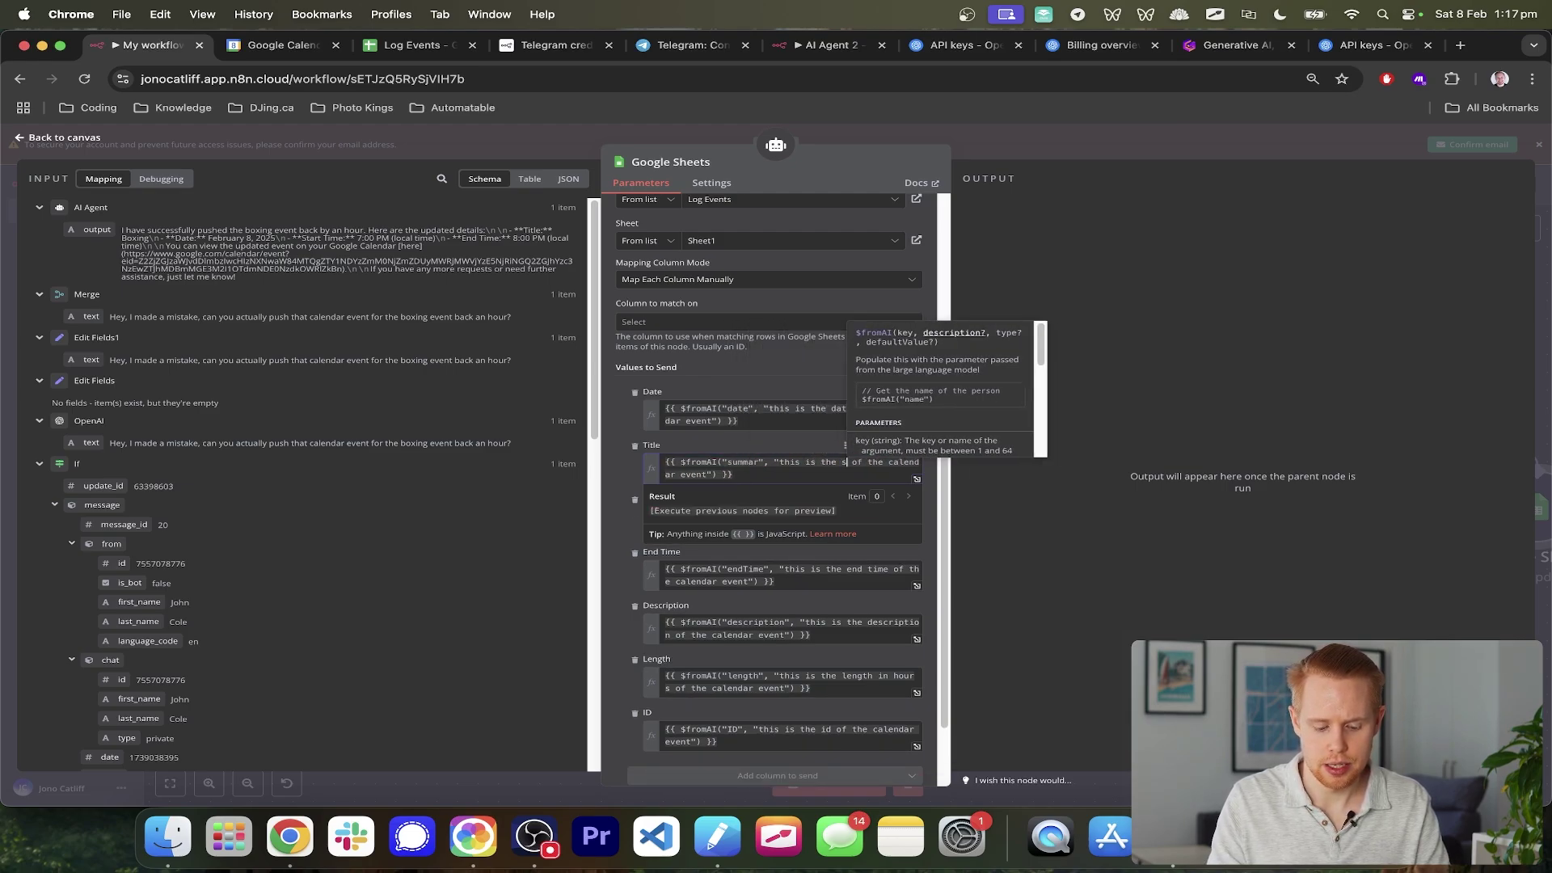
pyautogui.click(744, 441)
# - Scroll back up and highlight the Column to match on setting
pyautogui.scroll(3, 770, 478)
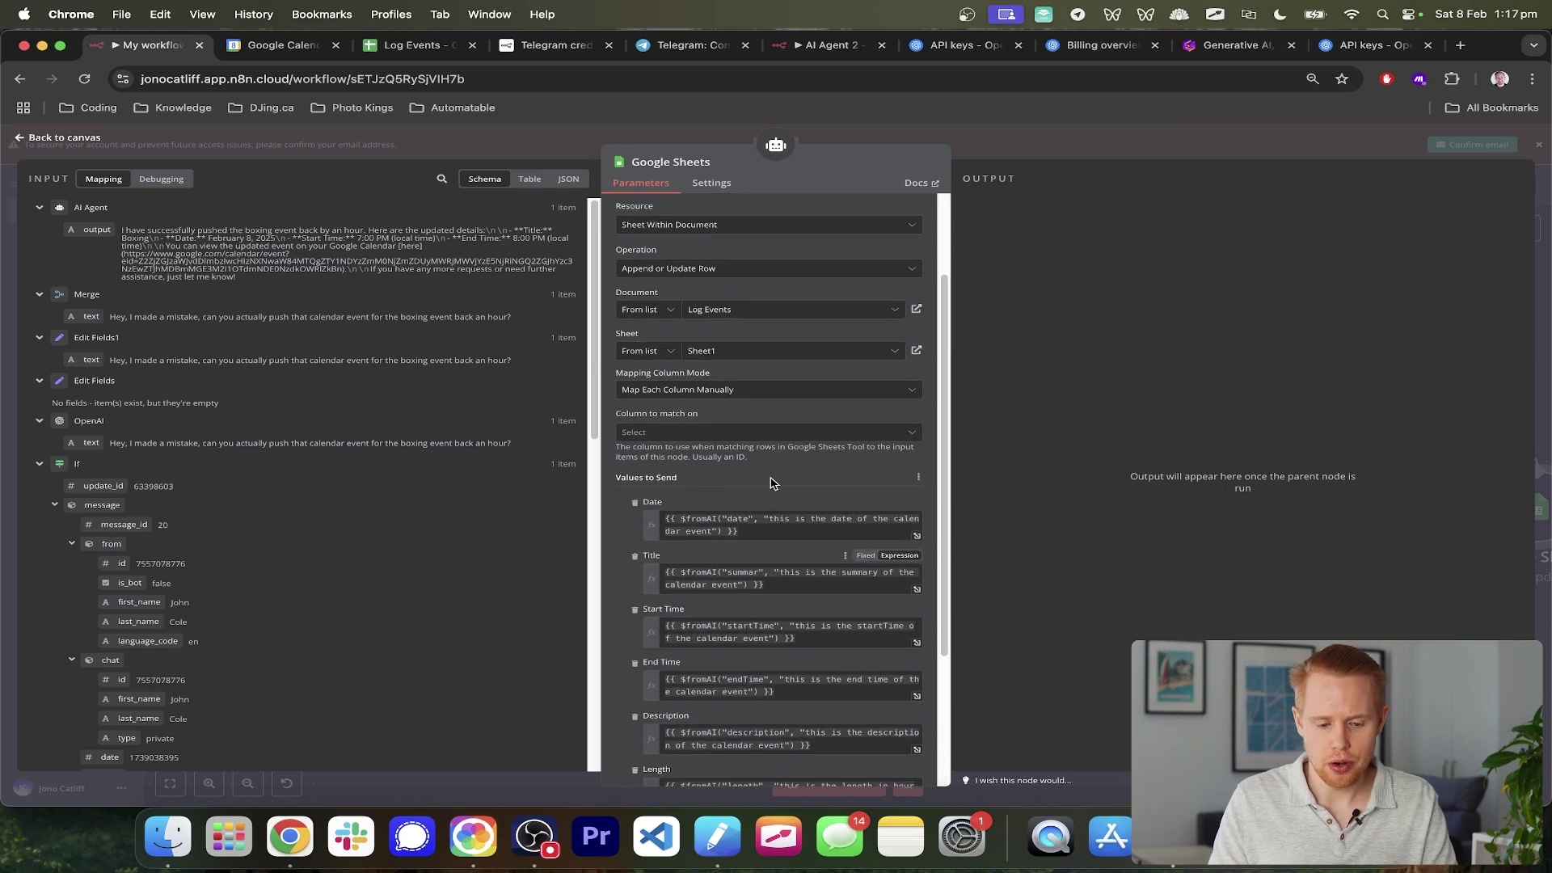
pyautogui.scroll(-4, 752, 526)
pyautogui.scroll(3, 728, 570)
pyautogui.keyDown('ctrl'); pyautogui.scroll(5, 729, 506); pyautogui.keyUp('ctrl')
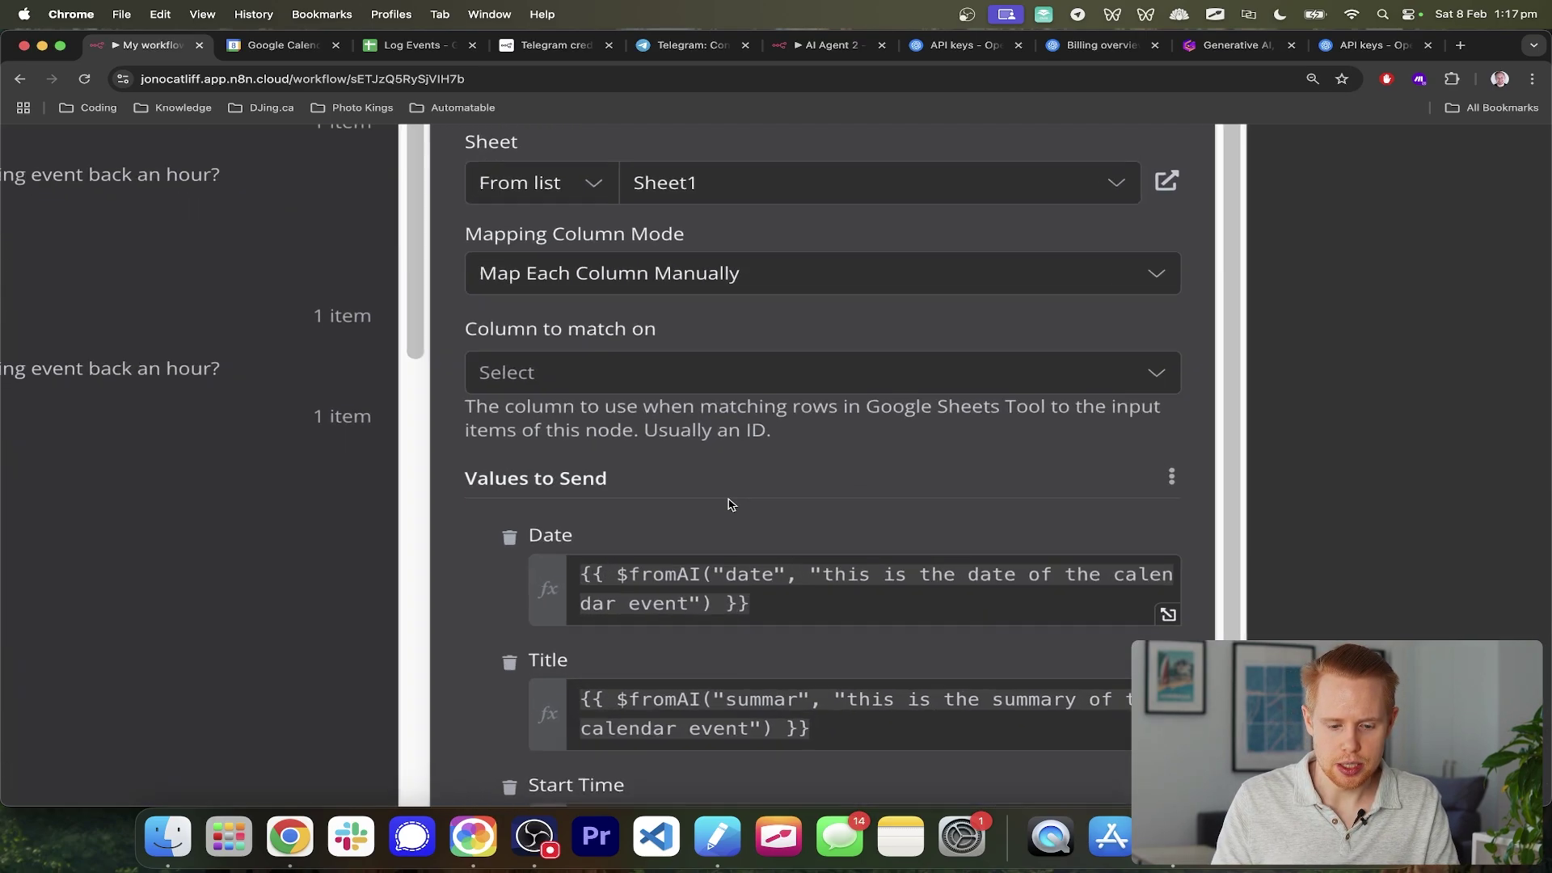
pyautogui.moveTo(447, 320); pyautogui.dragTo(649, 326)
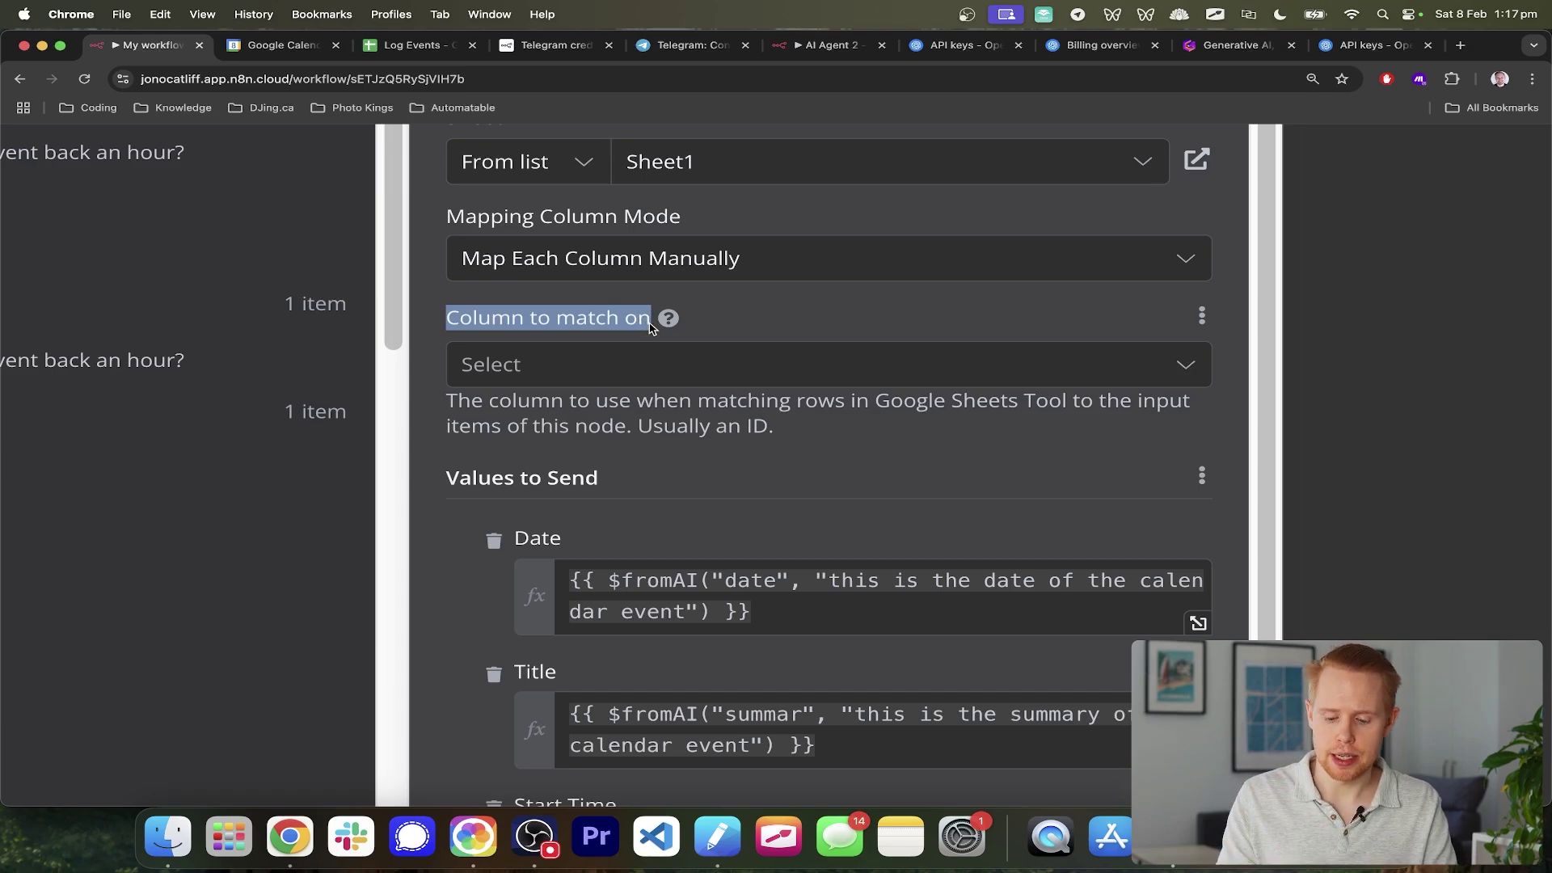
# - In Log Events, enter sample values a, b, c in A2:A4 and test ID 123213 in G3
pyautogui.hotkey('ctrl', 'Tab')
pyautogui.hotkey('ctrl', 'Tab')
pyautogui.click(327, 351)
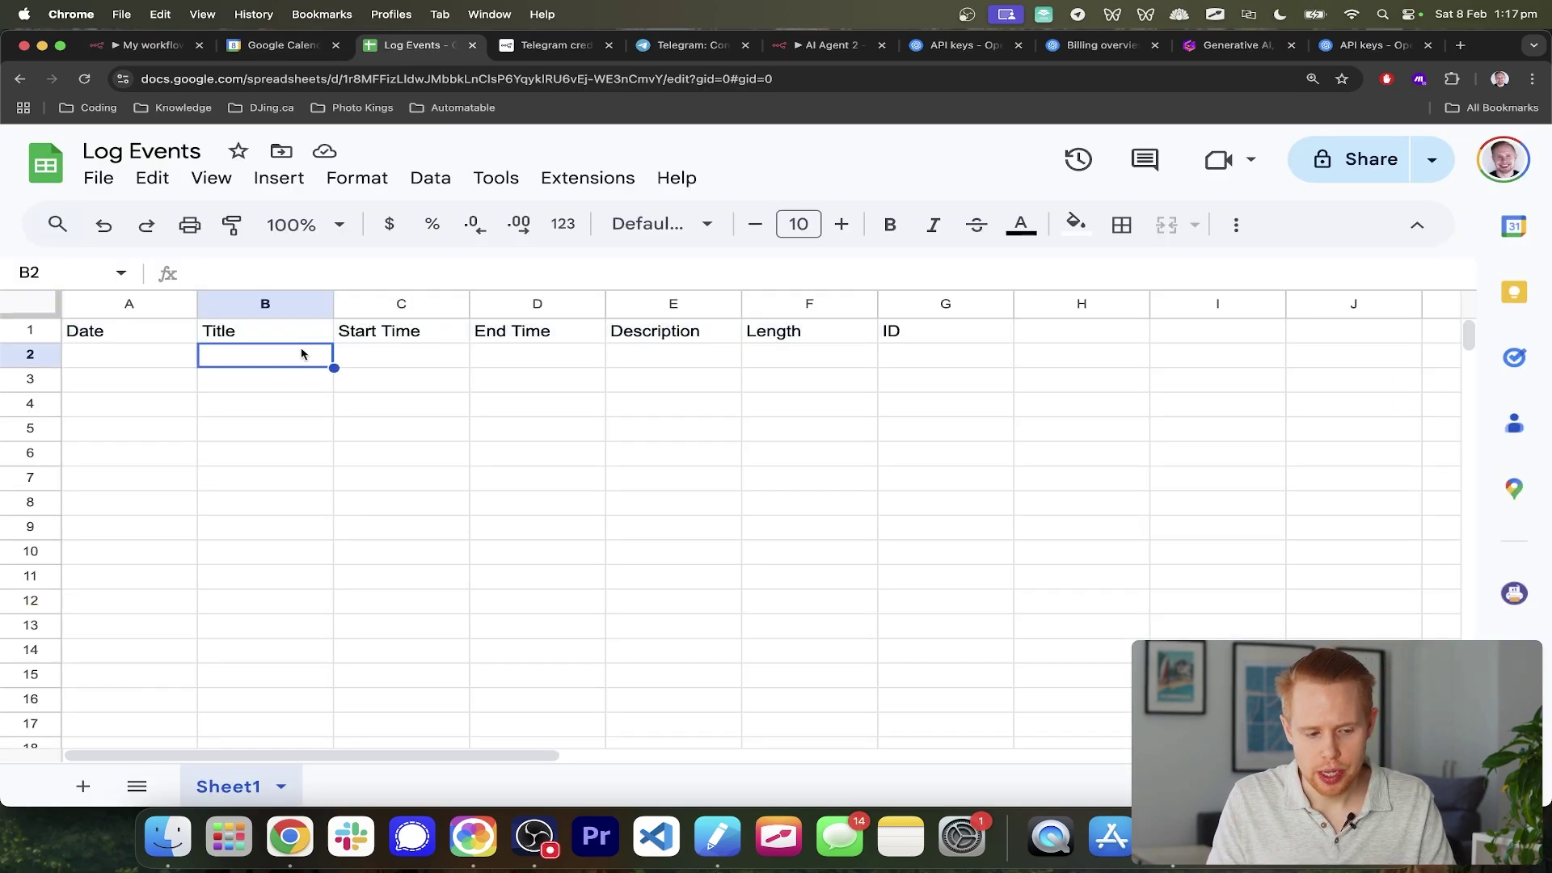
pyautogui.click(124, 377)
pyautogui.press('Up')
pyautogui.write('a')
pyautogui.press('Return')
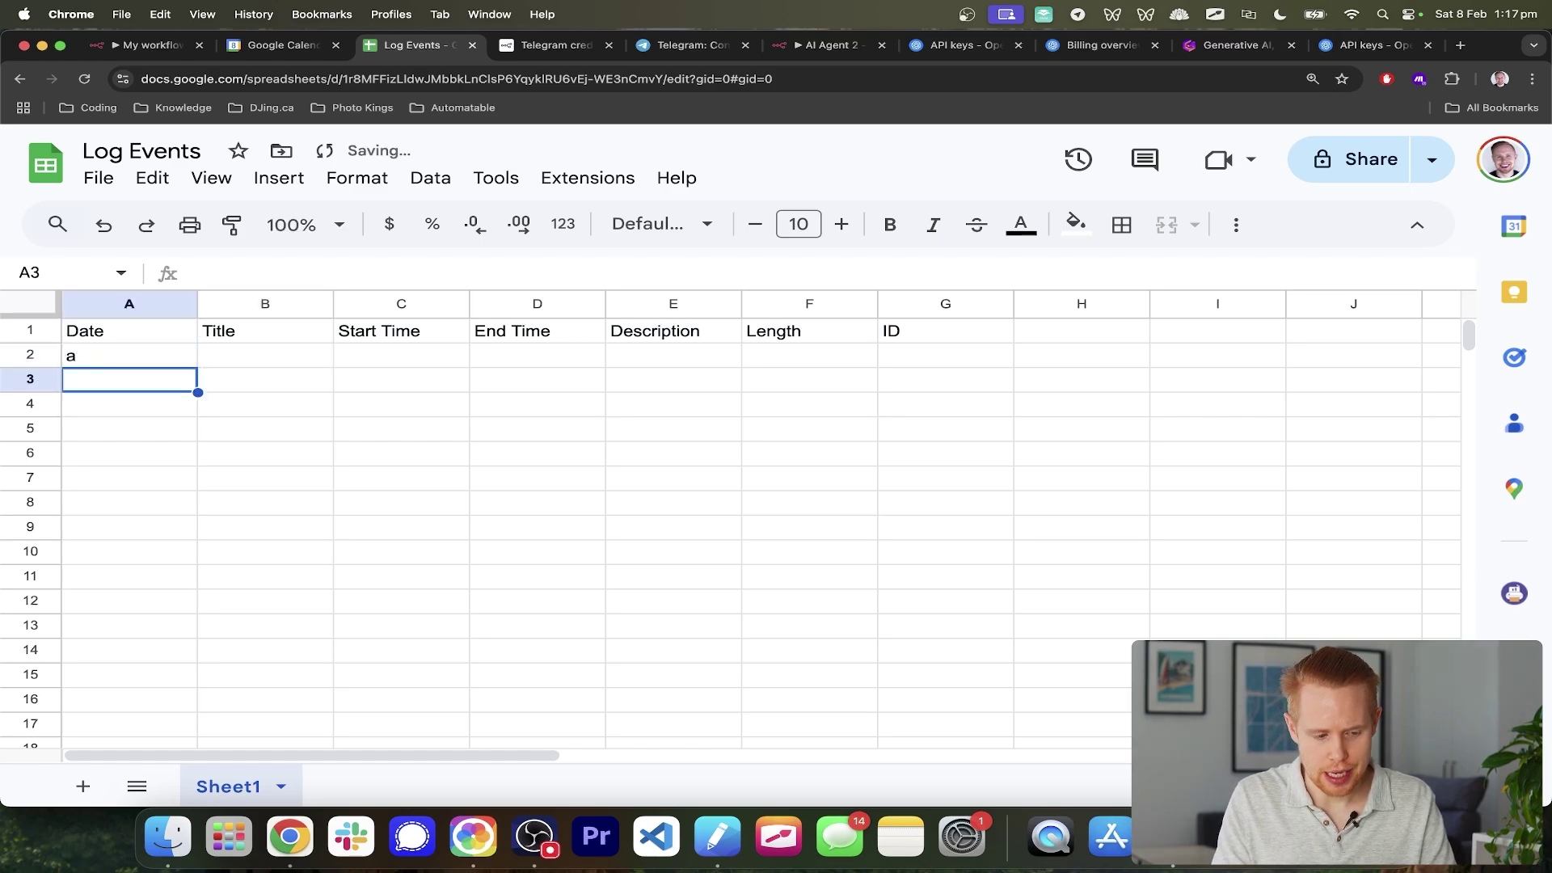
pyautogui.write('b')
pyautogui.press('Return')
pyautogui.write('c')
pyautogui.press('Return')
pyautogui.press('Up')
pyautogui.press('Up')
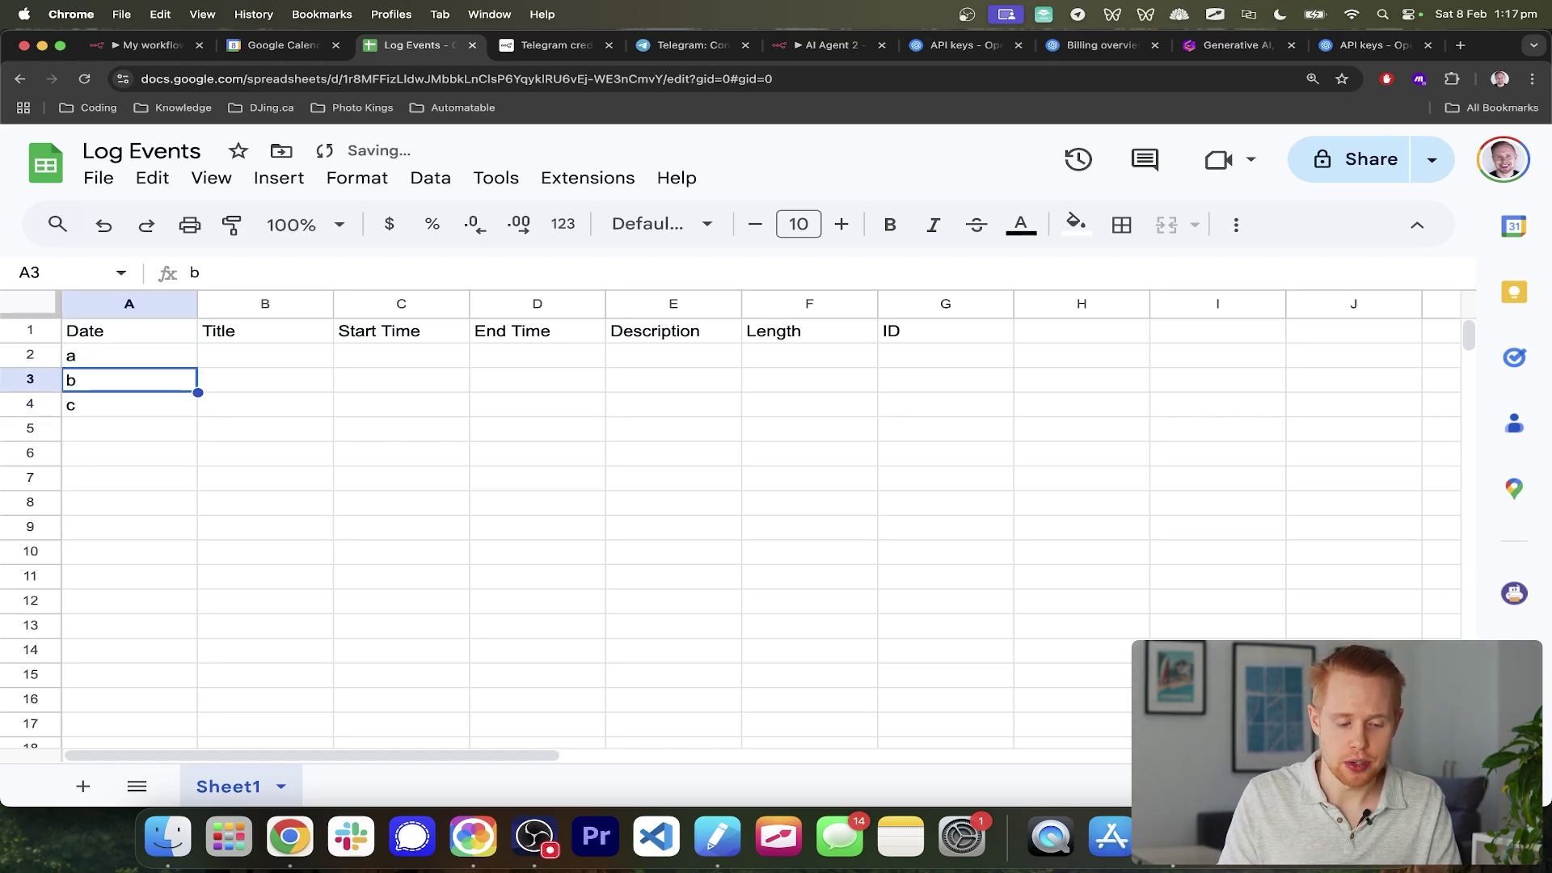
pyautogui.click(44, 386)
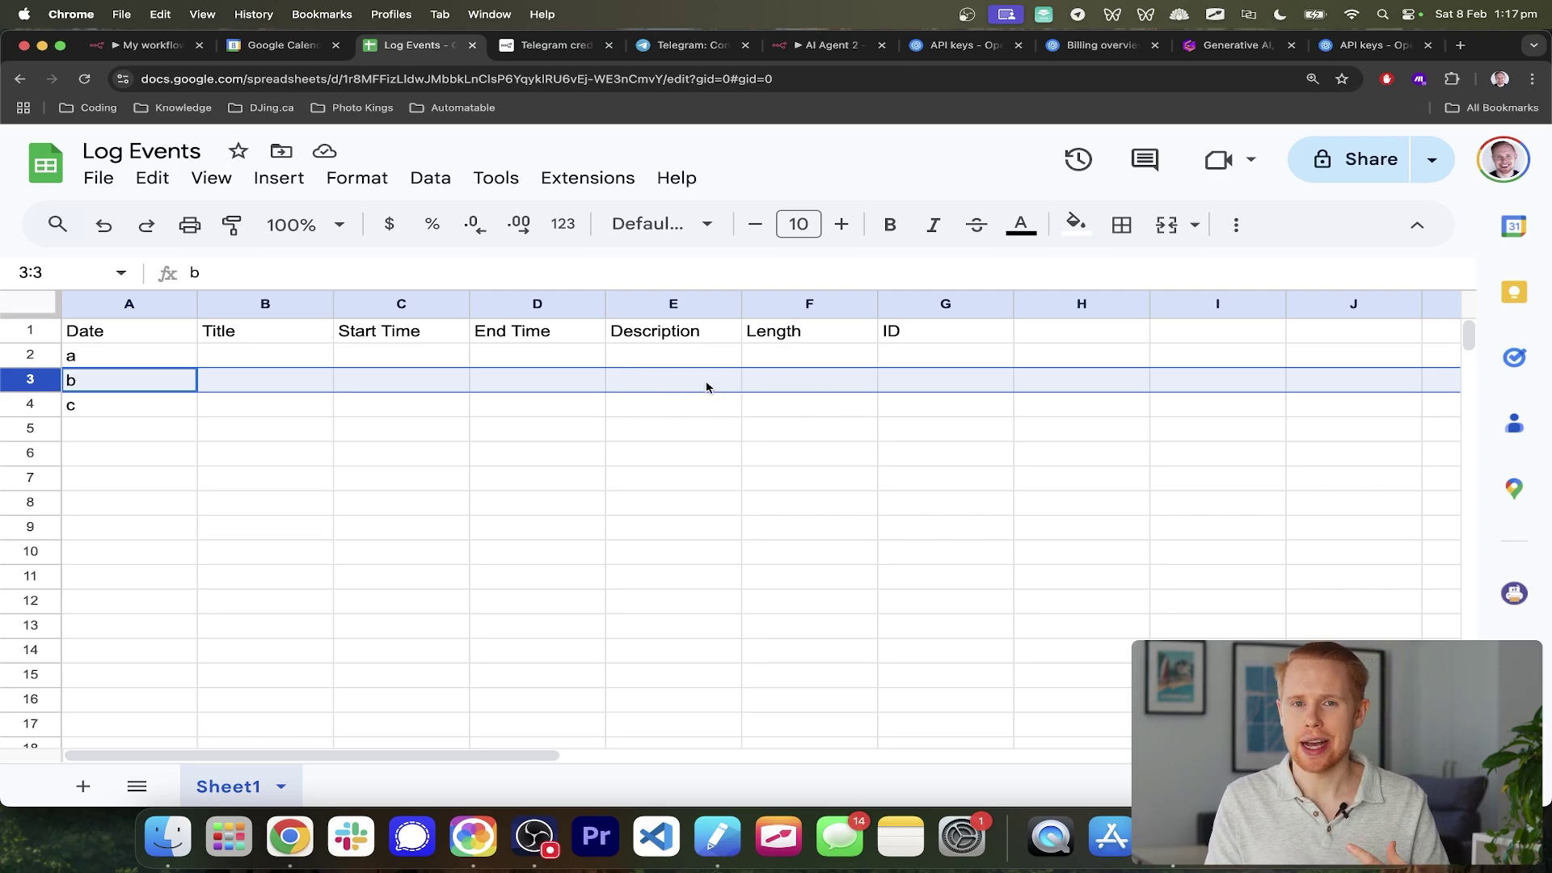
pyautogui.click(914, 377)
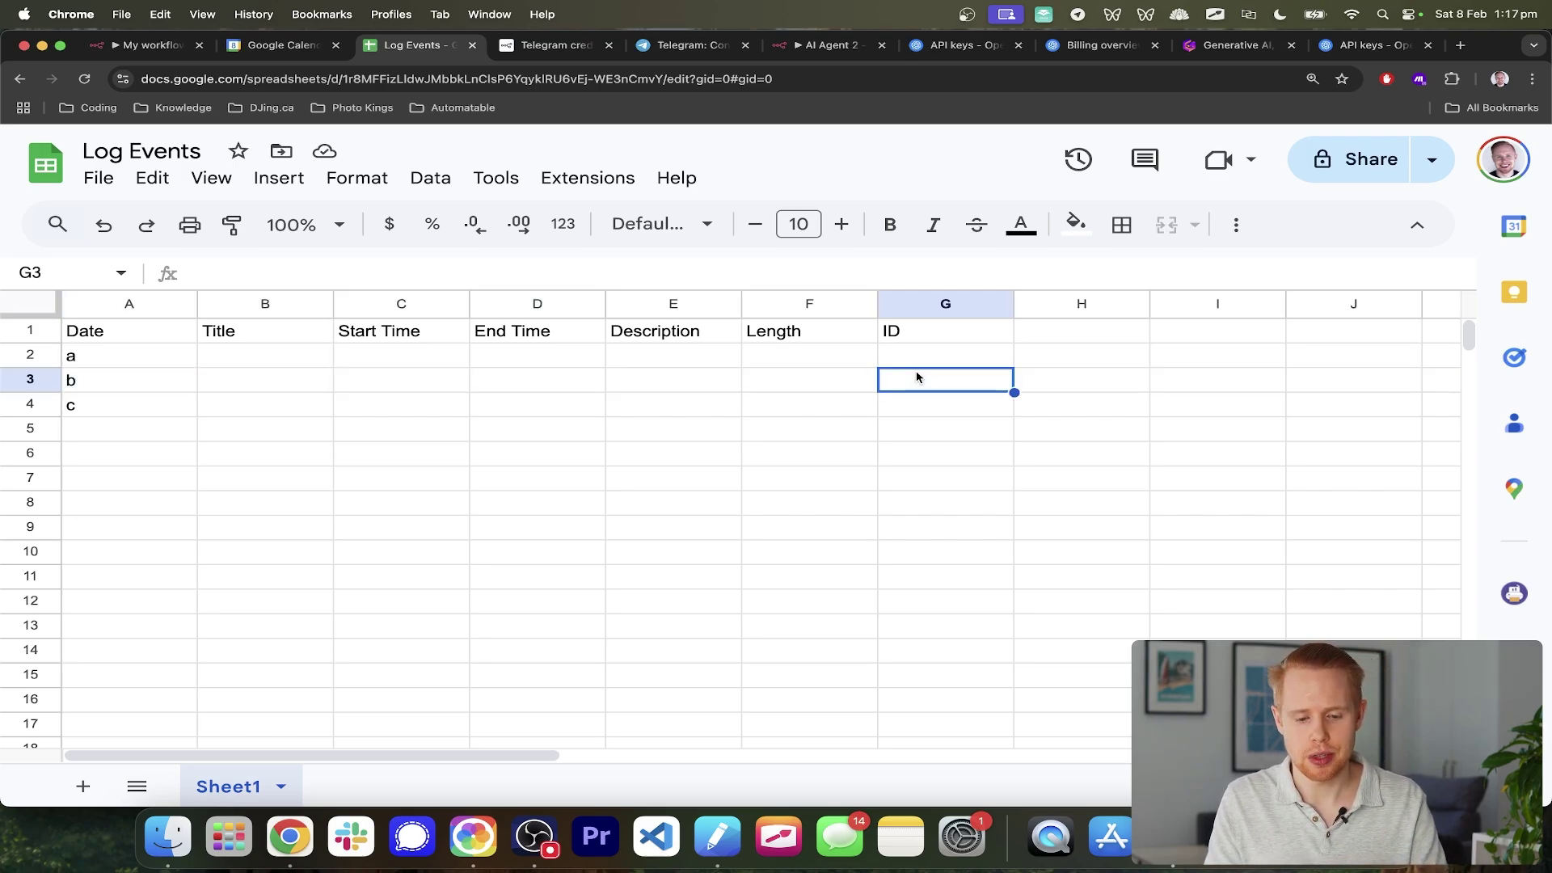
pyautogui.write('123213')
pyautogui.press('Return')
# - Delete and restore the a, b, c values, then add test IDs 4123423 and 43243
pyautogui.press('Up')
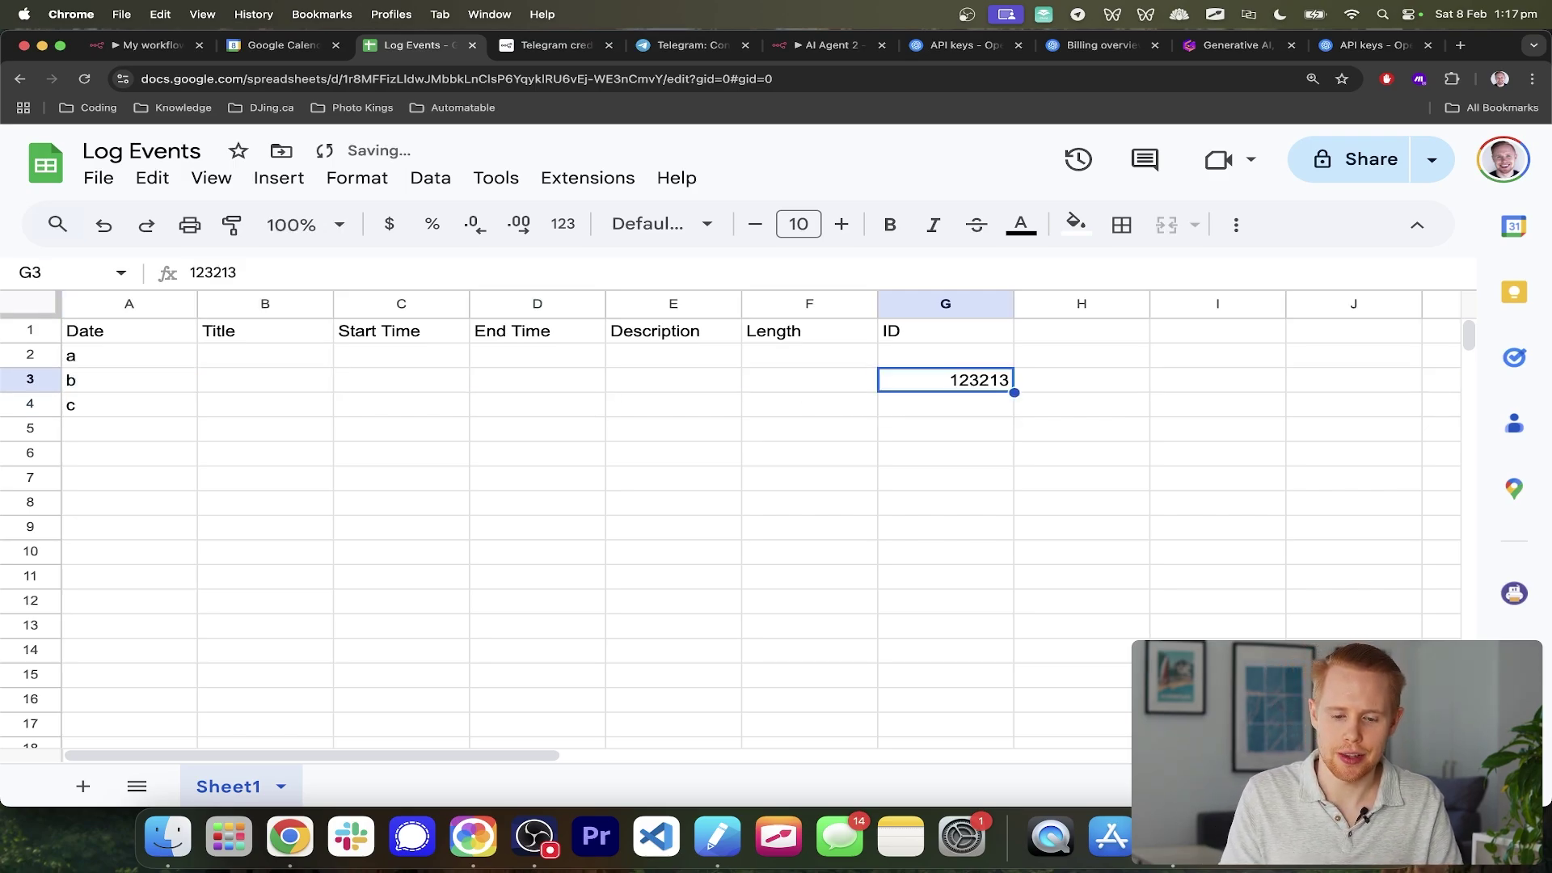
pyautogui.press('Down')
pyautogui.press('super+Left')
pyautogui.hotkey('shift', 'Up')
pyautogui.hotkey('shift', 'Up')
pyautogui.press('BackSpace')
pyautogui.press('Right')
pyautogui.press('Right')
pyautogui.press('Right')
pyautogui.press('Right')
pyautogui.press('Right')
pyautogui.press('Right')
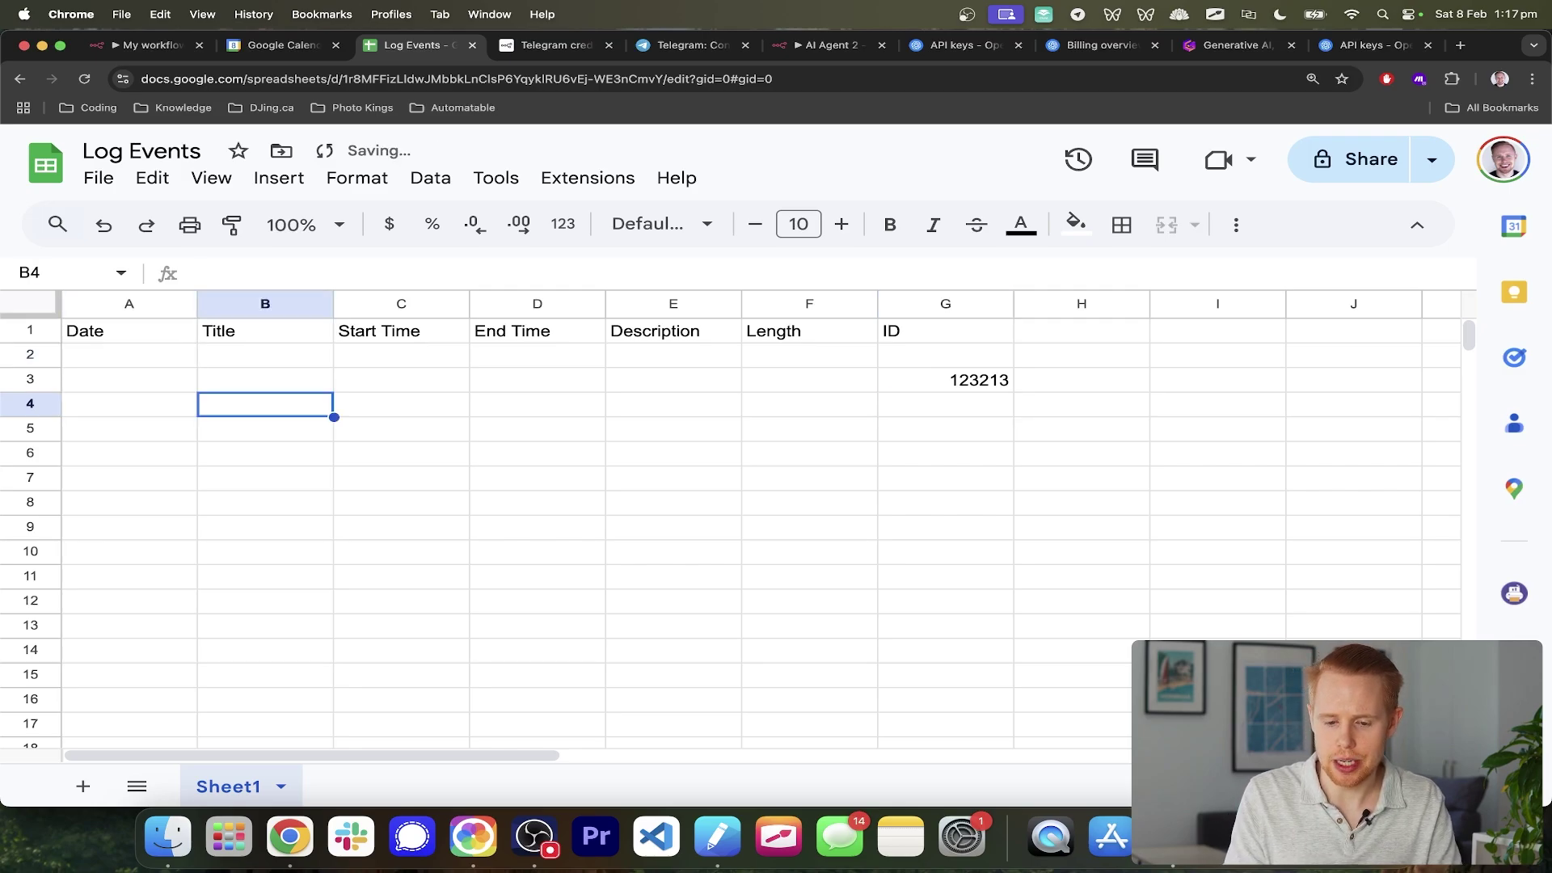
pyautogui.press('super+z')
pyautogui.press('super+Right')
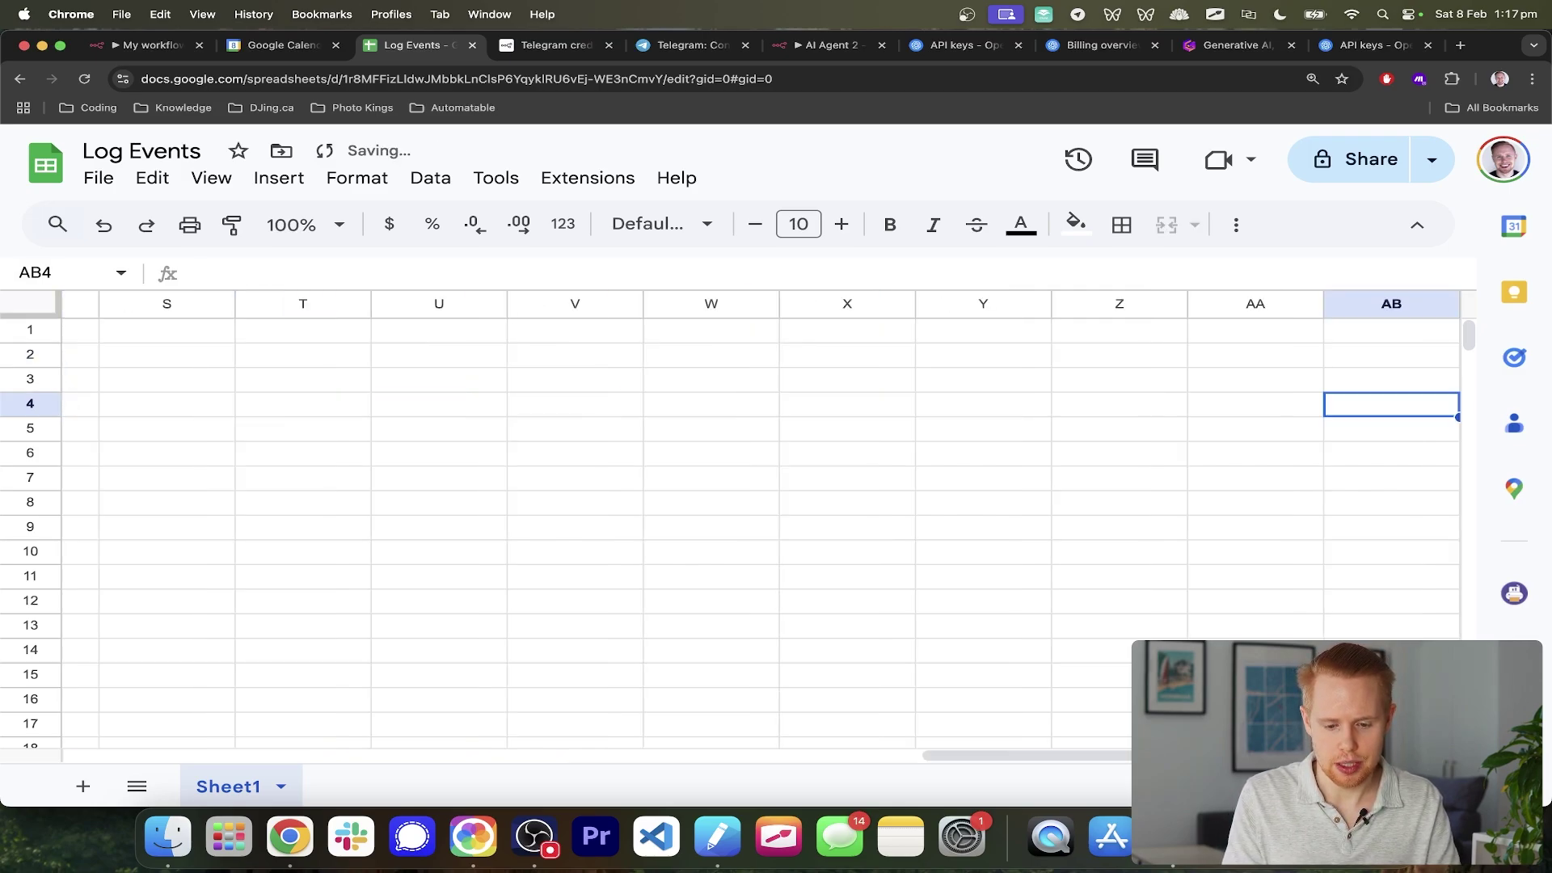
pyautogui.press('super+Left')
pyautogui.press('Right')
pyautogui.press('Right')
pyautogui.press('Right')
pyautogui.press('Right')
pyautogui.press('Right')
pyautogui.press('Right')
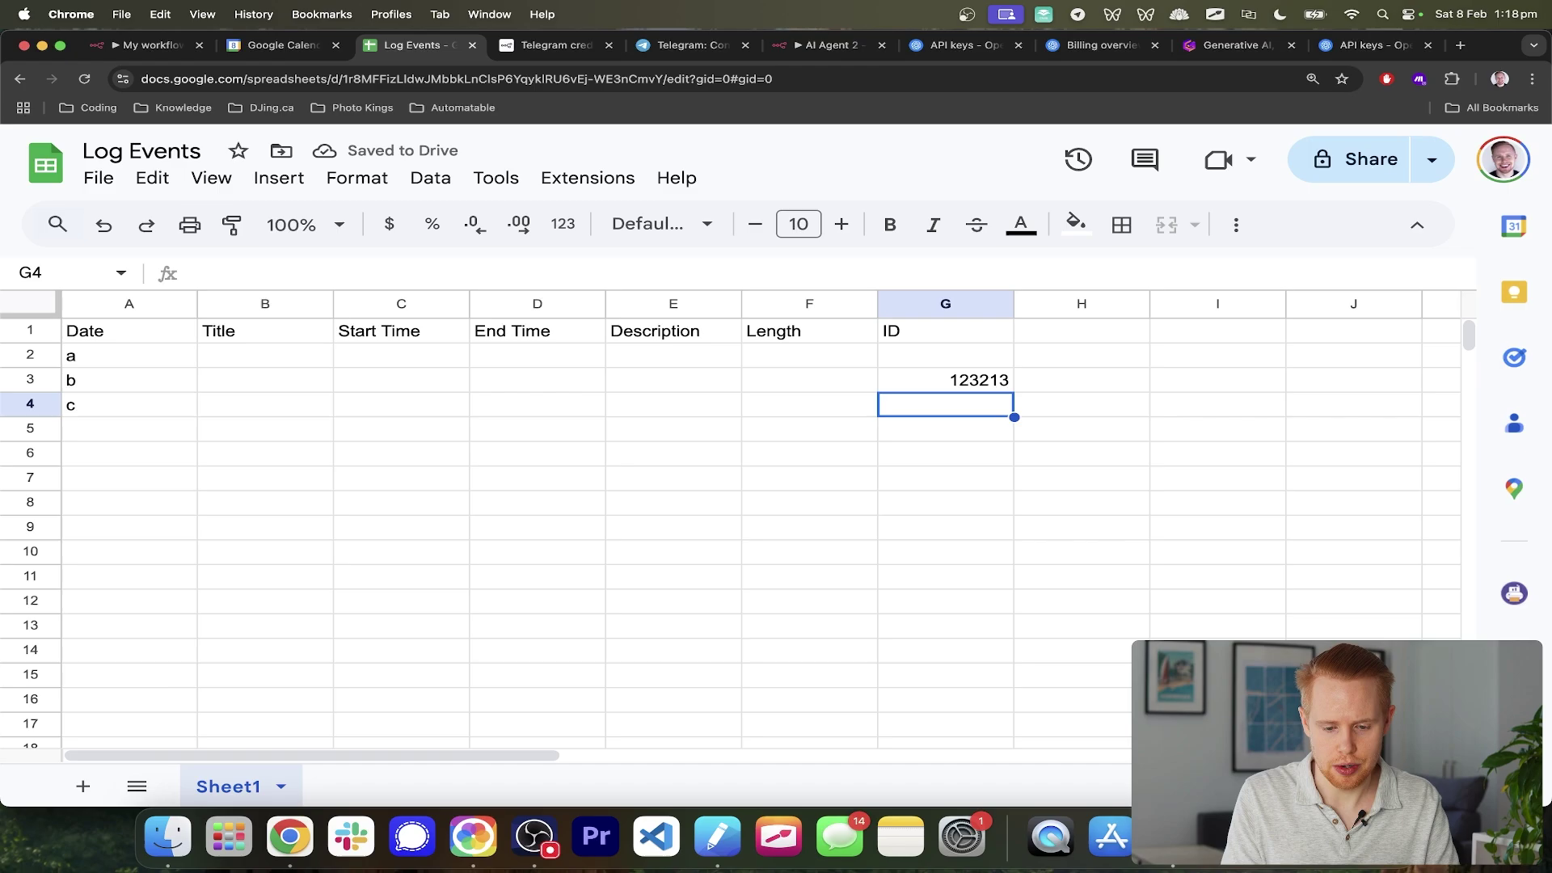
pyautogui.write('4123423')
pyautogui.press('Up')
pyautogui.press('Up')
pyautogui.write('43243')
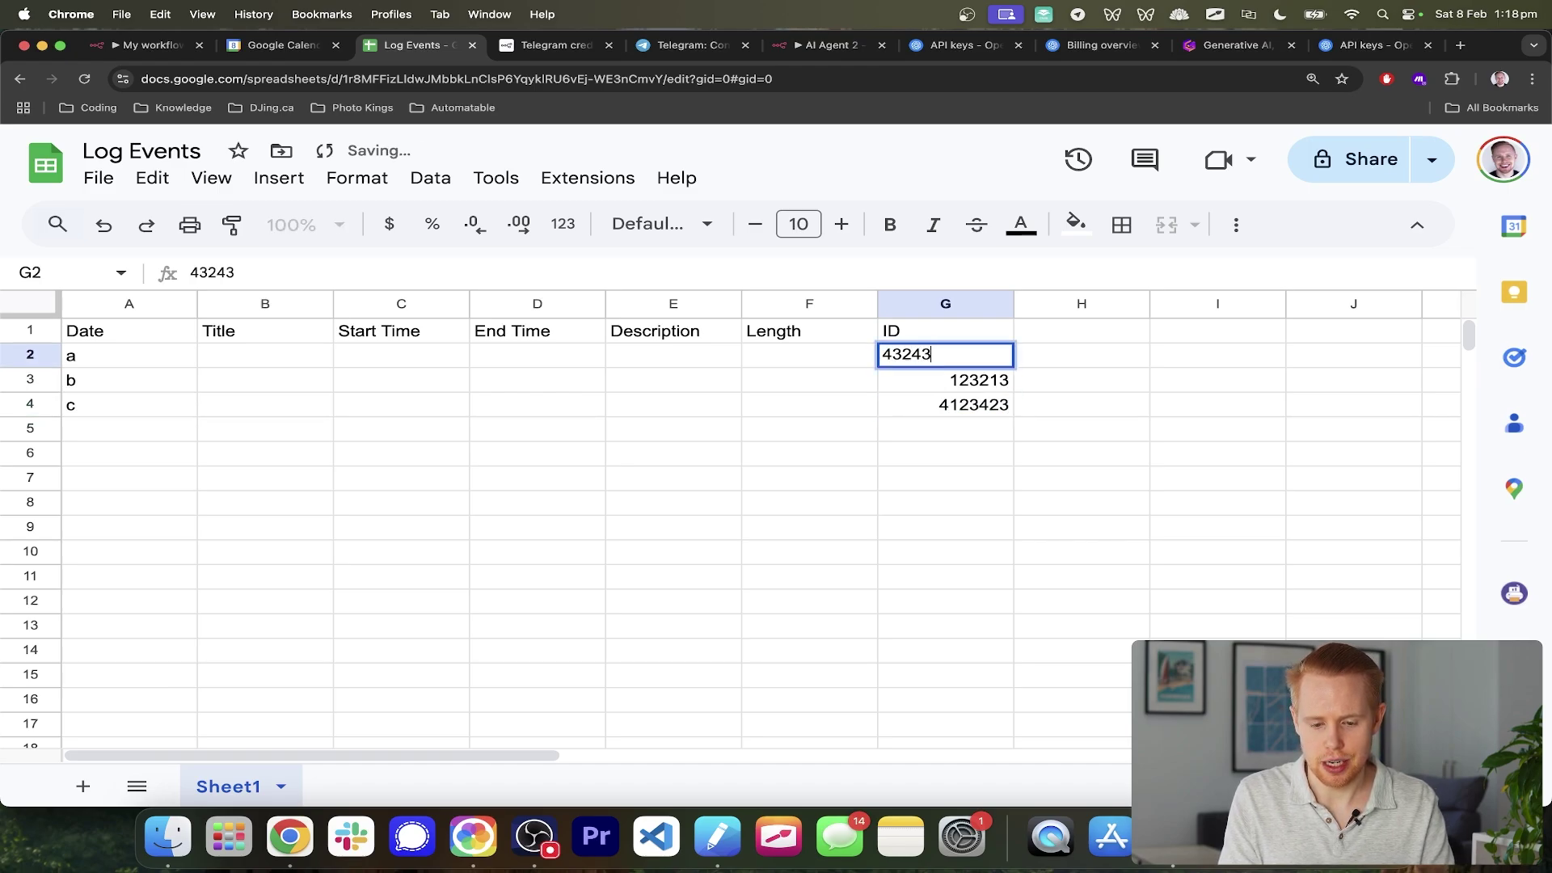
pyautogui.press('Return')
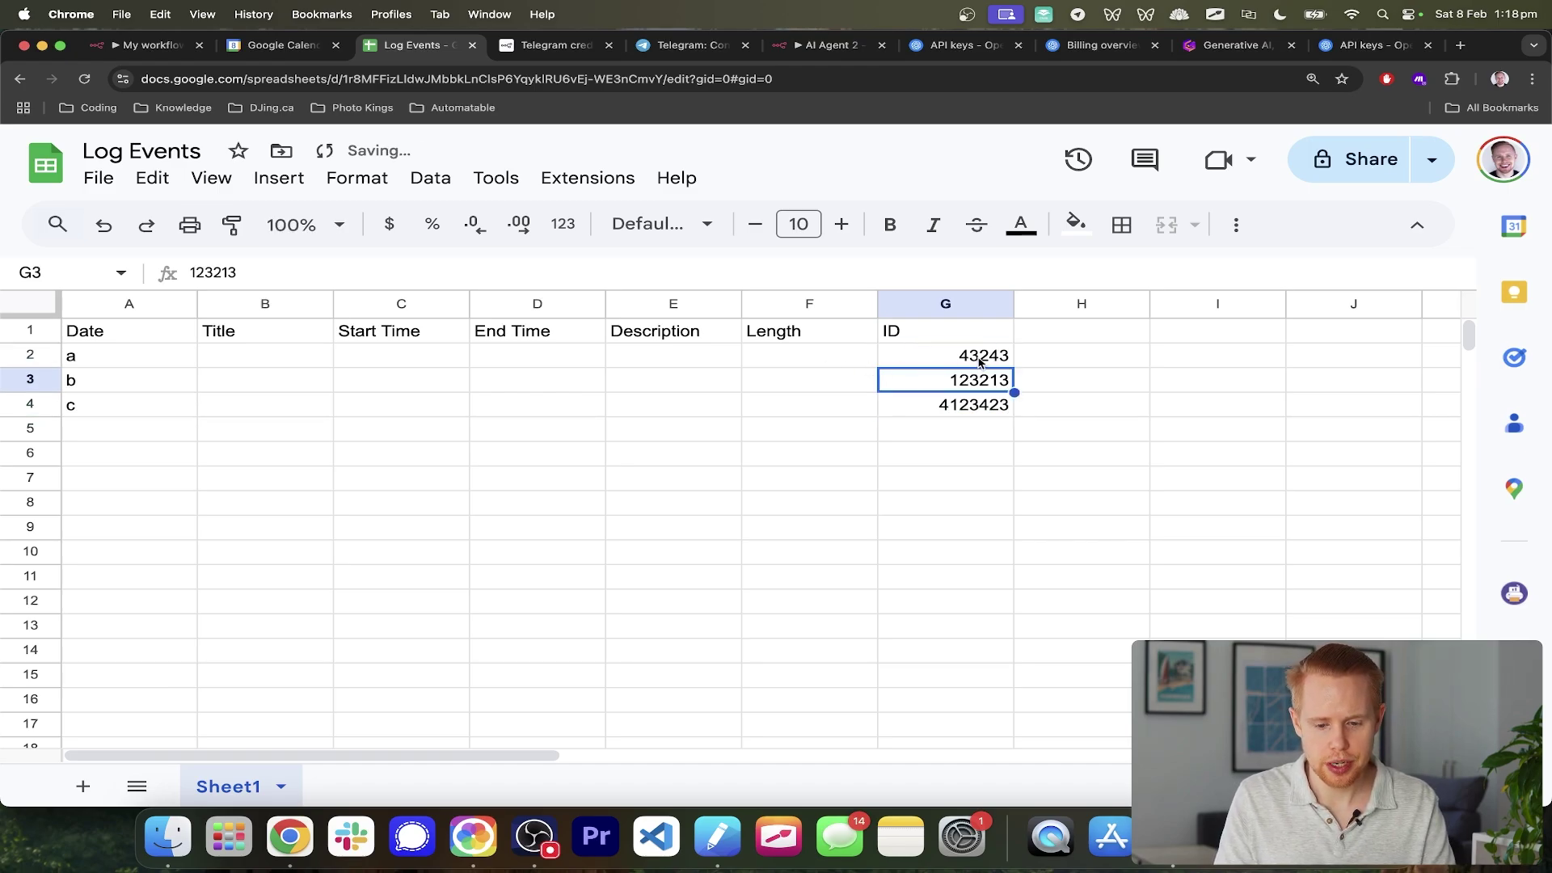
# - Clear all test data in A2:G4 and return to the n8n workflow
pyautogui.click(979, 360)
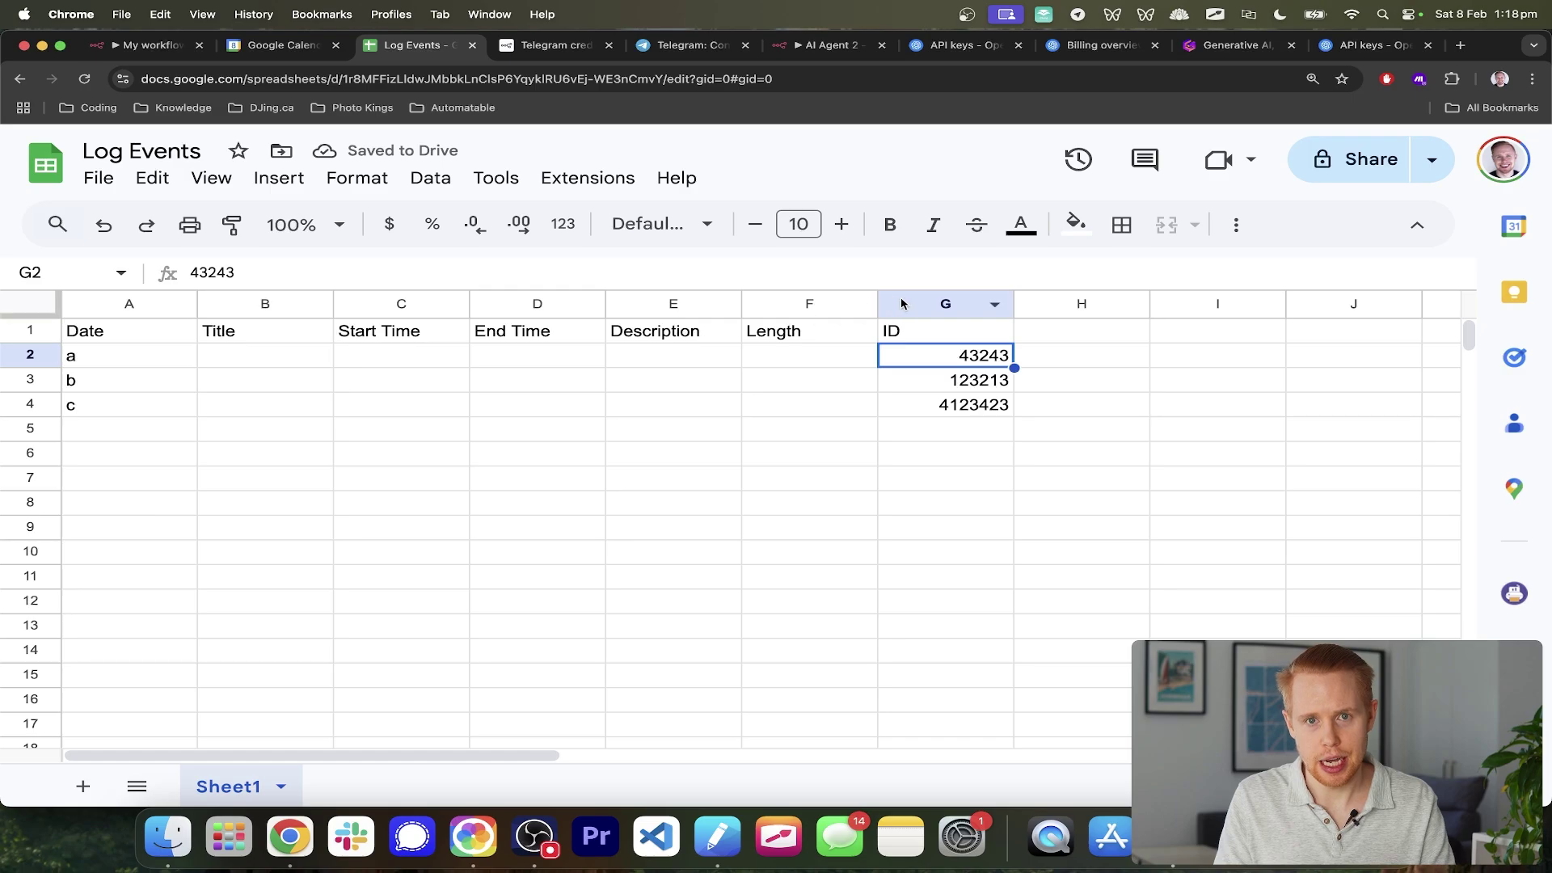
pyautogui.moveTo(964, 407); pyautogui.dragTo(124, 367)
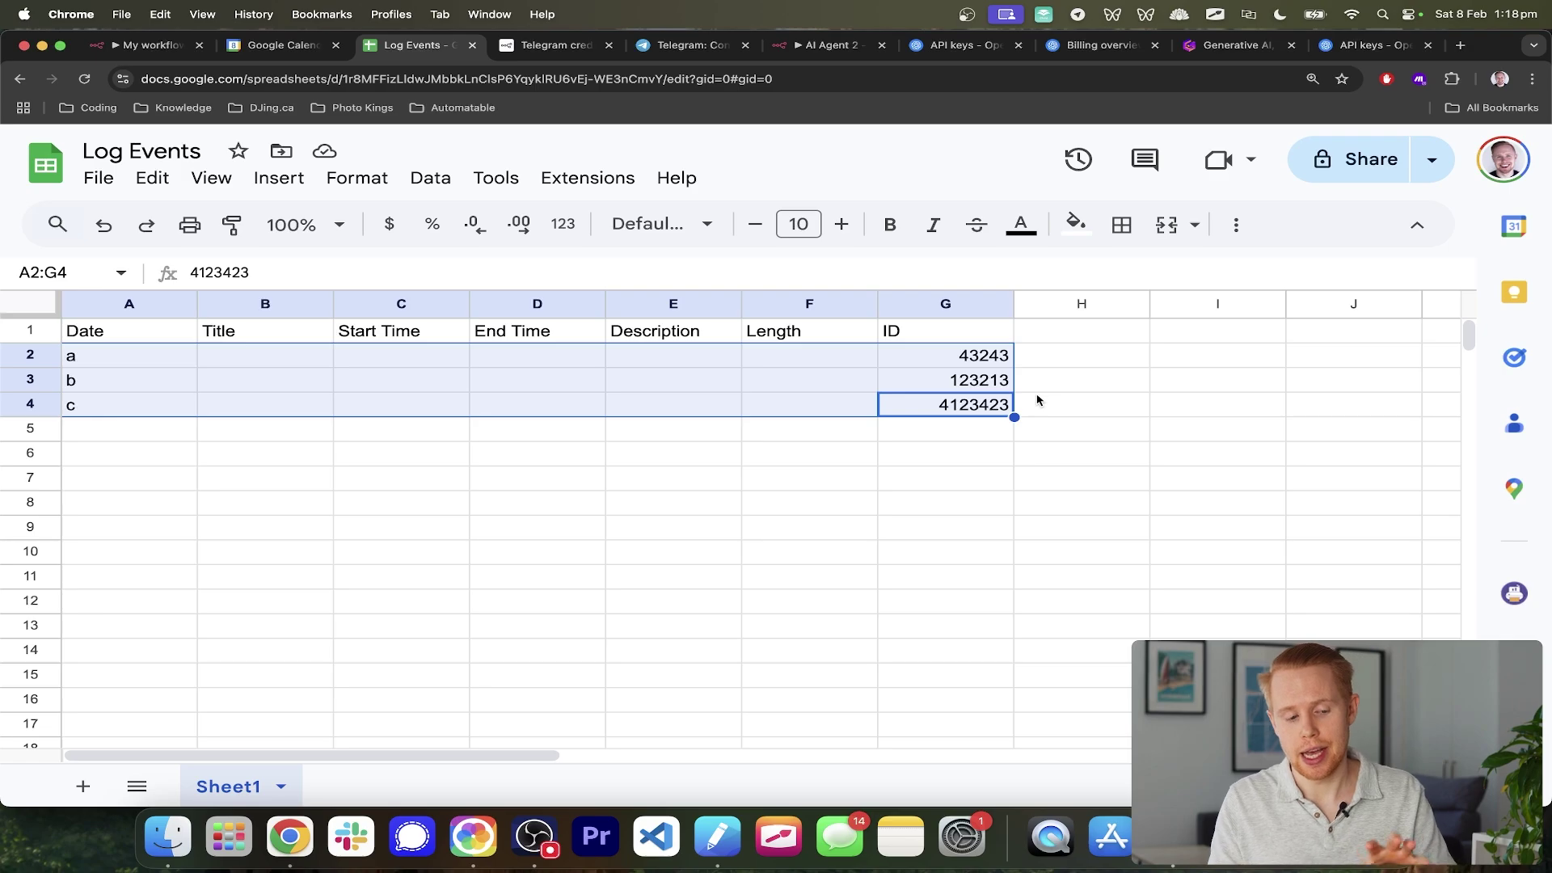
pyautogui.press('Delete')
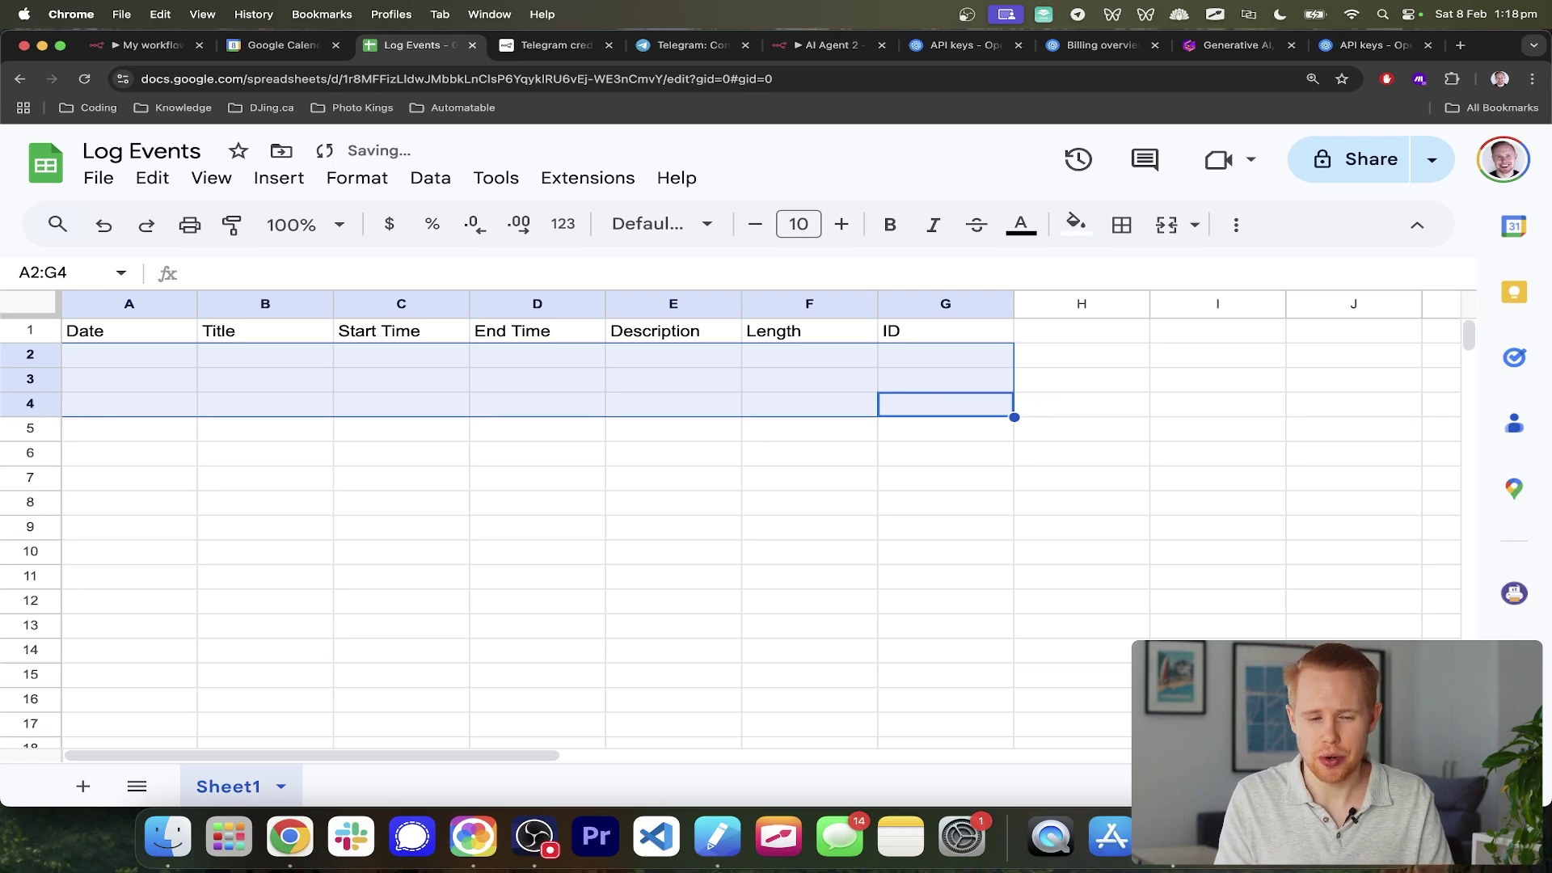
pyautogui.press('super+1')
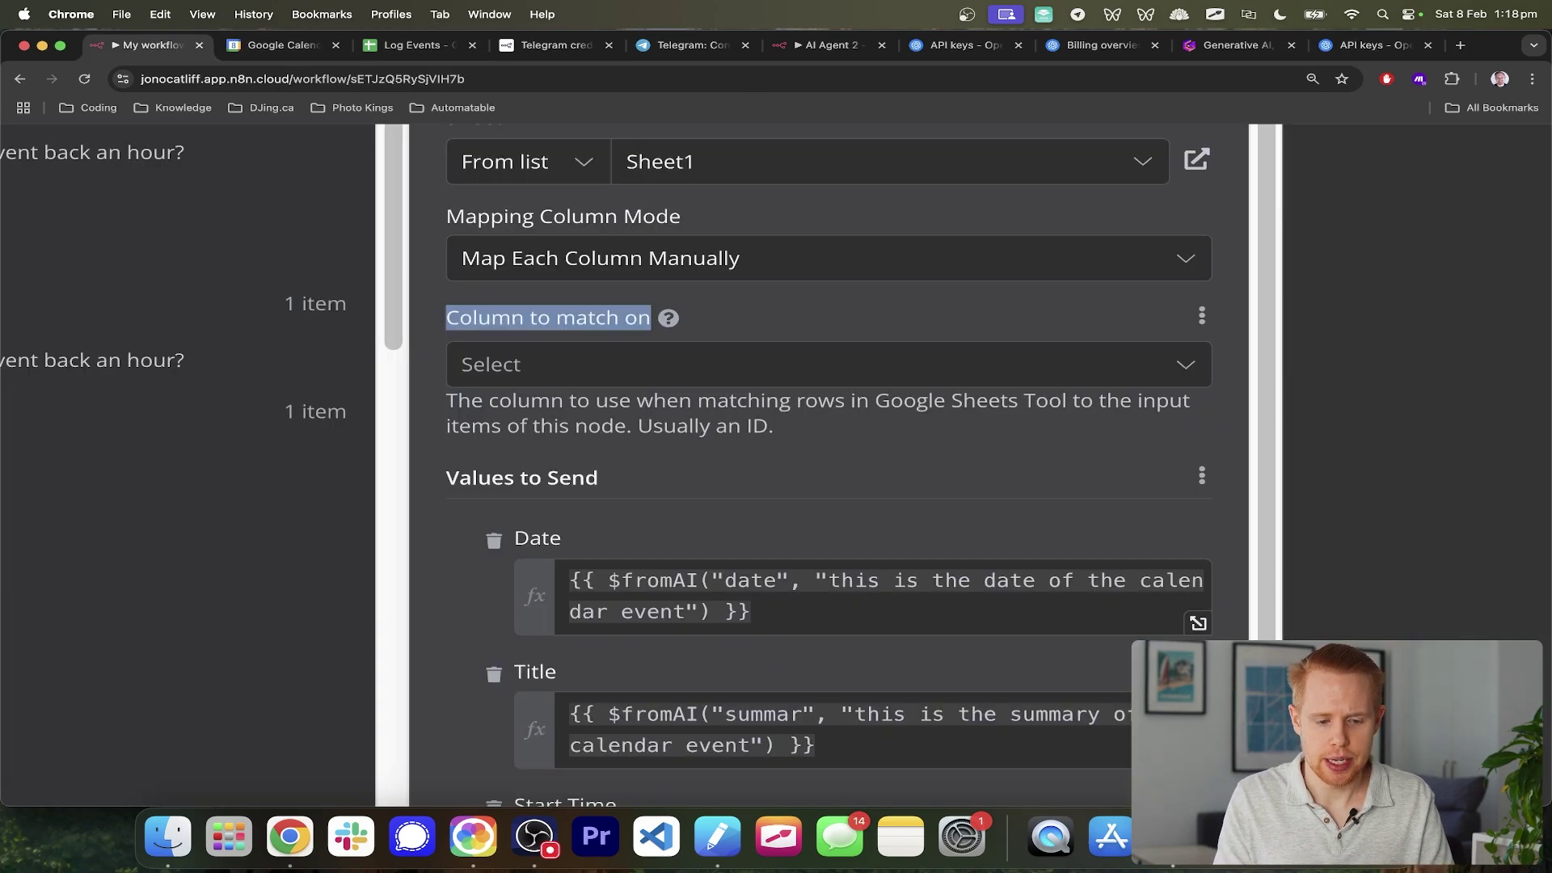
# - Set the Google Sheets tool's 'Column to match on' to ID
pyautogui.click(811, 380)
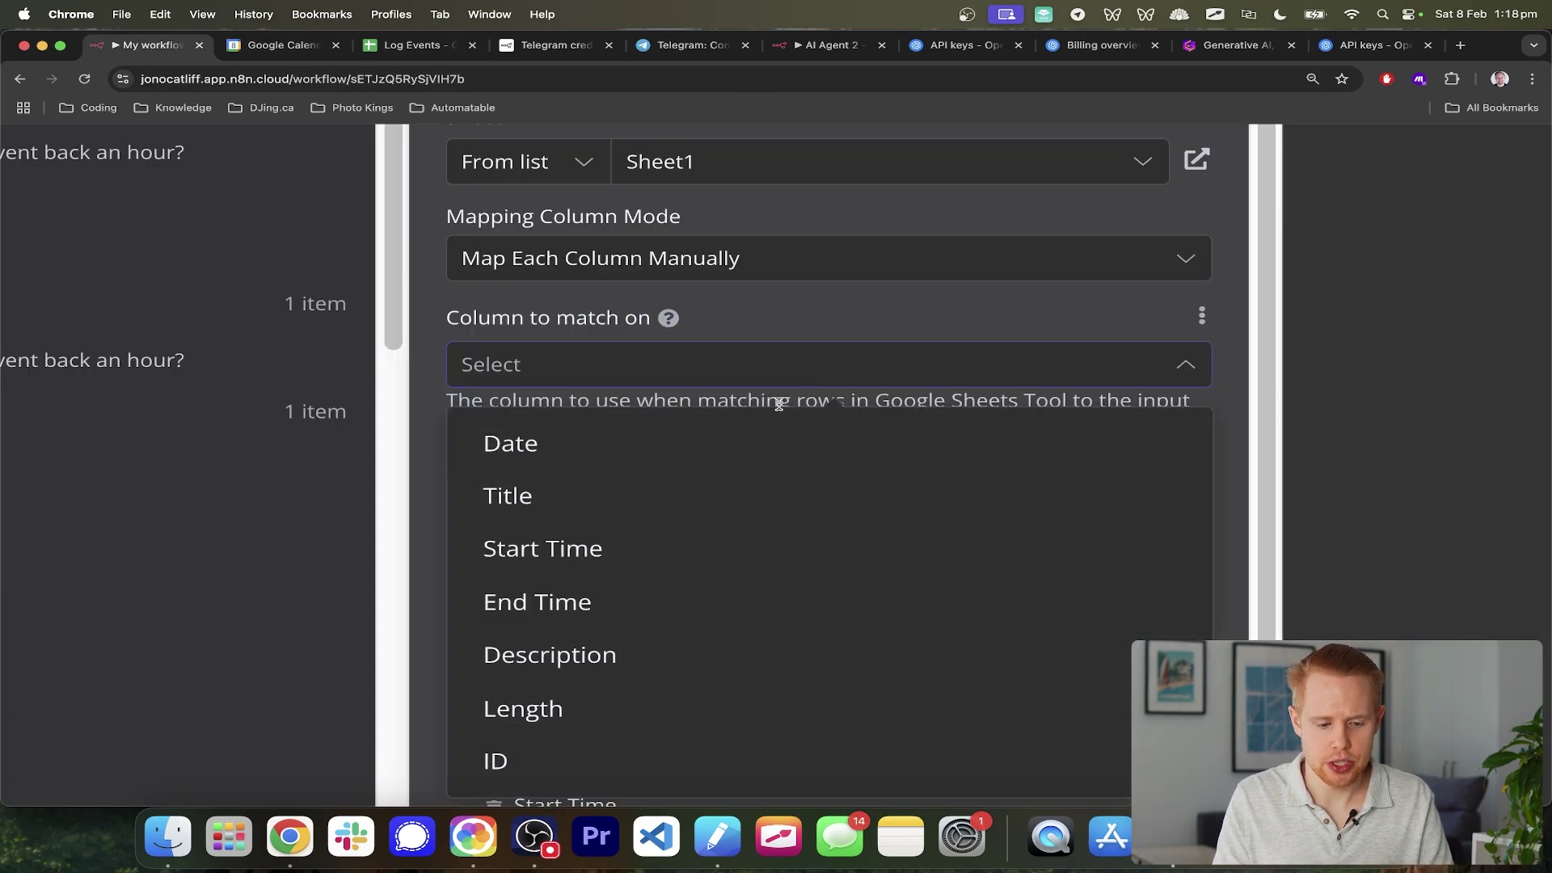
pyautogui.click(625, 753)
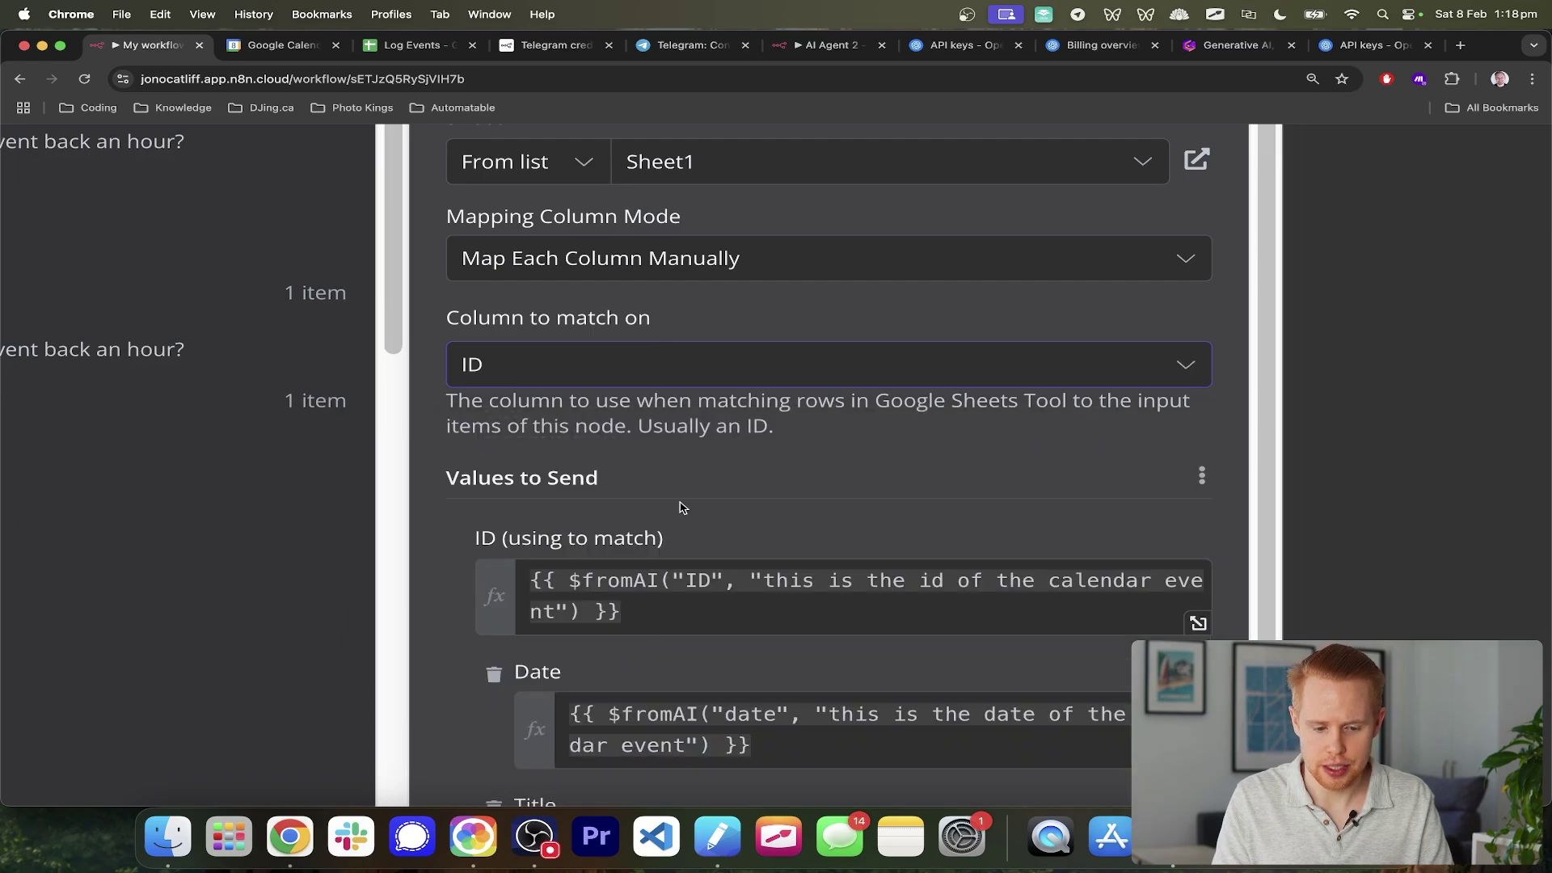
pyautogui.moveTo(477, 539); pyautogui.dragTo(665, 540)
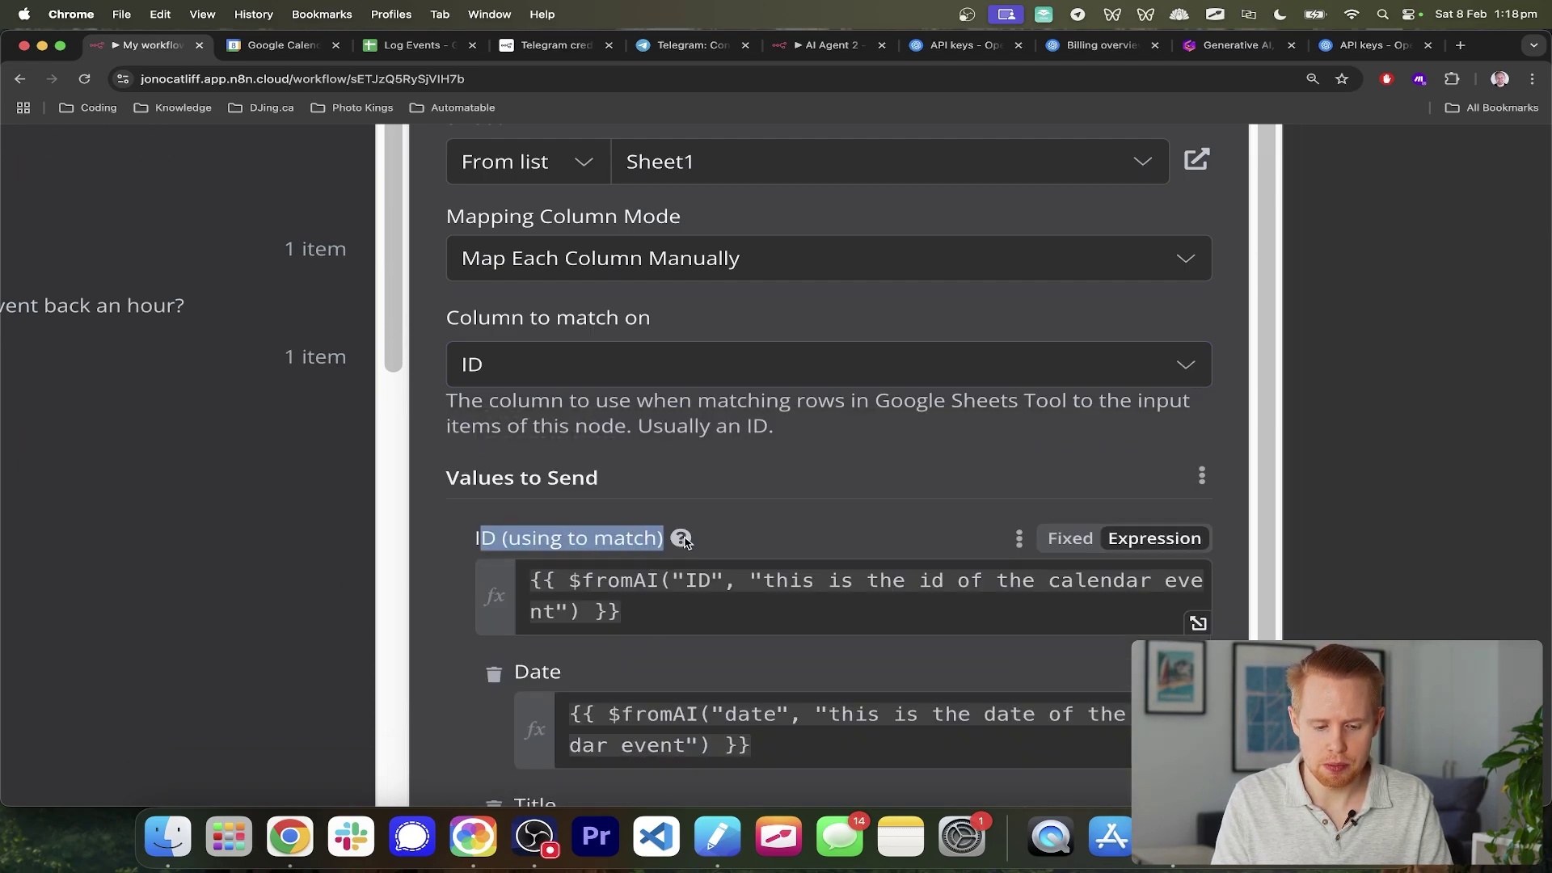
pyautogui.moveTo(476, 538); pyautogui.dragTo(666, 540)
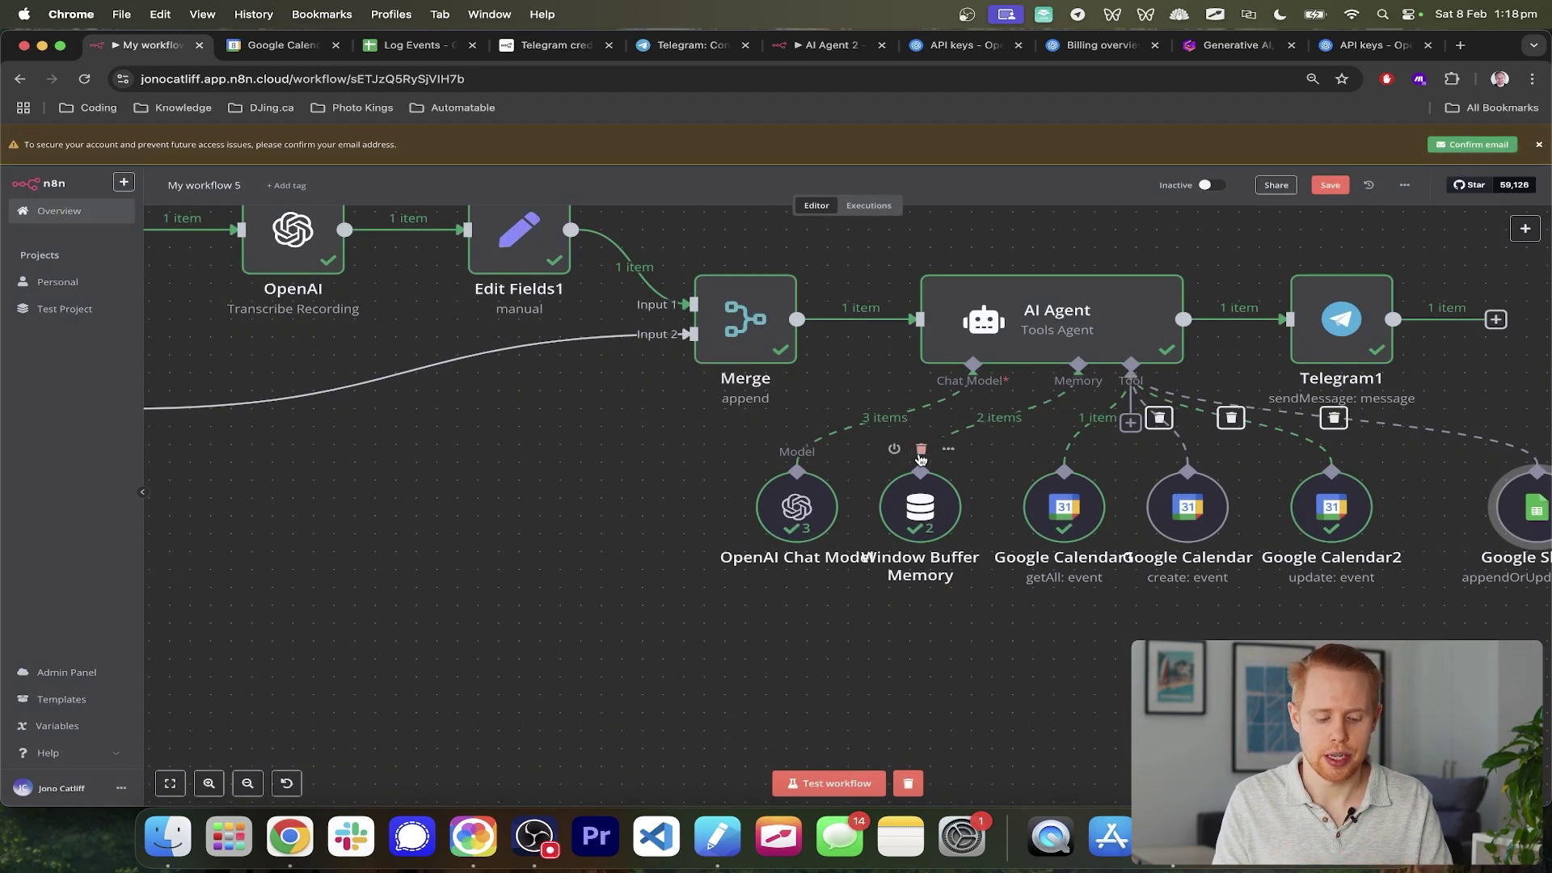
pyautogui.scroll(-3, 886, 586)
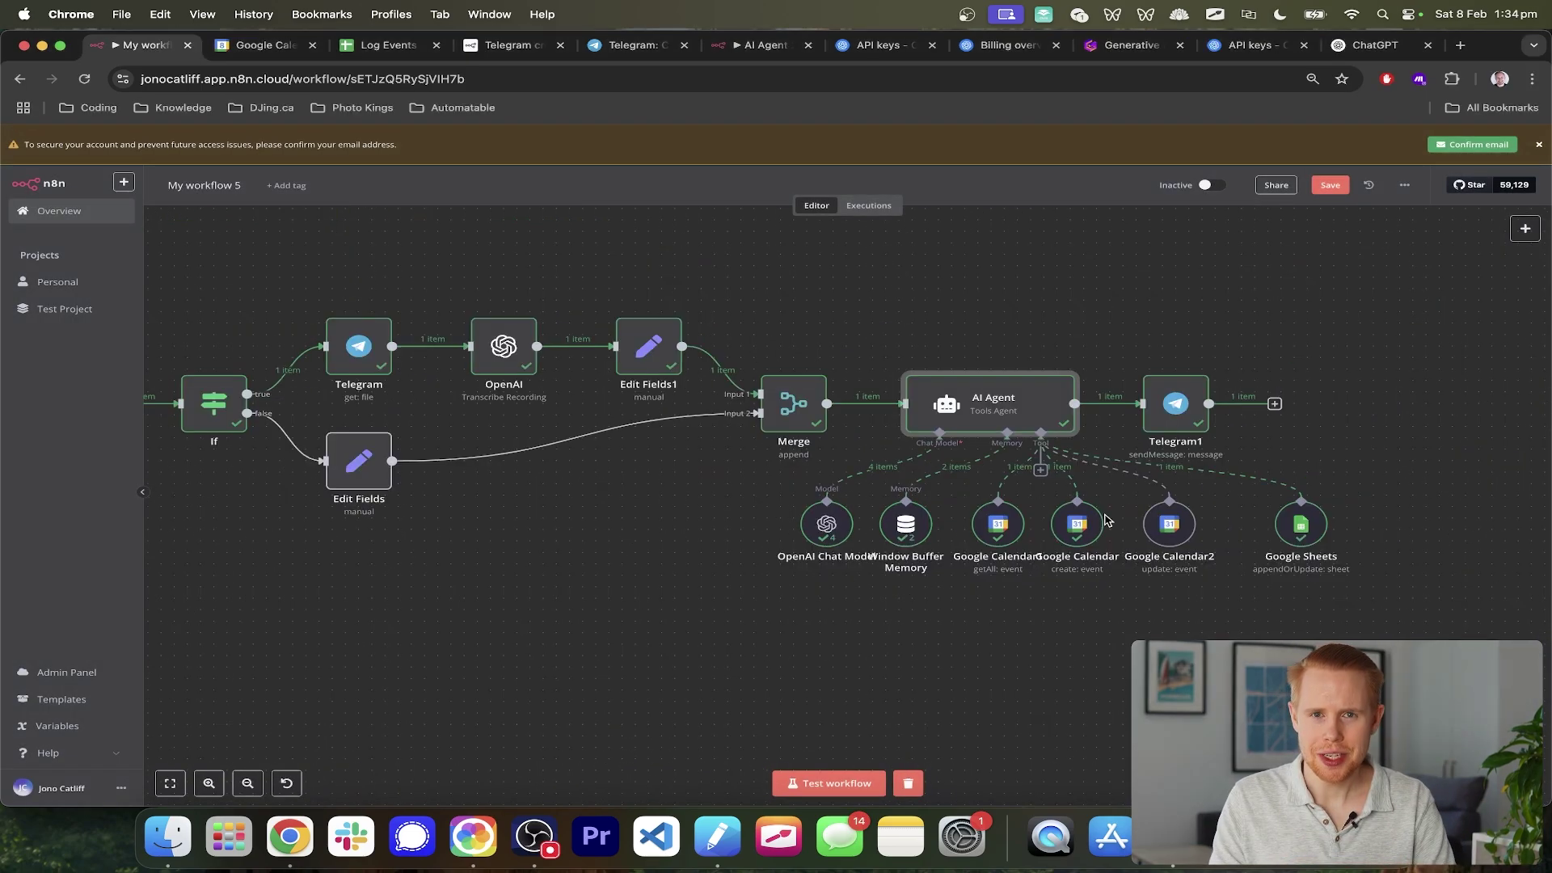
pyautogui.doubleClick(1009, 412)
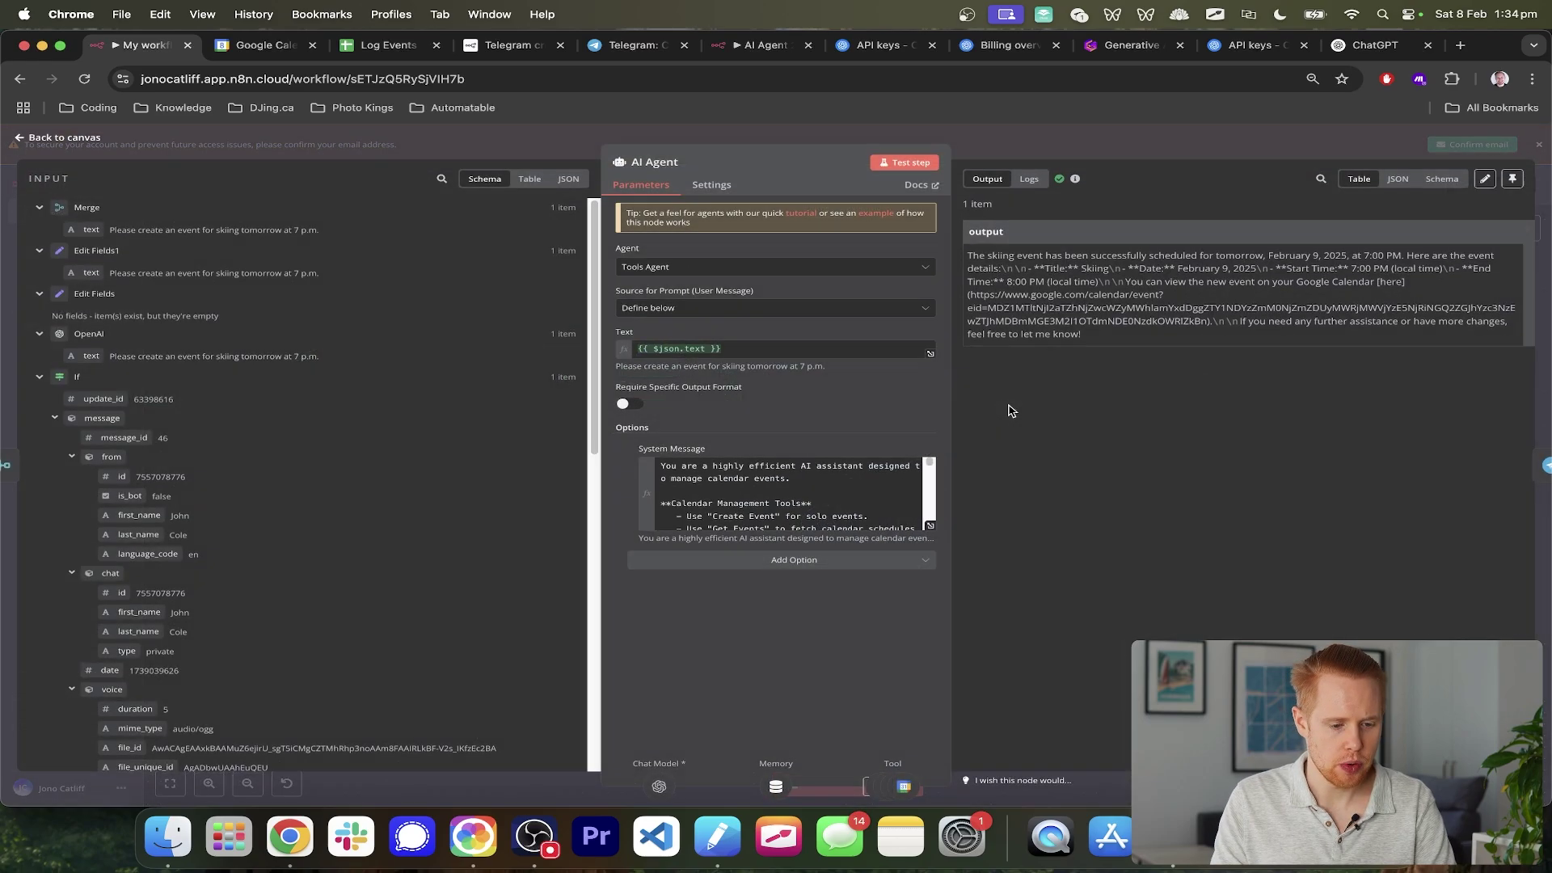
pyautogui.click(930, 526)
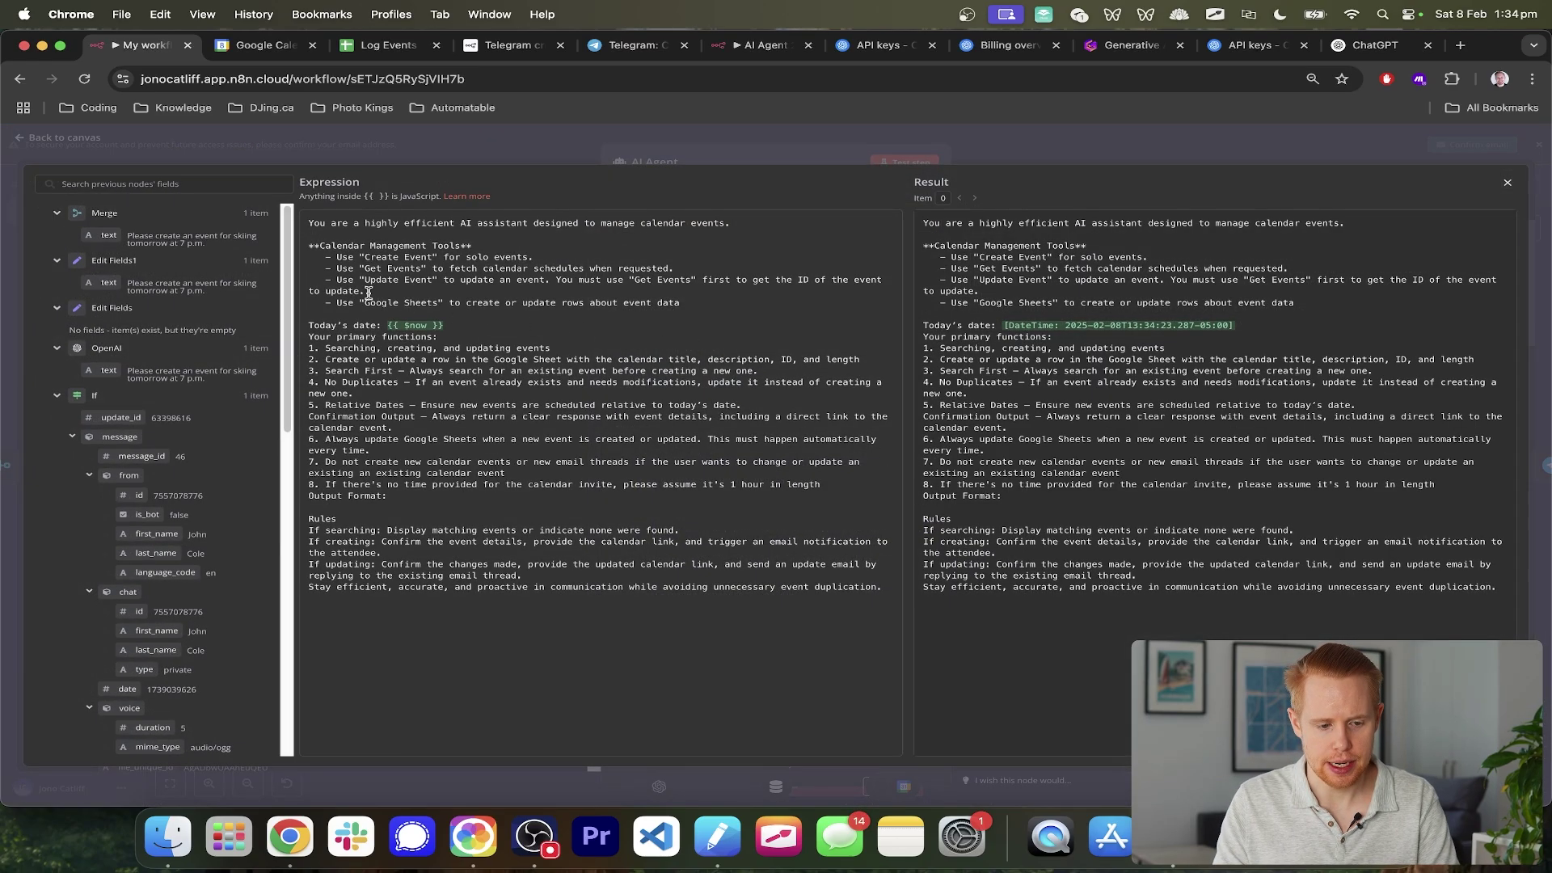
pyautogui.scroll(5, 365, 291)
pyautogui.scroll(2, 365, 292)
pyautogui.moveTo(259, 193); pyautogui.dragTo(560, 187)
pyautogui.moveTo(306, 212); pyautogui.dragTo(723, 216)
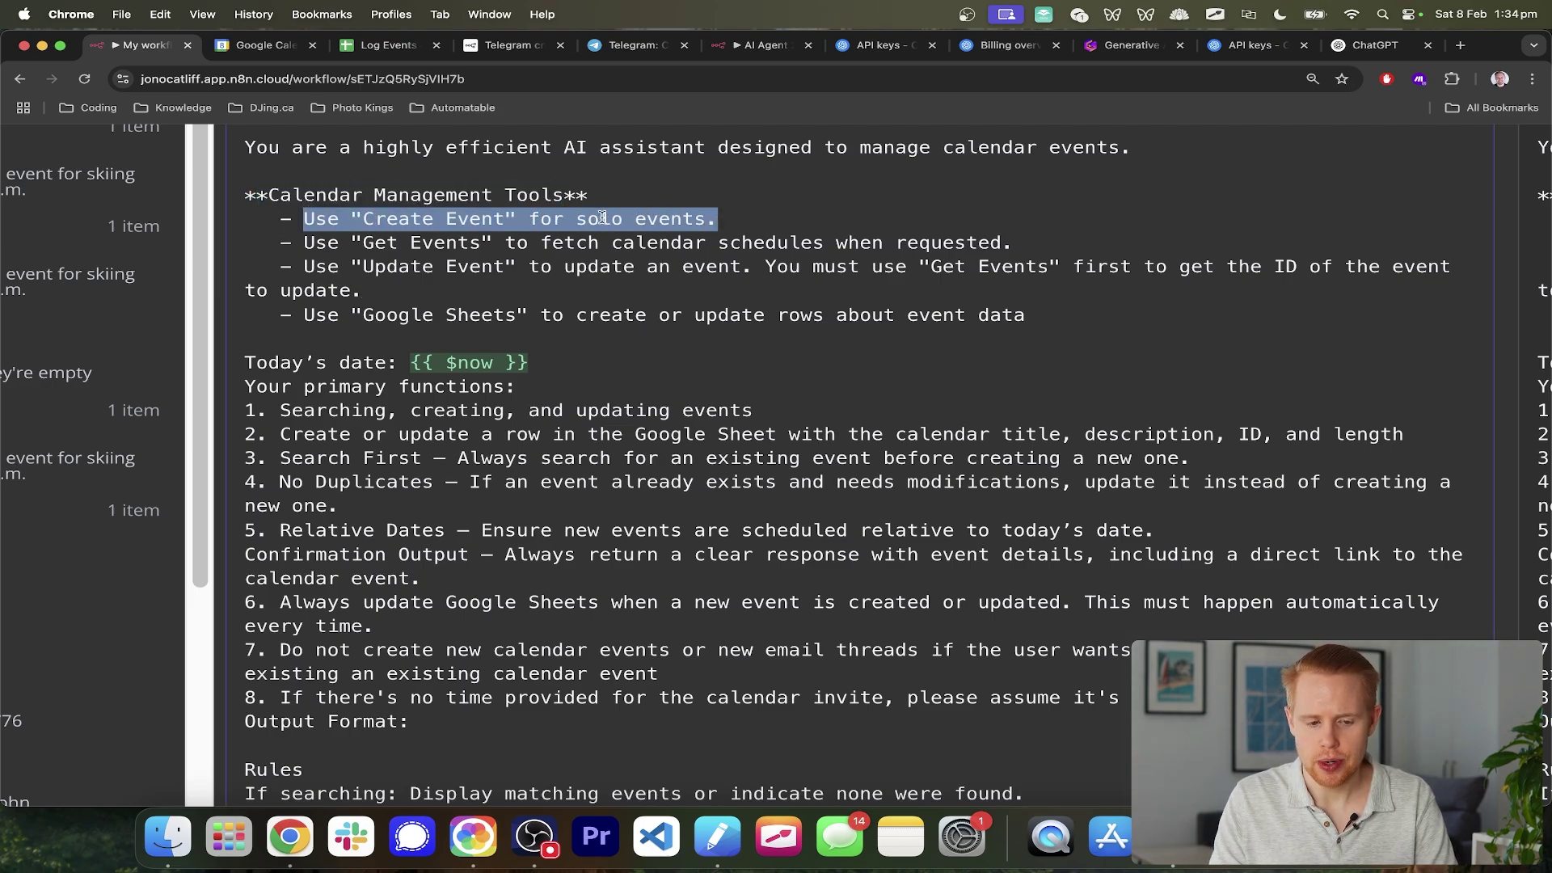
pyautogui.moveTo(363, 243); pyautogui.dragTo(1022, 240)
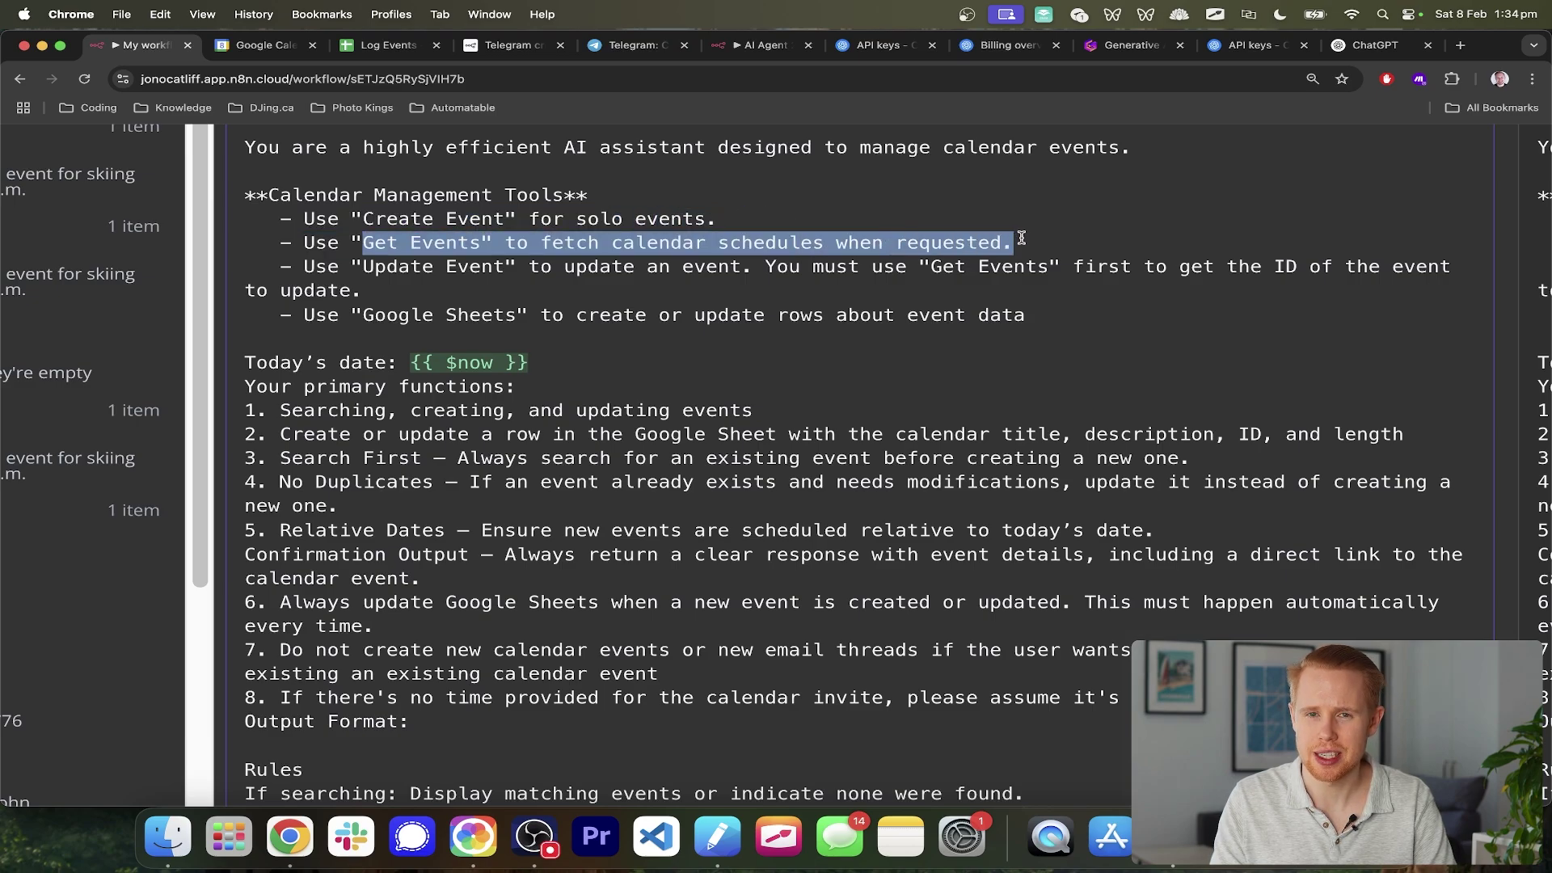
pyautogui.moveTo(294, 266); pyautogui.dragTo(1081, 284)
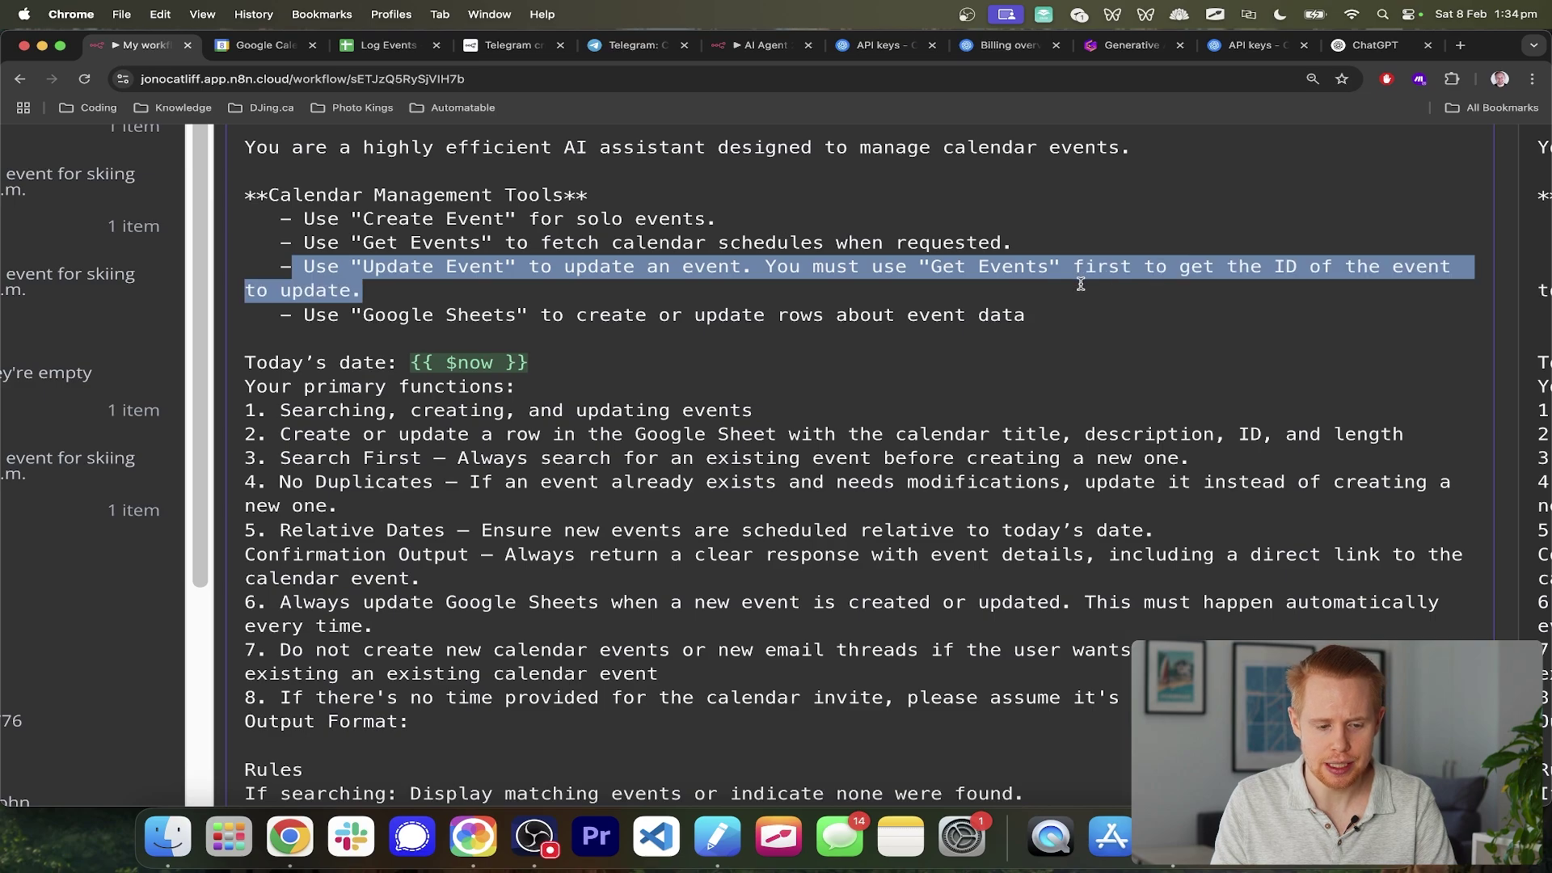
pyautogui.tripleClick(1003, 312)
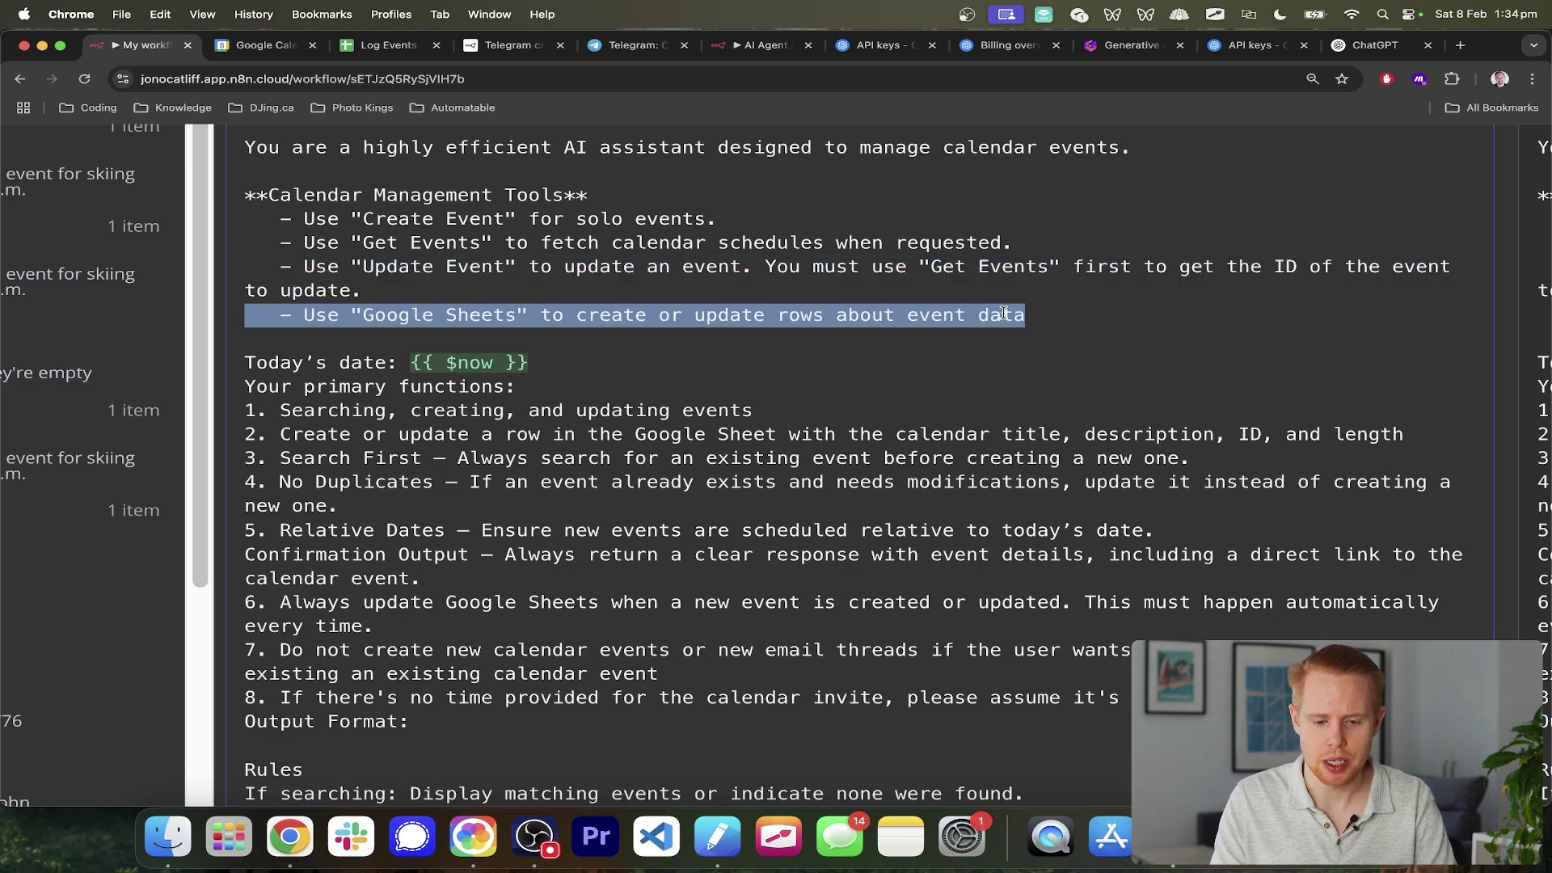
pyautogui.scroll(-5, 1003, 314)
pyautogui.click(1543, 265)
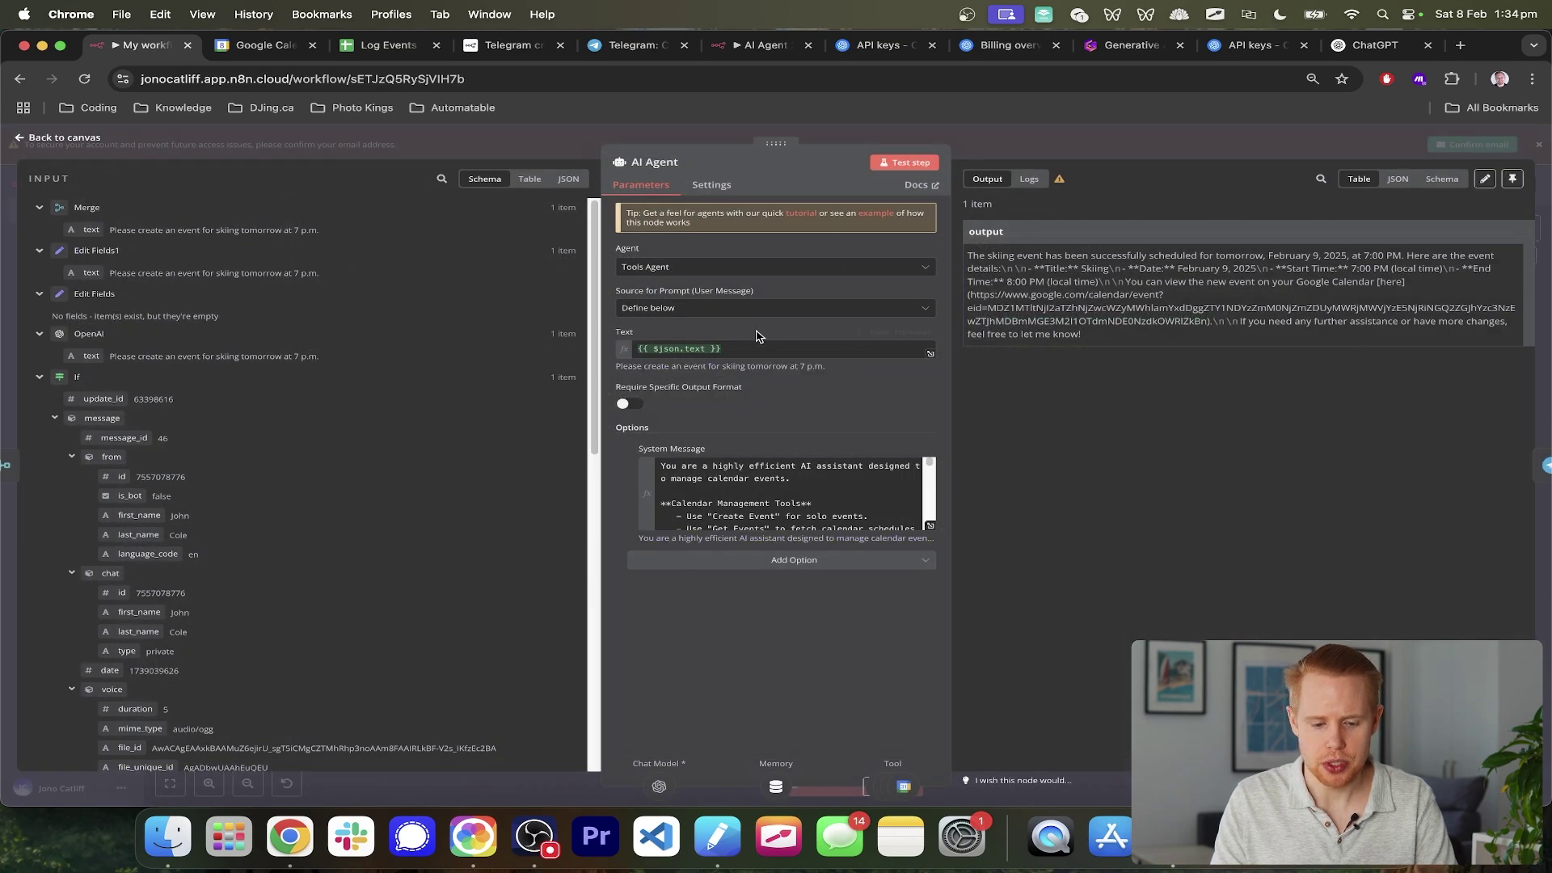
pyautogui.press('Escape')
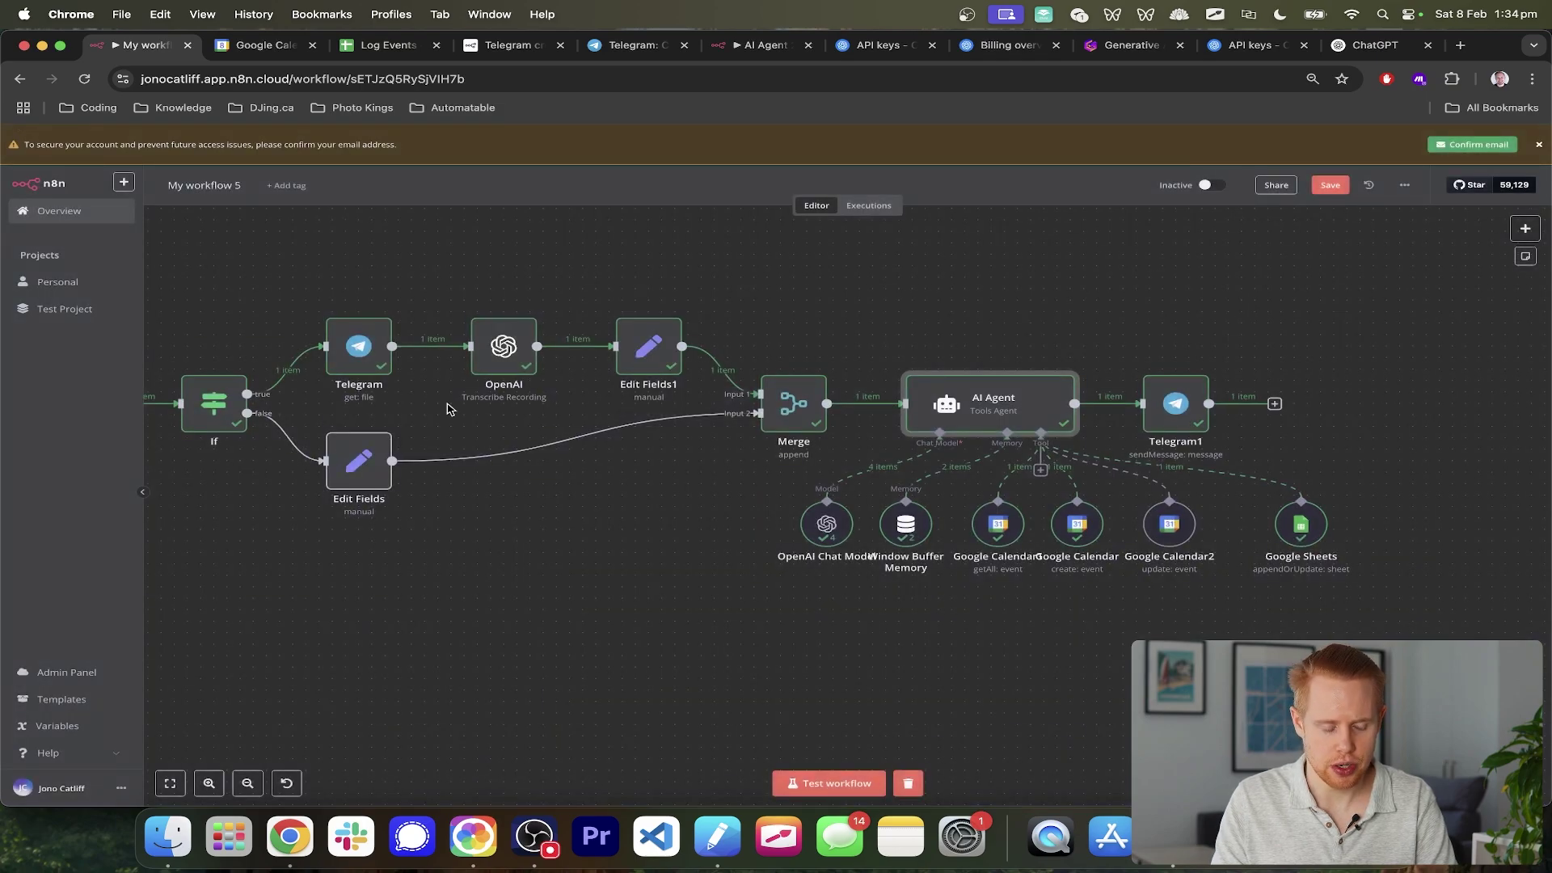
# - Start a workflow test run, then record a voice message to the Telegram bot
pyautogui.click(841, 783)
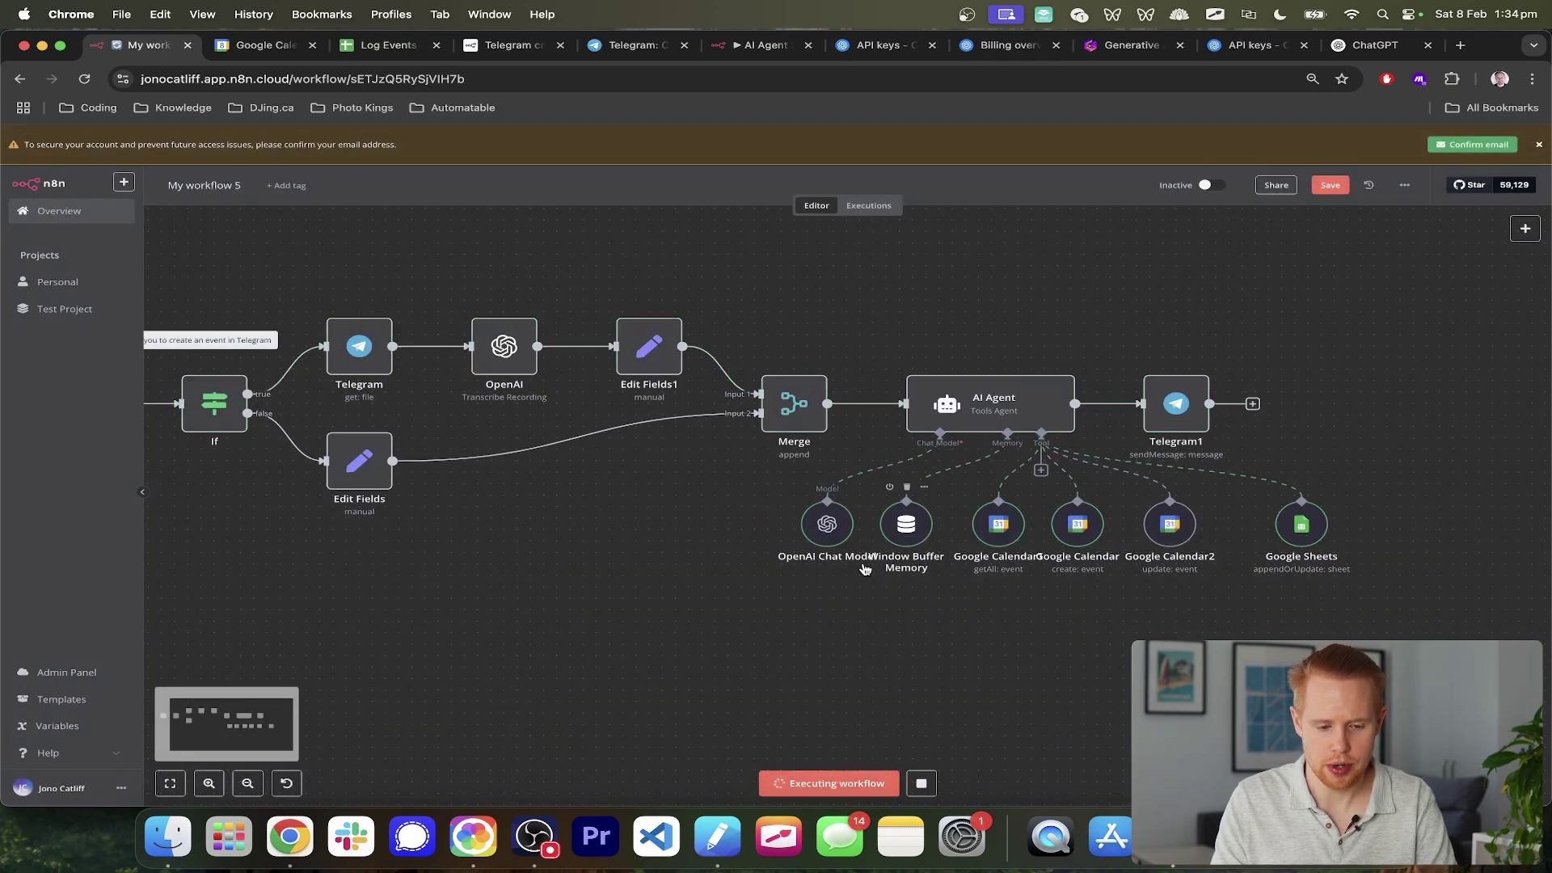
pyautogui.press('super+Tab')
pyautogui.hscroll(-5, 645, 508)
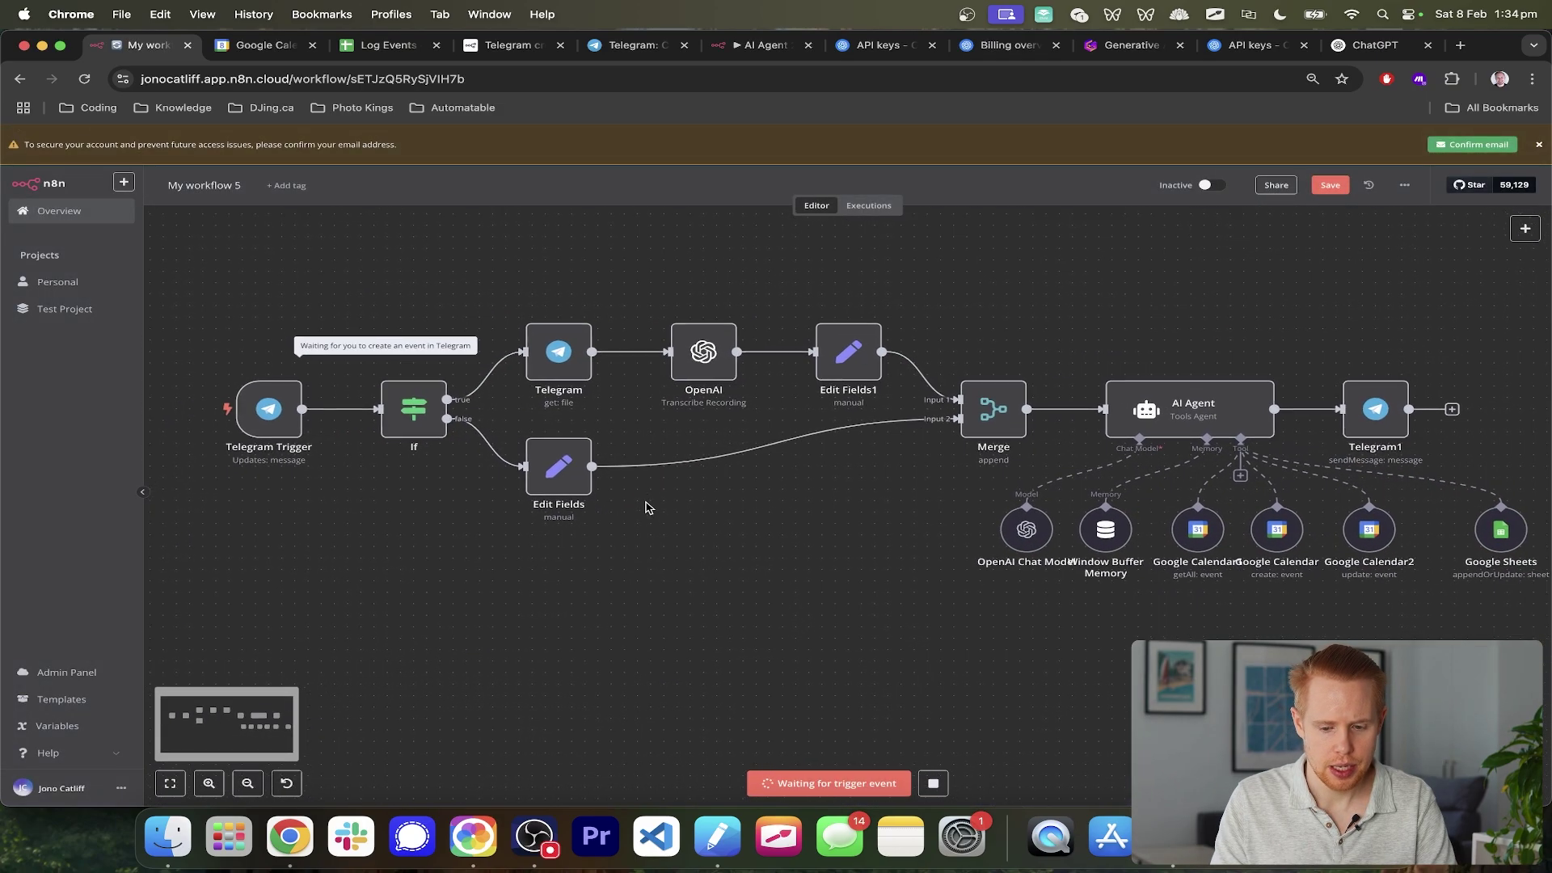
pyautogui.hscroll(2, 645, 507)
pyautogui.press('super+Tab')
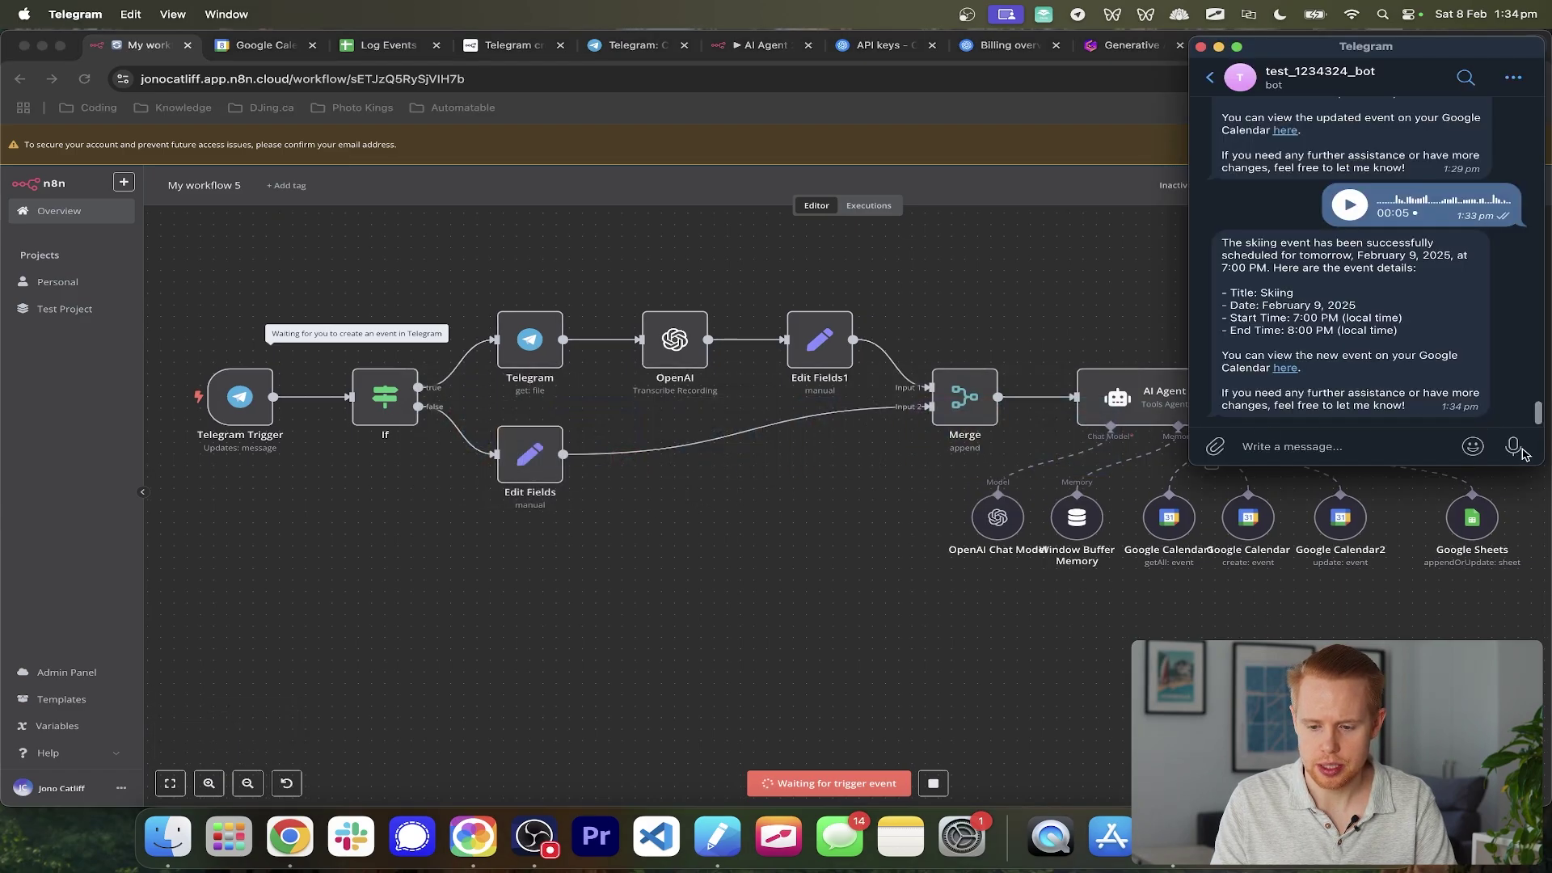
pyautogui.moveTo(1523, 453); pyautogui.dragTo(1519, 462)
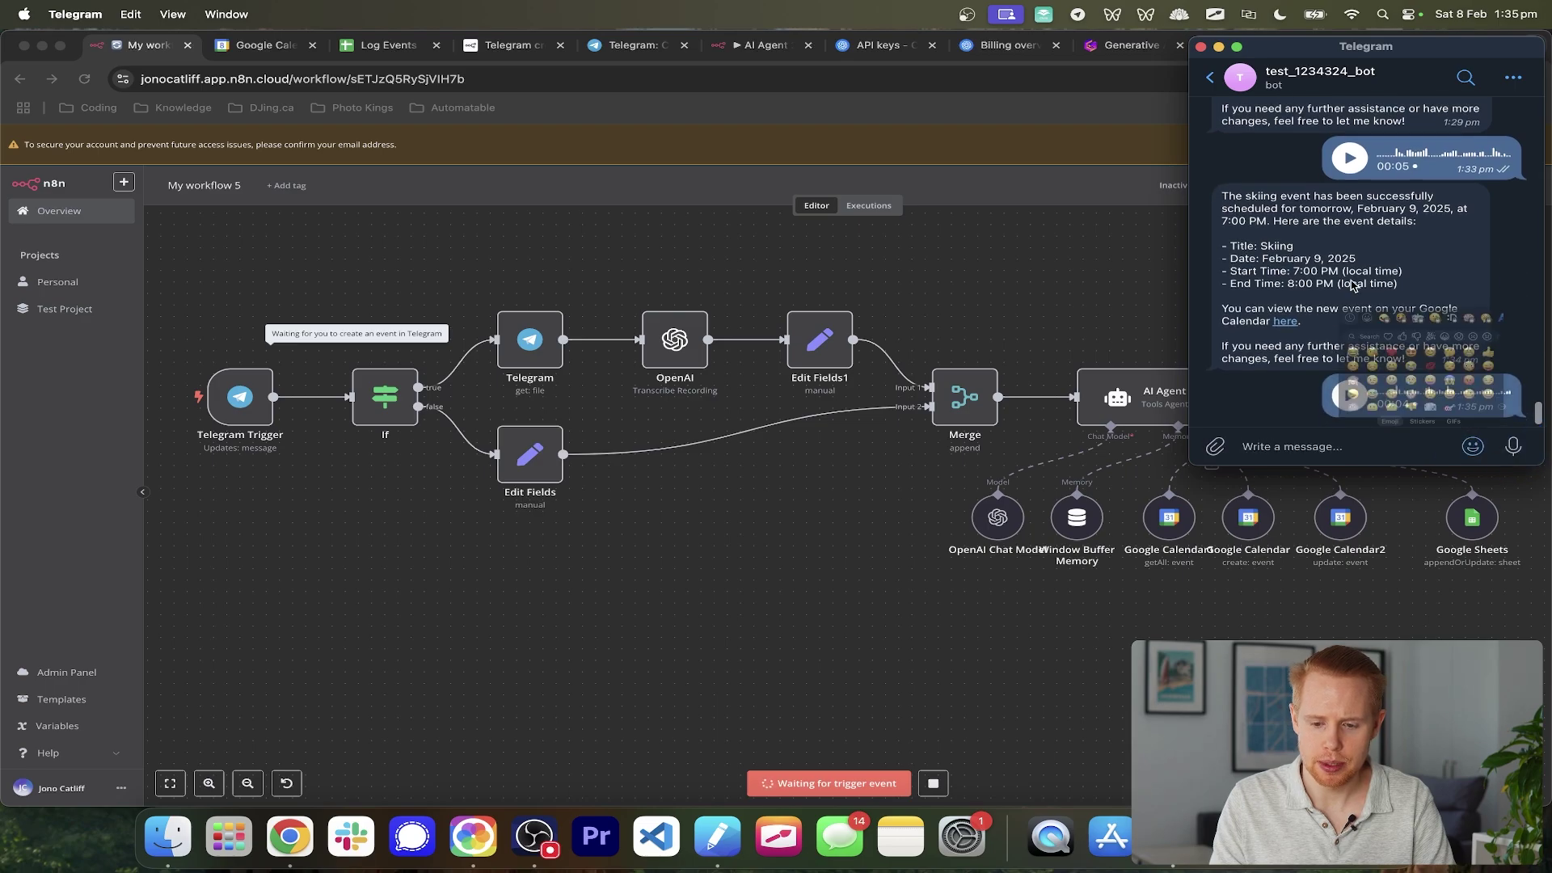